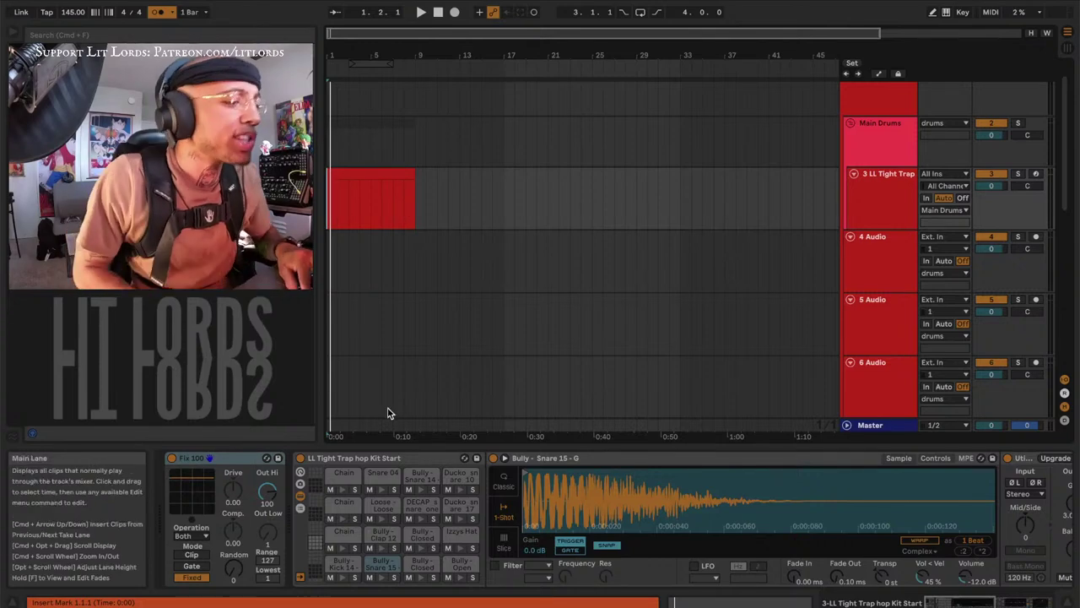
key(XF86MonBrightnessUp)
key(XF86MonBrightnessUp)
key(XF86MonBrightnessUp)
key(XF86MonBrightnessUp)
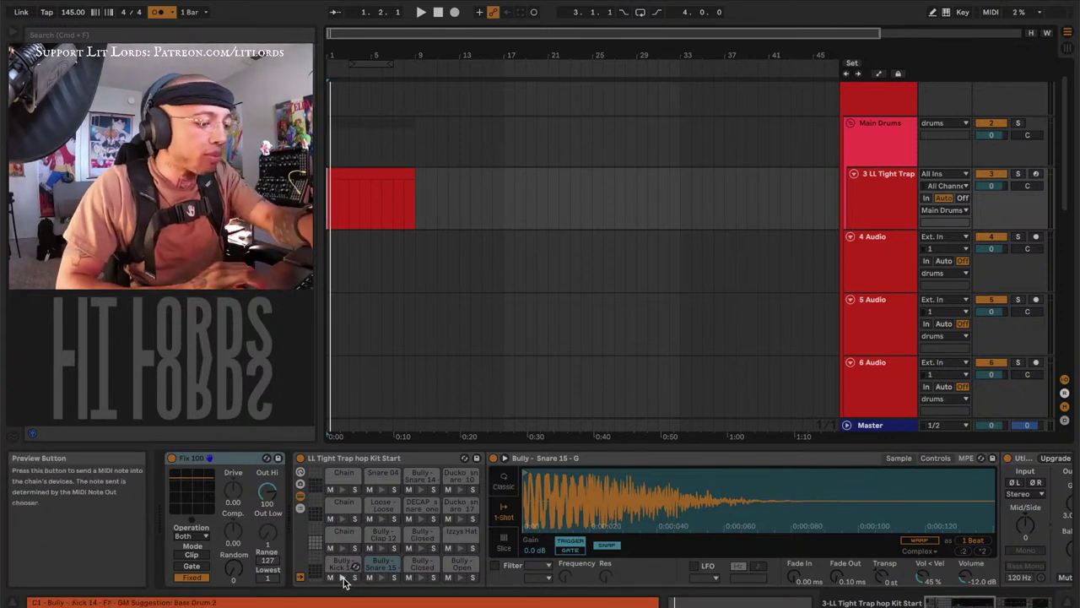
Audition the Bully Snare 15 and Bully Closed hi-hat pads of the LL Tight Trap hop Kit
click(382, 577)
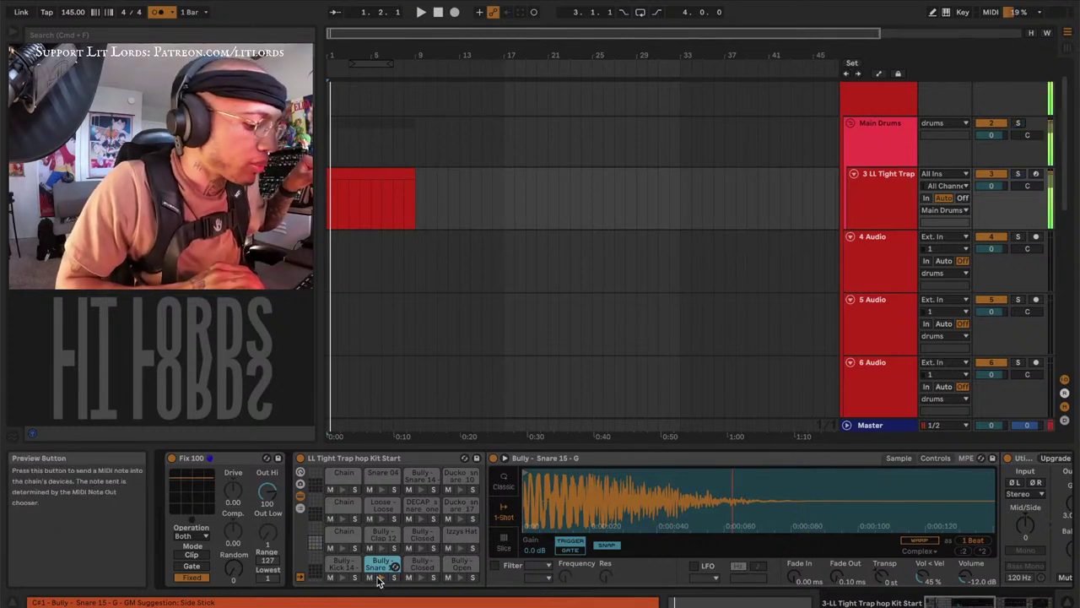
click(379, 579)
click(422, 579)
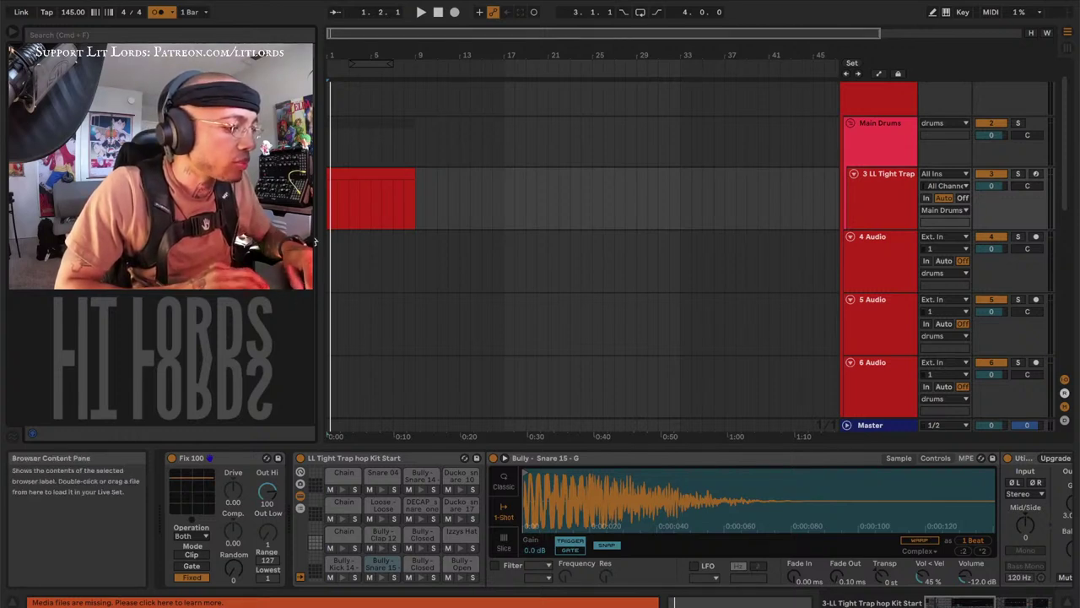
Replace the drum rack on track 3 with the LL Persia Kit and close its Cymatics Diablo plug-in window
click(380, 210)
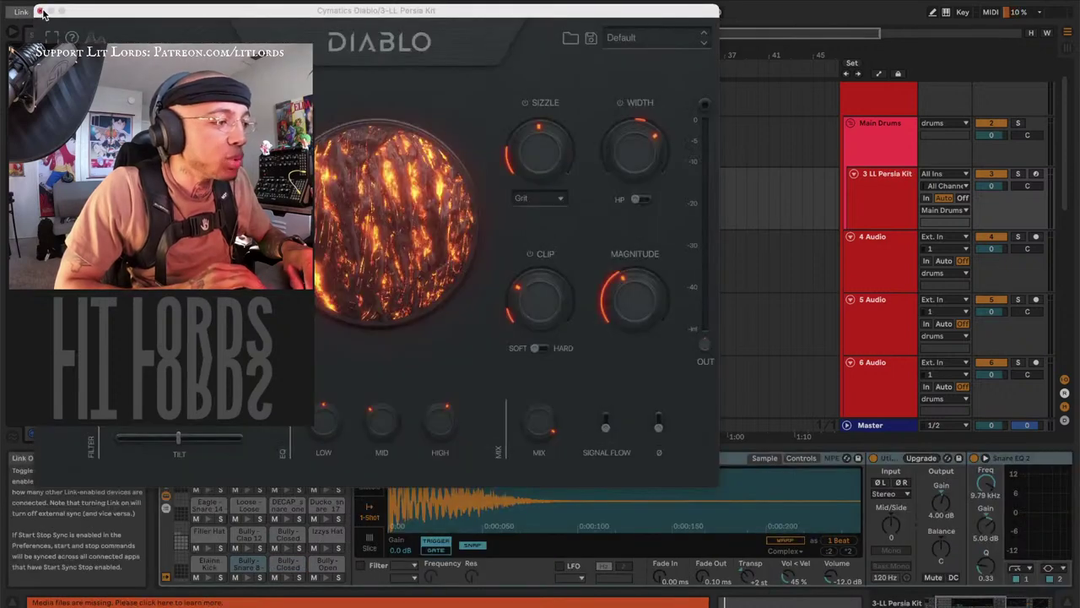
click(41, 11)
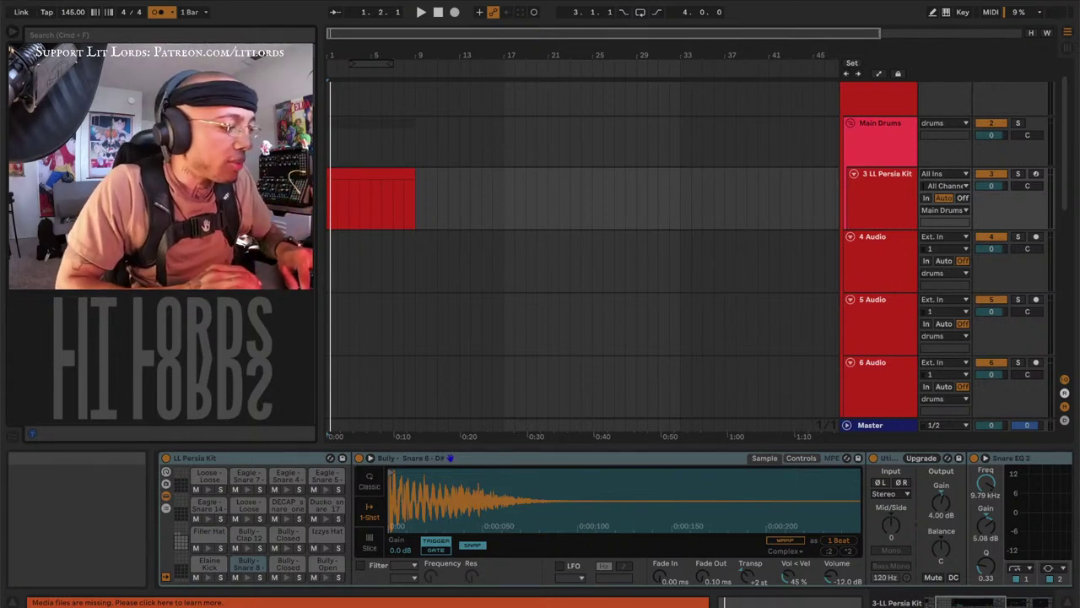
Select the Elaine Kick pad in the LL Persia Kit and audition its sound
click(208, 577)
click(209, 565)
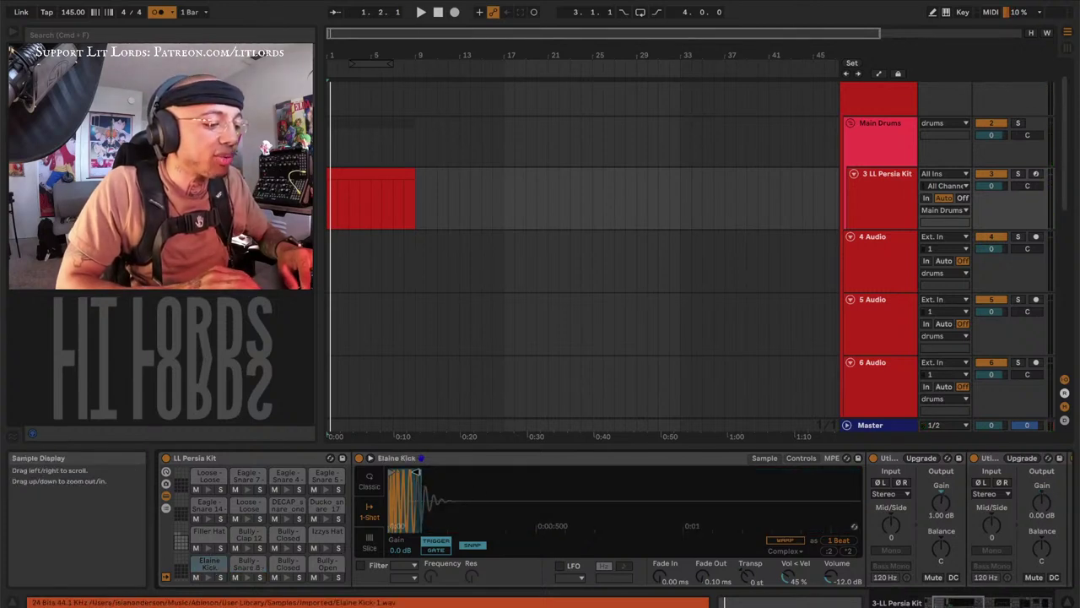
click(210, 577)
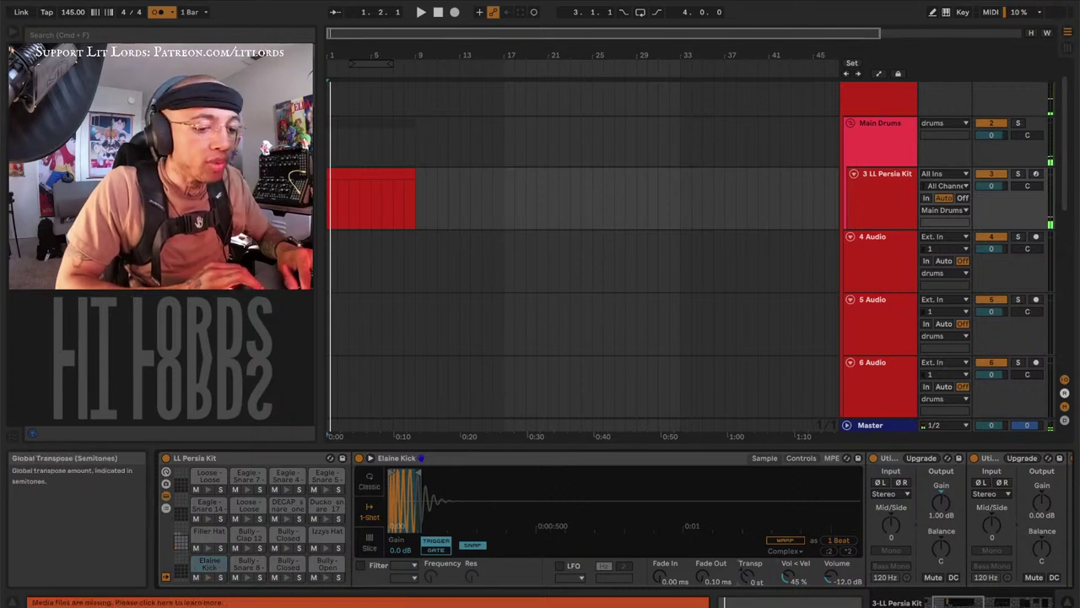
Set the low-cut band of the Elaine Kick's EQ Eight to 50.5 Hz with a Q of 0.72
scroll(748, 577, right, 2)
scroll(748, 576, right, 3)
mouse_move(735, 539)
mouse_down()
mouse_move(718, 526)
mouse_move(728, 522)
mouse_up()
scroll(265, 506, left, 8)
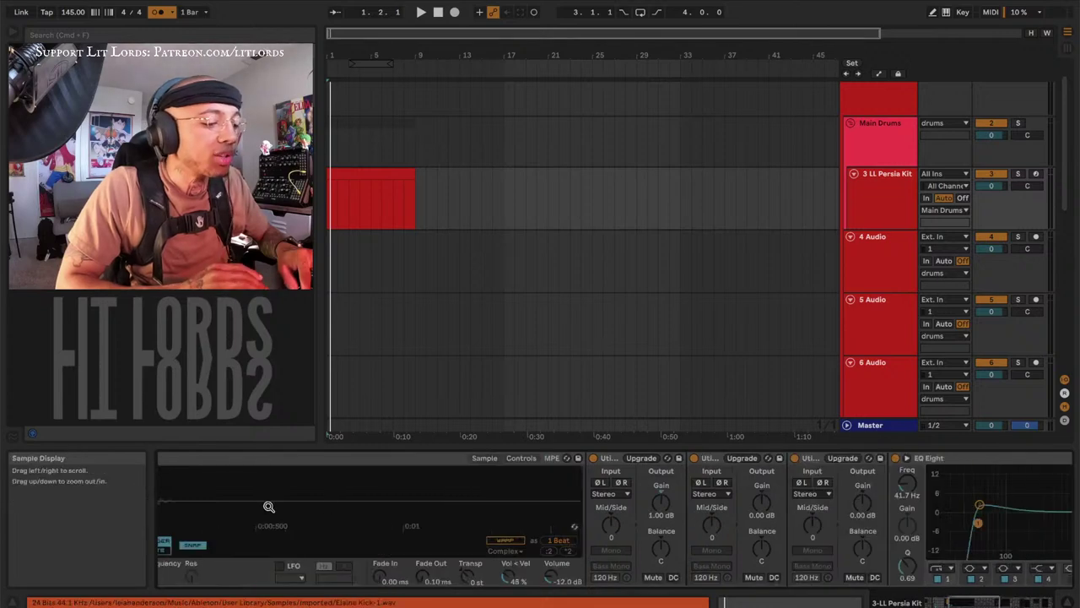
scroll(341, 581, right, 8)
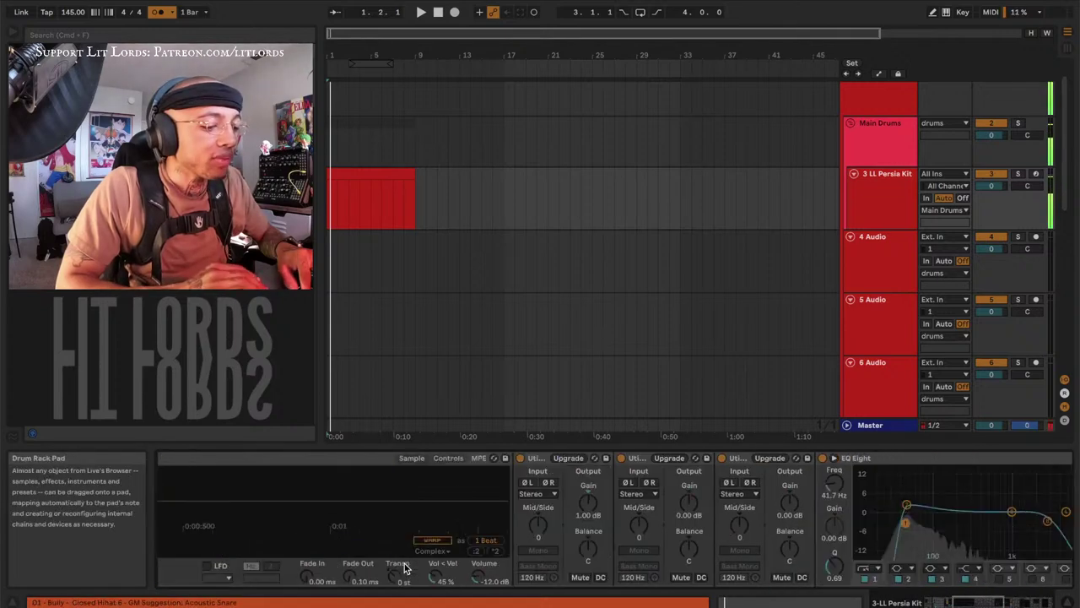
drag(878, 548, 886, 527)
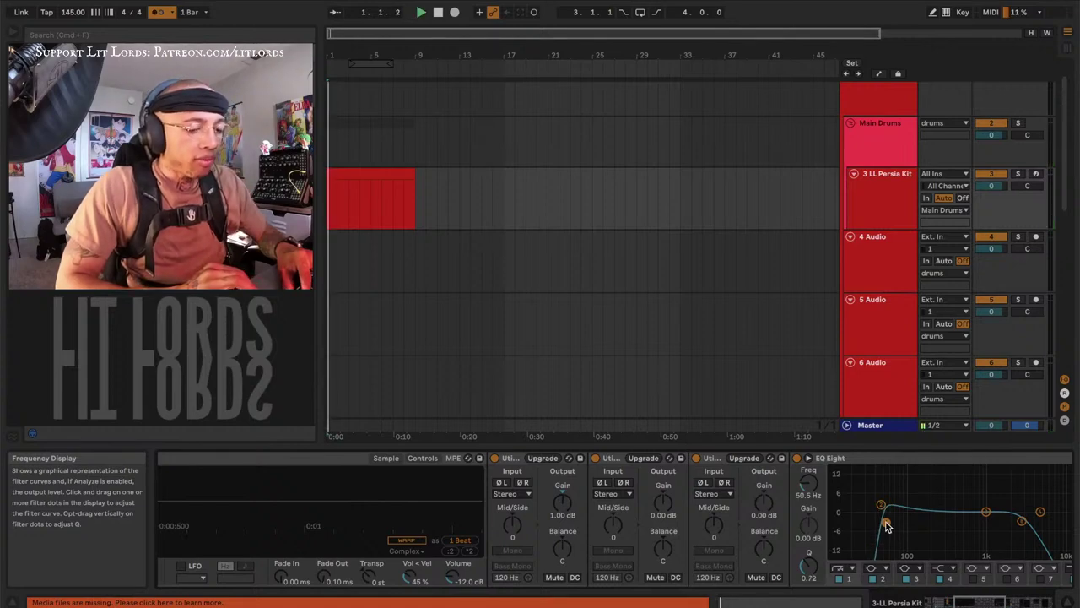
Transpose the Elaine Kick sample to -3 st while auditioning it against the Bully Snare 8 pad
scroll(283, 513, left, 8)
click(345, 573)
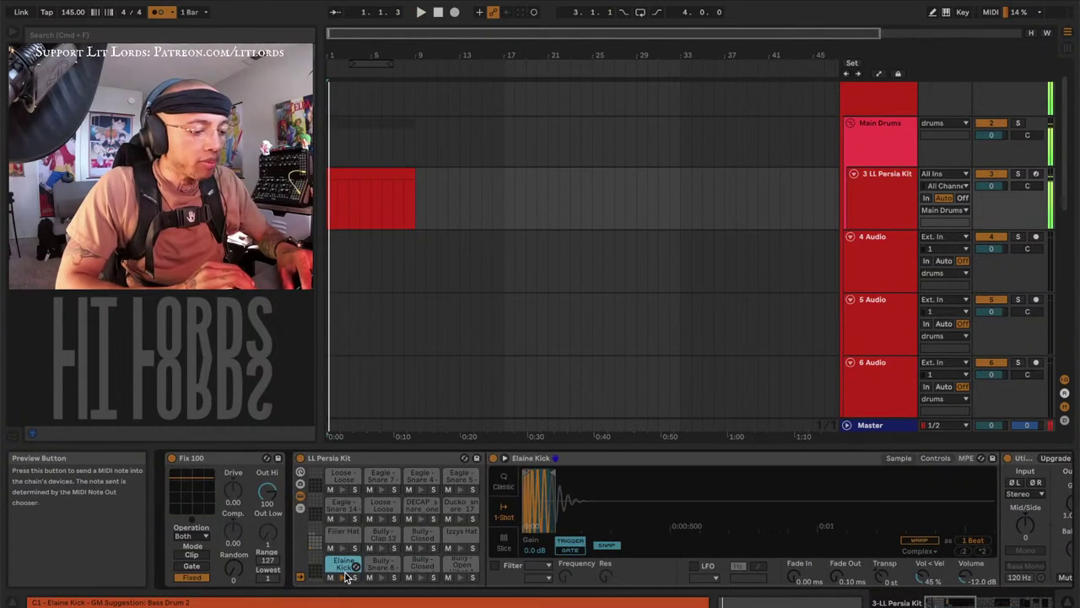
scroll(339, 570, right, 8)
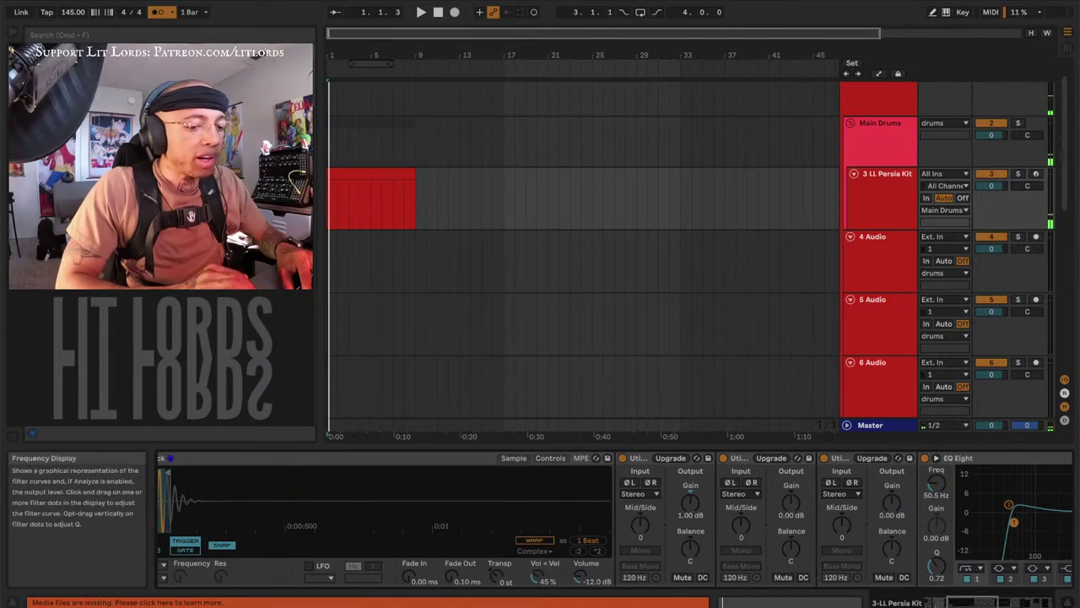
scroll(557, 507, left, 8)
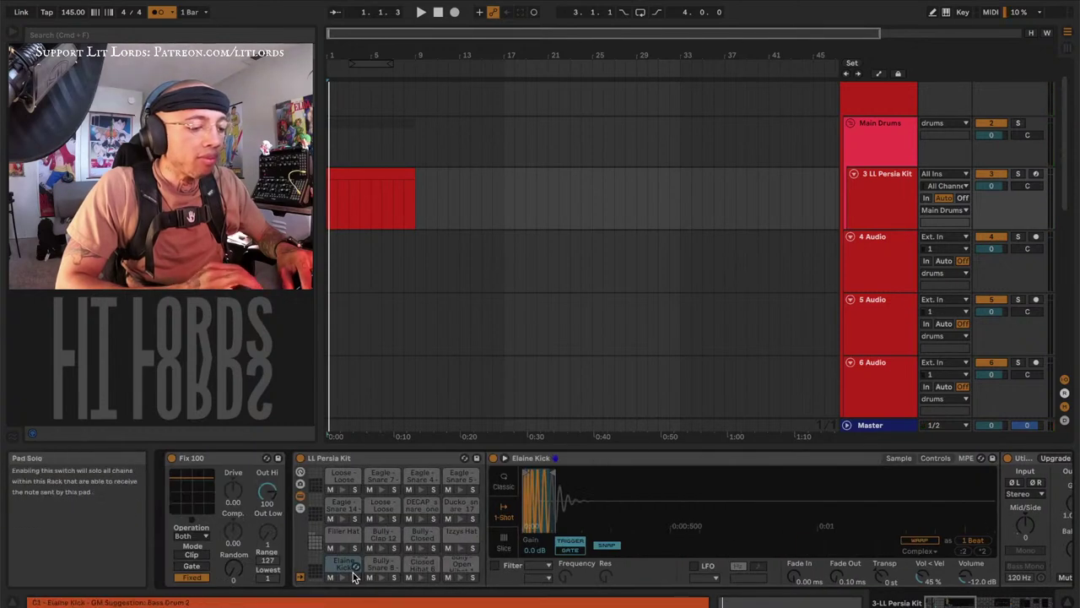
click(382, 577)
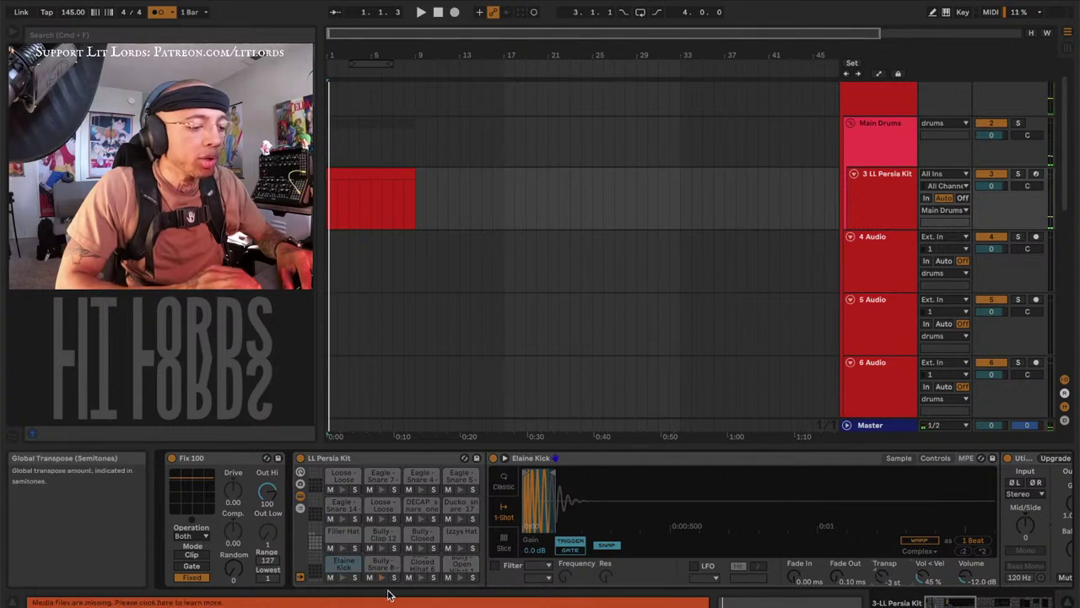
click(352, 577)
Set the low-cut frequency of the Elaine Kick's EQ Eight to 40.0 Hz and audition the kick
scroll(441, 559, right, 10)
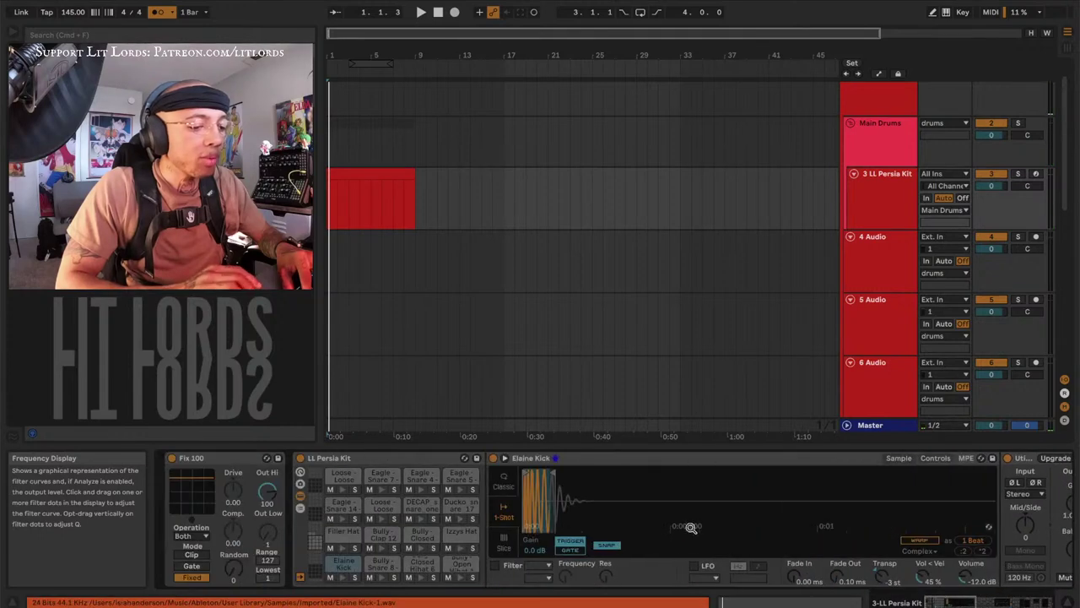
scroll(441, 560, left, 10)
click(352, 578)
scroll(352, 577, right, 10)
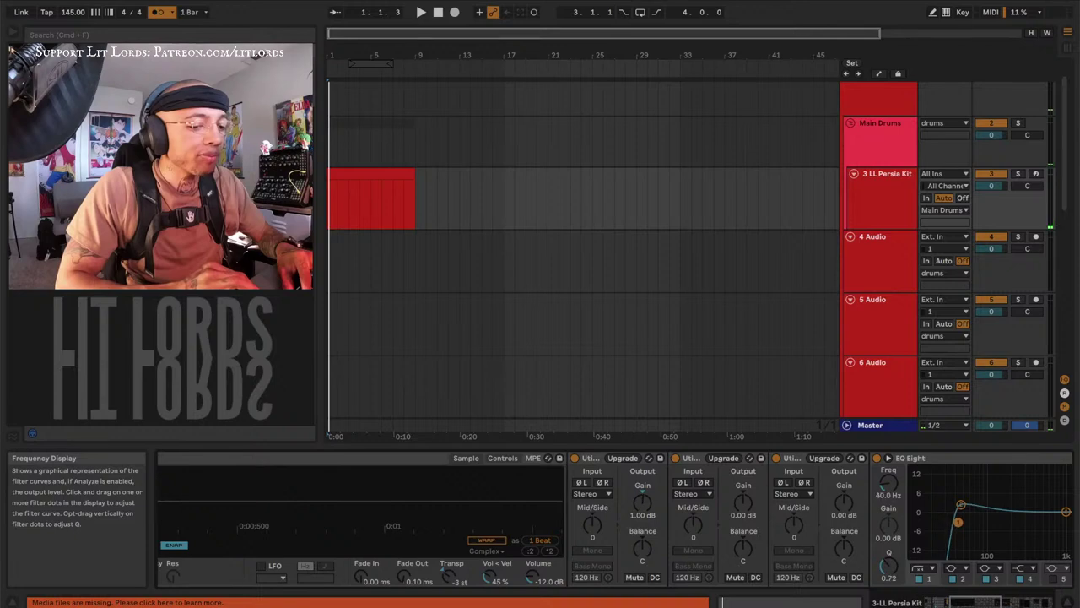
scroll(958, 523, left, 10)
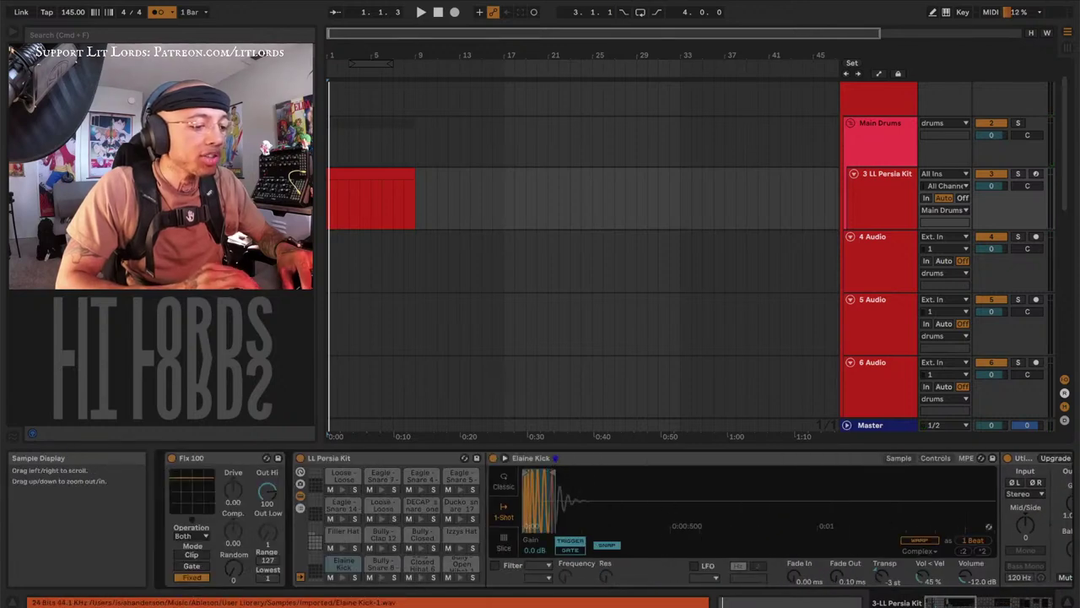
Trim the end of the Elaine Kick sample to about 0.1 seconds
drag(549, 470, 545, 475)
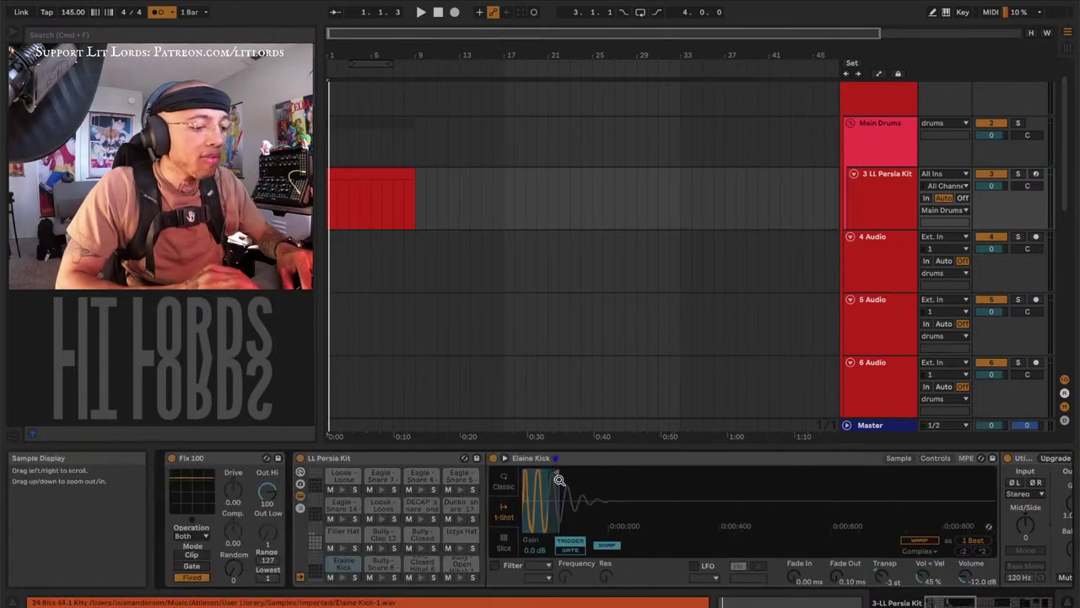
click(341, 566)
drag(553, 506, 578, 506)
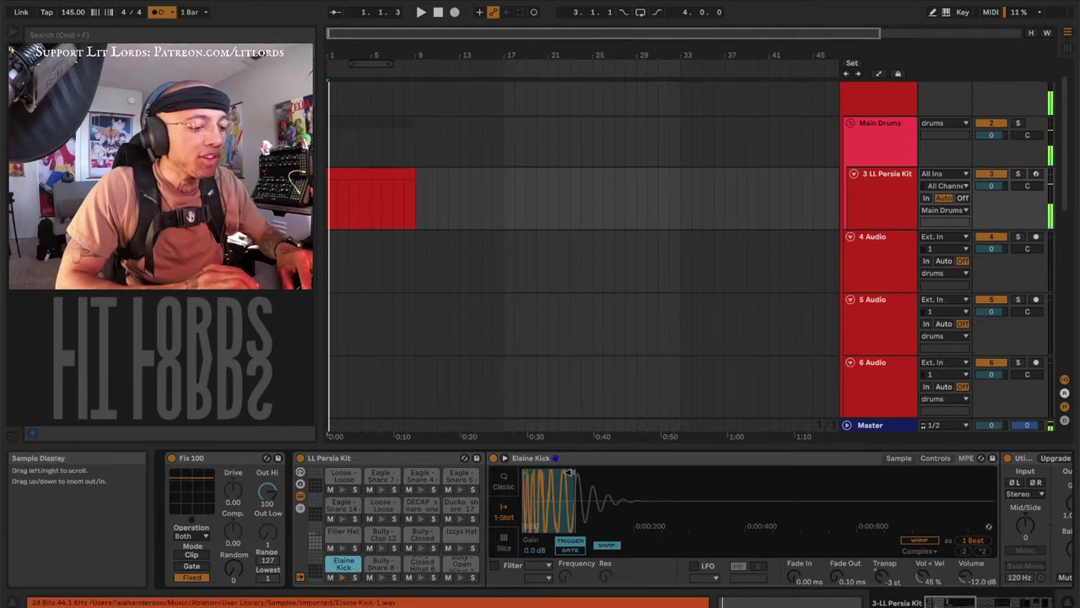
Audition the trimmed Elaine Kick together with the Bully Snare 8 pad
click(343, 578)
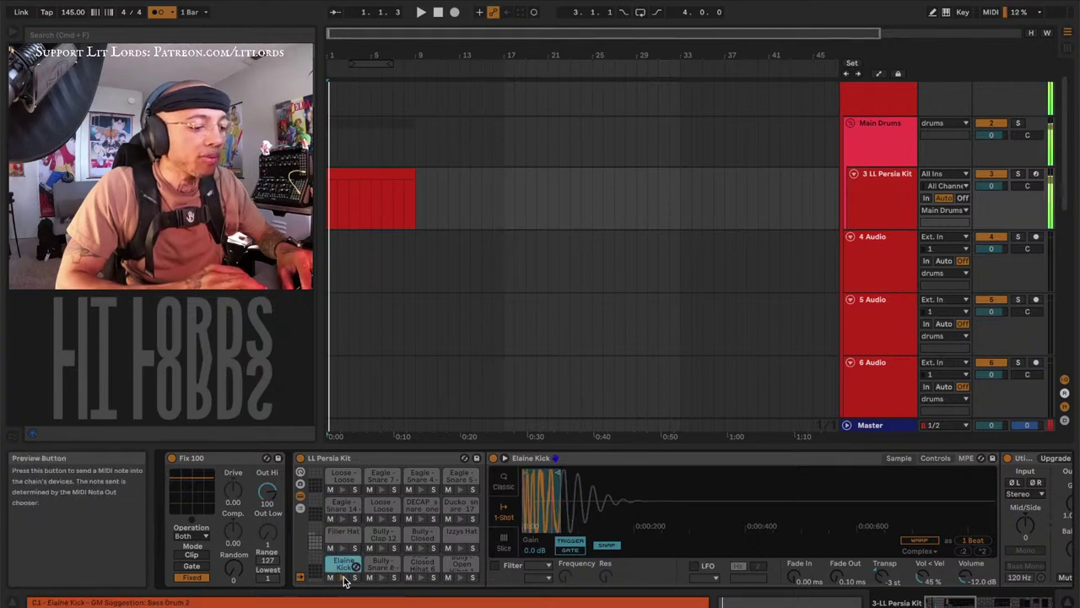
click(343, 579)
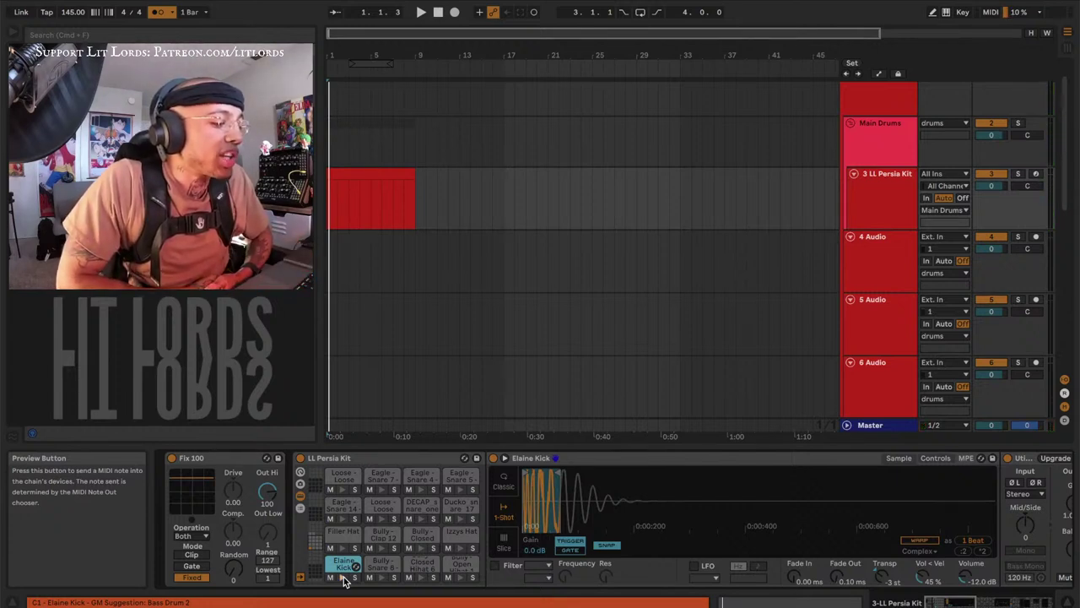
click(343, 579)
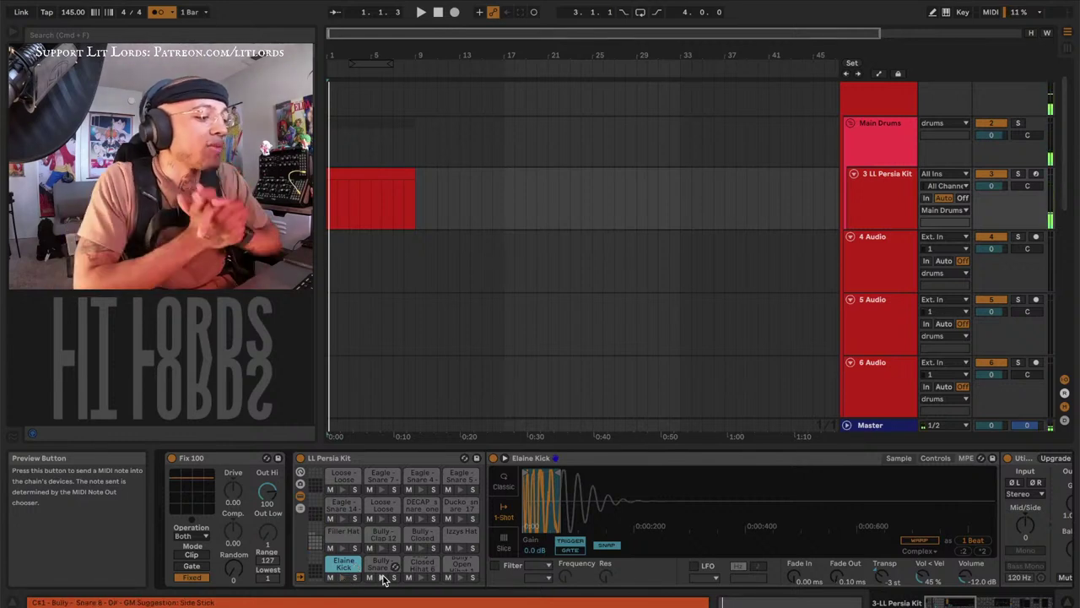
click(382, 577)
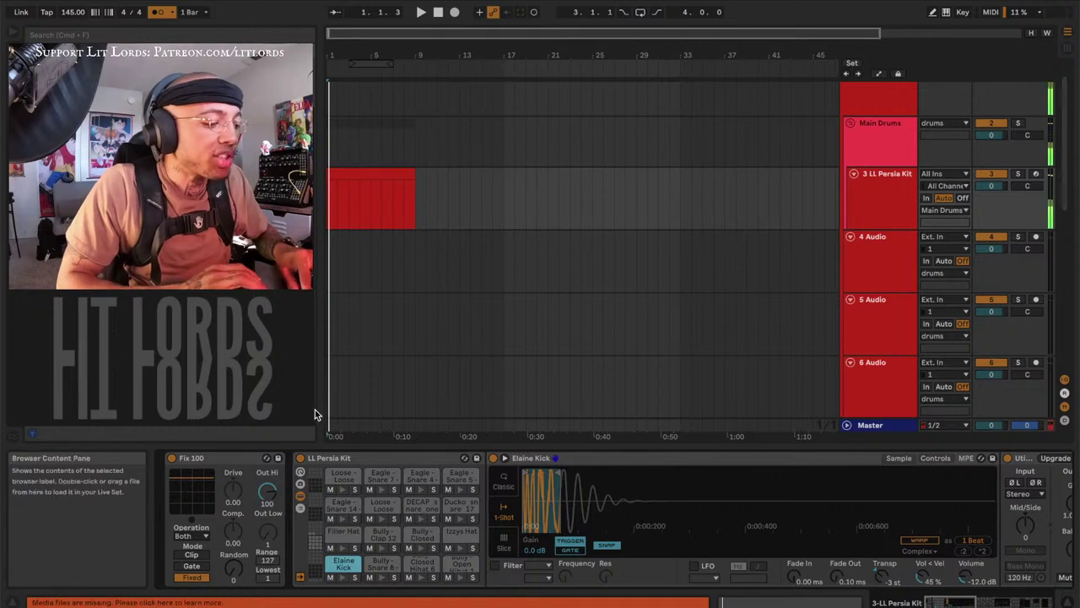
click(382, 577)
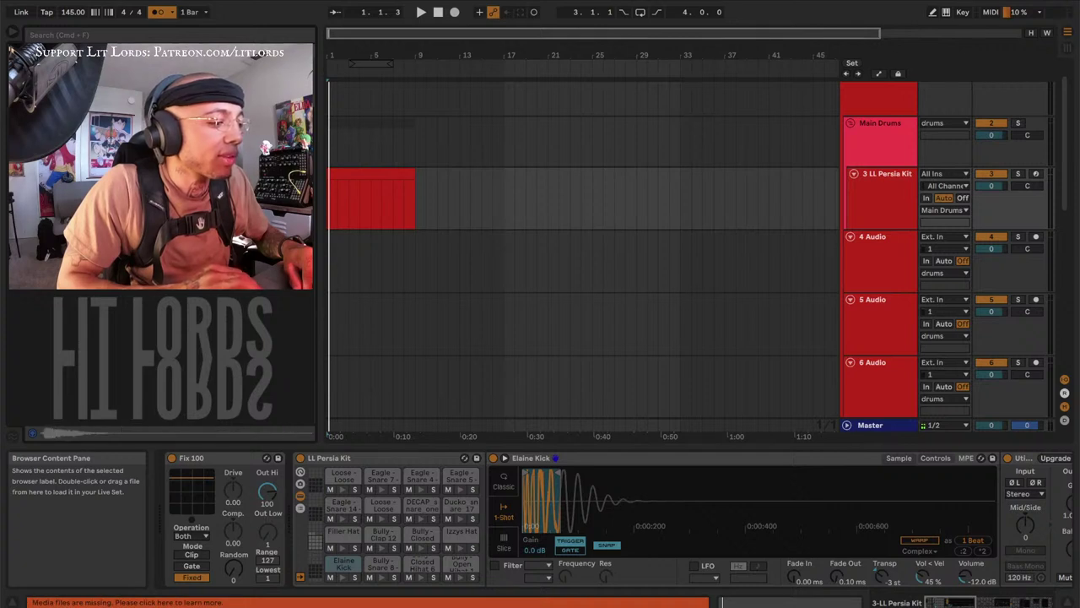
Replace the Loose, Eagle Snare 4, DECAP snare and Bully Snare 8 pads with Autobot Clap, Mainboy 7, Gosh Snare and Dessa Snare
drag(385, 507, 386, 507)
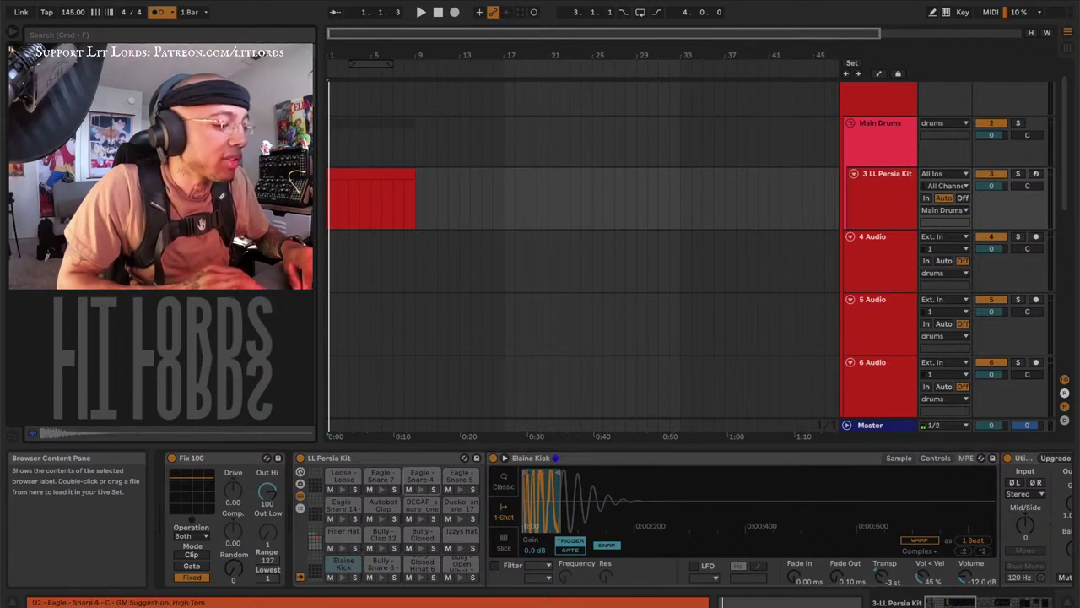
drag(422, 481, 422, 481)
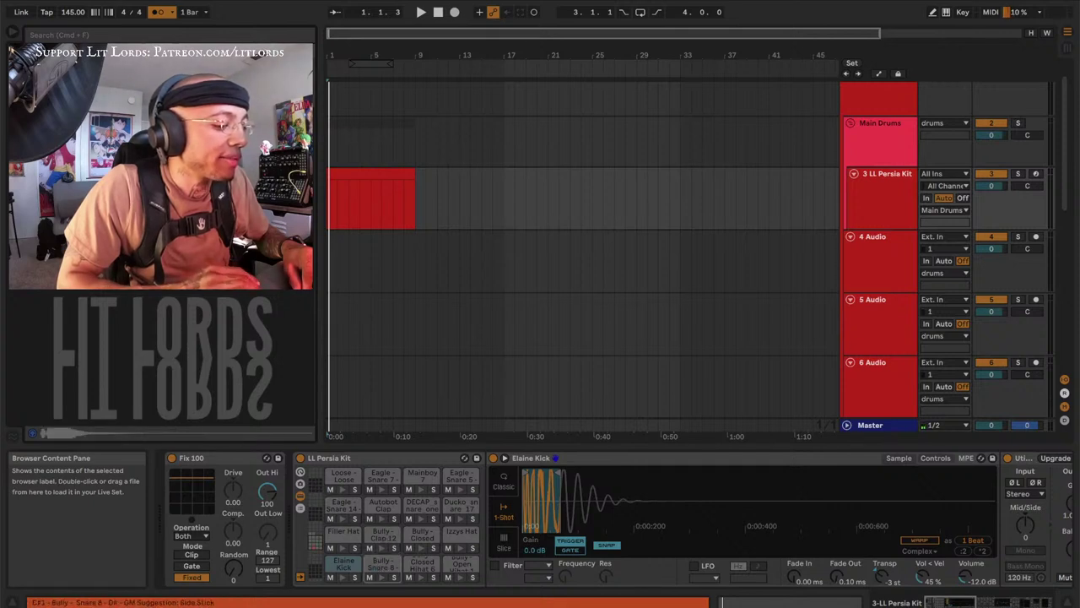
key(Return)
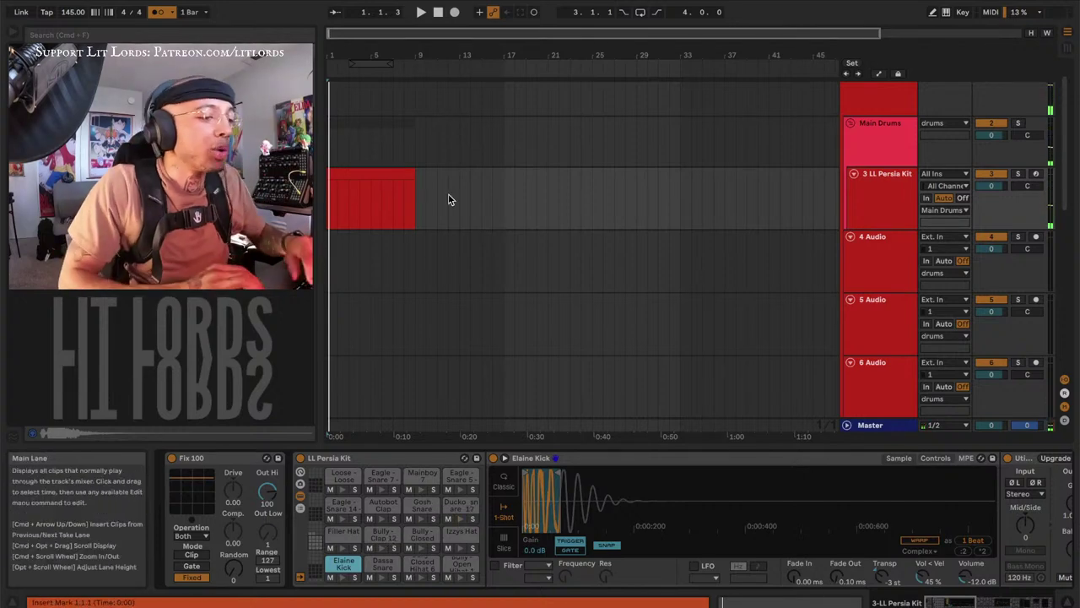
Unfold the synths group in the arrangement to show its d1 tracks
scroll(442, 246, down, 5)
scroll(442, 246, up, 6)
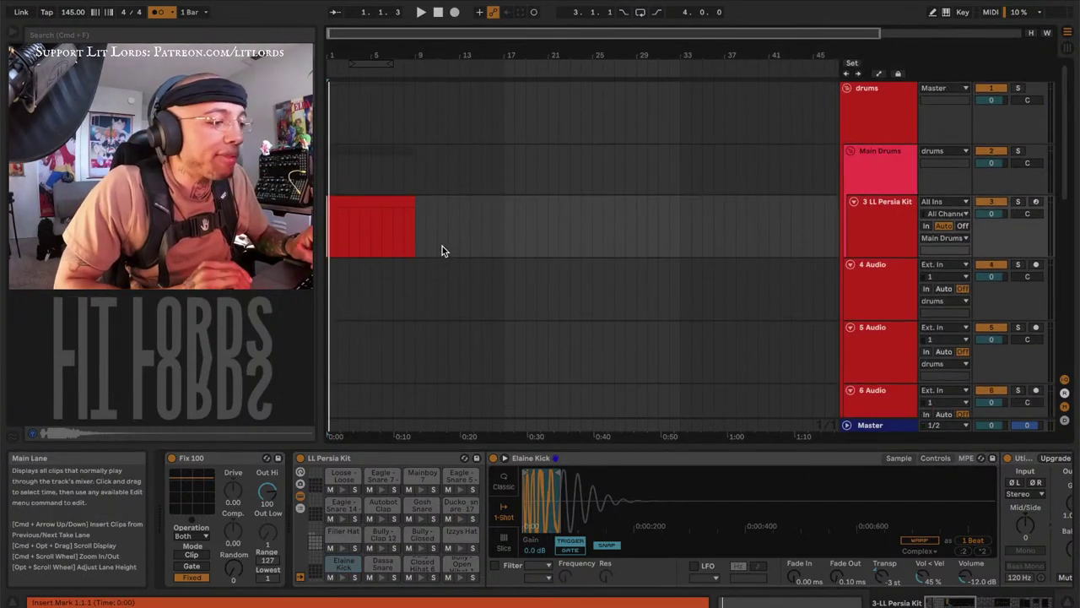
scroll(442, 246, down, 5)
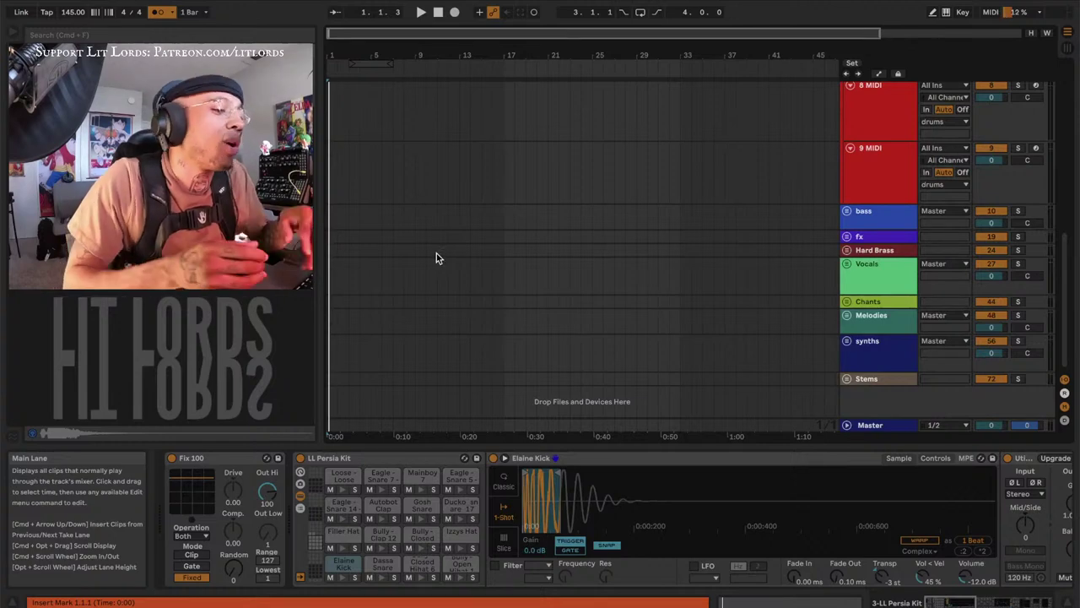
click(332, 355)
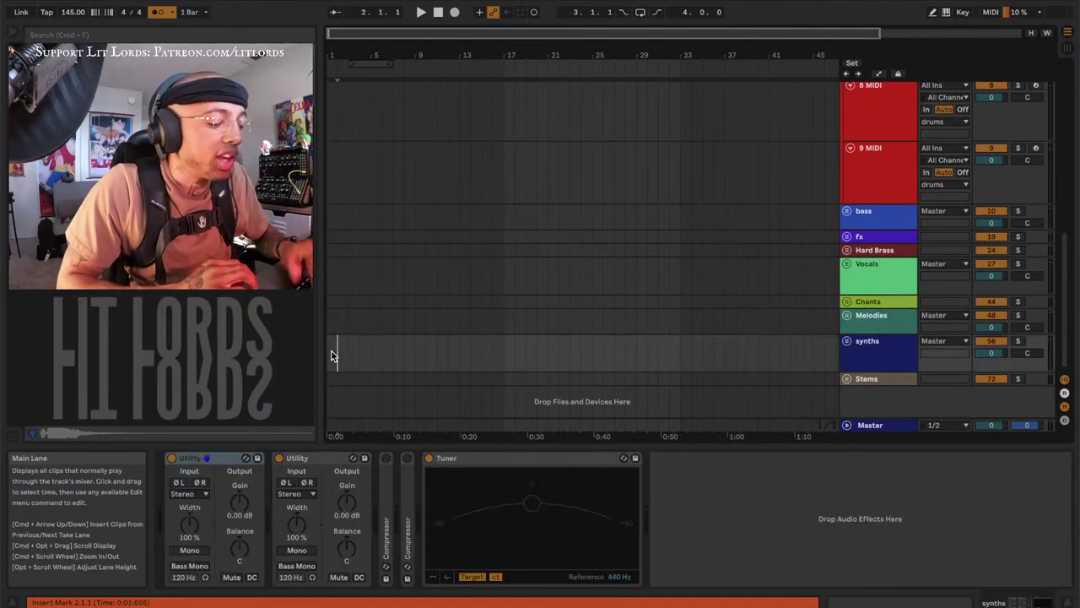
key(Right)
scroll(331, 355, down, 4)
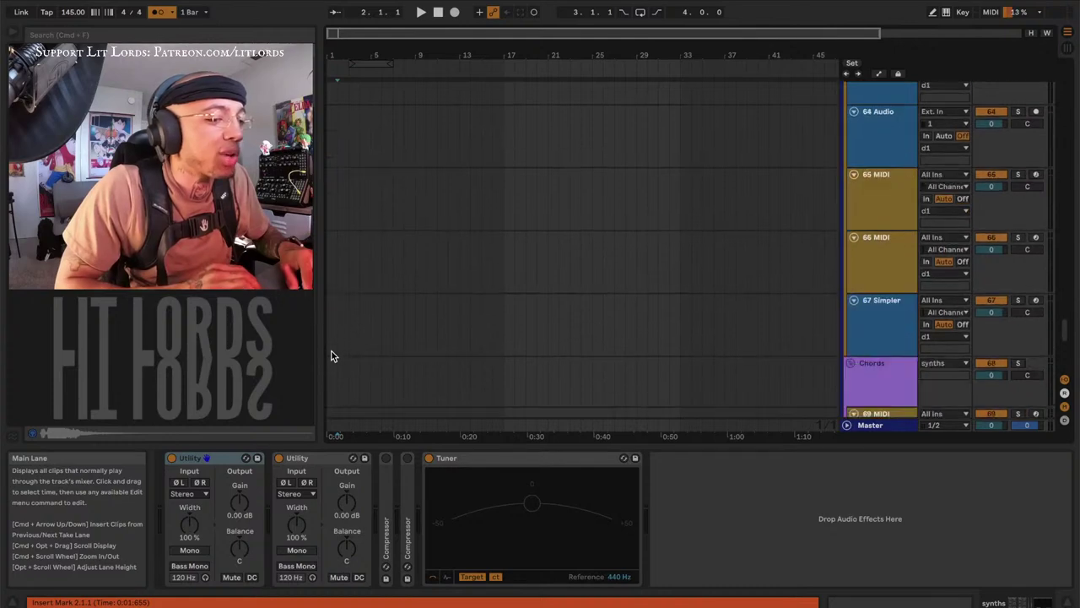
scroll(331, 355, up, 3)
Select the empty 65 MIDI track in the d1 group and place the insert marker at bar 17
click(754, 321)
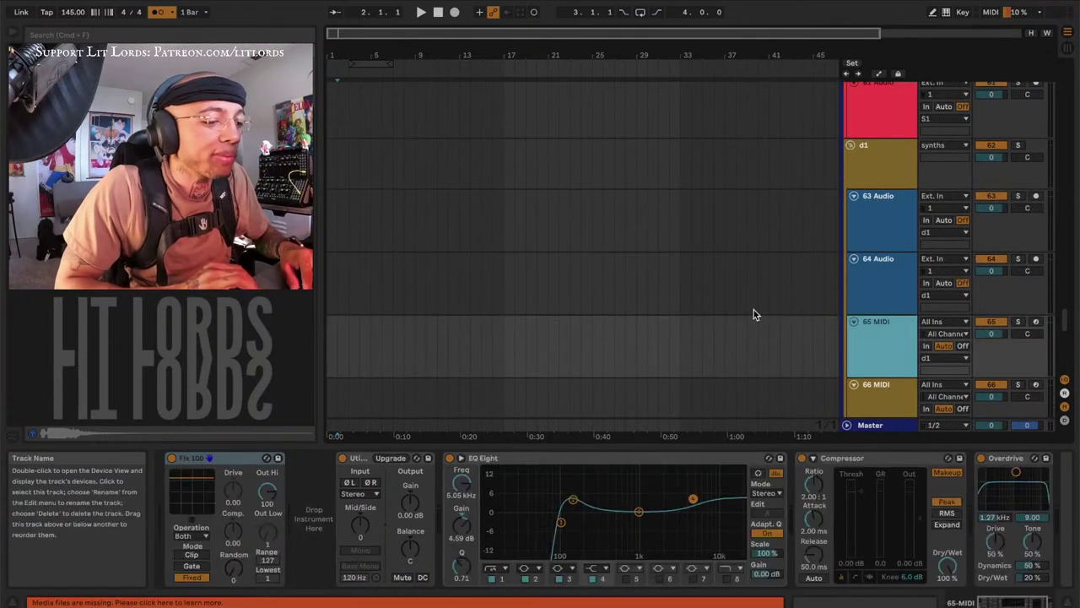
click(328, 335)
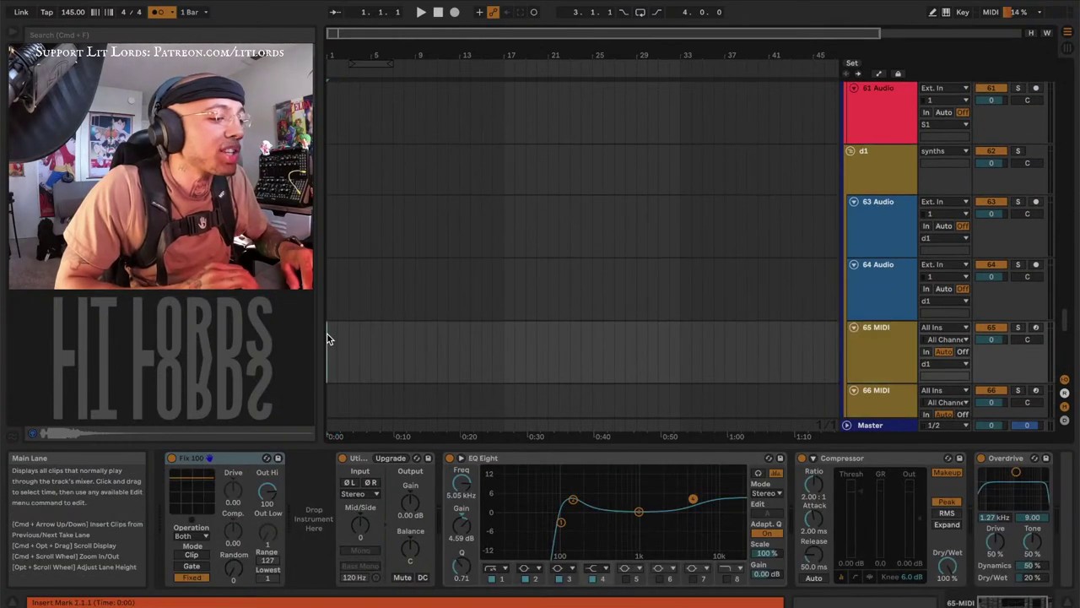
click(504, 339)
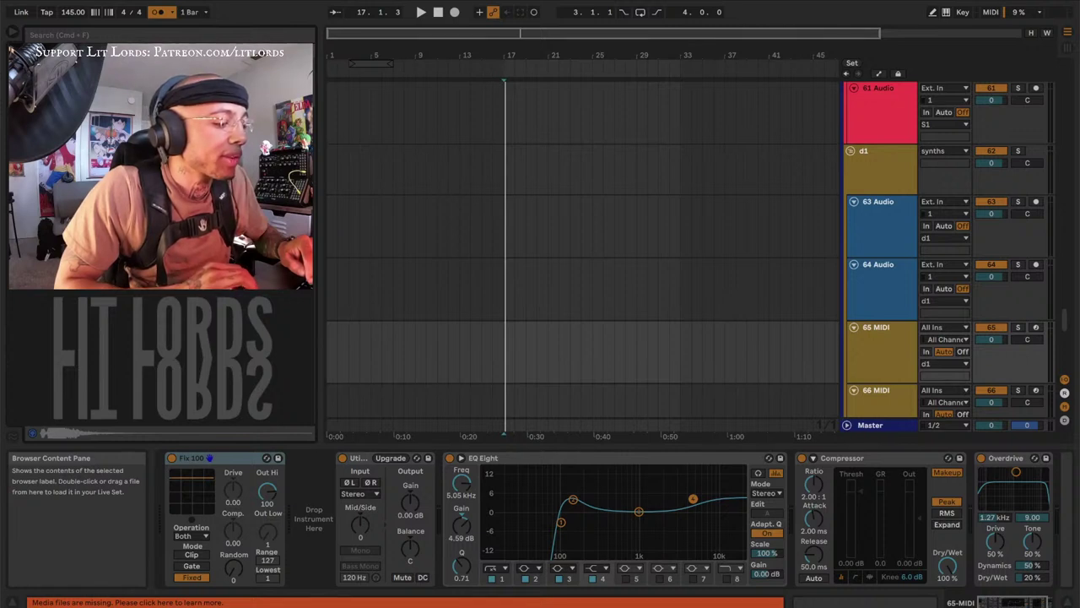
Review the file, library and plug-in preferences, and turn off the use of VST2 plug-in system folders
key(super+comma)
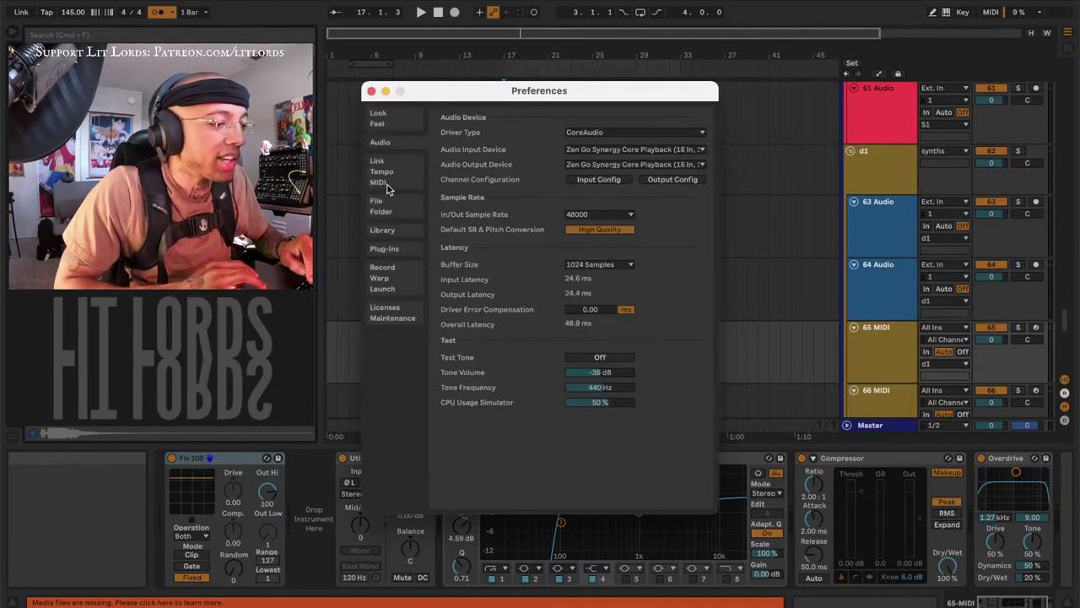
click(379, 179)
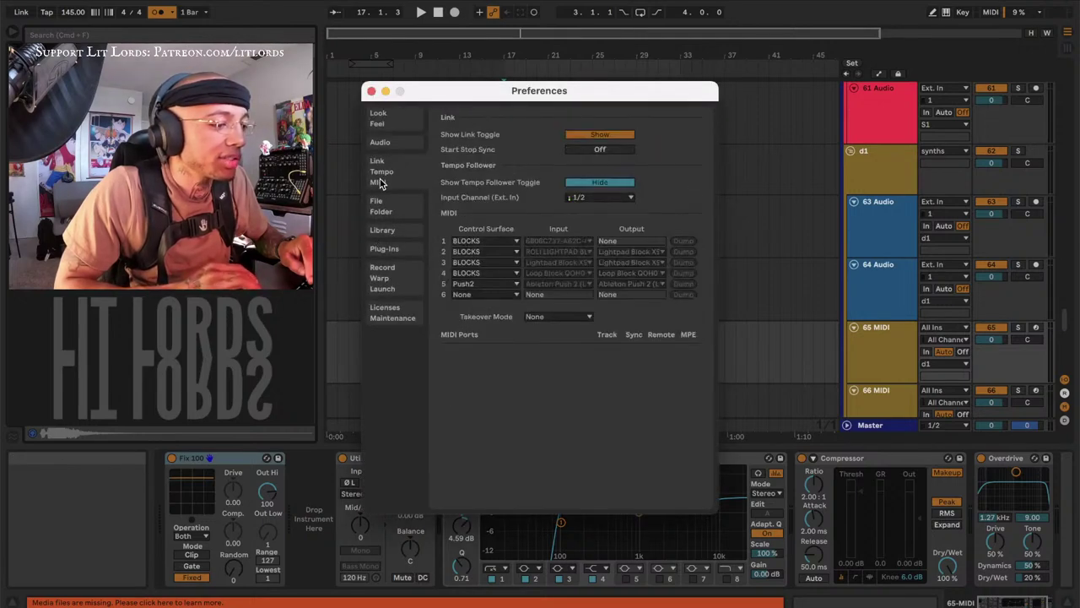
click(380, 207)
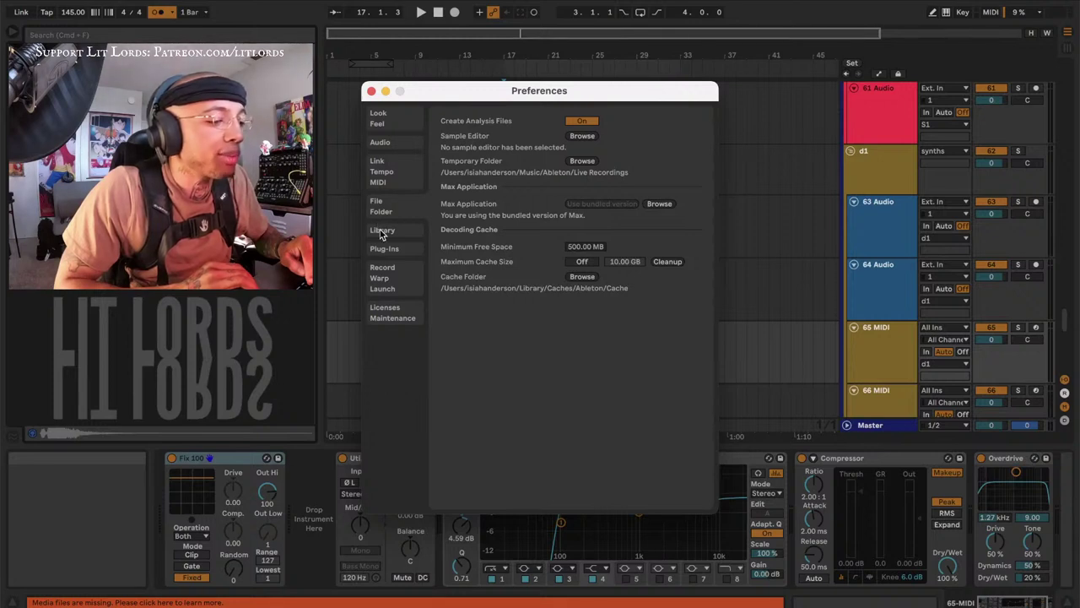
click(381, 231)
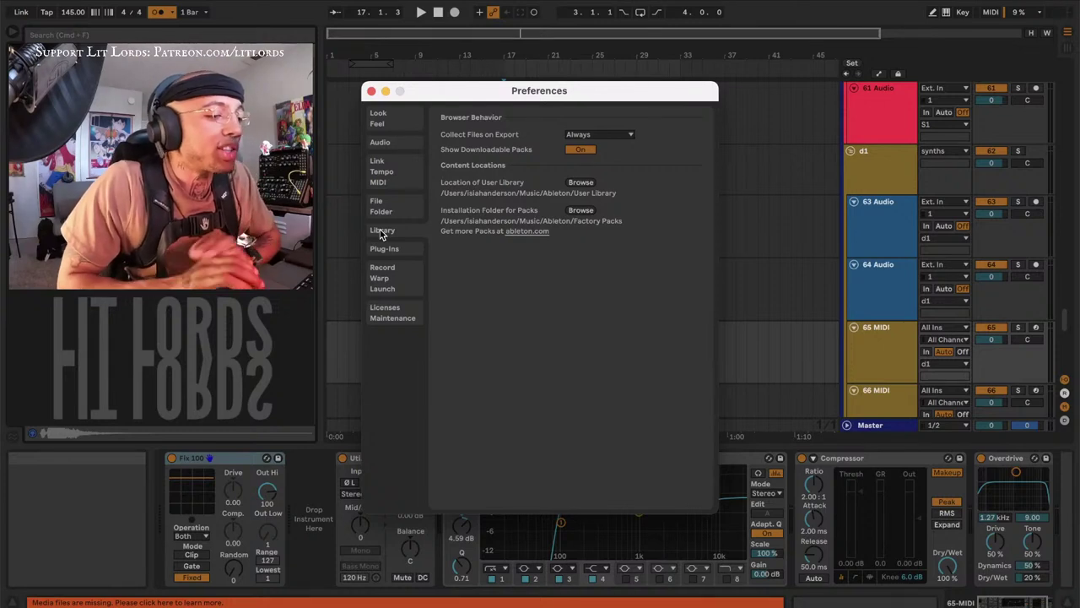
click(384, 249)
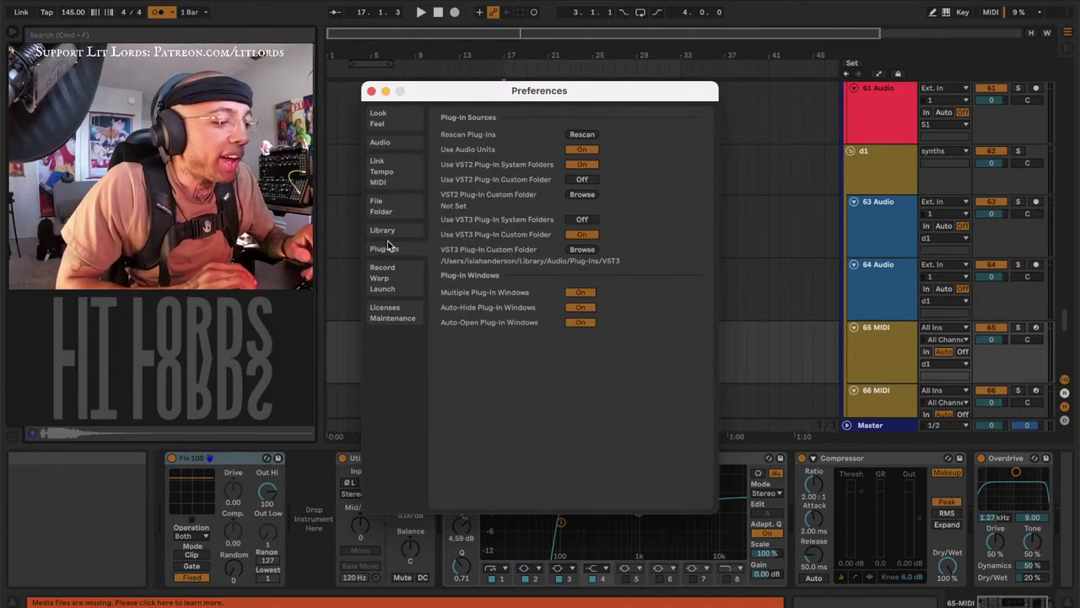
click(580, 165)
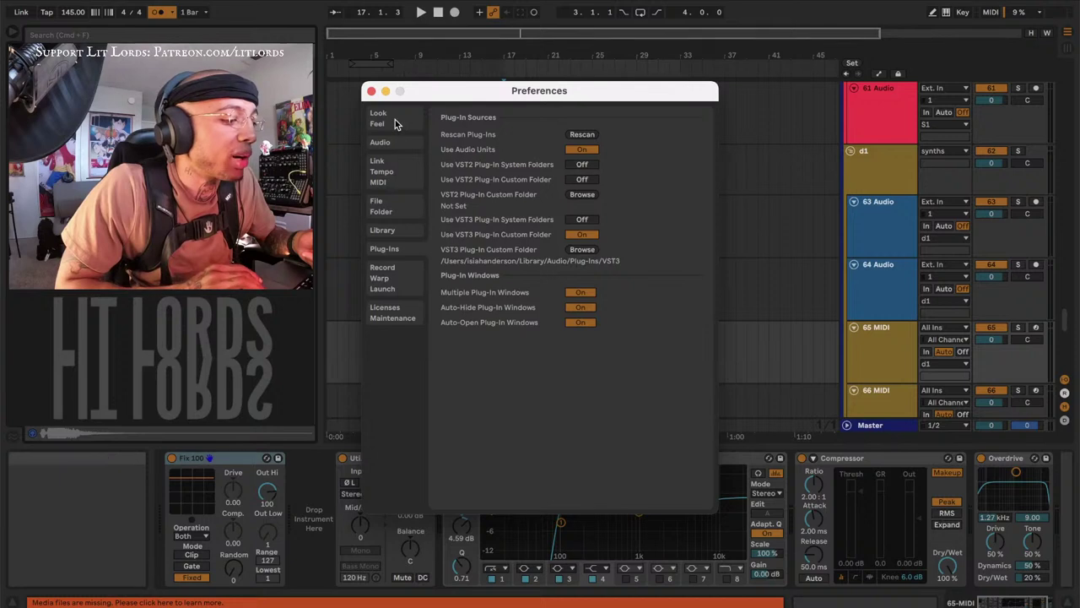
click(370, 90)
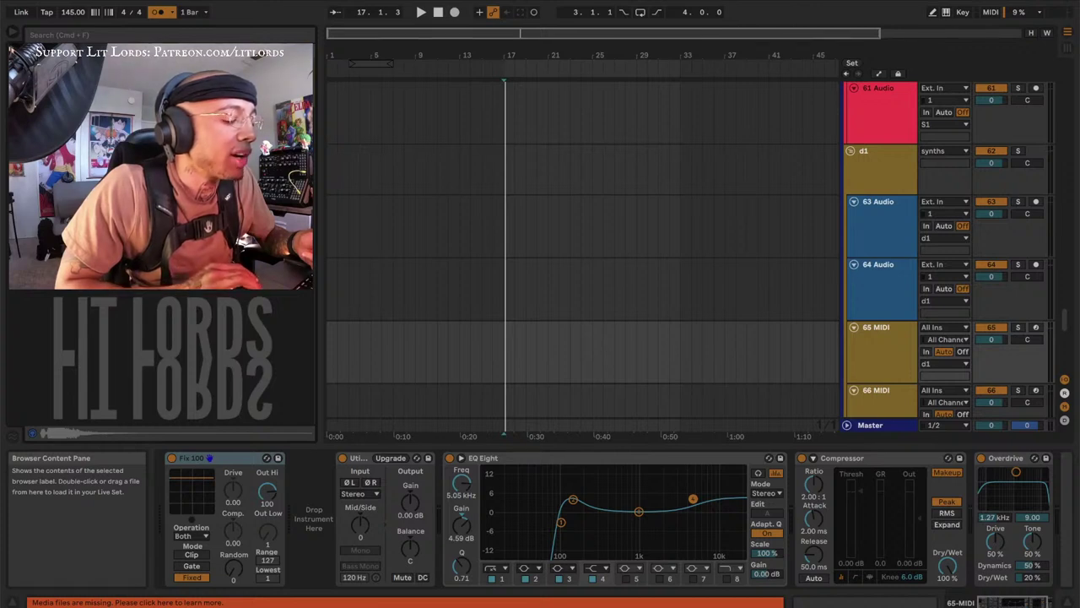
Load Vital on the empty 65 MIDI track in the d1 group, arm the track and close the synth window
key(space)
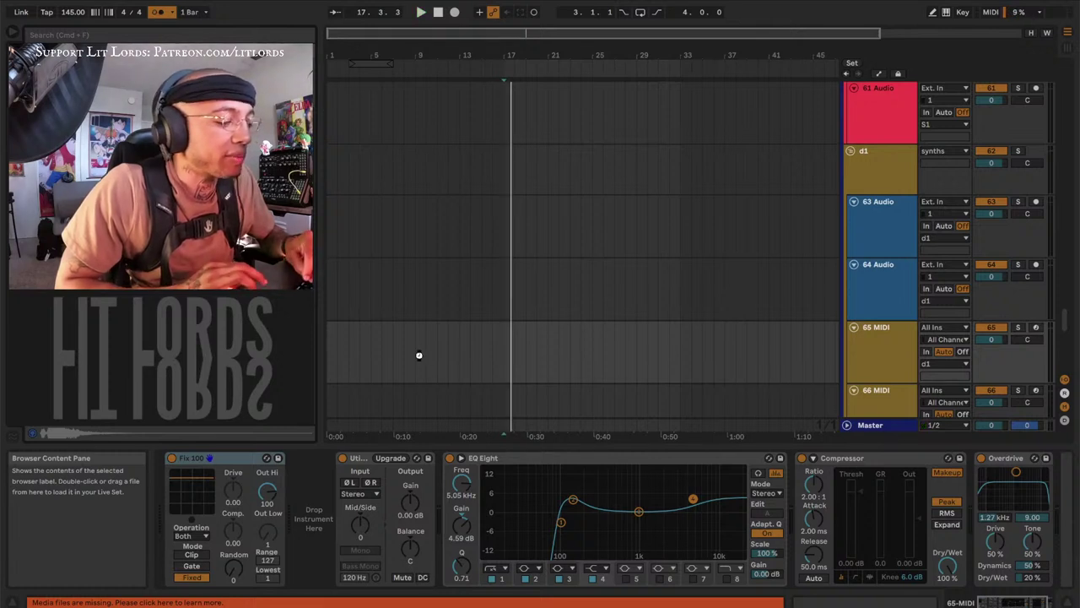
drag(418, 354, 420, 354)
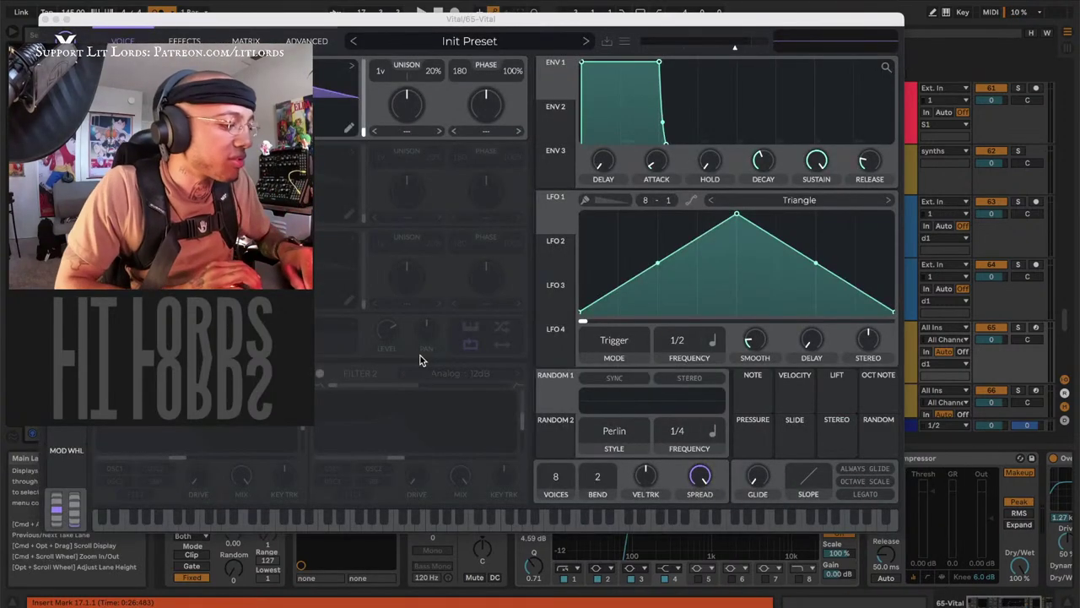
click(1036, 329)
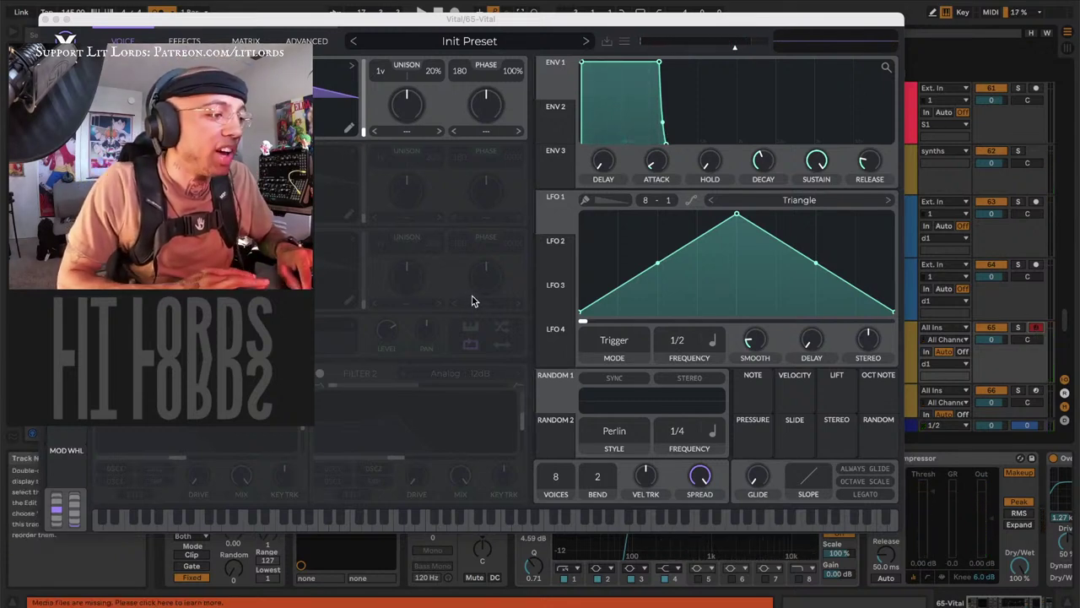
click(45, 18)
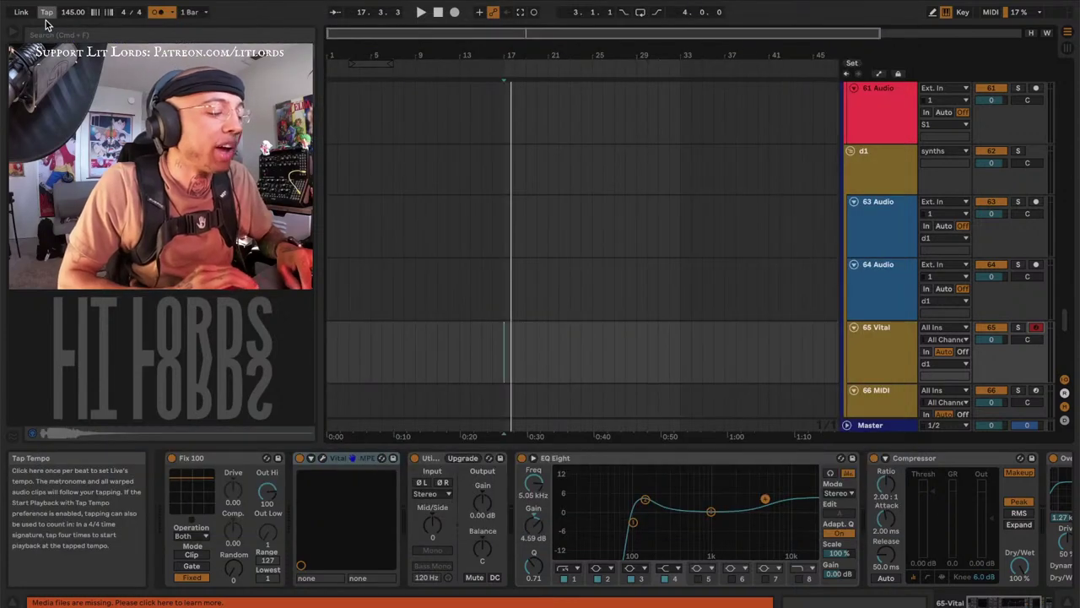
Duplicate the empty 66 MIDI track in the d1 group twice
scroll(849, 248, down, 5)
click(890, 310)
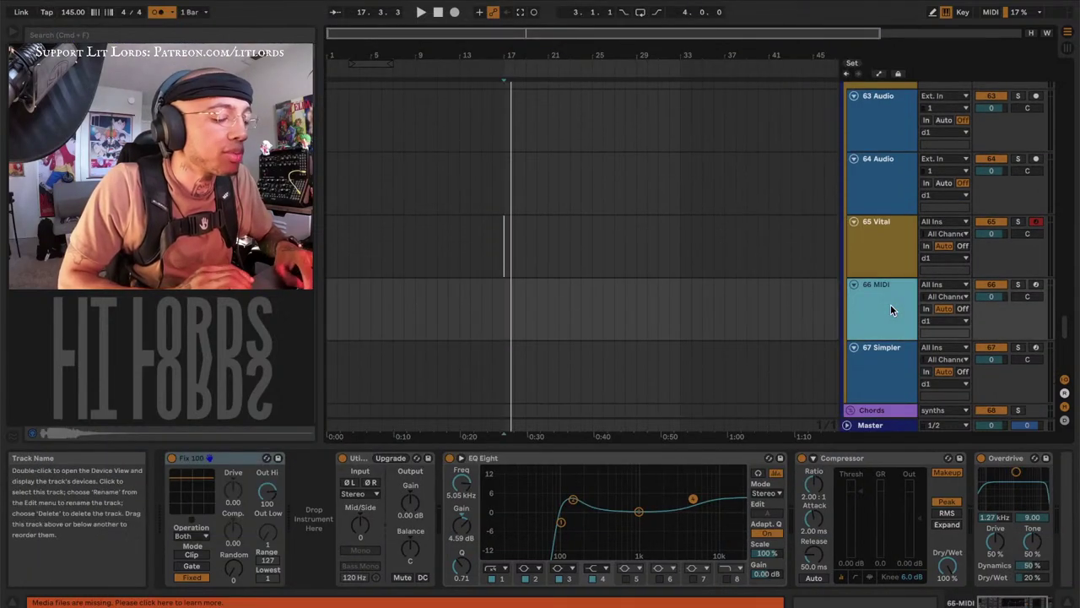
key(super+d)
key(super+d)
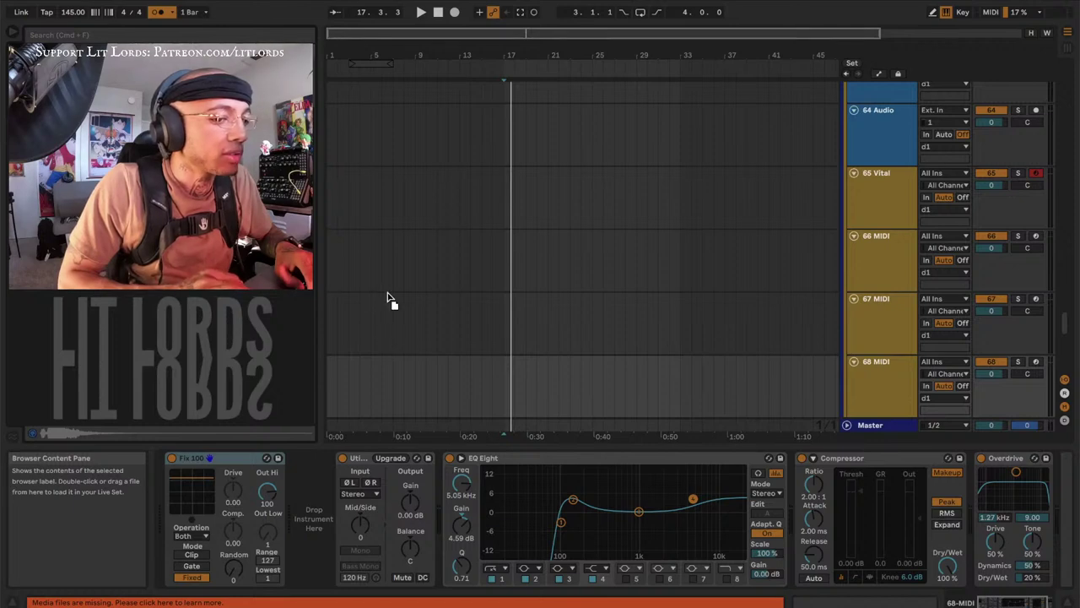
Load Serum on the 66 MIDI track, move its window fully into view and close it after a test note
click(933, 253)
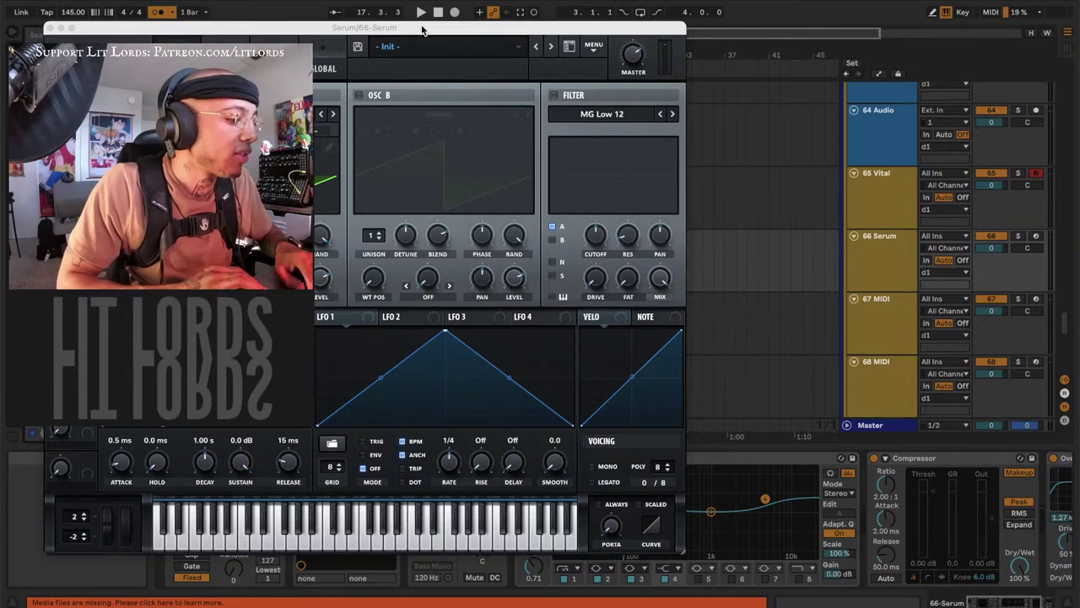
drag(422, 30, 712, 22)
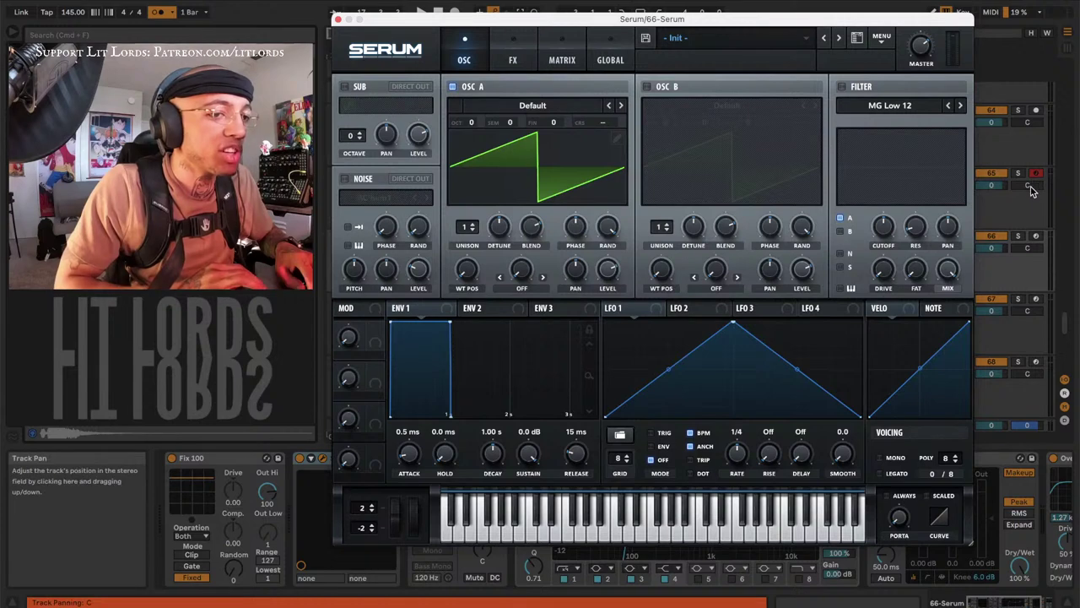
key(z)
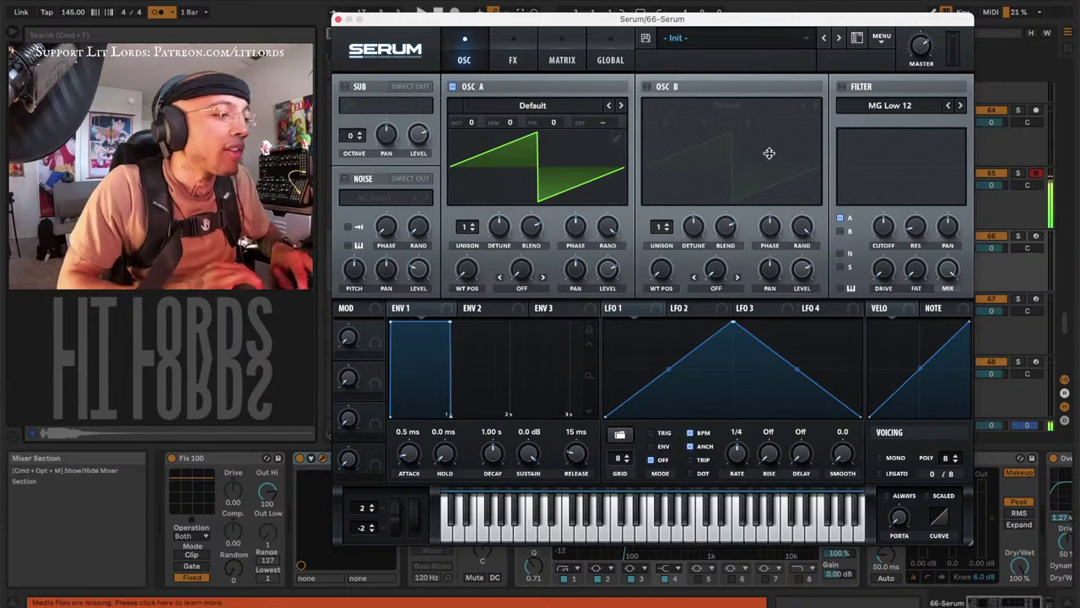
click(338, 18)
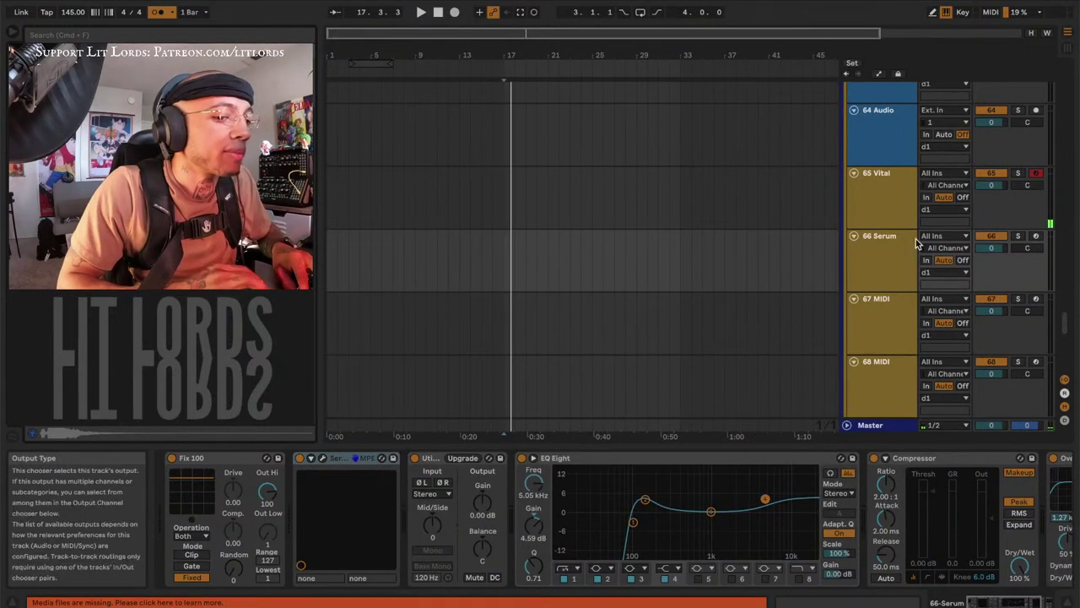
Compare the sound of Vital and Serum by arming tracks 65 and 66 in turn, finishing with Vital armed
click(889, 200)
click(1037, 239)
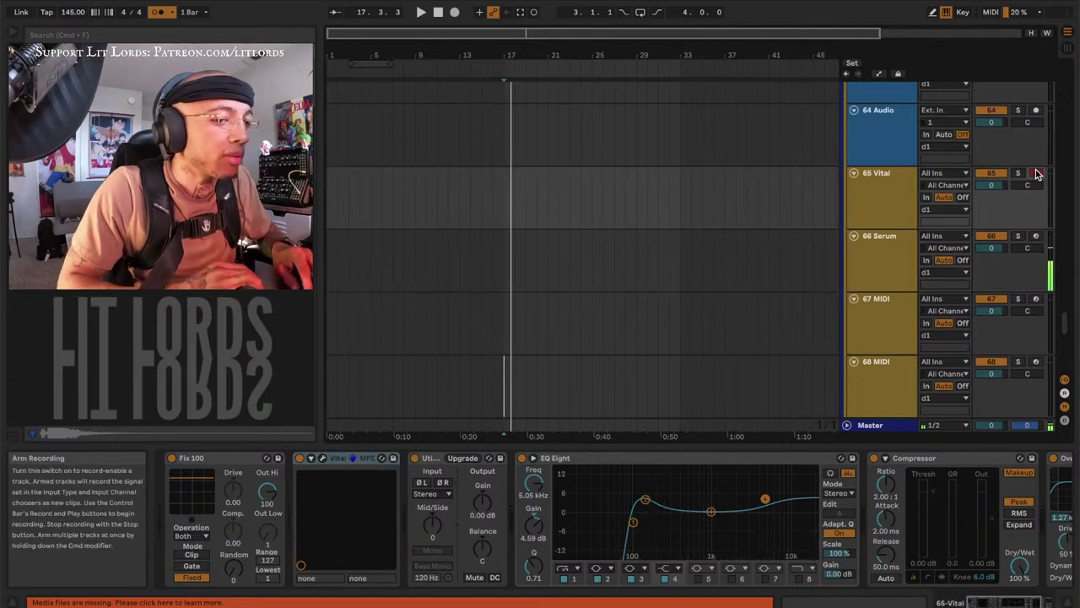
click(1036, 173)
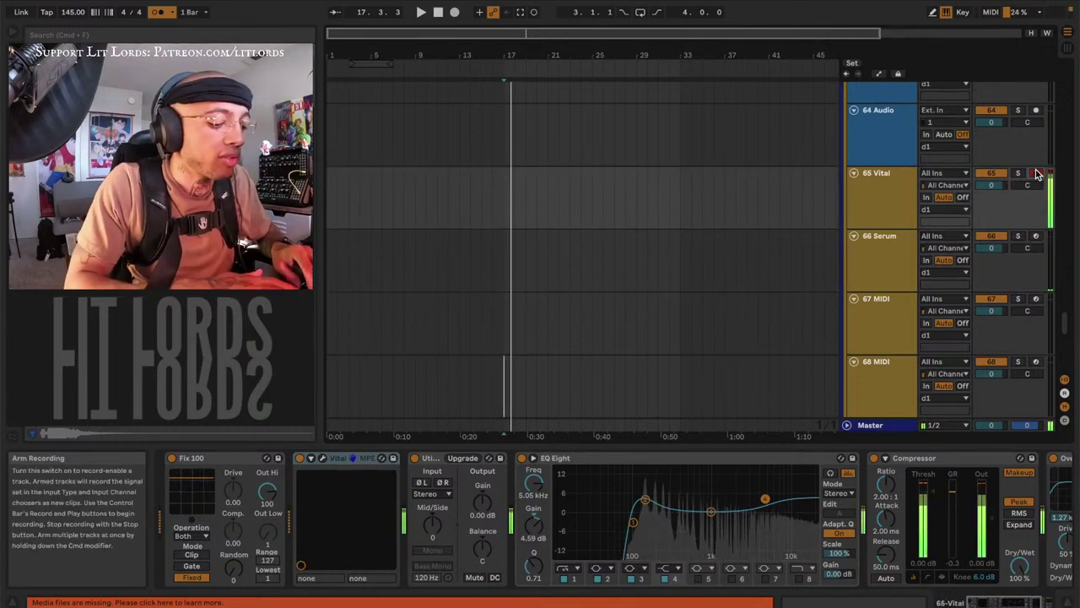
click(1036, 238)
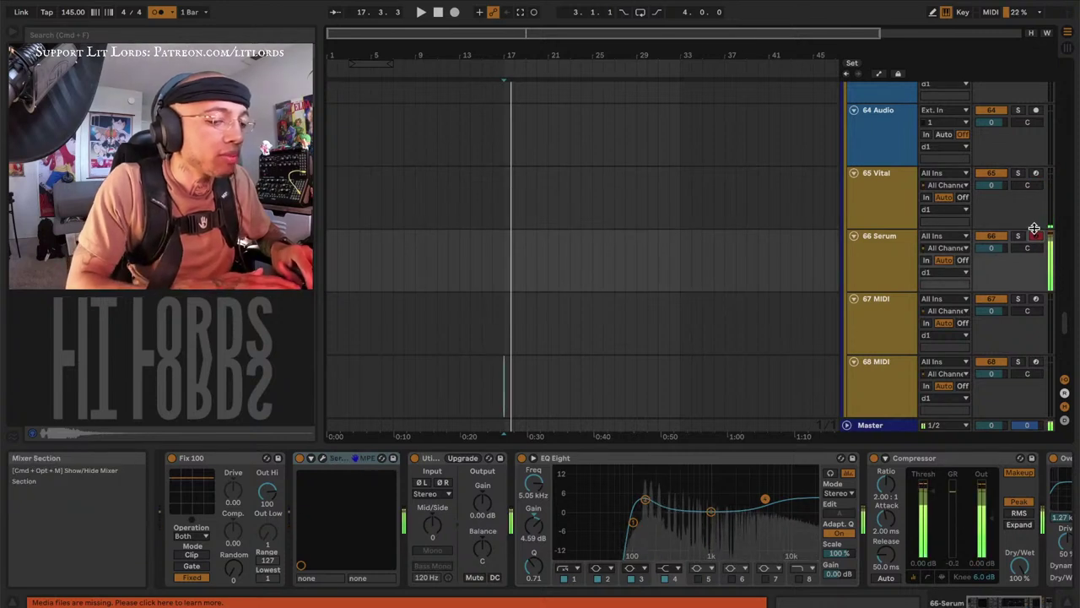
click(1036, 173)
Delete the Serum instrument from track 66
click(877, 243)
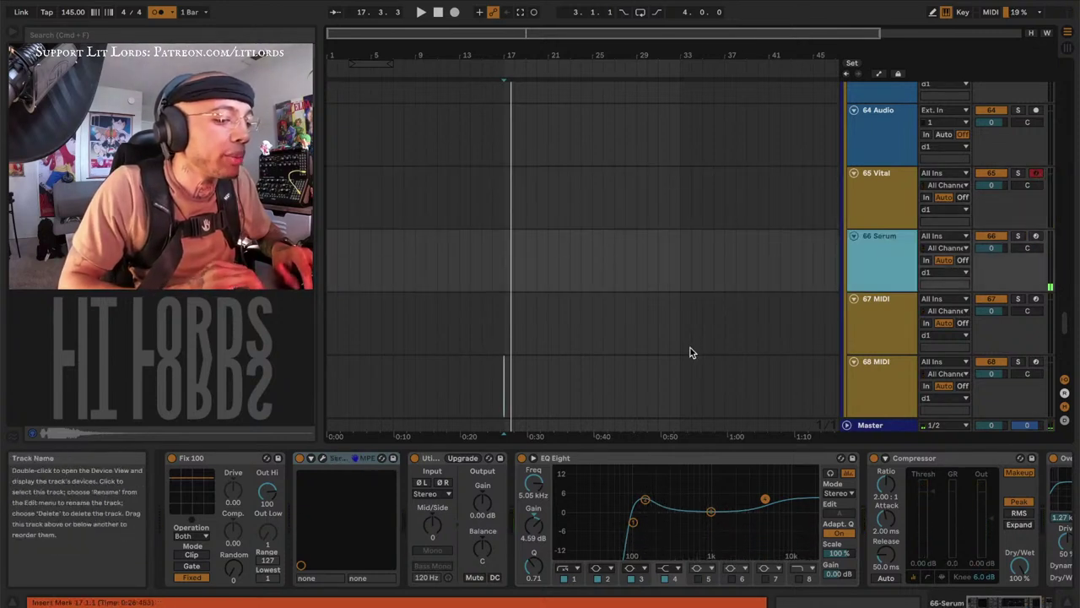
click(352, 457)
key(Delete)
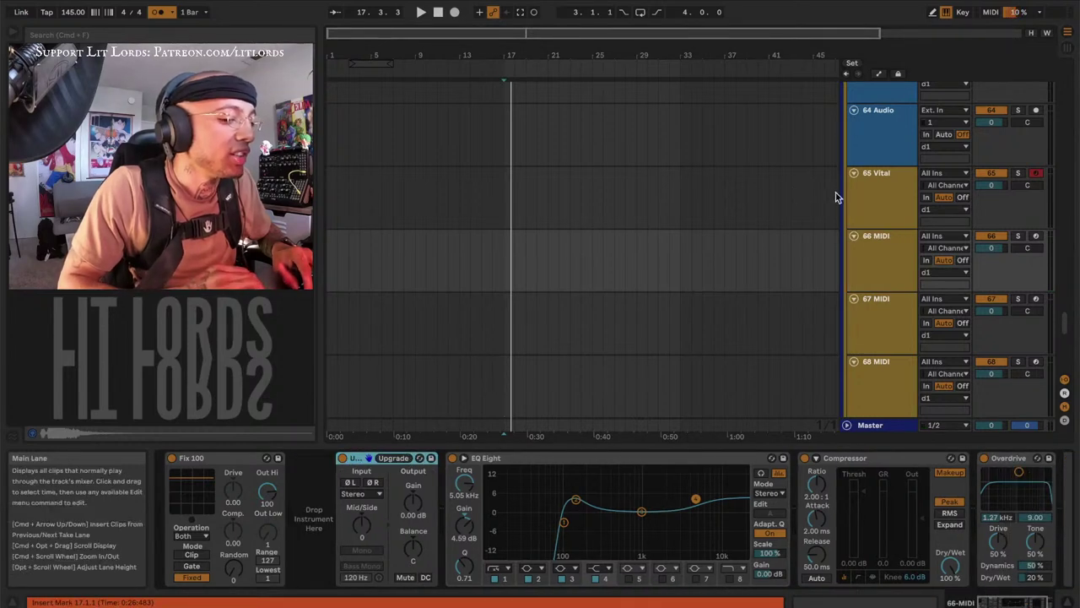
Open Vital on track 65 and audition low notes, stepping the keyboard octave down to C-1 and back up to C0
click(913, 194)
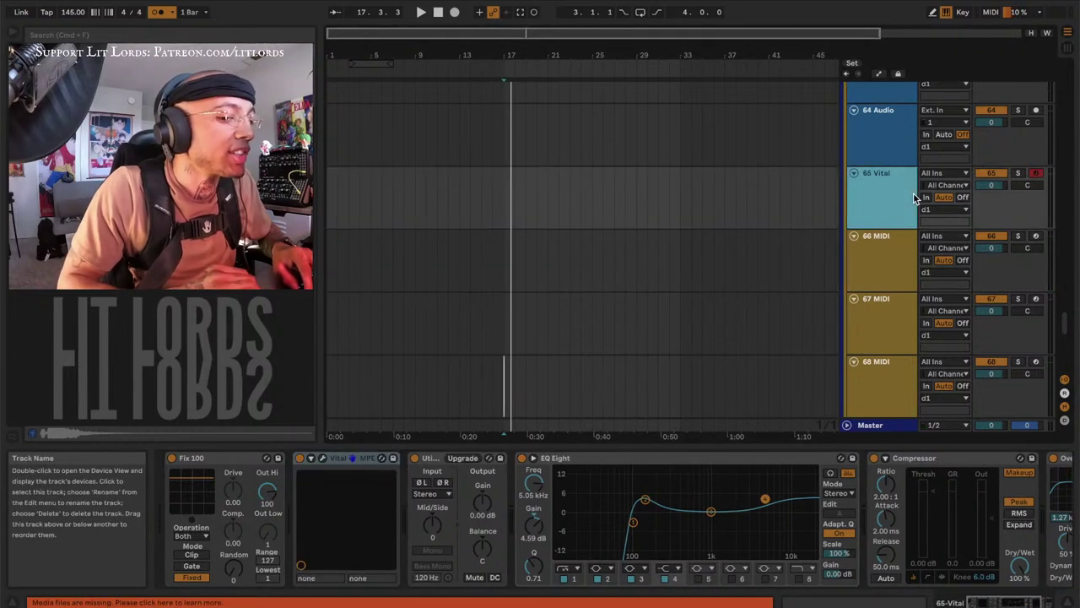
click(323, 457)
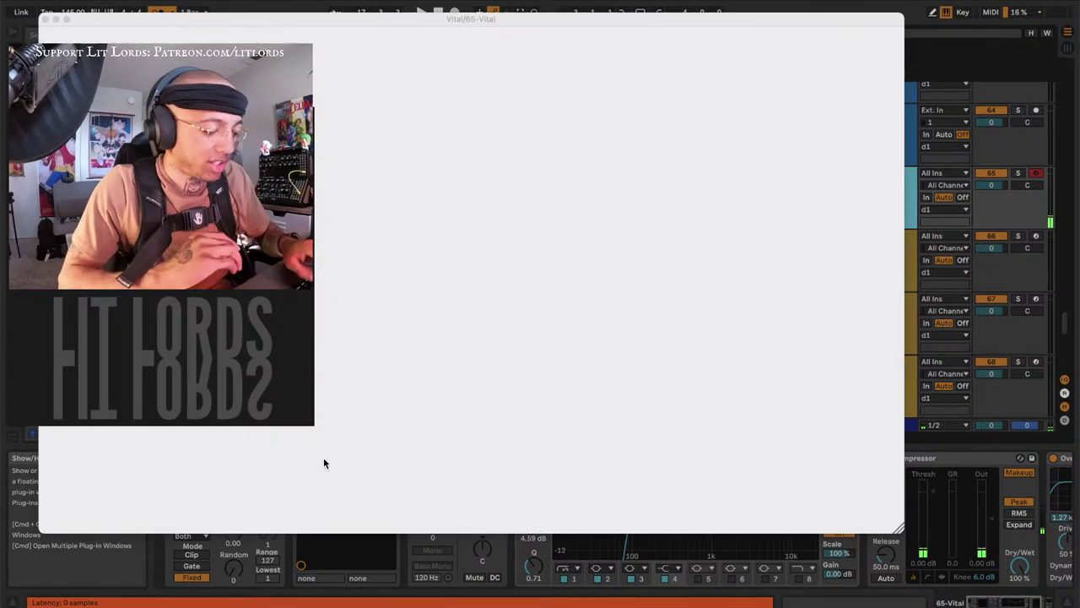
key(z)
key(s)
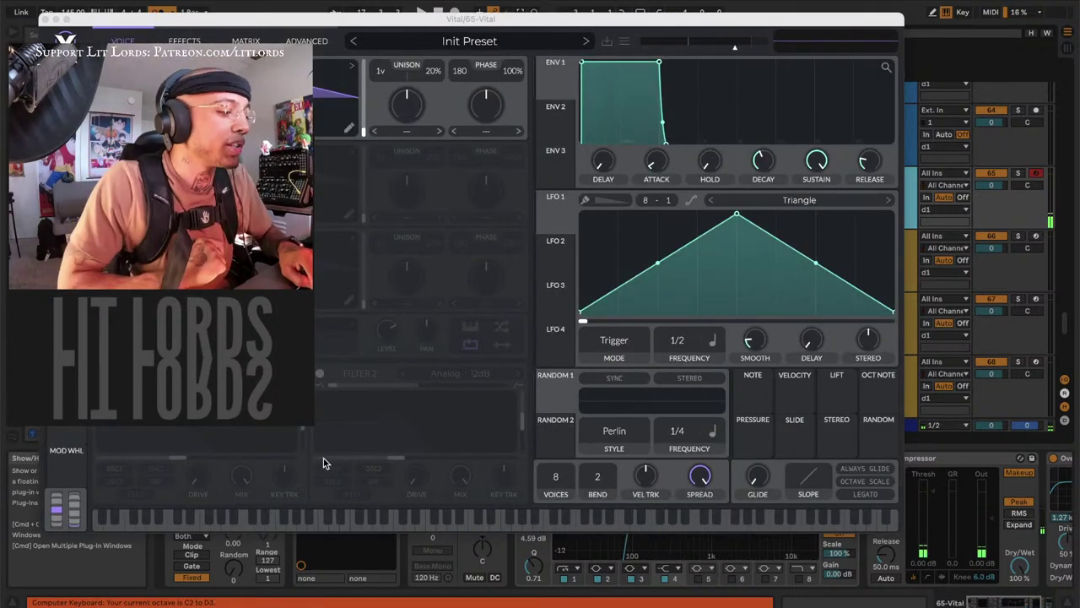
key(a)
key(z)
key(z)
key(a)
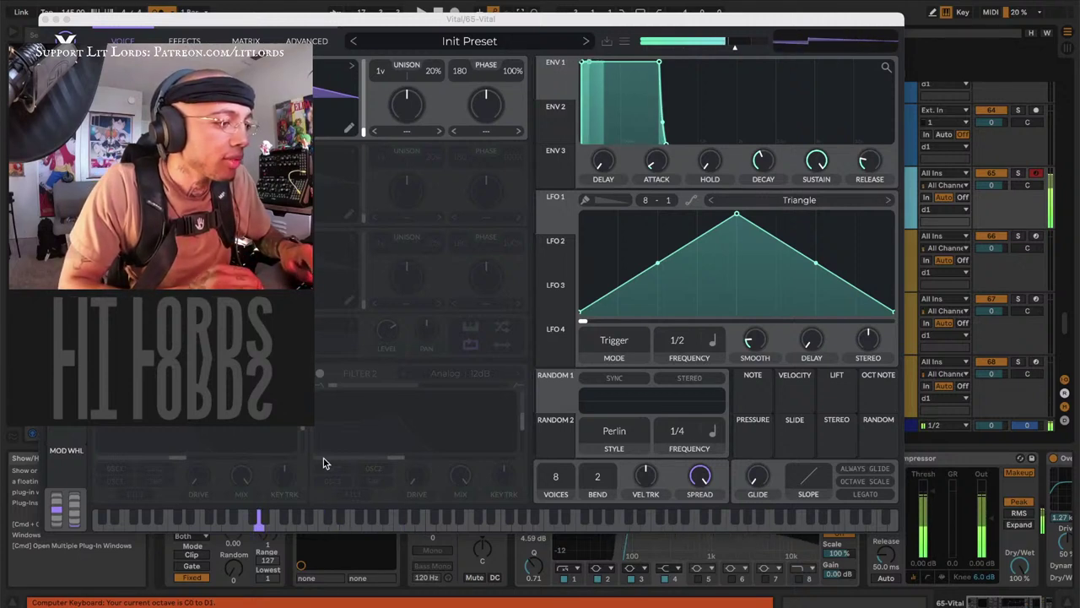
key(z)
key(a)
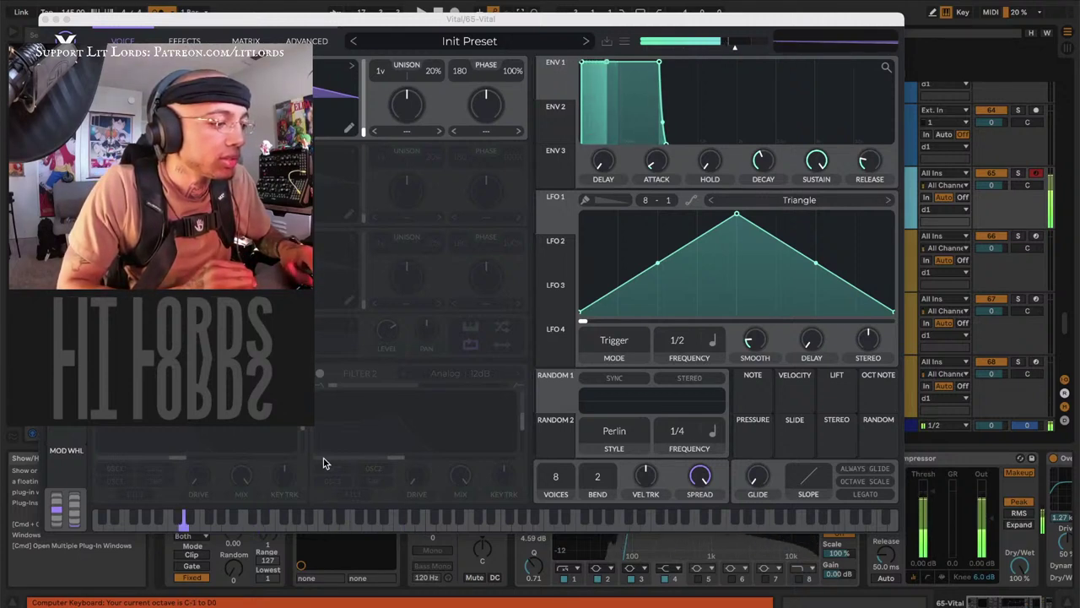
key(x)
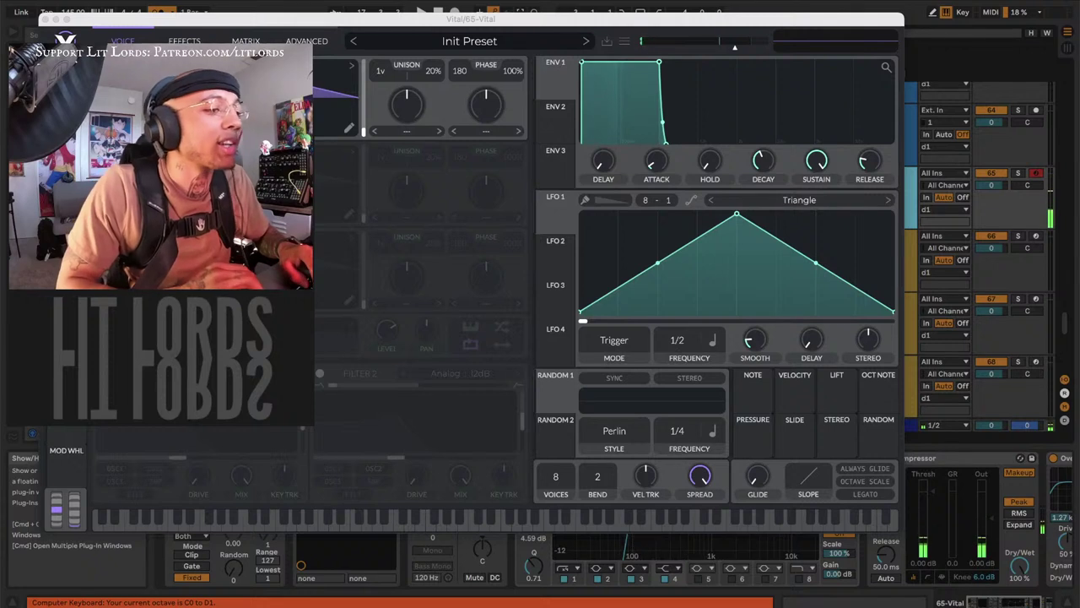
key(a)
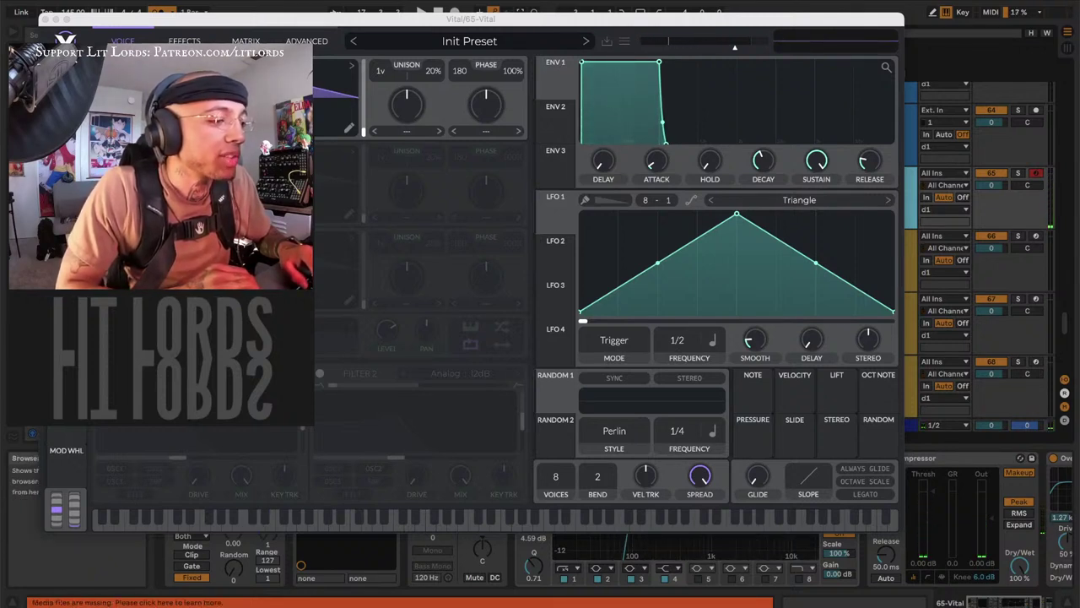
Move the Vital window into view and set its interface scale to 200%, after trying 135%
drag(291, 24, 576, 45)
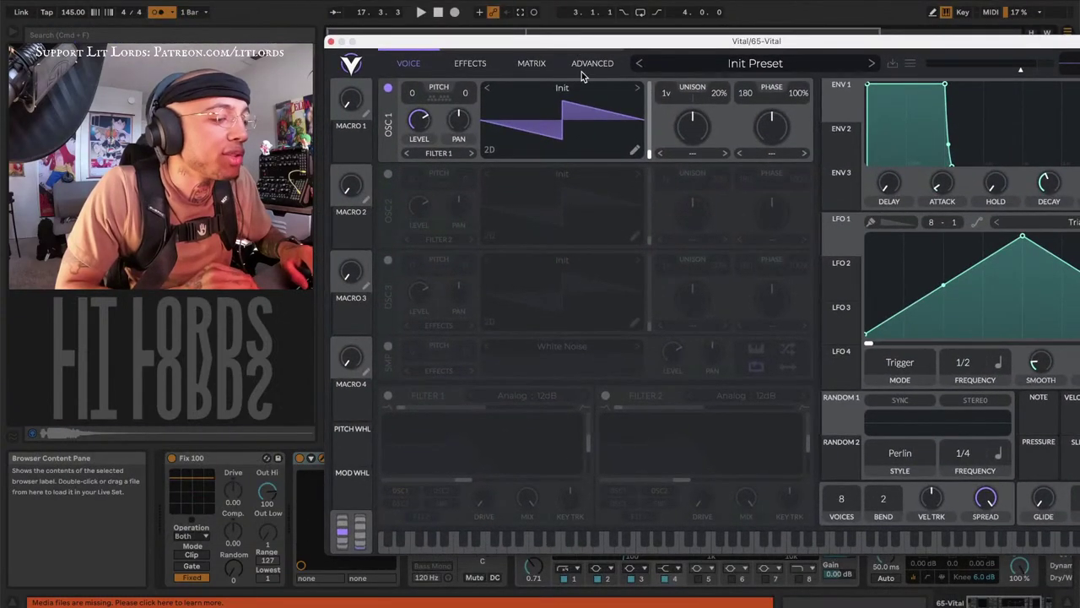
click(591, 66)
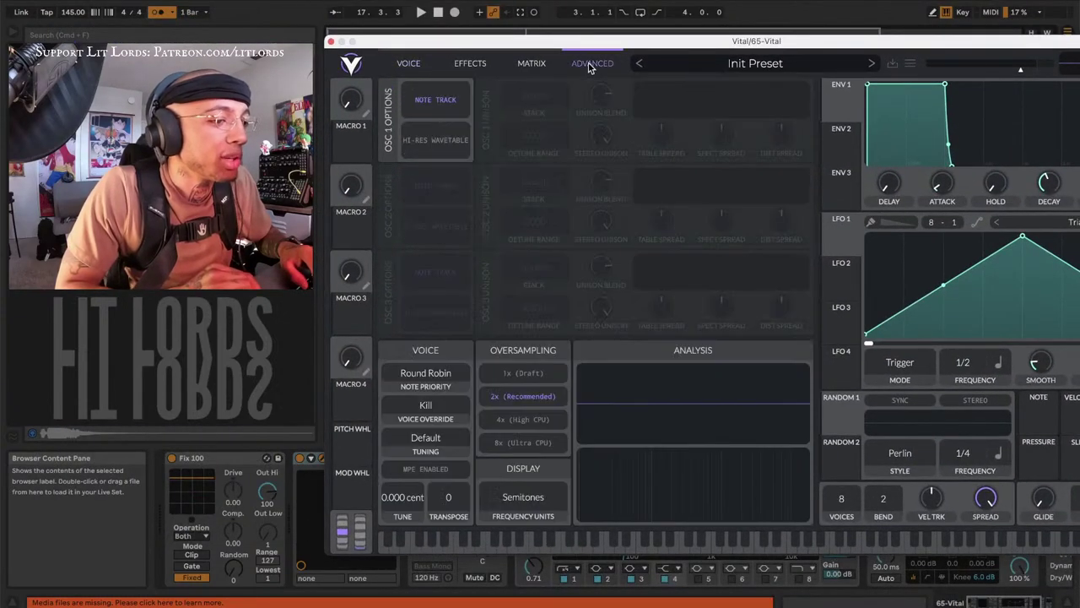
click(408, 63)
click(349, 63)
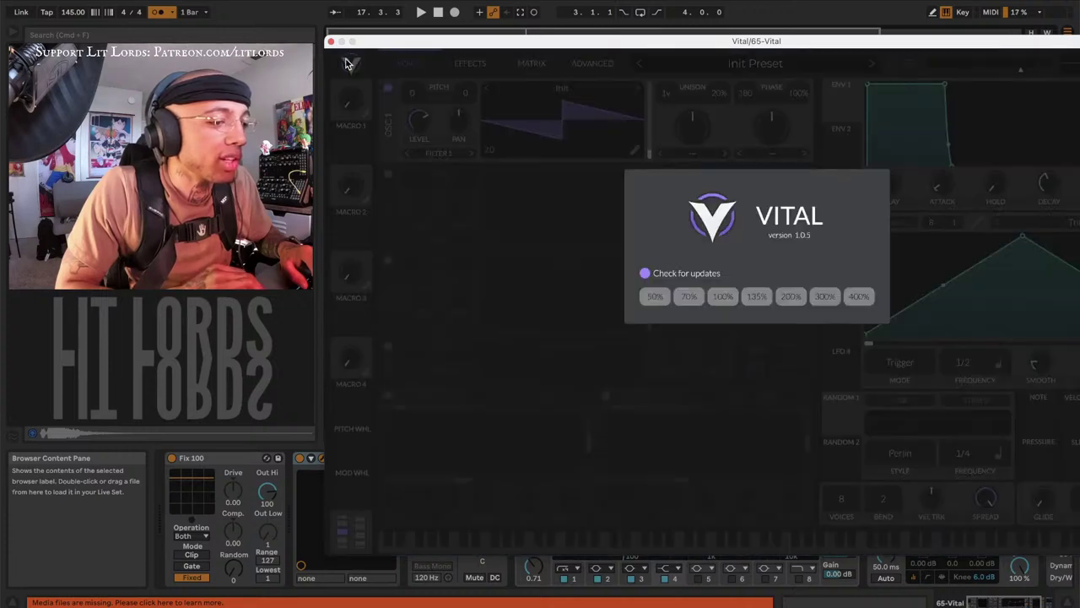
click(756, 296)
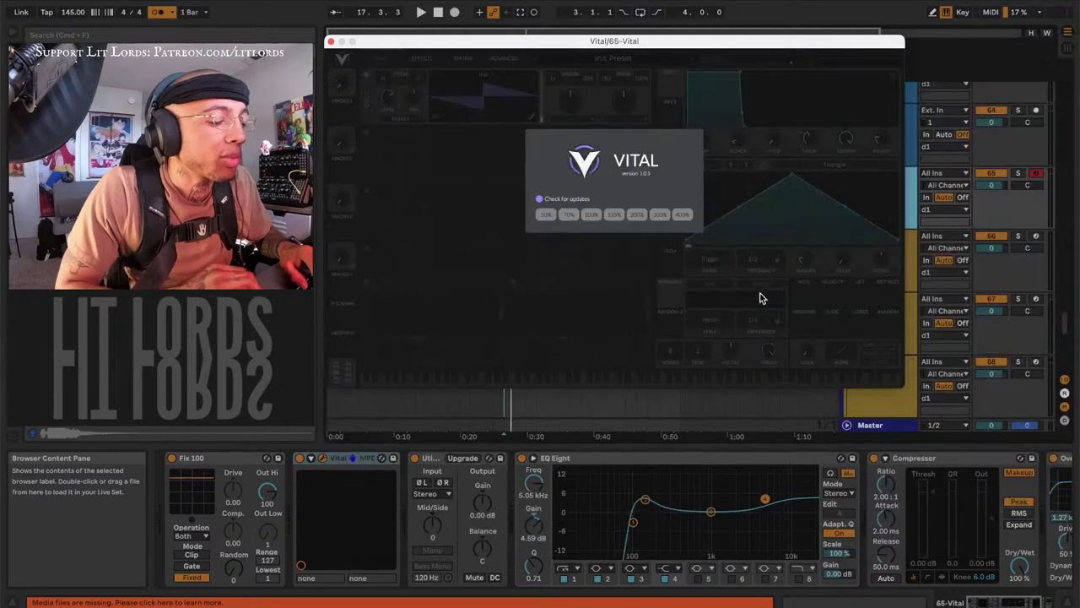
click(637, 215)
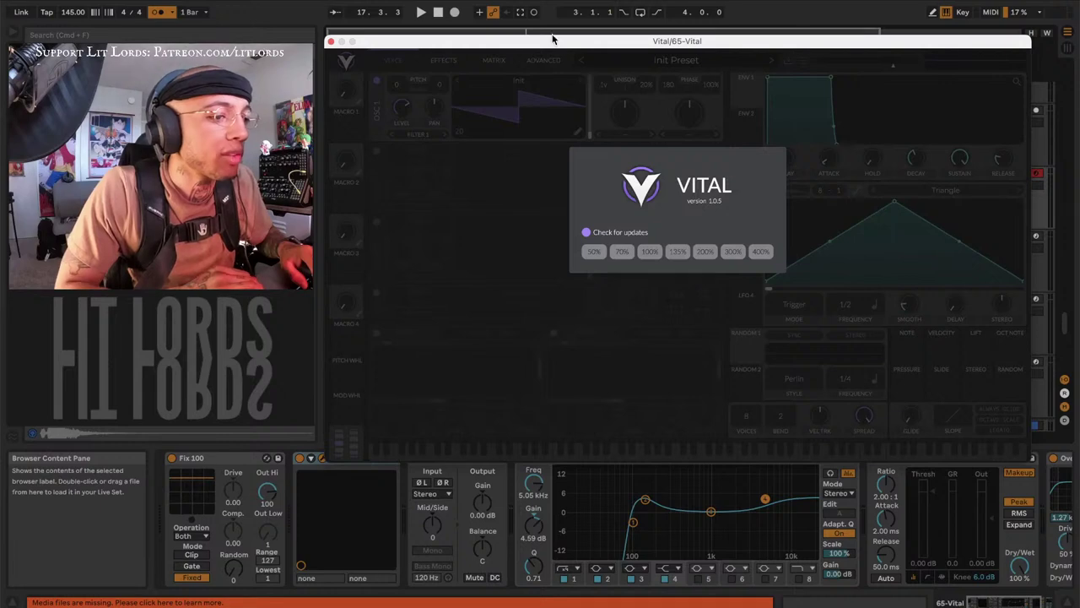
drag(553, 39, 573, 39)
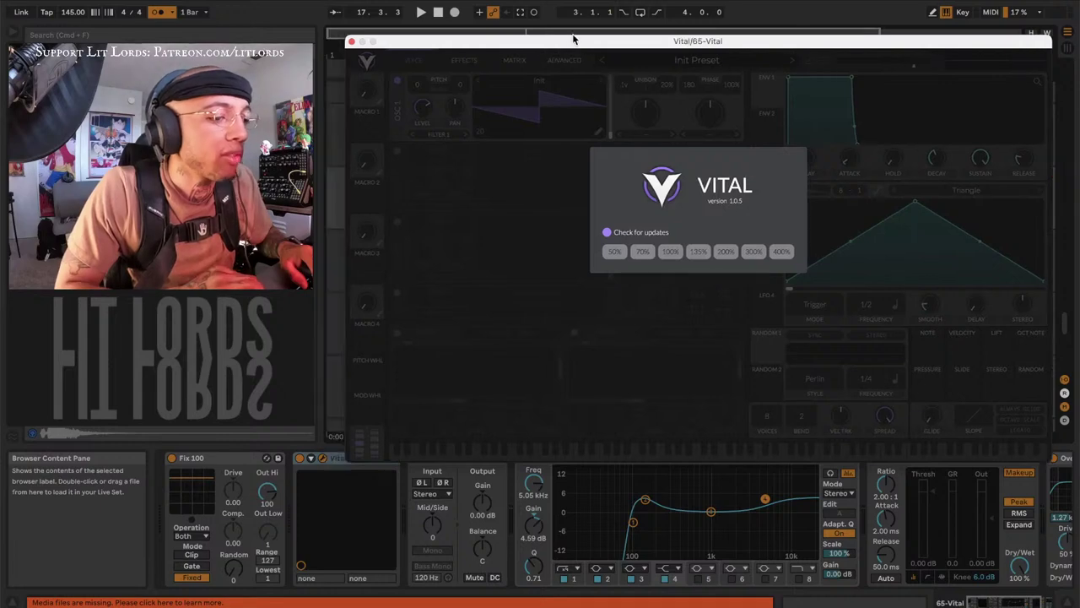
Load the Acid Rock ft Maynix wavetable from the Glorkglunk folder into Vital's oscillator 1
click(399, 56)
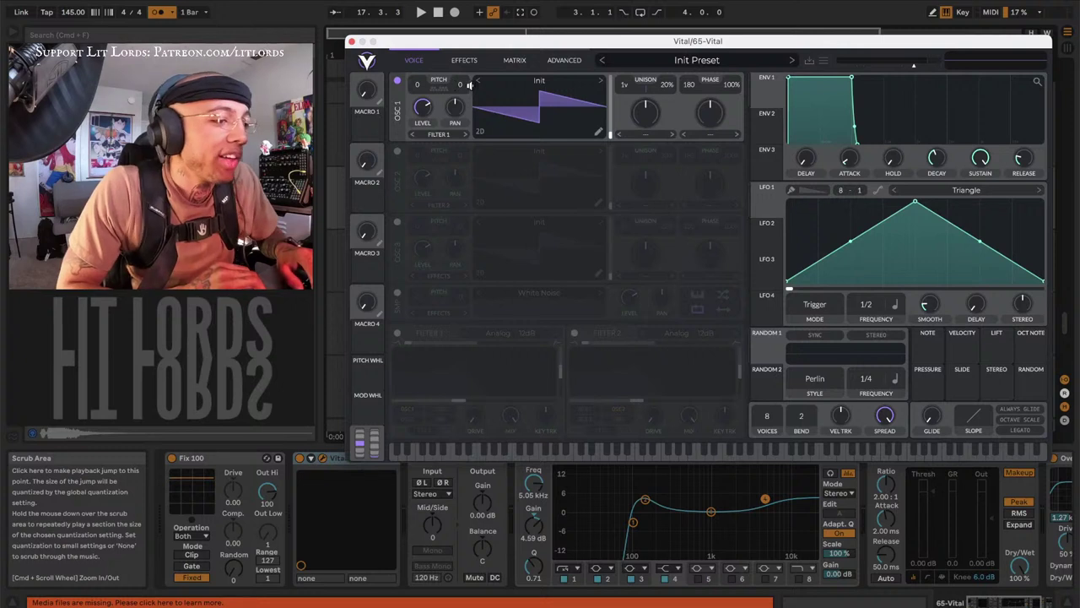
drag(523, 47, 503, 47)
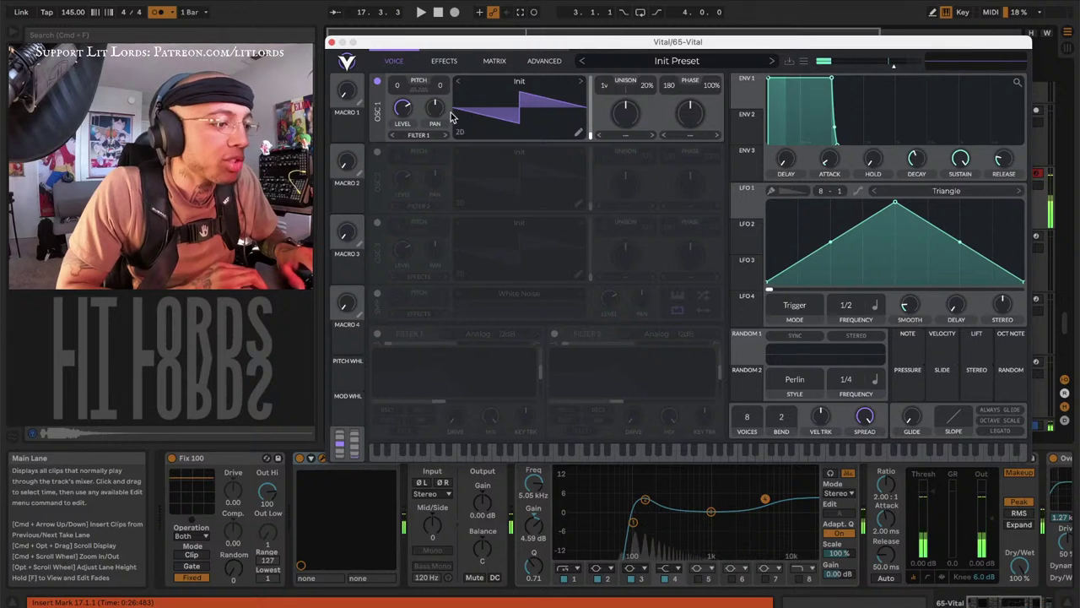
click(521, 82)
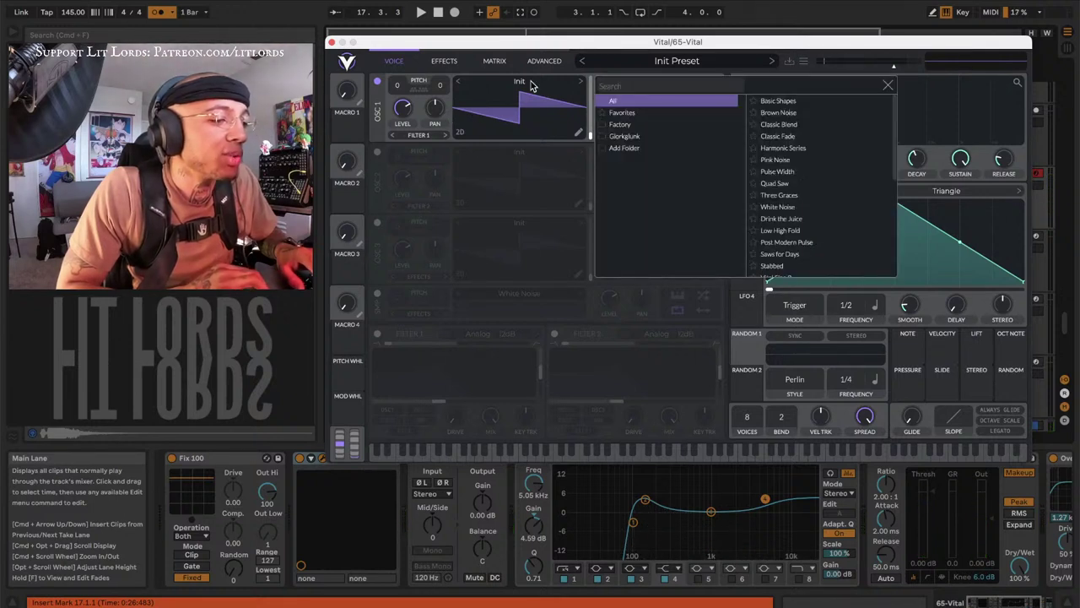
click(626, 137)
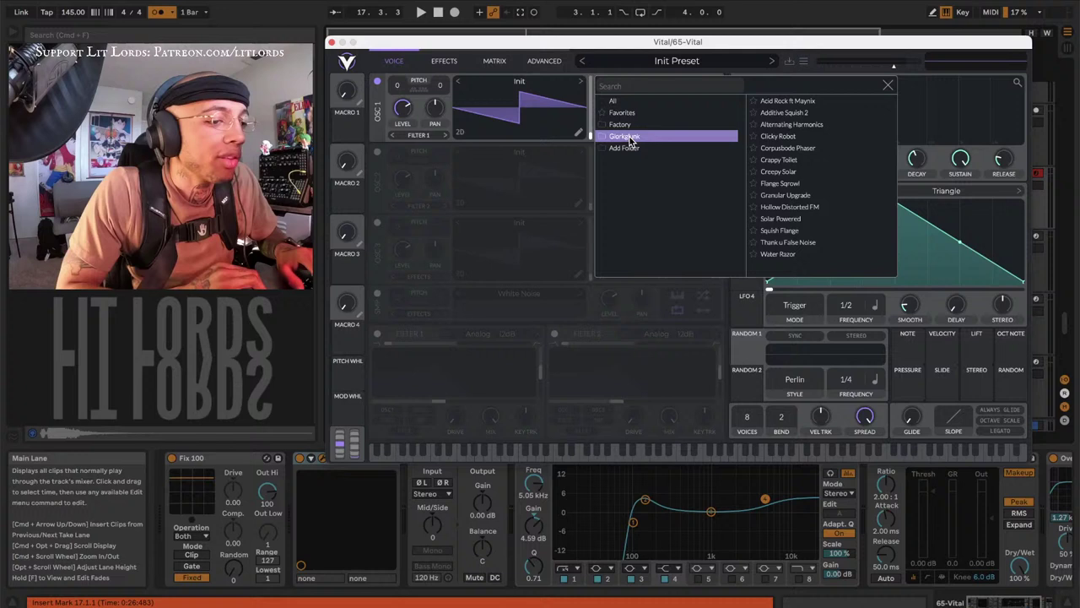
click(770, 101)
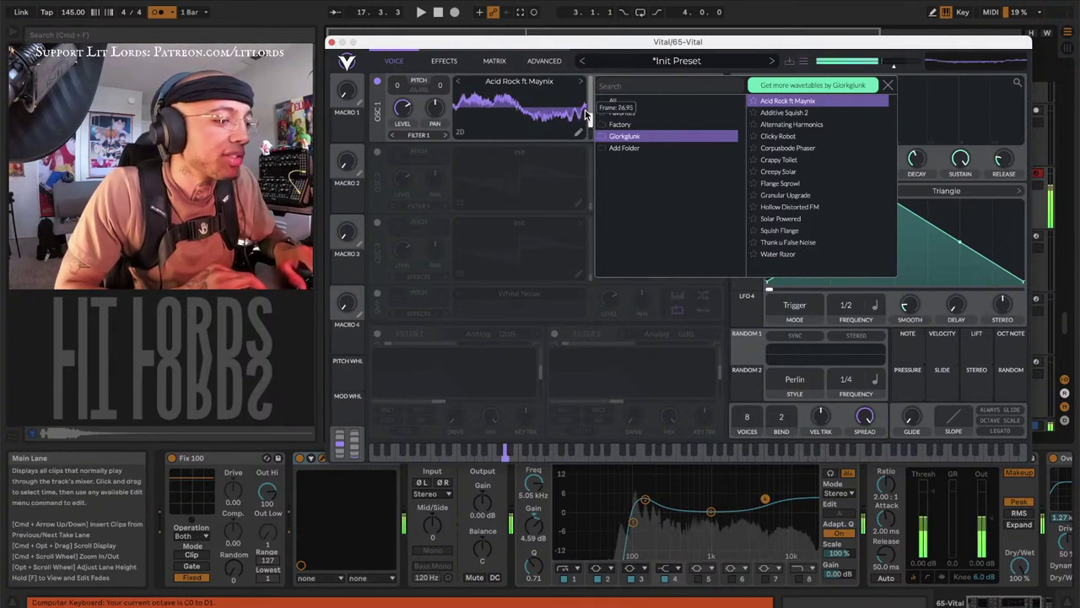
Fine-tune oscillator 1's wavetable frame position while auditioning notes, with the wavetable browser closed
mouse_move(582, 128)
mouse_down()
mouse_move(573, 65)
mouse_move(589, 131)
mouse_up()
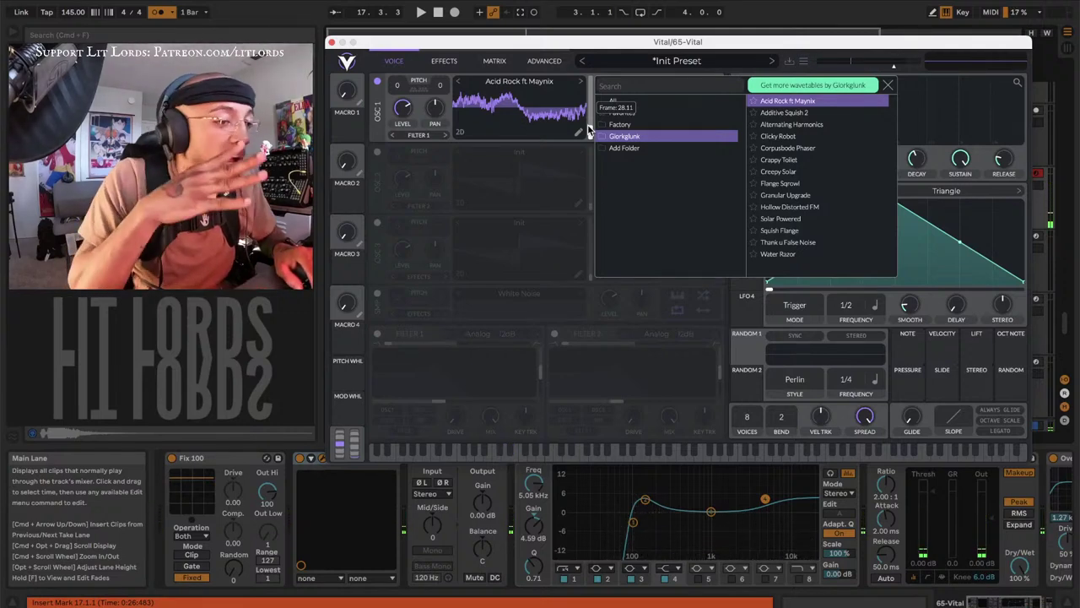
click(886, 87)
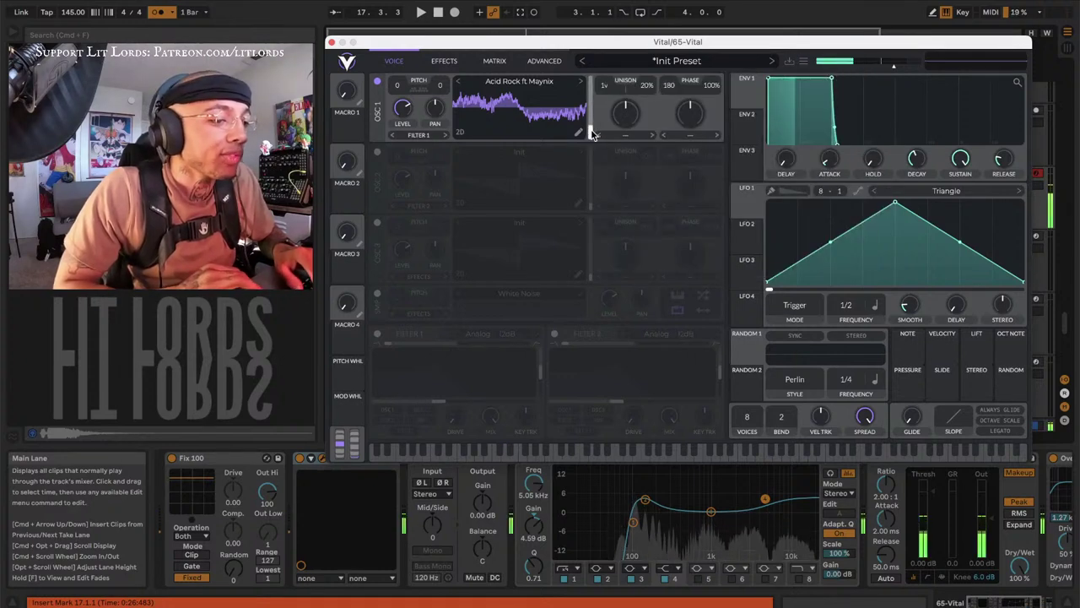
drag(590, 116, 591, 125)
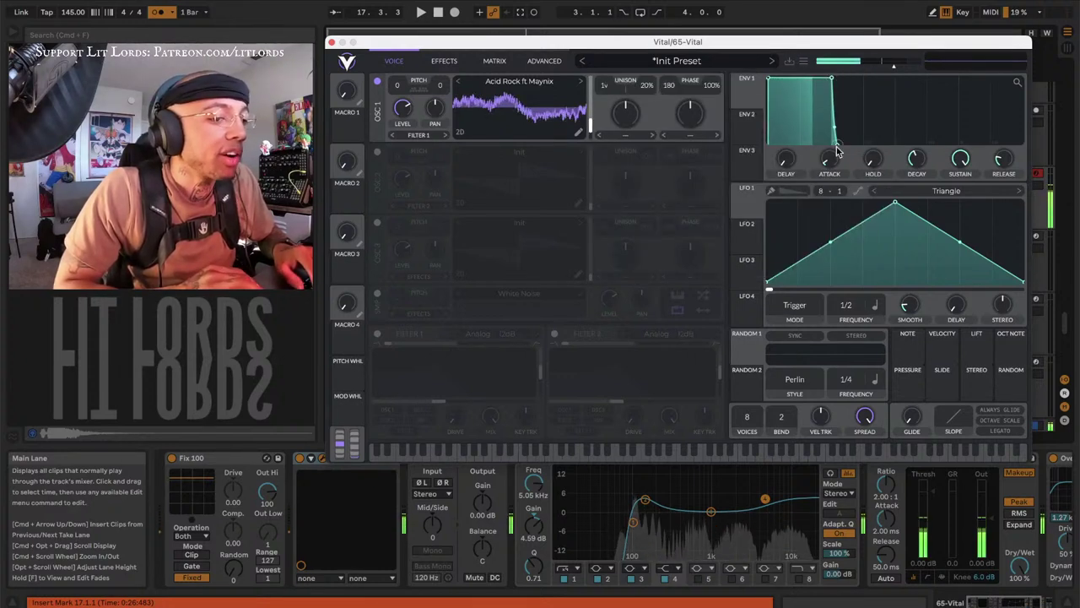
Bend both slopes of LFO 1's triangle outward into a flat-topped curve and assign LFO 1 to oscillator 1's wavetable frame
drag(827, 244, 781, 63)
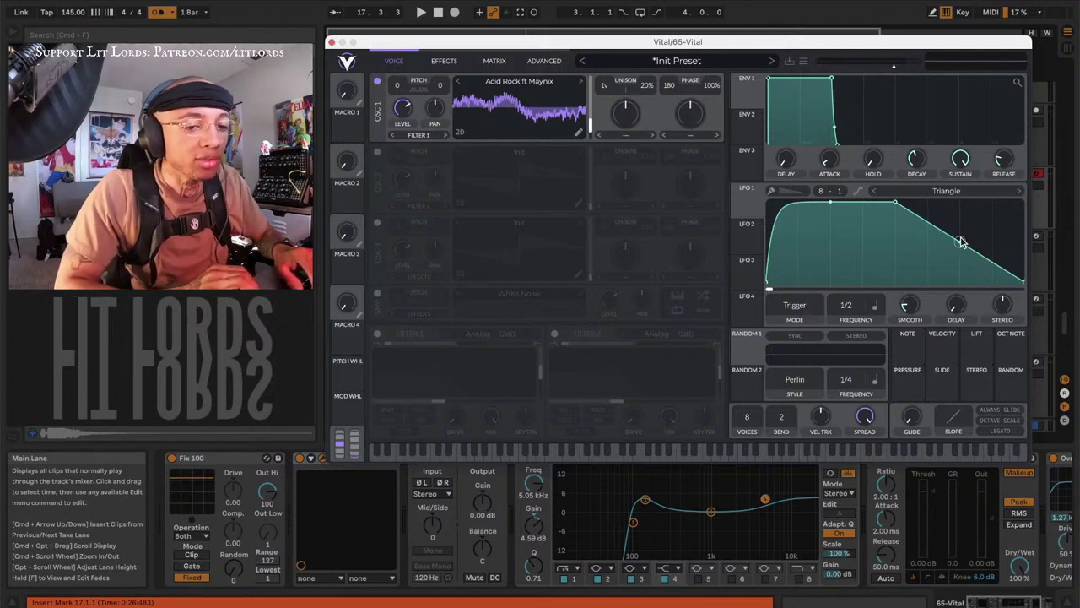
drag(961, 242, 961, 147)
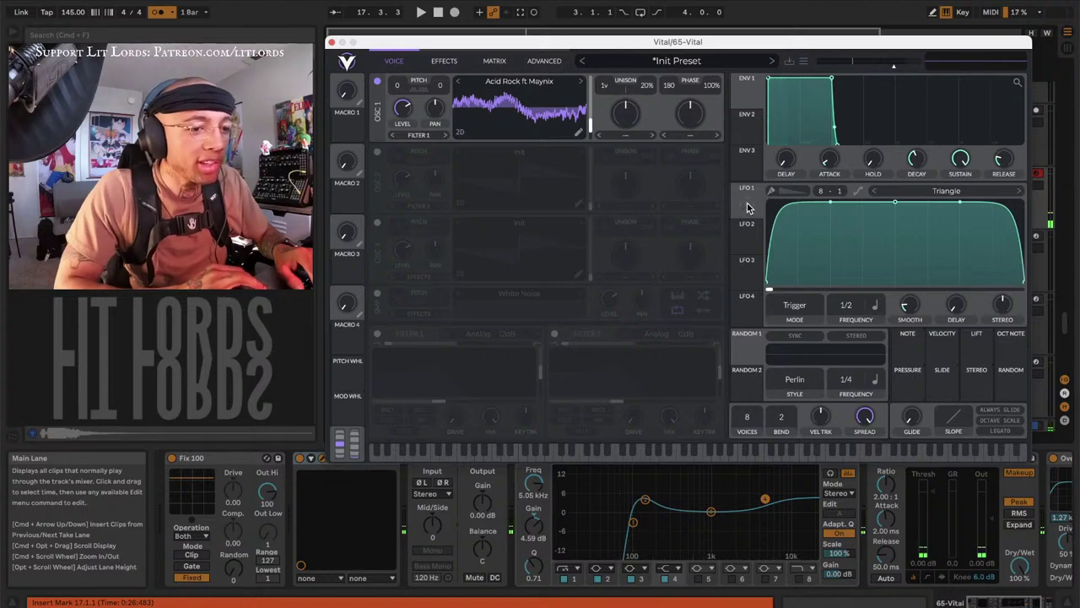
drag(747, 207, 589, 125)
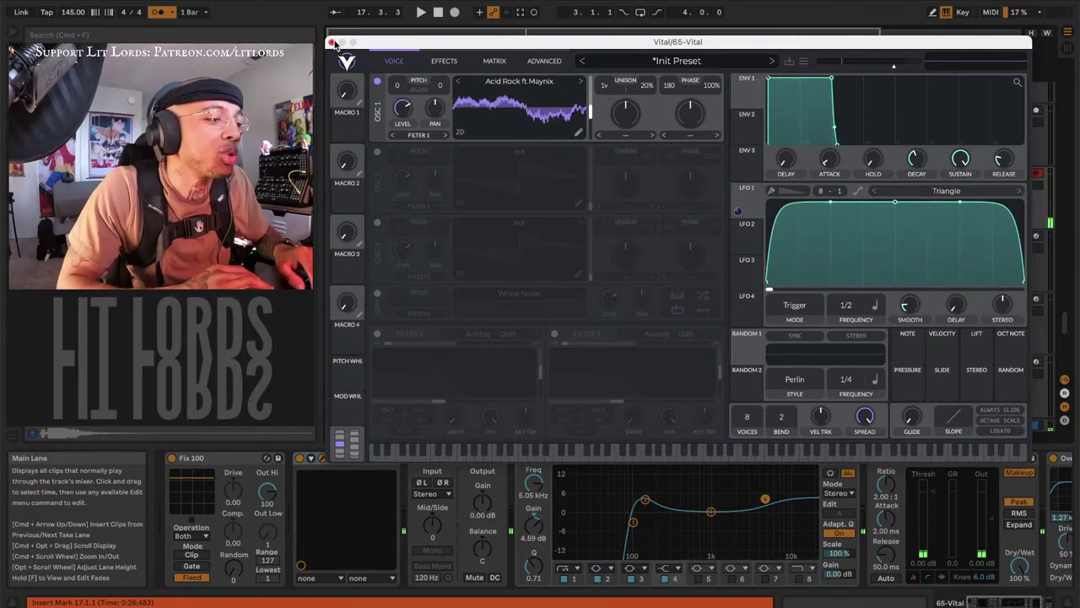
Close the Vital window and review the EQ Eight, Compressor and Overdrive devices in track 65's effect chain
click(332, 42)
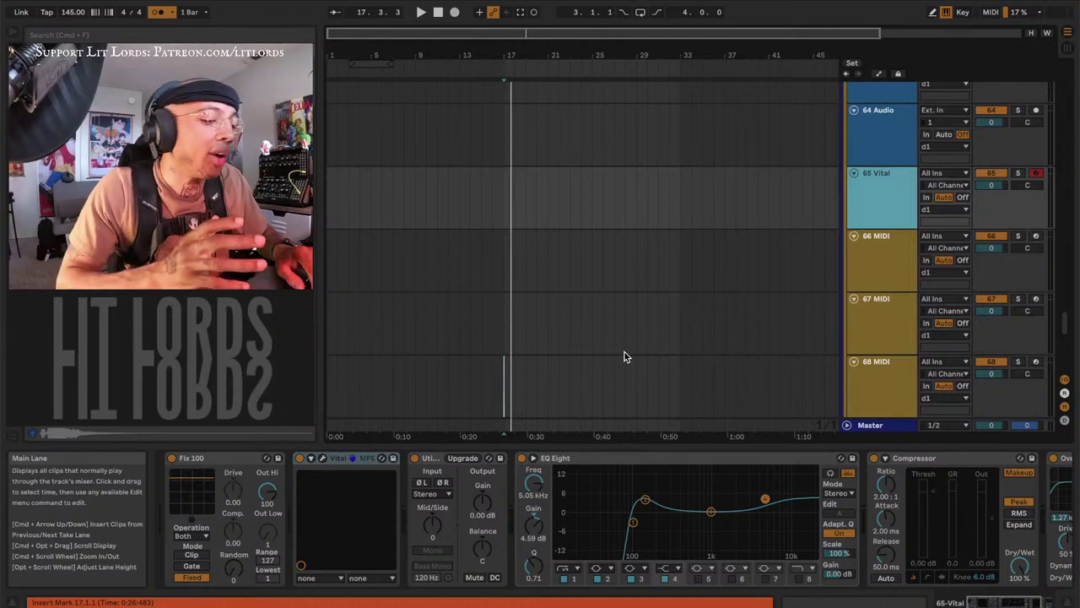
click(579, 490)
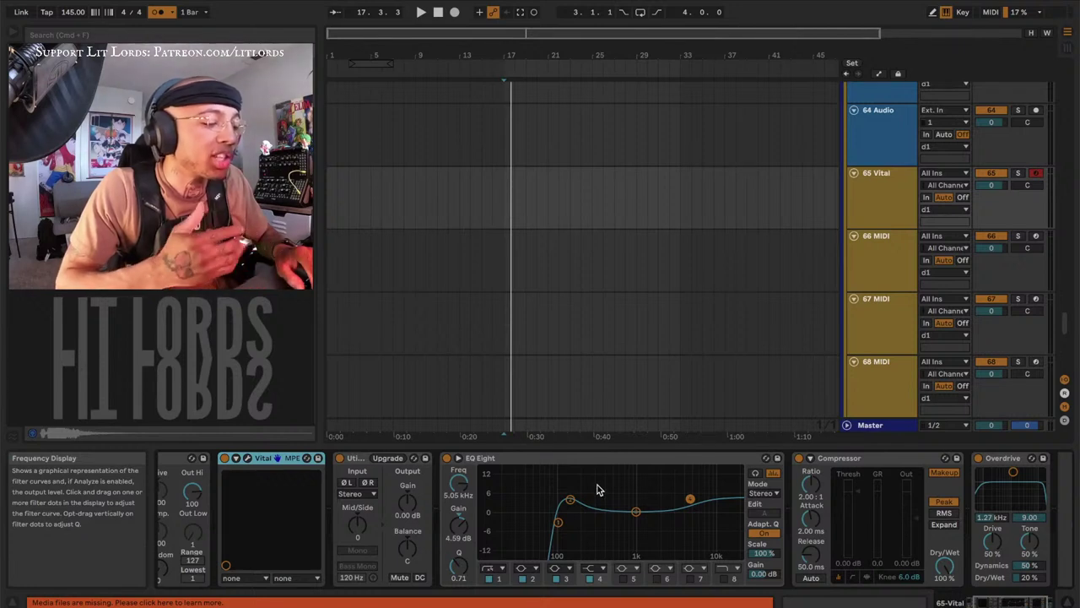
scroll(437, 473, up, 3)
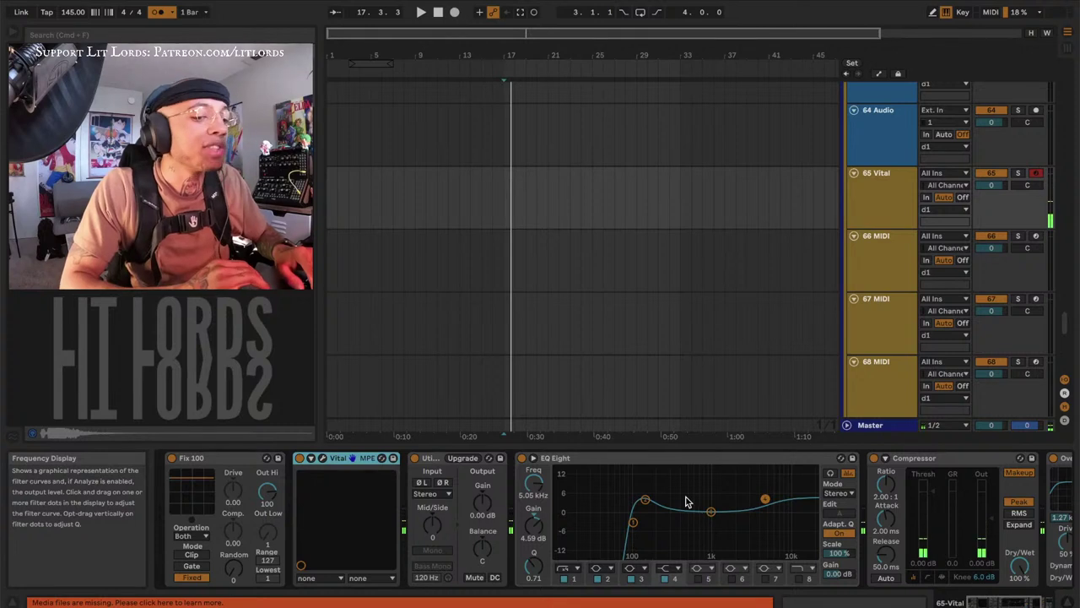
scroll(685, 501, down, 5)
click(792, 460)
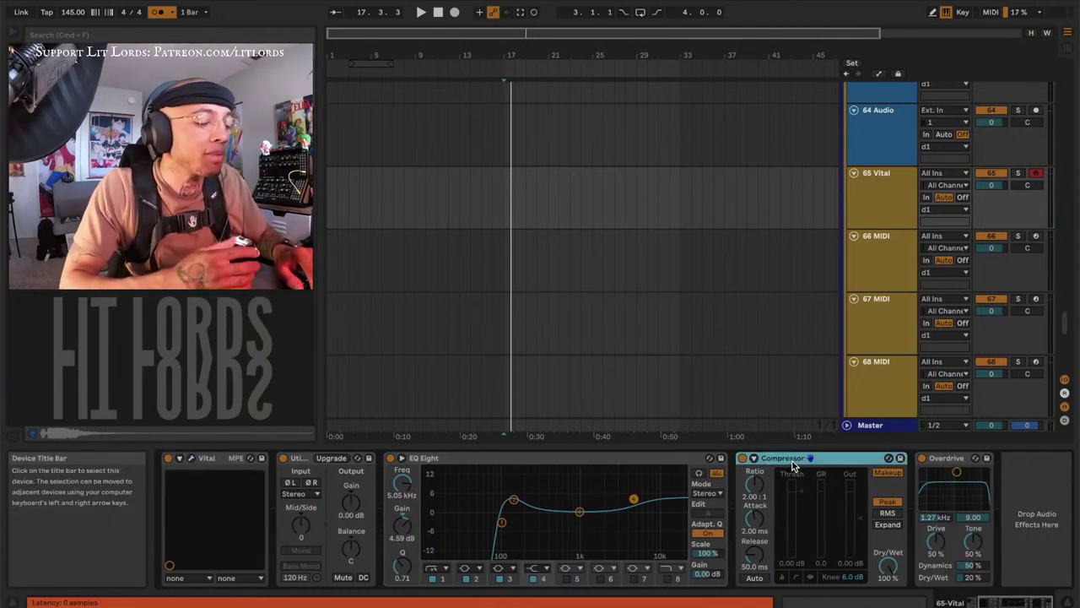
click(935, 460)
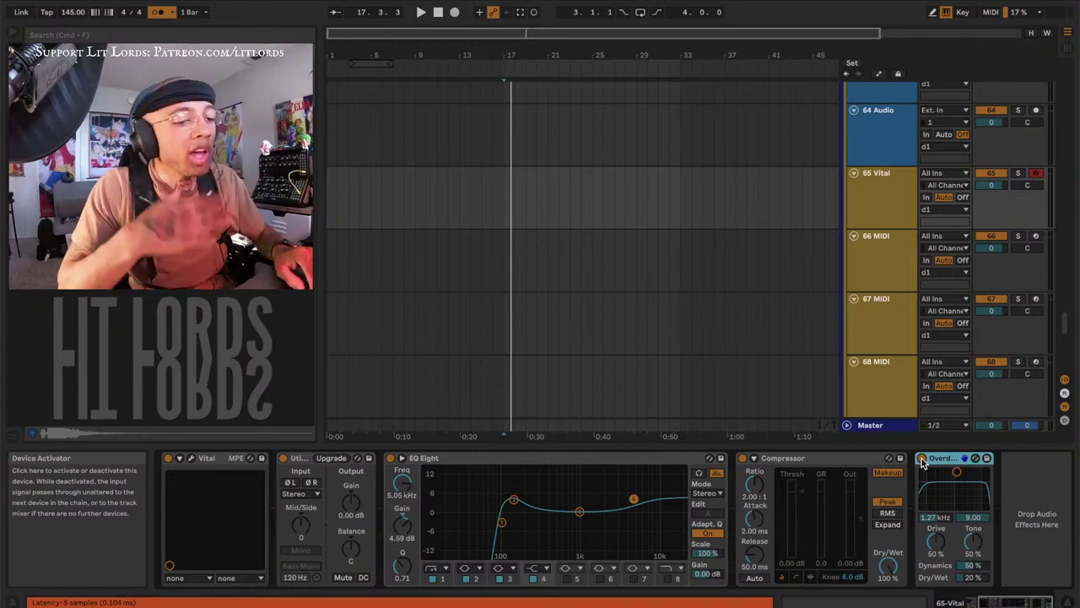
click(892, 204)
key(ctrl+v)
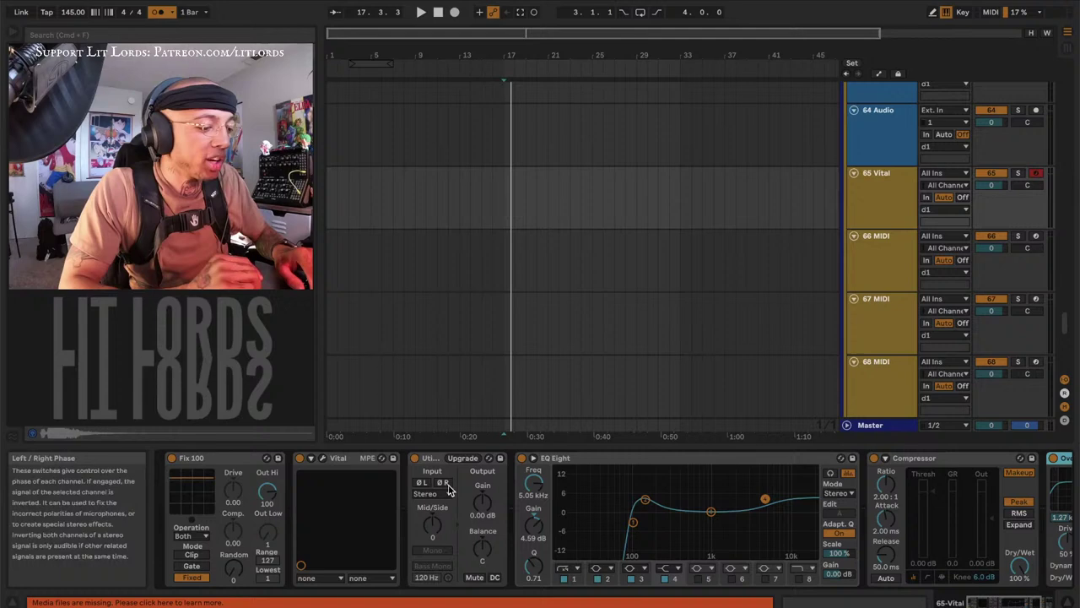
Reopen Vital on track 65 and audition the LFO-modulated patch with repeated notes
click(322, 459)
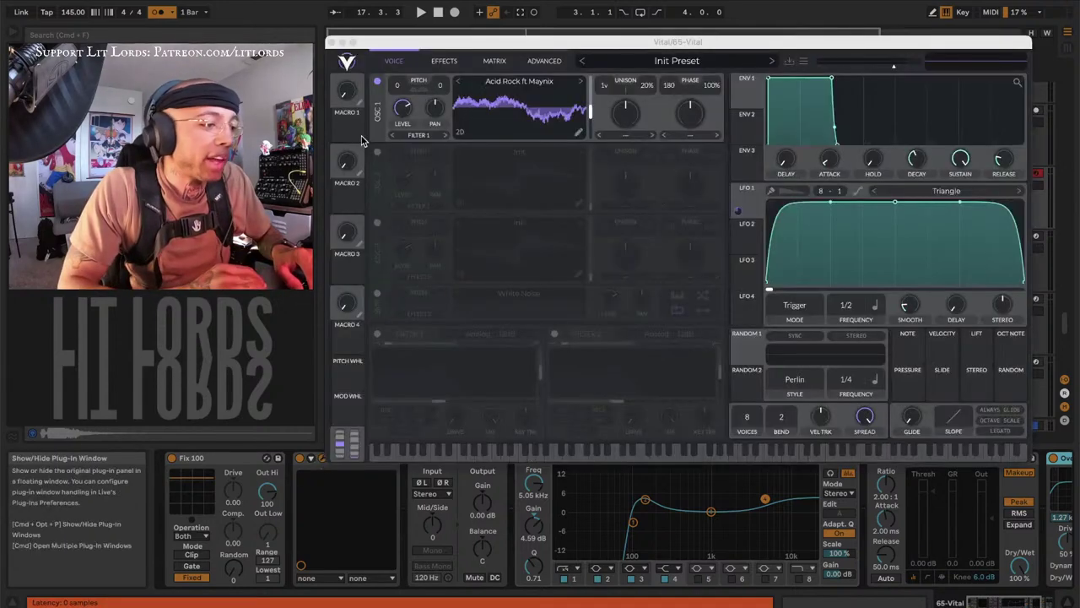
key(a)
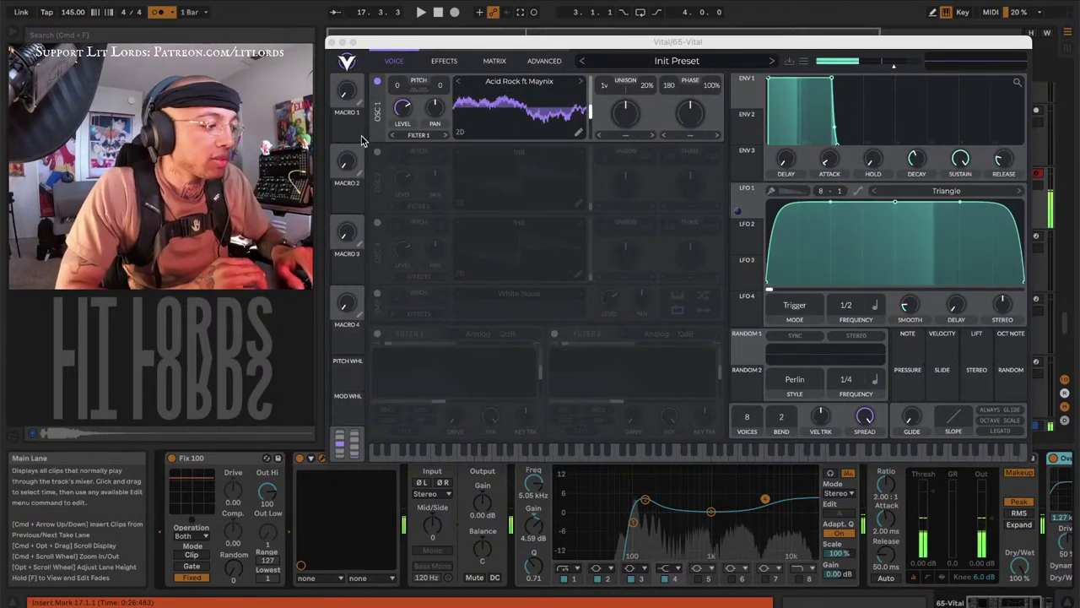
key(a)
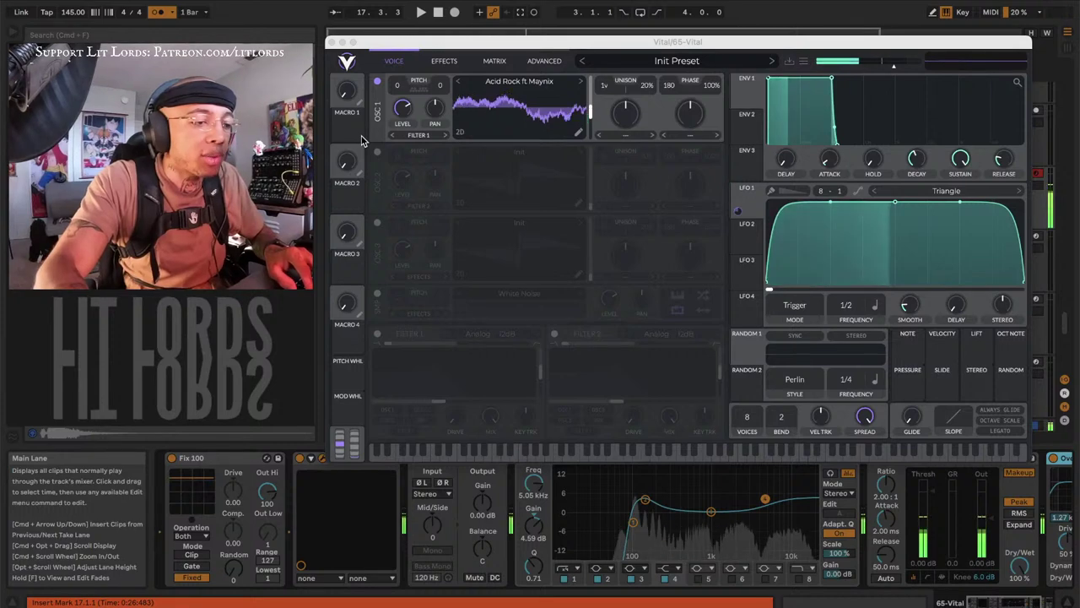
key(a)
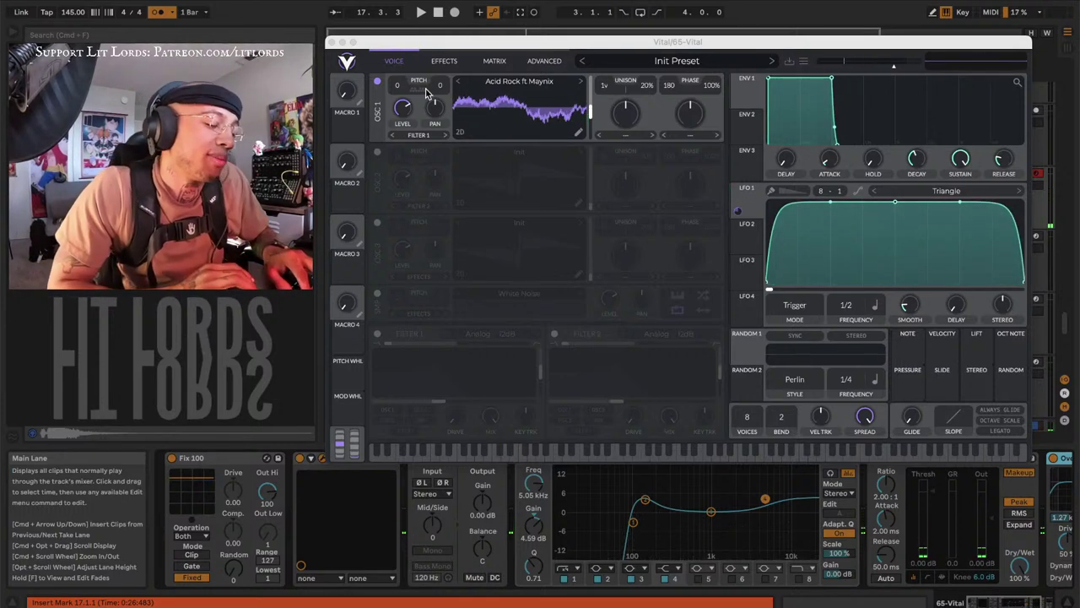
key(a)
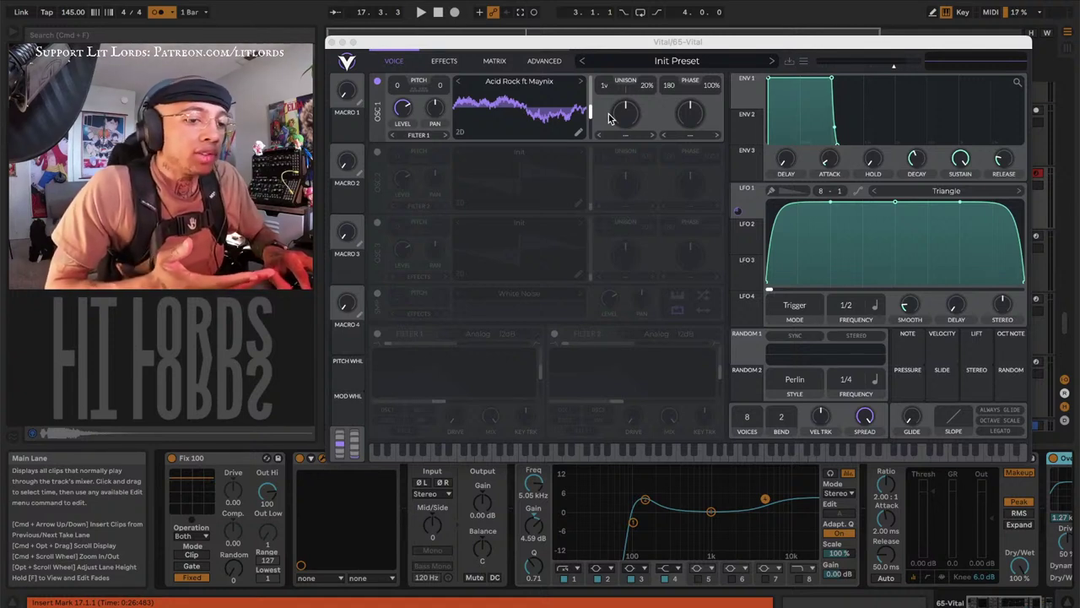
Enable oscillator 2, load the Basic Shapes wavetable into it and set its wavetable frame to about 85
click(377, 154)
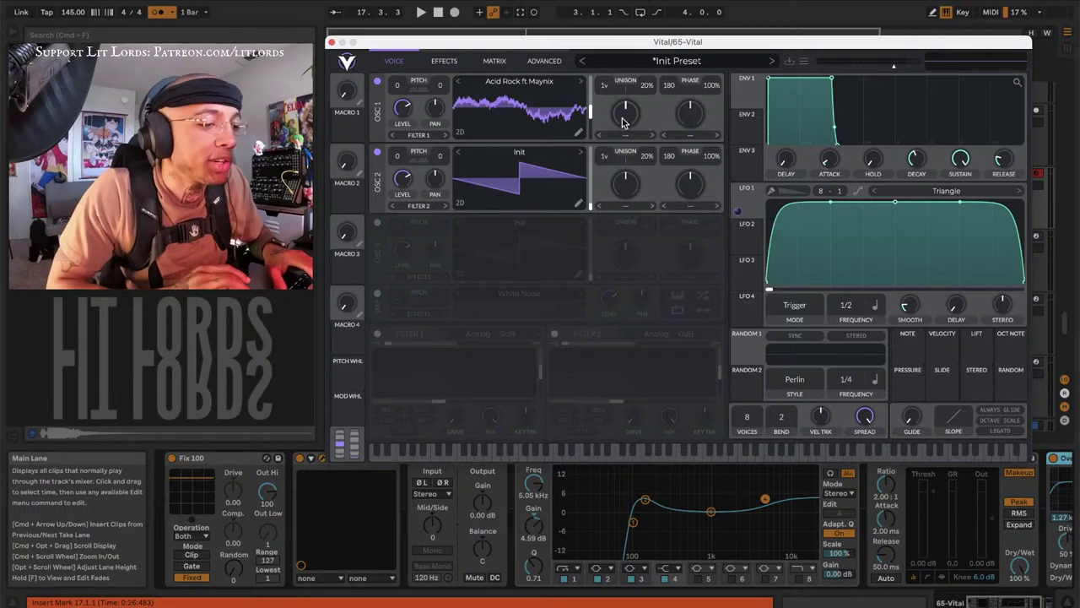
click(522, 153)
click(777, 173)
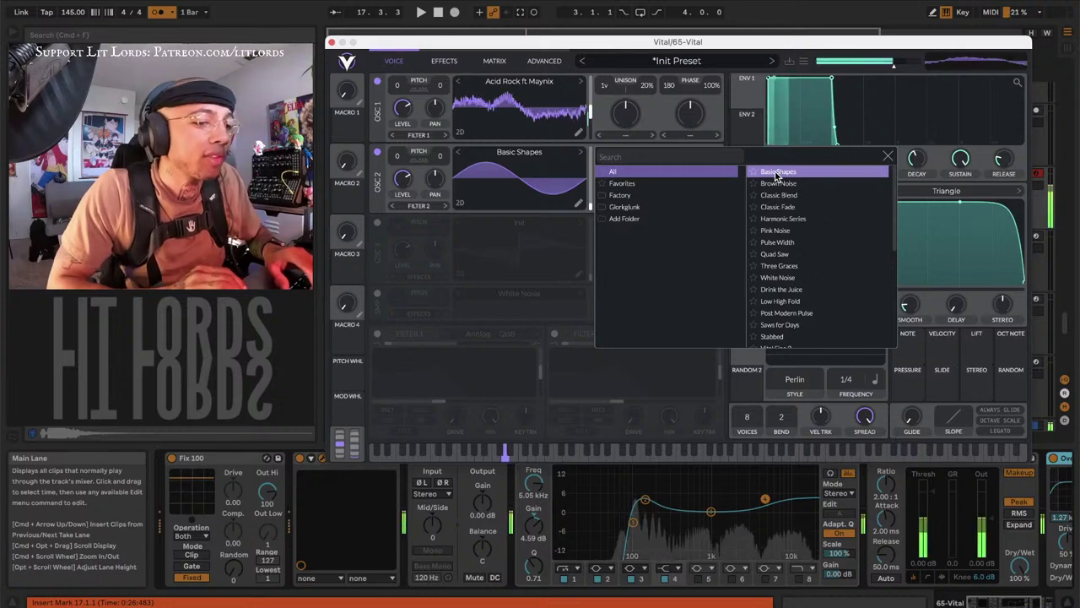
click(887, 158)
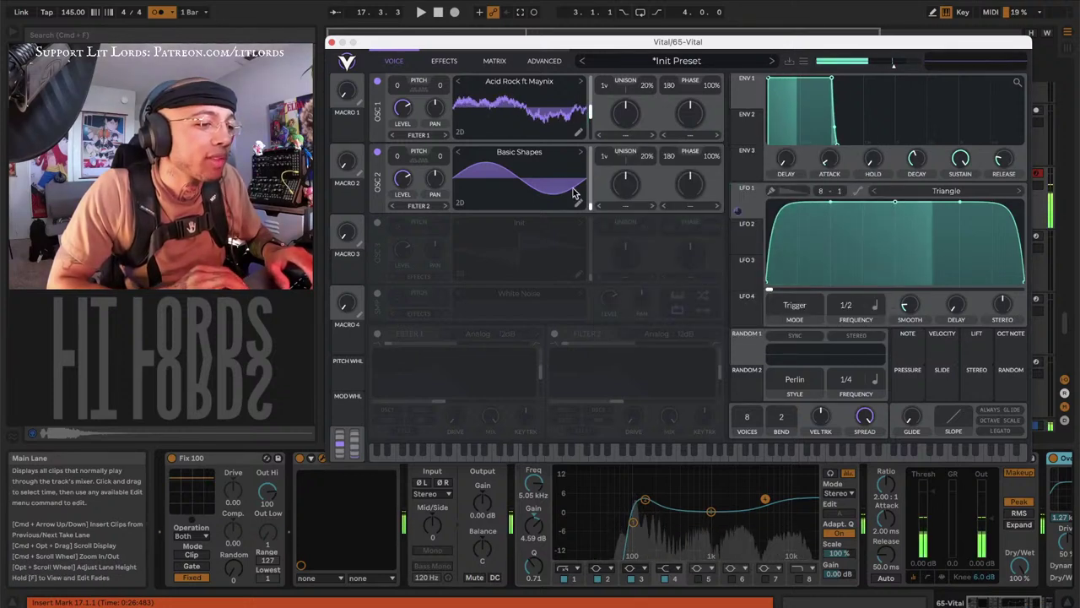
mouse_move(590, 208)
mouse_move(591, 209)
mouse_down()
mouse_move(590, 143)
mouse_move(590, 192)
mouse_up()
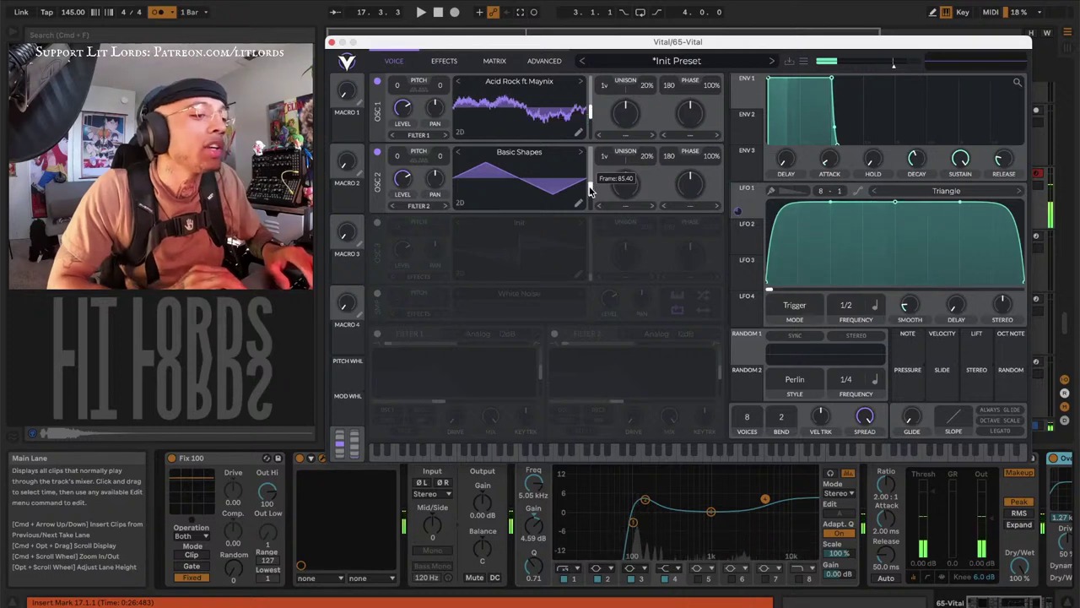
Enable Vital's multiband Compressor effect, switching it off and on to compare the sound
click(446, 62)
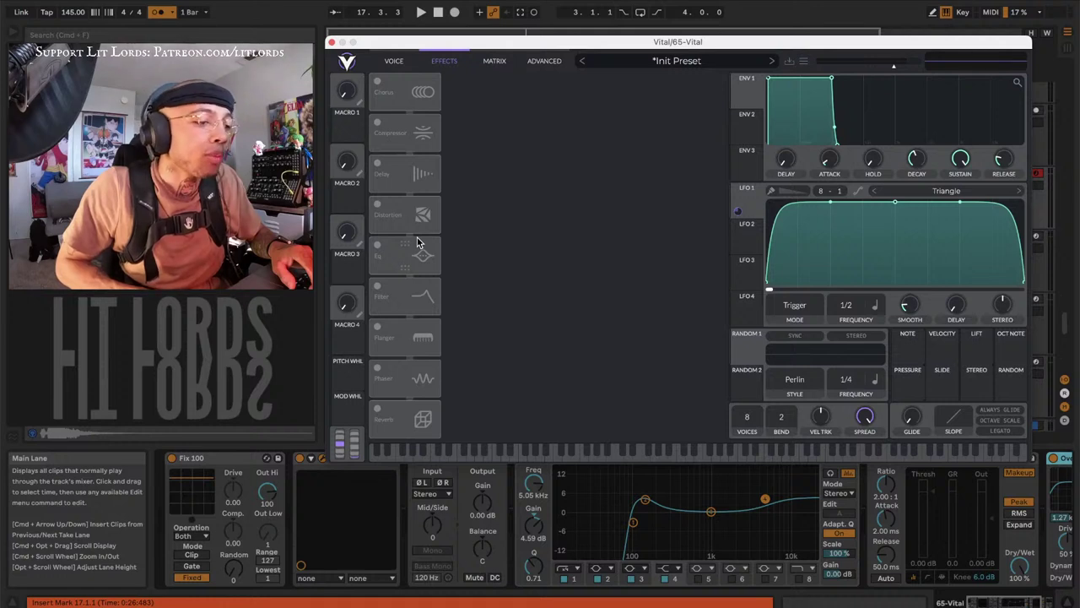
click(378, 124)
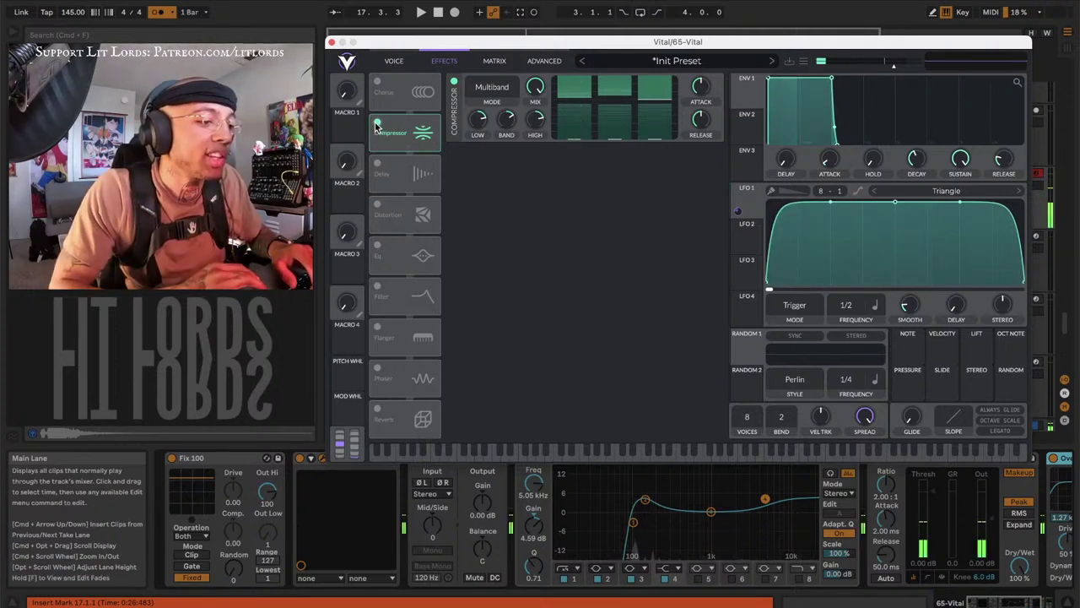
click(377, 124)
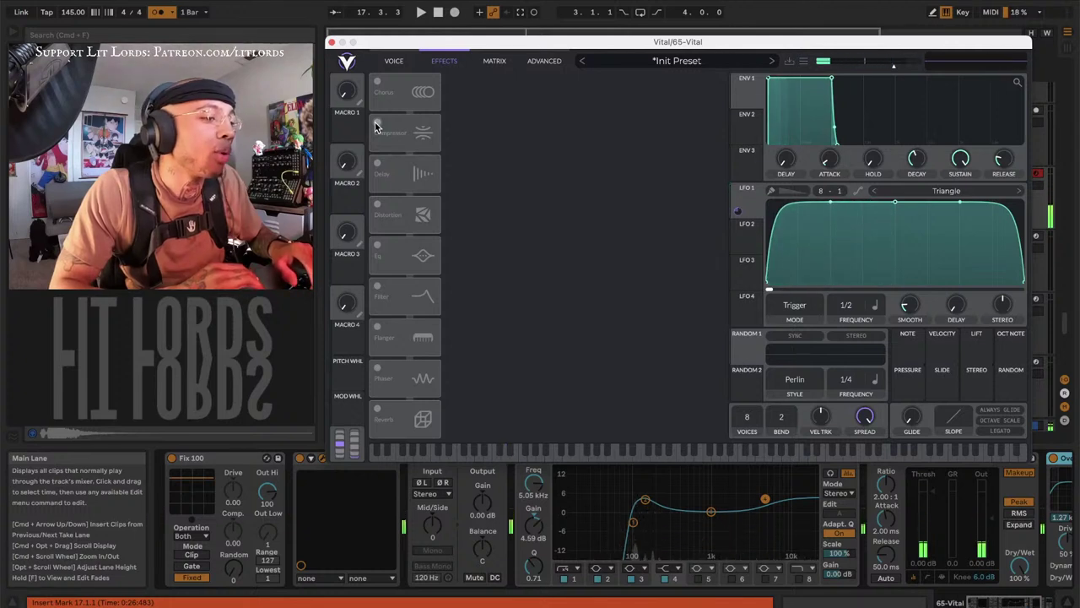
click(377, 125)
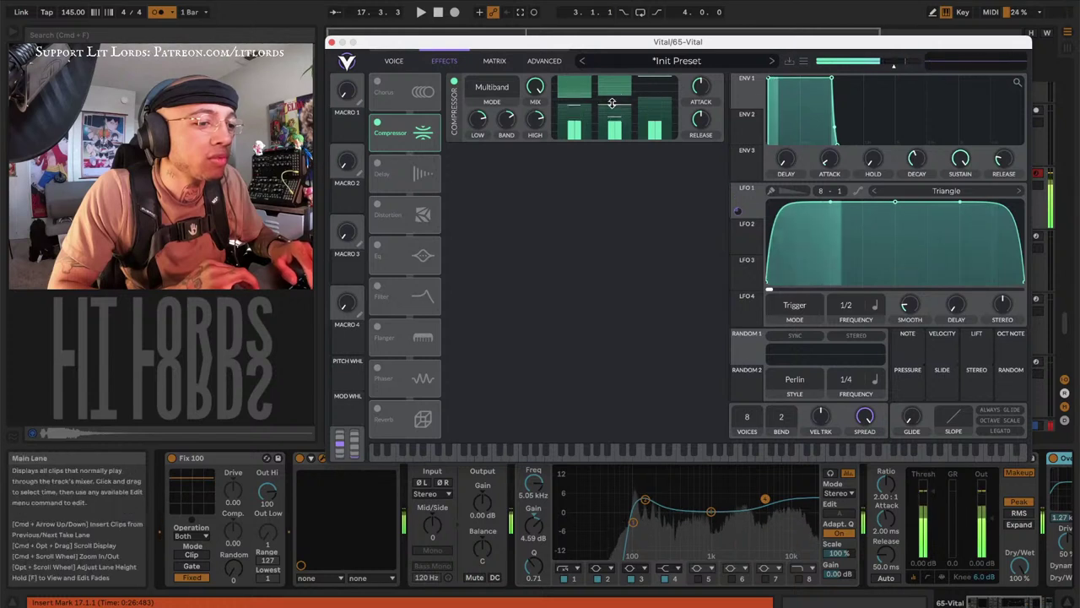
Adjust the multiband Compressor's mid-band threshold and low gain, with band gain at about 6.7 dB and high gain at about 14.5 dB
drag(613, 118, 613, 108)
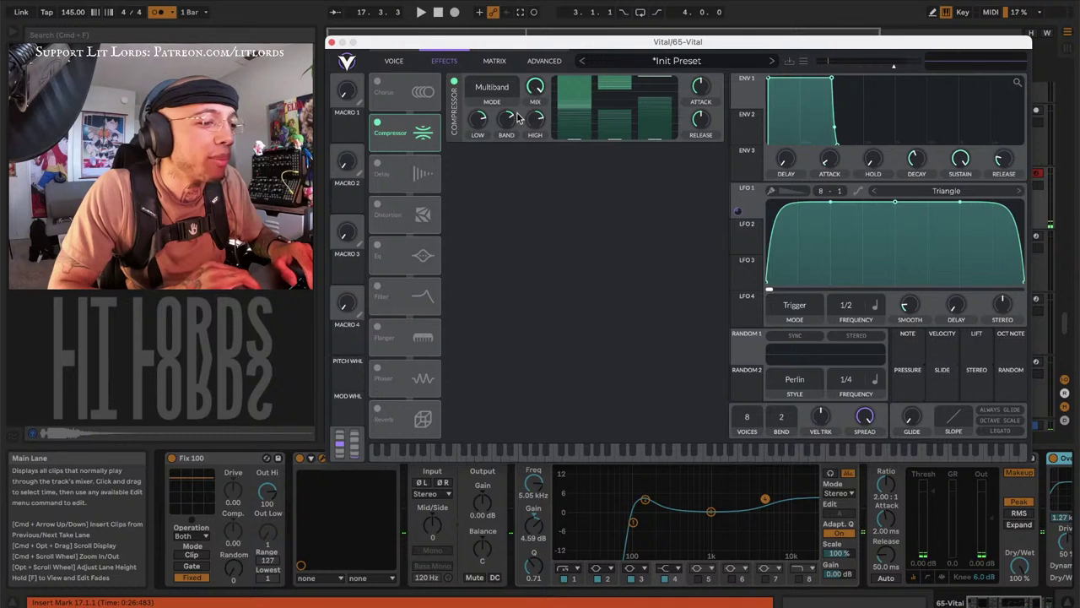
scroll(506, 124, down, 2)
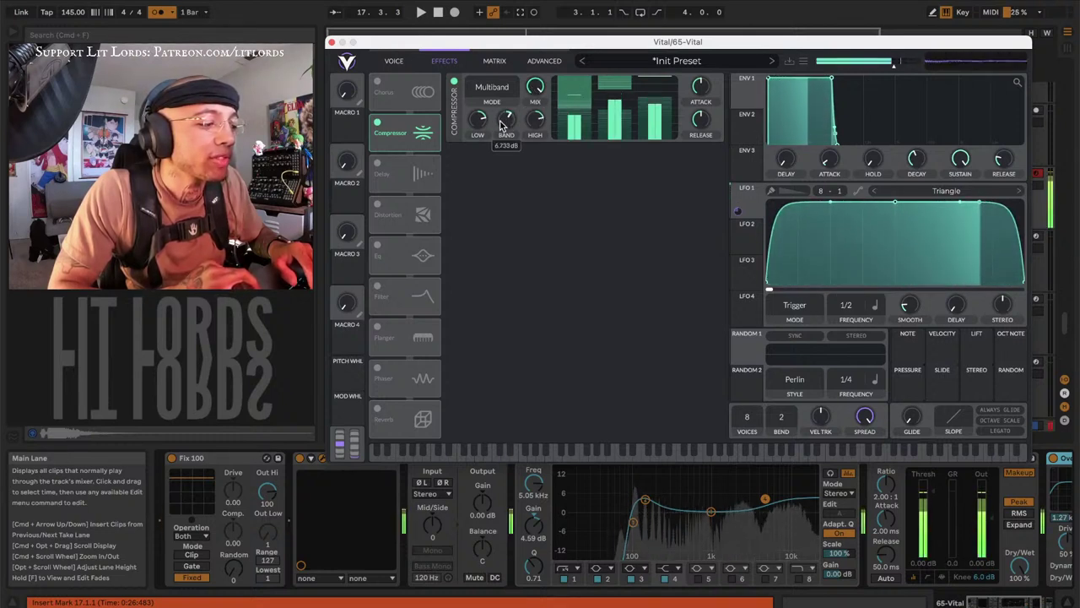
scroll(506, 124, down, 3)
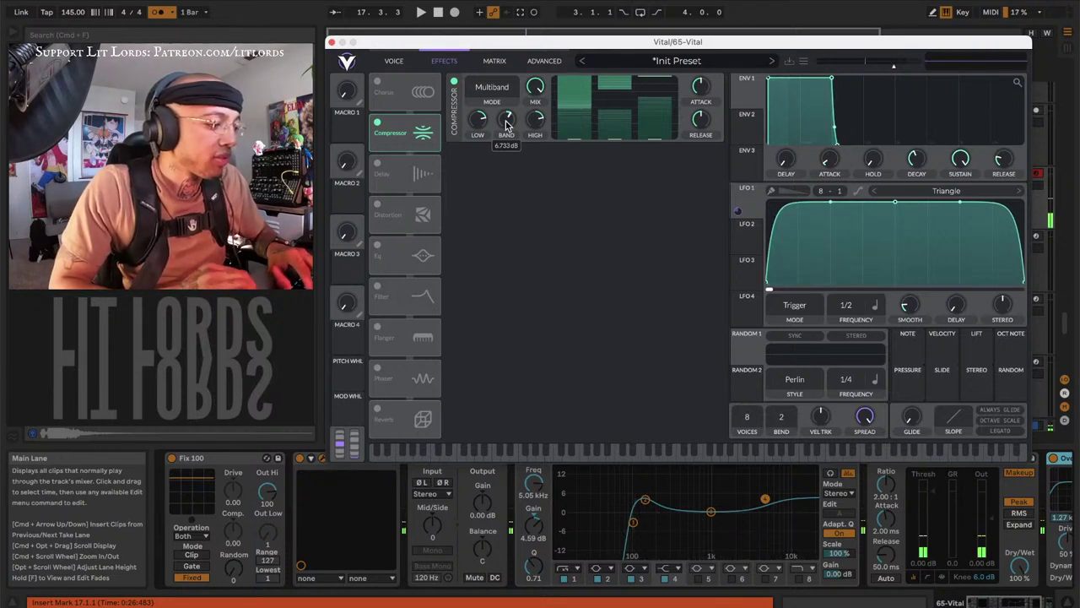
scroll(506, 125, down, 3)
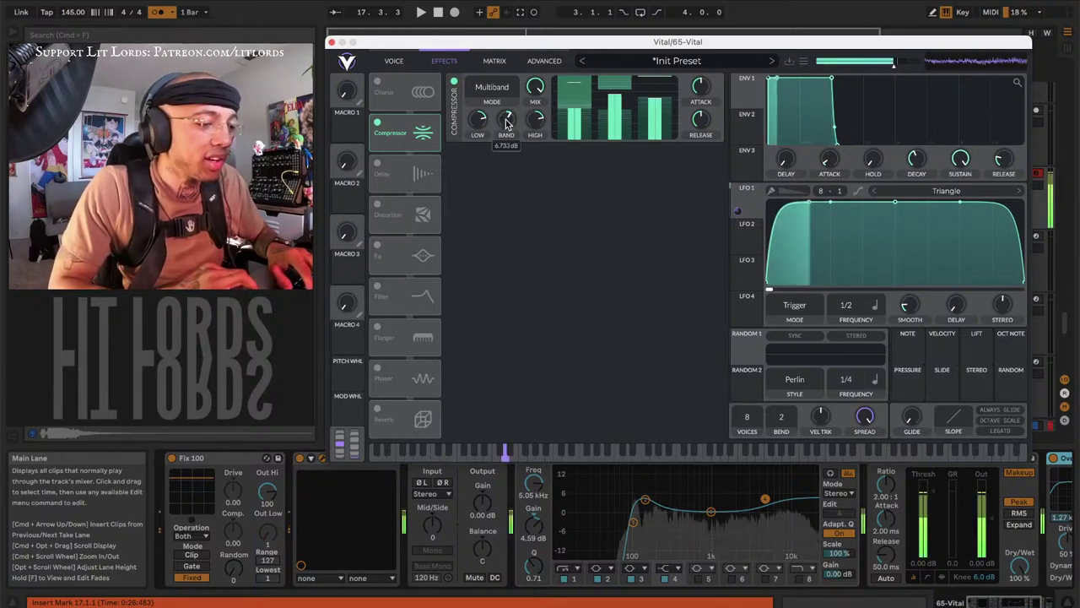
mouse_move(479, 118)
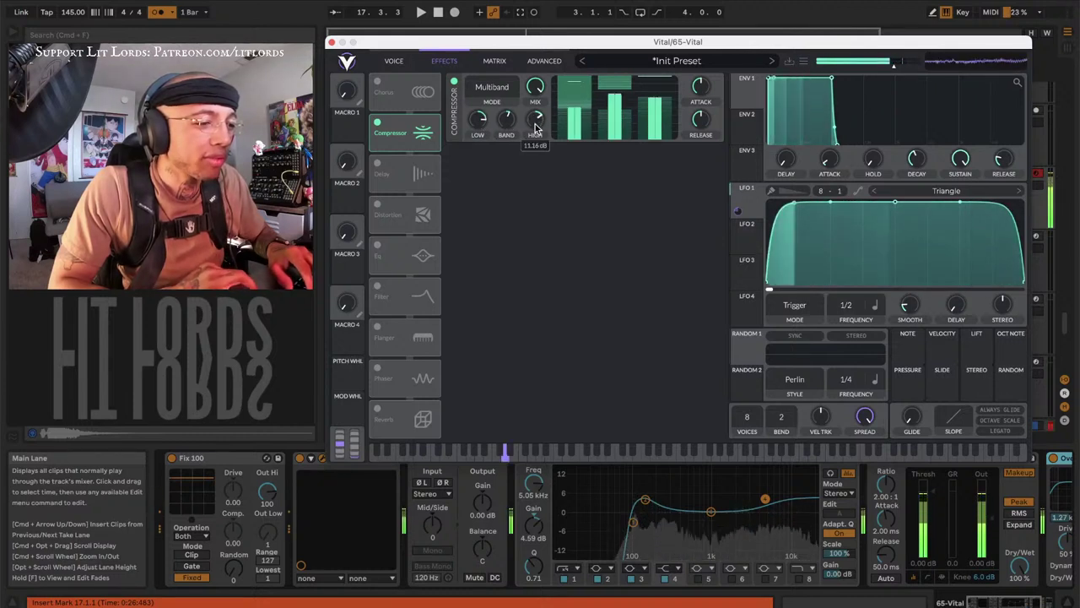
mouse_move(535, 125)
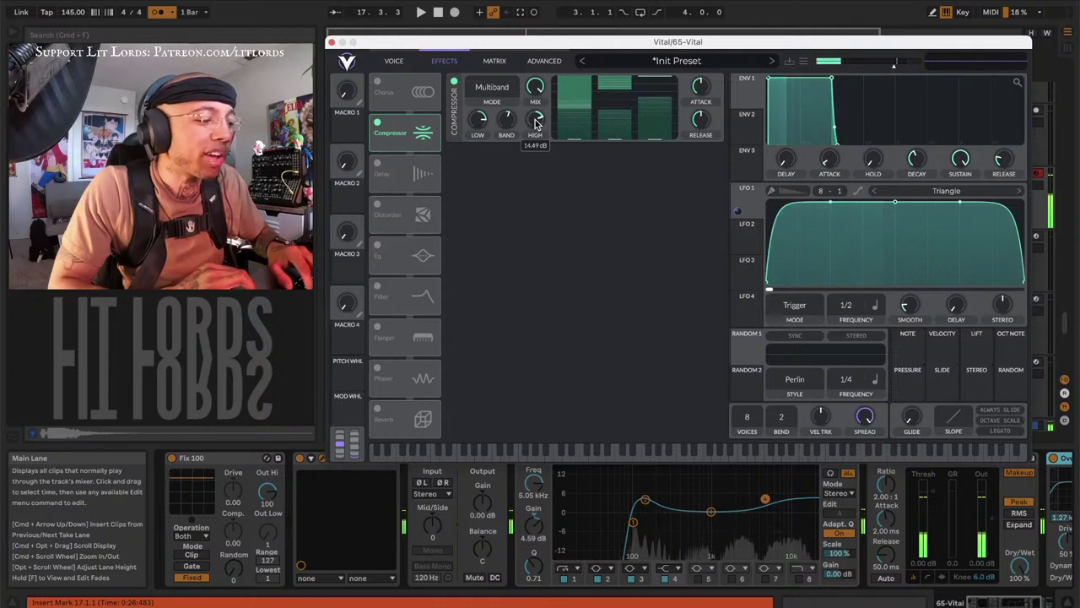
Set oscillator 1's phase distortion mode to FM Osc 2
click(396, 65)
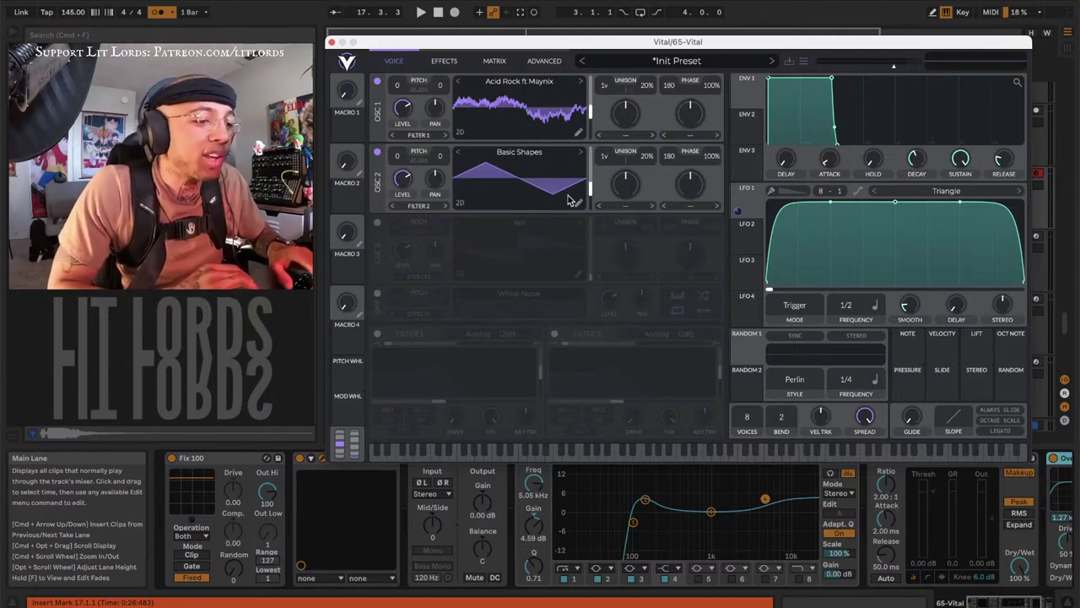
click(631, 138)
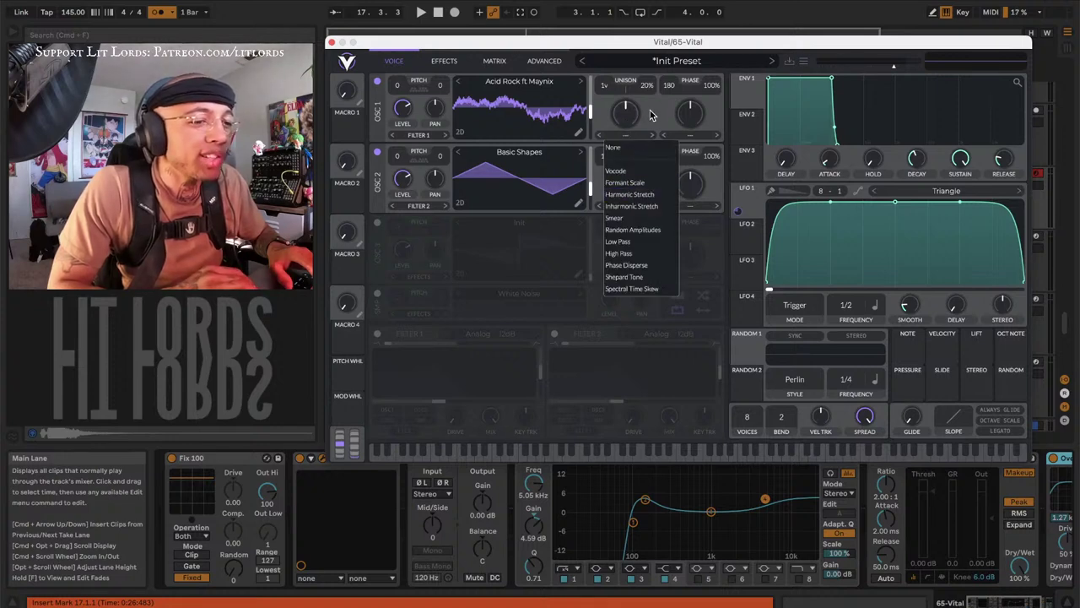
click(650, 115)
click(688, 134)
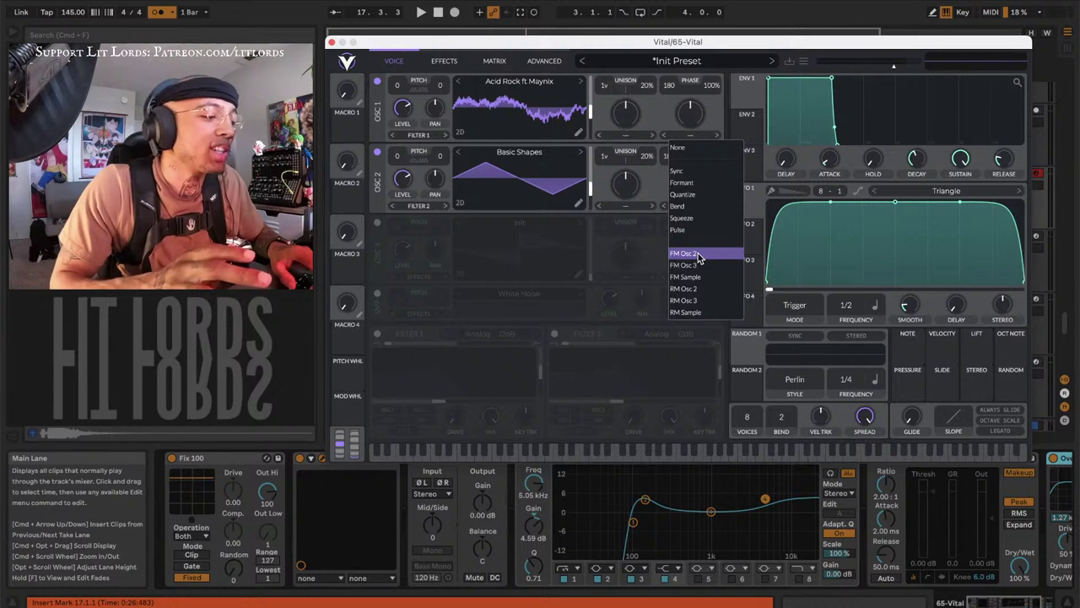
click(698, 253)
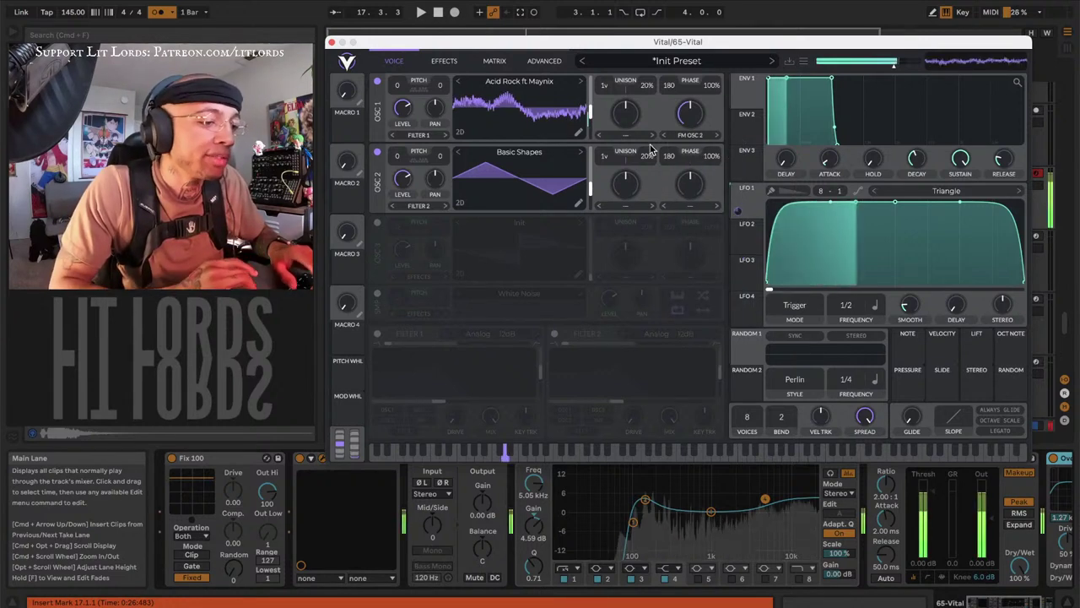
Lower oscillator 1's FM amount to about 7.8% and modulate it with a small amount of LFO 1
mouse_move(689, 114)
mouse_down()
mouse_move(689, 144)
mouse_move(681, 85)
mouse_move(680, 122)
mouse_move(677, 108)
mouse_up()
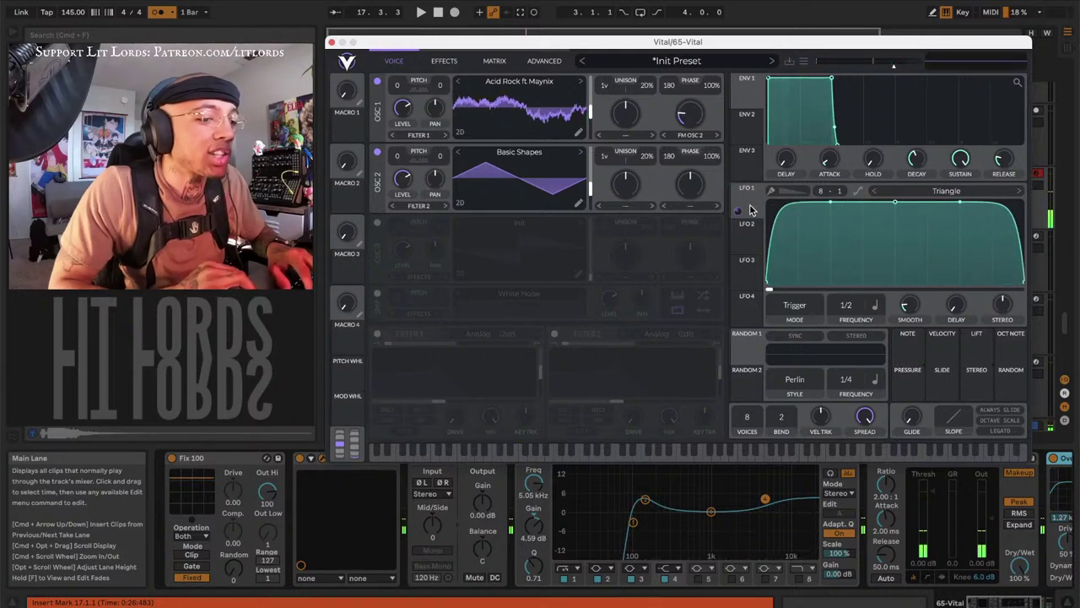
drag(741, 209, 684, 118)
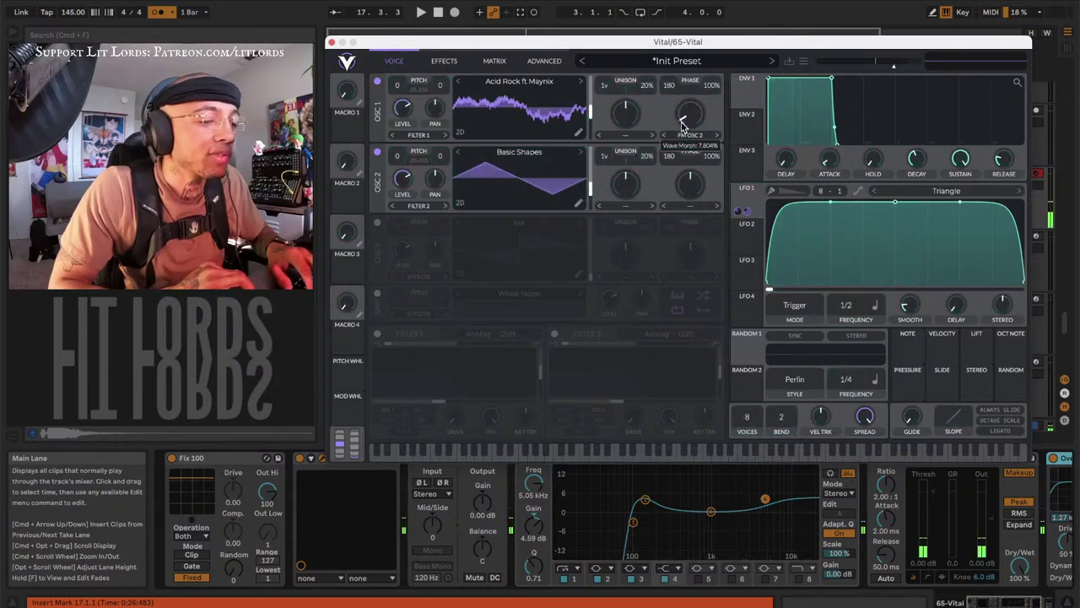
mouse_move(690, 146)
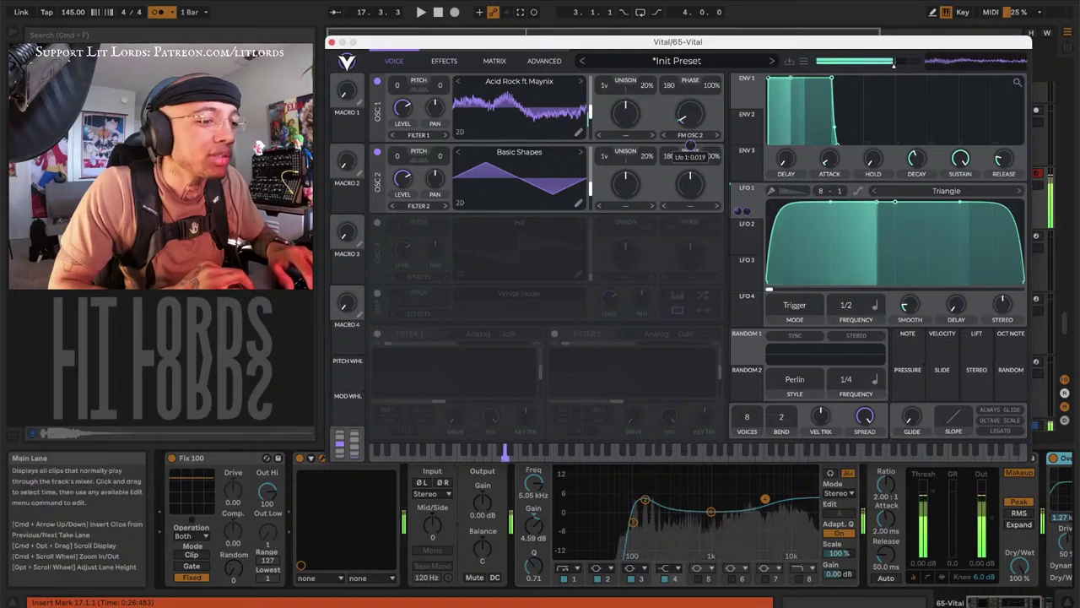
mouse_move(691, 125)
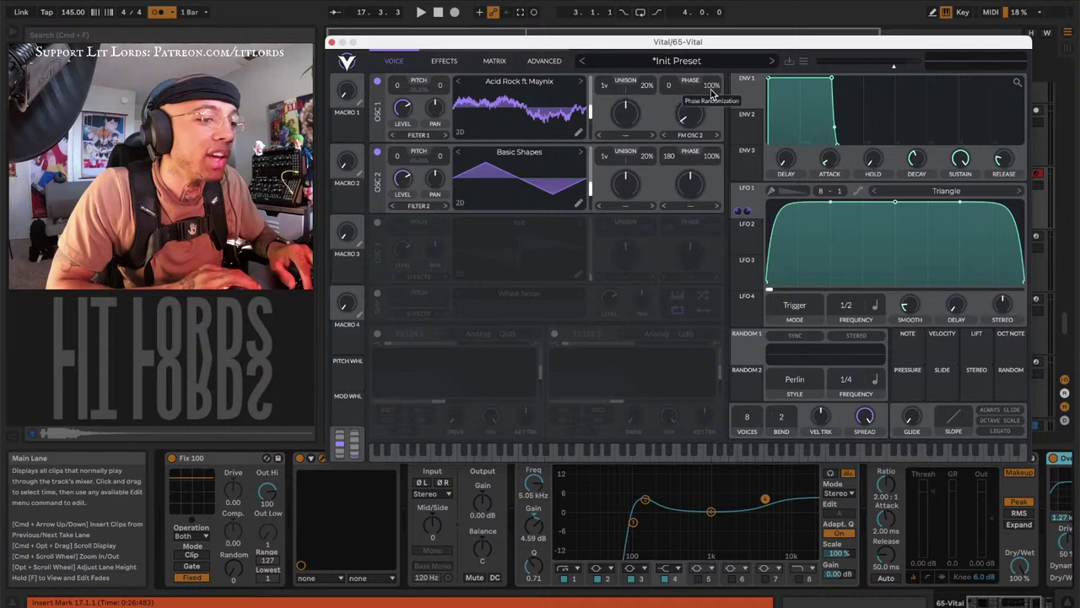
Set phase, phase randomization and unison detune to 0 on both oscillators
drag(711, 89, 745, 342)
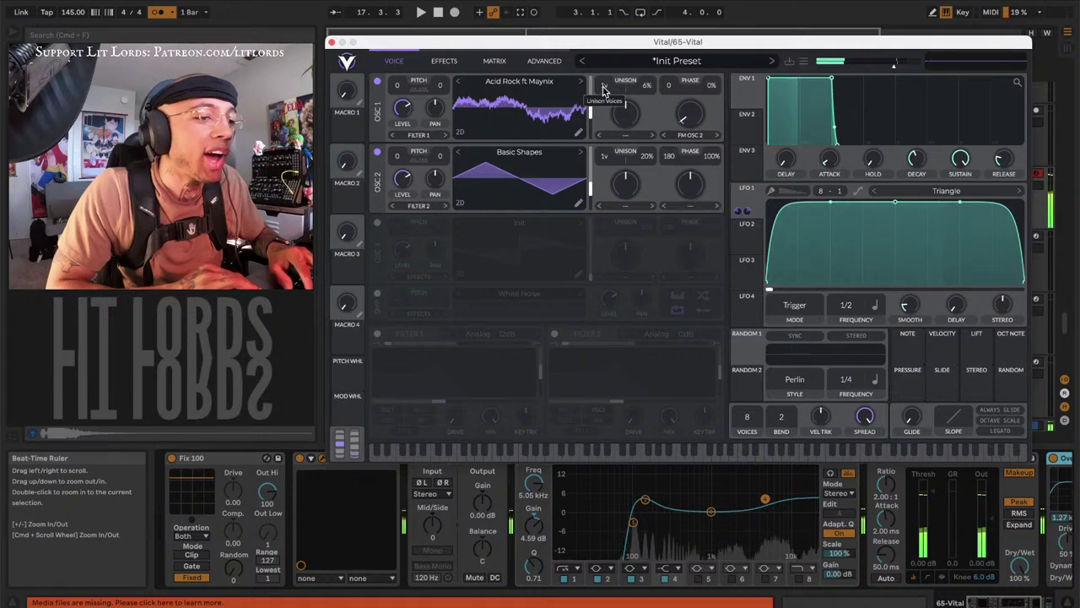
drag(626, 114, 643, 135)
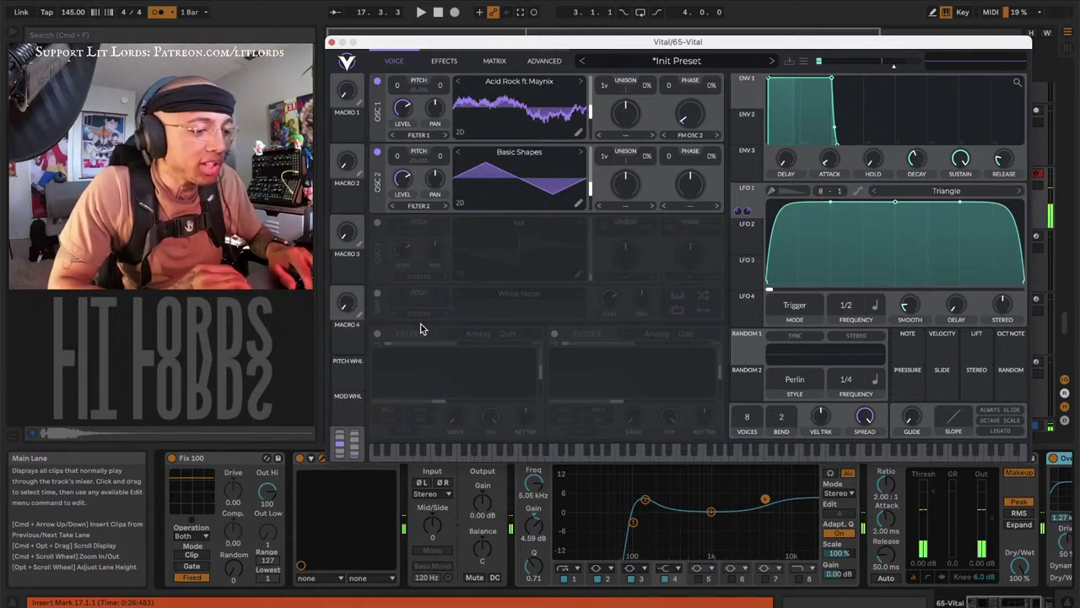
Enable Filter 1, try the Dirty, Digital and Diode models, and set it to Comb: Low High Comb
click(380, 337)
click(493, 337)
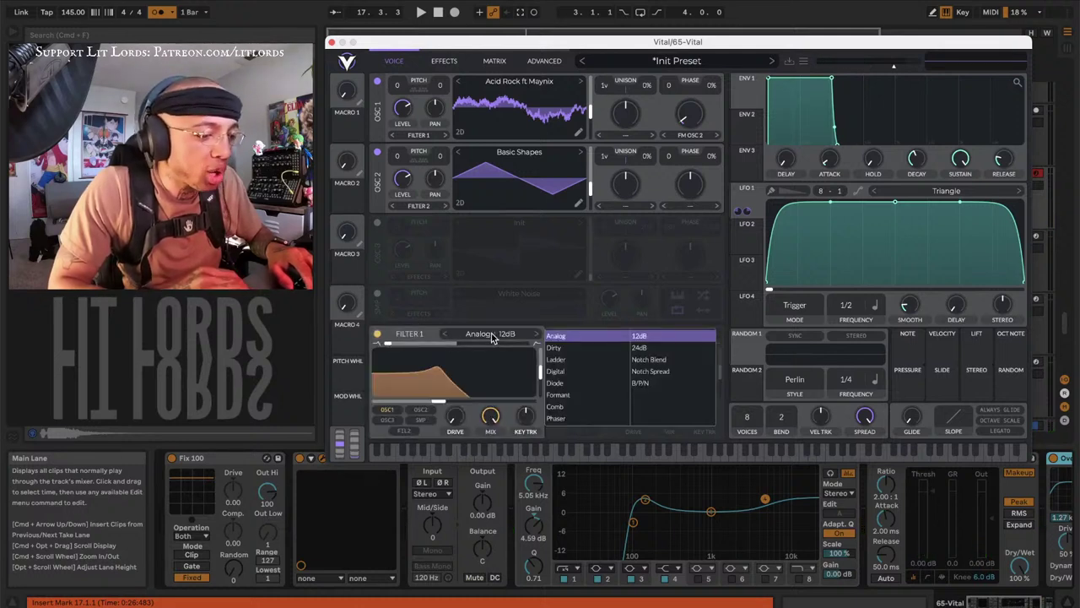
click(556, 347)
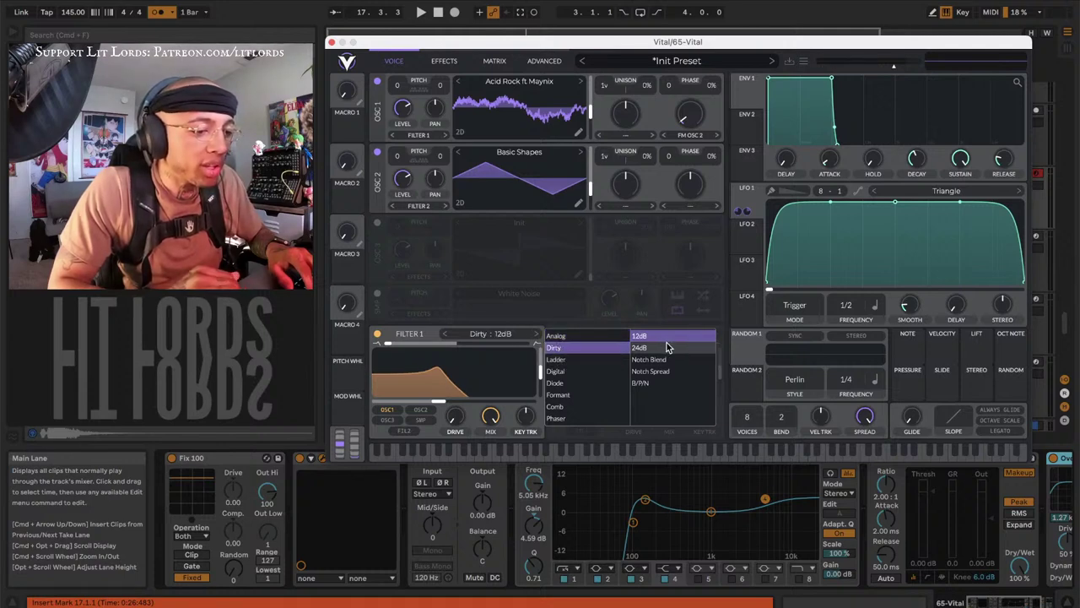
click(577, 372)
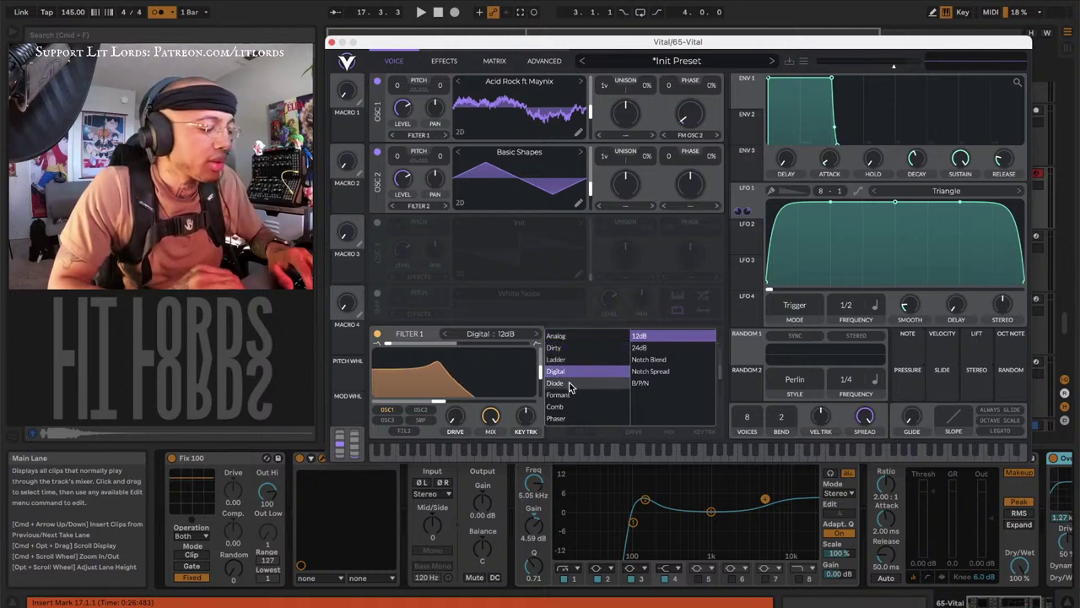
click(569, 384)
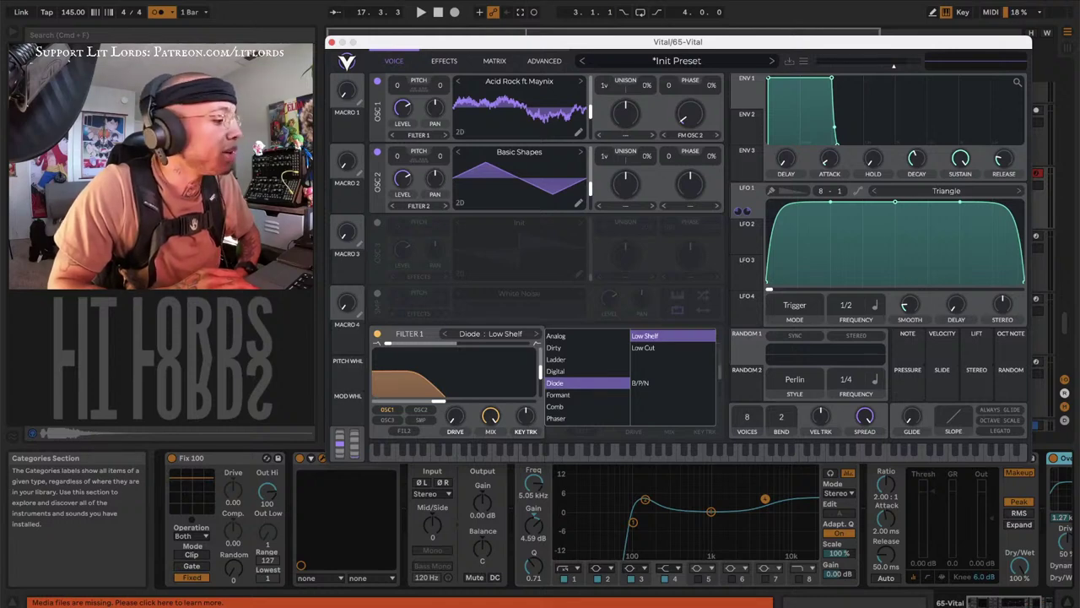
key(super+alt+p)
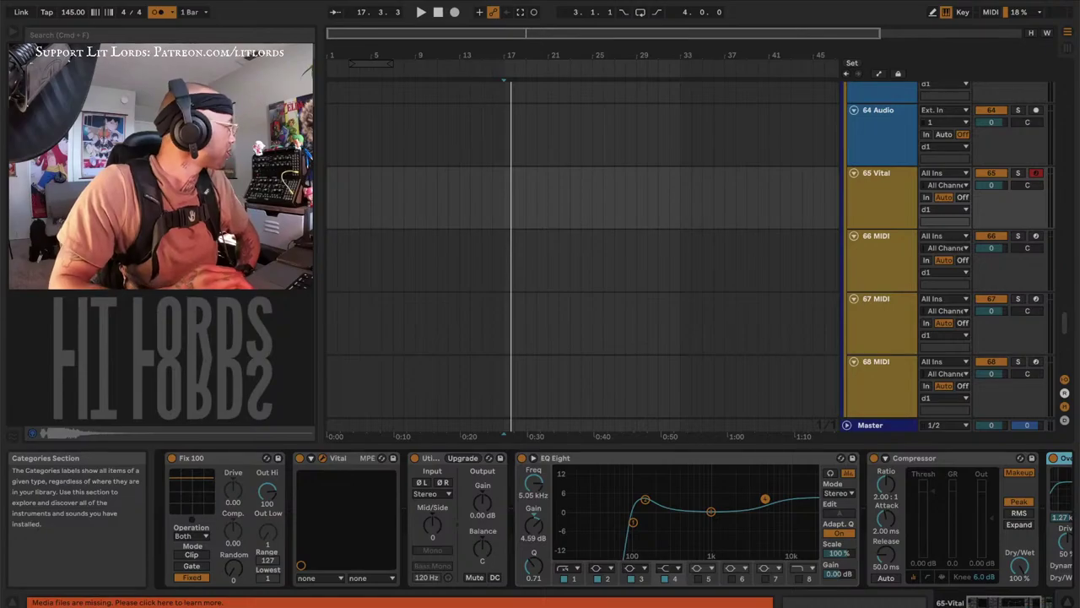
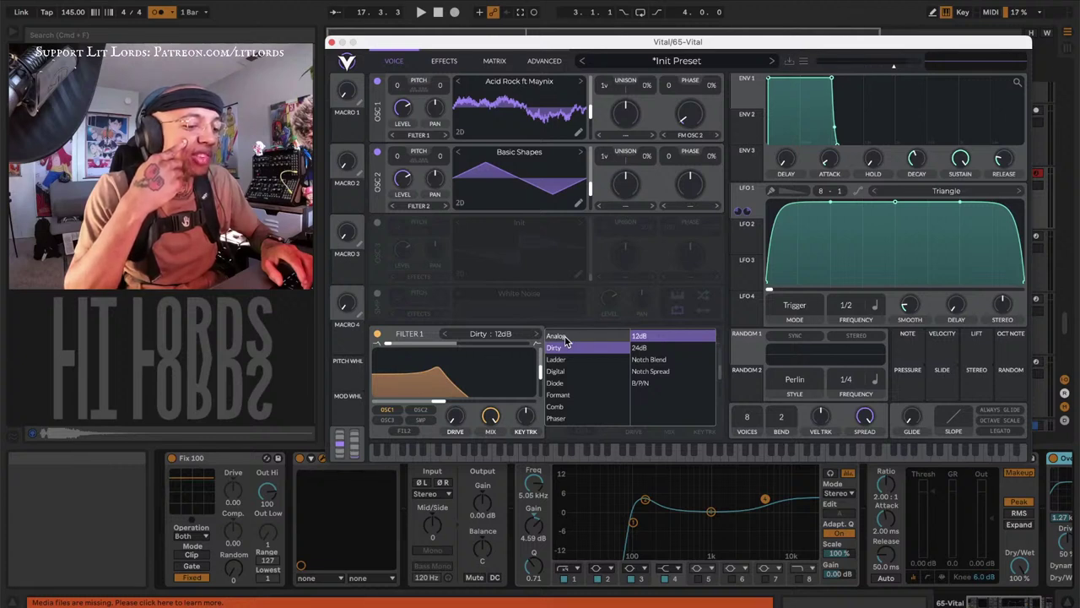
click(561, 409)
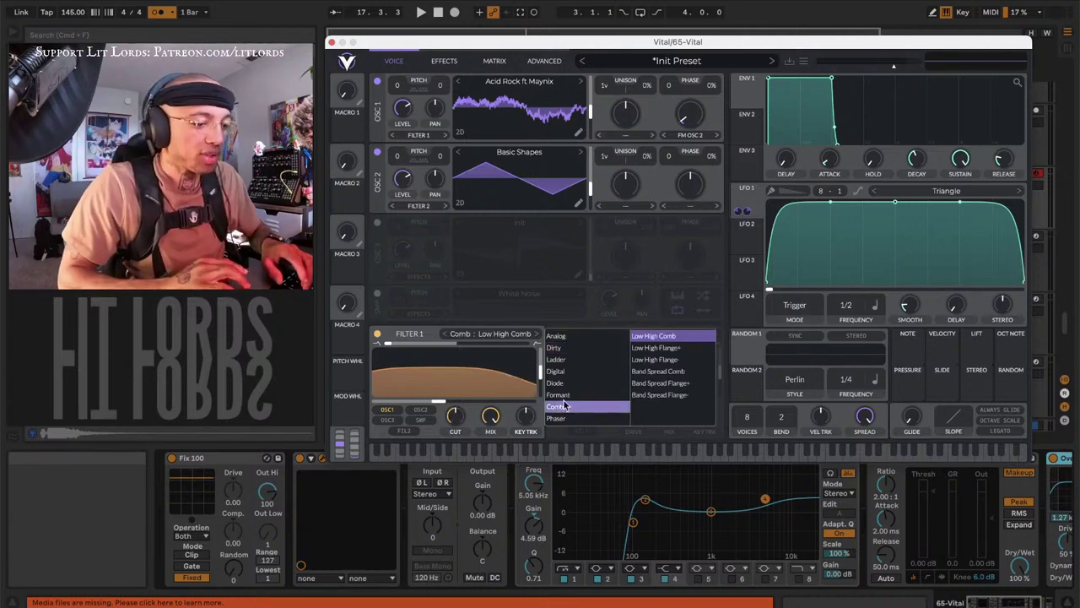
click(728, 403)
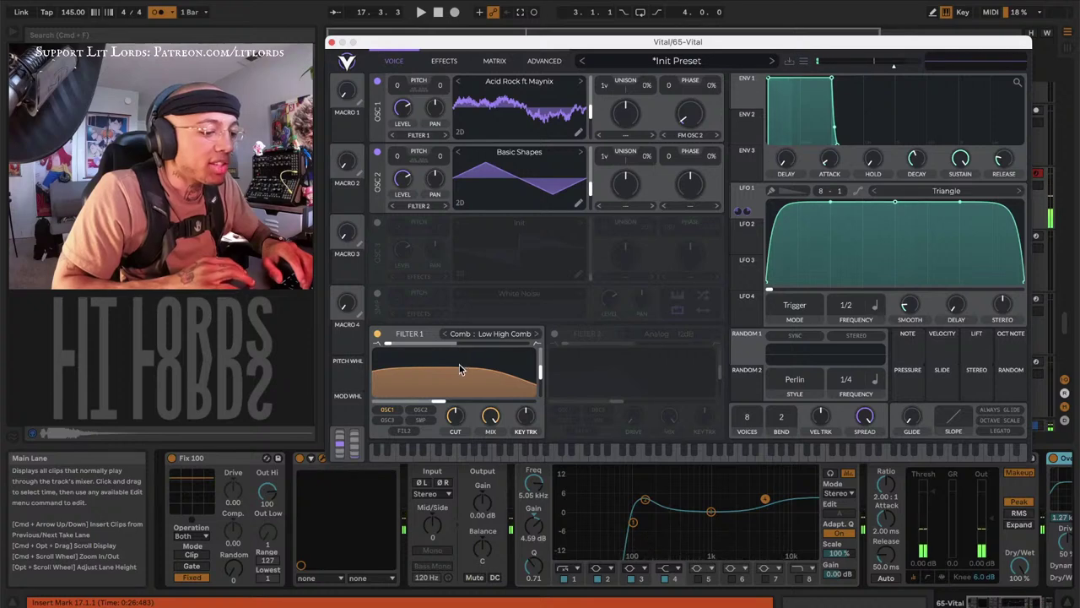
click(498, 334)
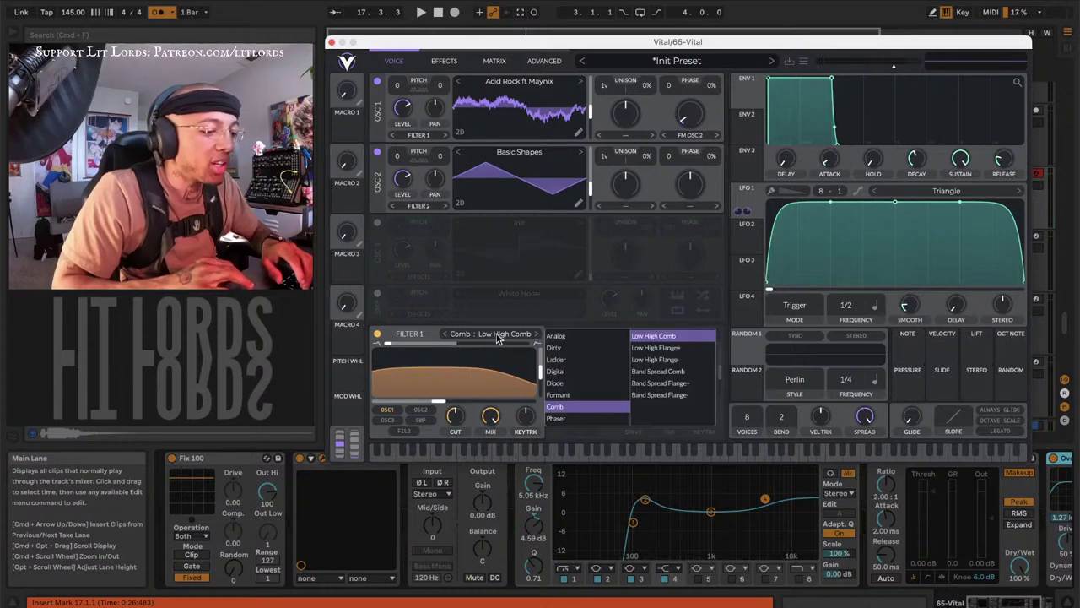
click(463, 360)
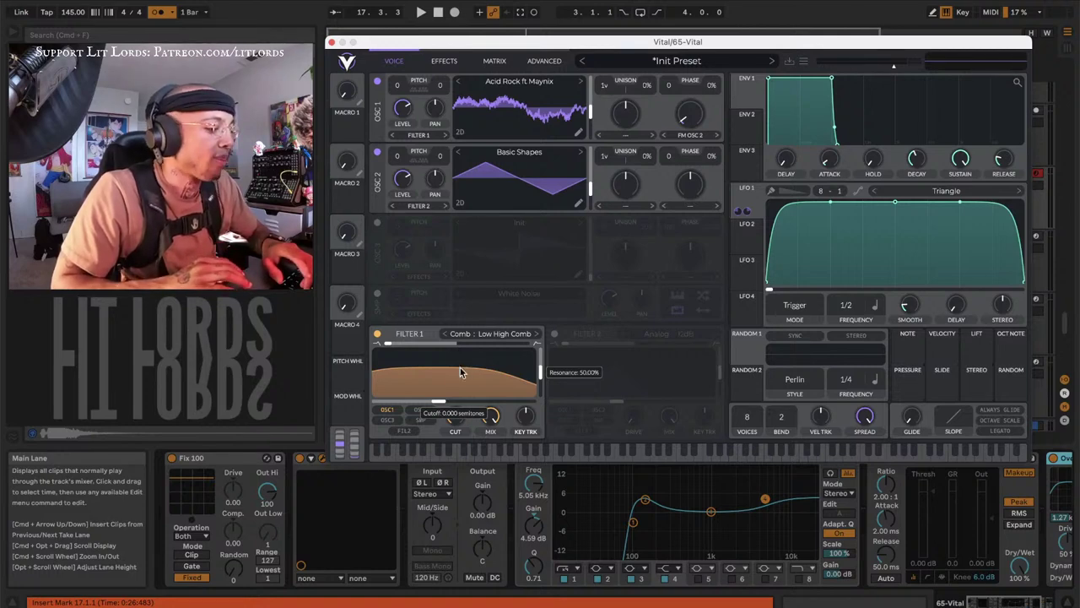
Raise the comb filter's resonance close to maximum, nudge its cutoff up and set its key tracking to about -53%
drag(459, 368, 455, 344)
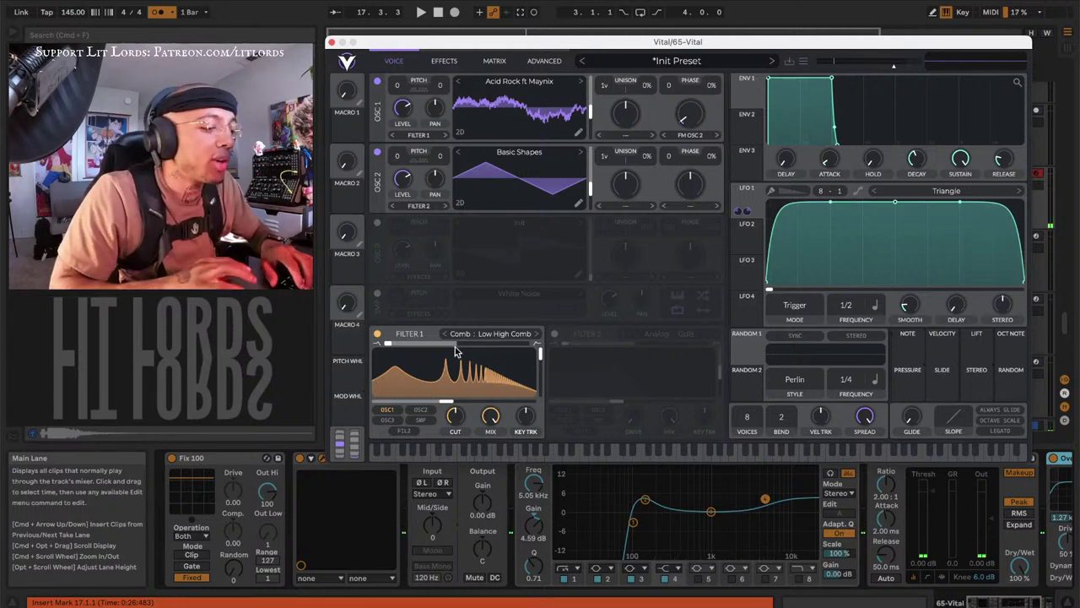
drag(525, 415, 504, 386)
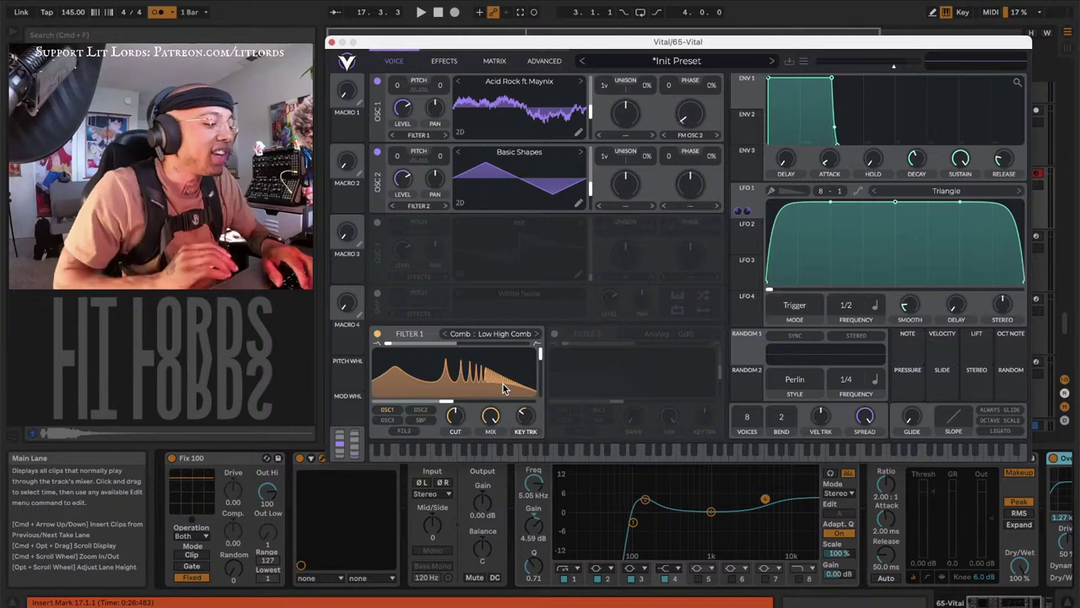
mouse_move(525, 426)
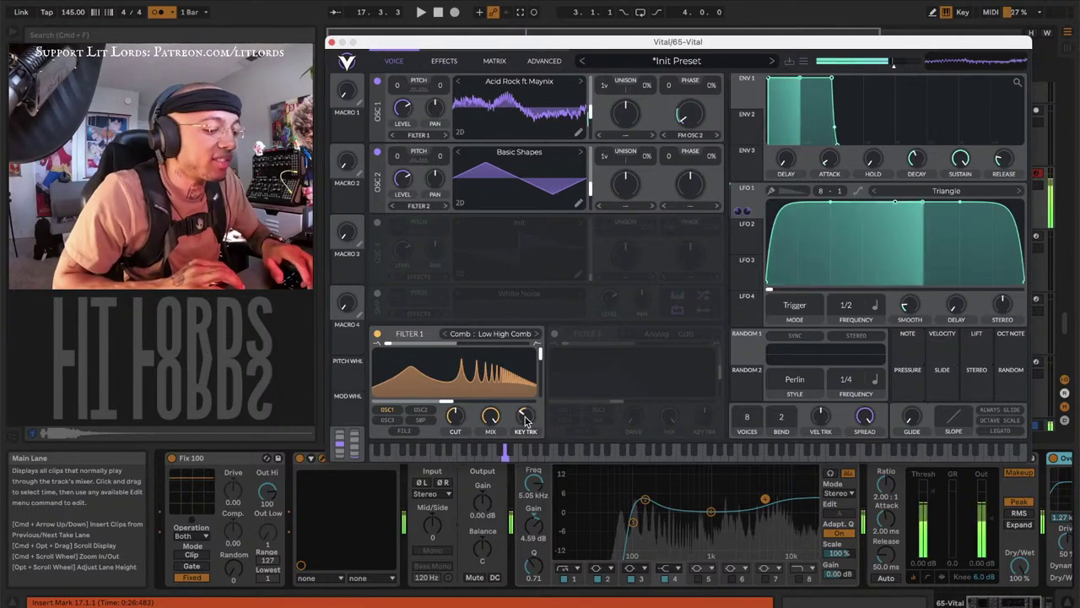
drag(525, 426, 521, 414)
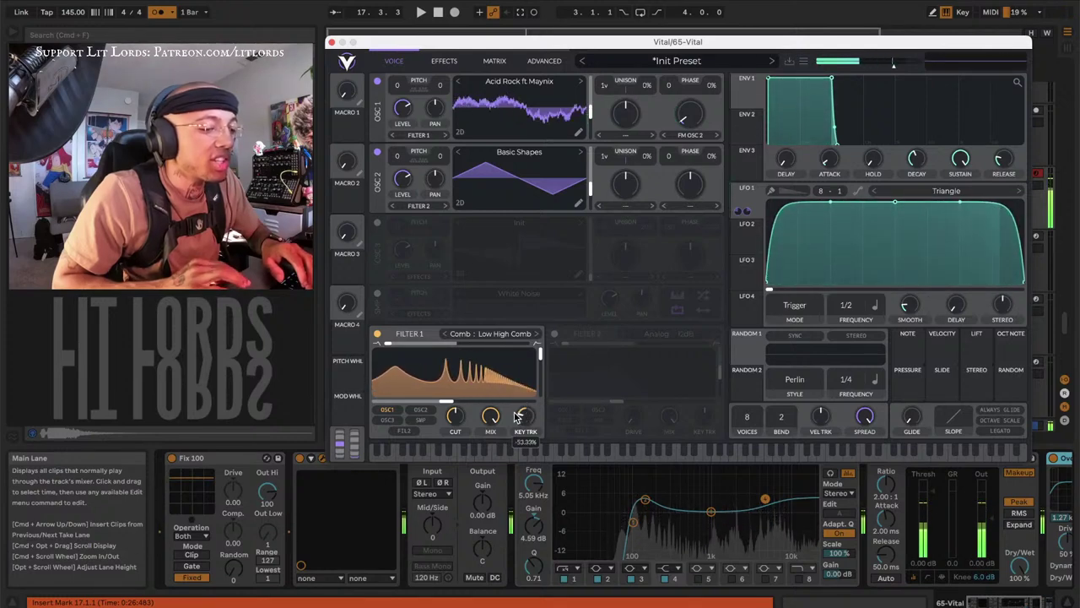
Try modulating Filter 1's cutoff with LFO 2, and remove that modulation again
click(746, 234)
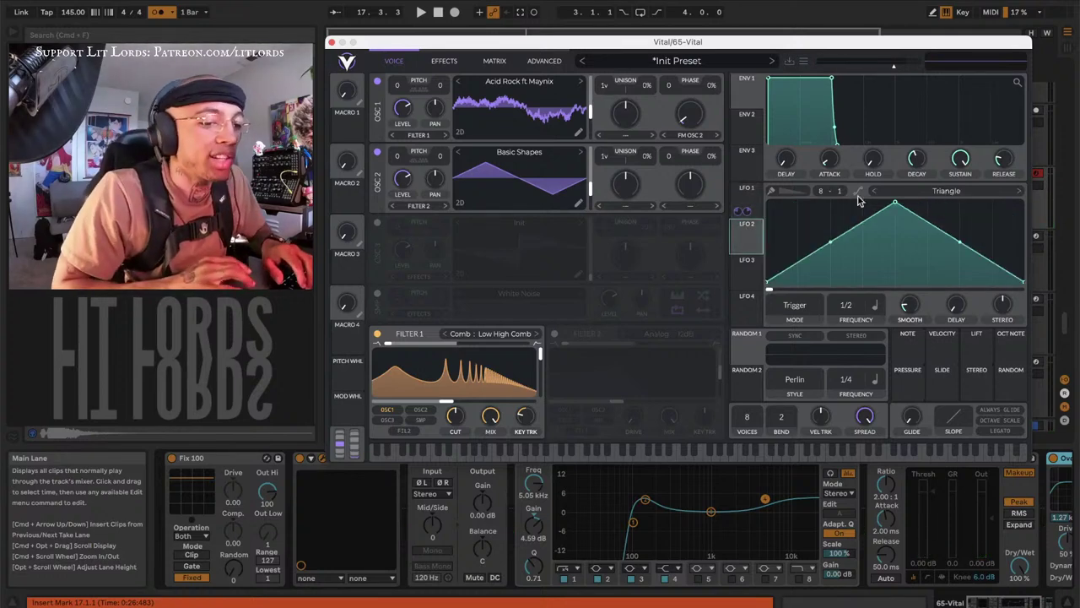
drag(746, 239, 452, 392)
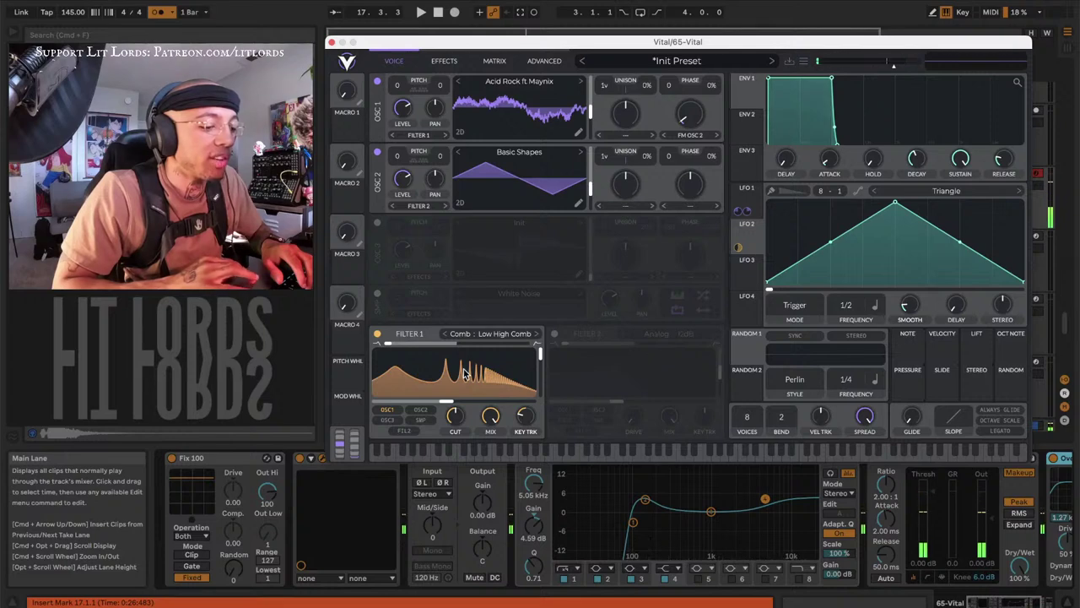
mouse_move(459, 390)
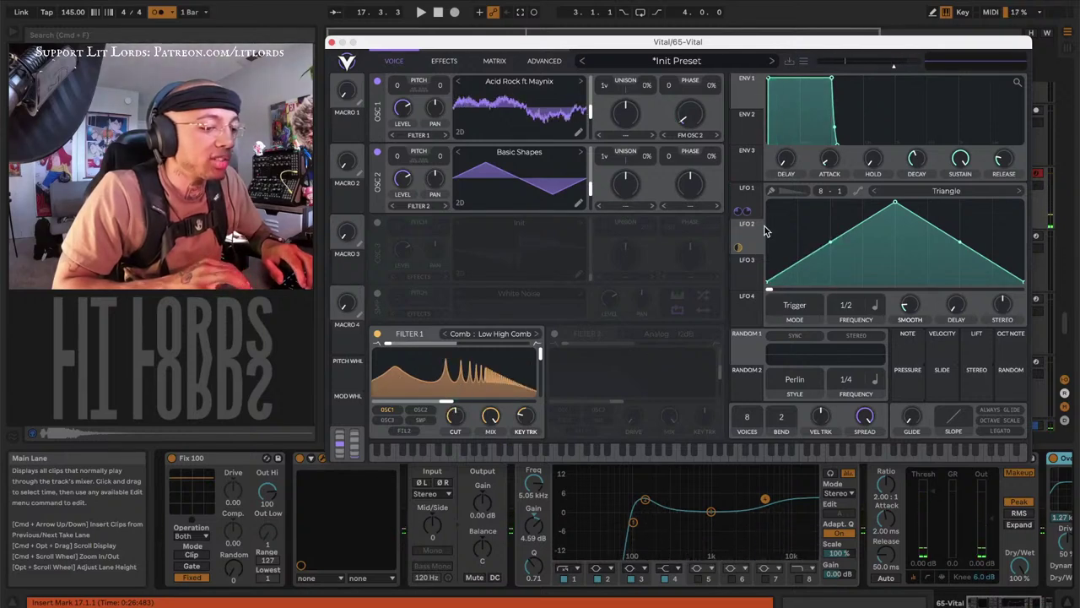
right_click(736, 247)
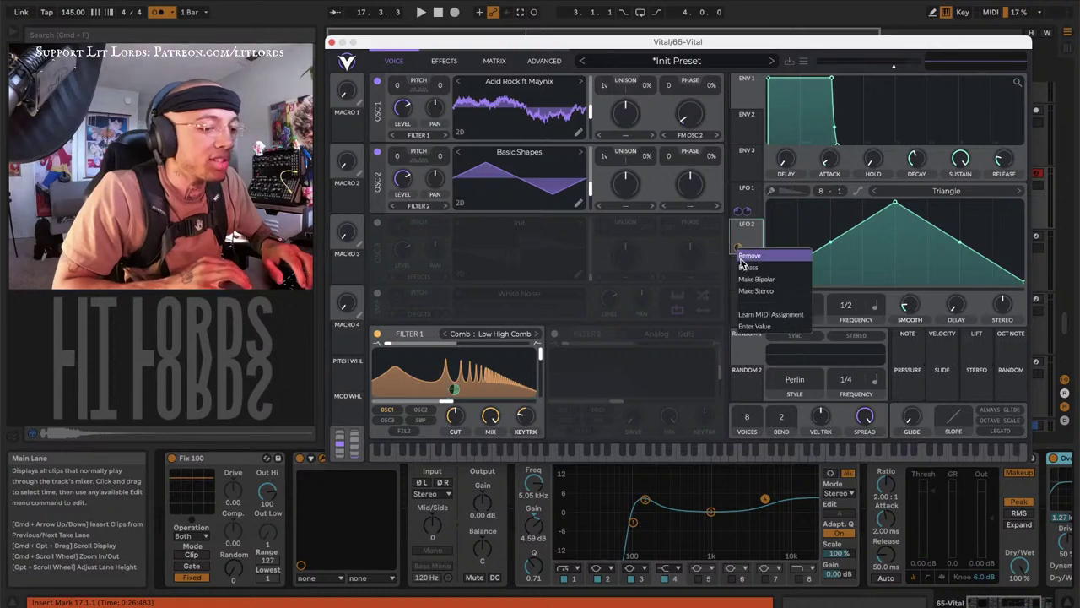
click(744, 258)
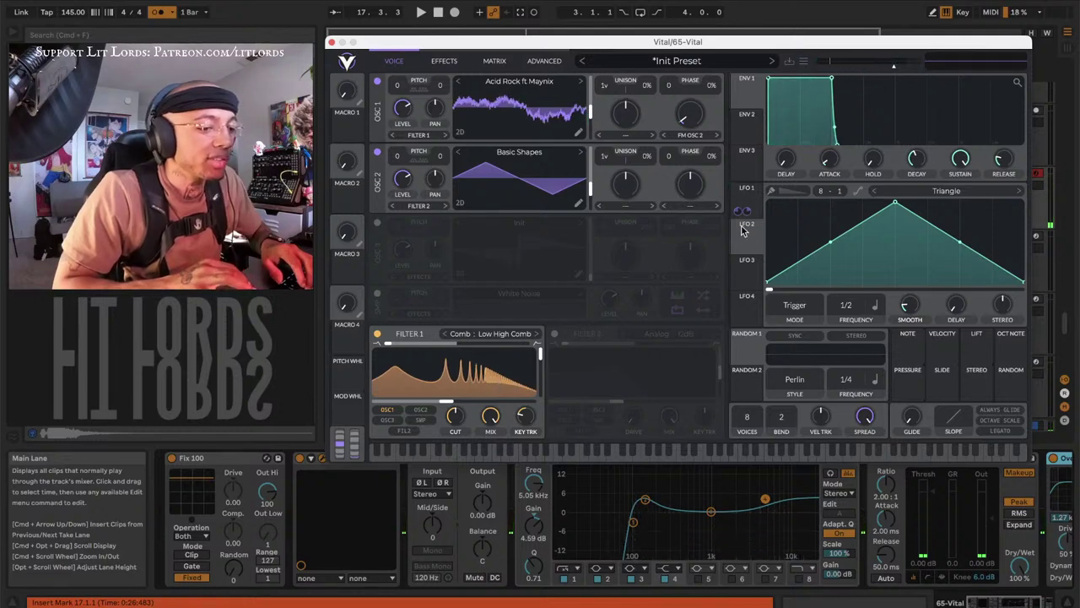
Compare the shapes of LFO 1 and LFO 2, and lower Filter 1's comb cutoff
click(741, 199)
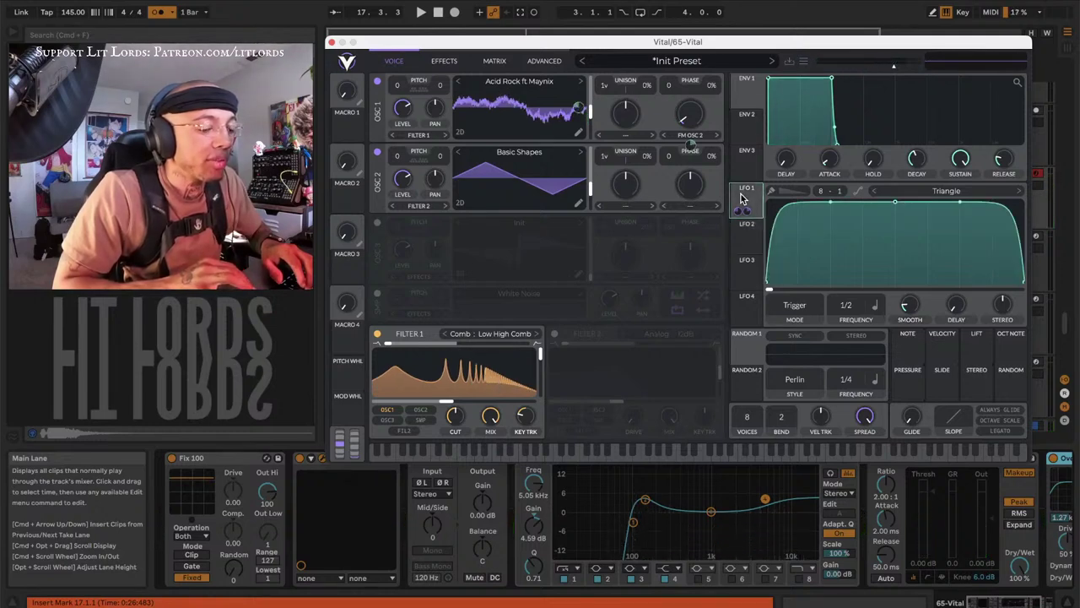
mouse_move(745, 212)
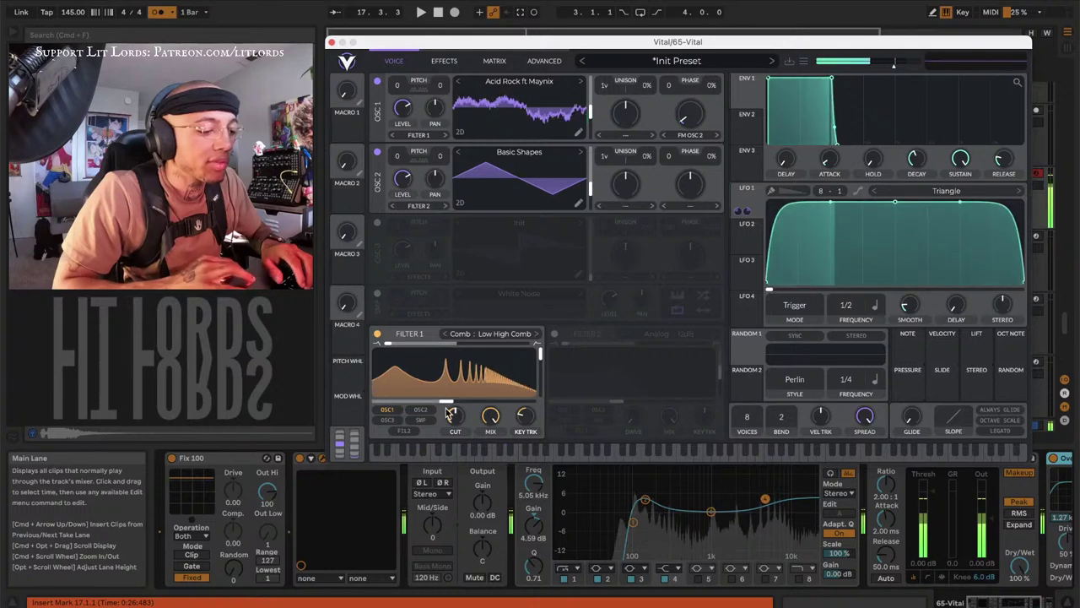
drag(447, 405, 435, 375)
click(745, 235)
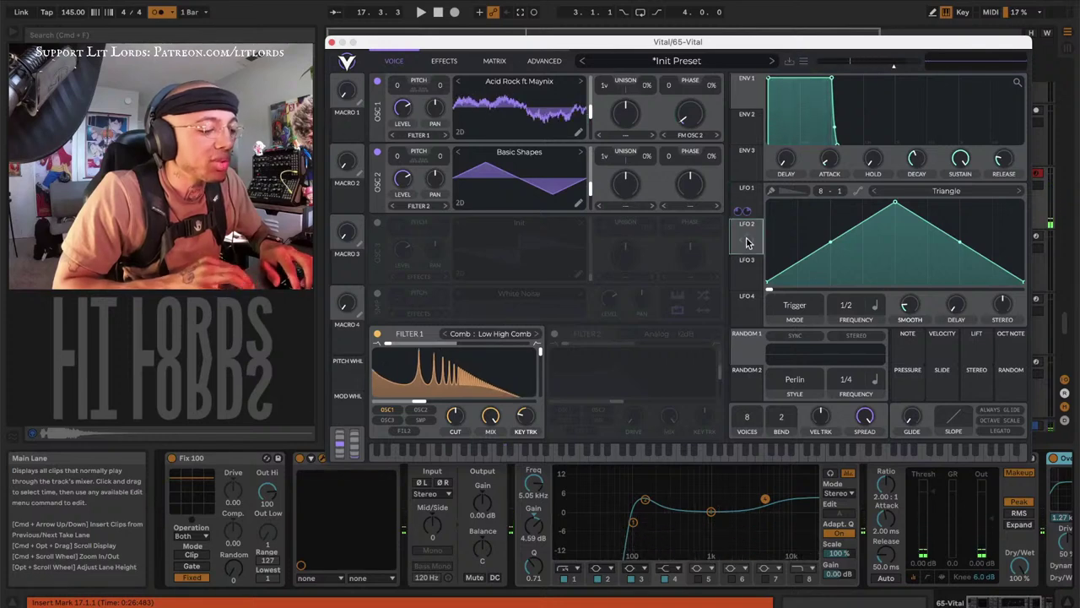
mouse_move(747, 243)
mouse_down()
mouse_move(766, 244)
mouse_move(749, 237)
mouse_move(756, 245)
mouse_up()
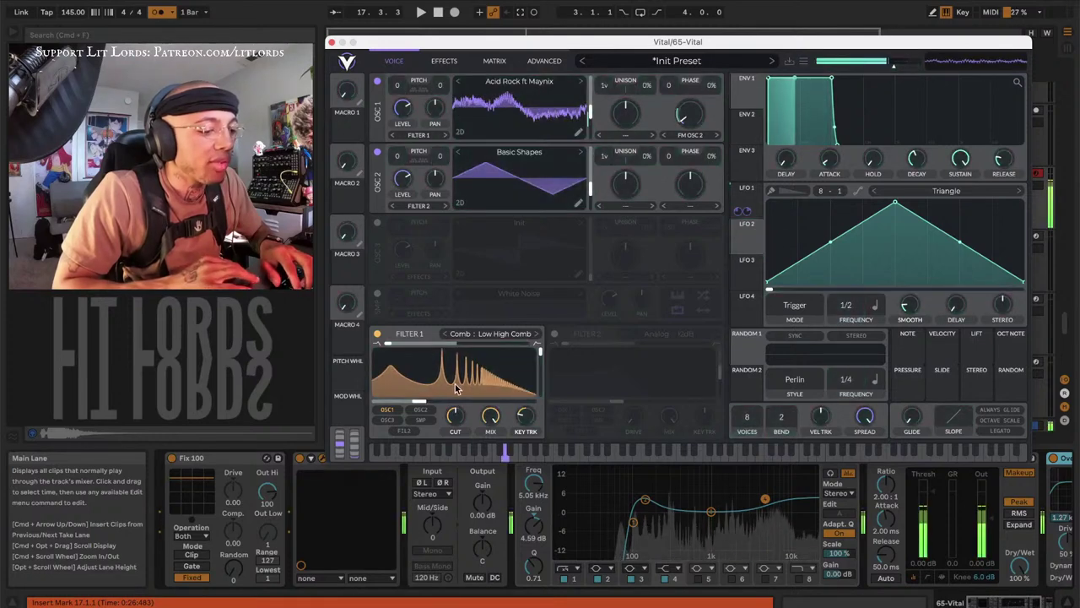
drag(439, 384, 417, 374)
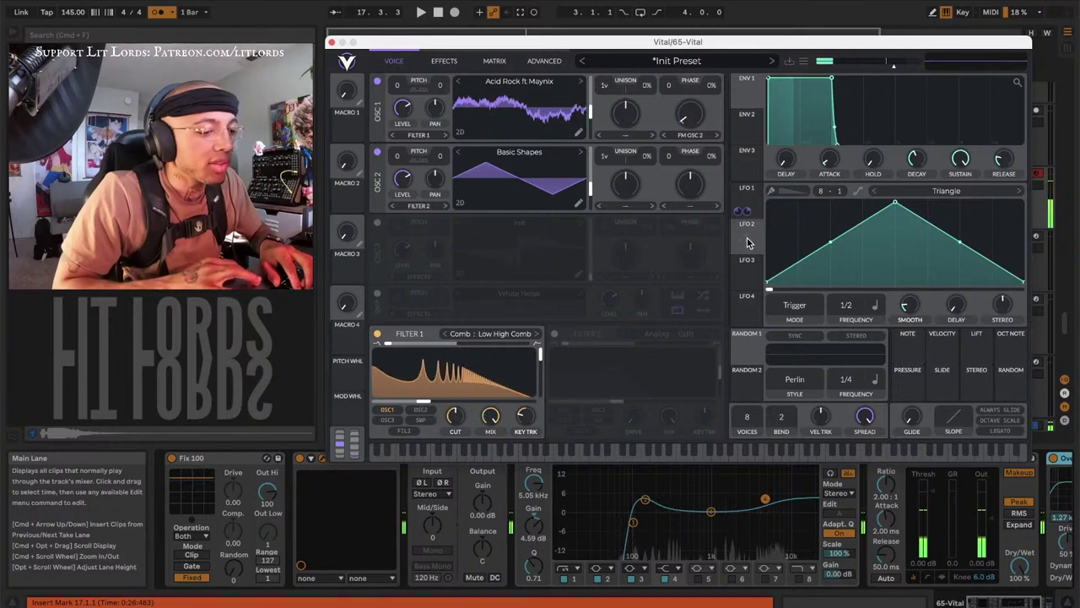
Assign LFO 2 to modulate Filter 1's resonance
drag(746, 239, 424, 404)
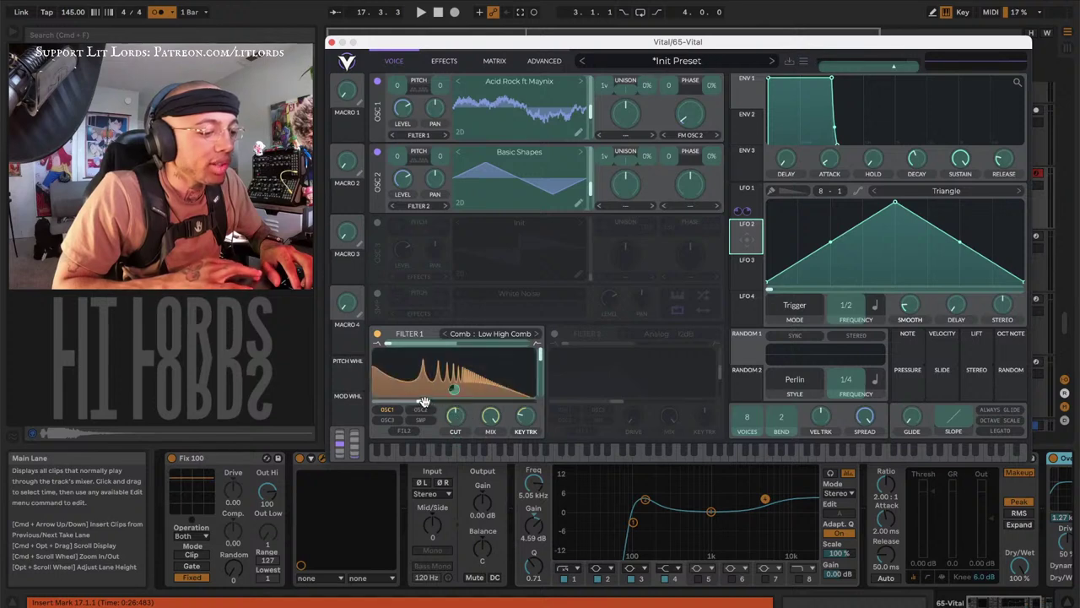
drag(529, 374, 542, 379)
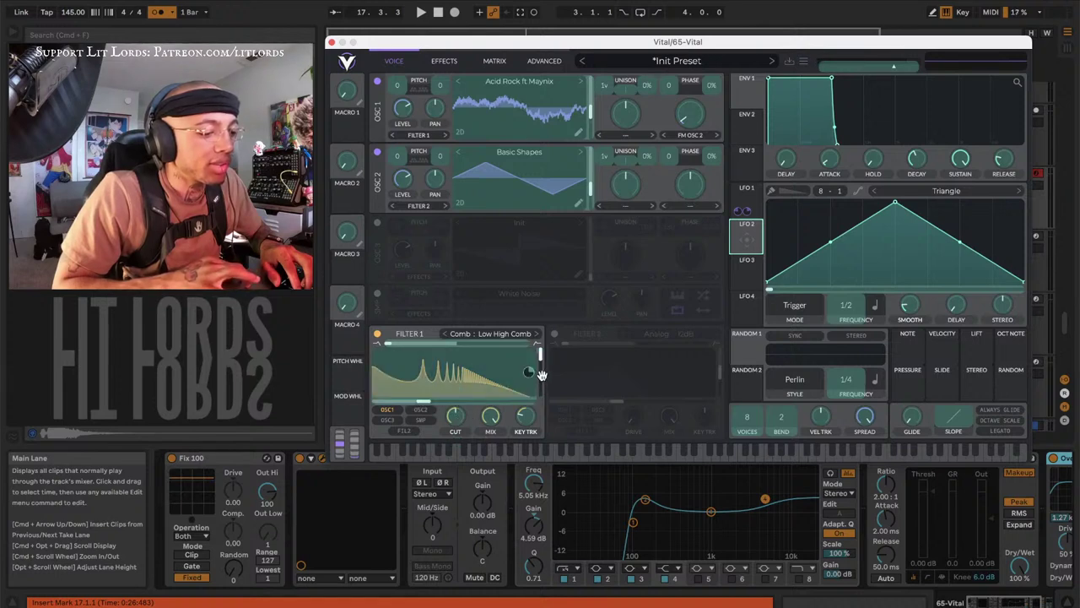
key(super+z)
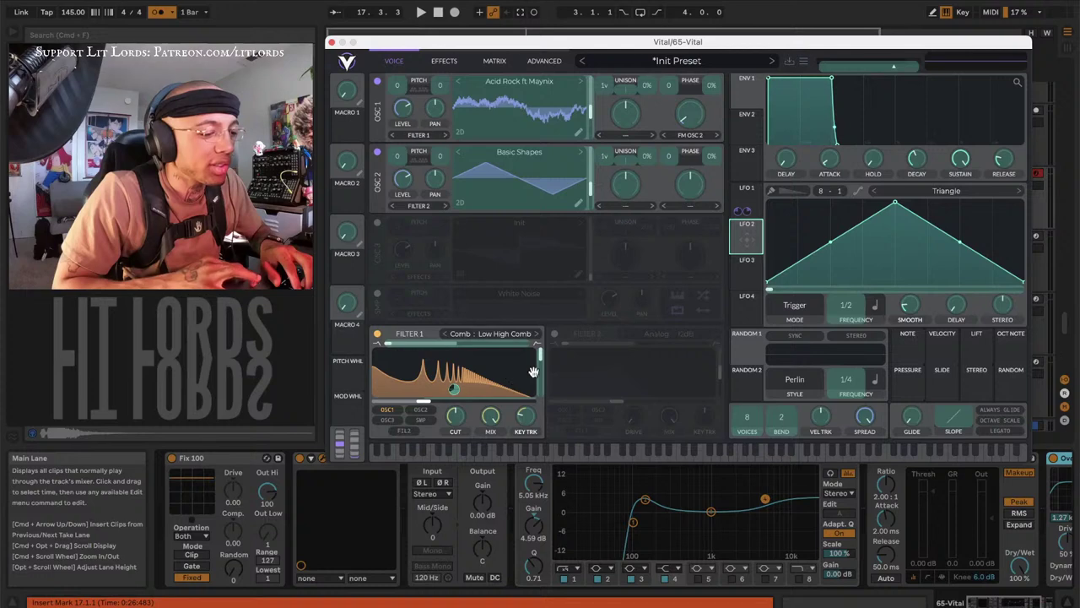
click(535, 372)
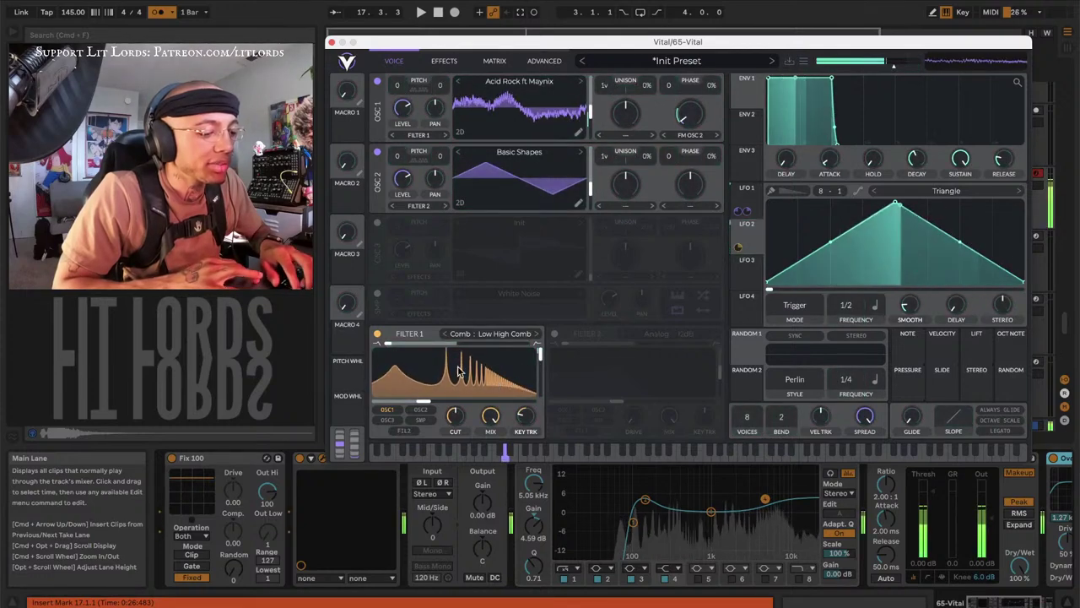
Try negative amounts down to -1.000 for LFO 2's resonance modulation, and set it to about 0.148
mouse_move(737, 246)
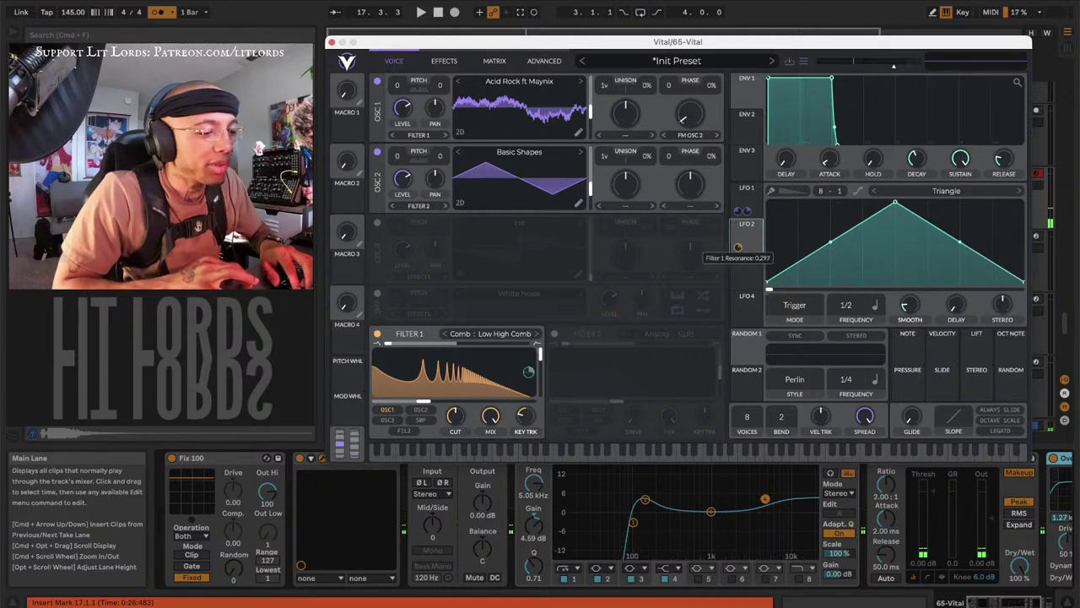
scroll(738, 247, down, 5)
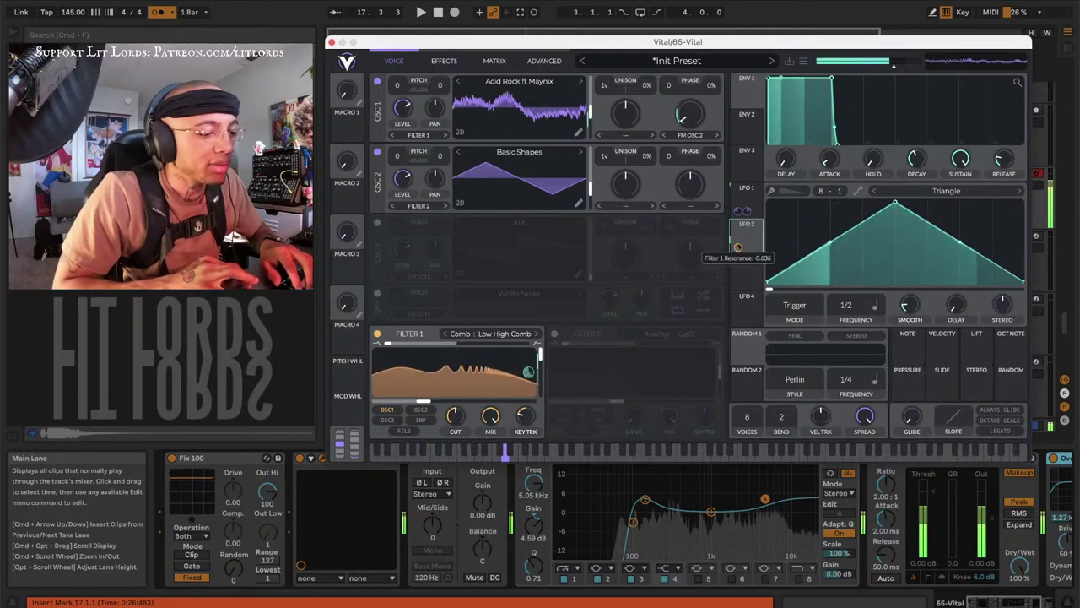
scroll(737, 247, up, 5)
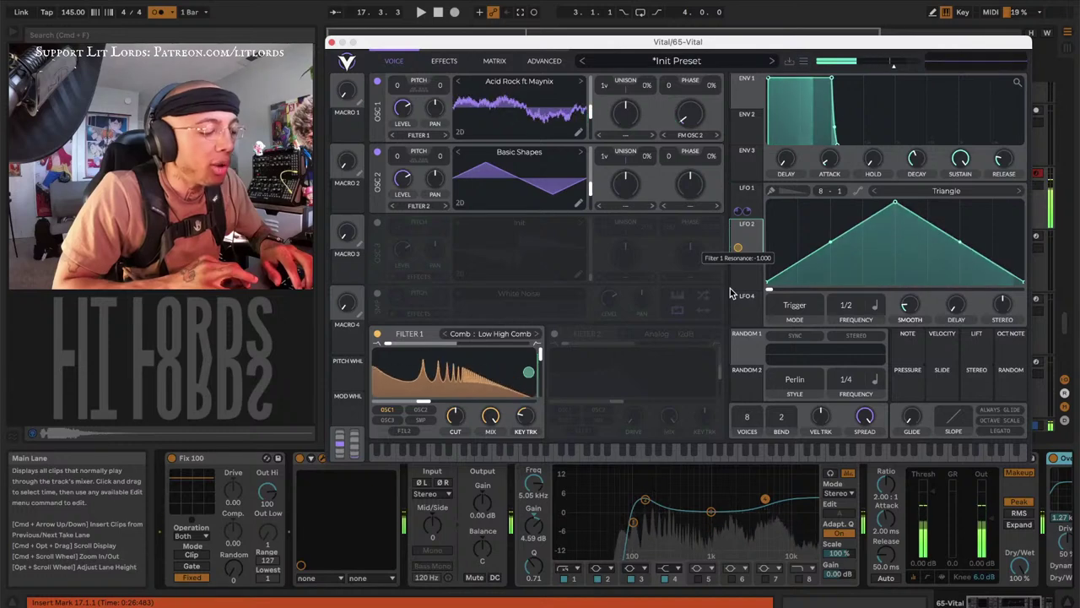
scroll(737, 247, up, 3)
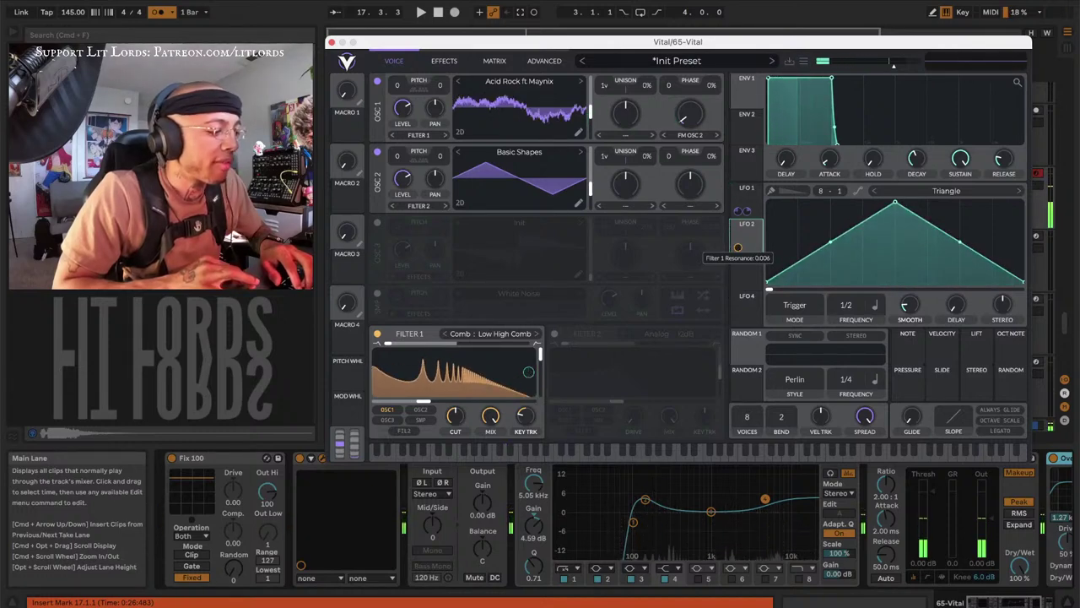
mouse_move(729, 249)
mouse_down()
mouse_move(729, 232)
mouse_move(729, 245)
mouse_up()
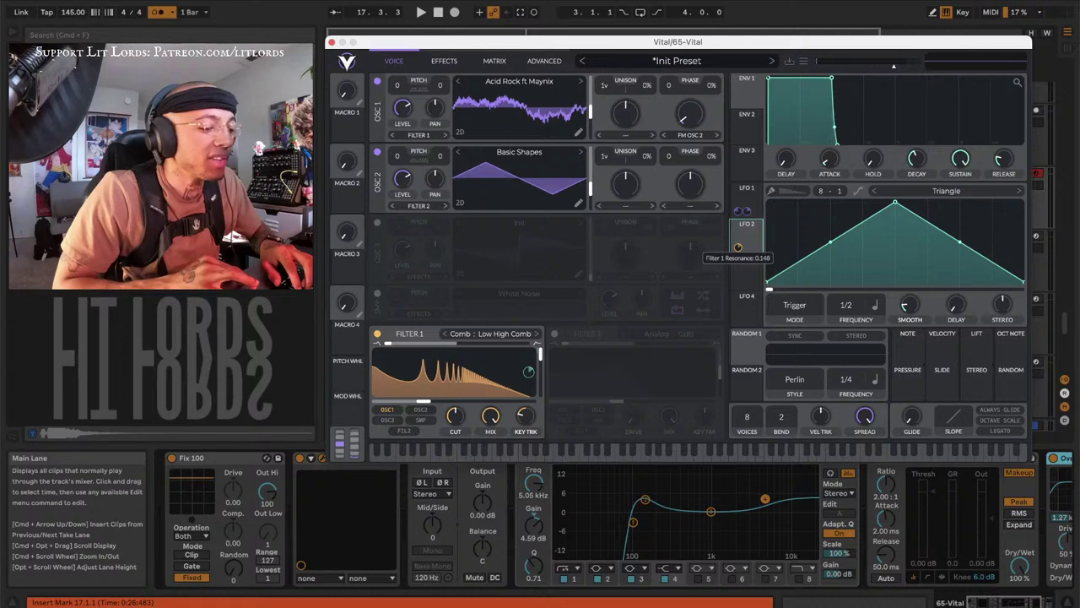
Assign LFO 2 to Filter 1's cutoff as well, and set the LFO's frequency to 1/1
drag(737, 247, 506, 361)
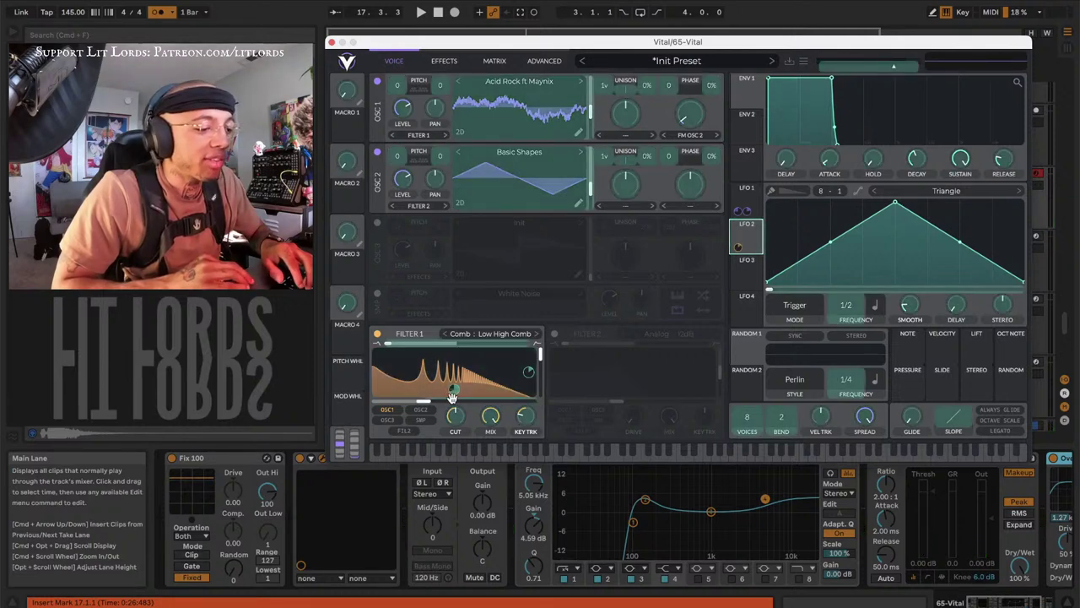
drag(453, 396, 452, 396)
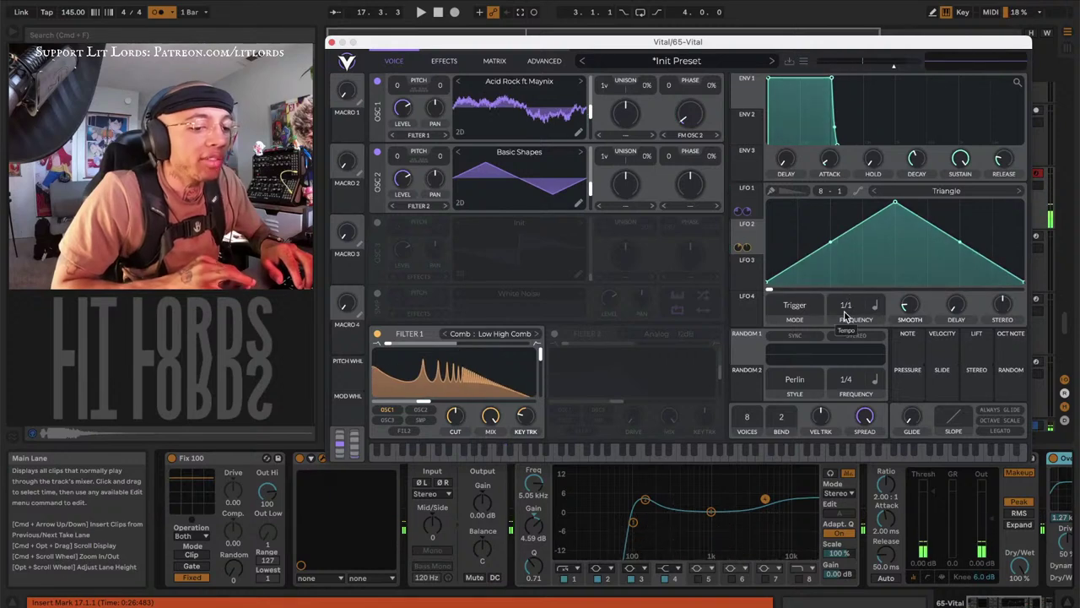
Bow both slopes of LFO 2's triangle outward into a rounded plateau, and set its frequency to 1/8
drag(830, 243, 801, 196)
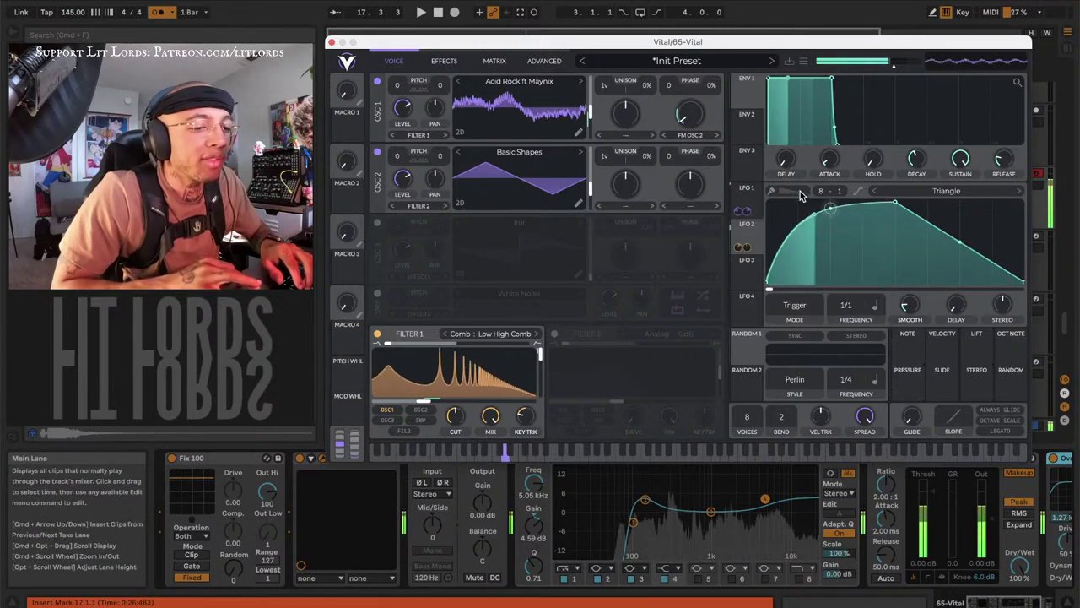
drag(957, 243, 958, 173)
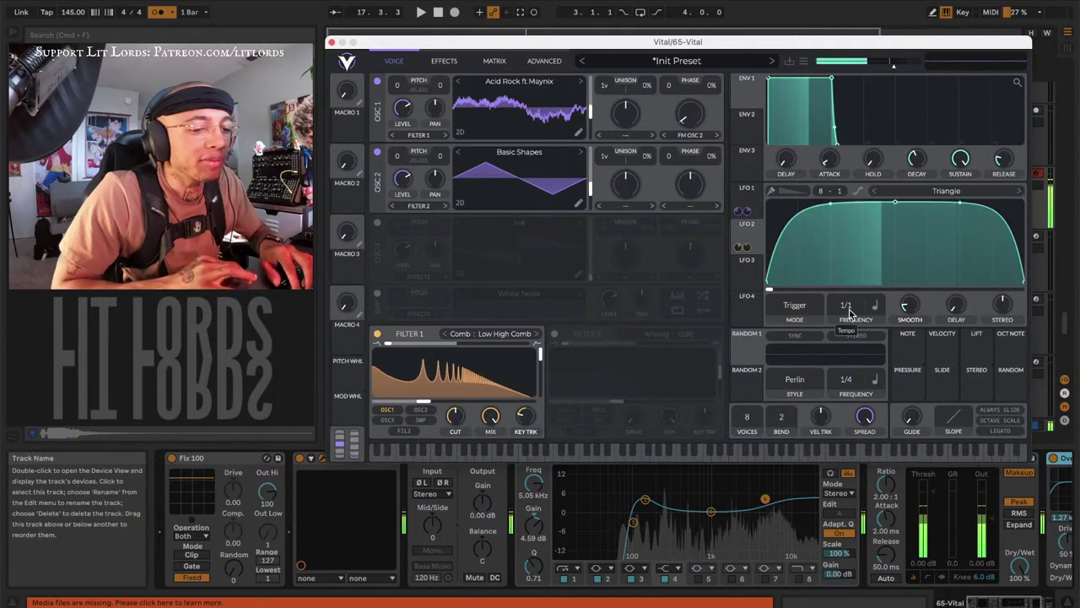
drag(848, 313, 846, 265)
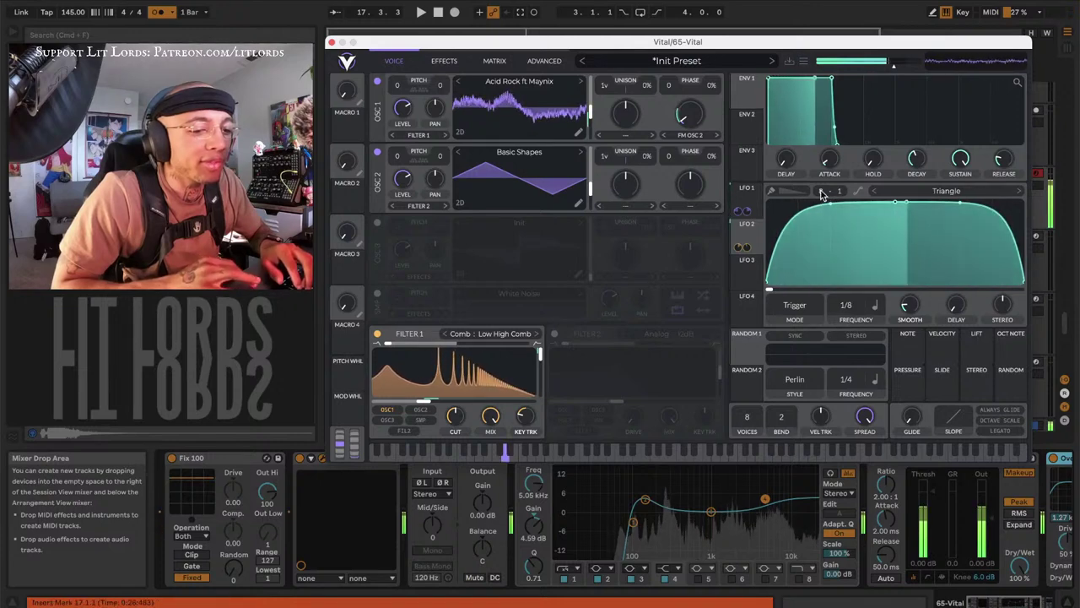
Bend both slopes of LFO 2 inward and move its peak earlier to form a sharp spike
drag(830, 203, 830, 251)
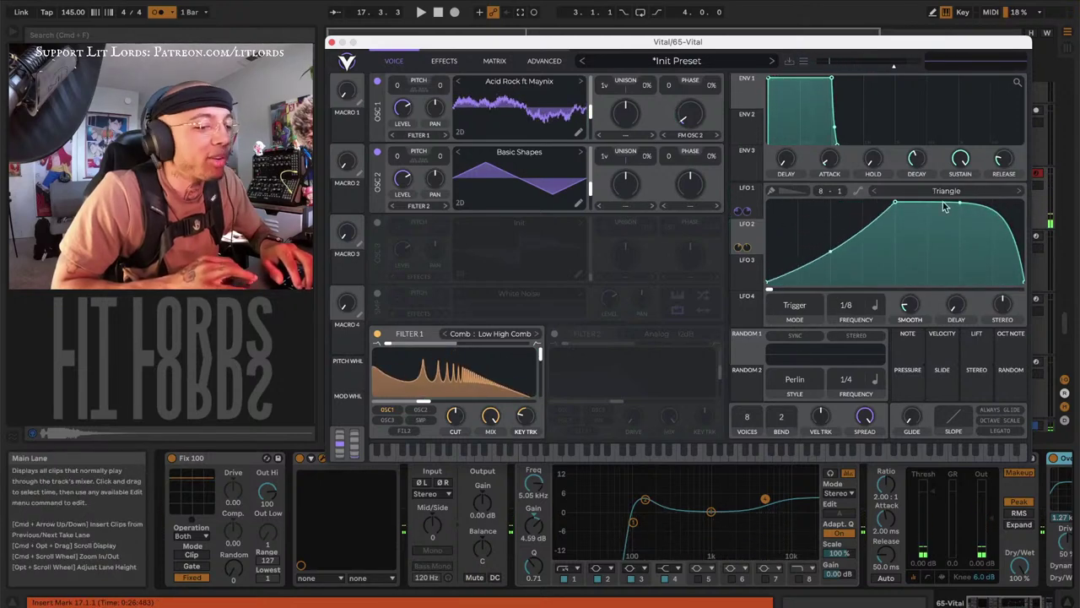
drag(964, 207, 959, 262)
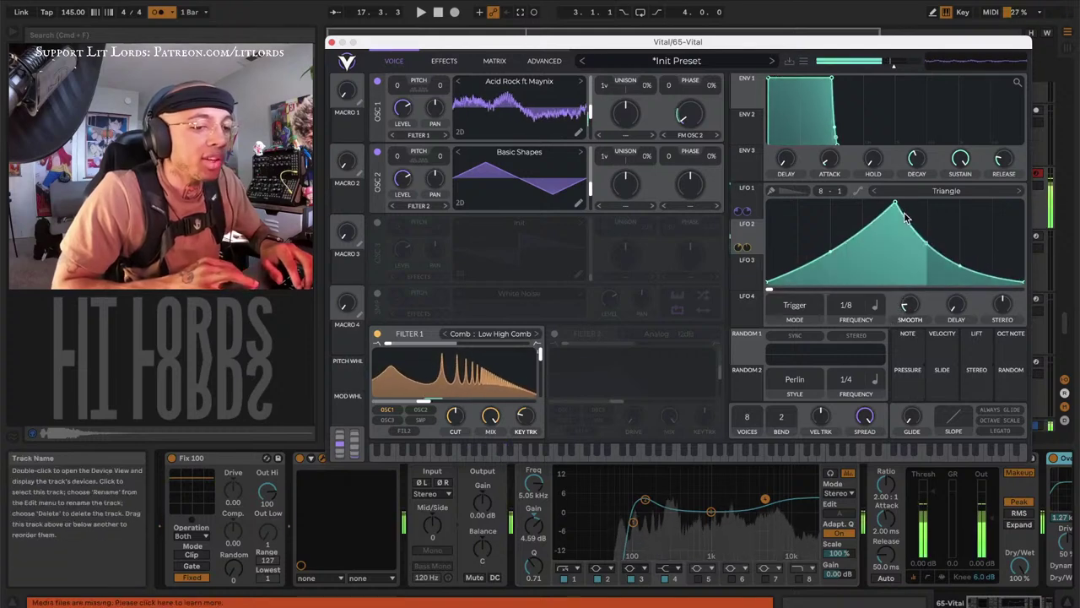
drag(959, 268, 959, 276)
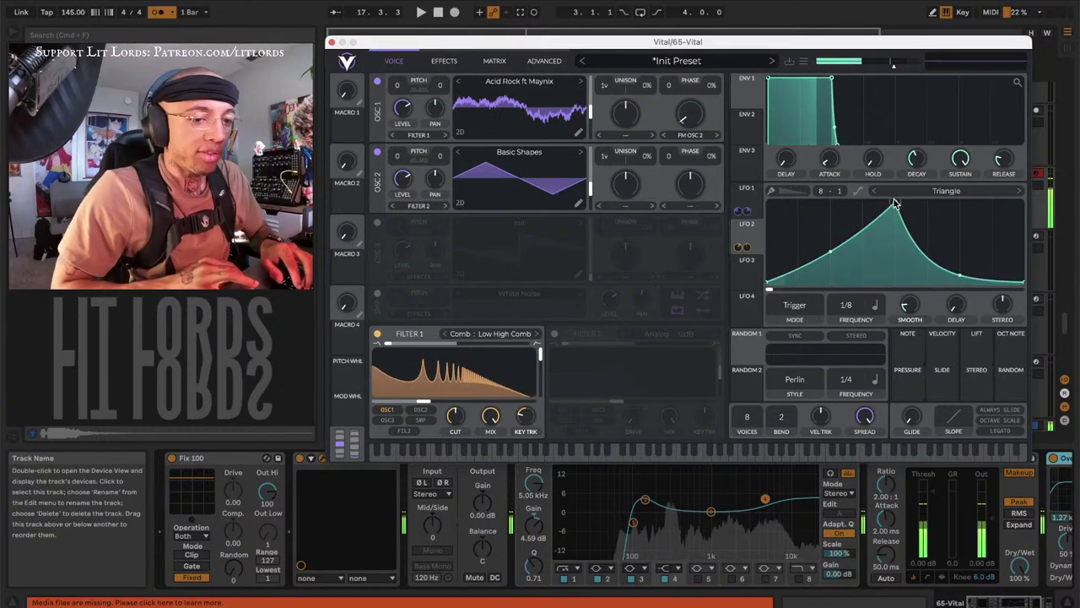
drag(896, 205, 864, 200)
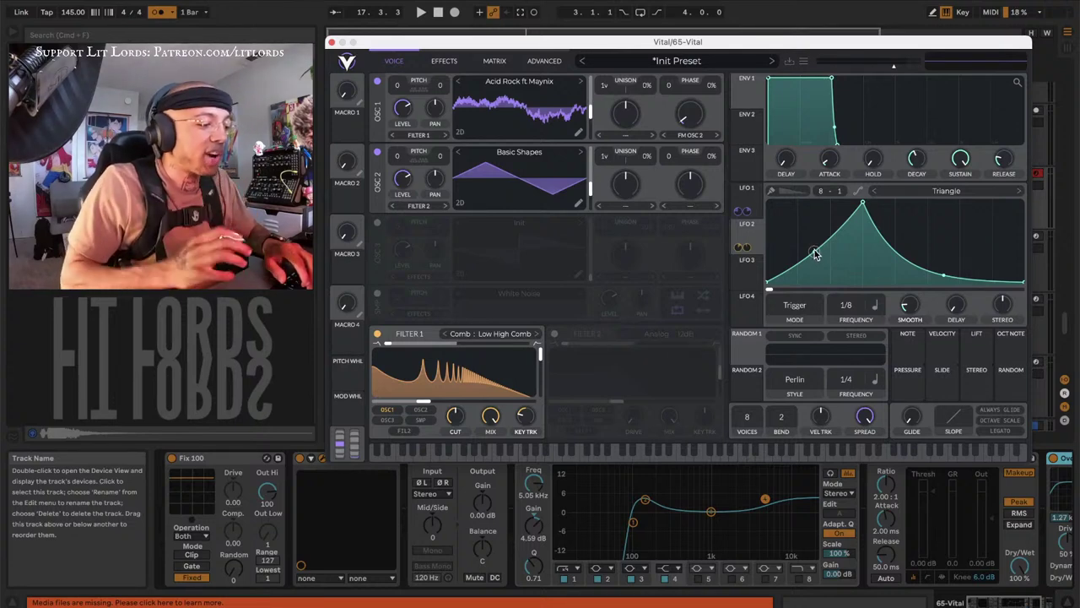
mouse_move(816, 256)
mouse_down()
mouse_move(821, 284)
mouse_move(813, 272)
mouse_up()
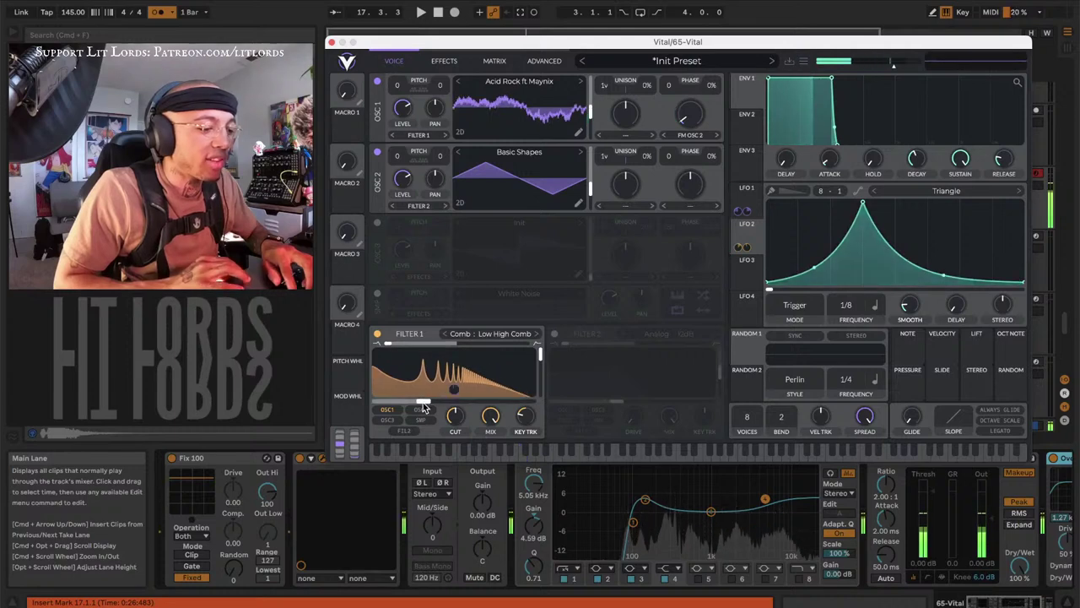
Raise Filter 1's cutoff and reduce its resonance to about 25%, and lower oscillator 2's level
drag(422, 401, 455, 403)
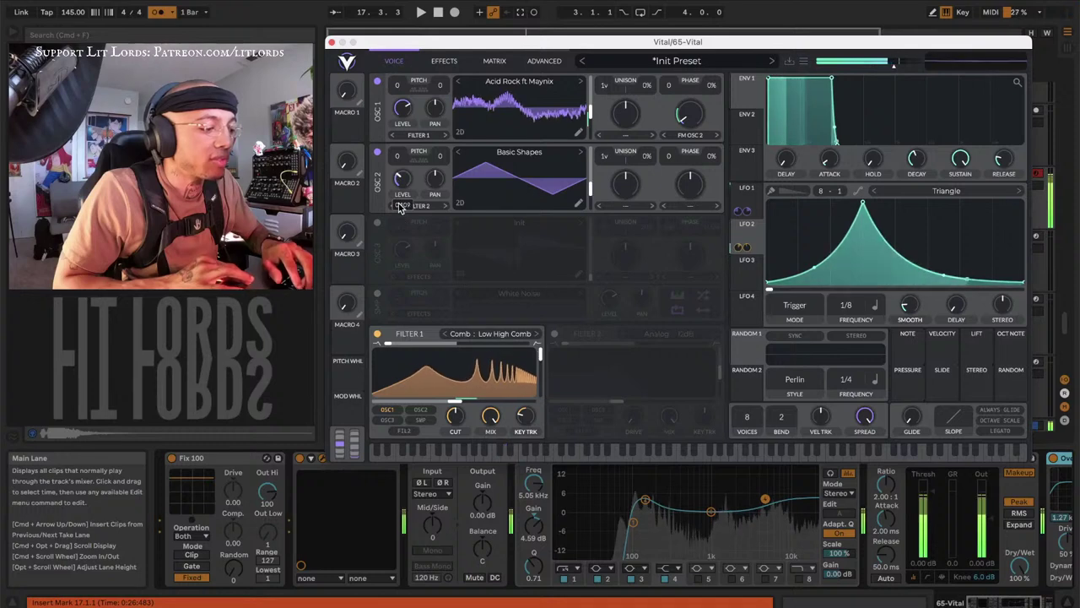
scroll(398, 187, down, 5)
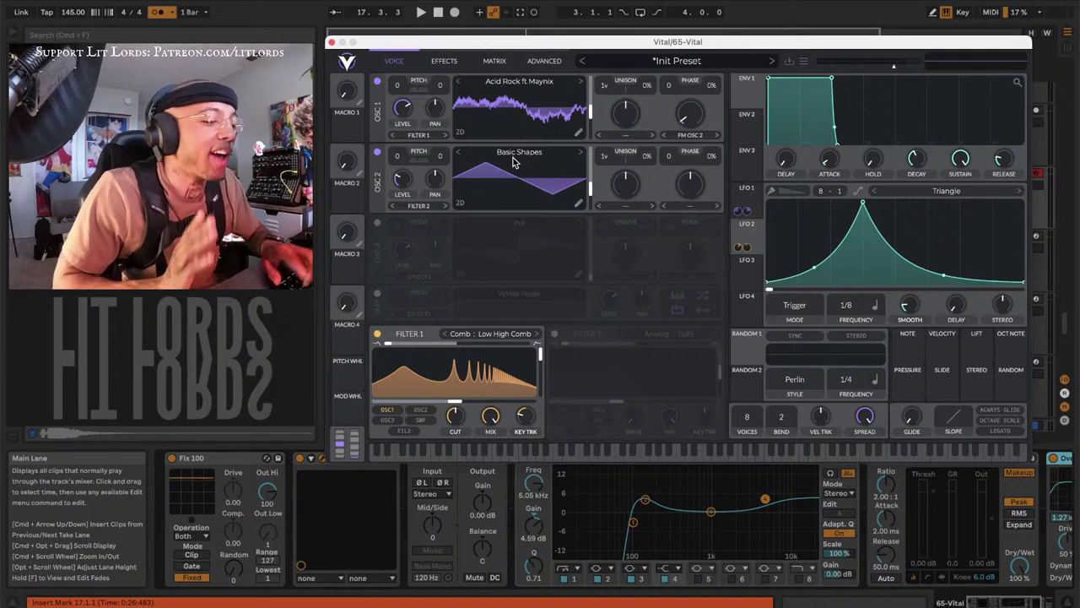
drag(537, 348, 524, 395)
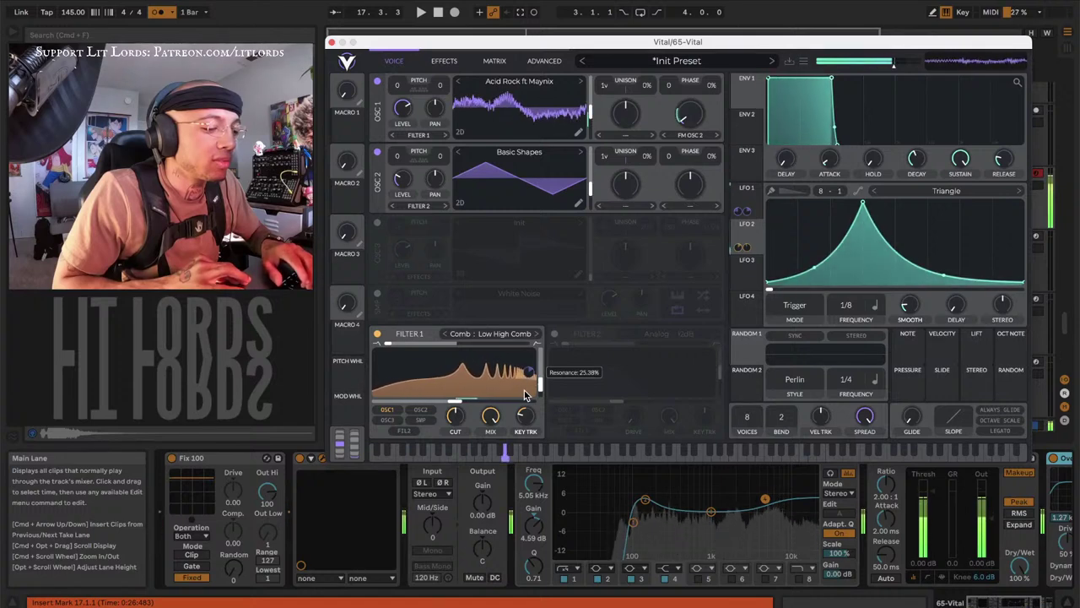
Adjust LFO 1's smoothing and slow its frequency to 4/1, keeping the mode on Trigger
click(746, 192)
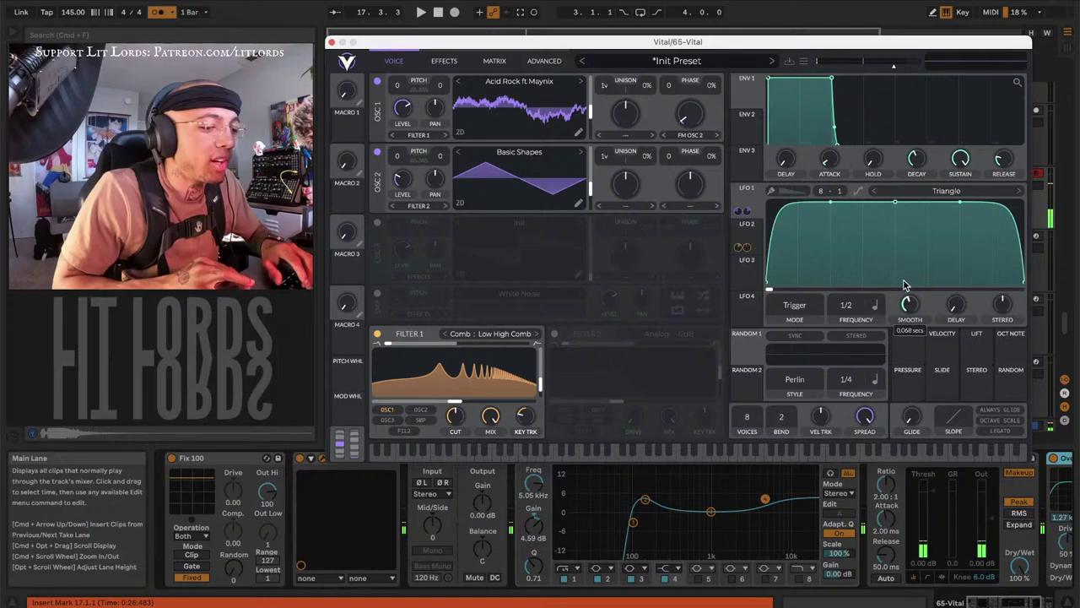
mouse_move(905, 285)
mouse_down()
mouse_move(899, 230)
mouse_move(891, 271)
mouse_up()
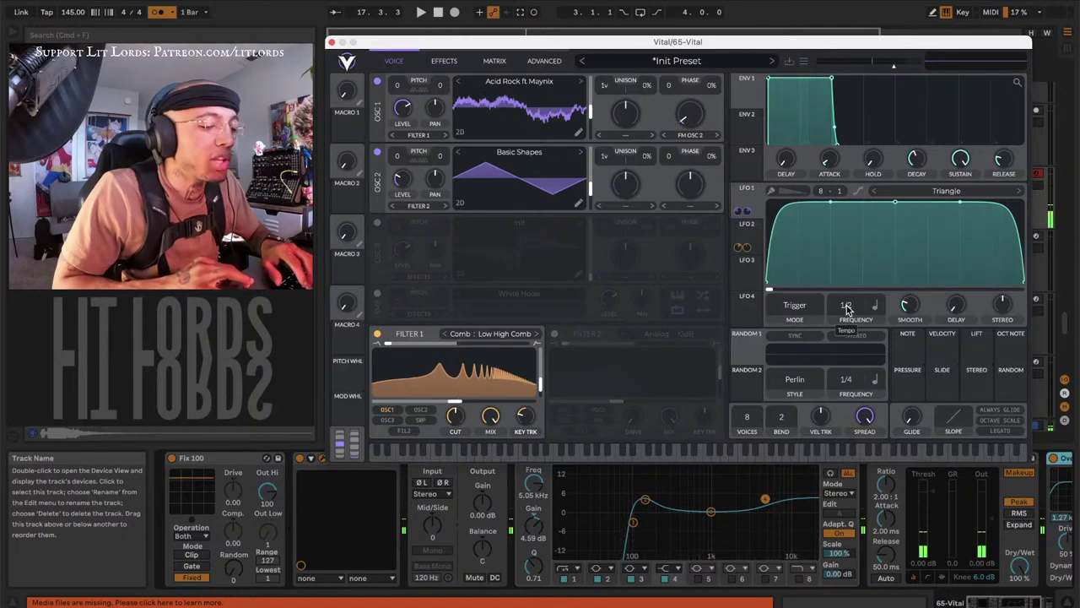
mouse_move(847, 310)
mouse_down()
mouse_move(842, 273)
mouse_move(841, 317)
mouse_up()
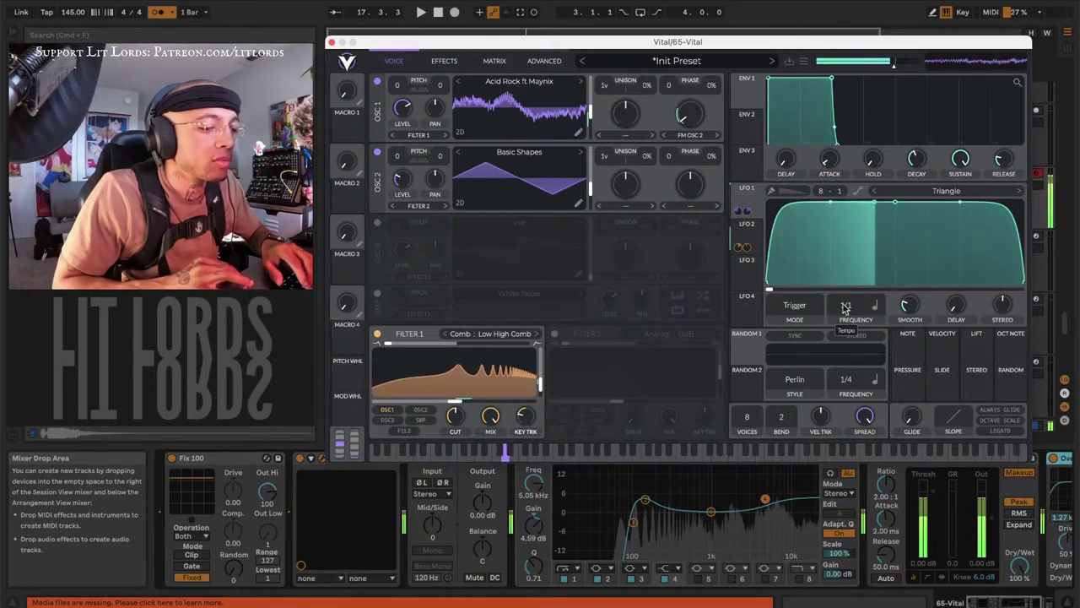
scroll(841, 319, down, 1)
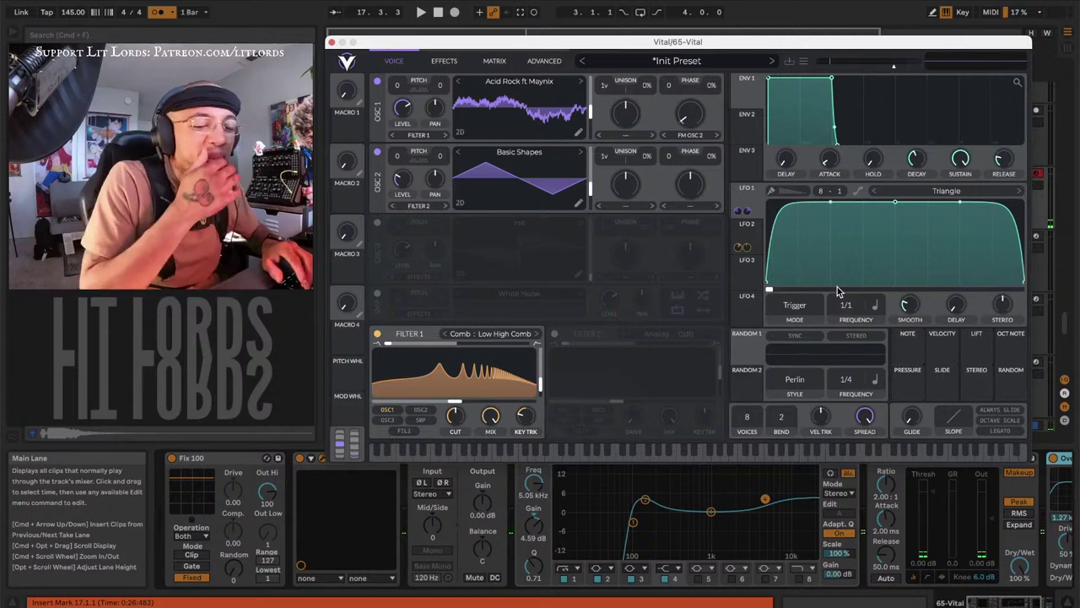
click(797, 306)
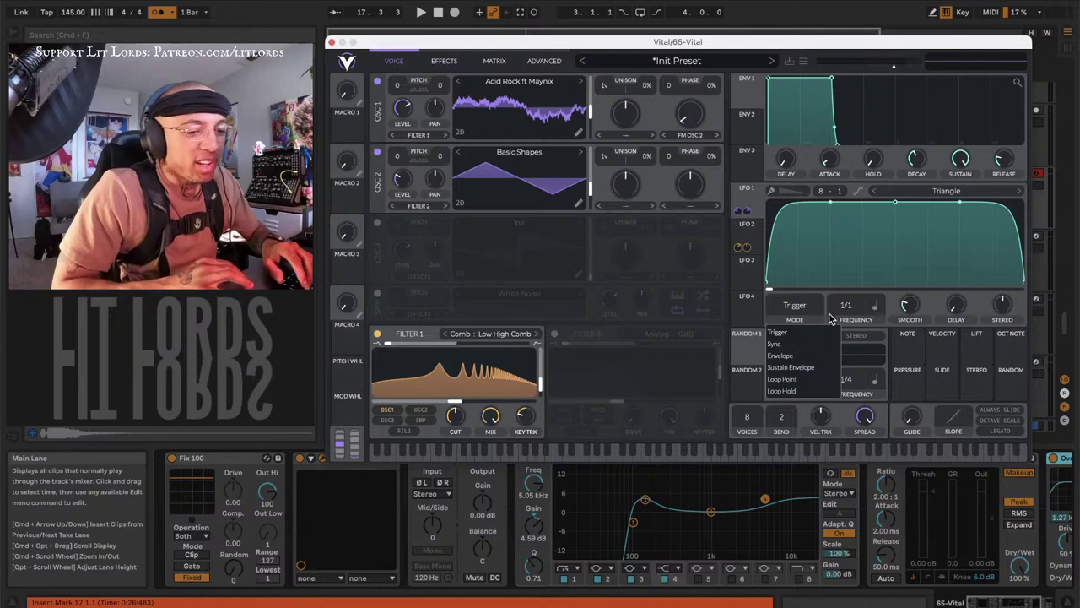
click(826, 302)
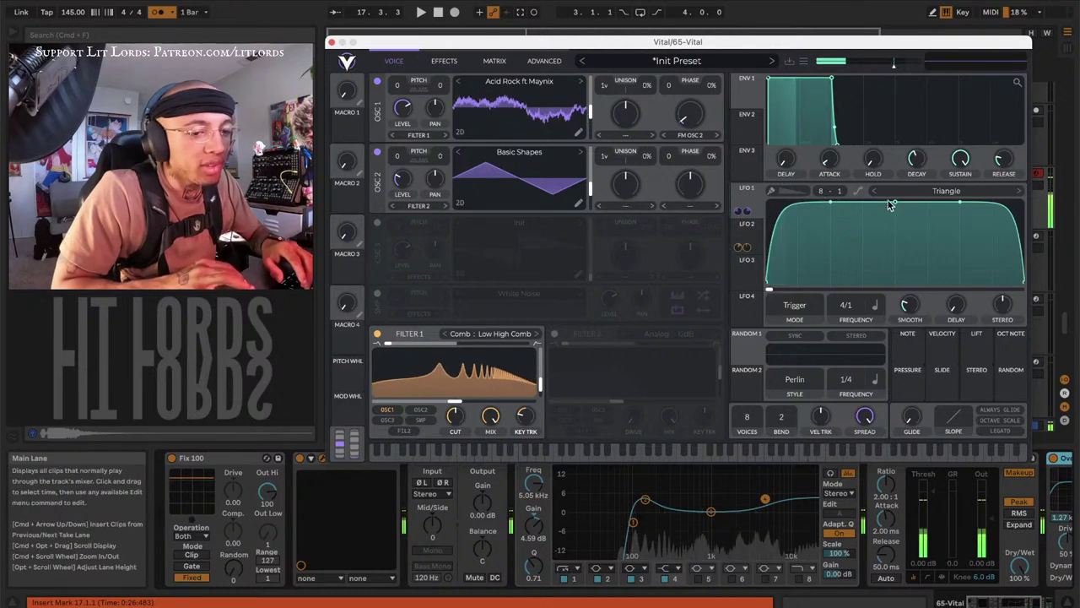
Lower the plateau of LFO 1's curve slightly and raise its start and end points to about mid-height
drag(894, 202, 877, 225)
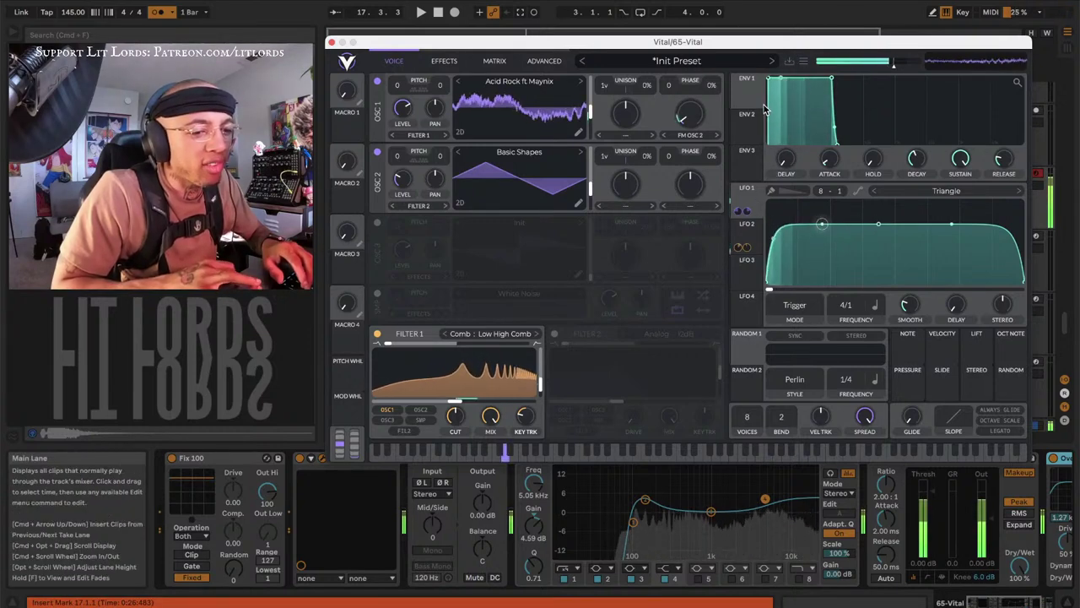
mouse_move(769, 285)
mouse_down()
mouse_move(765, 245)
mouse_move(765, 304)
mouse_up()
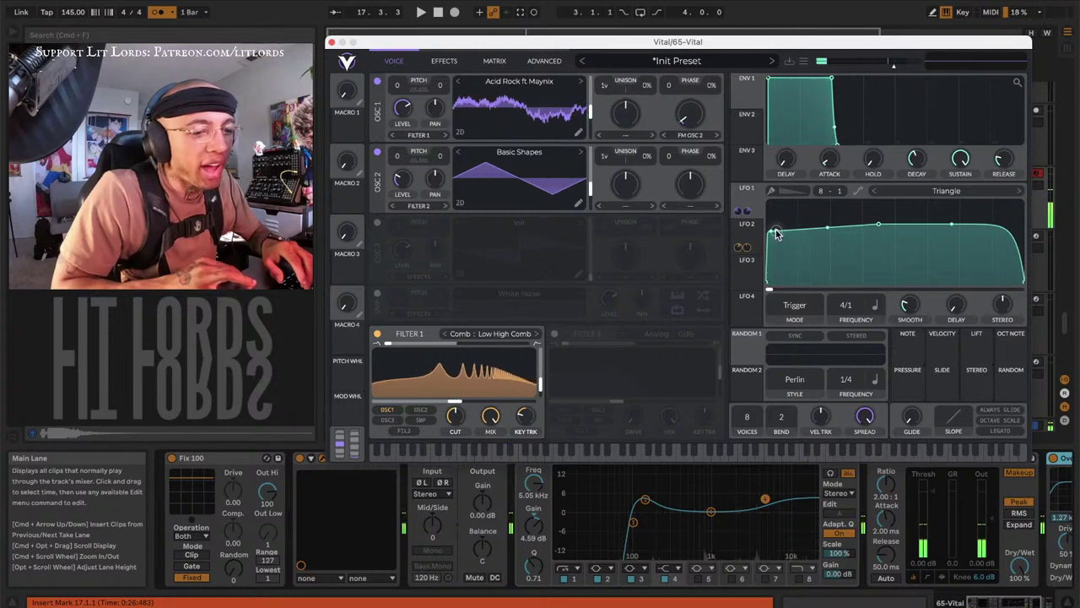
drag(778, 234, 777, 223)
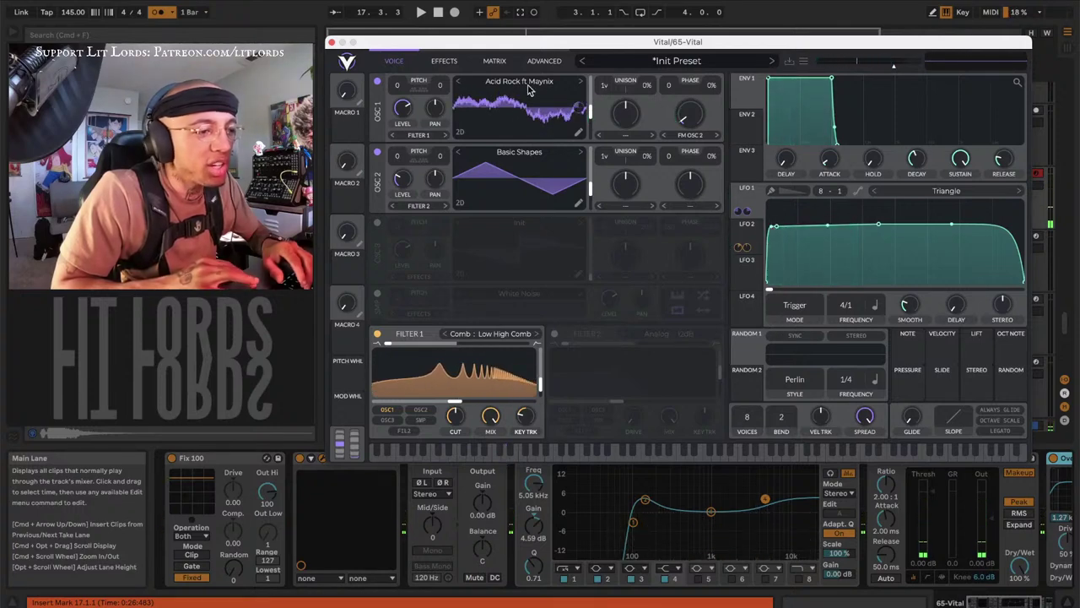
click(803, 61)
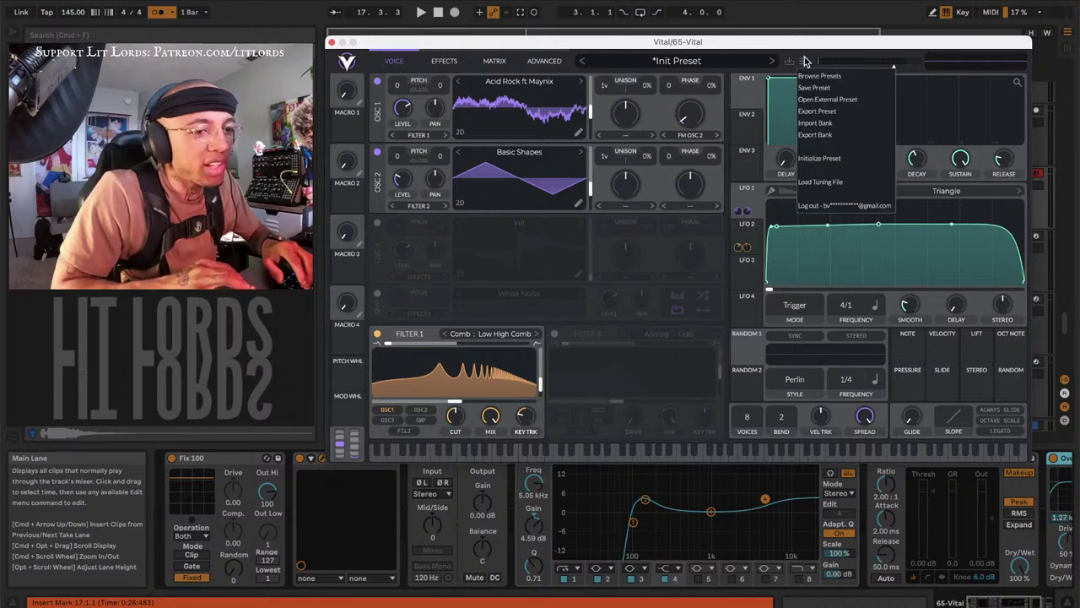
click(804, 54)
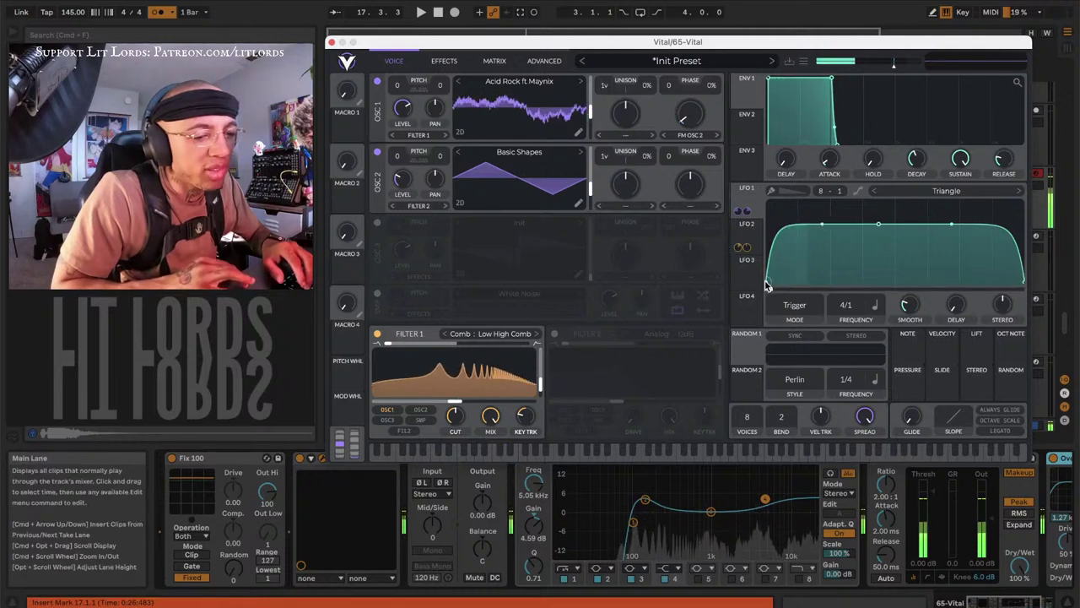
drag(766, 285, 756, 235)
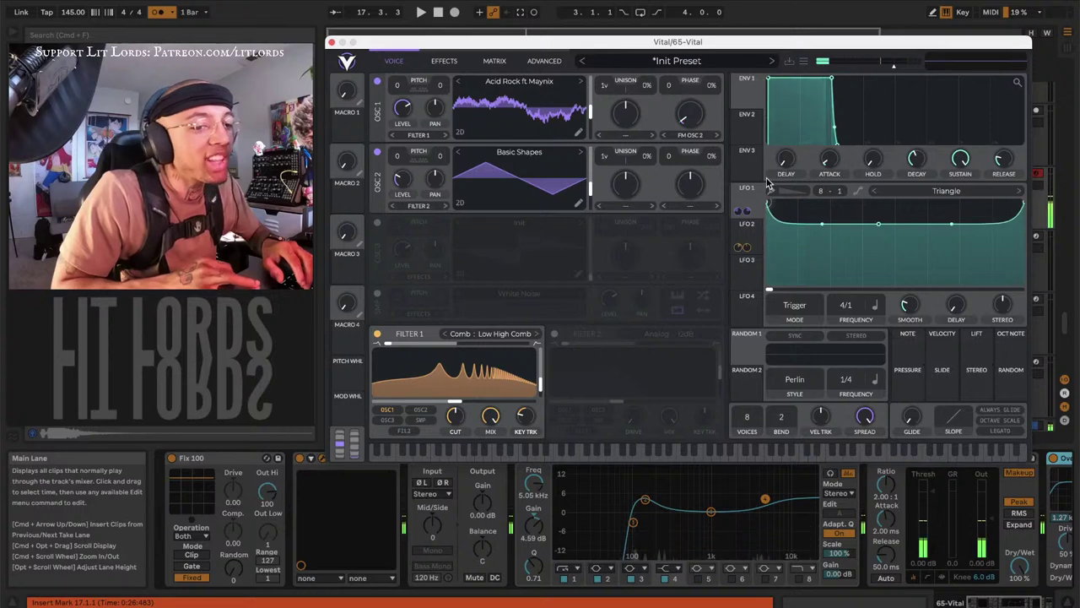
click(757, 247)
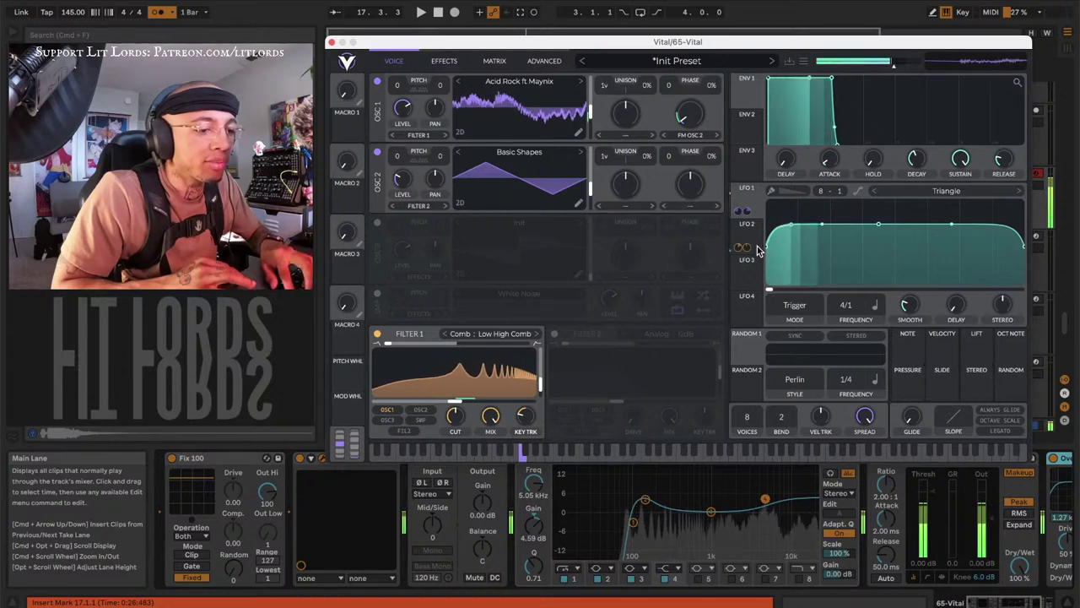
Raise Filter 1's resonance and lower its cutoff to about -8 semitones
drag(539, 386, 536, 376)
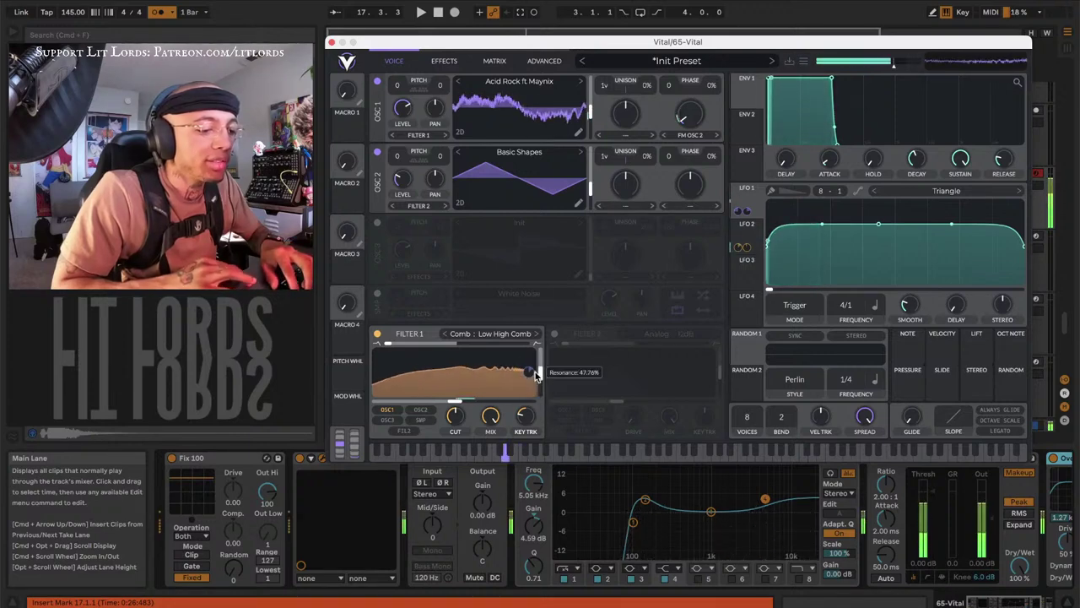
drag(537, 393, 404, 406)
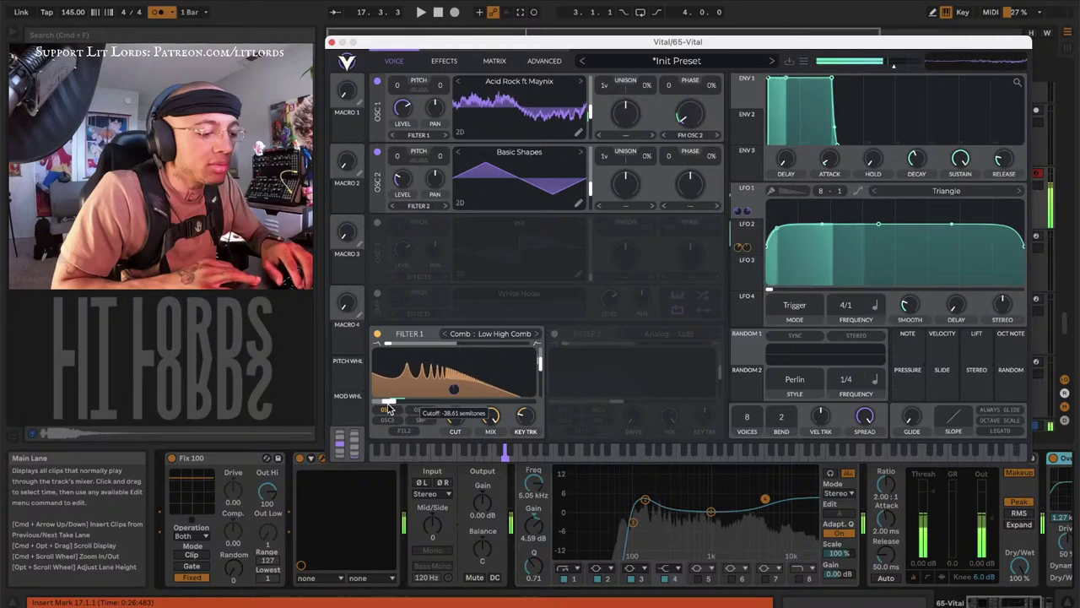
drag(377, 409, 437, 405)
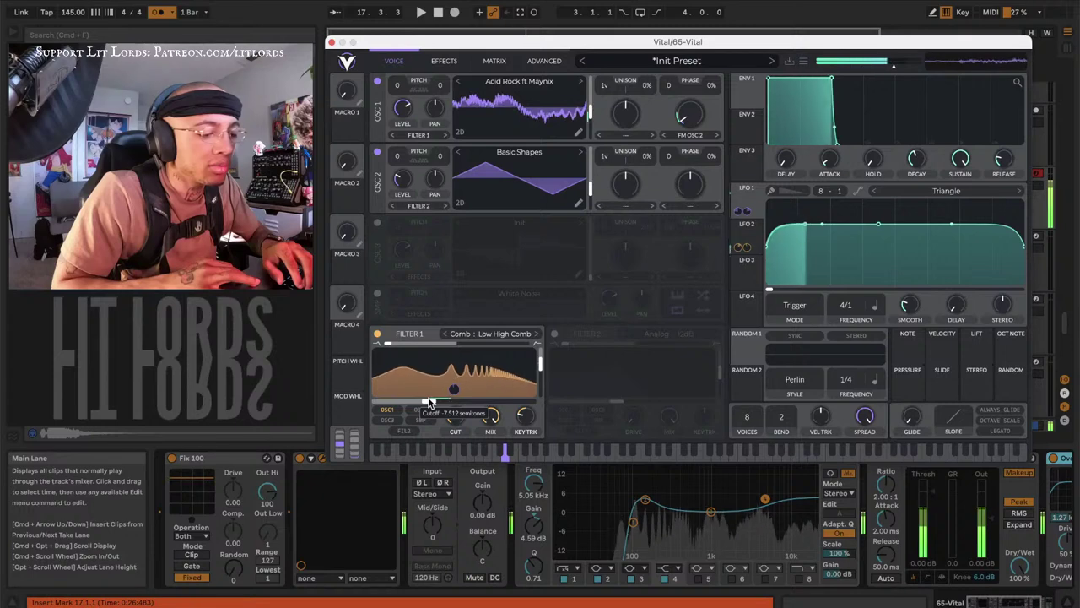
drag(429, 401, 424, 408)
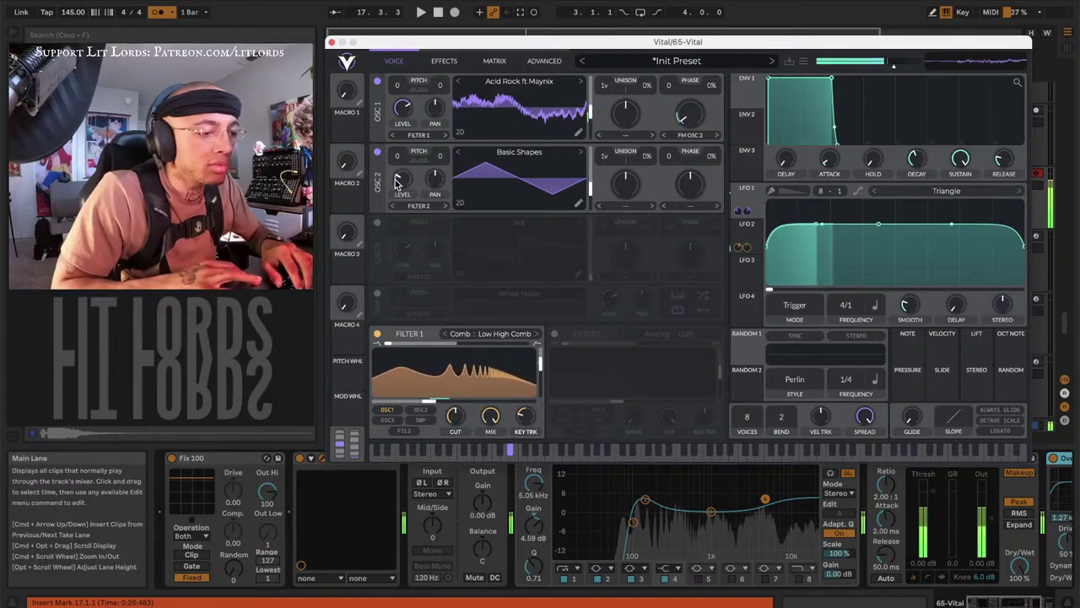
Lower oscillator 2's level and set oscillator 1's wavetable frame to about 137
drag(394, 180, 402, 108)
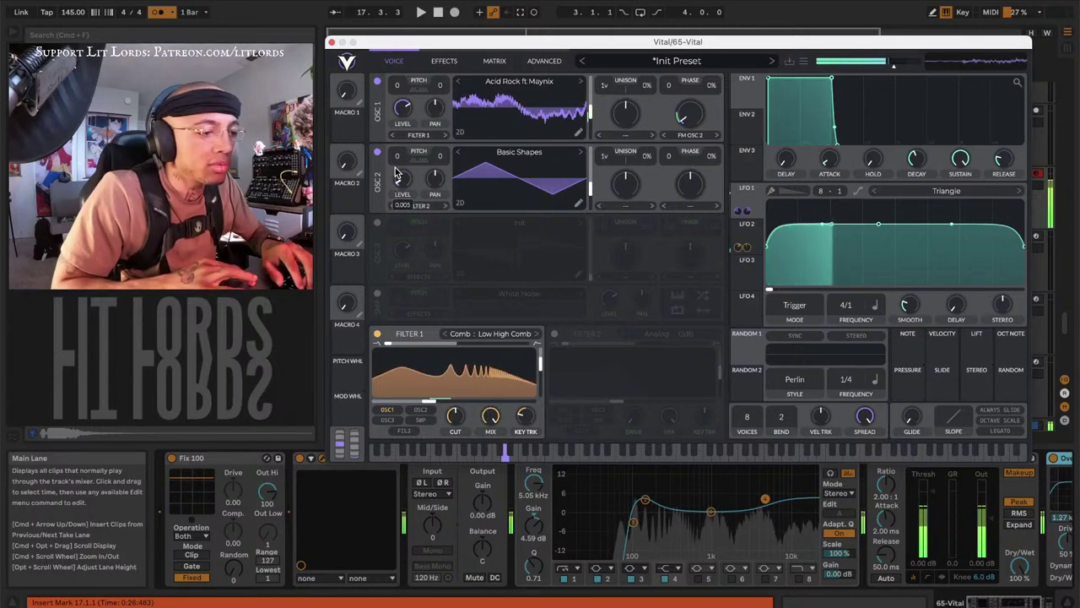
drag(397, 173, 410, 125)
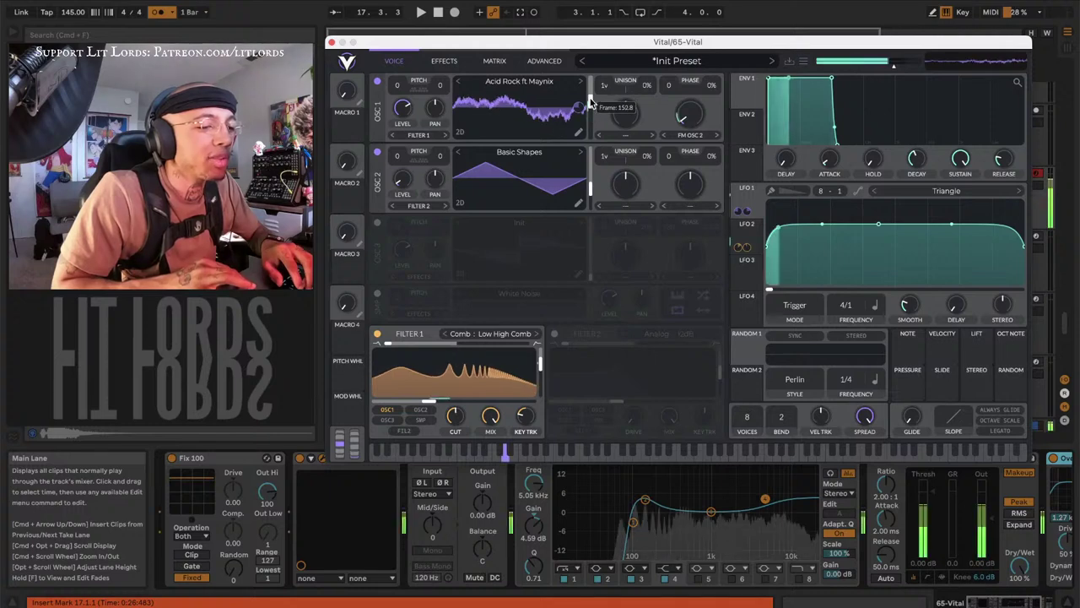
drag(588, 85, 595, 144)
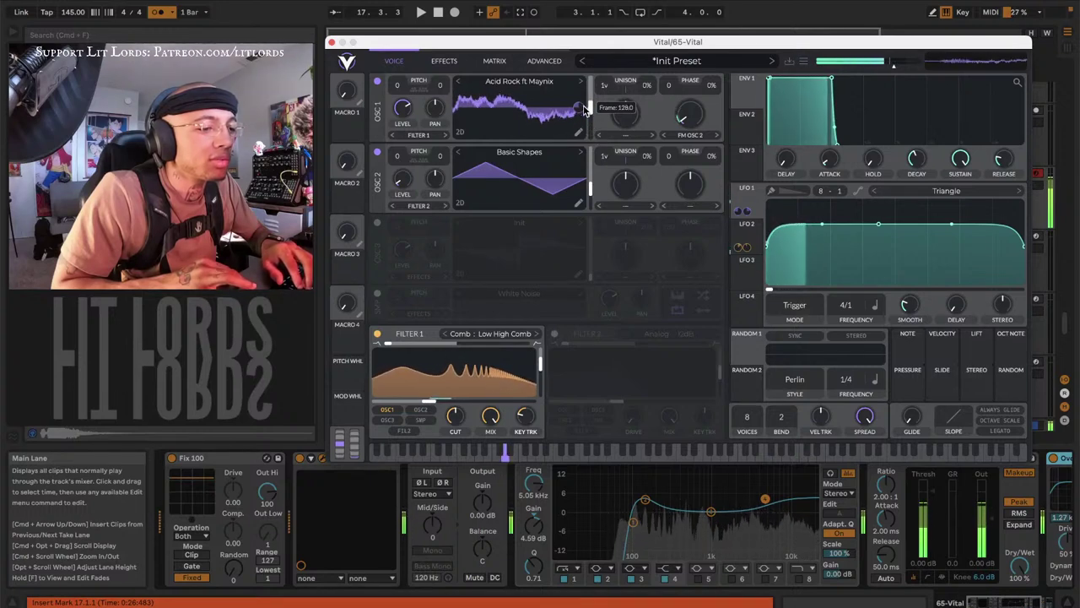
drag(583, 108, 587, 105)
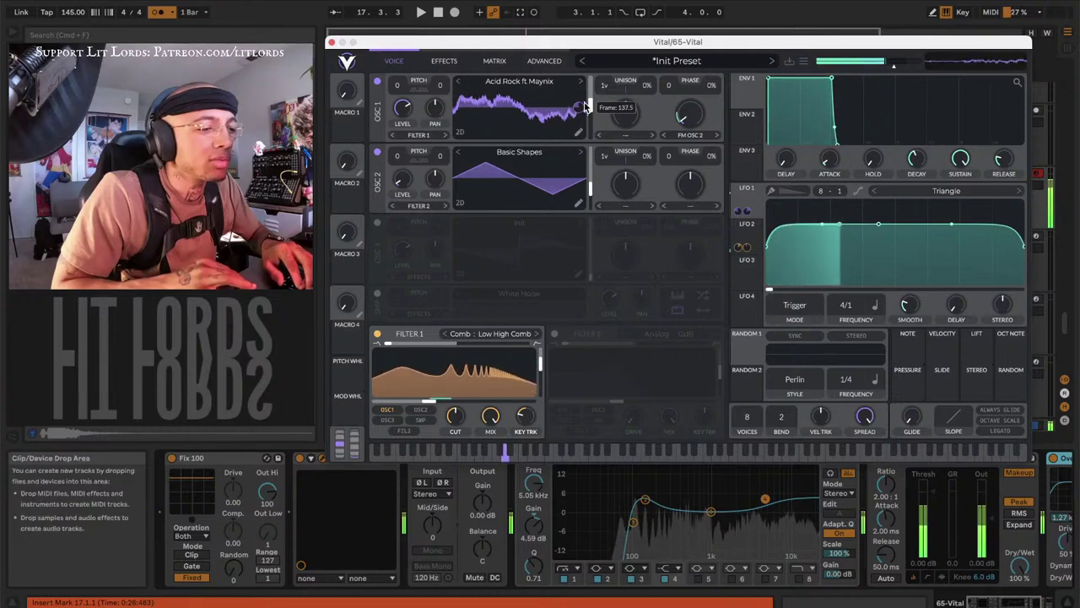
Enable the Distortion effect, raise its drive, and set its filter to Pre
click(440, 63)
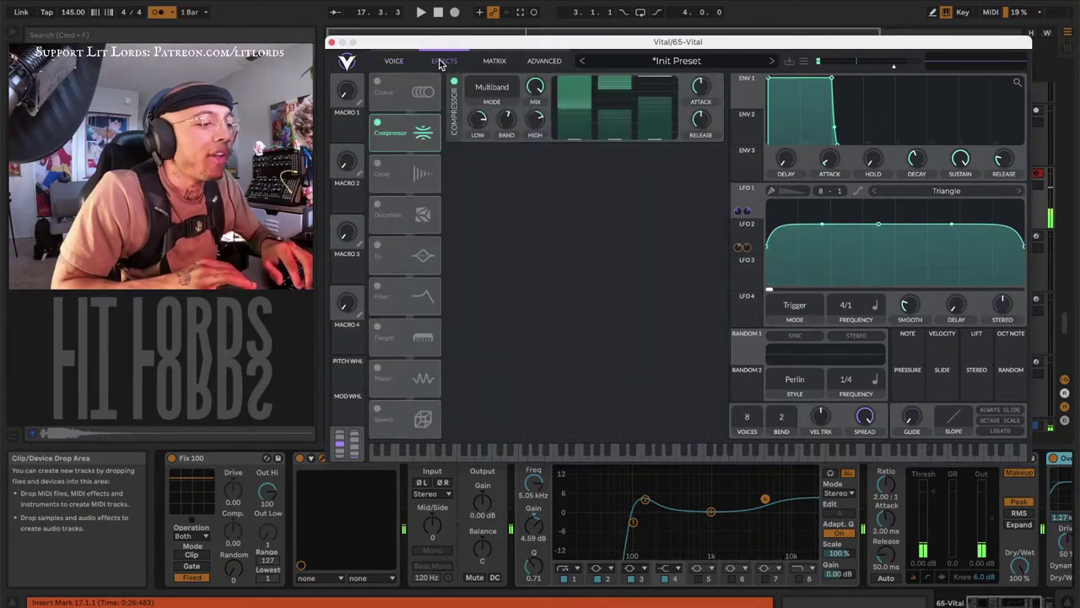
click(378, 208)
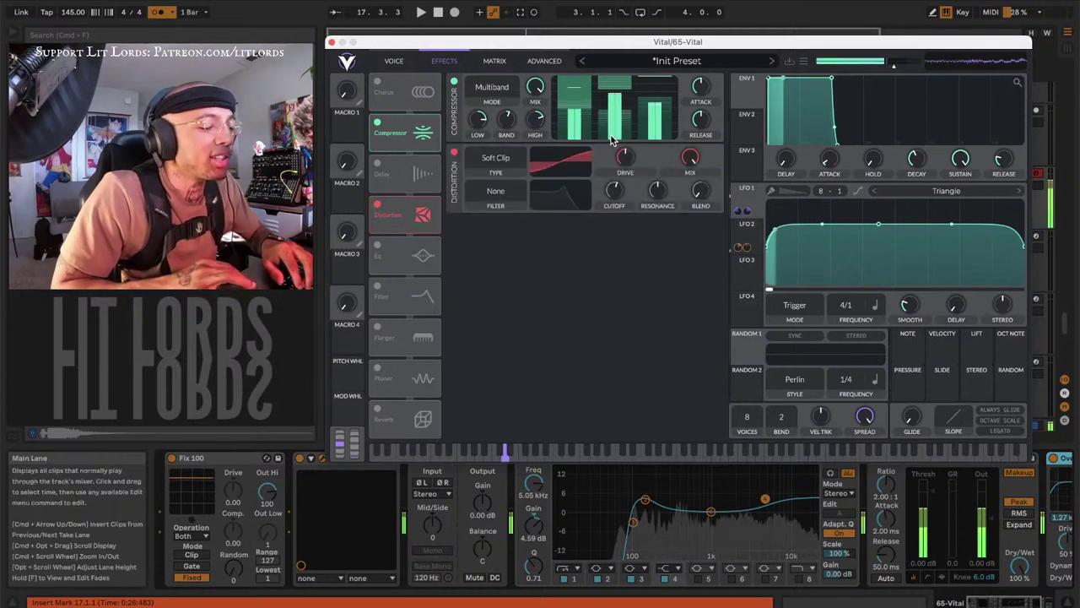
drag(623, 161, 614, 142)
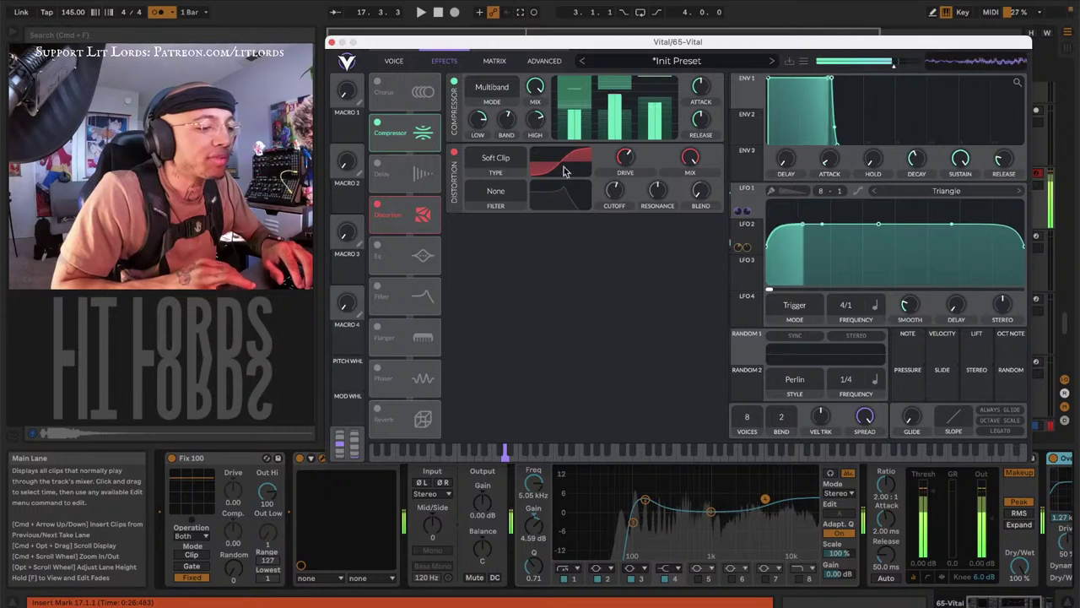
click(502, 206)
click(489, 229)
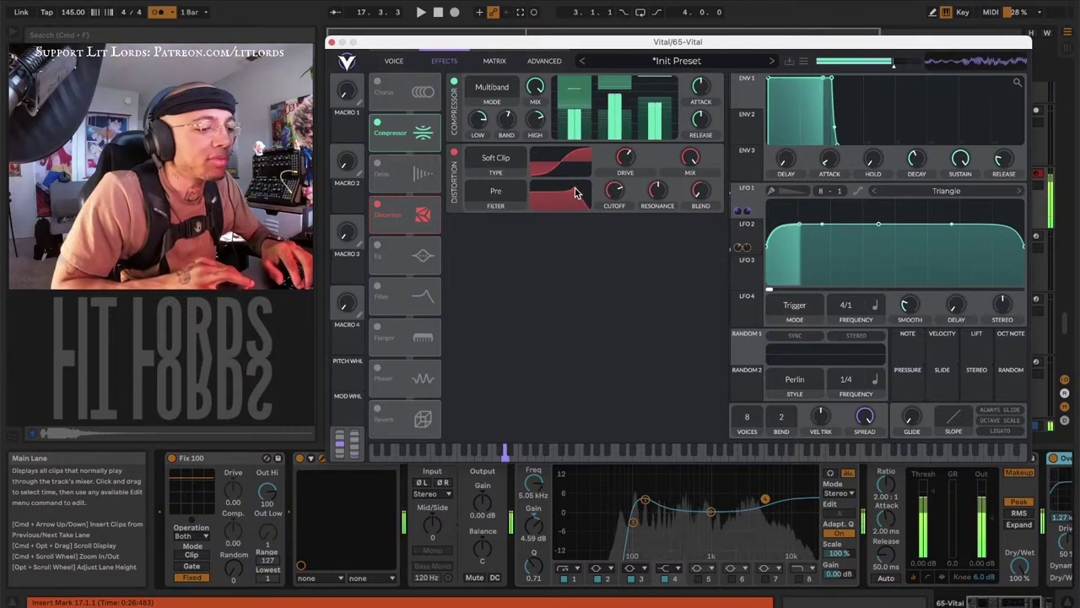
Raise the distortion filter's resonance and reduce the distortion mix, keeping the type on Soft Clip
click(495, 158)
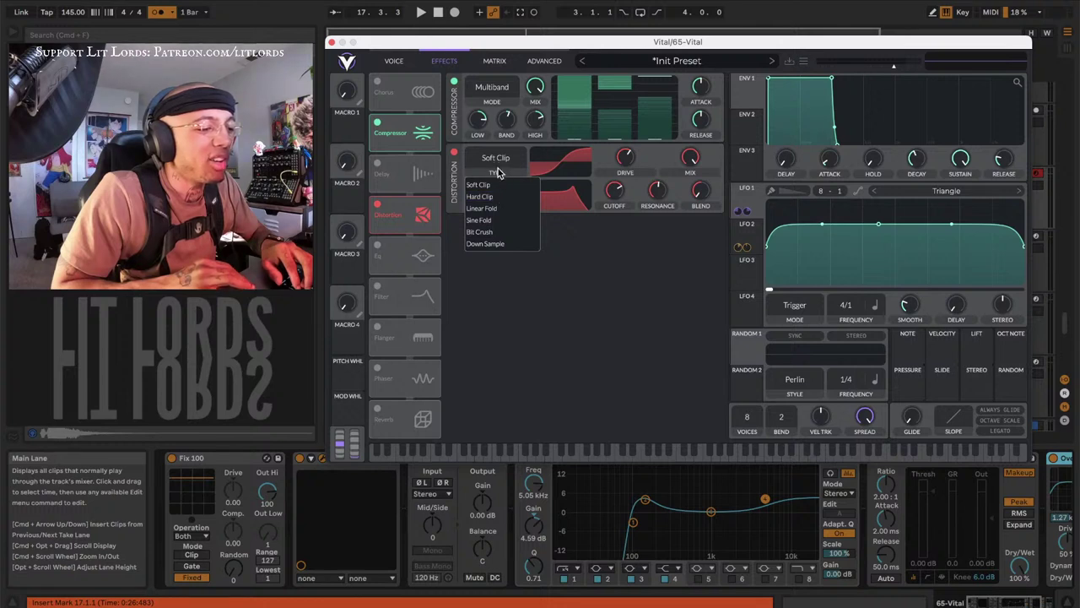
click(463, 165)
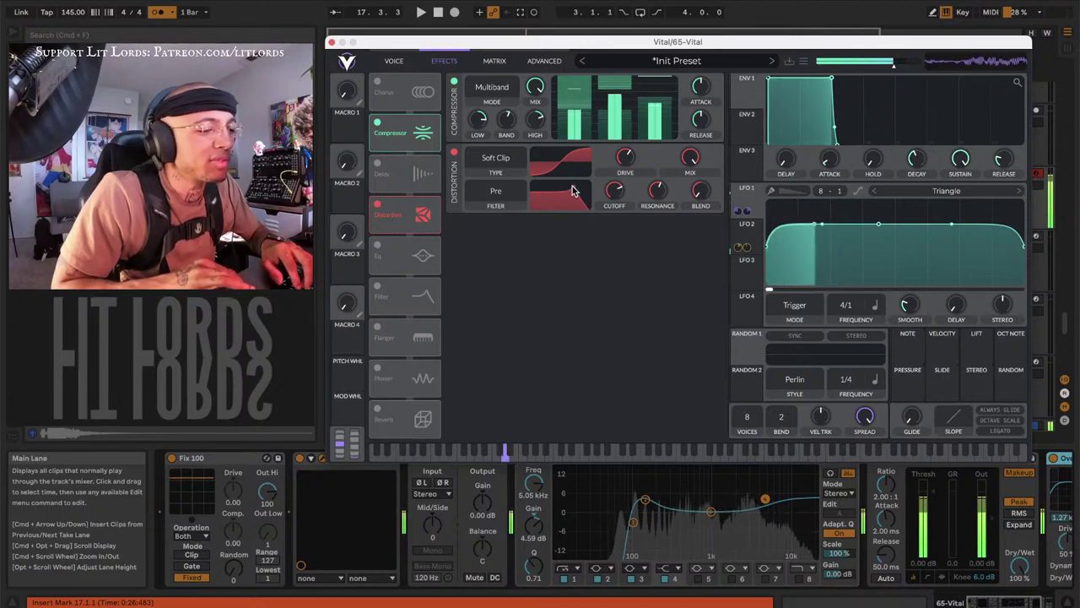
mouse_move(692, 185)
mouse_move(690, 167)
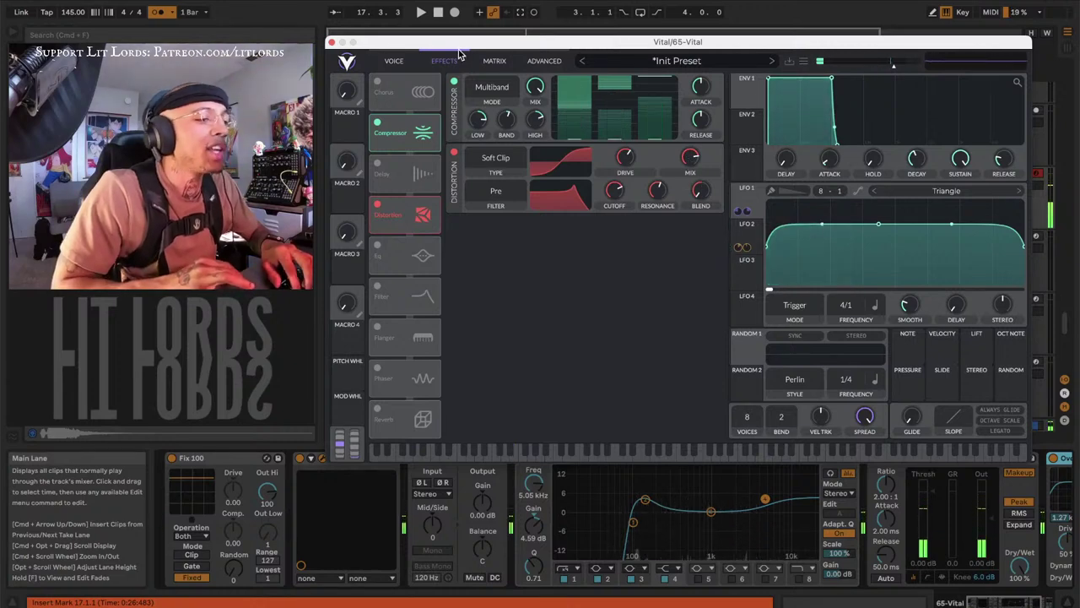
Close the synth window and create a two-bar MIDI clip at bar 1 on the 65 Vital track
click(330, 42)
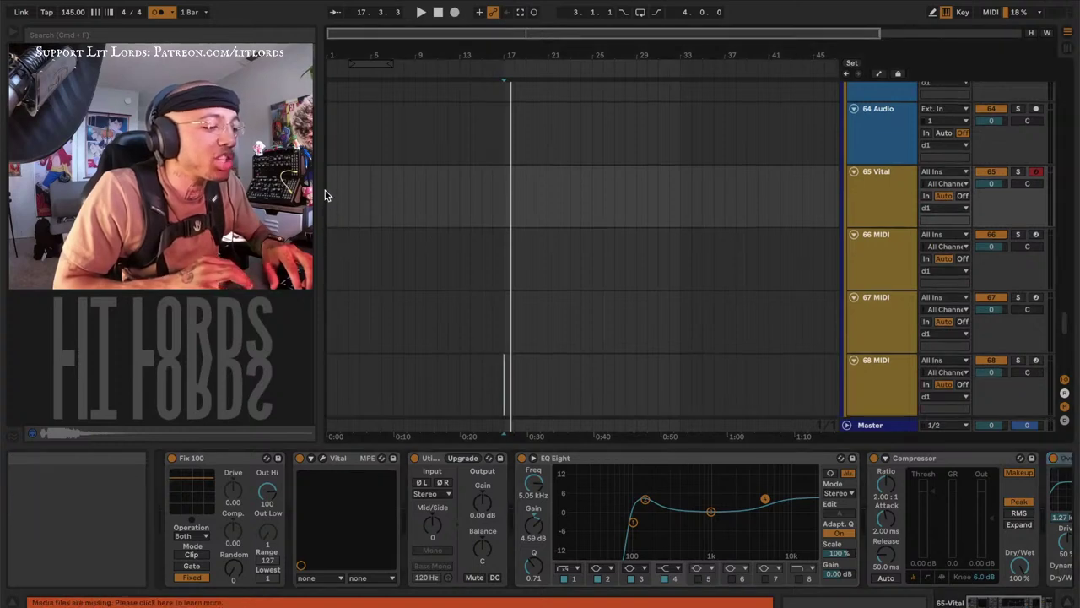
mouse_move(329, 175)
mouse_down()
mouse_move(367, 175)
mouse_move(348, 170)
mouse_up()
key(super+shift+m)
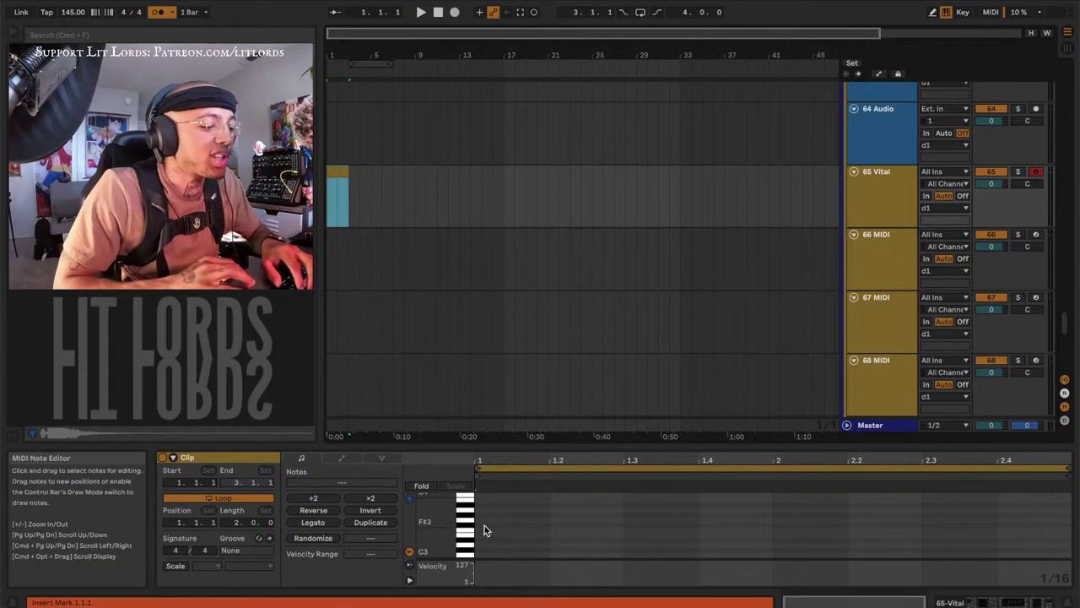
Add a D0 note at the start of the Vital clip and extend it to one bar long
click(484, 529)
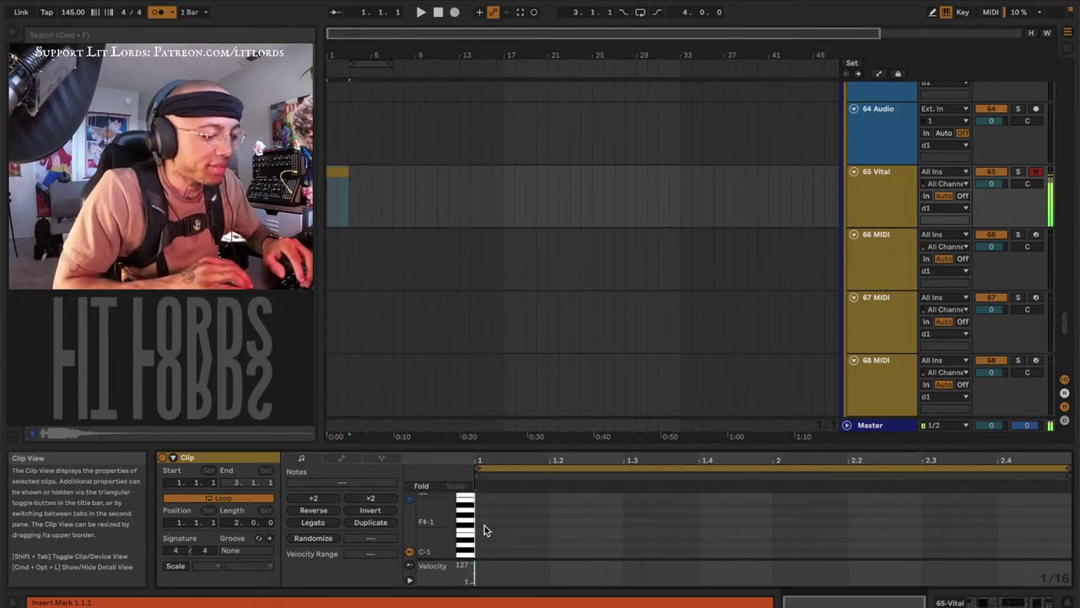
scroll(485, 525, up, 3)
double_click(485, 517)
mouse_move(495, 517)
mouse_down()
mouse_move(810, 516)
mouse_move(772, 516)
mouse_up()
click(782, 516)
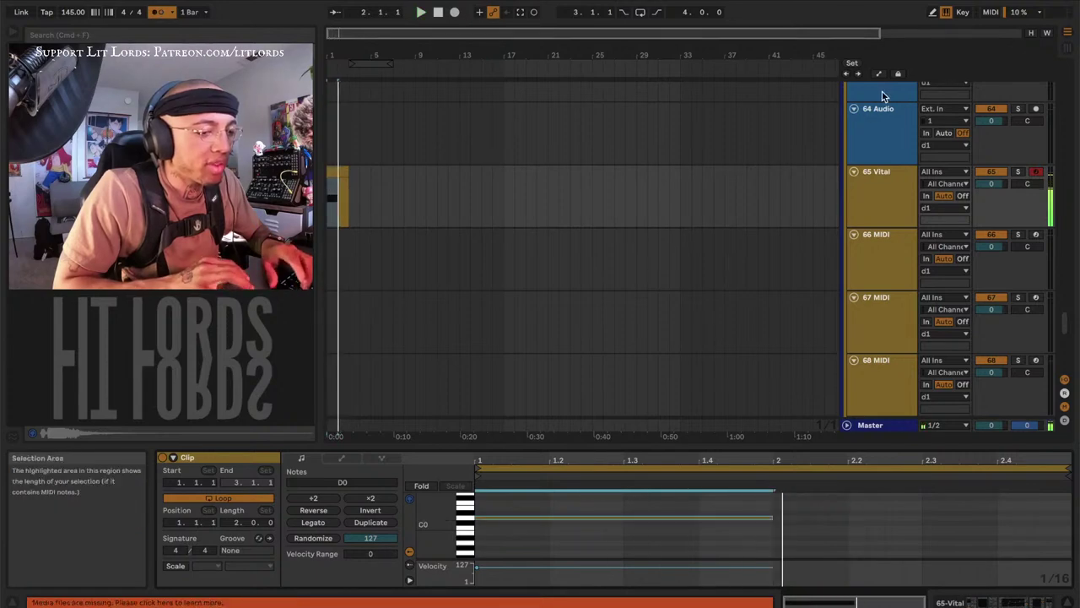
In the LL Persia Kit clip, place an Elaine Kick on beat 1 and a Dassa Snare on beat 3 of bar 1
scroll(354, 202, up, 20)
click(335, 202)
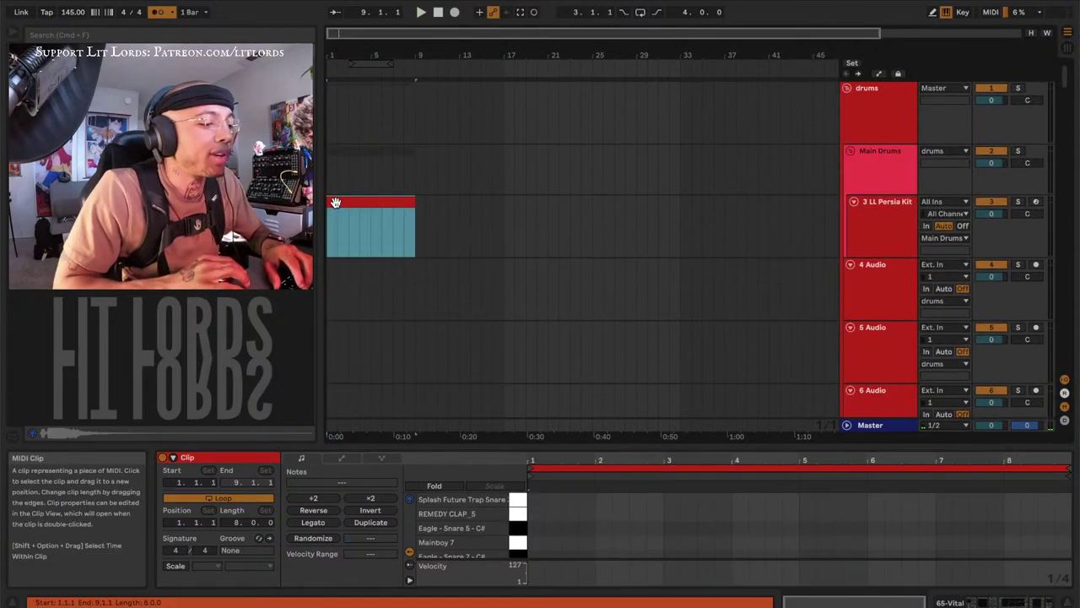
scroll(548, 523, down, 3)
double_click(548, 550)
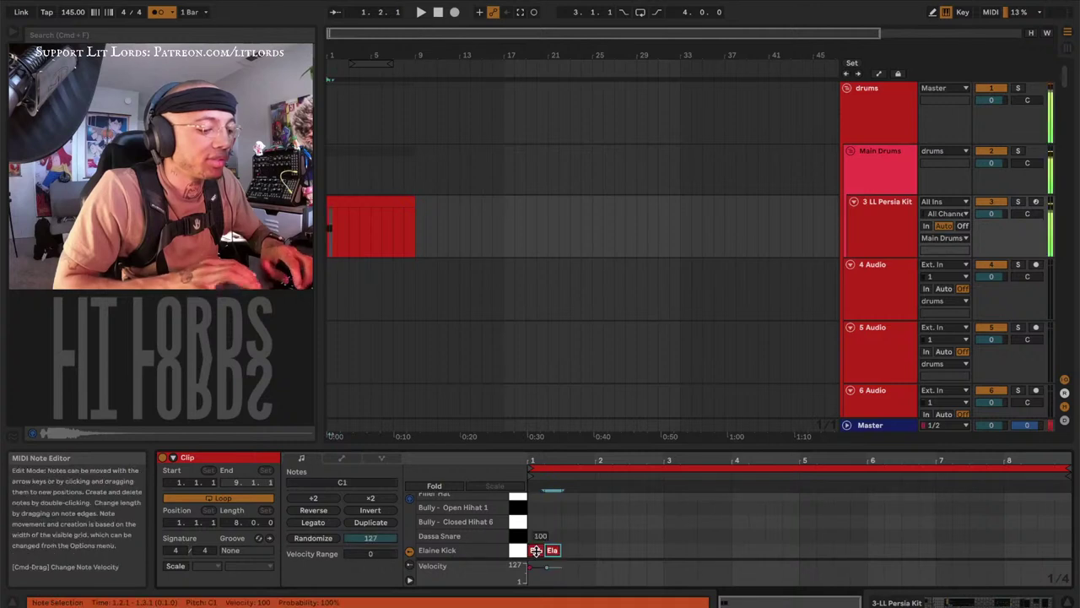
key(Right)
shift+click(570, 535)
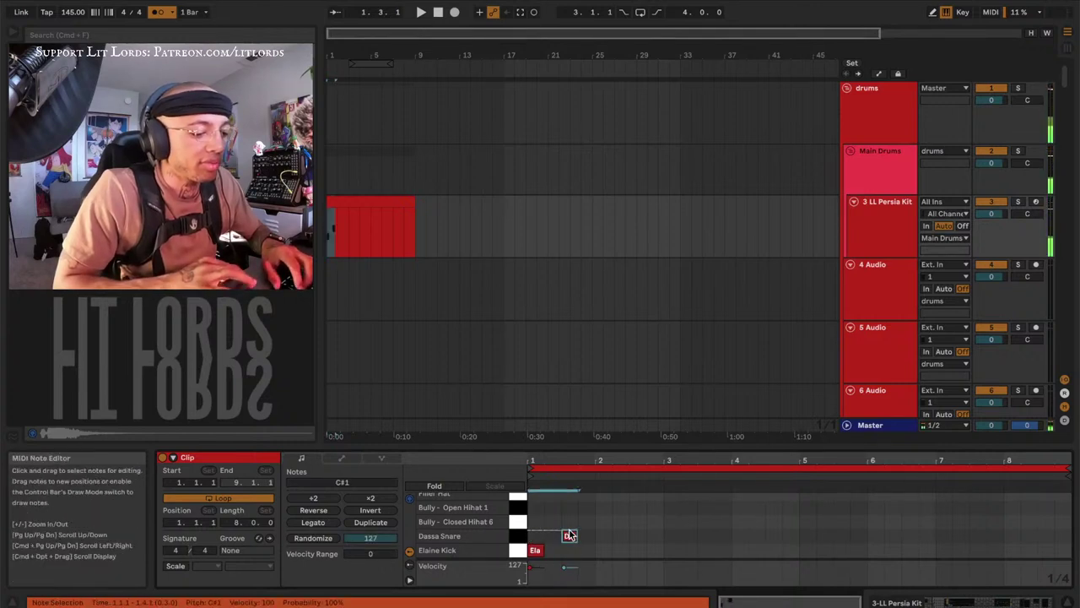
Duplicate the snare into bars 2 to 4 and add an Elaine Kick on beat 2 of bar 2 during playback
key(super+d)
key(super+d)
key(super+d)
key(space)
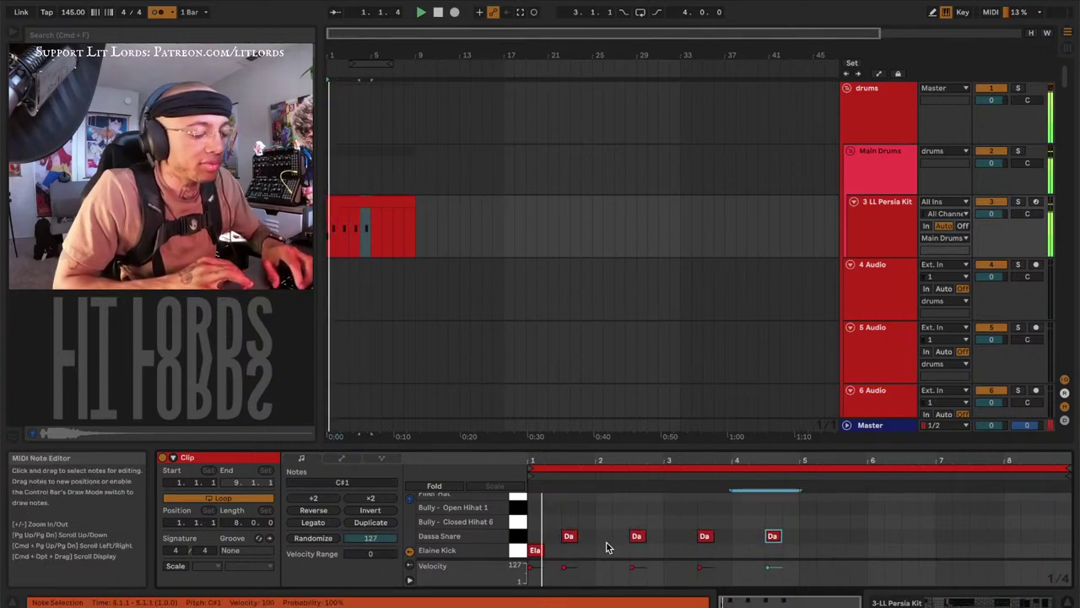
double_click(617, 552)
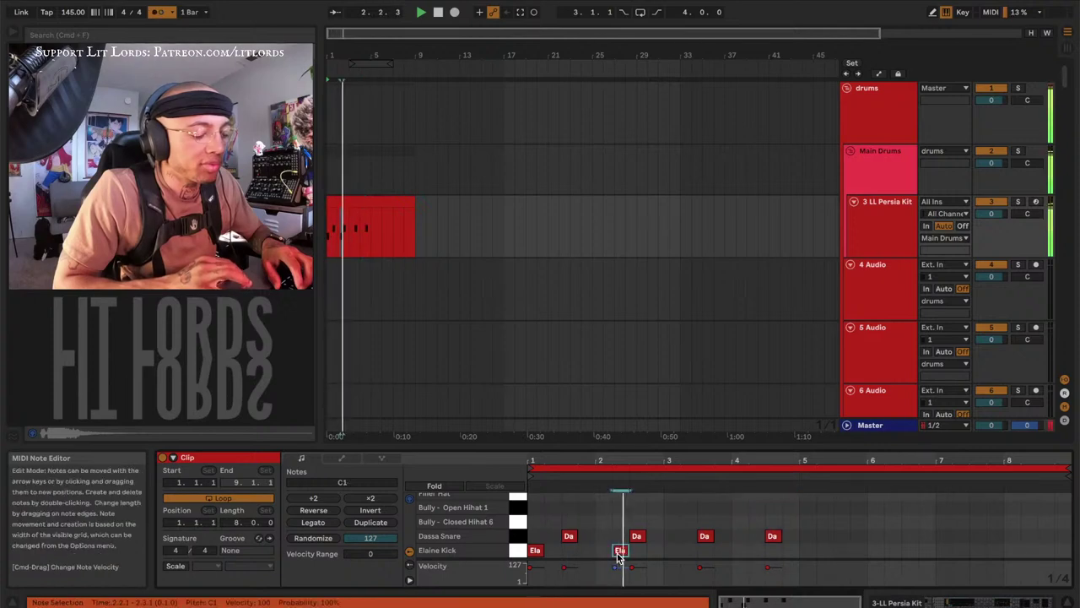
key(space)
Trim the drum clip to its first two bars, and open the Vital clip's notes
drag(350, 226, 426, 226)
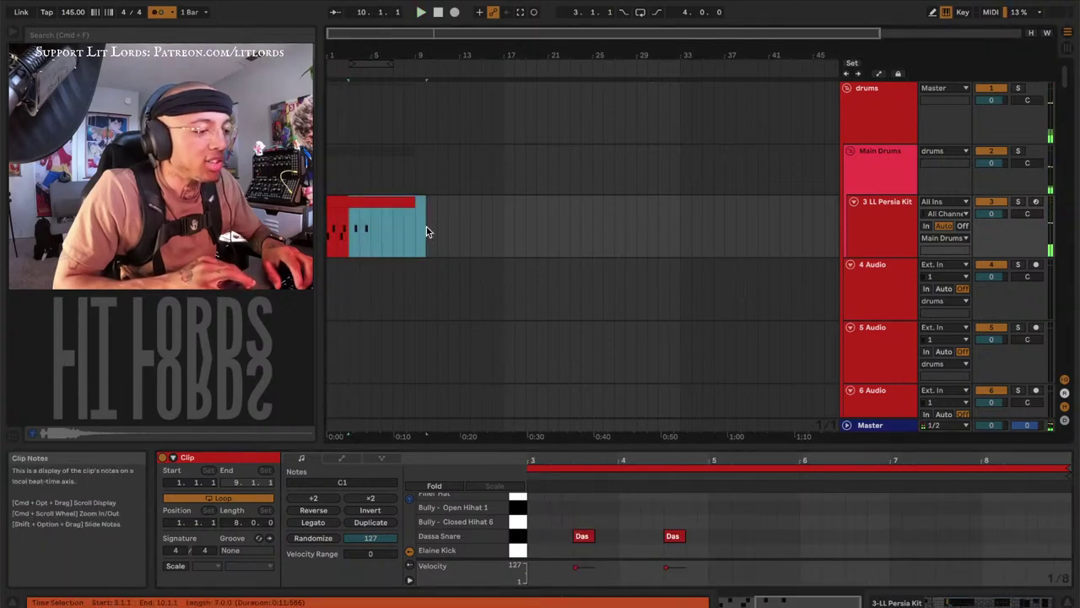
click(344, 238)
scroll(348, 240, down, 20)
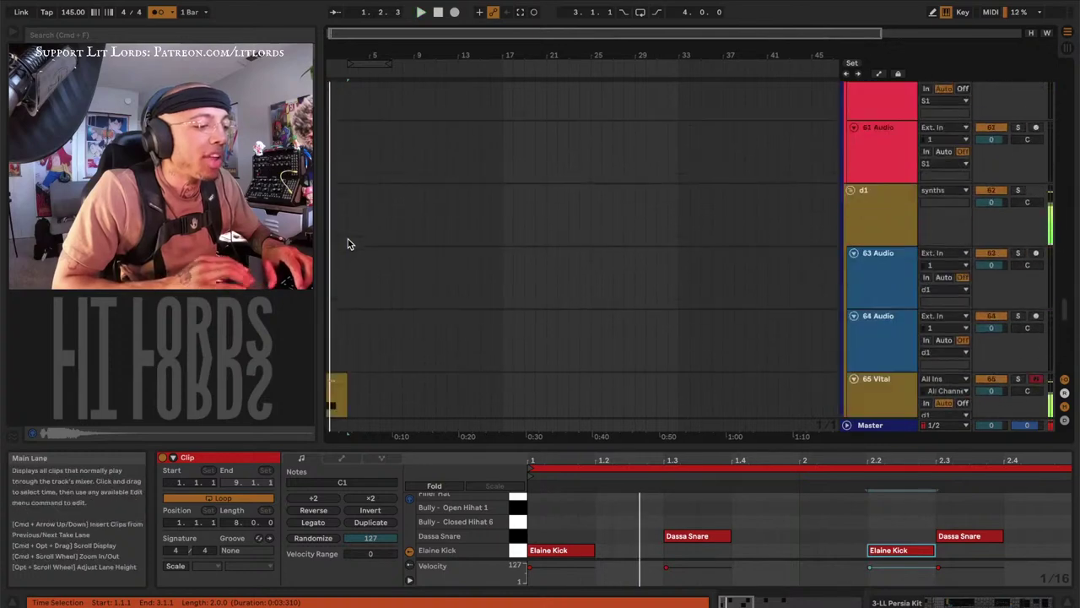
scroll(349, 242, up, 10)
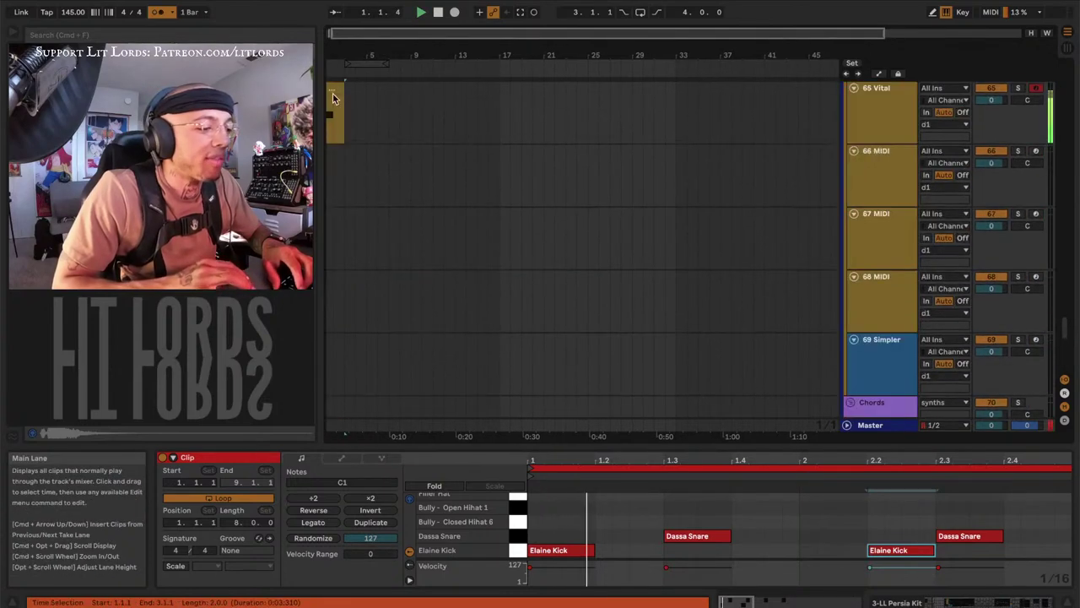
click(334, 98)
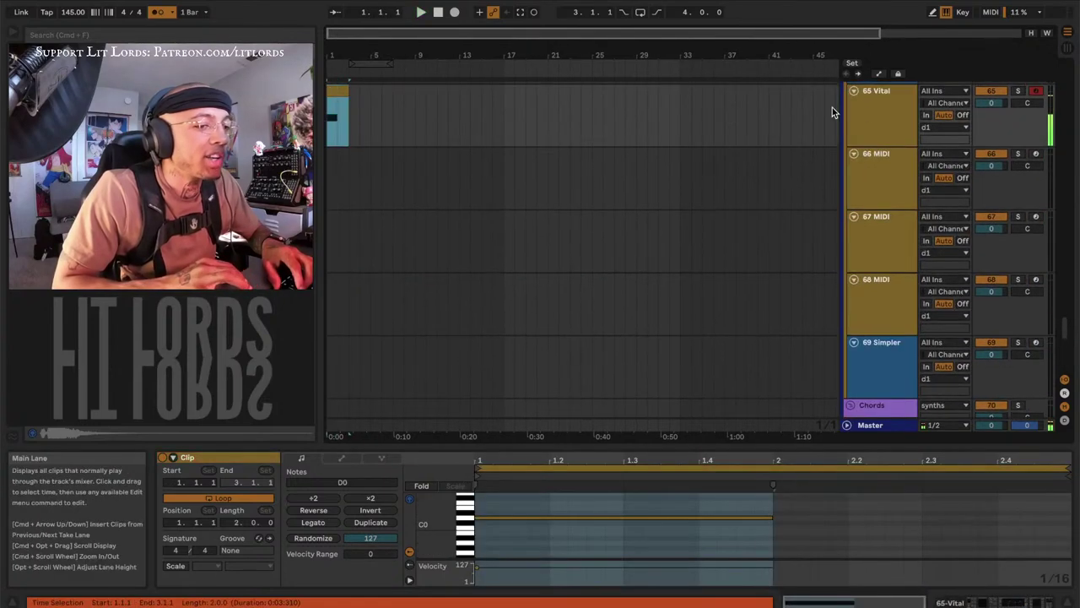
Reopen the Vital synth on track 65 during playback and reshape the peak of LFO 2's triangle curve
click(871, 110)
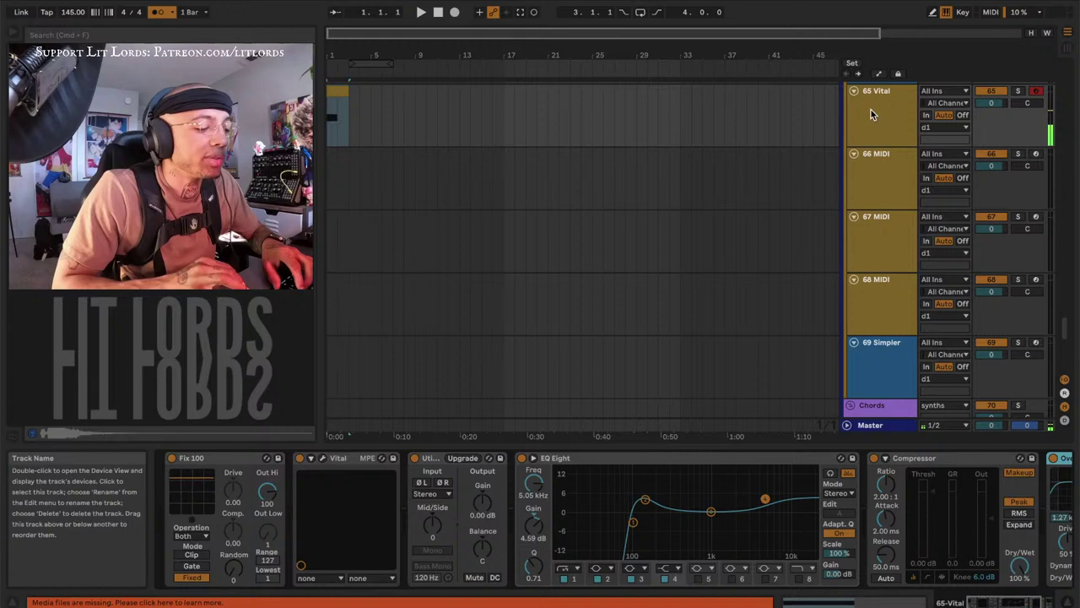
click(319, 458)
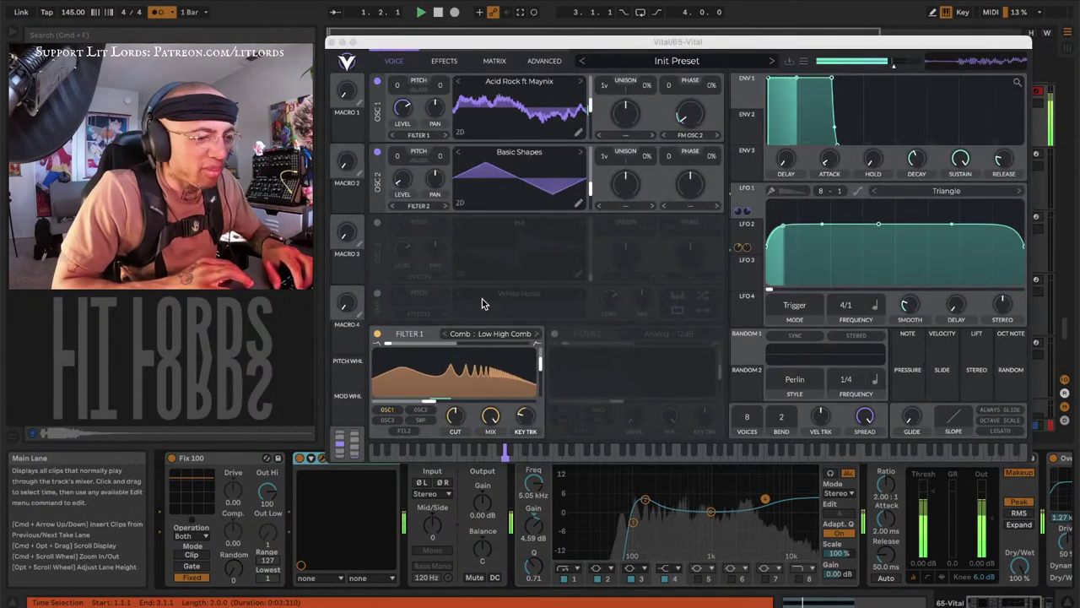
click(747, 228)
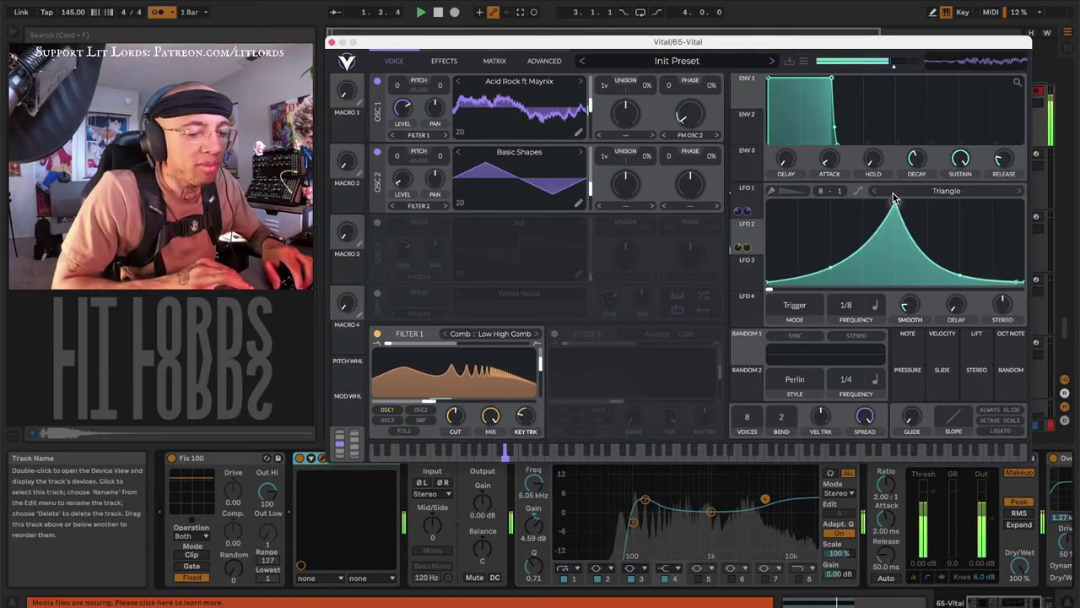
drag(862, 204, 793, 177)
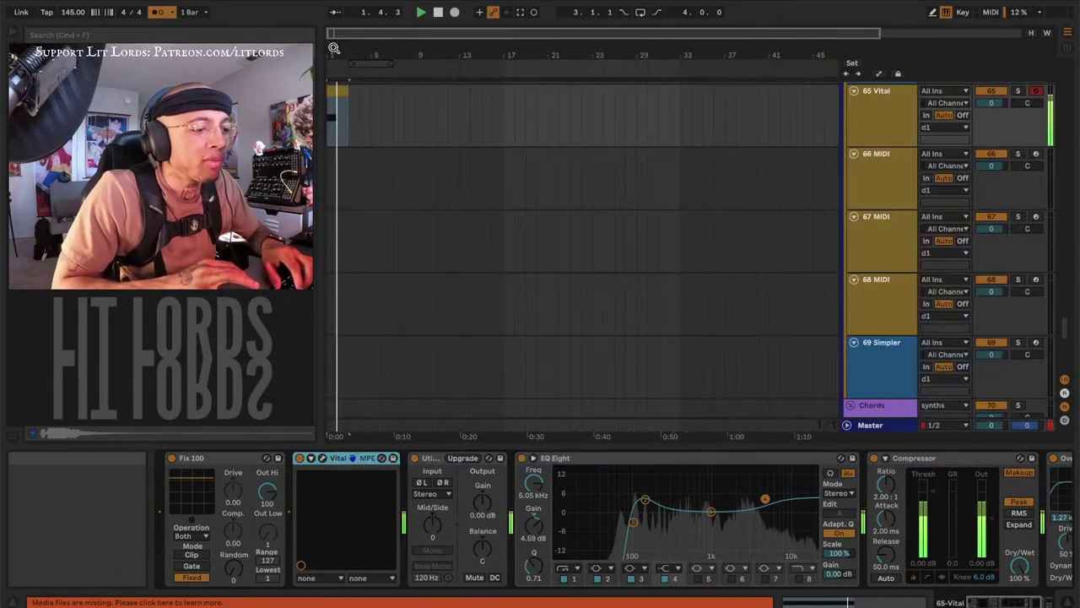
Extend the D0 note to fill the whole two-bar Vital clip
click(331, 42)
double_click(342, 115)
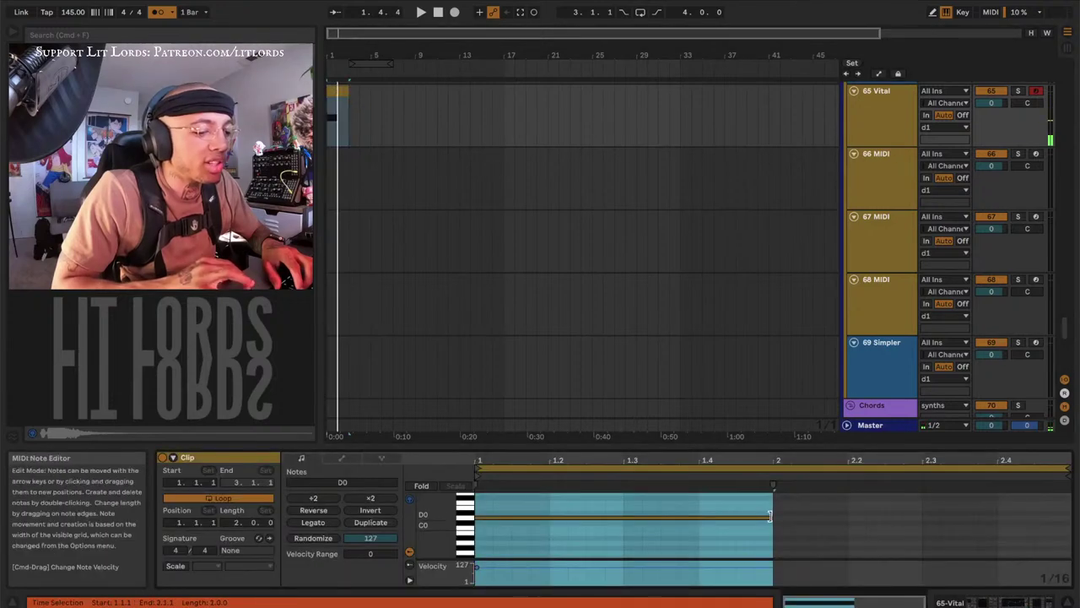
In Vital, compare the sound with Filter 1 off and on, and lower the comb filter's cutoff
click(871, 135)
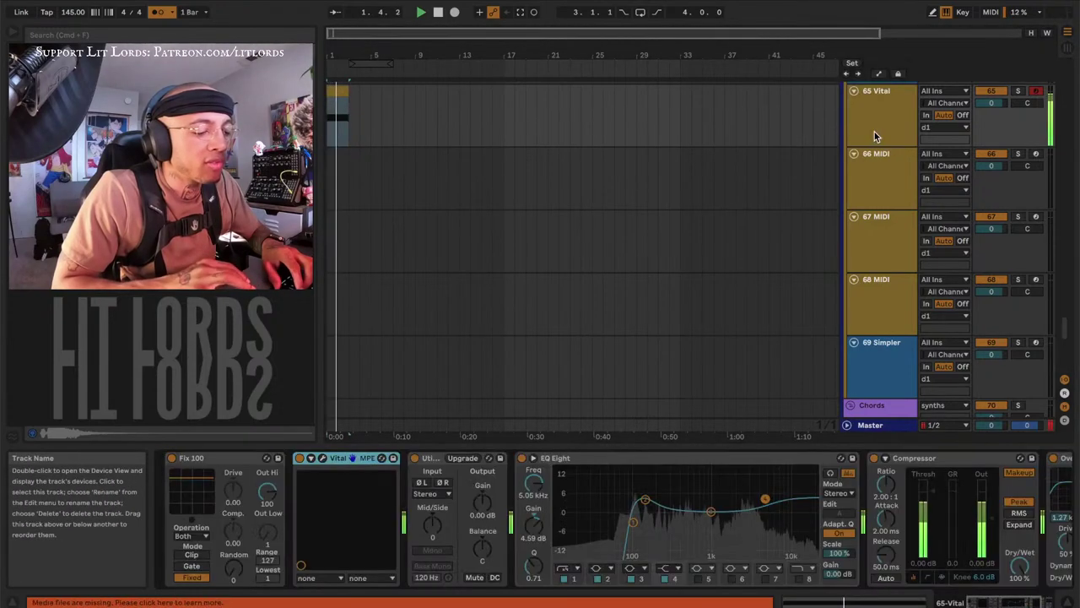
click(321, 458)
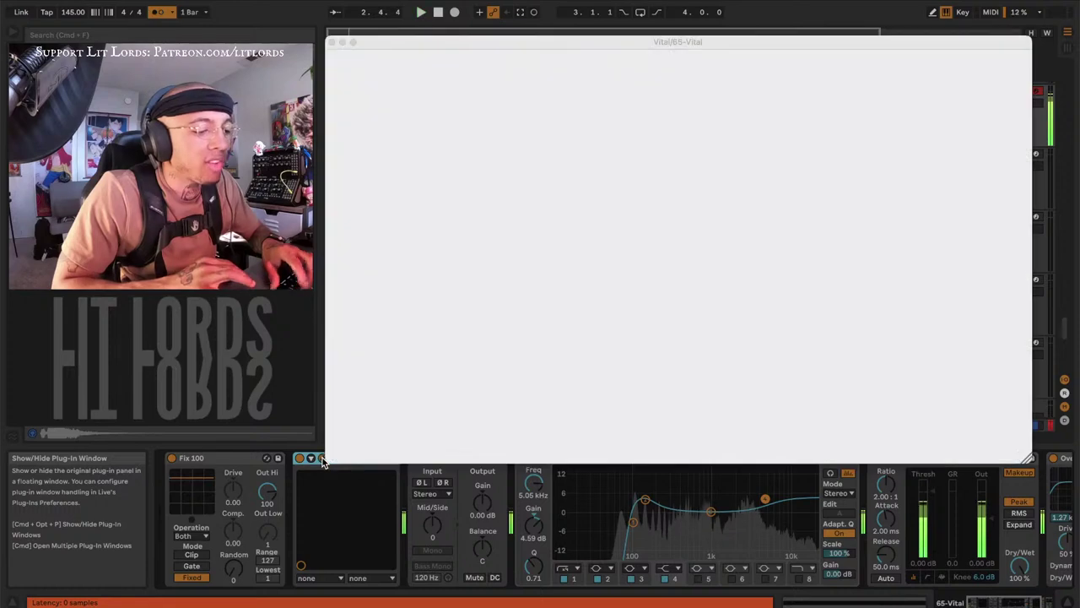
click(377, 334)
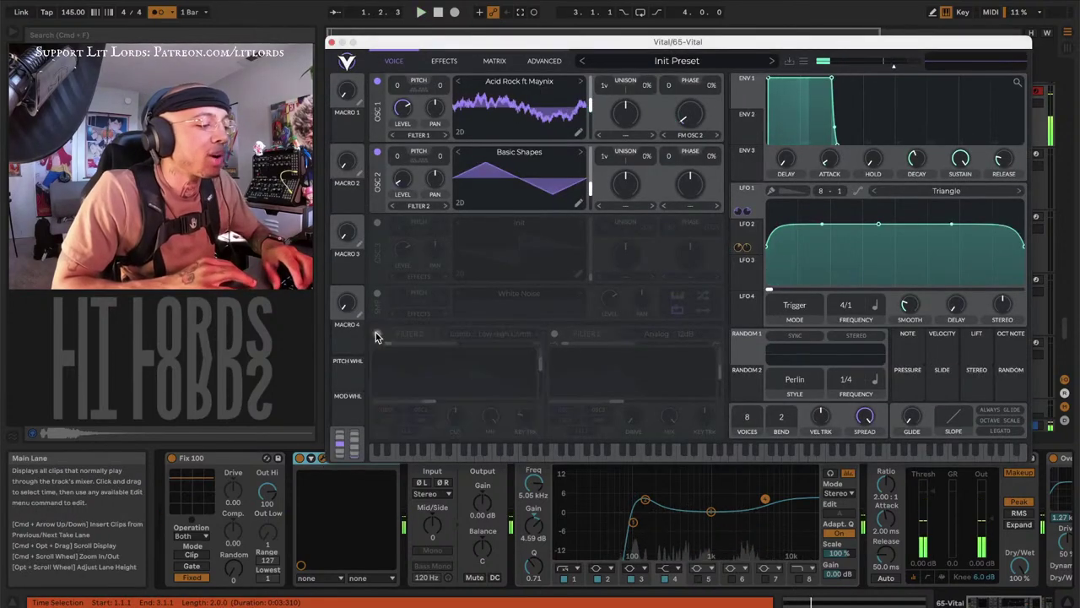
click(377, 335)
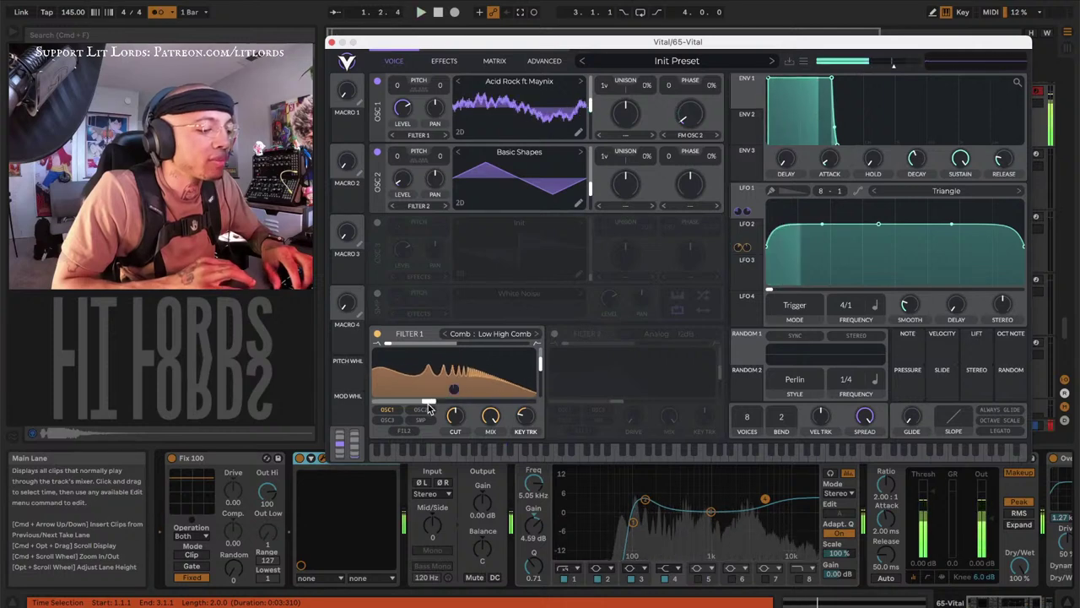
drag(428, 406, 541, 365)
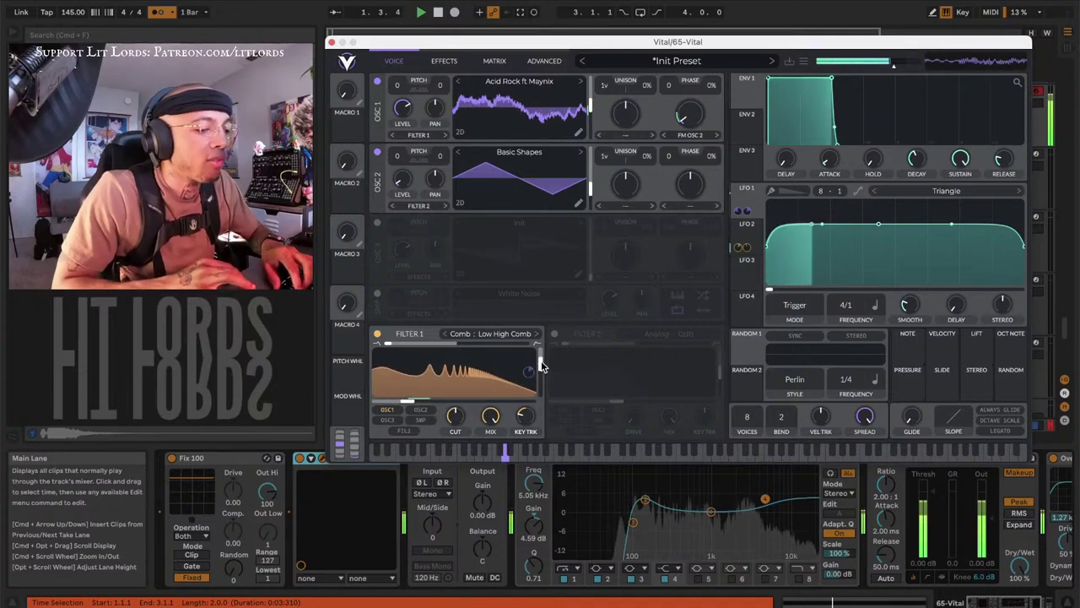
Raise the filter cutoff of Vital's Soft Clip distortion slightly
click(443, 61)
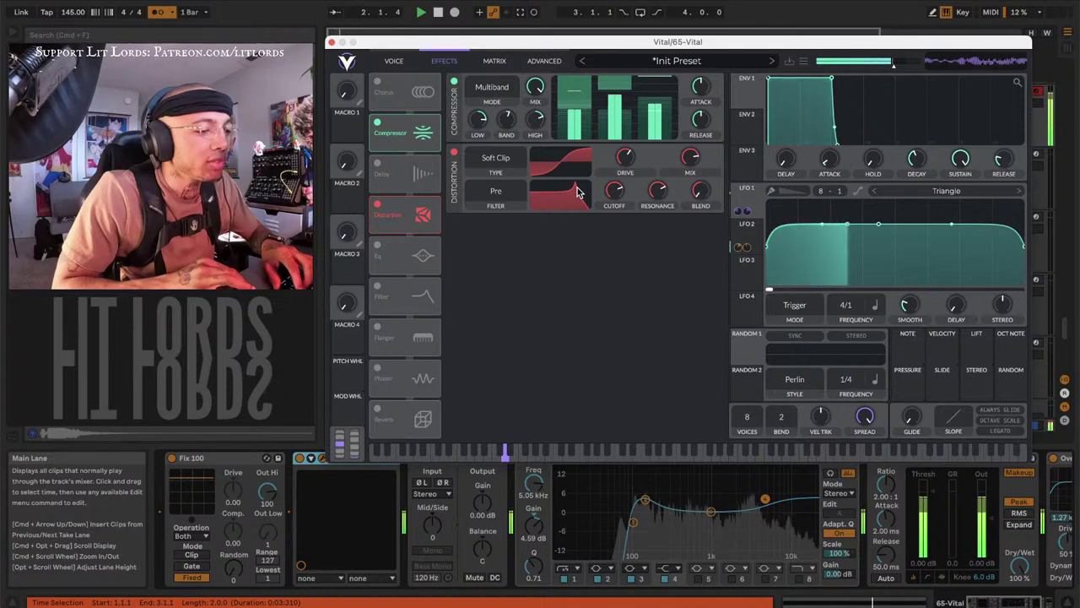
drag(577, 191, 583, 190)
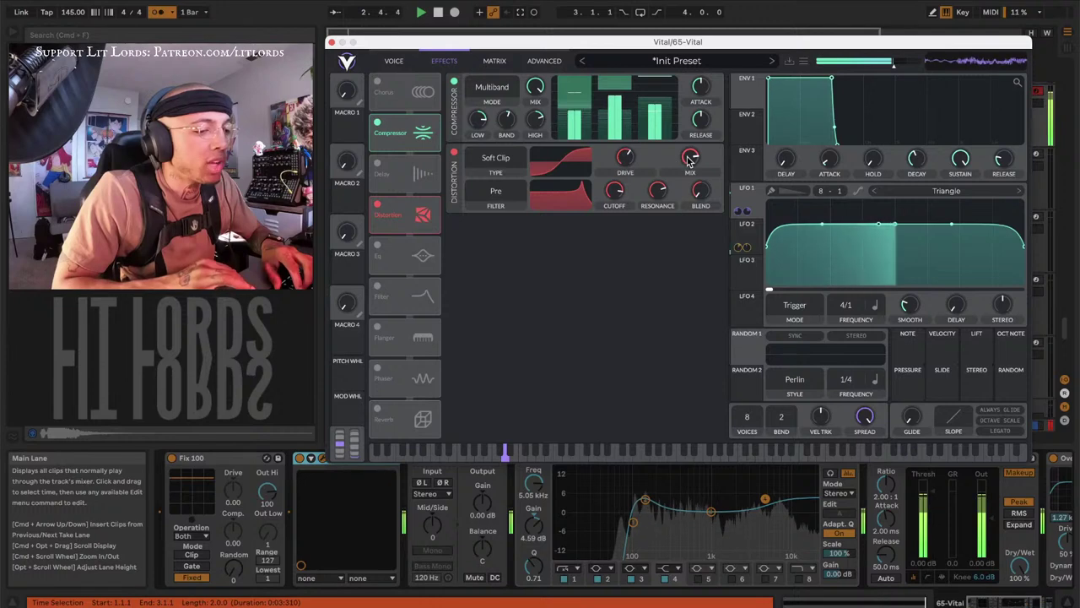
mouse_move(689, 160)
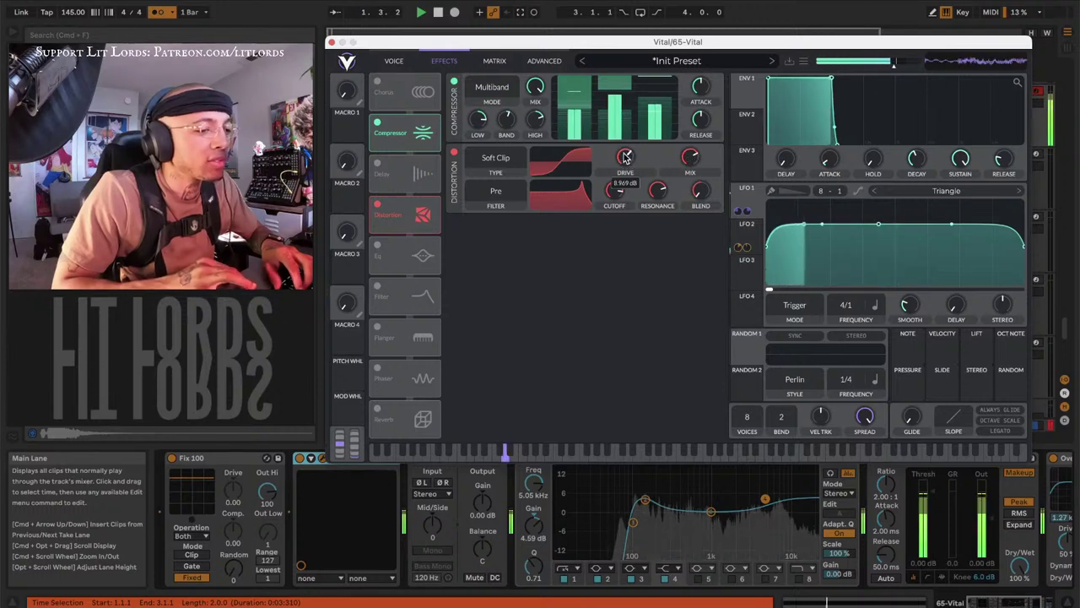
In the Vital track's EQ Eight, set the low-cut frequency to 144 Hz and the high-shelf gain to 5.33 dB, auditioning with playback
click(331, 42)
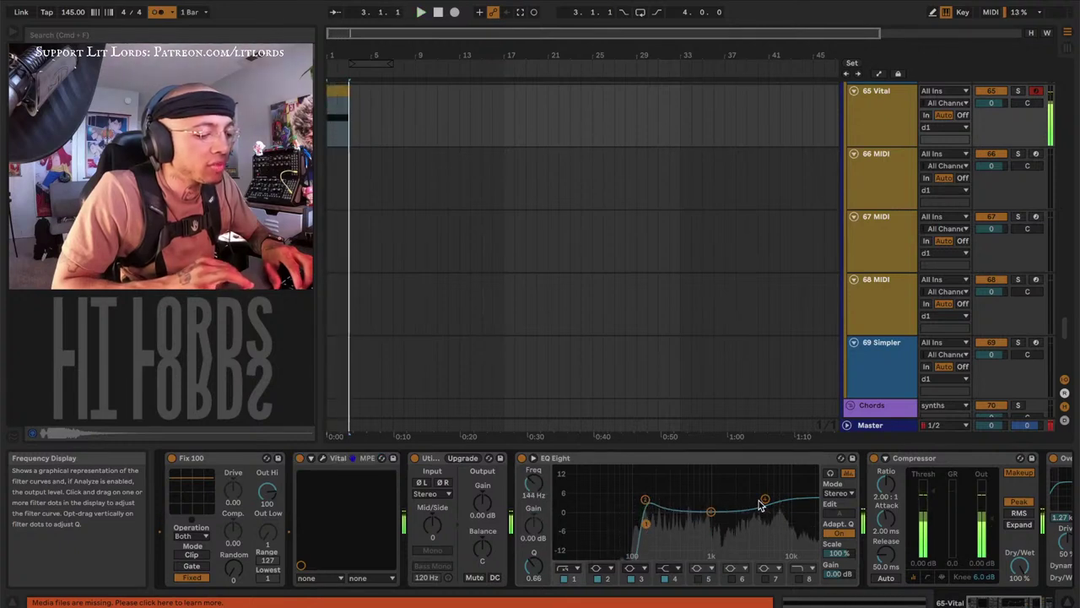
key(space)
key(space)
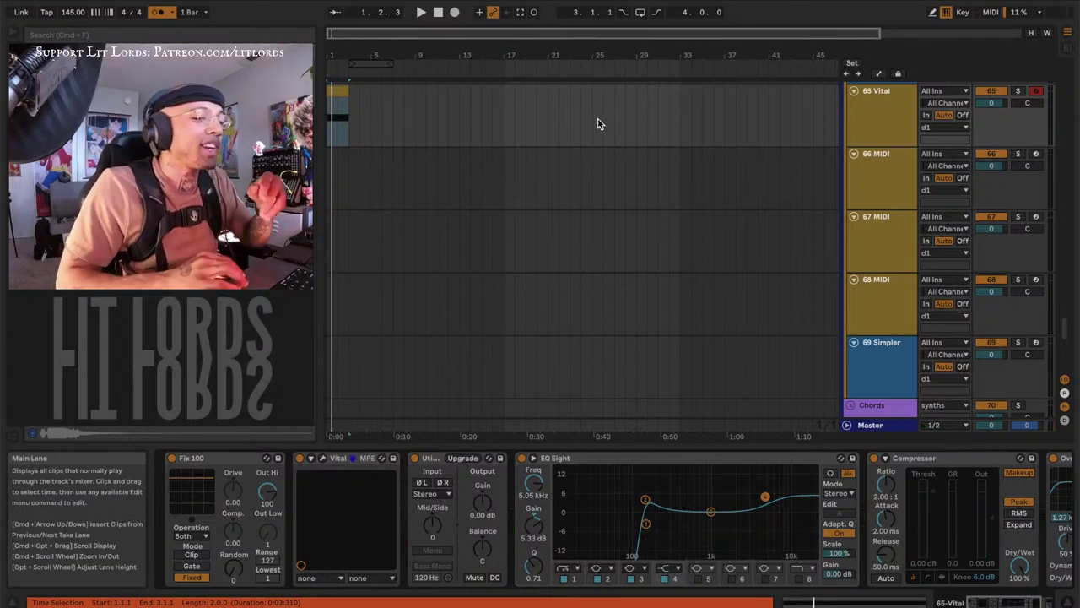
Load Serum on track 66 and solo that track, ending with playback stopped
click(861, 179)
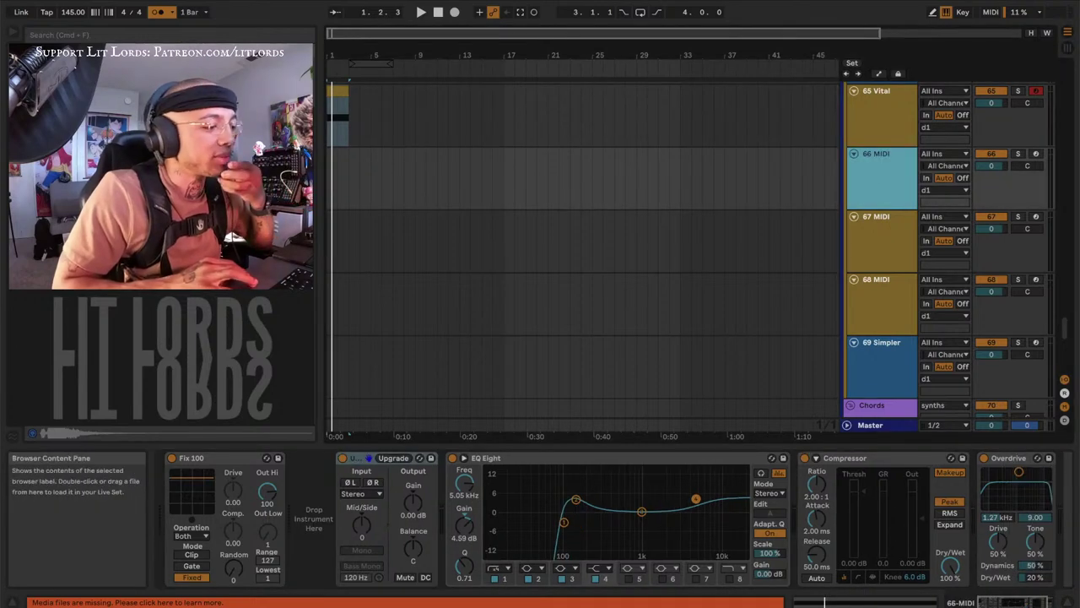
click(351, 167)
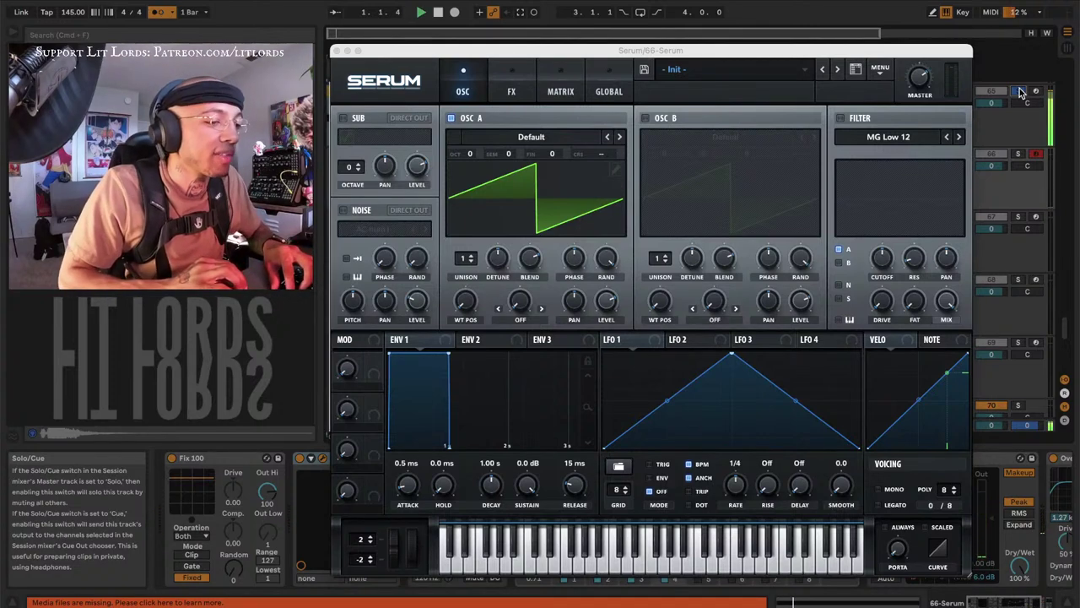
key(space)
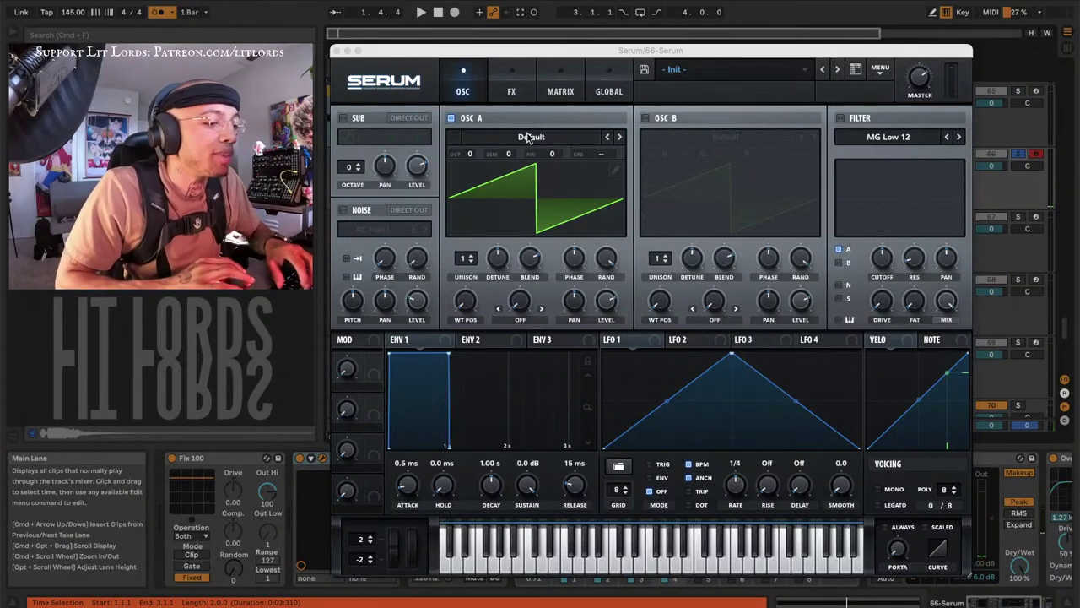
Audition the Abrasive wavetable from Dead Man Tables in Serum's oscillator A, and switch to Animal Morph with an adjusted wavetable position
click(529, 137)
mouse_move(513, 171)
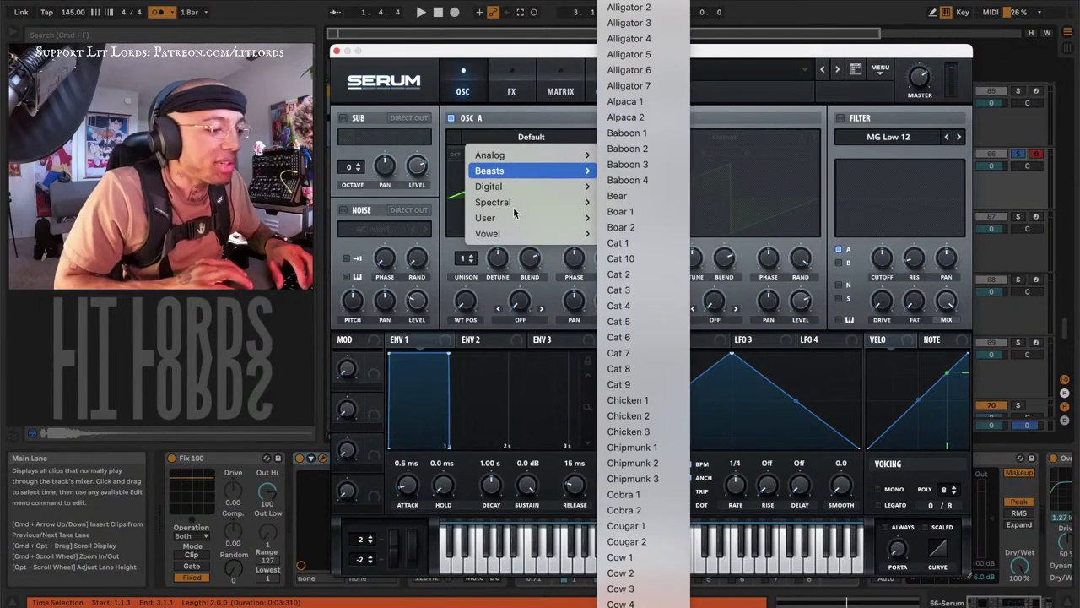
mouse_move(512, 217)
mouse_move(656, 295)
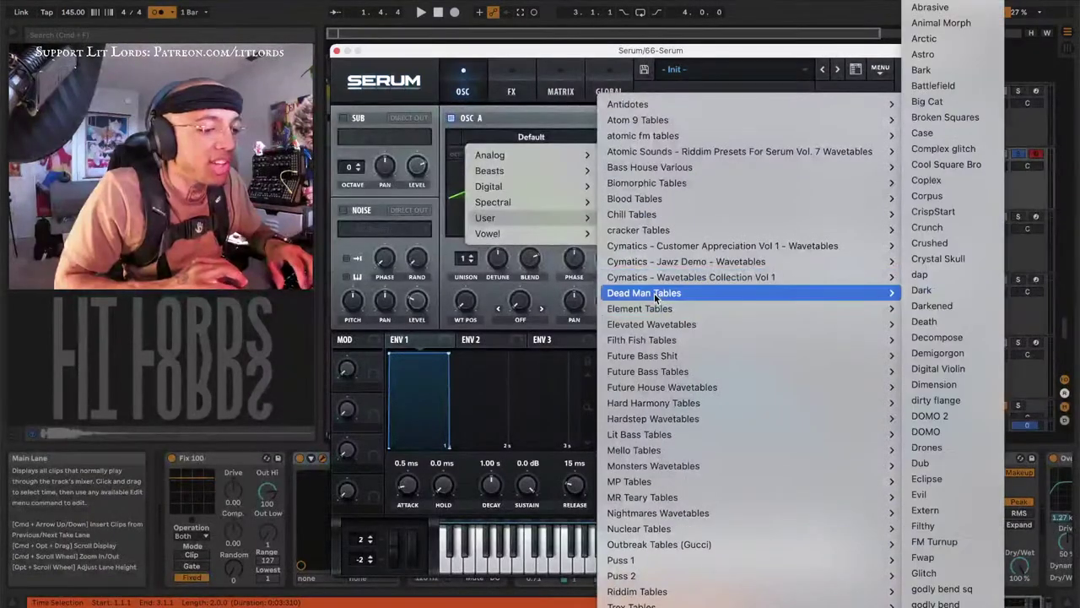
click(943, 7)
key(z)
key(a)
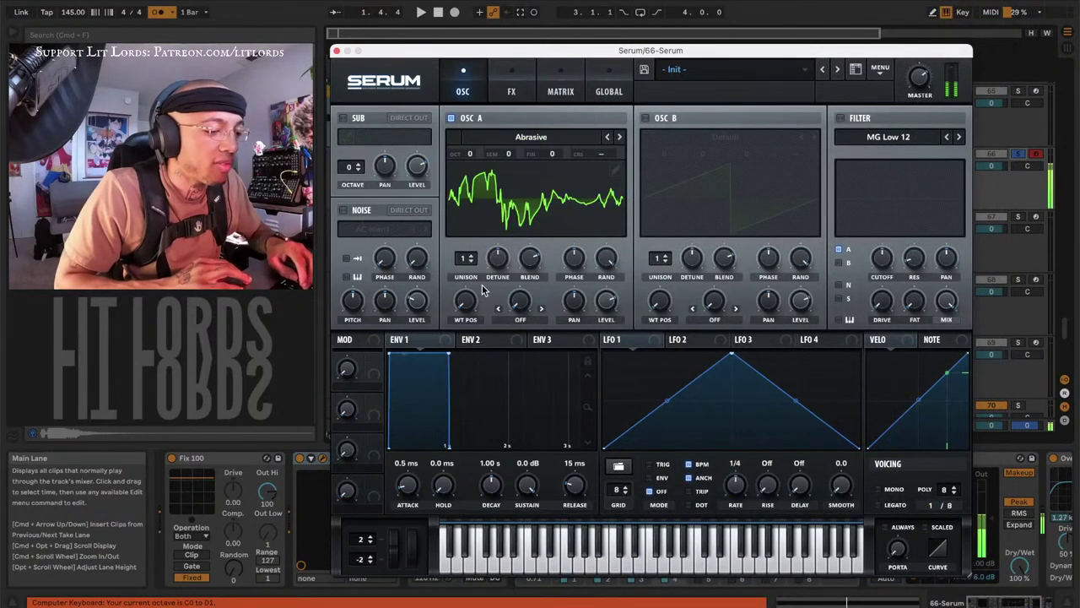
drag(466, 300, 451, 226)
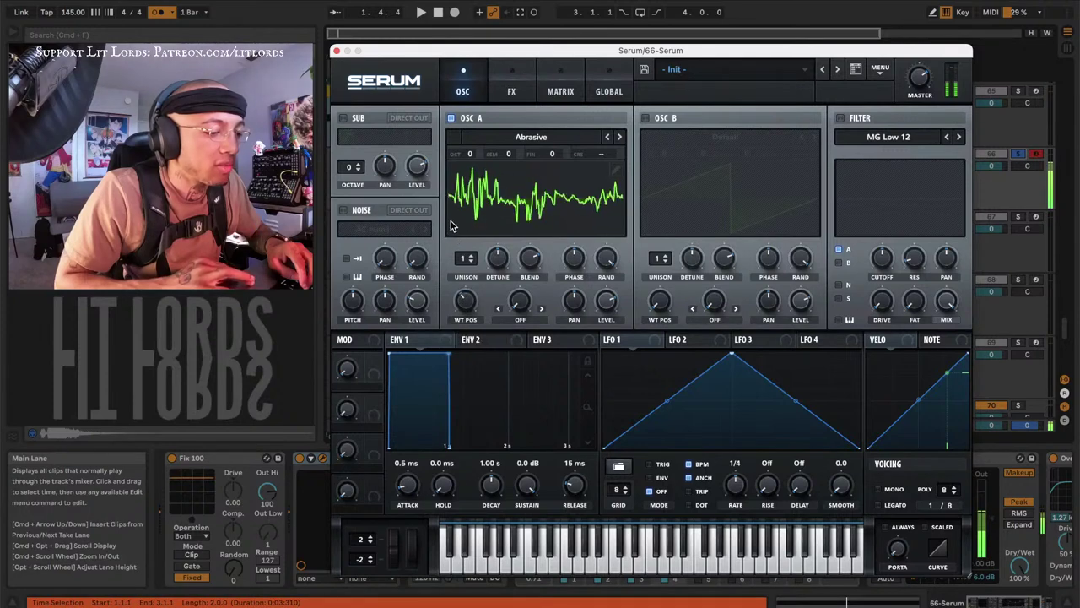
click(619, 137)
drag(467, 306, 458, 294)
Enable oscillator B with the analog Basic Shapes wavetable and move its wavetable position to the falling saw
click(646, 118)
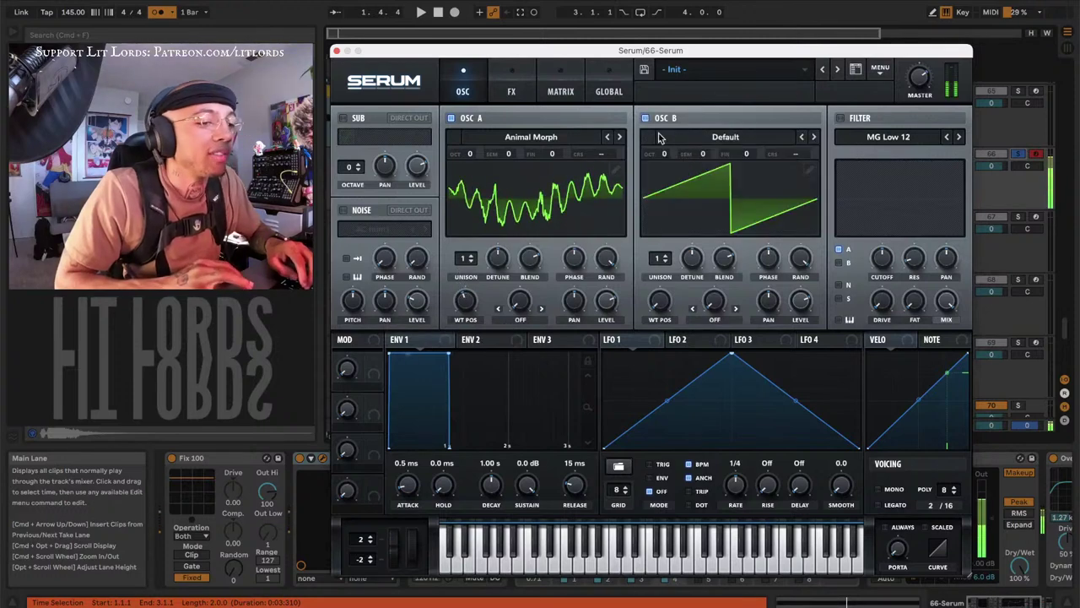
click(661, 138)
mouse_move(700, 154)
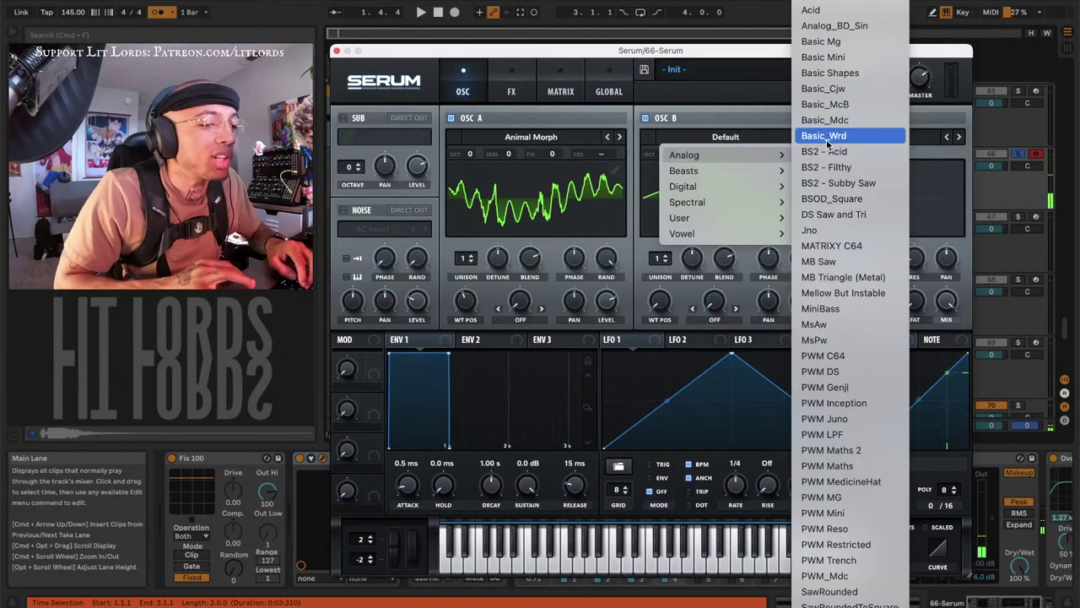
click(833, 74)
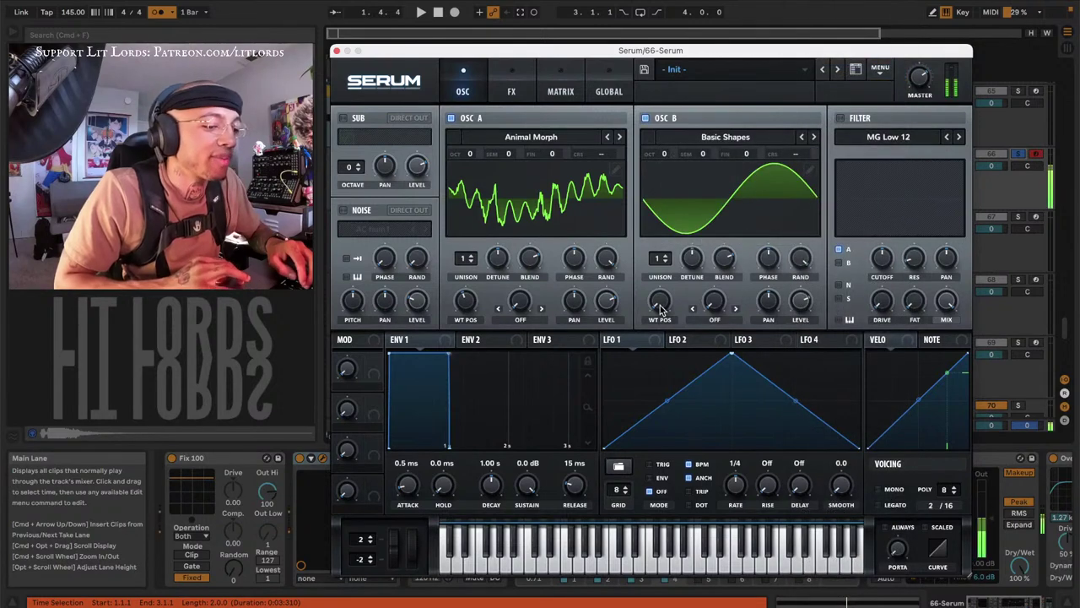
drag(659, 304, 660, 287)
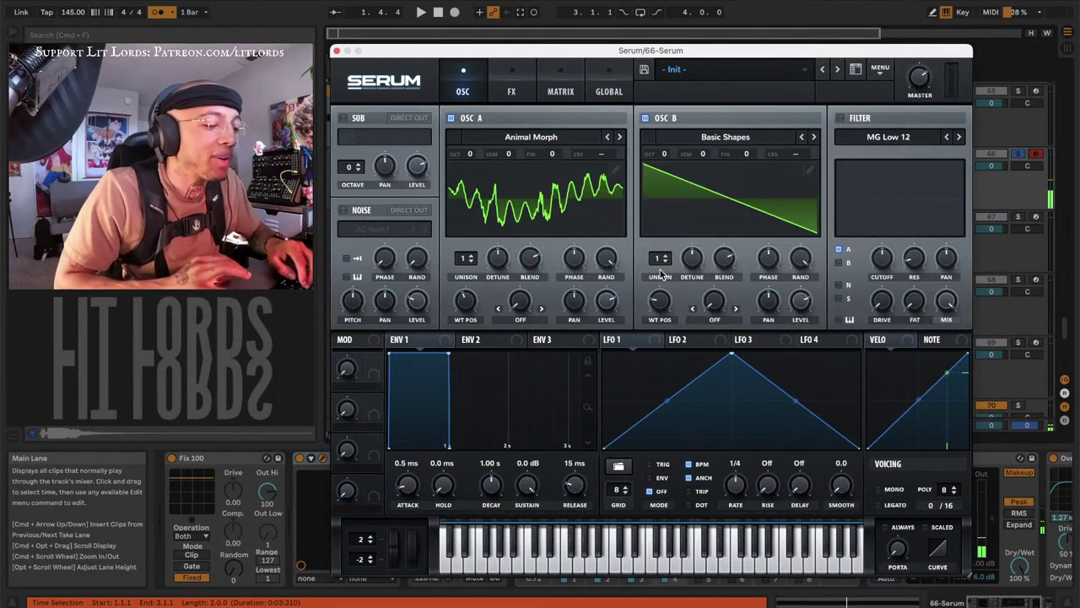
click(517, 318)
click(486, 288)
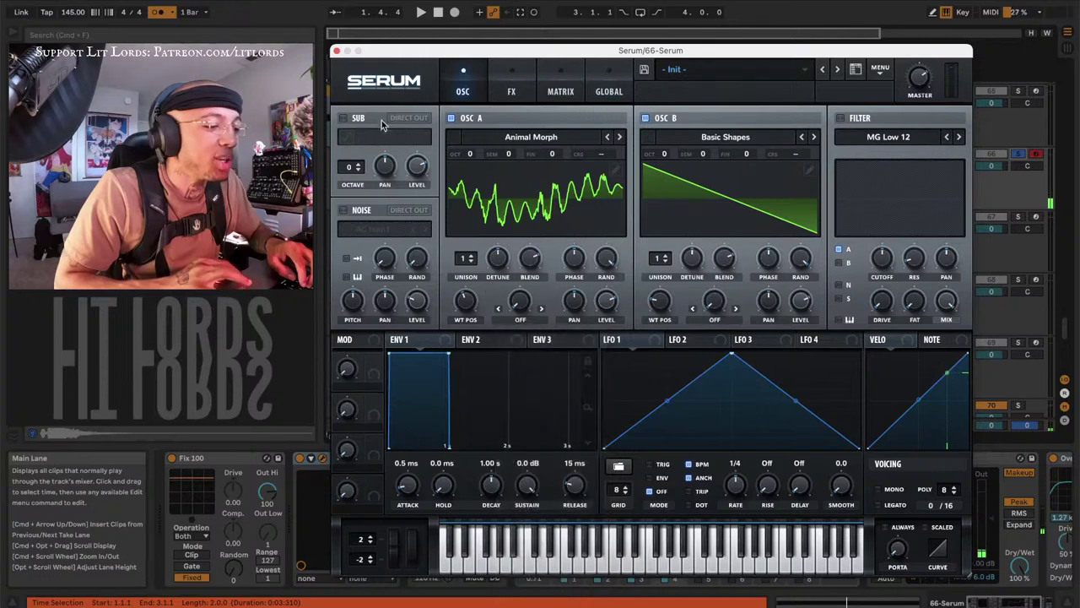
Enable Serum's compressor effect in multiband mode with a threshold of about -13.3 dB
click(510, 88)
click(349, 248)
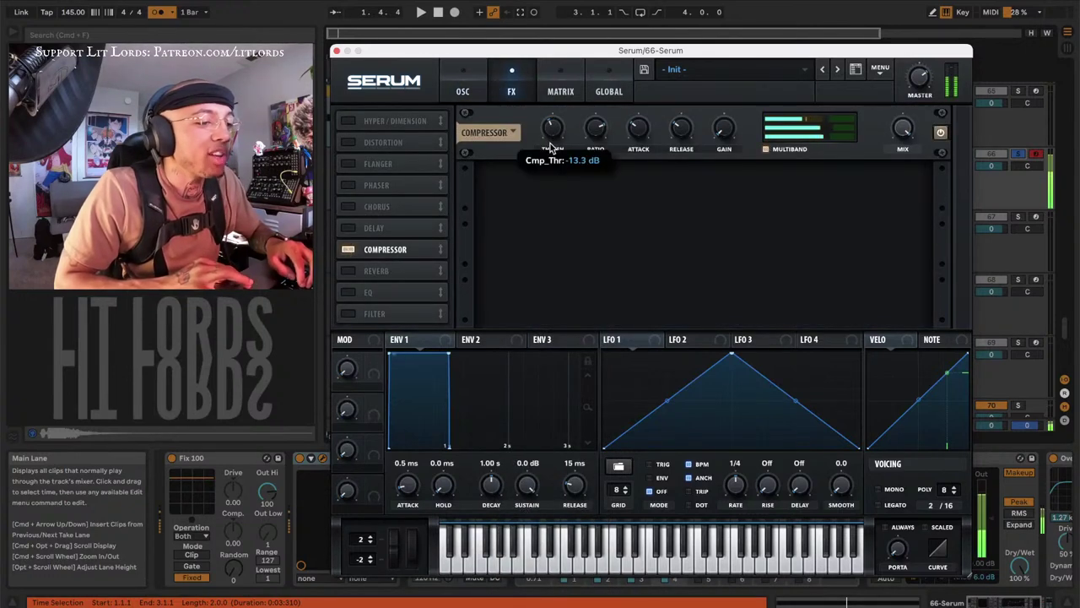
Set oscillator A's warp mode to FM (from B) and give it 2 unison voices with adjusted detune
click(463, 77)
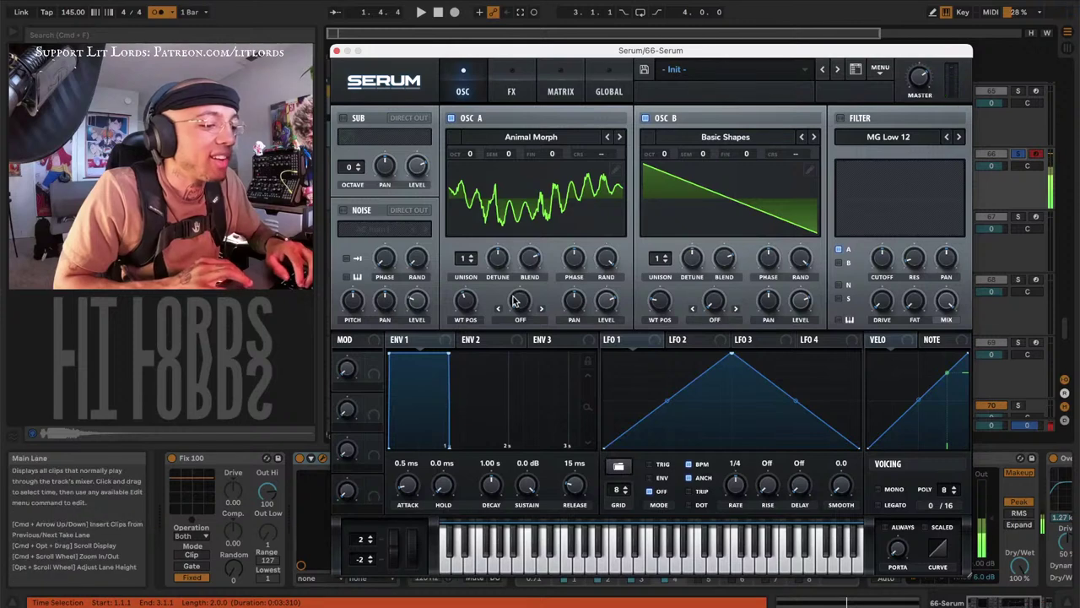
click(521, 319)
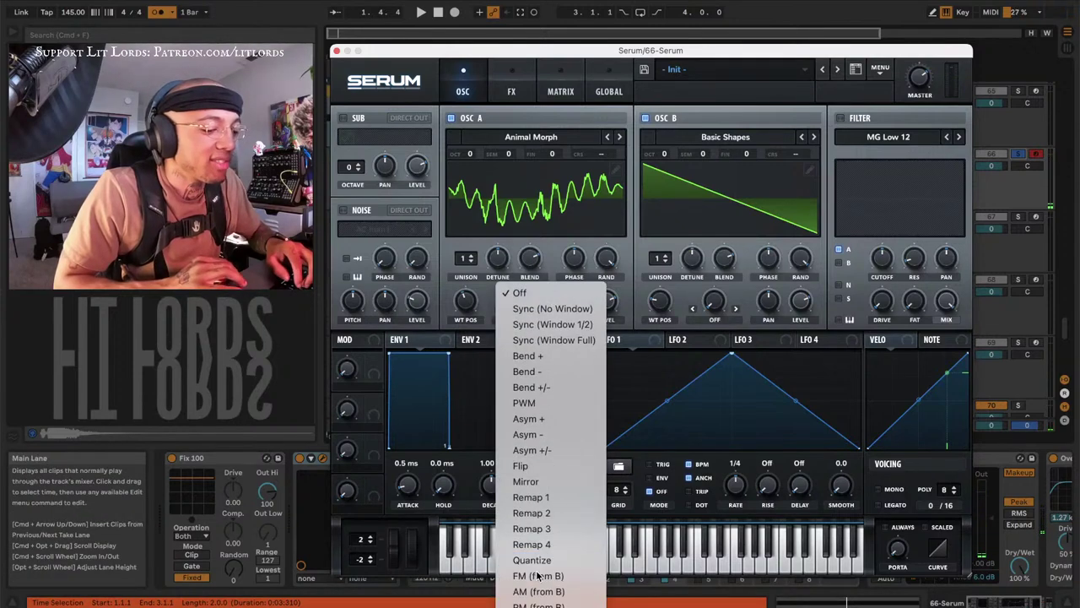
click(538, 575)
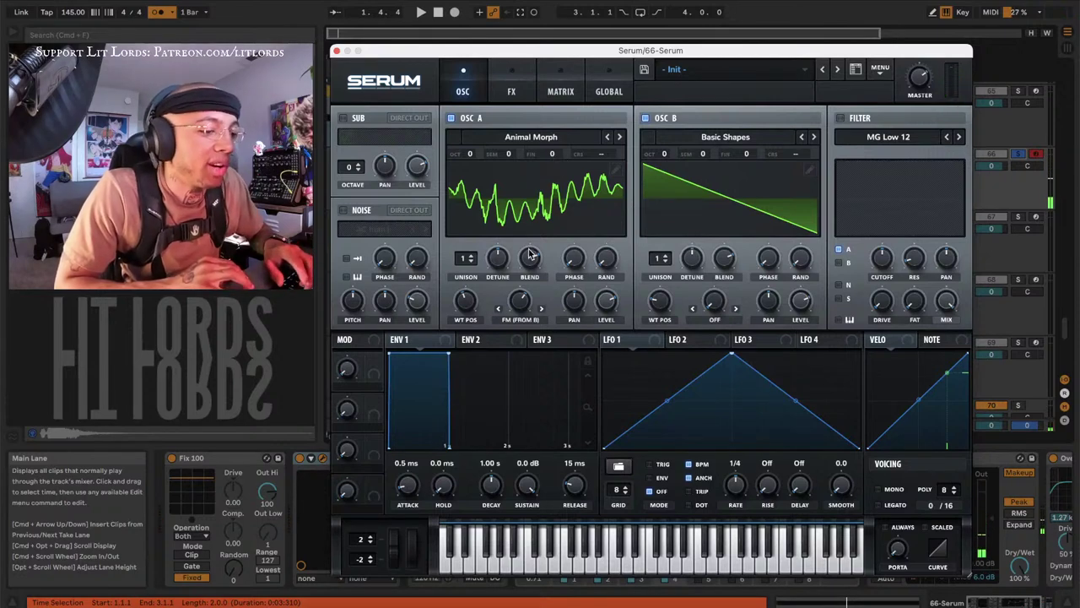
drag(460, 263, 498, 295)
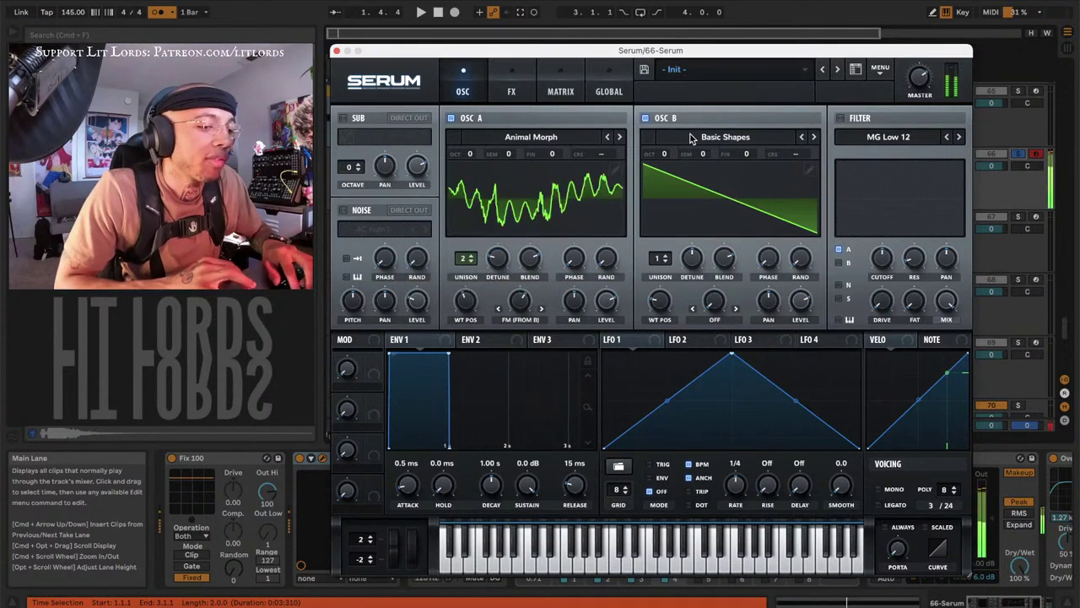
Enable Serum's filter and set its type to Combs from the Misc category
click(840, 118)
click(863, 137)
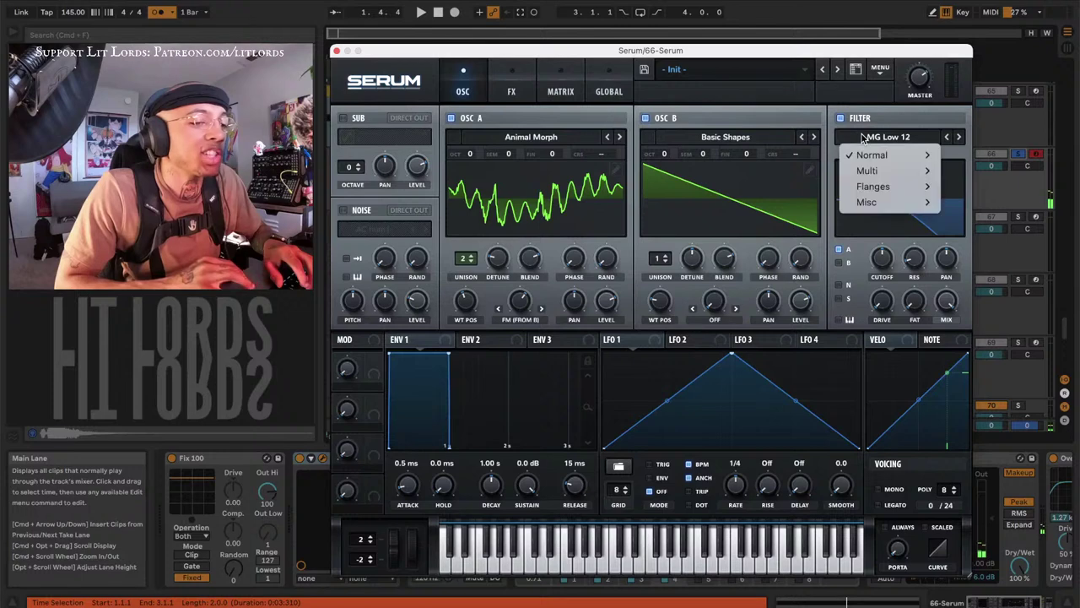
mouse_move(894, 202)
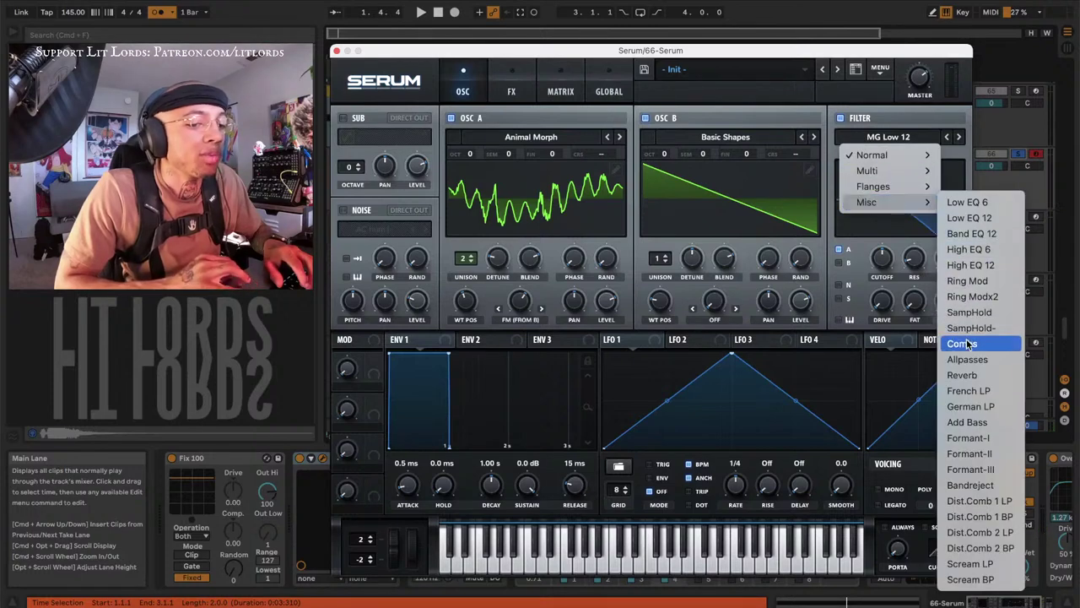
click(967, 344)
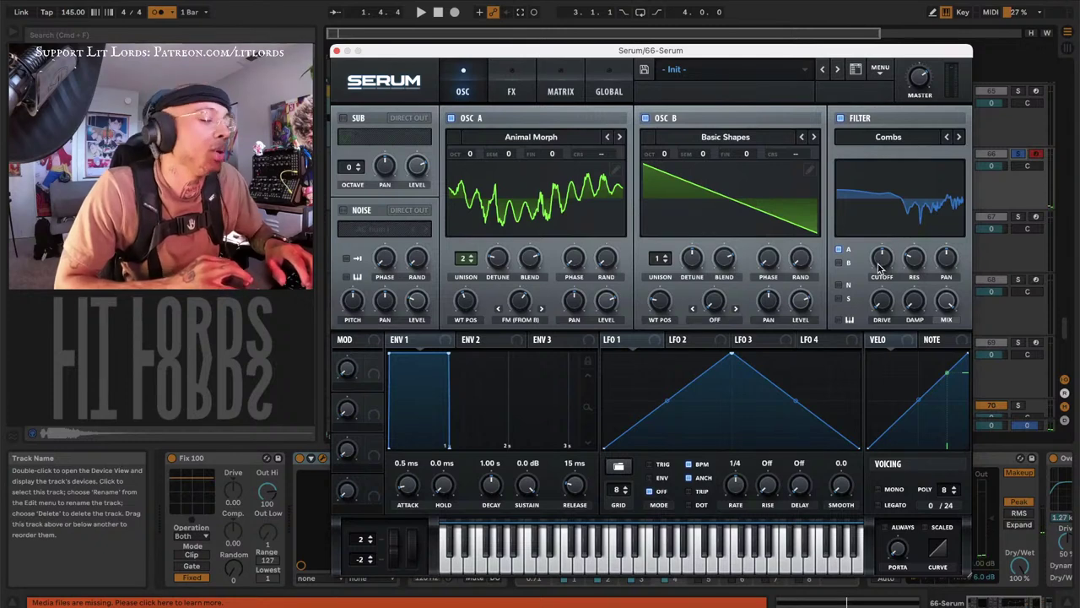
Lower the Combs filter's cutoff to about 202 Hz and switch Serum's filter off
mouse_move(878, 267)
mouse_down()
mouse_move(867, 303)
mouse_move(867, 232)
mouse_move(864, 293)
mouse_move(861, 264)
mouse_up()
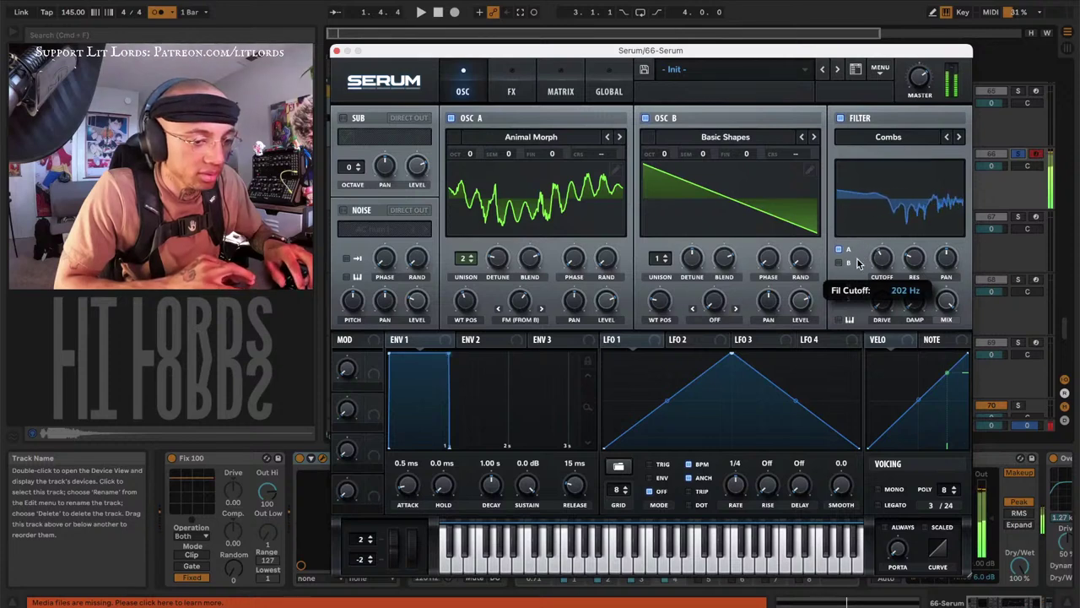
click(841, 118)
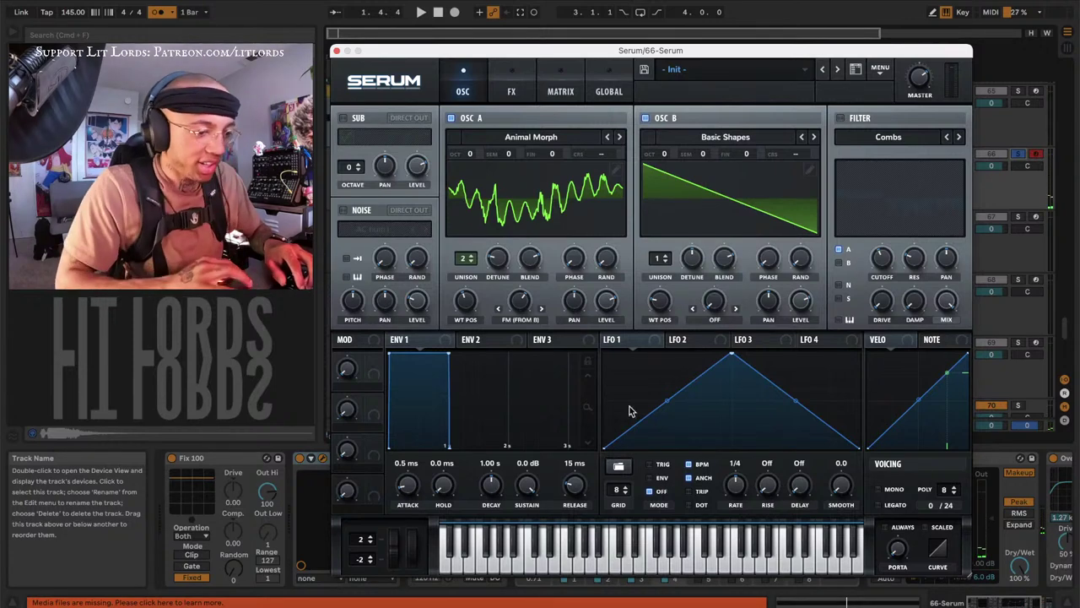
Bend both slopes of LFO 1 into a rounded plateau and assign it to oscillator A's FM (from B) amount
drag(668, 403, 640, 373)
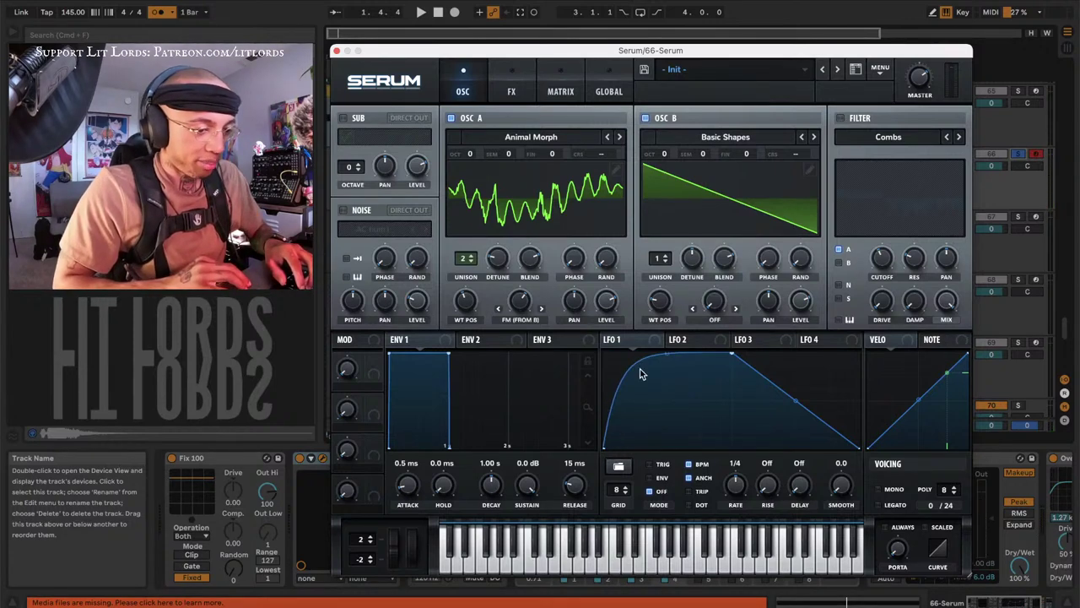
drag(800, 399, 786, 353)
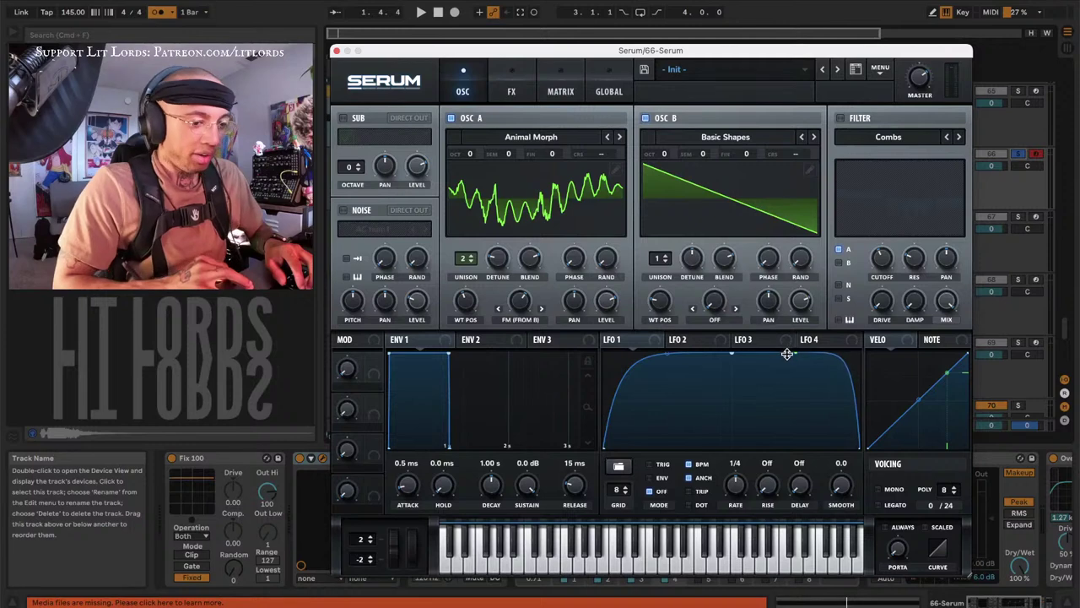
drag(654, 342, 520, 302)
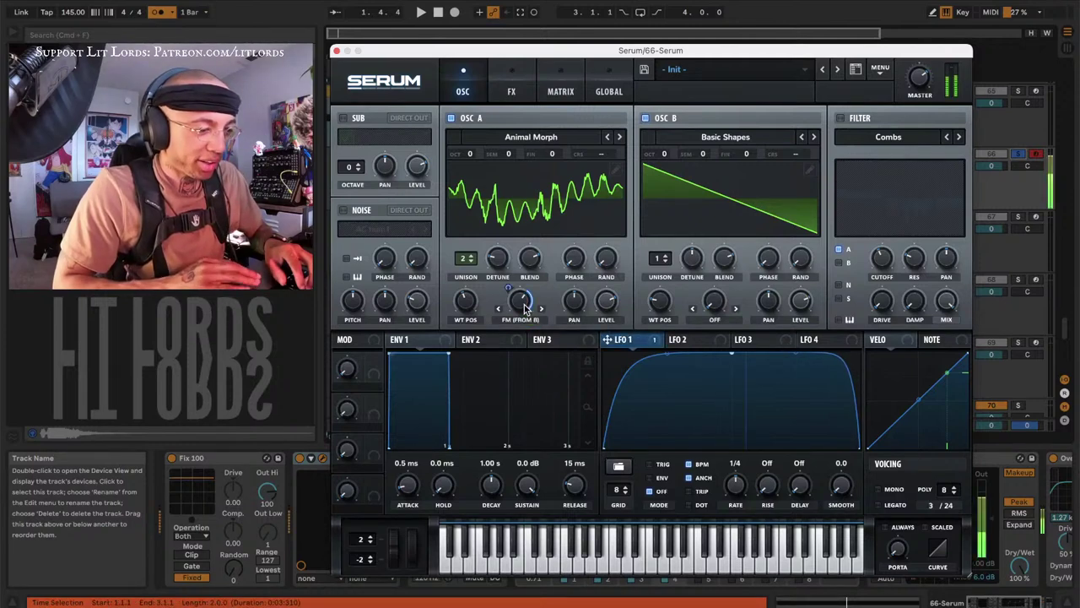
Set LFO 1 to Trig mode at a 2 bar rate and adjust its modulation depth on oscillator A's FM amount
drag(735, 483, 735, 515)
click(650, 466)
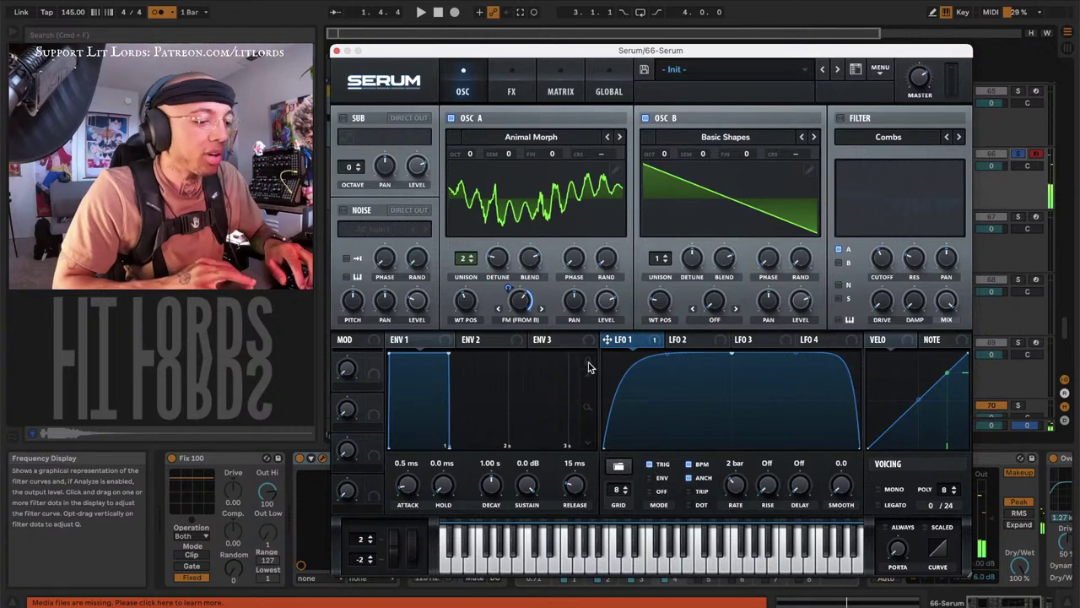
drag(510, 289, 496, 348)
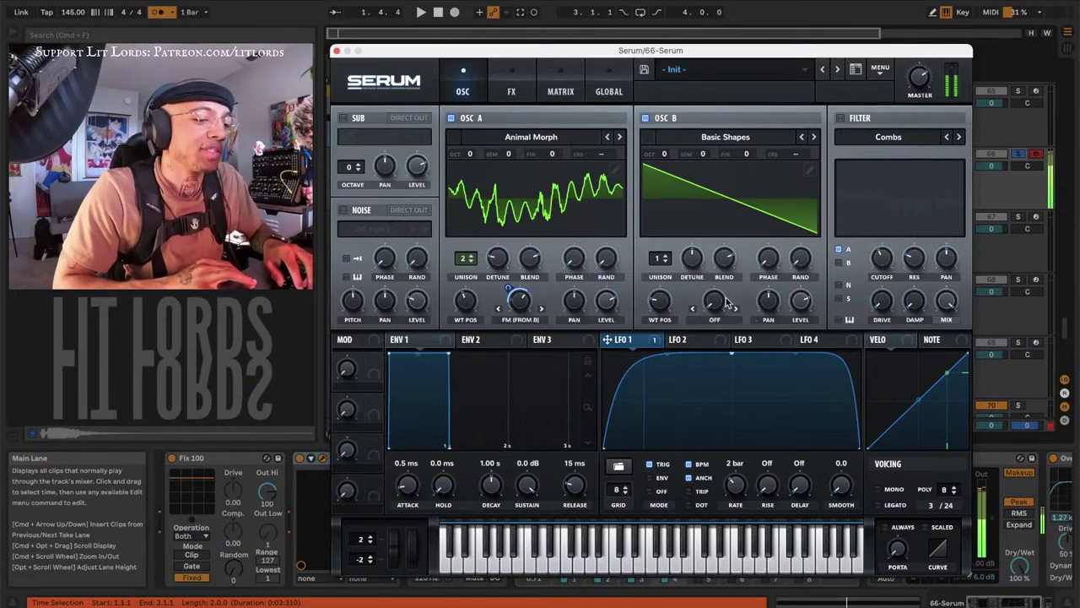
Adjust oscillator B's level while auditioning the FM sound with played notes, and close Serum's window
drag(803, 303, 794, 350)
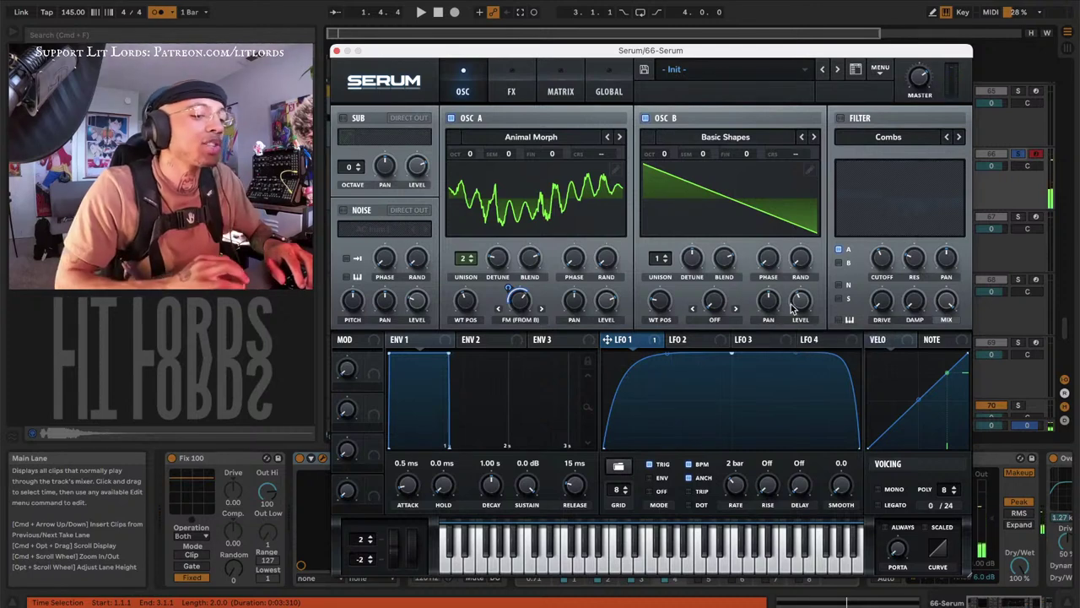
drag(798, 304, 771, 215)
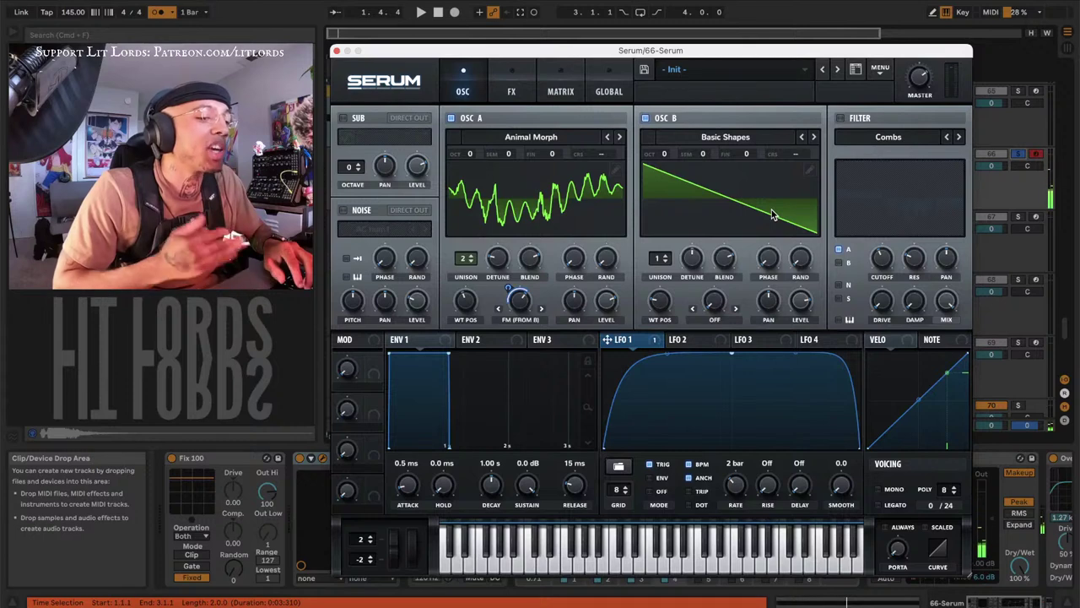
key(a)
key(d)
key(g)
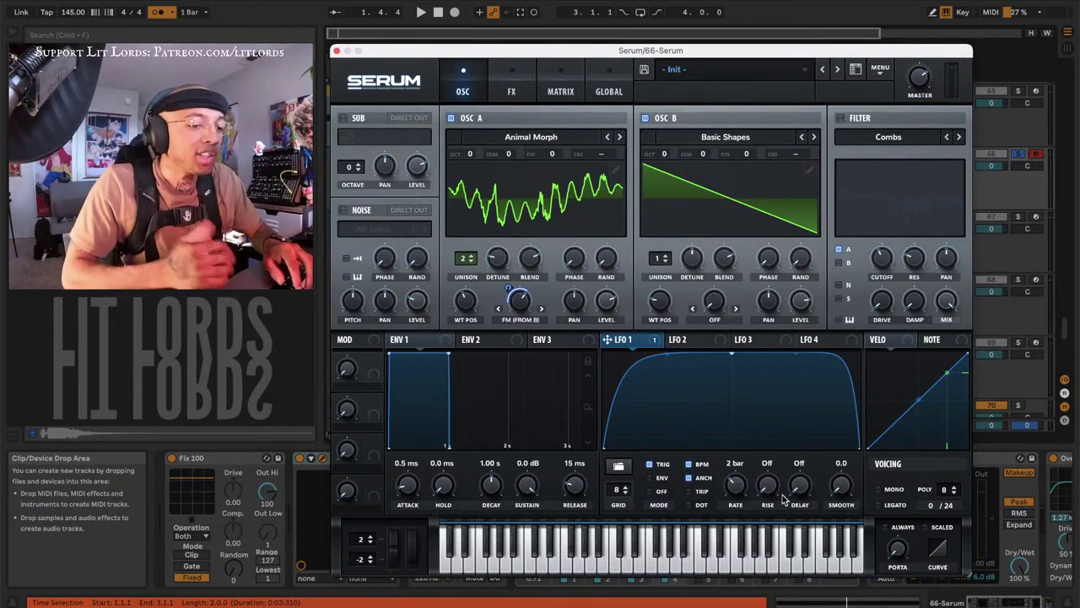
drag(803, 299, 795, 365)
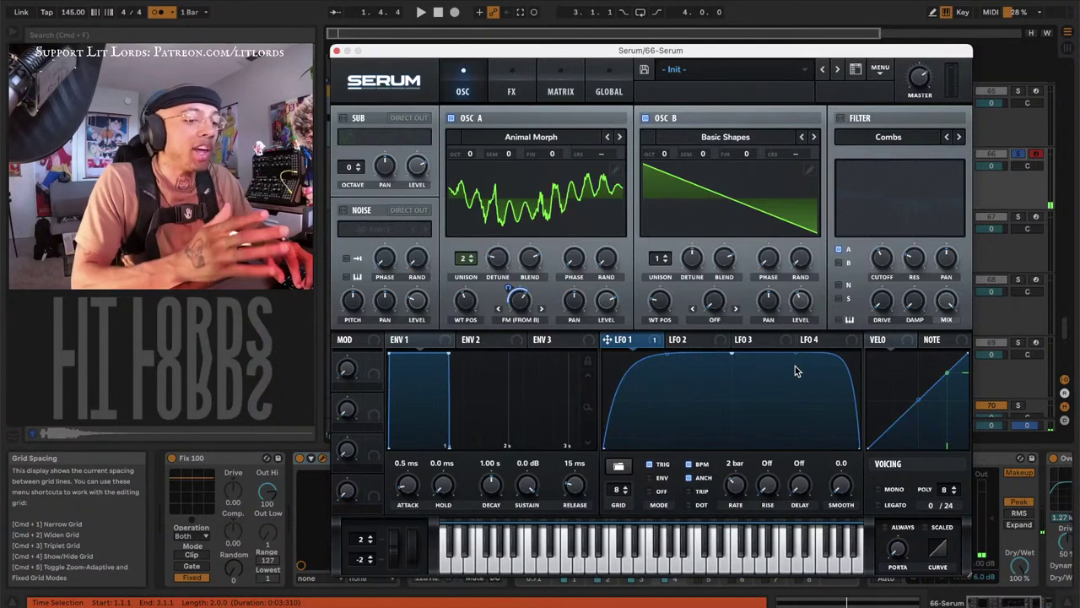
drag(798, 302, 797, 313)
click(337, 51)
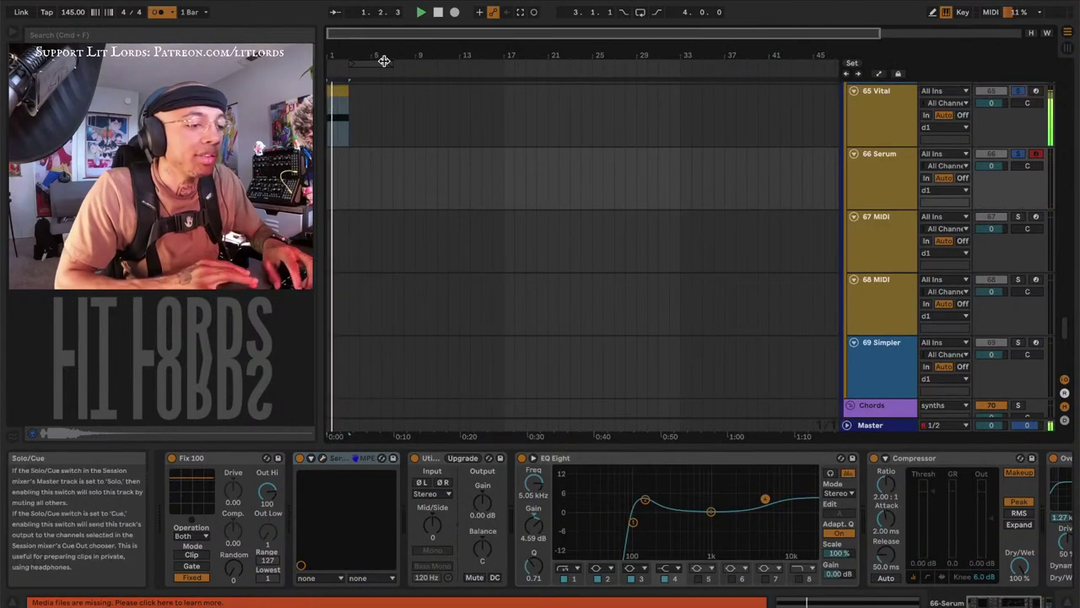
Solo the Vital track and copy its two-bar MIDI clip to the start of the Serum track
click(1017, 90)
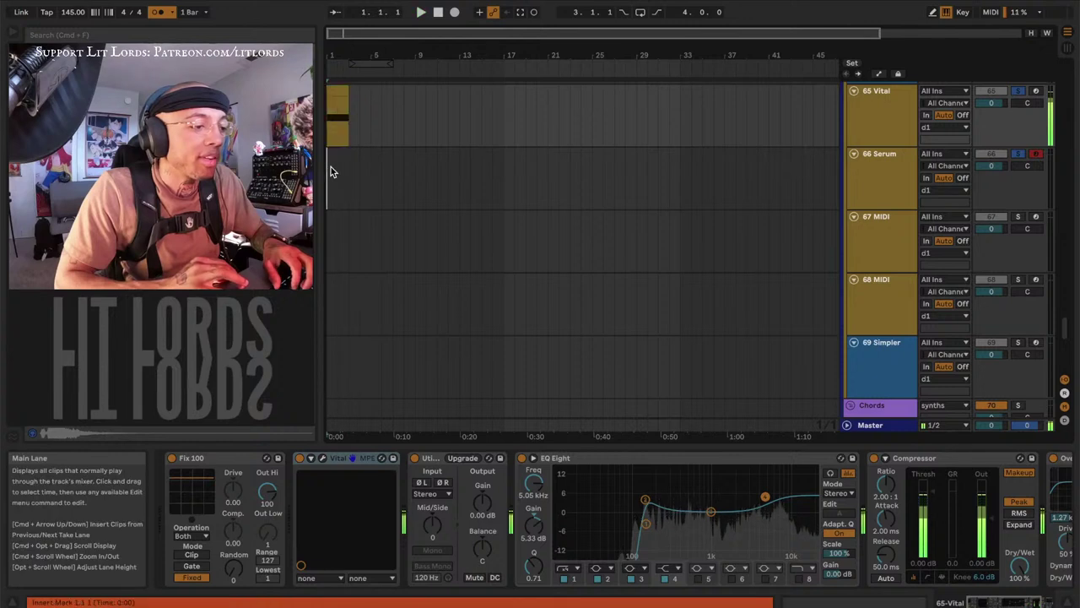
click(330, 172)
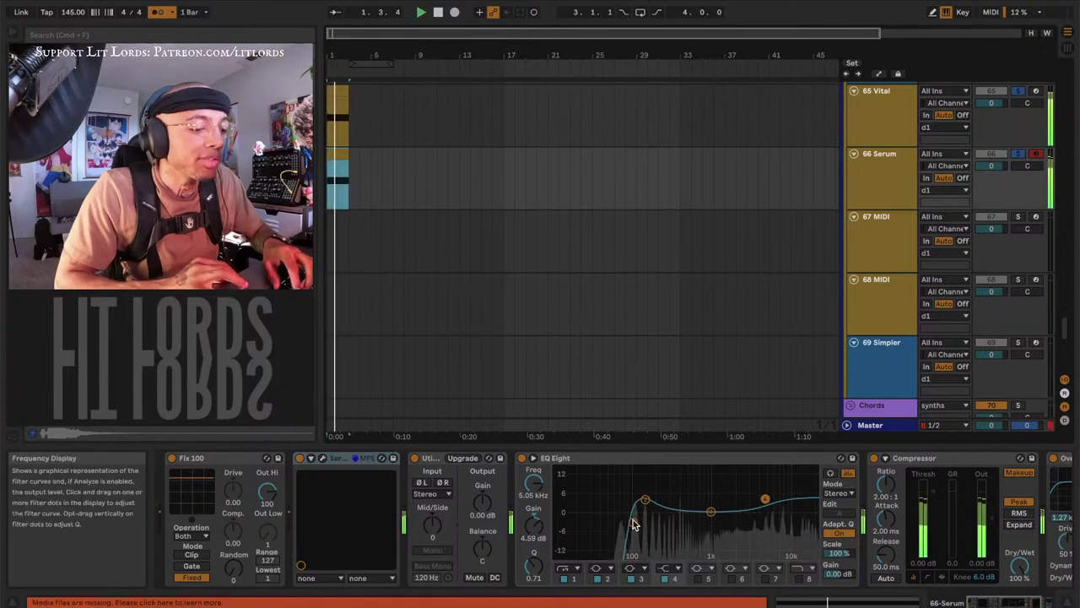
Set the low-cut band of the Serum track's EQ Eight to about 119 Hz and compare its playback with the Vital track
click(631, 518)
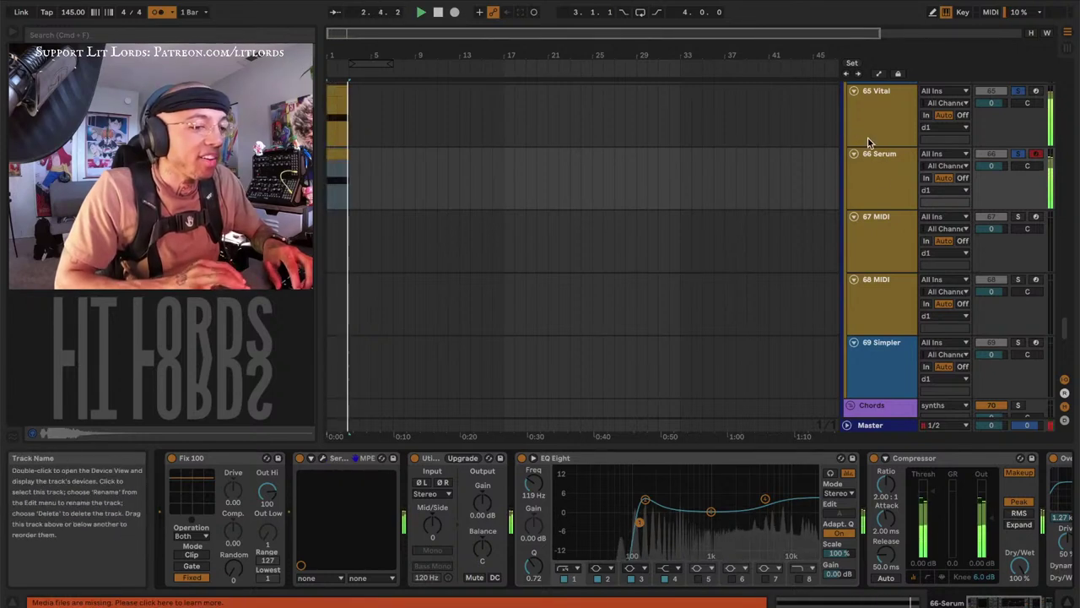
click(884, 179)
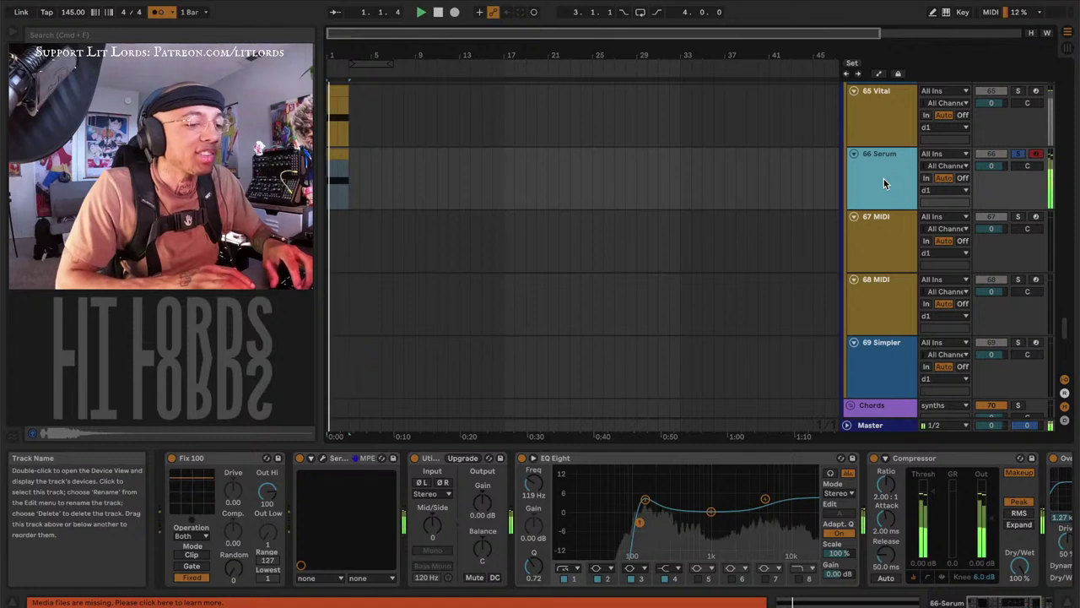
click(885, 140)
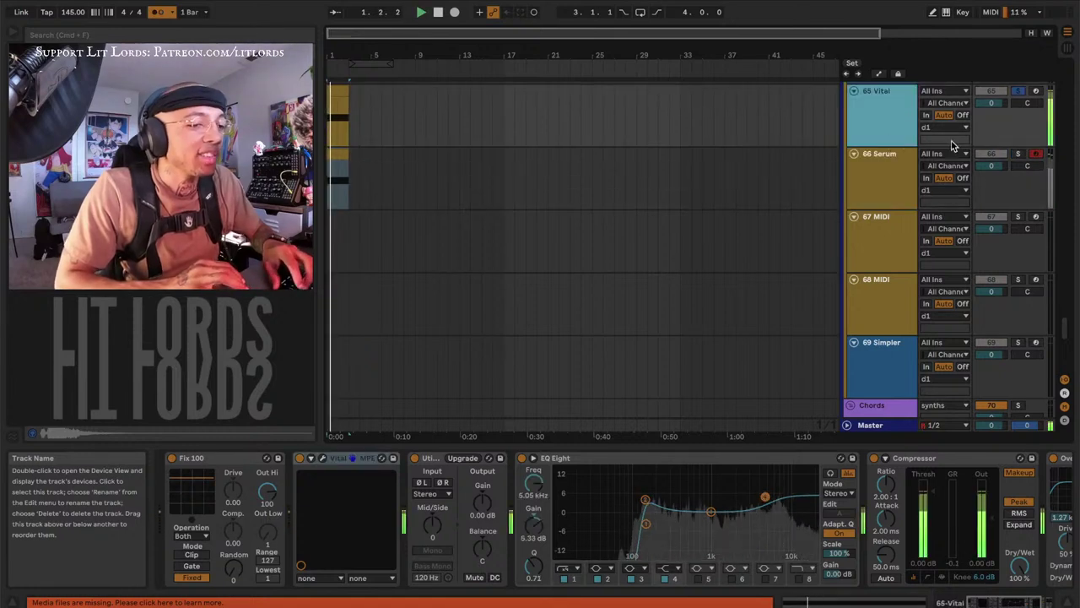
key(space)
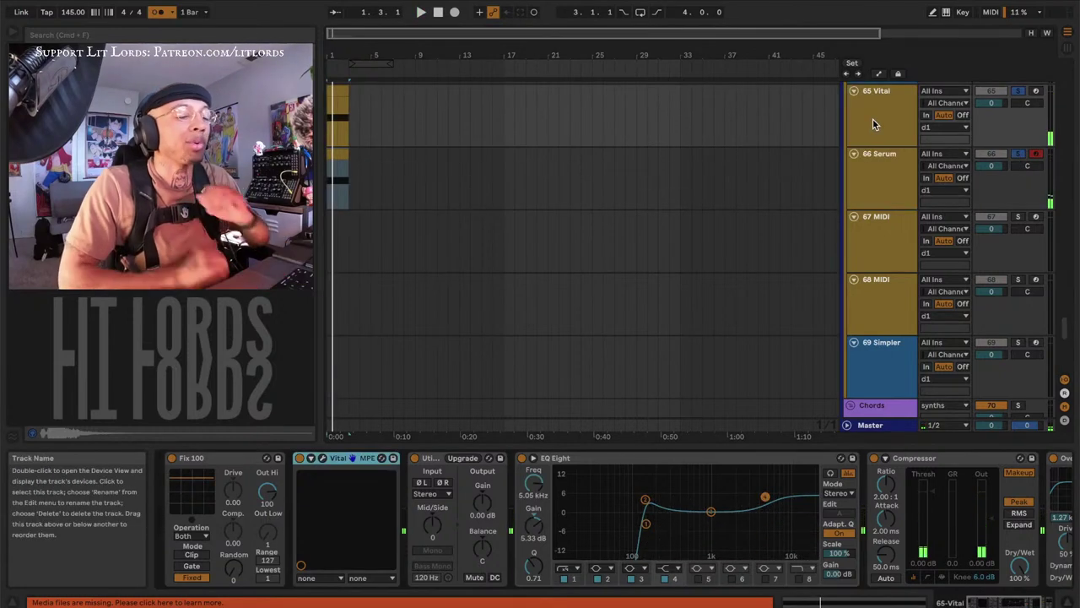
Open Vital and fine-tune filter 1's cutoff and oscillator 1's FM amount during playback, closing its window when done
click(363, 457)
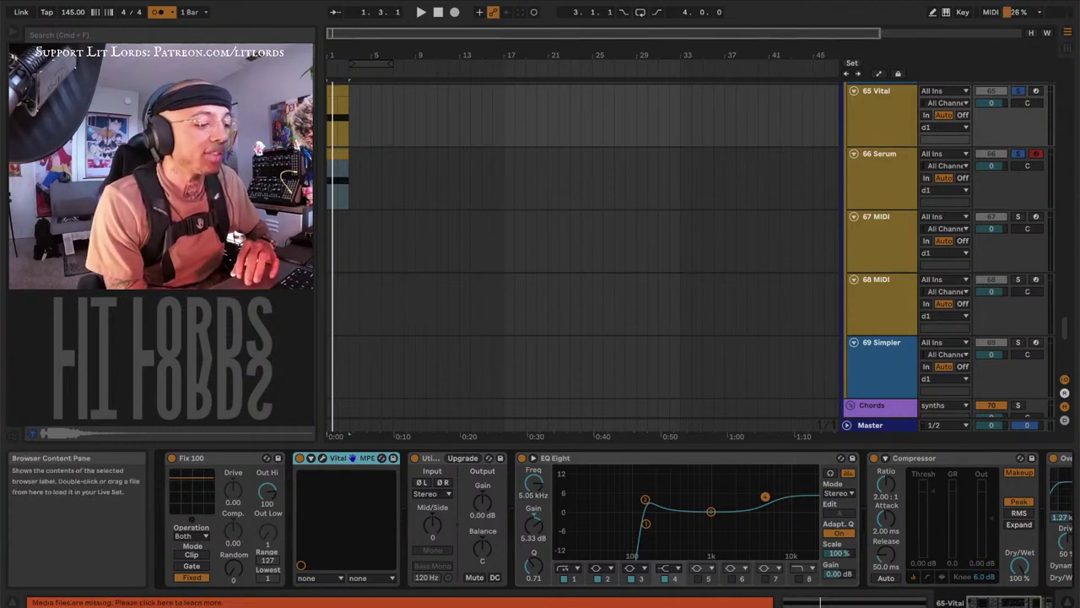
click(321, 458)
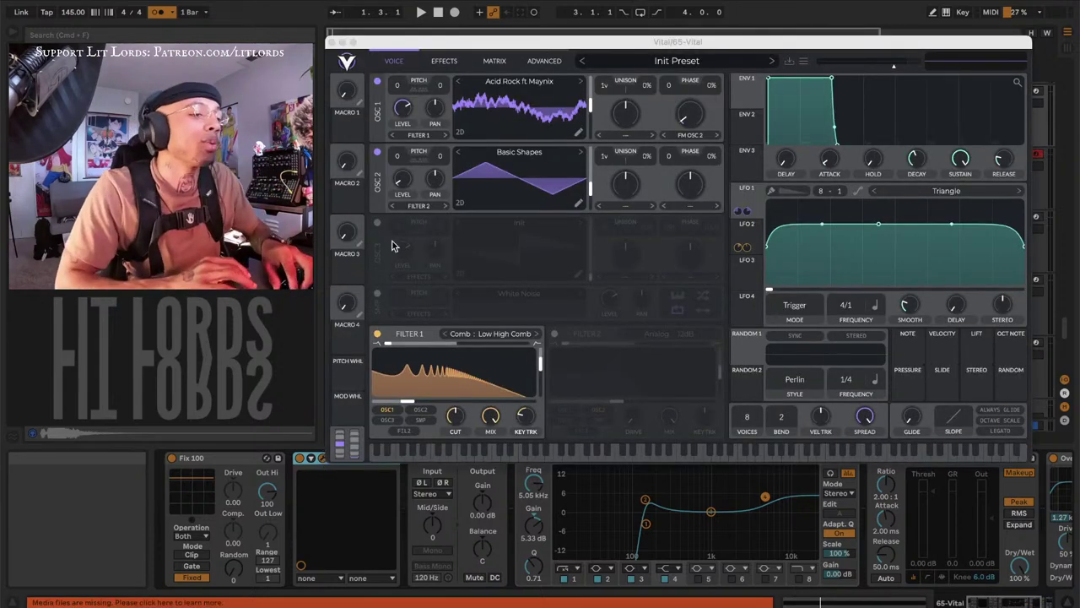
key(space)
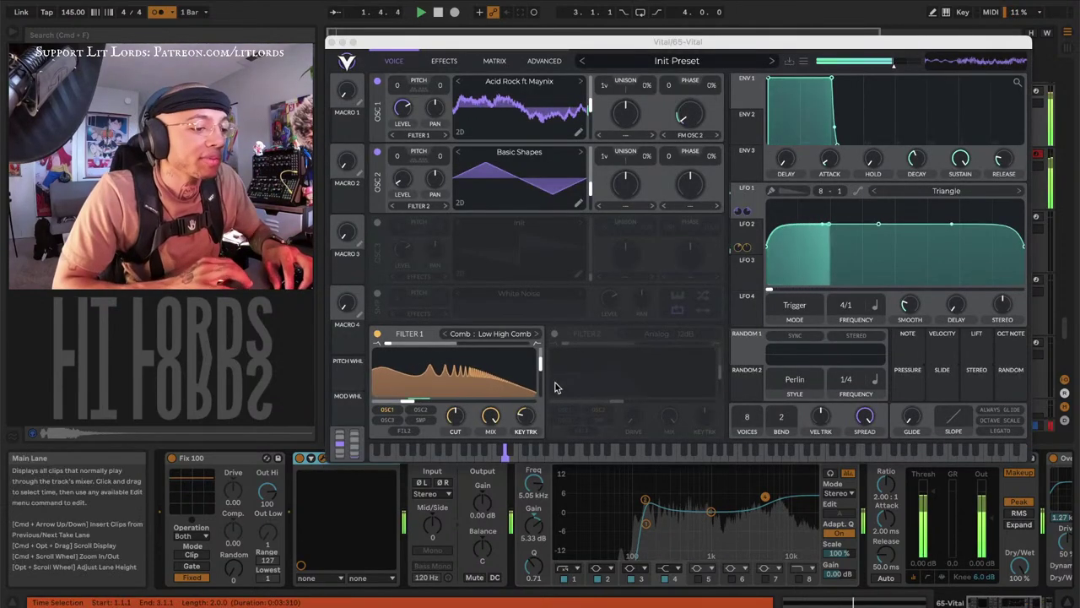
mouse_move(405, 406)
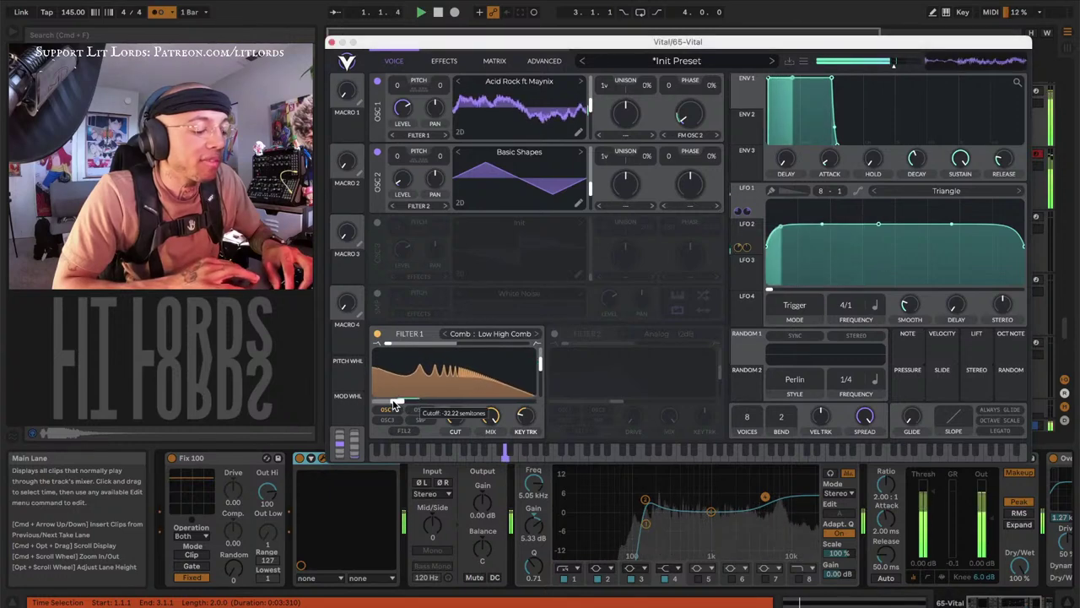
drag(405, 406, 408, 400)
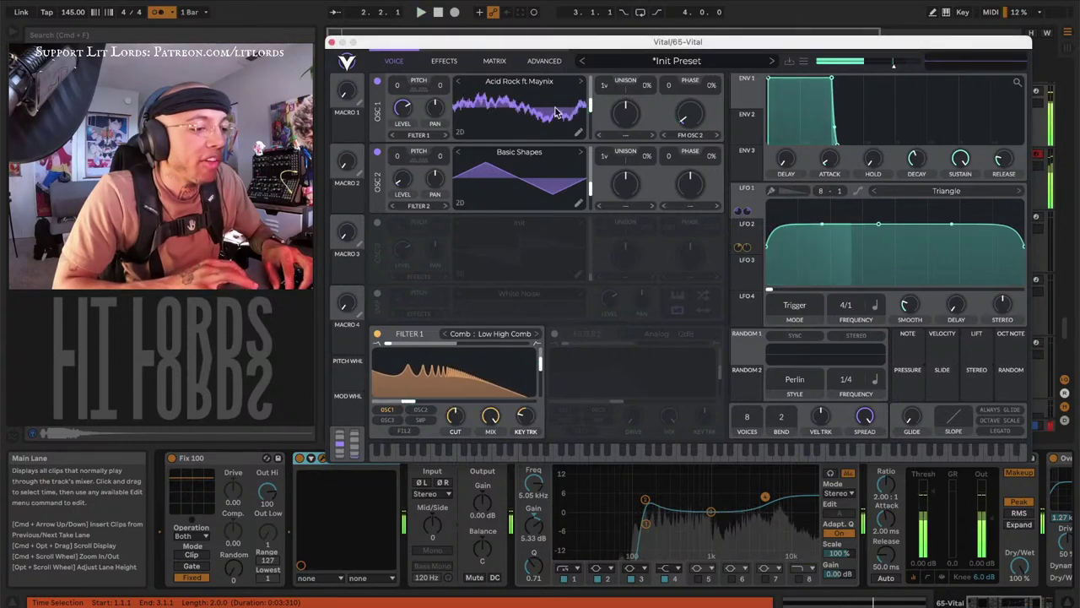
mouse_move(685, 114)
mouse_down()
mouse_move(695, 103)
mouse_move(690, 112)
mouse_up()
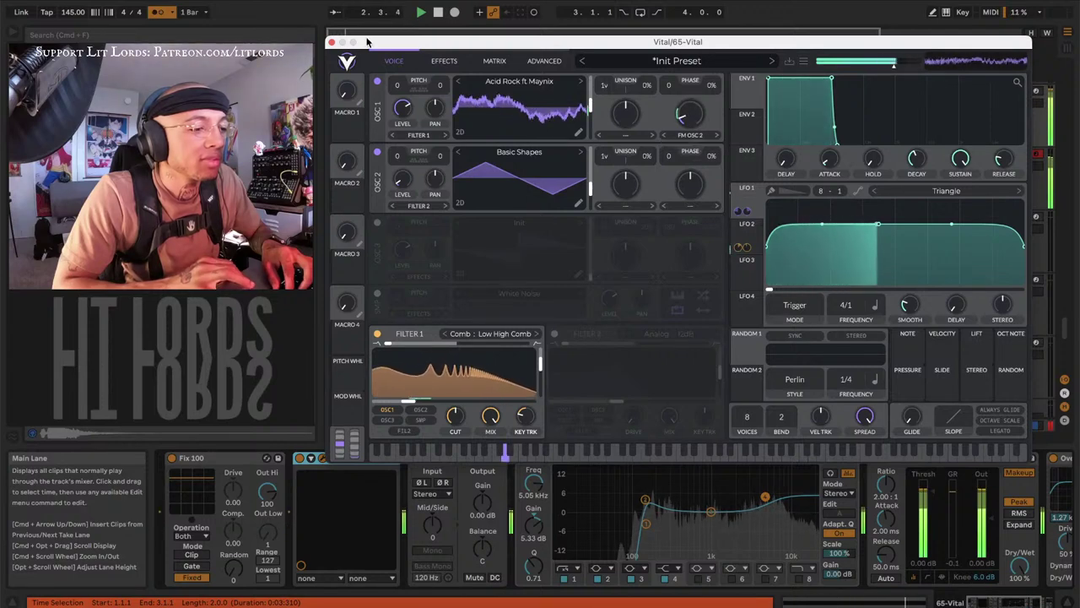
click(331, 43)
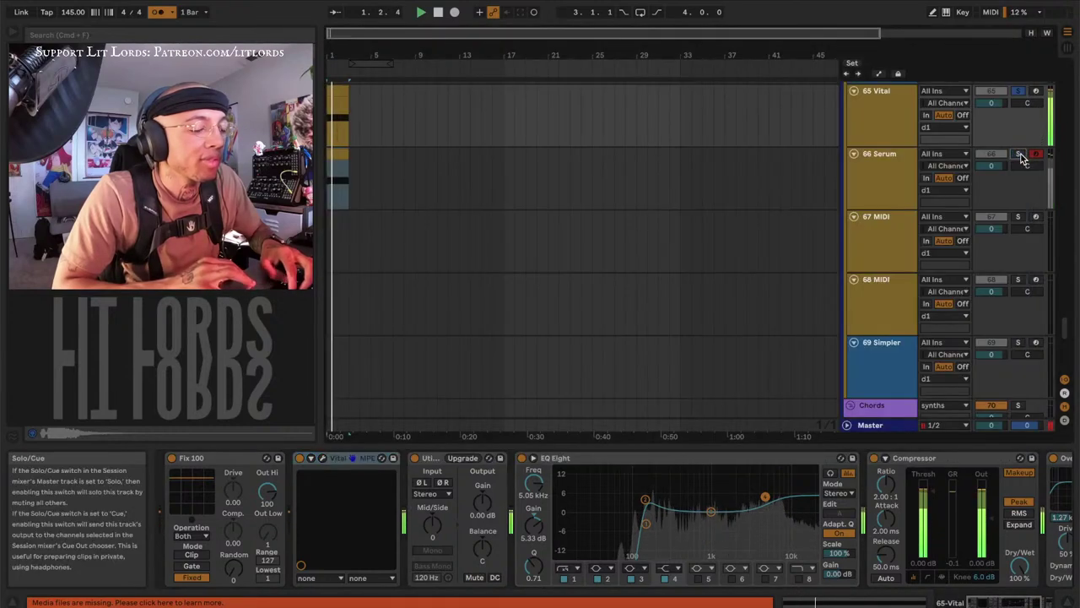
Reopen Vital, set oscillator 1's FM Osc 2 amount to about 1.85%, audition the bass and close its window
click(859, 108)
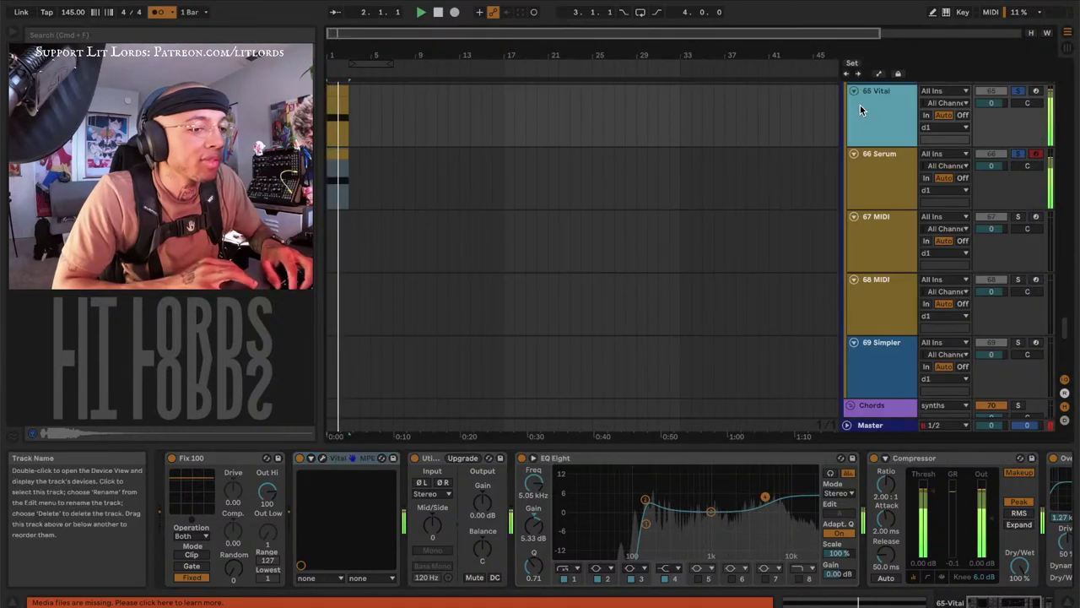
click(321, 457)
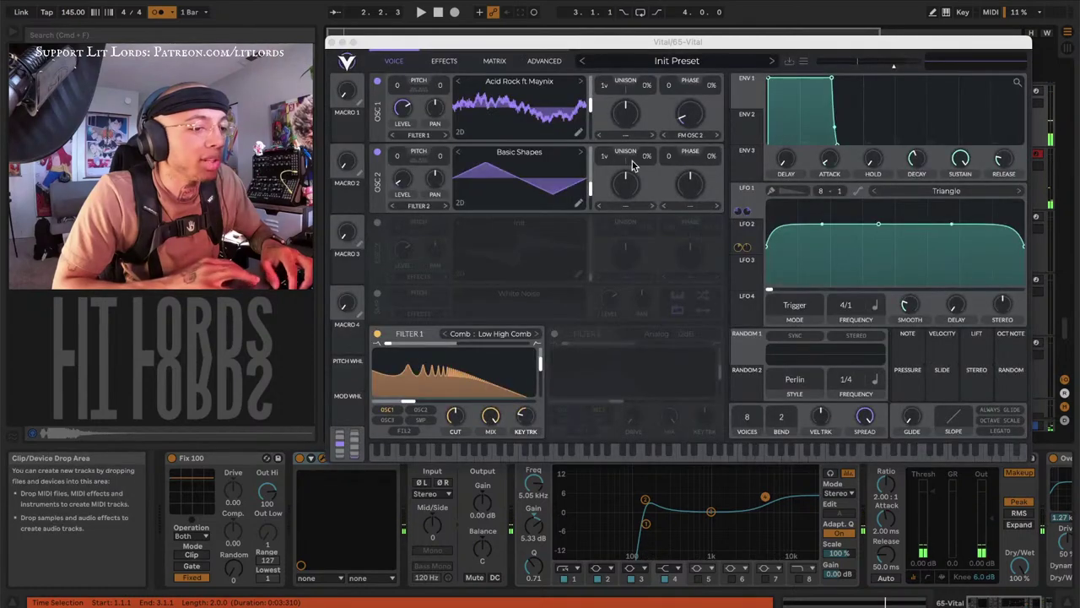
click(688, 119)
drag(688, 121, 688, 123)
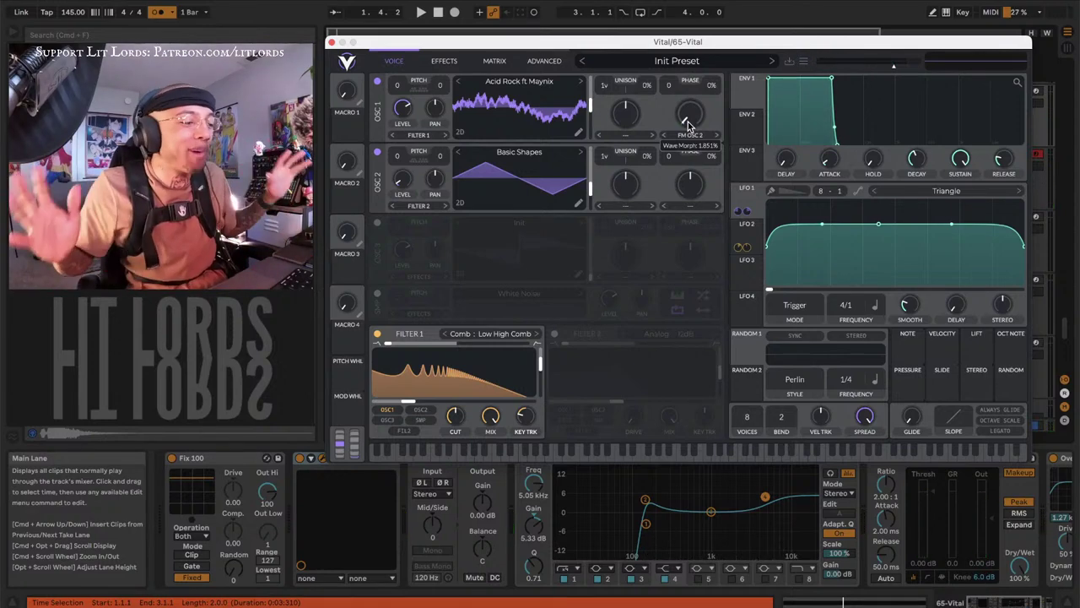
key(space)
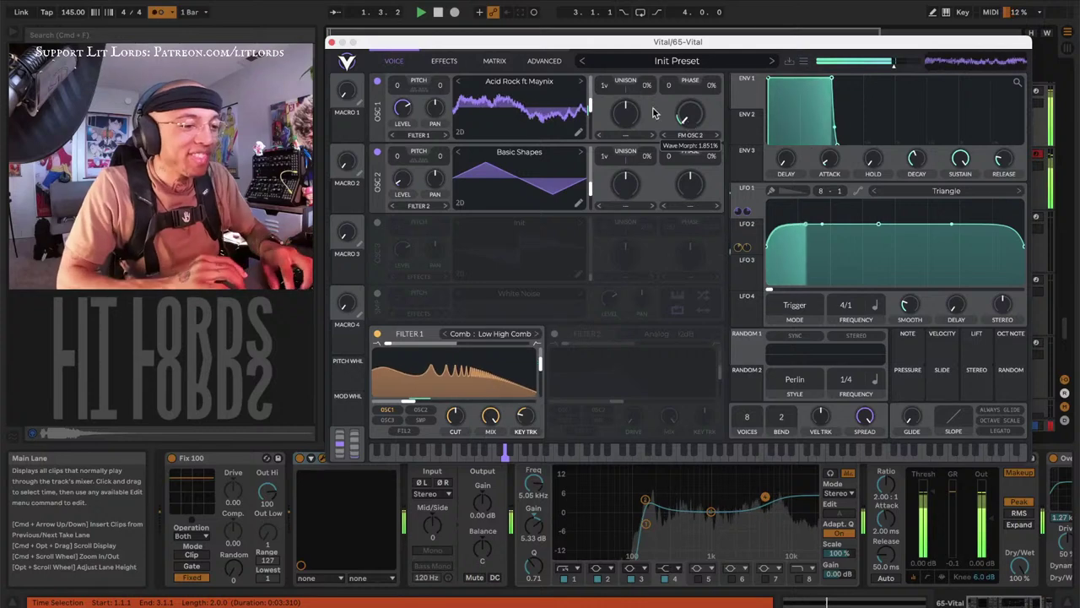
key(space)
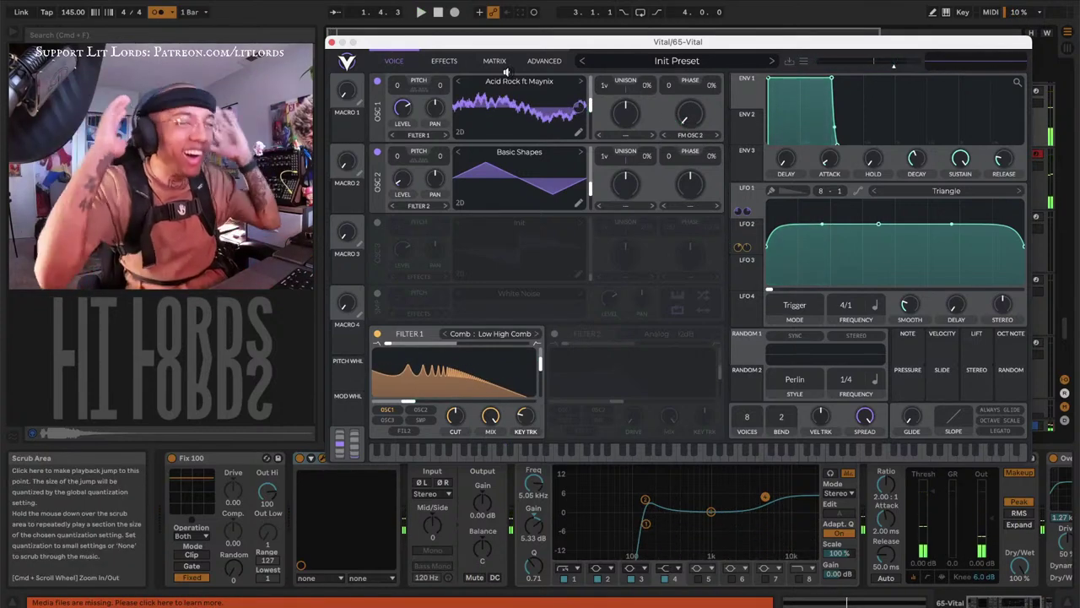
click(331, 42)
Open Serum from its track and compare its bass with Vital's by switching the solo between both tracks
click(884, 165)
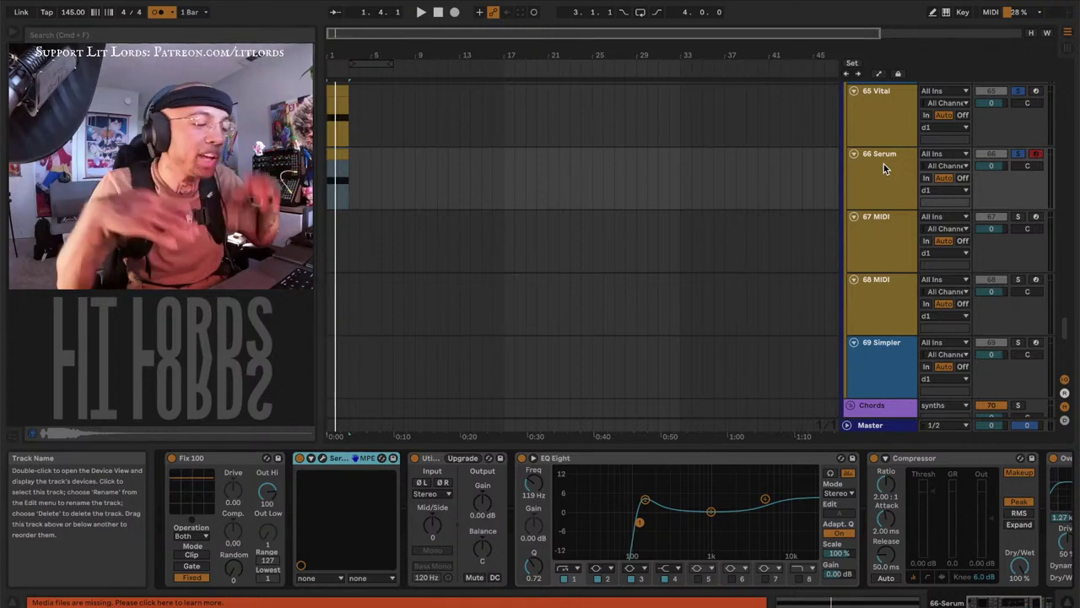
click(884, 164)
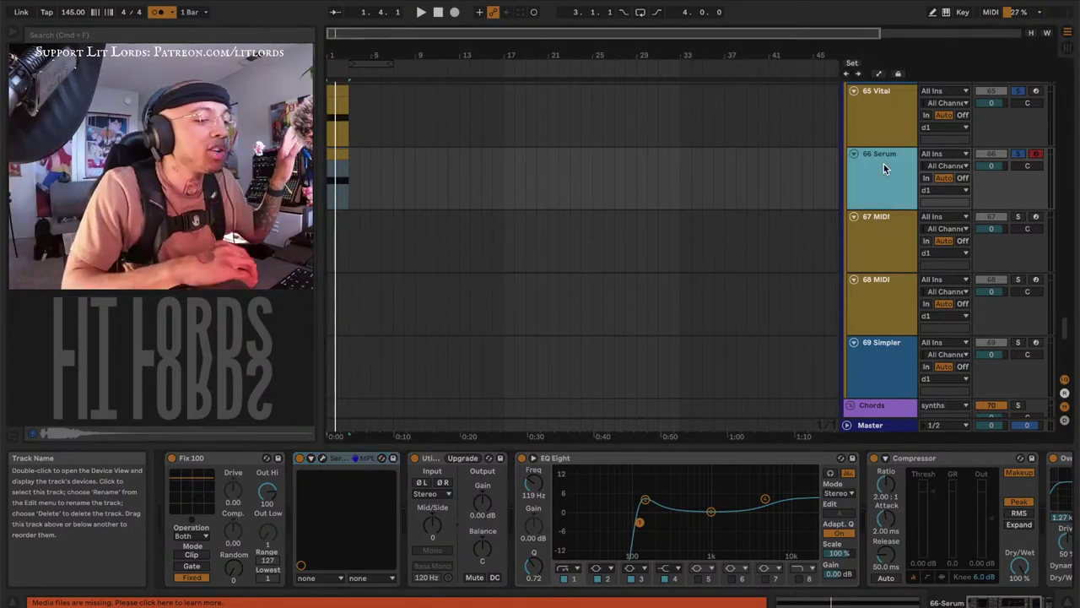
click(321, 459)
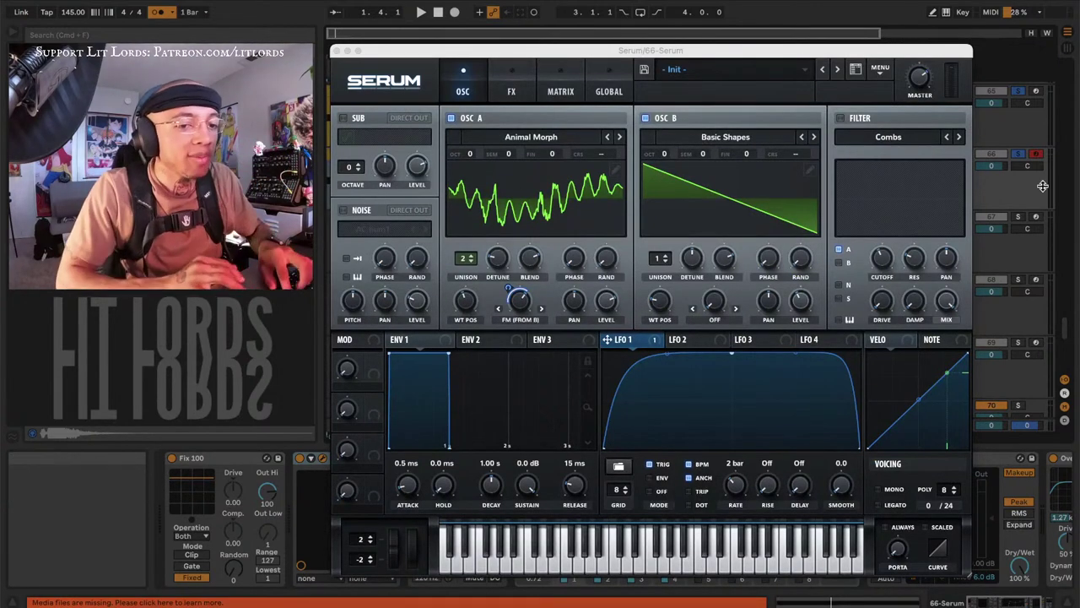
click(1021, 157)
key(space)
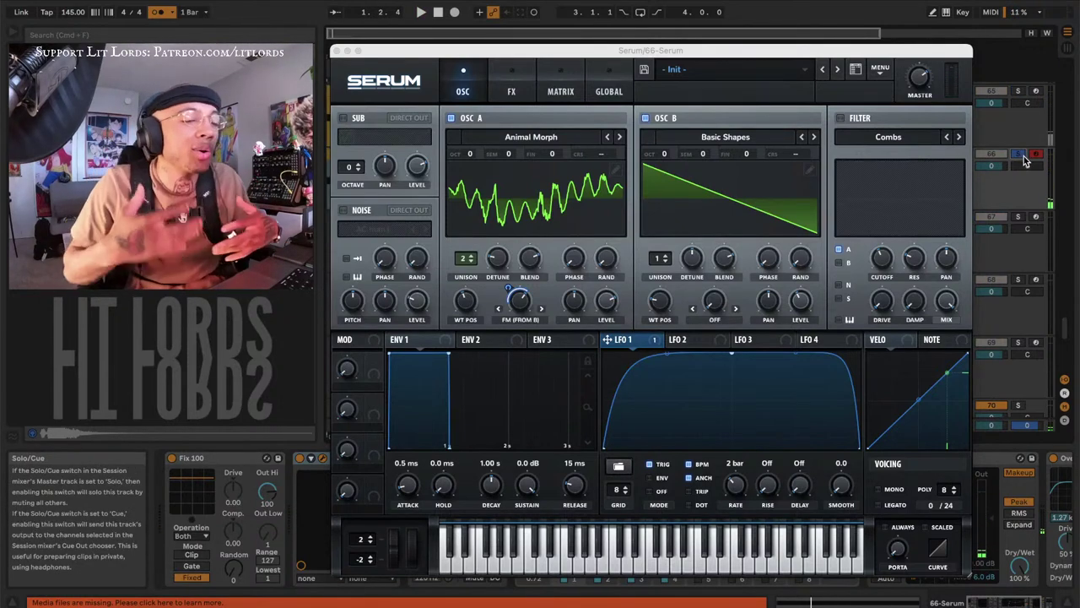
click(1020, 92)
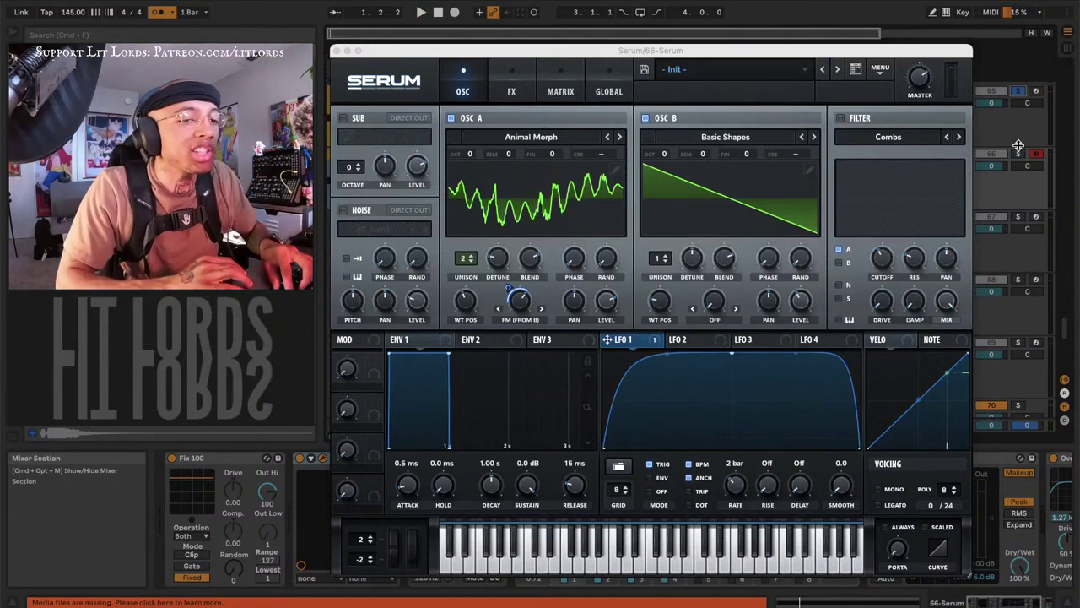
Audition the soloed Serum bass, close its window and review the devices of the Vital, Serum and 67 MIDI tracks
click(1019, 154)
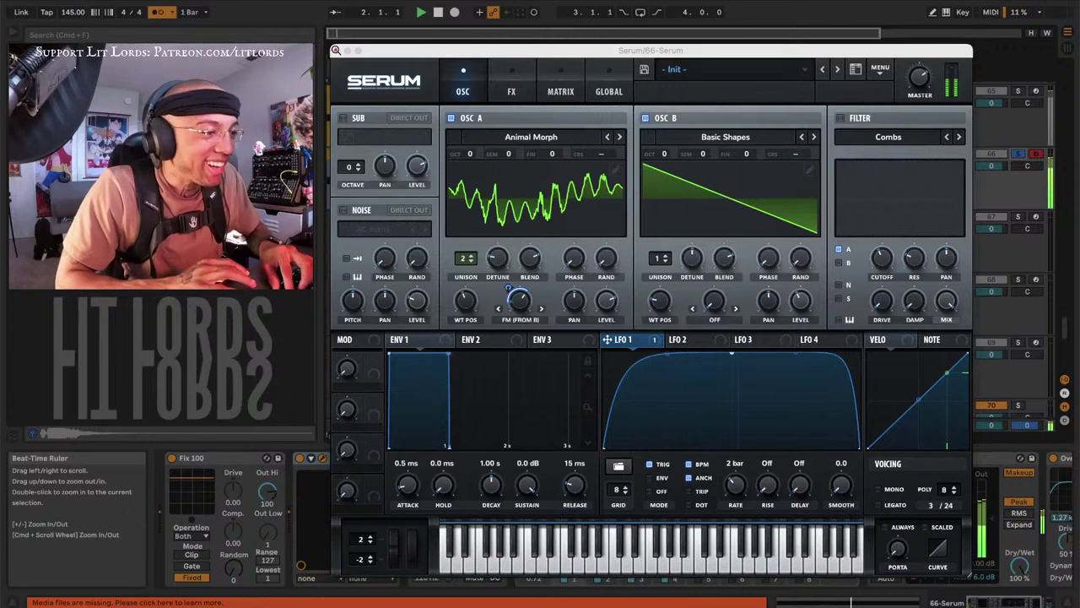
click(336, 50)
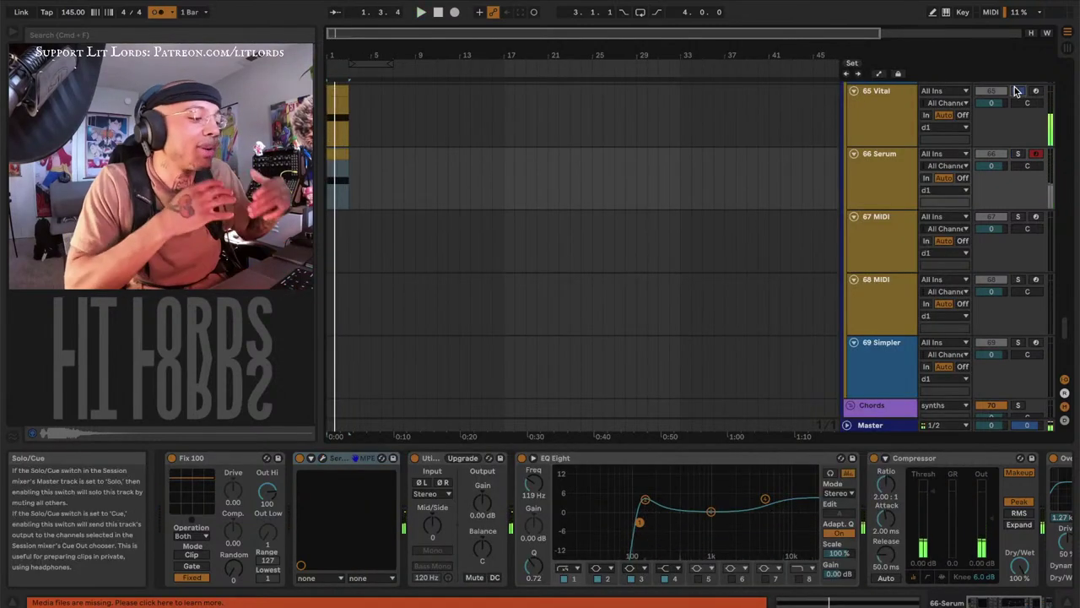
click(879, 192)
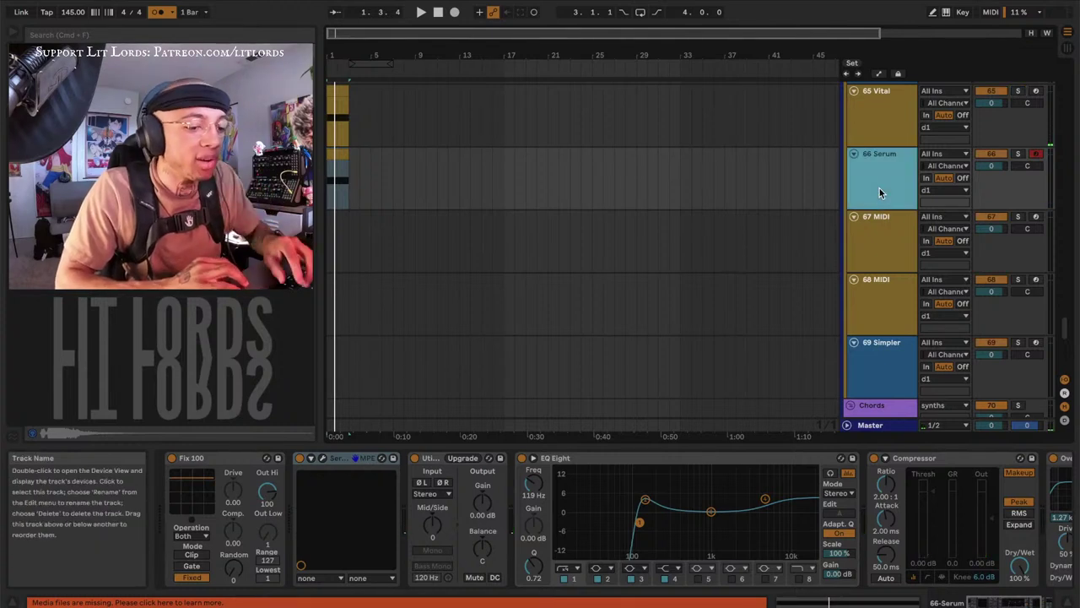
click(878, 122)
click(877, 223)
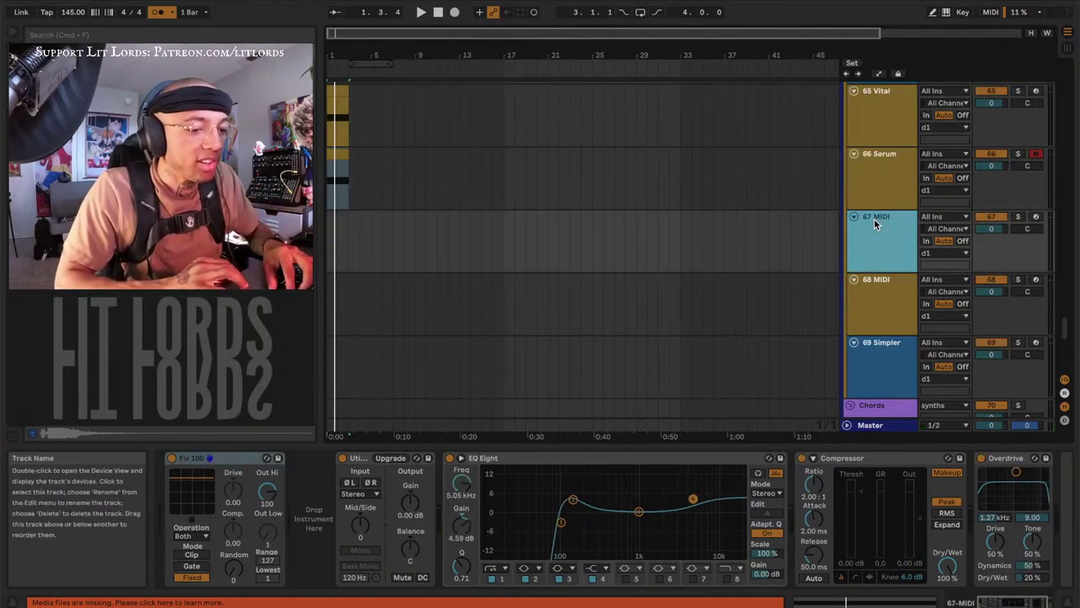
click(874, 187)
click(675, 523)
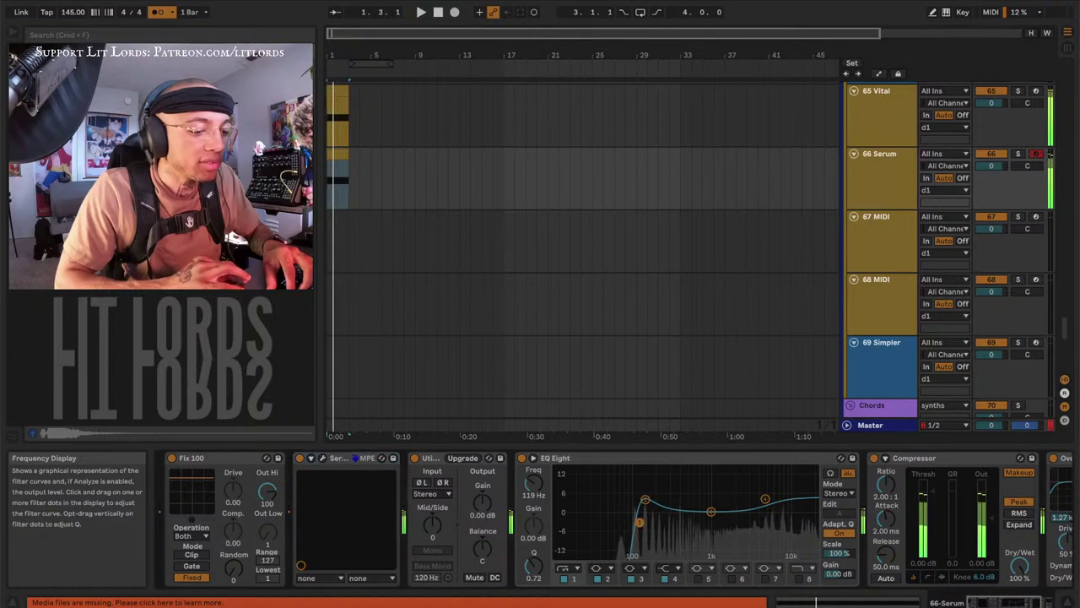
Turn off the metronome and audition the Vital and Serum basses playing together
click(872, 111)
key(space)
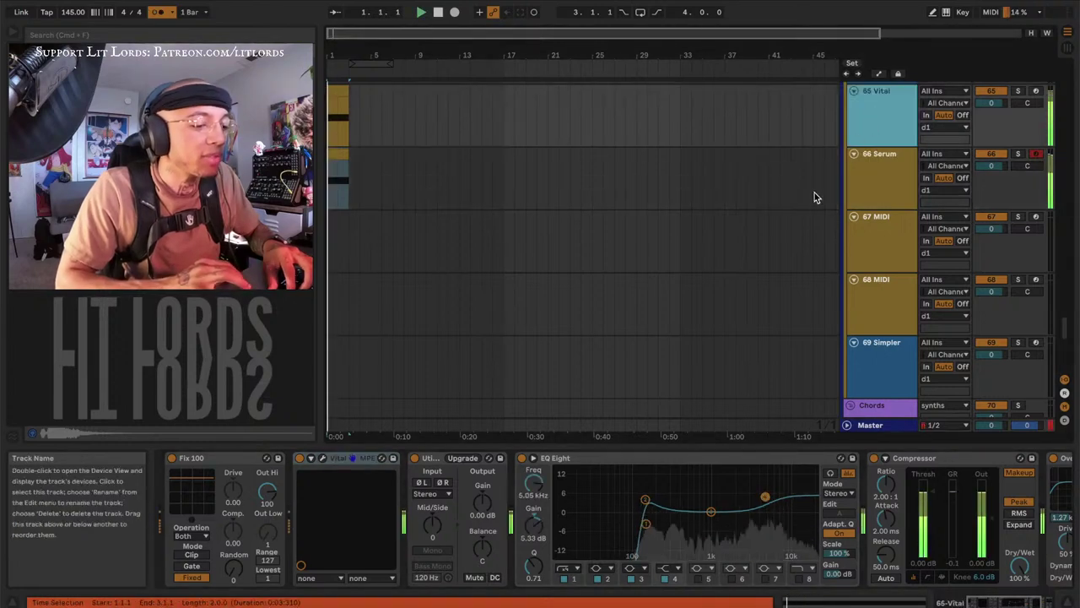
click(158, 12)
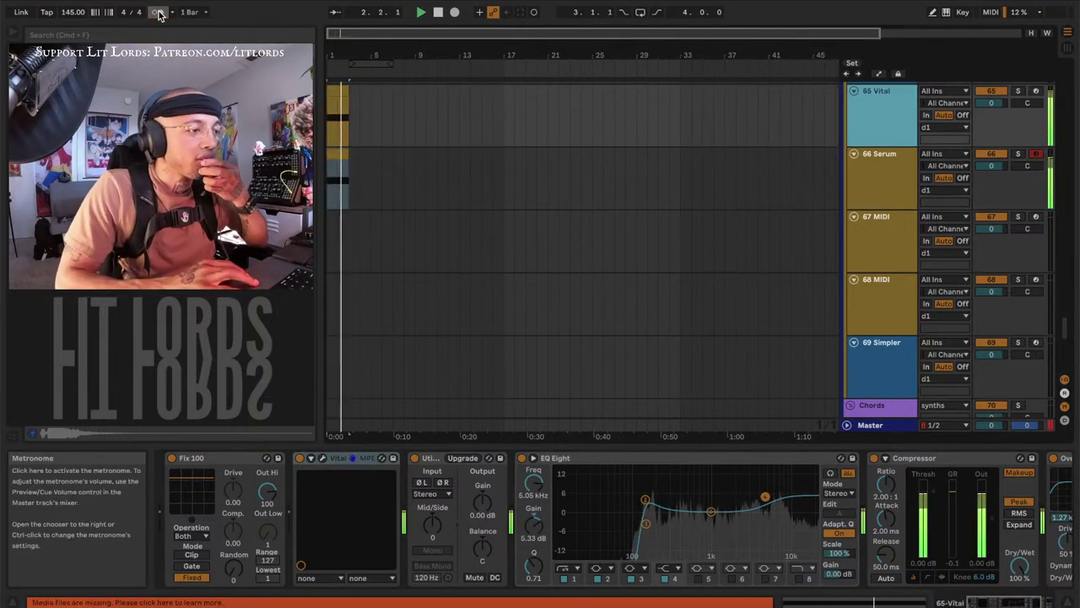
key(space)
key(space)
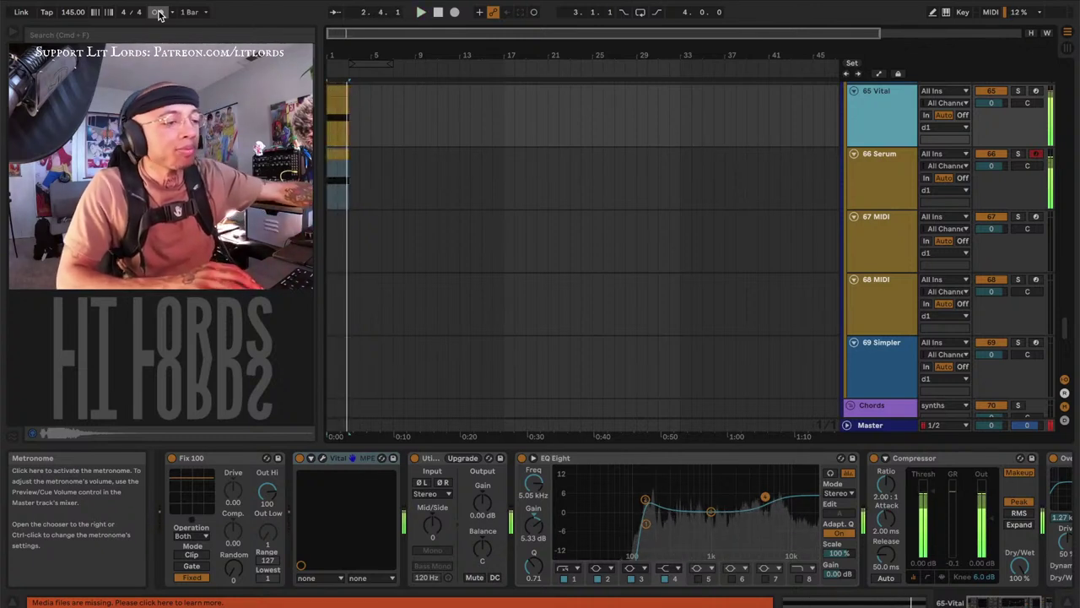
key(space)
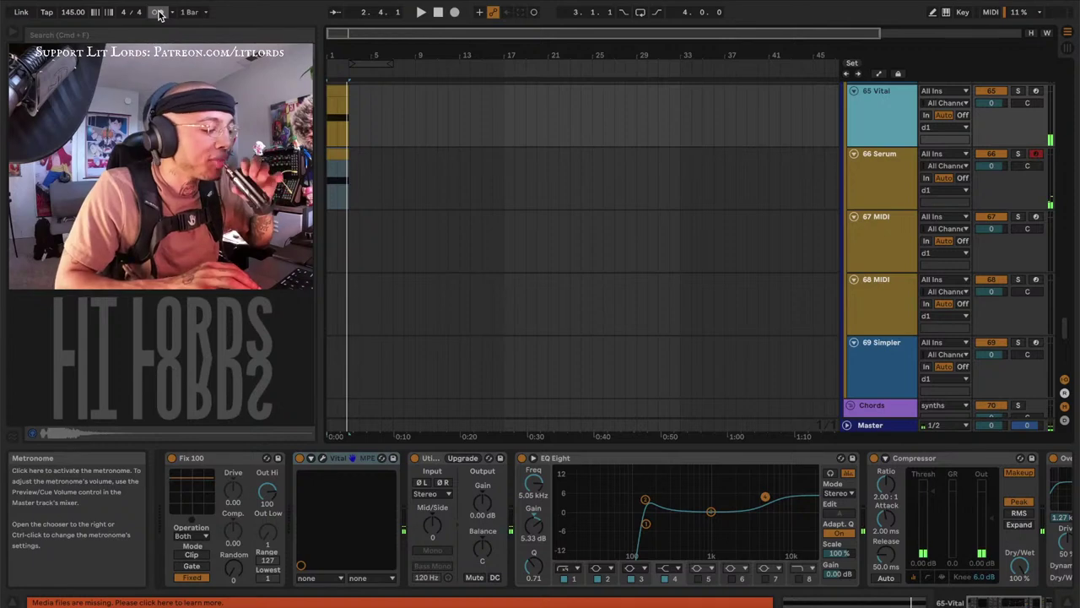
key(space)
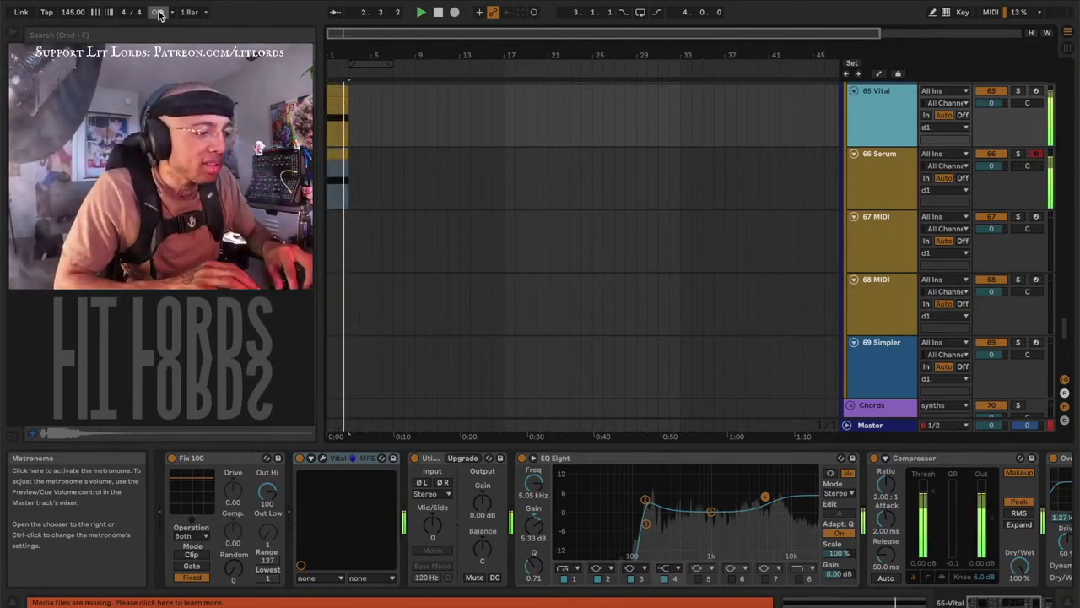
key(space)
Inspect the low-cut filters in the EQ Eight devices of the Serum track and the d1 group
click(338, 171)
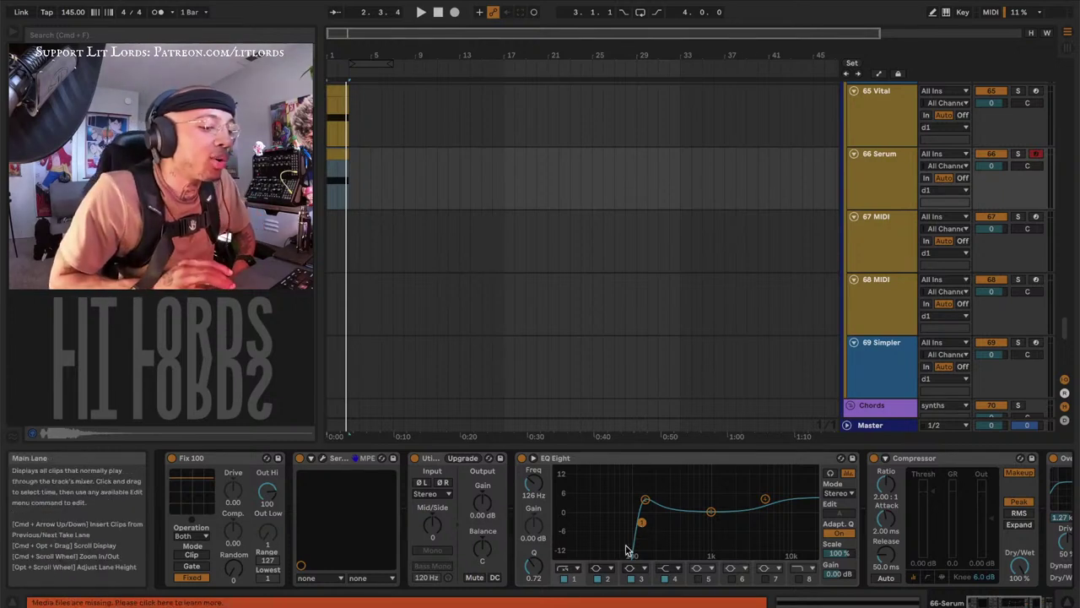
scroll(810, 220, up, 8)
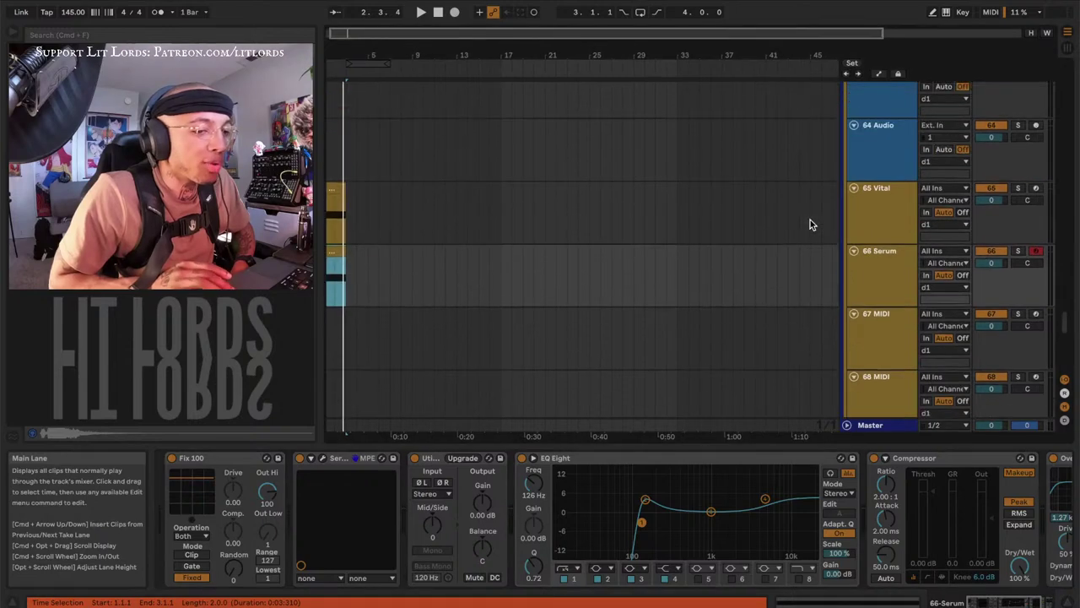
click(874, 173)
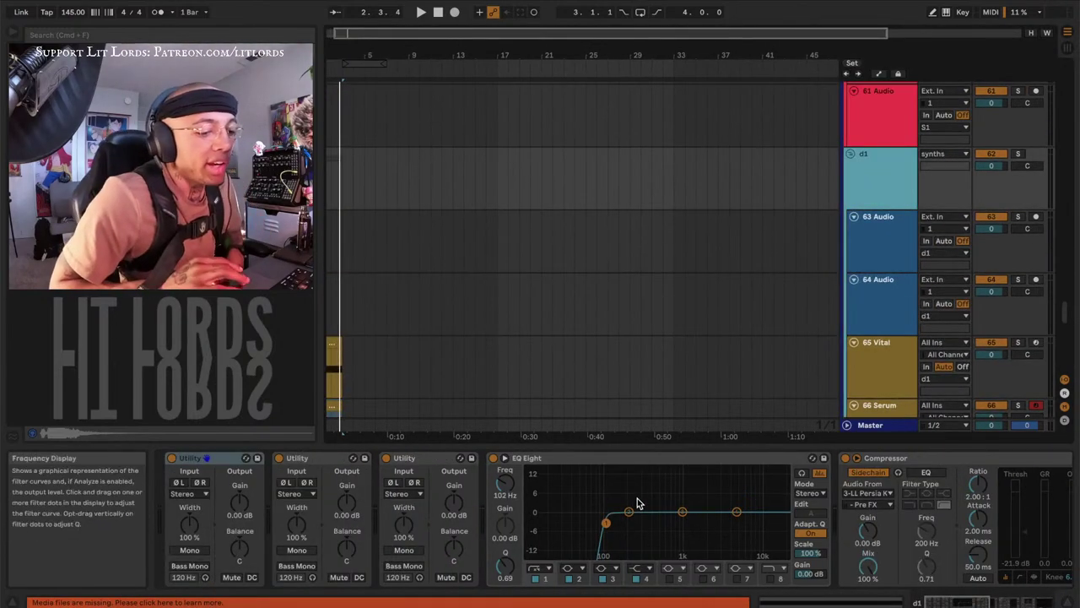
click(606, 525)
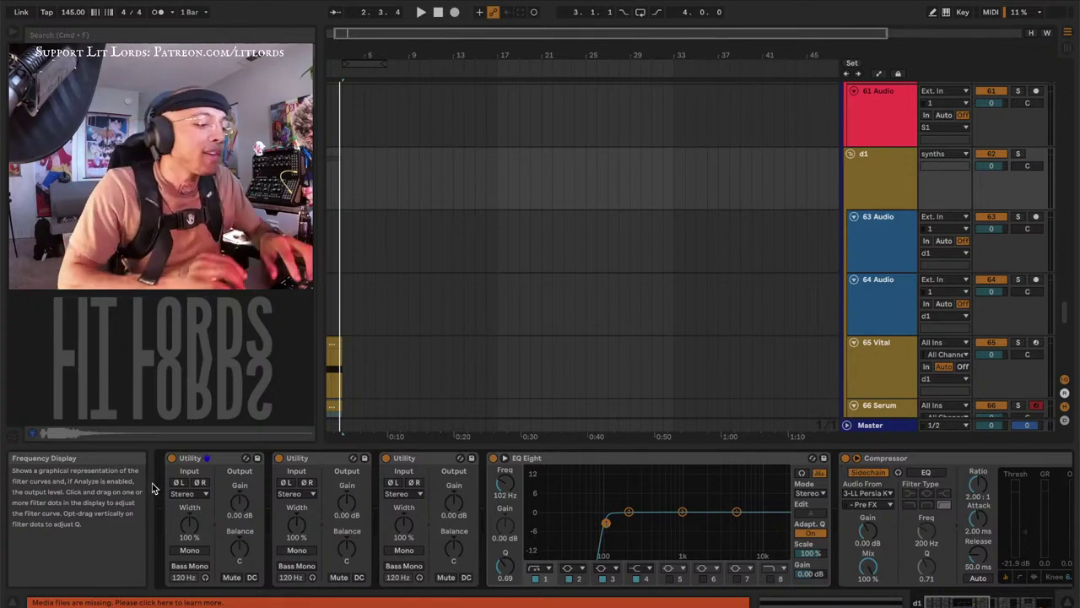
Copy the Vital track's two-bar MIDI clip to the start of the 13 Hip-Hop Sub track
click(342, 341)
scroll(339, 341, up, 20)
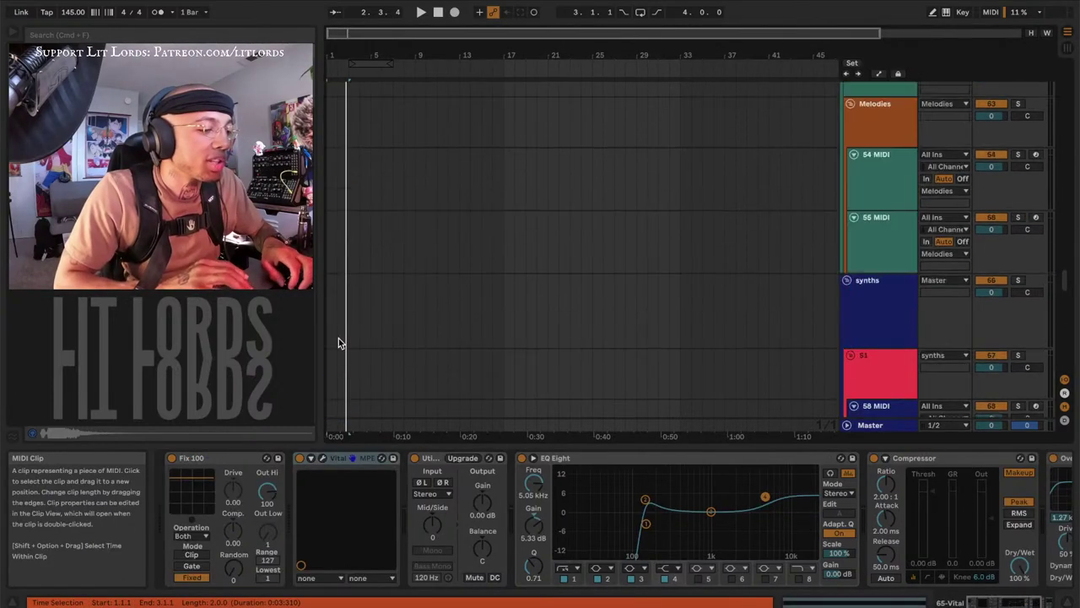
scroll(338, 342, up, 7)
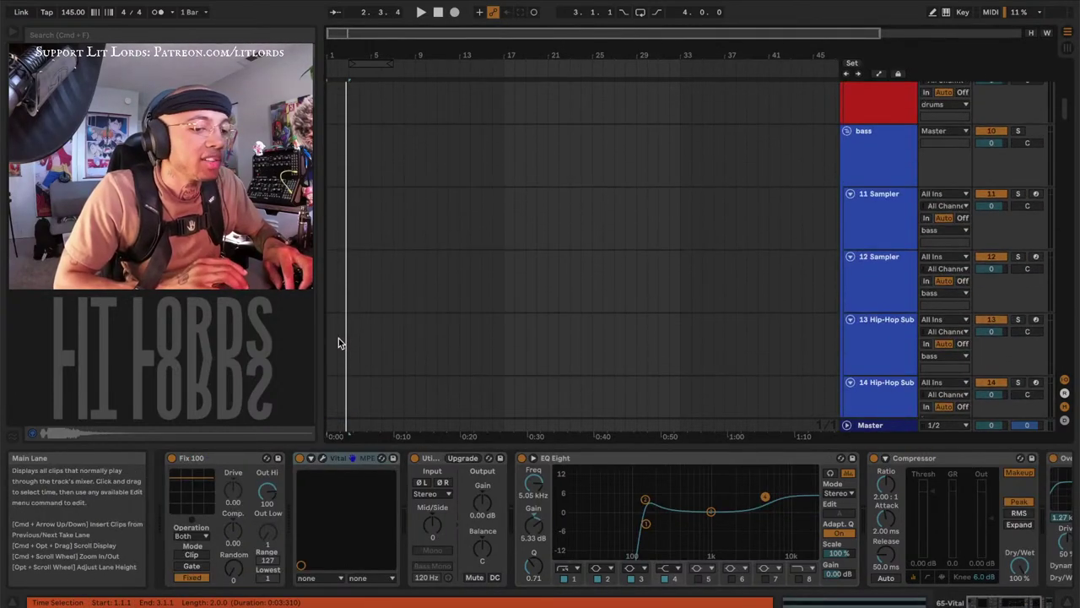
scroll(338, 342, down, 2)
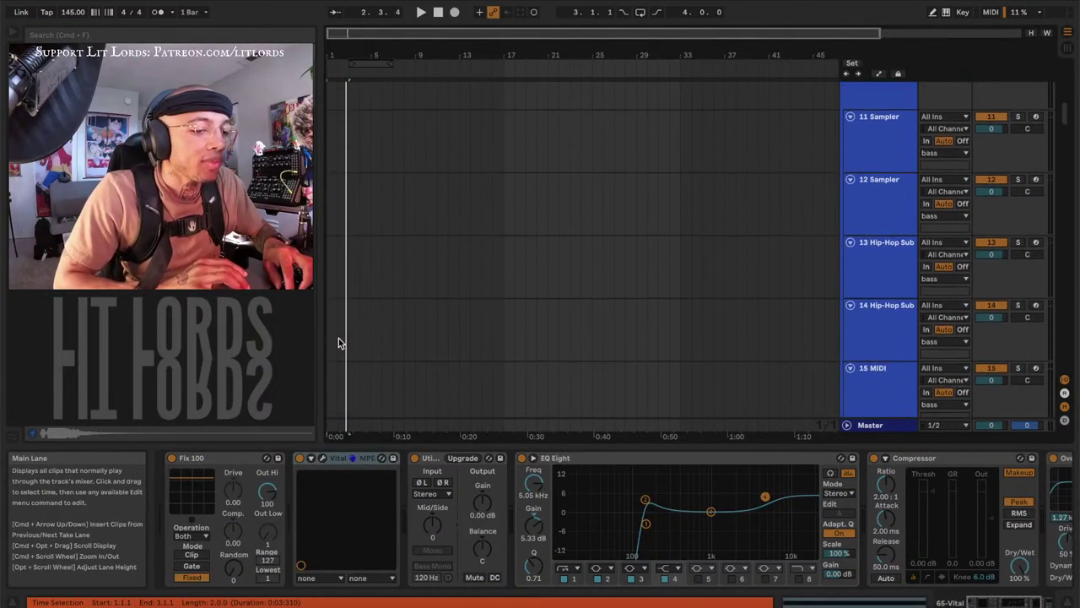
click(332, 263)
key(super+v)
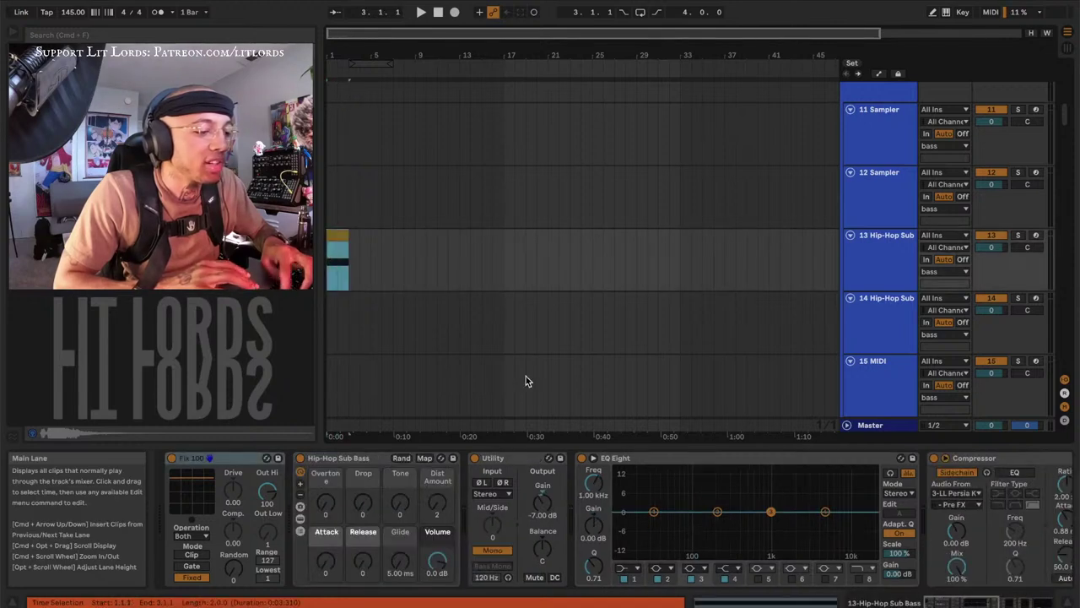
Enable band 8 as a high cut at about 114 Hz in the Hip-Hop Sub track's EQ Eight and audition it
click(861, 579)
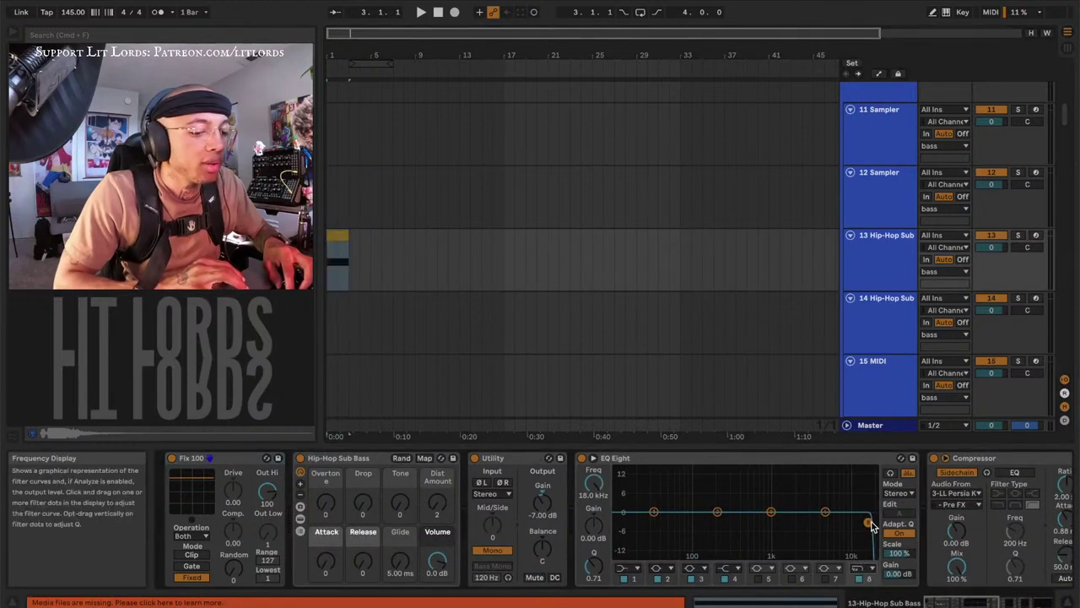
drag(868, 522, 697, 522)
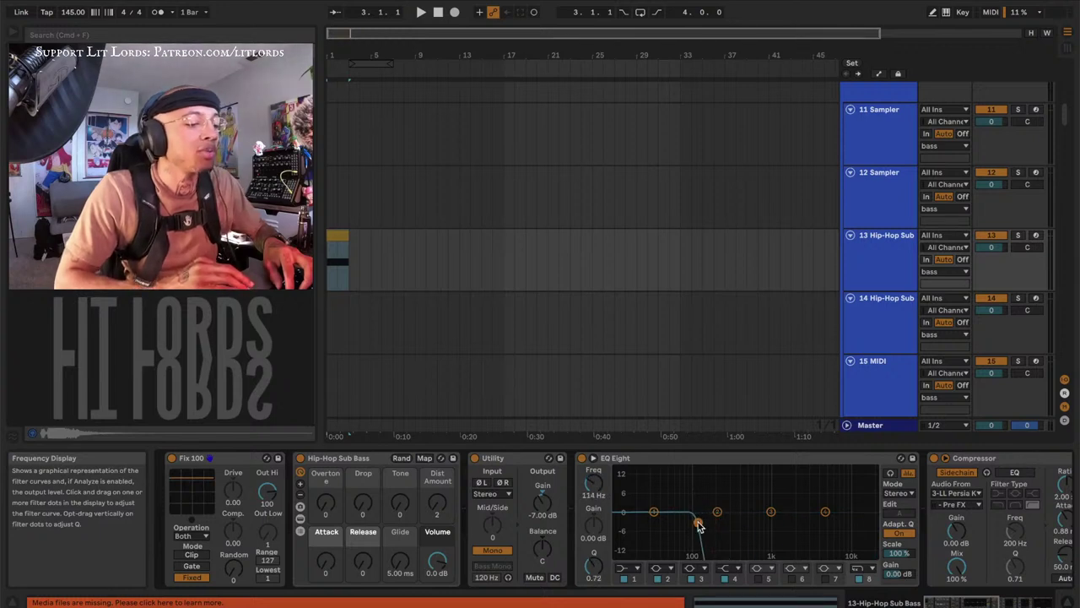
key(space)
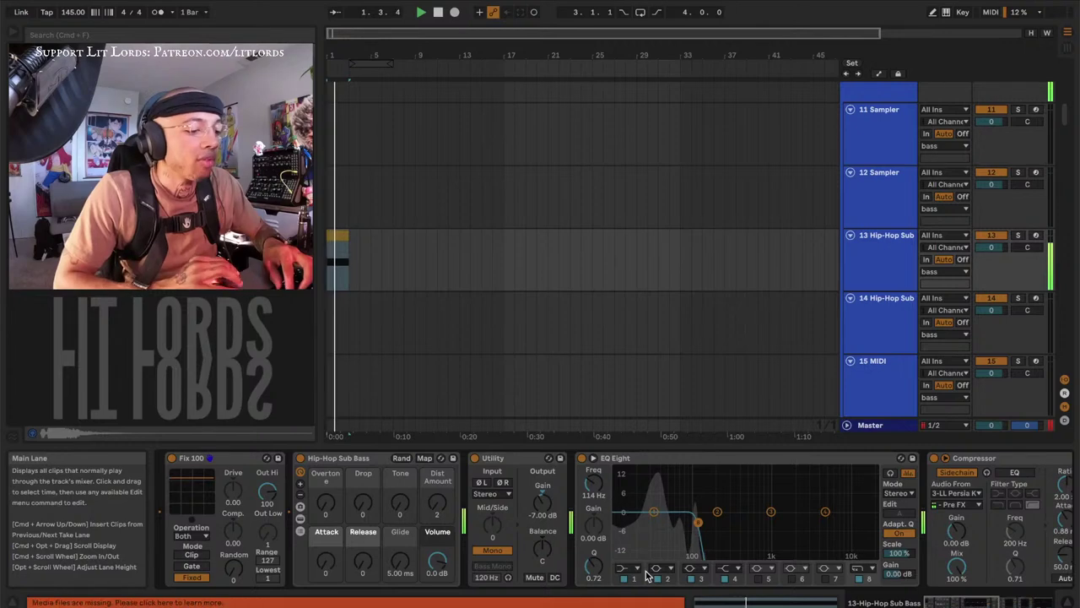
Set the Hip-Hop Sub's sidechain Compressor to a 0.35 ms attack and 10.2 ms release during playback
scroll(545, 509, right, 10)
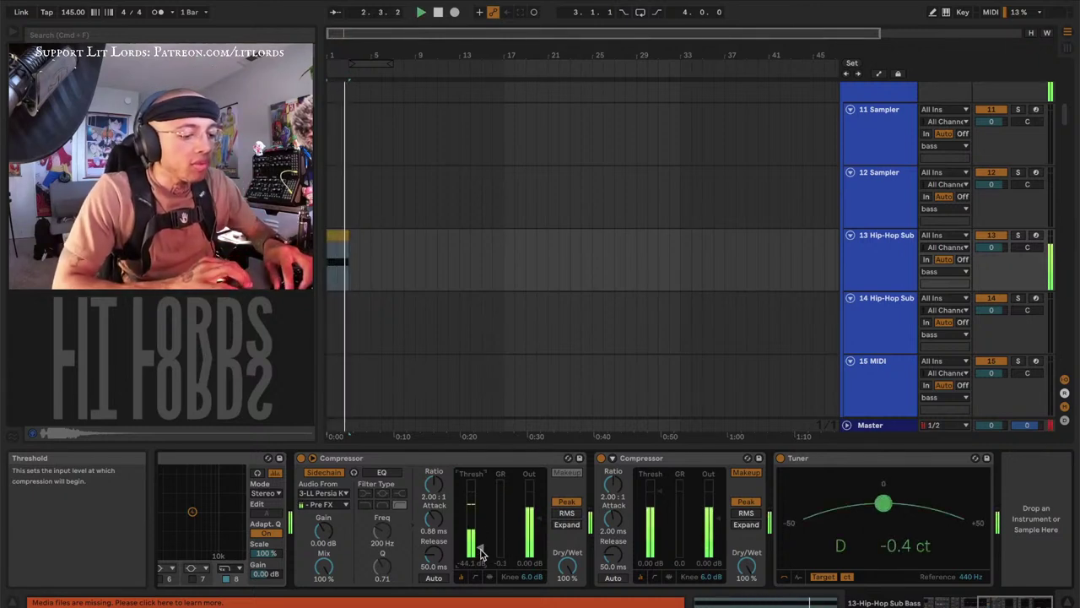
mouse_move(439, 544)
mouse_down()
mouse_move(438, 506)
mouse_move(439, 557)
mouse_up()
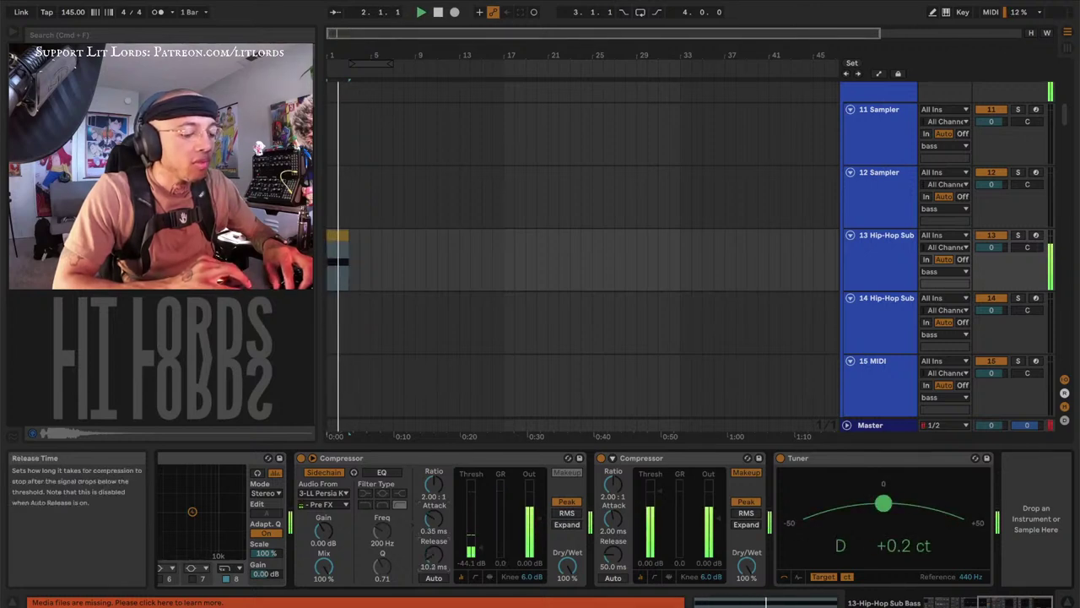
click(338, 257)
Check the device chains of the bass and drums groups and audition the 13 Hip-Hop Sub track in solo
scroll(494, 366, up, 3)
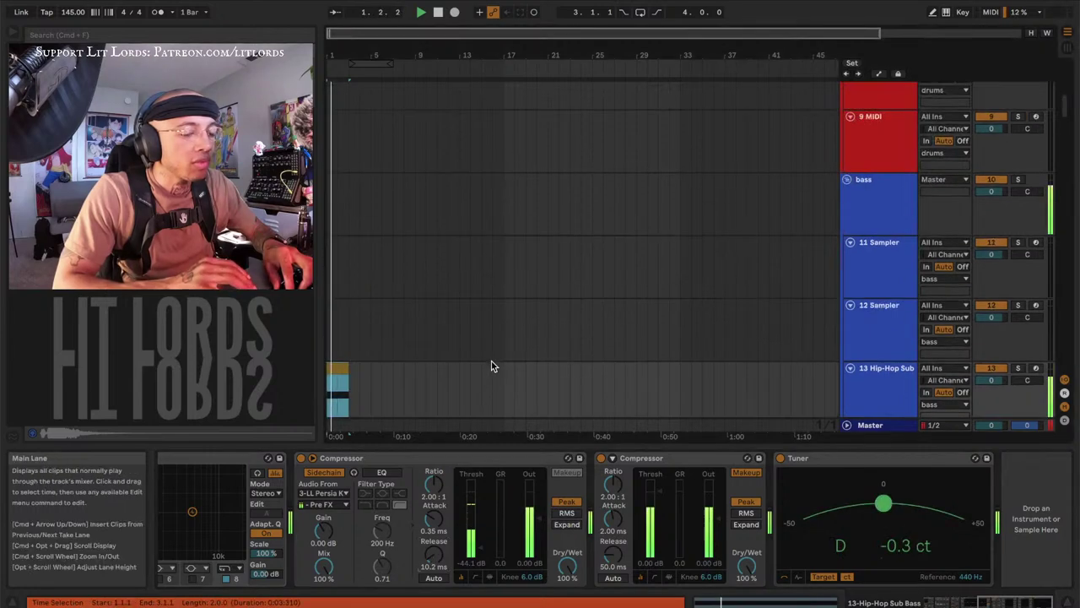
scroll(493, 366, up, 4)
click(860, 336)
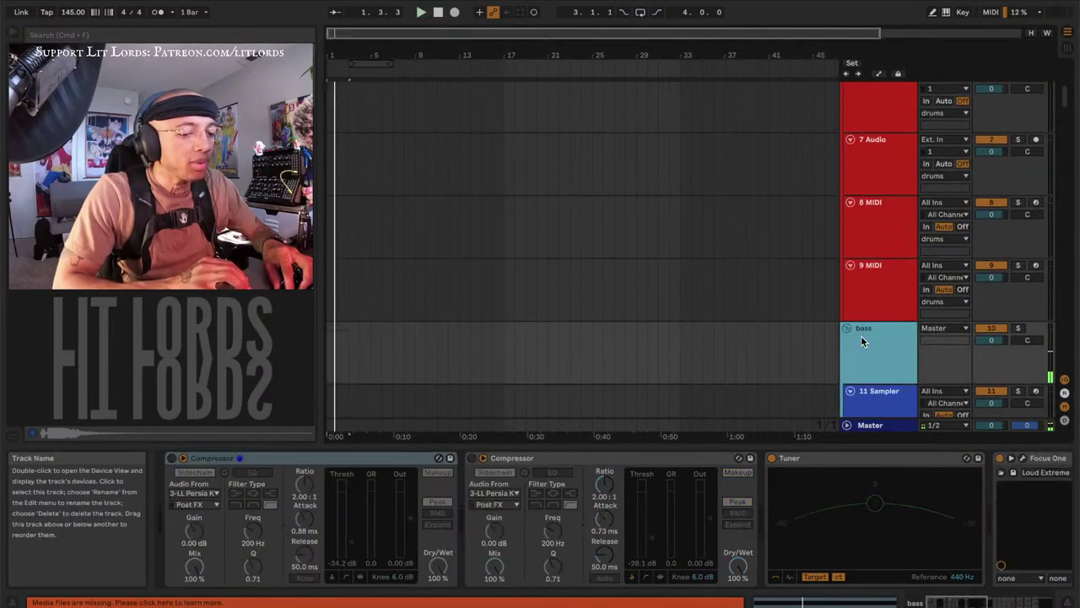
scroll(853, 244, up, 5)
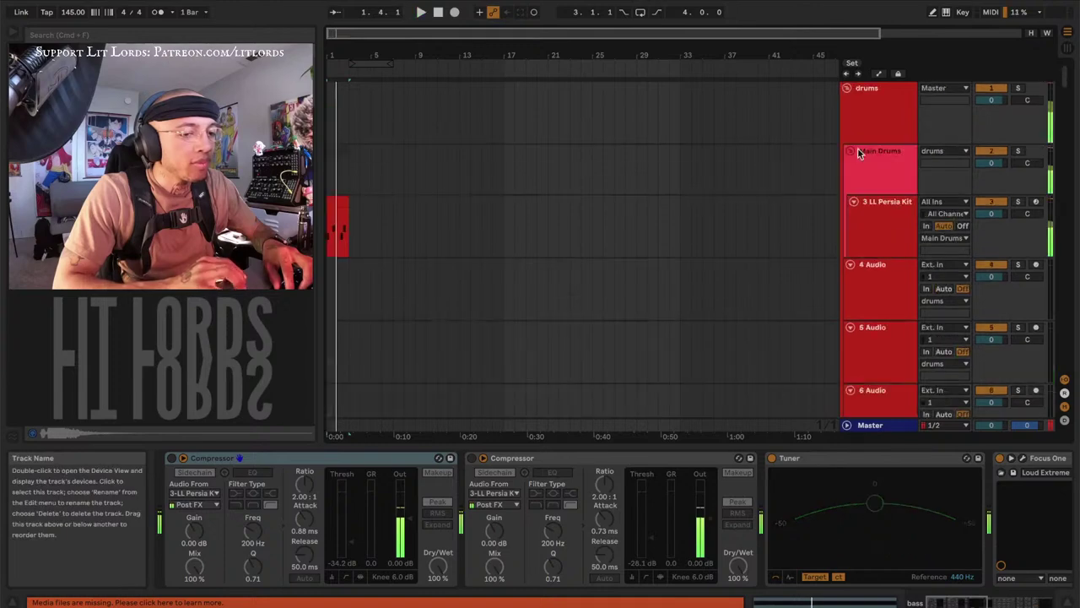
click(859, 112)
scroll(876, 227, down, 8)
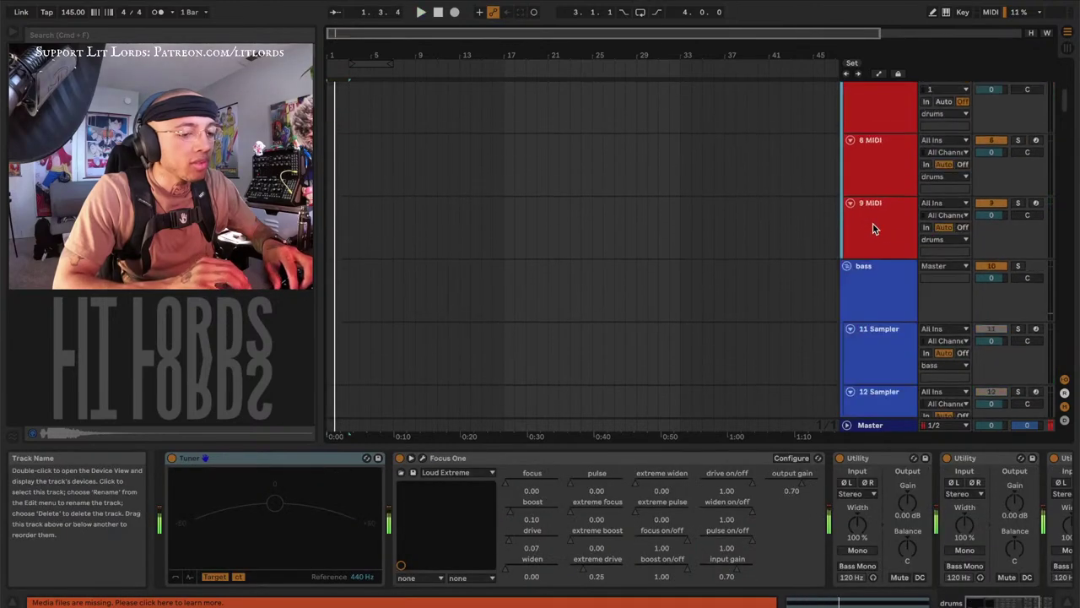
click(1018, 242)
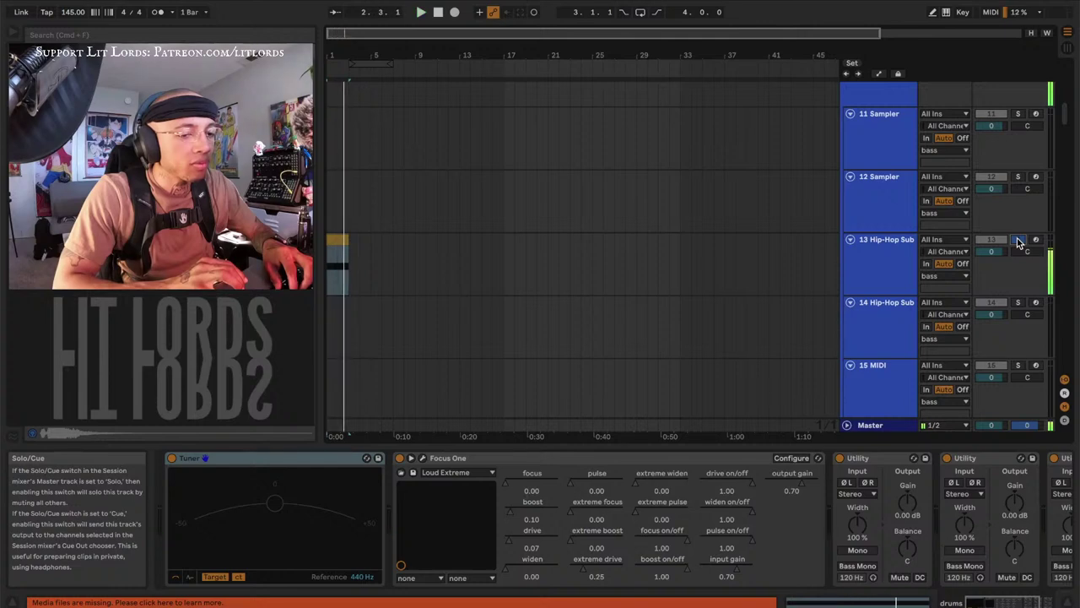
With the LL Persia Kit soloed, set the low-cut band of the Elaine Kick's EQ Eight to about 31.6 Hz
scroll(889, 157, up, 8)
click(876, 211)
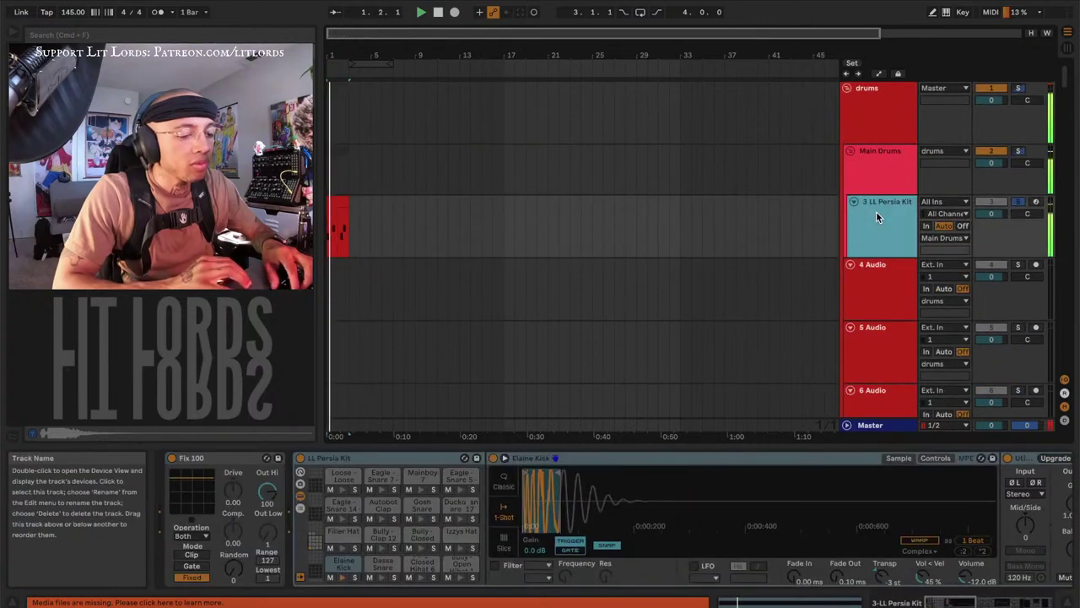
click(341, 565)
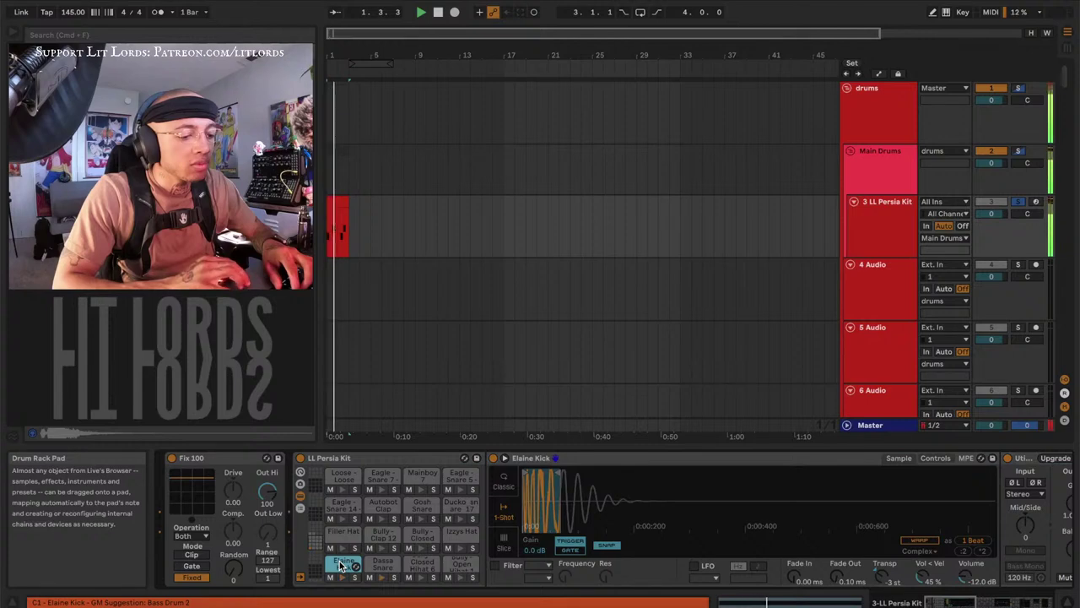
scroll(651, 540, right, 10)
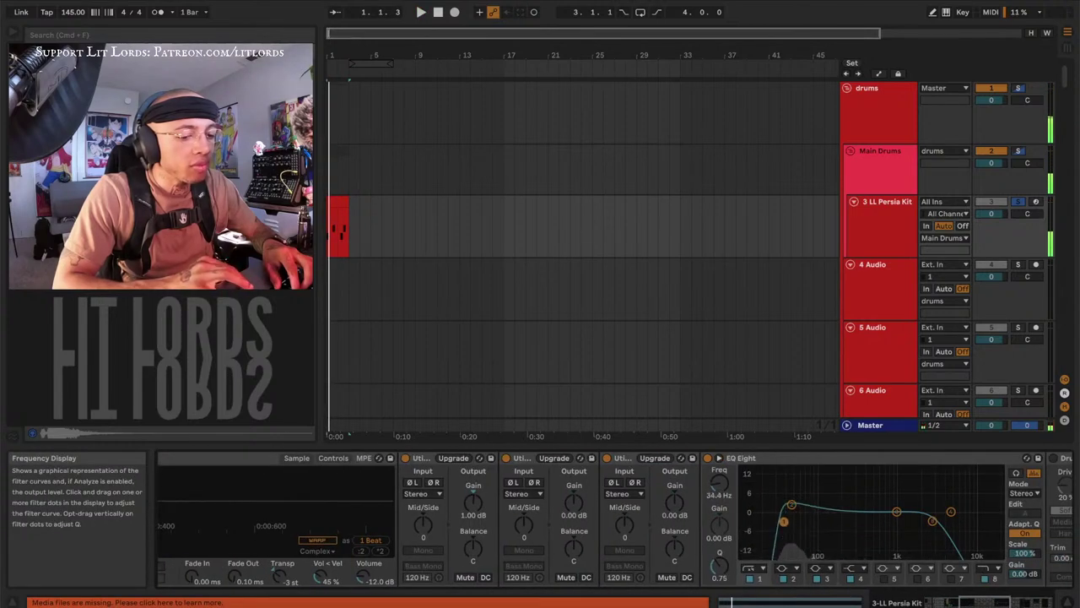
drag(783, 521, 755, 525)
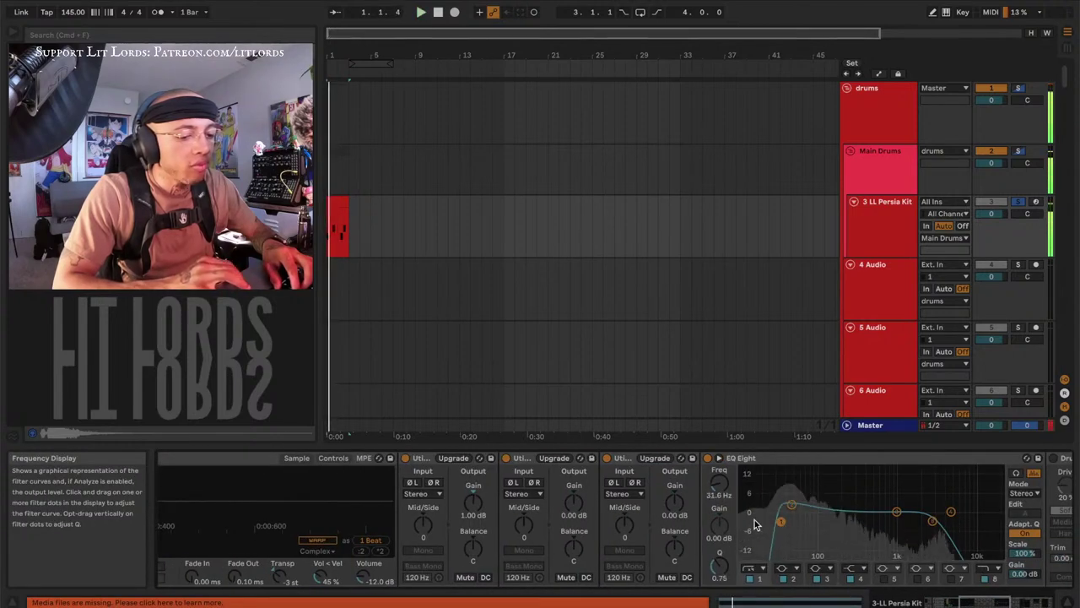
Solo the 13 Hip-Hop Sub track and display its device chain
scroll(755, 524, left, 10)
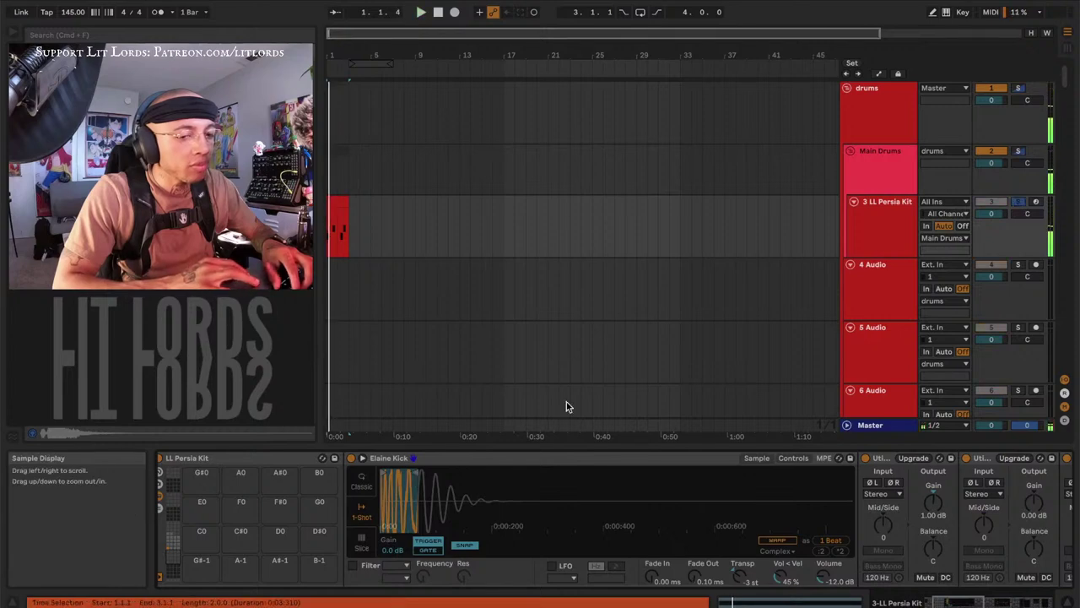
scroll(901, 338, down, 10)
click(1017, 220)
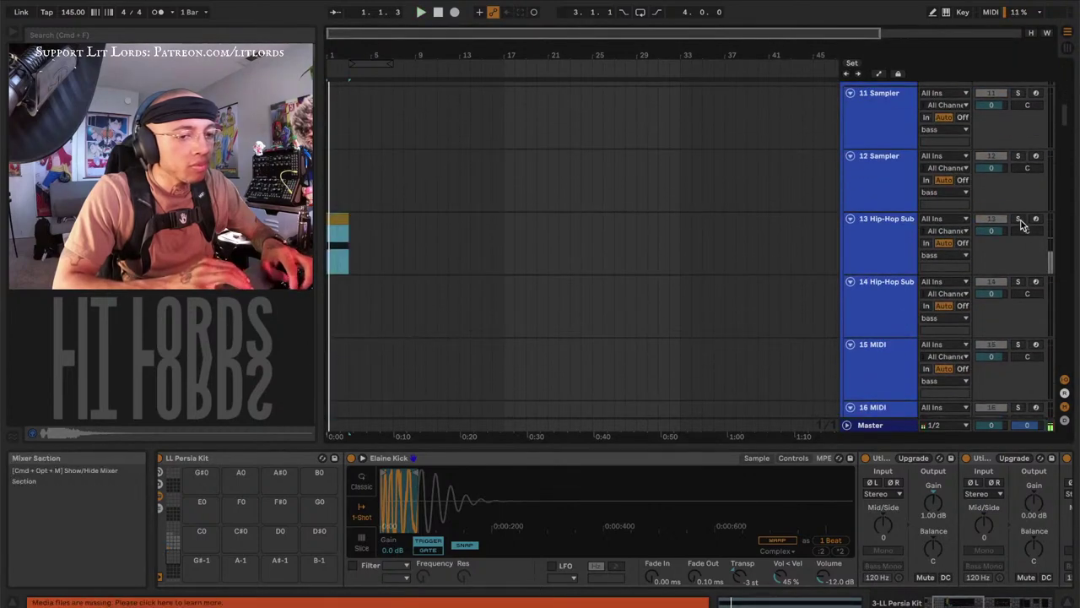
click(890, 243)
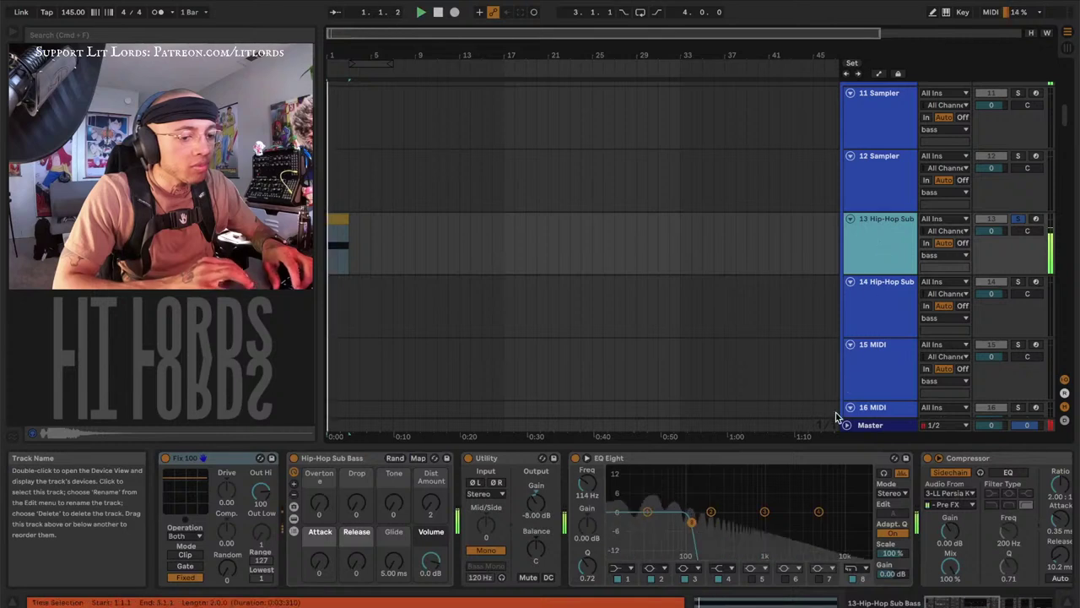
Set the Utility gain on the 13 Hip-Hop Sub track to -7.00 dB during playback
click(852, 579)
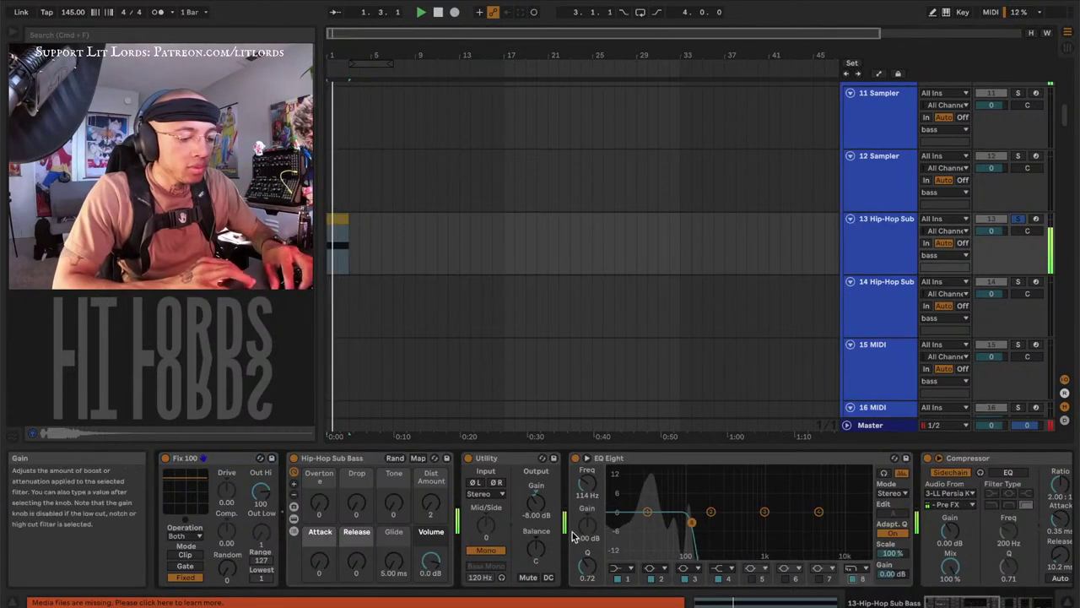
drag(543, 514, 542, 517)
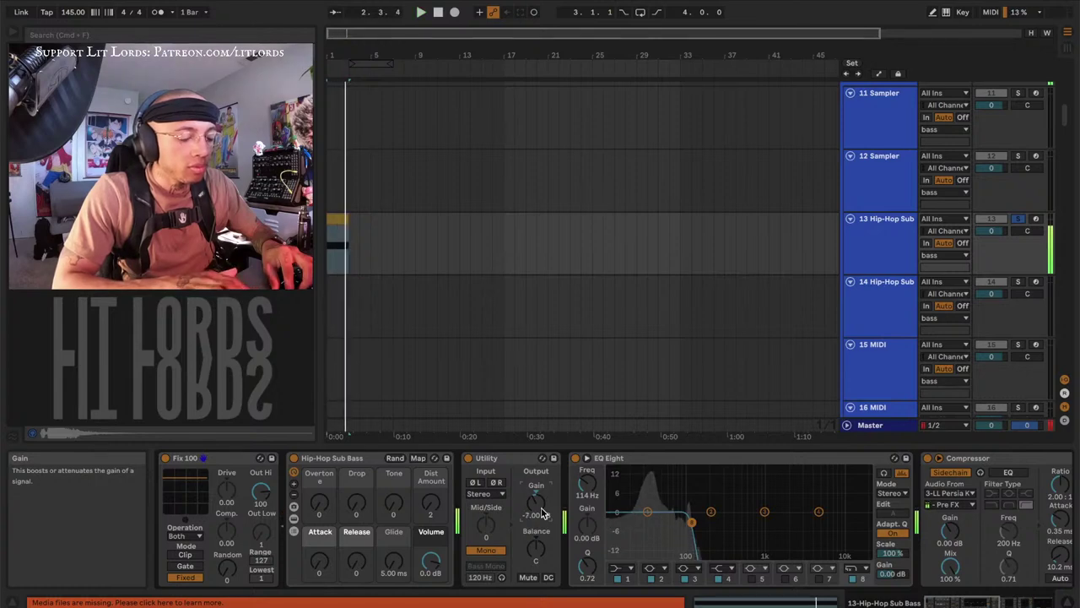
In the LL Persia Kit clip, copy the Elaine Kick notes to the Bully - Closed Hihat 6 lane, starting slightly late
scroll(340, 193, up, 10)
double_click(336, 200)
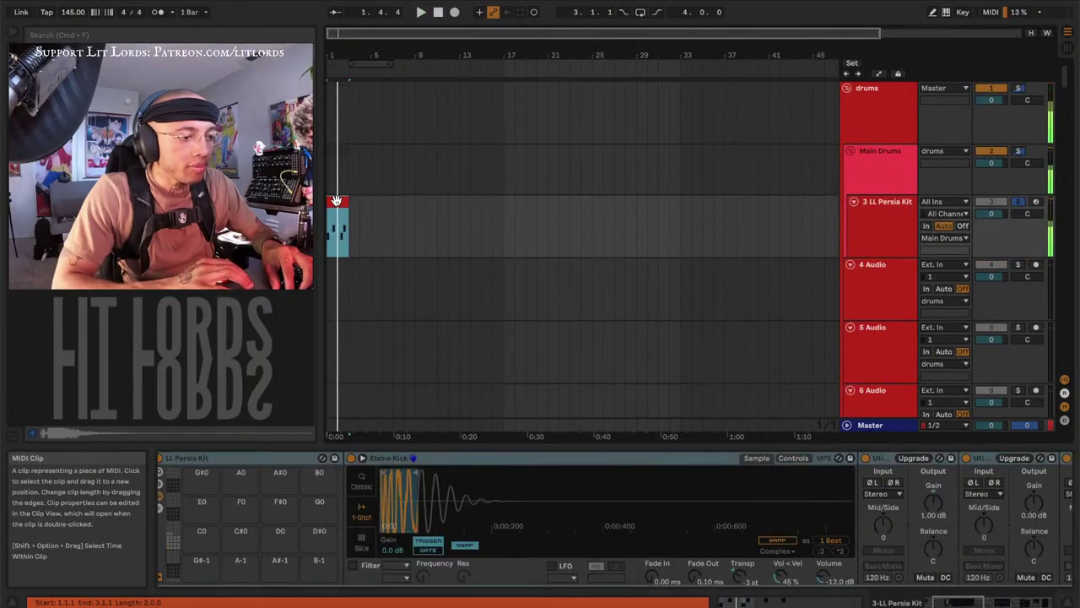
click(553, 553)
drag(553, 553, 552, 527)
Add short Bully - Closed Hihat 4 notes on every beat of both bars, duplicating the first pair through 2.4
click(540, 502)
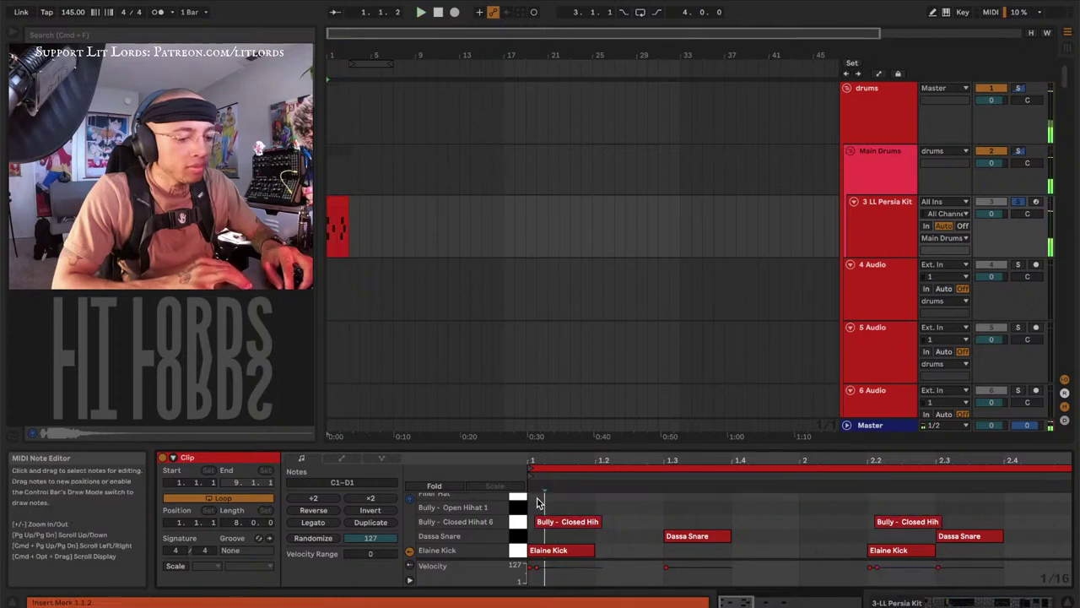
scroll(540, 503, up, 3)
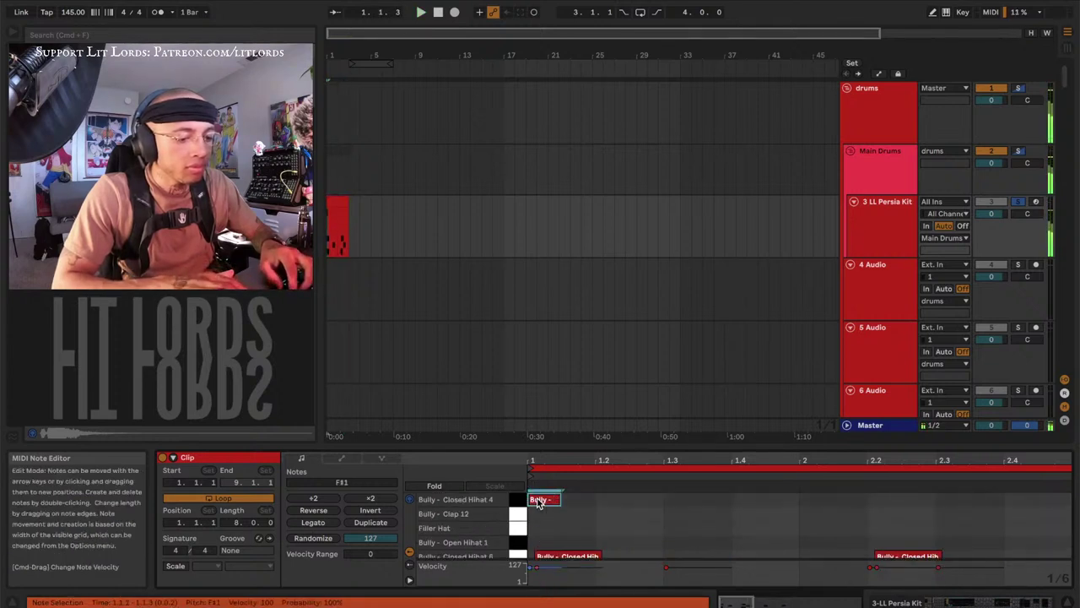
click(540, 503)
key(Right)
key(Right)
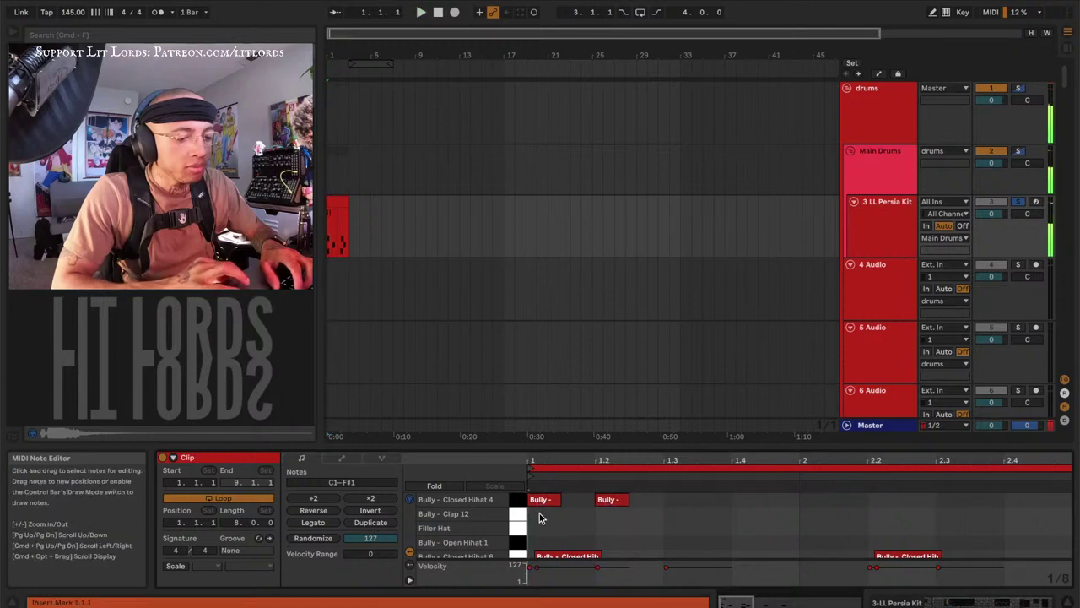
drag(539, 513, 661, 502)
key(ctrl+d)
key(ctrl+d)
key(ctrl+d)
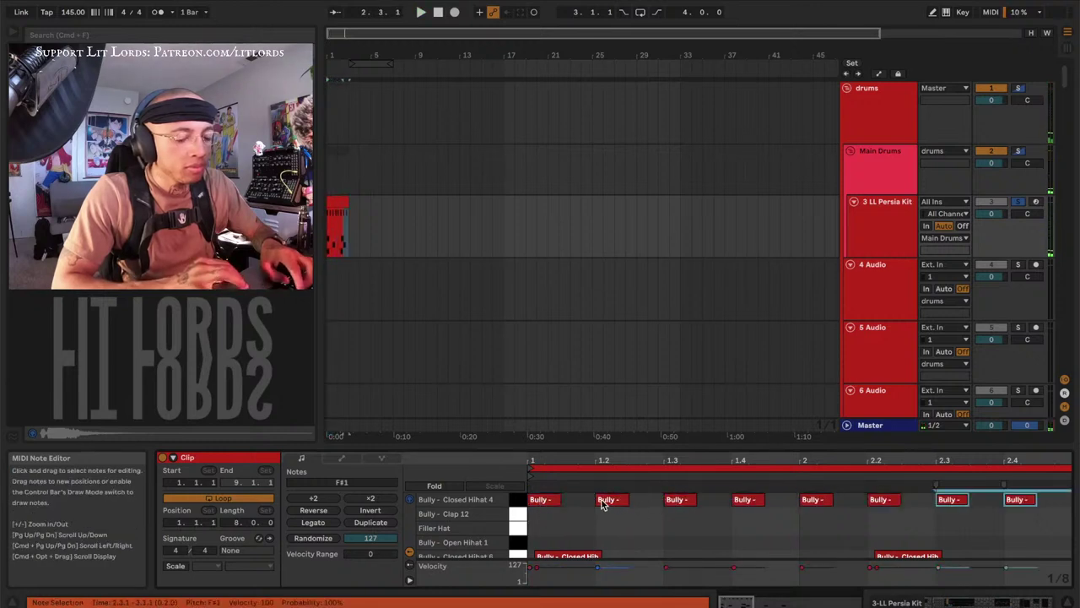
Nudge the Closed Hihat 4 notes slightly later and move them up to the Izzys Hat lane during playback
key(ctrl+a)
drag(537, 501, 544, 503)
key(space)
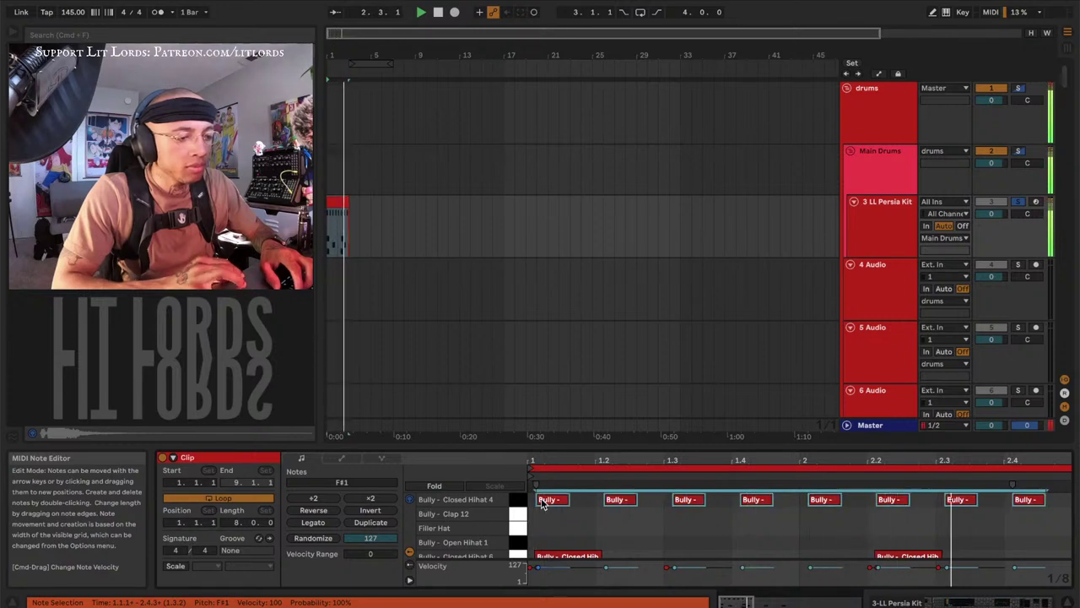
key(Up)
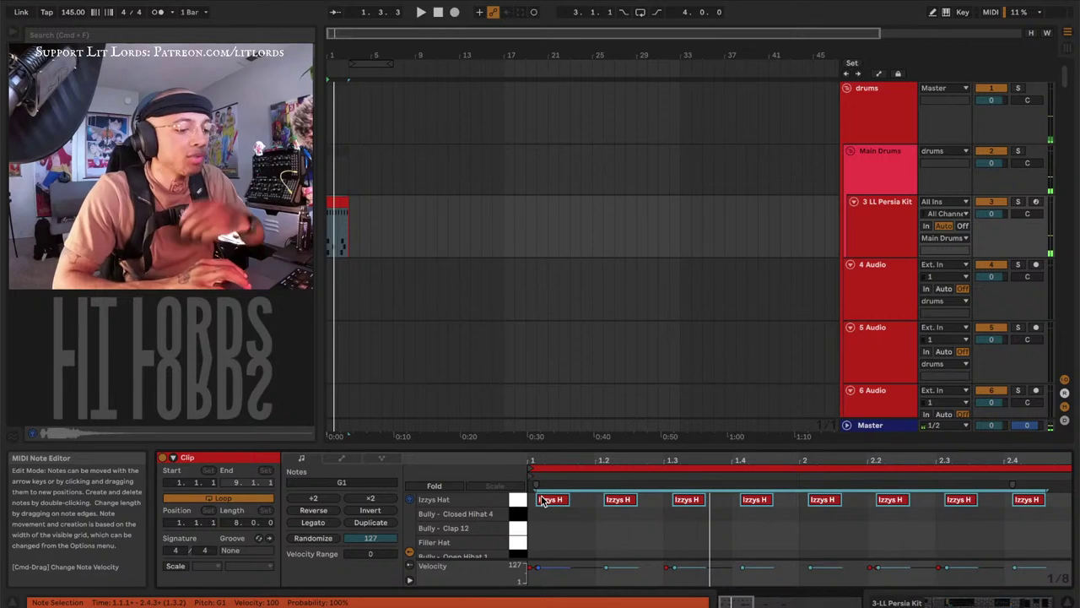
Copy the two Dassa Snare notes to the Bully - Clap 12 lane, slightly late, and audition them
scroll(523, 527, down, 3)
click(517, 535)
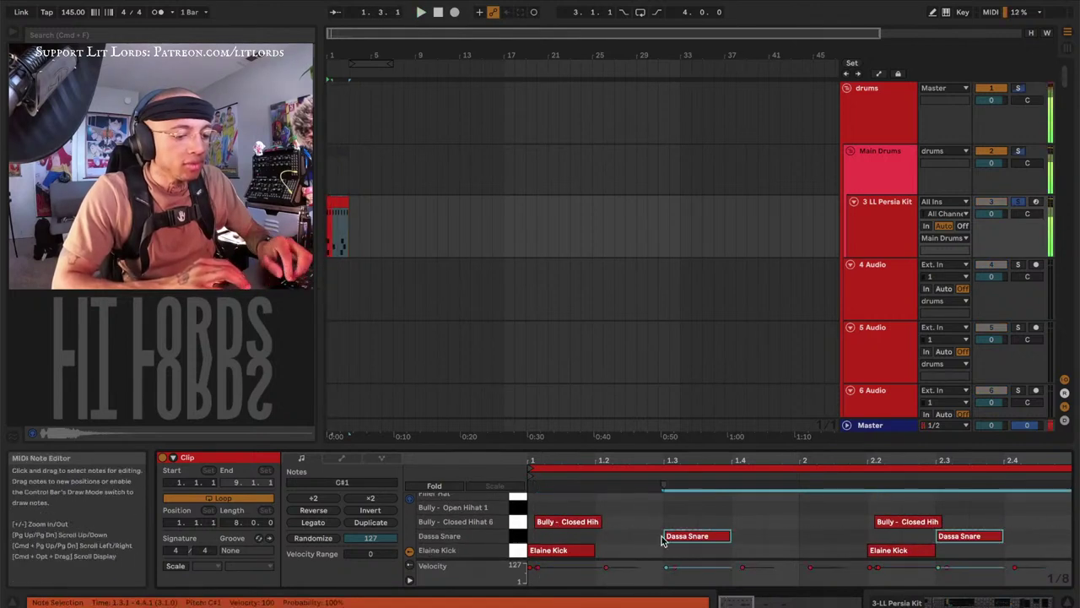
drag(675, 538, 675, 513)
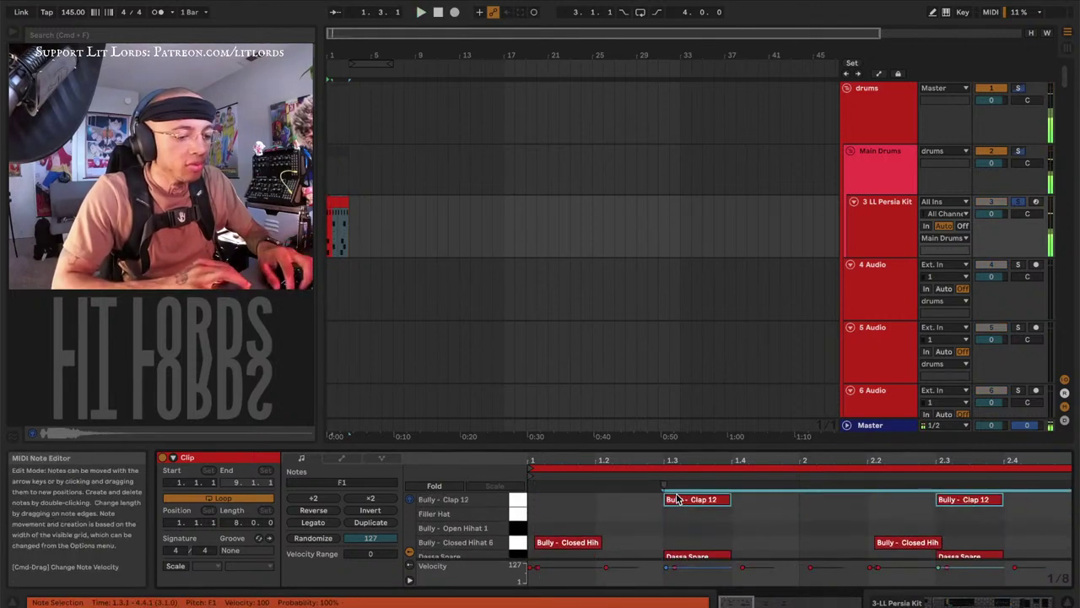
key(space)
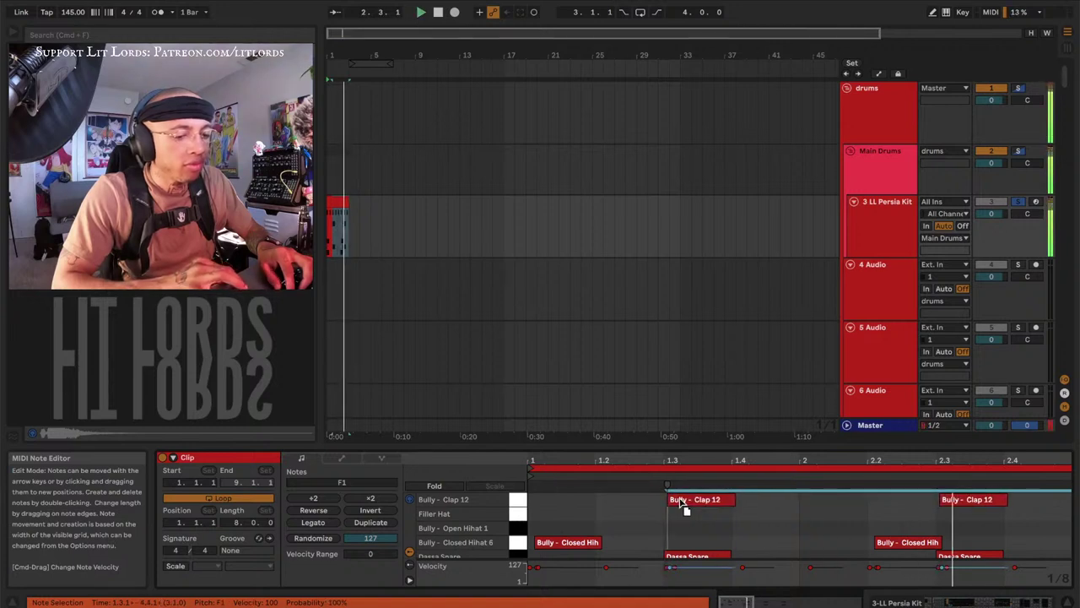
Move the clap notes up to the Autobot Clap lane, nudge them slightly later, and play the drum clip from its start
key(Up)
key(Up)
key(Up)
key(Up)
scroll(682, 503, up, 1)
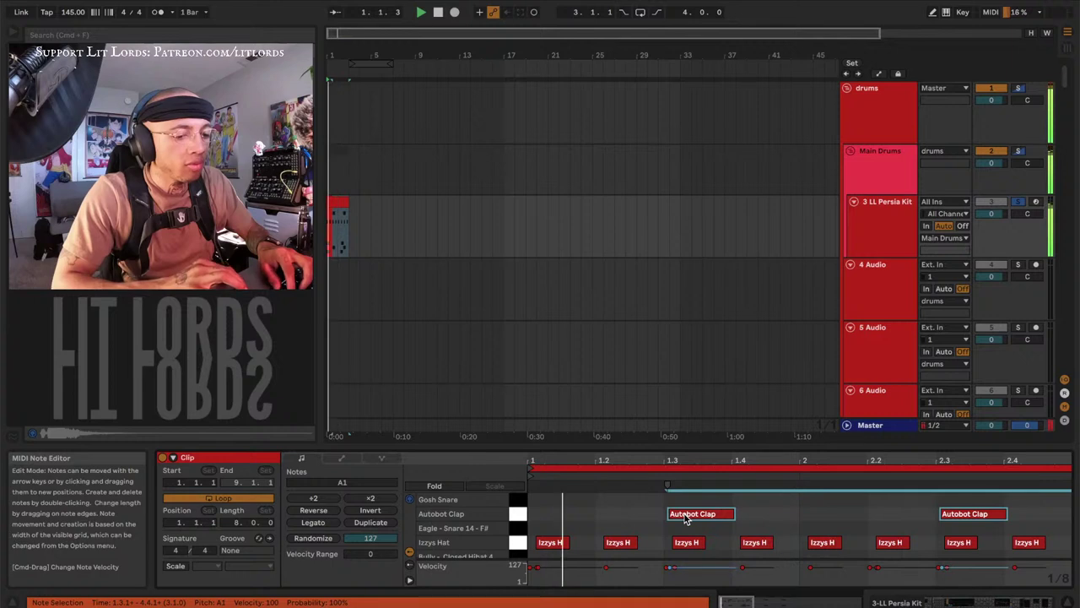
drag(684, 514, 687, 517)
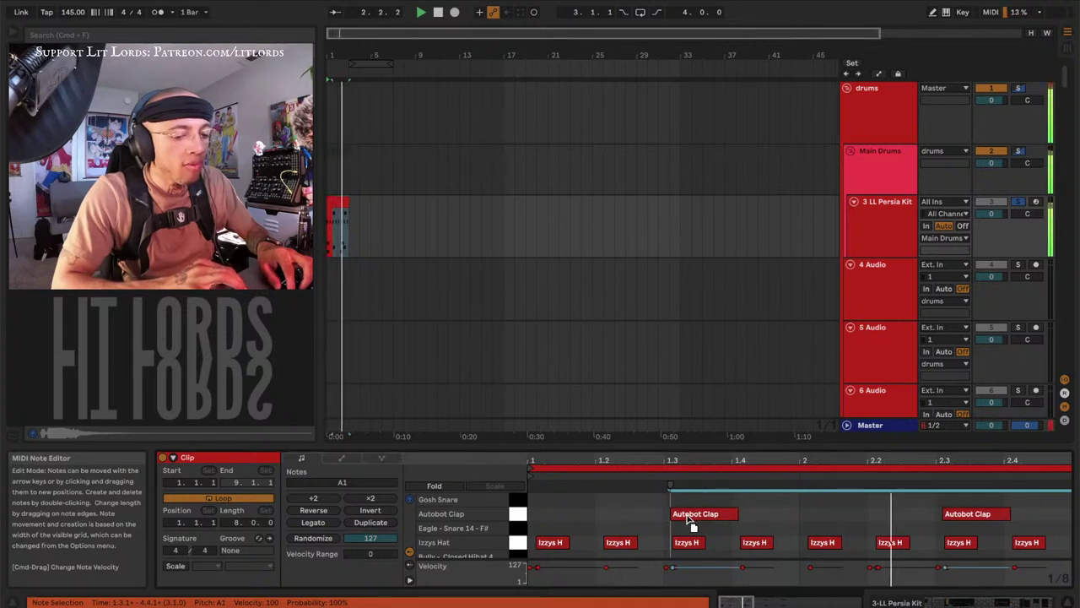
key(space)
click(338, 199)
key(space)
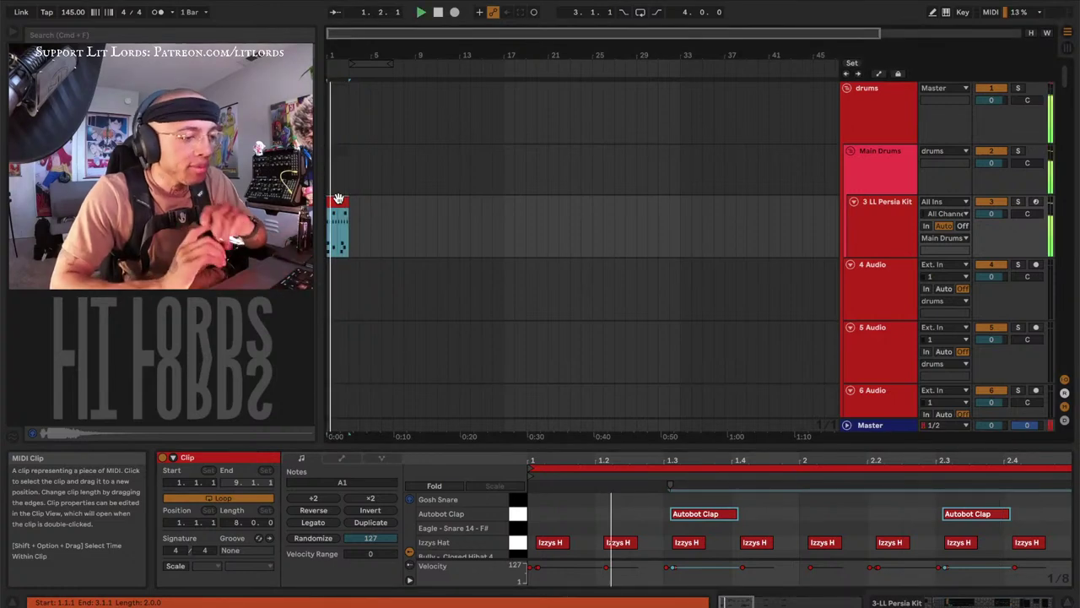
Set the Utility gain of the LL Persia Kit's Autobot Clap pad to -3.56 dB and audition the drums
click(861, 222)
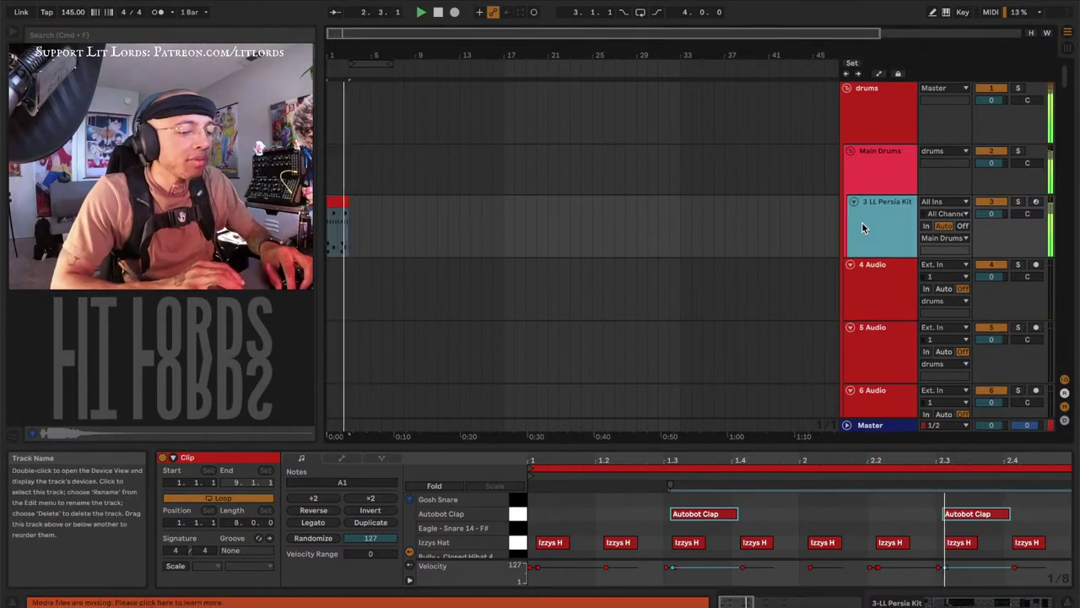
click(313, 545)
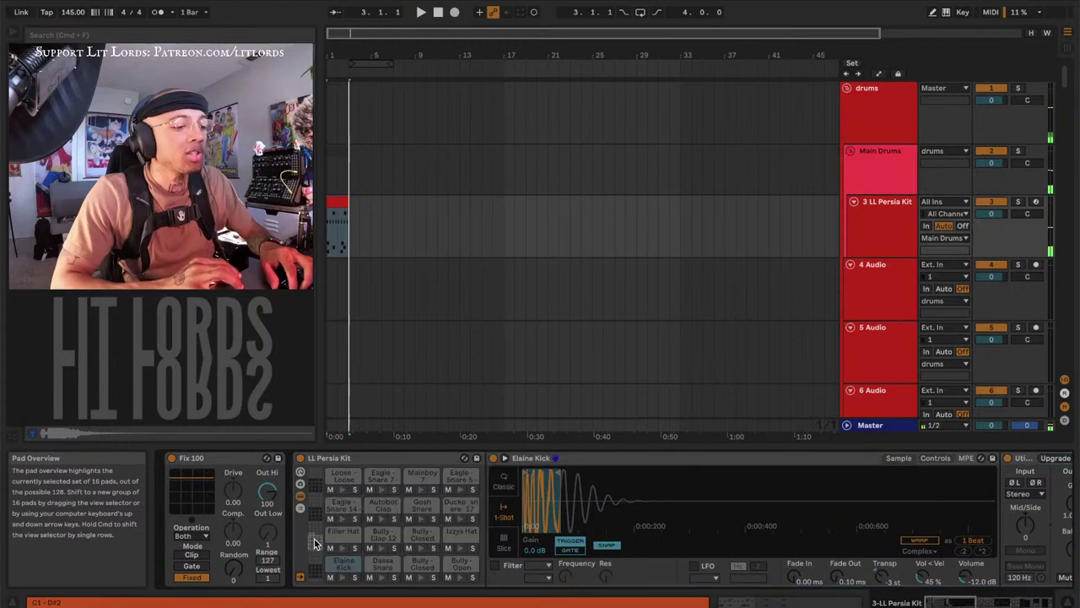
click(379, 506)
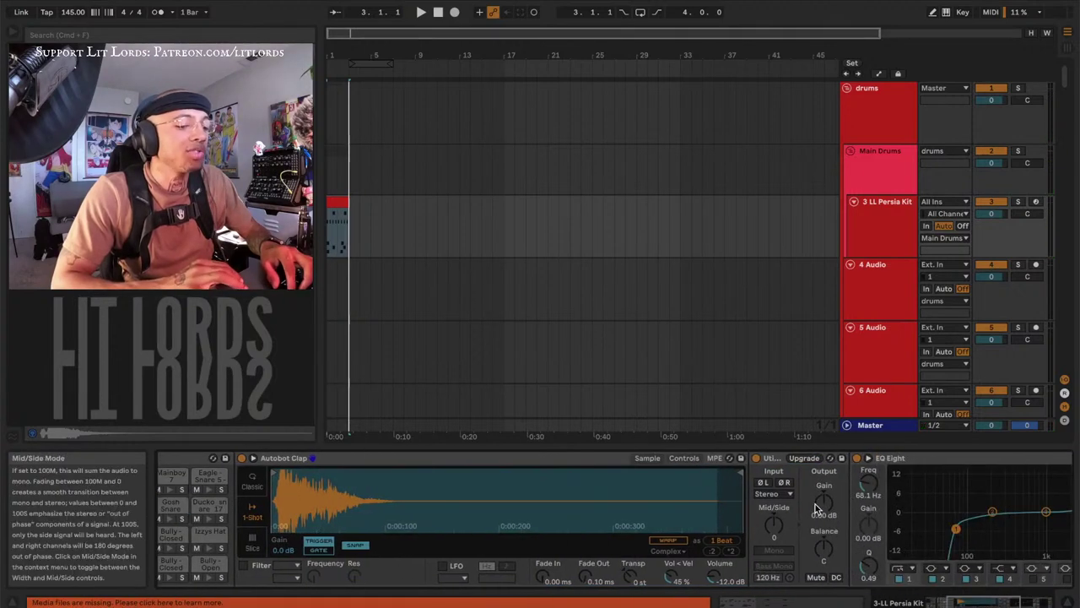
drag(825, 510, 825, 511)
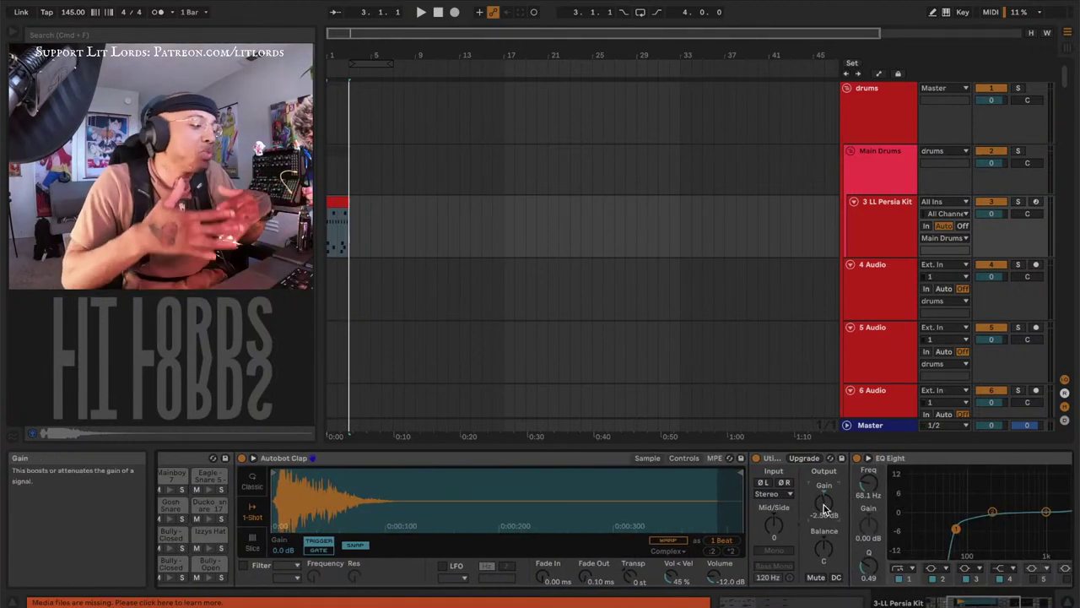
key(space)
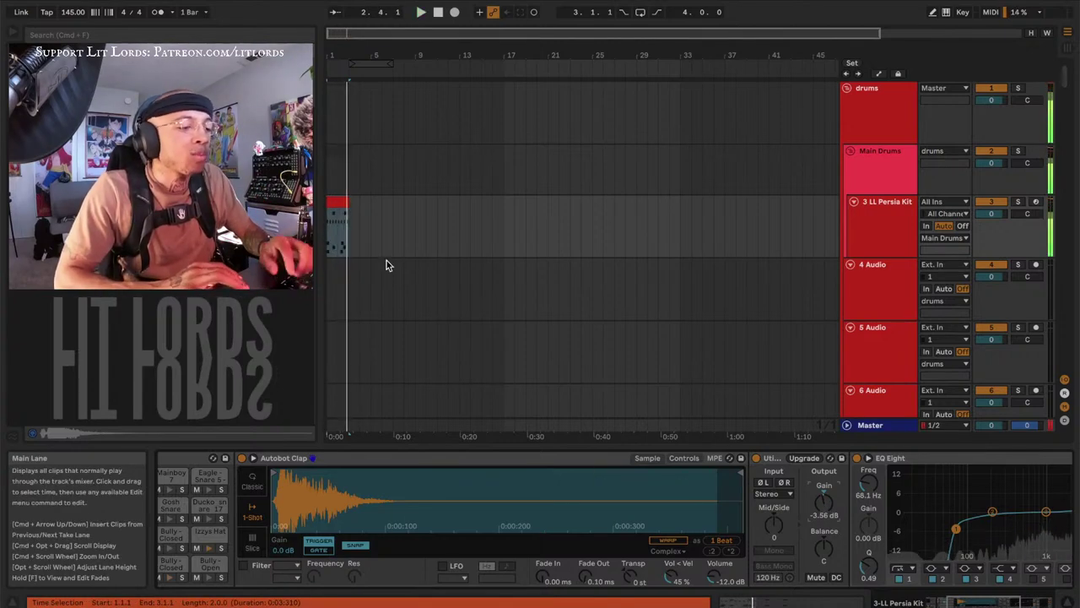
Play the 65 Vital clip in solo and open the track's Vital editor
scroll(386, 262, down, 15)
scroll(386, 261, down, 15)
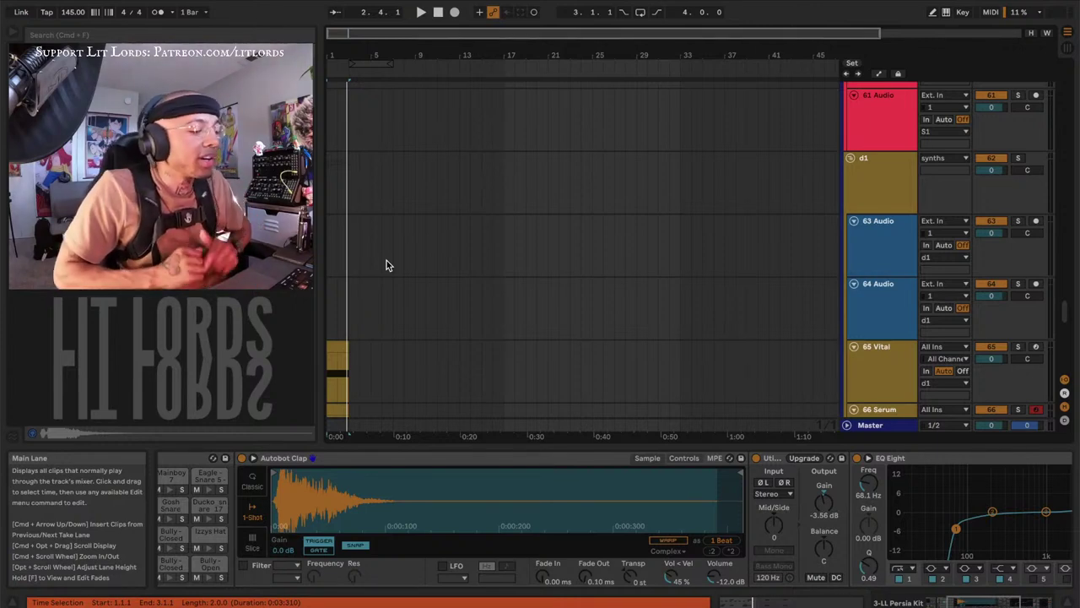
click(338, 346)
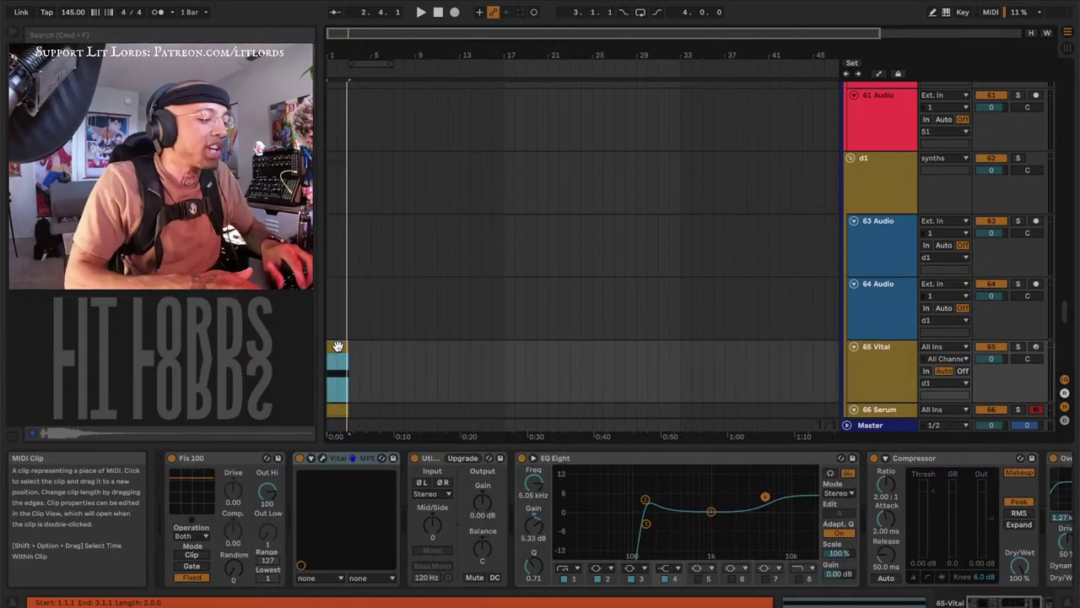
key(space)
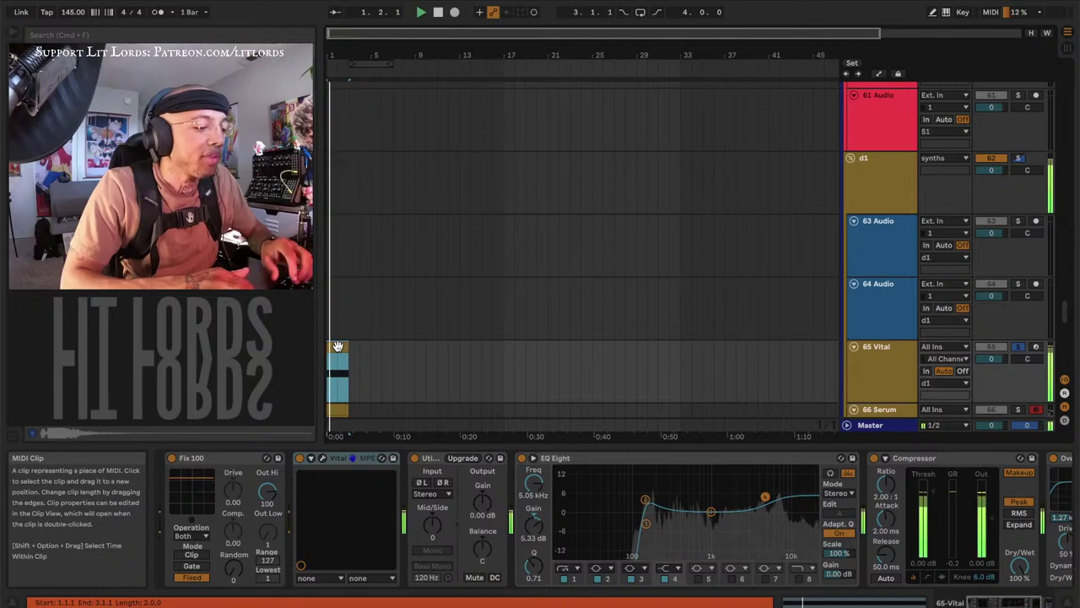
click(323, 459)
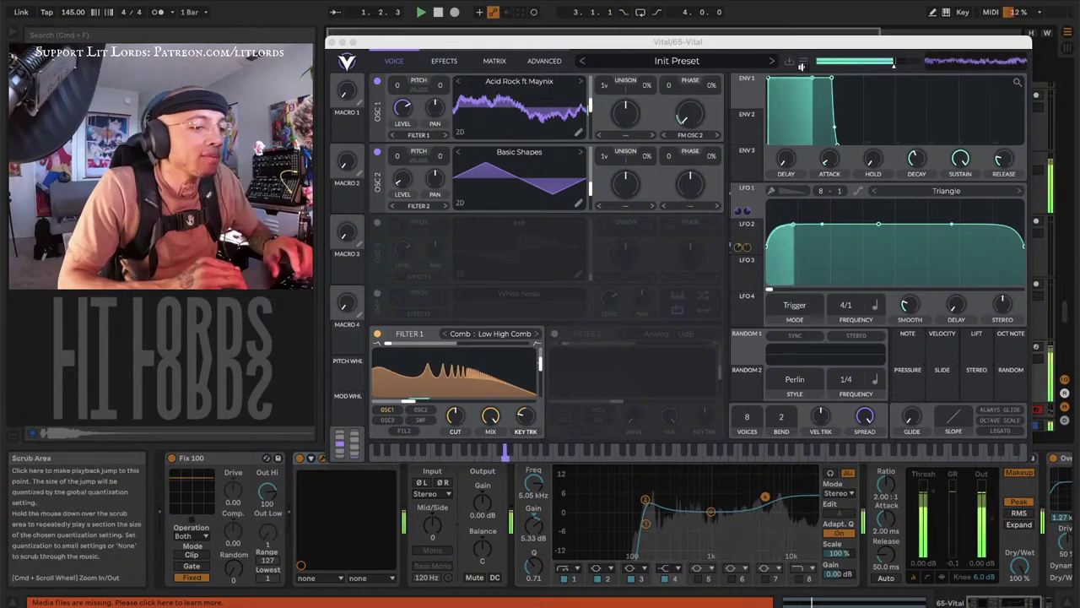
Save the Vital patch as "Lords First Vital Preset" with author Lit Lords, style Bass and the comment "wow I did it!"
click(804, 62)
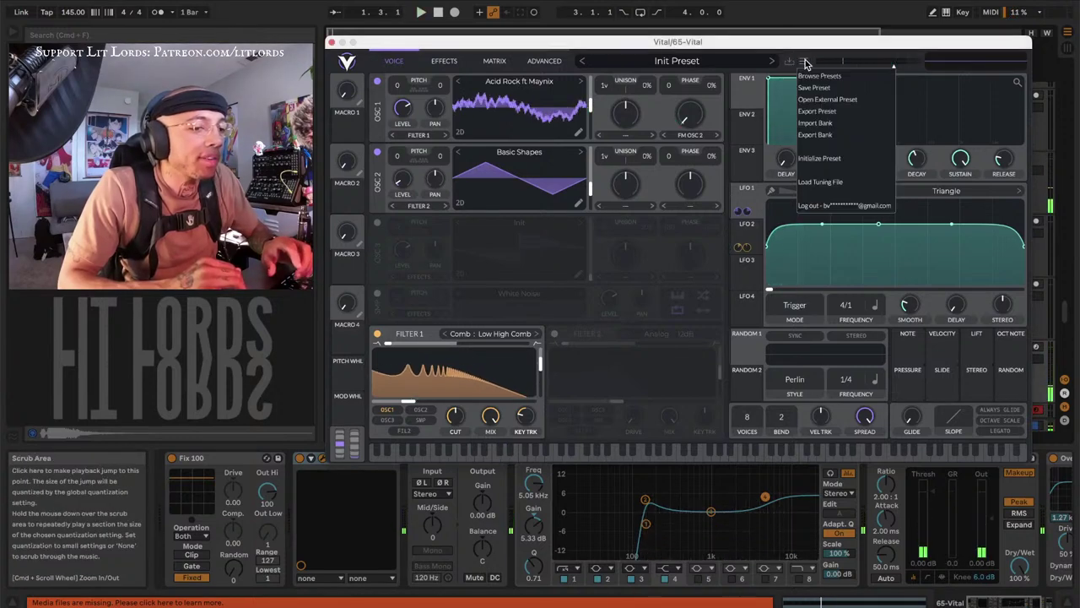
click(807, 89)
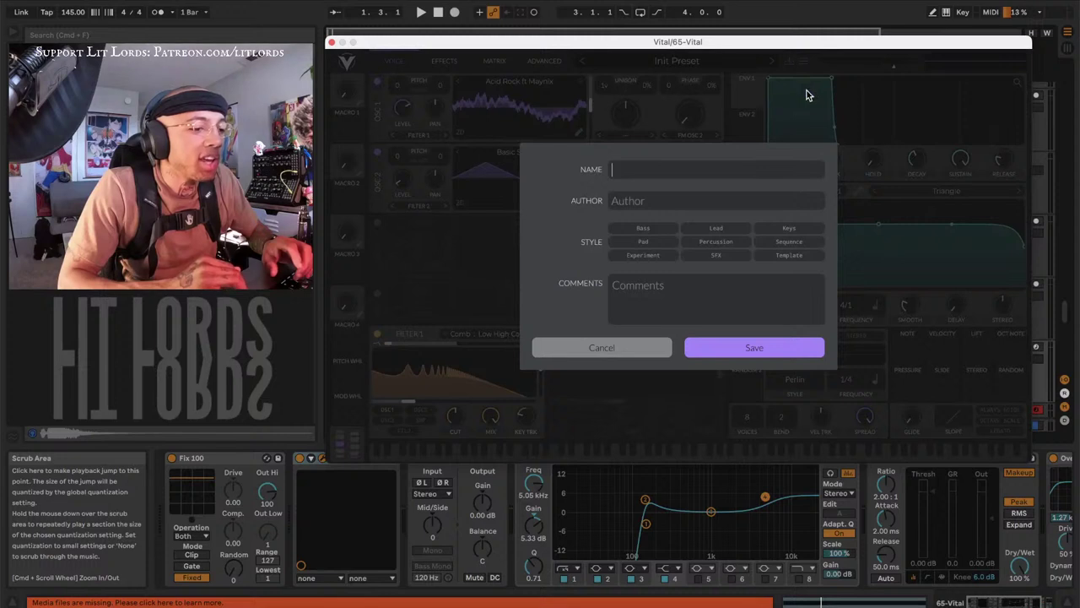
click(629, 194)
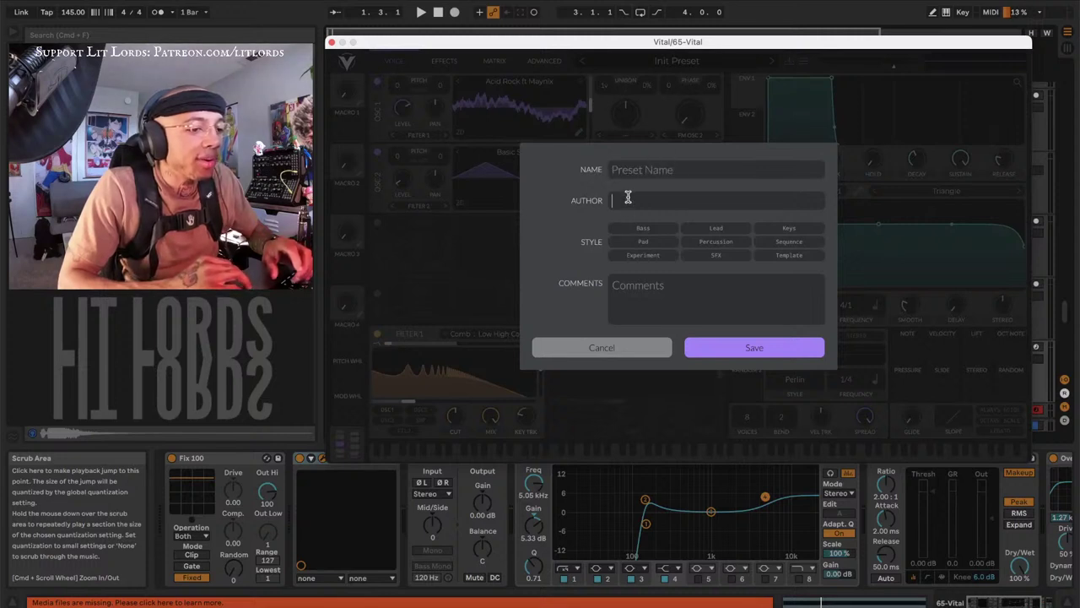
text(Lit Lords)
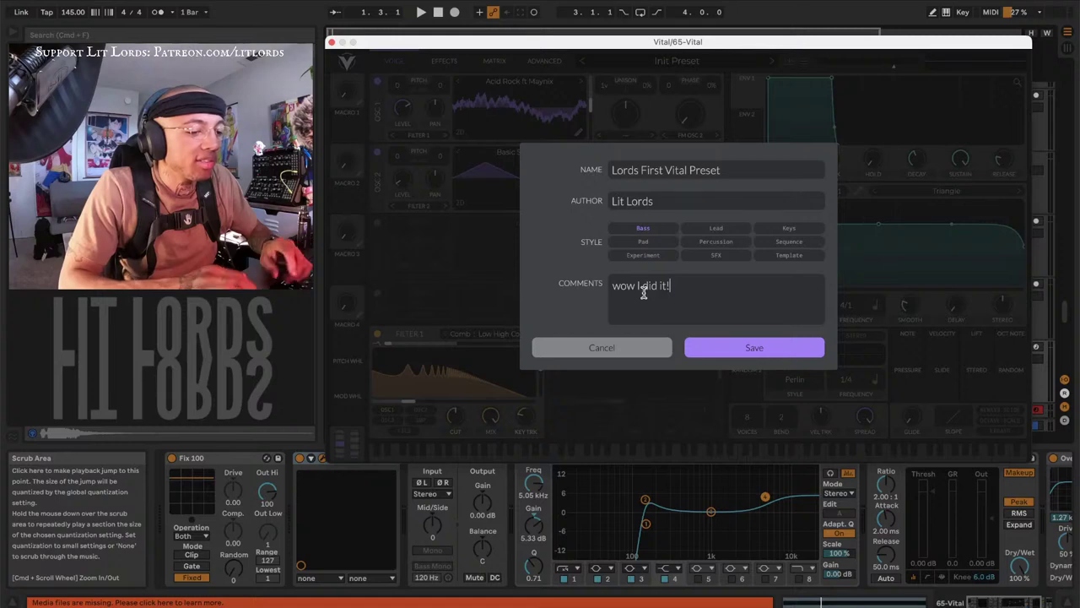
click(721, 344)
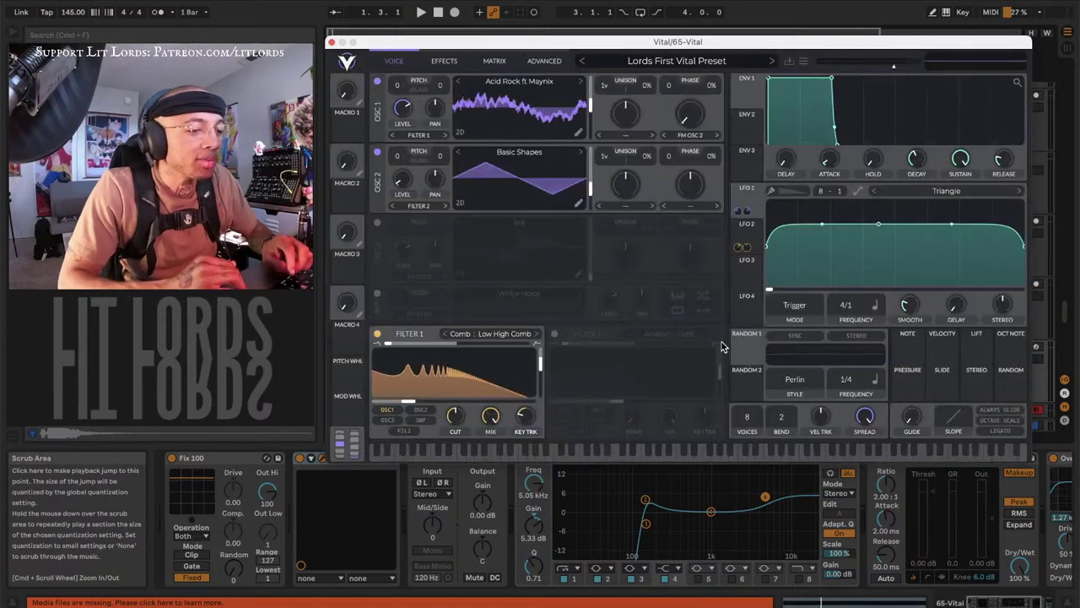
Open Vital's preset browser and look through its list of preset folders
click(802, 62)
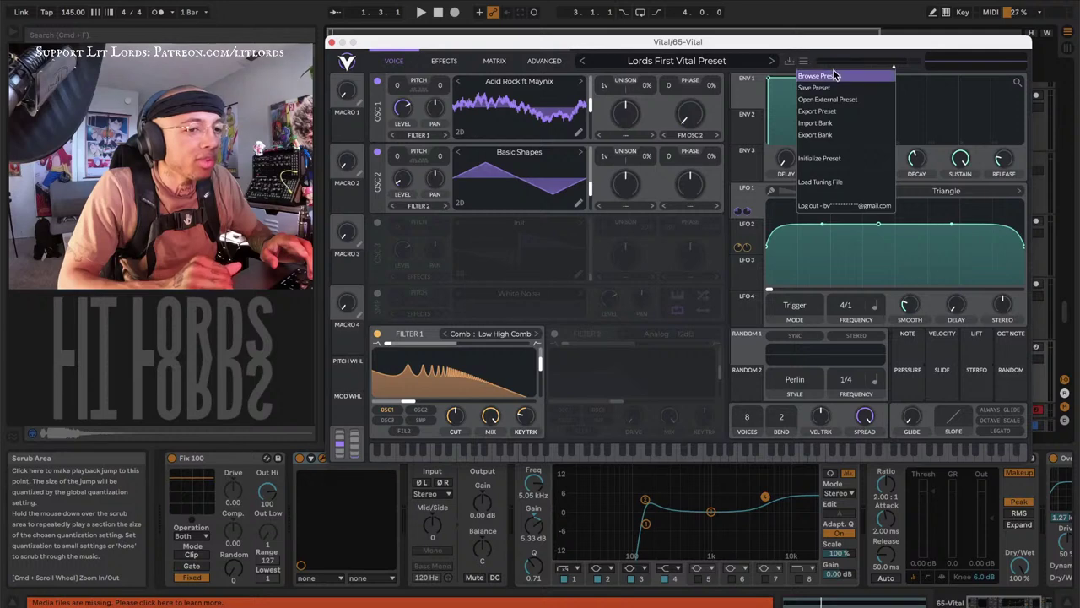
click(780, 74)
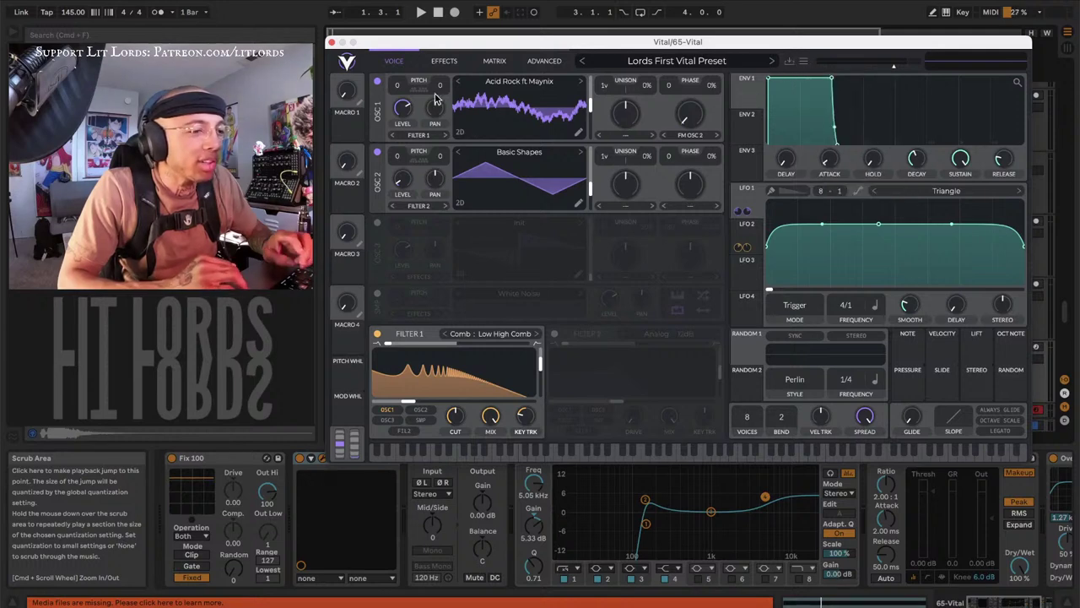
click(662, 62)
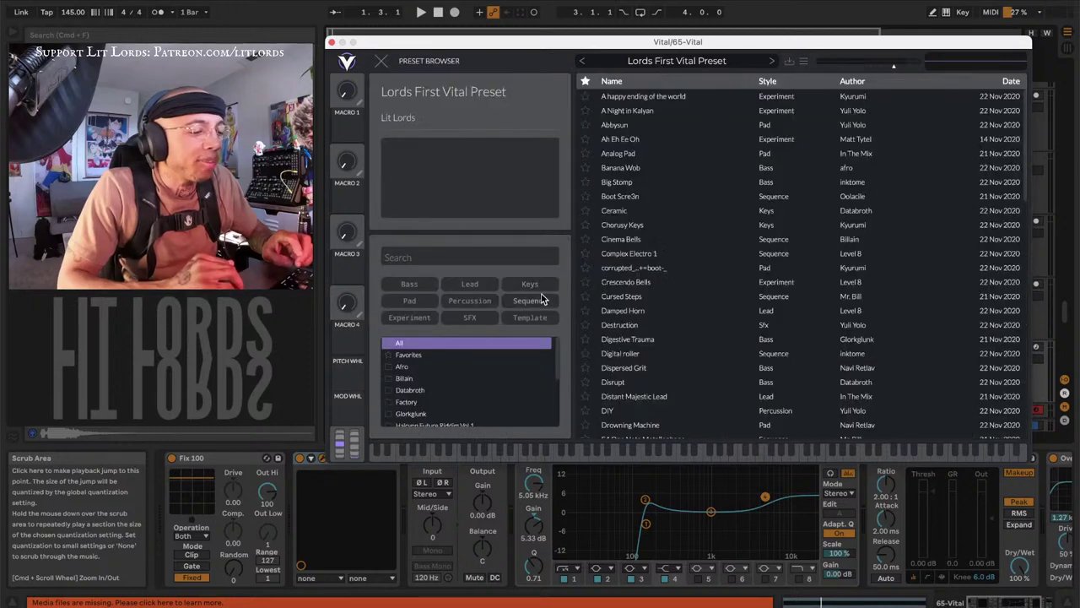
scroll(518, 359, down, 5)
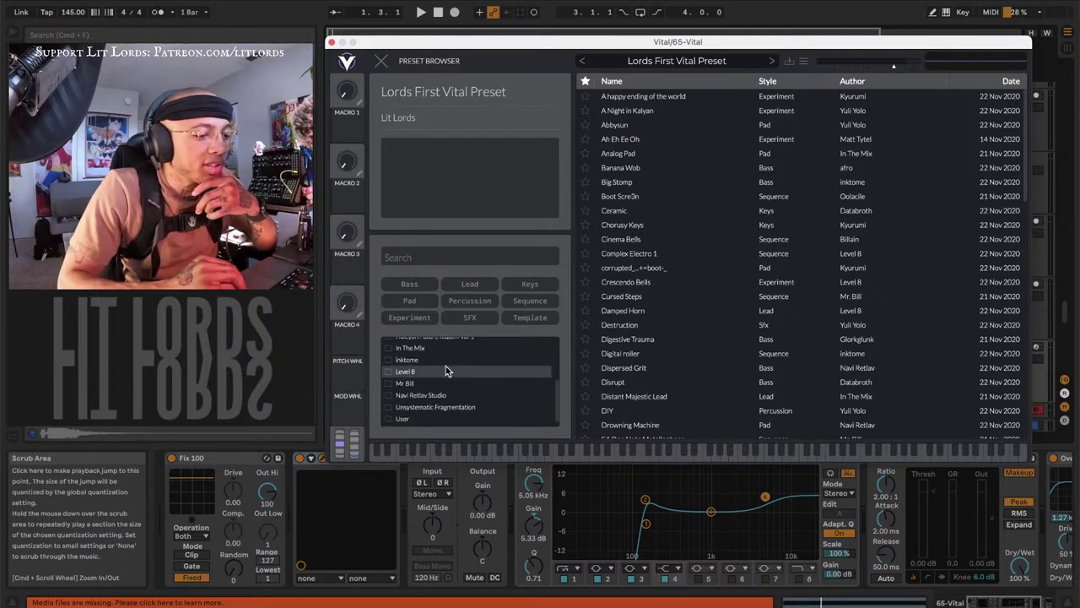
scroll(446, 370, up, 2)
scroll(446, 370, up, 2)
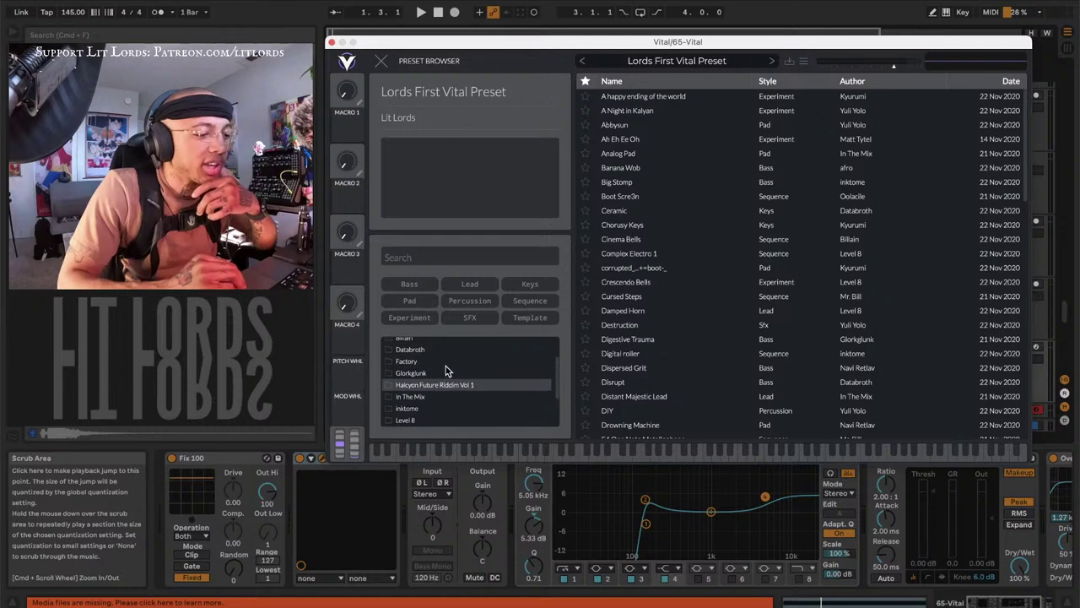
scroll(446, 369, up, 3)
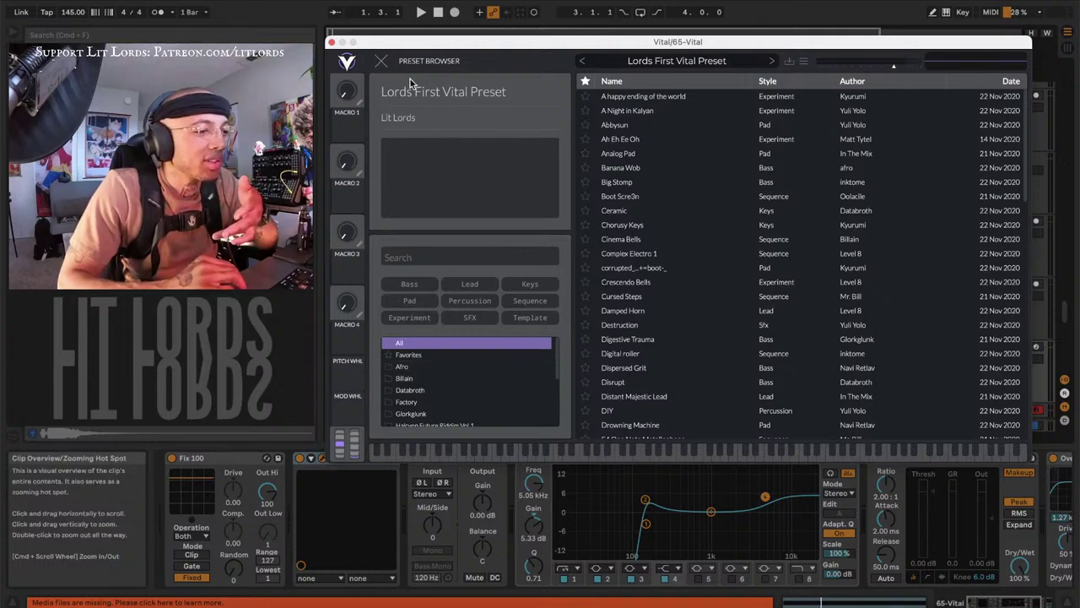
Find "Lords First Vital Preset" in Vital's full preset list, and close the preset browser and the Vital editor
scroll(759, 244, down, 10)
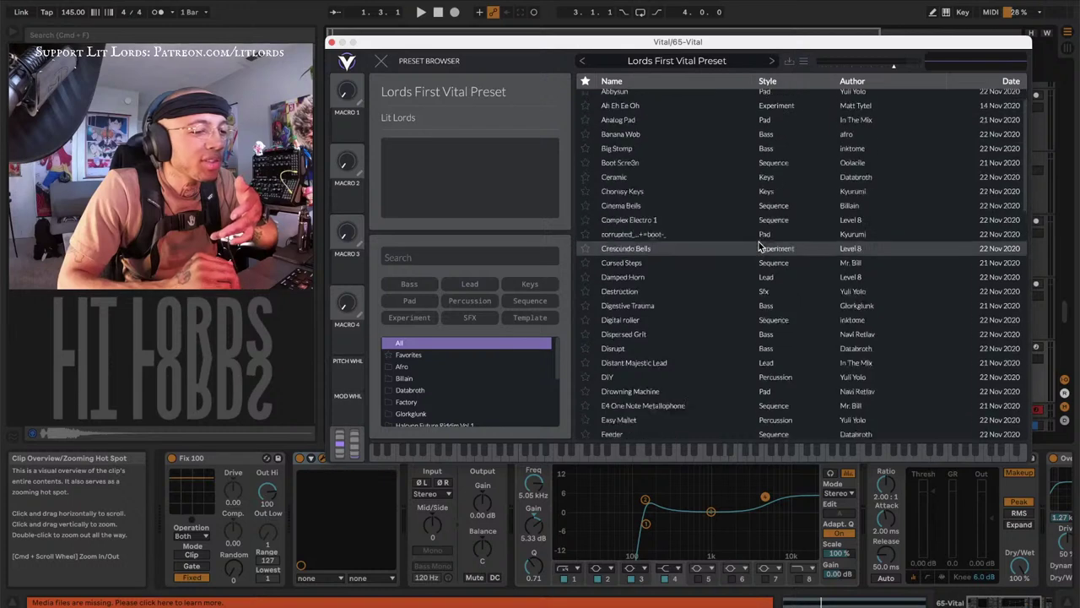
scroll(760, 245, down, 5)
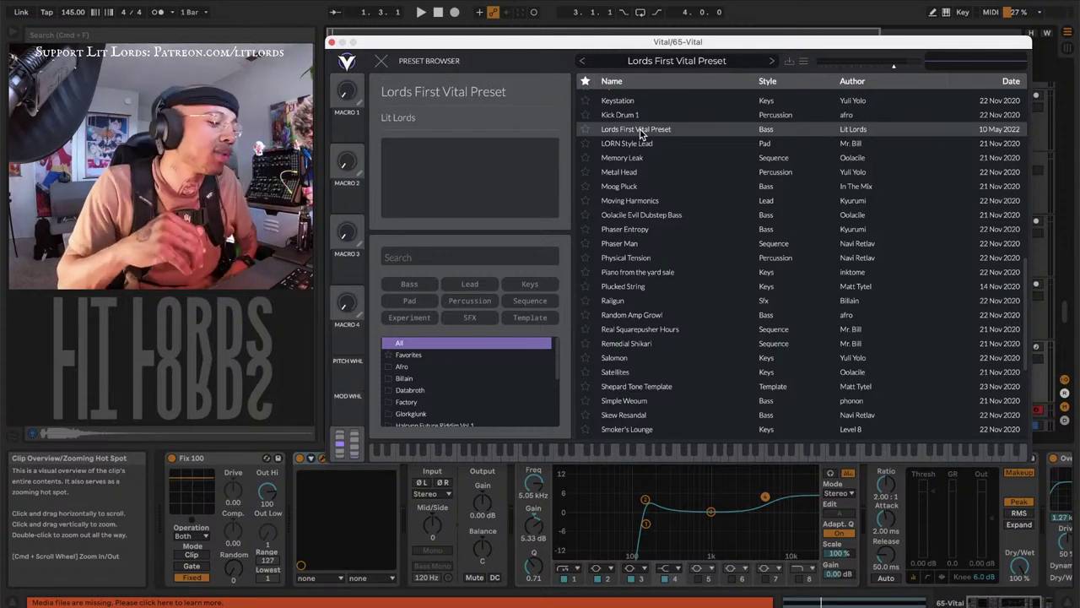
click(385, 61)
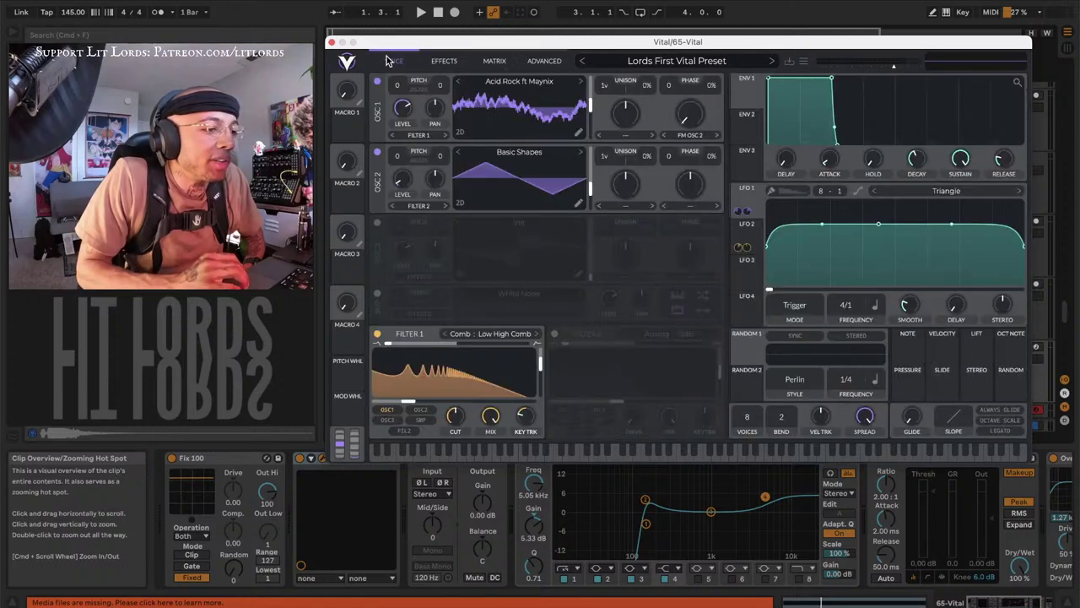
click(331, 43)
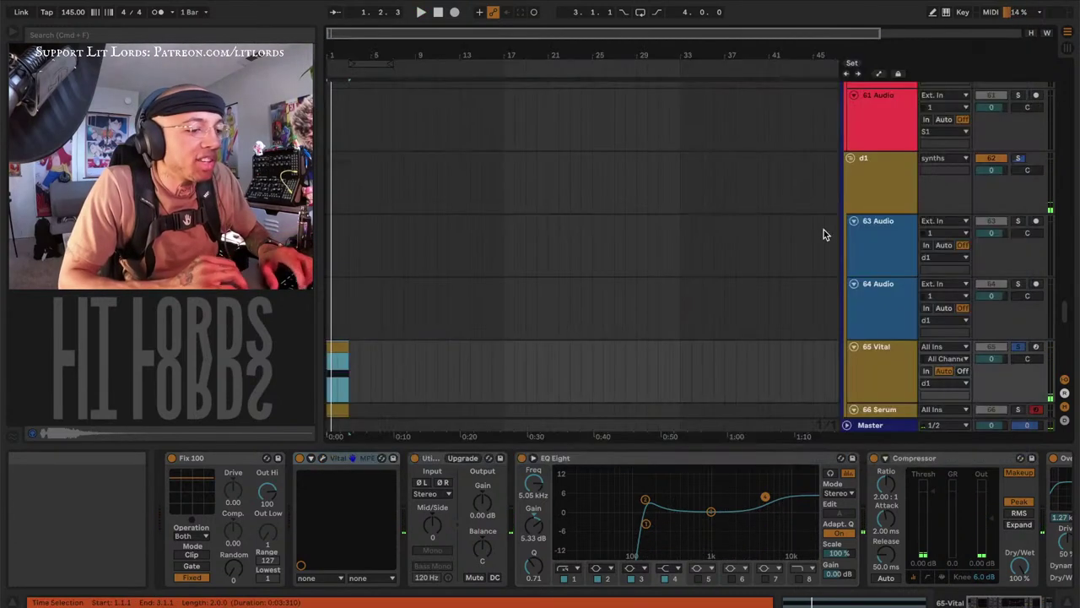
Open the Serum editor of the soloed 66 Serum track, enter Lit Lords as the preset author and play the clip
click(881, 375)
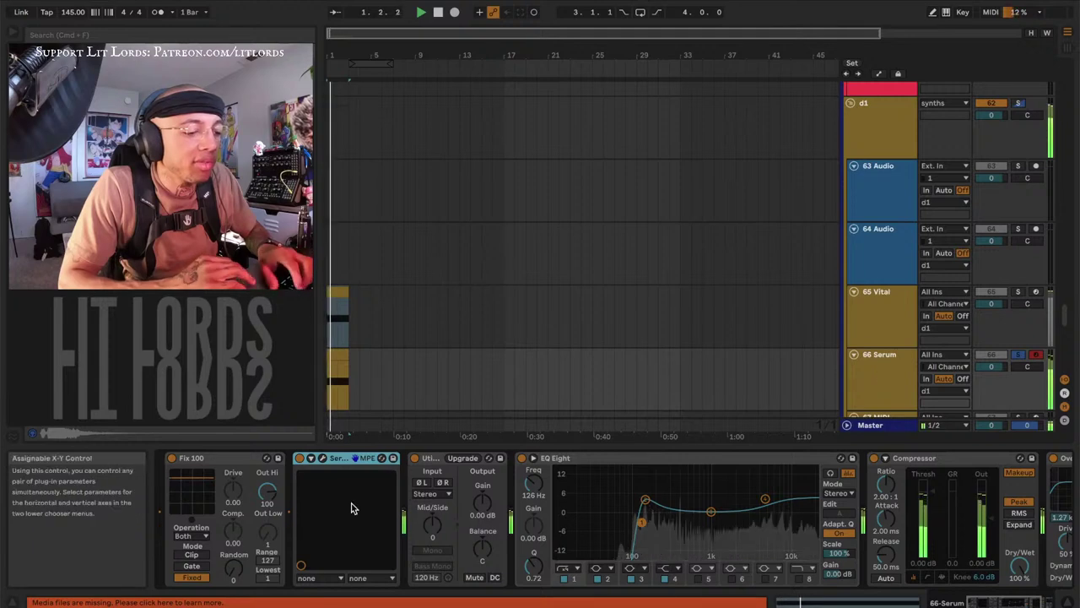
click(311, 457)
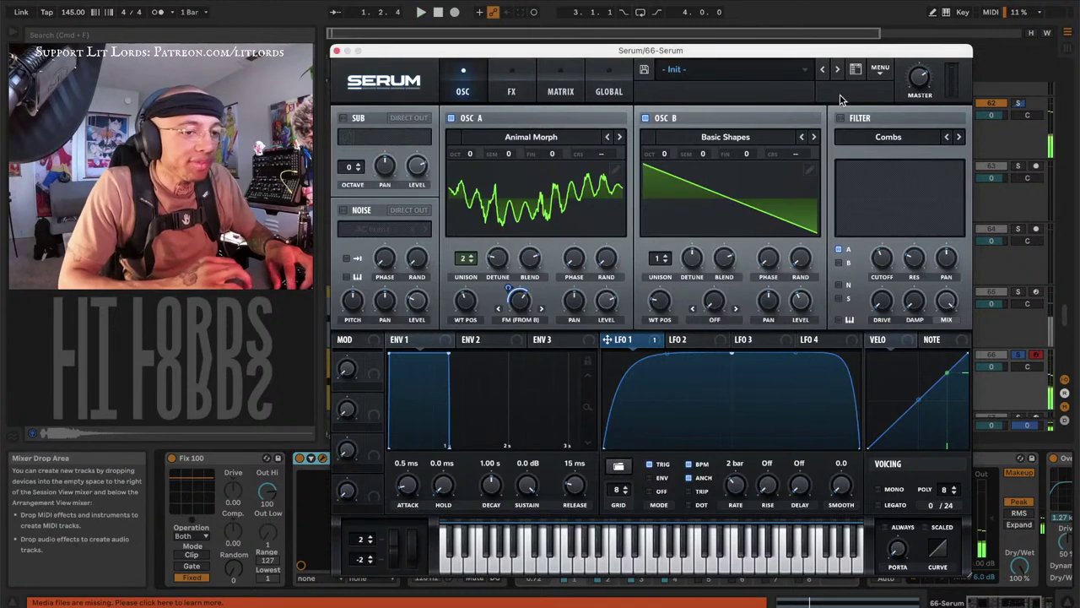
click(853, 91)
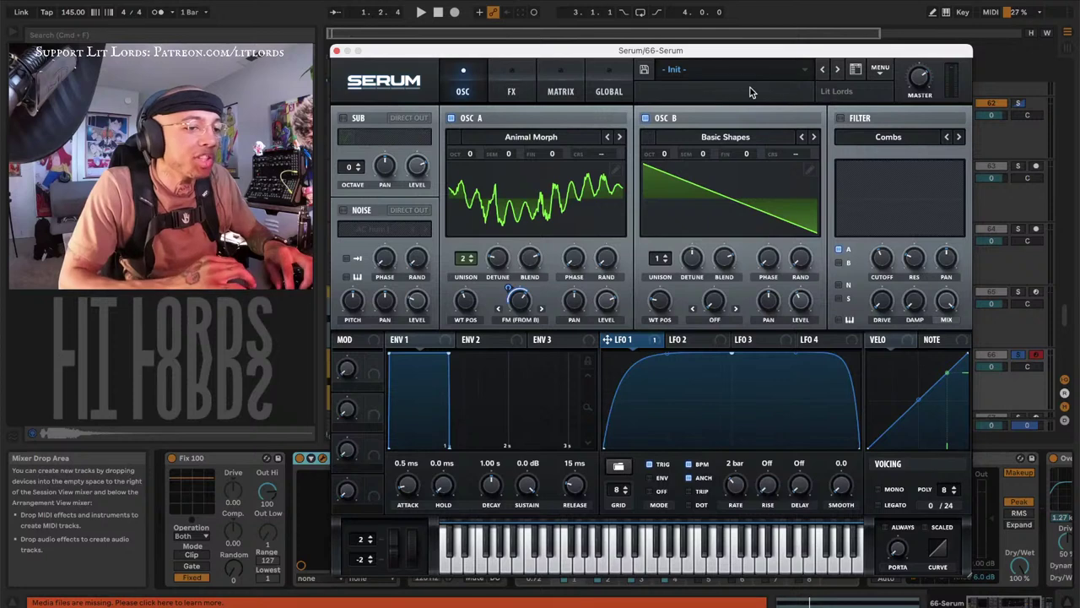
key(space)
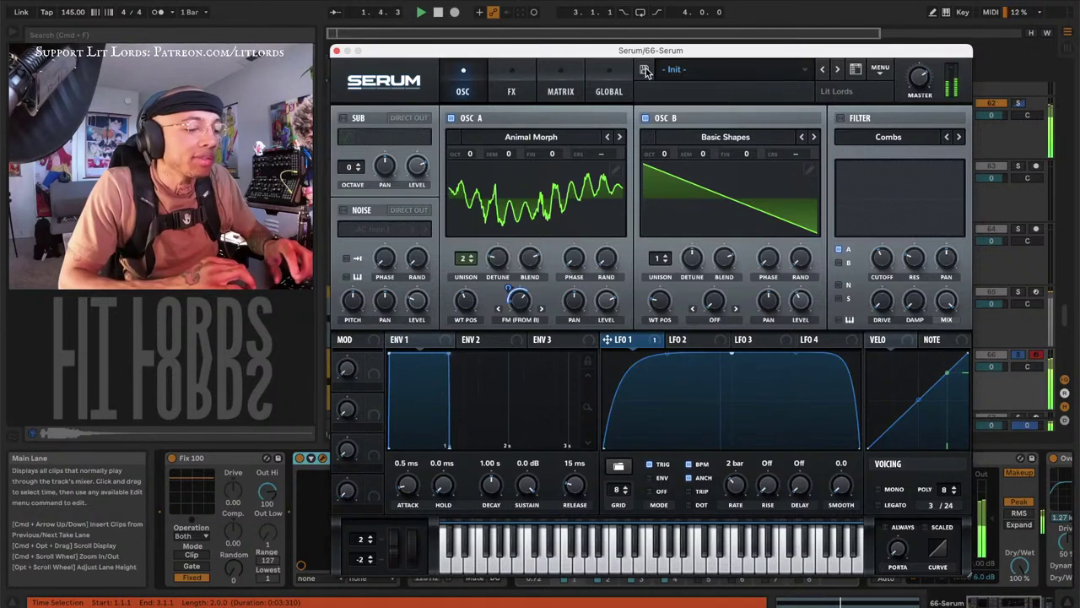
Save the Serum patch to the Desktop as "ST - Vital Ops"
click(644, 69)
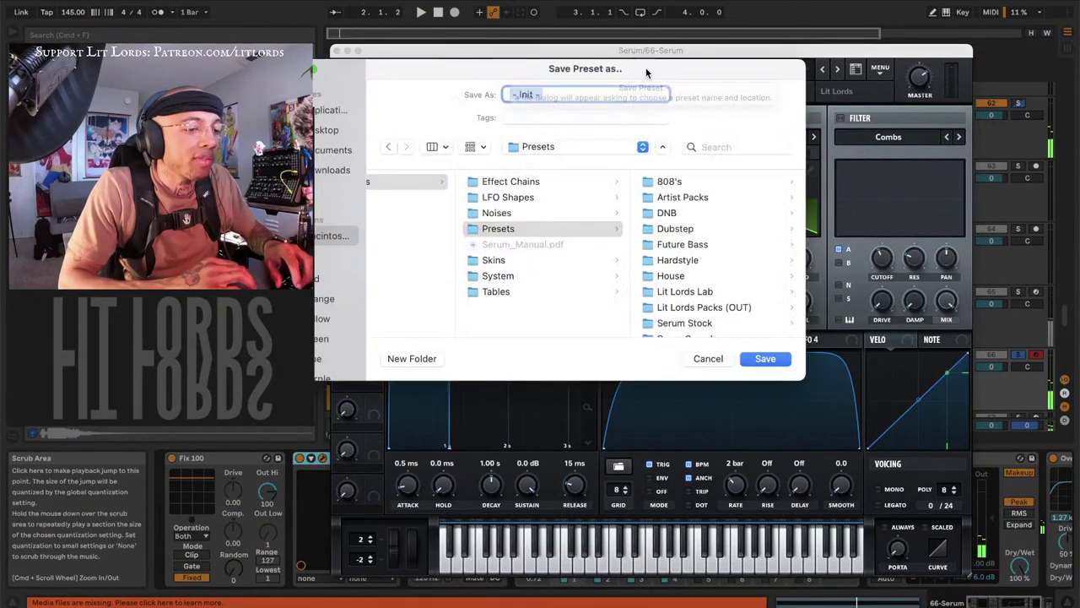
click(329, 130)
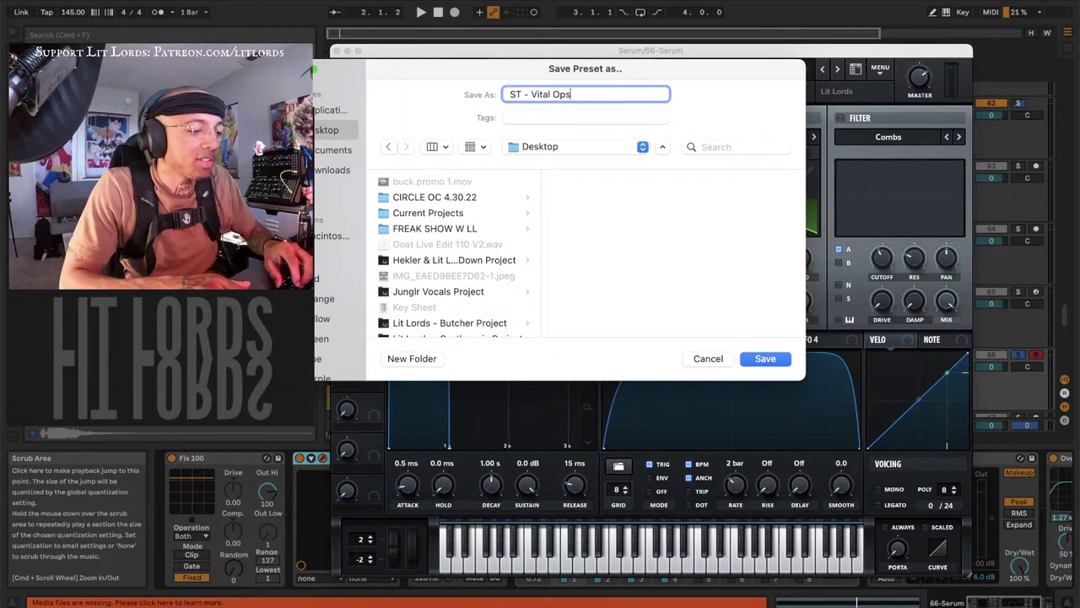
key(Return)
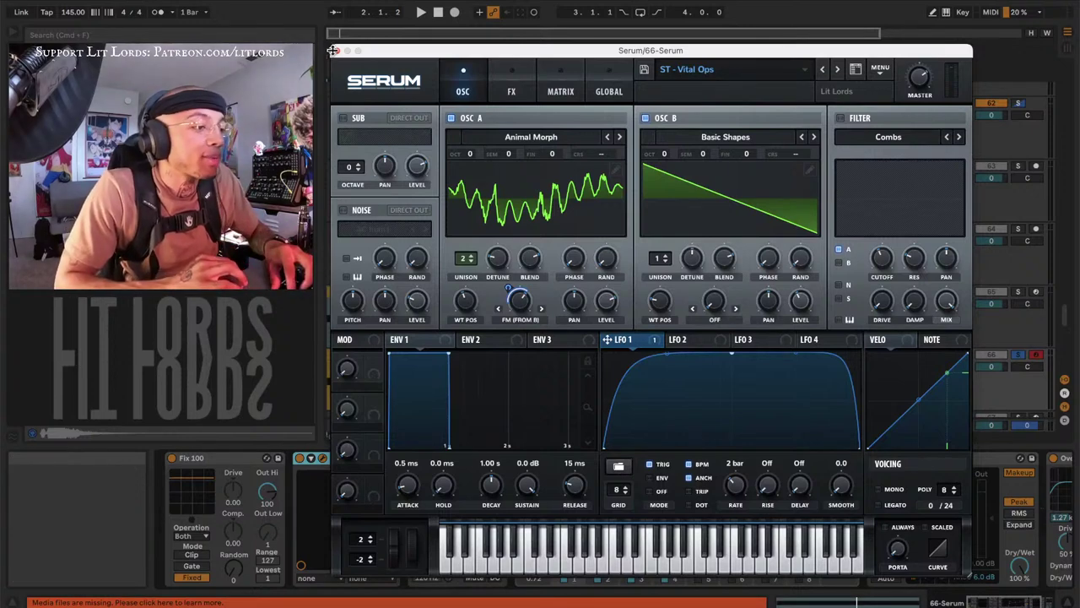
Close the Serum editor and compare the Serum and Vital basses by muting 65 Vital and 66 Serum in turn during playback
key(space)
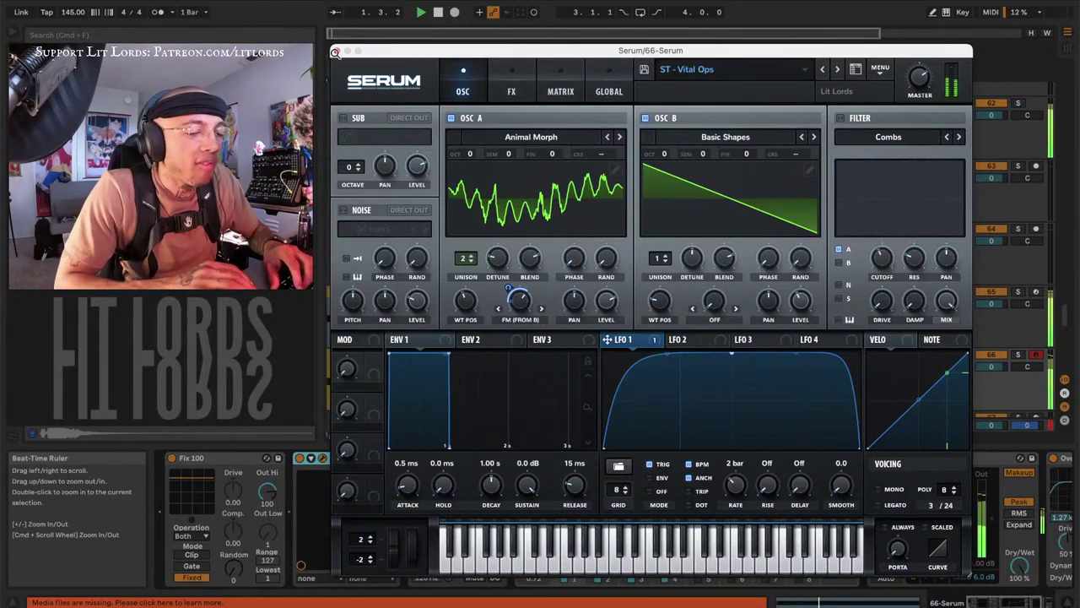
key(super+w)
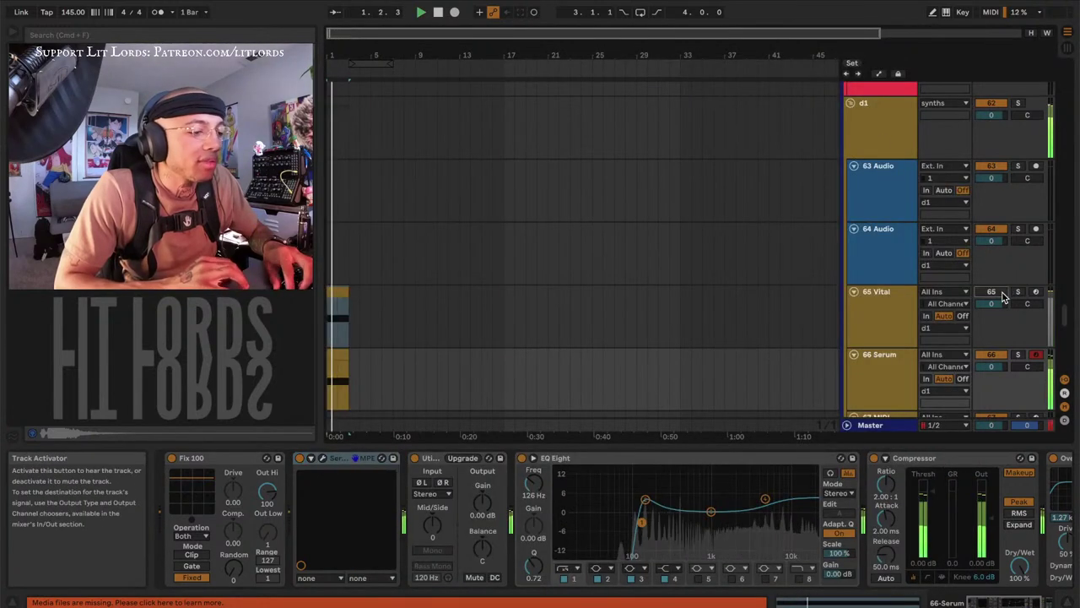
key(space)
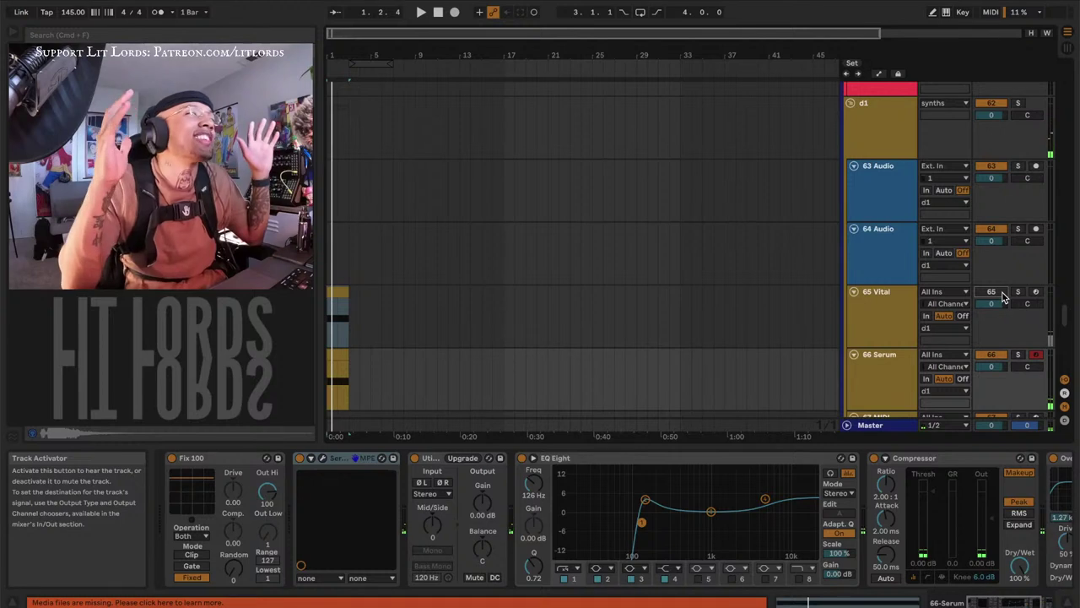
key(space)
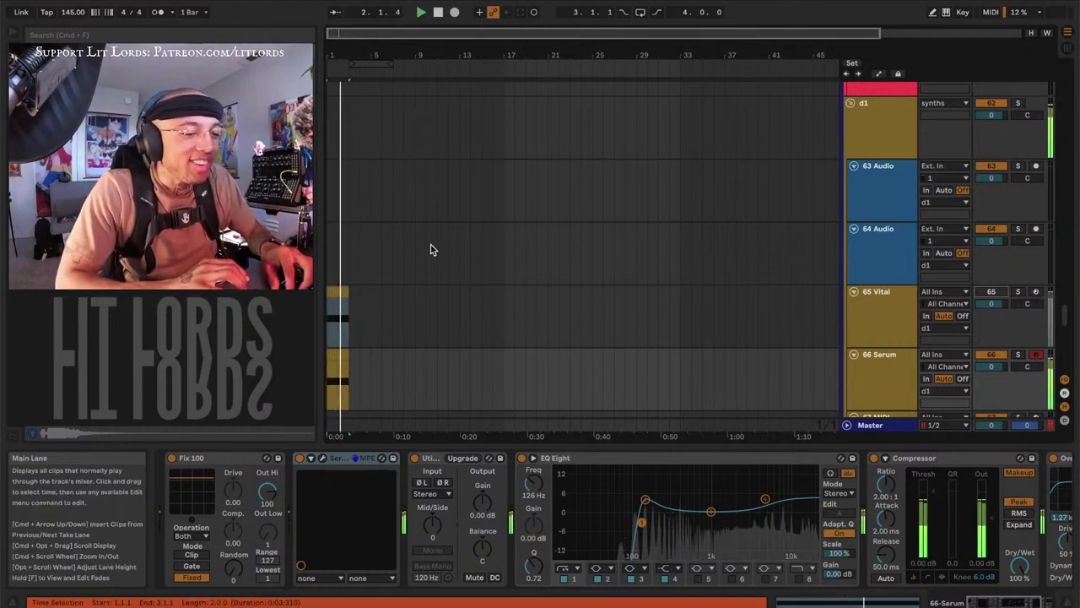
click(991, 293)
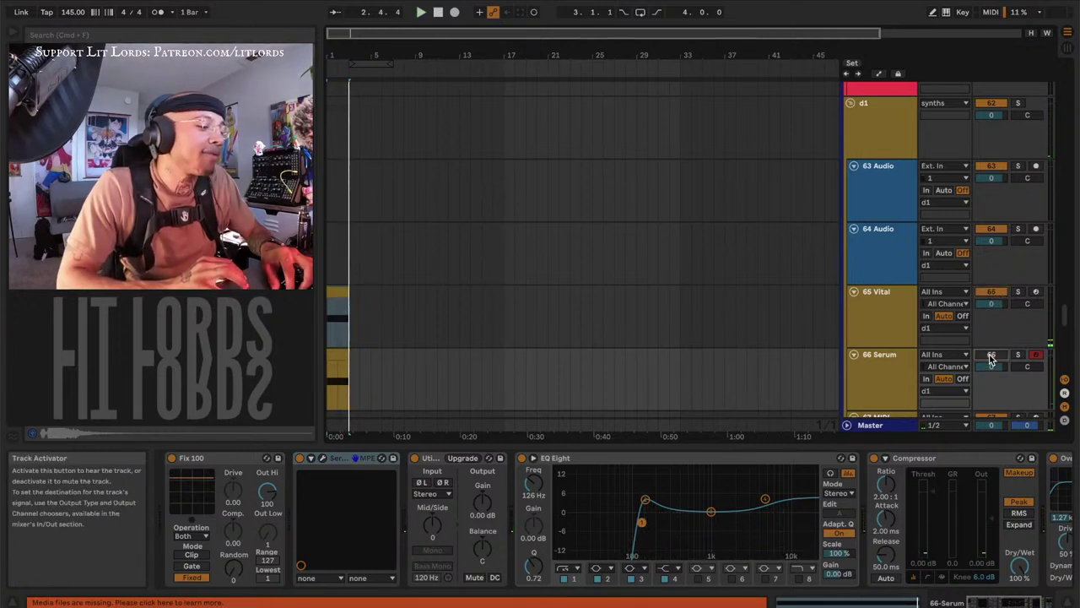
Solo 65 Vital, open its Vital editor and adjust the resonance of Filter 1's Low High Comb
click(882, 308)
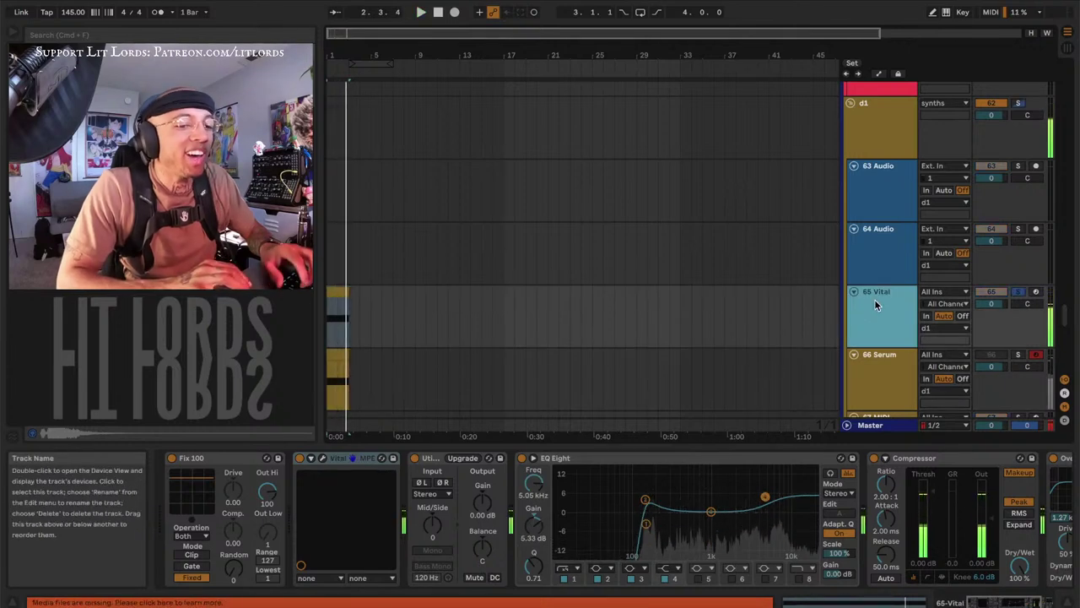
click(324, 461)
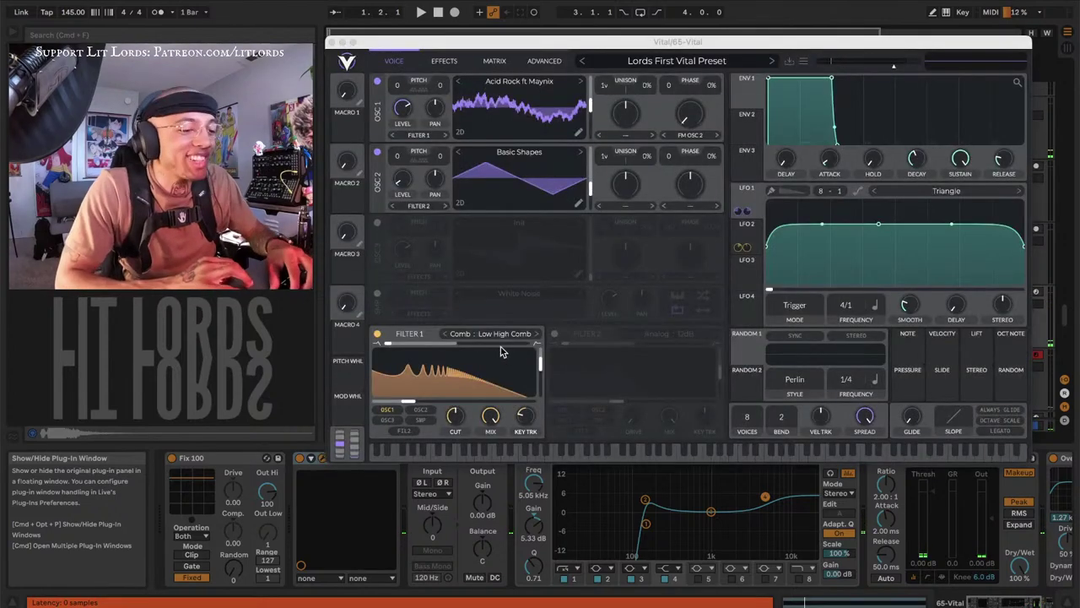
drag(470, 355, 540, 393)
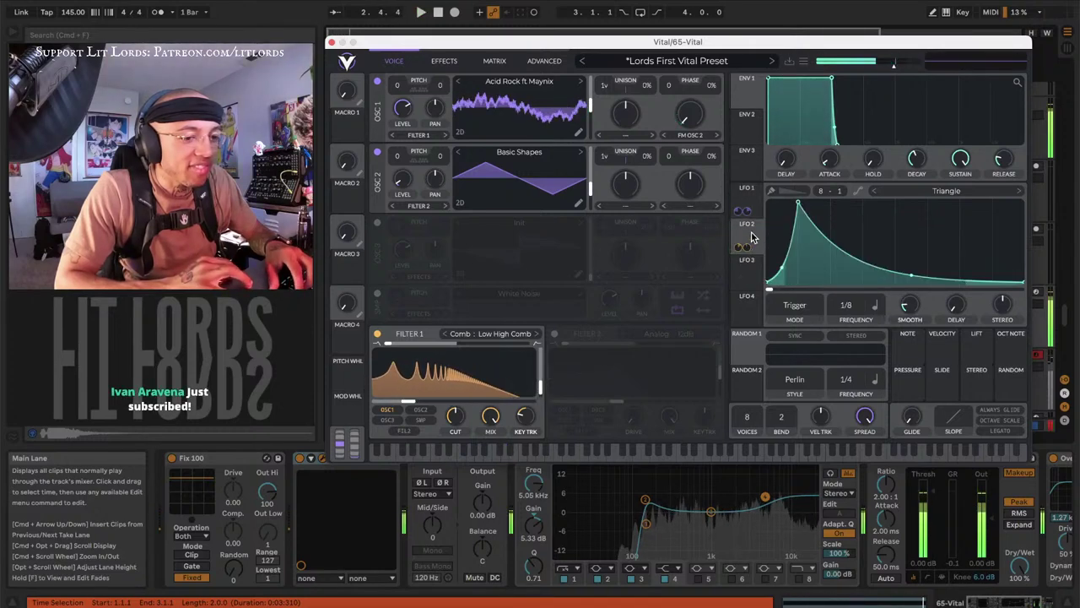
Reshape Vital's LFO 2 curve by moving its peak slightly later in the cycle
drag(912, 275, 877, 291)
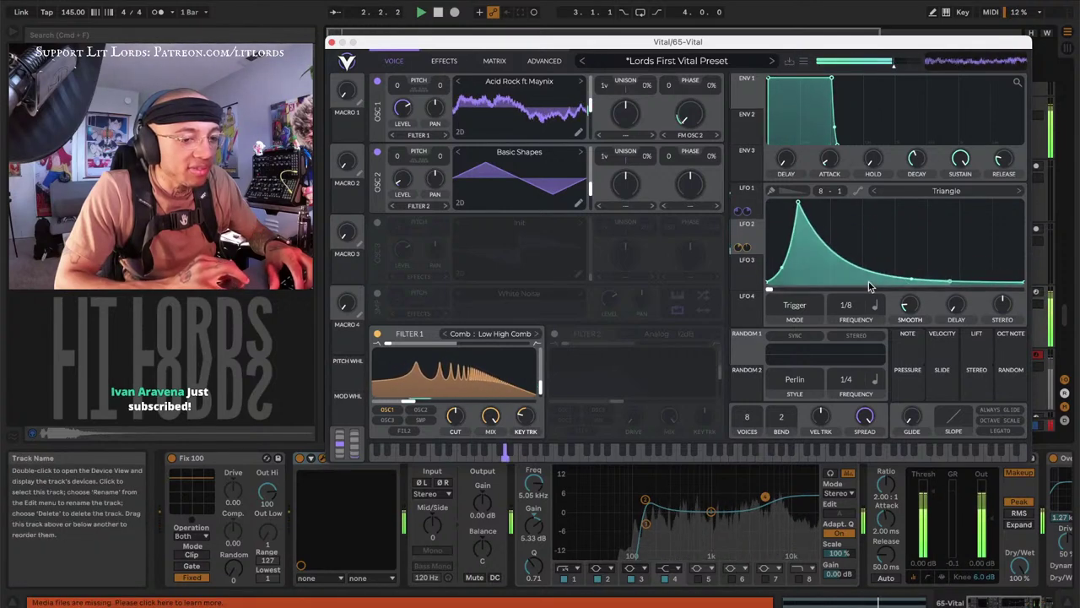
drag(800, 205, 815, 200)
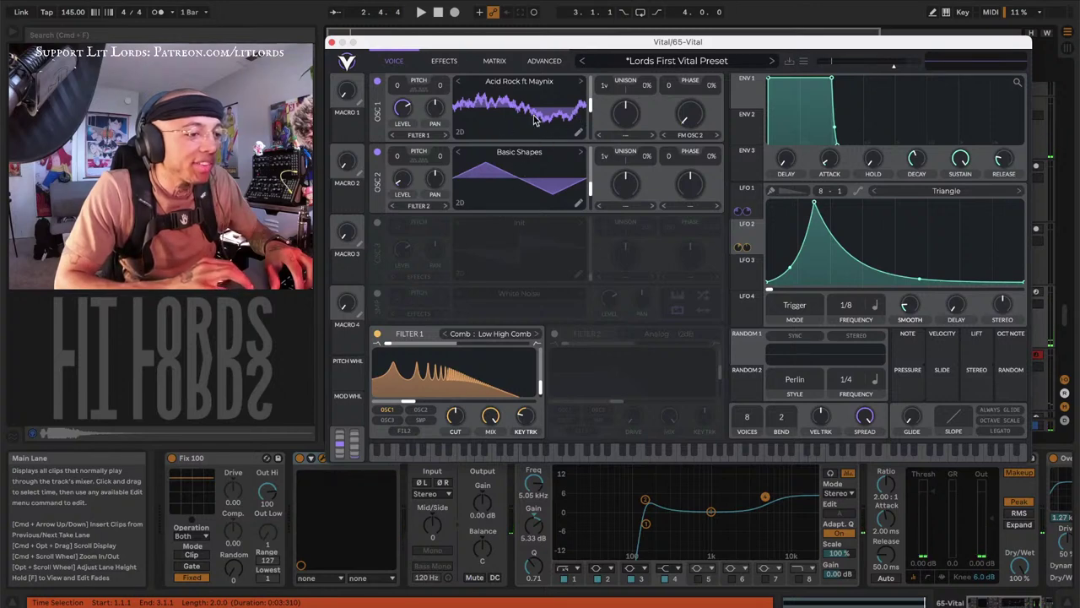
Shift the wavetable positions of Vital's OSC 1 and OSC 2 during playback, and set Filter 1's cutoff to -26.47 semitones
key(space)
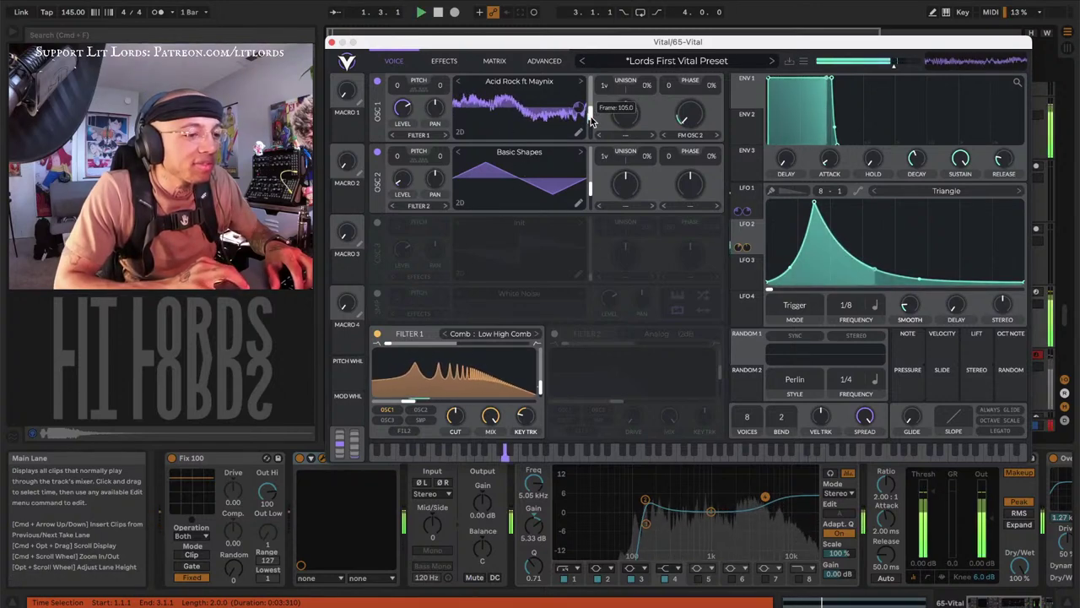
drag(590, 122, 591, 97)
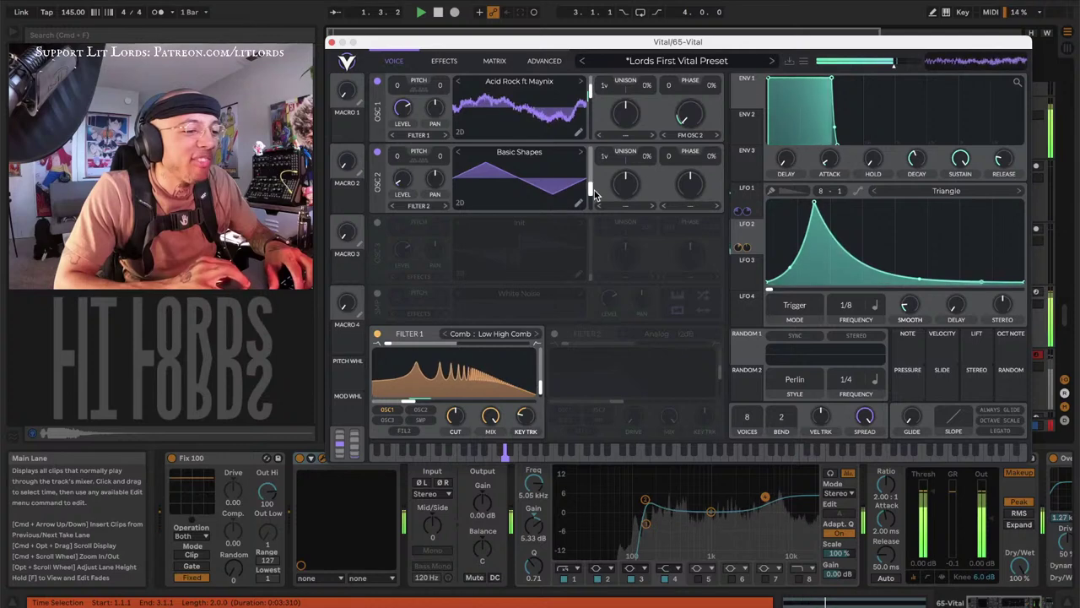
mouse_move(591, 193)
mouse_down()
mouse_move(590, 179)
mouse_move(588, 213)
mouse_move(588, 192)
mouse_up()
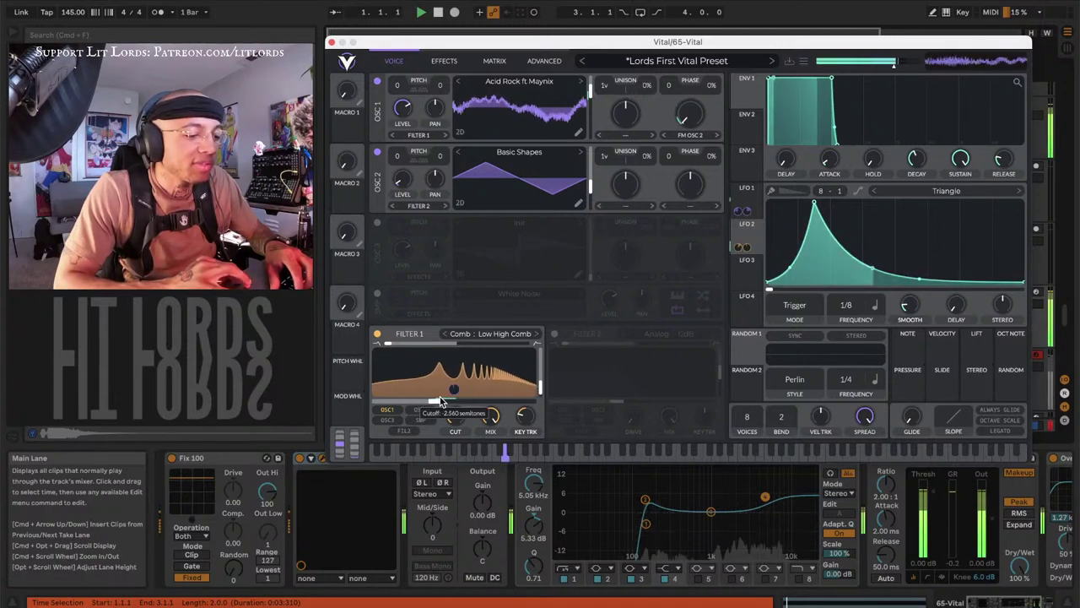
mouse_move(414, 405)
mouse_down()
mouse_move(466, 396)
mouse_move(409, 403)
mouse_up()
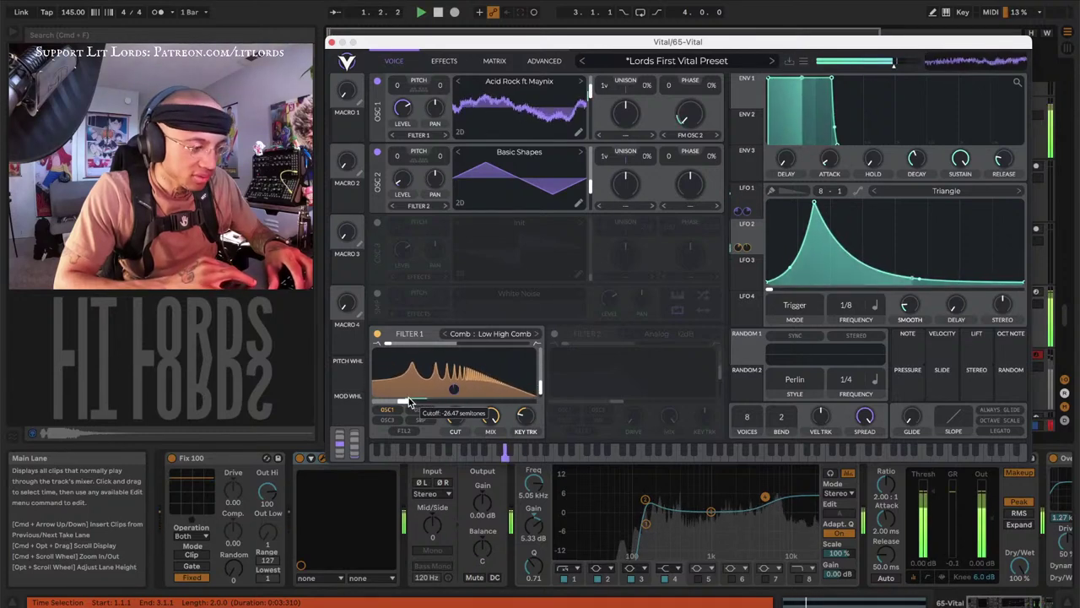
Compare Vital's distortion off and on, then set its filter to None and its drive to 12.54 dB
click(441, 62)
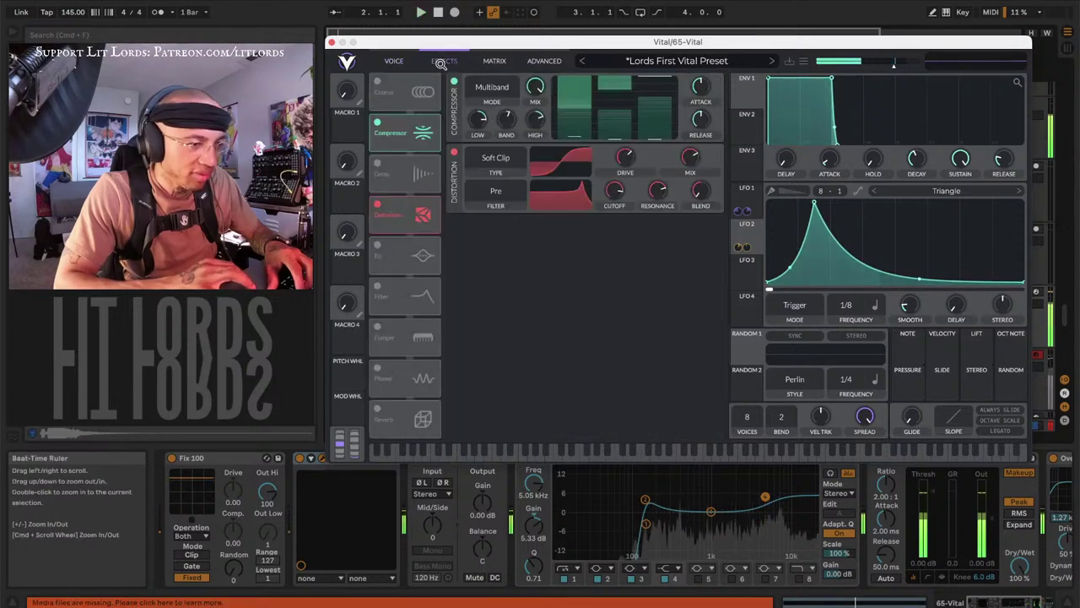
click(377, 206)
click(378, 207)
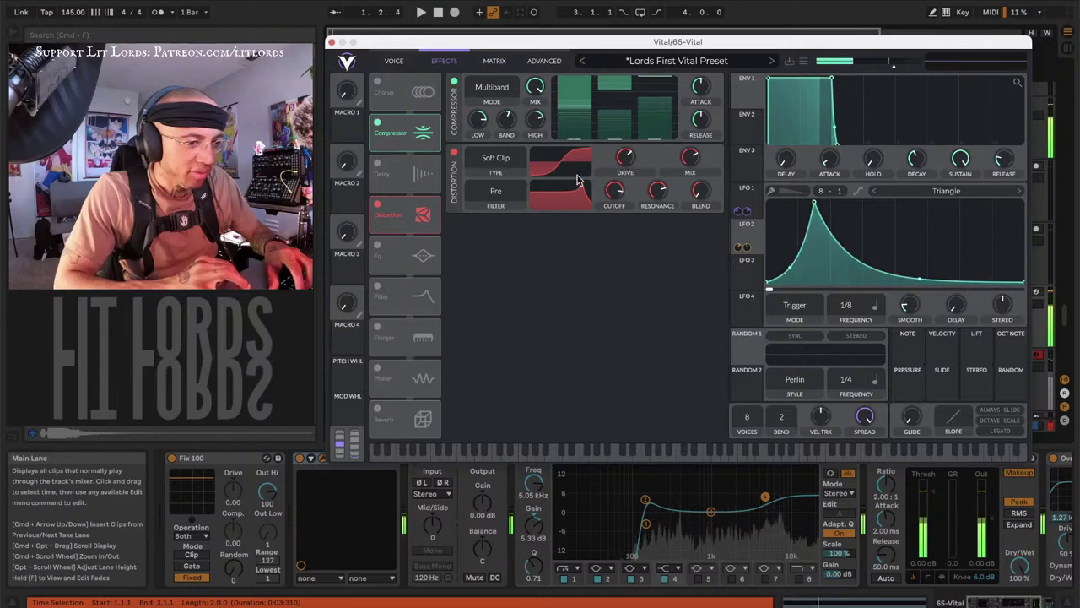
click(495, 192)
click(496, 218)
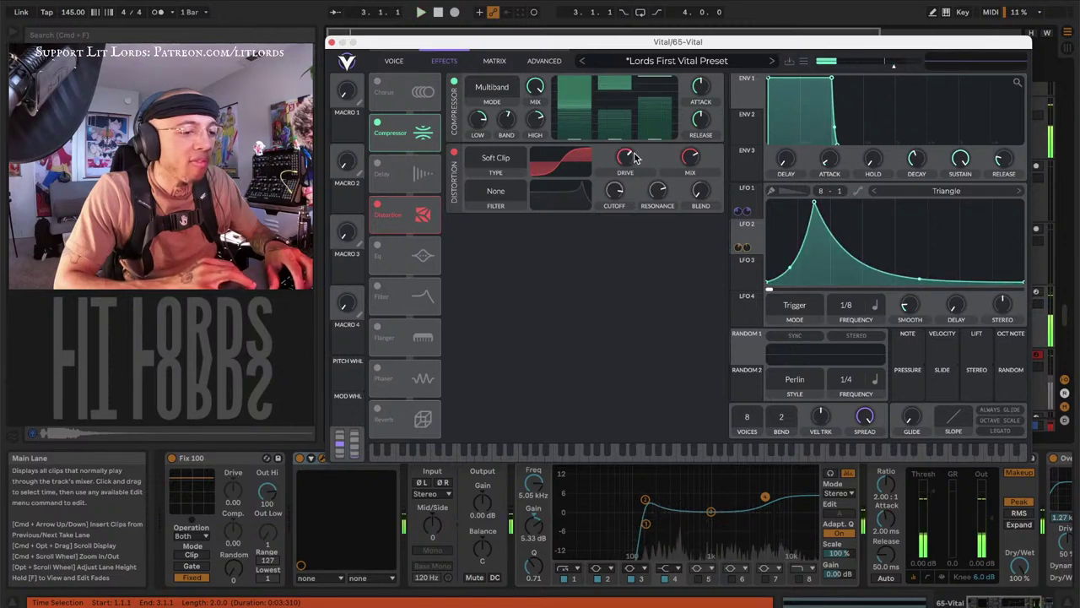
scroll(625, 160, down, 3)
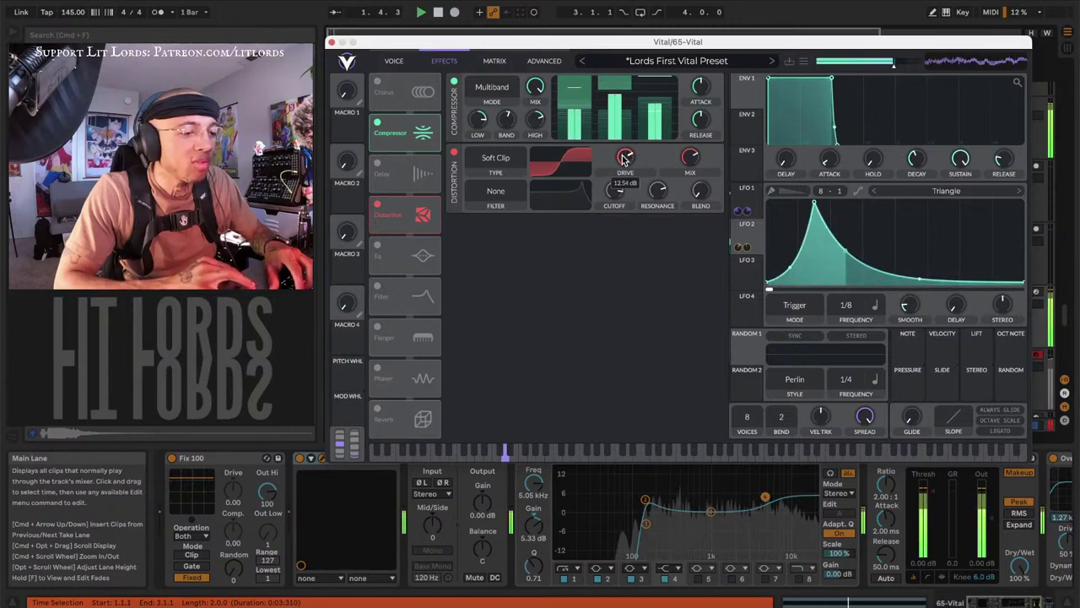
Close the Vital editor, reactivate the 66 Serum track and play the Vital and Serum basses together without solo
click(331, 41)
click(887, 379)
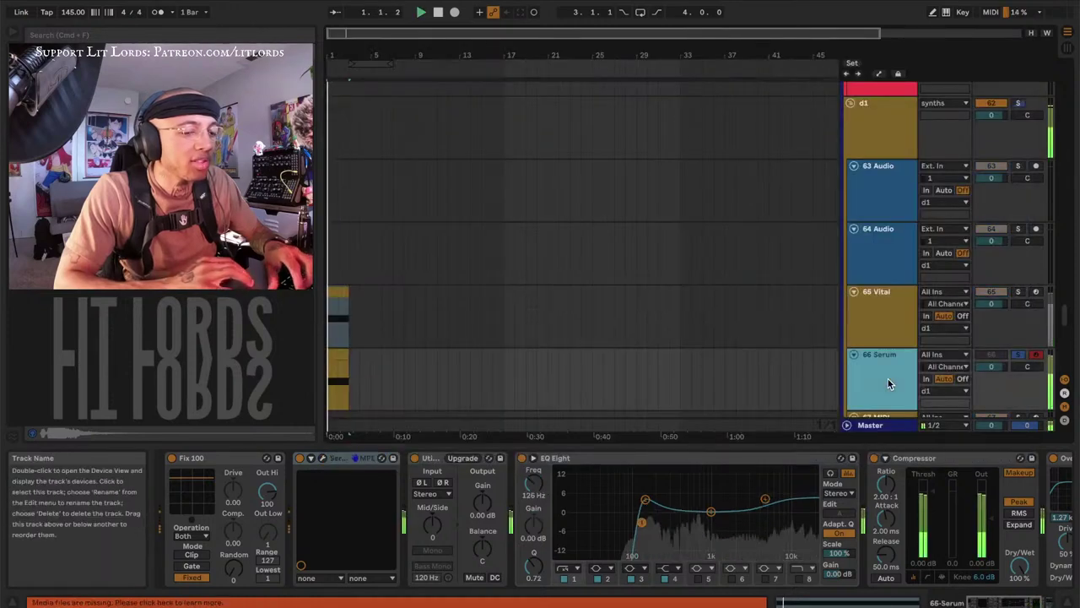
click(990, 355)
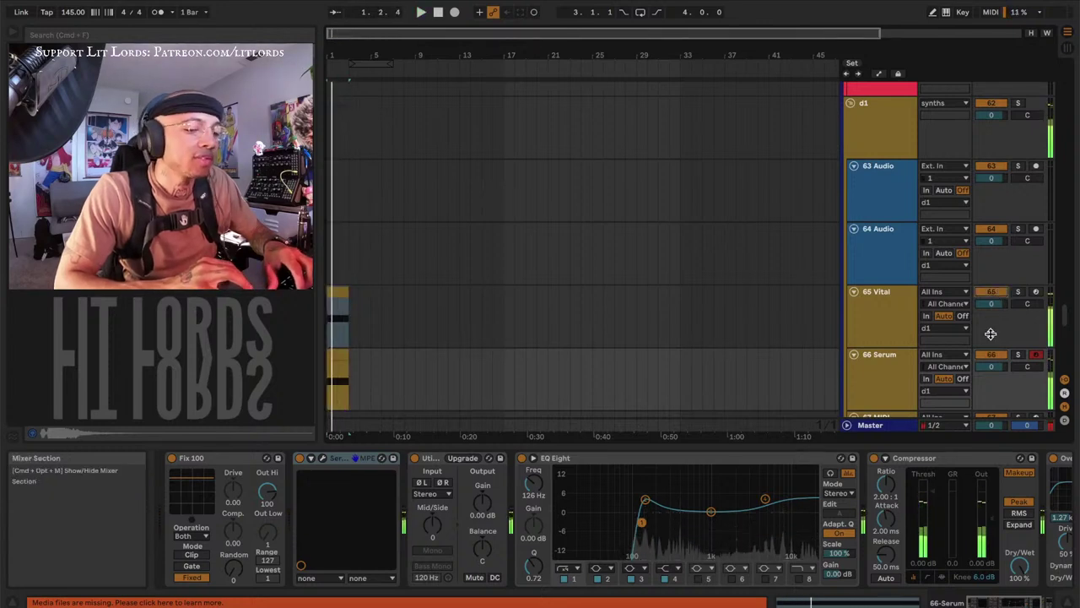
key(space)
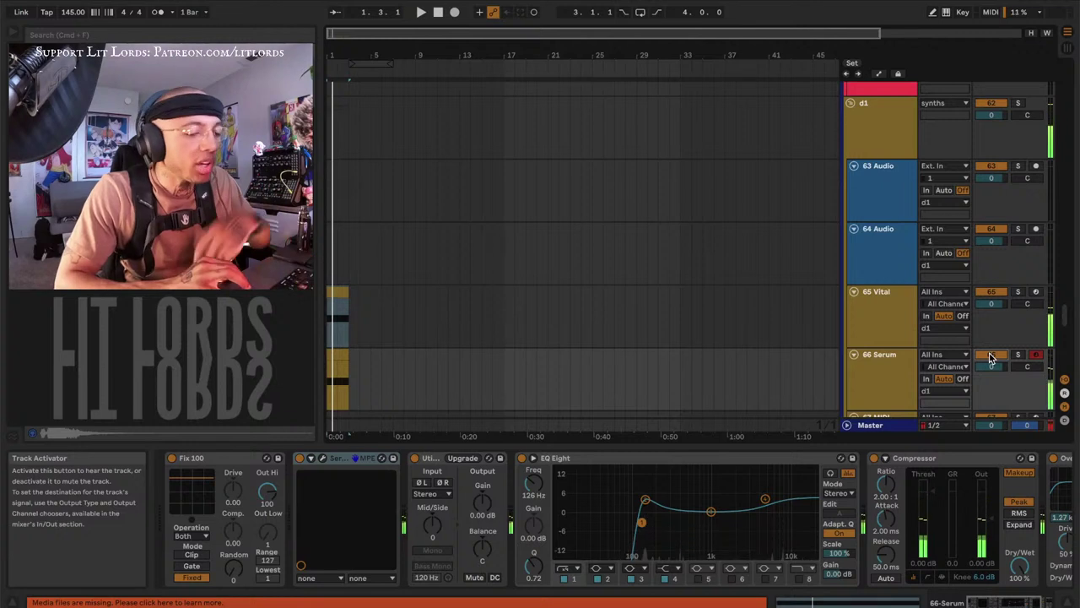
key(space)
Solo the 65 Vital track, start playback and reopen its Vital editor
click(900, 303)
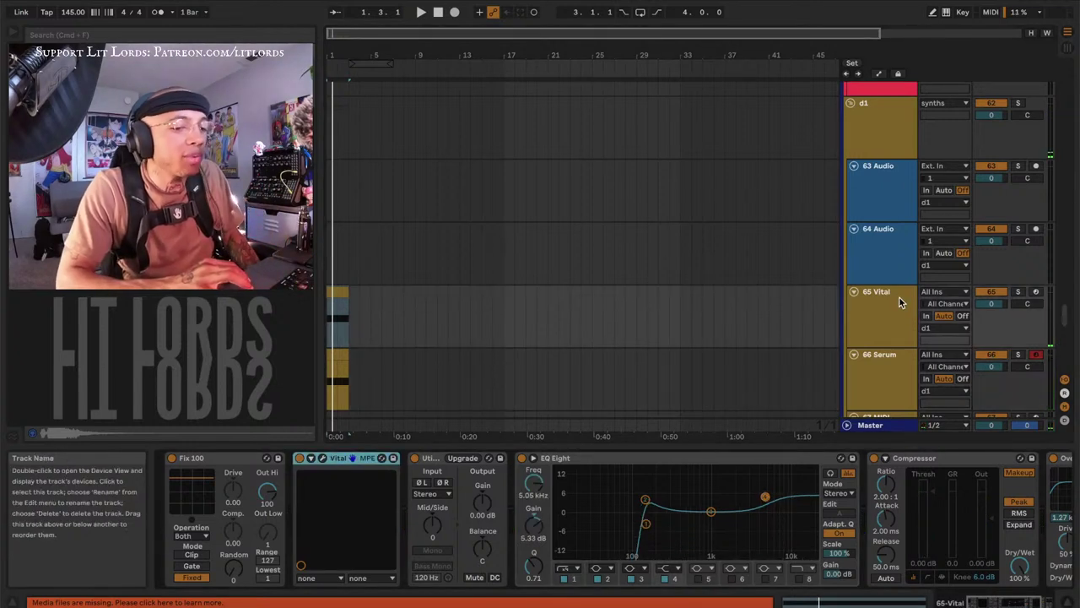
key(s)
key(space)
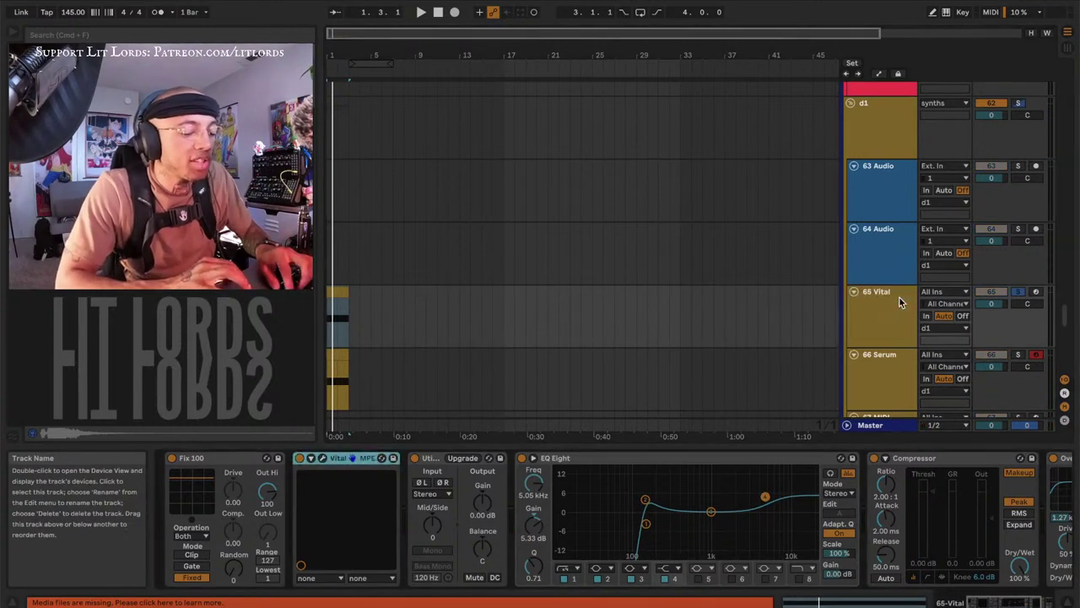
click(322, 460)
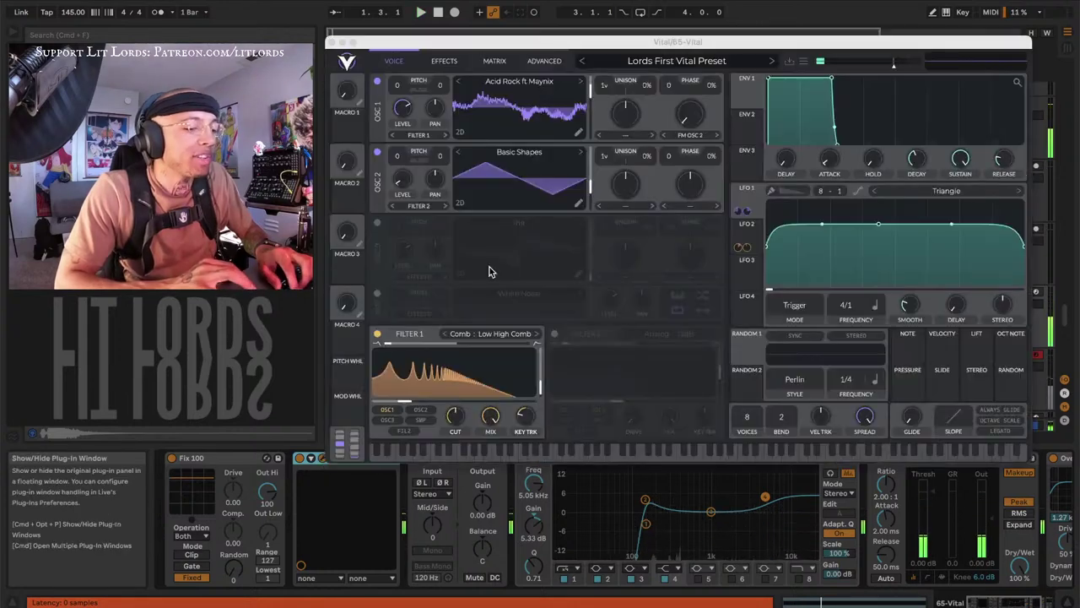
Show LFO 2 in Vital, try different LFO frequencies during playback, set it to 1/4 and stop playback
click(745, 230)
drag(845, 309, 843, 317)
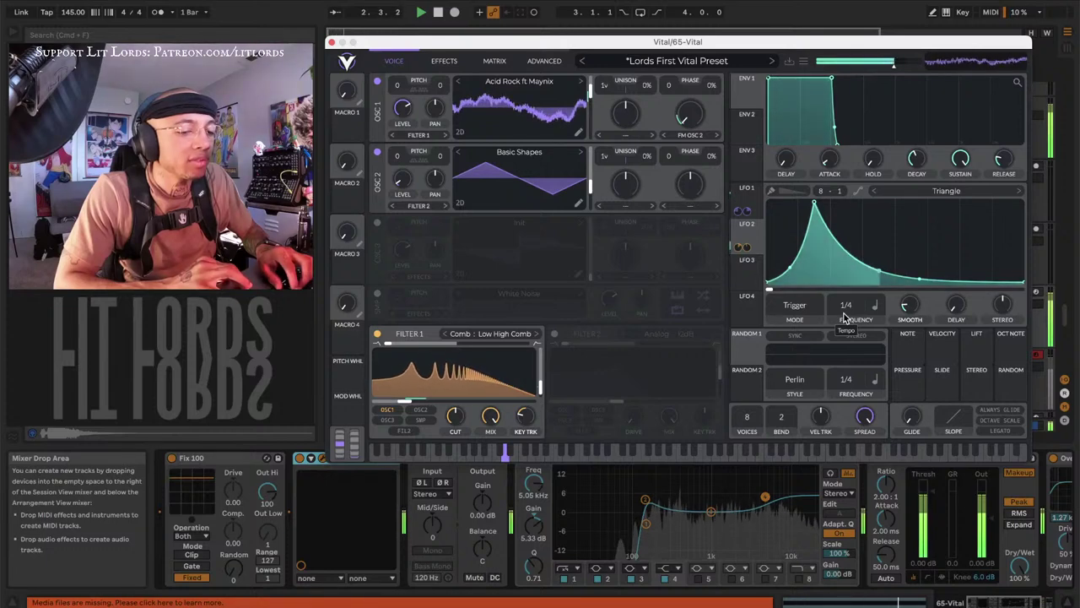
mouse_move(843, 317)
mouse_down()
mouse_move(846, 302)
mouse_move(841, 312)
mouse_up()
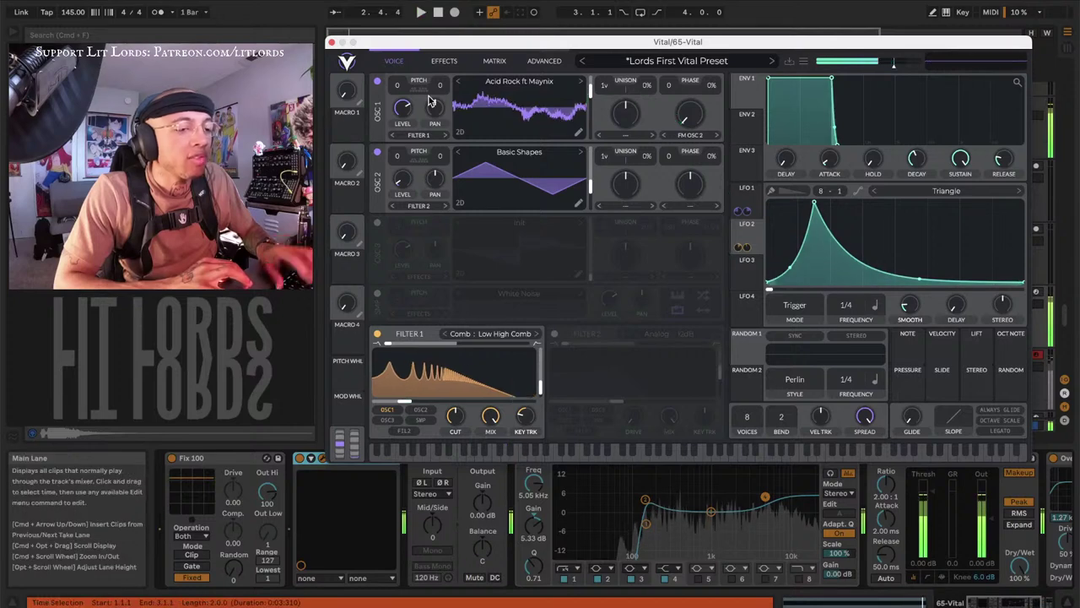
key(space)
Save the Vital patch as a preset named "ST - Pottymouth" with the comment "Forge 002"
click(806, 61)
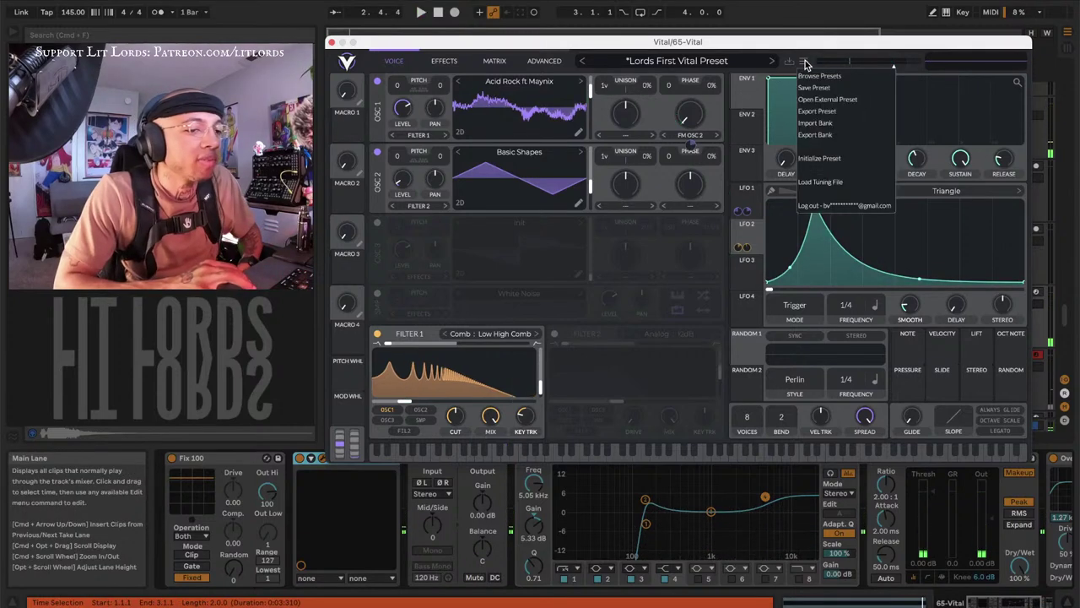
click(809, 88)
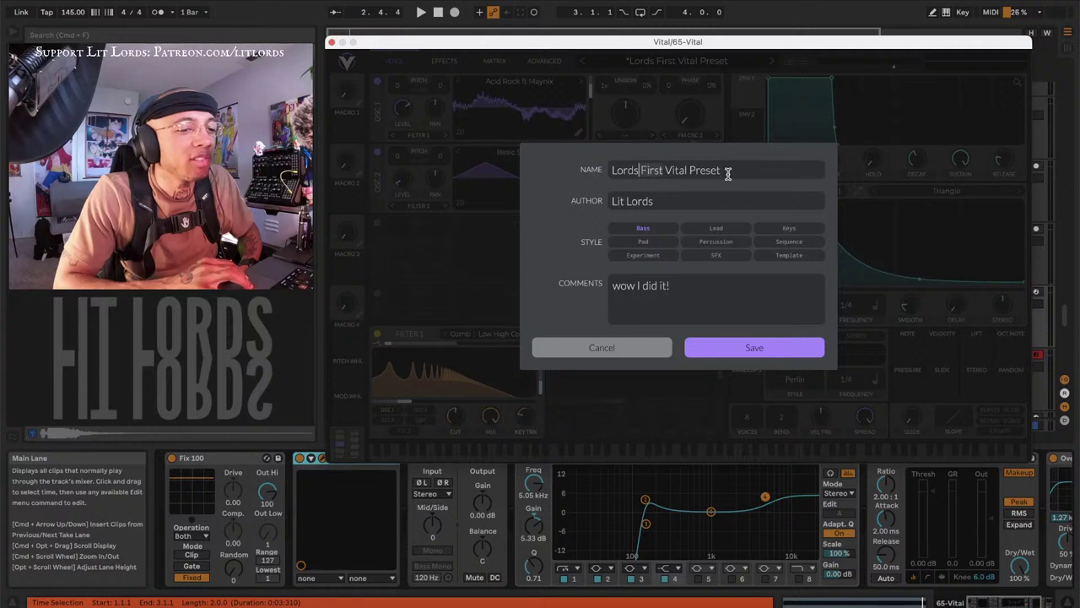
drag(727, 171, 519, 169)
key(BackSpace)
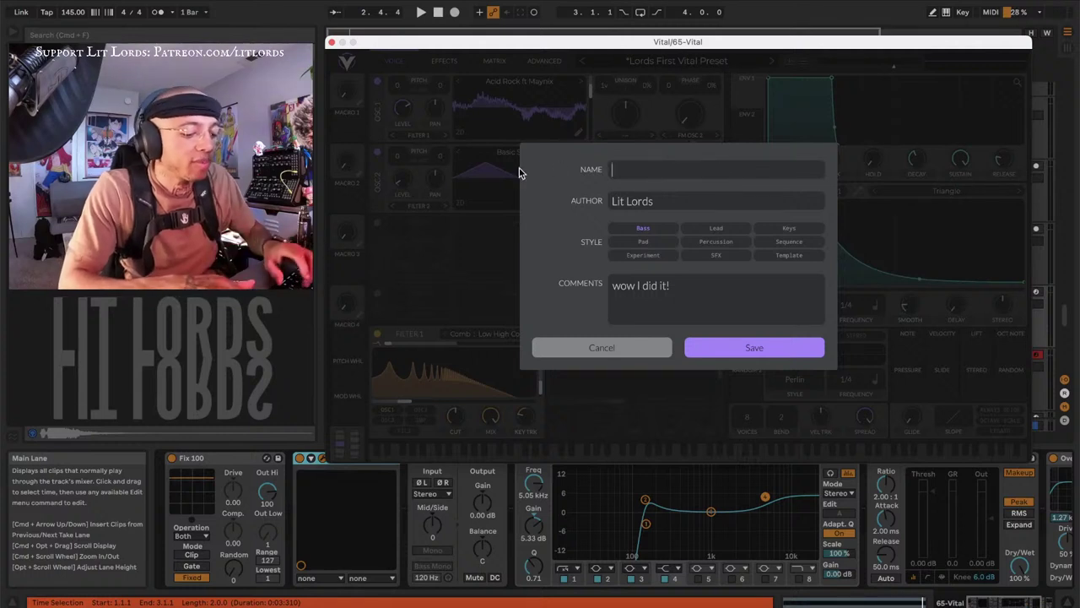
text(Pottymouth)
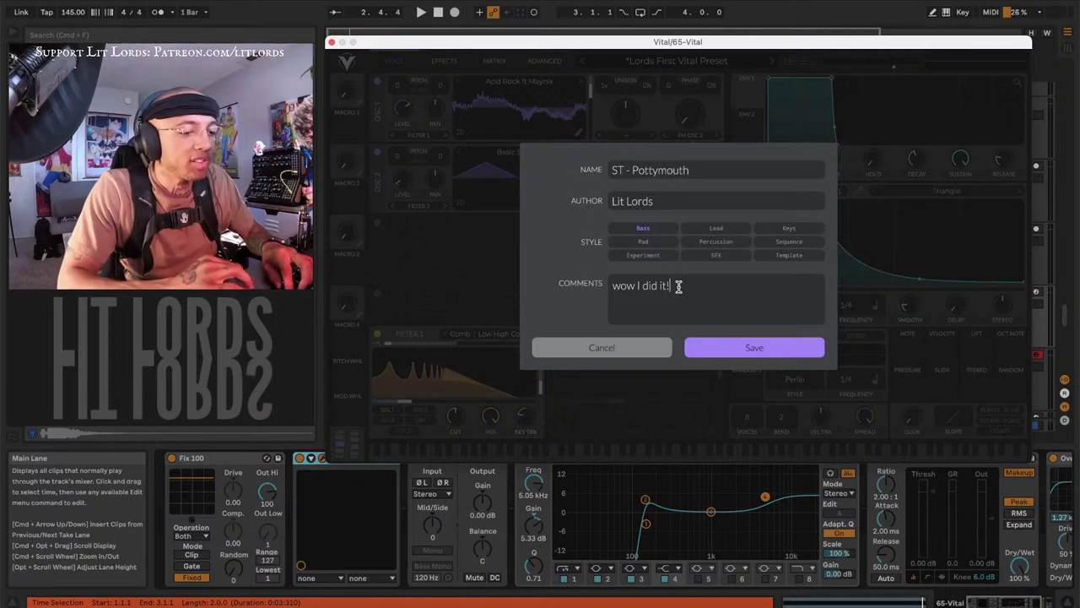
drag(678, 286, 549, 282)
text(Forge 002)
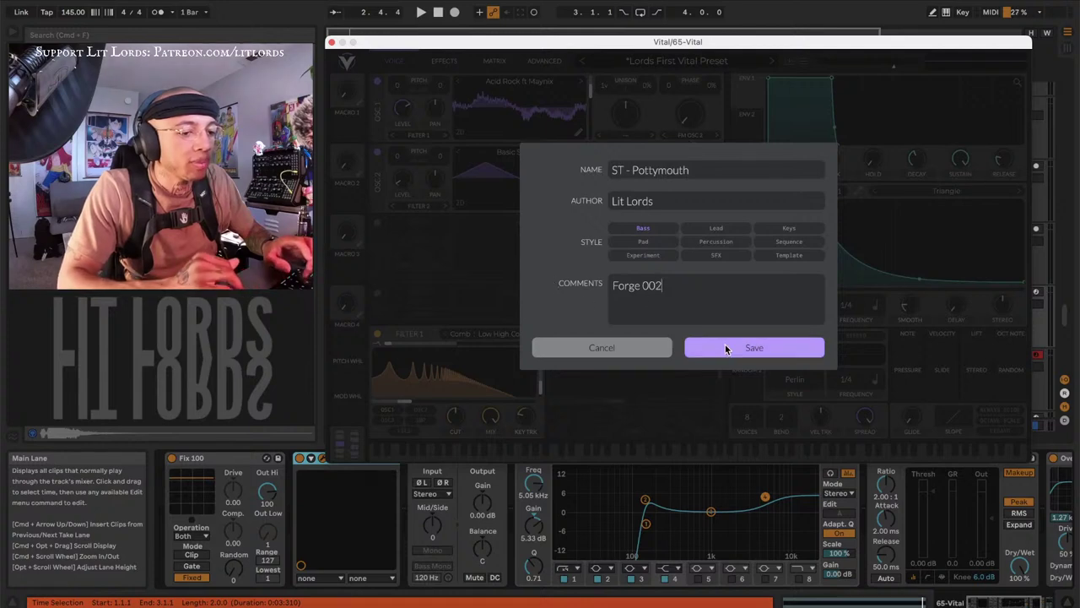
Save the bass preset as ST - Pottymouth and close the Vital plugin window
click(725, 345)
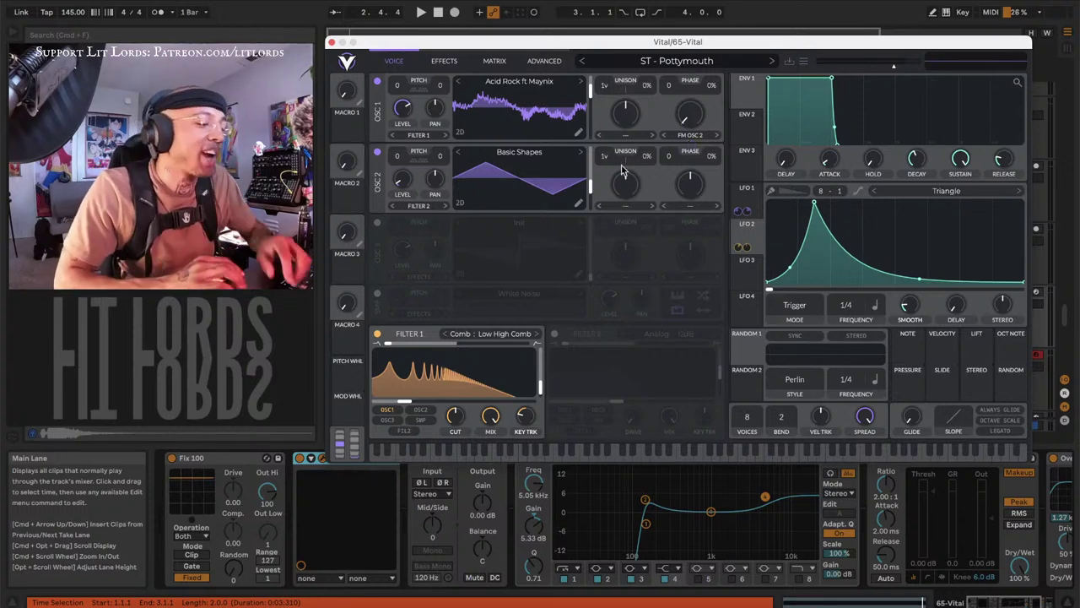
click(331, 43)
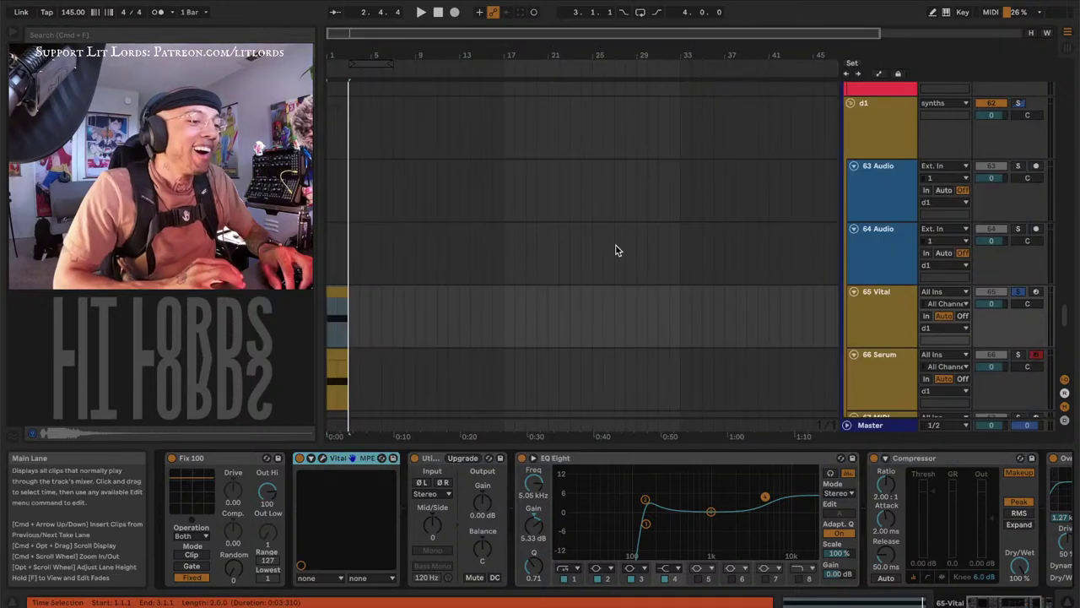
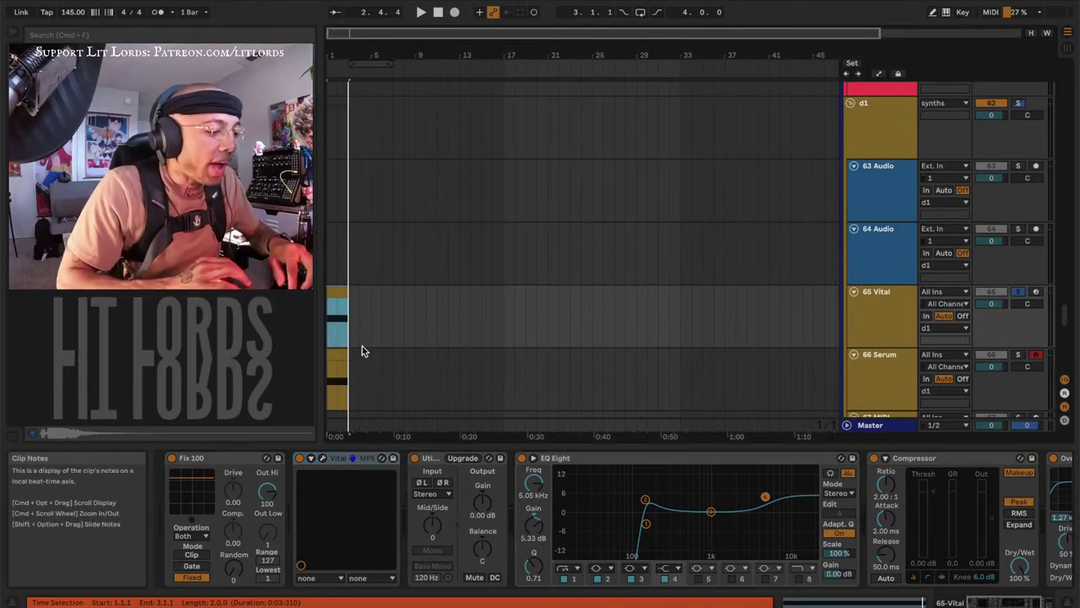
Undo the Serum setup on track 66 and duplicate the 65 Vital track without its MIDI clip
click(879, 378)
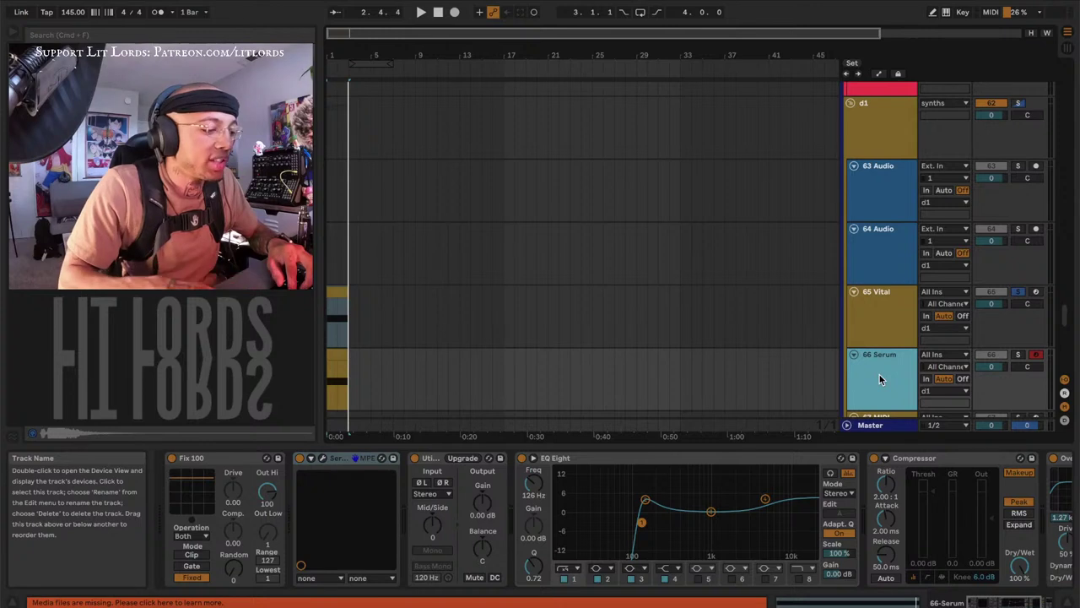
key(ctrl+z)
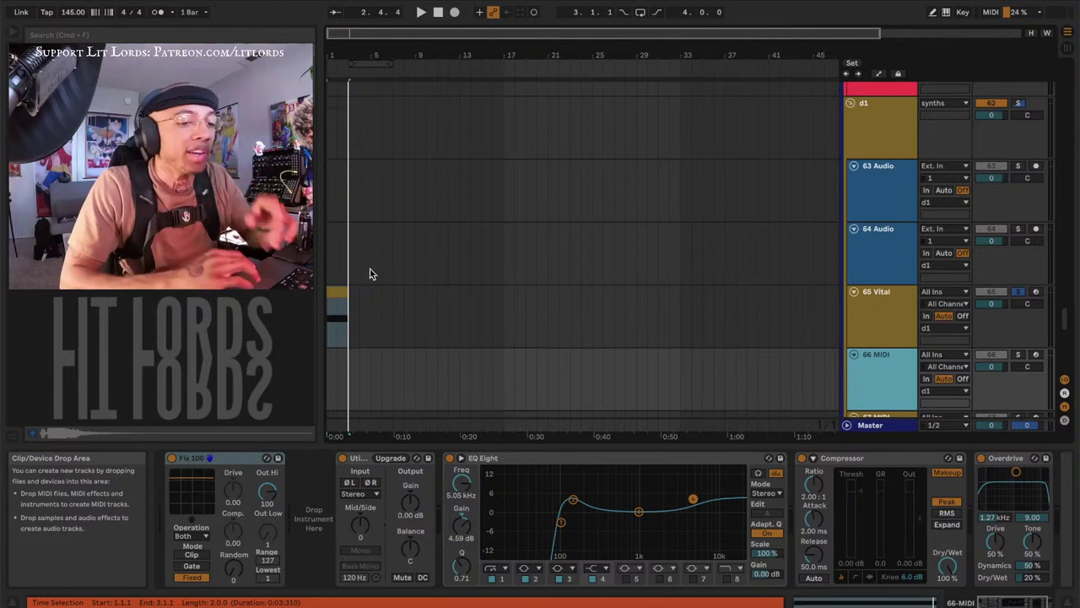
click(877, 310)
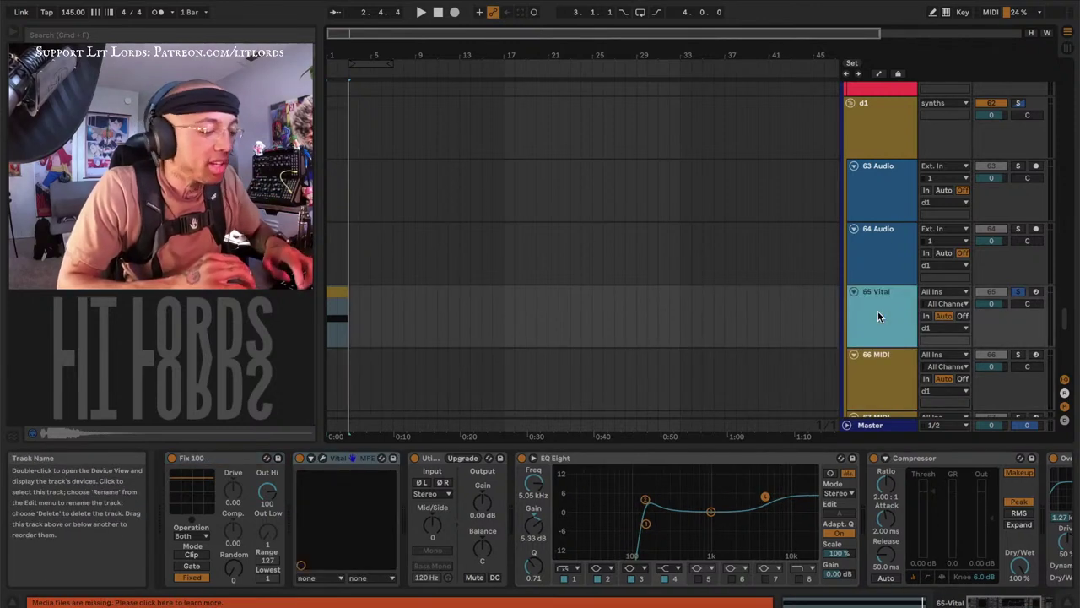
key(super+d)
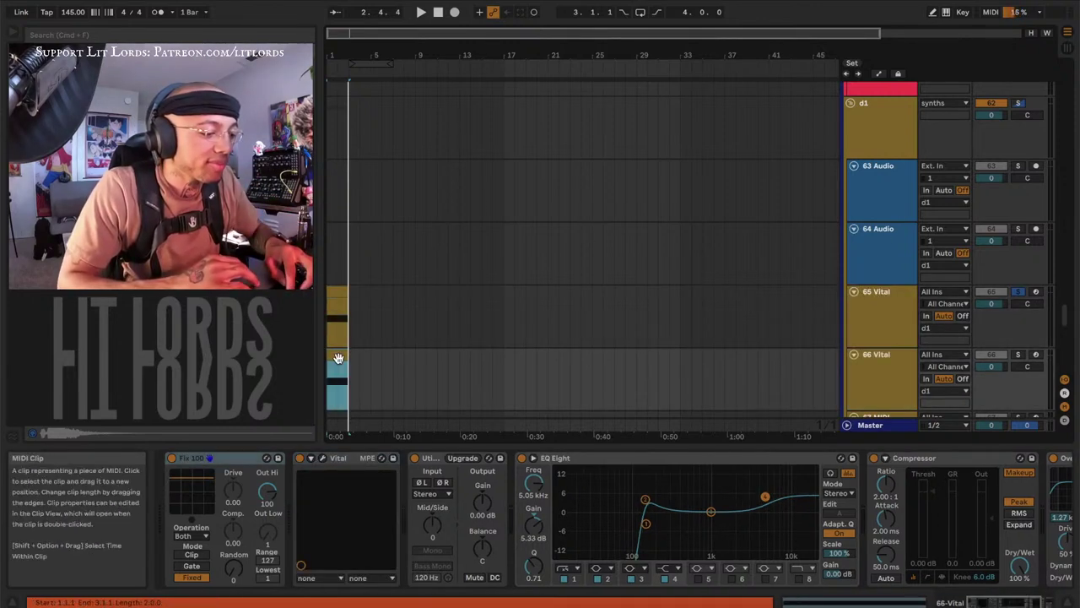
click(504, 363)
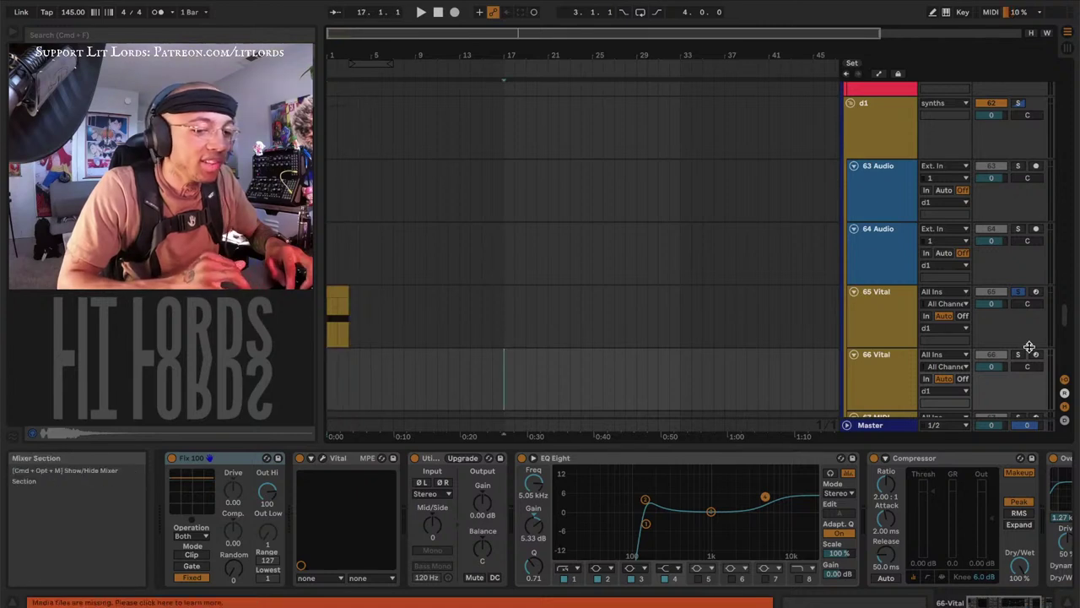
Arm the duplicated 66 Vital track for recording and clear the active track solos
click(1036, 355)
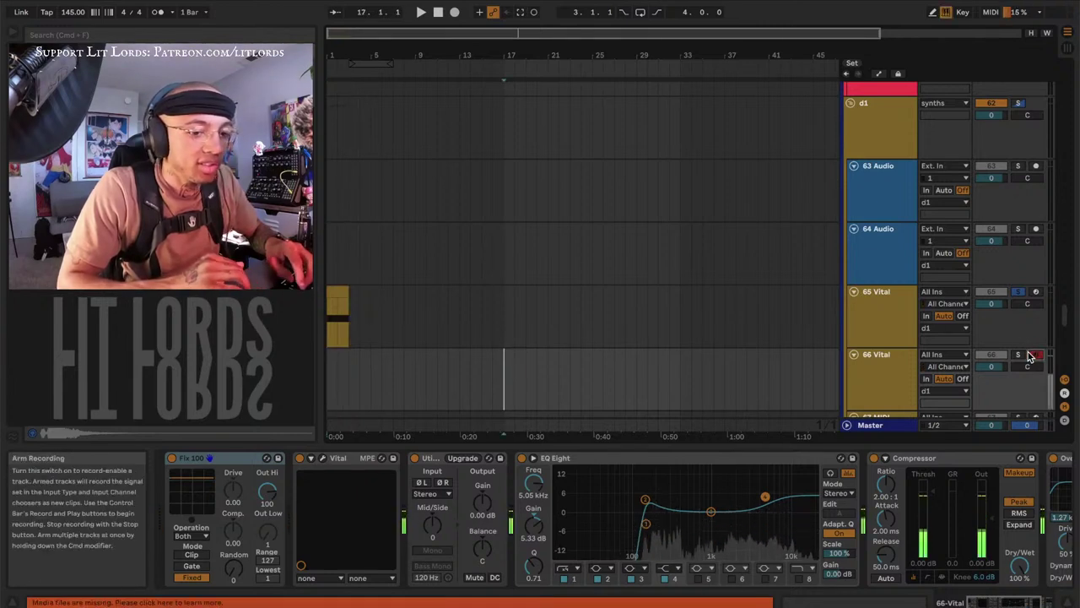
click(1021, 355)
click(1021, 355)
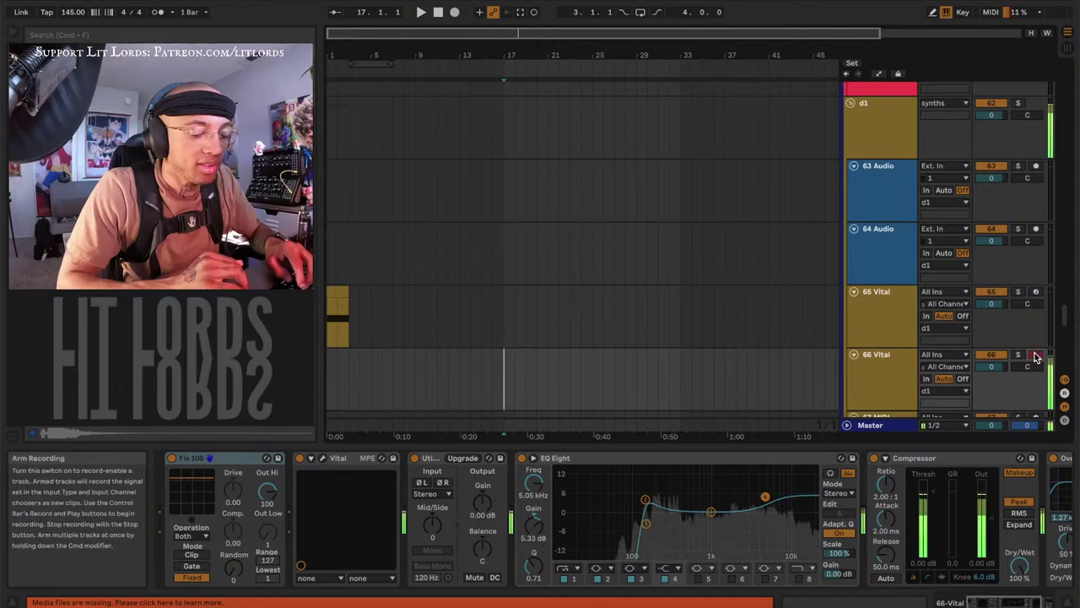
Initialize the preset in track 66's Vital and raise the computer keyboard octave to C4 for playing test notes
click(322, 457)
click(804, 62)
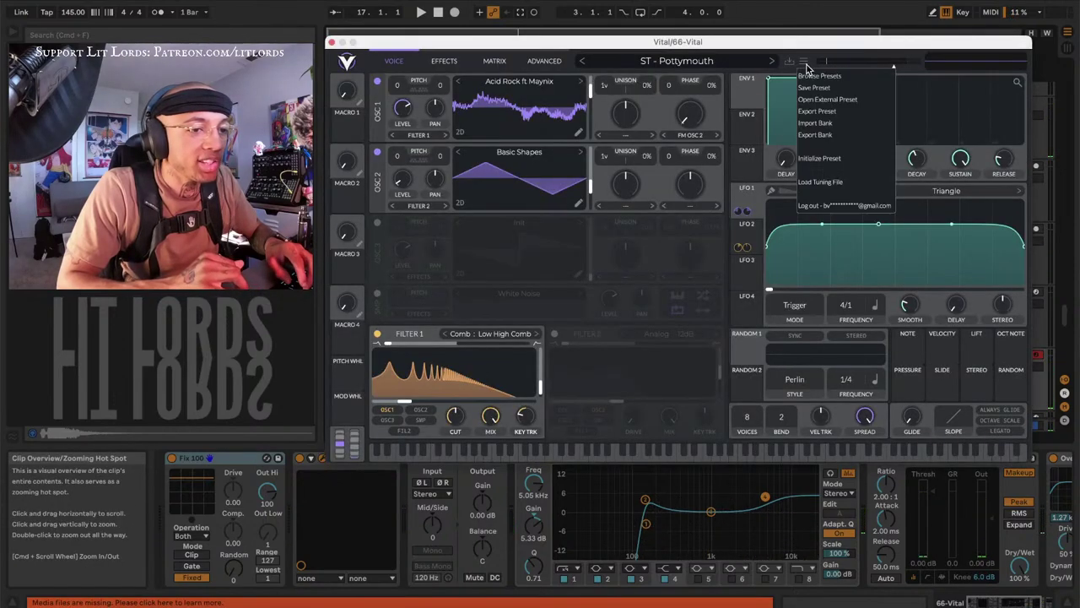
click(819, 158)
key(x)
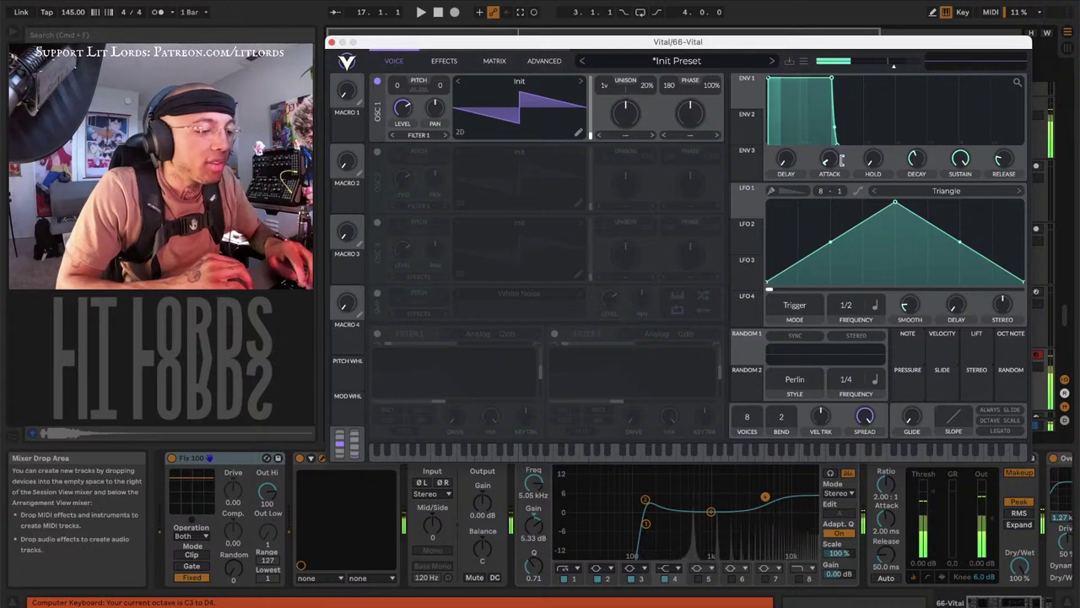
key(s)
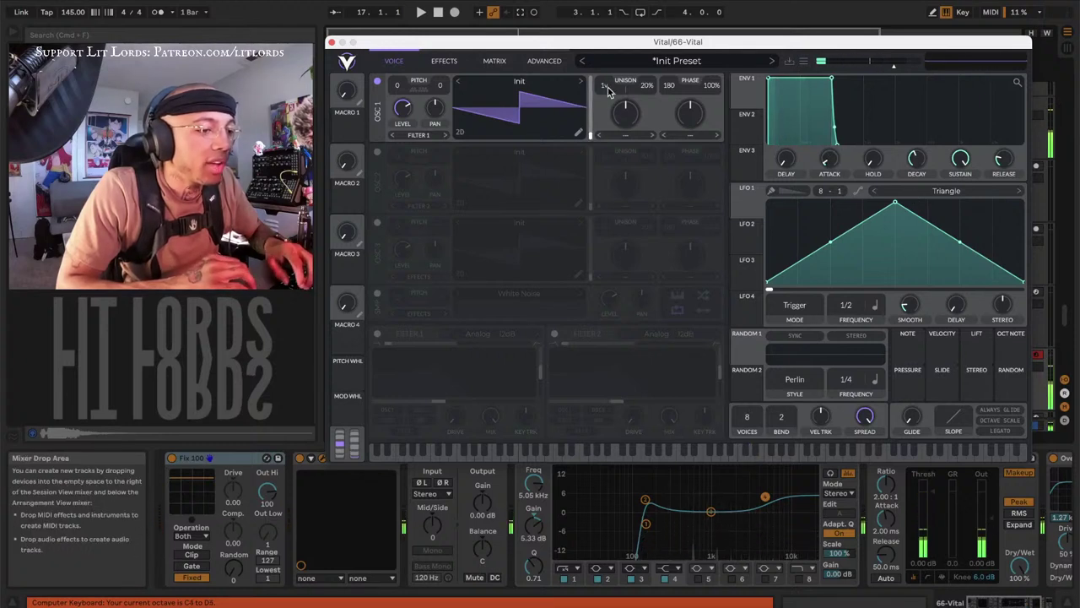
key(a)
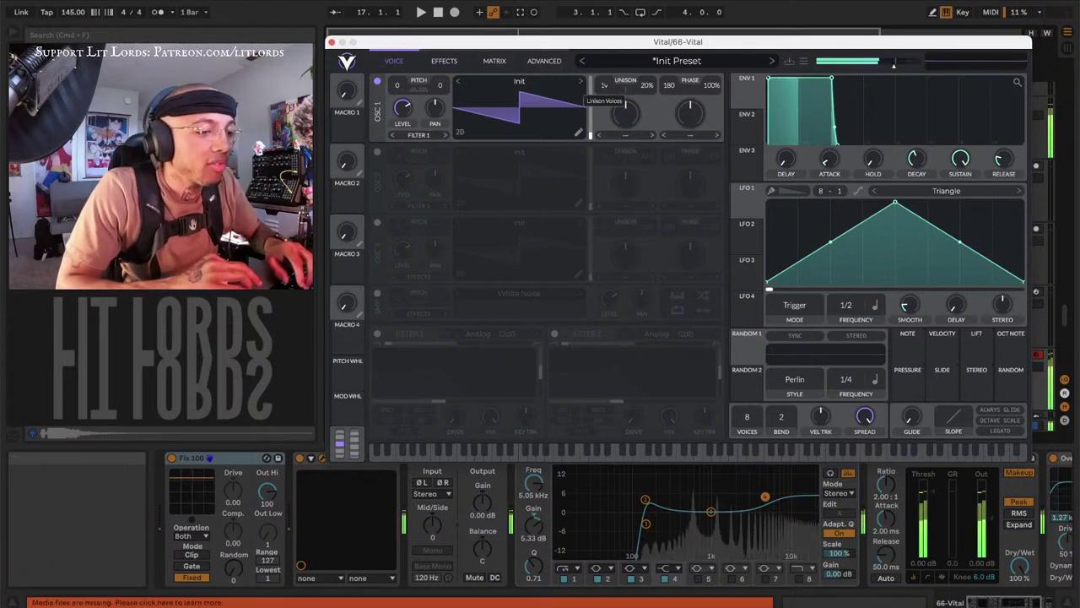
Set oscillator 1's unison to 7 voices with 91% detune while playing test notes
drag(604, 84, 605, 57)
key(a)
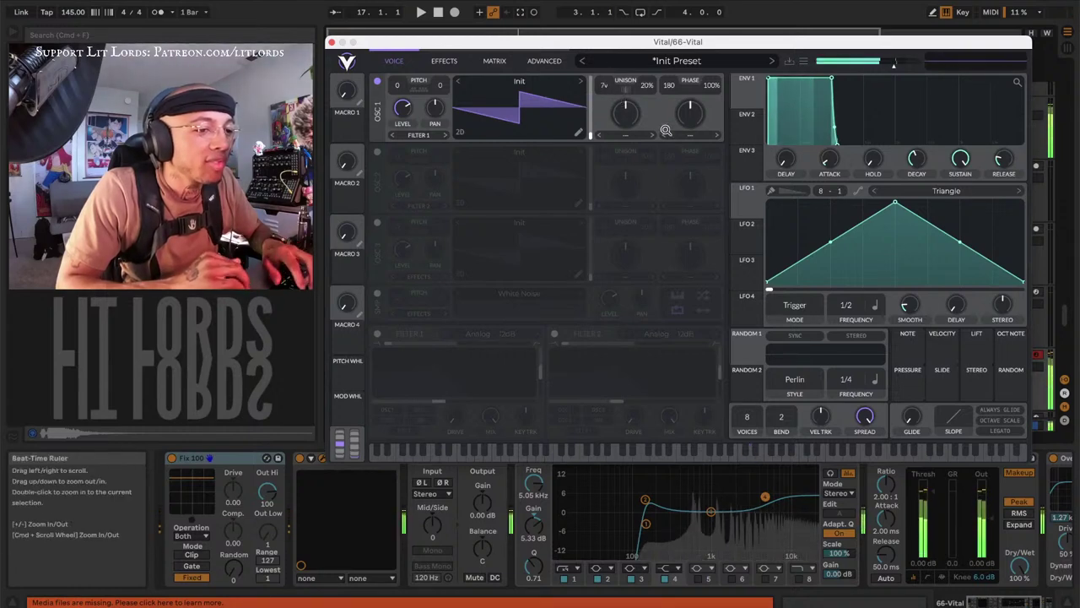
key(a)
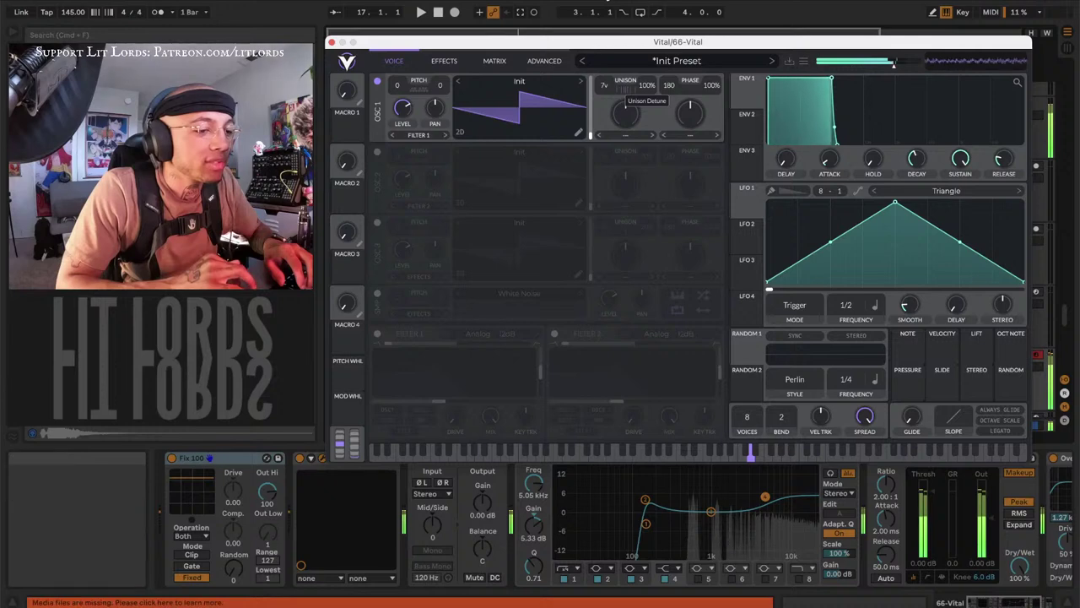
drag(645, 87, 626, 34)
key(a)
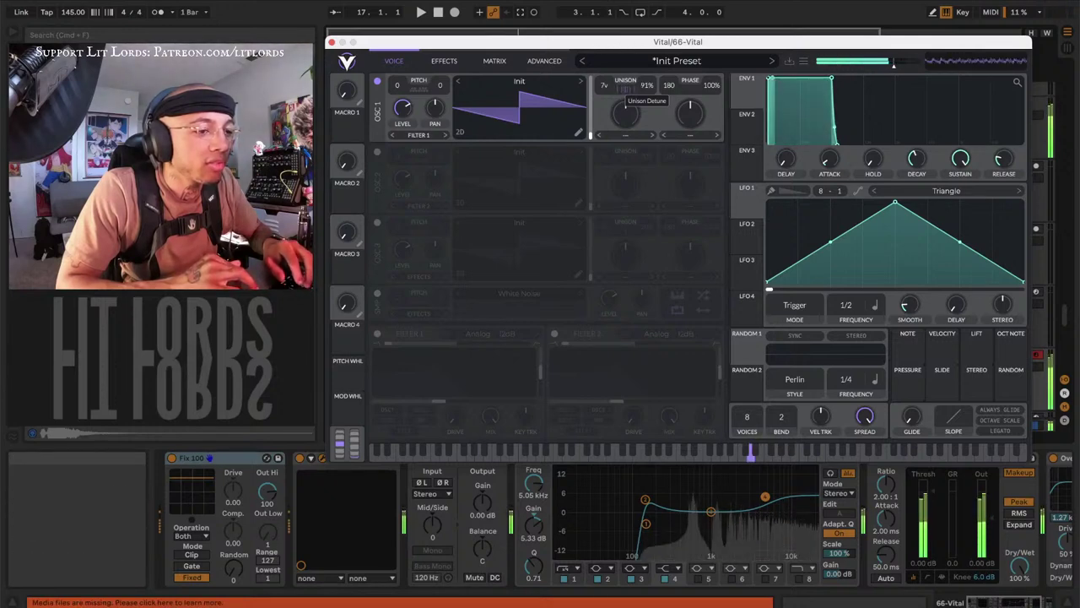
Enable oscillator 2 and load the Basic Shapes wavetable, moving it to the saw shape
click(376, 152)
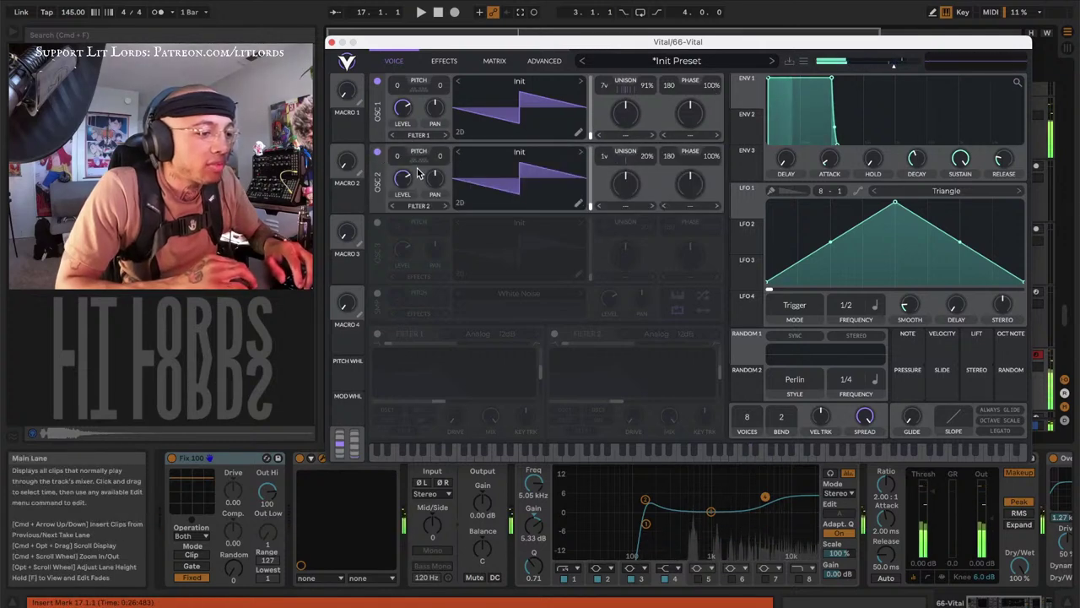
click(530, 156)
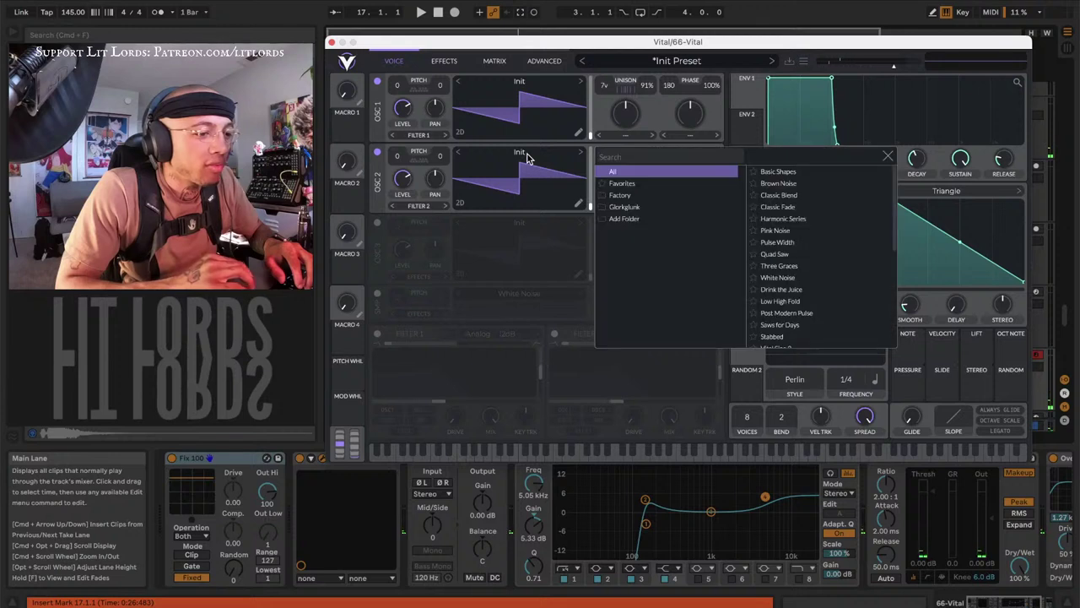
click(778, 171)
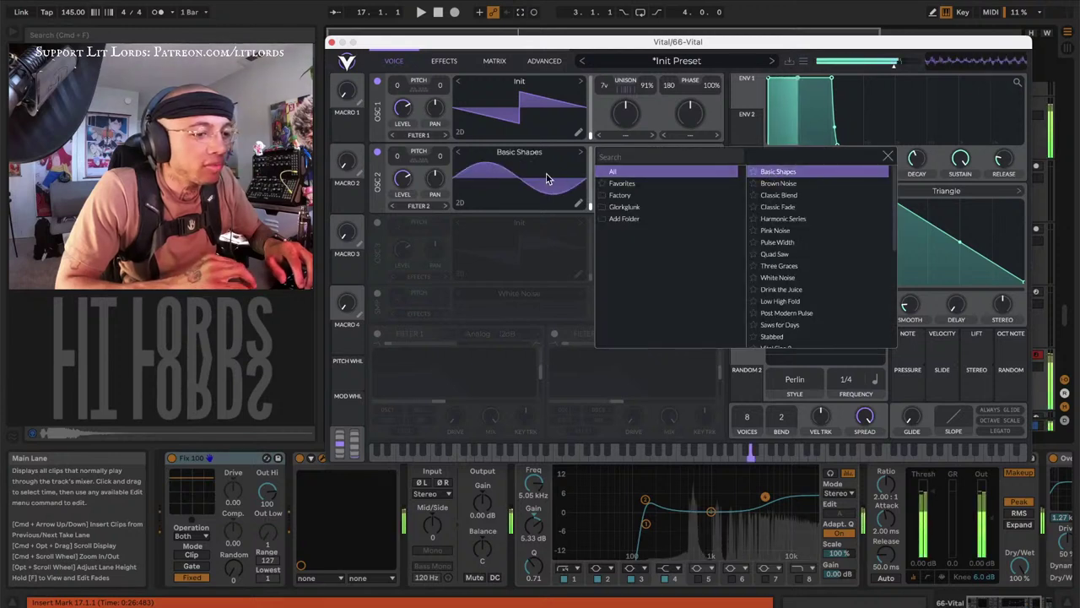
drag(549, 184, 570, 163)
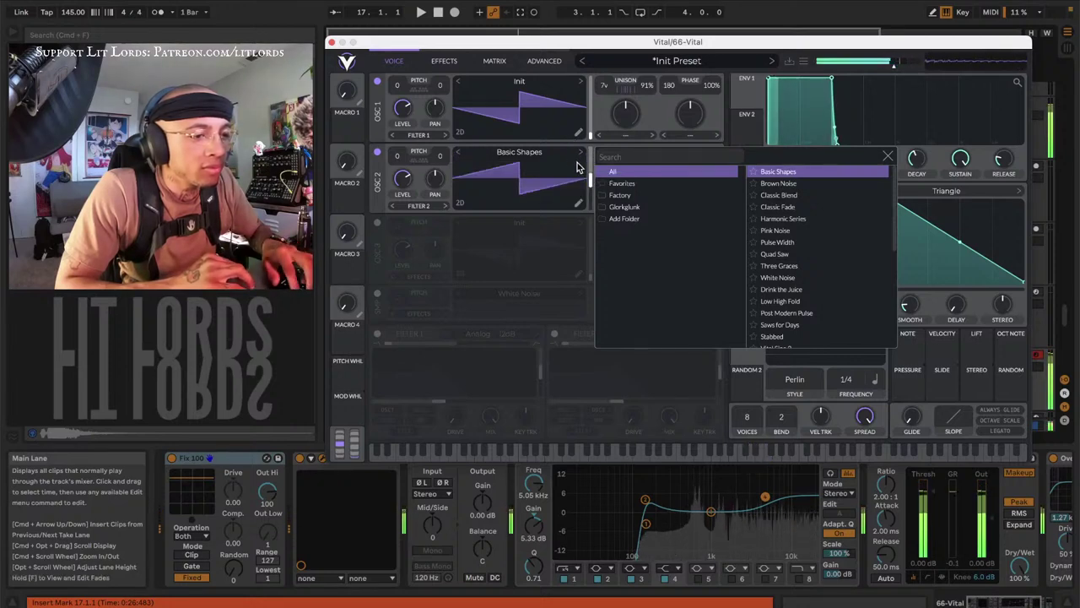
Compare the sound with oscillator 2 off and on, and set its wavetable frame to about 119.9
click(376, 153)
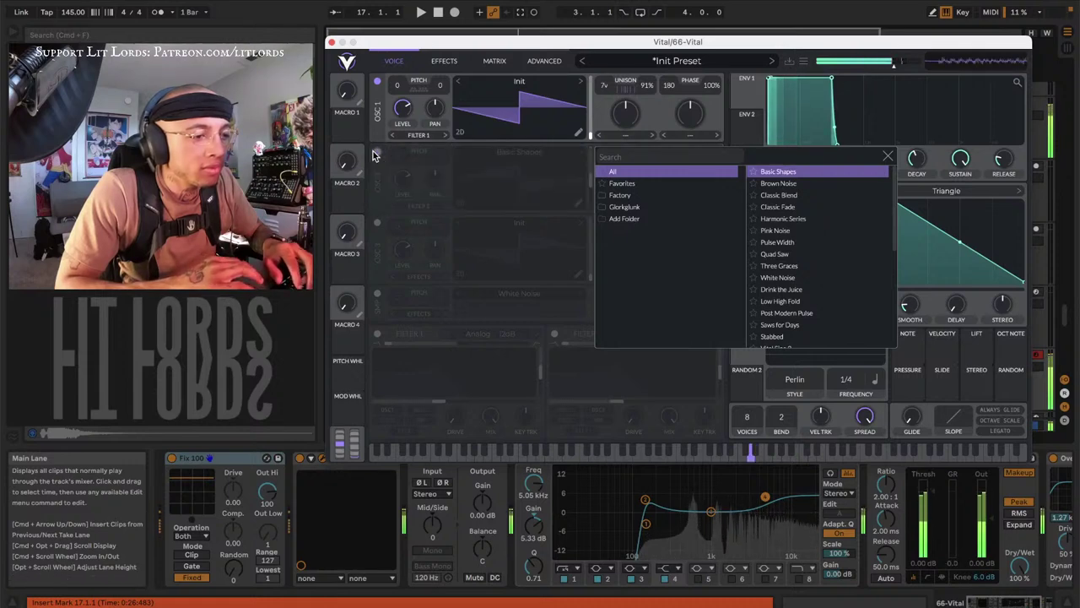
click(377, 153)
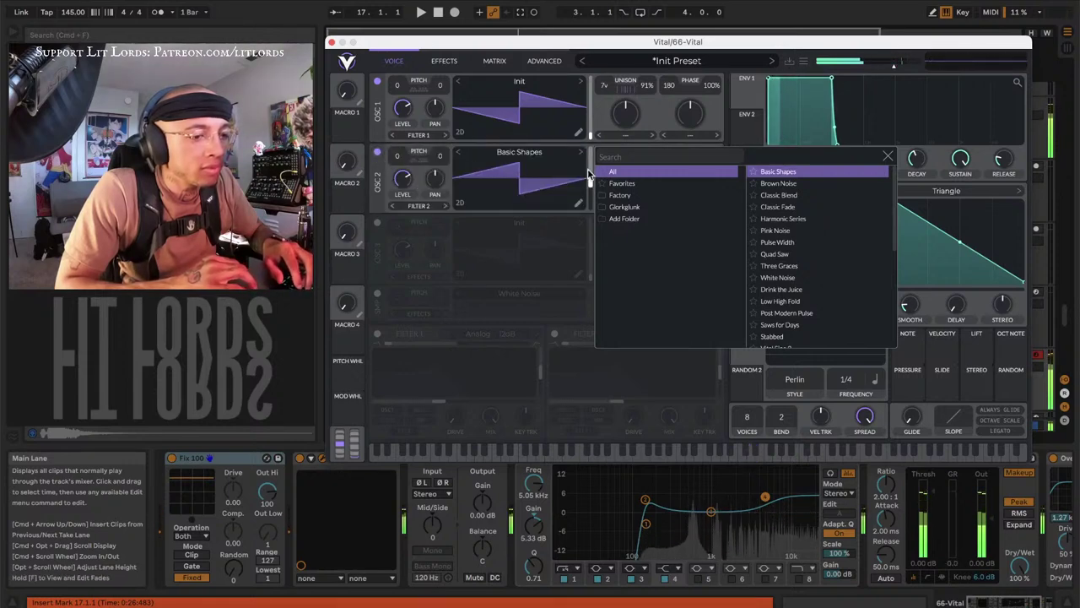
mouse_move(591, 182)
drag(590, 184, 591, 190)
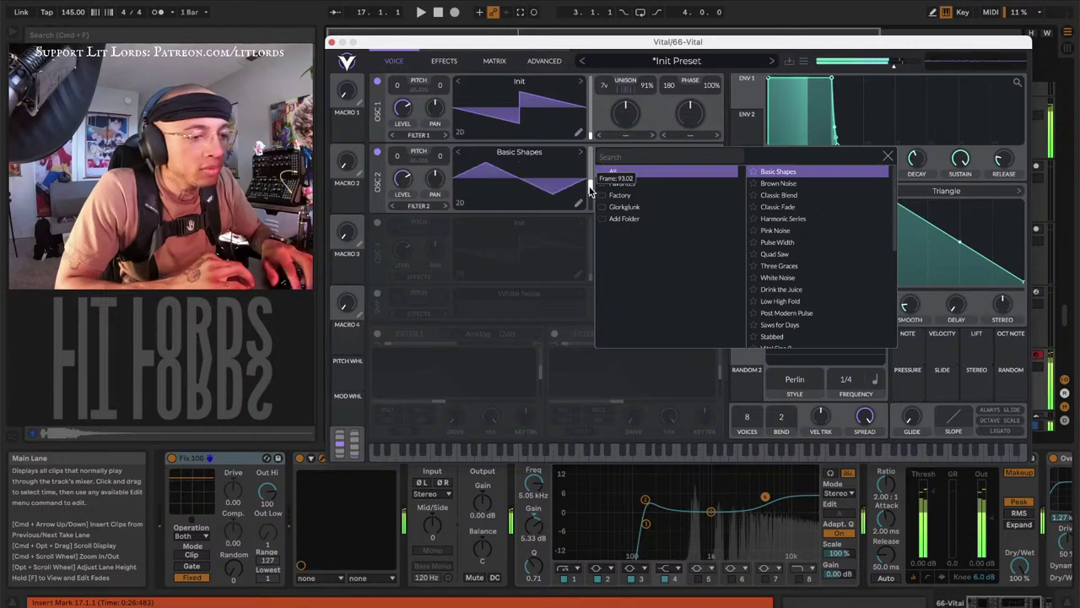
drag(591, 191, 591, 183)
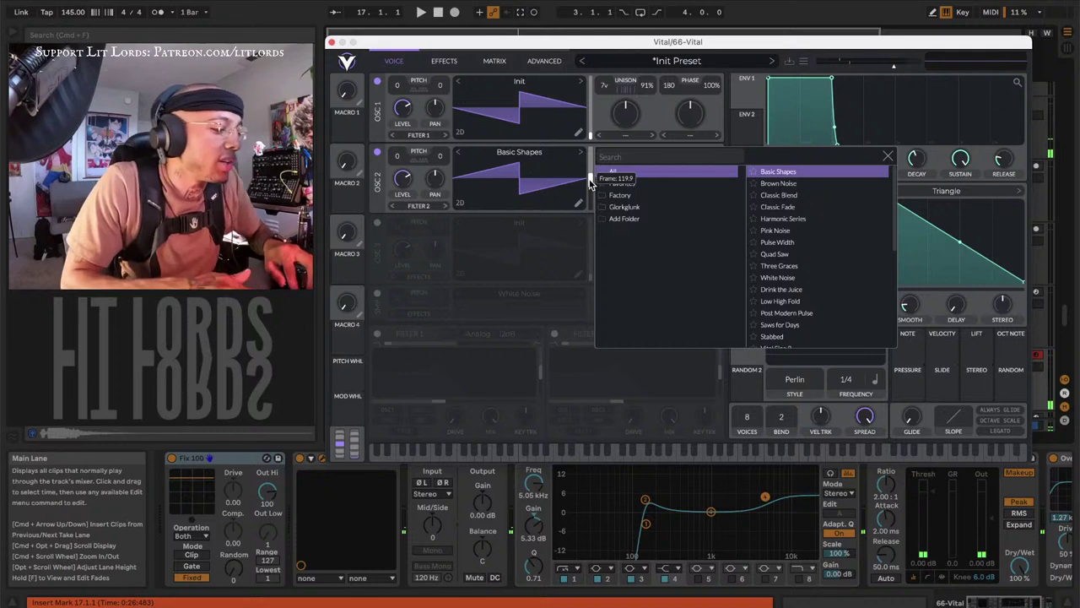
click(593, 221)
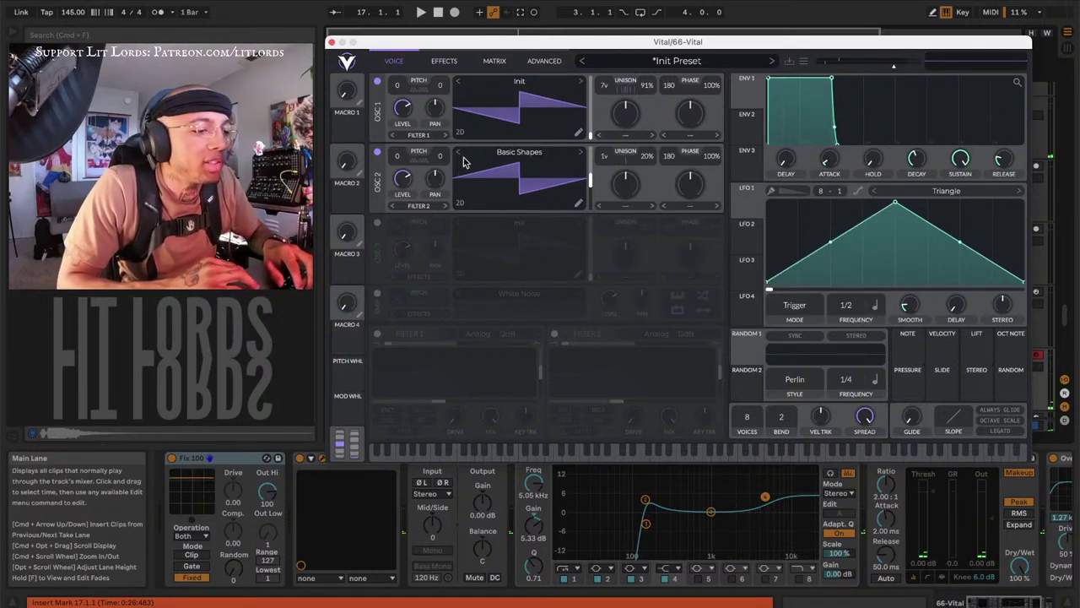
Set oscillator 2's fine tune to 18 and its unison to 16 voices with 42% detune
scroll(399, 160, up, 1)
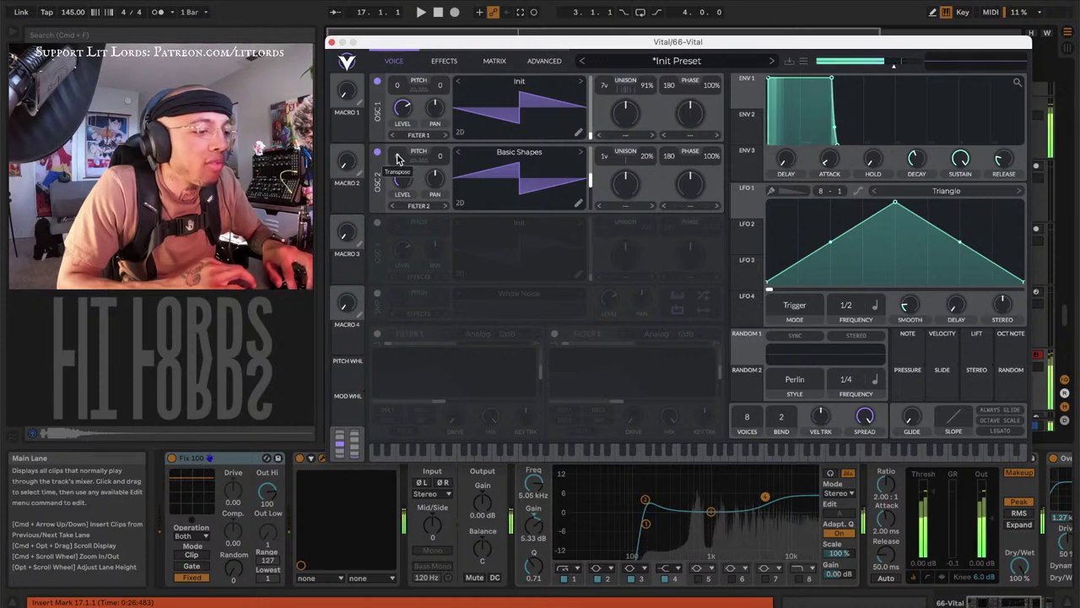
drag(399, 164, 436, 152)
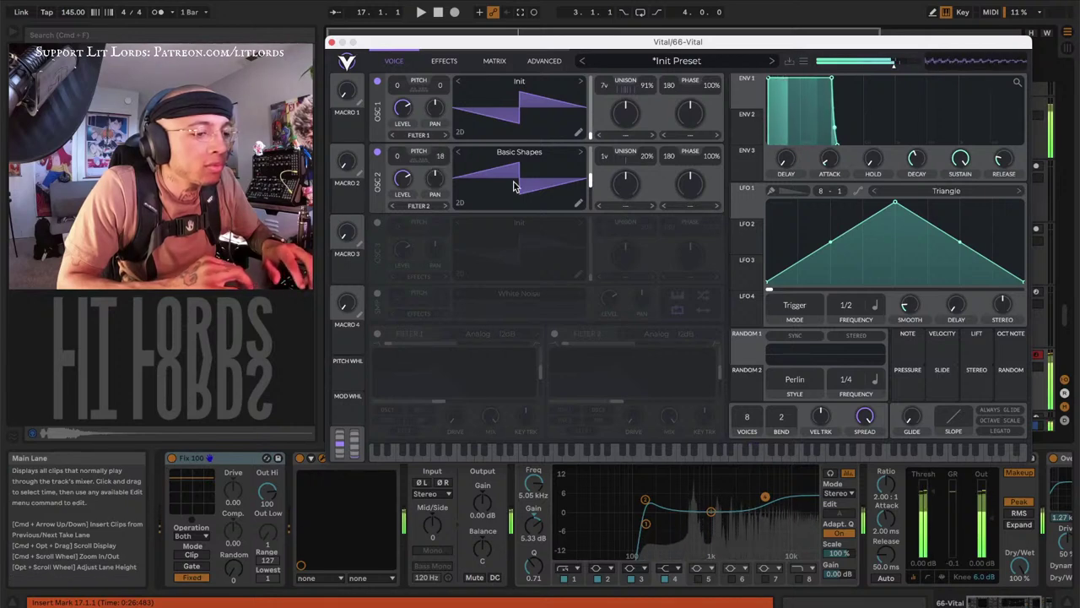
drag(598, 144, 580, 53)
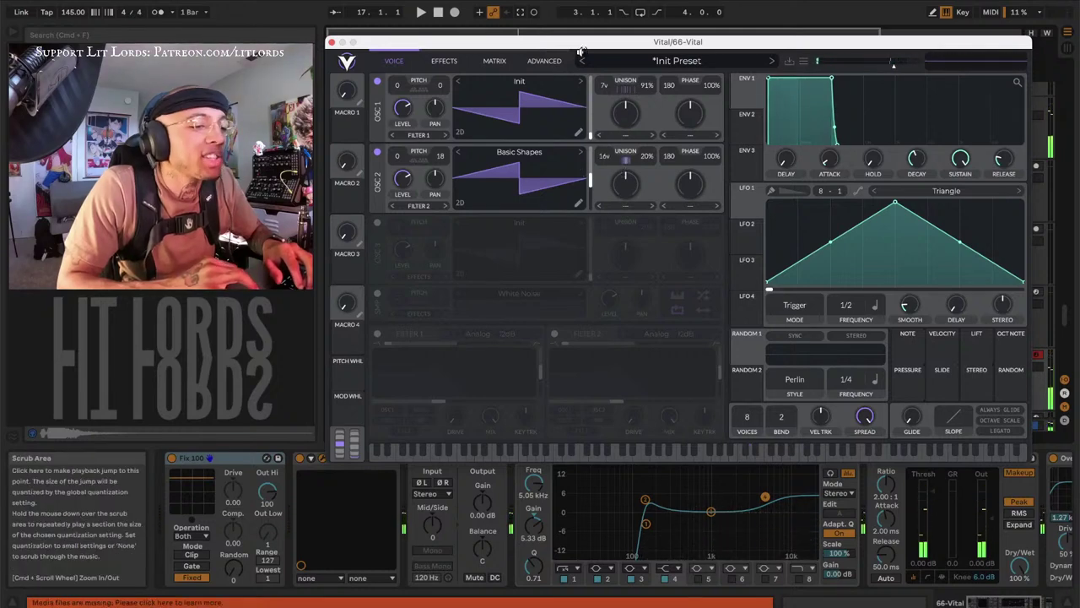
mouse_move(625, 184)
mouse_down()
mouse_move(637, 70)
mouse_move(613, 171)
mouse_up()
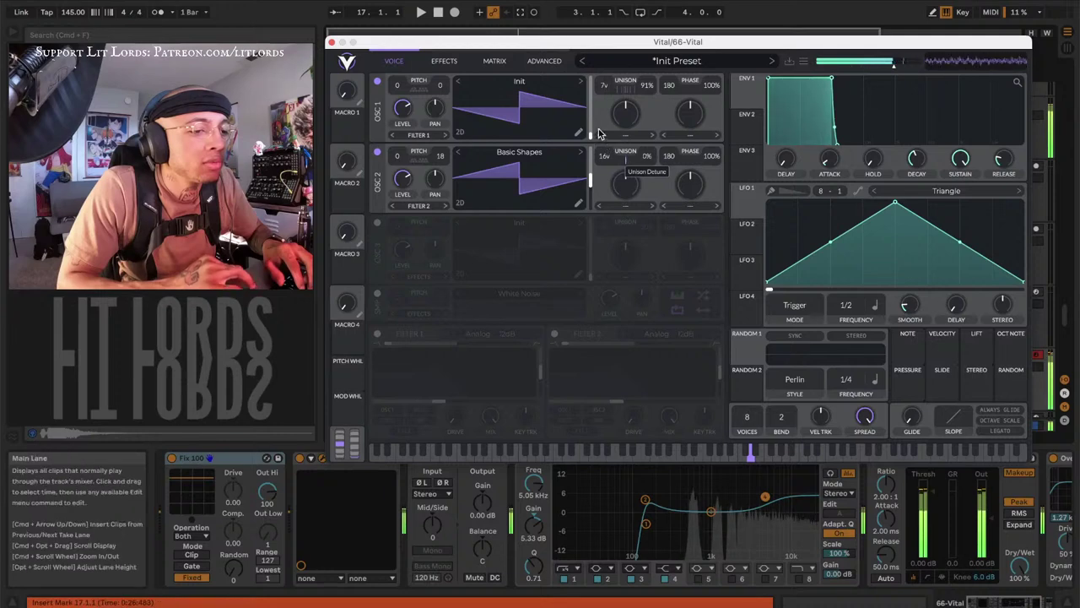
drag(626, 184, 625, 160)
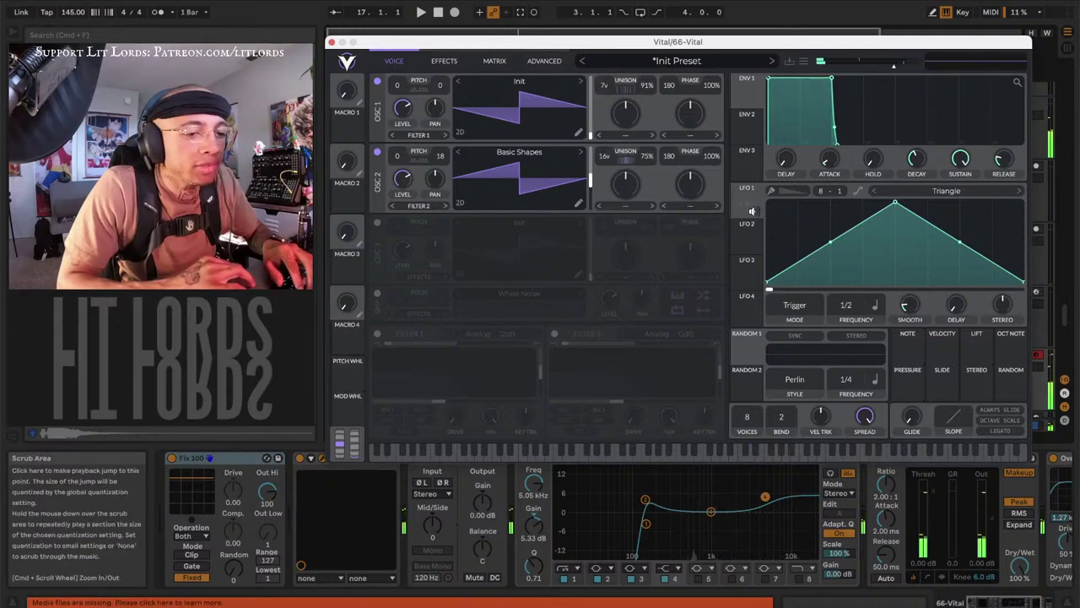
mouse_move(742, 205)
mouse_down()
mouse_move(645, 174)
mouse_move(766, 200)
mouse_move(750, 206)
mouse_up()
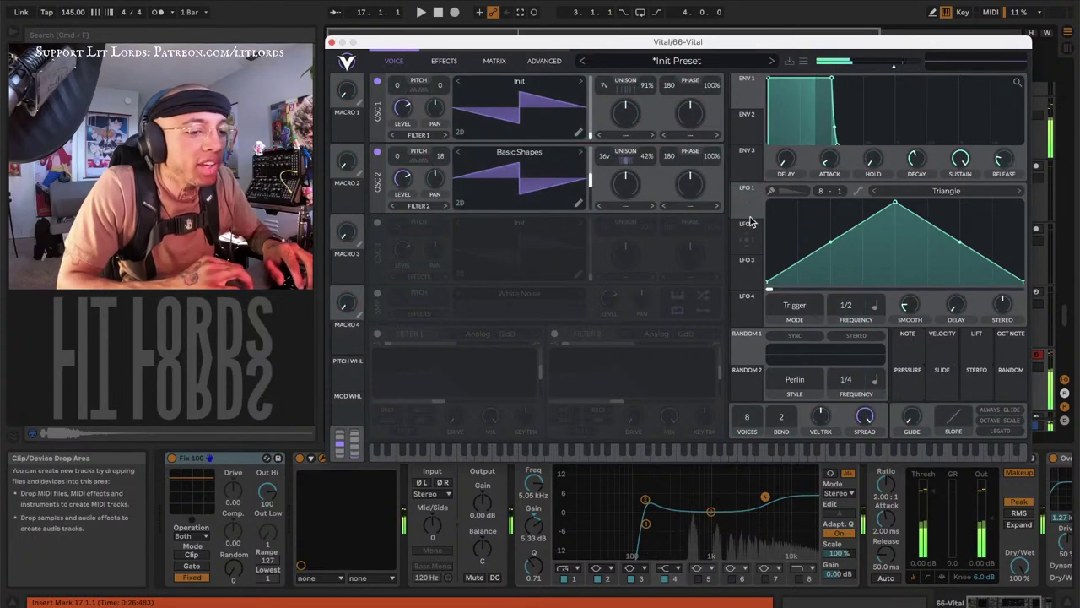
Assign LFO 1 as a modulator on oscillator 1 and set the LFO frequency to 1/8
drag(744, 201, 633, 136)
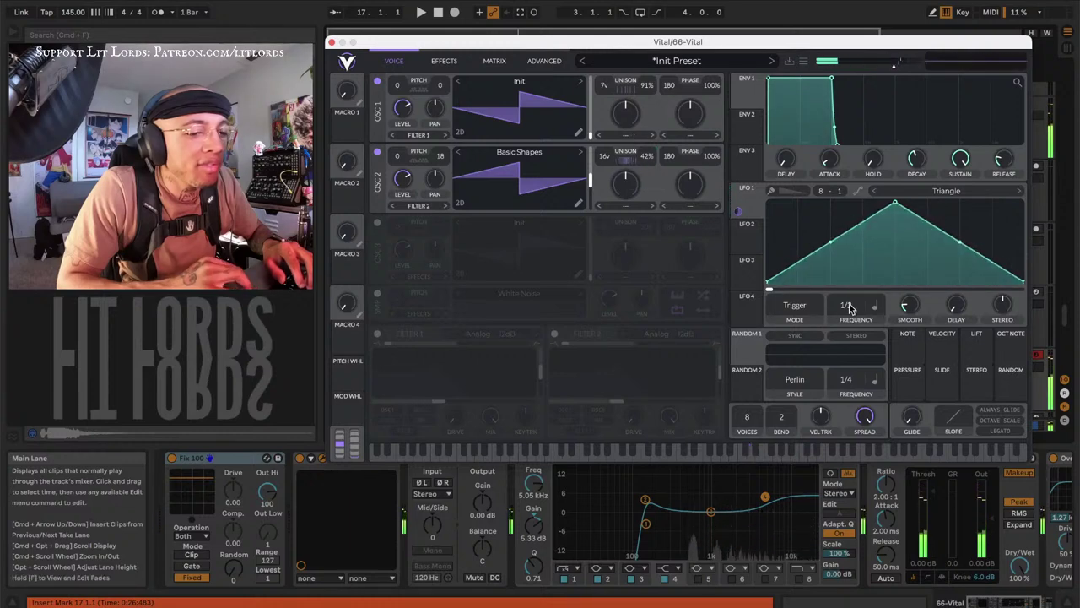
drag(846, 305, 832, 251)
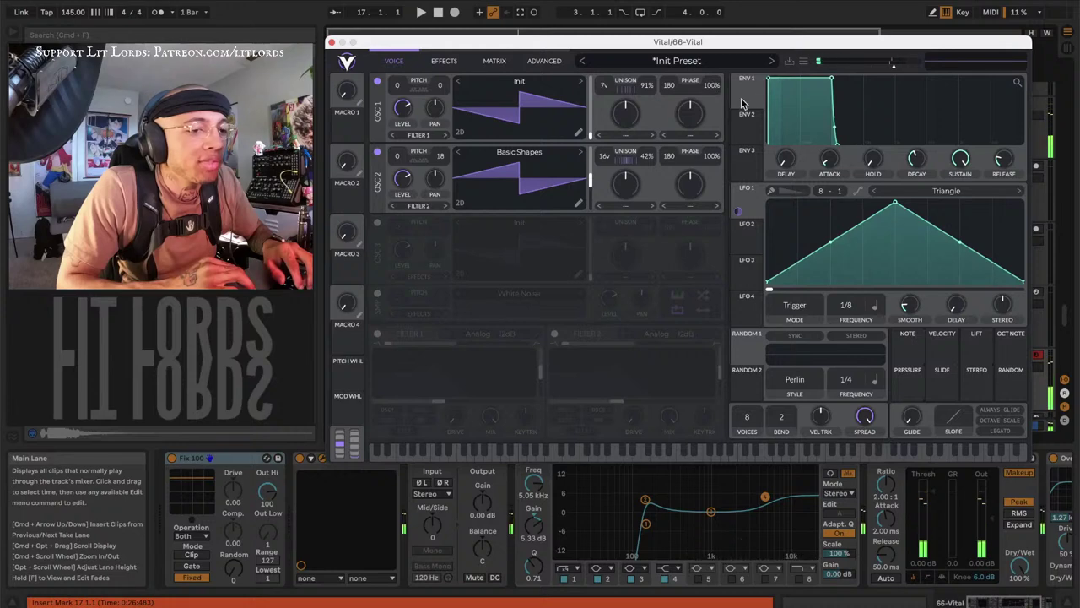
Reshape envelope 1 into a pluck with a longer decay and no sustain
mouse_move(917, 159)
mouse_down()
mouse_move(915, 191)
mouse_move(915, 150)
mouse_up()
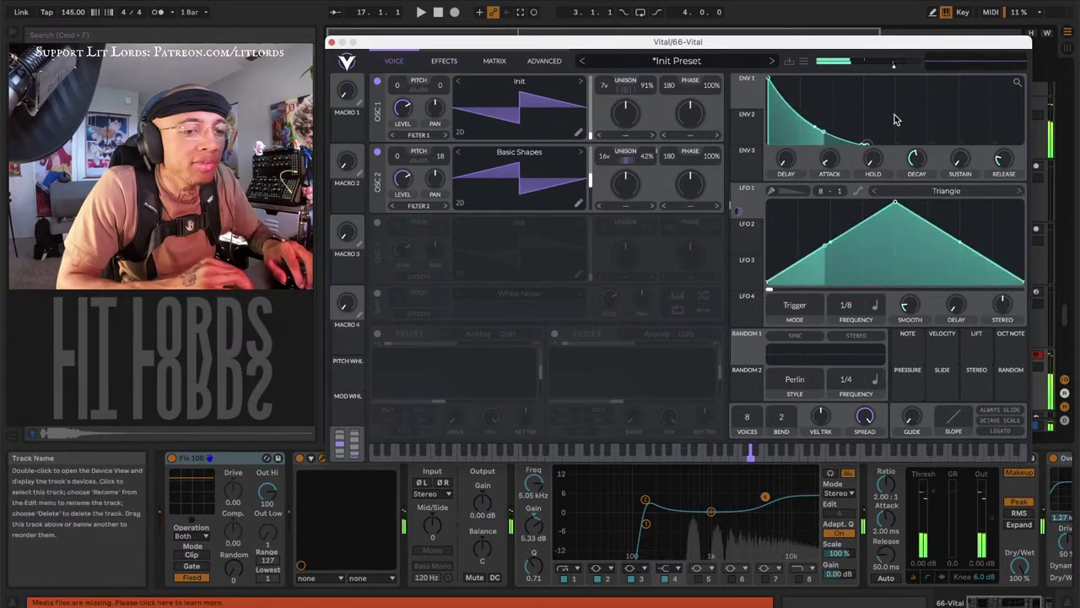
Shorten envelope 1's decay and set oscillator 1's fine tune to -56
mouse_move(917, 161)
mouse_down()
mouse_move(916, 189)
mouse_move(914, 159)
mouse_up()
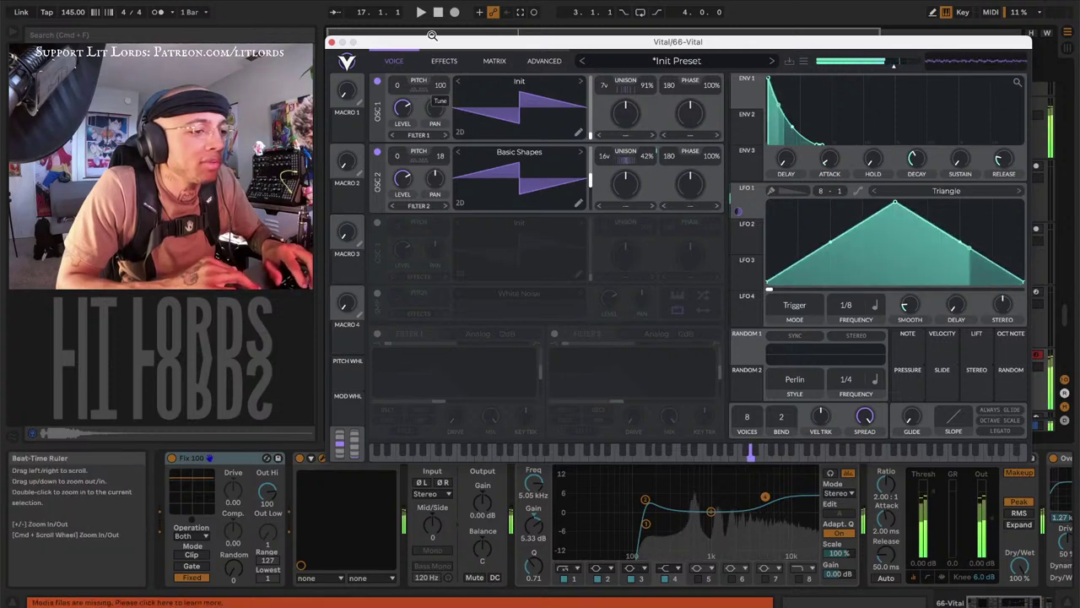
drag(436, 113, 517, 95)
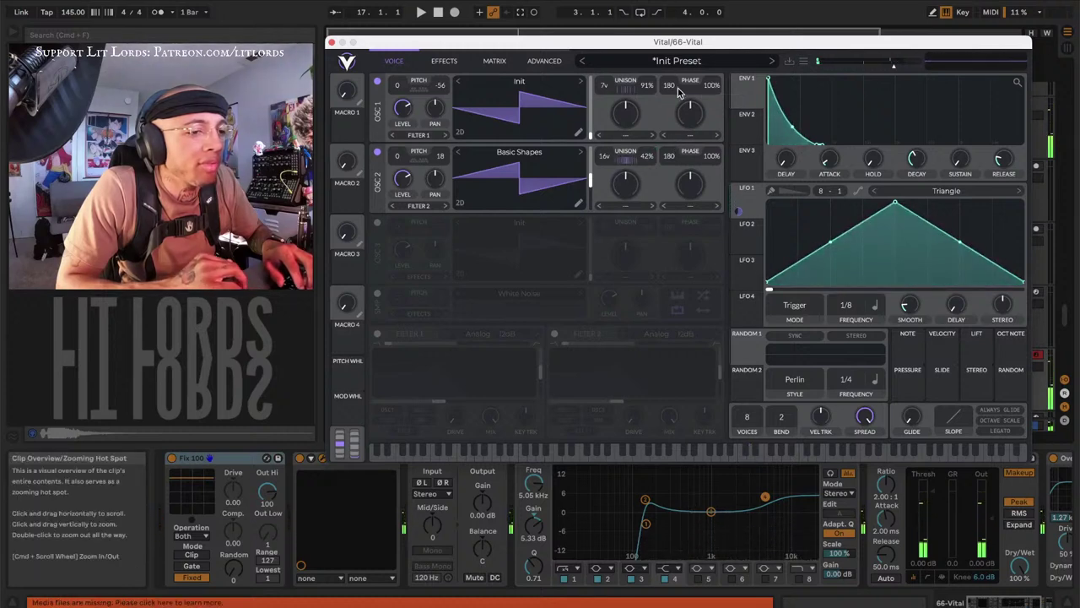
Try the Vocode and Form Scale spectral morphs on oscillator 1, and reset the spectral morph to none
click(625, 135)
click(622, 161)
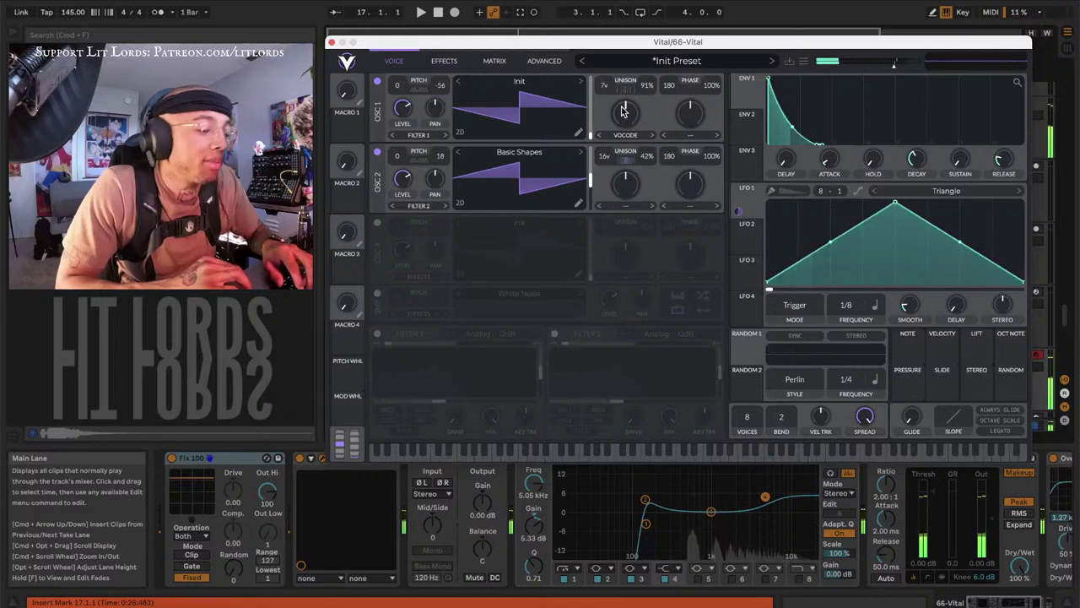
drag(623, 113, 617, 135)
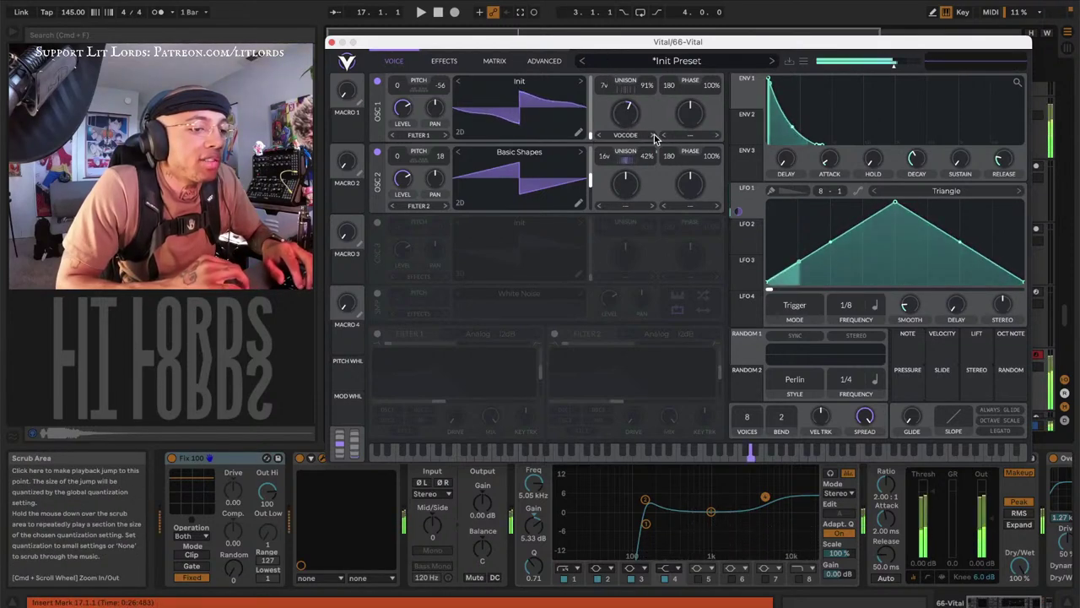
click(652, 135)
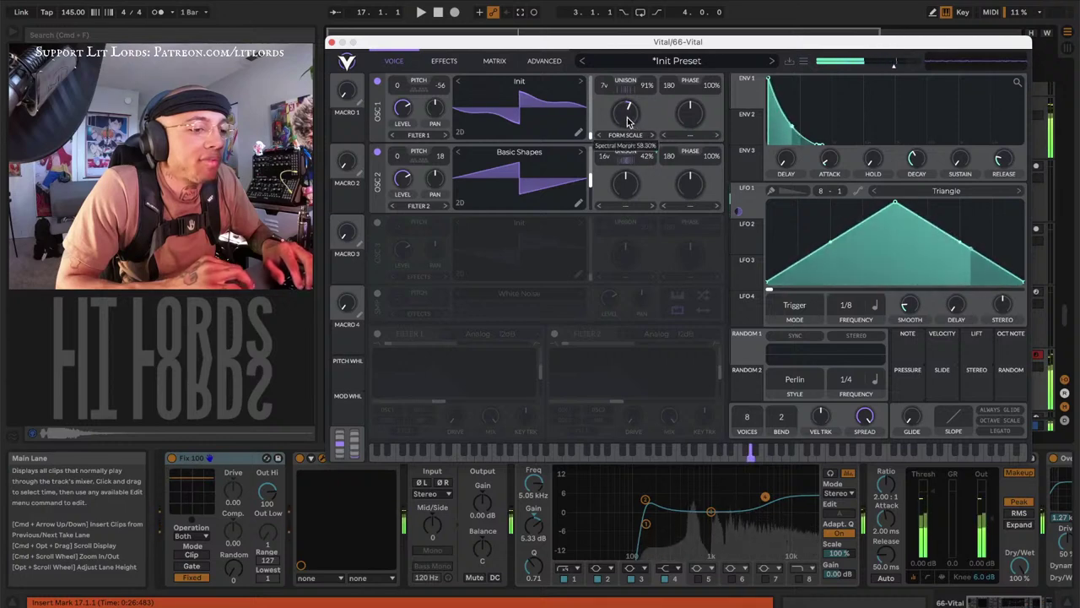
drag(627, 122, 627, 146)
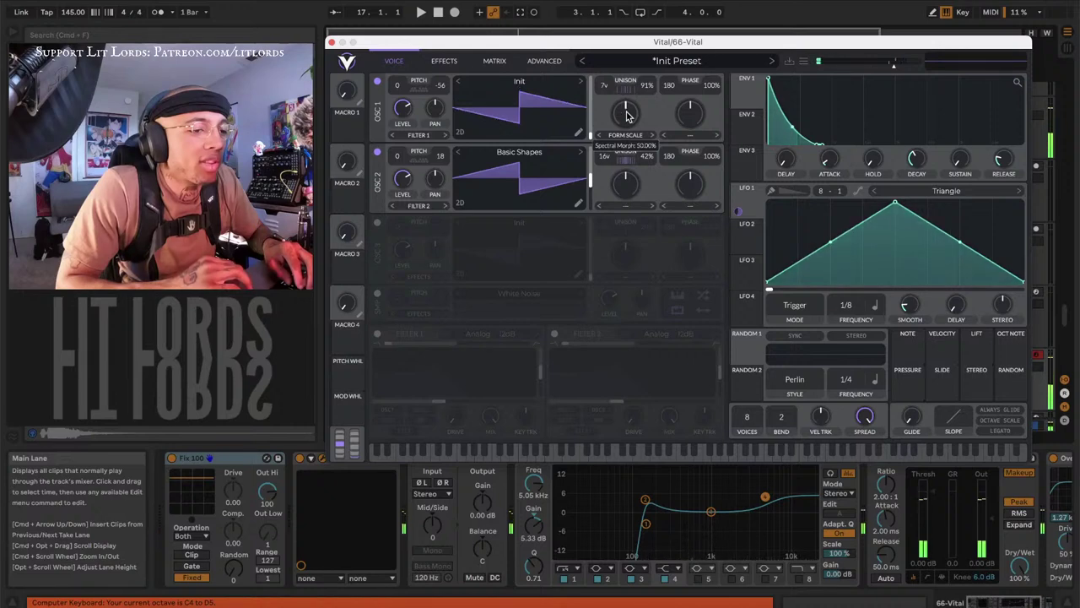
click(625, 135)
click(626, 147)
Try out wave morph types on oscillator 1, including Formant, Quantize, Bend, Pulse and FM Osc 2, at varying amounts
click(685, 136)
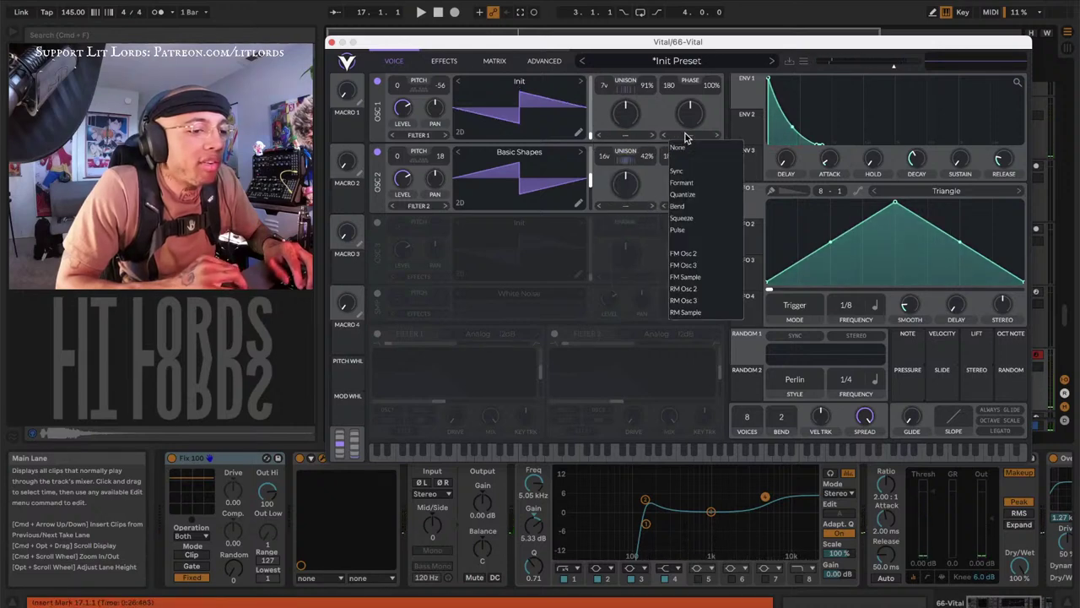
click(694, 186)
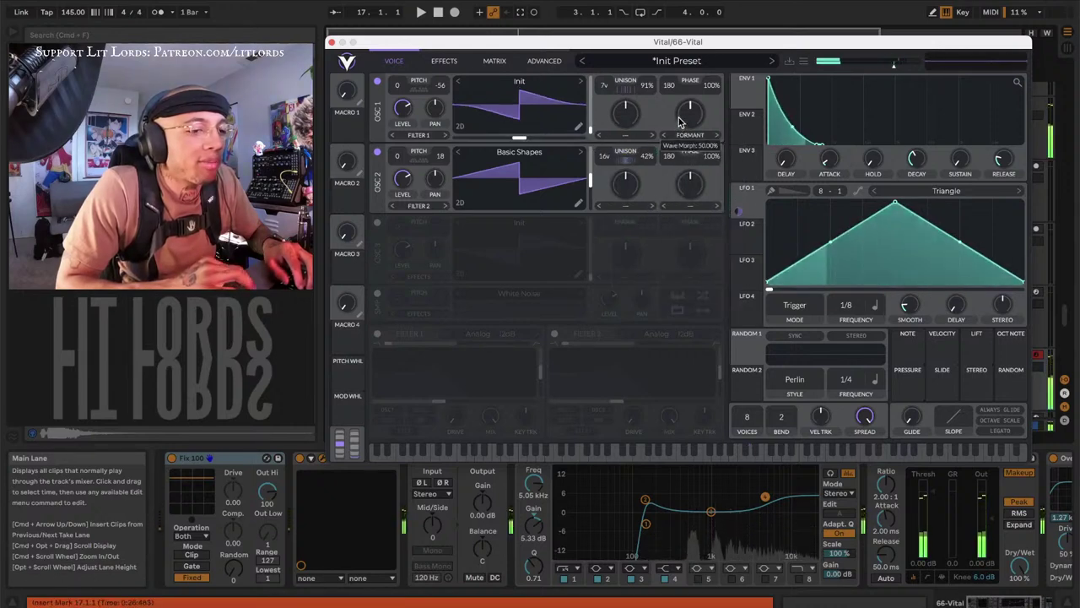
mouse_move(680, 118)
mouse_down()
mouse_move(672, 98)
mouse_move(674, 133)
mouse_up()
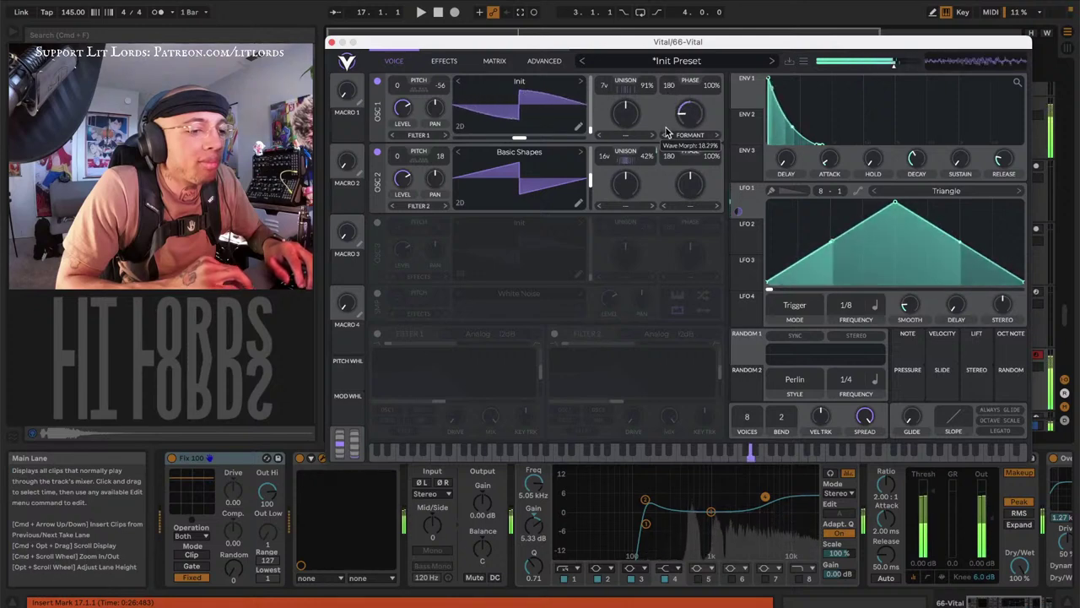
click(717, 135)
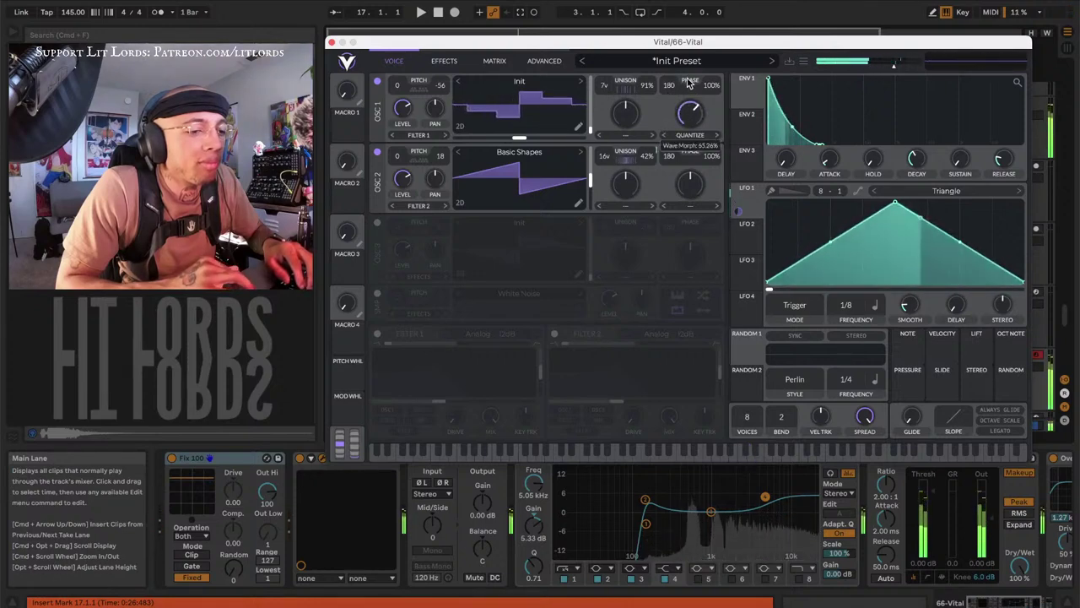
click(717, 135)
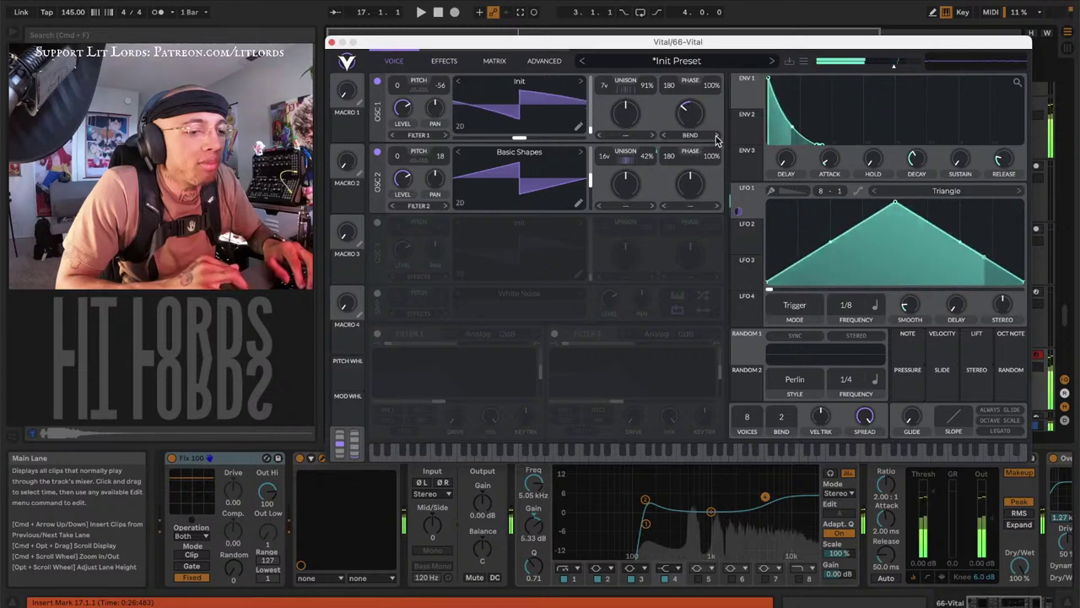
drag(685, 109, 718, 148)
click(717, 135)
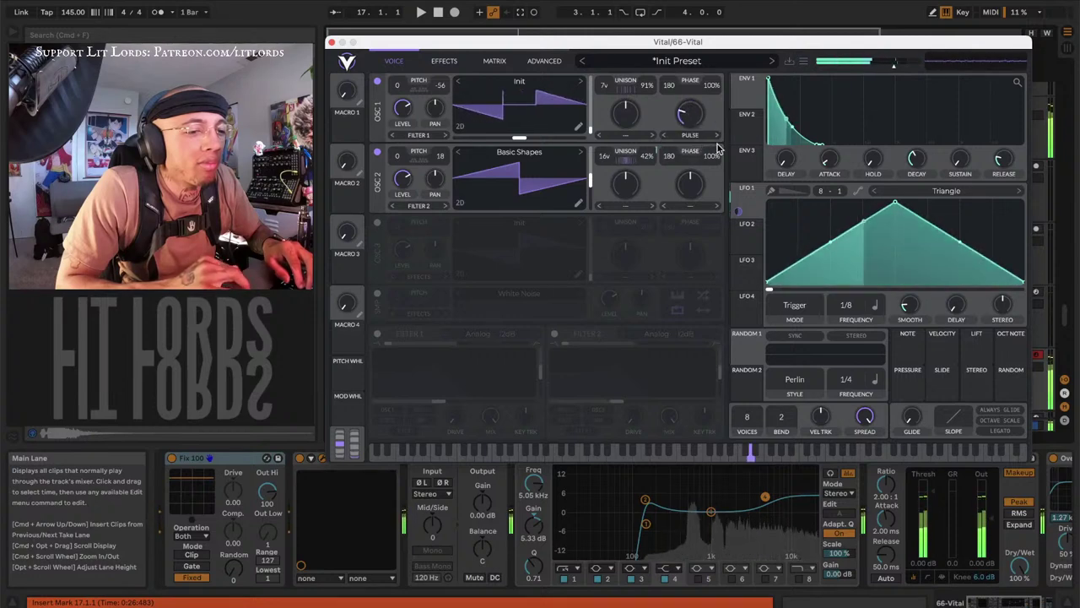
click(717, 135)
drag(688, 114, 681, 125)
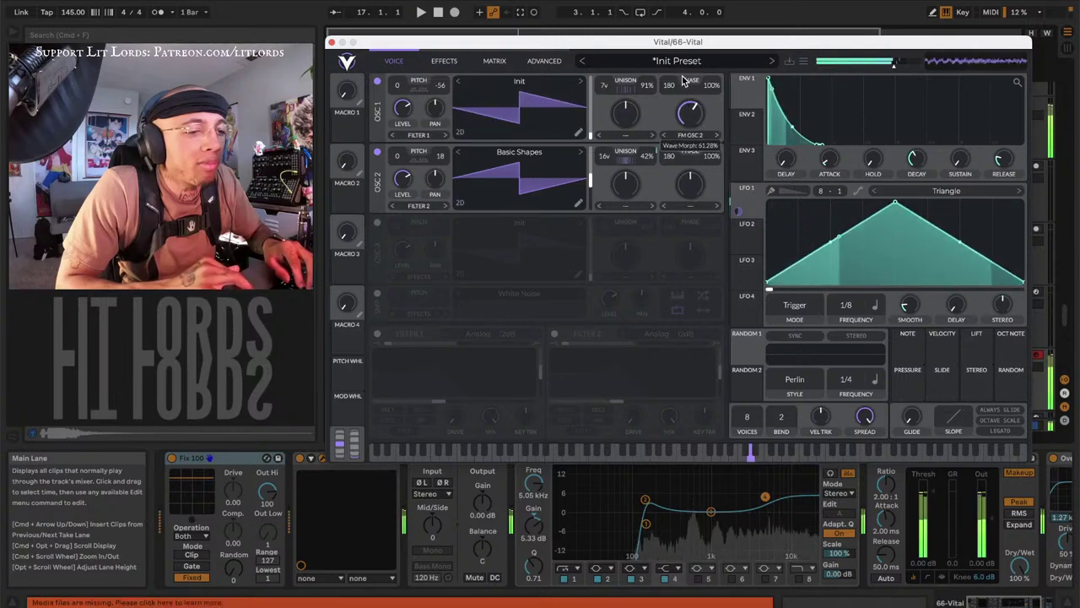
Set oscillator 1's wave morph to Sync and raise its amount to slightly past the middle
click(695, 135)
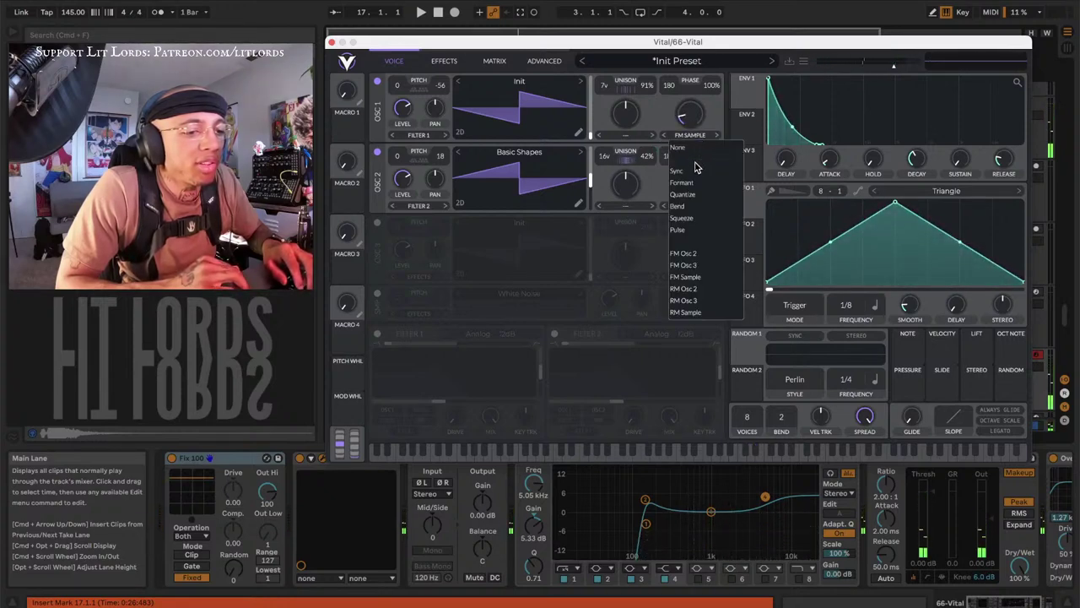
click(679, 170)
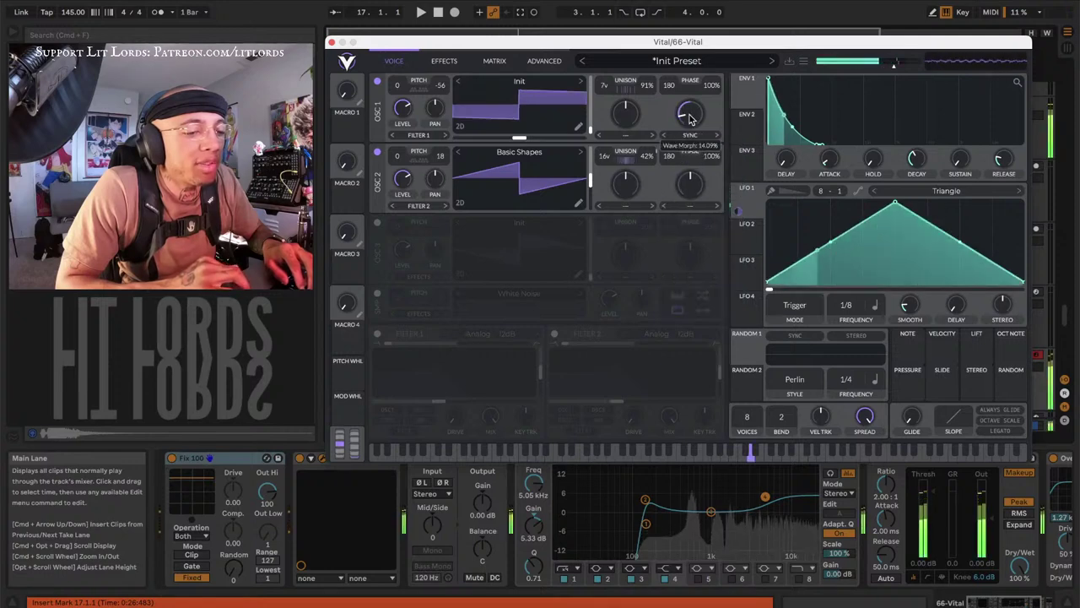
drag(686, 113, 675, 73)
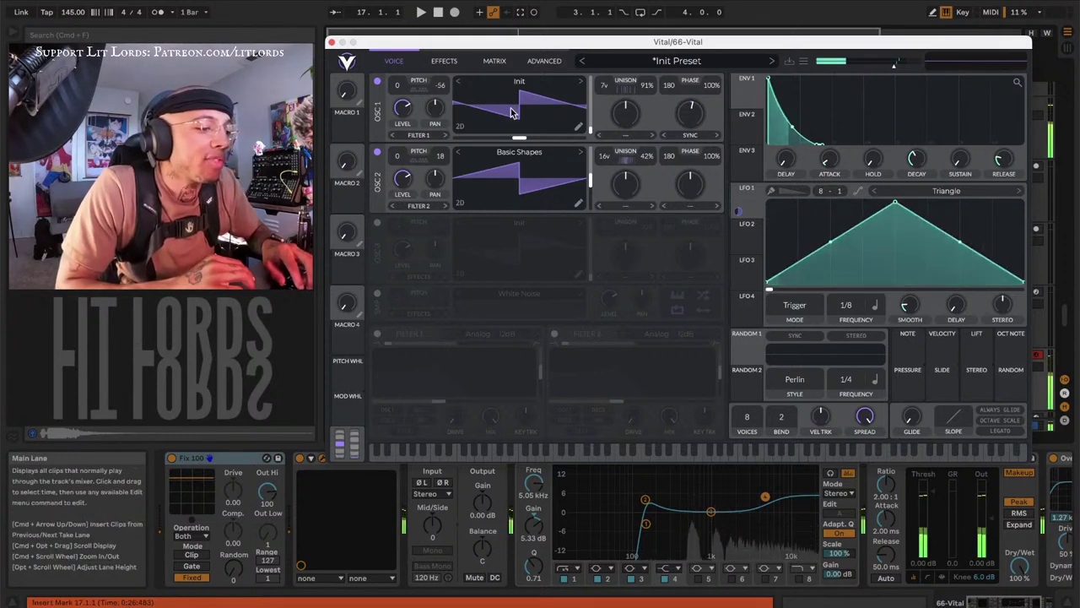
Enable the Compressor and Chorus effects on the patch
click(445, 61)
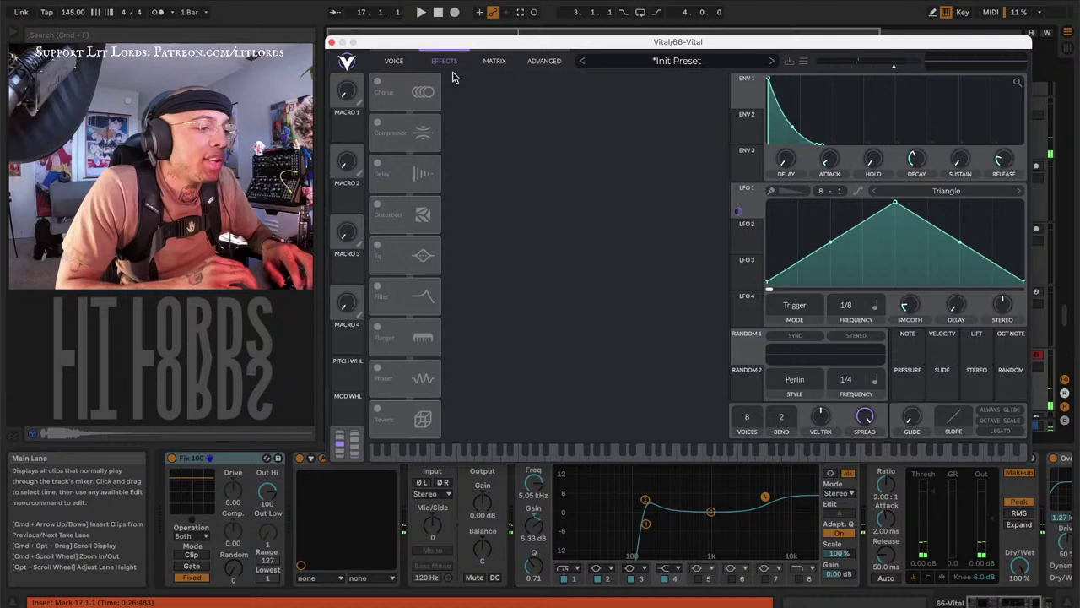
click(377, 123)
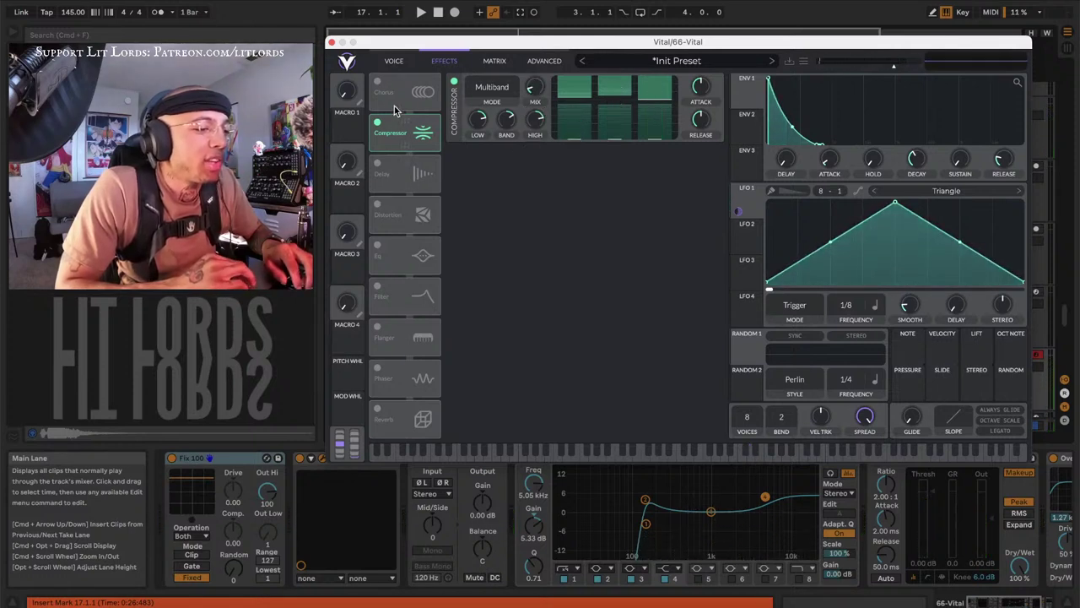
click(377, 87)
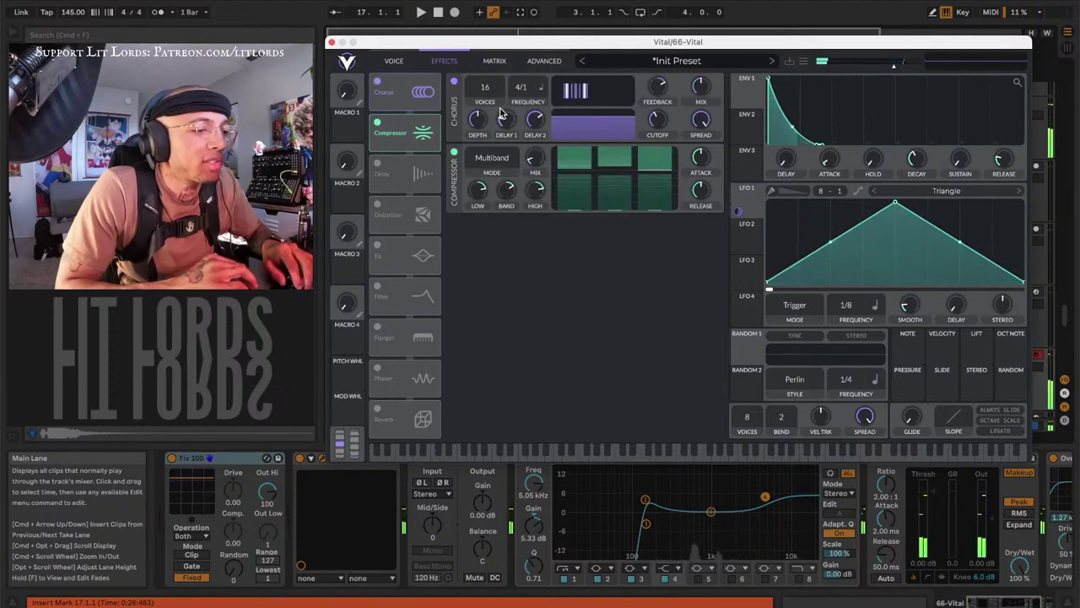
Try the chorus with fewer voices, return it to 16 voices, and set its frequency to 1/16
drag(485, 91, 479, 192)
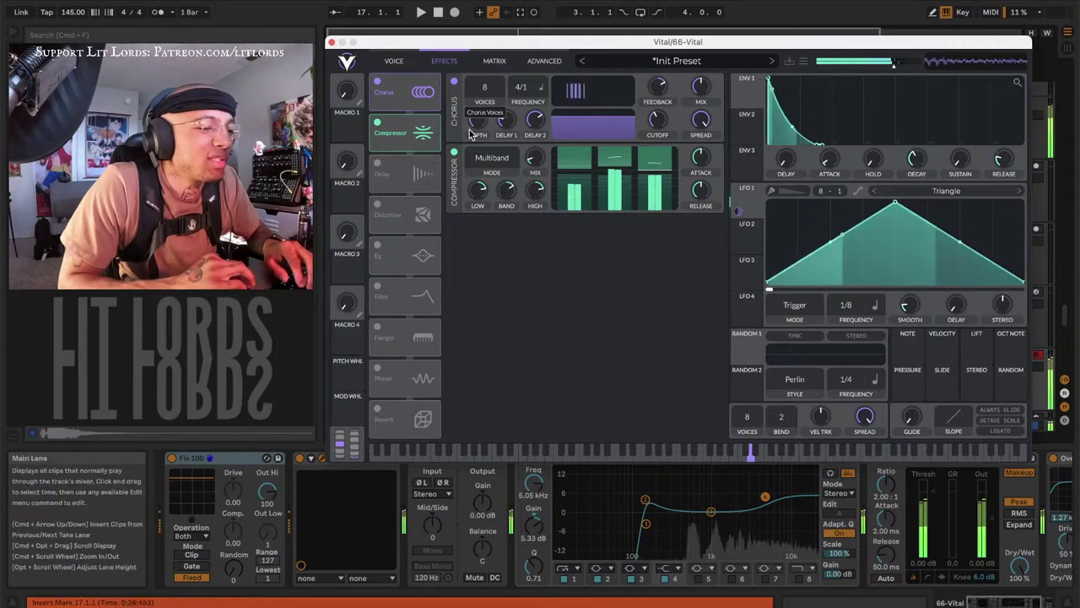
drag(471, 135, 518, 118)
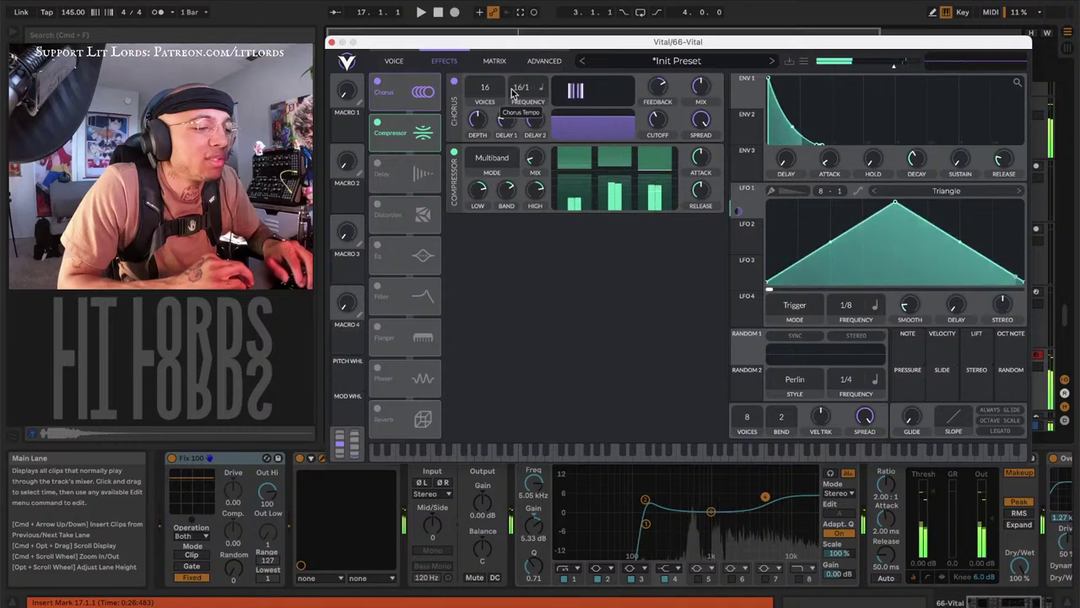
drag(512, 93, 511, 34)
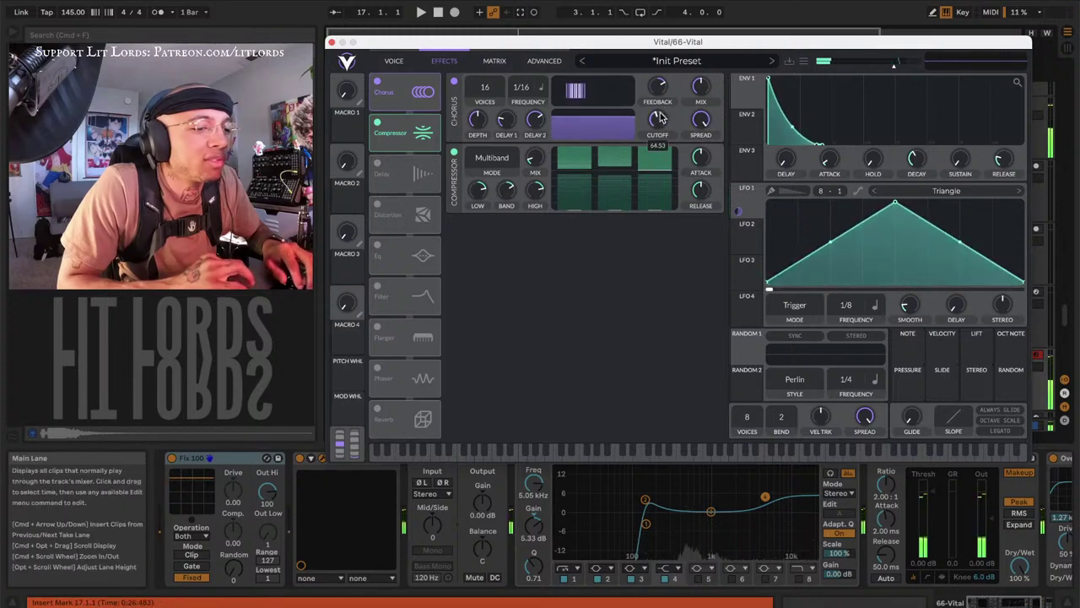
Raise the chorus filter cutoff, set the mix to about halfway, and lower the feedback
drag(657, 120, 650, 103)
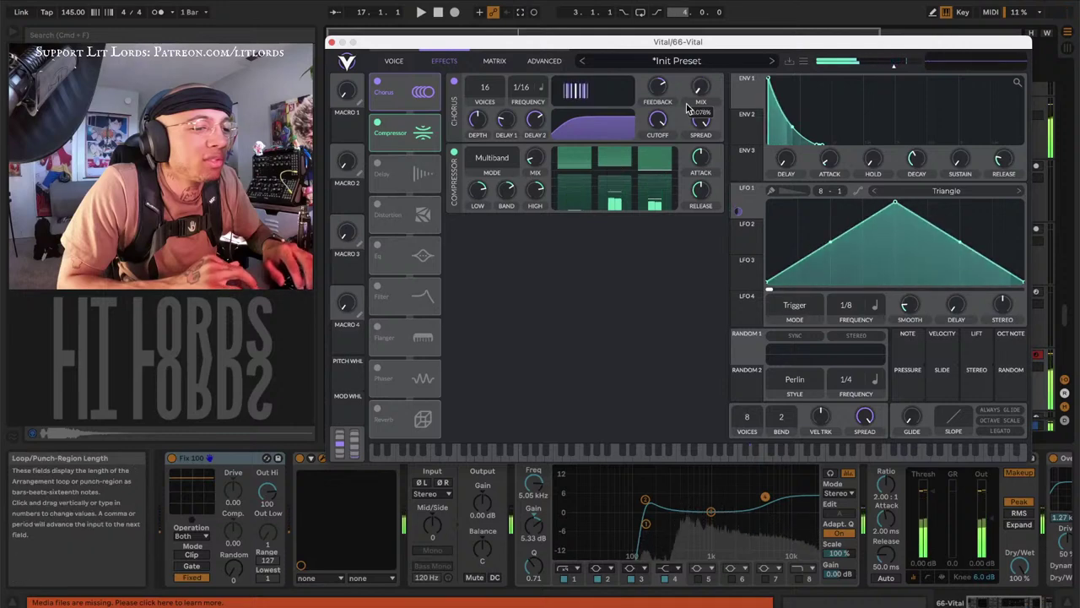
drag(692, 93, 659, 74)
drag(659, 116, 654, 93)
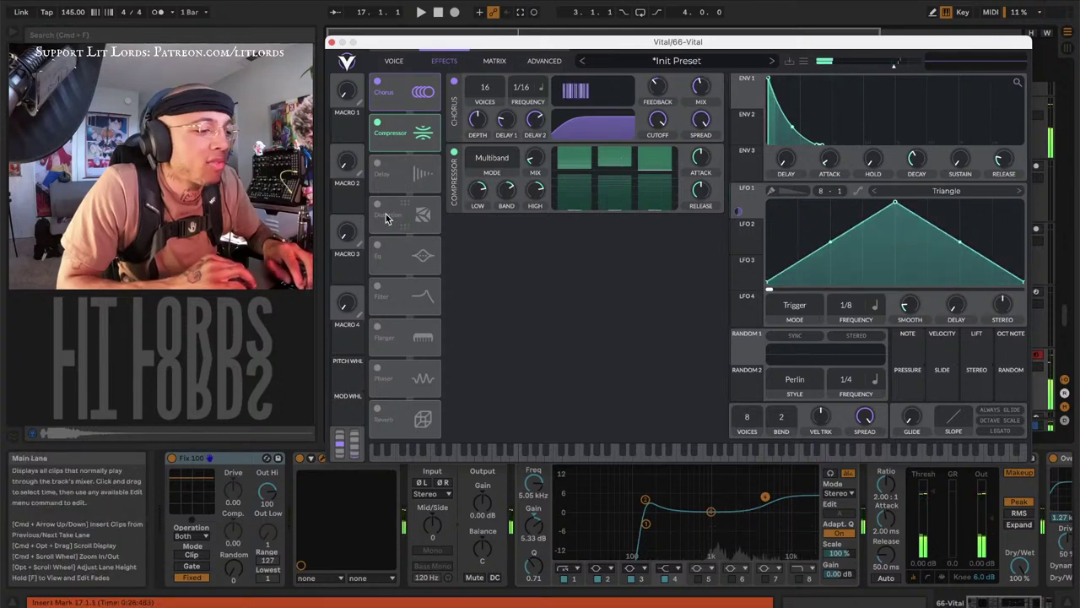
Try the Reverb effect with an adjusted pre high cut, size and time, and switch it off
click(378, 411)
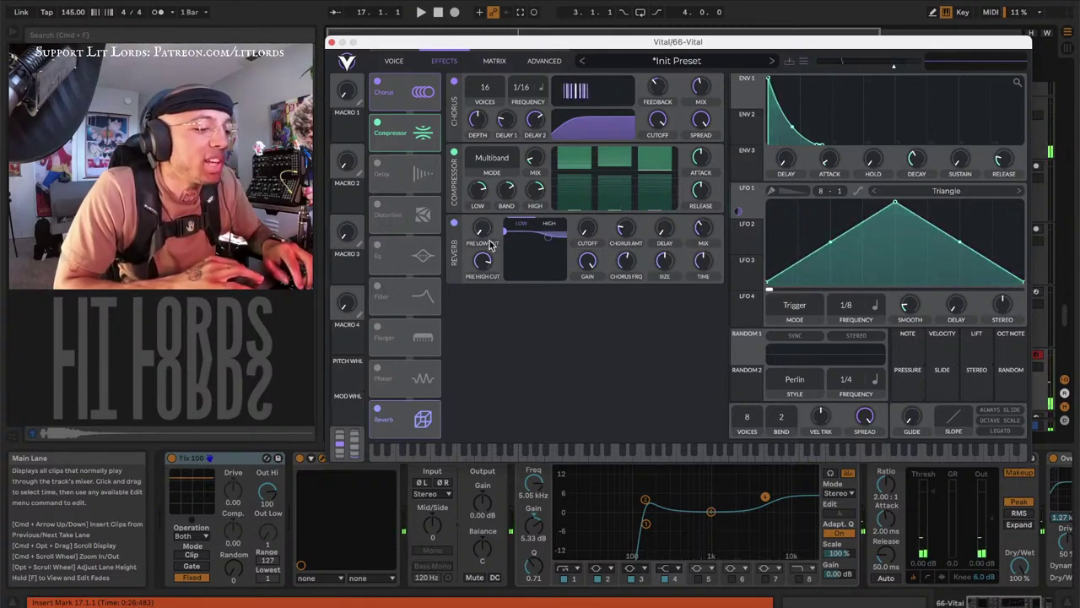
mouse_move(482, 262)
mouse_down()
mouse_move(482, 274)
mouse_move(482, 254)
mouse_up()
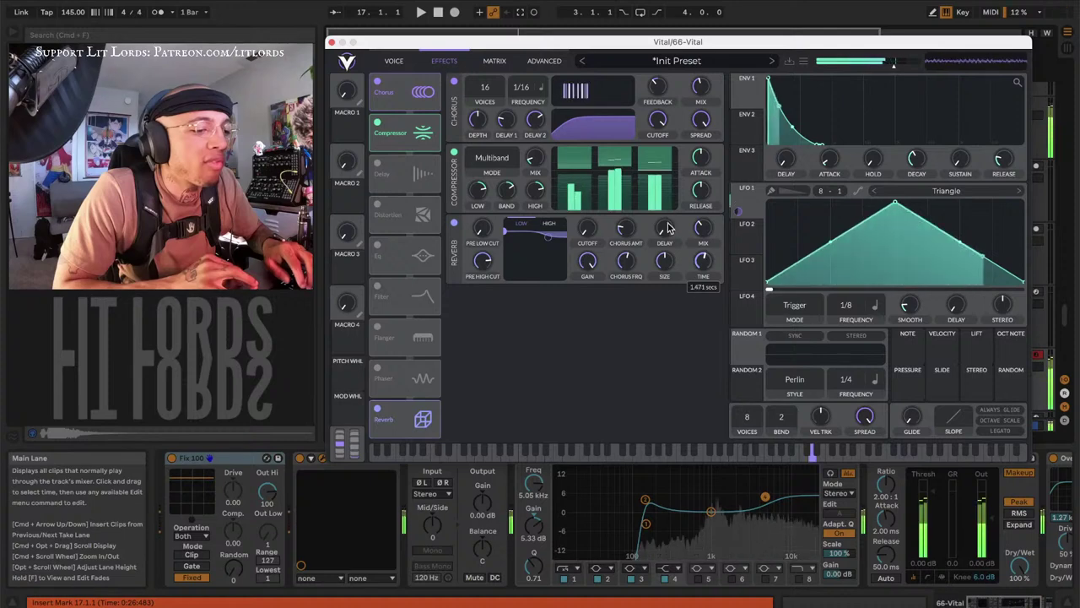
mouse_move(664, 261)
mouse_down()
mouse_move(663, 238)
mouse_move(663, 256)
mouse_up()
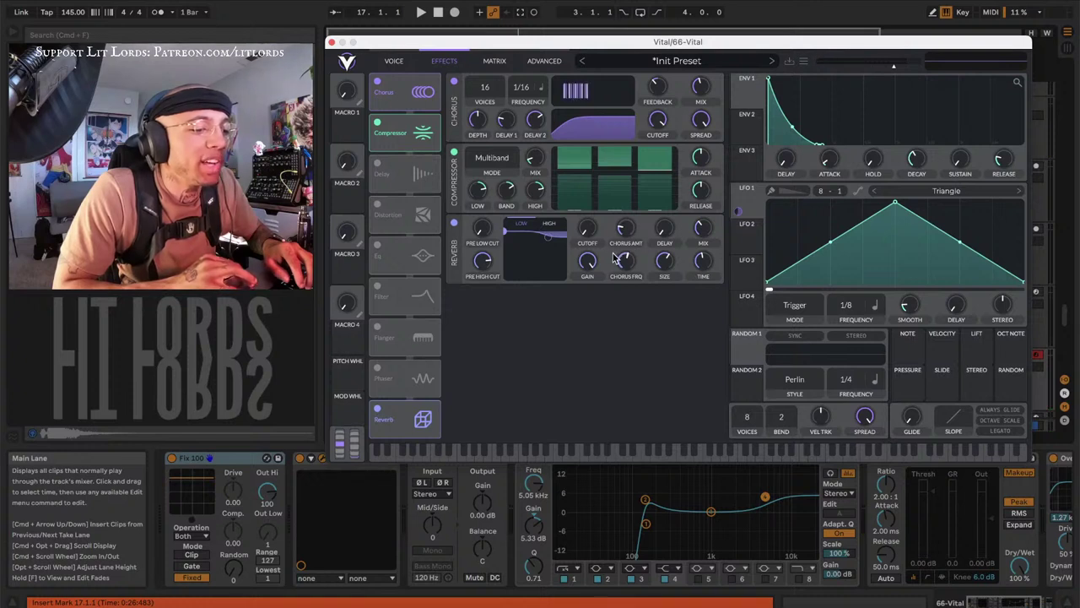
click(454, 226)
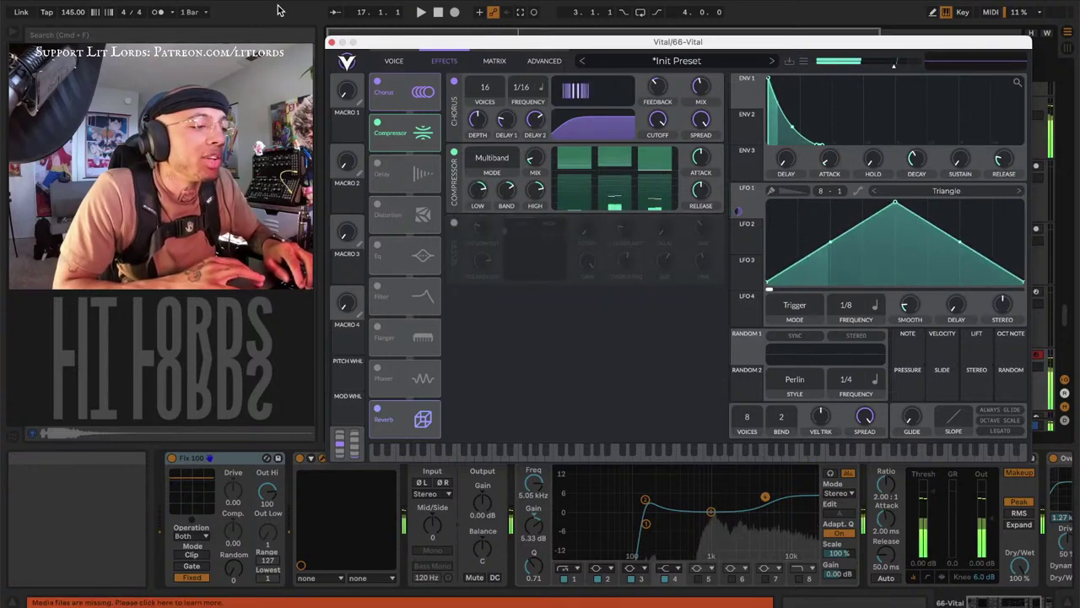
On the track's Ballad Reverb, set the predelay to 250 ms, dry/wet to 41% and the input filter bandwidth to 3.16
click(332, 42)
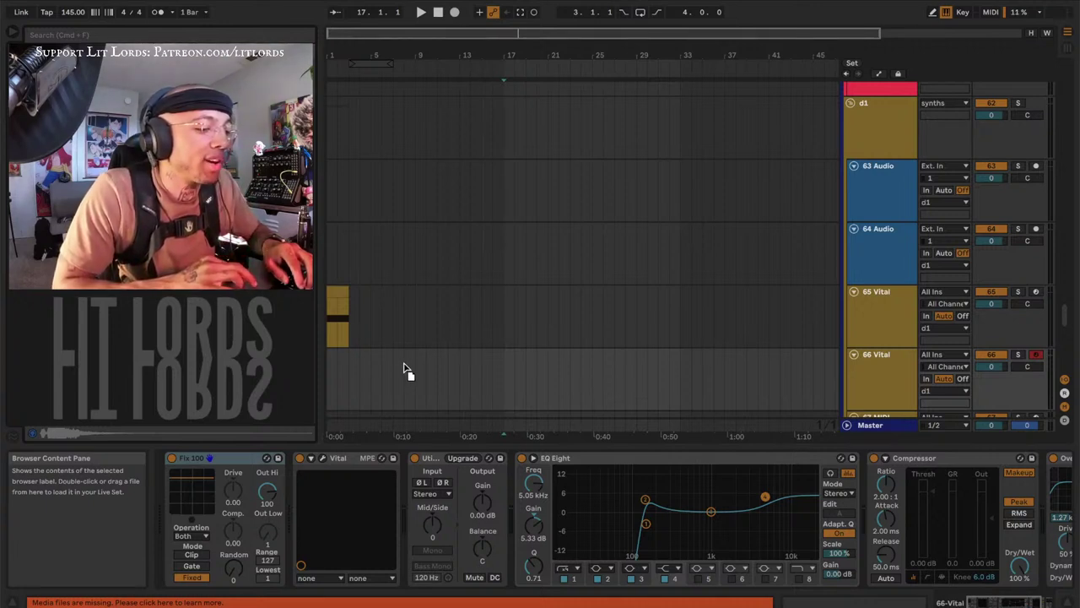
key(Right)
key(Right)
key(Right)
key(Right)
key(Right)
key(Right)
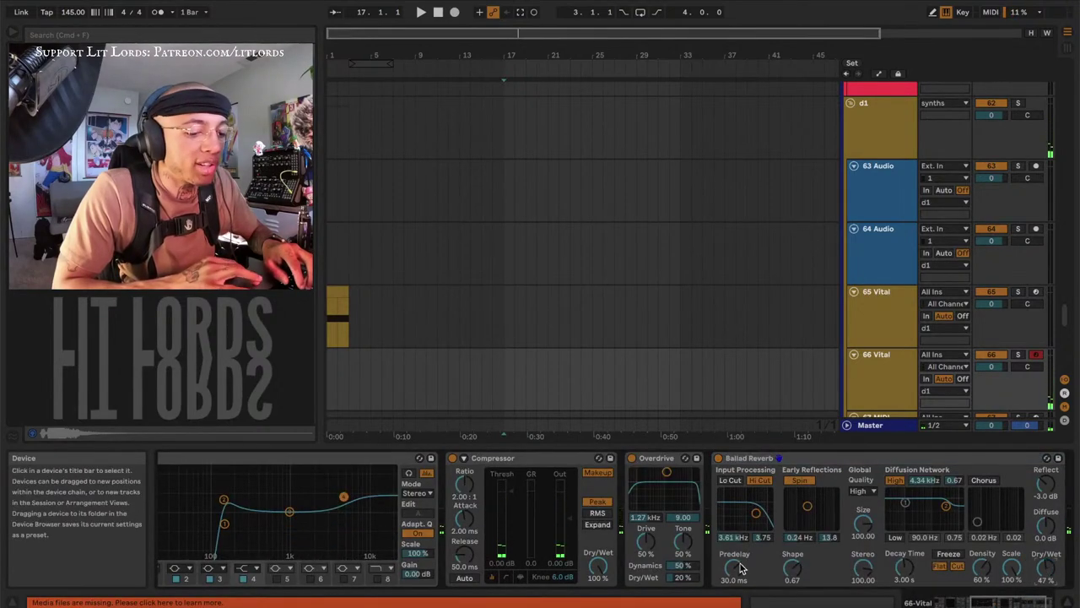
drag(741, 568, 742, 544)
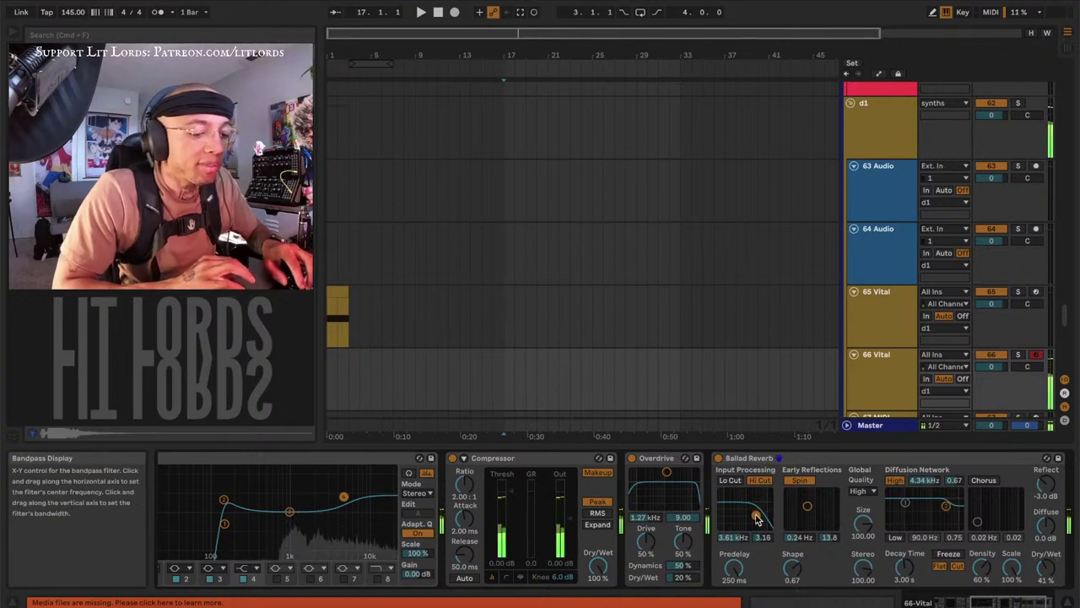
Enable filter 1 on the Vital patch, raise its cutoff and resonance, and turn its key tracking down below center
scroll(616, 516, left, 5)
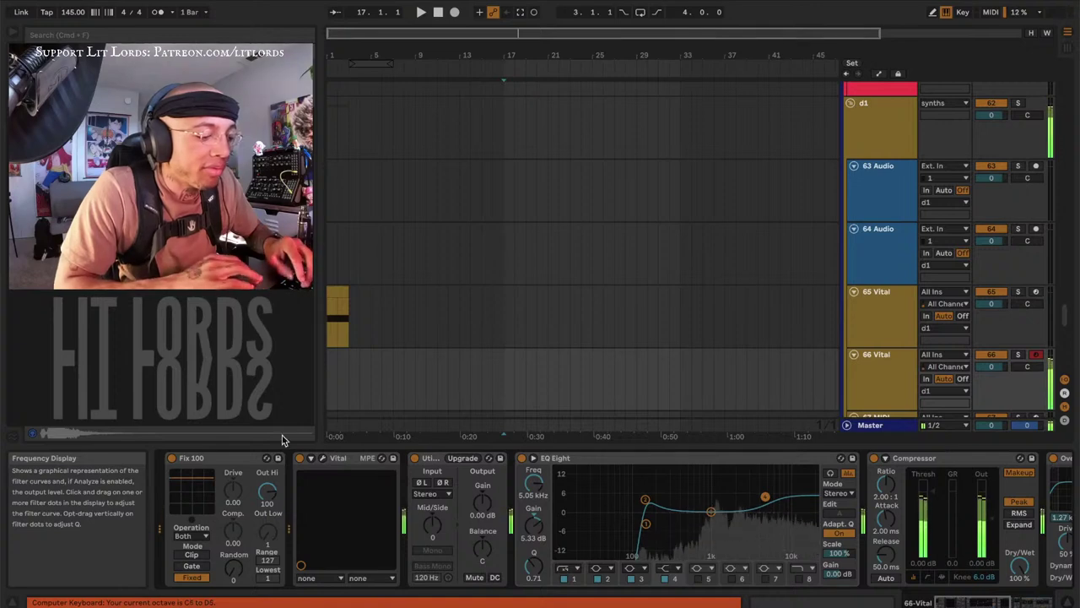
click(322, 457)
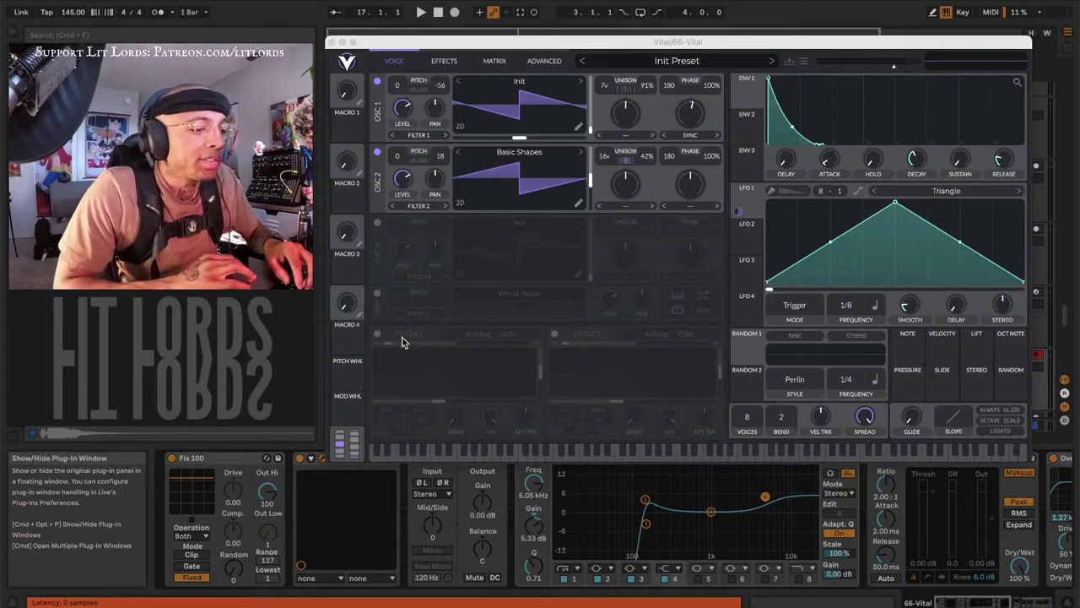
click(378, 334)
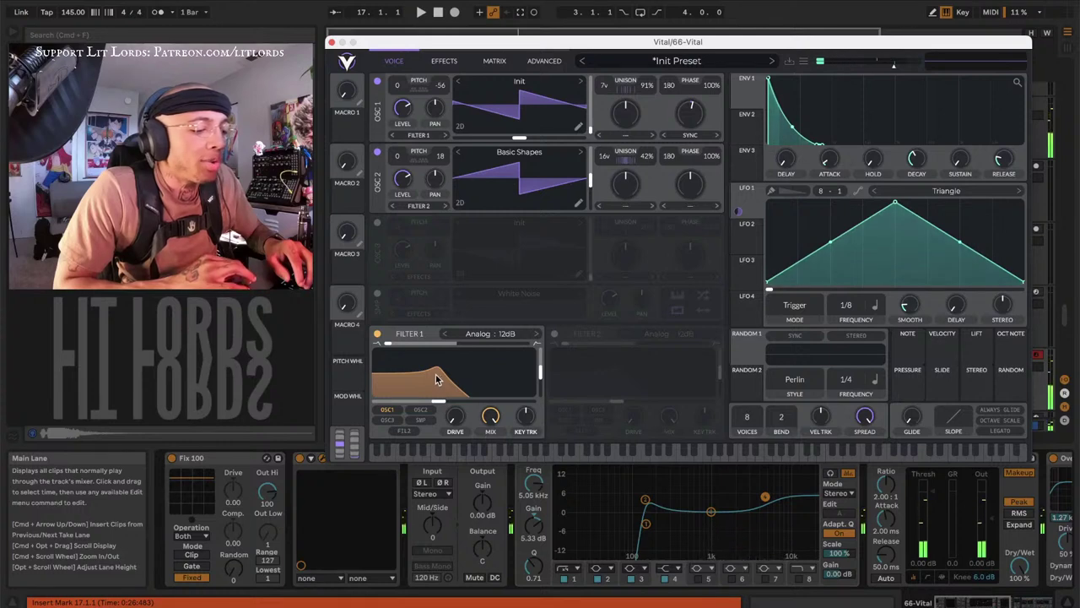
drag(436, 380, 492, 352)
drag(525, 416, 526, 431)
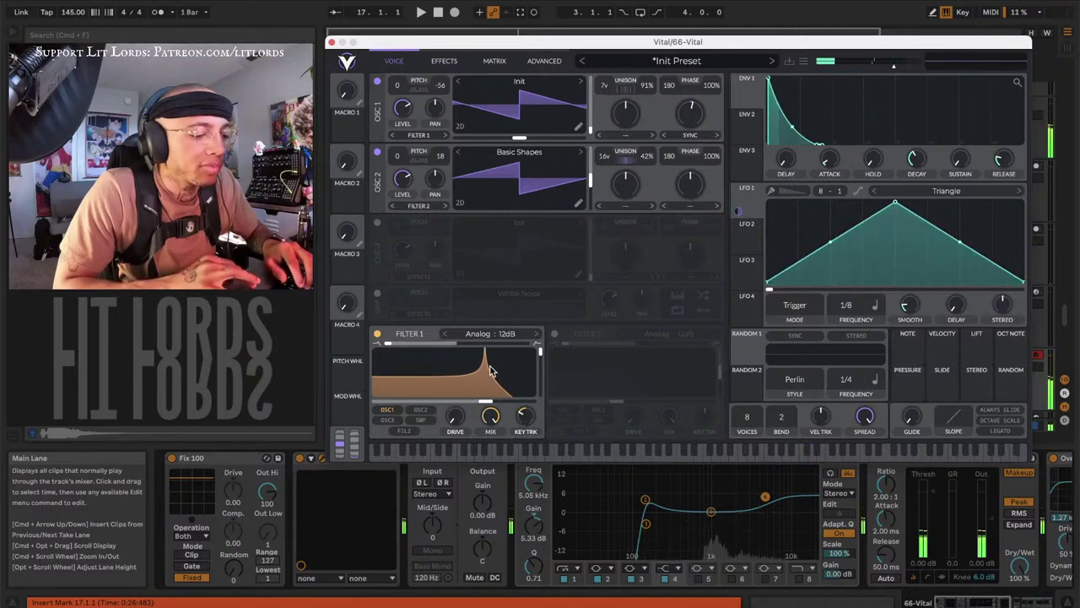
Lower filter 1's cutoff with key tracking back at center, and change its model to Dirty 12dB
drag(491, 372, 478, 366)
drag(526, 416, 510, 397)
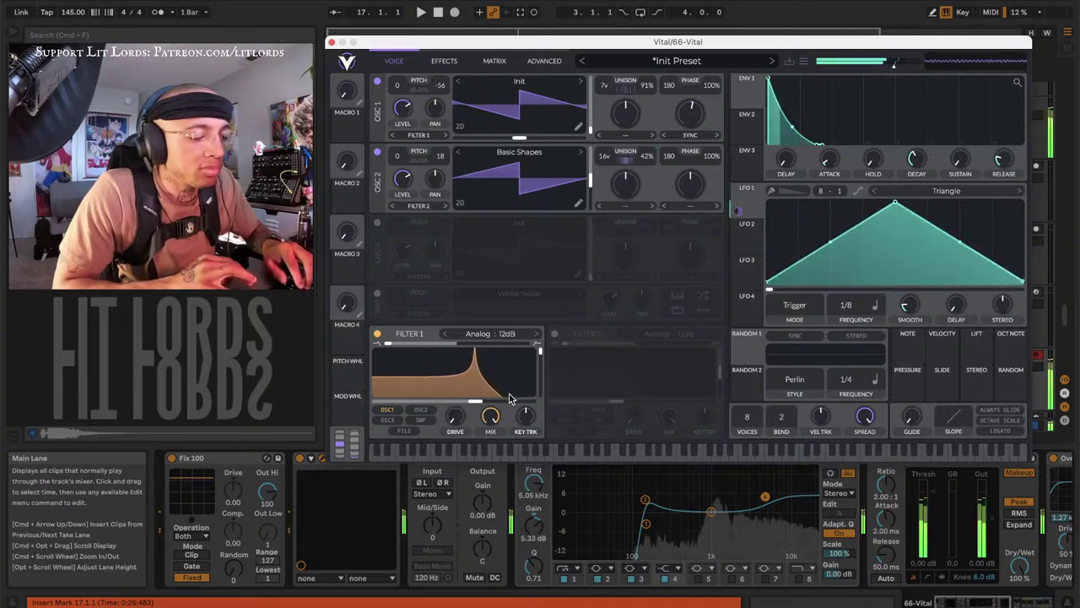
click(478, 335)
click(589, 348)
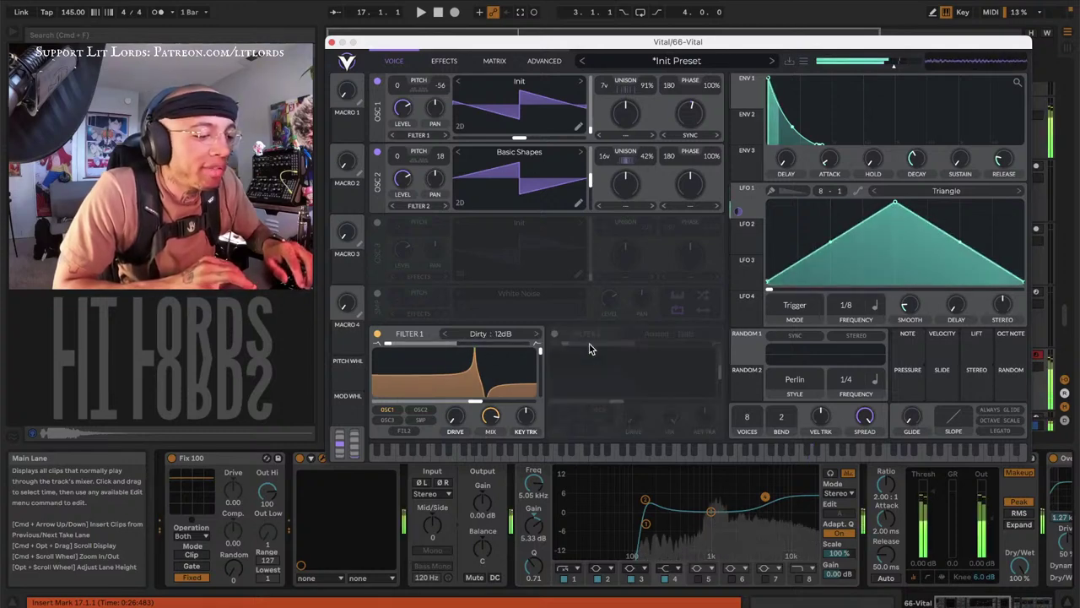
Reduce filter 1's mix below full and bring its cutoff down further
scroll(491, 417, down, 3)
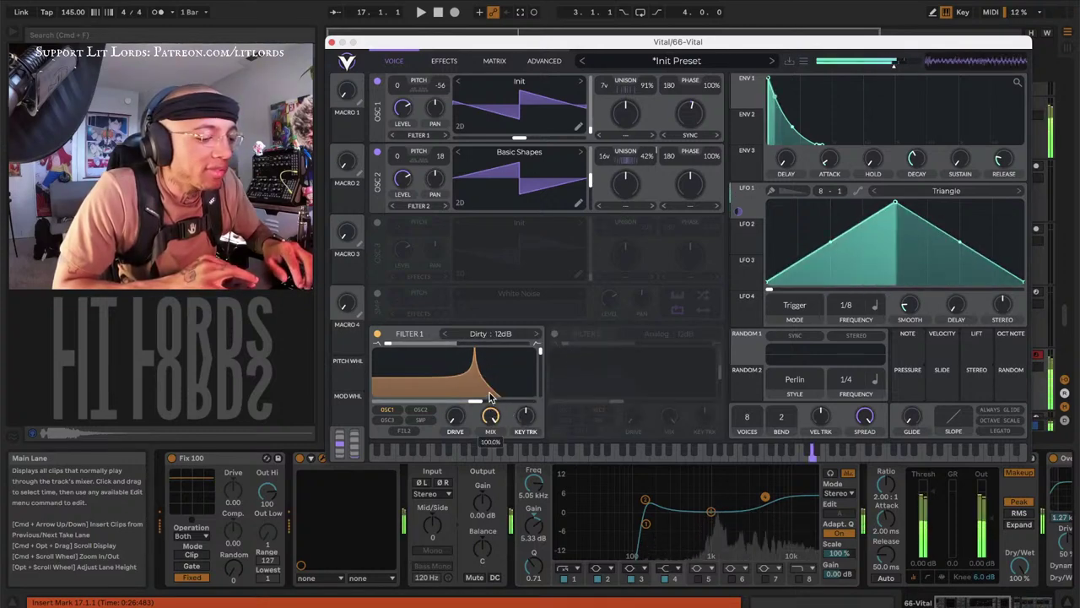
scroll(491, 418, up, 3)
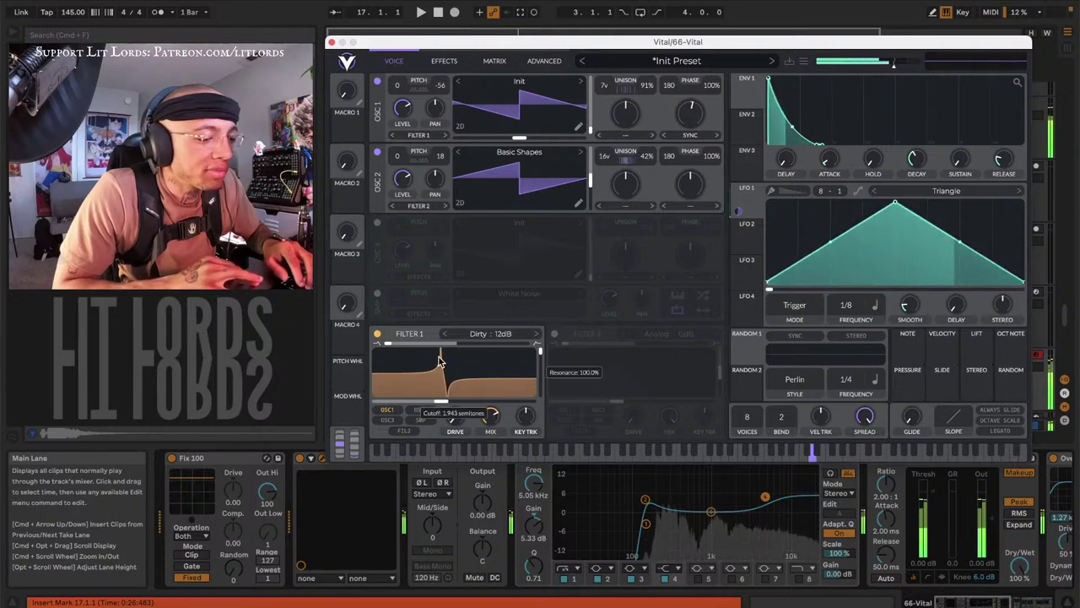
drag(462, 358, 445, 332)
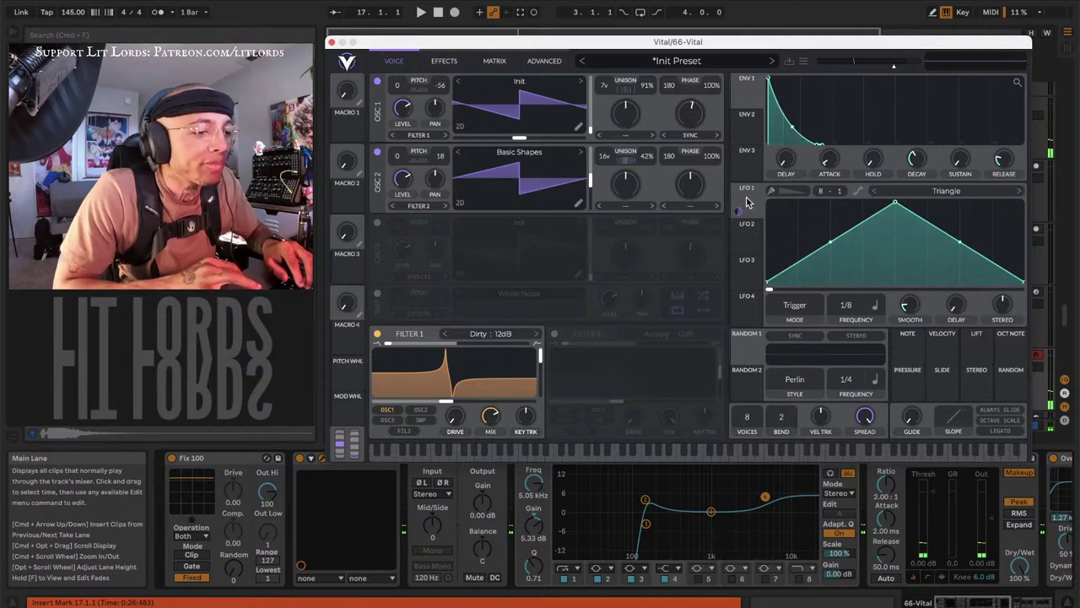
Assign LFO 2 to modulate filter 1's cutoff and set the LFO frequency to 1/8
click(746, 233)
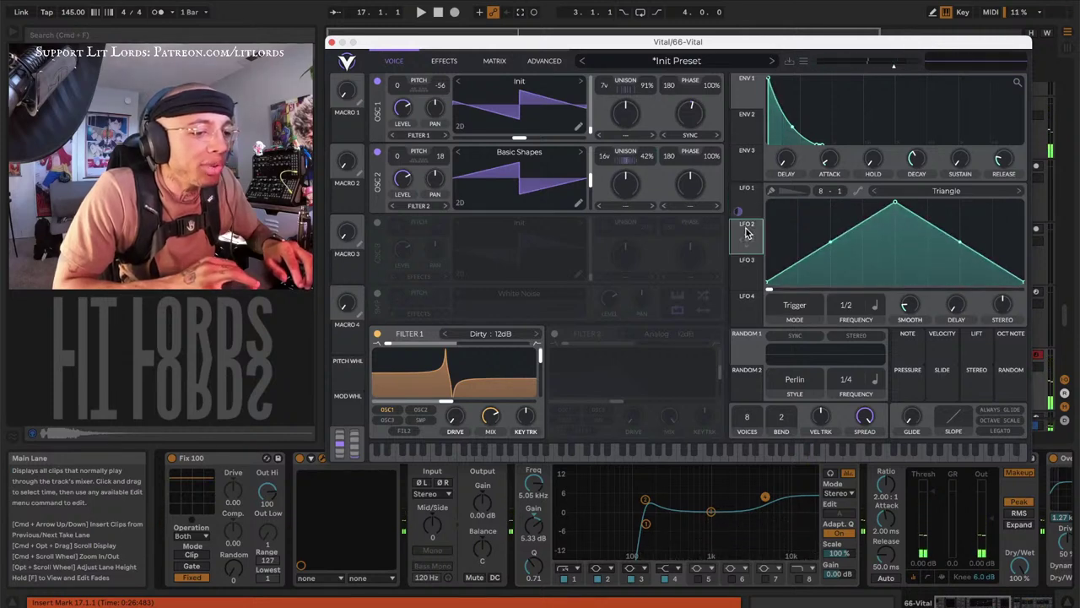
drag(746, 245, 595, 313)
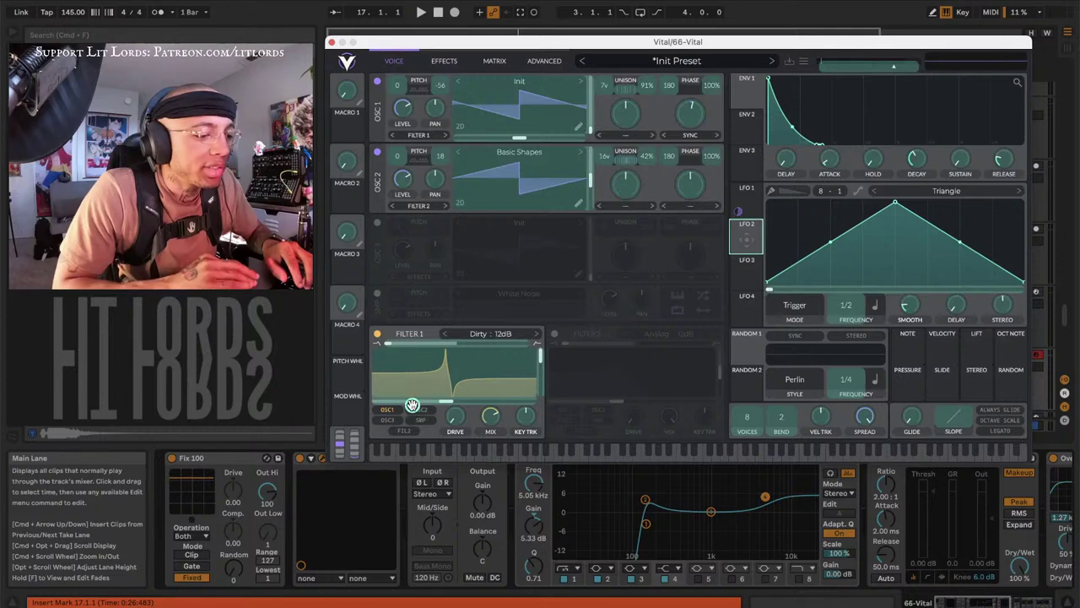
drag(412, 405, 414, 401)
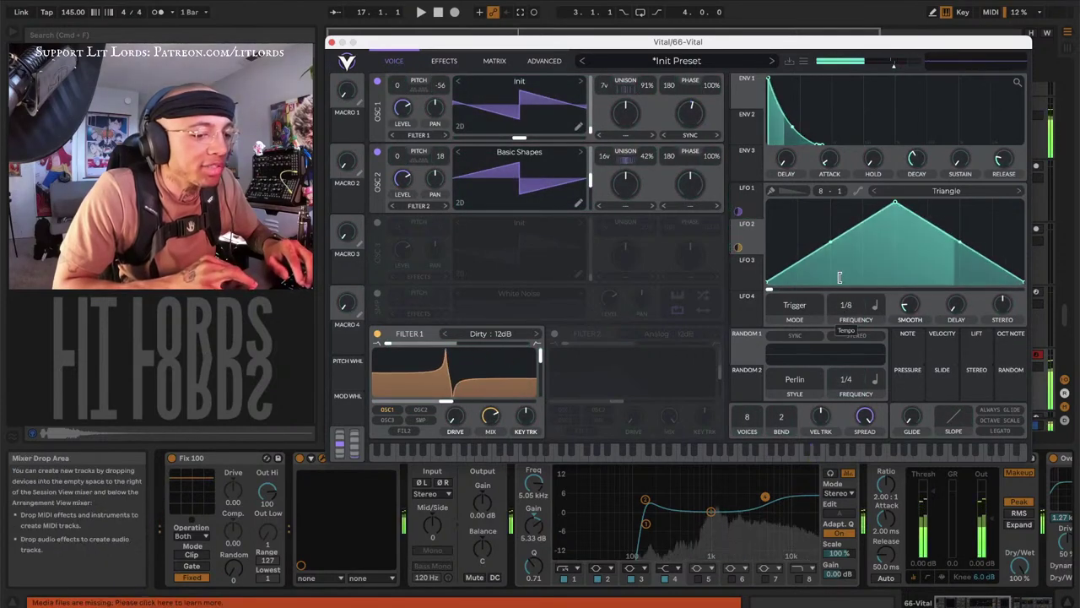
scroll(839, 300, down, 1)
Lower filter 1's base cutoff, raise its resonance, and set LFO 2's frequency to 1/4
drag(456, 405, 403, 397)
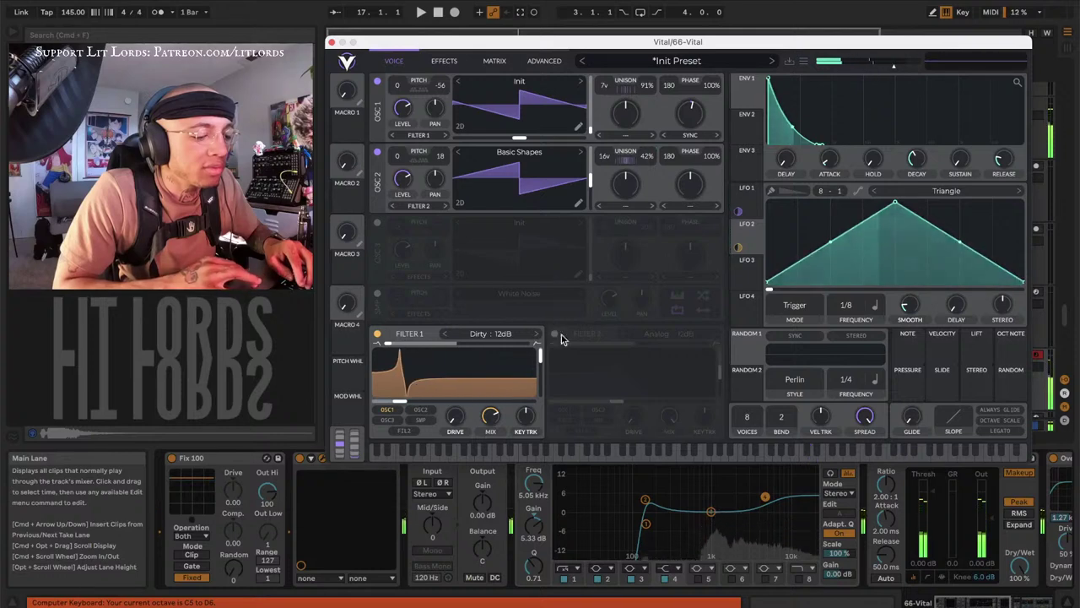
drag(540, 361, 529, 312)
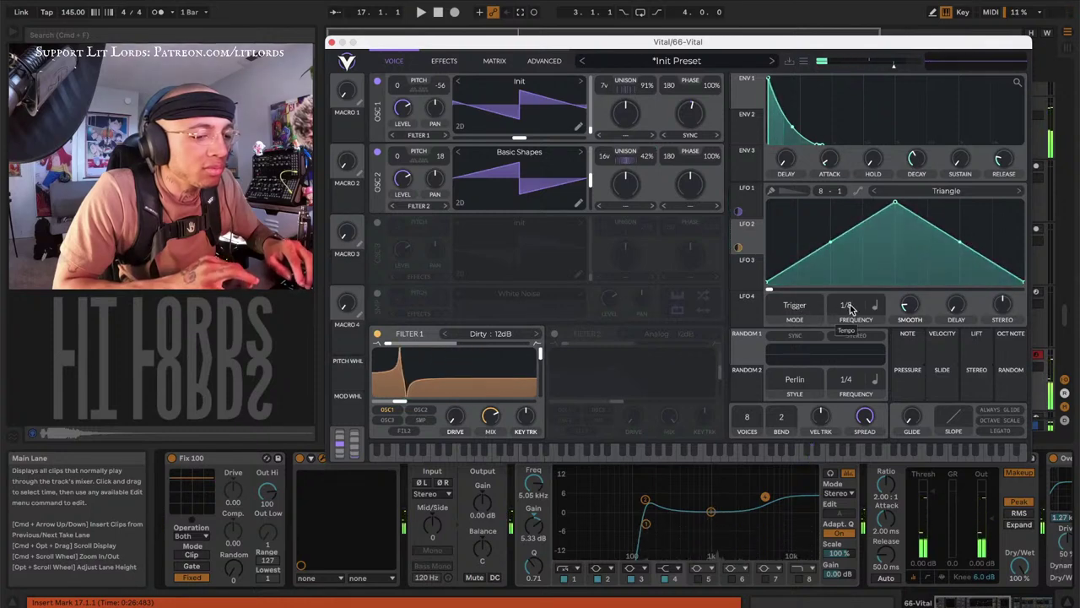
mouse_move(850, 309)
mouse_down()
mouse_move(848, 291)
mouse_move(842, 315)
mouse_up()
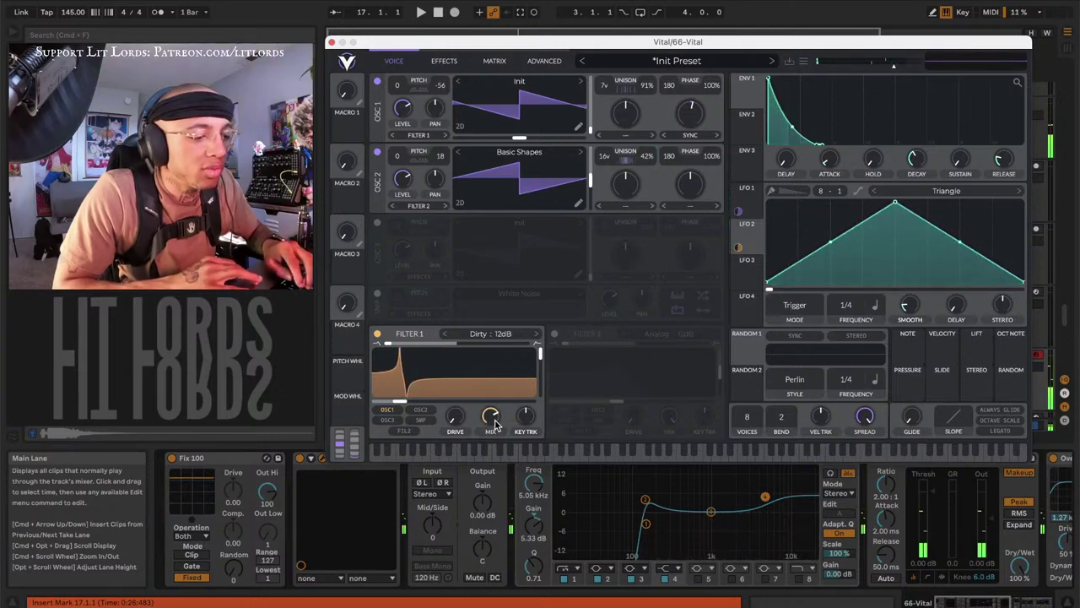
Raise filter 1's drive and turn its mix all the way up
drag(491, 431, 451, 386)
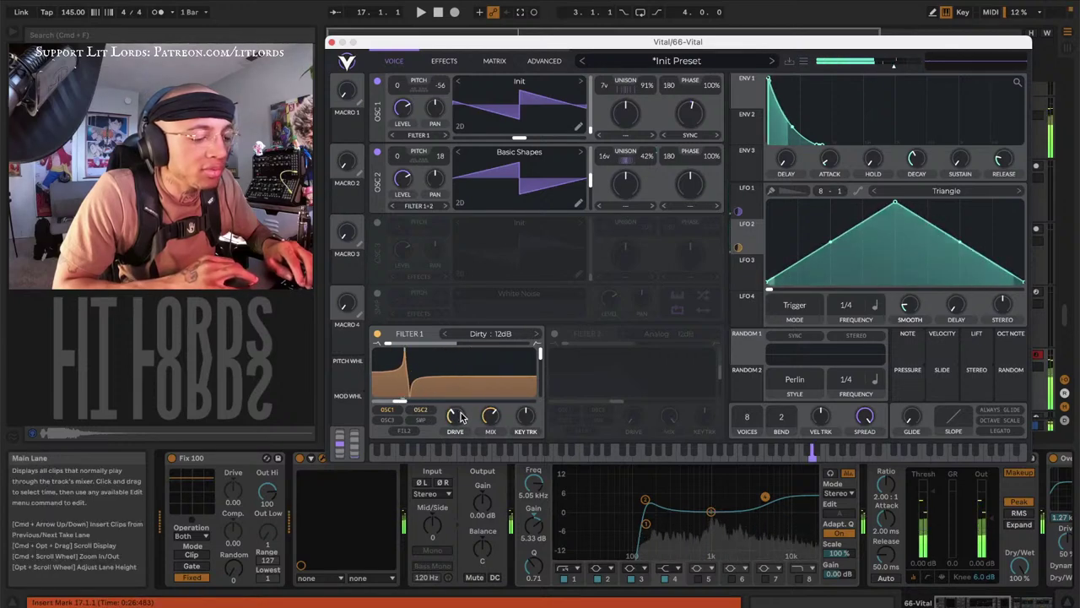
drag(463, 422, 492, 456)
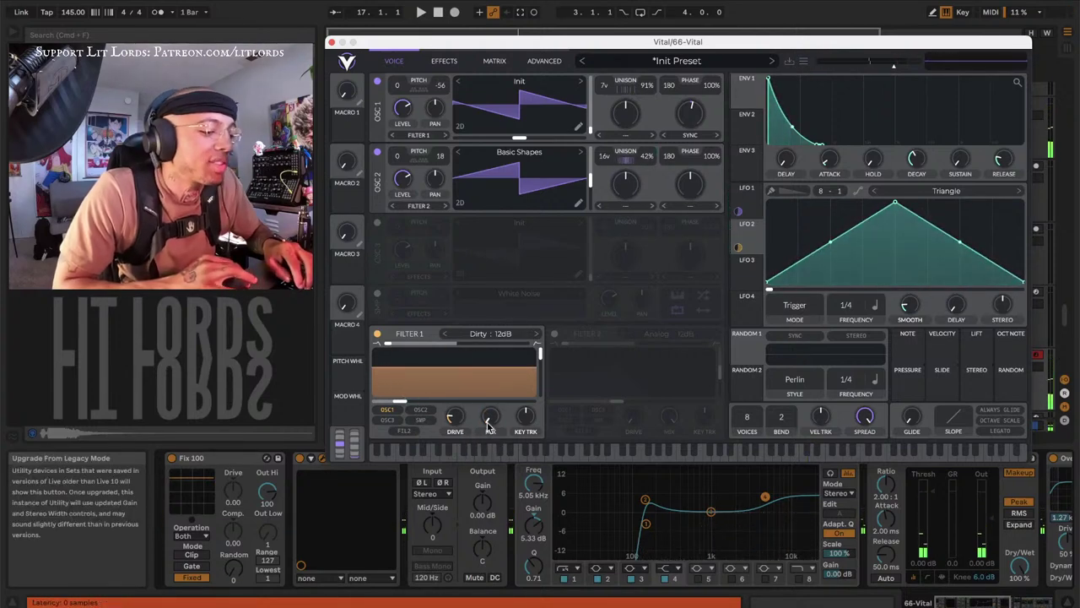
drag(490, 418, 481, 305)
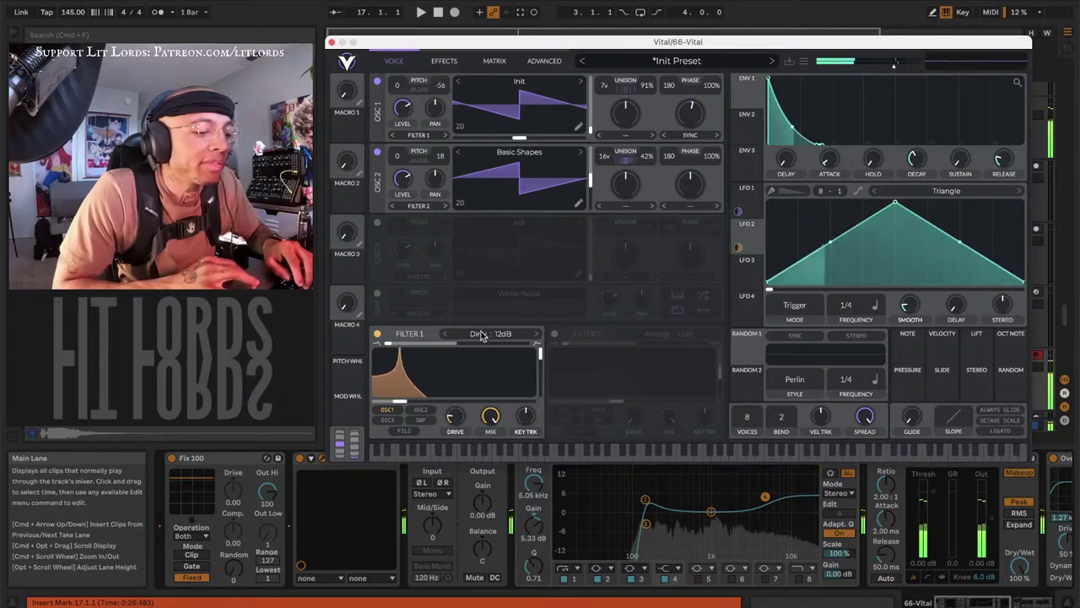
Try the Ladder, Digital and Diode models on filter 1
click(482, 334)
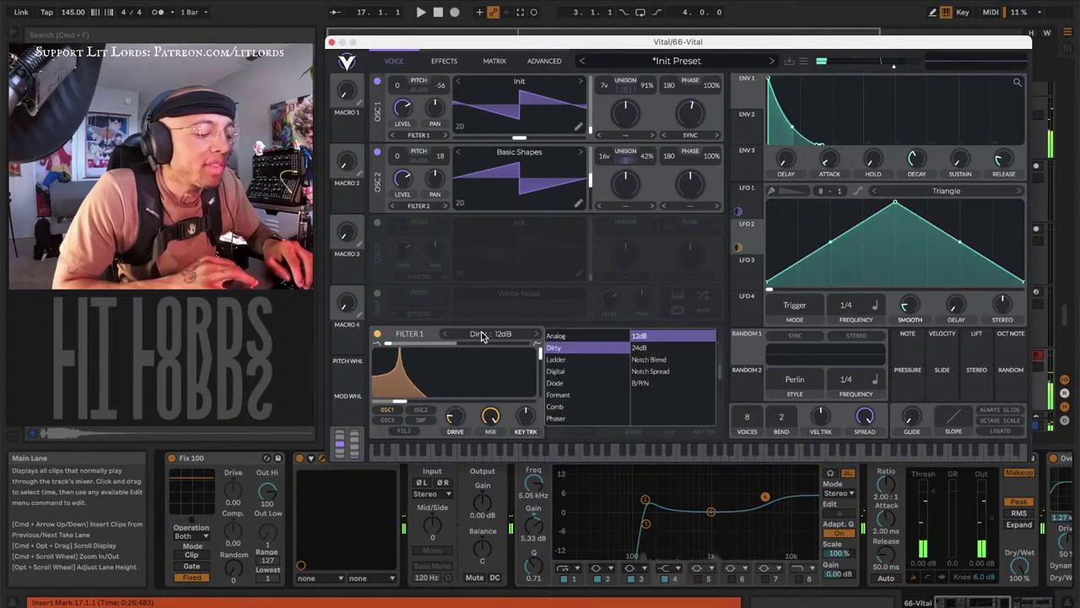
click(554, 359)
click(477, 334)
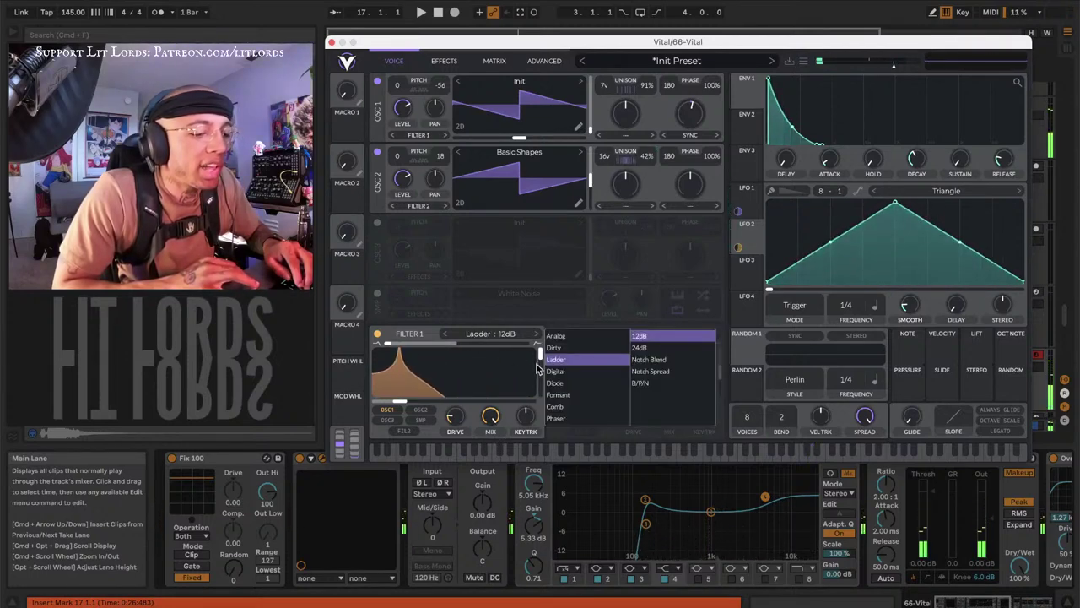
click(554, 371)
click(492, 334)
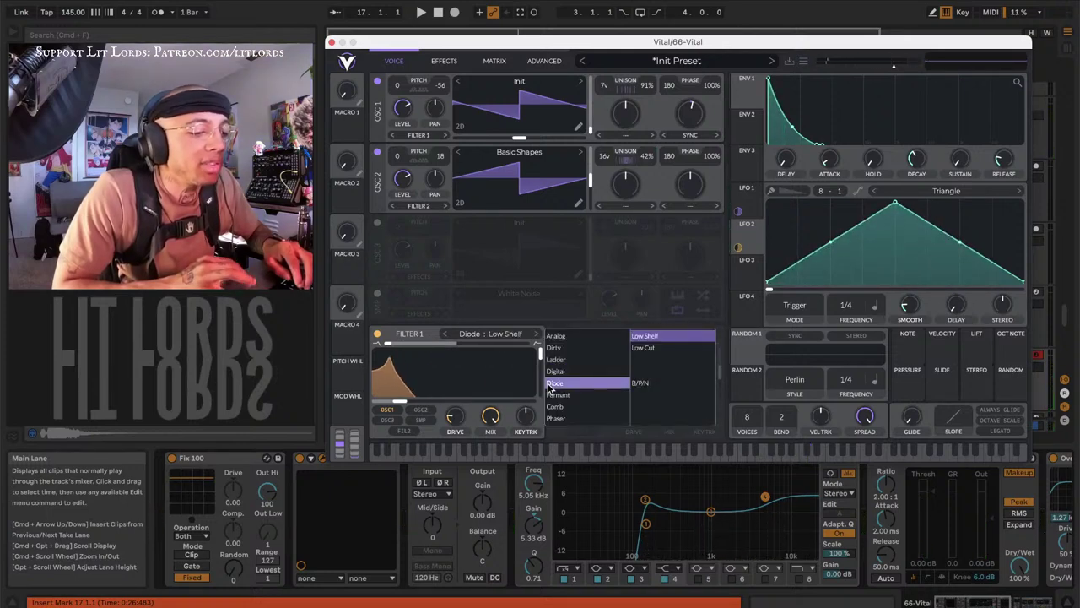
click(552, 384)
Set filter 1 to the Low High Comb model and lower its resonance and cutoff
click(507, 335)
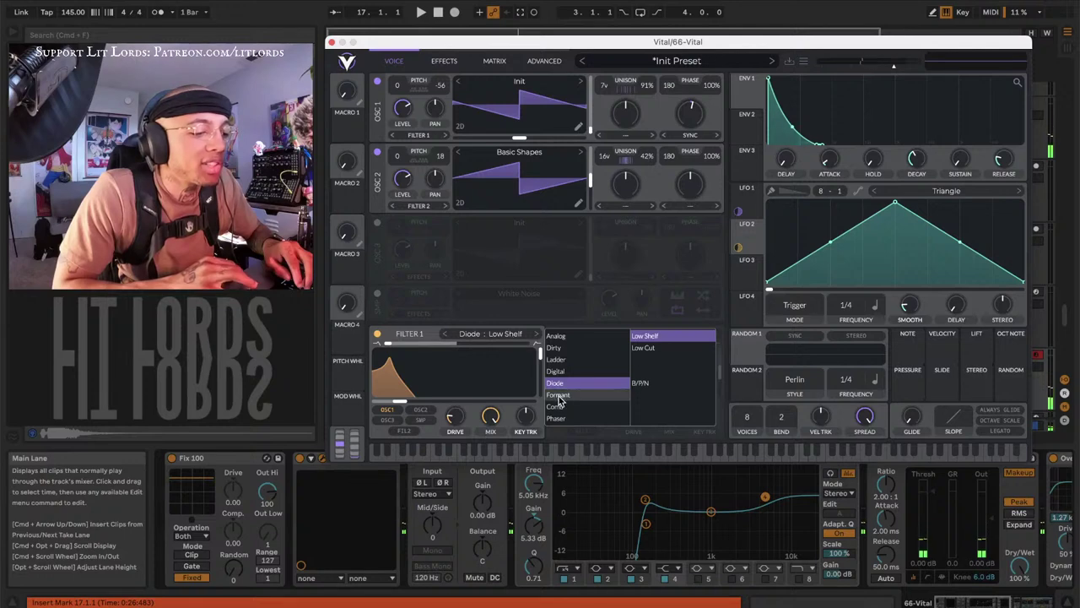
click(556, 407)
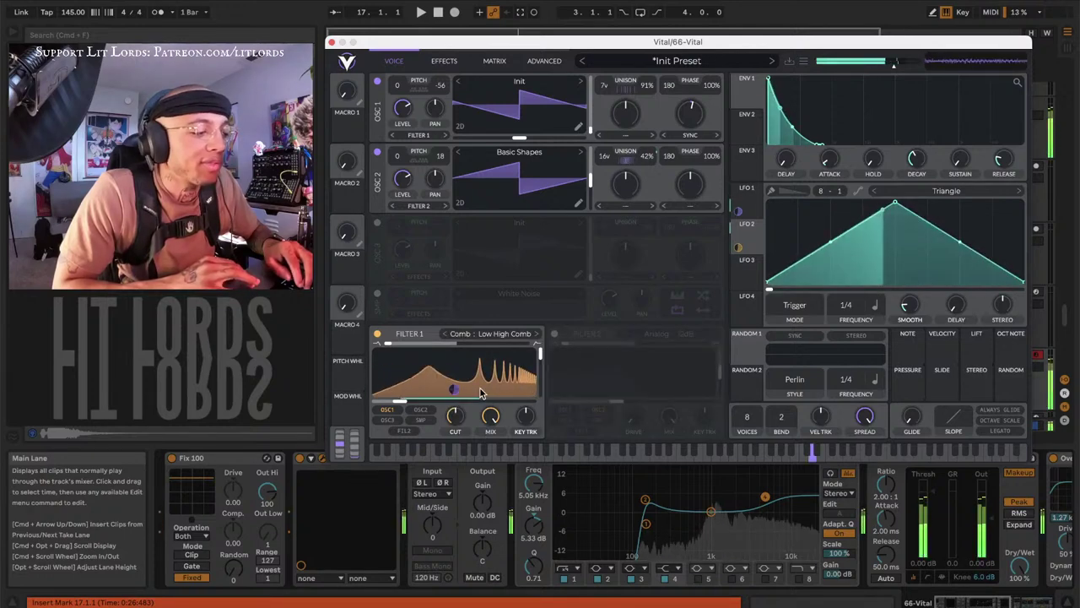
drag(540, 361, 534, 386)
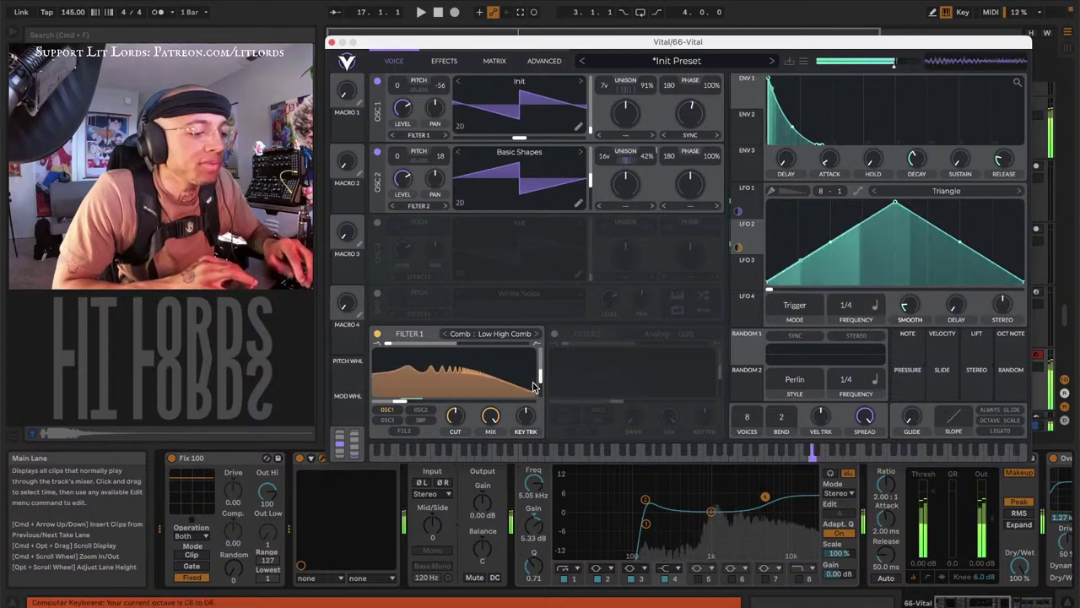
drag(533, 386, 358, 387)
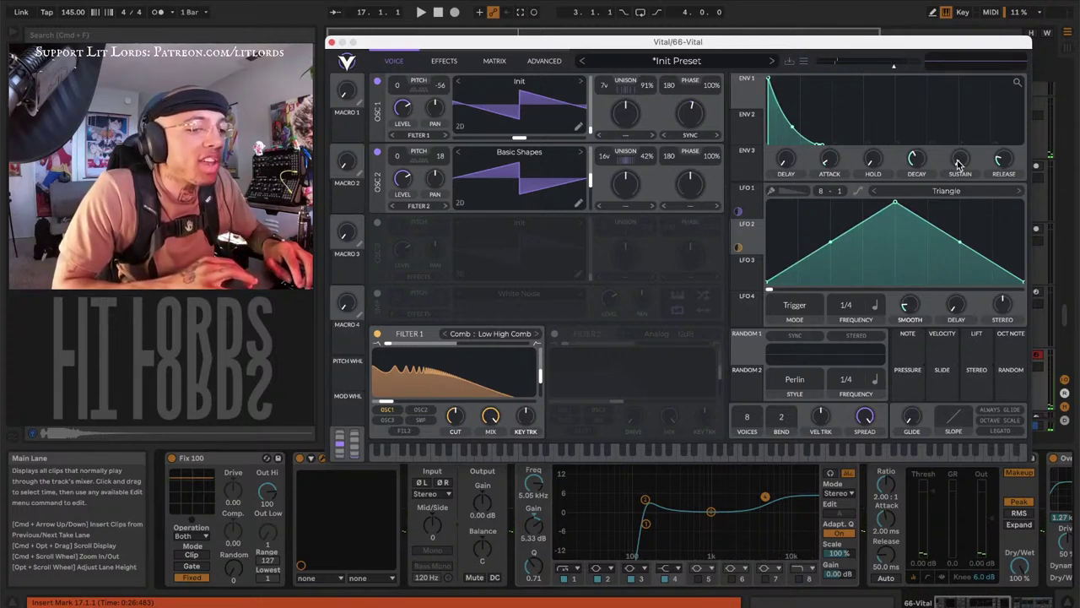
Try envelope 1 with its sustain near full, return it to zero, and play a test note
drag(958, 165, 904, 4)
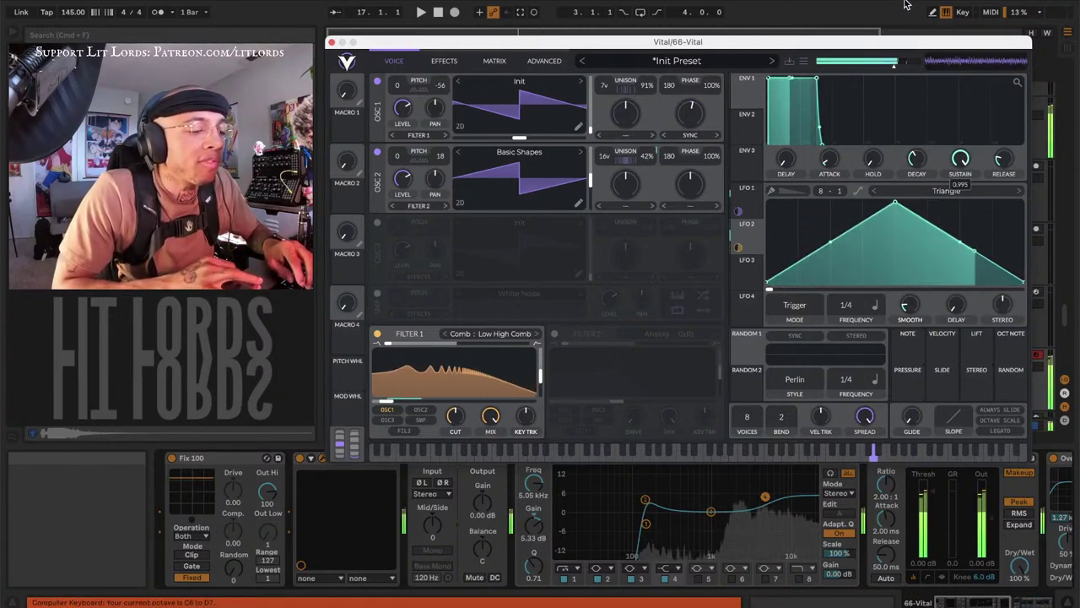
drag(905, 4, 898, 138)
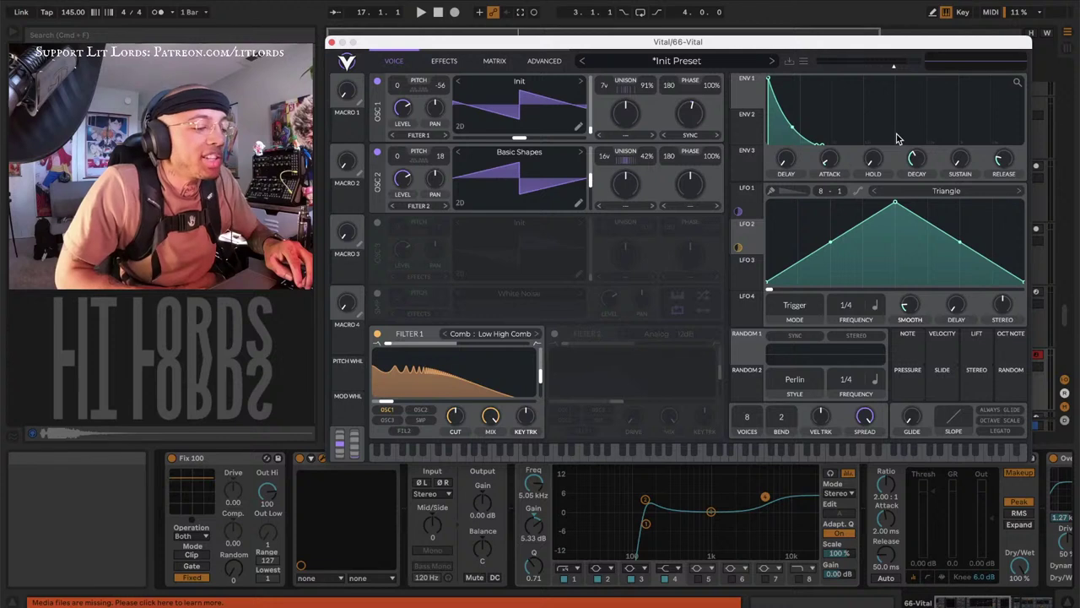
key(a)
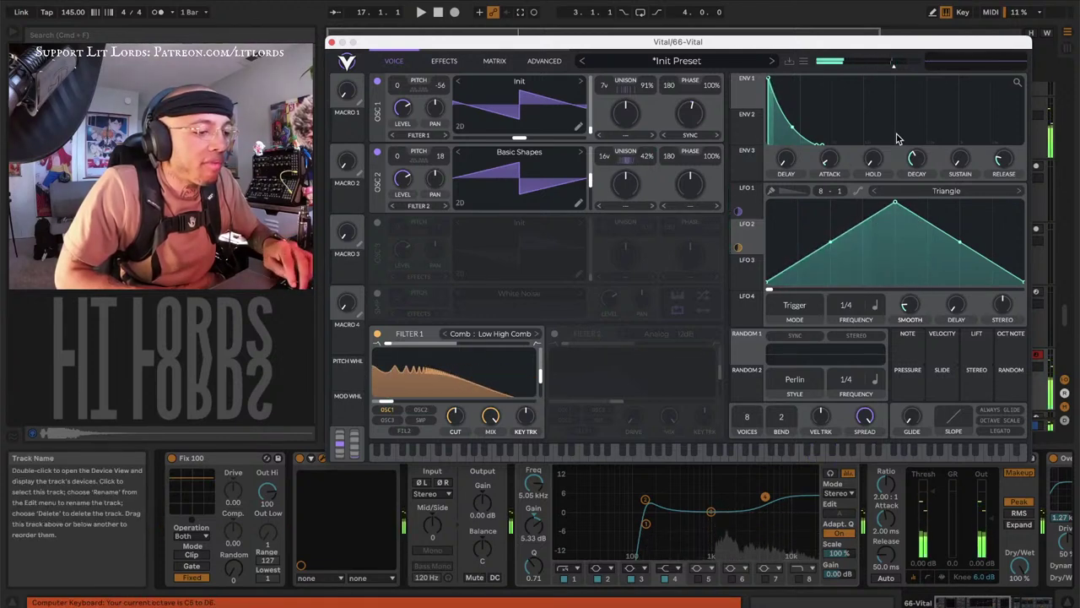
Close the Vital window and play the MIDI clip on track 65 Vital from its start
click(332, 41)
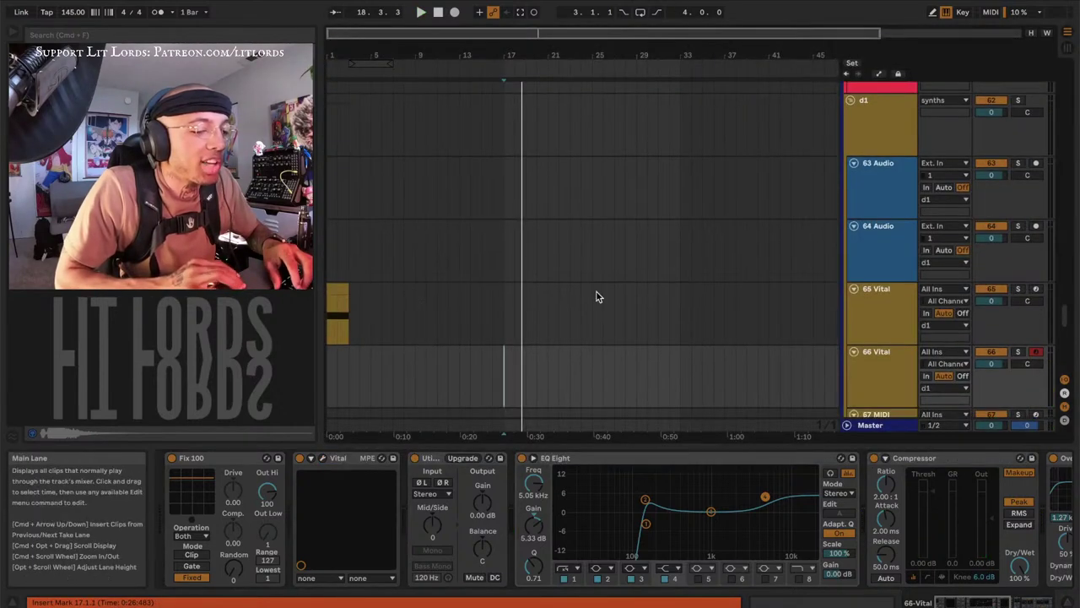
click(883, 309)
click(333, 289)
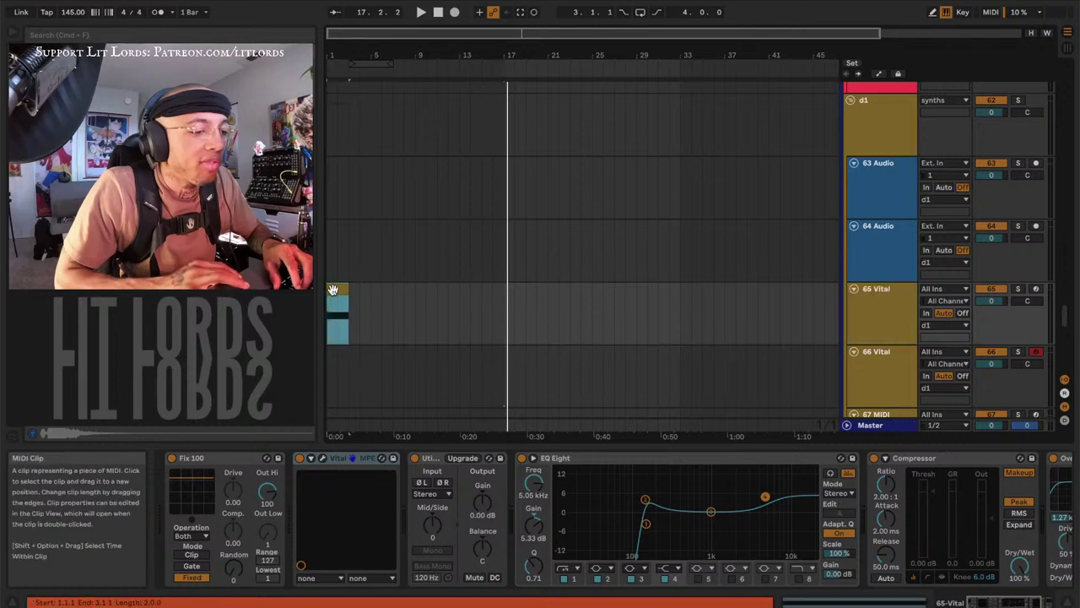
key(space)
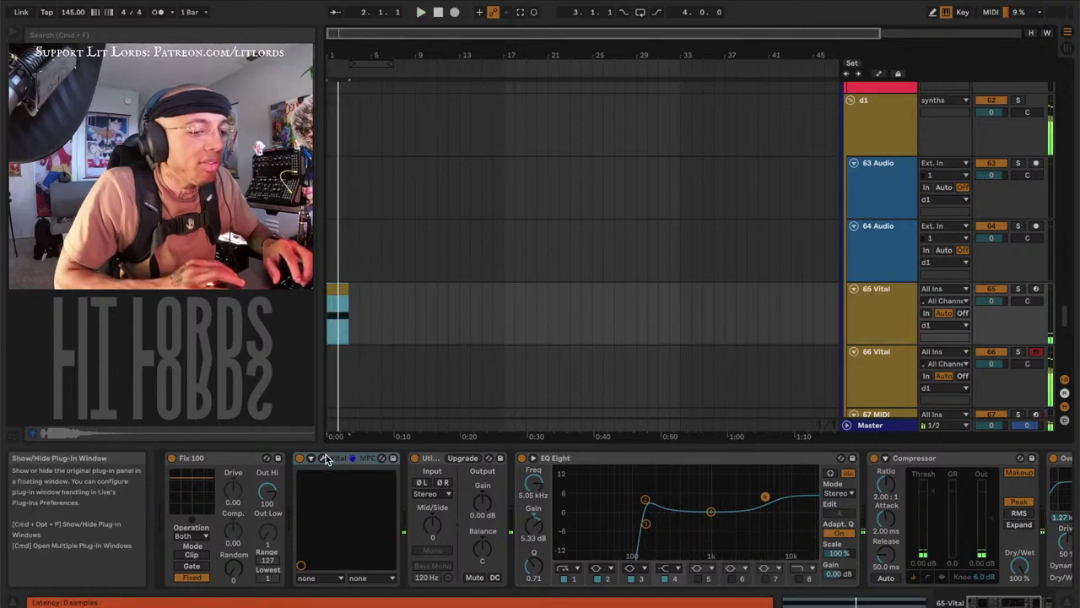
Raise the Utility gain on track 66 Vital to 3.33 dB and play the arrangement with the new patch
click(884, 391)
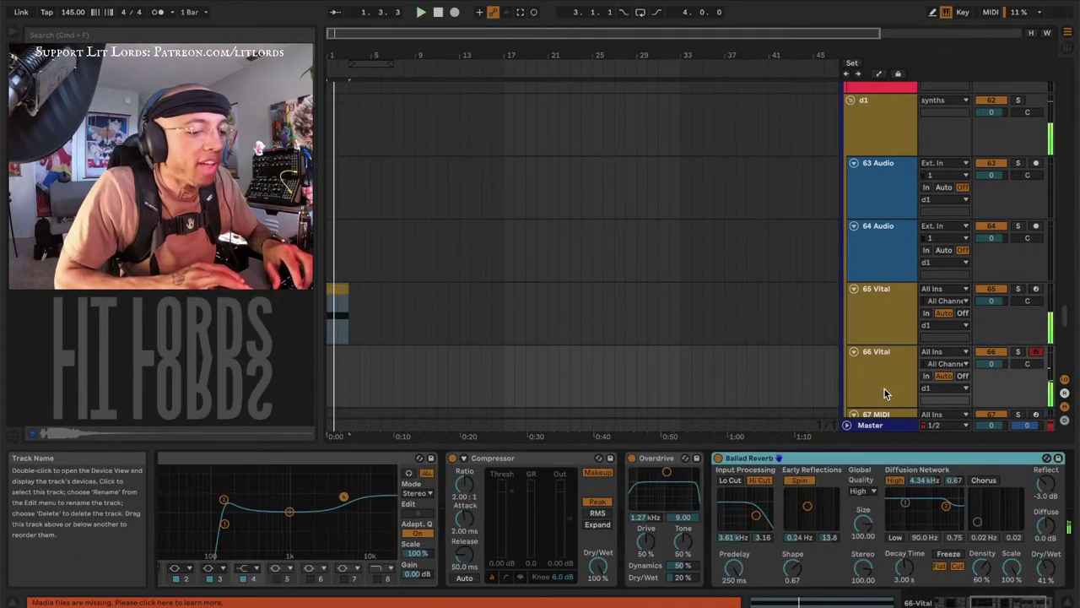
scroll(548, 502, left, 5)
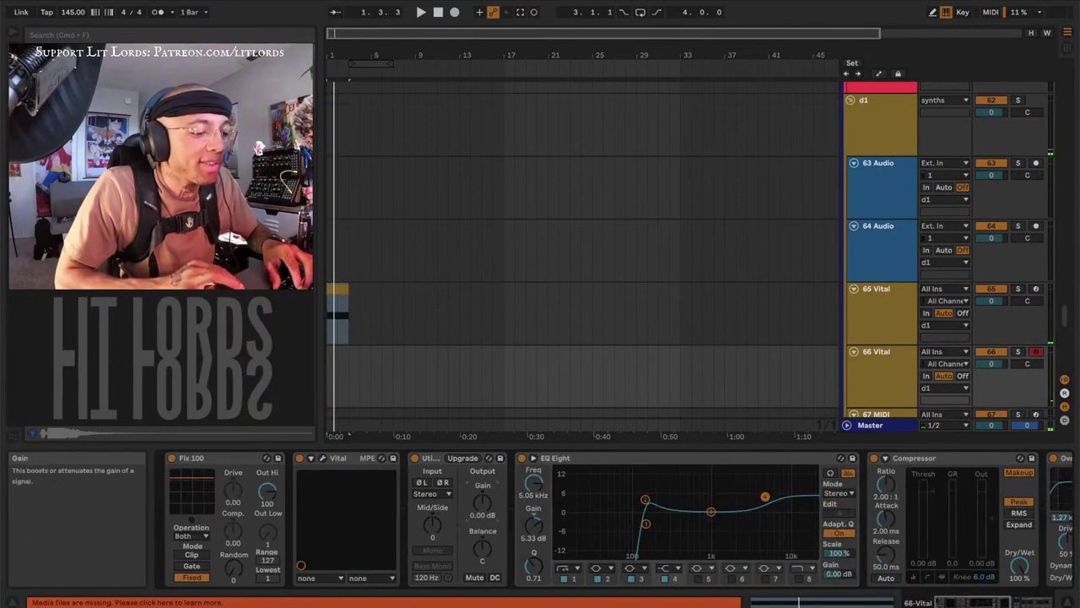
key(a)
key(space)
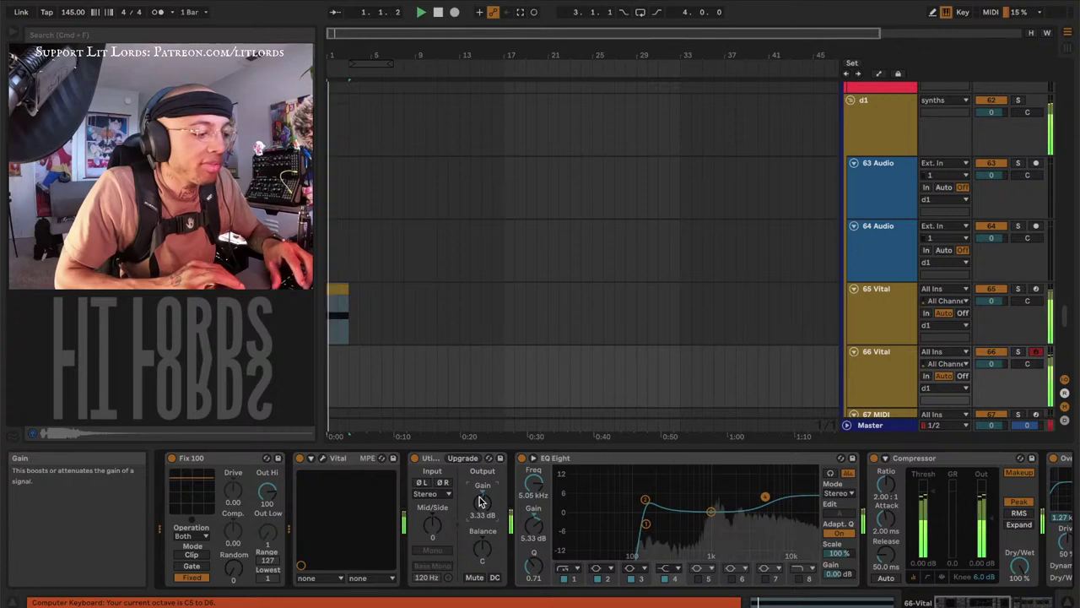
Reopen Vital on track 66 and set the phase randomization of oscillators 1 and 2 to 0%
click(323, 458)
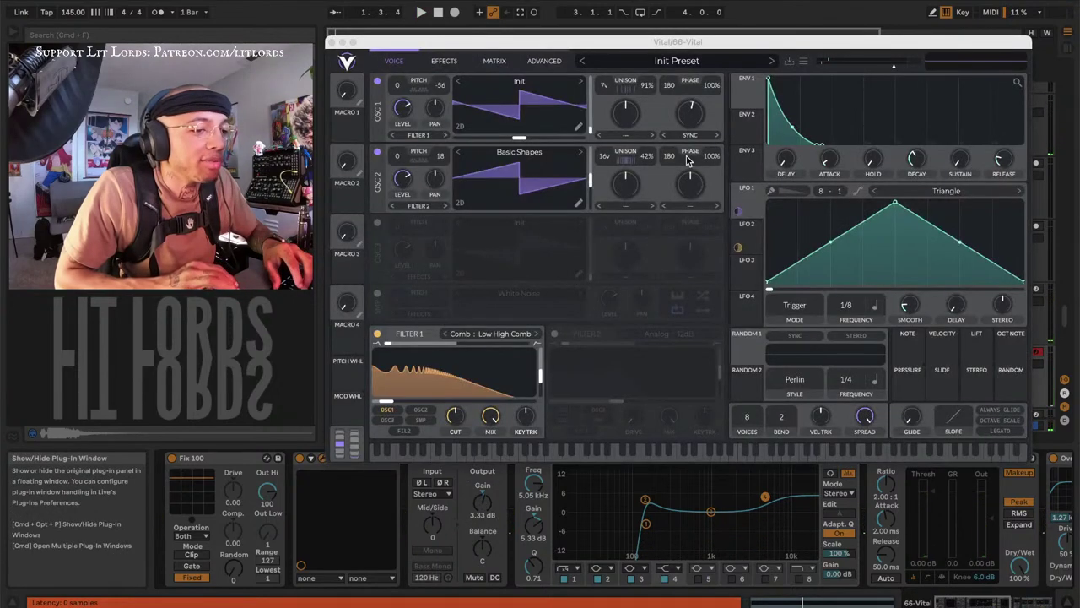
drag(713, 159, 713, 194)
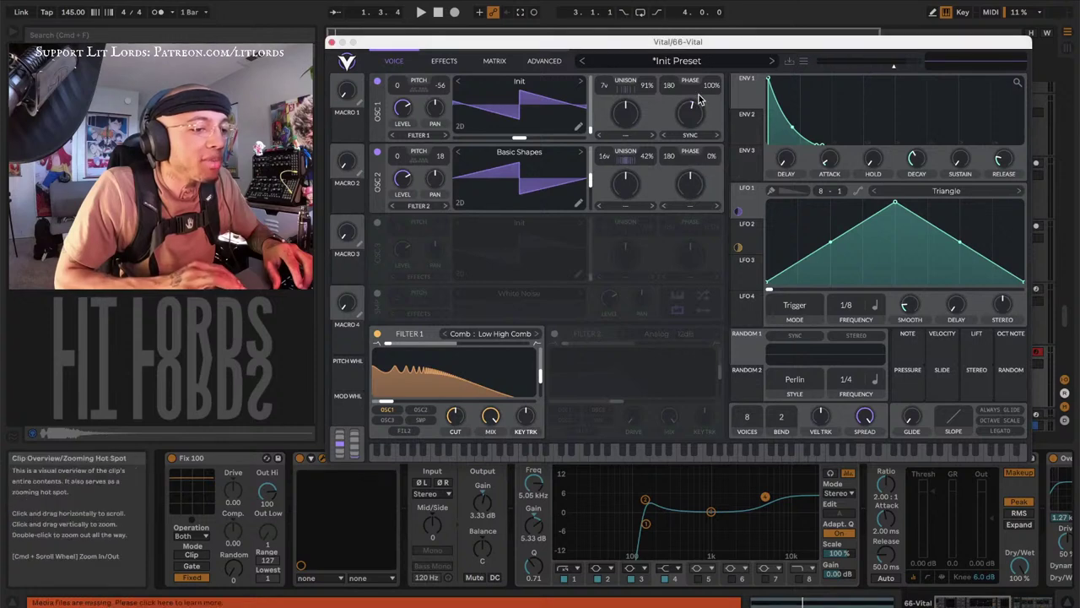
drag(713, 89, 713, 126)
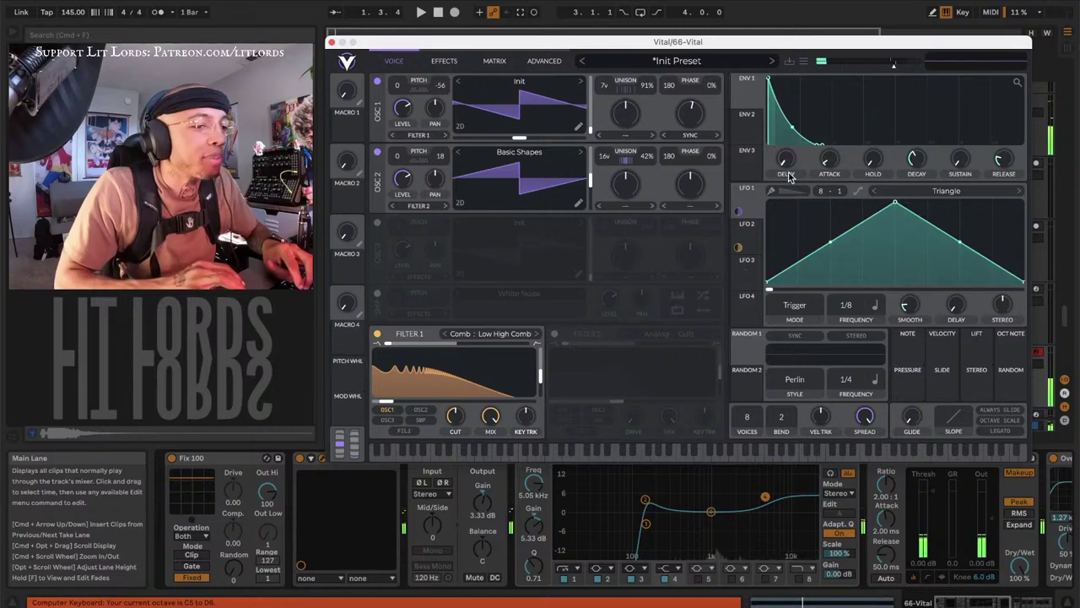
Lengthen envelope 1's attack slightly and play the arrangement to hear the softer onset
mouse_move(831, 162)
mouse_down()
mouse_move(832, 125)
mouse_move(824, 143)
mouse_up()
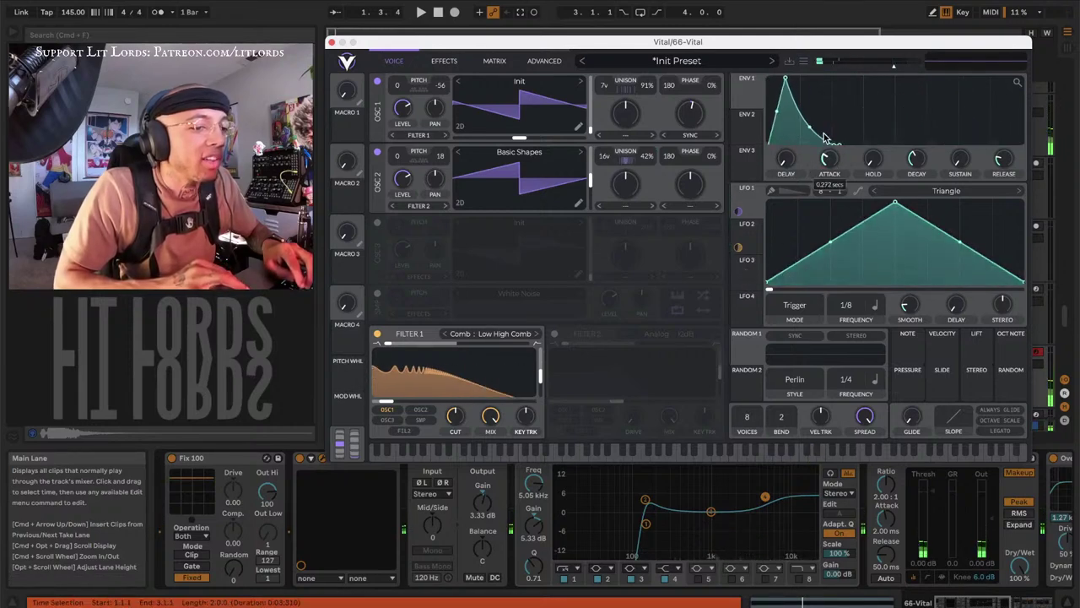
key(space)
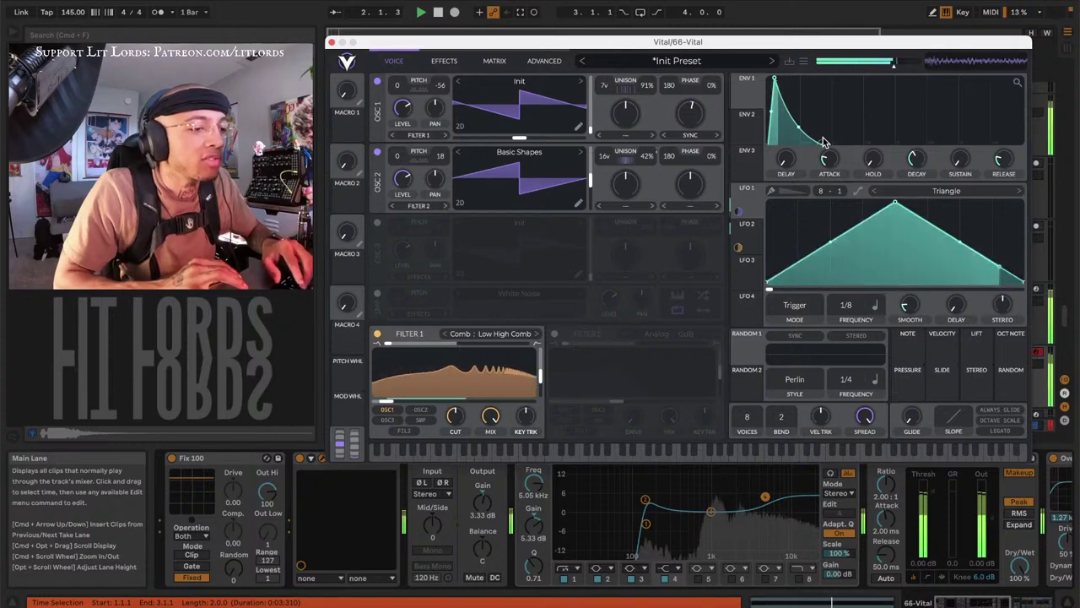
Close the Vital window, duplicate track 65 Vital and deactivate the duplicate on track 66
click(331, 42)
click(365, 302)
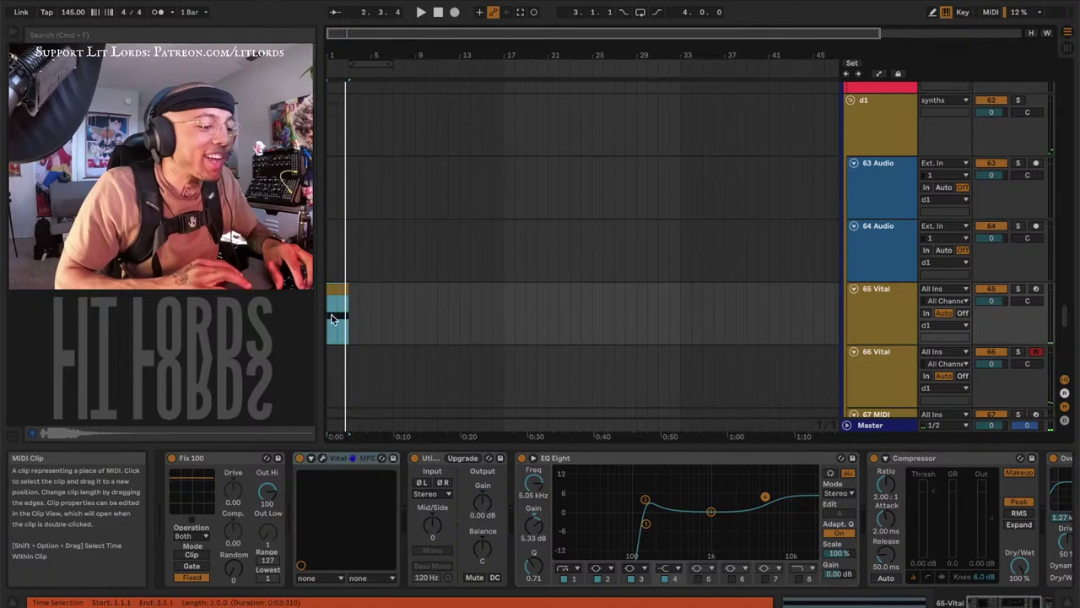
click(892, 309)
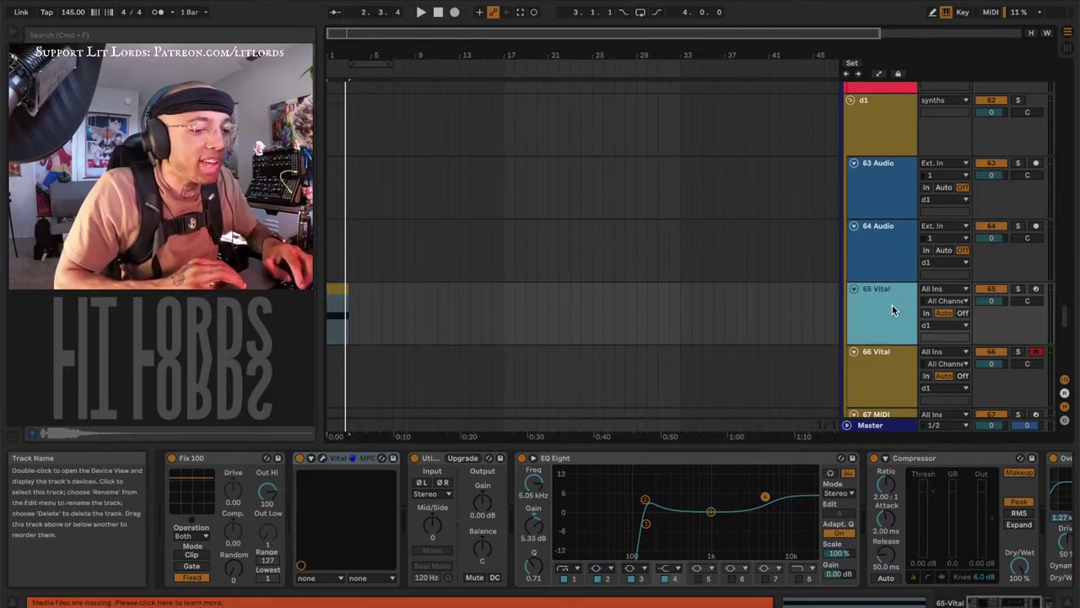
key(super+d)
click(991, 351)
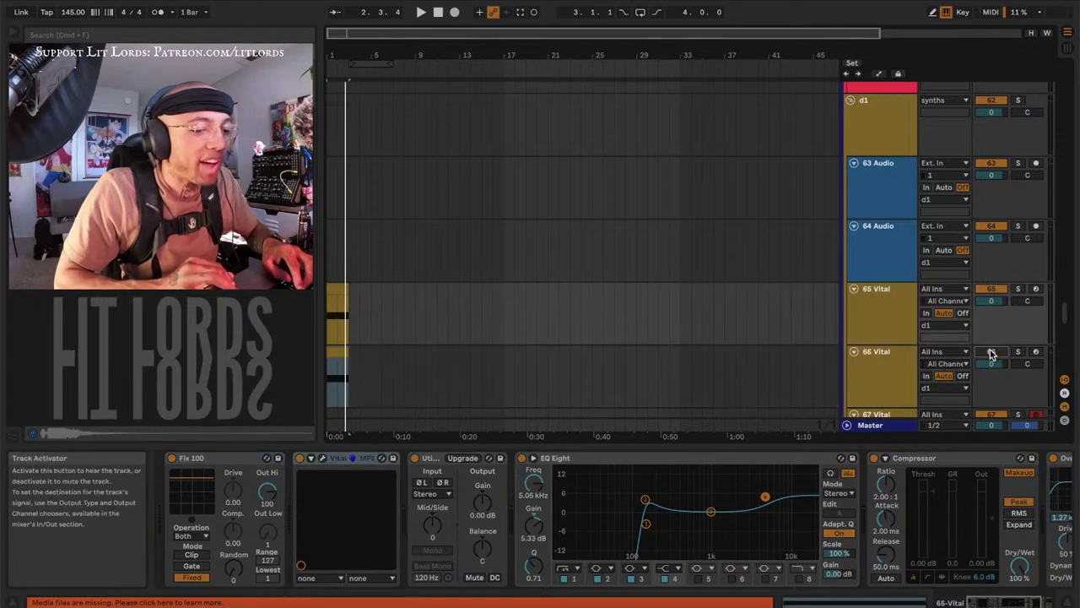
Replace the Vital instrument on track 65 with Serum, keeping the rest of the device chain
click(911, 330)
click(356, 460)
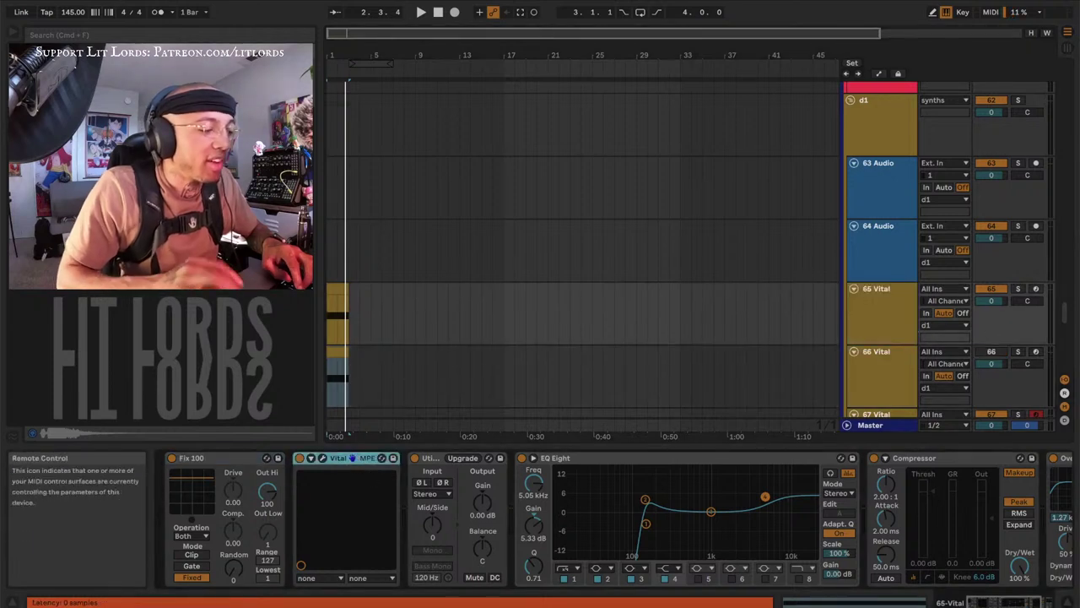
key(Delete)
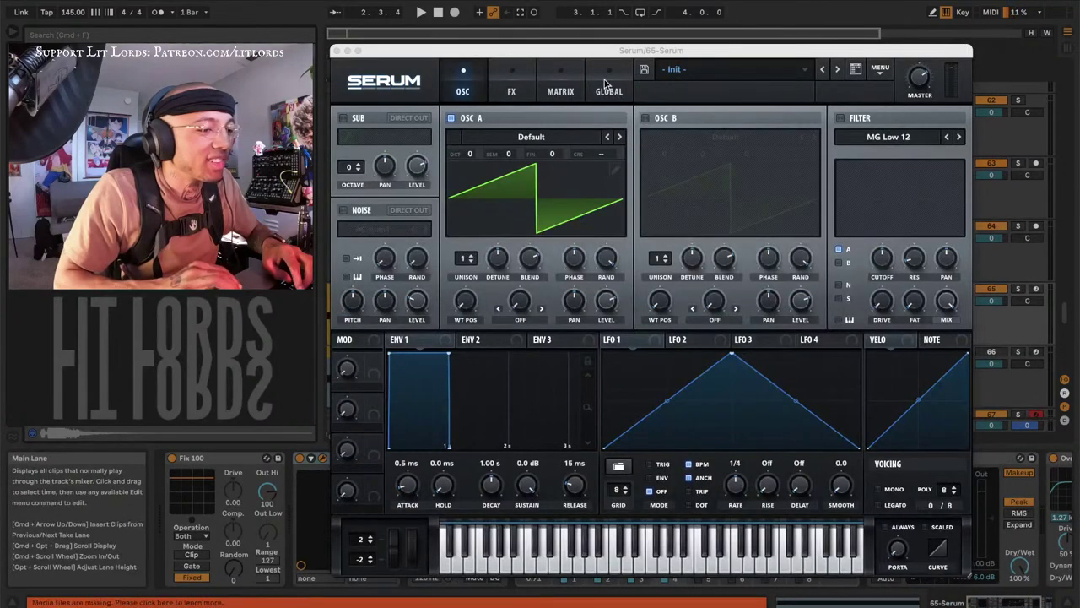
click(680, 71)
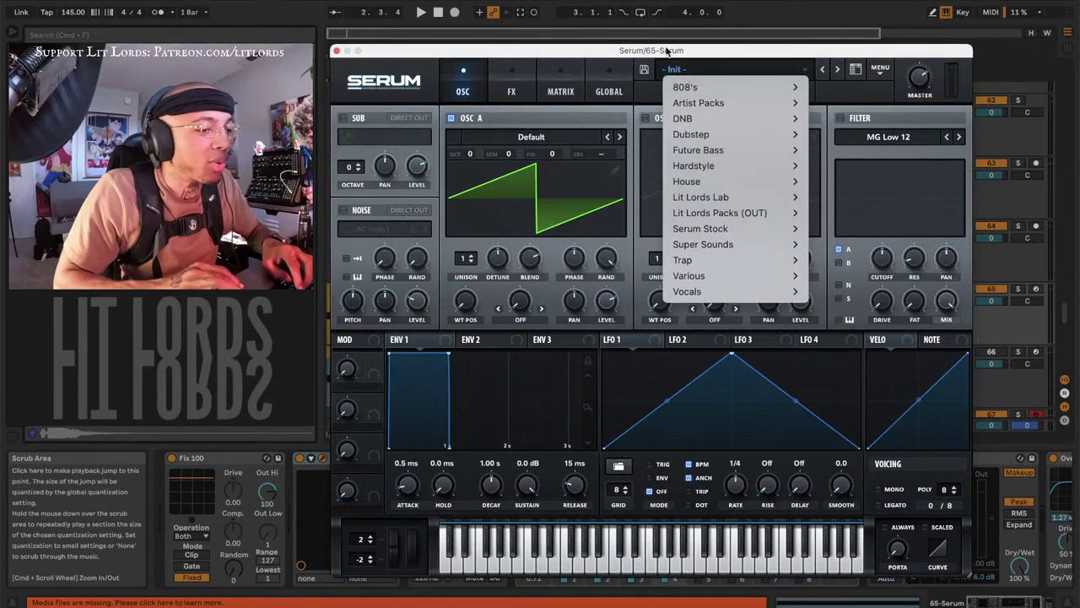
click(666, 52)
click(880, 69)
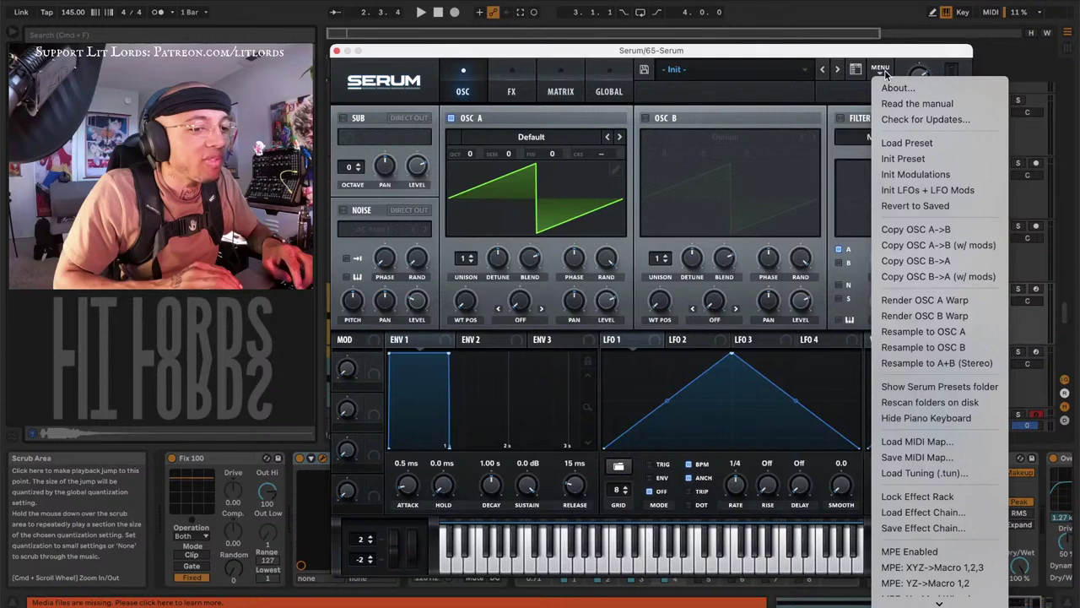
click(909, 207)
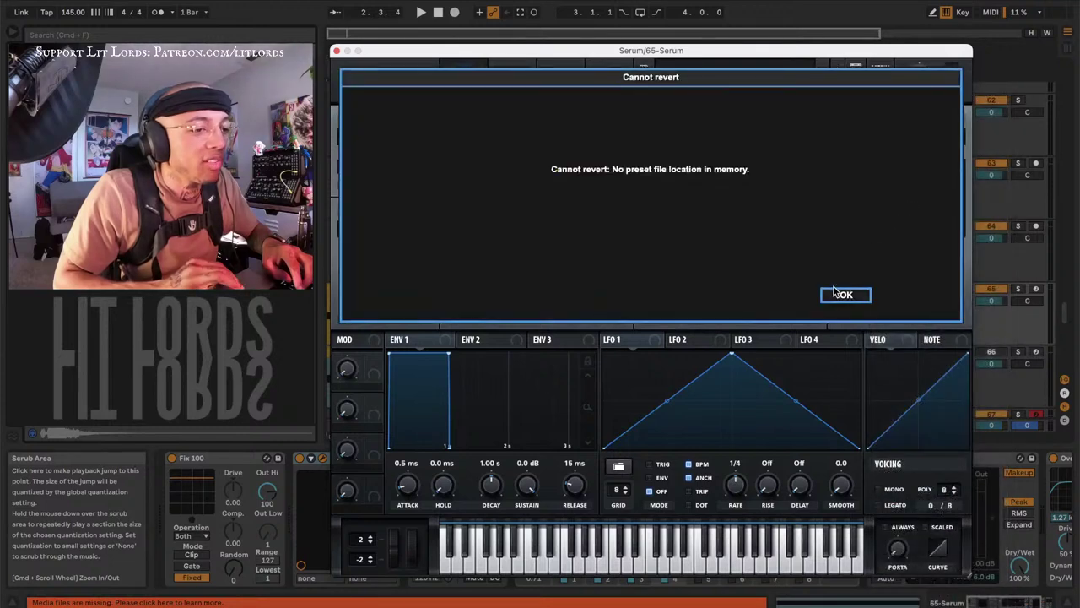
click(843, 294)
Load the preset file "ST - Vital Ops.fxp" from the Desktop into Serum
click(878, 67)
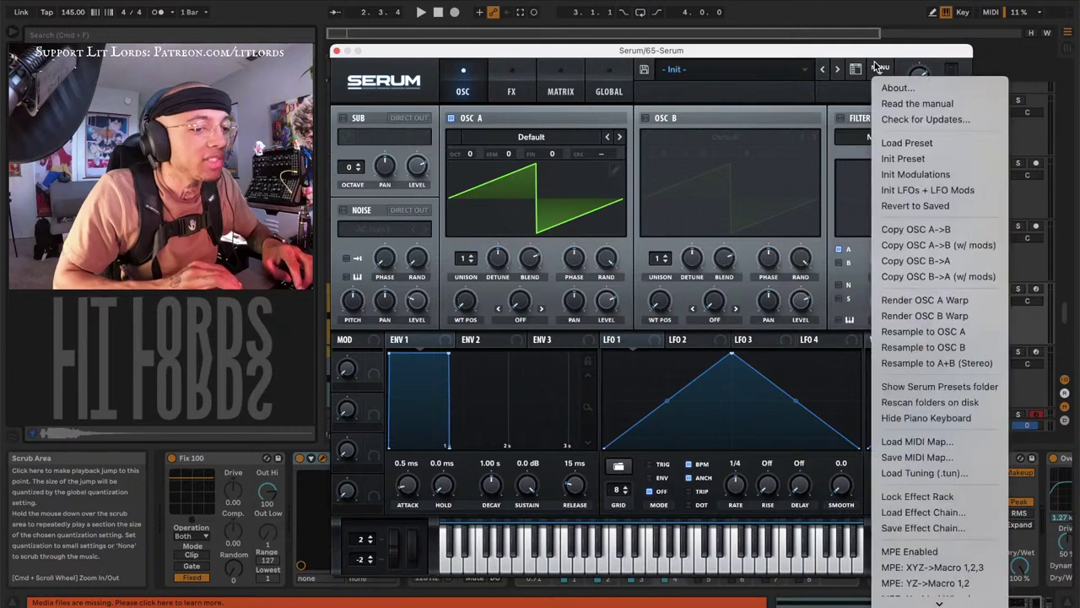
click(893, 145)
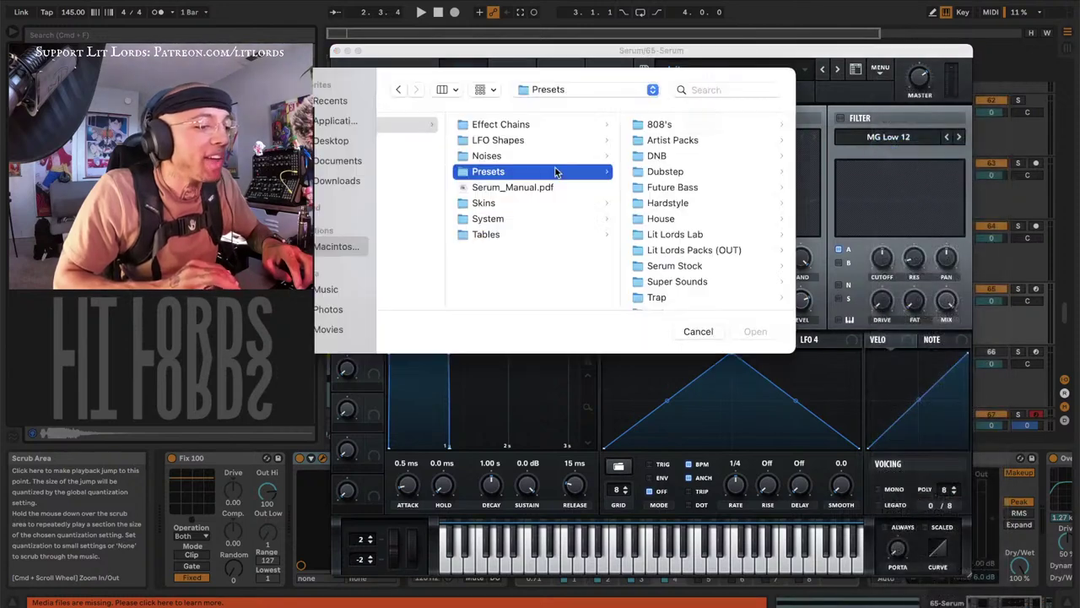
click(322, 140)
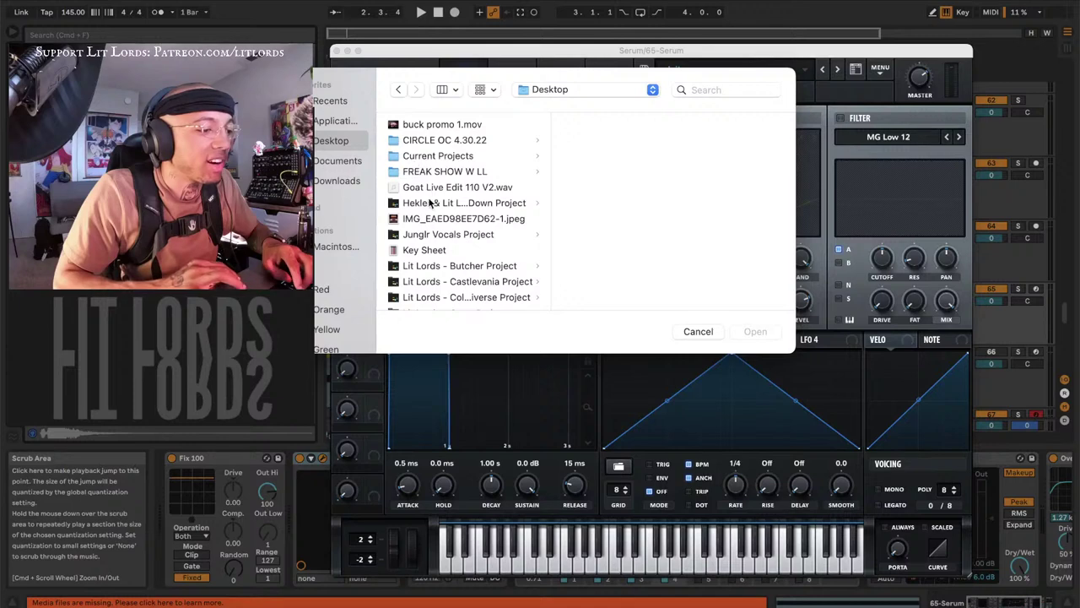
scroll(430, 203, down, 10)
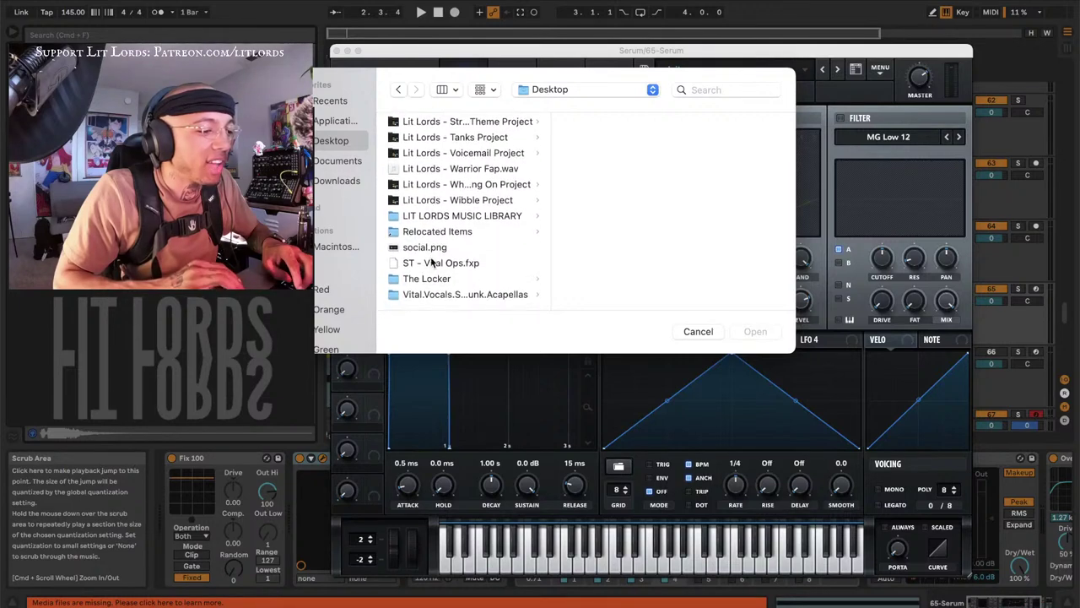
double_click(432, 263)
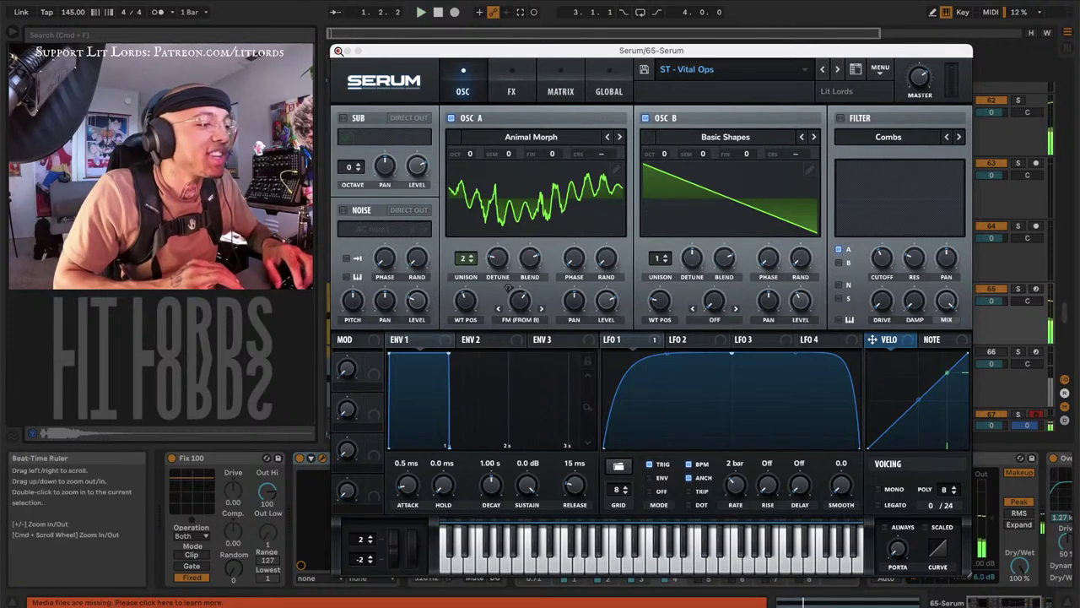
Close the Serum window and play the arrangement to hear the loaded patch on track 65
click(337, 52)
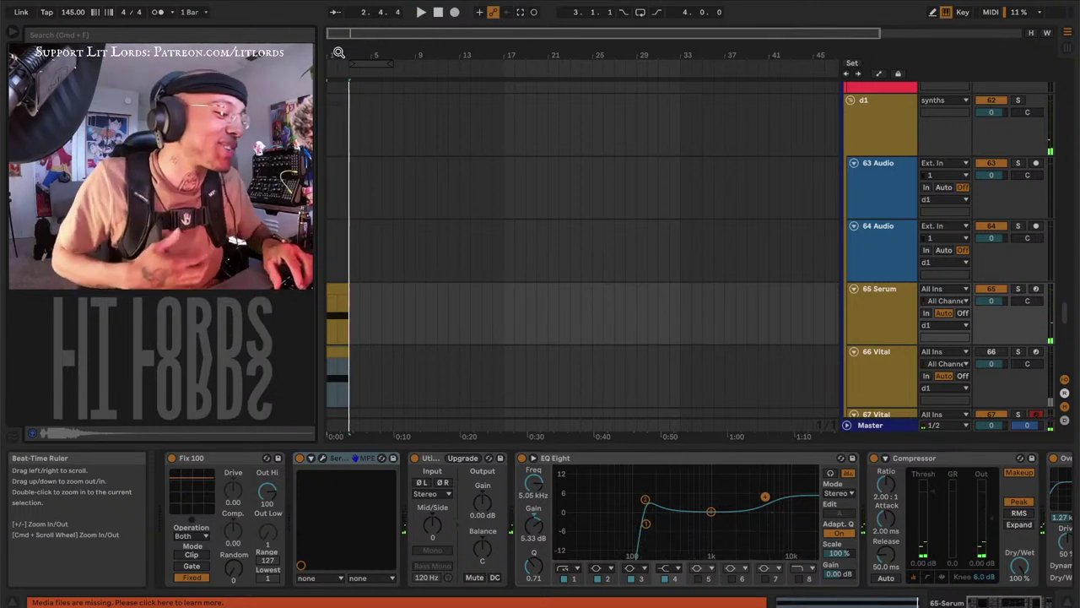
key(space)
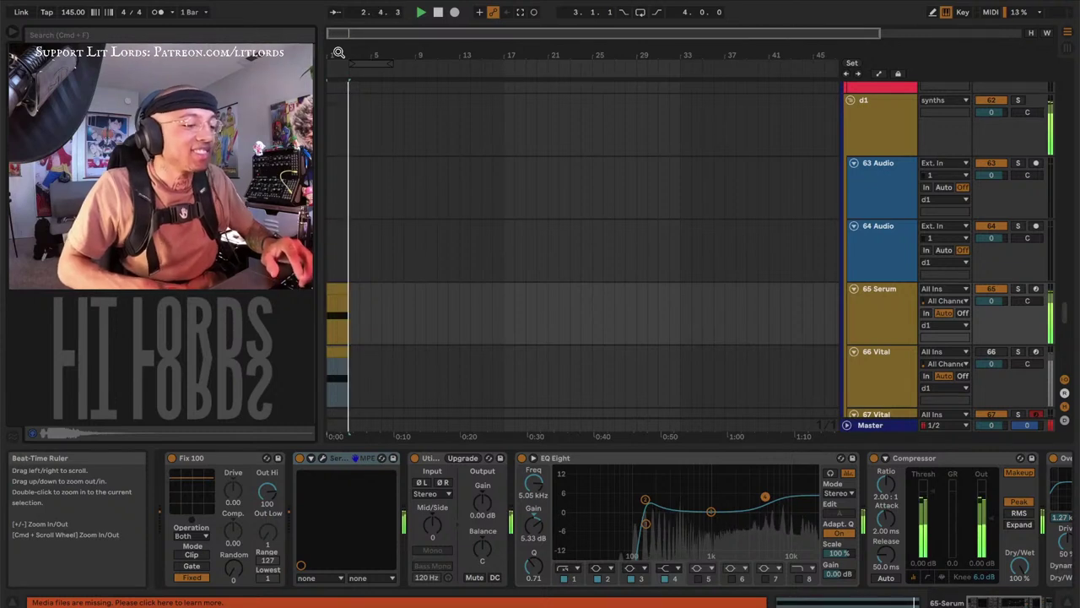
click(333, 350)
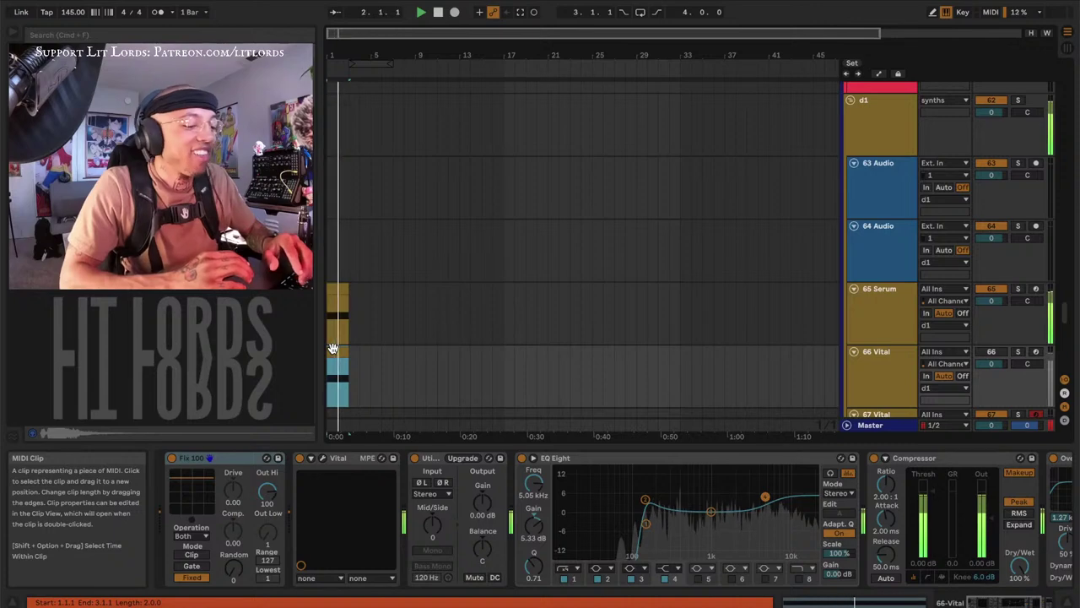
Raise the Utility gain on track 67 Vital to 6.67 dB
scroll(890, 362, down, 3)
click(885, 382)
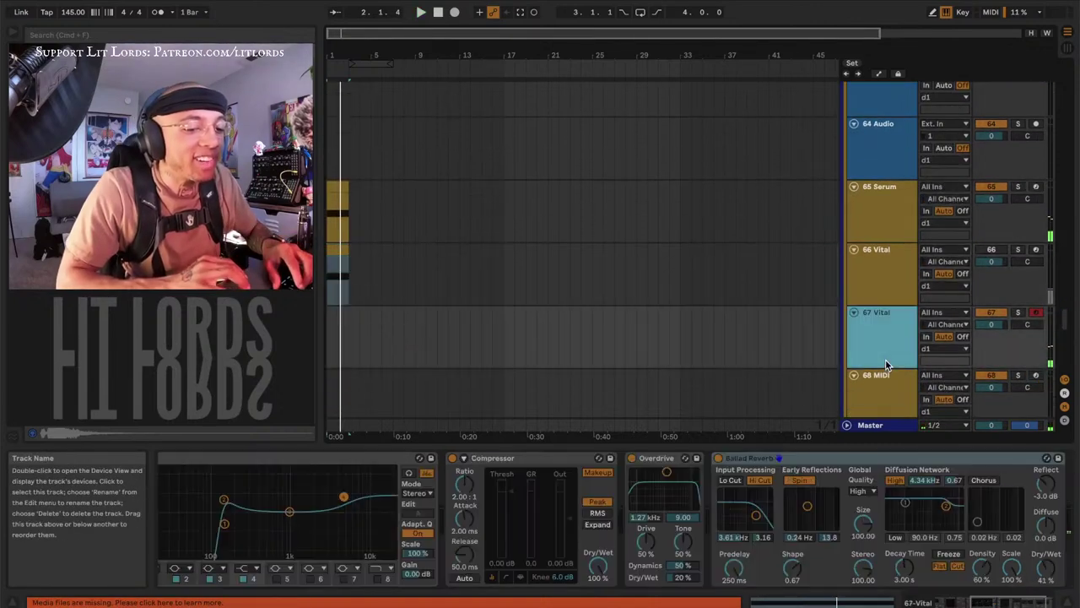
scroll(455, 489, left, 5)
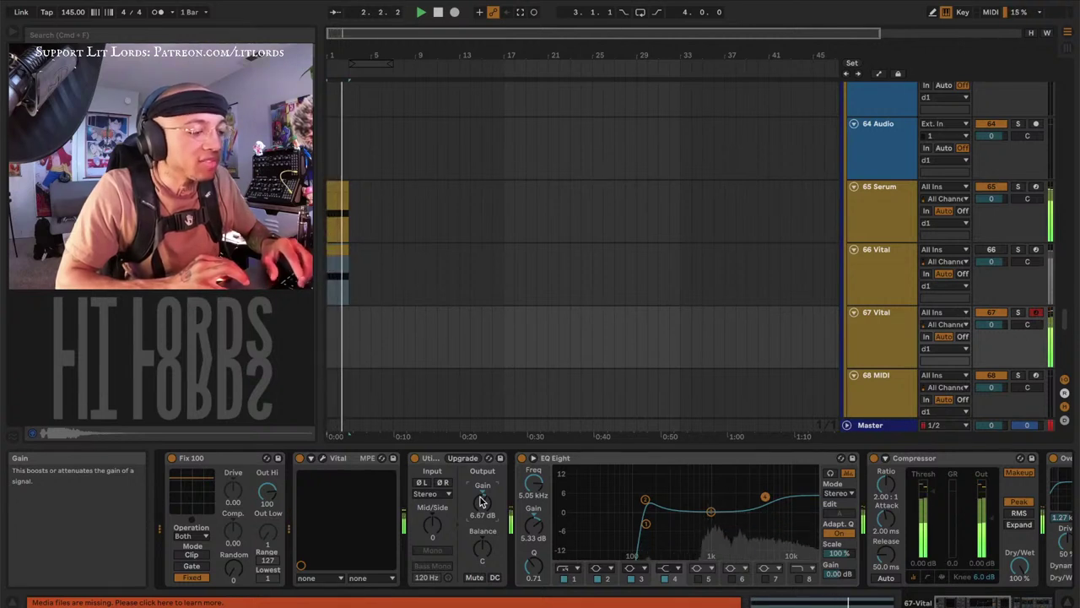
Shift the computer MIDI keyboard up an octave and record a MIDI clip over bars 1 and 2 on track 67 Vital
key(x)
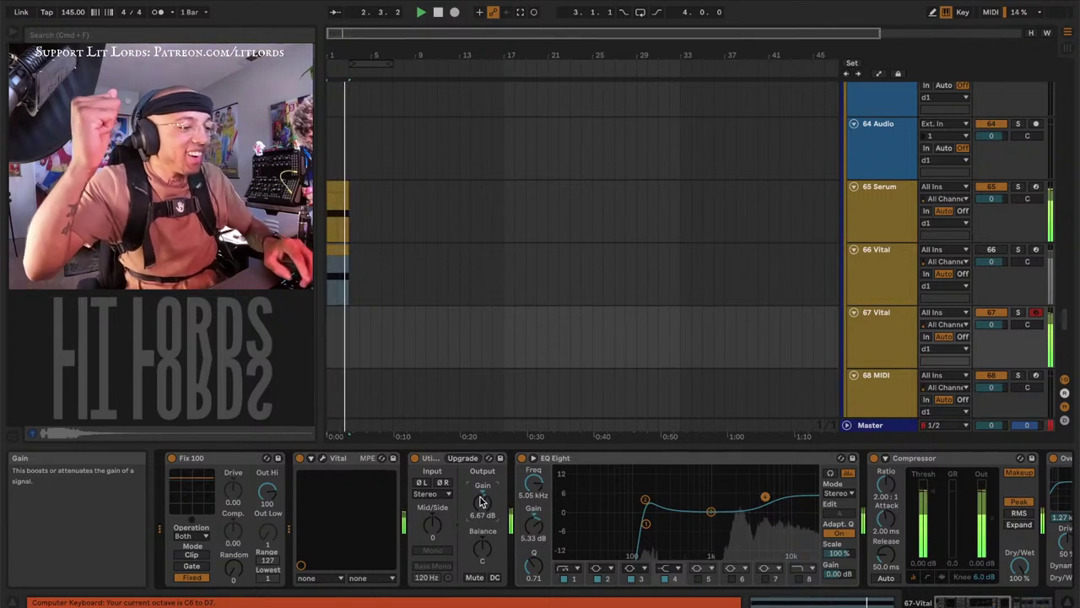
click(454, 12)
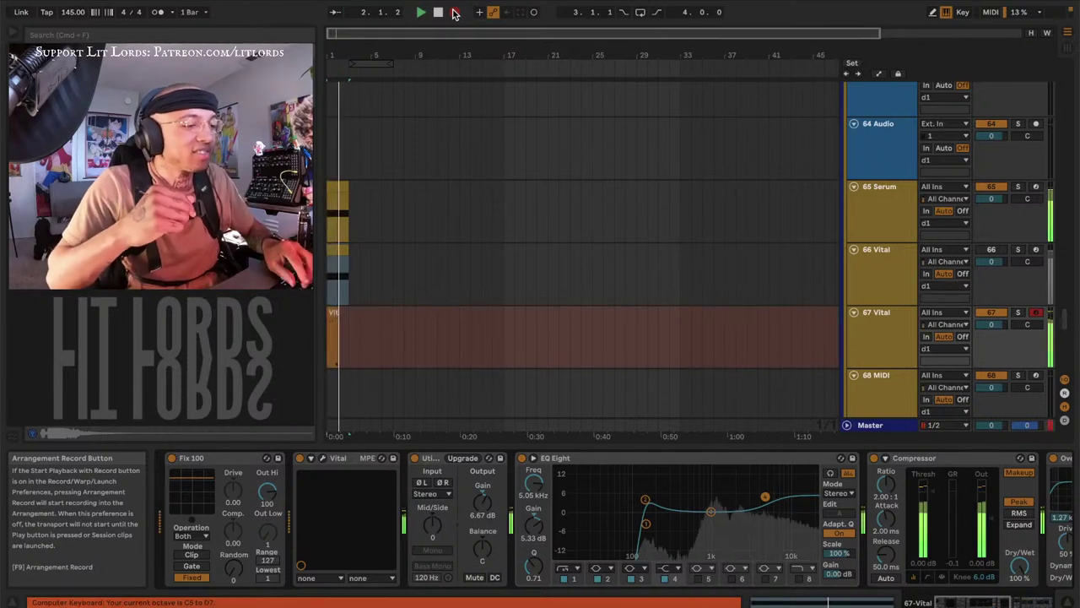
key(space)
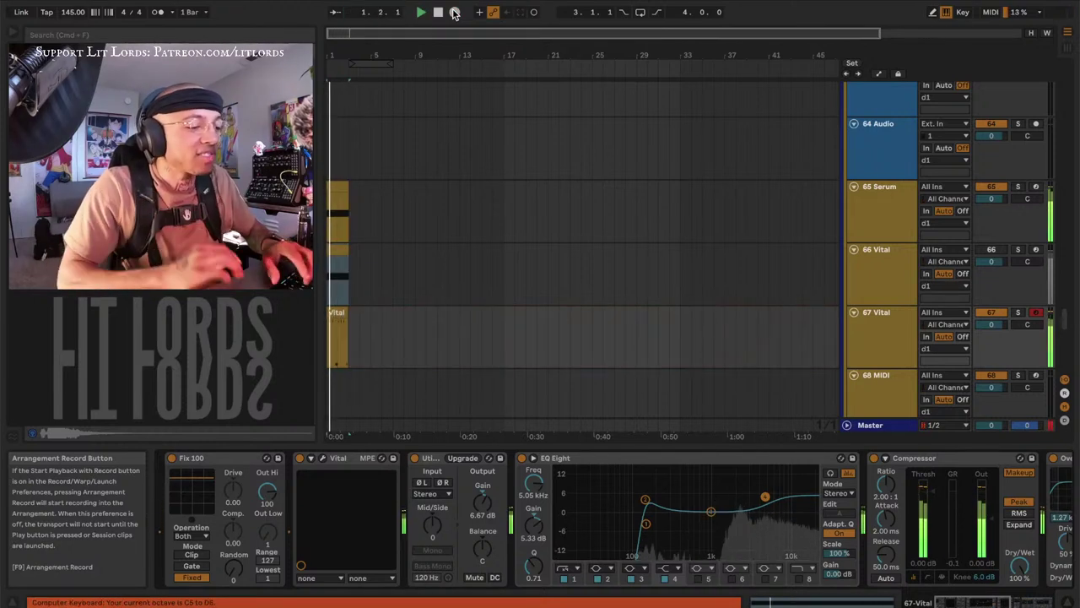
key(space)
click(346, 323)
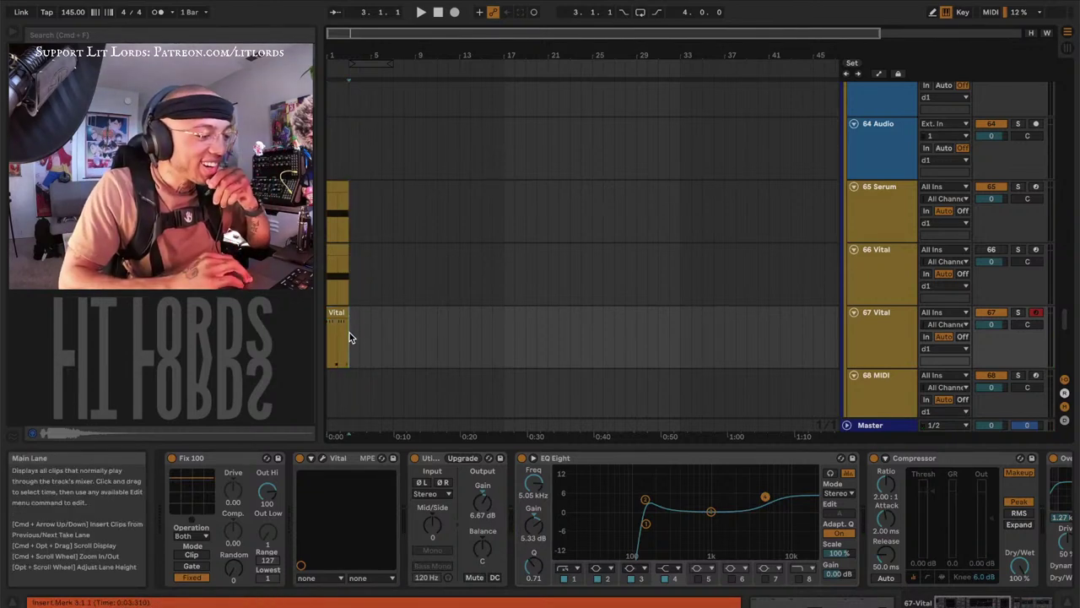
Play the two-bar arrangement several times to hear the recorded Vital part layered with Serum
key(space)
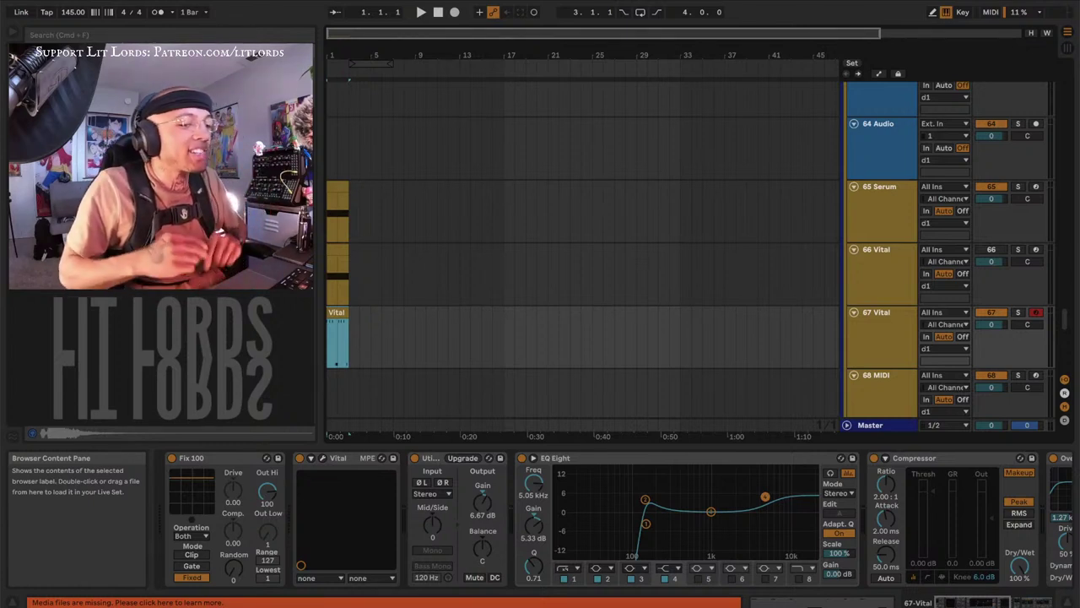
key(space)
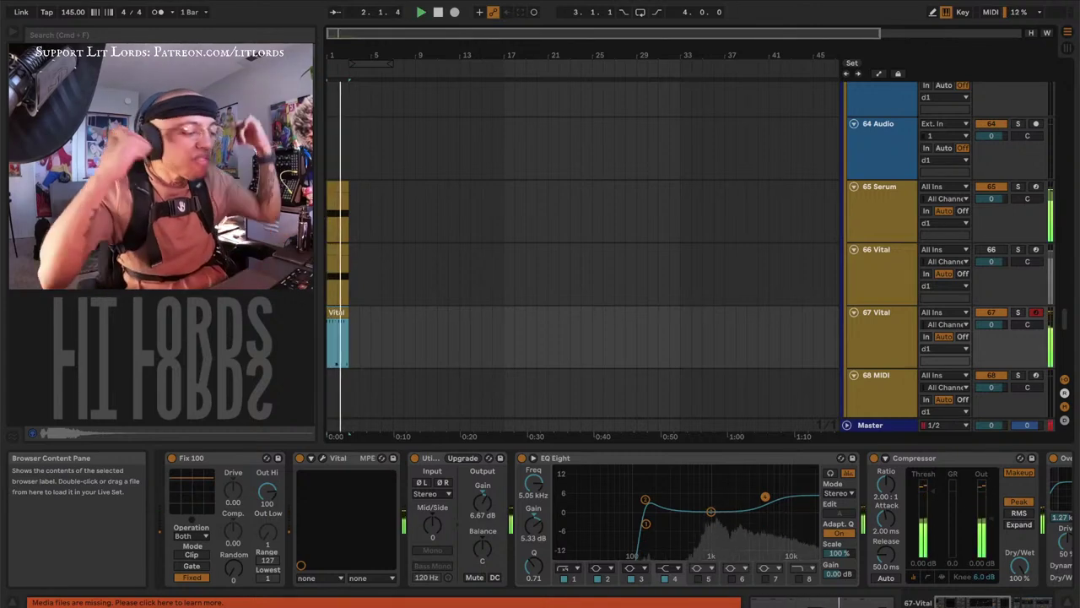
key(space)
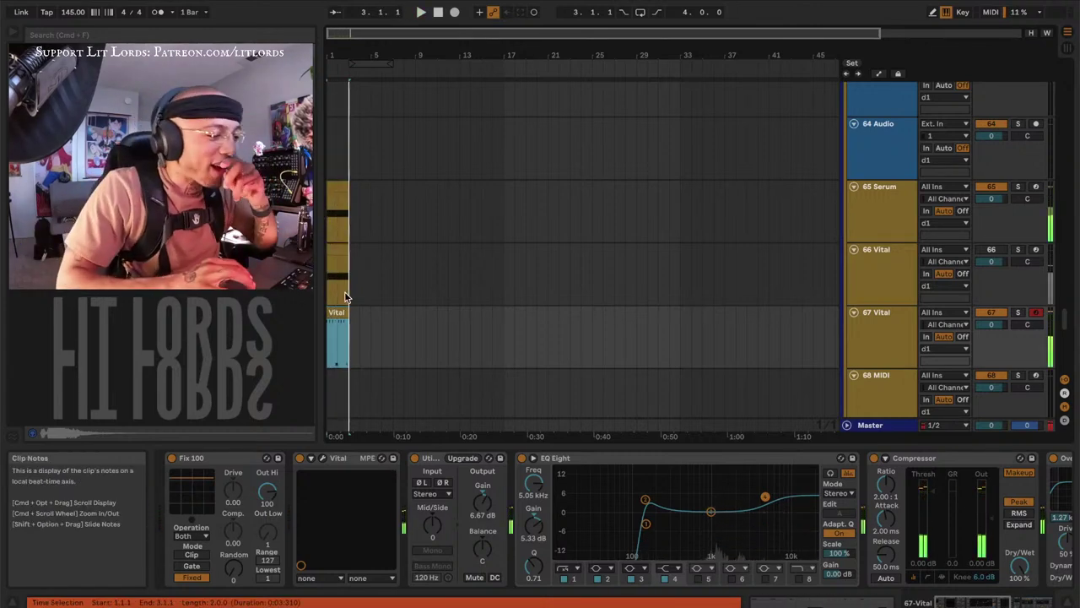
key(space)
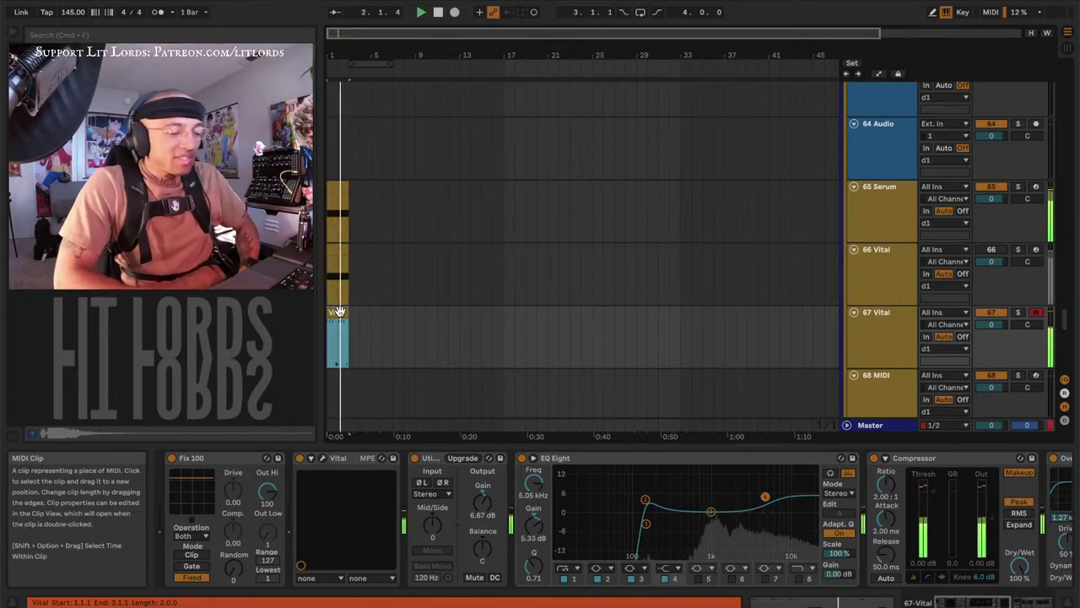
key(space)
Raise the Utility gain on track 13 Hip-Hop Sub to -5.00 dB and play the arrangement
scroll(356, 261, up, 20)
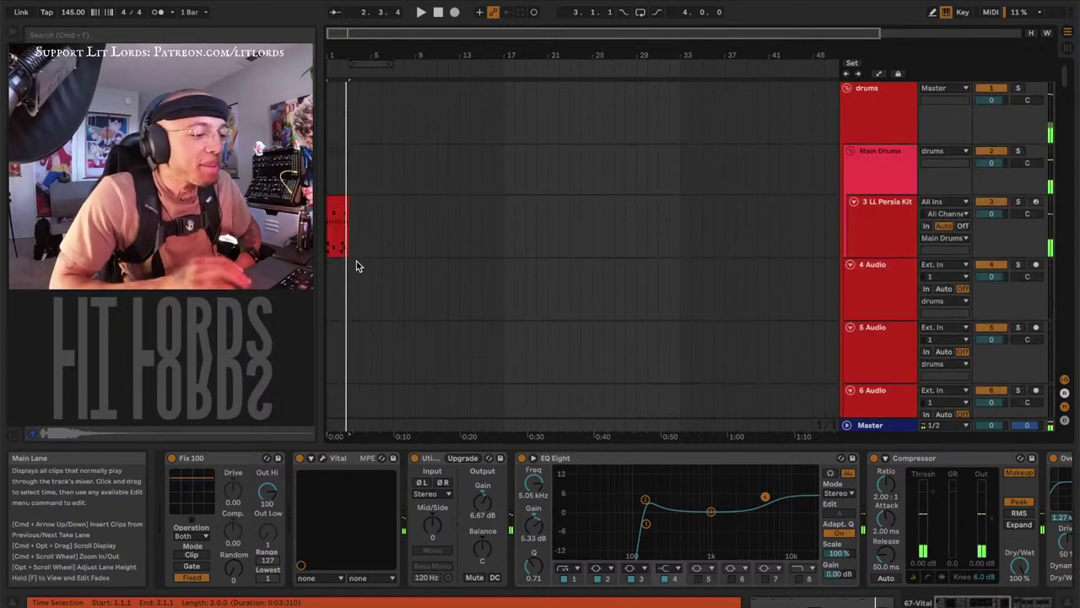
click(878, 255)
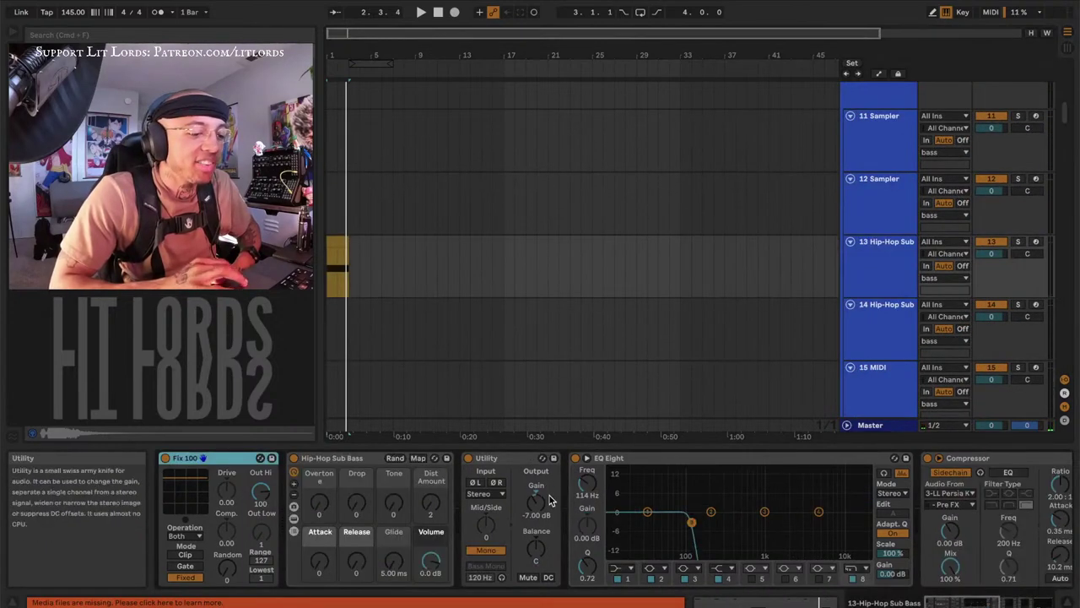
key(space)
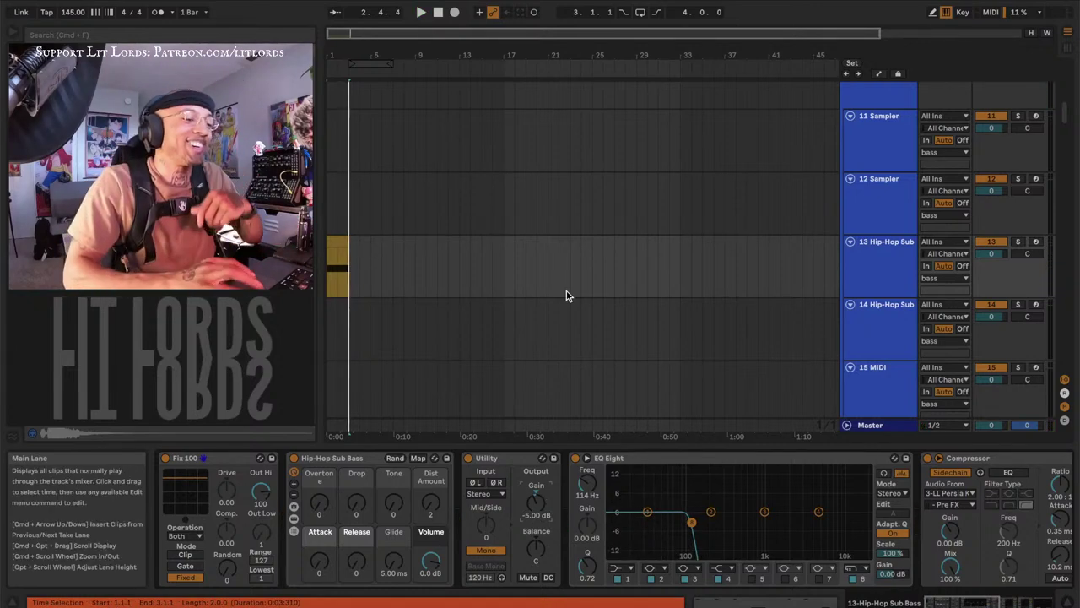
Solo track 67 Vital and play its recorded MIDI clip from the start
scroll(566, 291, down, 20)
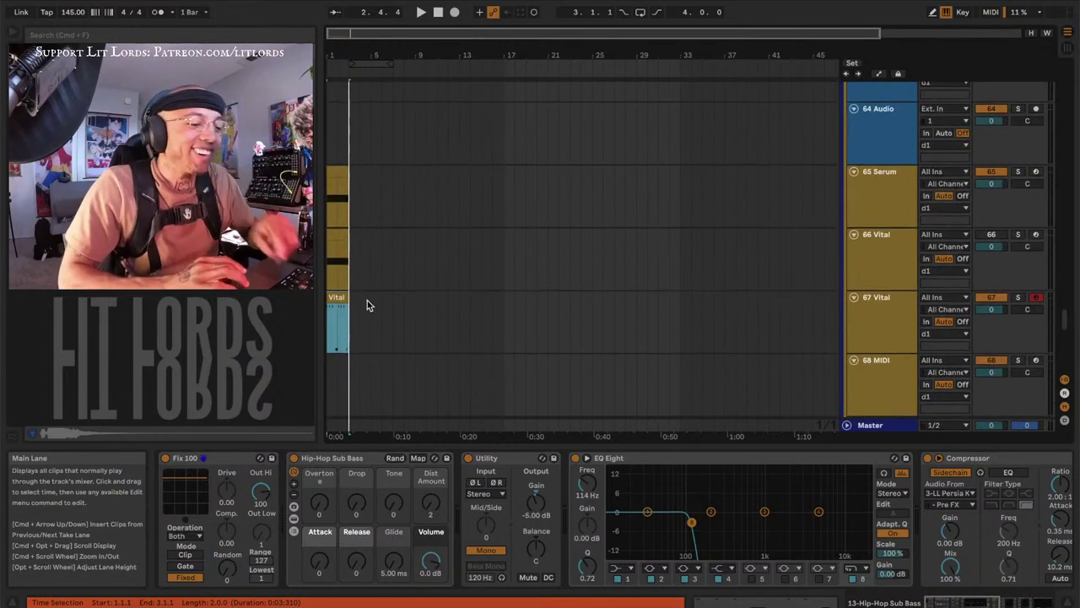
click(336, 297)
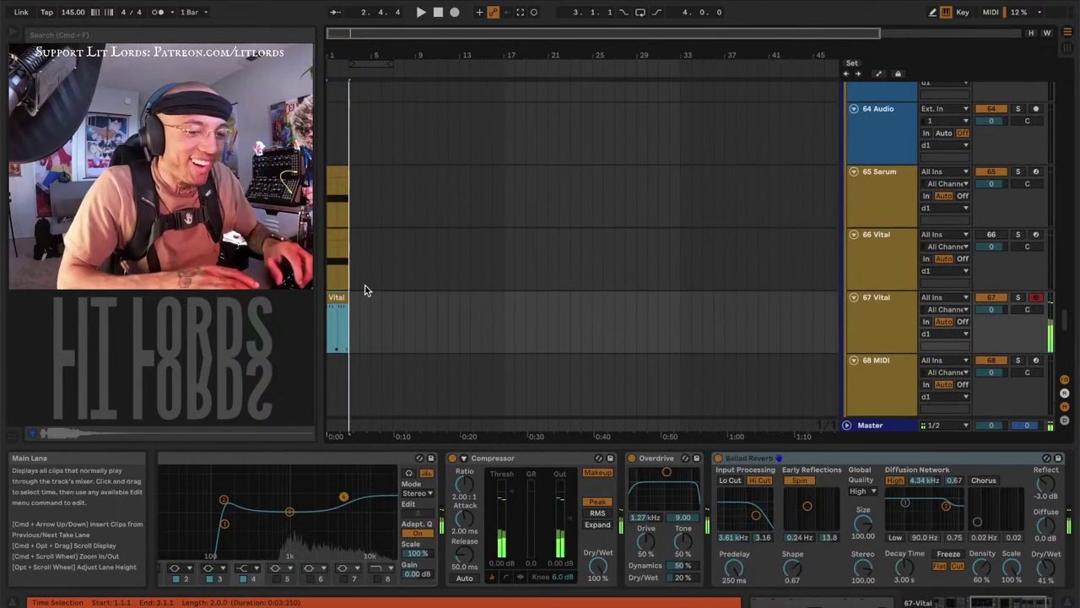
key(space)
key(space)
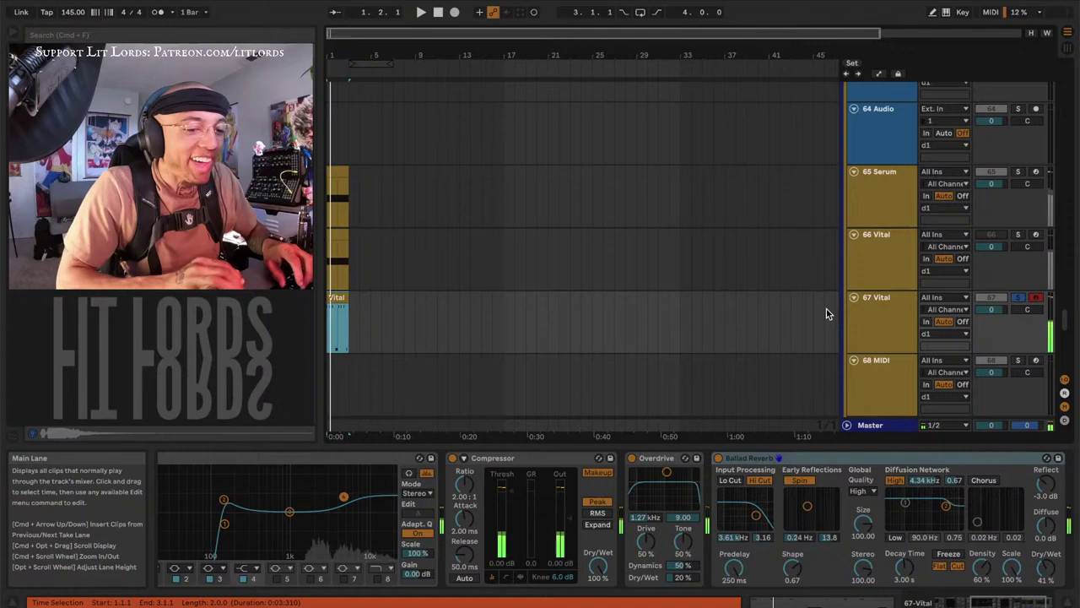
Examine the note layout of the recorded MIDI clip on track 67 Vital up close
click(893, 306)
key(z)
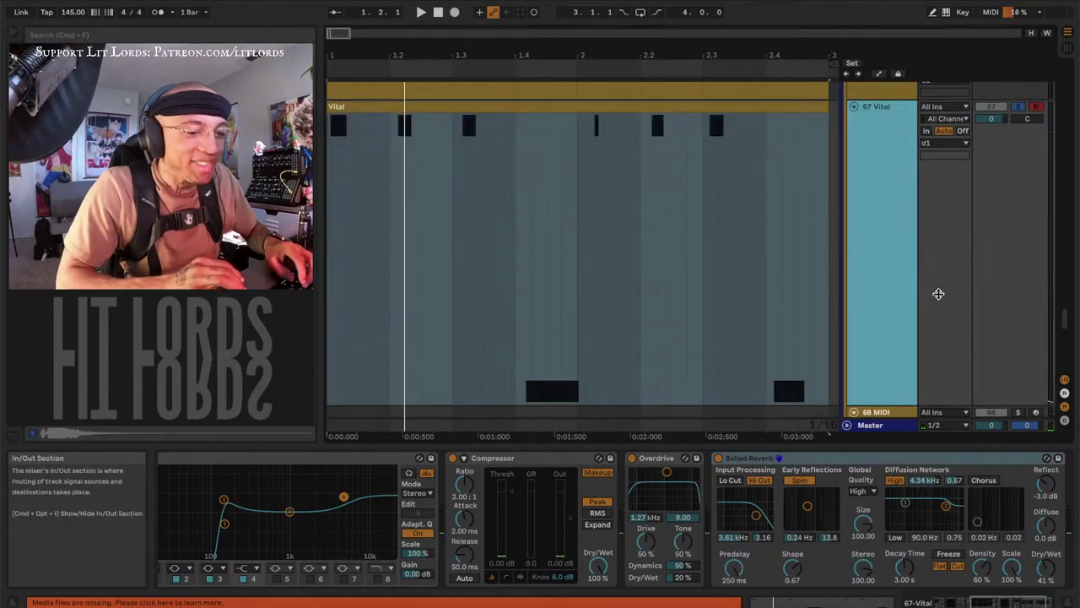
key(x)
key(minus)
key(minus)
key(minus)
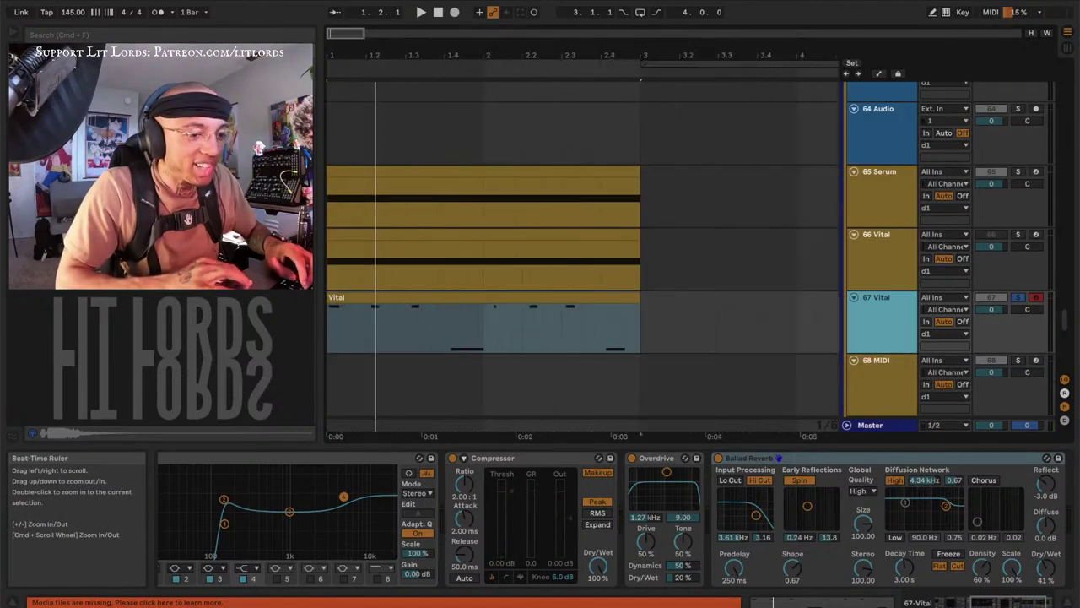
click(402, 325)
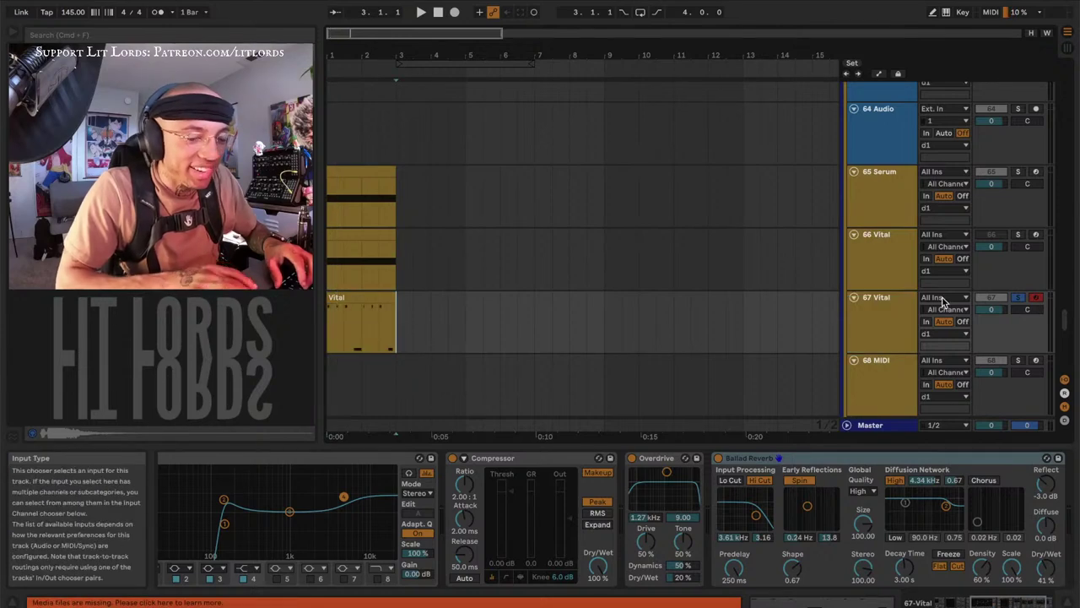
Save the Vital patch on track 67 as a preset named The Washed Serum Screech, filling in the author and comments
click(888, 324)
double_click(888, 319)
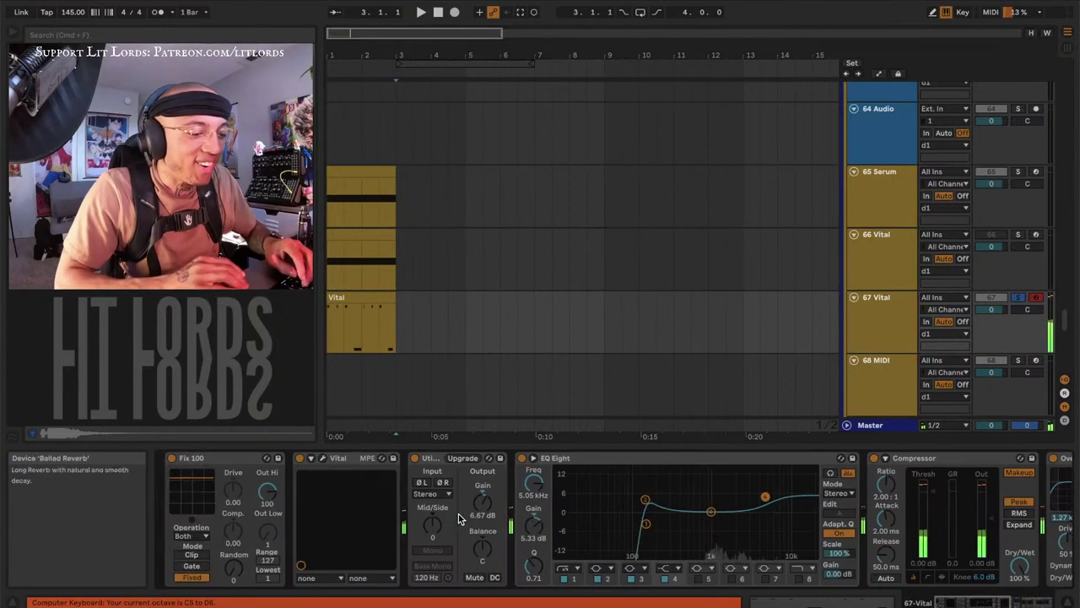
click(323, 460)
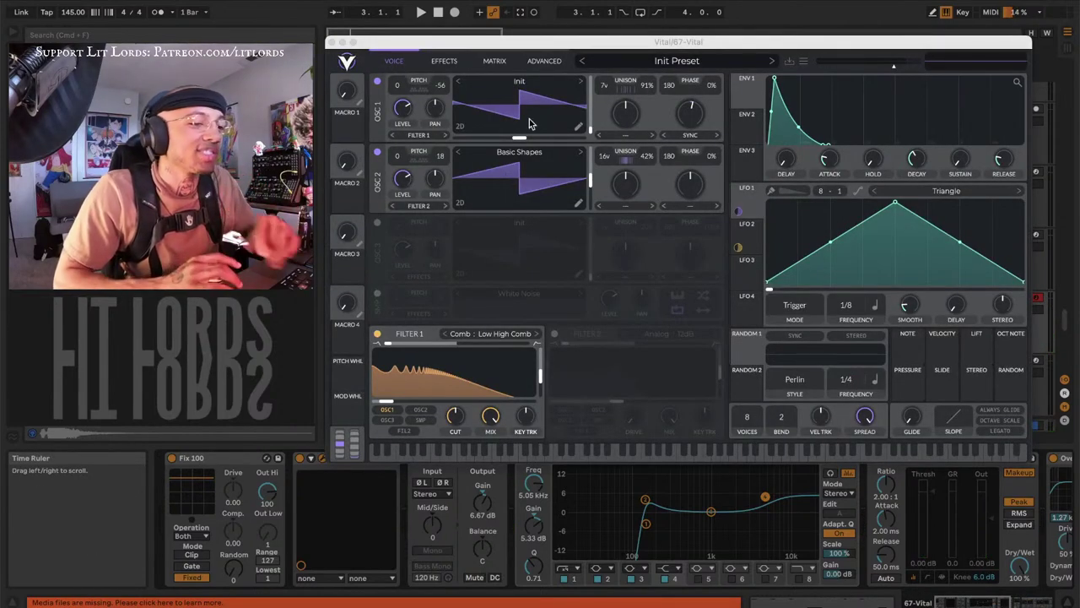
click(804, 61)
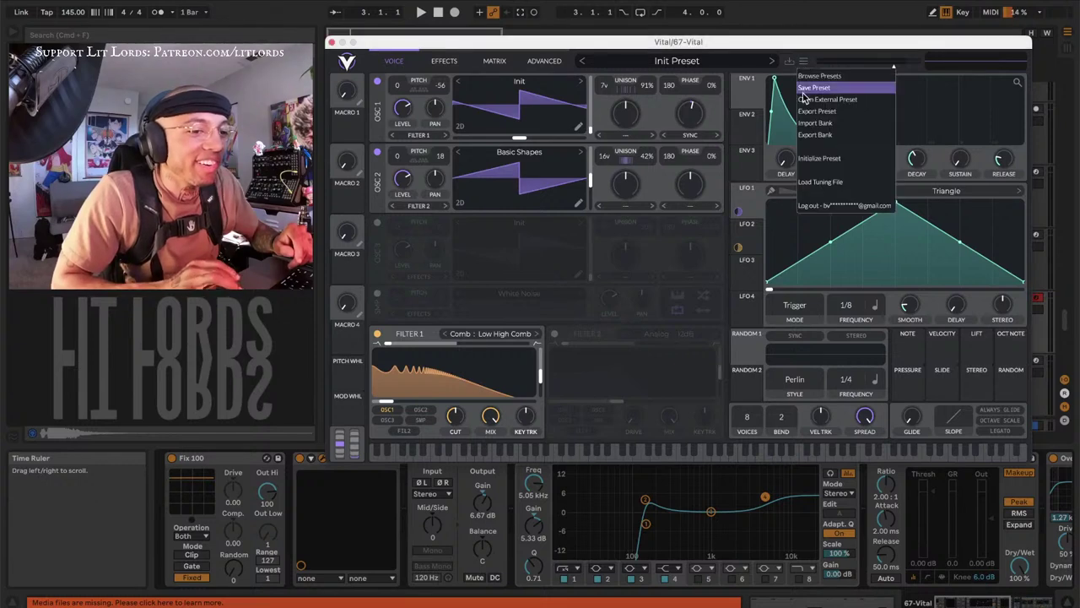
click(814, 88)
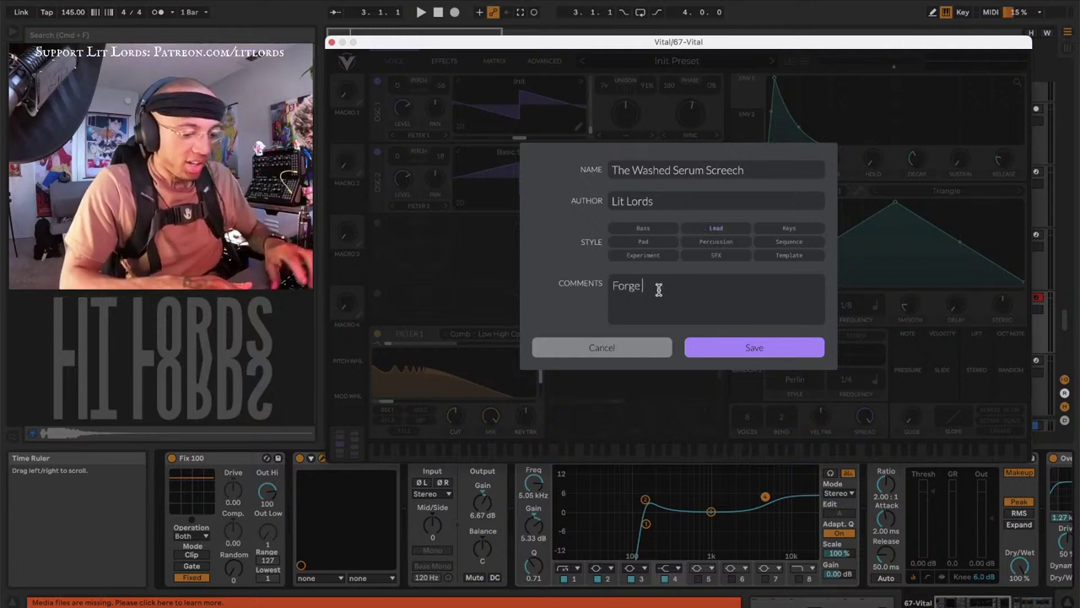
click(725, 347)
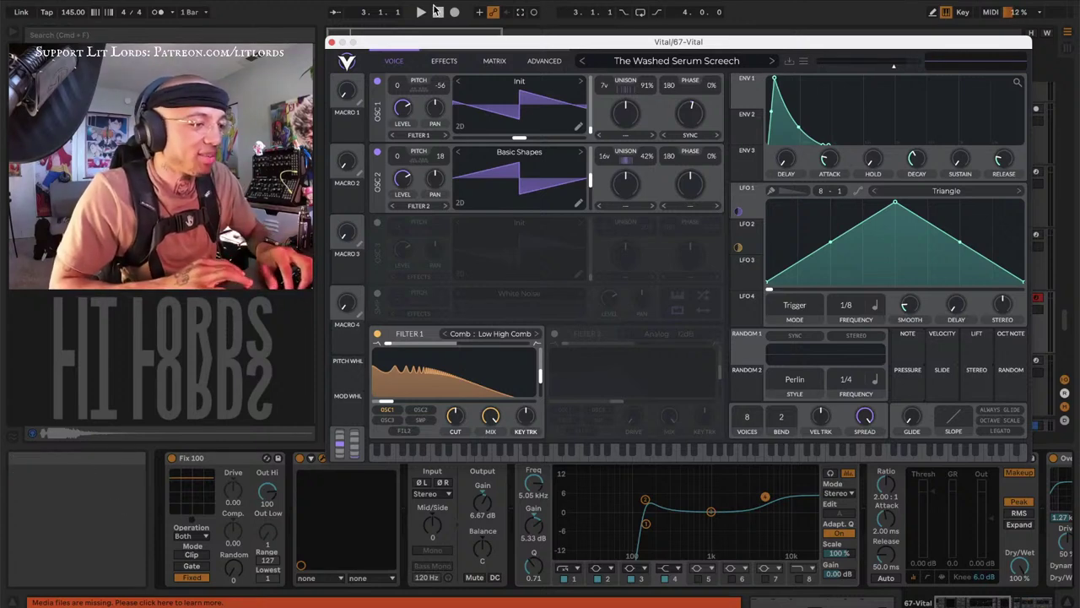
Play the track 67 Vital part, enable the patch's White Noise sampler and set its level to about 0.25
key(space)
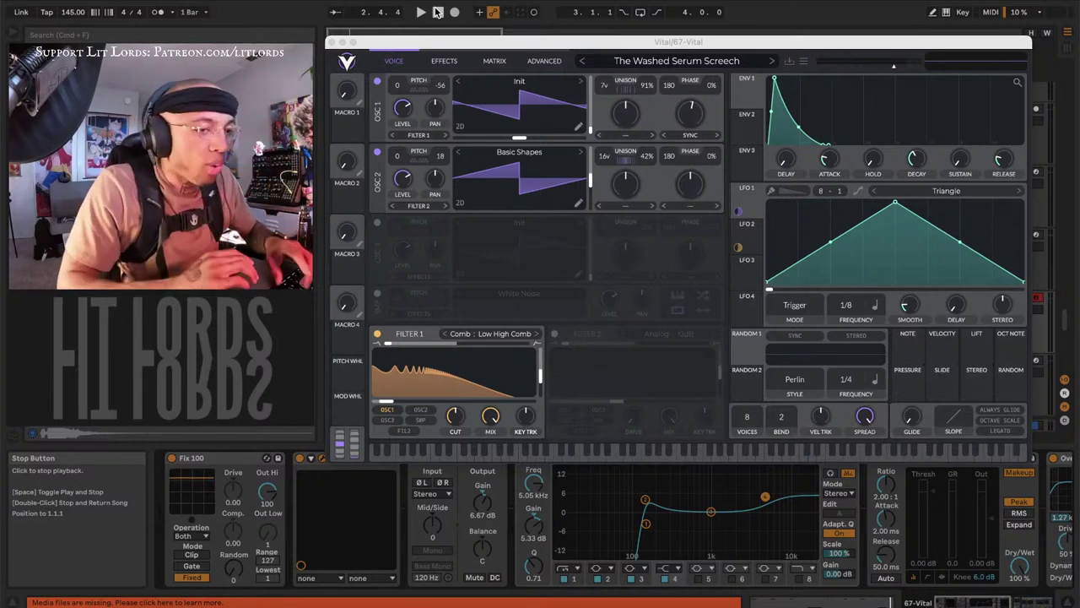
click(437, 12)
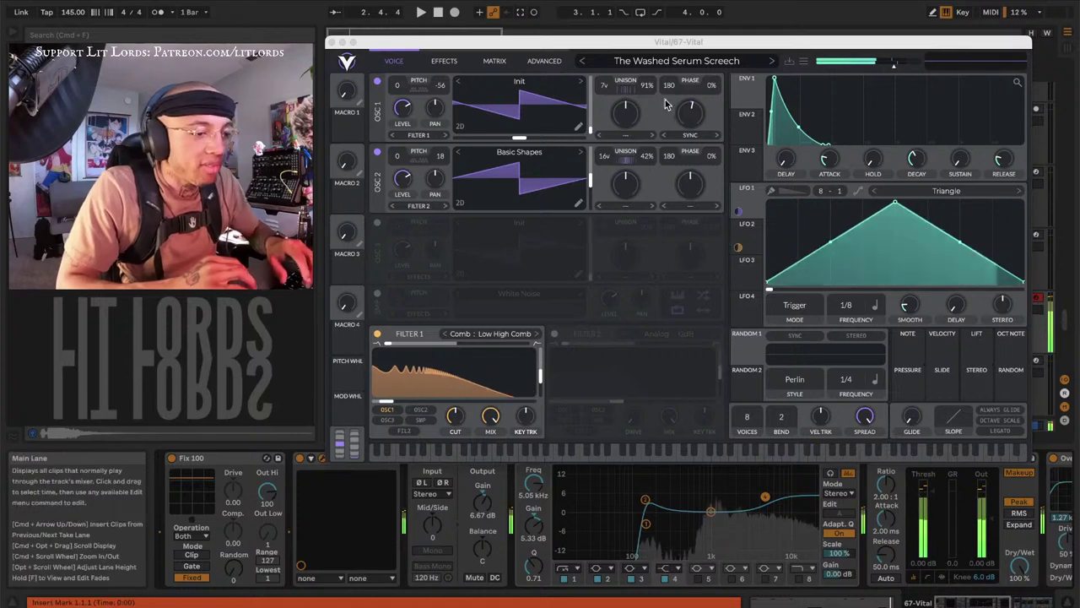
click(377, 293)
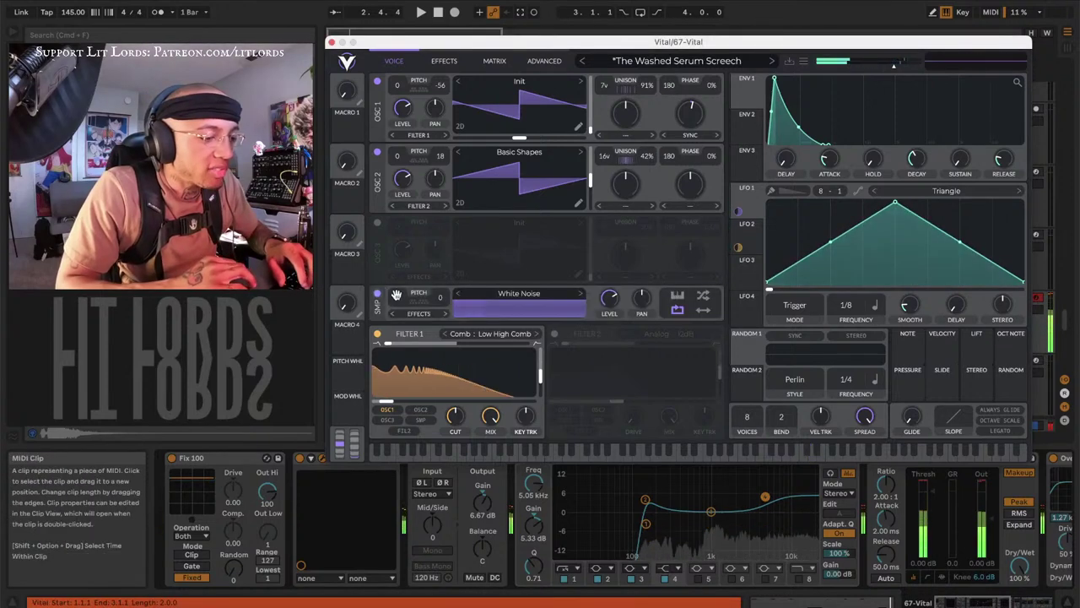
mouse_move(610, 302)
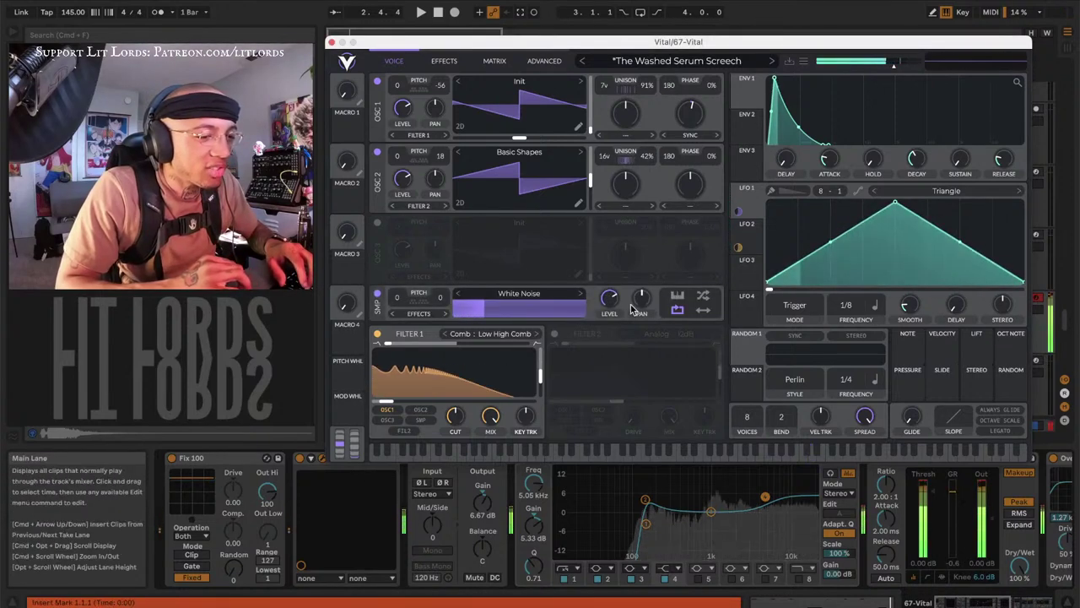
drag(609, 302, 604, 323)
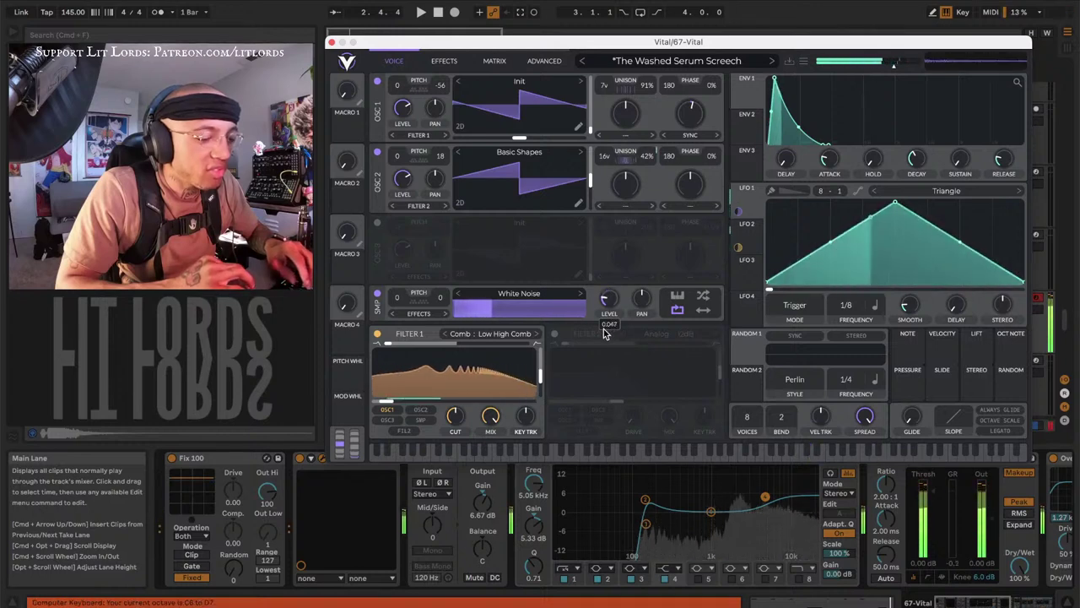
drag(604, 323, 599, 305)
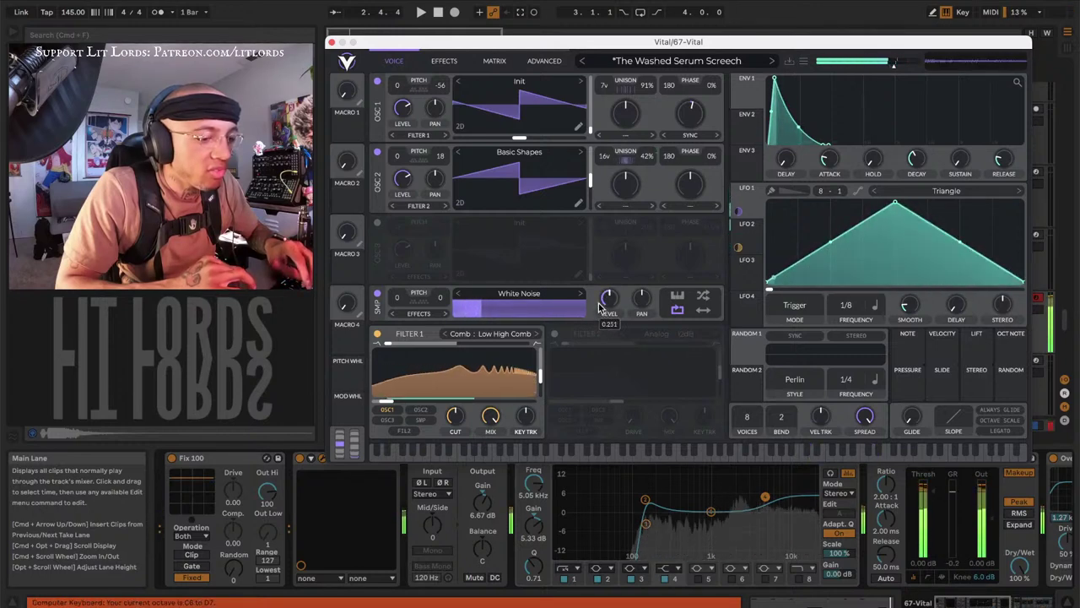
Audition samples from BART through Waves in the Vital sampler, transposing it to 12, and switch the sampler off
click(581, 294)
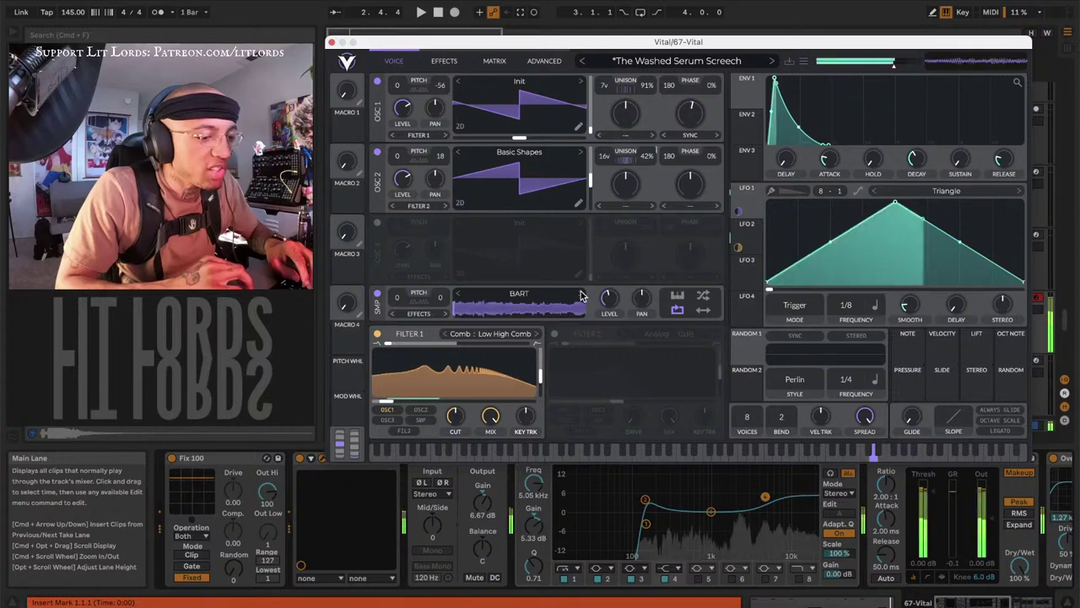
click(580, 294)
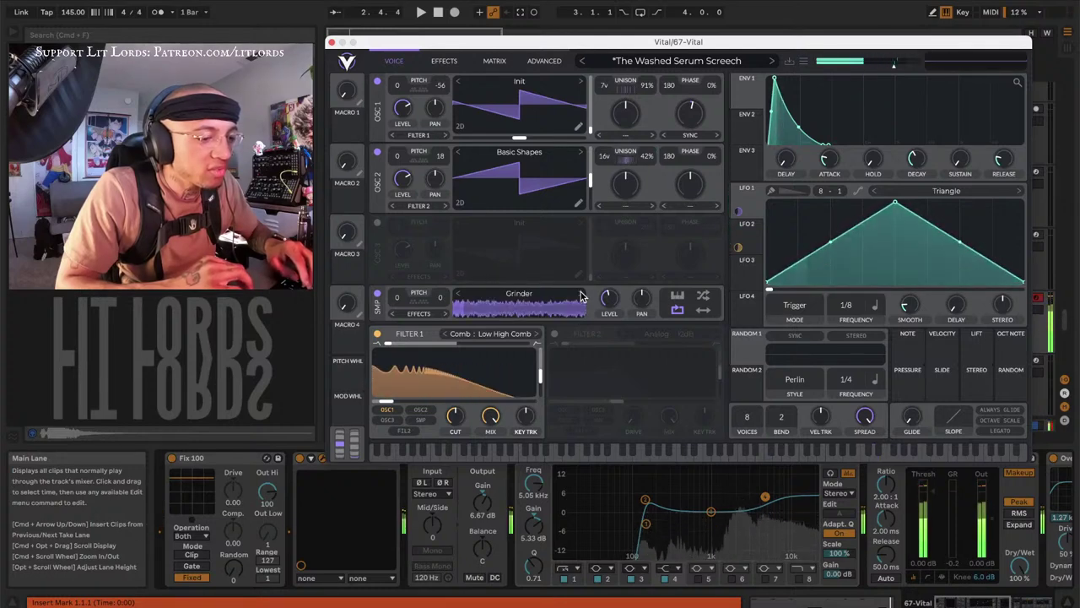
key(x)
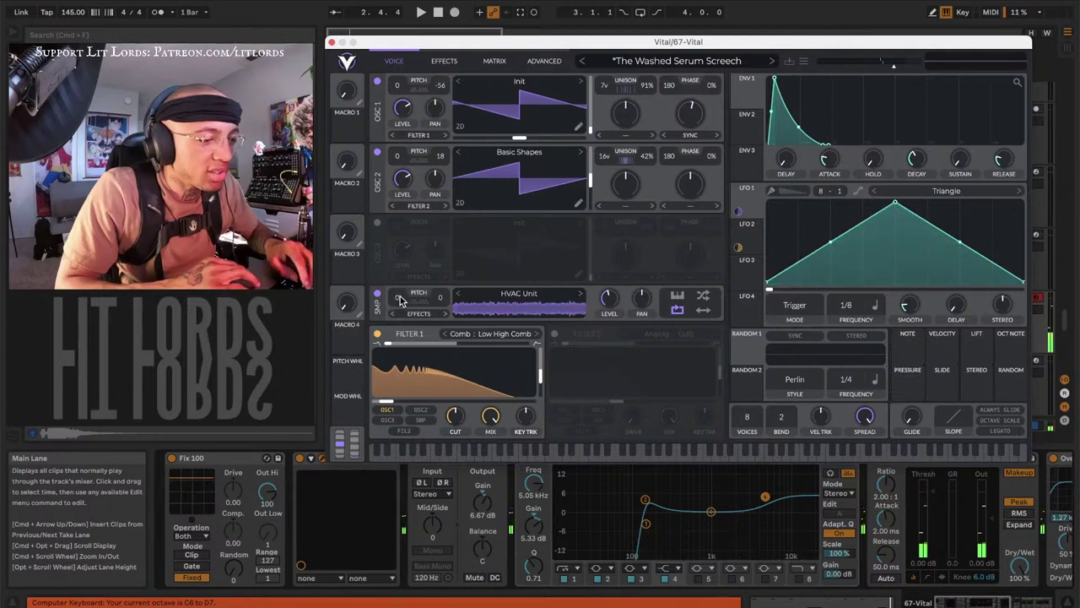
drag(400, 301, 400, 246)
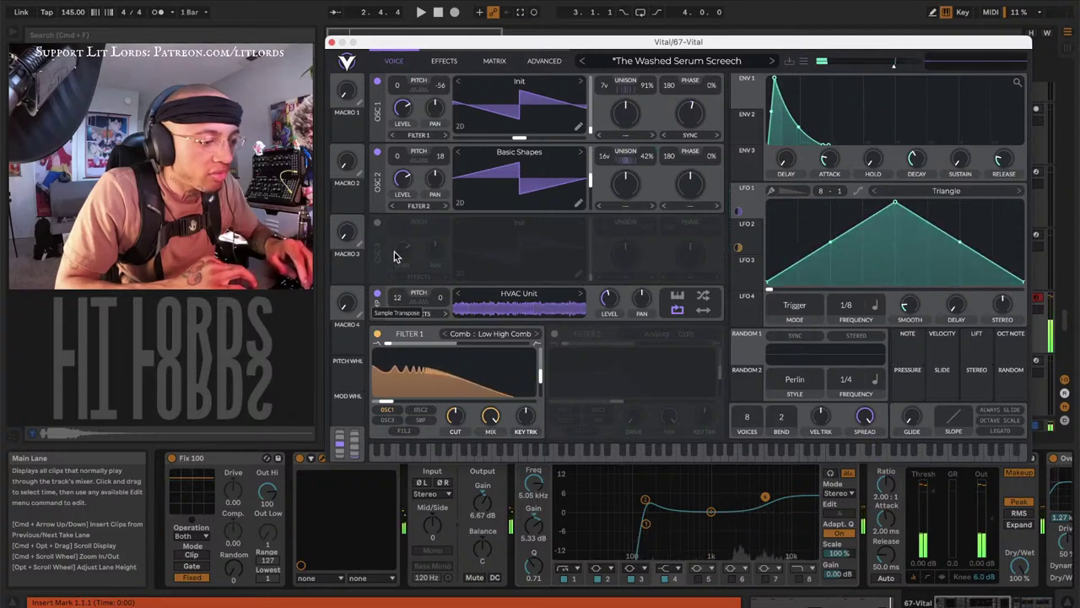
click(579, 295)
click(578, 296)
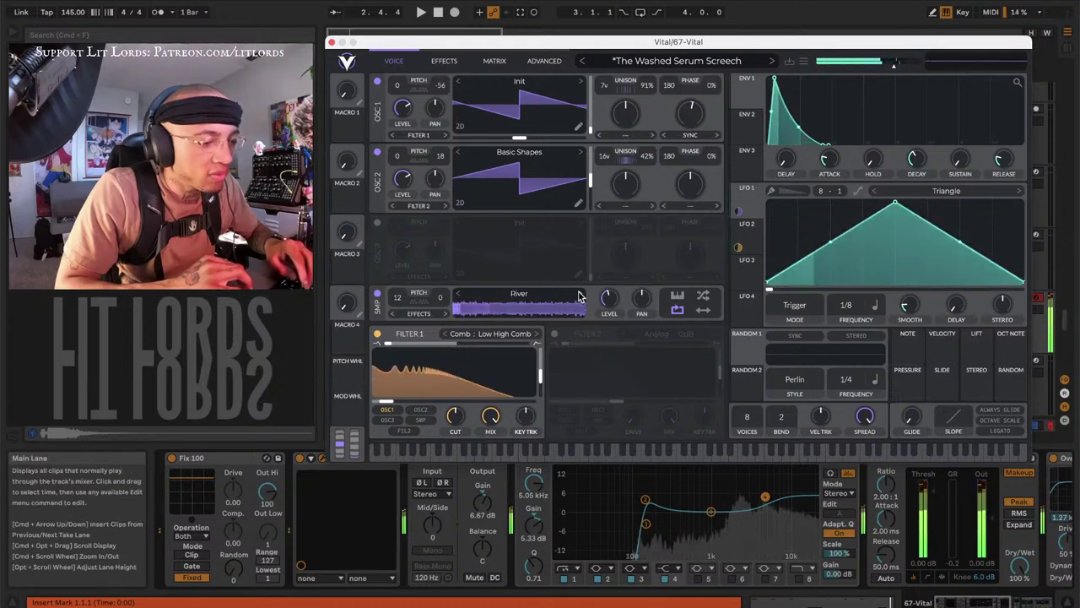
click(579, 296)
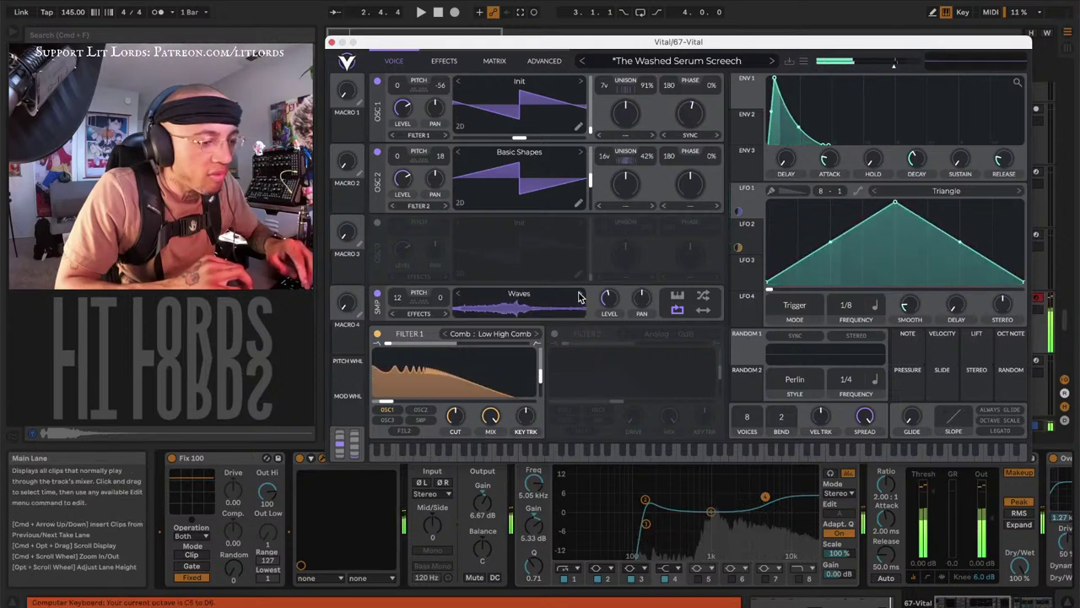
click(373, 295)
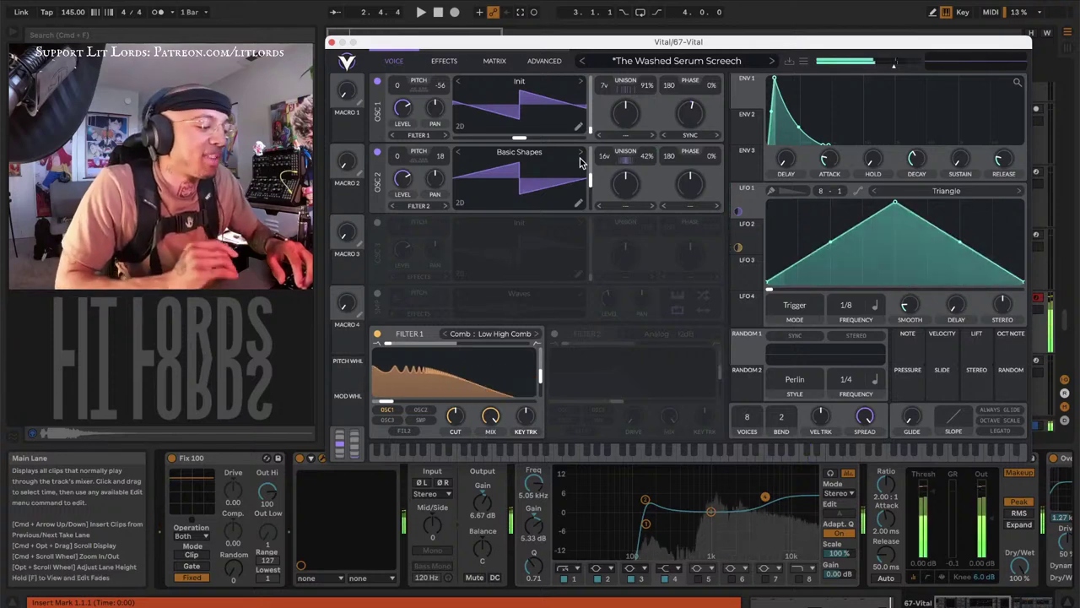
Close the Vital editor, solo track 66 Vital and play its clip from bar 1
click(331, 43)
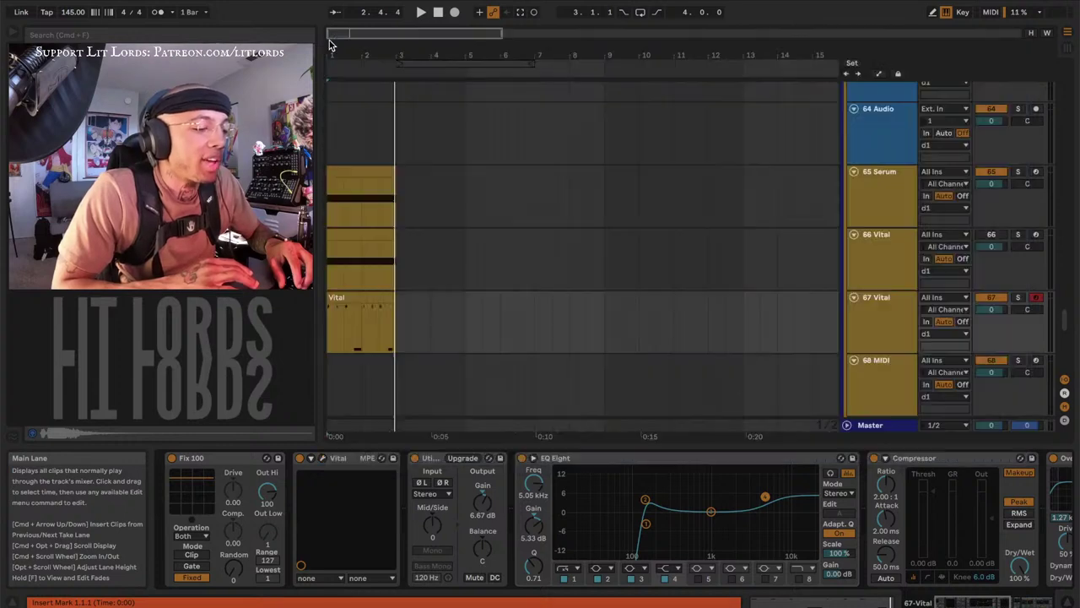
scroll(398, 217, up, 1)
click(374, 243)
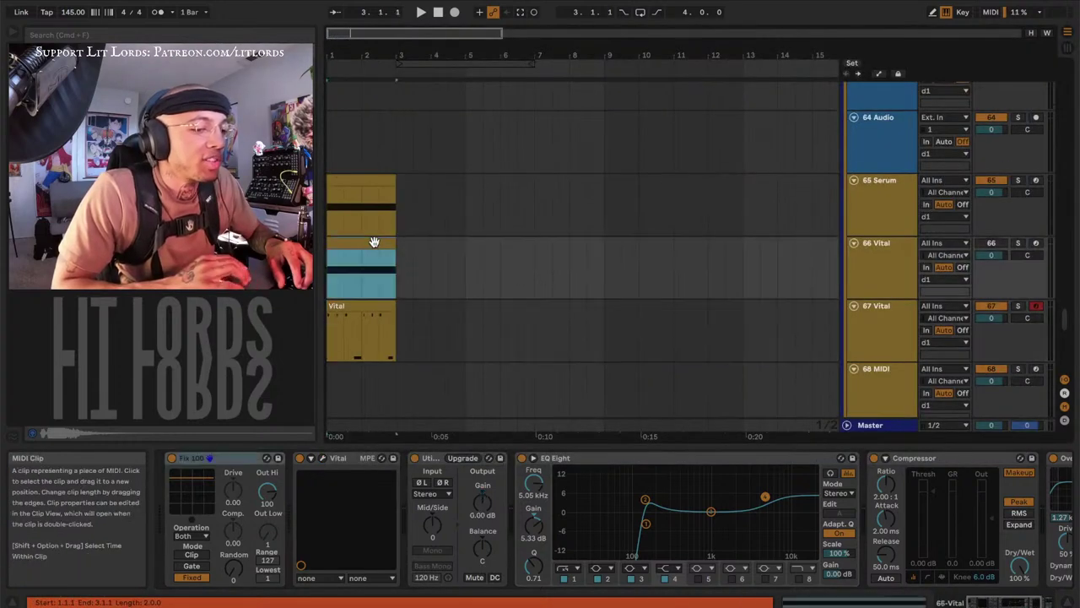
key(space)
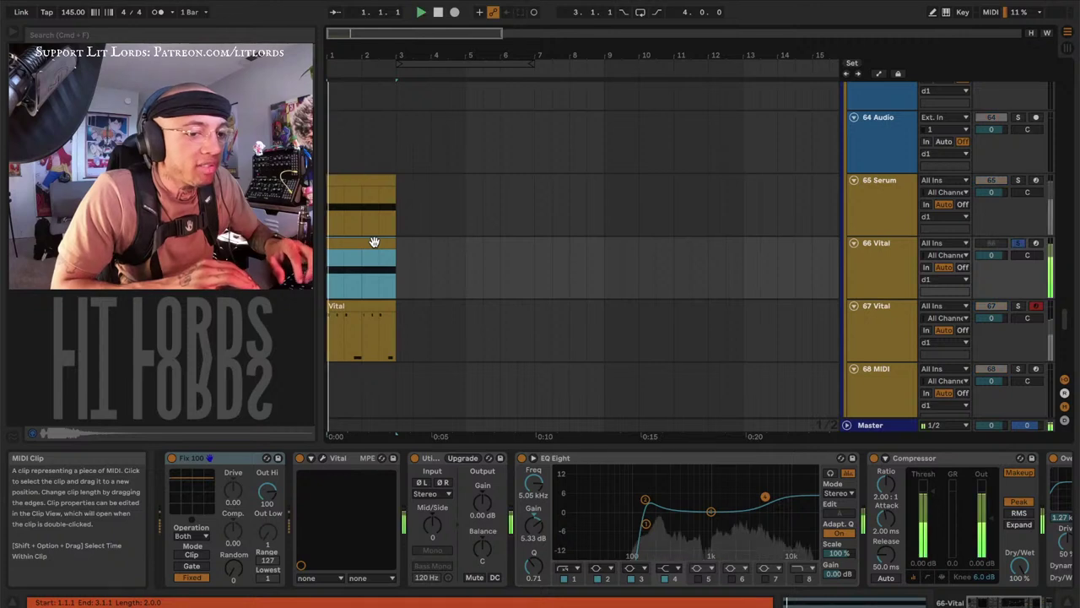
click(377, 209)
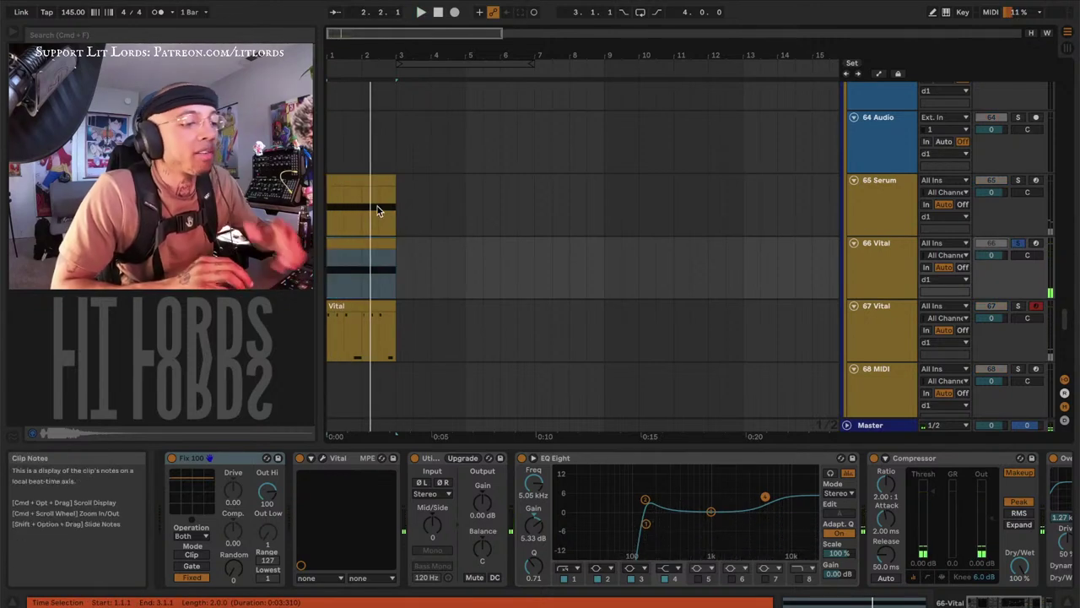
Move the track 65 Serum clip to start at bar 5 and the track 67 Vital clip to start at bar 9
drag(362, 180, 499, 191)
click(372, 244)
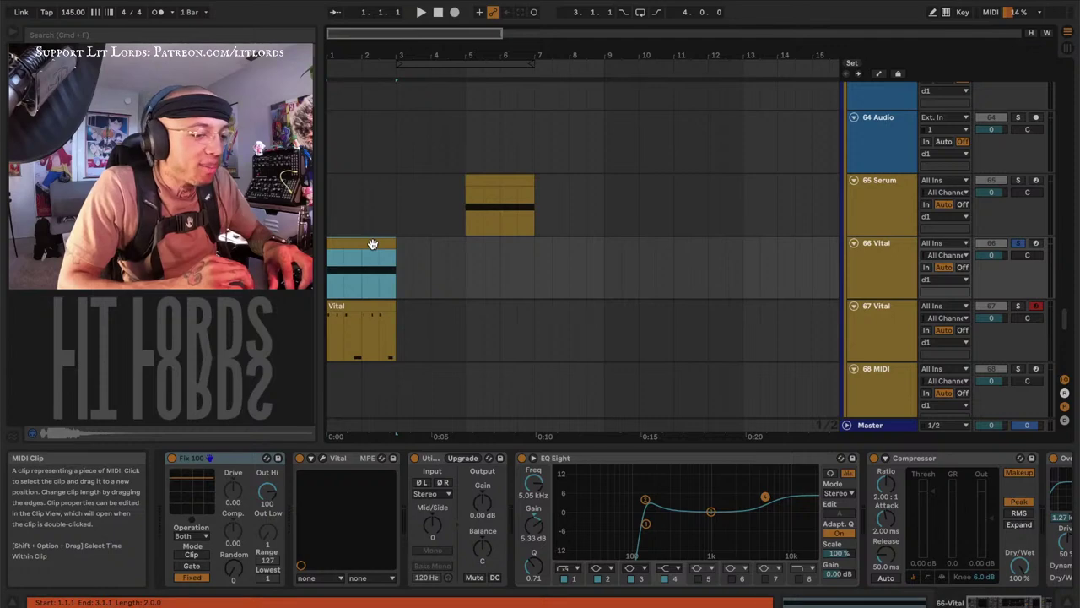
click(364, 309)
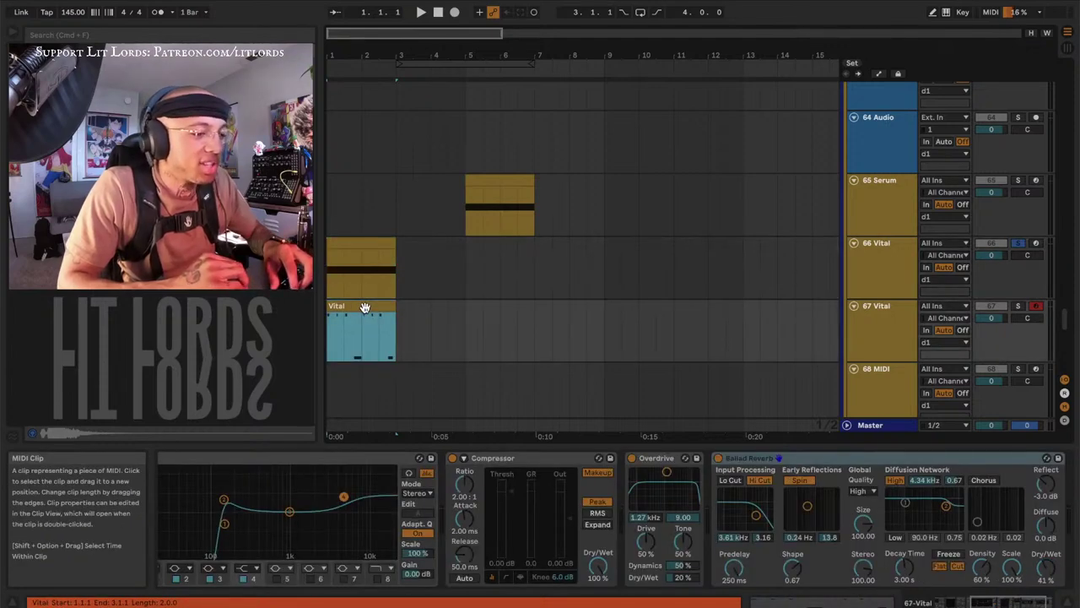
drag(364, 307, 642, 309)
Play the Serum clip at bar 5 soloed and delete track 65 Serum
click(482, 183)
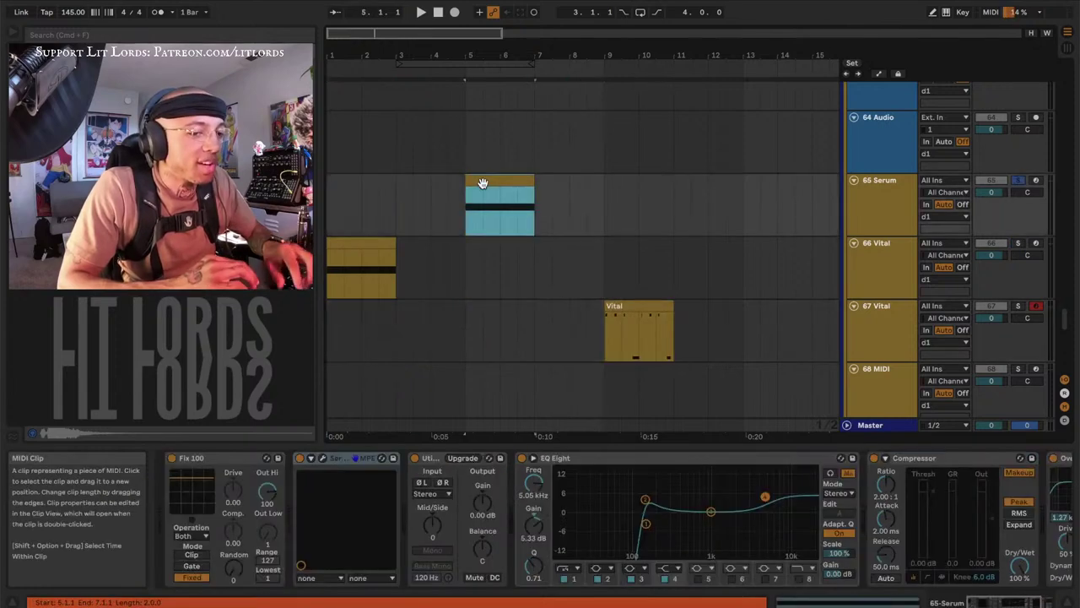
key(space)
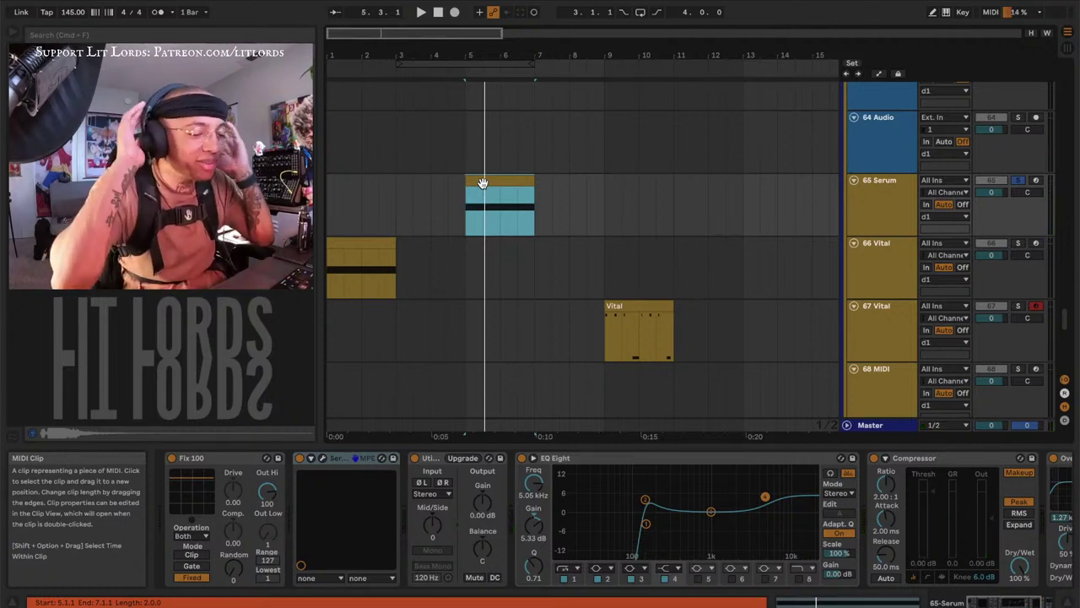
click(882, 202)
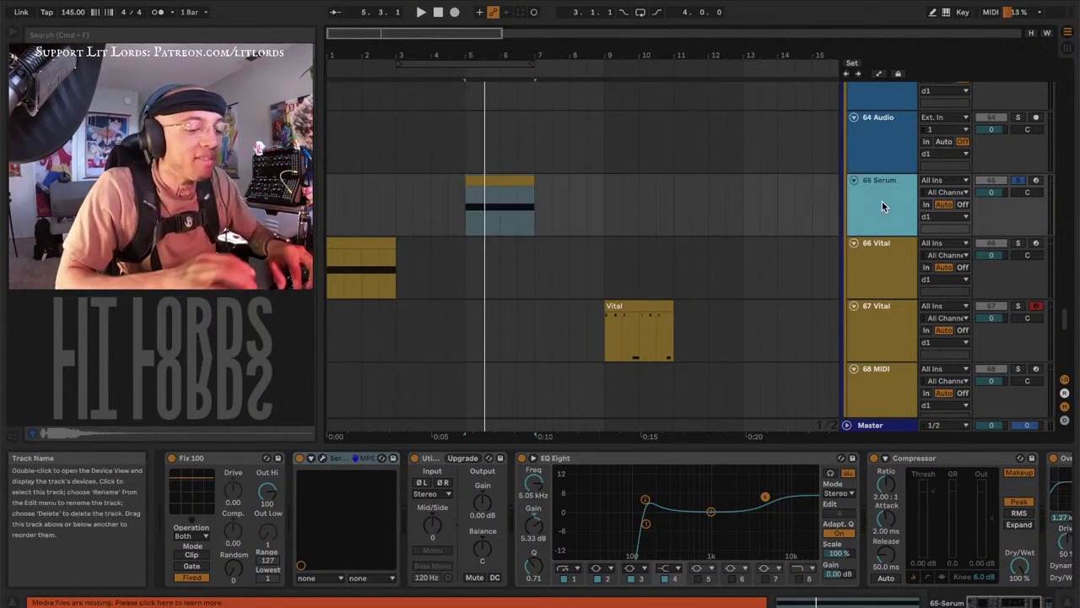
key(Delete)
Play the bar 1 clip on track 65 Vital and initialize that track's Vital preset
click(347, 180)
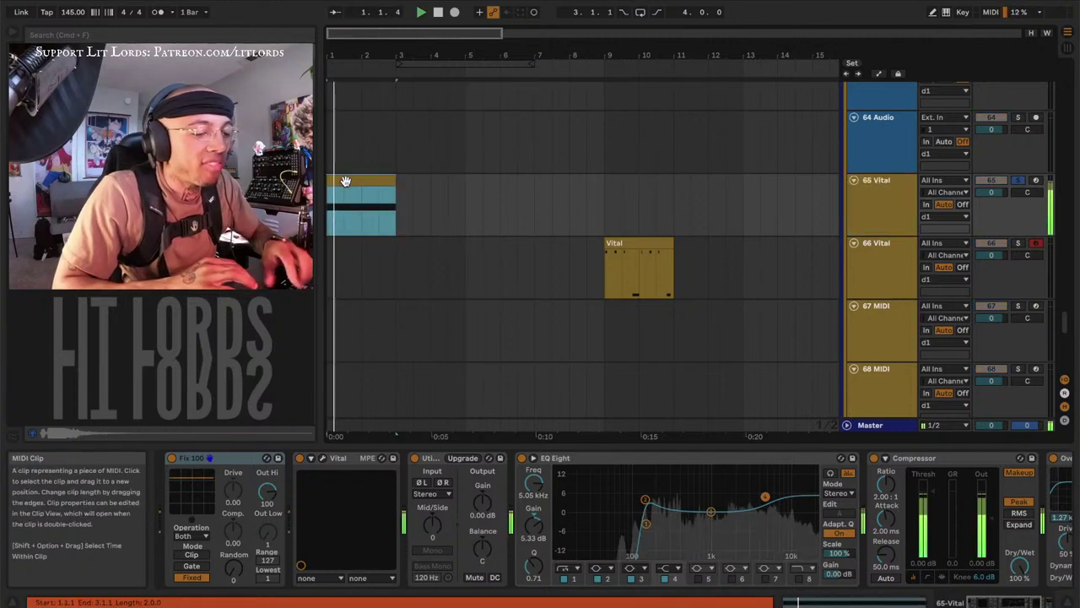
key(space)
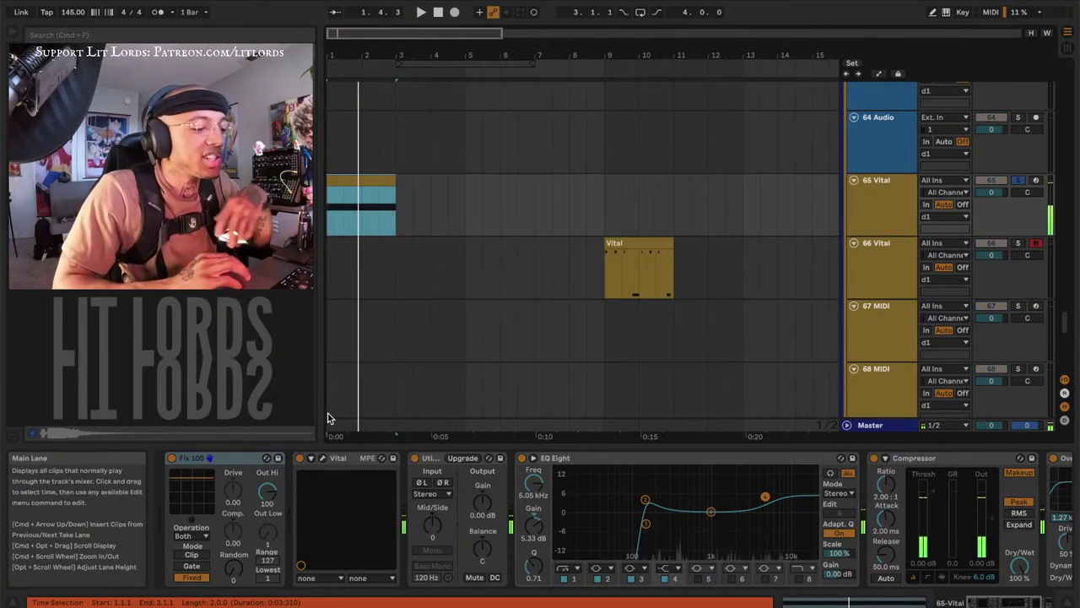
click(310, 458)
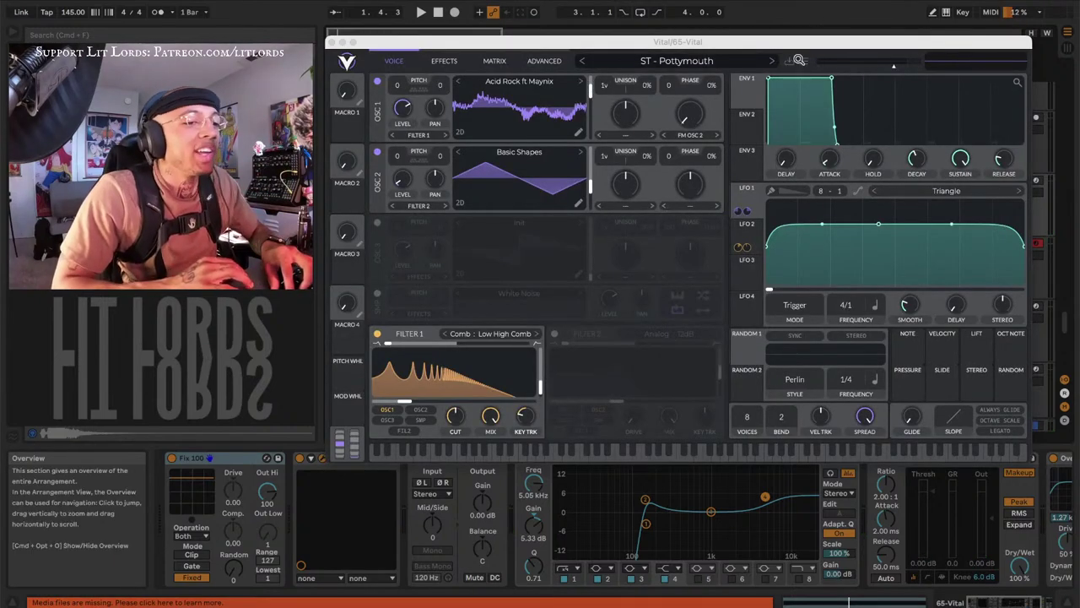
click(800, 61)
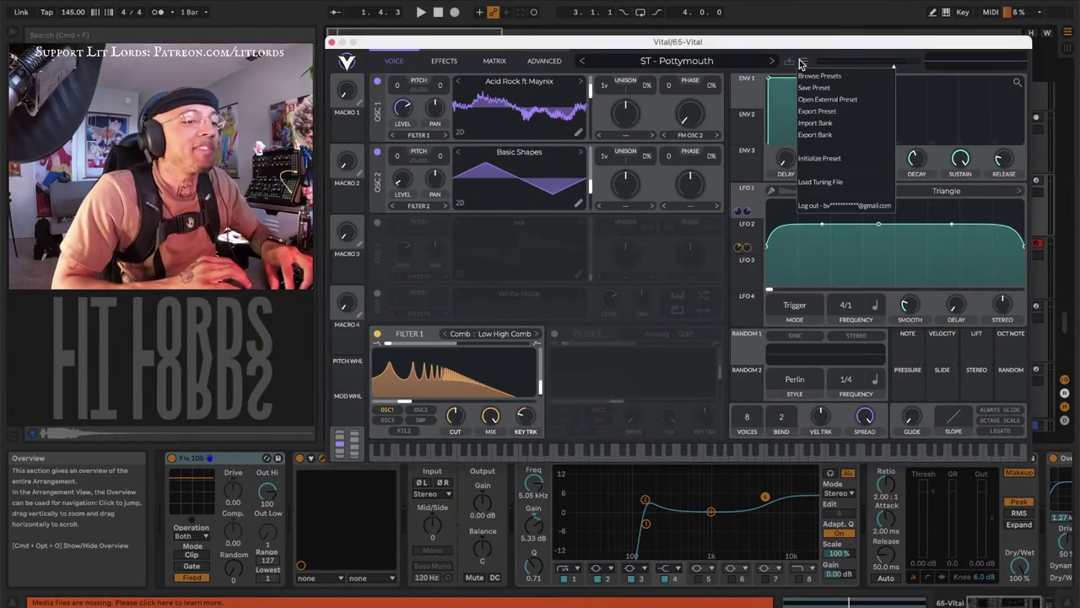
click(817, 158)
Load the Crappy Toilet wavetable into oscillator 1 and adjust its wavetable frame position
click(519, 81)
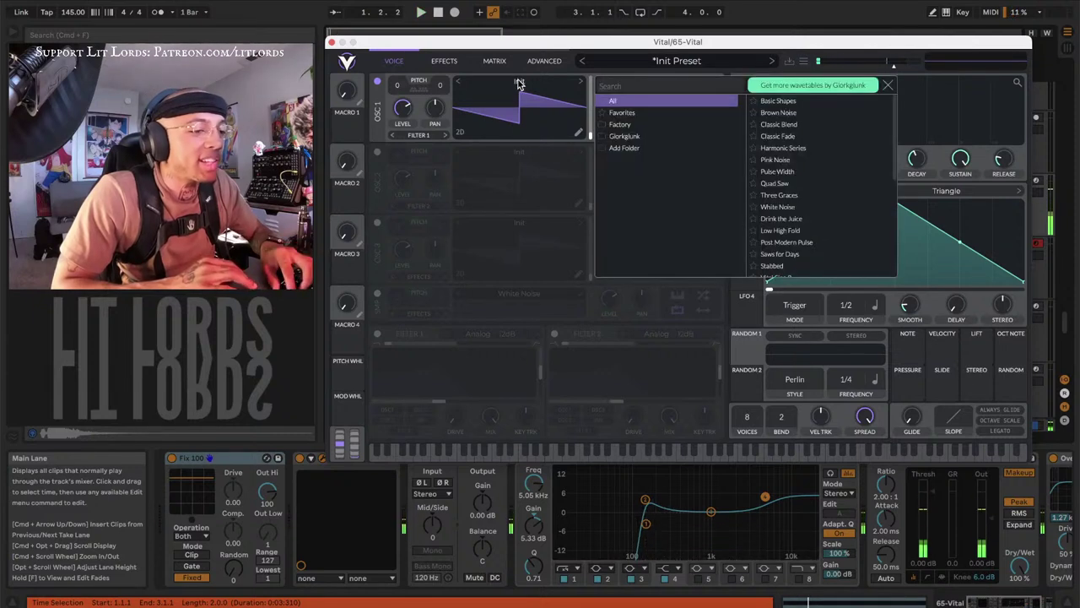
scroll(811, 184, down, 5)
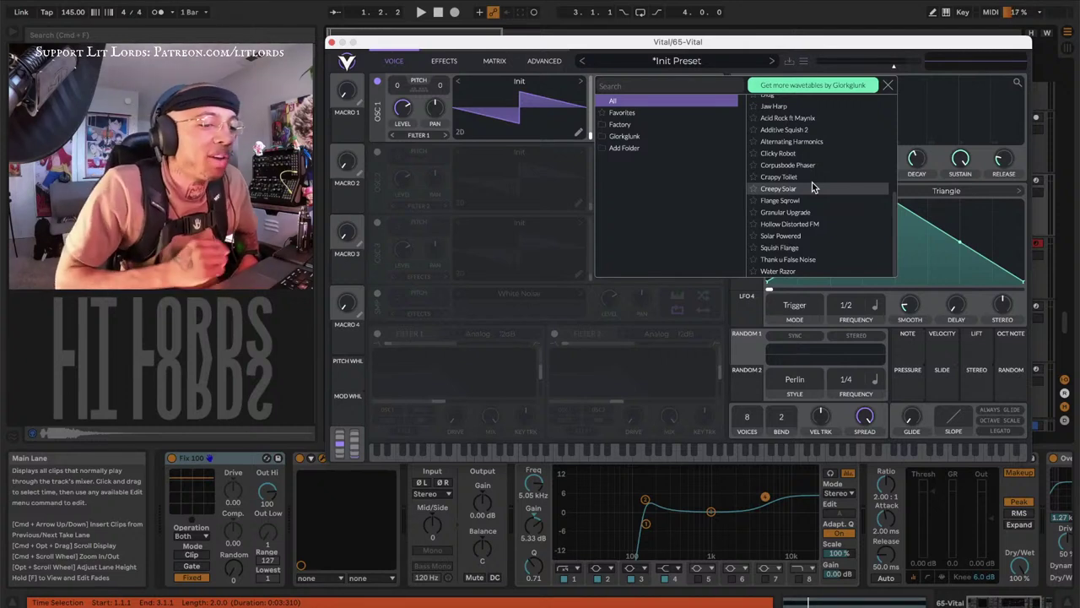
click(798, 178)
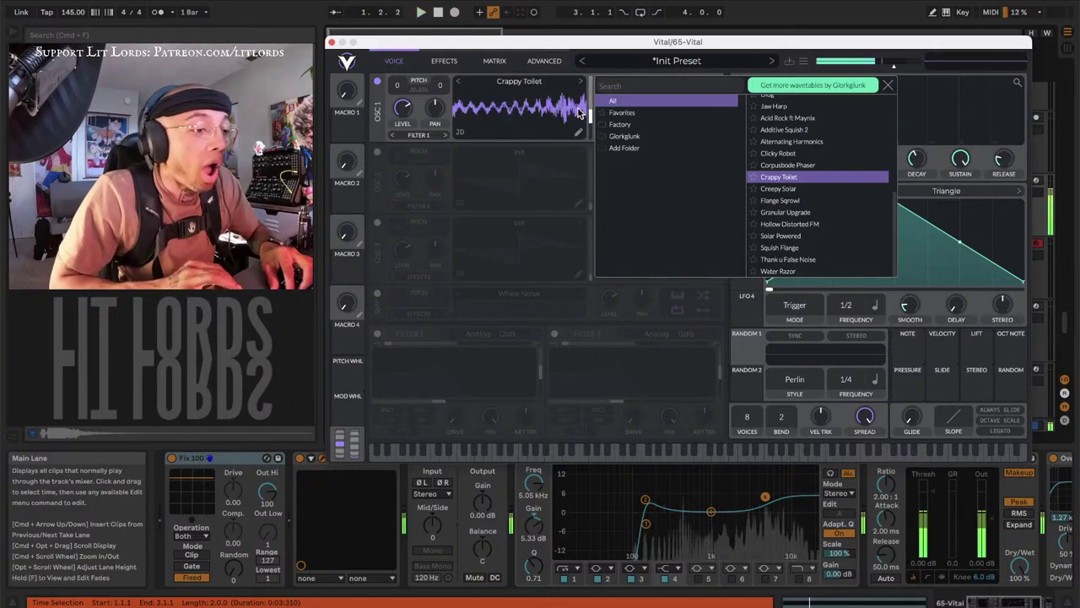
drag(590, 112, 592, 118)
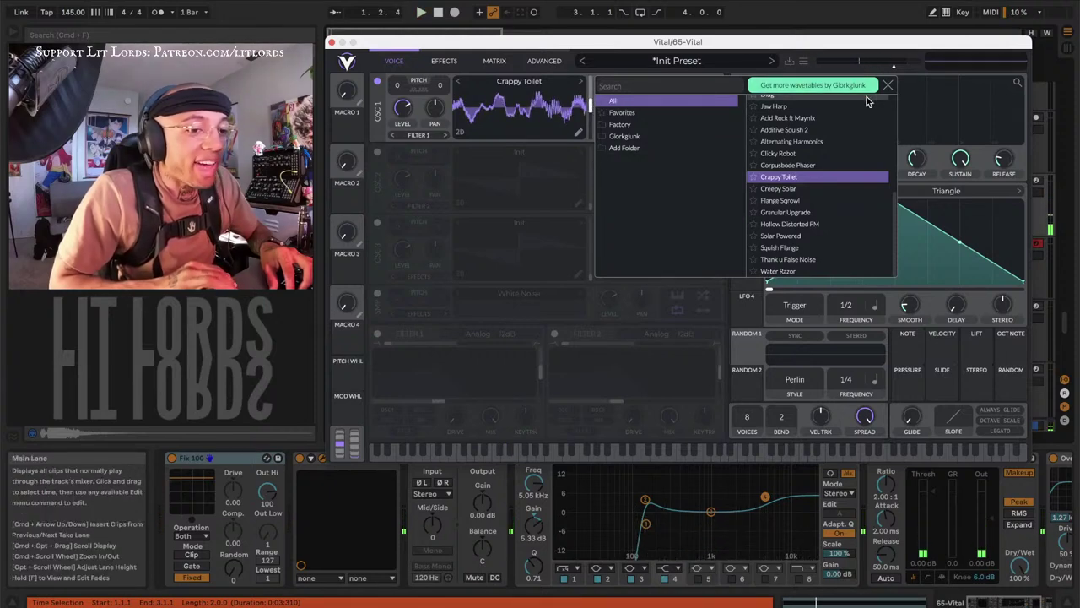
Close the wavetable browser and set oscillator 1's wavetable frame to about 148.4 during playback
click(888, 86)
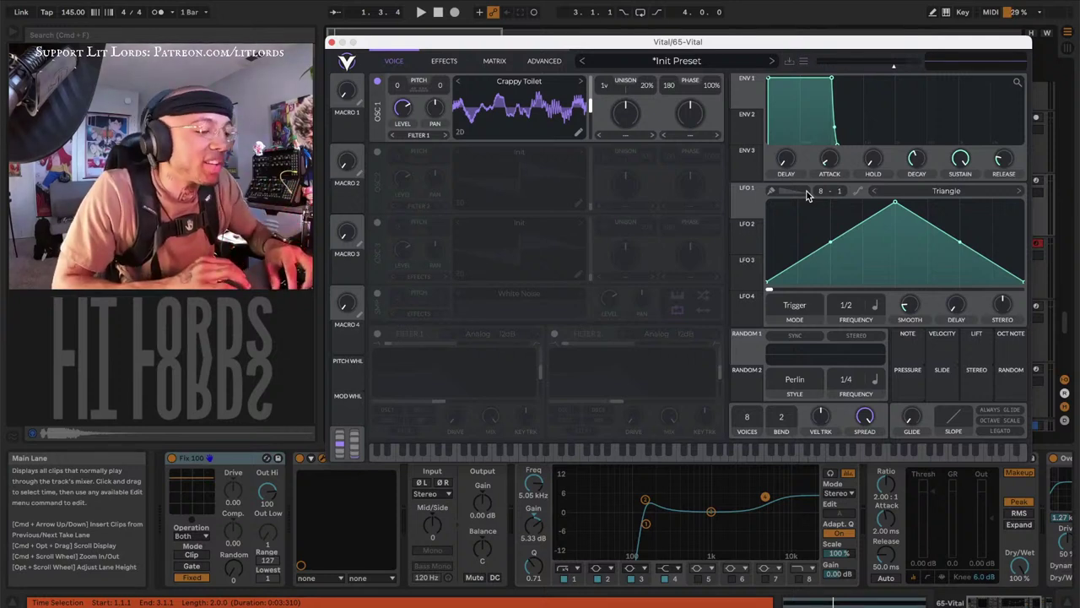
key(space)
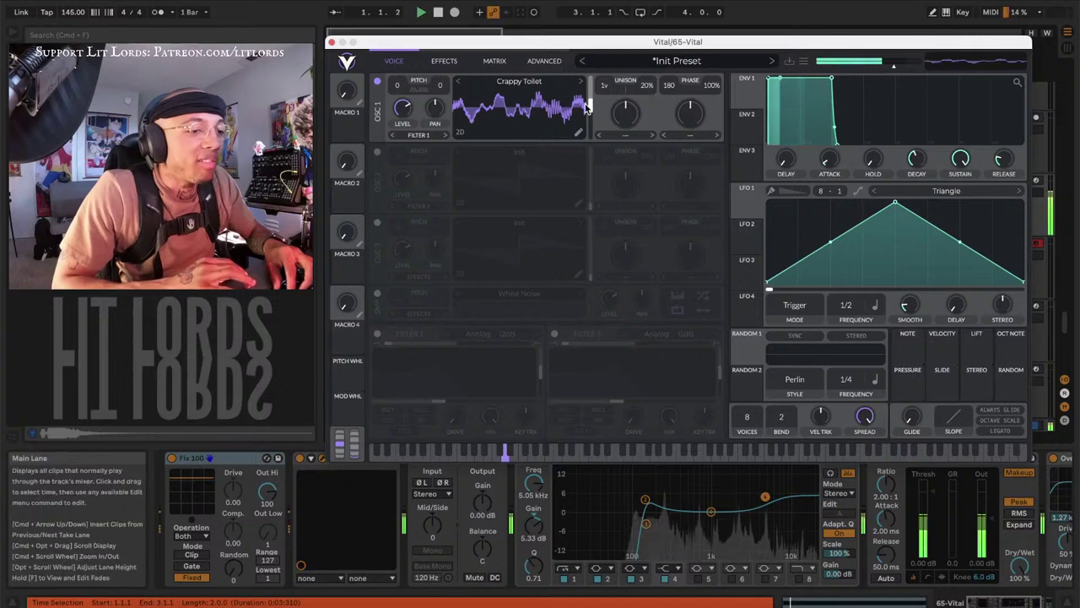
mouse_move(591, 108)
mouse_move(591, 108)
mouse_down()
mouse_move(590, 129)
mouse_move(588, 102)
mouse_up()
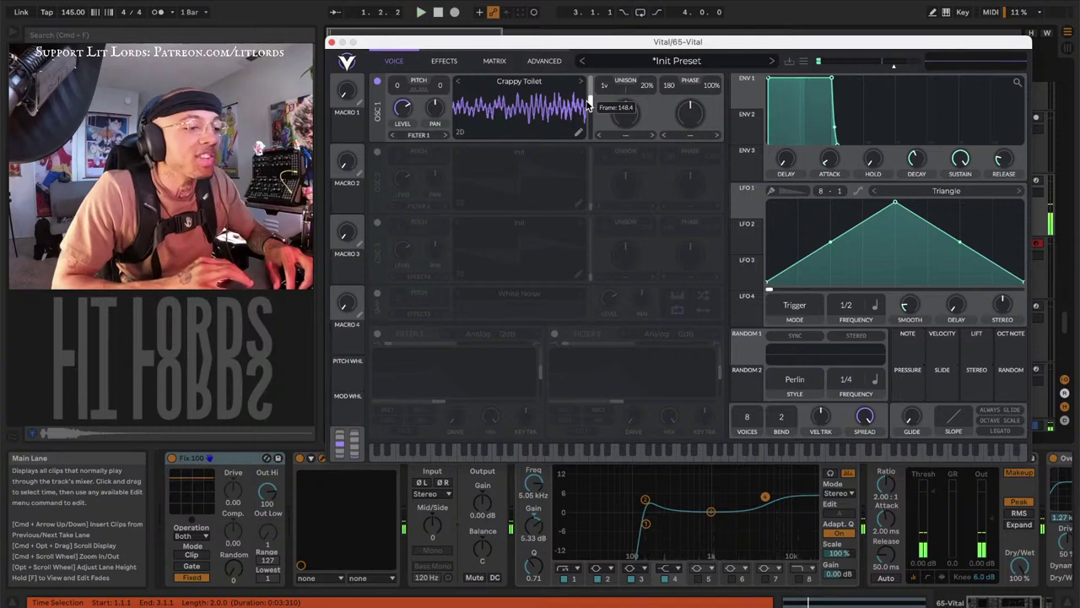
Enable Vital's Compressor effect in Multiband mode and audition the patch
click(439, 62)
click(402, 64)
click(444, 65)
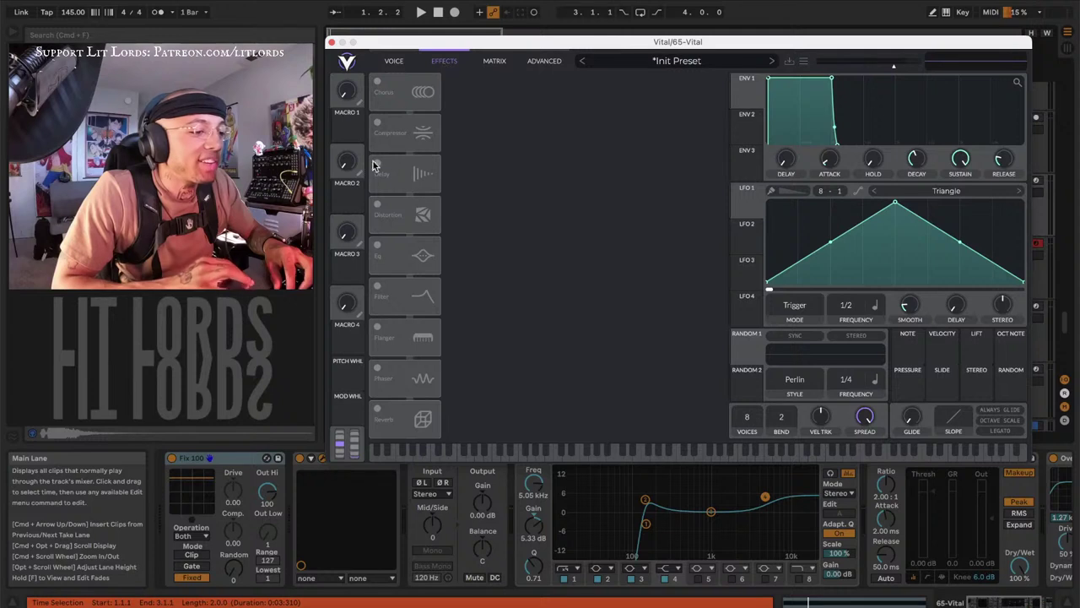
click(378, 124)
key(space)
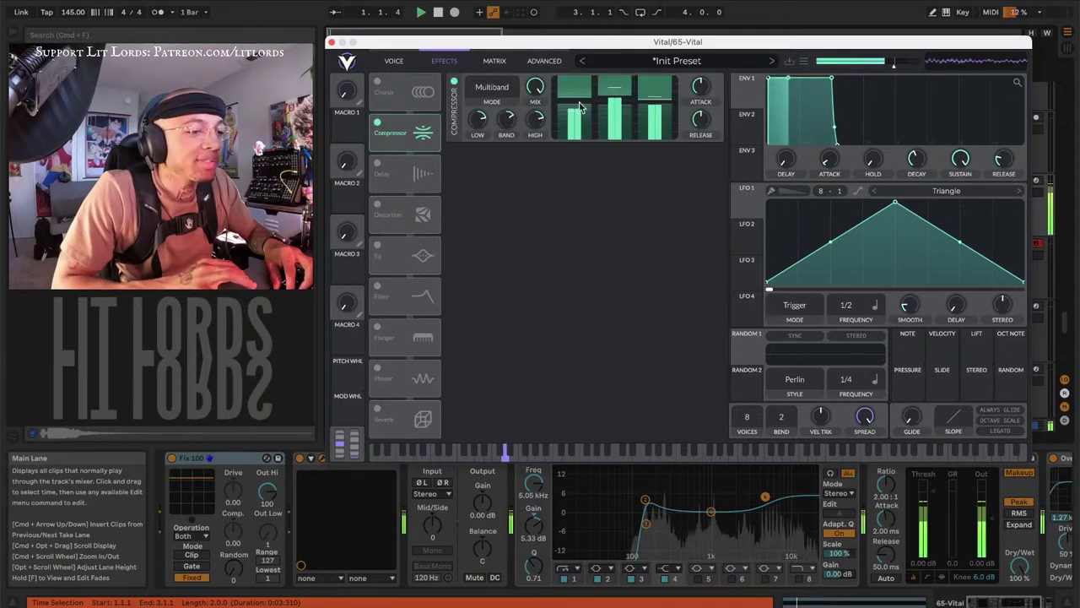
click(492, 99)
click(489, 88)
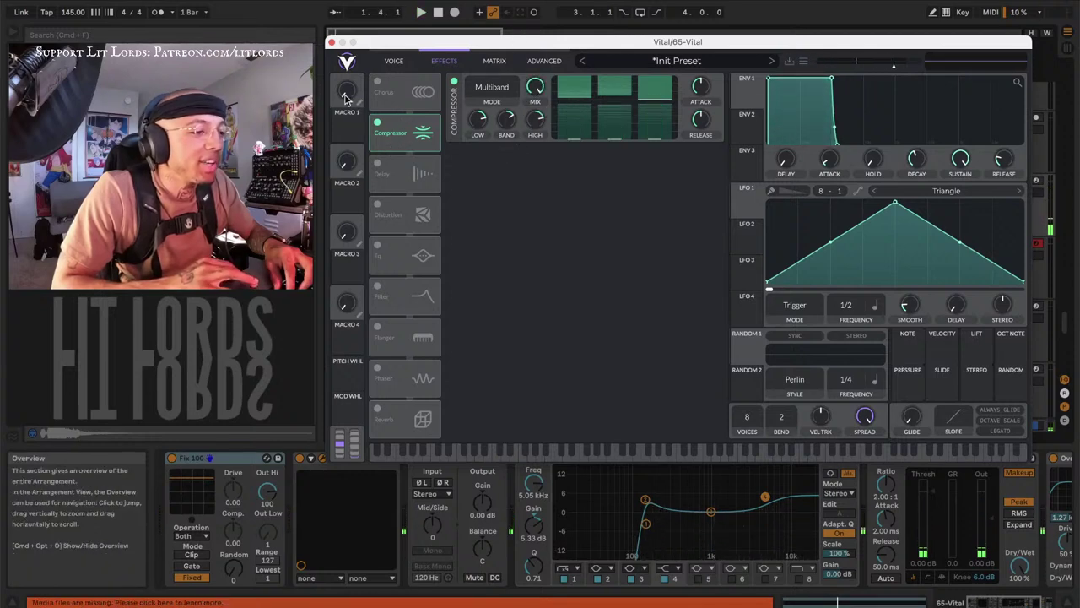
Enable oscillator 2 with the Basic Shapes wavetable and move its frame to the triangle shape
click(394, 62)
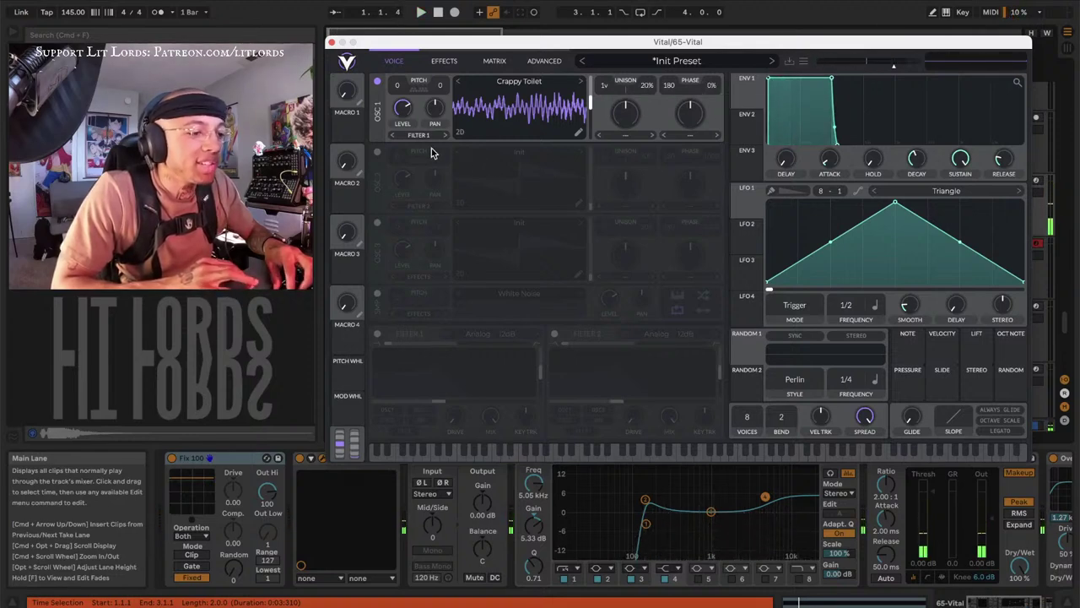
click(377, 154)
click(515, 155)
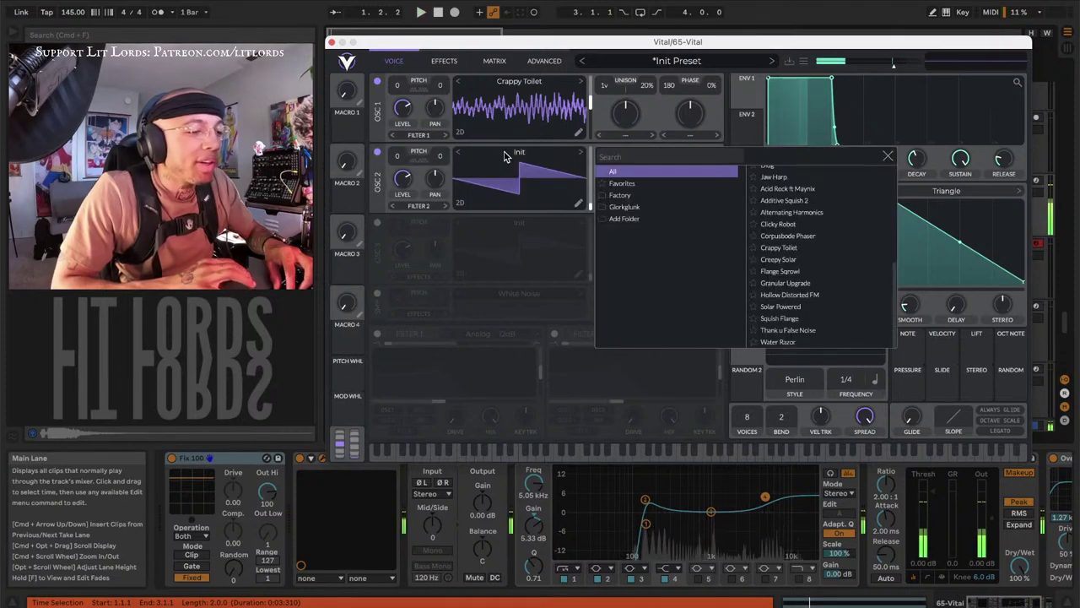
scroll(823, 202, up, 5)
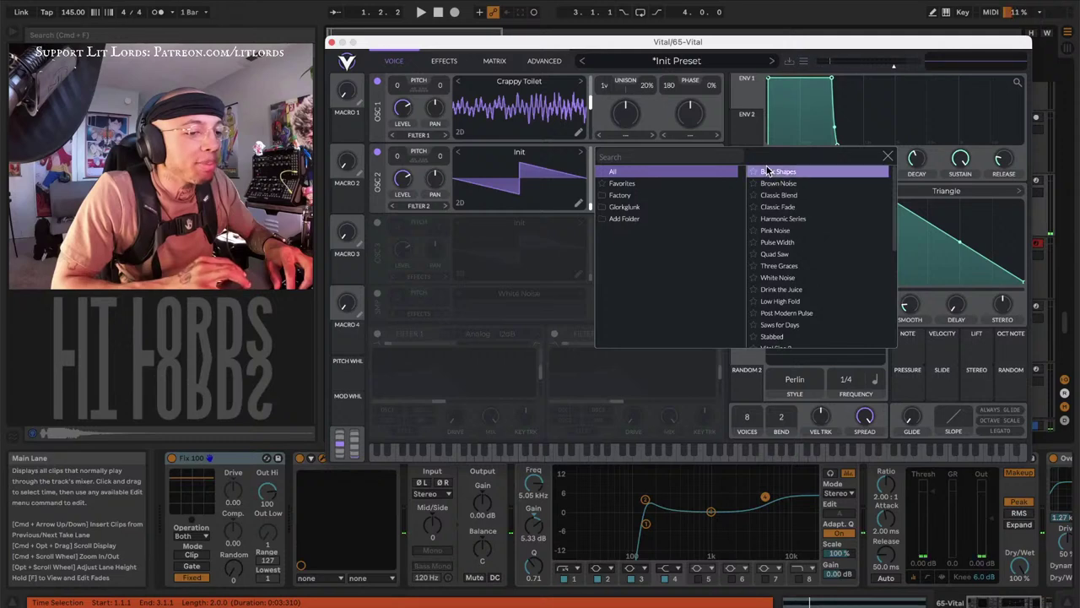
click(778, 171)
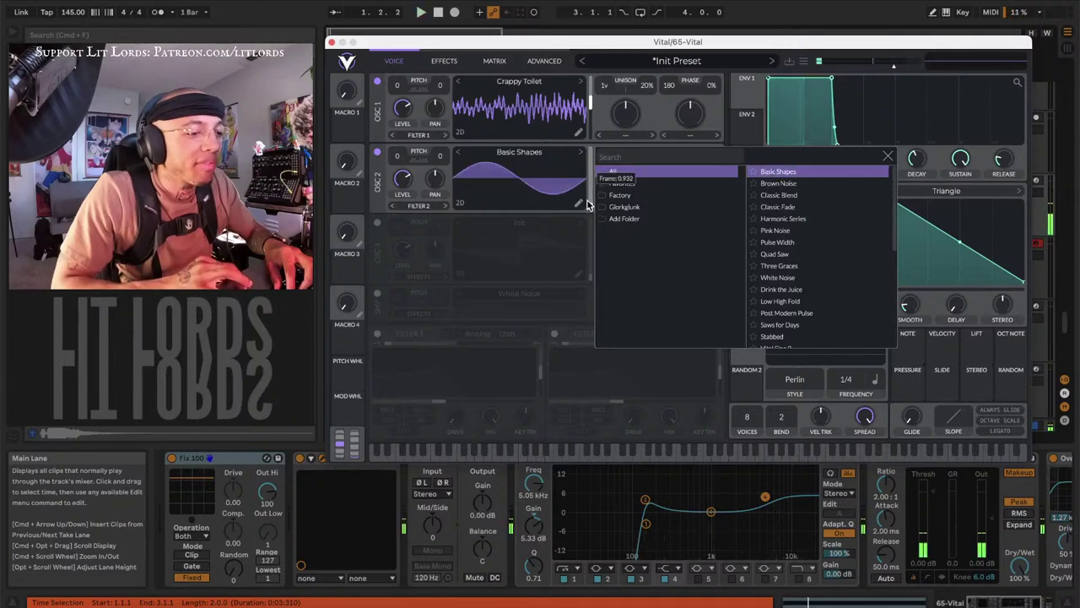
click(508, 218)
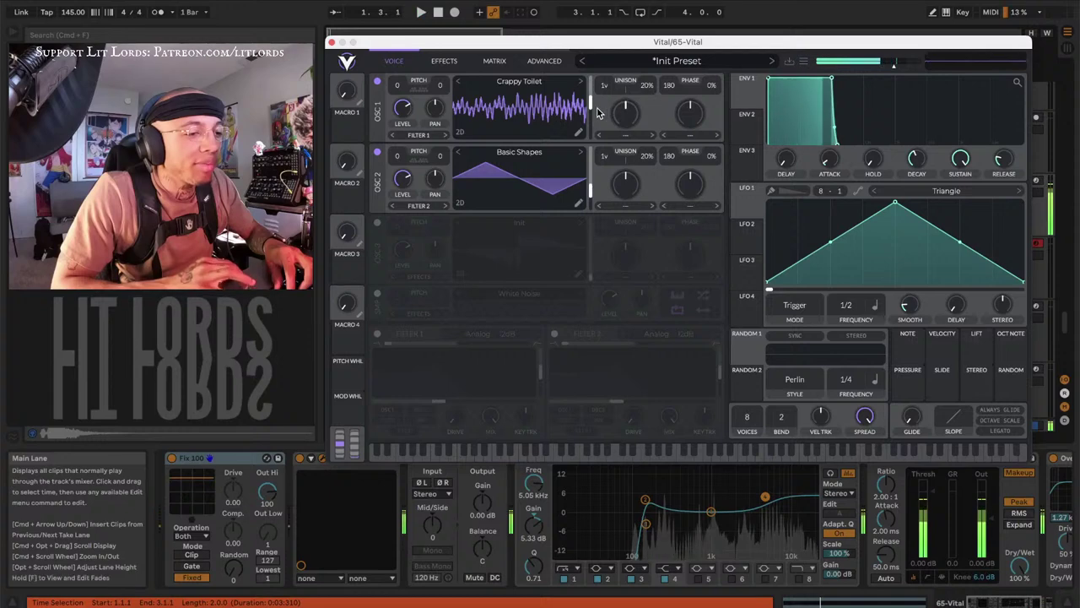
Set oscillator 1's wave morph type to FM Osc 2 and lower its amount to about 27%
click(690, 135)
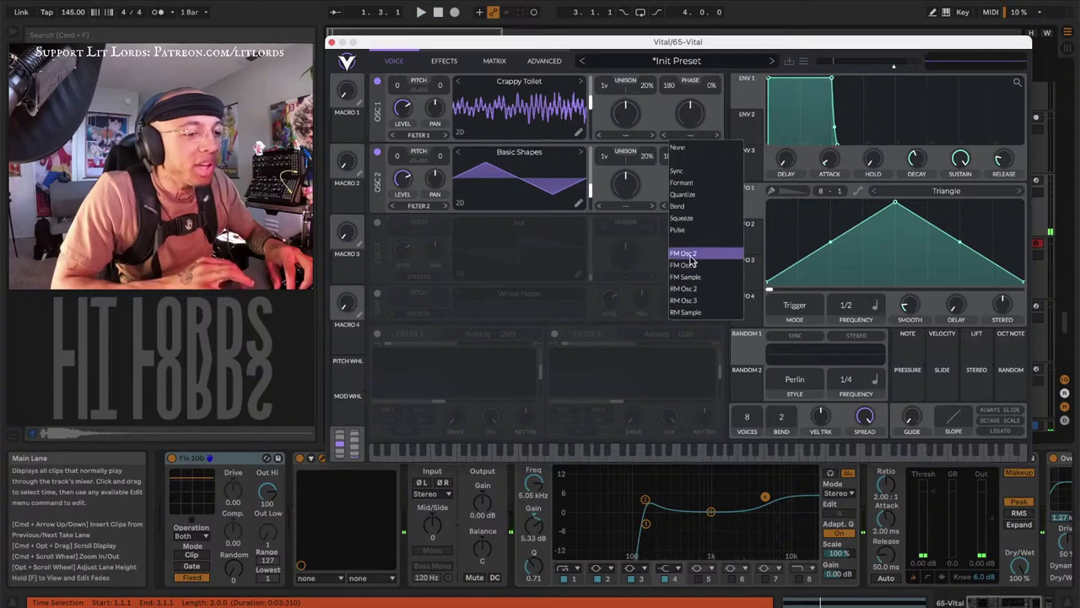
click(690, 254)
mouse_move(685, 110)
mouse_down()
mouse_move(682, 143)
mouse_move(677, 93)
mouse_move(680, 113)
mouse_up()
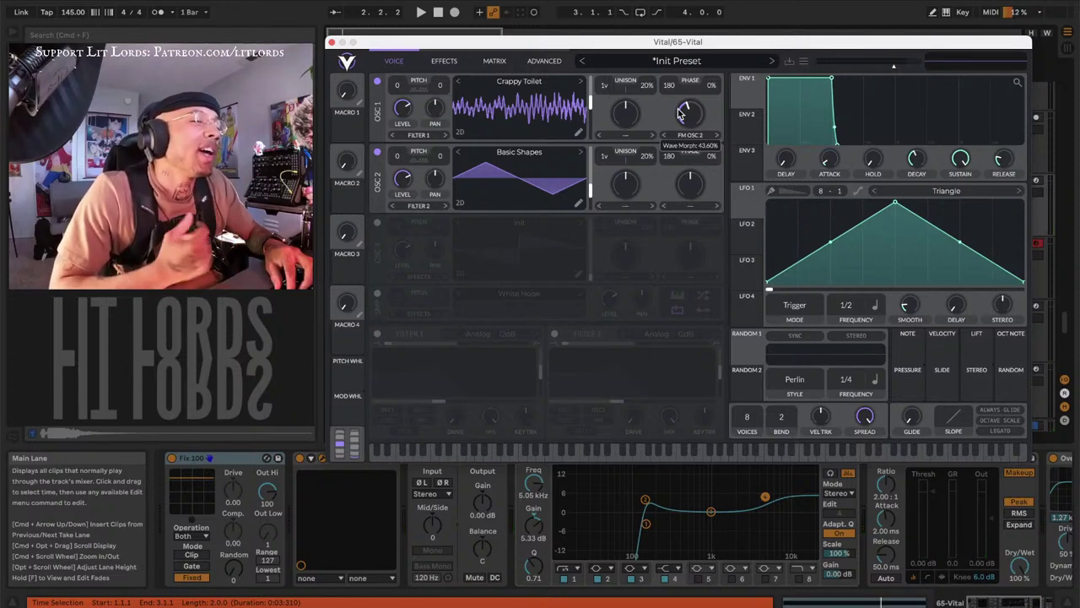
drag(688, 114, 690, 122)
key(space)
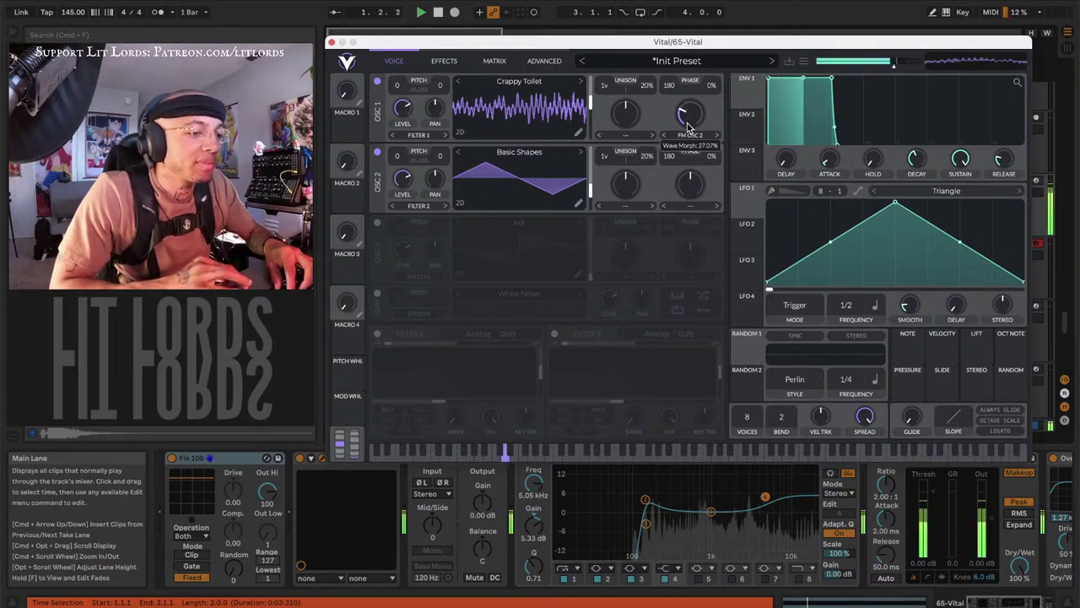
drag(688, 123, 685, 121)
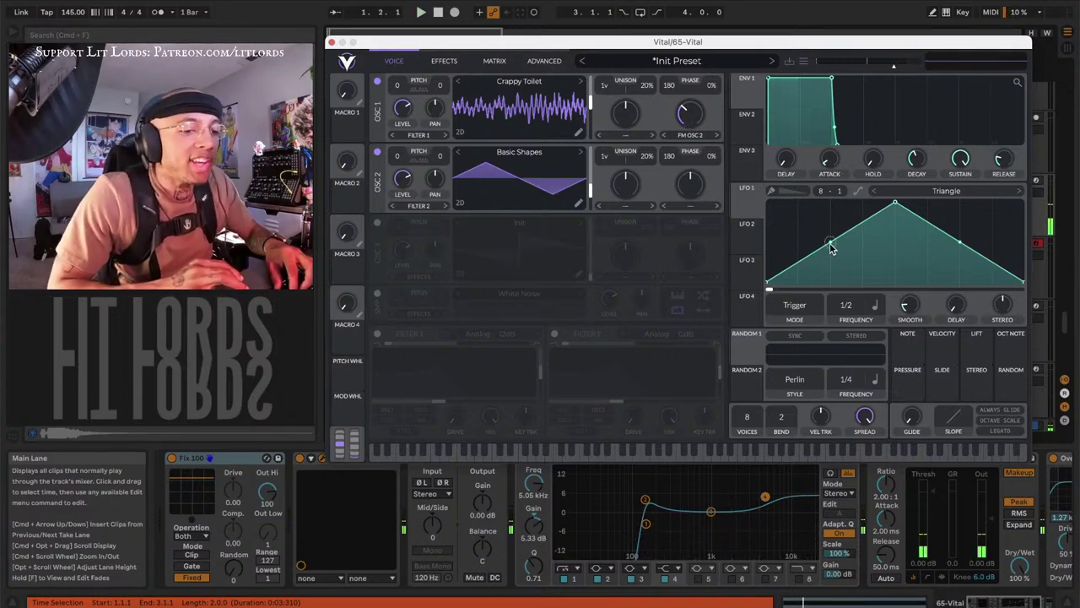
Bend both slopes of LFO 1 into a rounded plateau and assign it to oscillator 1's FM amount with negative depth
drag(830, 245, 814, 213)
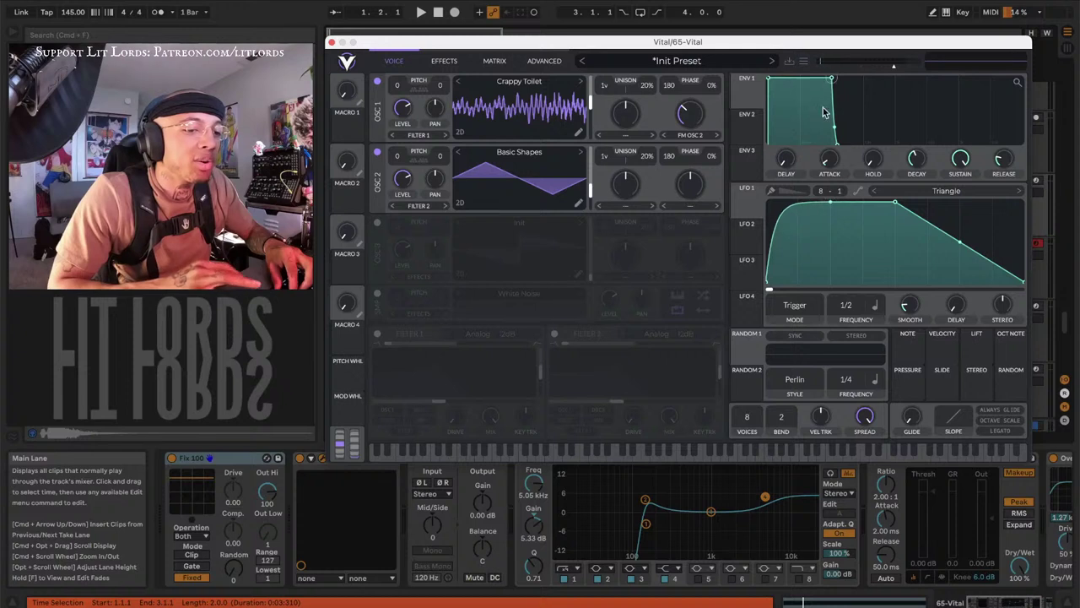
drag(960, 243, 970, 85)
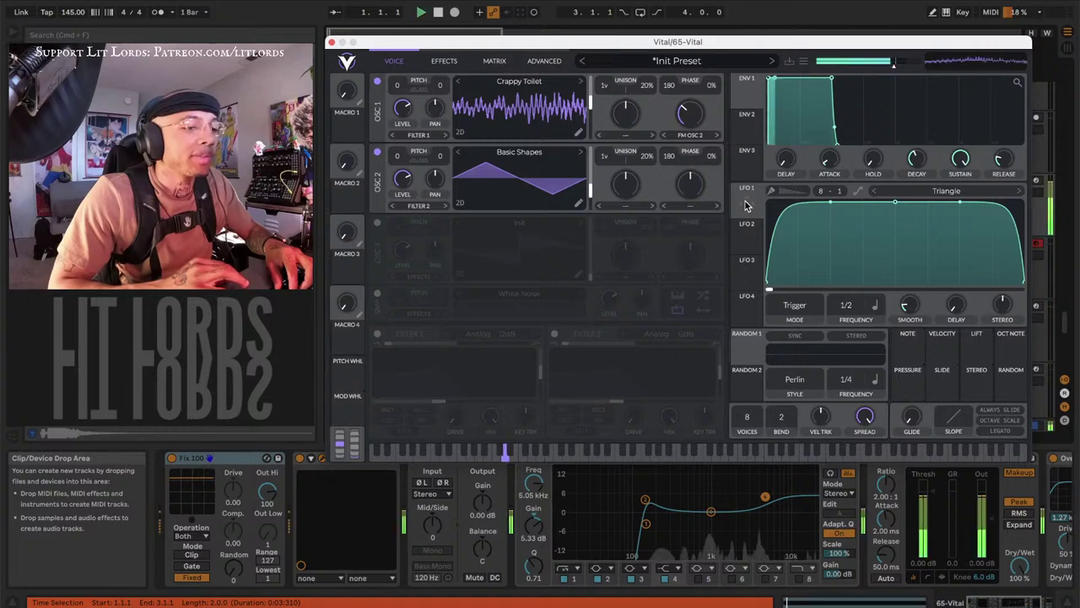
drag(746, 202, 685, 114)
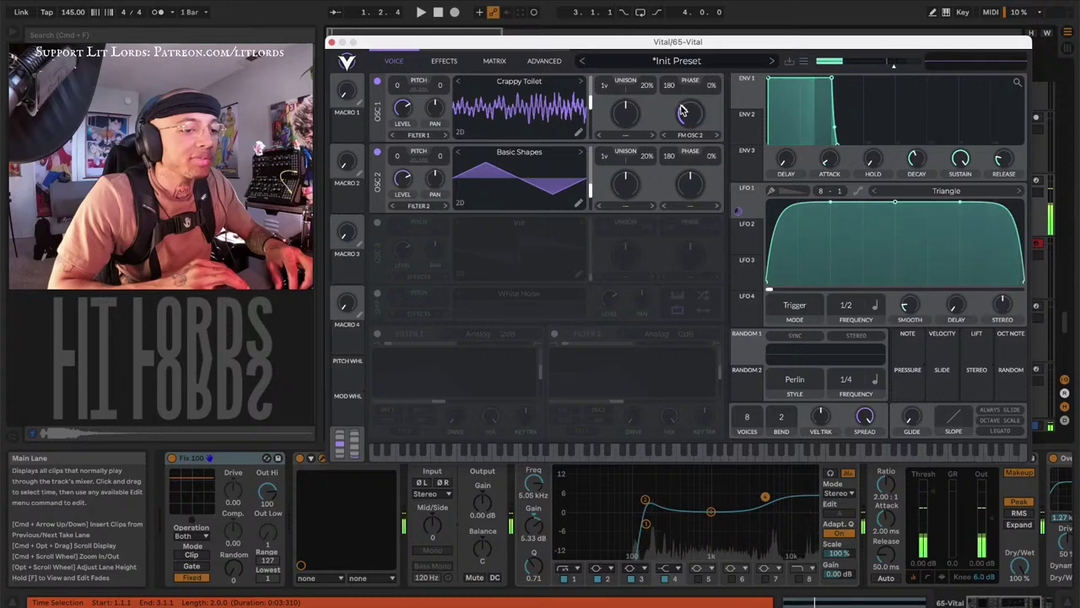
key(space)
drag(738, 212, 731, 246)
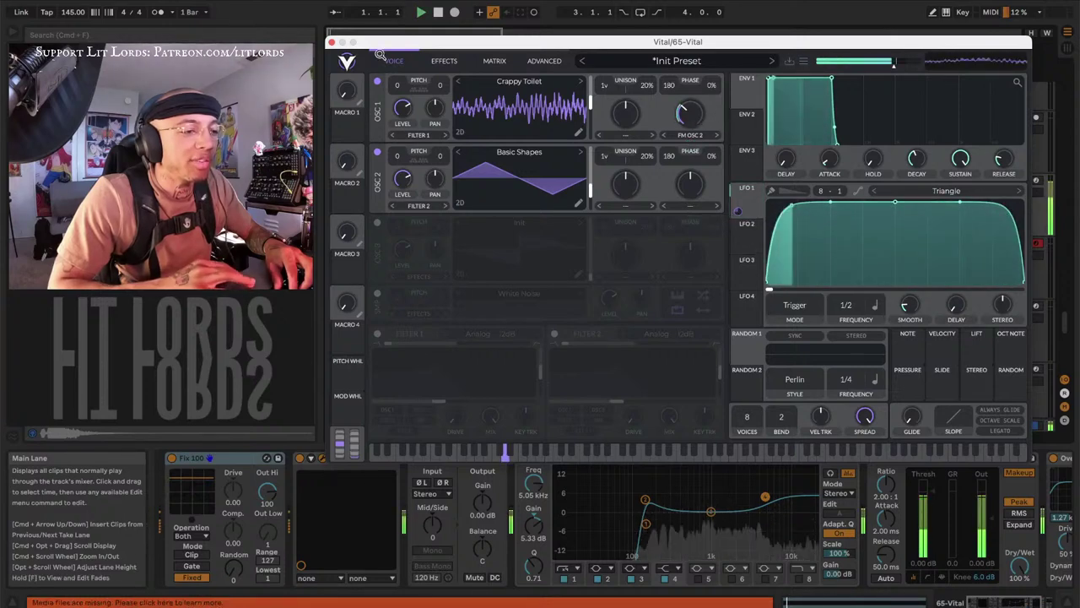
Reopen the Vital window on track 65 and slow LFO 1's frequency to 2/1 while the loop plays
click(332, 41)
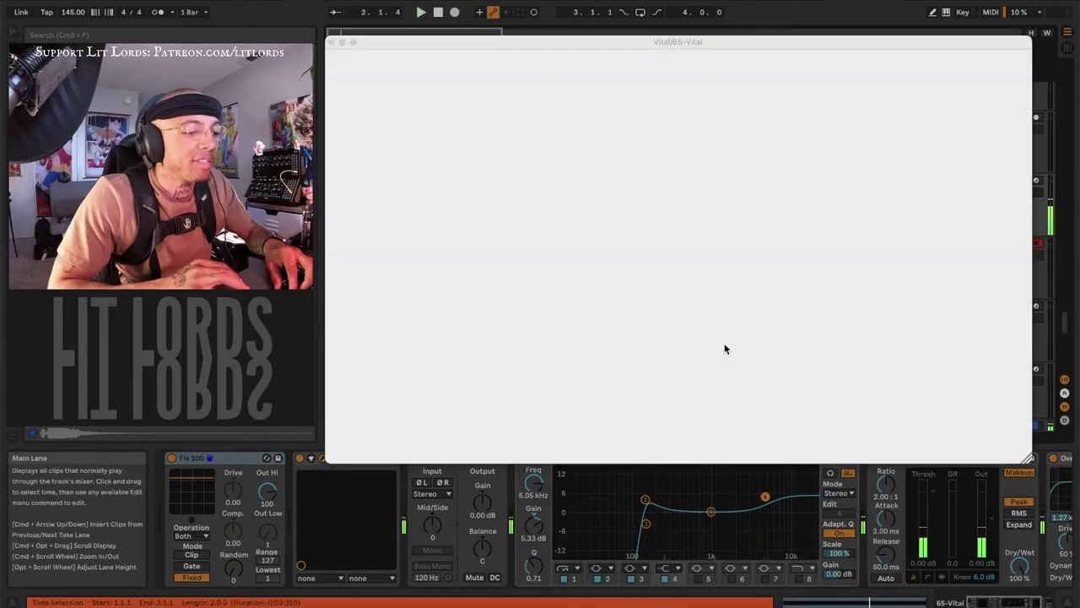
click(311, 457)
drag(850, 306, 852, 318)
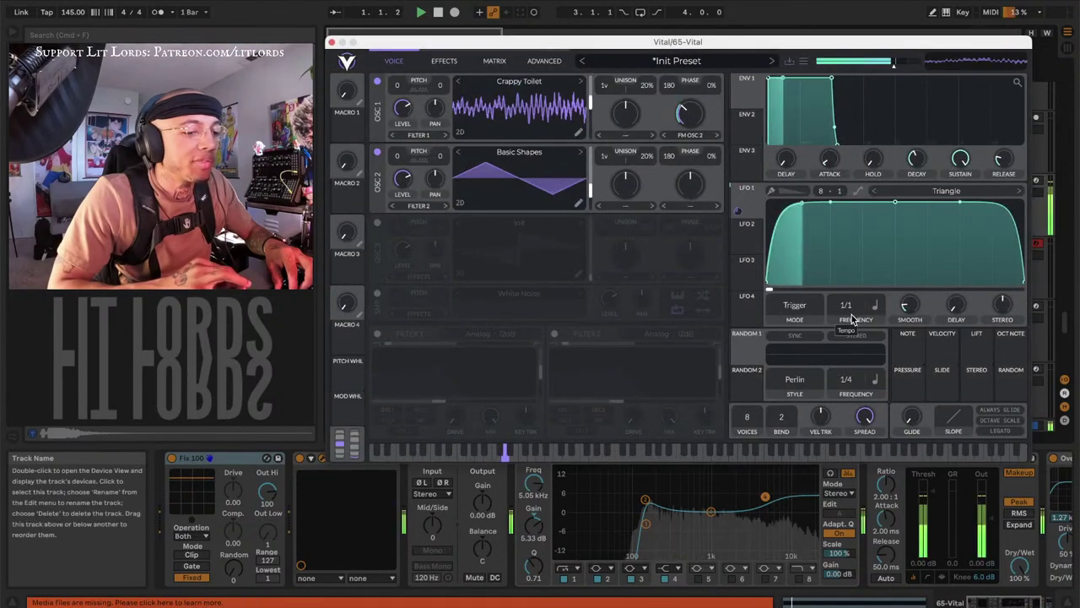
key(space)
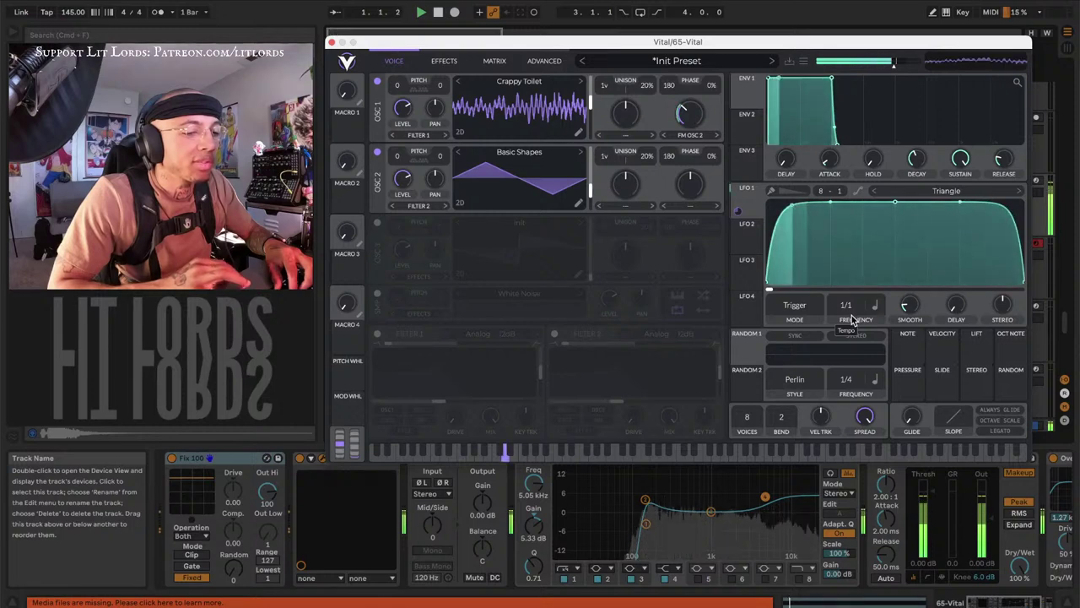
drag(846, 304, 853, 313)
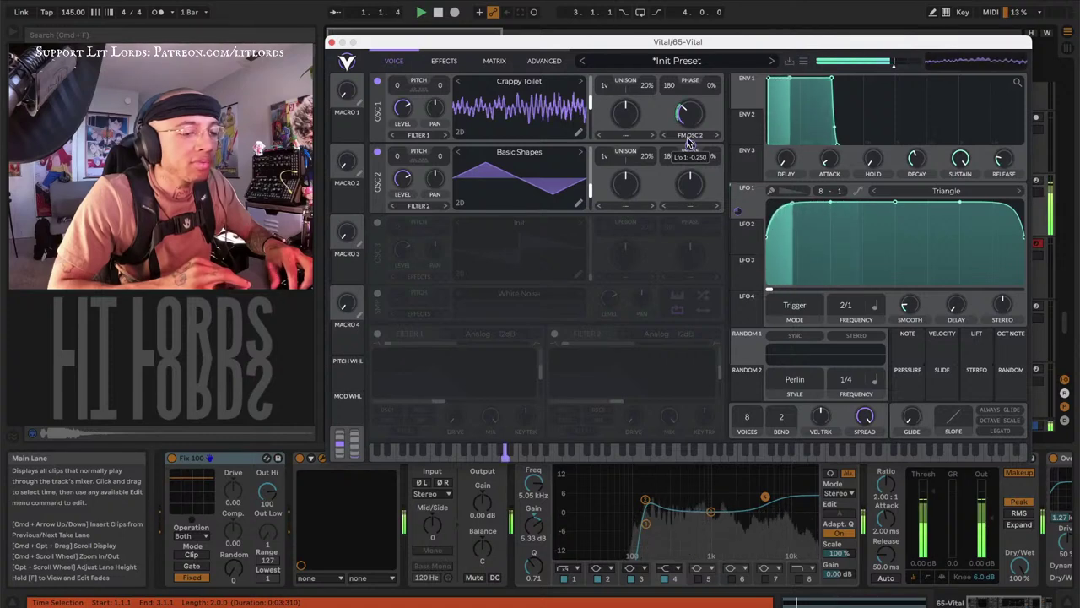
Close the Vital window and audition the bar 1 loop with track 65 Vital selected
click(330, 42)
click(883, 198)
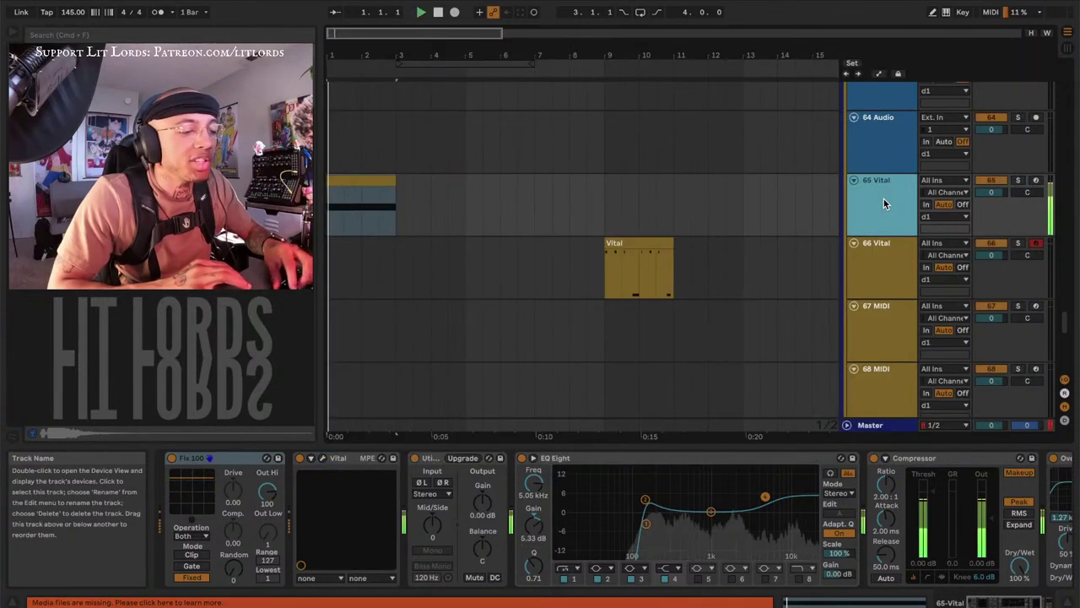
key(space)
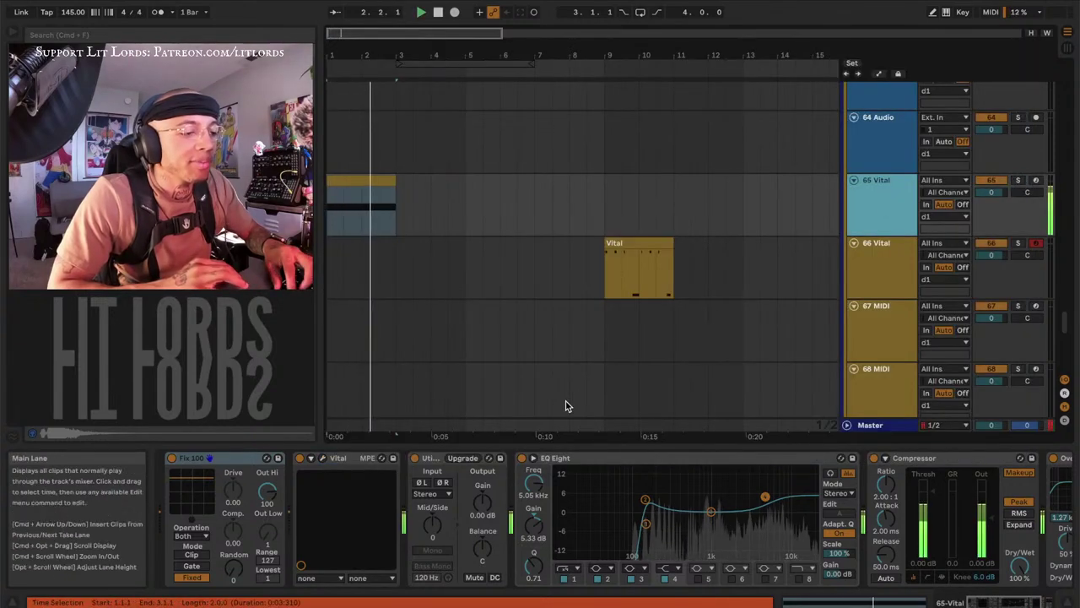
Raise the Izzys Hat pad's Utility gain to 3.33 dB on the LL Persia Kit track and pan its sampler to 12R
scroll(424, 216, up, 15)
click(368, 202)
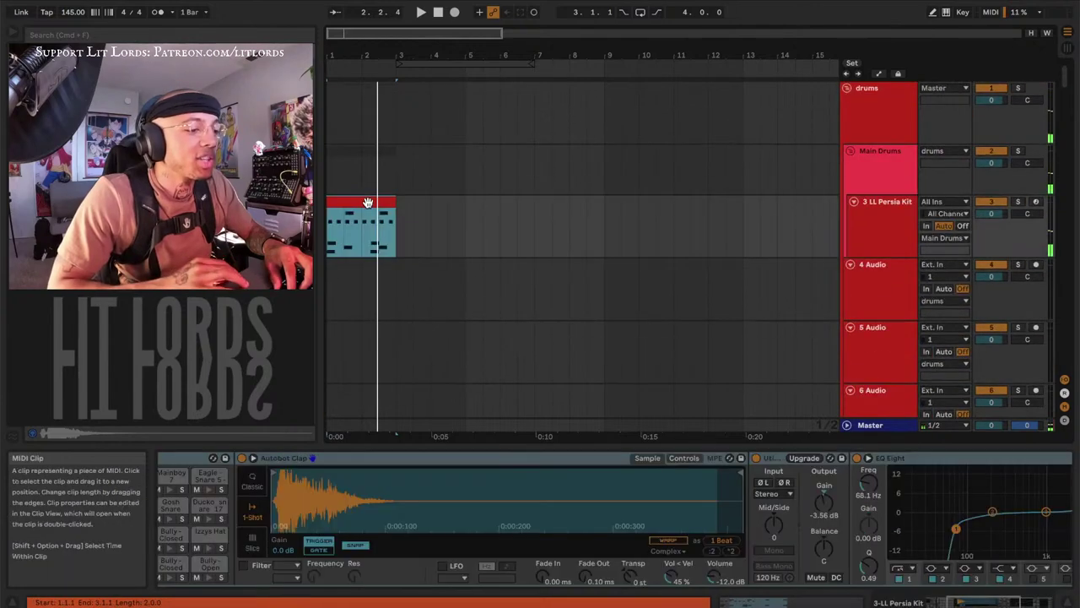
key(space)
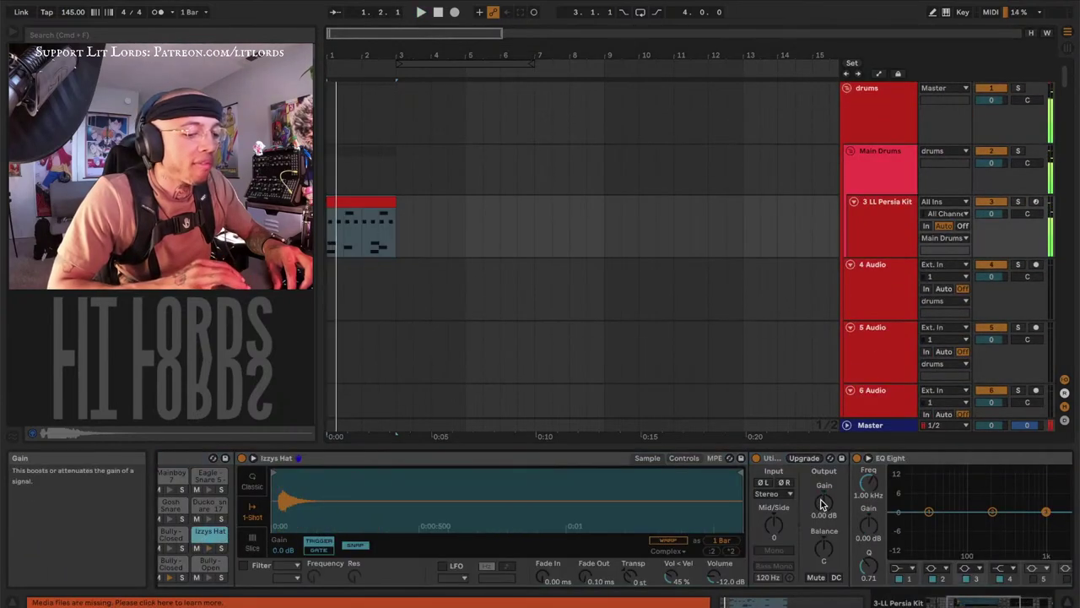
scroll(823, 504, up, 3)
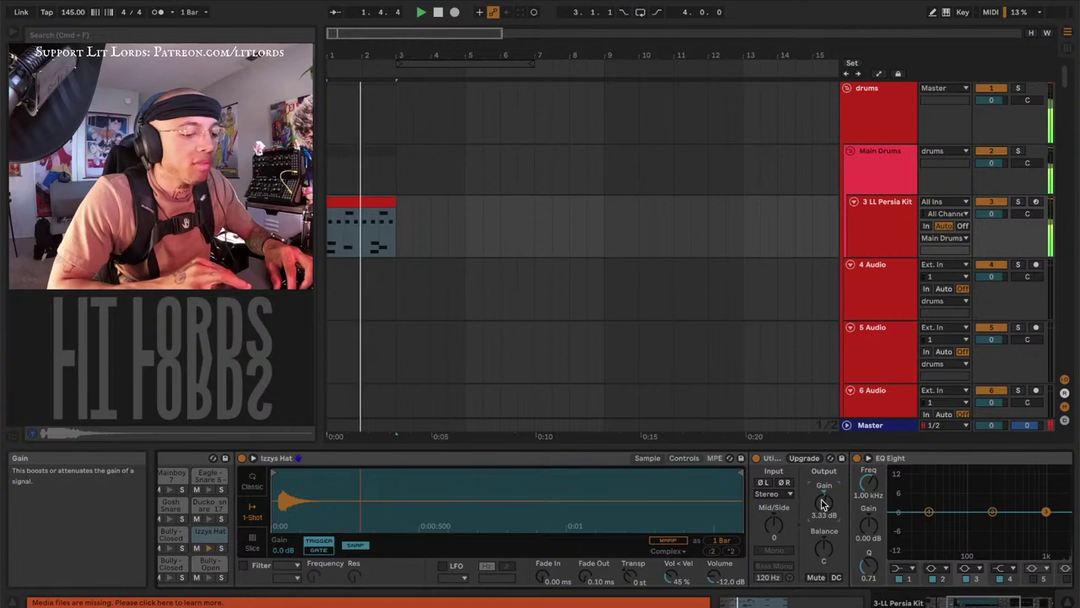
click(684, 458)
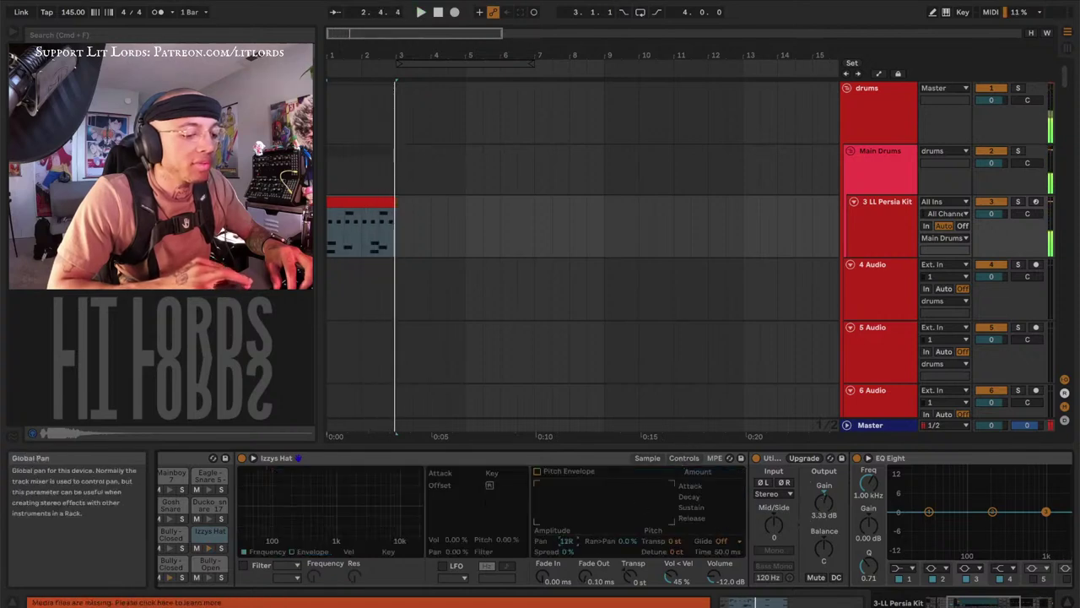
Open the LL Persia Kit drum clip and shift all Izzys Hat notes slightly later off the grid
double_click(361, 223)
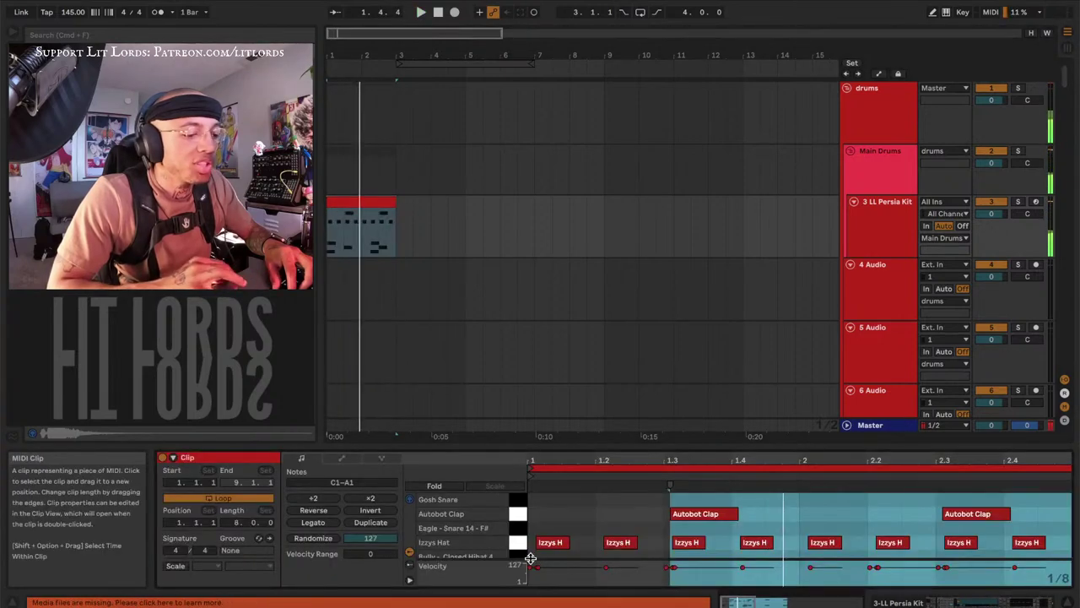
click(517, 542)
drag(547, 544, 553, 543)
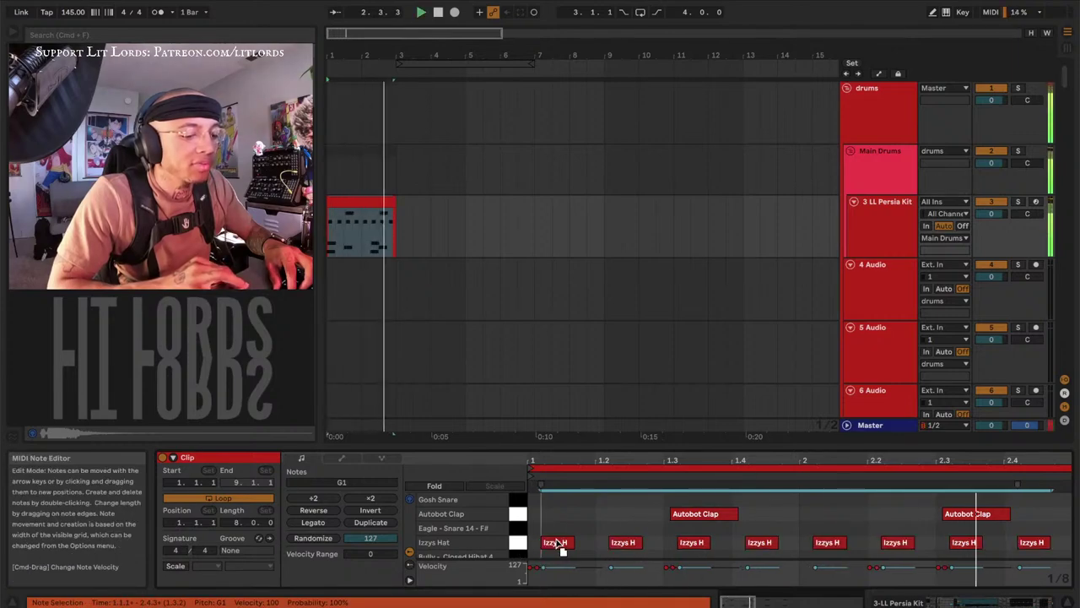
Move the track 66 Vital clip from bar 9 to bar 1, below the track 65 clip
scroll(418, 287, down, 20)
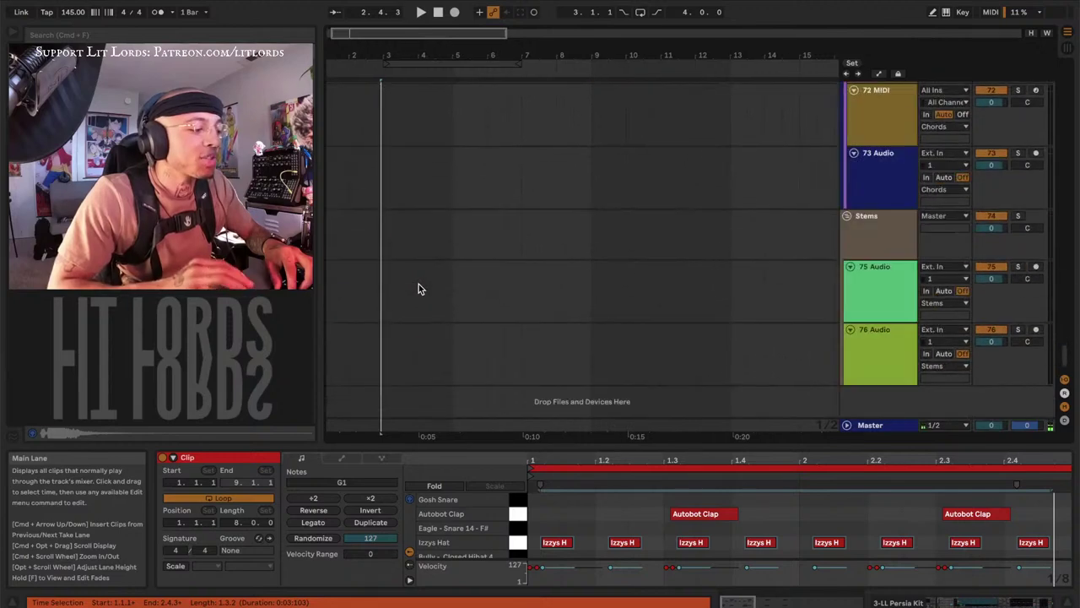
scroll(418, 288, up, 4)
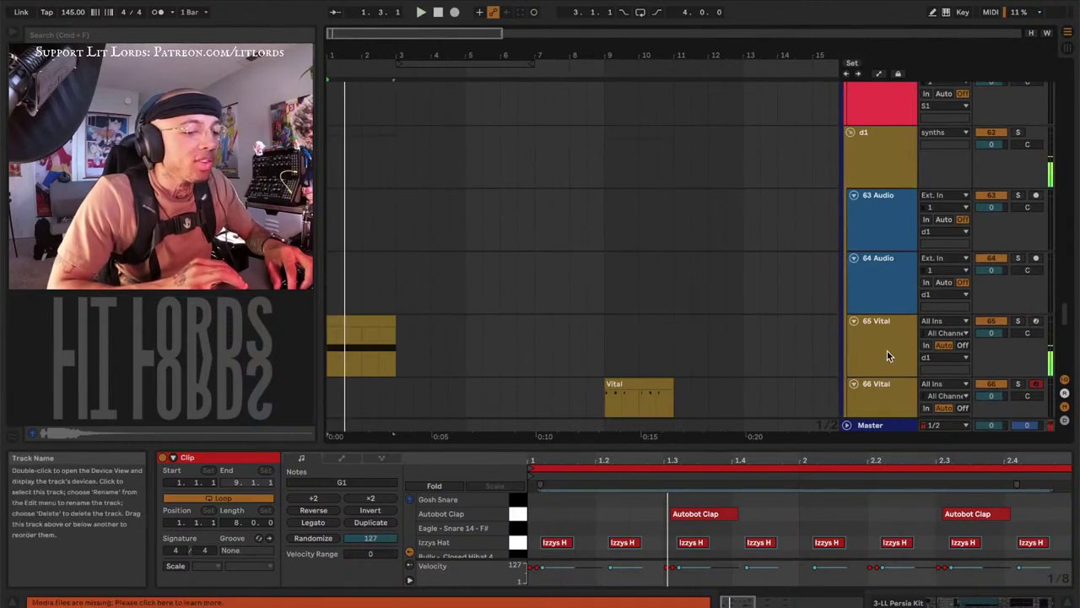
scroll(882, 411, down, 2)
click(885, 216)
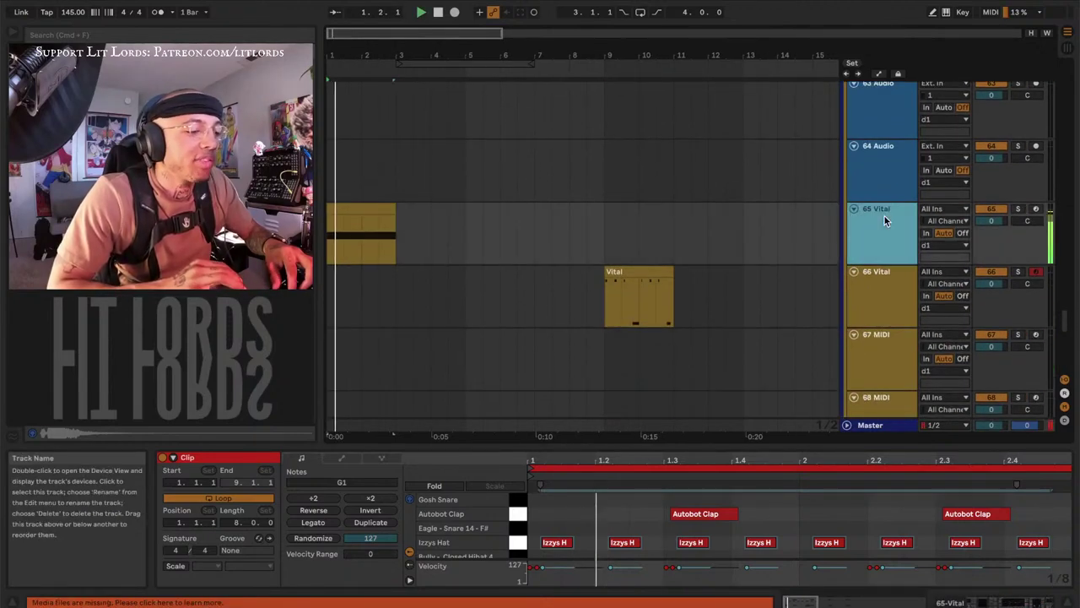
drag(621, 268, 350, 282)
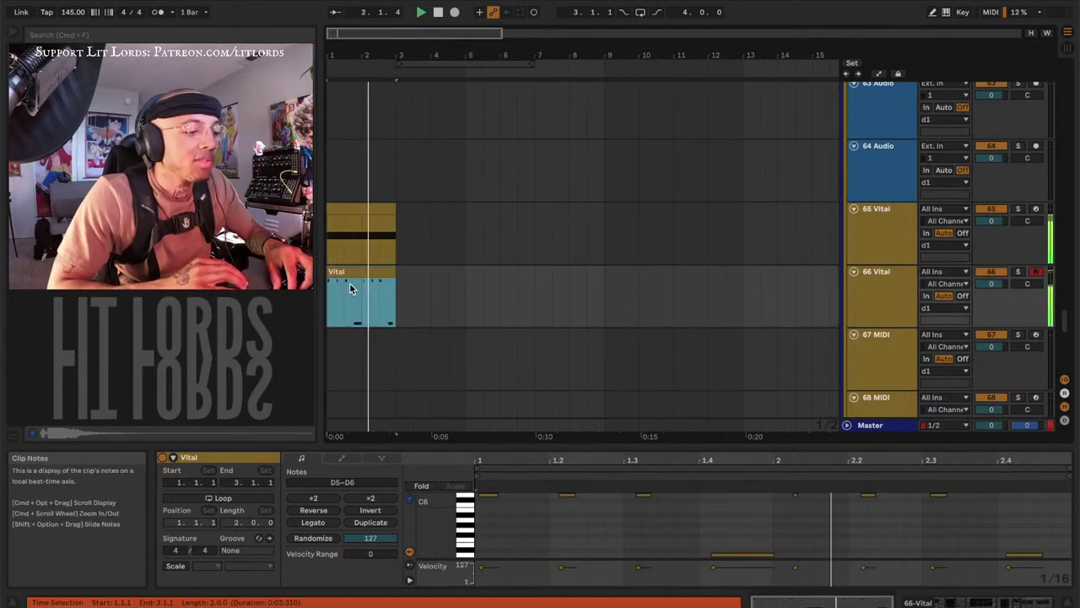
Move the track 66 Vital clip to bar 9, then arm track 65 Vital and audition its clip
key(space)
drag(349, 272, 625, 304)
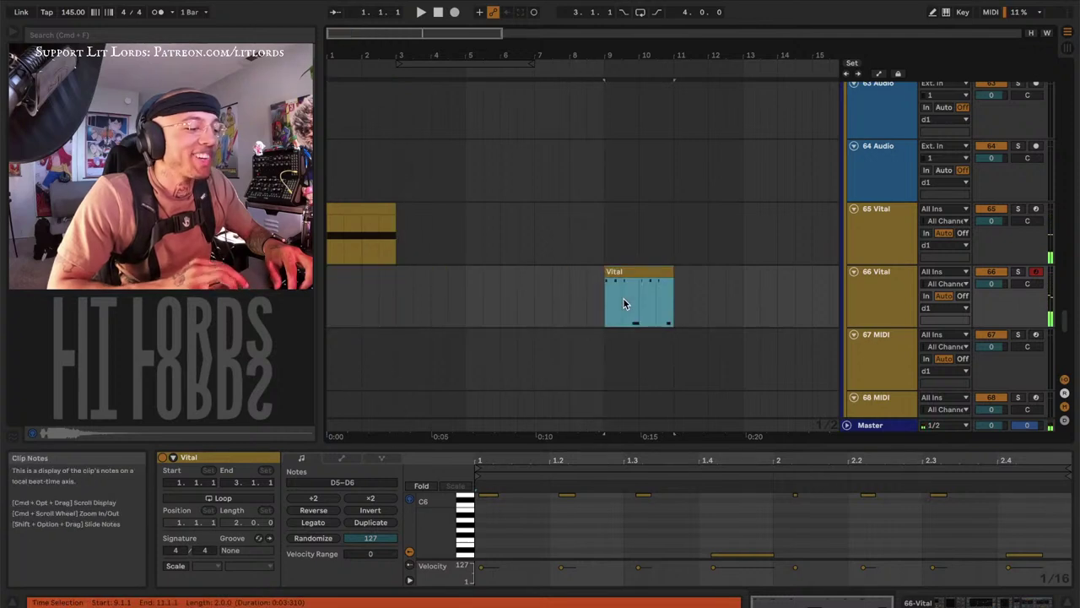
click(358, 210)
click(890, 224)
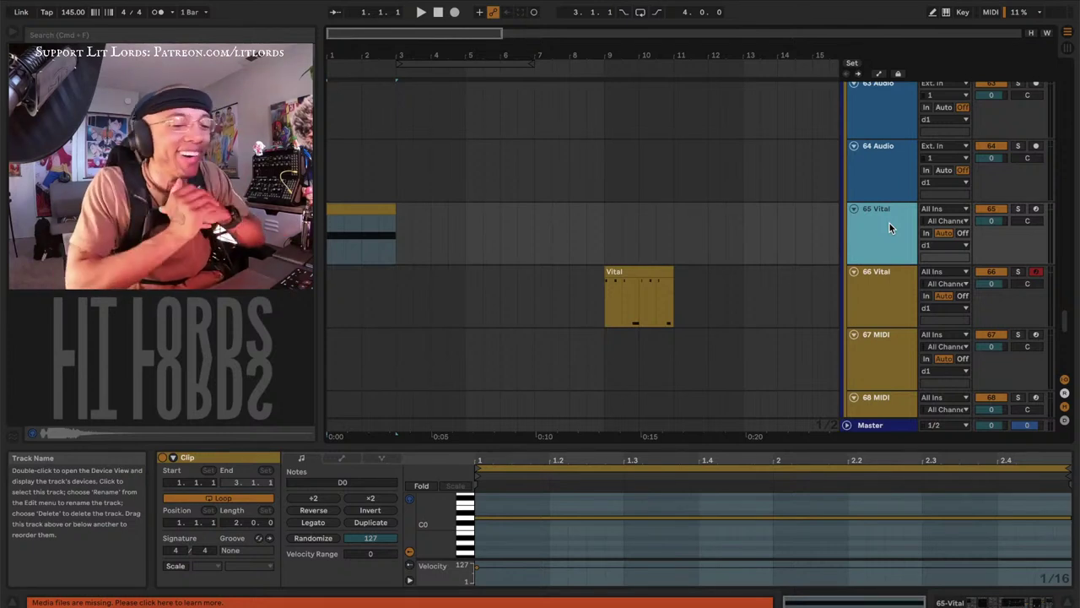
click(1036, 209)
key(space)
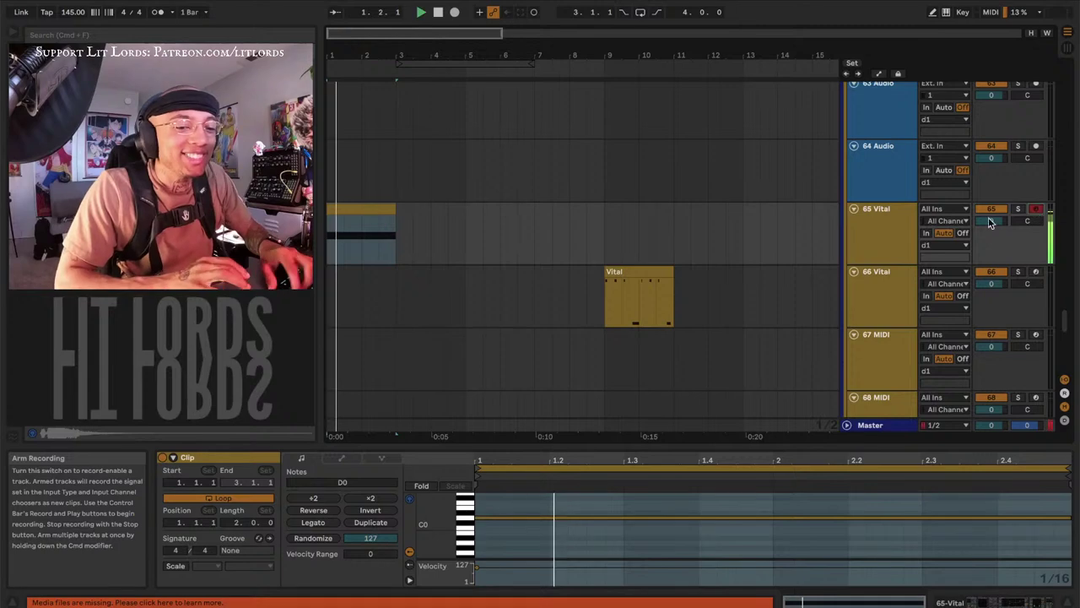
In track 65's Vital, set Osc 2's wave morph to Sync and raise its amount well past the midpoint
double_click(894, 237)
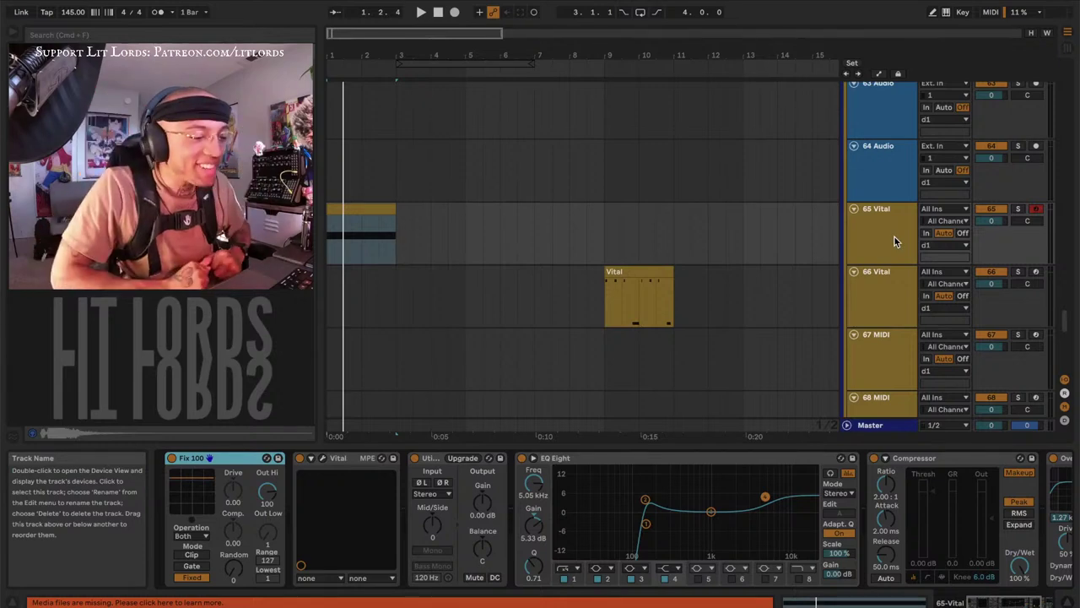
click(319, 458)
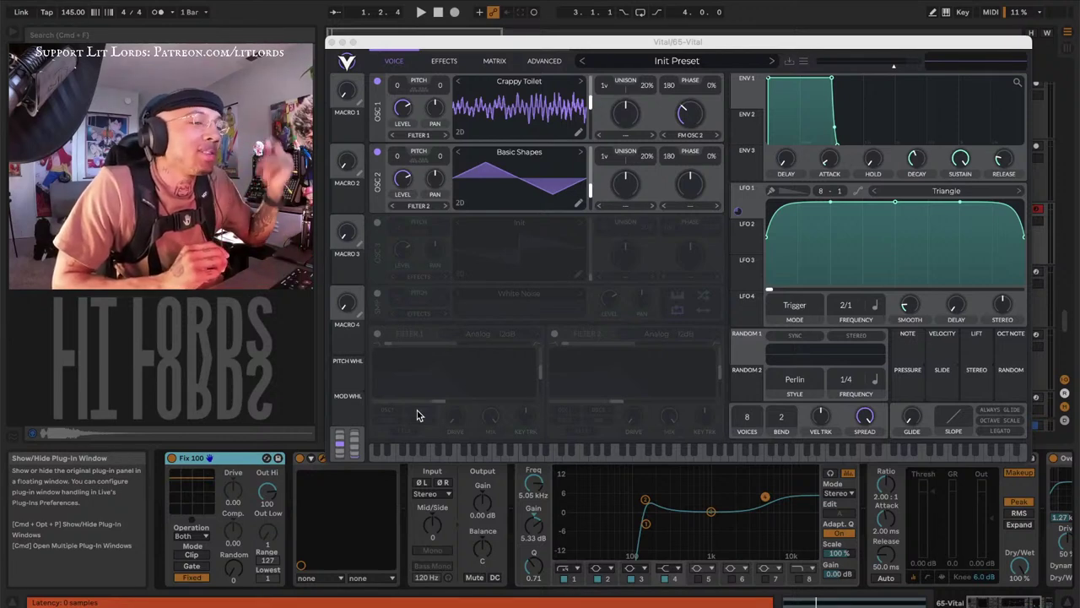
key(space)
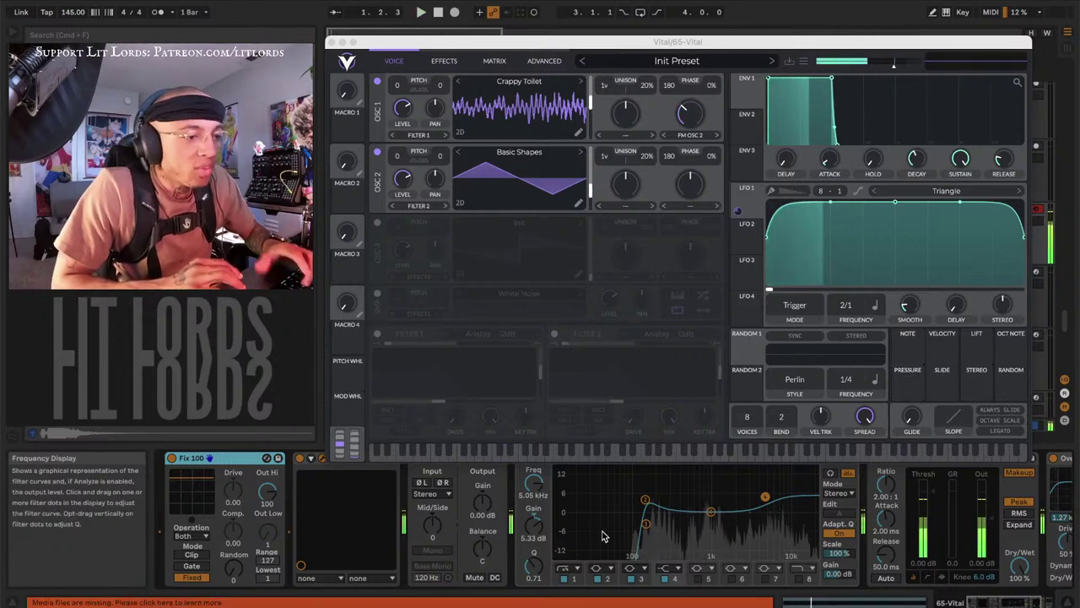
click(684, 207)
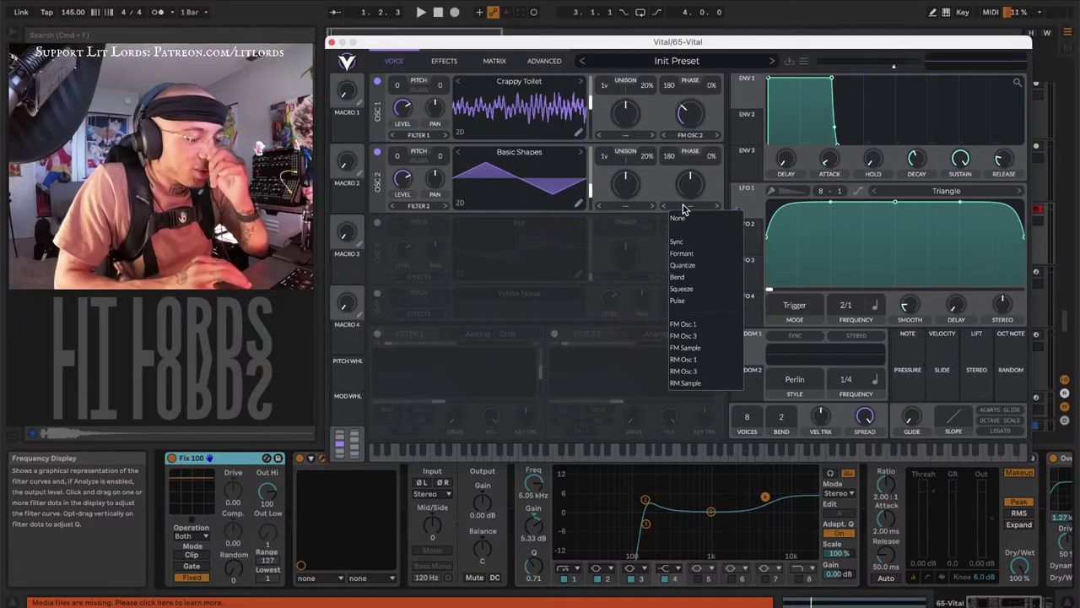
click(679, 242)
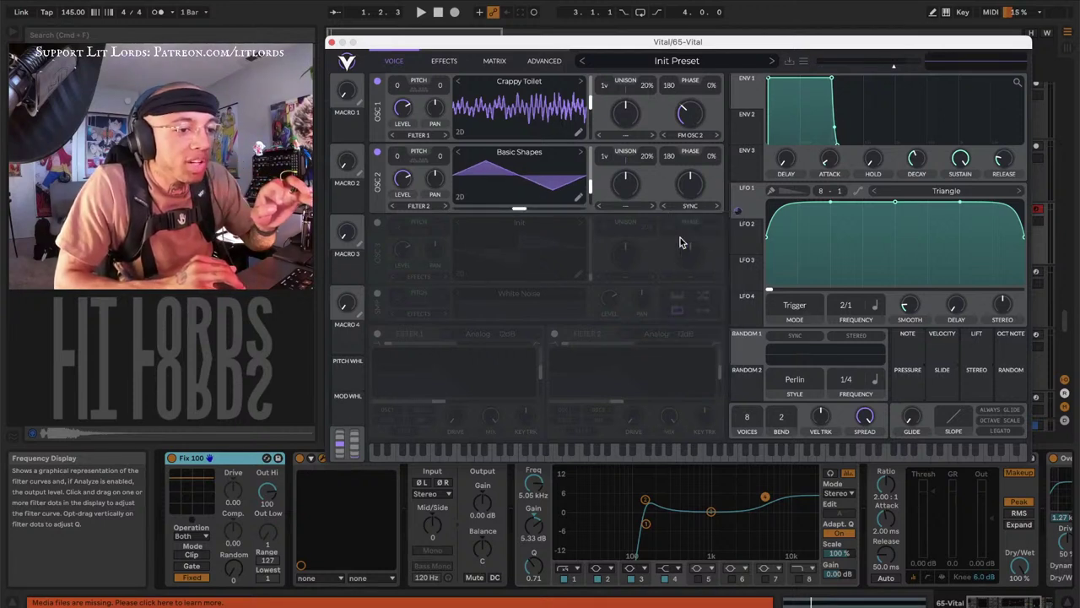
drag(688, 187, 687, 203)
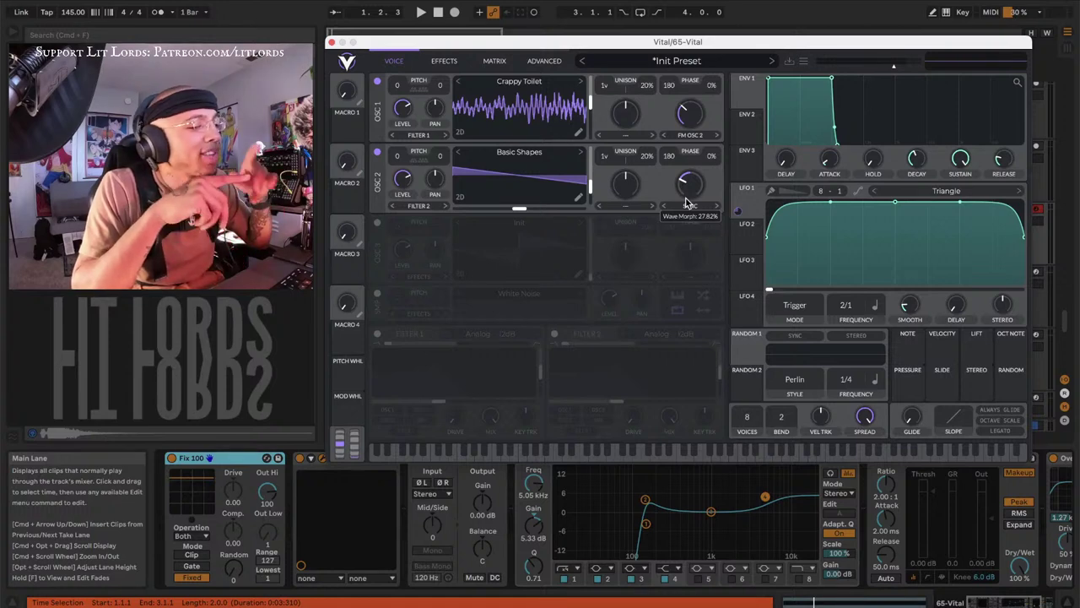
key(space)
drag(687, 204, 679, 128)
Assign LFO 2 to Osc 2's Sync amount and set the LFO frequency to 2/1
click(746, 242)
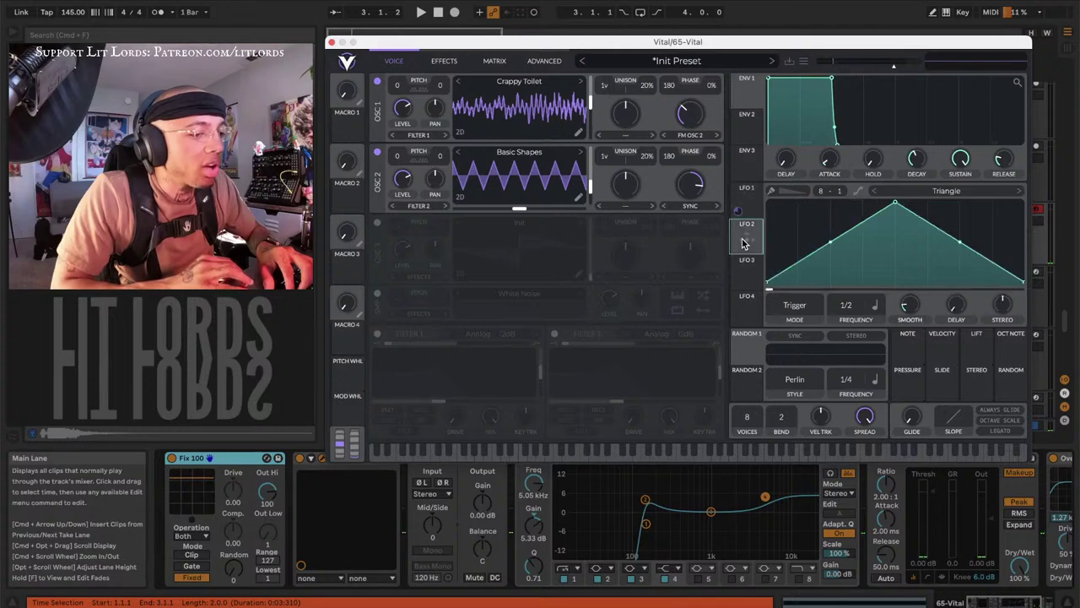
drag(744, 242, 691, 183)
key(space)
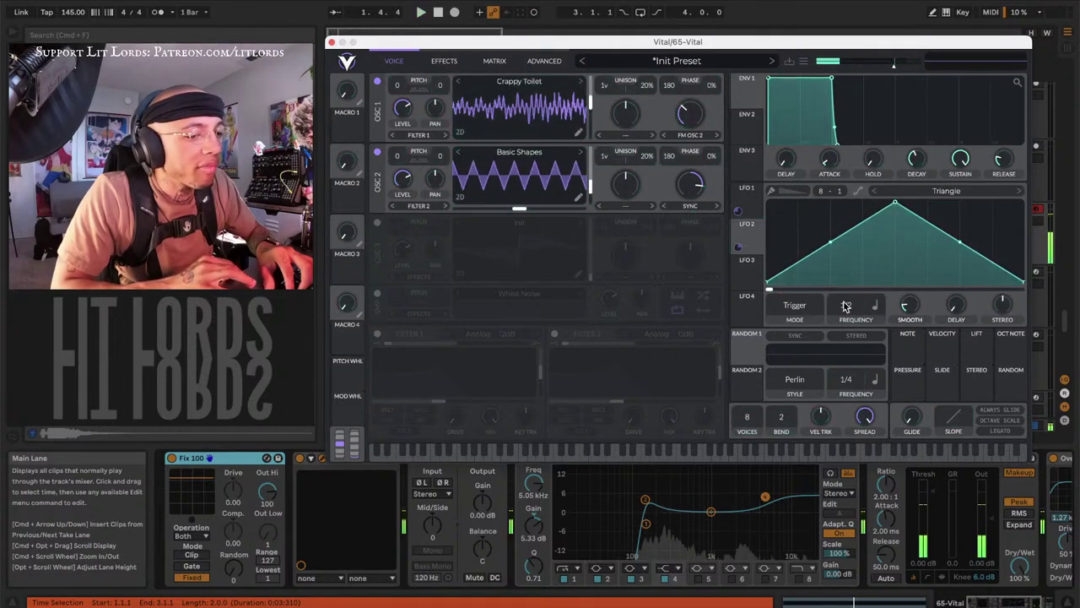
mouse_move(846, 297)
mouse_down()
mouse_move(843, 273)
mouse_move(842, 335)
mouse_up()
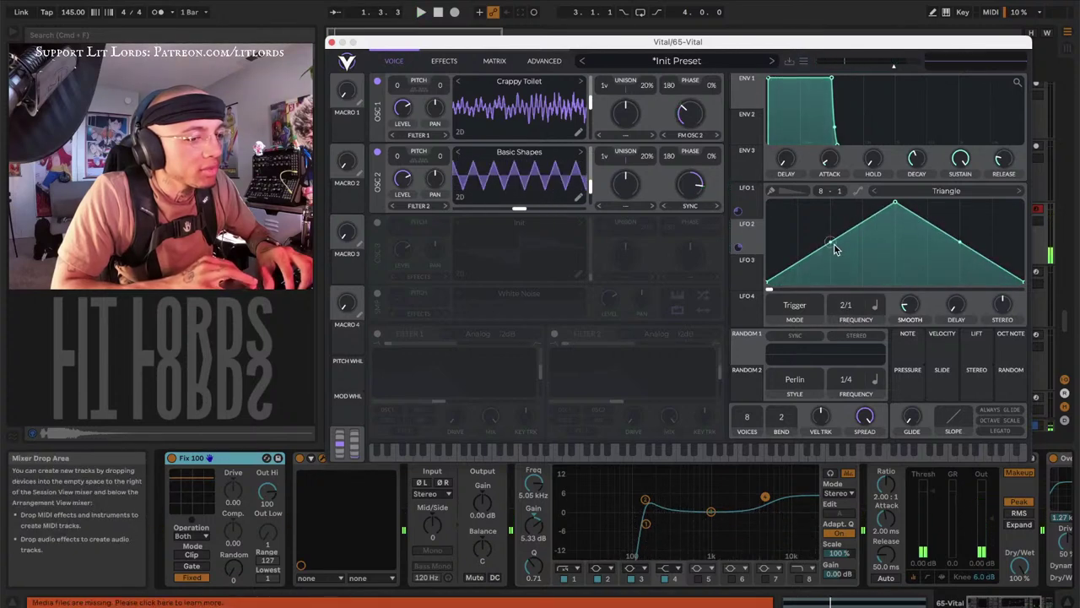
Audition the preset shapes for LFO 2 from Saw Down onward and load Pulse Series
drag(829, 245, 784, 253)
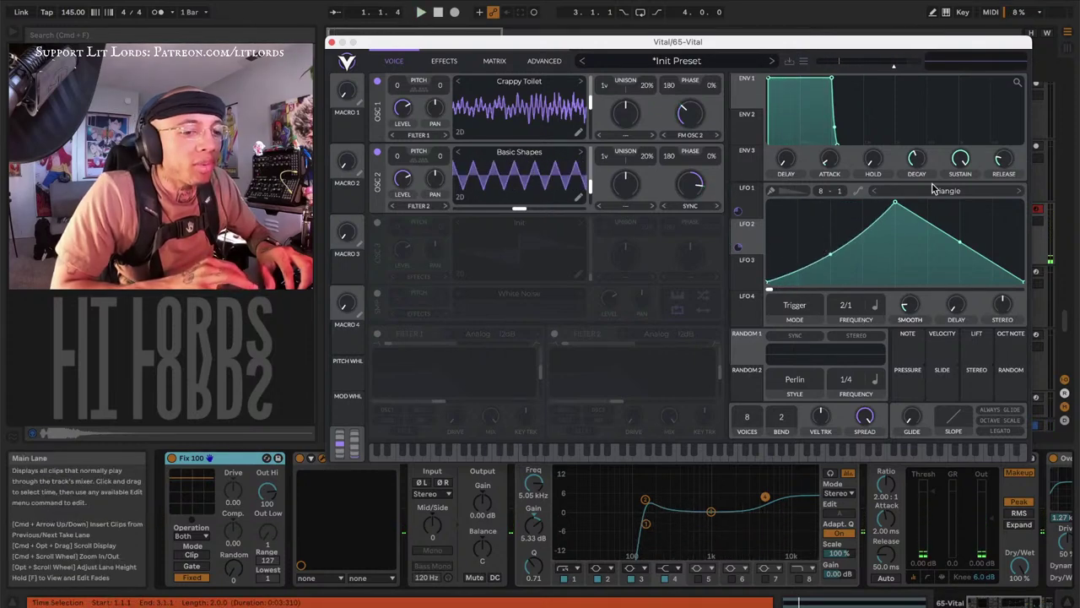
click(897, 194)
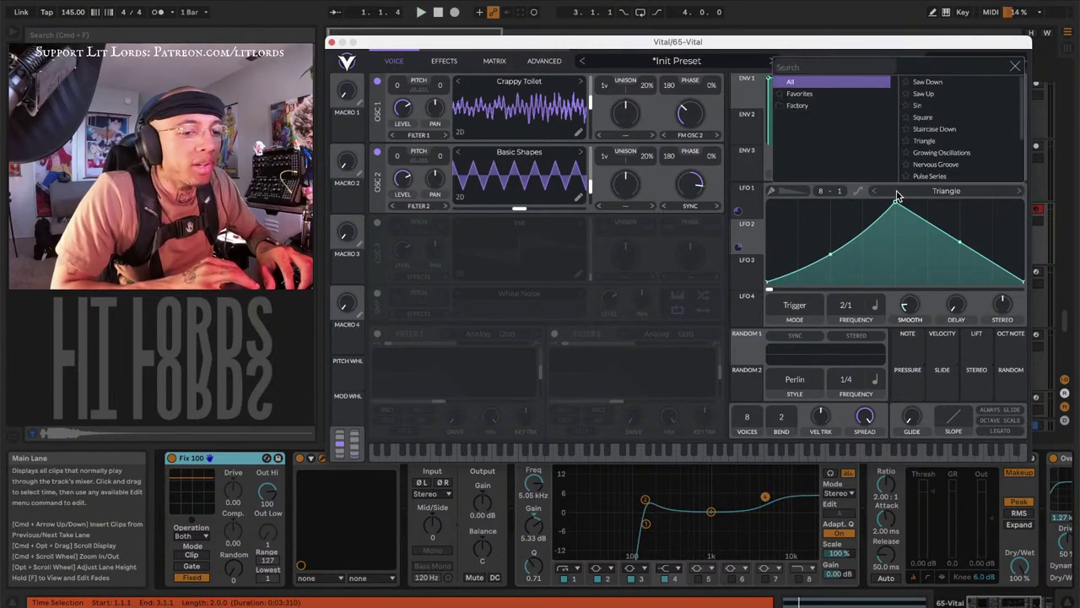
click(939, 82)
click(935, 94)
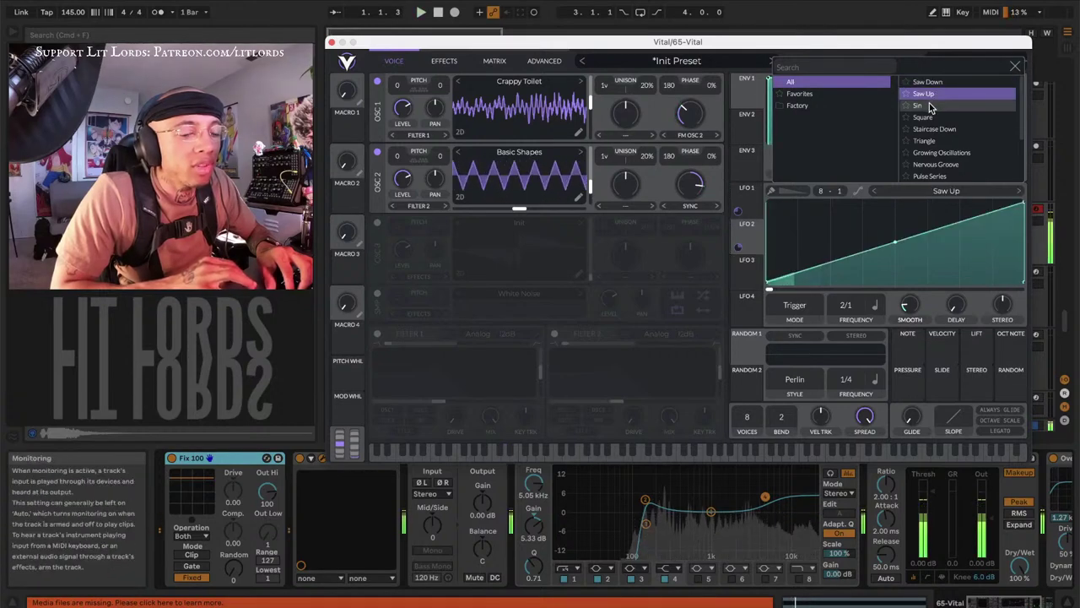
click(920, 106)
click(923, 117)
click(923, 129)
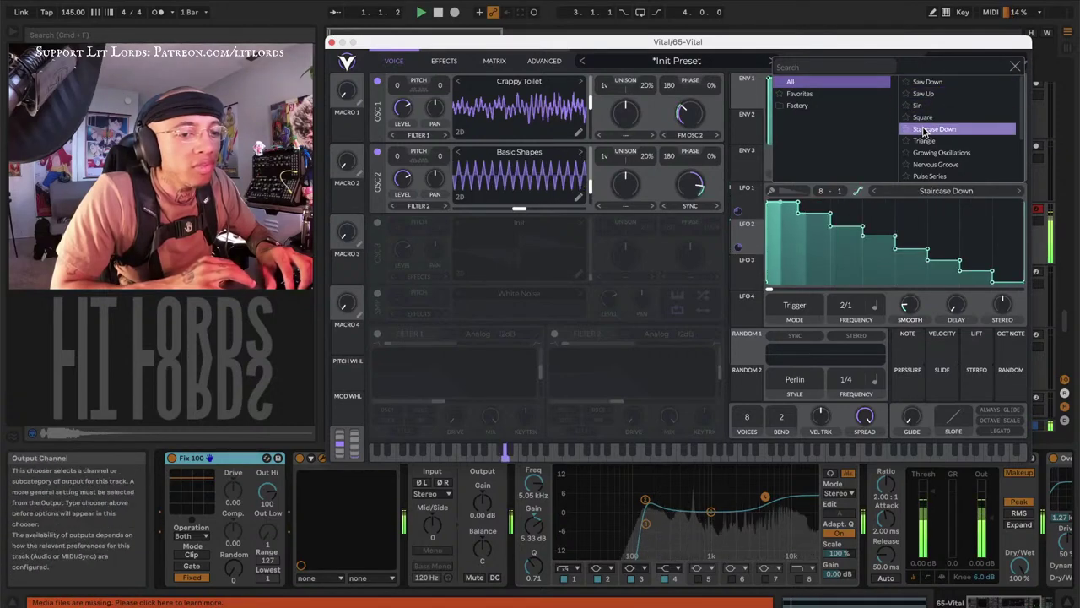
click(924, 142)
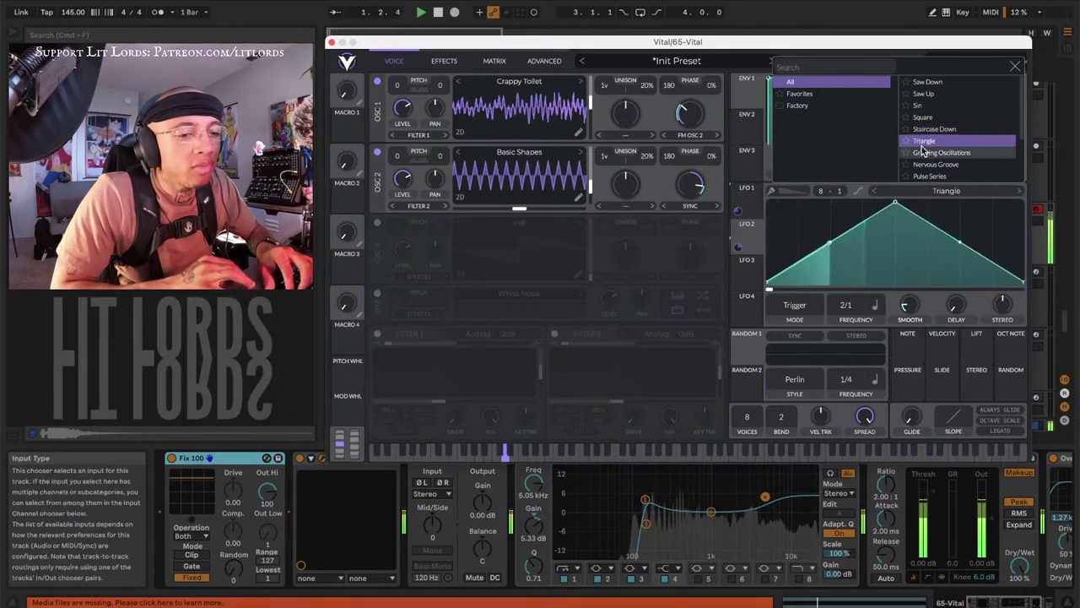
click(925, 154)
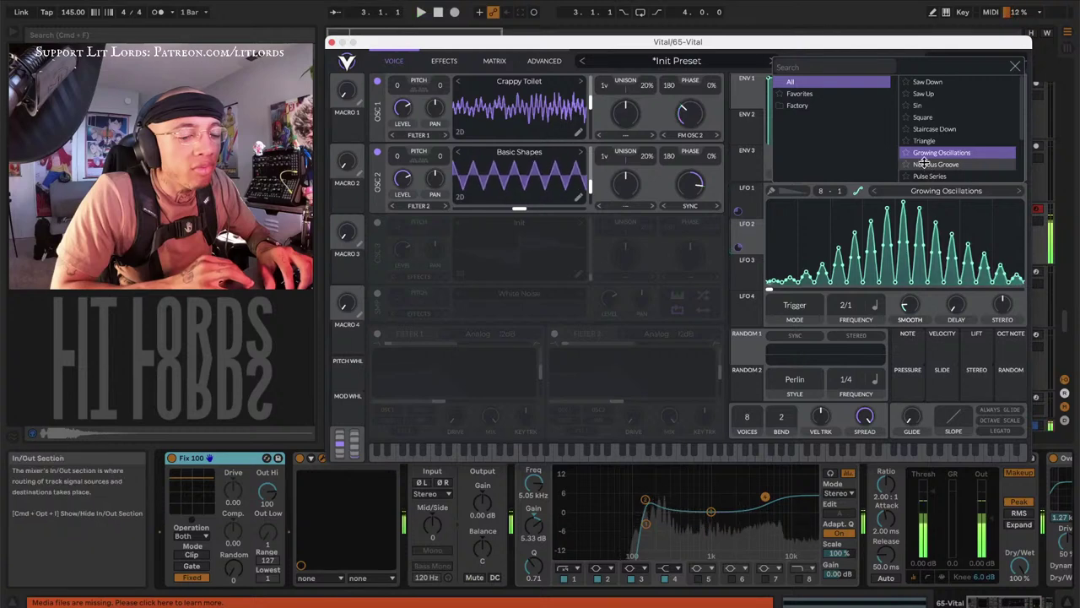
click(924, 164)
scroll(923, 162, down, 1)
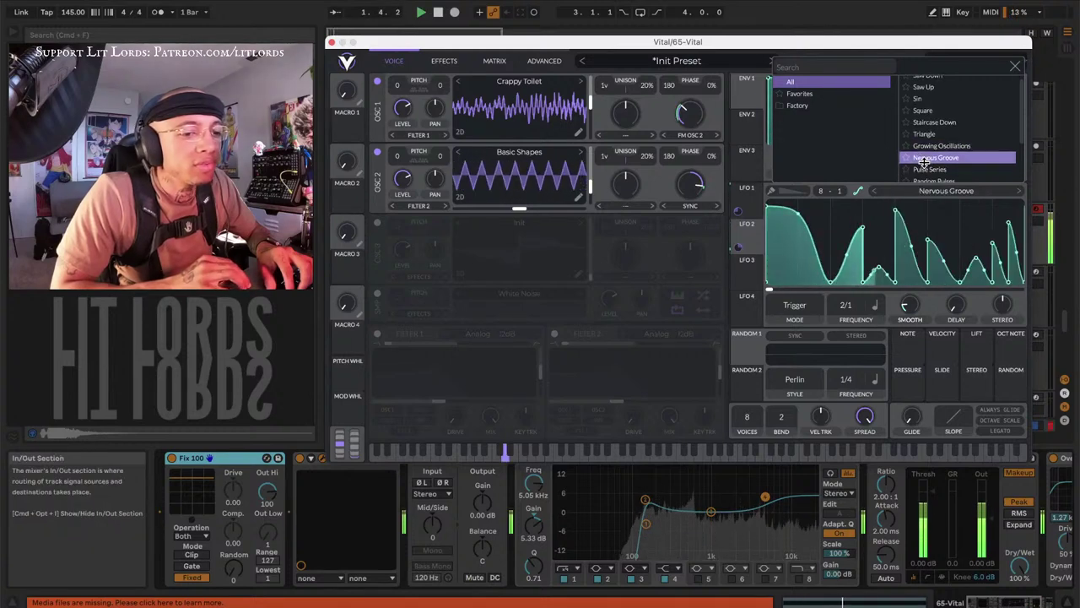
click(926, 169)
scroll(926, 174, down, 1)
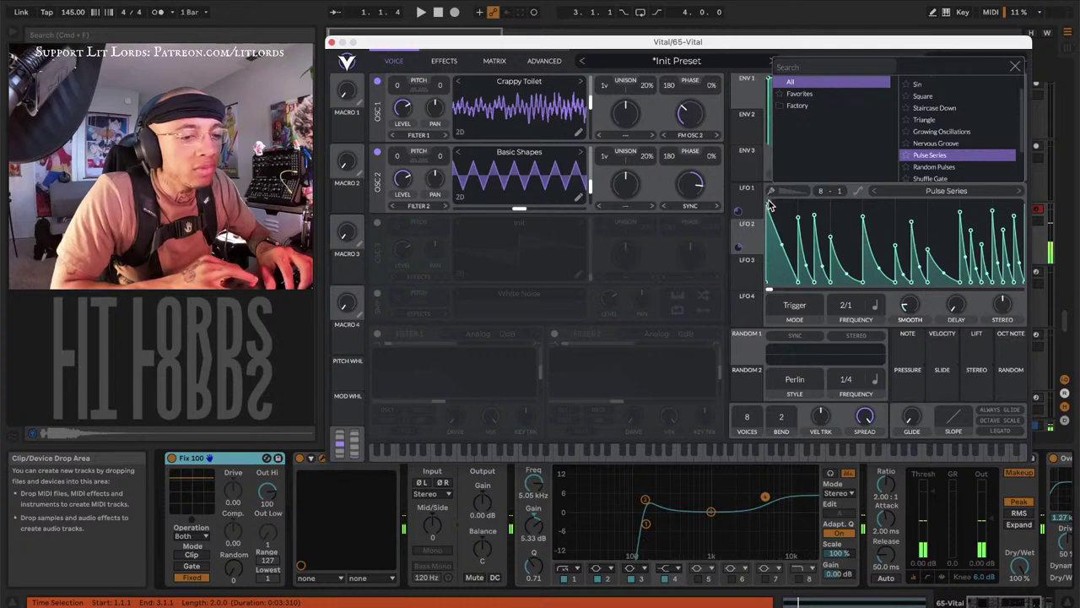
Reshape LFO 2's Pulse Series by sloping the first and middle spikes' attacks and flattening the second, post-middle and final spikes
drag(769, 205, 789, 204)
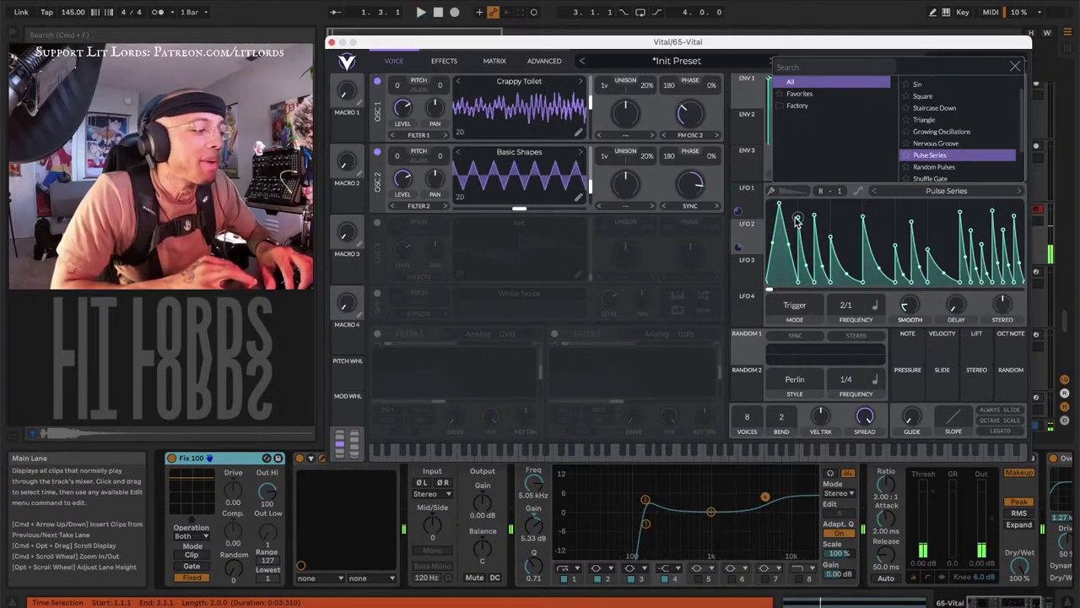
drag(796, 220, 814, 330)
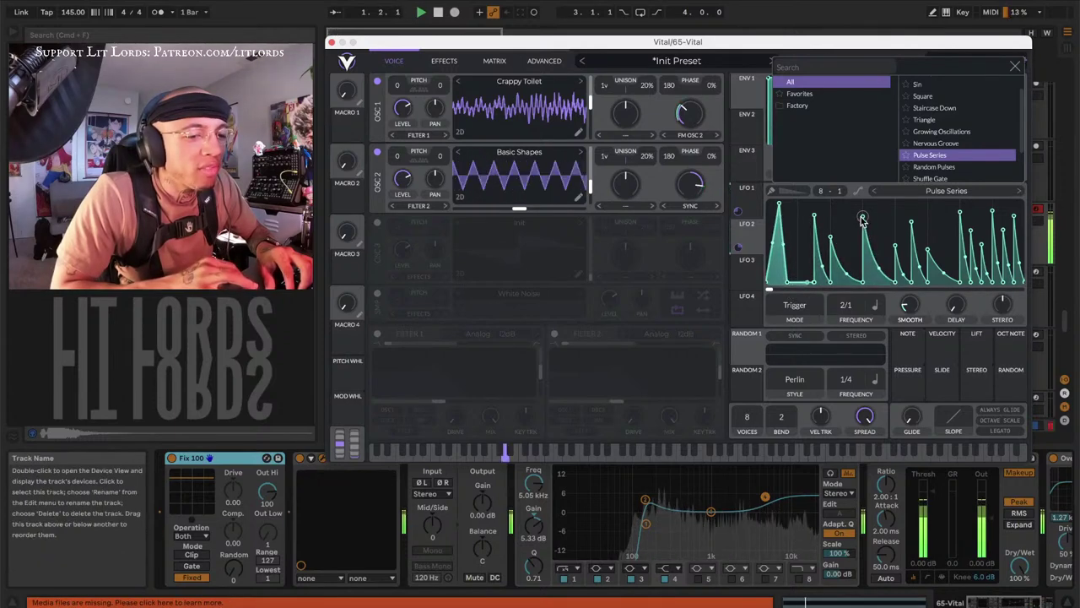
drag(863, 218, 867, 204)
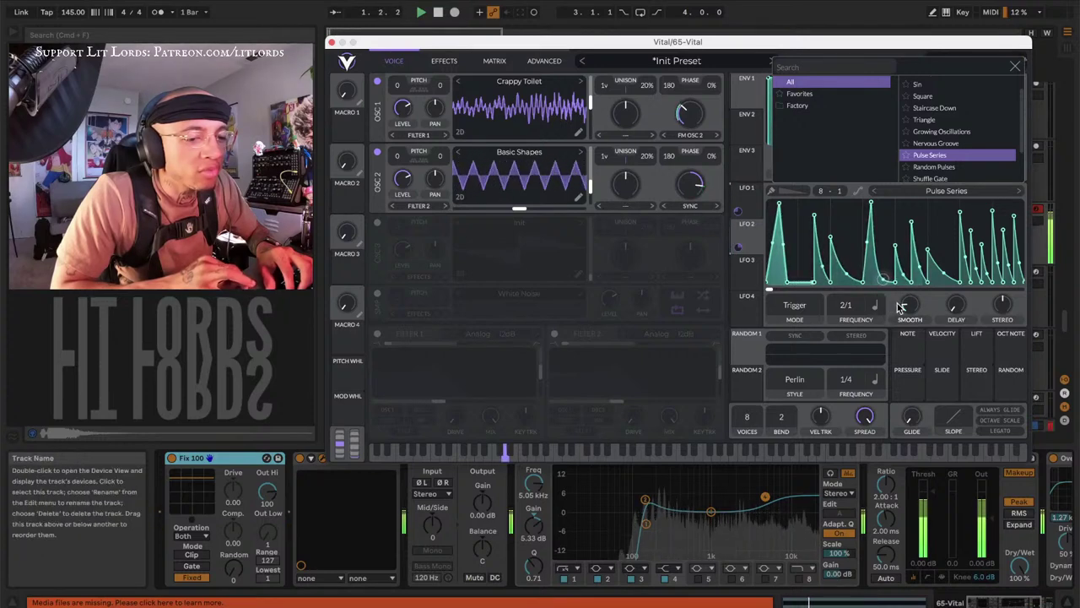
drag(896, 246, 907, 287)
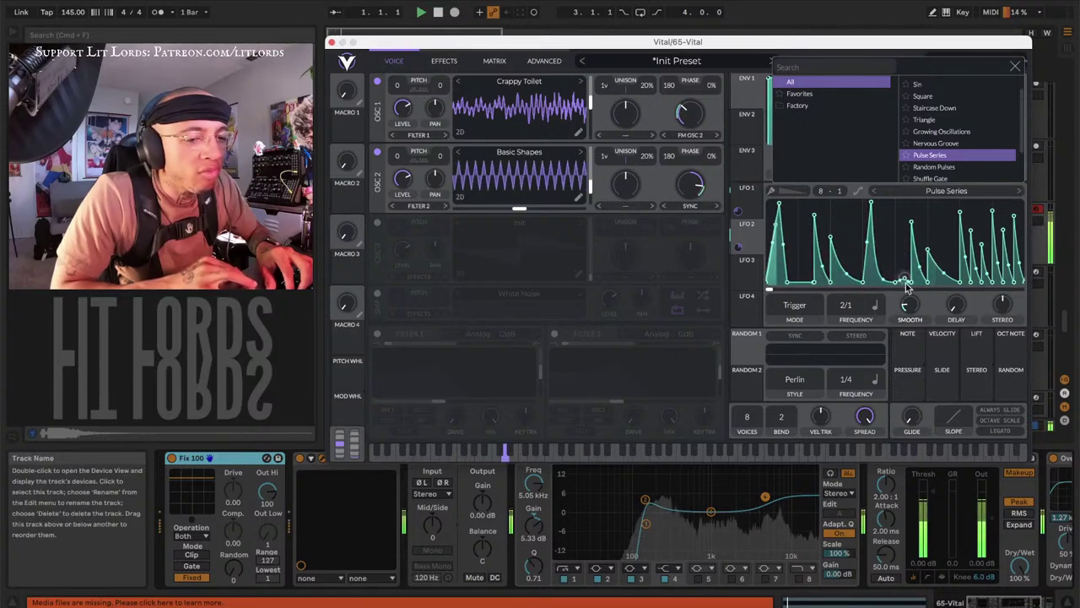
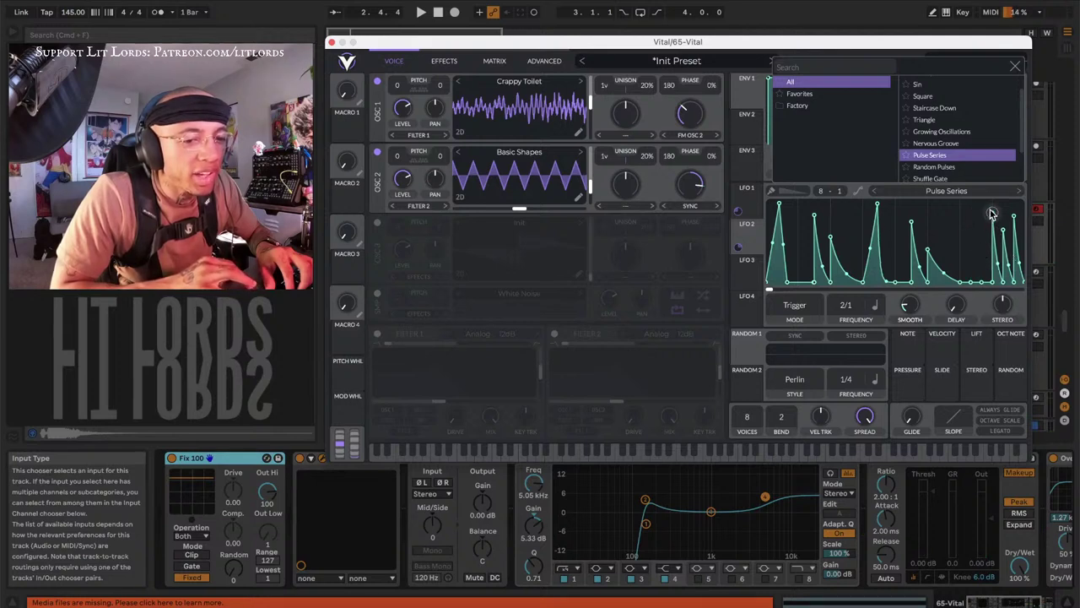
drag(992, 215, 1015, 220)
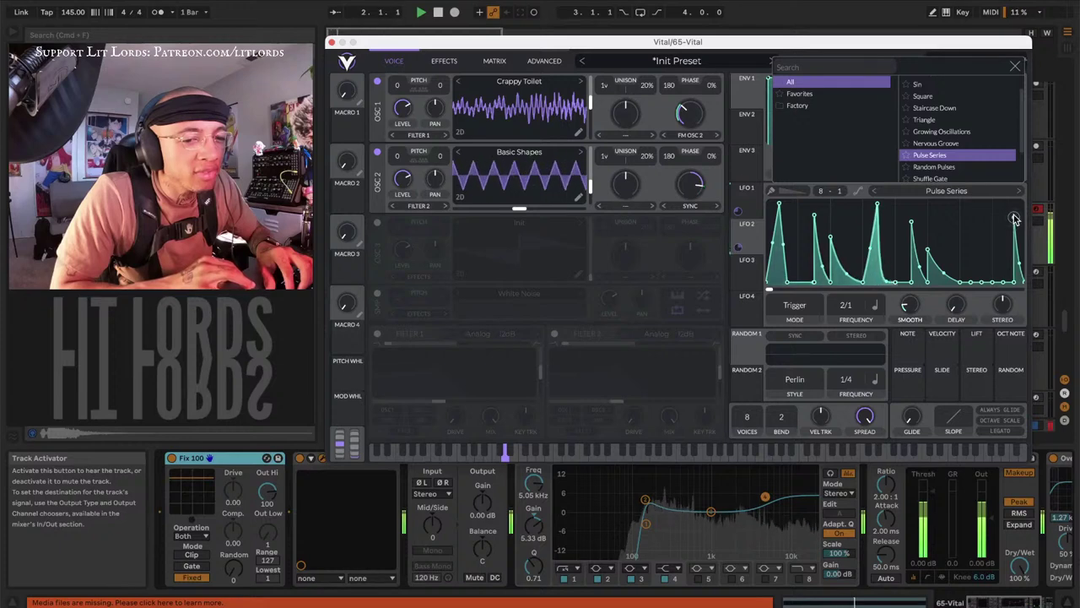
double_click(1015, 220)
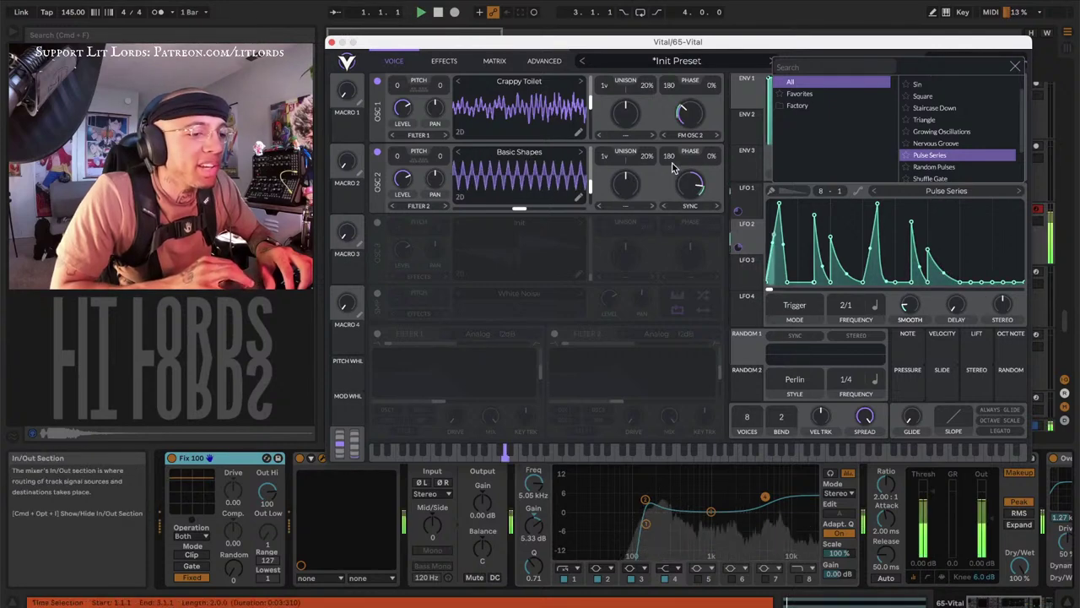
Increase Osc 1's FM Osc 2 amount and close the Vital window
click(683, 117)
drag(685, 118, 684, 82)
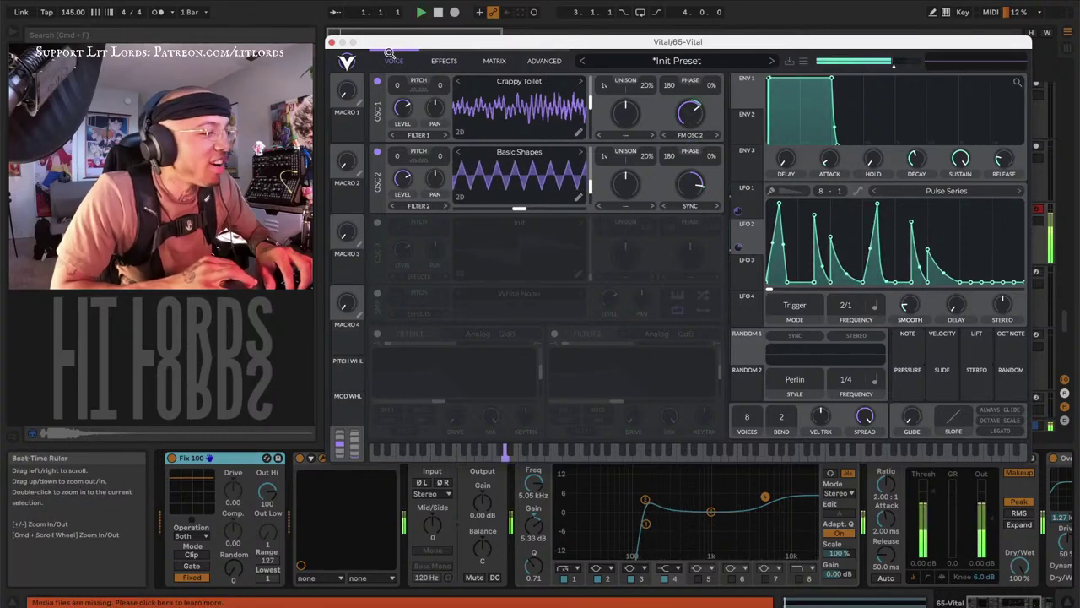
click(332, 42)
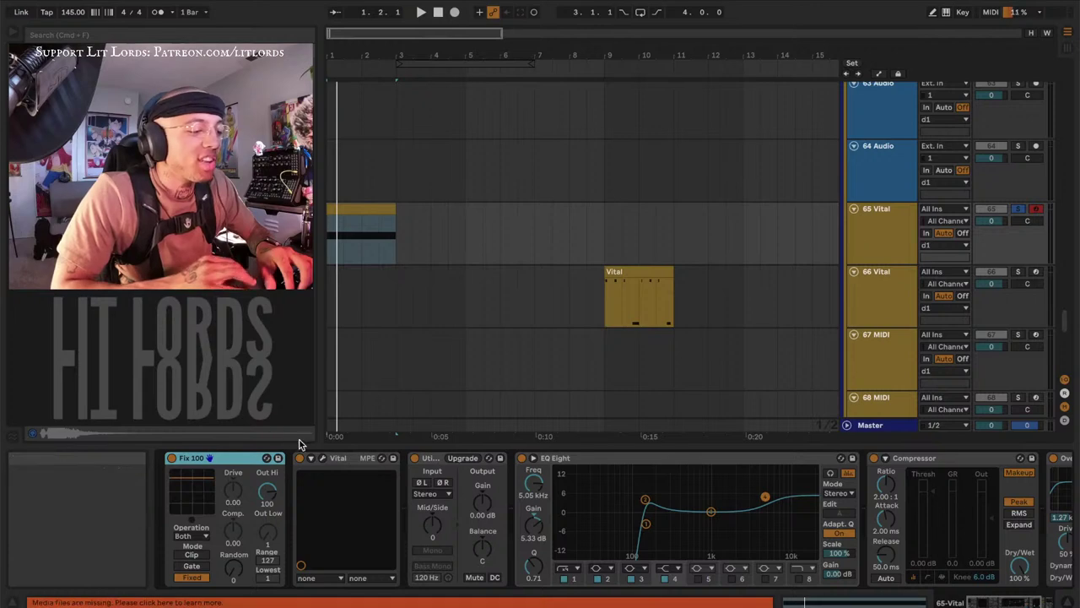
Duplicate track 65 Vital with its clip and audition the original track's bar 1 clip
click(324, 458)
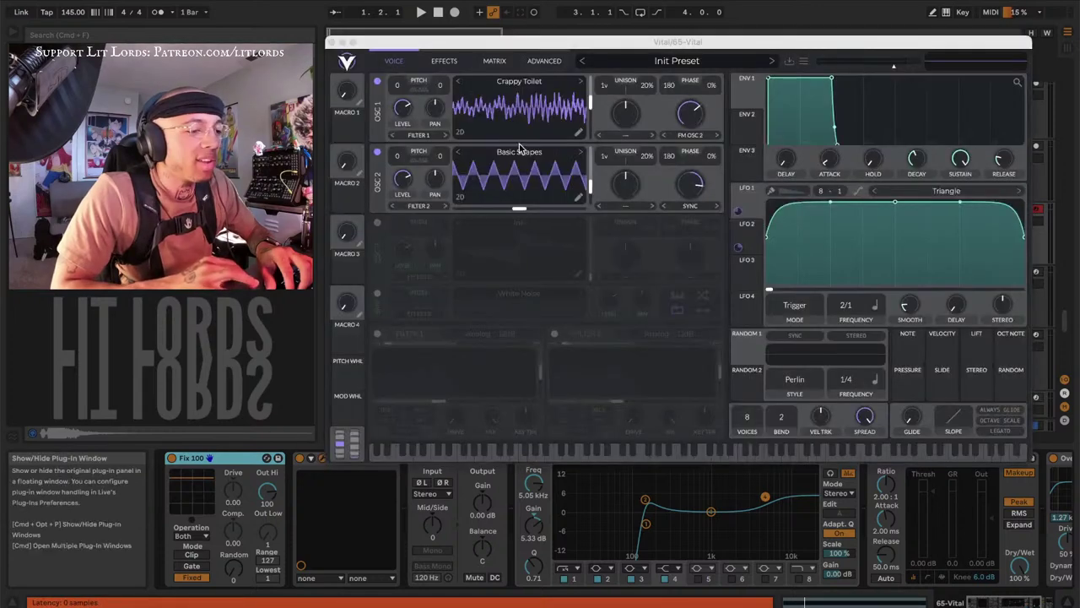
click(333, 42)
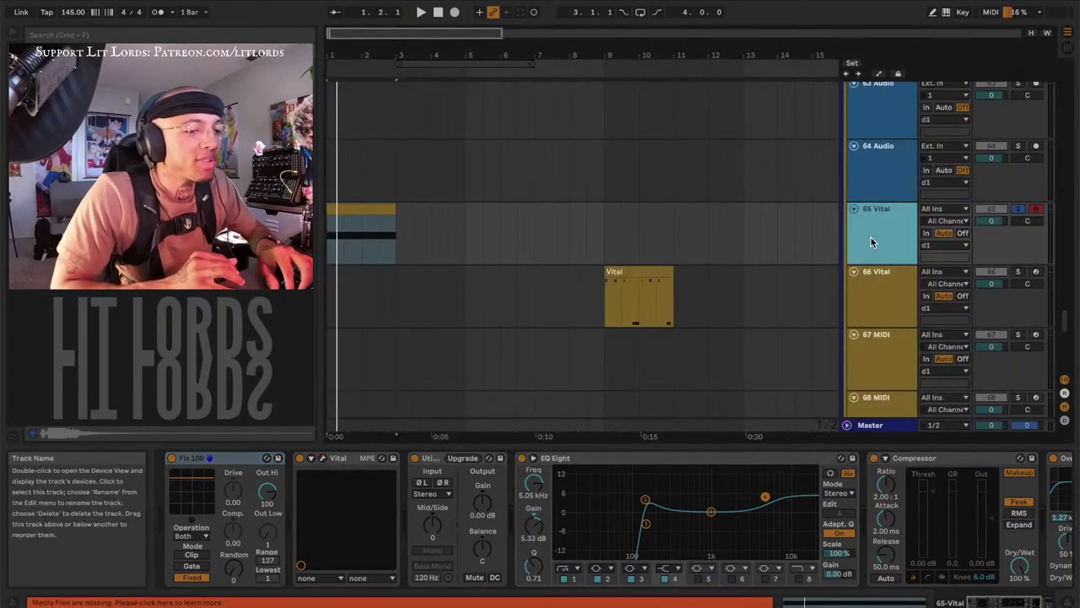
key(super+d)
click(367, 209)
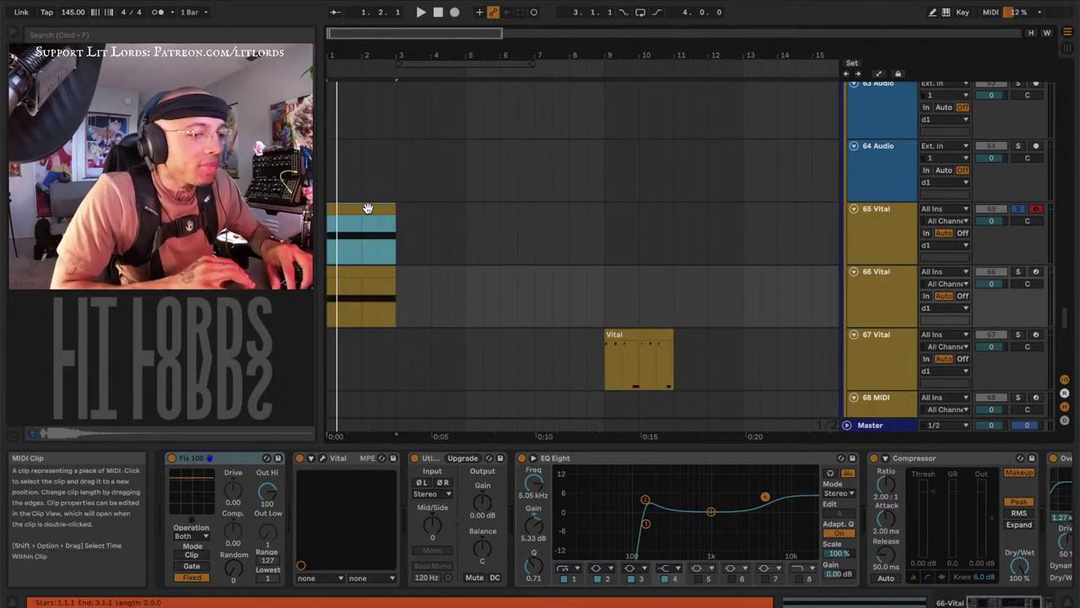
key(space)
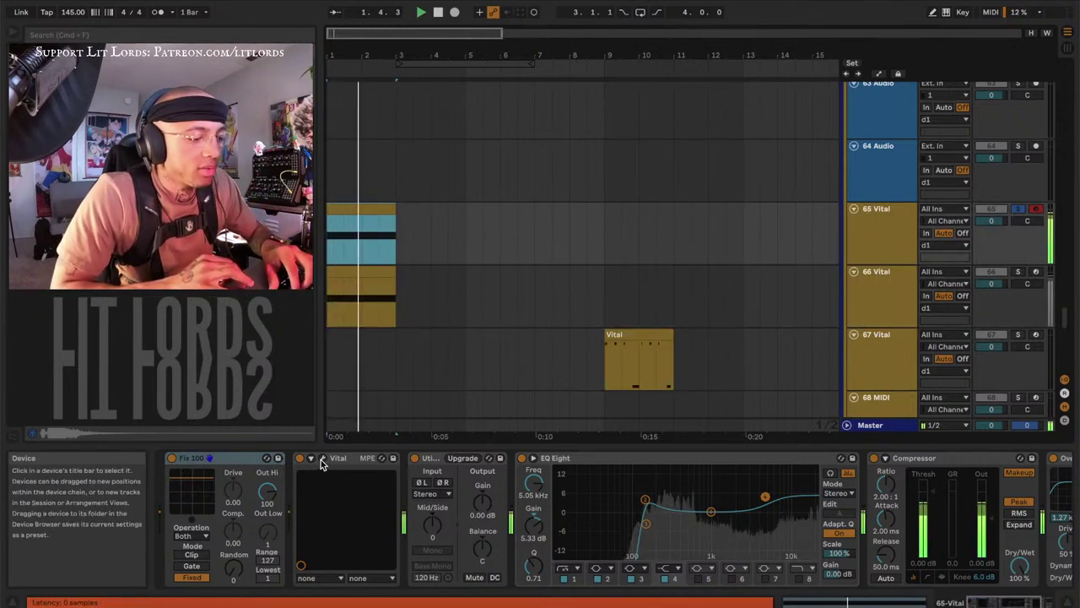
Reopen Vital on track 65 and set Osc 1's unison to 2 voices
click(322, 461)
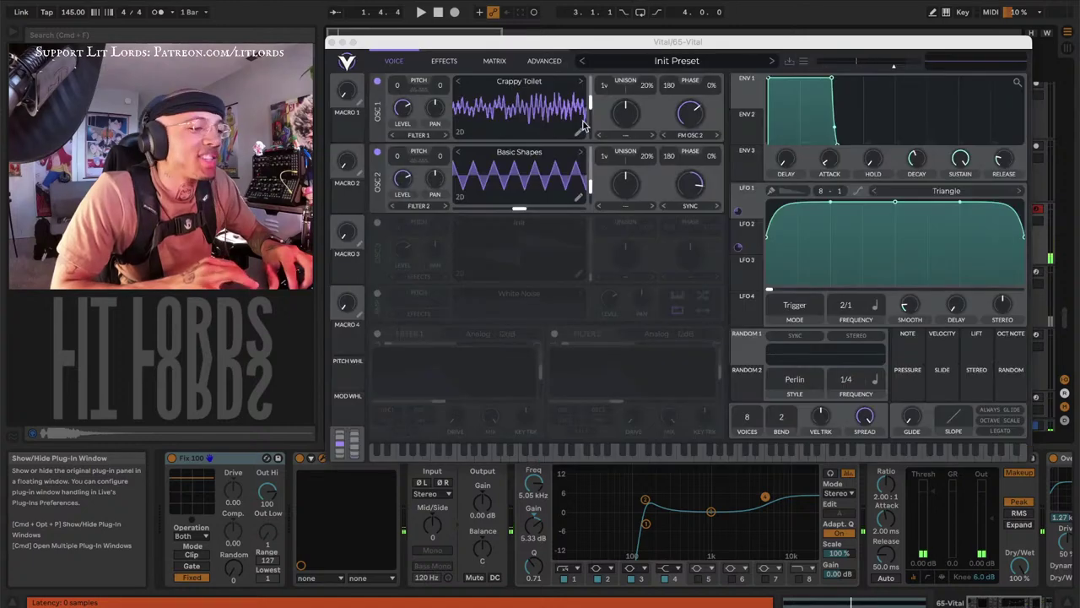
drag(605, 87, 601, 76)
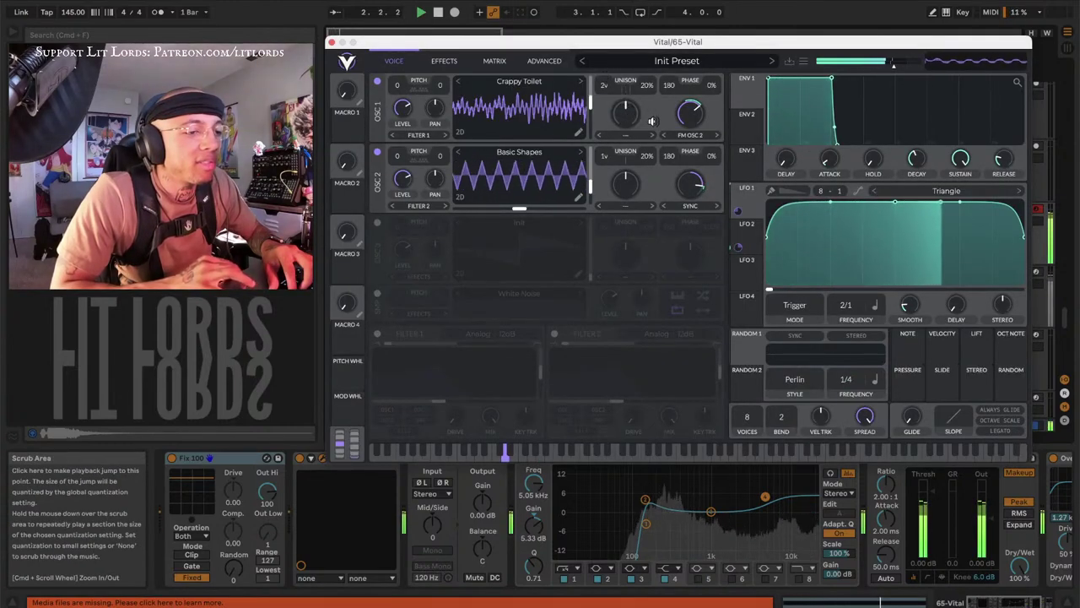
Try Osc 1's unison detune at 100% on track 65 and audition track 66 for comparison
drag(647, 90, 631, 75)
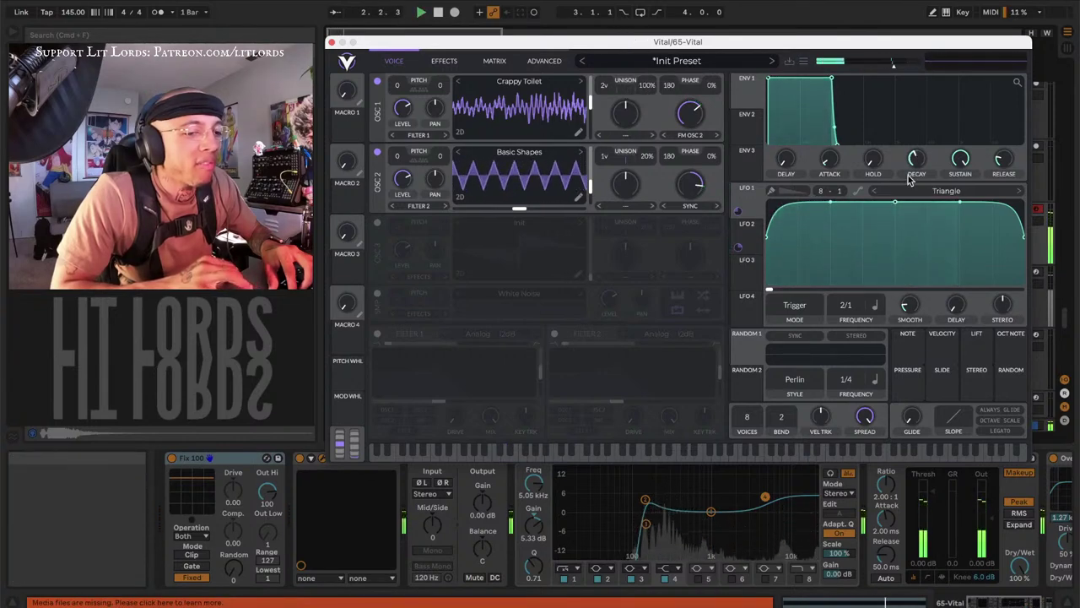
key(super+alt+p)
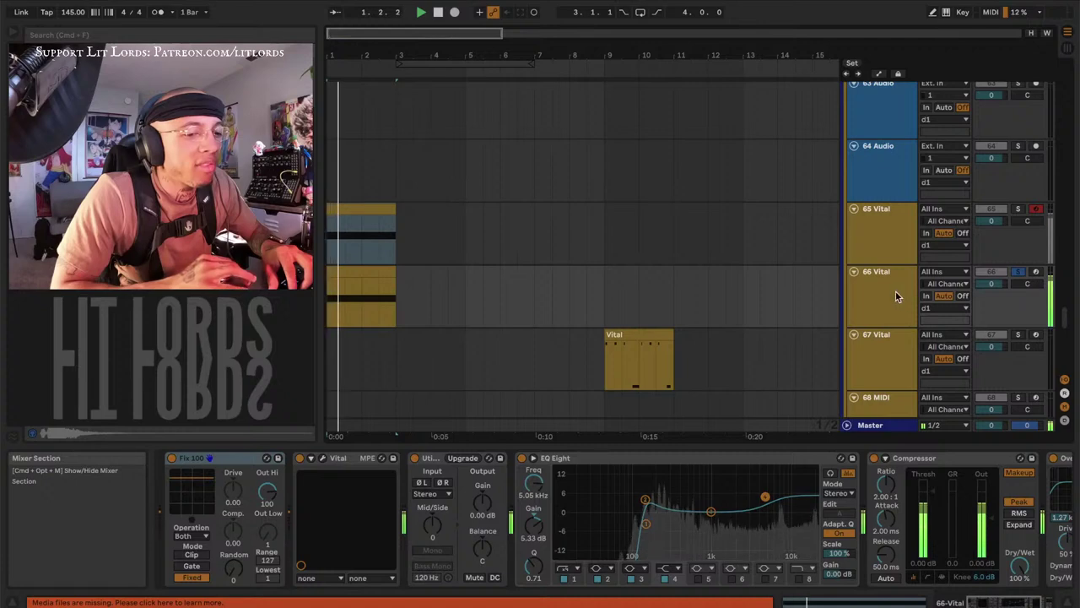
click(892, 292)
key(super+alt+p)
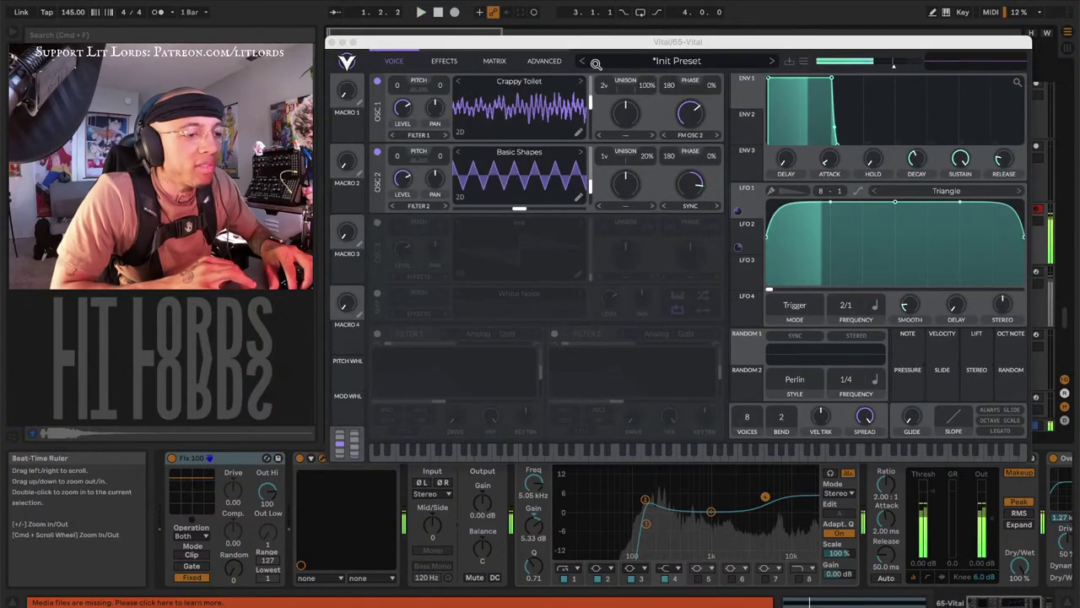
Try Osc 1's unison at 3 voices, then close and reopen Vital on track 65
mouse_move(604, 85)
mouse_down()
mouse_move(602, 113)
mouse_move(592, 90)
mouse_up()
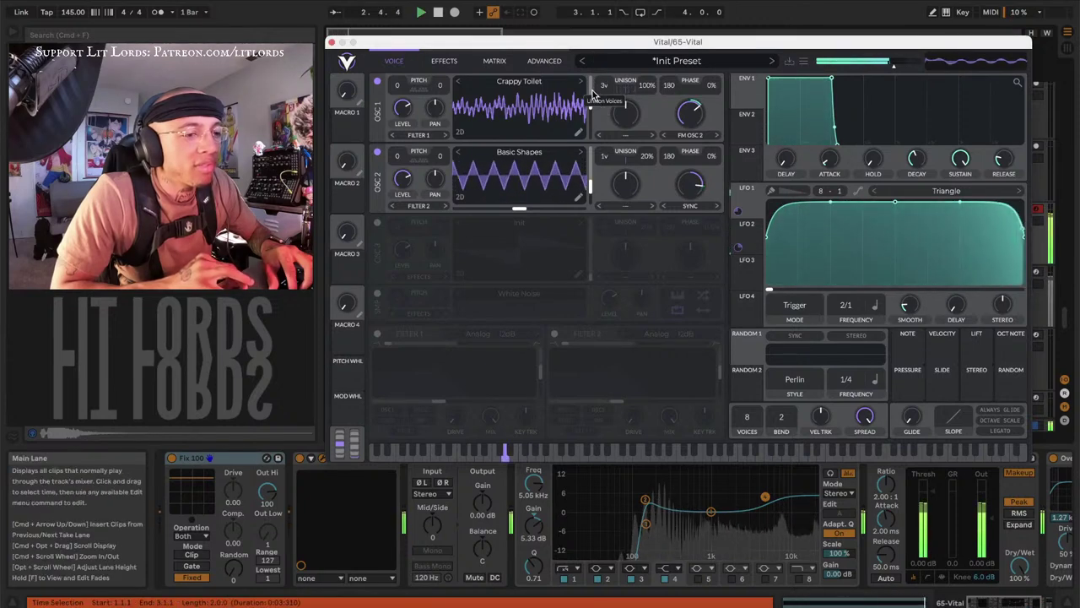
click(329, 42)
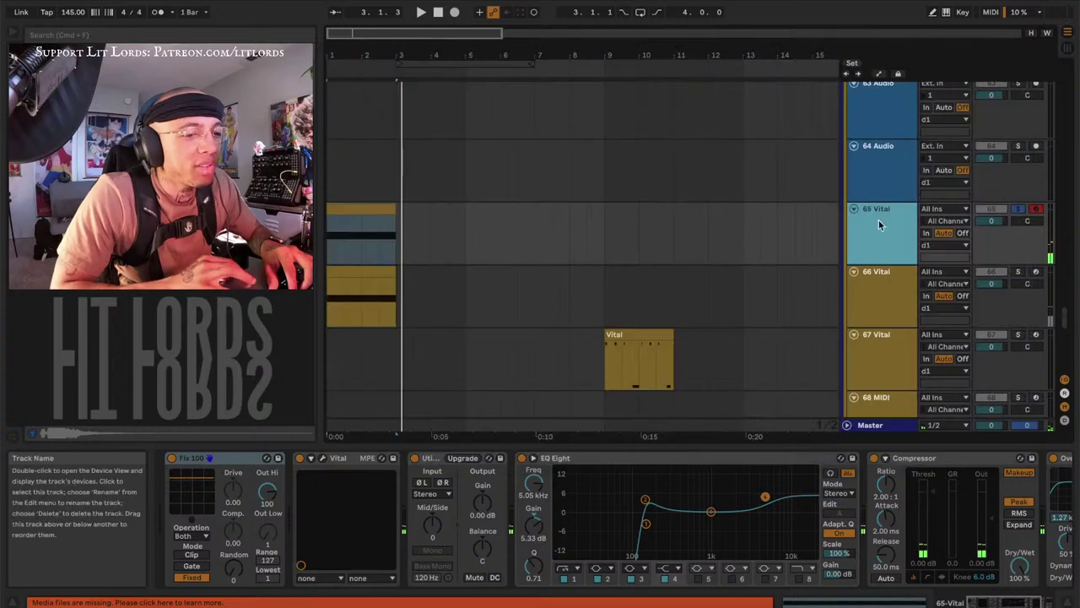
click(873, 242)
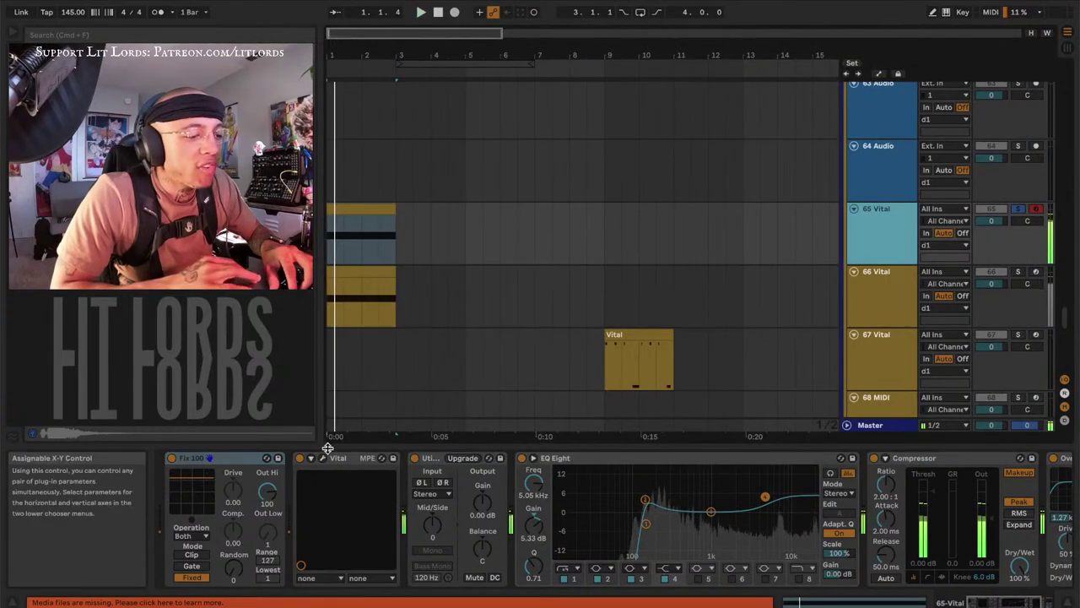
click(324, 458)
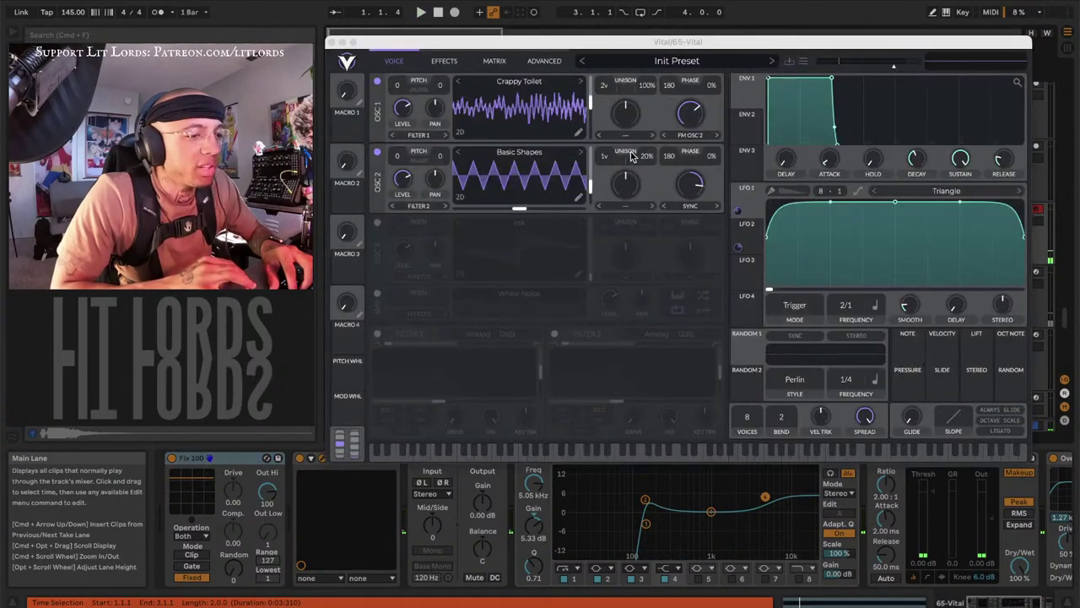
Set Osc 1's unison detune to 5% and Osc 2's unison to 2 voices with 3% detune, then close Vital
drag(646, 89, 621, 110)
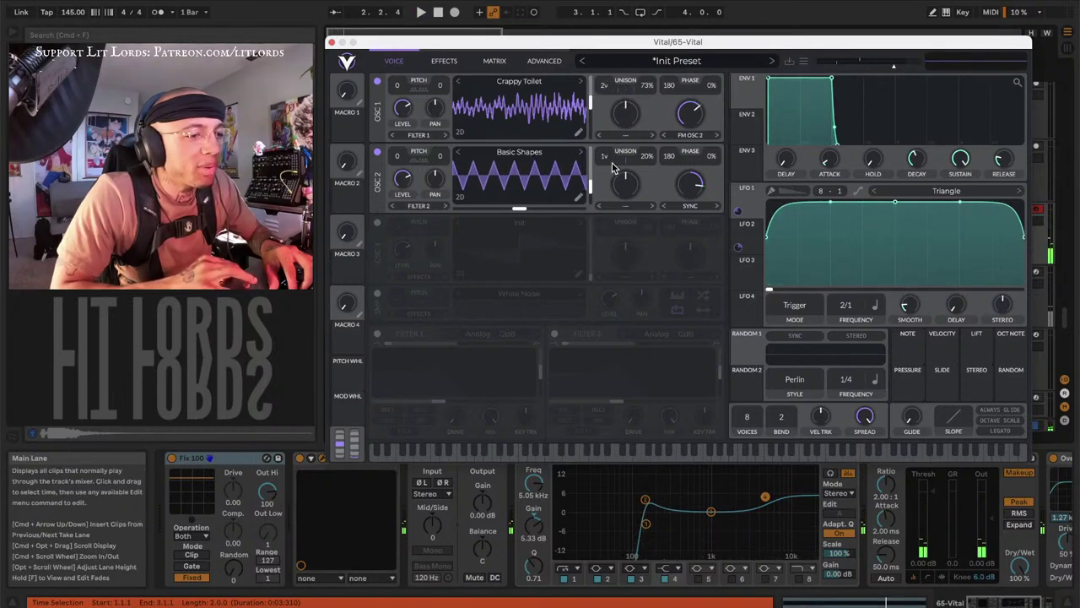
drag(624, 182, 641, 162)
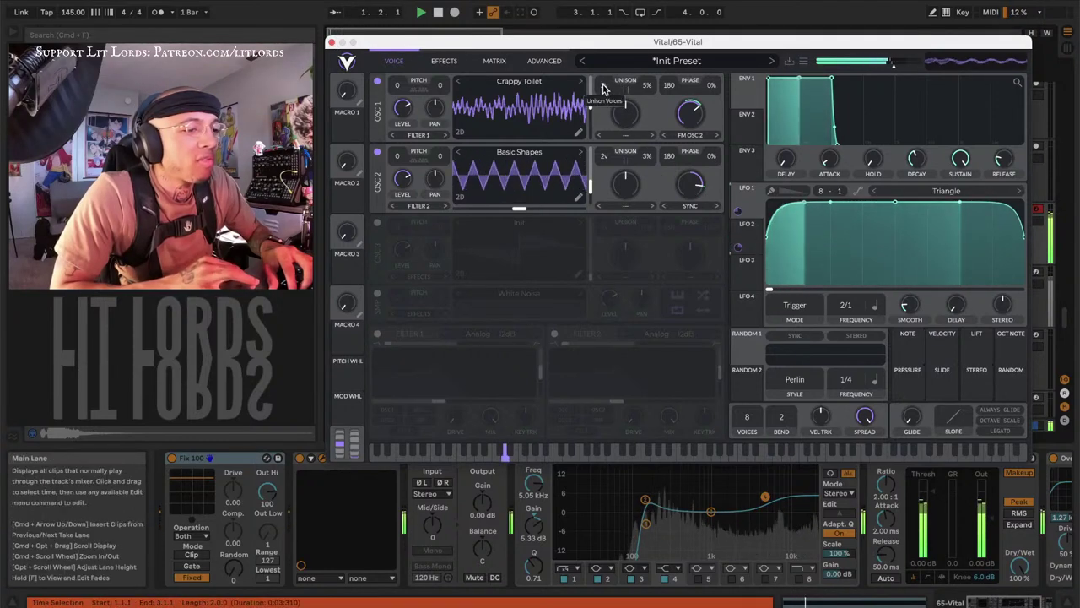
click(329, 42)
Open Vital on track 66 and lower Osc 1's FM Osc 2 amount and wavetable position
click(880, 277)
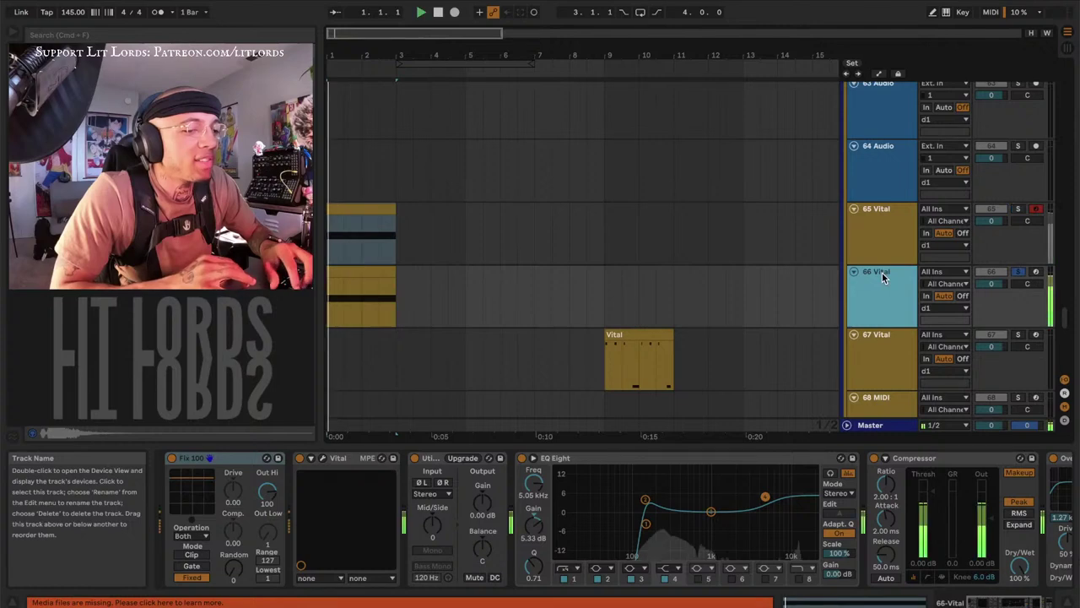
click(325, 458)
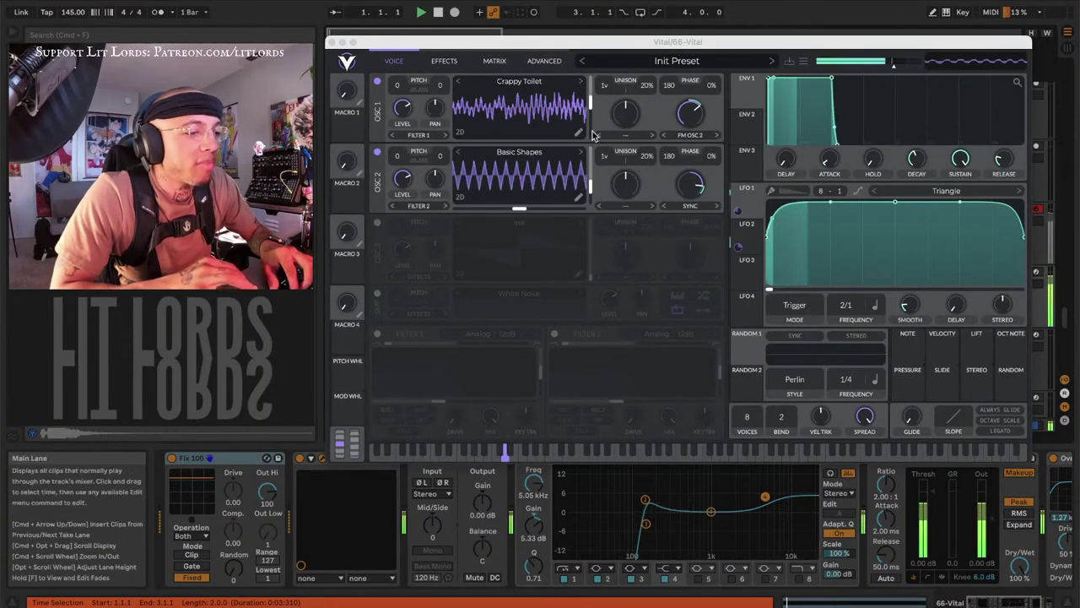
click(685, 138)
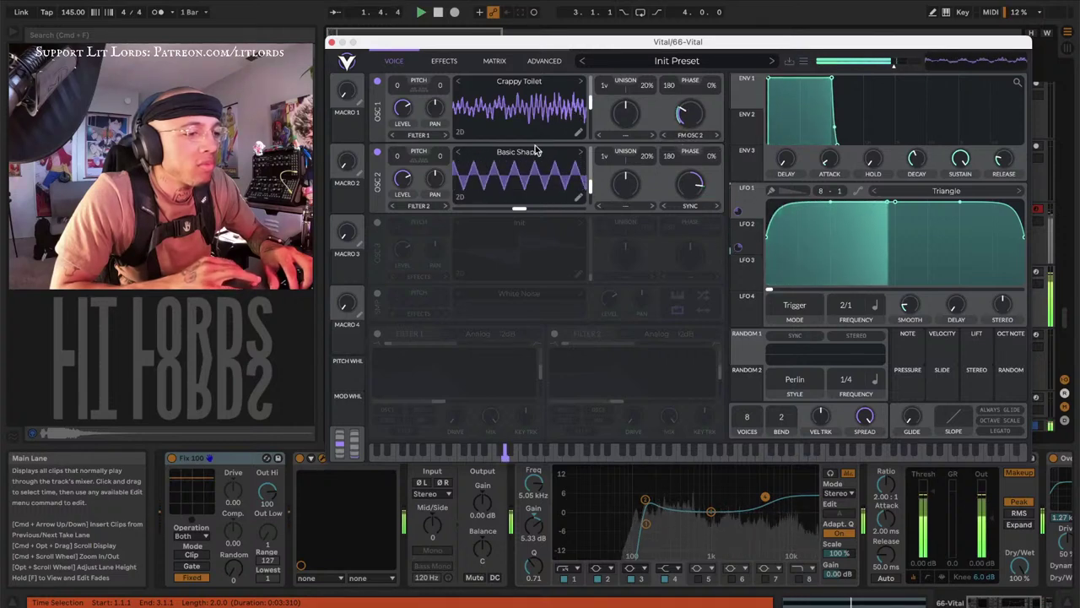
drag(589, 101, 590, 111)
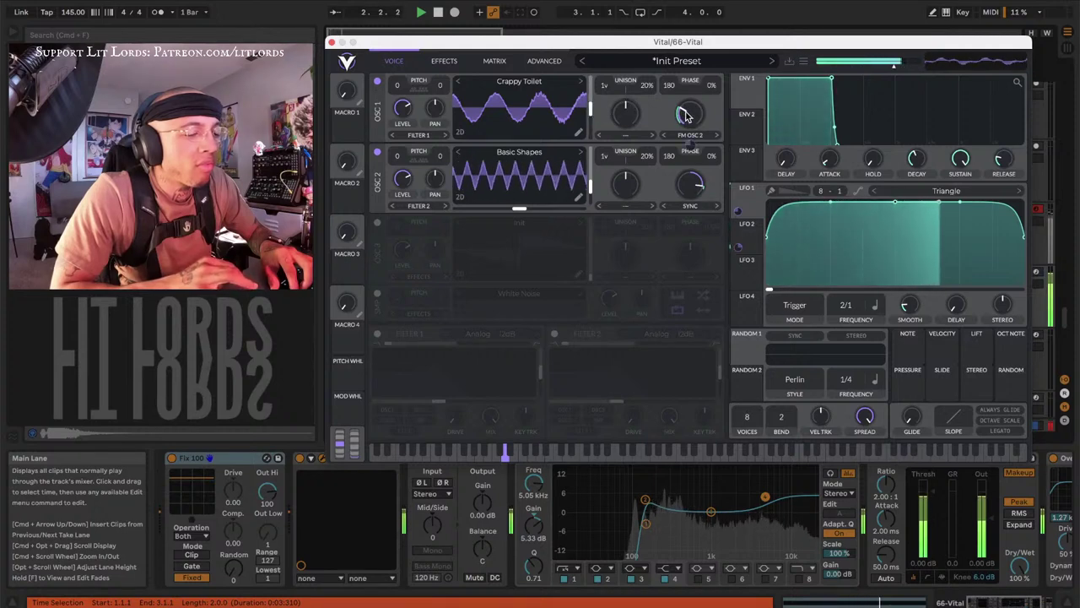
Set Osc 2's Sync wave morph to about 66.5%
mouse_move(687, 97)
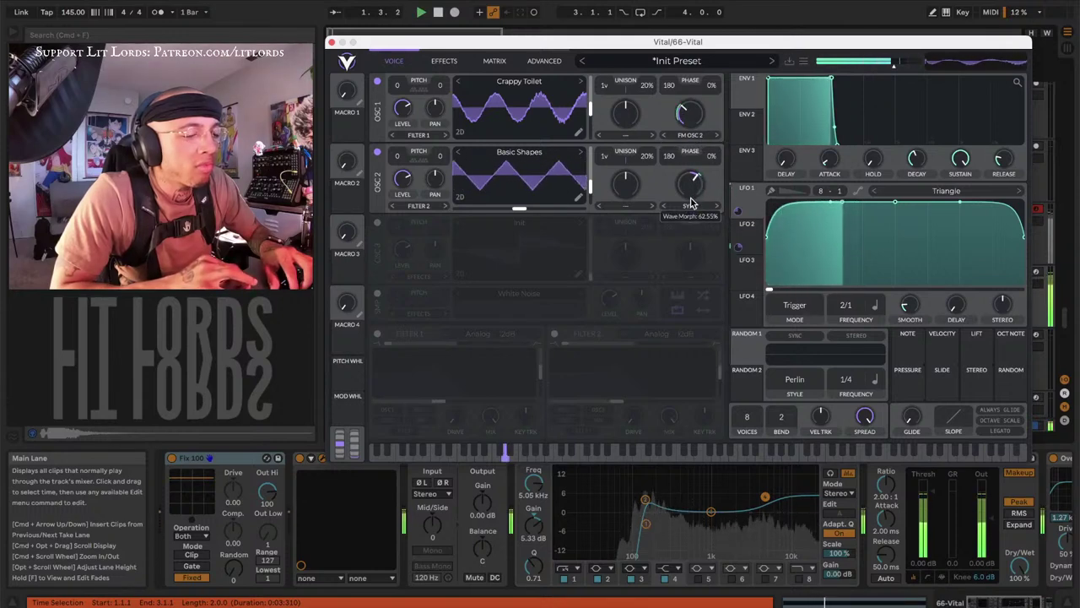
drag(688, 207, 685, 215)
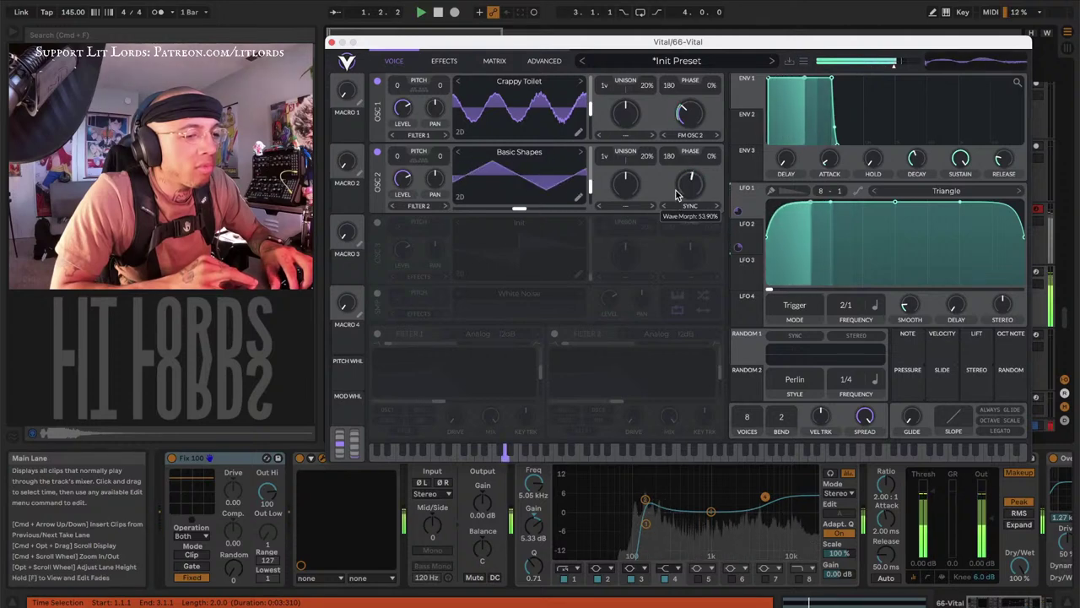
scroll(675, 185, up, 2)
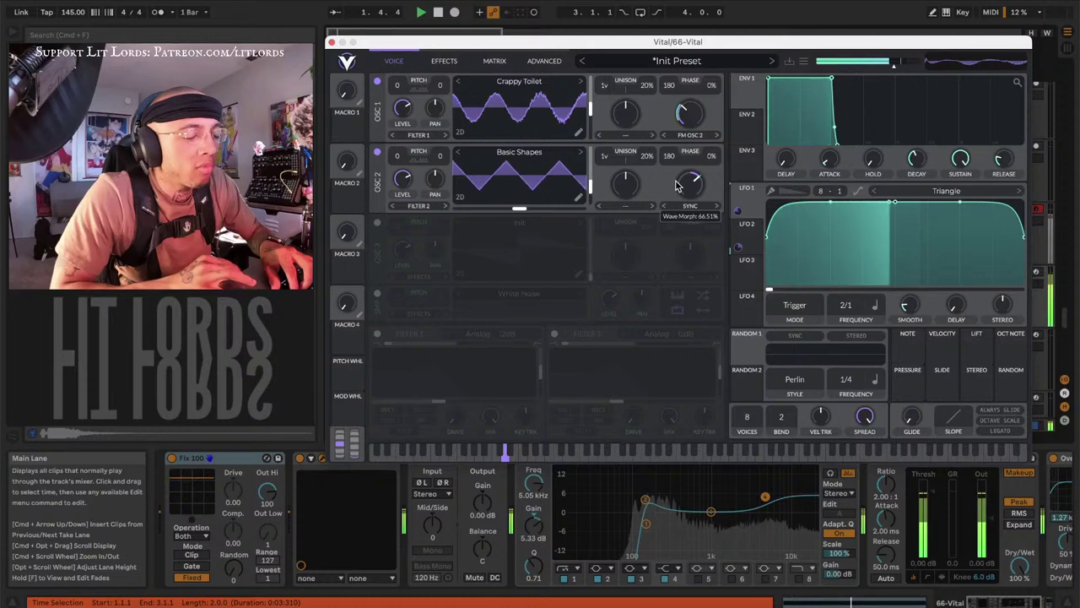
Enable the Soft Clip distortion effect, raise its drive to about 13 dB and choose a filter routing for it
click(444, 63)
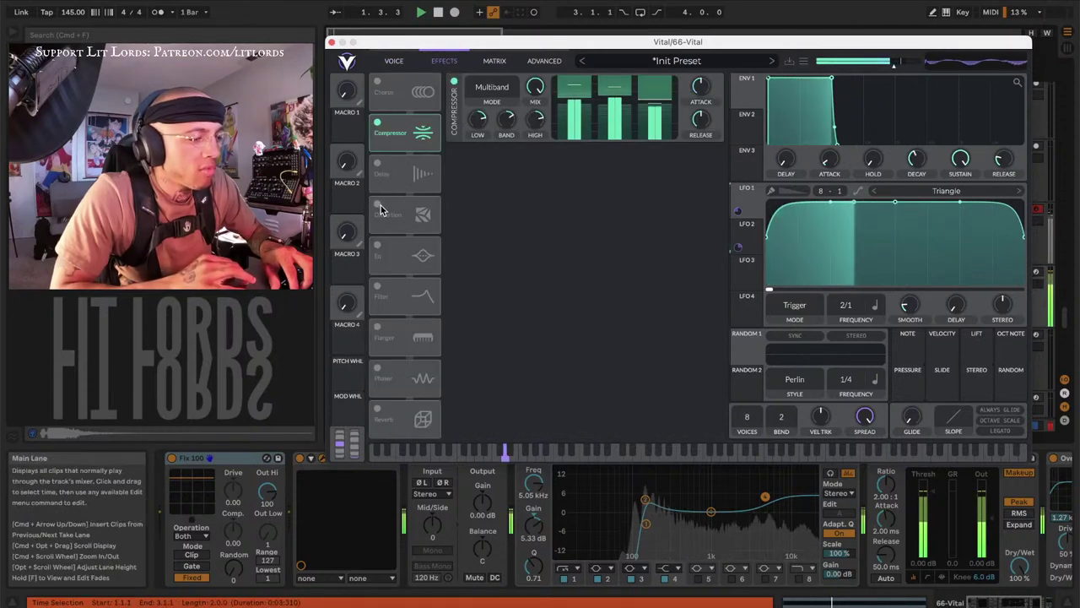
click(378, 206)
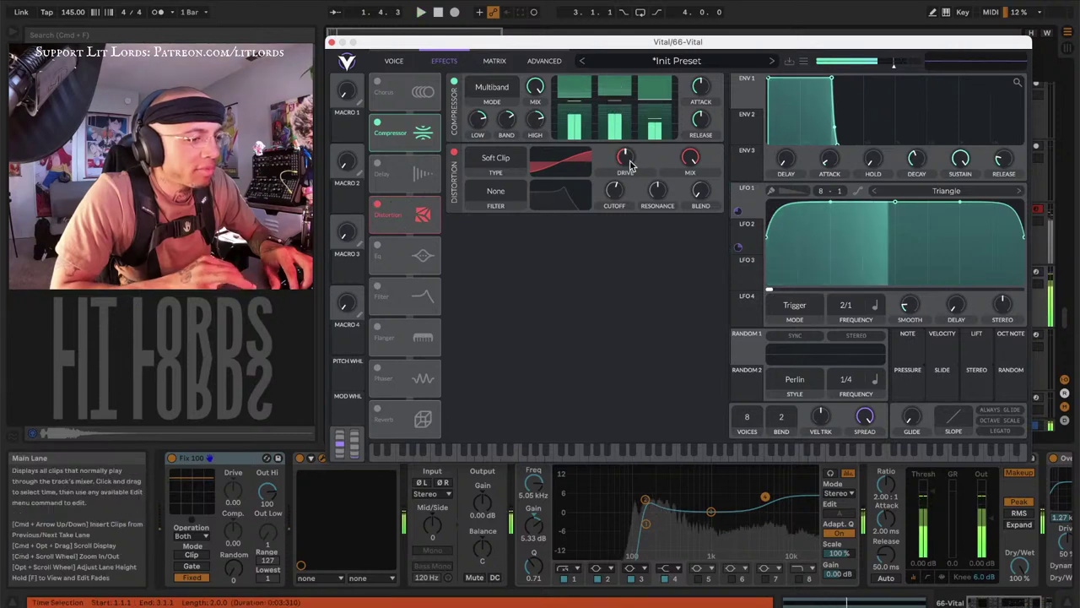
drag(624, 158, 620, 137)
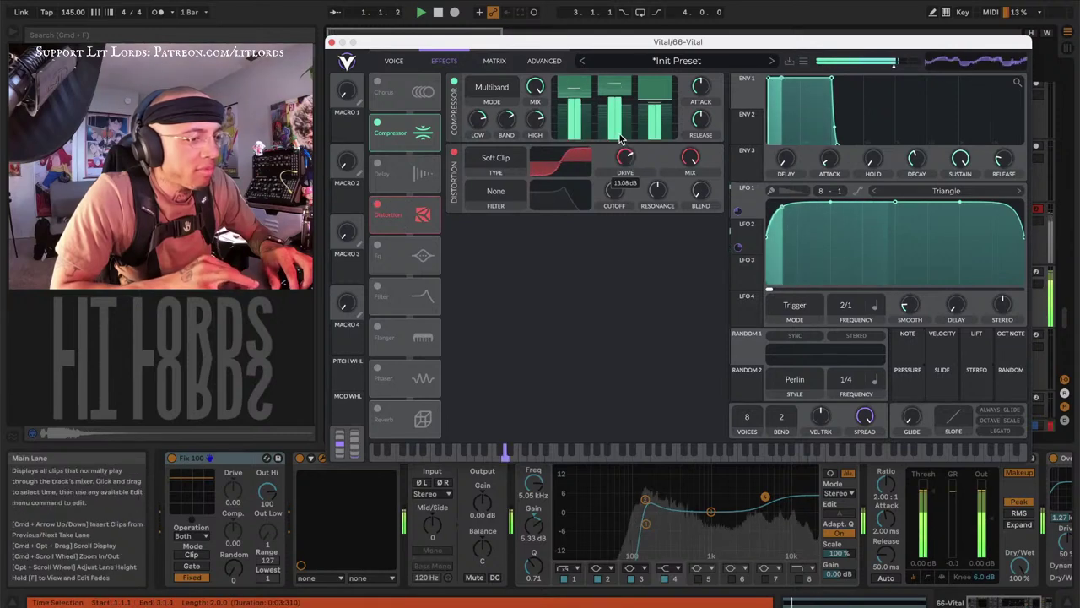
click(495, 191)
click(494, 231)
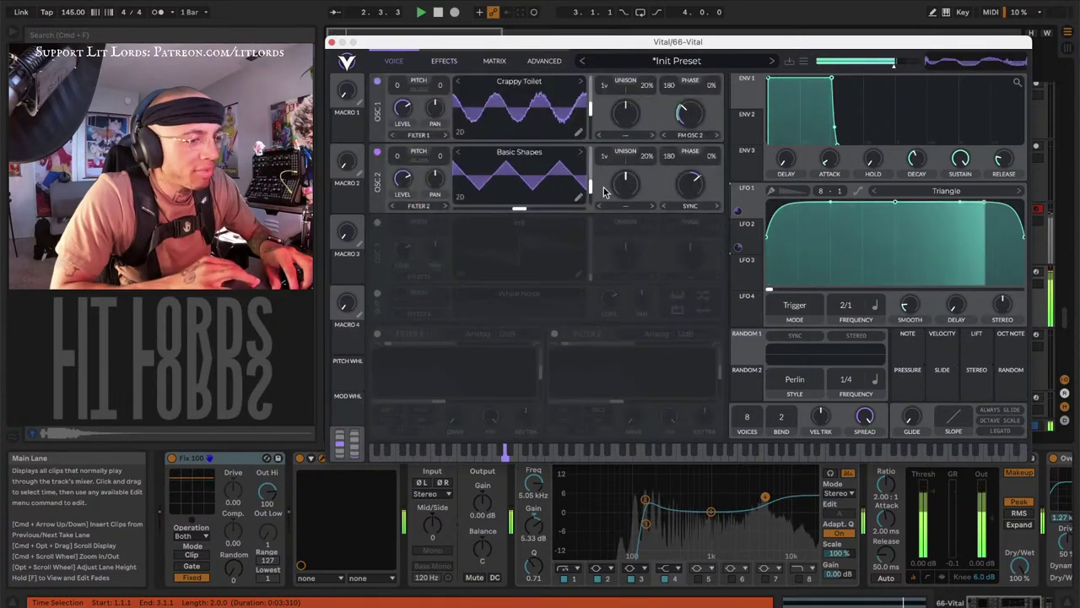
Try to assign LFO 2 to Osc 1's FM Osc 2 amount
click(746, 237)
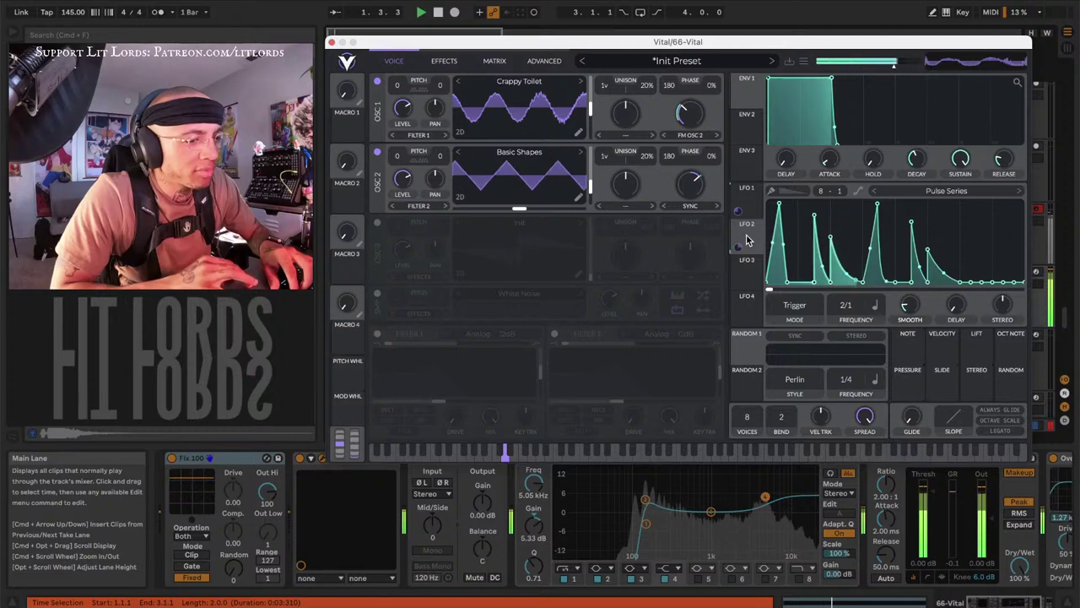
mouse_move(738, 245)
mouse_down()
mouse_move(720, 236)
mouse_move(747, 232)
mouse_up()
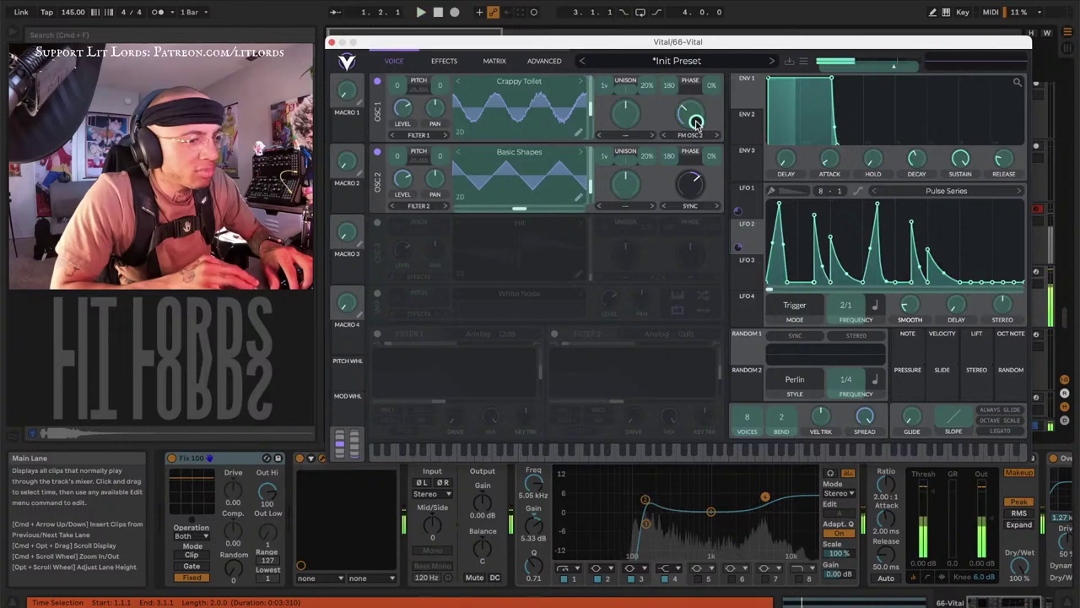
drag(695, 124, 693, 127)
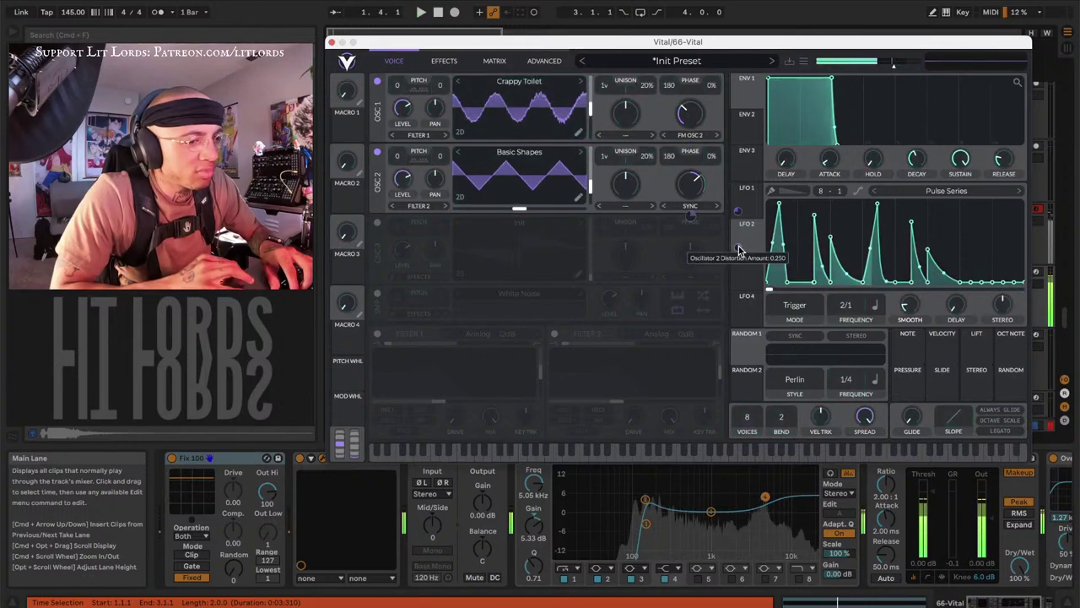
Adjust LFO 2's modulation amount on Osc 2's Sync morph, trying values from about 0.18 to 0.53
drag(690, 216, 690, 216)
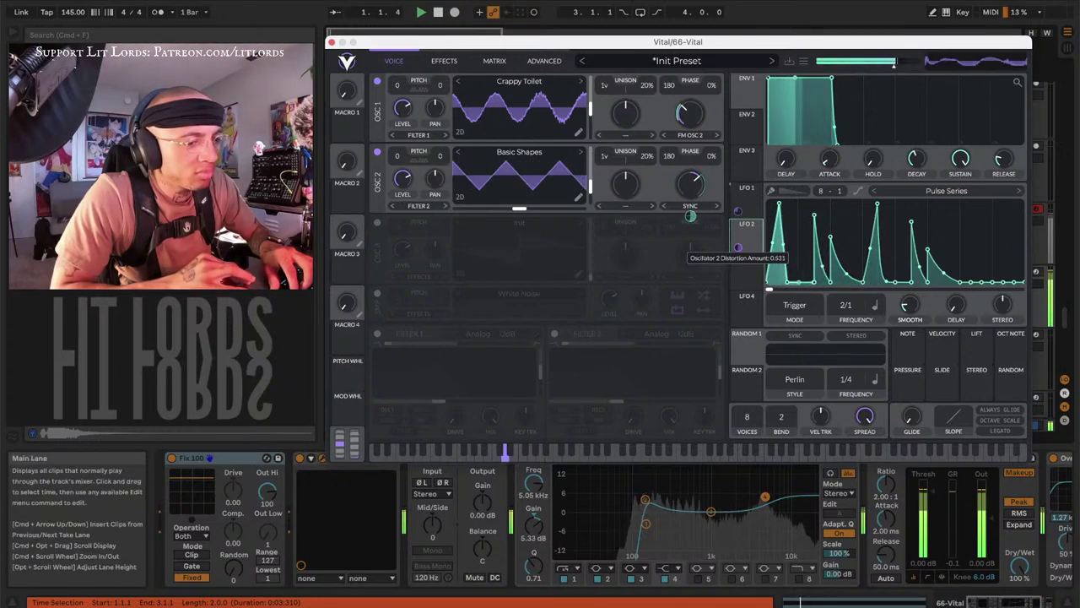
drag(691, 216, 690, 216)
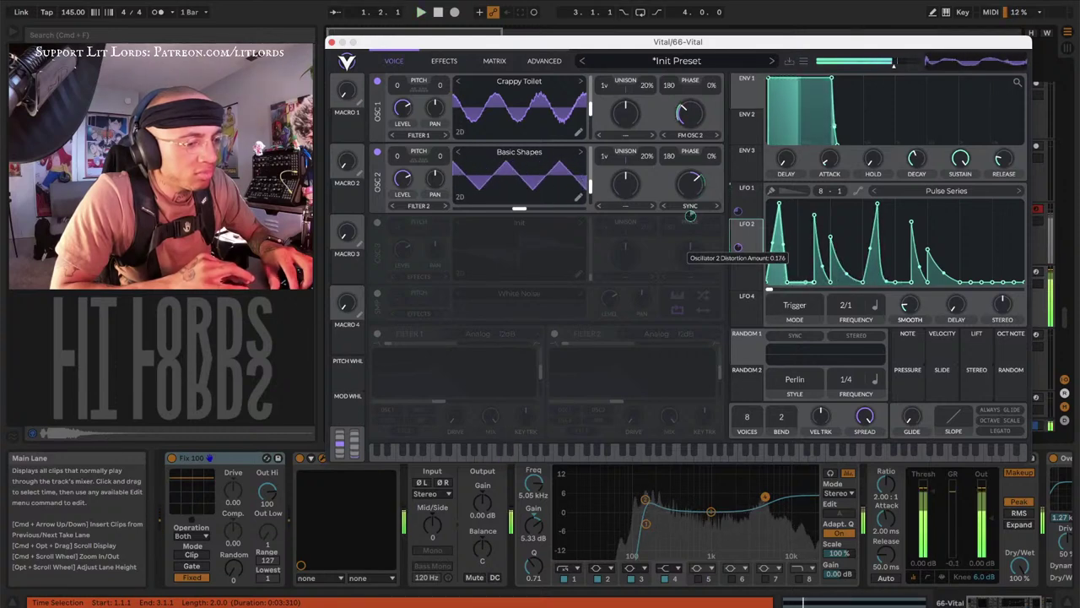
drag(690, 216, 691, 216)
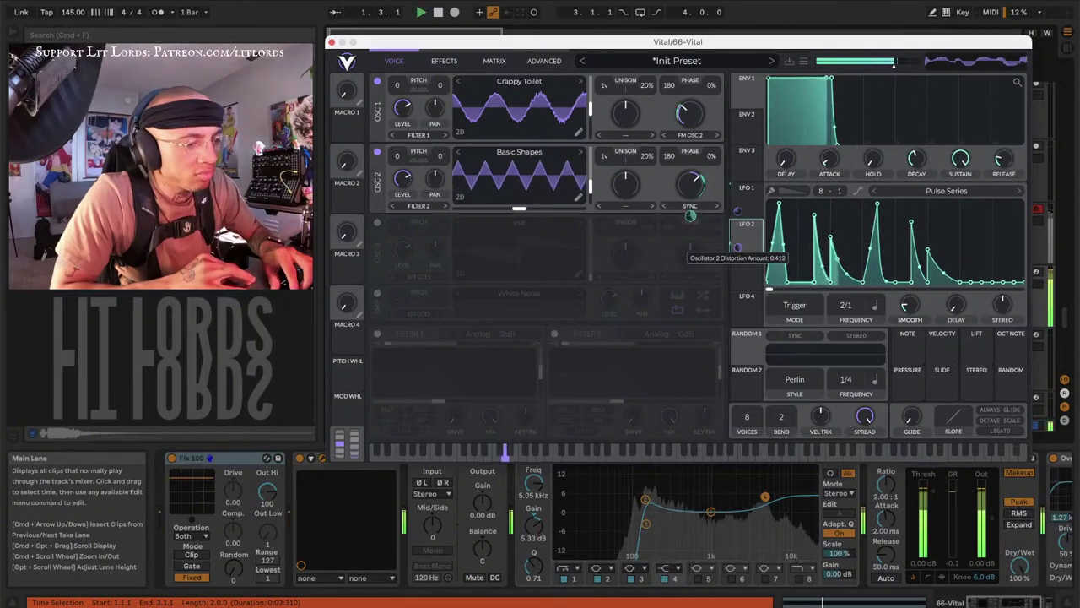
drag(690, 216, 739, 250)
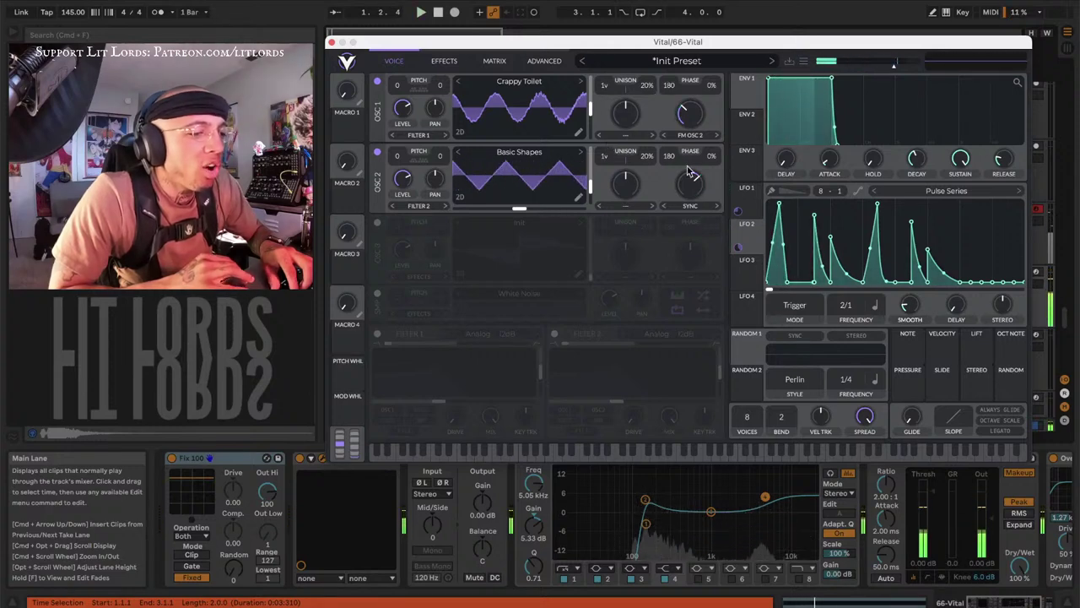
Compare the LFO 1 and LFO 2 shapes and assign LFO 2 to Osc 1's wavetable position
click(744, 199)
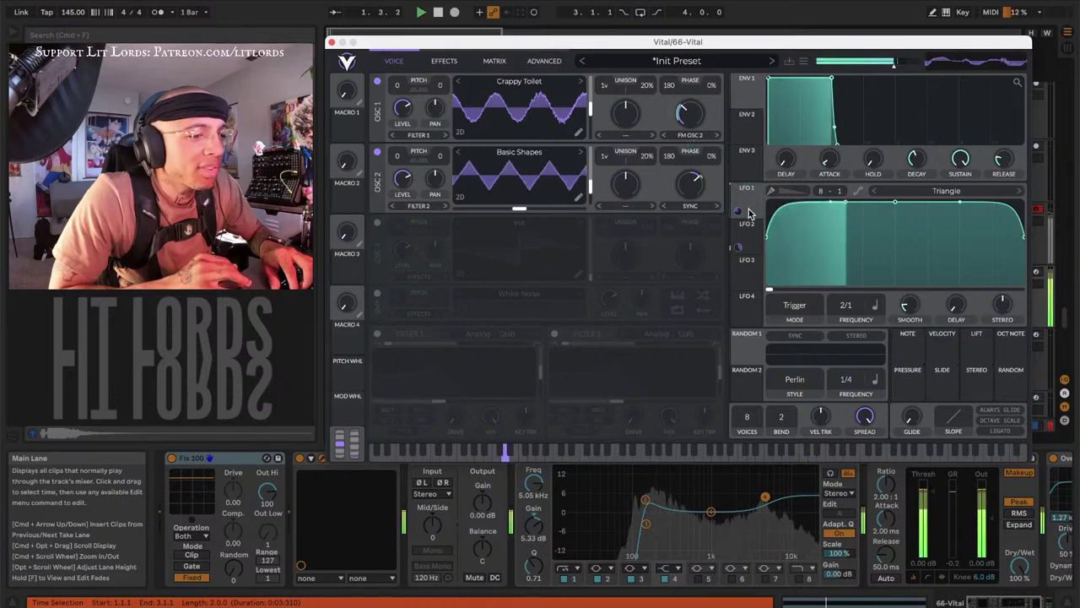
click(746, 226)
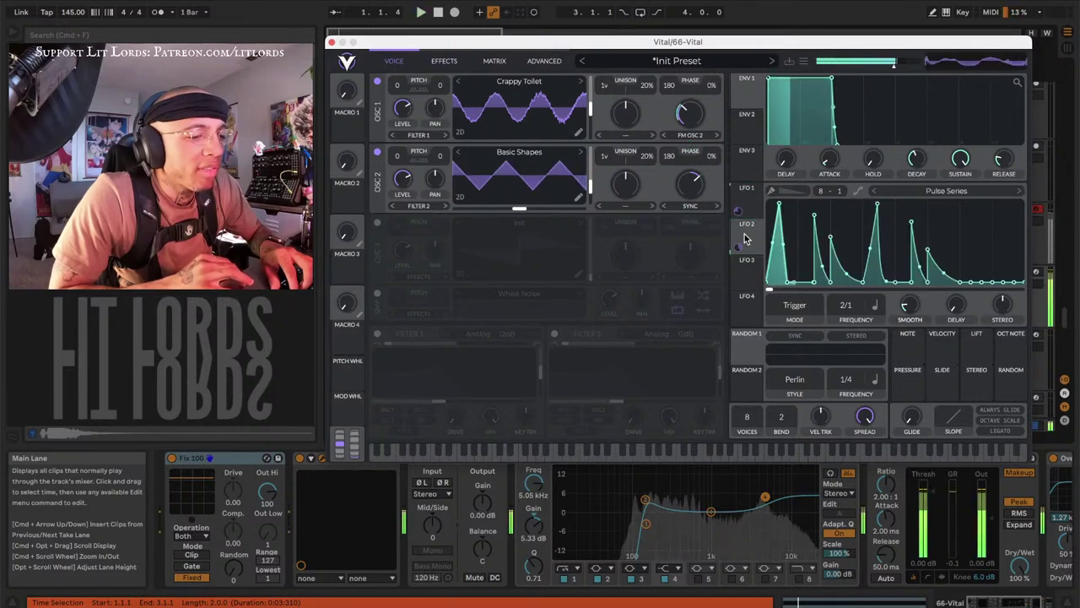
drag(740, 246, 590, 114)
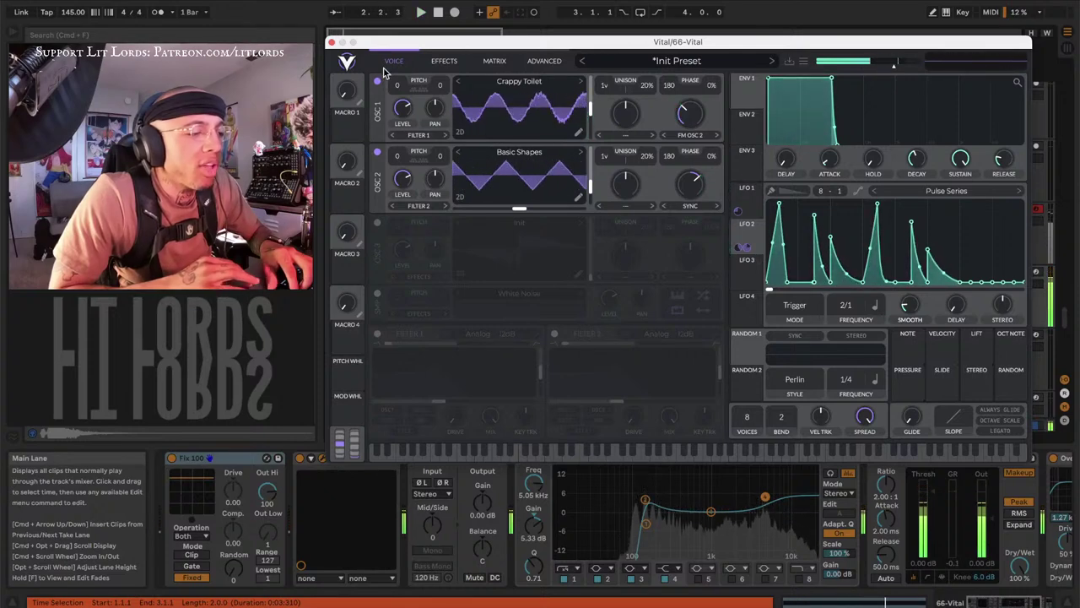
Stop playback, hide the Vital window and audition track 65 Vital on its own
key(space)
key(super+alt+p)
click(894, 214)
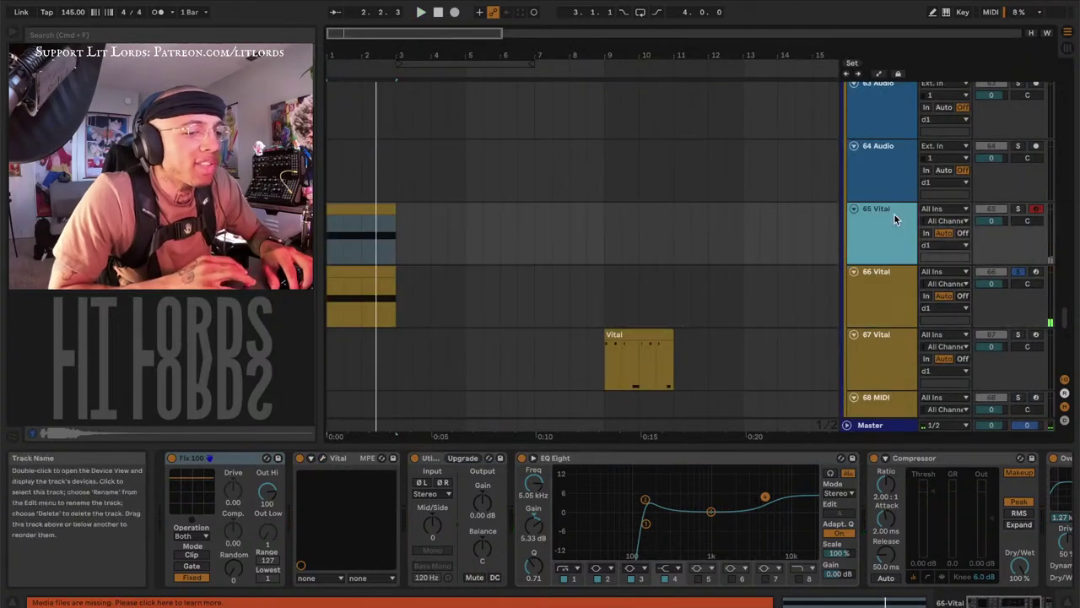
key(space)
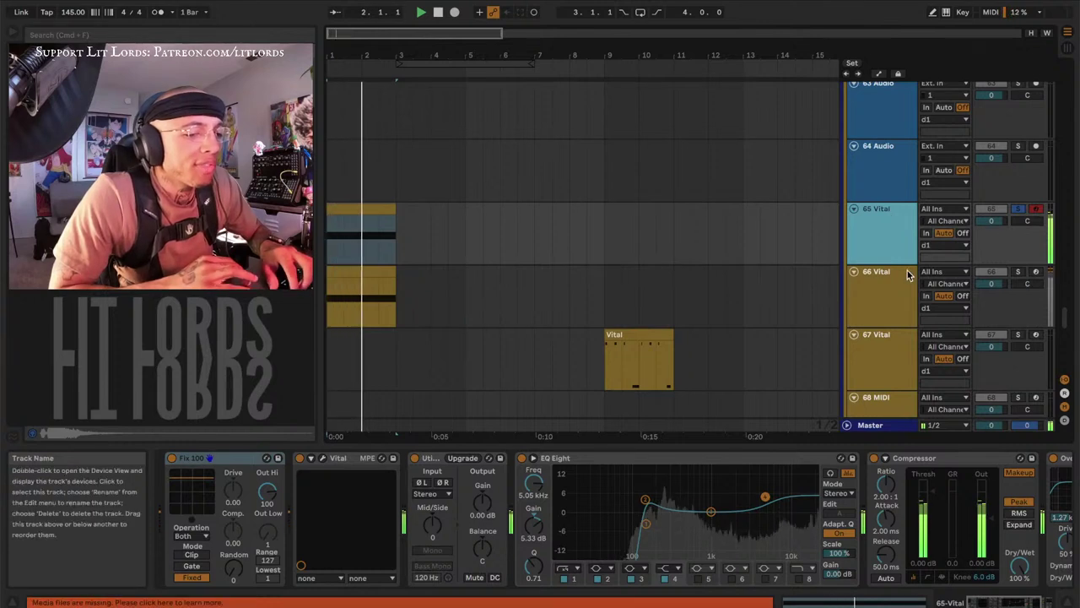
Raise the EQ Eight low-cut frequency to 182 Hz on track 65 and 170 Hz on track 66
drag(647, 527, 654, 521)
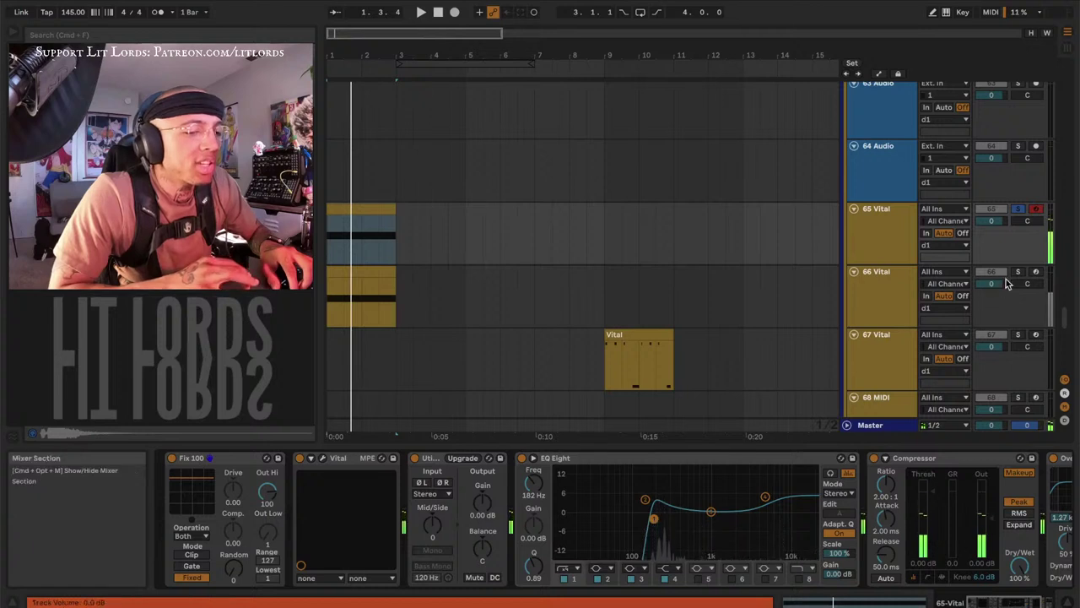
click(881, 295)
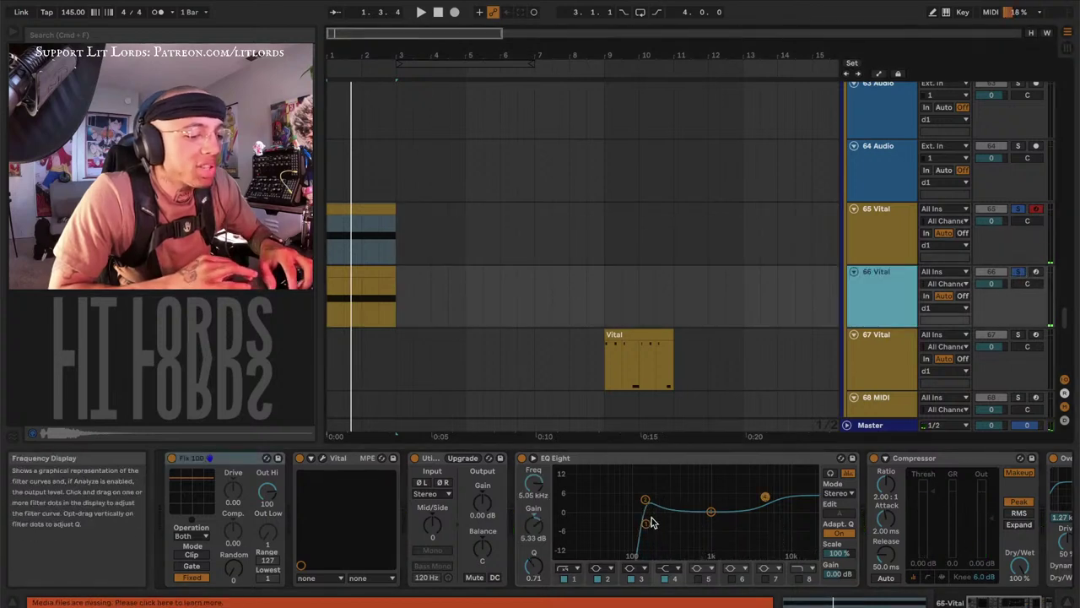
drag(646, 523, 651, 523)
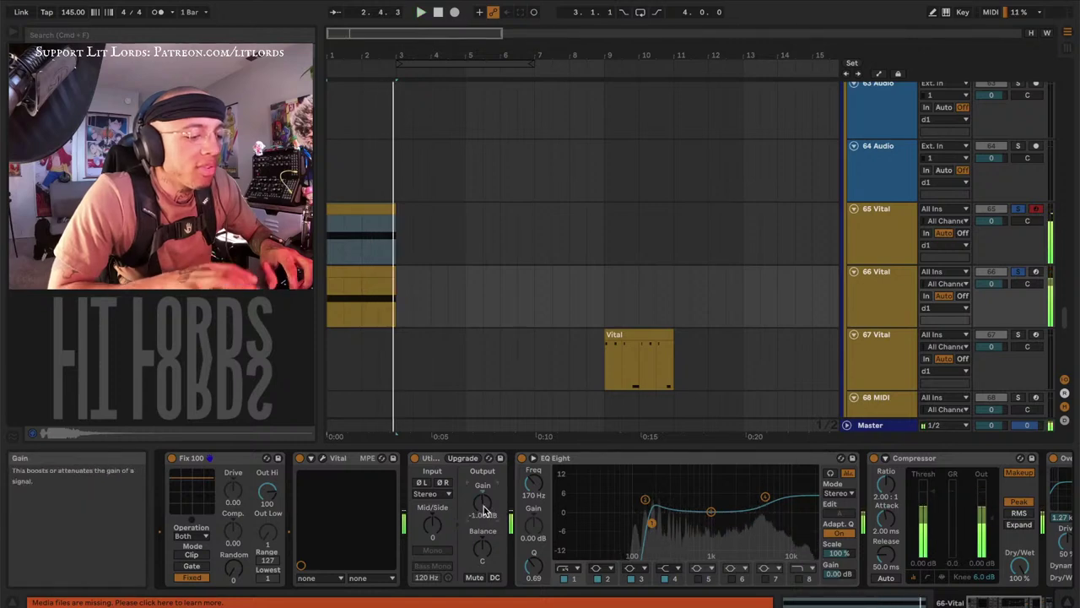
Move the Vital clip on track 67 from bar 9 to bar 1 and play it with the other layers
scroll(485, 512, down, 1)
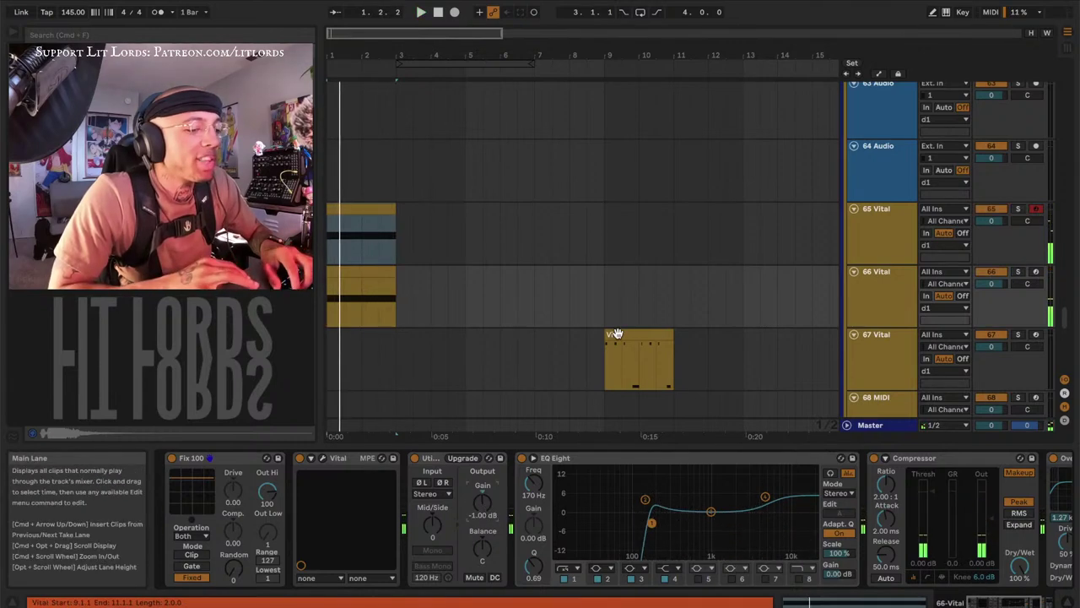
drag(620, 335, 335, 377)
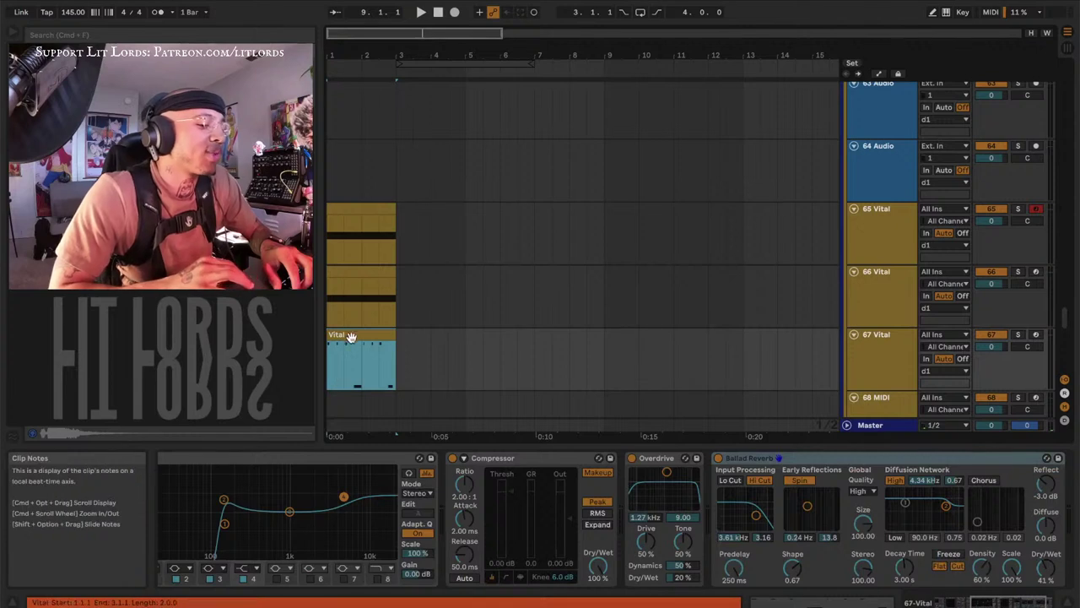
key(space)
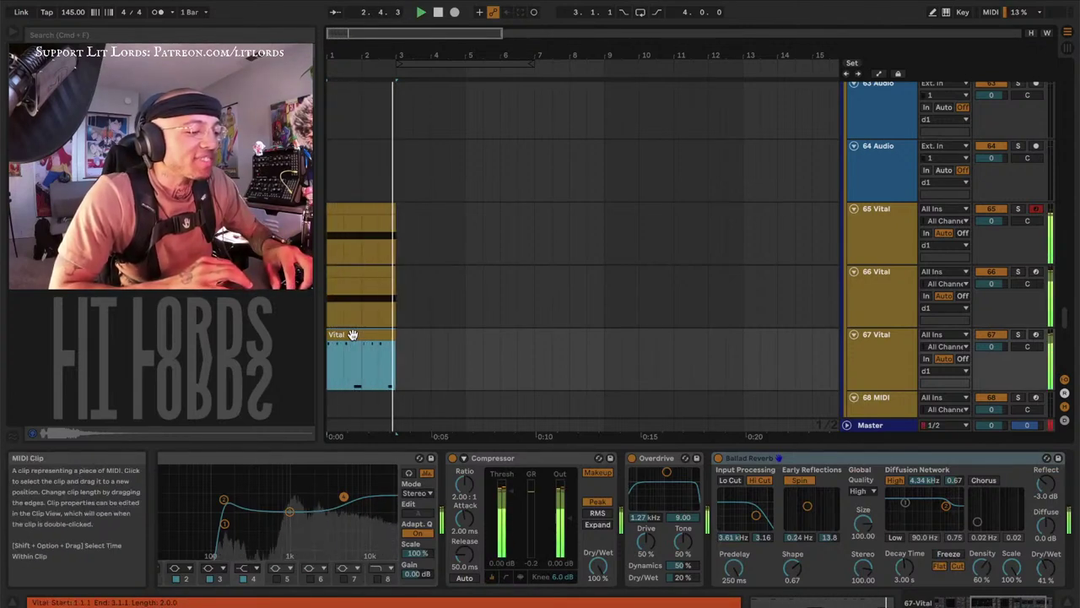
Lower the final note at 2.4 in track 67's Vital clip to F#4 and play the result
double_click(359, 334)
click(1026, 555)
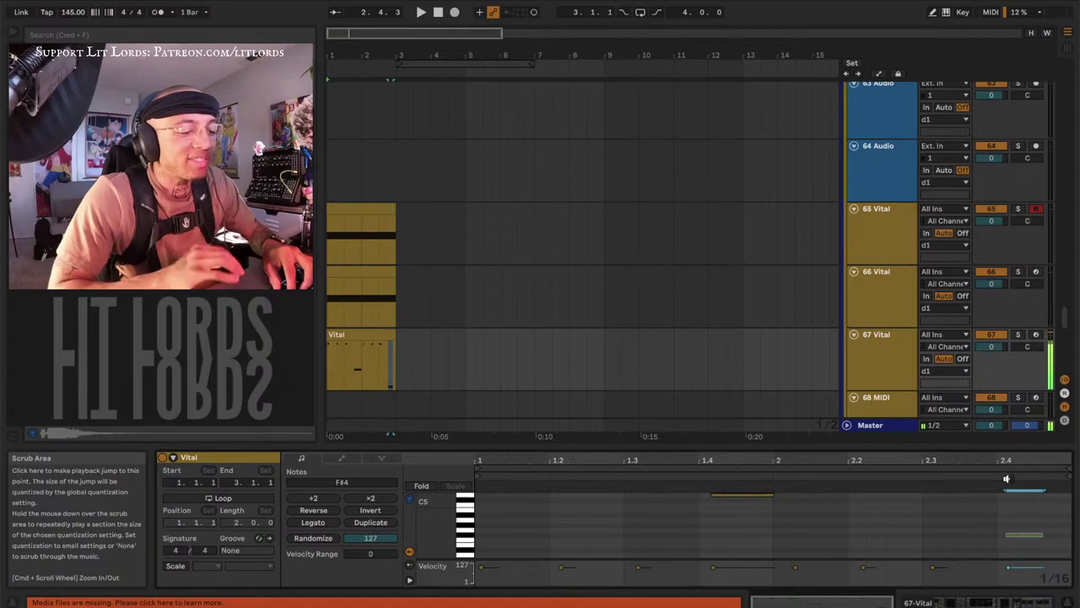
click(369, 330)
key(space)
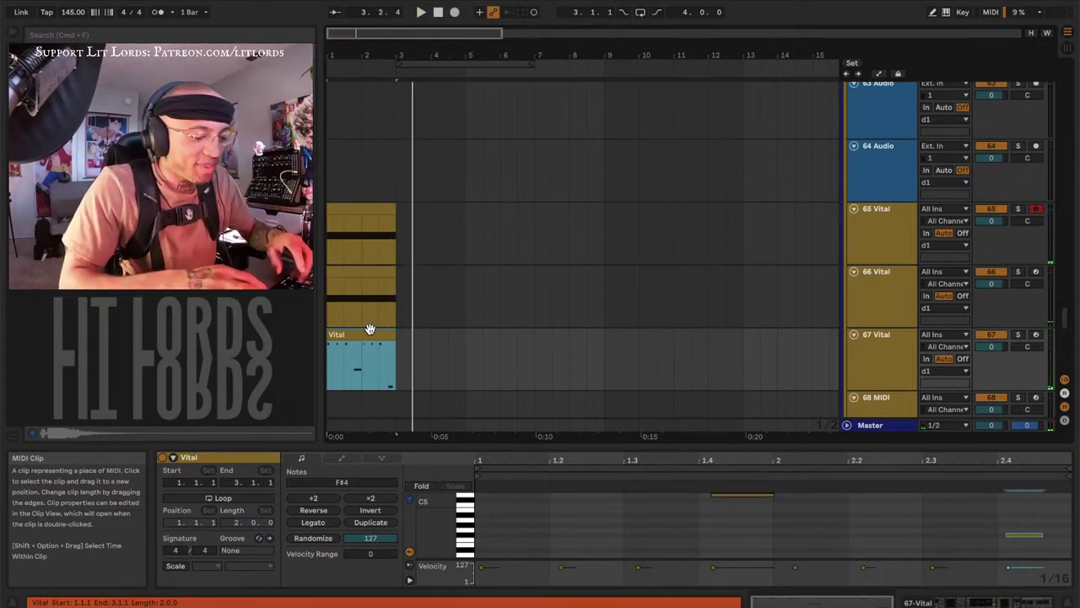
Fold all track groups, duplicate bars 1 and 2 across every group, and play the four-bar section
key(super+alt+u)
drag(328, 93, 392, 263)
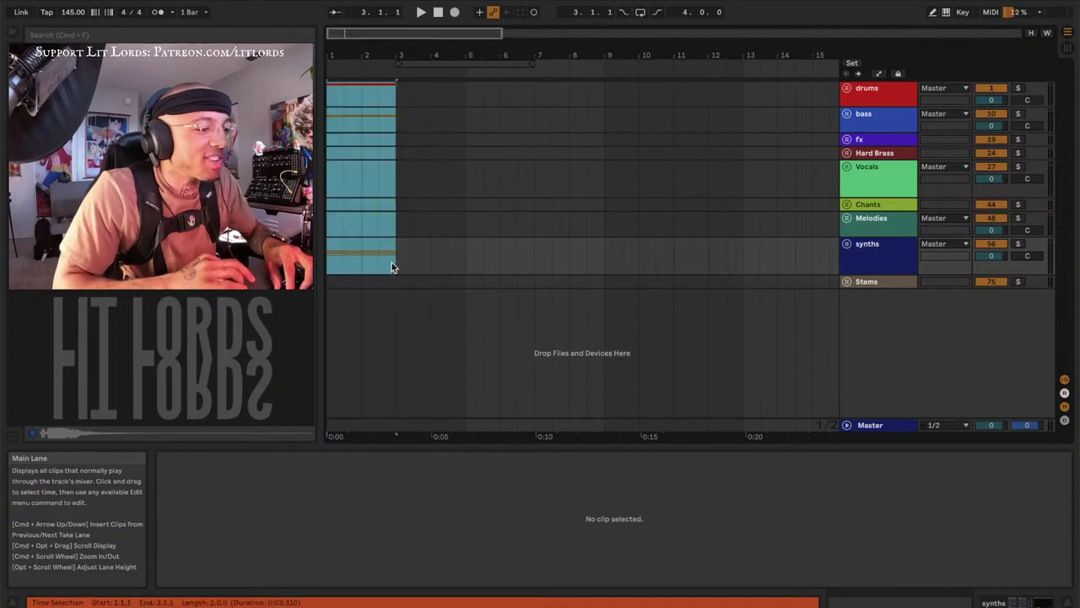
key(super+d)
click(329, 89)
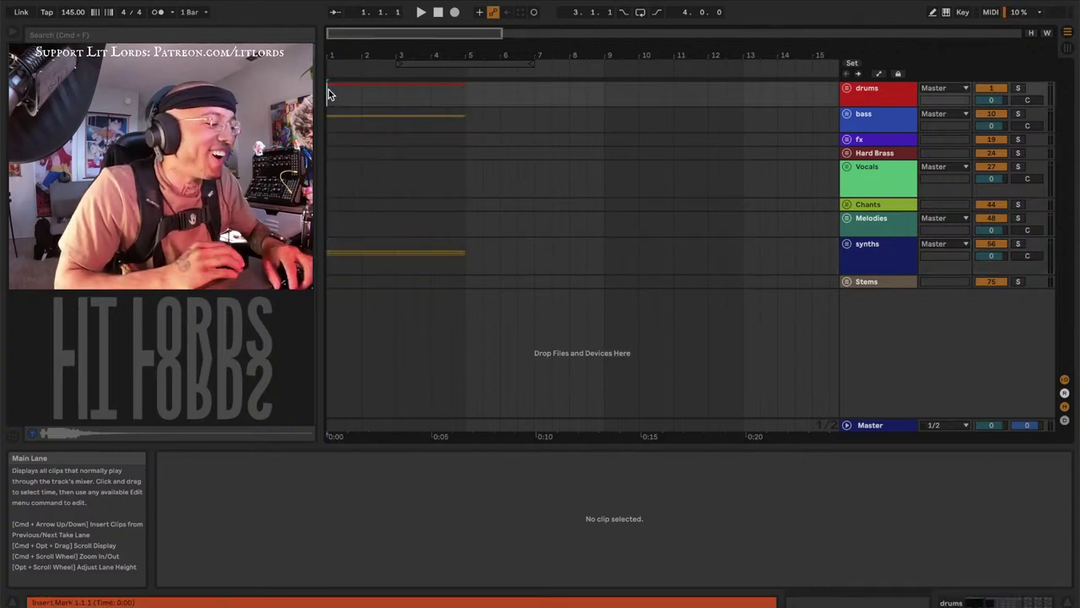
key(space)
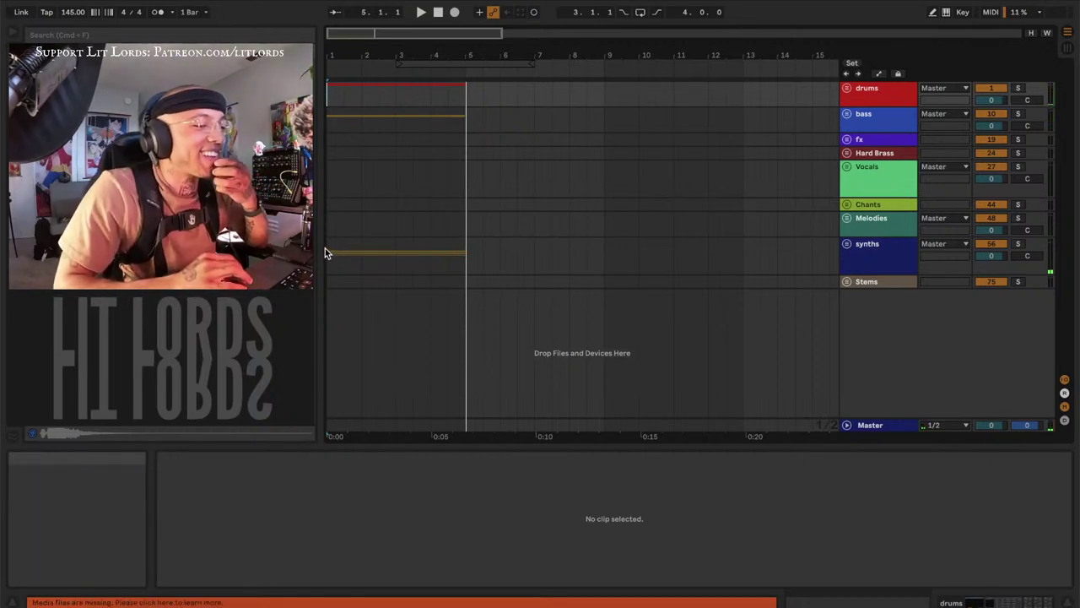
Unfold the Chants group and place the insert marker at the start of track 45 Audio
click(329, 206)
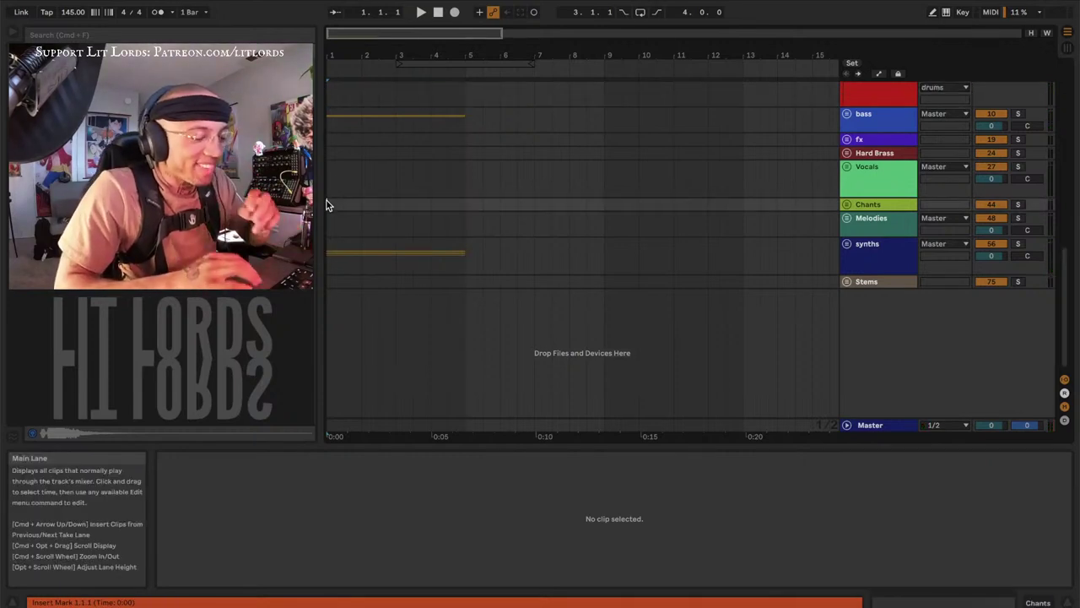
key(Right)
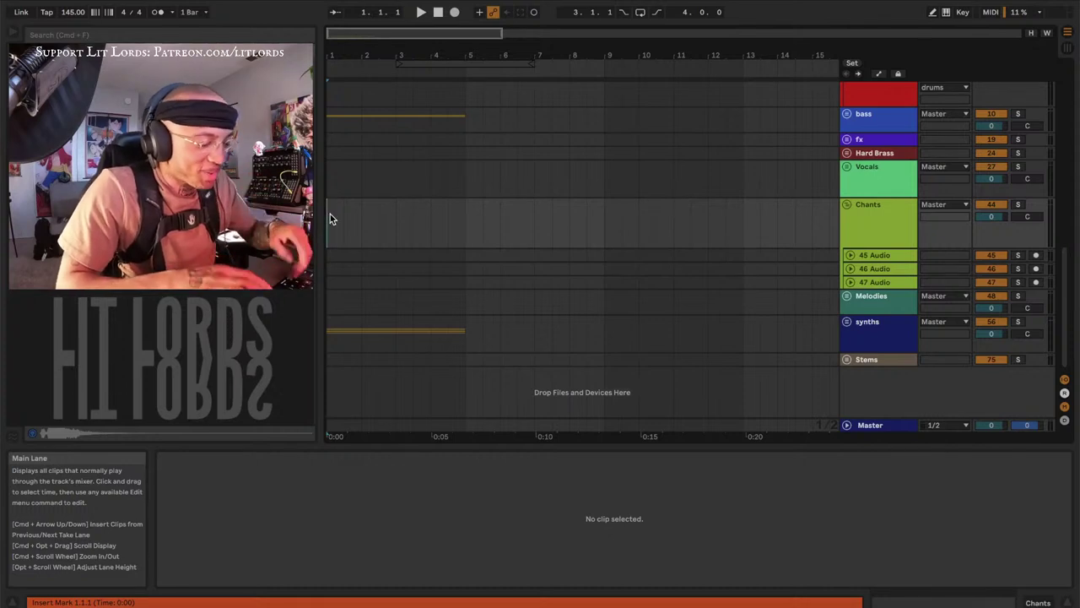
scroll(330, 213, up, 5)
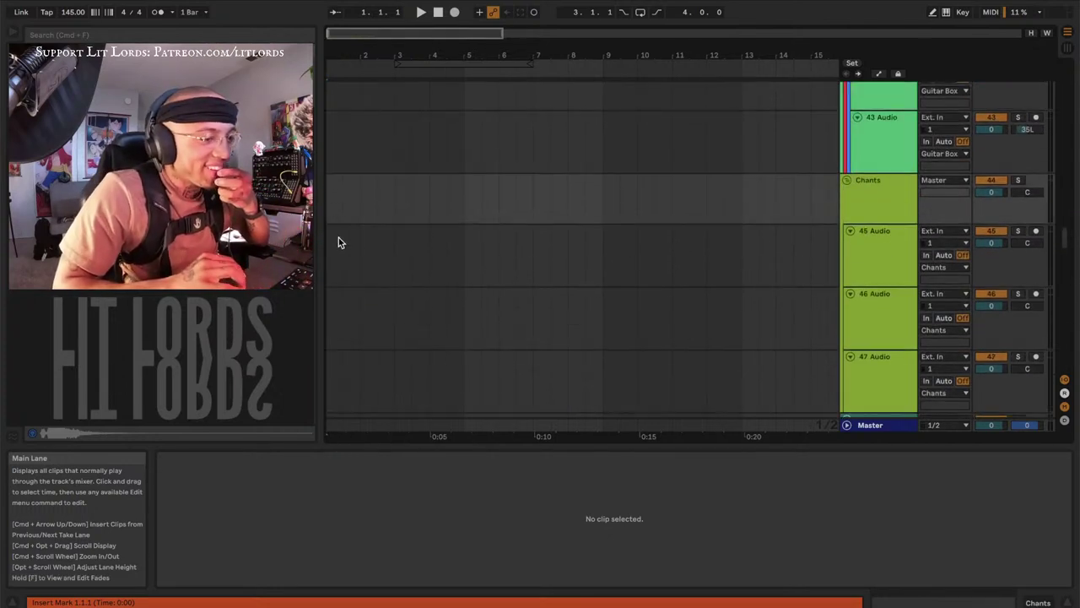
click(332, 242)
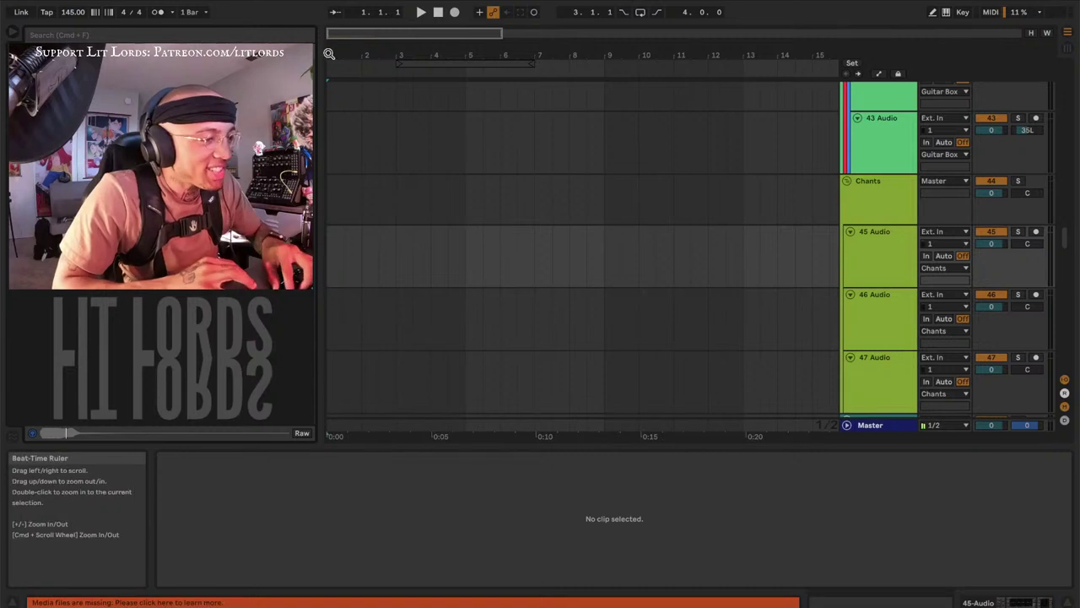
Place the sample Ammo - Vox 14 on track 45 at beat 1.2 while the arrangement plays
key(plus)
key(space)
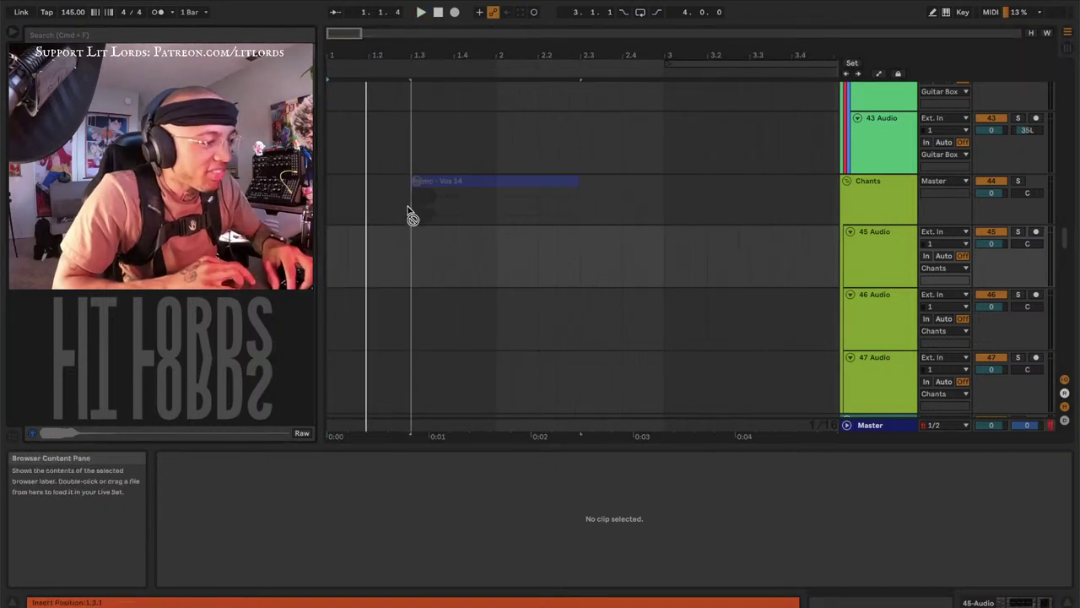
drag(410, 212, 371, 258)
click(330, 251)
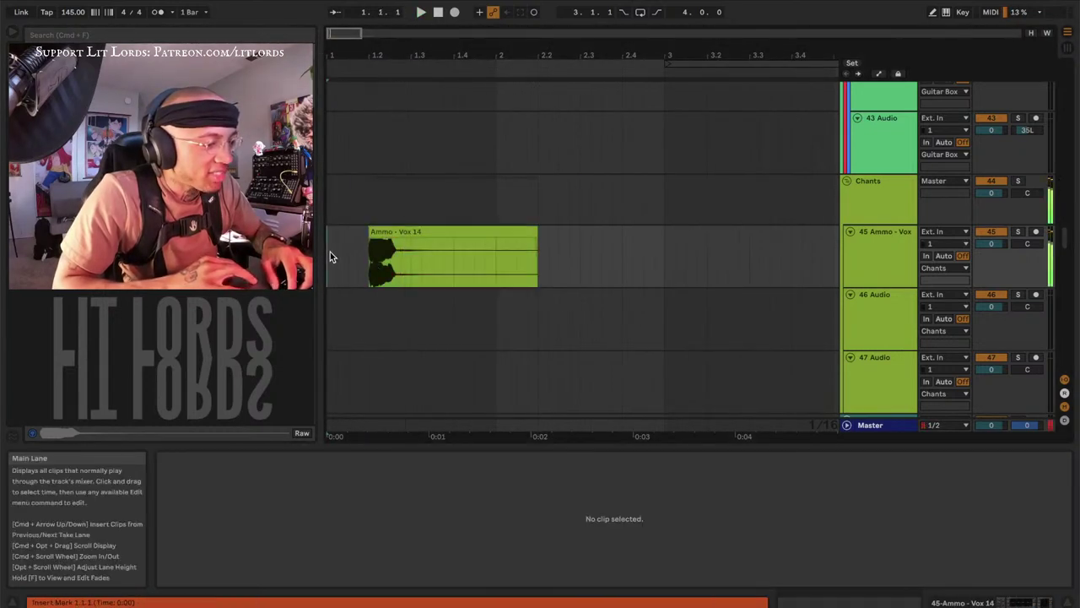
Set track 45's Utility gain to -4.44 dB and play the vocal from the start of bar 1
click(886, 240)
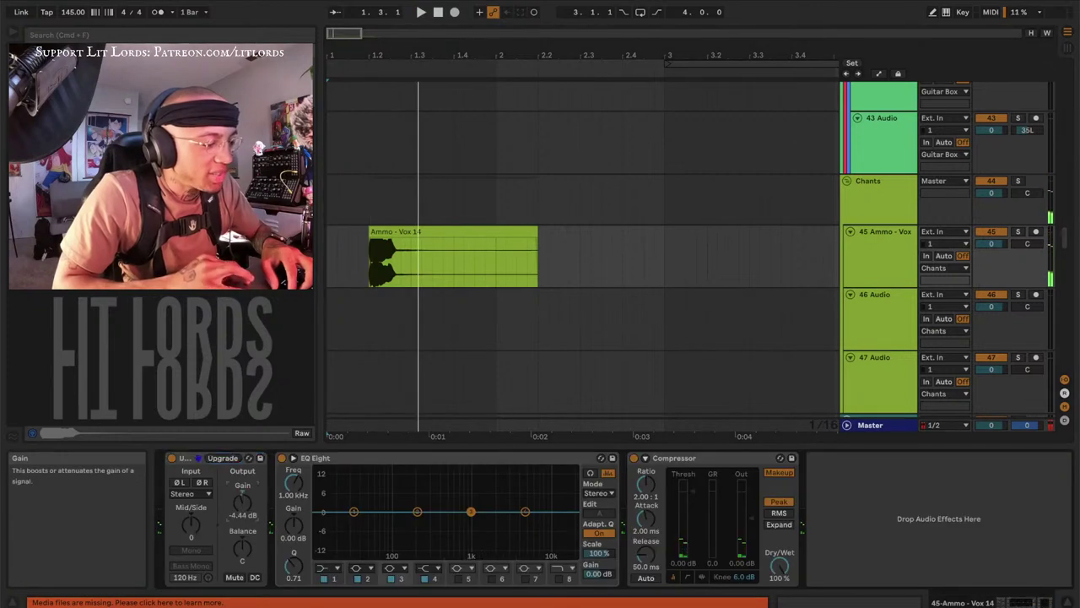
click(390, 235)
key(space)
click(382, 235)
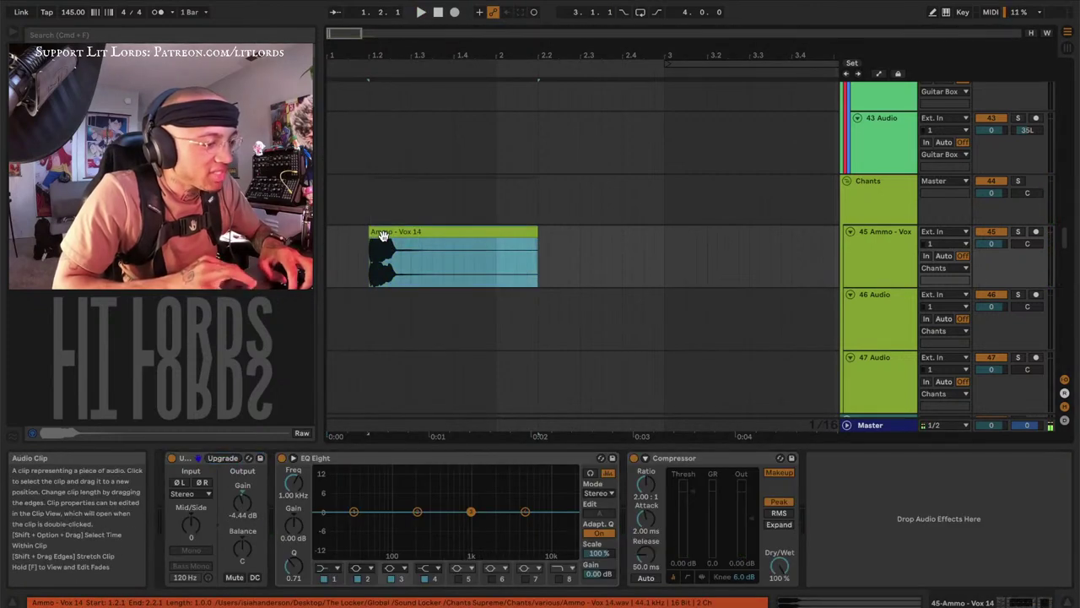
click(330, 255)
key(space)
Try repeating the half-bar section from 1.1.1 to 1.3.1 on track 45 and undo the copies
drag(330, 255, 412, 257)
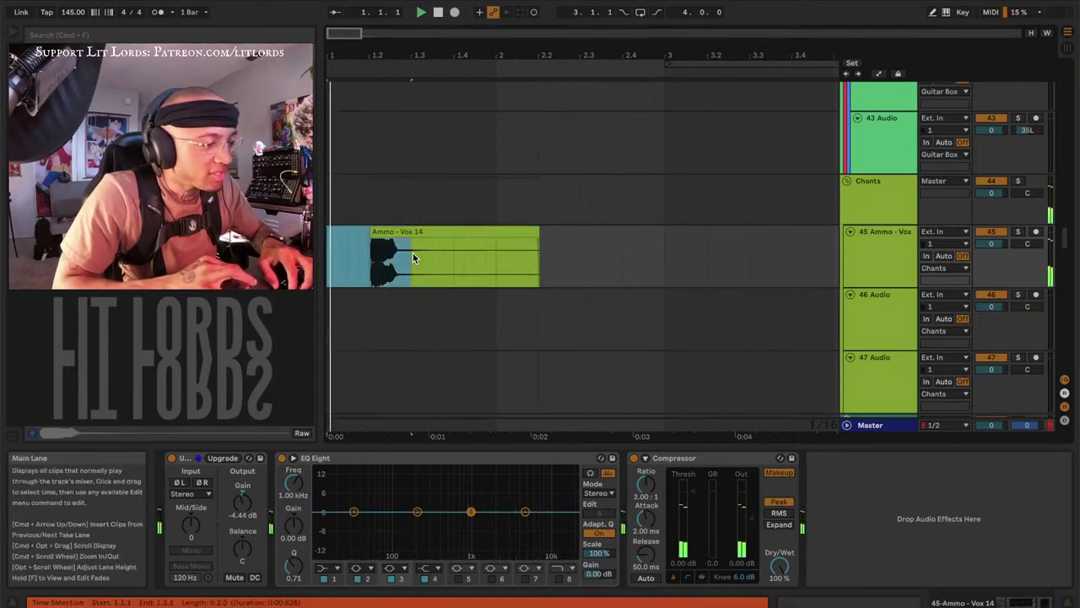
key(super+d)
key(super+d)
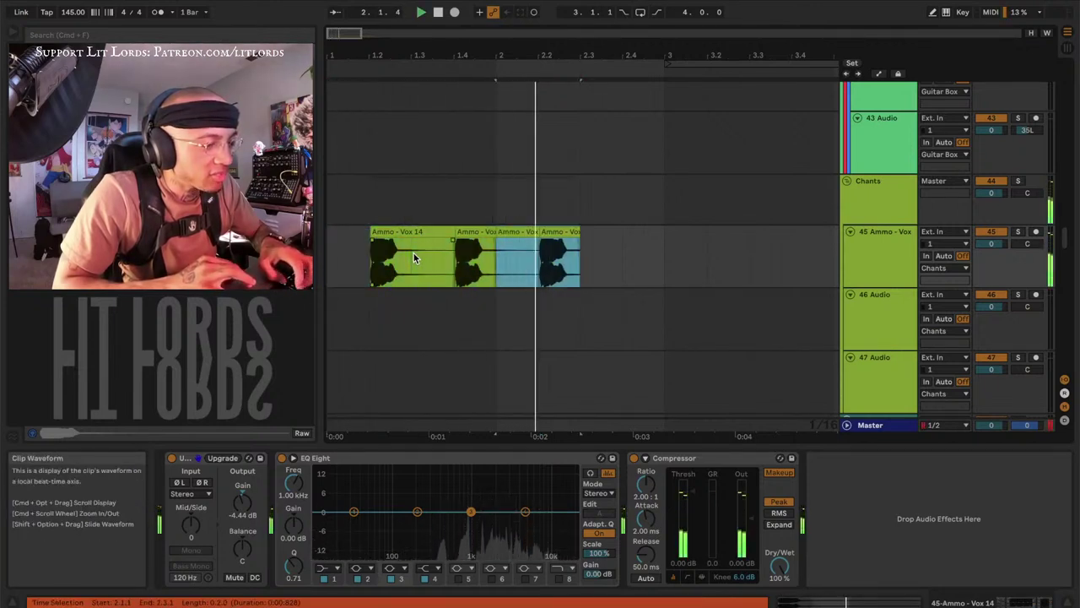
key(super+z)
key(super+z)
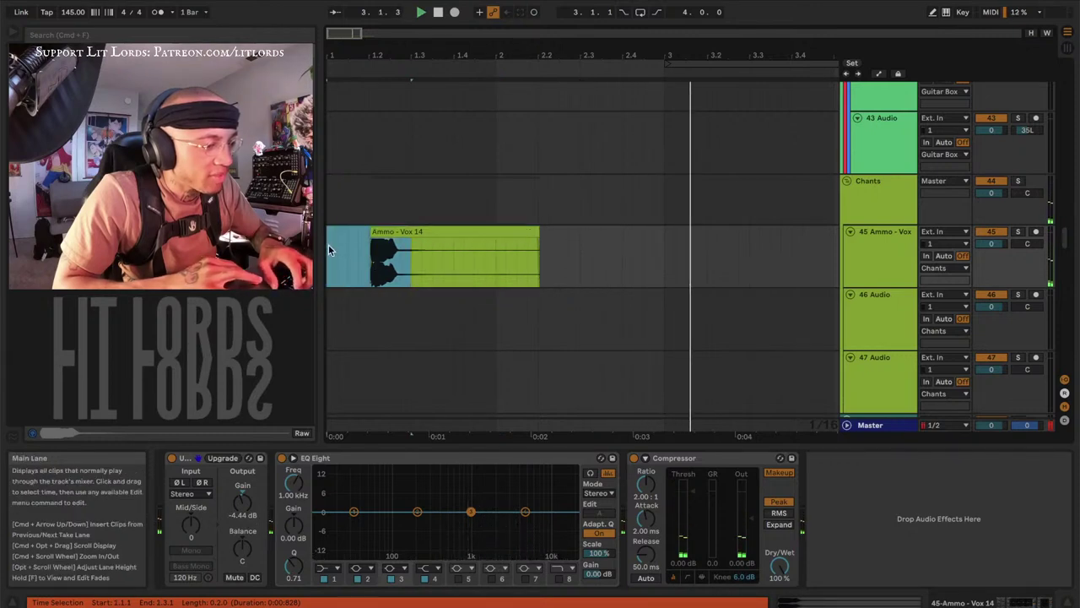
Duplicate bar 1 of track 45 three times so the Ammo vocal repeats once per bar through bar 4
click(328, 246)
drag(329, 251, 496, 258)
key(super+d)
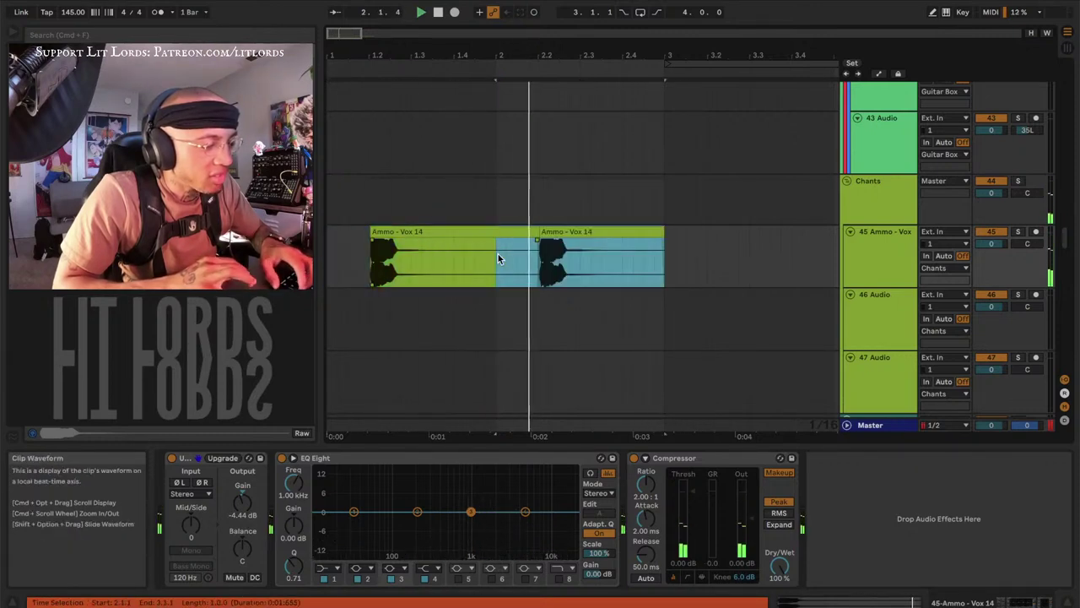
key(super+d)
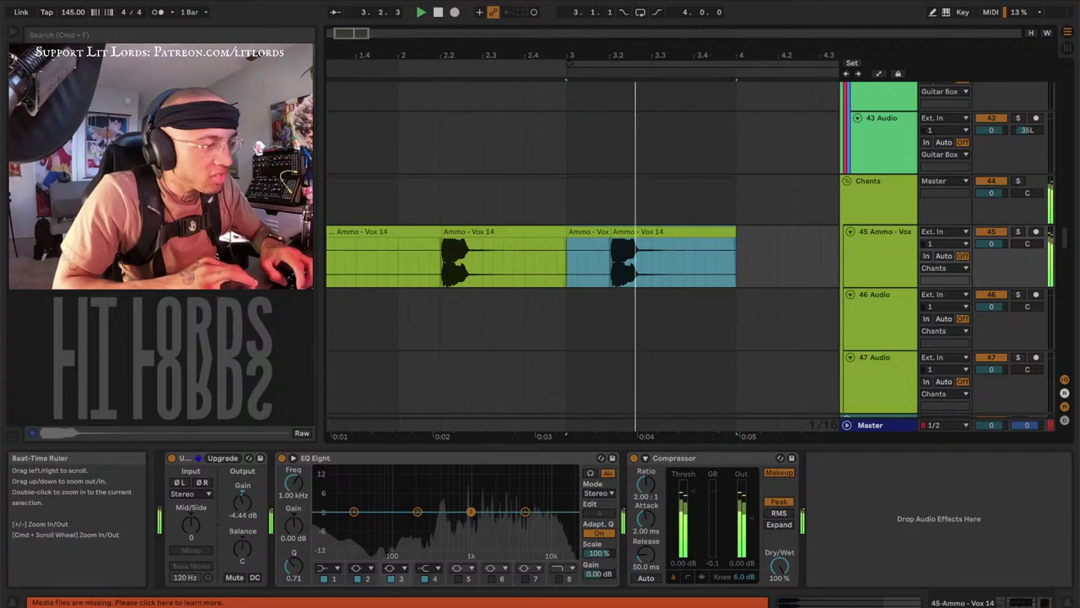
drag(539, 49, 540, 38)
key(super+d)
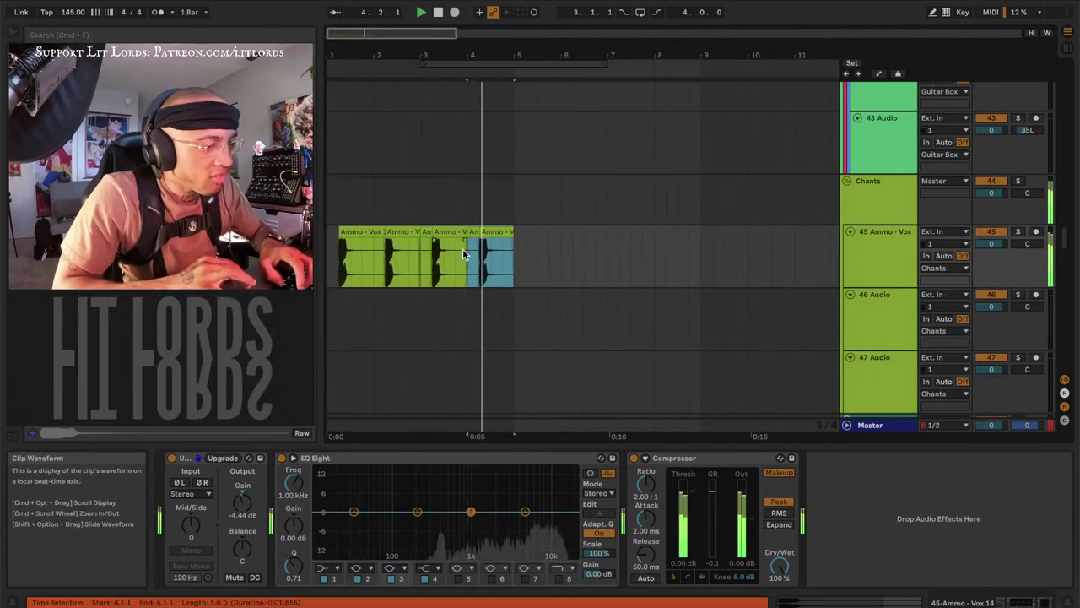
Consolidate the repeated Ammo - Vox 14 pieces on track 45 into one four-bar clip and show its clip details
click(515, 259)
key(super+a)
key(super+j)
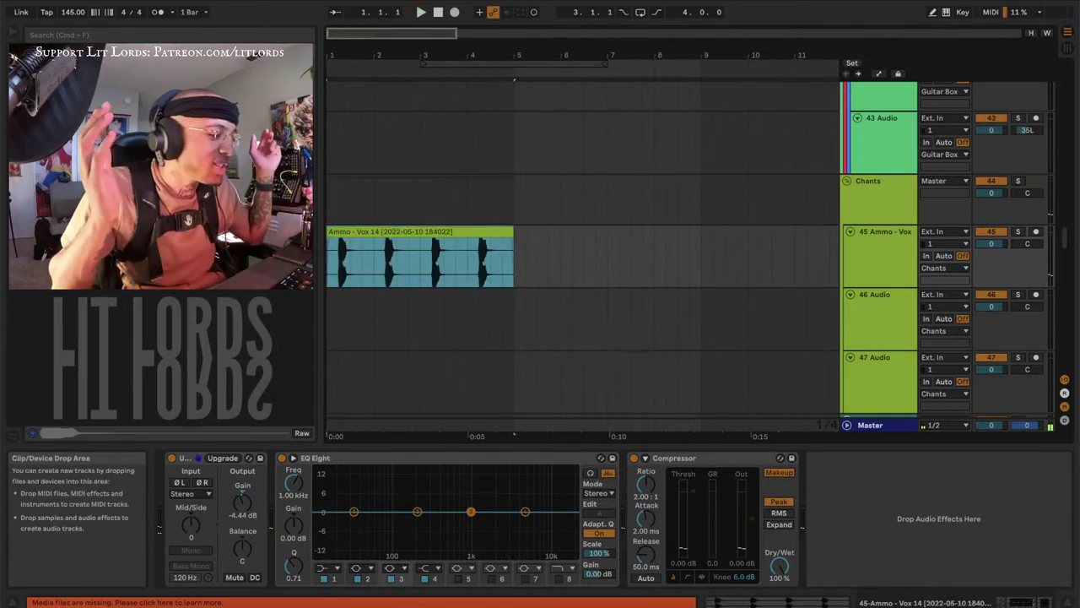
key(shift+Tab)
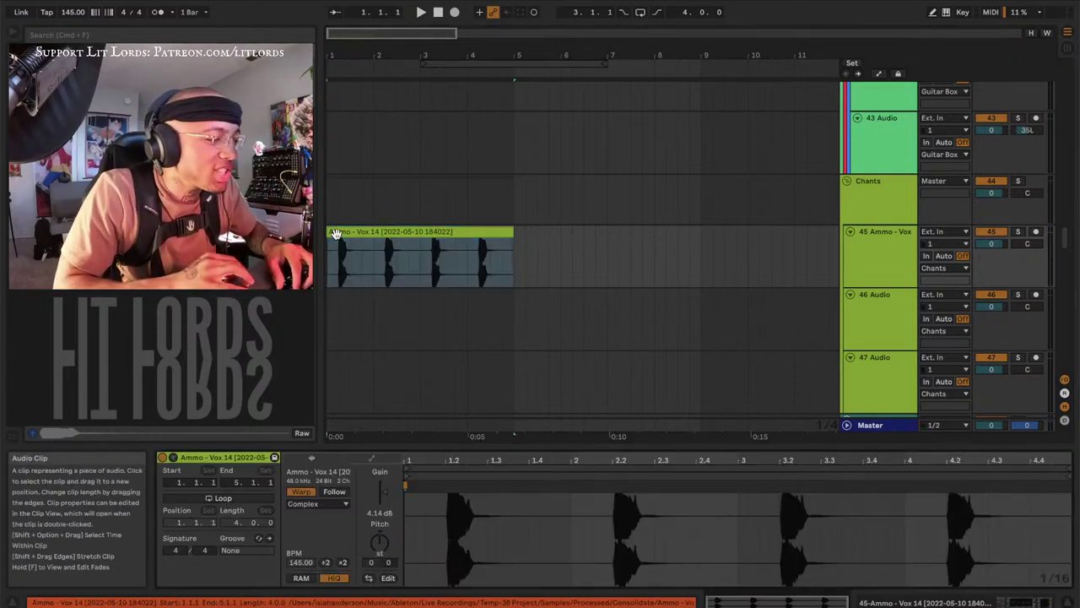
Audition the consolidated vocal and place the sample BWB PRO VOX (10) on track 46 at beat 1.4
click(372, 230)
key(z)
key(space)
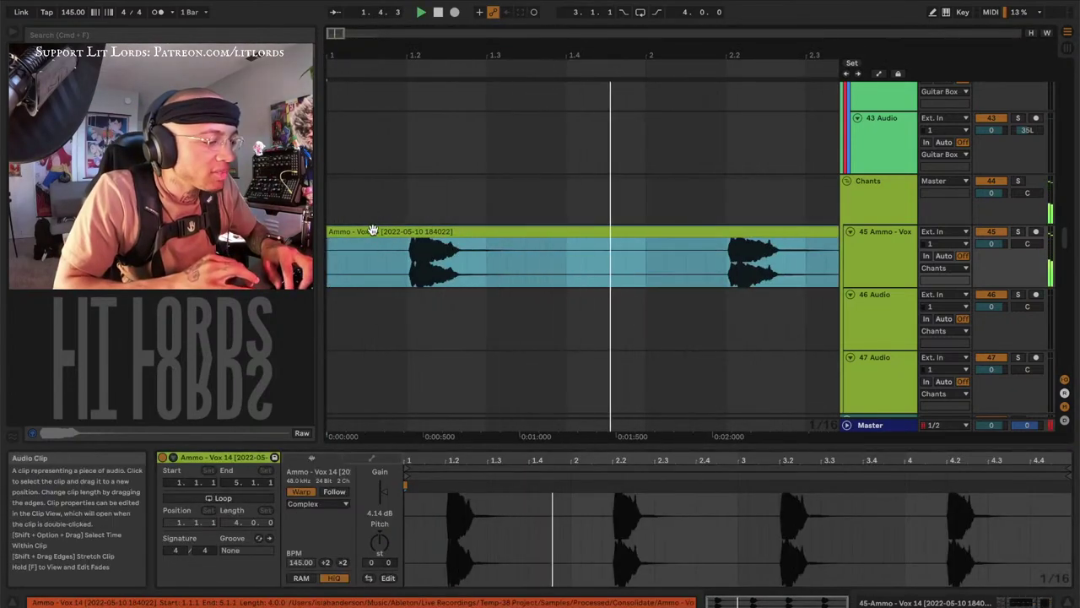
key(space)
key(space)
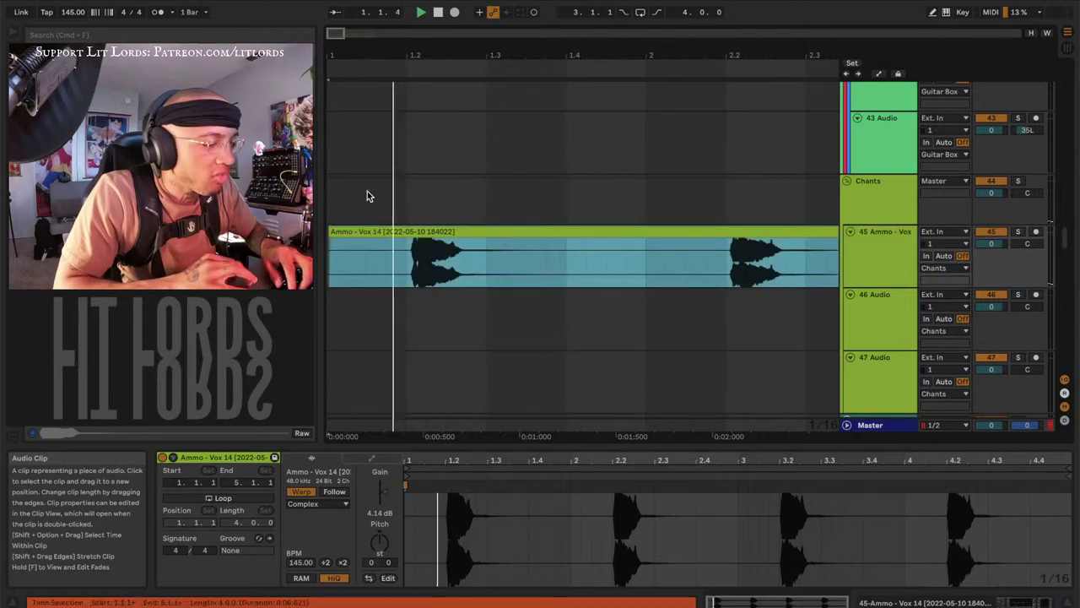
key(space)
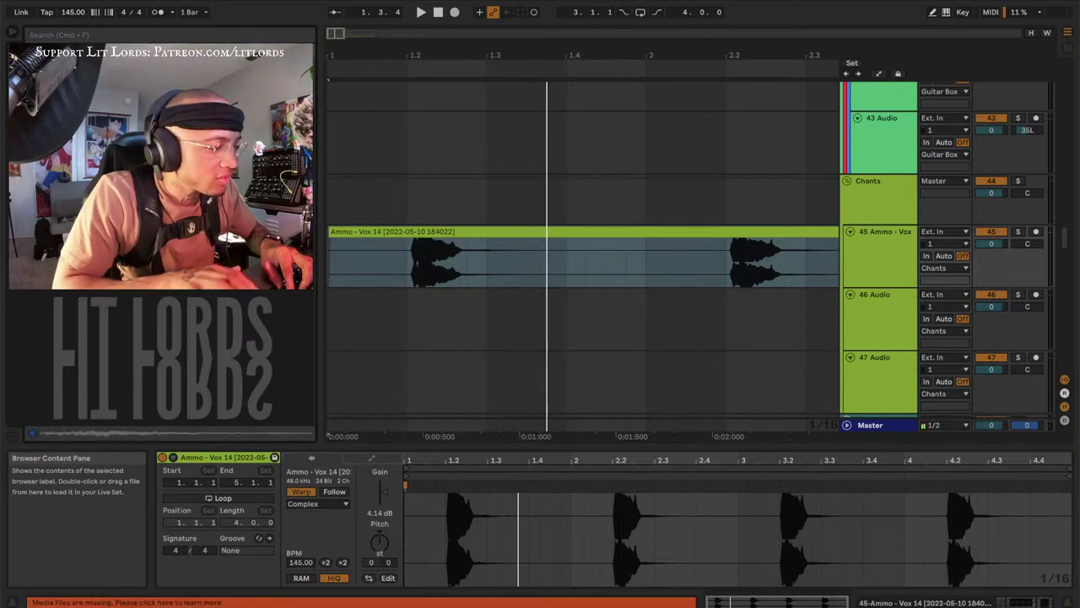
drag(168, 253, 567, 337)
click(485, 321)
key(space)
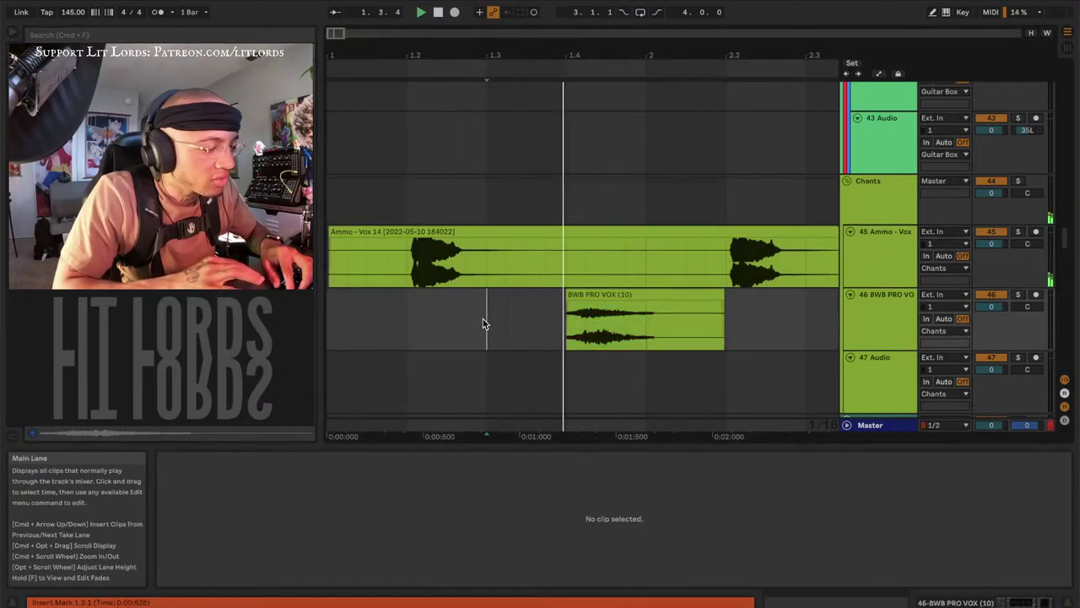
Trim the BWB PRO VOX (10) clip's tail from 2.1.2 and pan track 46 to 8R and track 45 to 15L
click(666, 327)
key(space)
drag(665, 321, 750, 322)
click(855, 306)
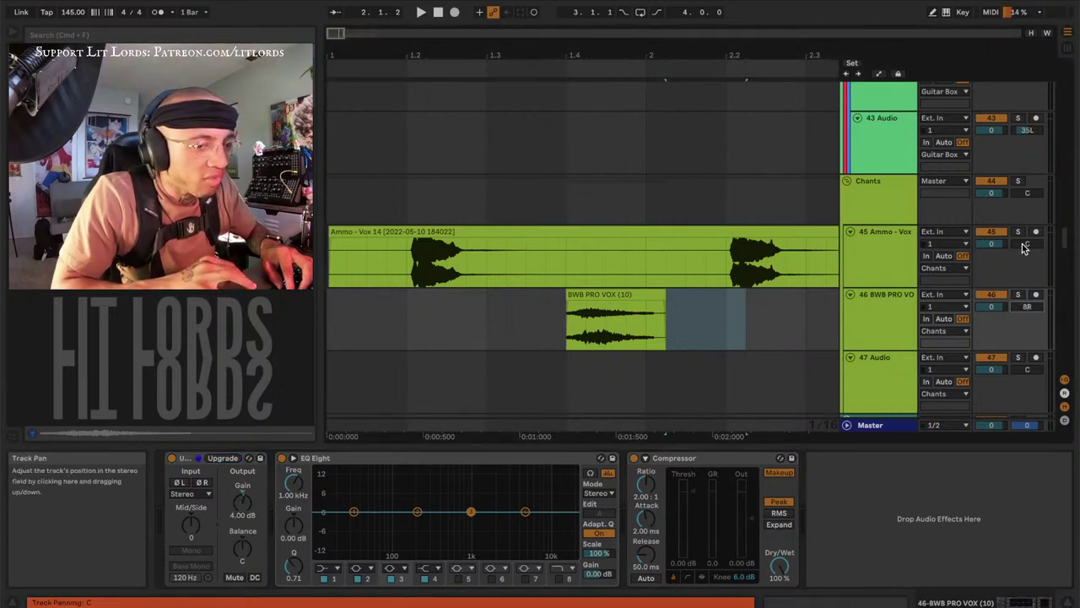
Boost track 46's highs with EQ Eight's band 4 shelf and set band 1 to a low cut at 61.2 Hz
click(540, 312)
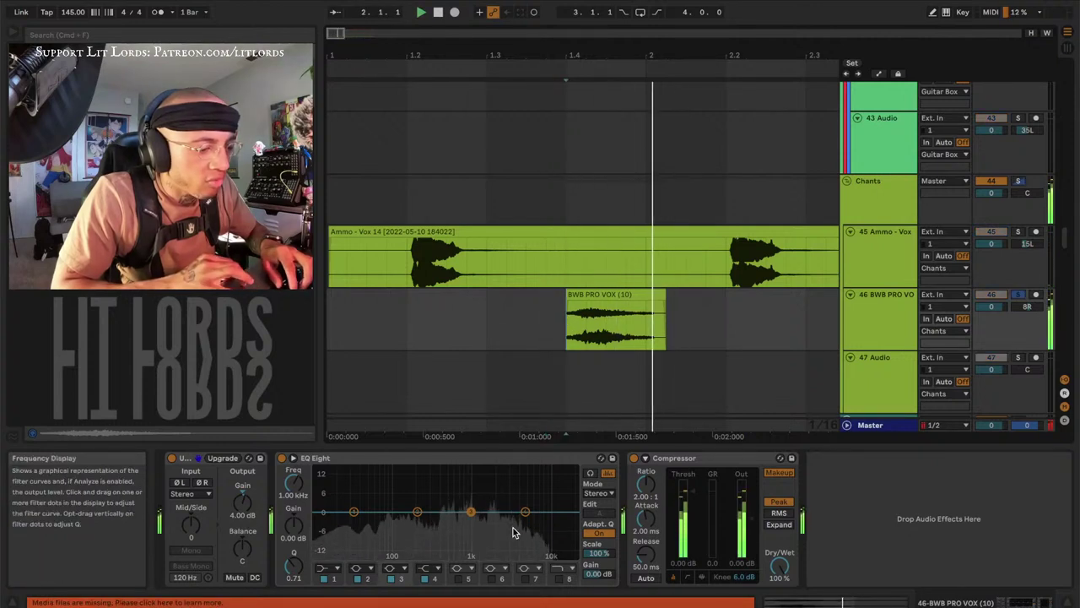
drag(524, 508, 517, 489)
click(327, 567)
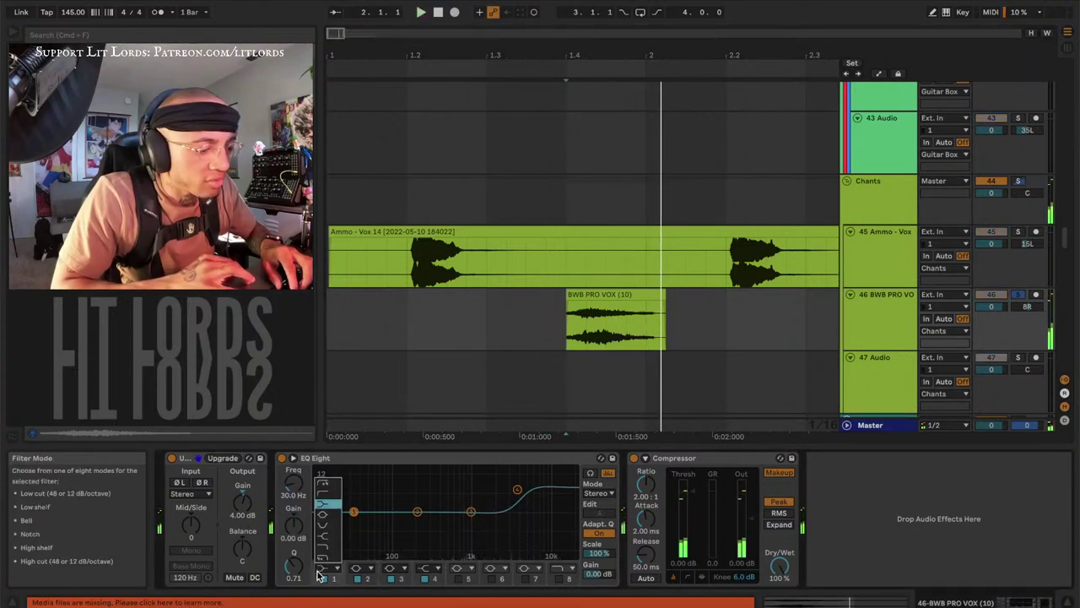
click(322, 479)
drag(354, 512, 377, 531)
Duplicate bar 1 of track 46 three times so the BWB PRO VOX (10) clip repeats once per bar through bar 4
click(406, 314)
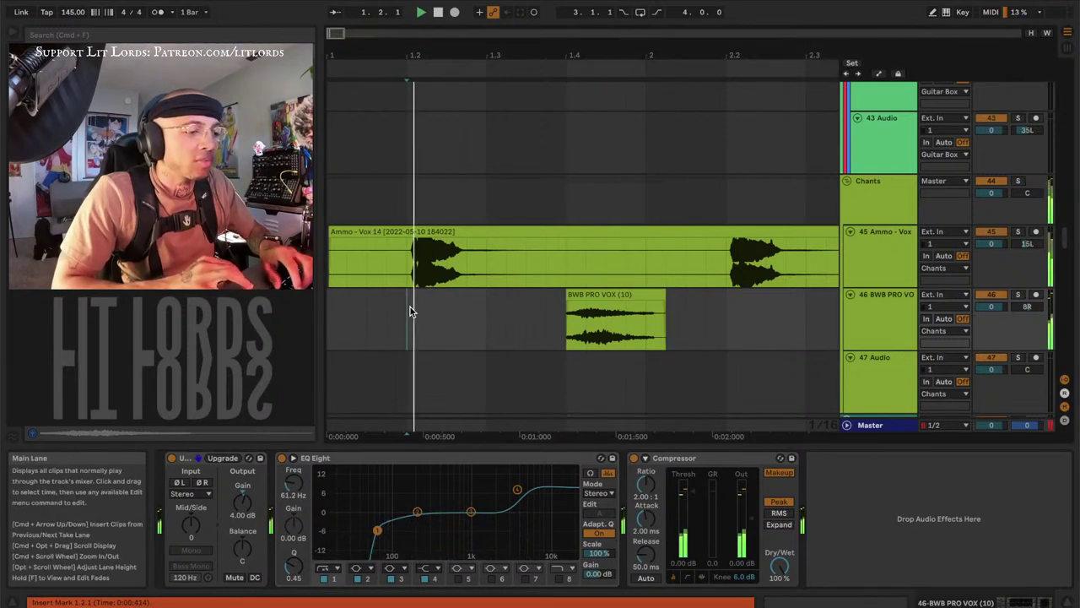
key(minus)
key(space)
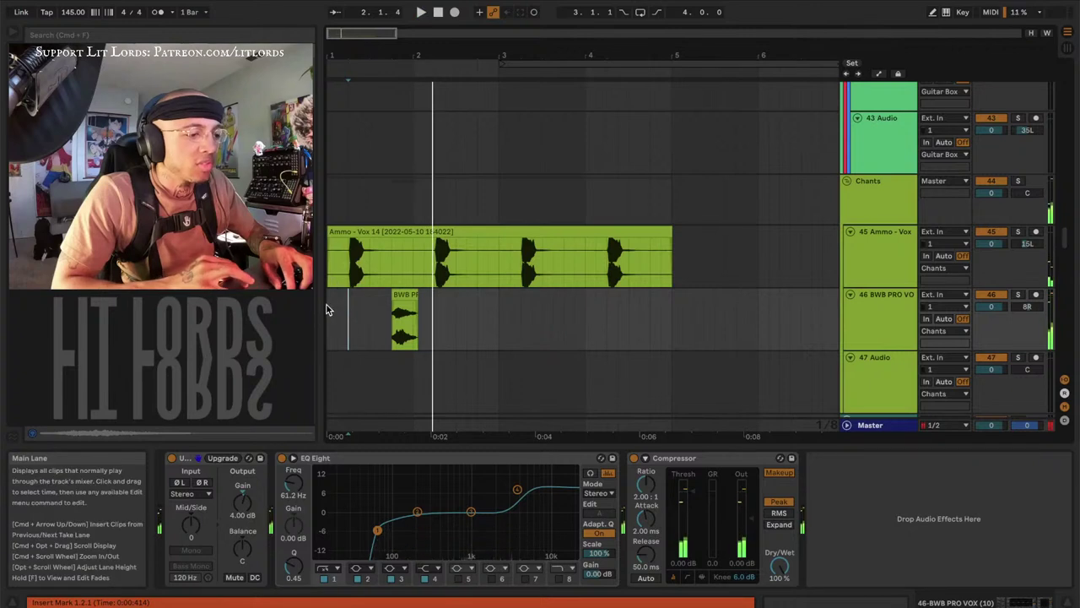
drag(329, 314, 411, 310)
key(space)
key(super+d)
key(super+d)
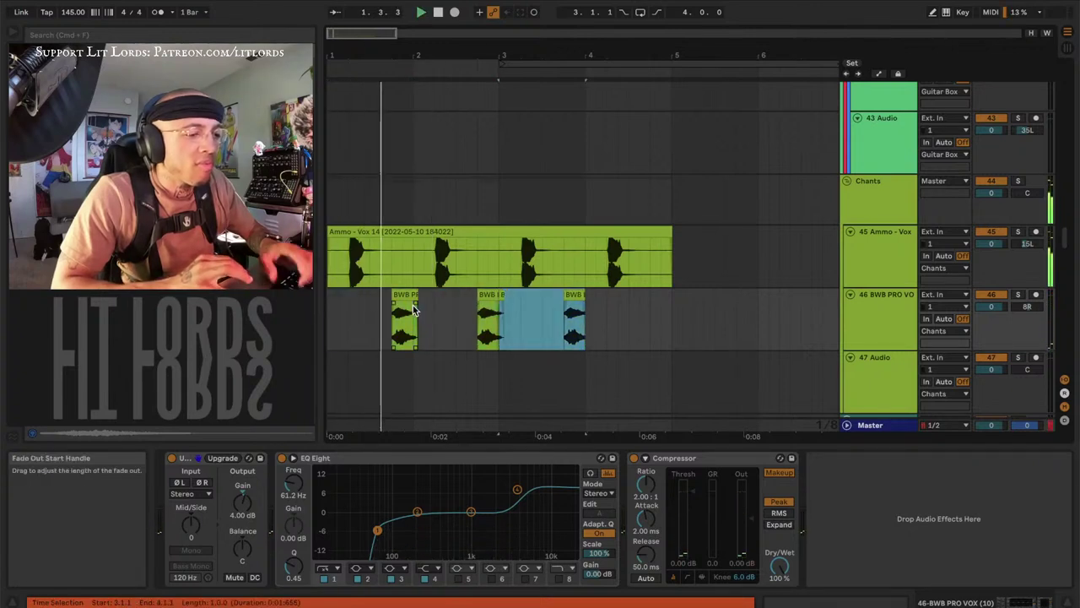
key(super+d)
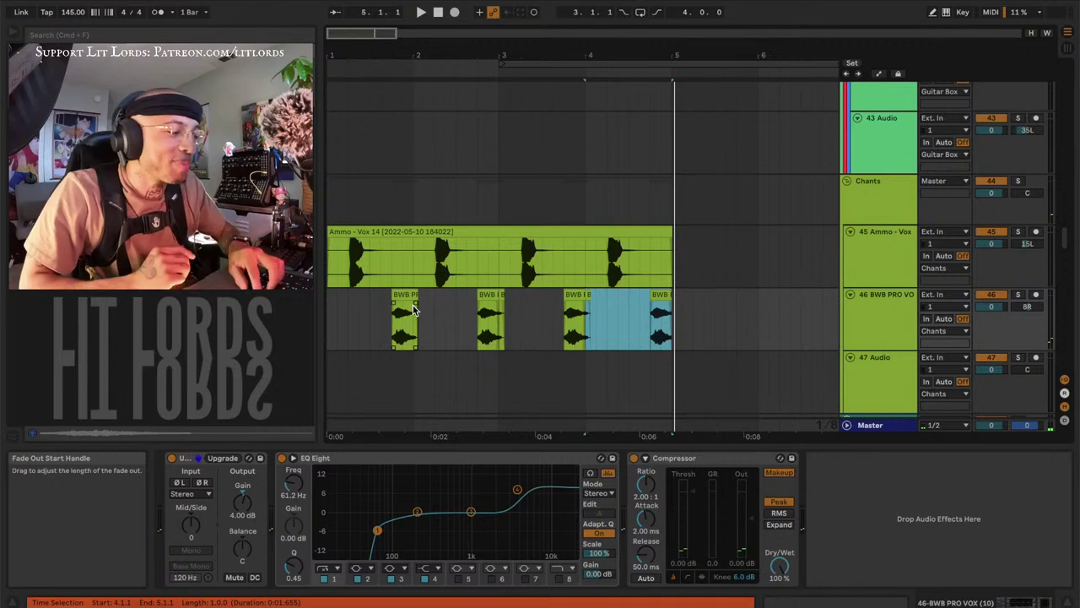
Play the drop with the chants from bar 1, and audition the Vital bass on track 66 in solo
click(329, 304)
key(space)
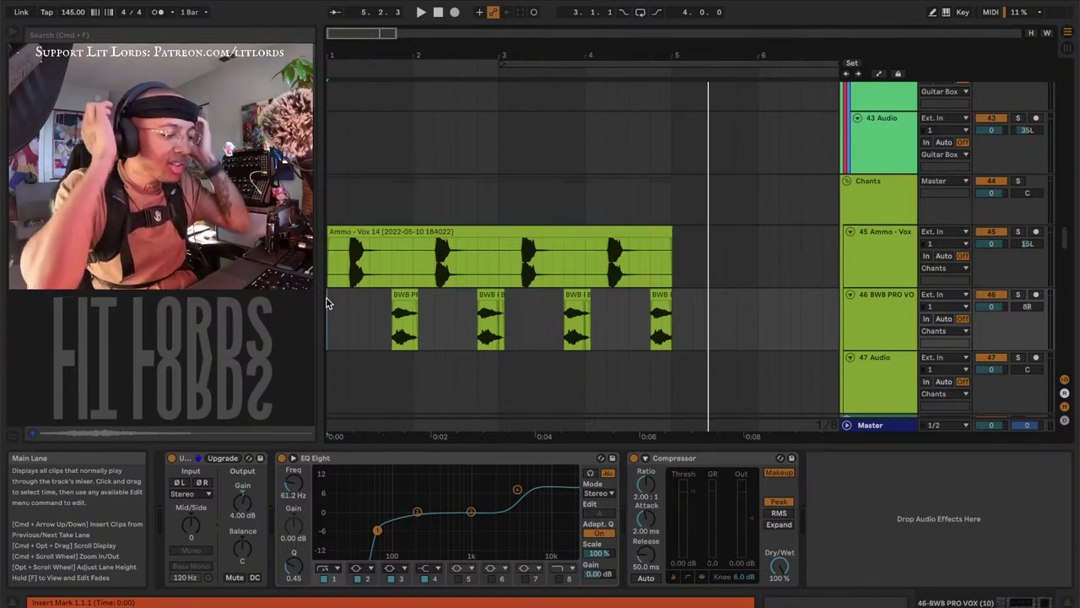
scroll(327, 304, down, 15)
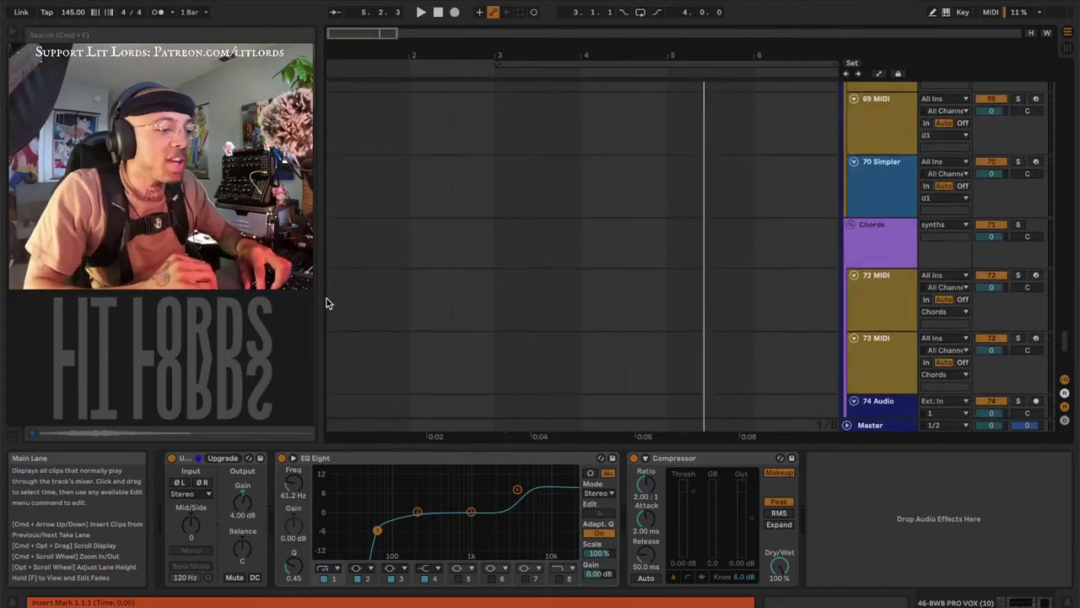
scroll(327, 304, up, 5)
click(350, 246)
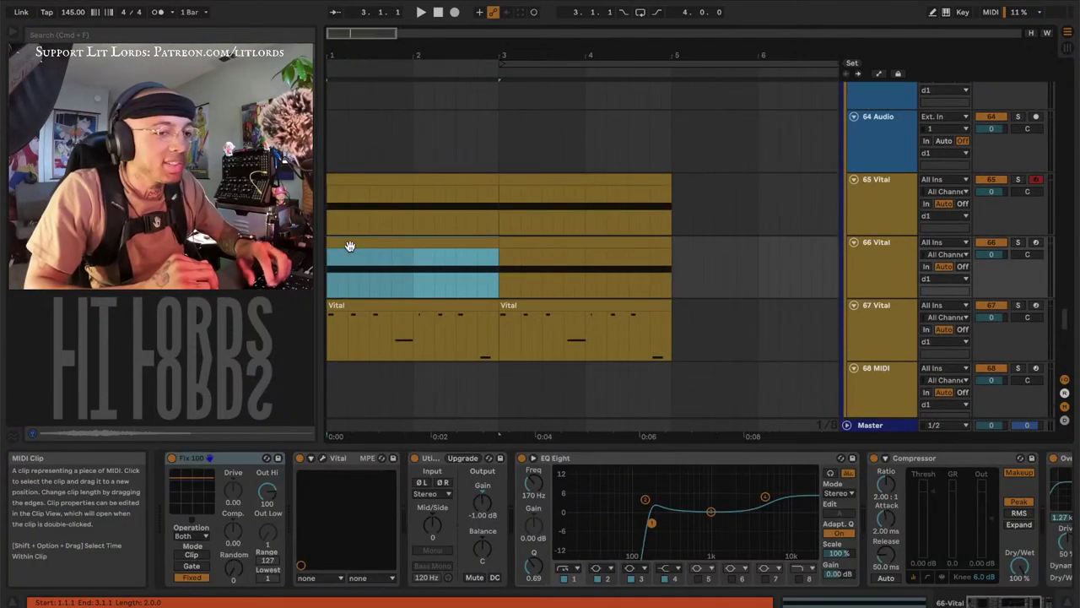
key(space)
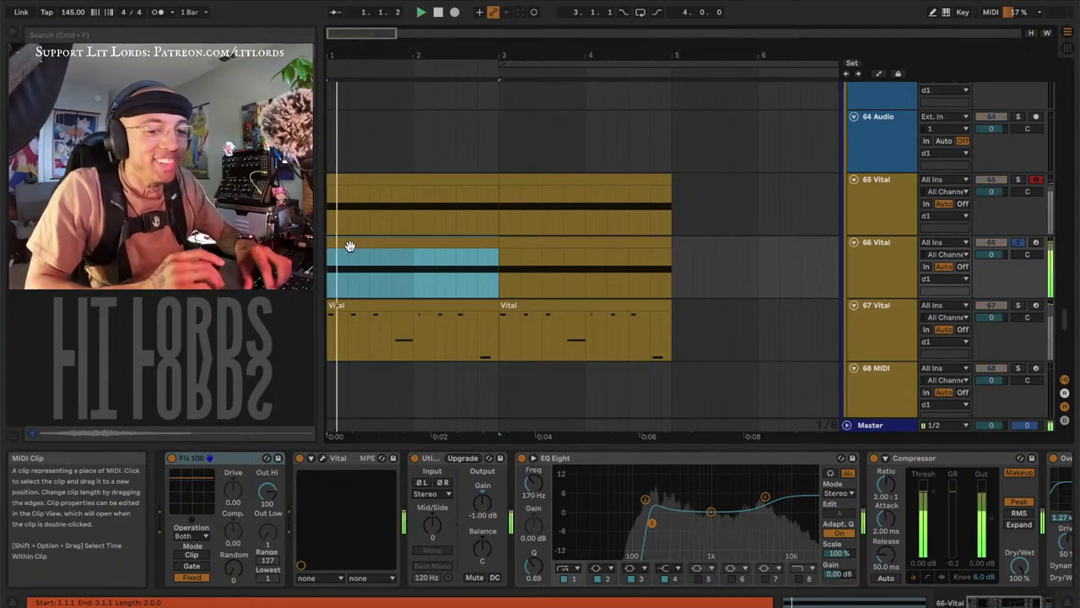
Save track 66's Vital patch as the preset ST - Wonky Cum 1 with style Bass and a comment starting with Forge
click(323, 458)
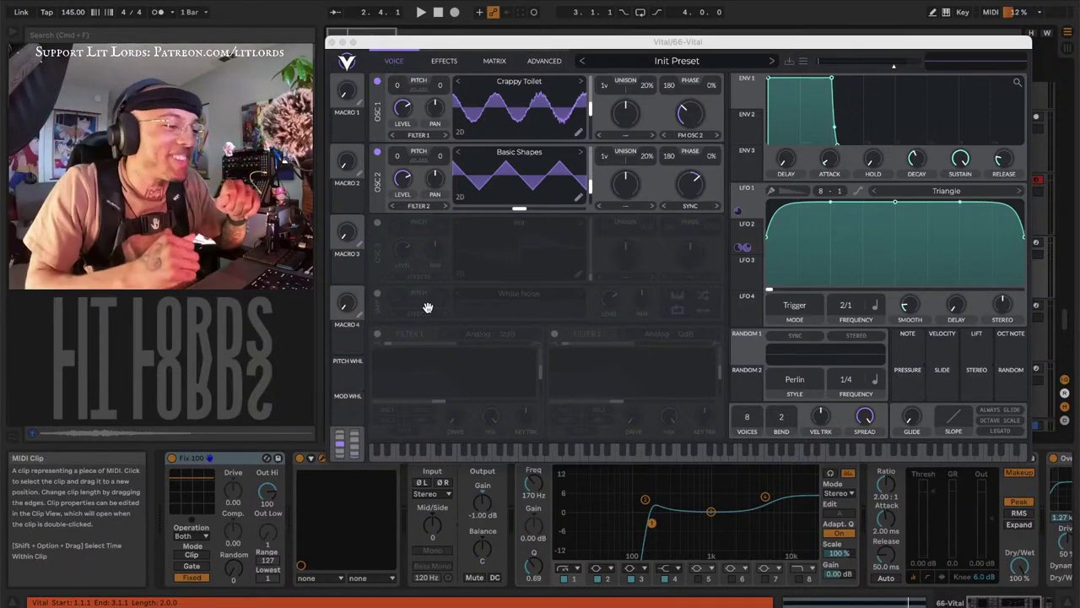
click(803, 61)
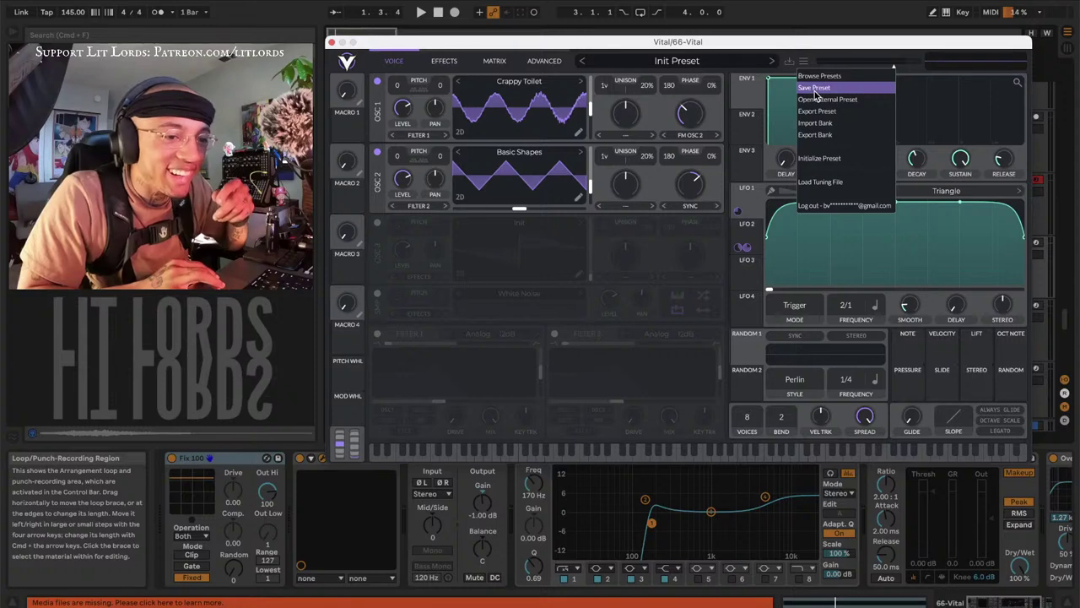
click(815, 89)
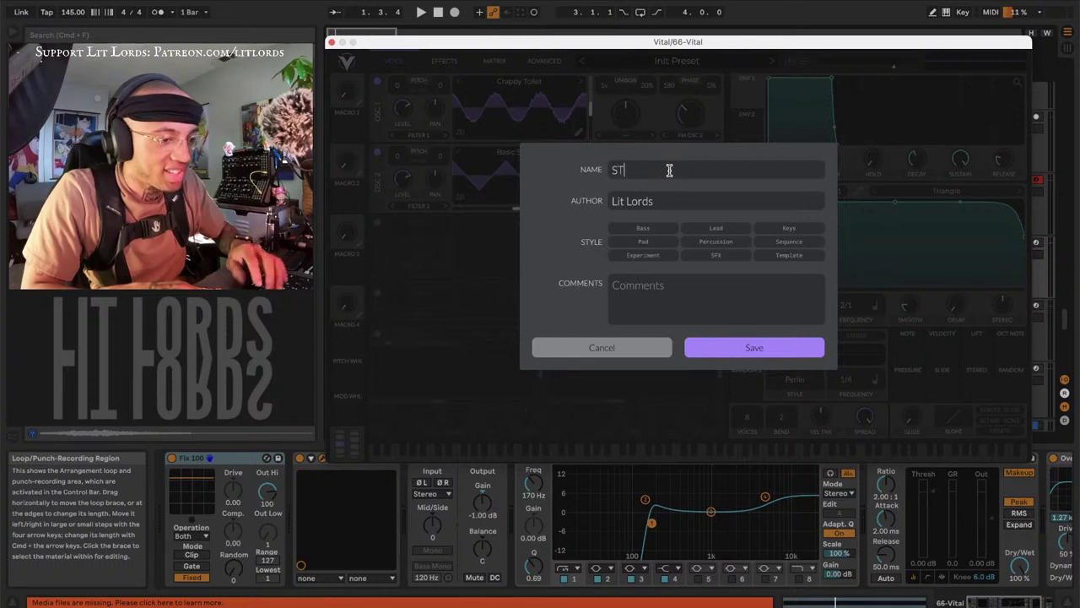
text(ST - Wonky Cum 1)
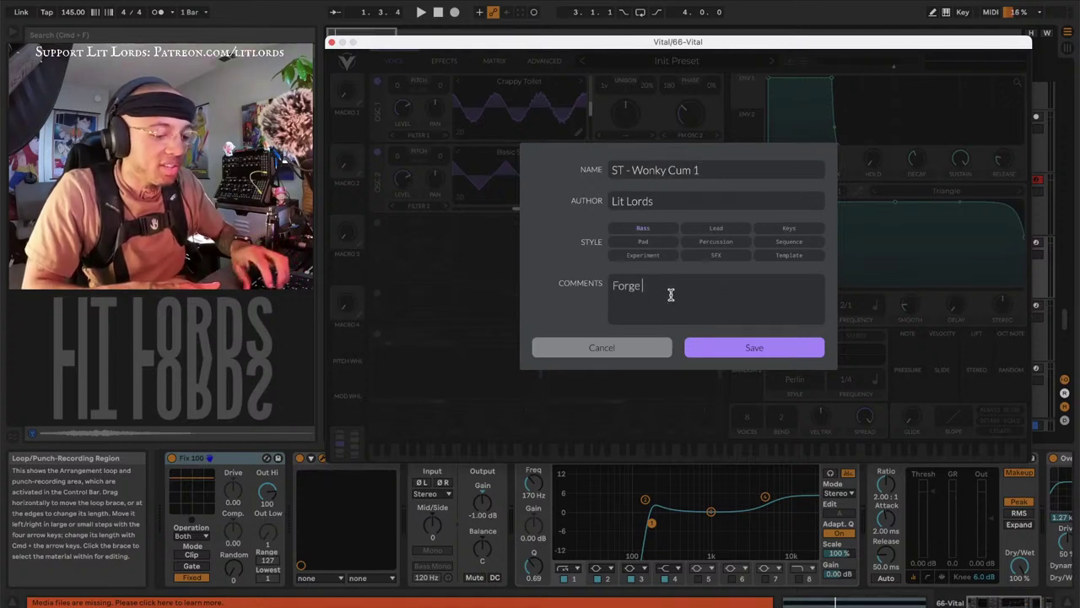
click(739, 353)
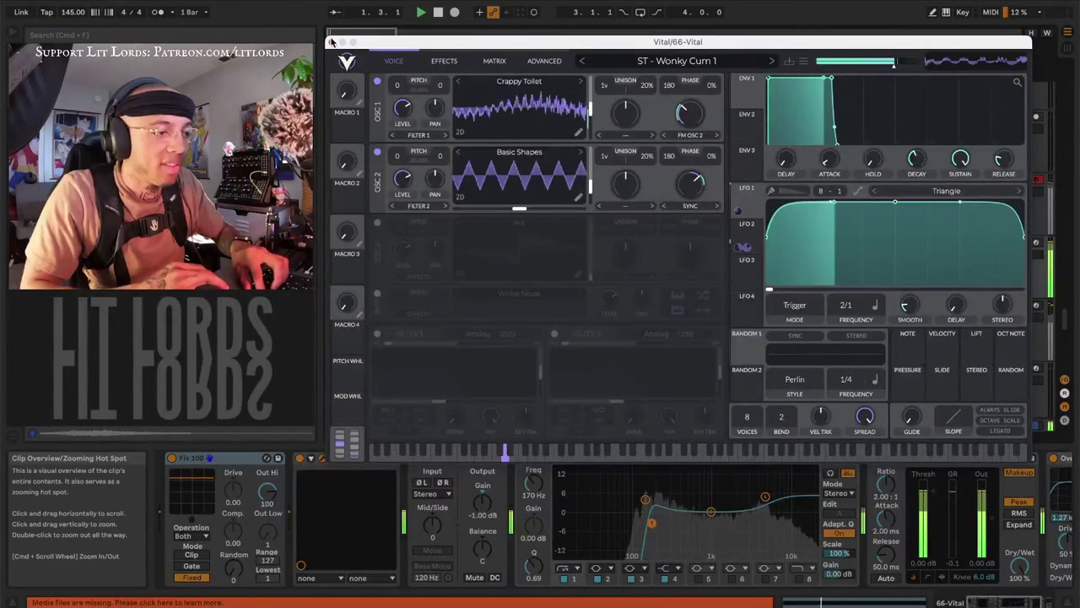
key(super+w)
Save track 65's Vital patch as the preset ST - Donkey Cum with style Bass and a Forge comment, and close the plug-in window
click(874, 213)
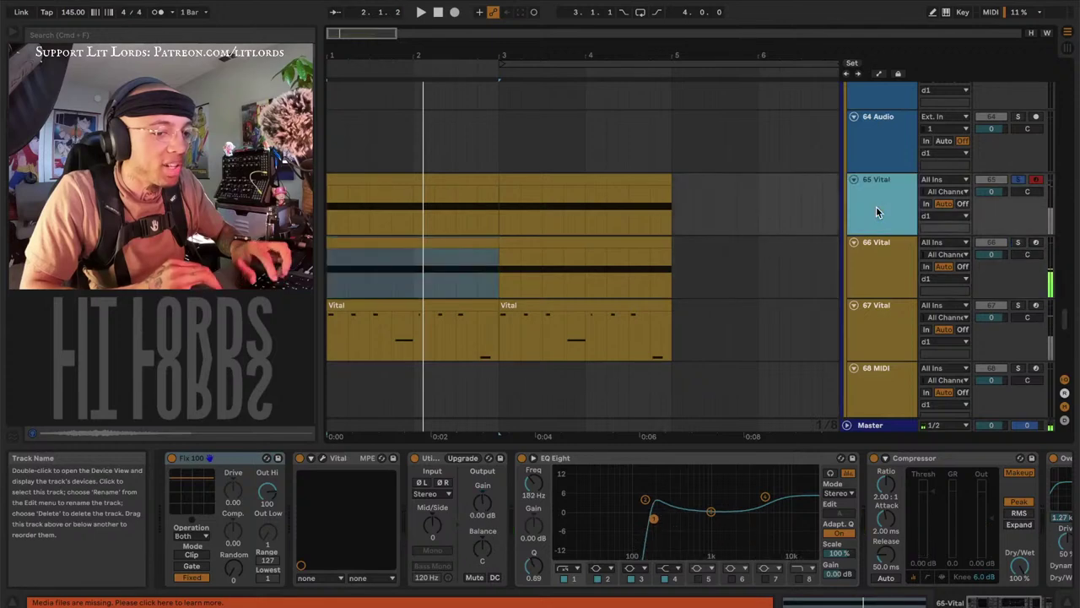
click(311, 458)
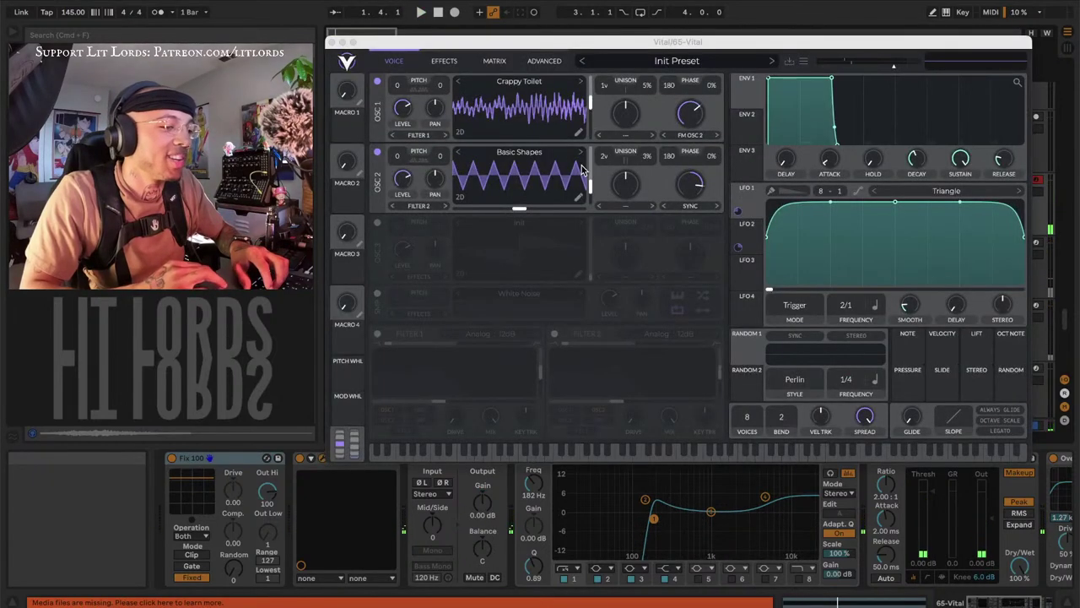
click(804, 65)
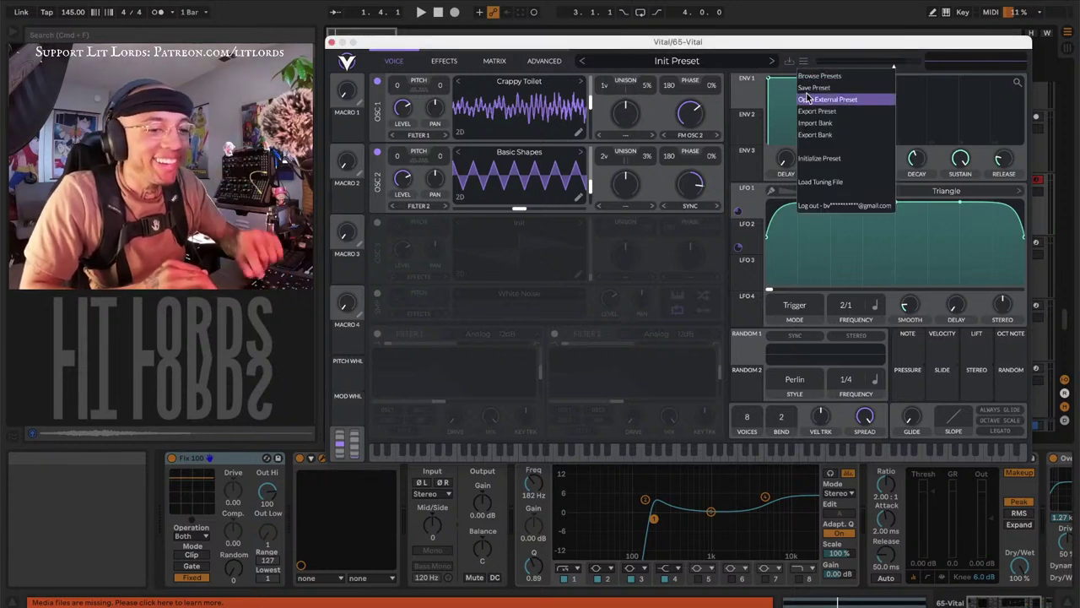
click(811, 88)
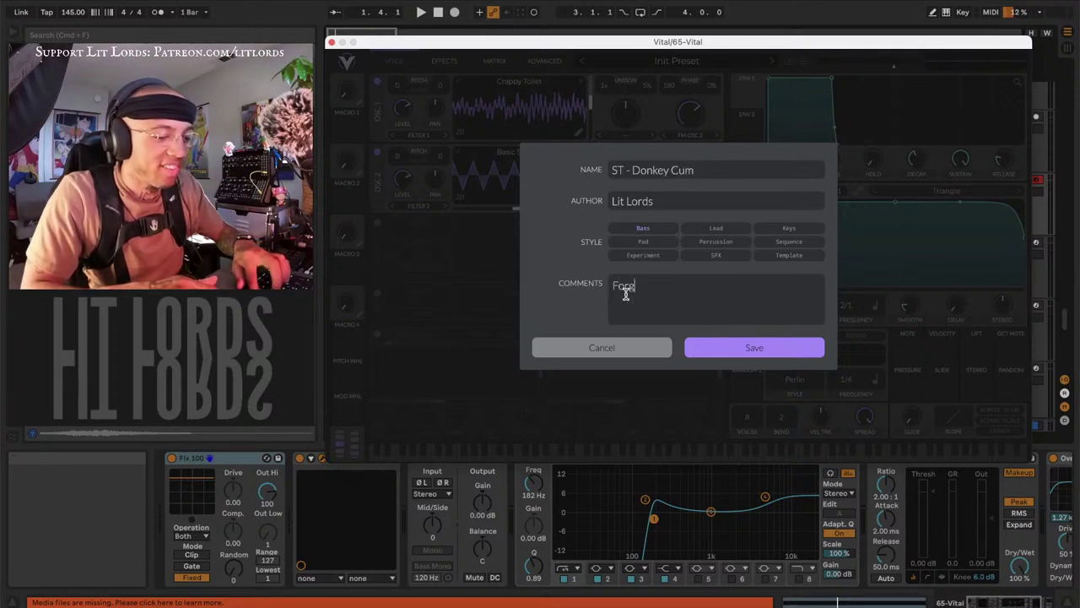
click(721, 343)
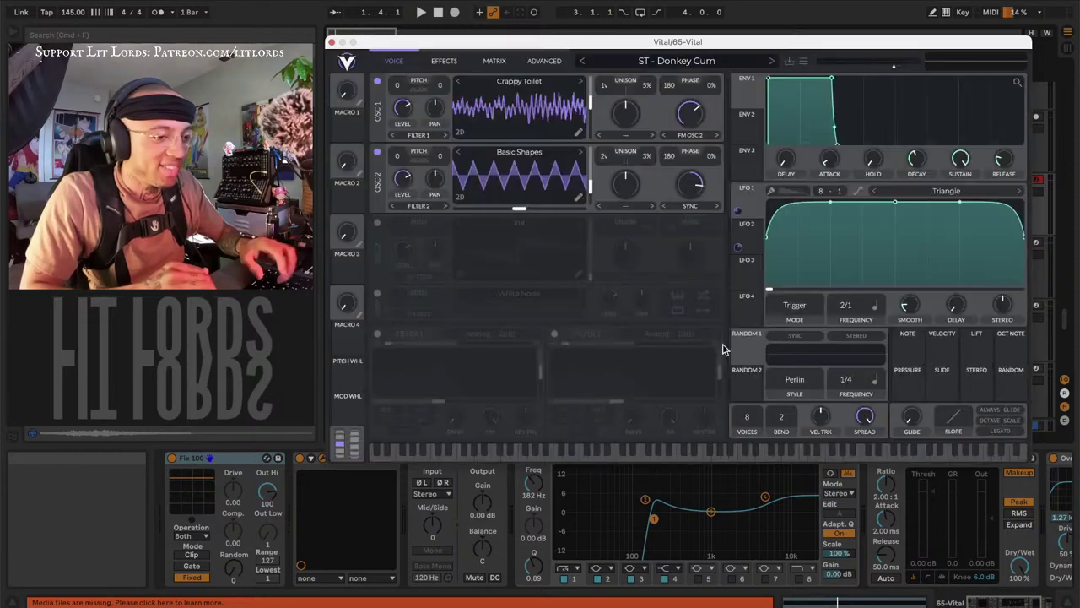
key(space)
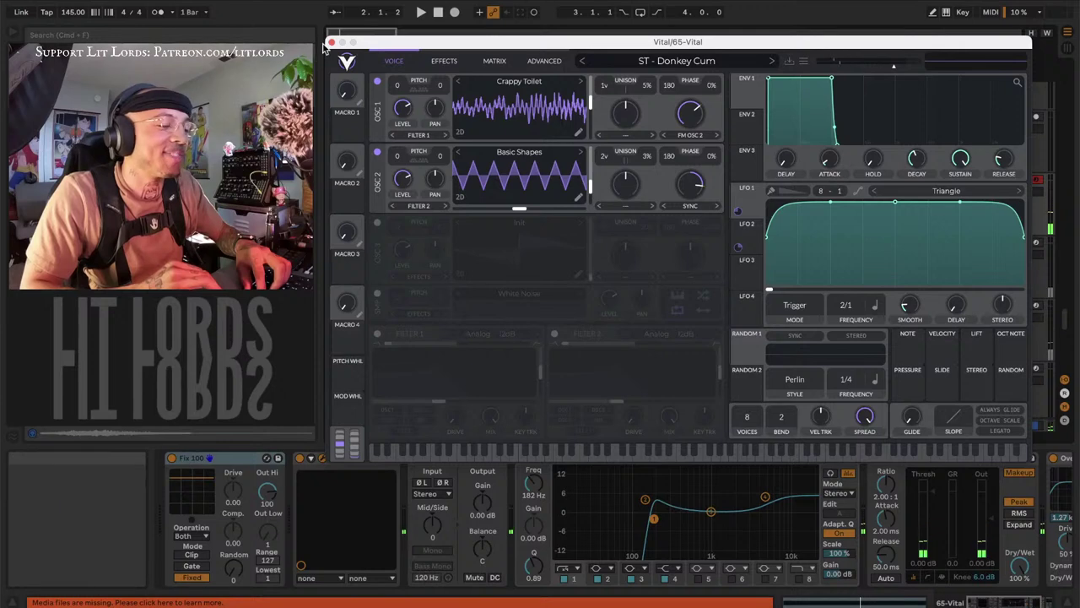
click(332, 43)
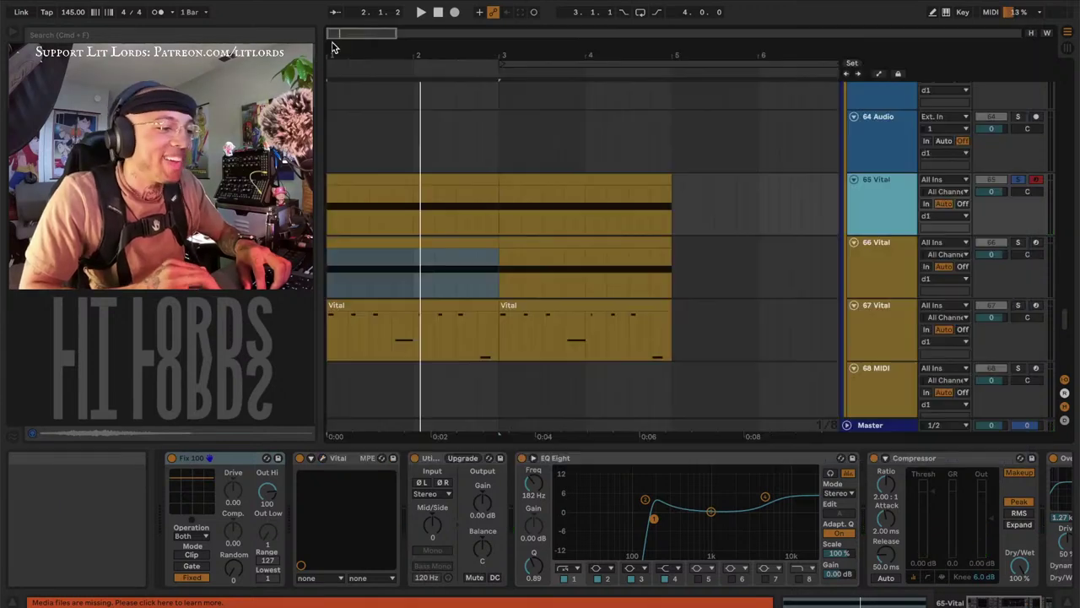
Play the full arrangement from bar 1 with all bass layers sounding together
click(430, 175)
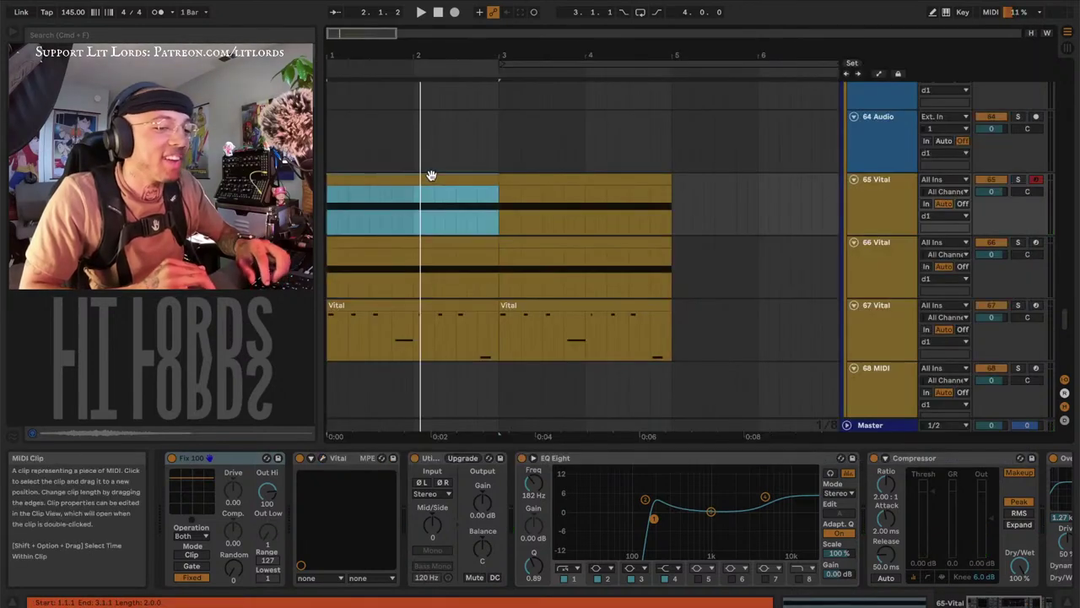
key(space)
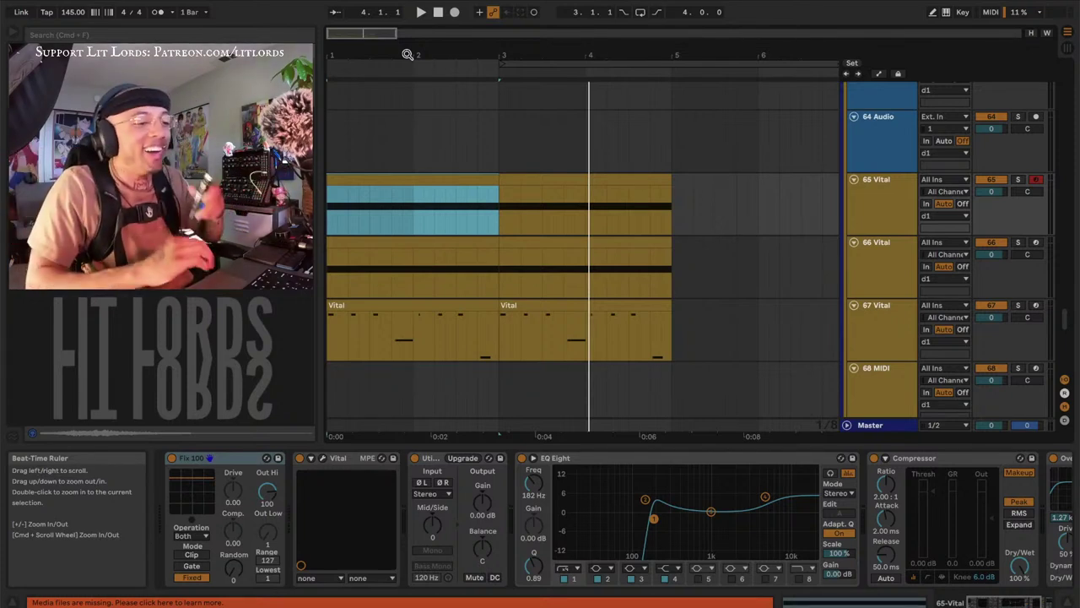
key(space)
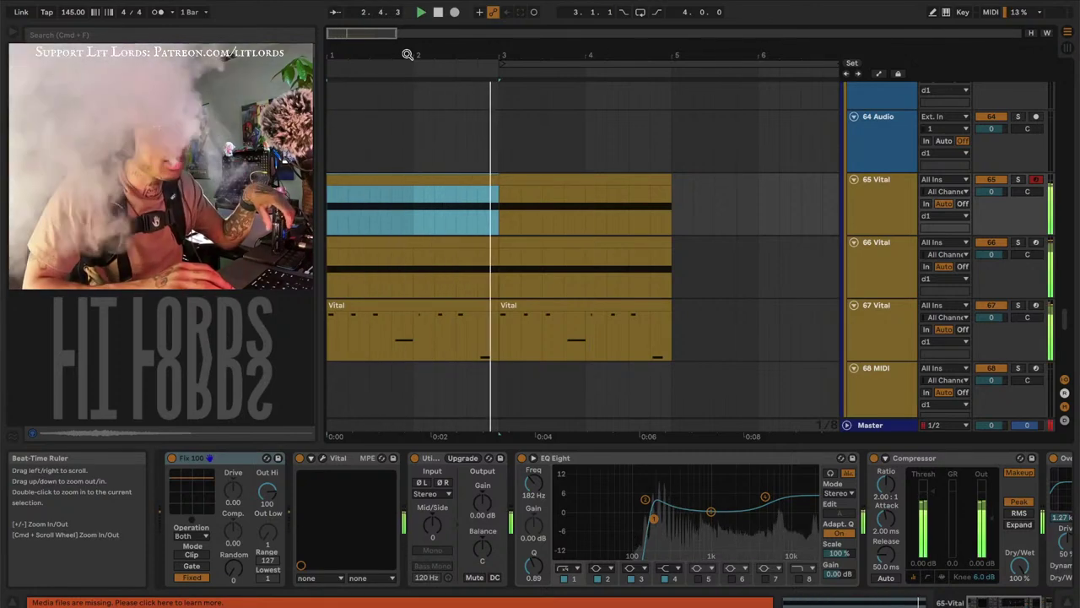
Clear bars 1 to 4 on Vital tracks 66 and 67, and delete track 66
drag(408, 54, 373, 54)
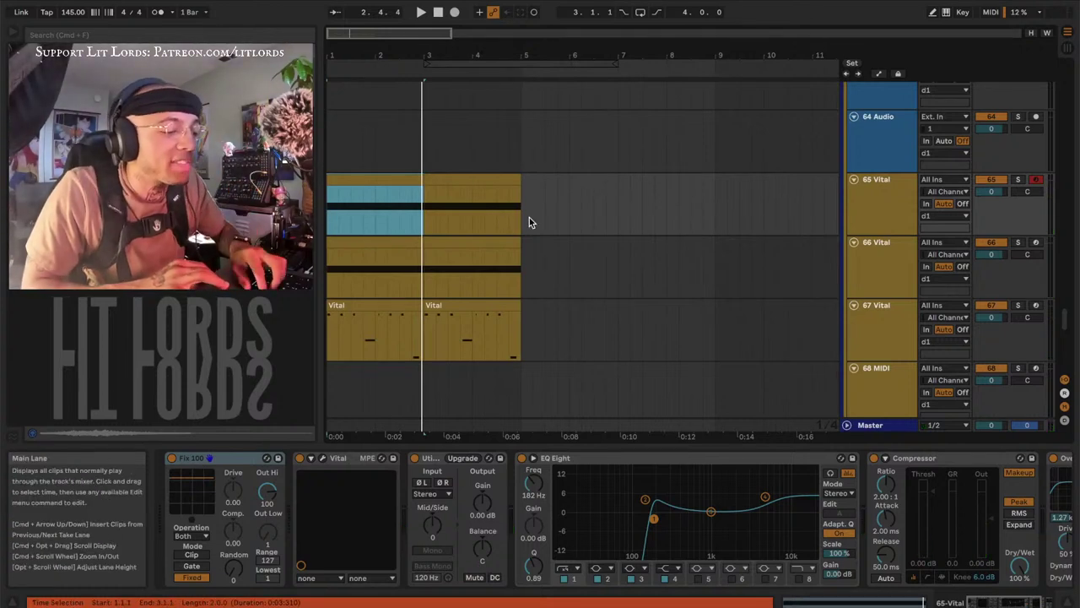
click(522, 268)
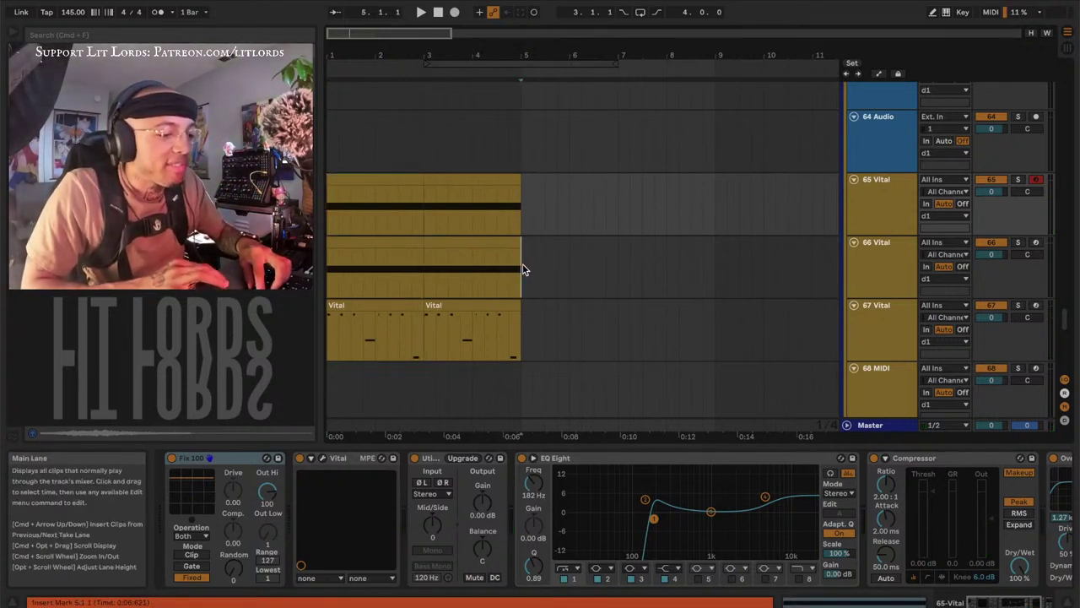
click(876, 305)
shift+click(877, 243)
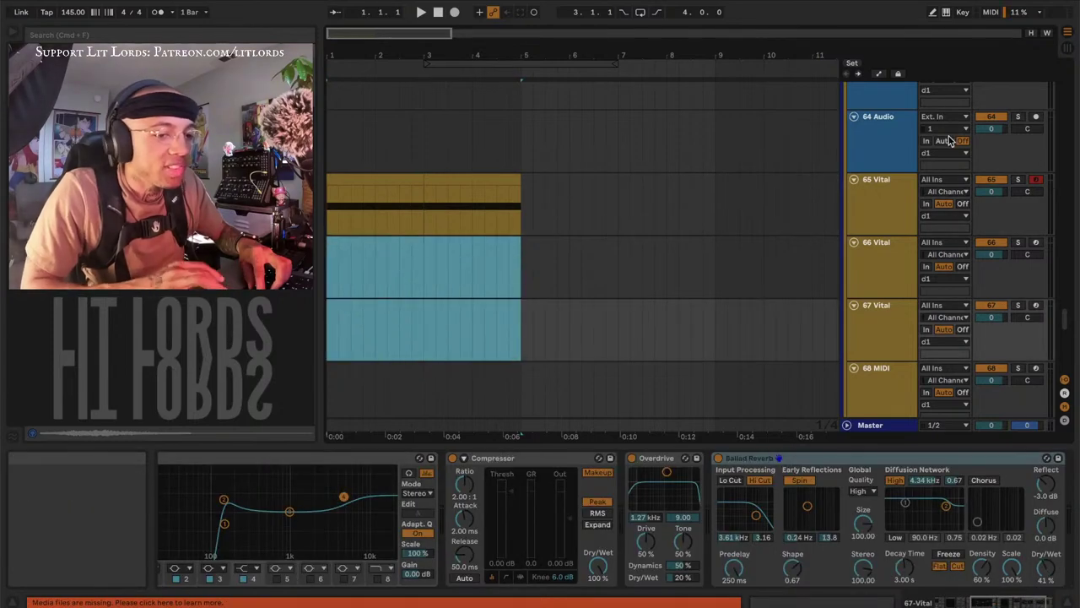
click(875, 269)
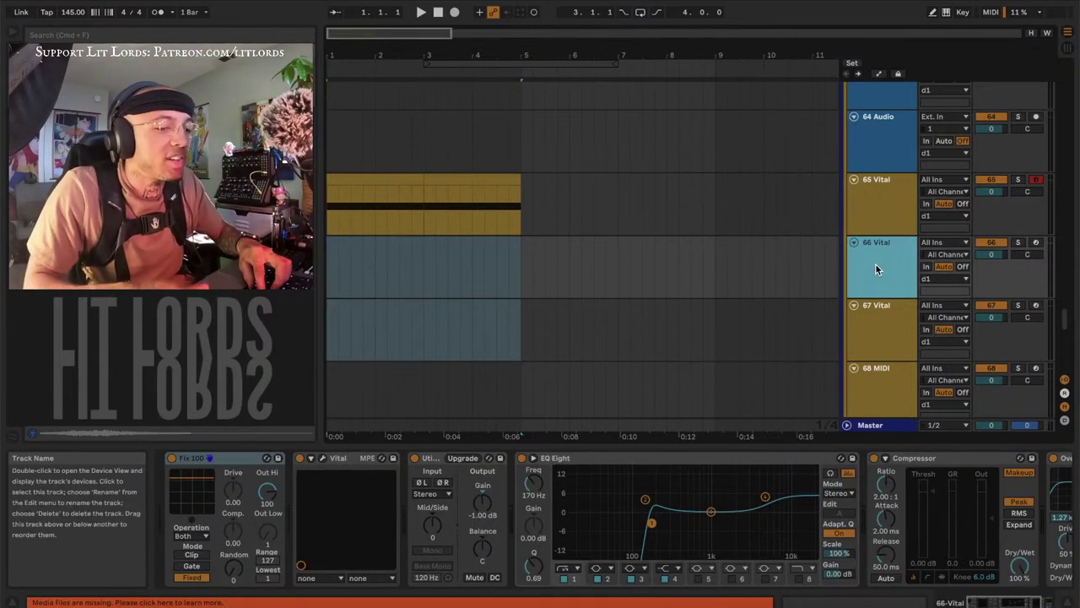
key(Delete)
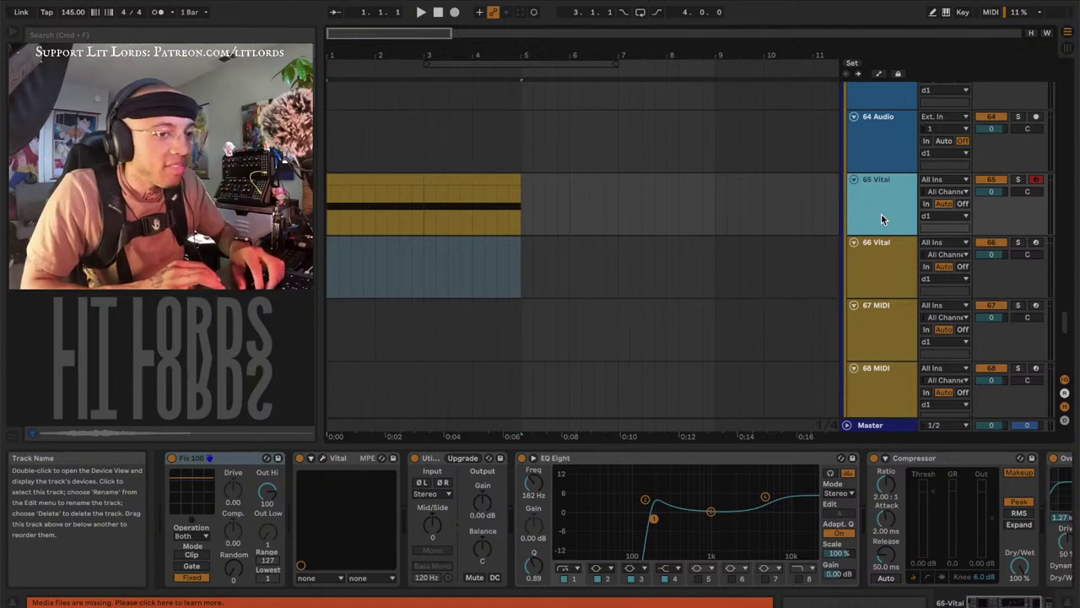
Audition track 65 in solo and reset its Vital synth to the initial preset
key(m)
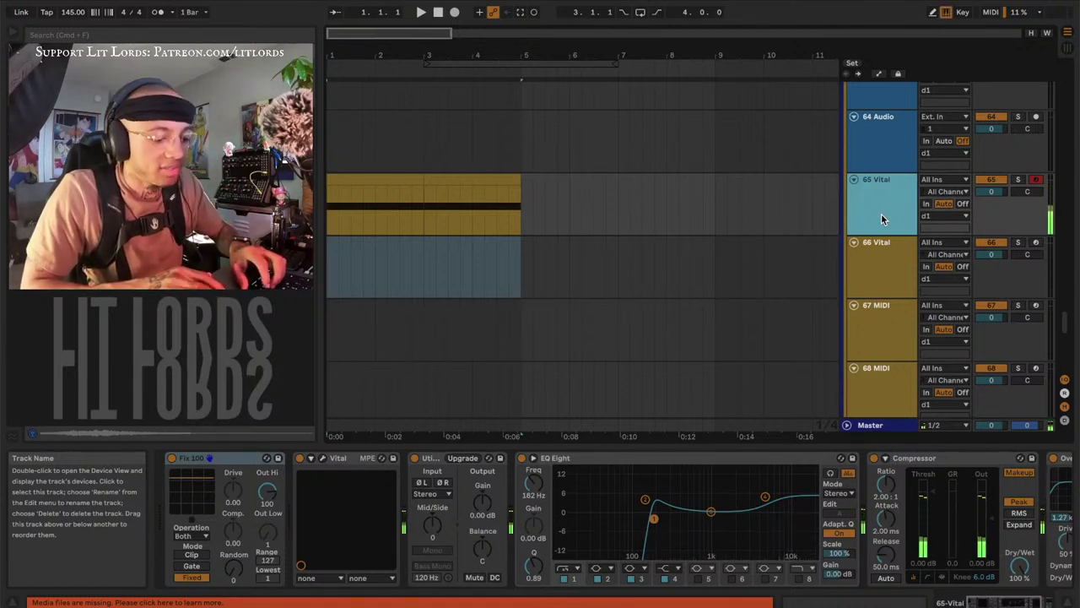
key(space)
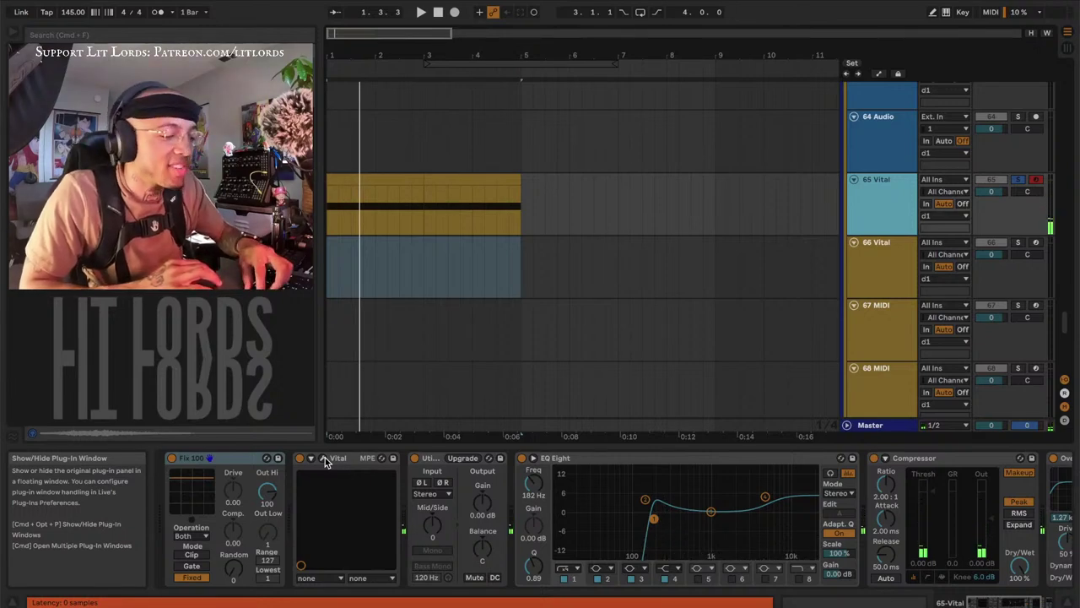
click(325, 458)
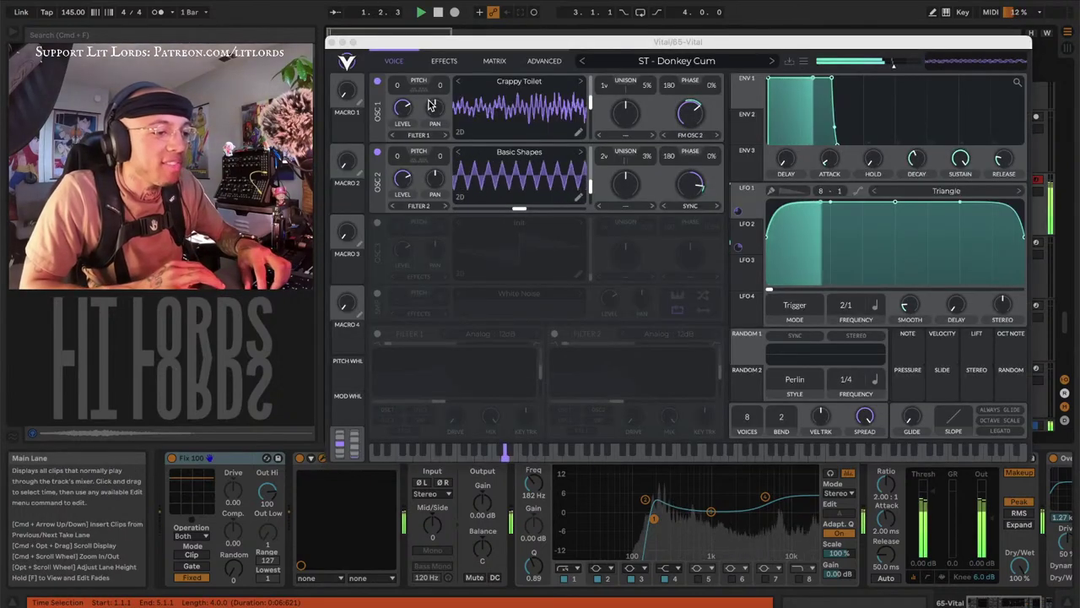
click(802, 61)
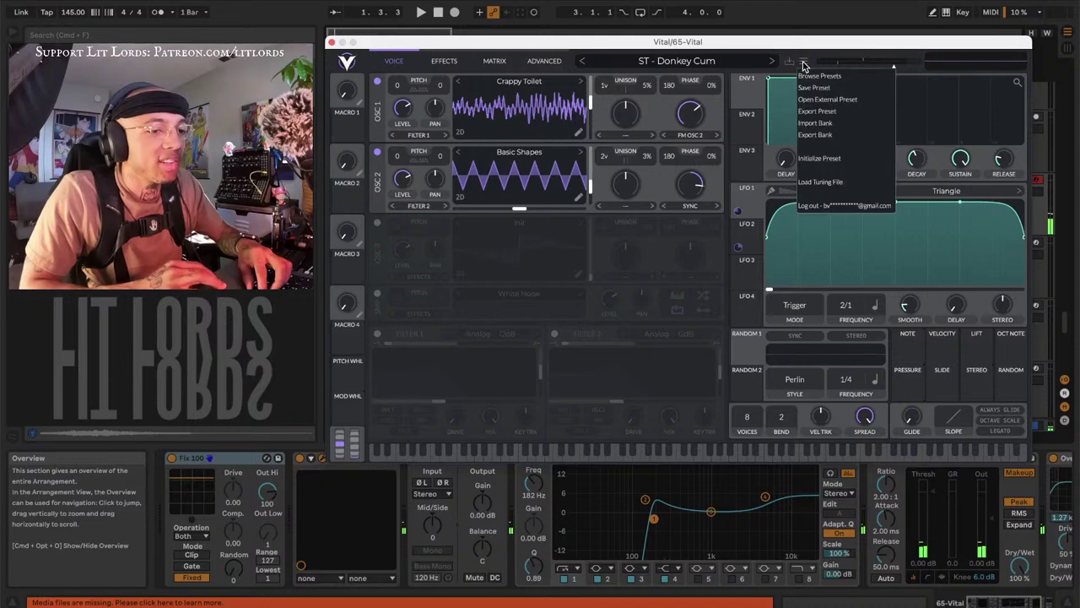
click(806, 159)
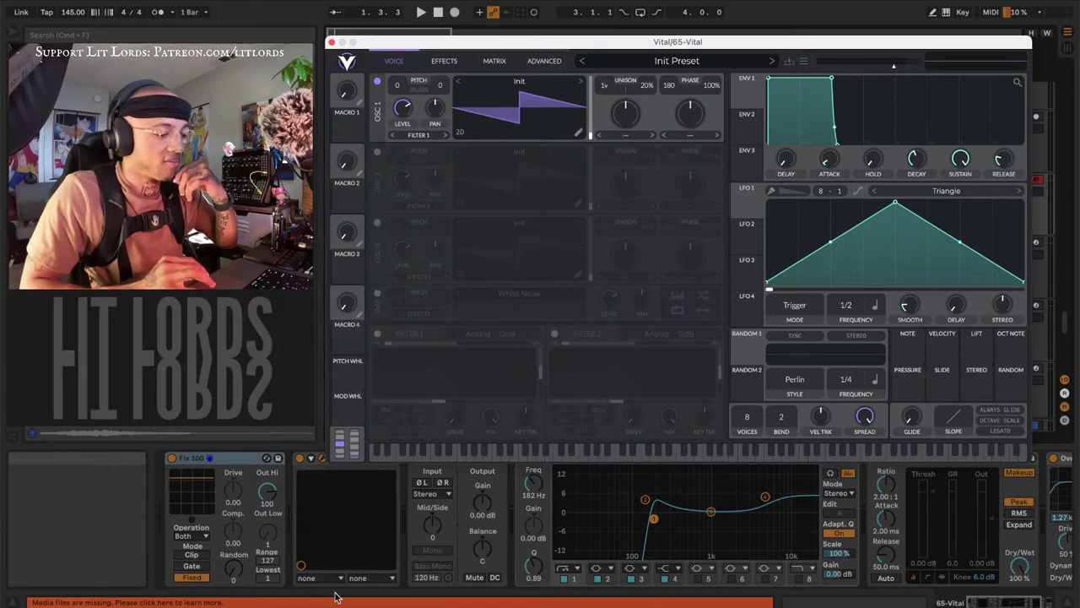
Audition the initialized Vital patch on track 65, enable the computer MIDI keyboard and lower its octave to start at C0
key(super+alt+p)
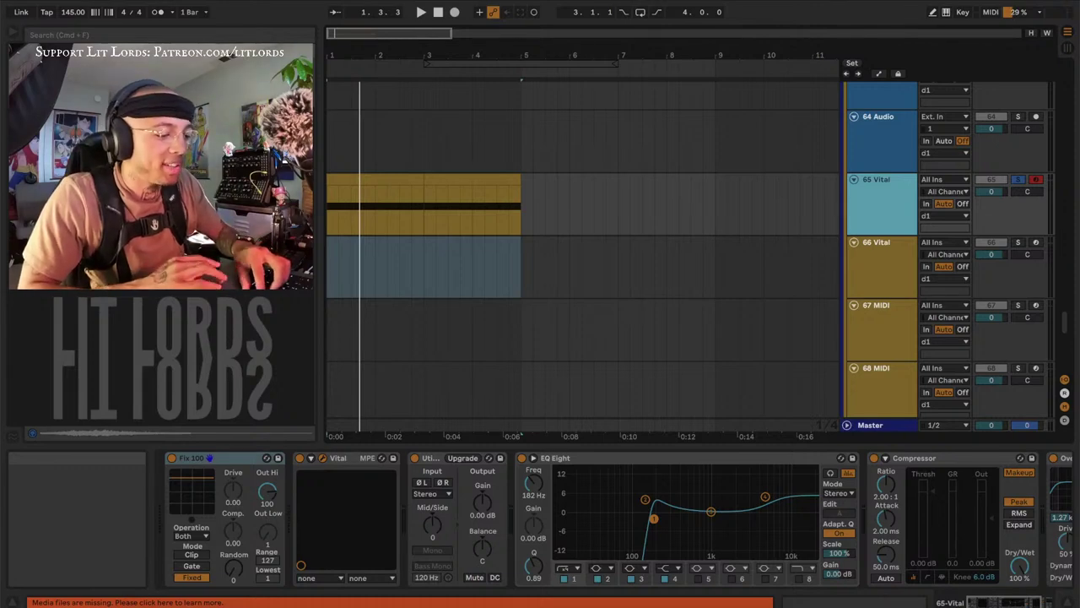
key(super+alt+p)
key(space)
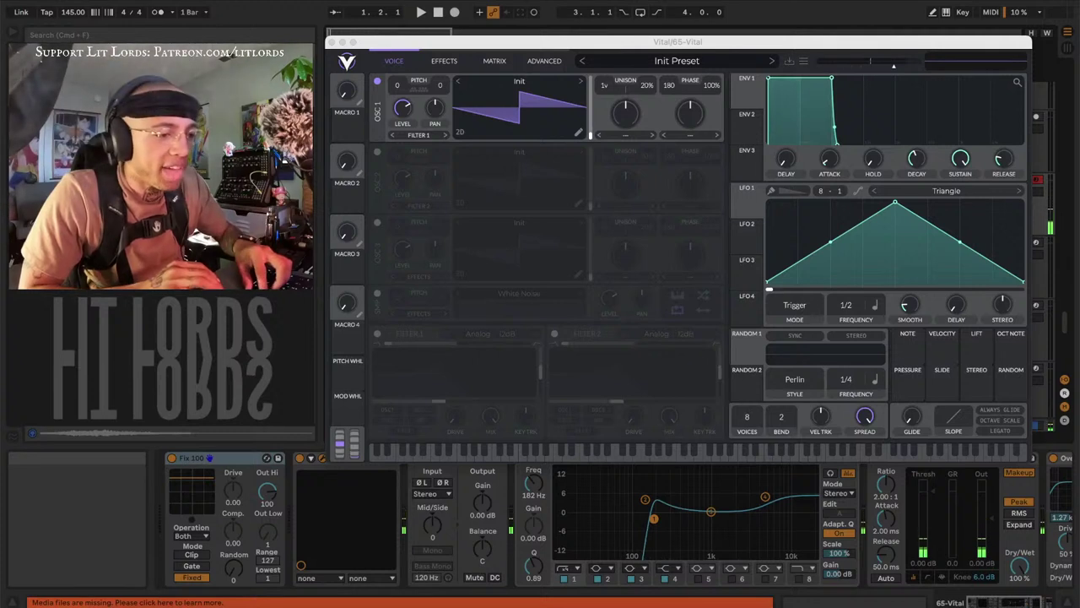
key(m)
key(s)
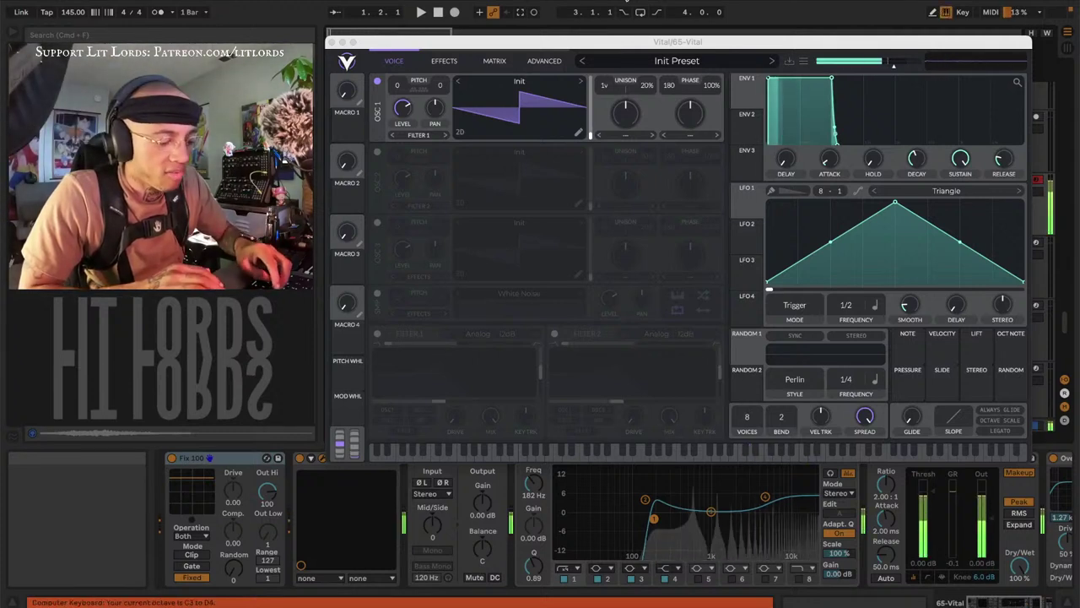
key(s)
key(z)
key(z)
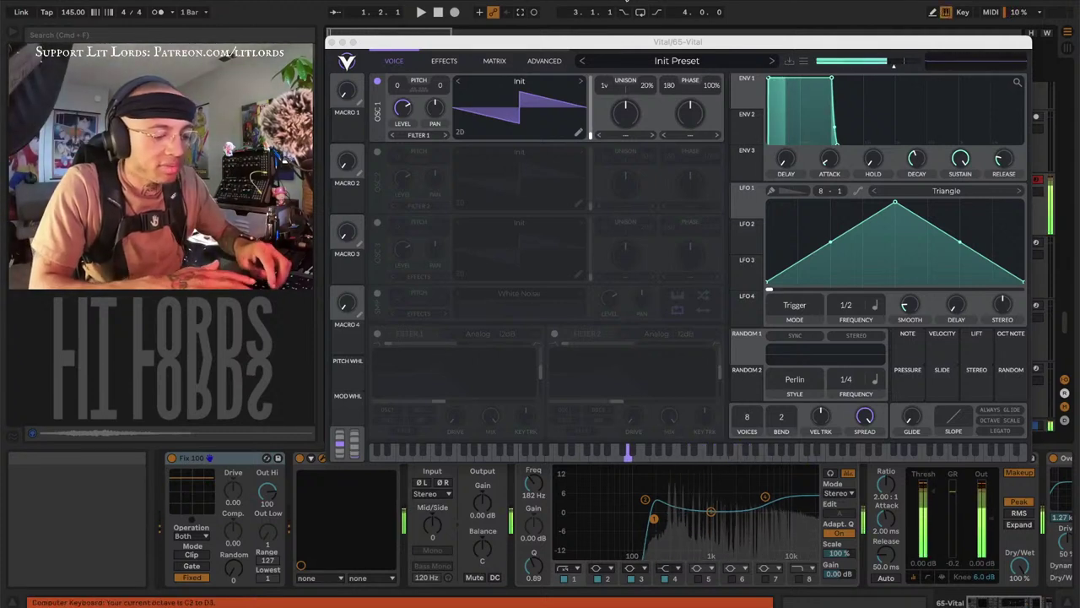
key(z)
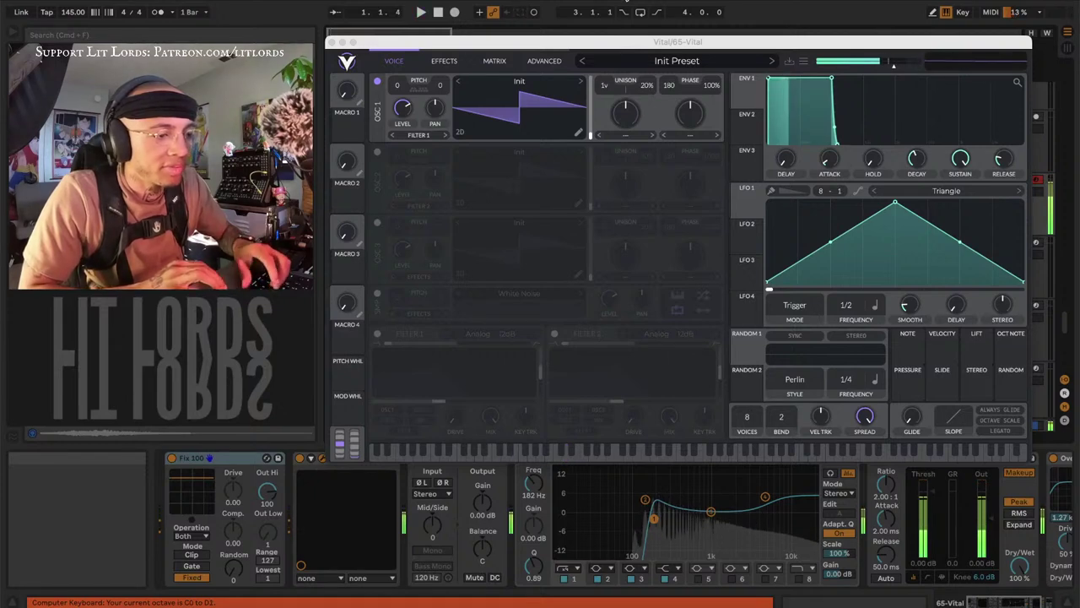
Load the Glorkglunk wavetable Solar Powered into oscillator 1 and move its wavetable frame position while auditioning it
click(519, 81)
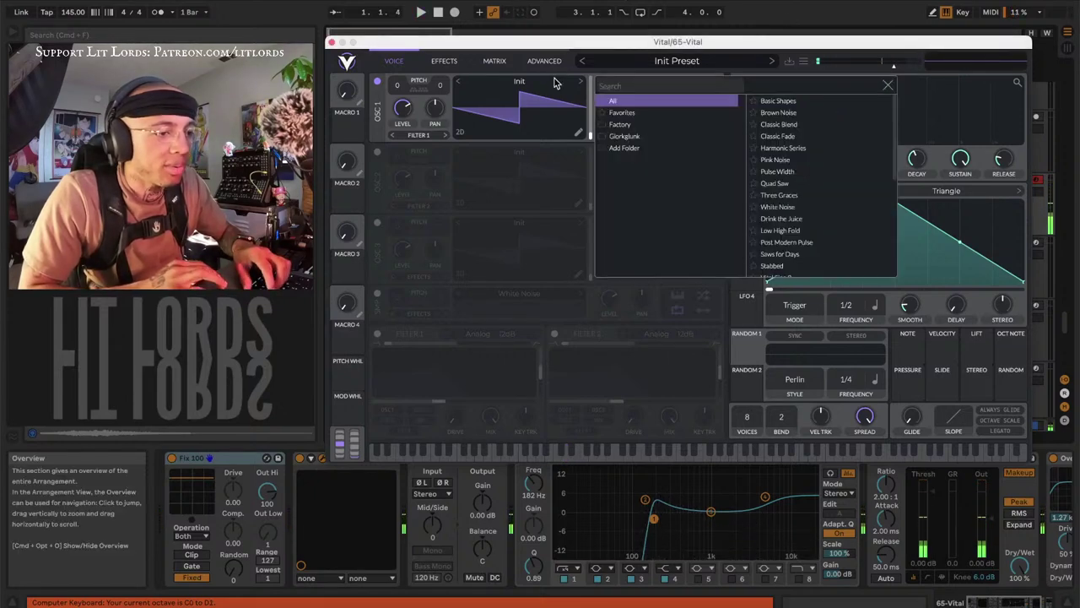
click(621, 136)
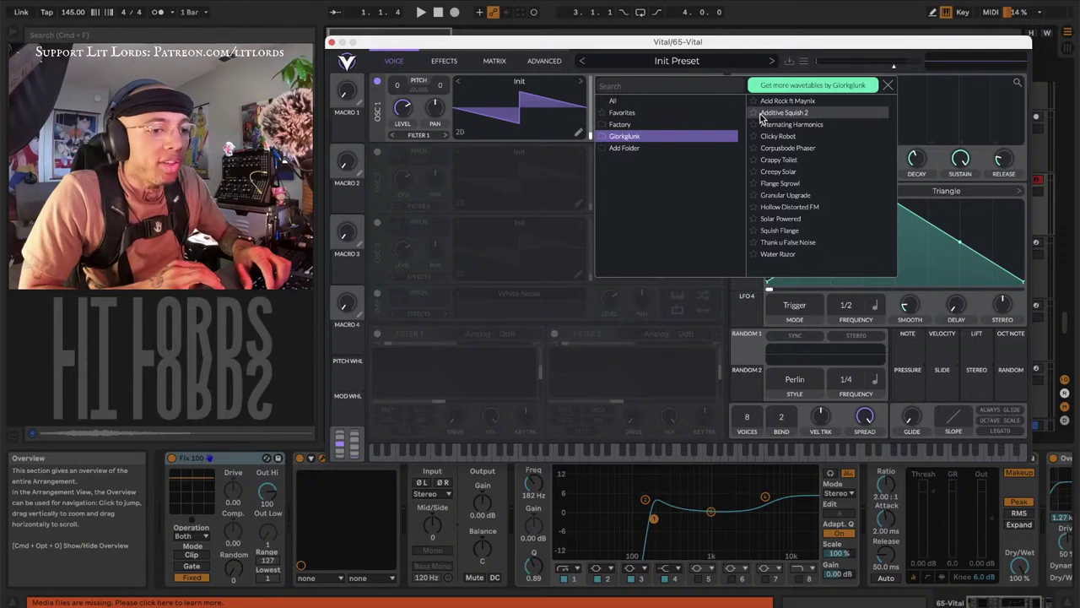
click(778, 223)
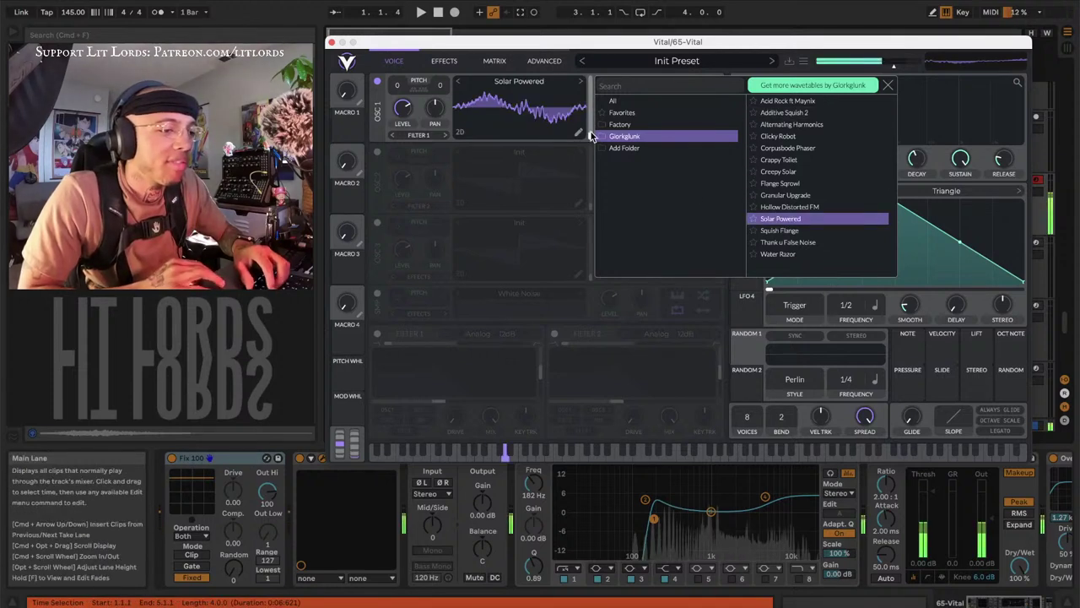
drag(588, 117, 588, 107)
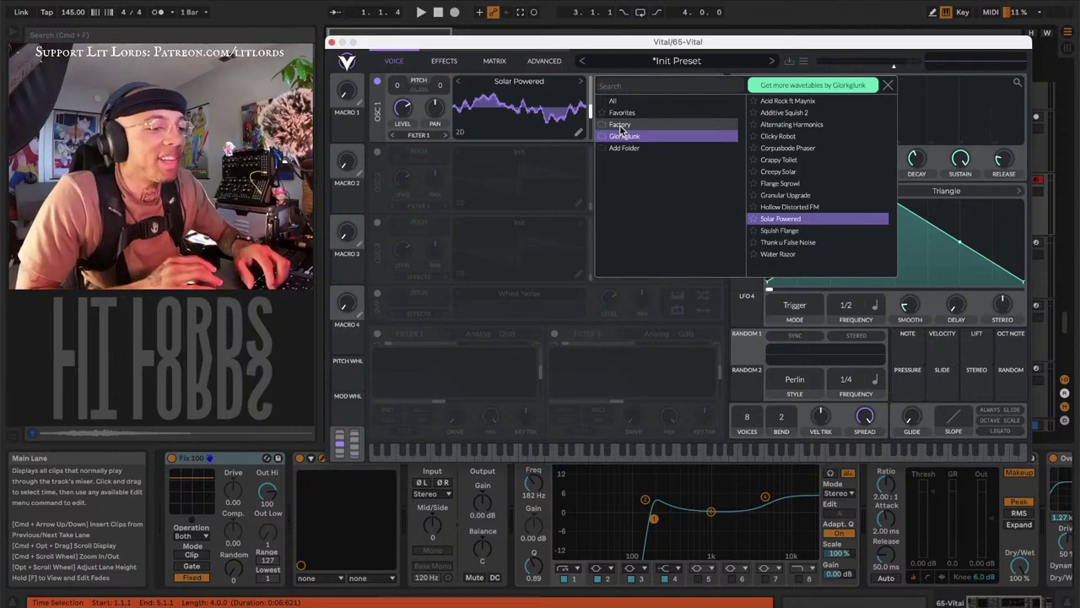
Look through the Factory wavetables available for oscillator 1 and close the list
click(621, 125)
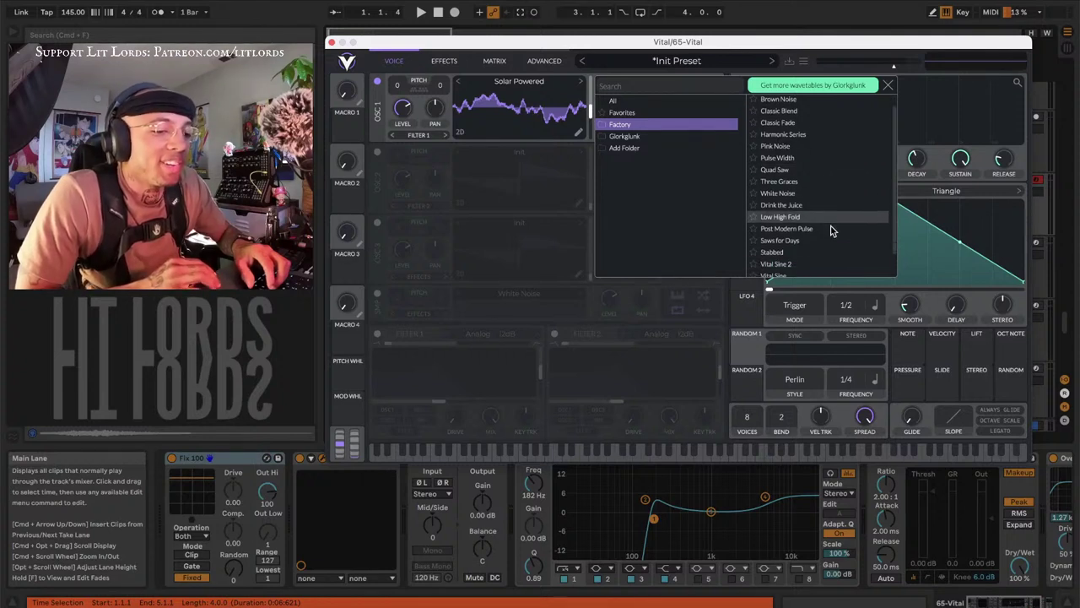
scroll(831, 230, down, 3)
scroll(831, 230, up, 3)
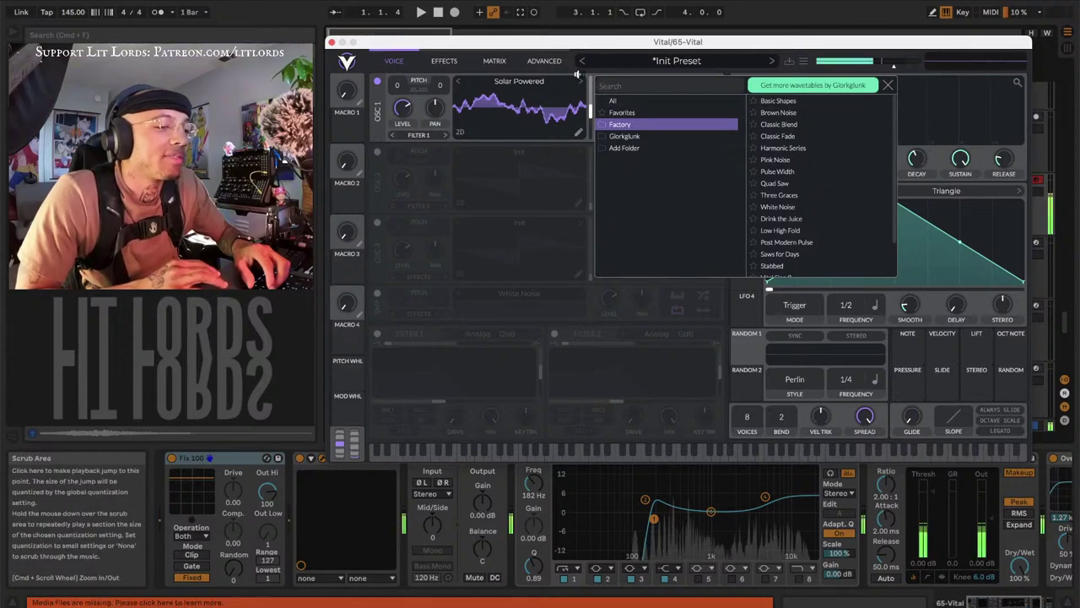
click(888, 85)
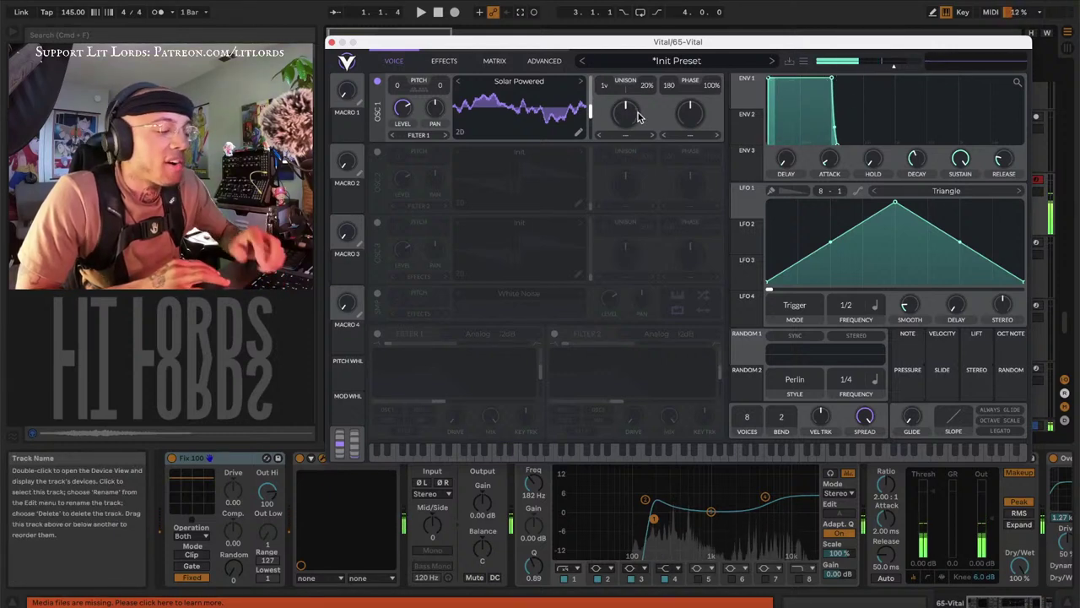
Generate a text-to-speech wavetable in oscillator 1 from the text "Lit Lords" and audition it with low notes
right_click(517, 102)
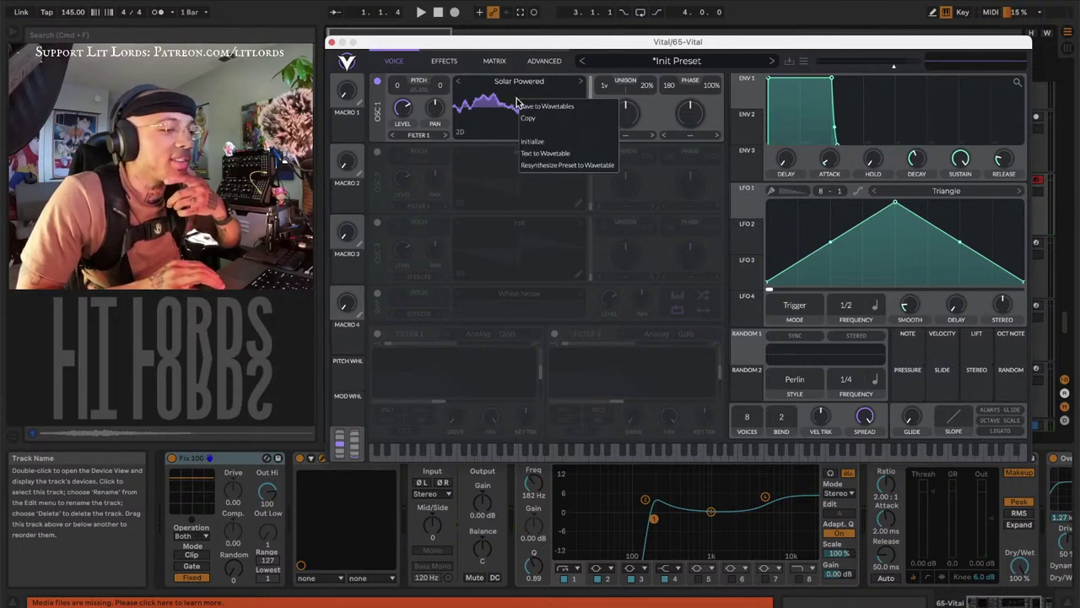
click(542, 153)
text(Lit Lo)
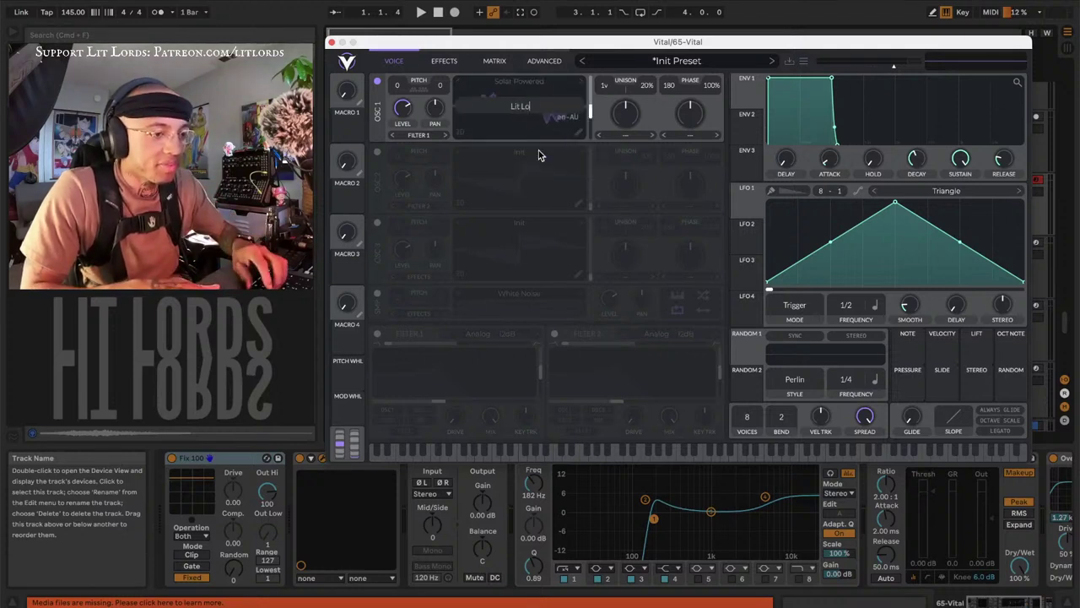
text(rds)
key(Return)
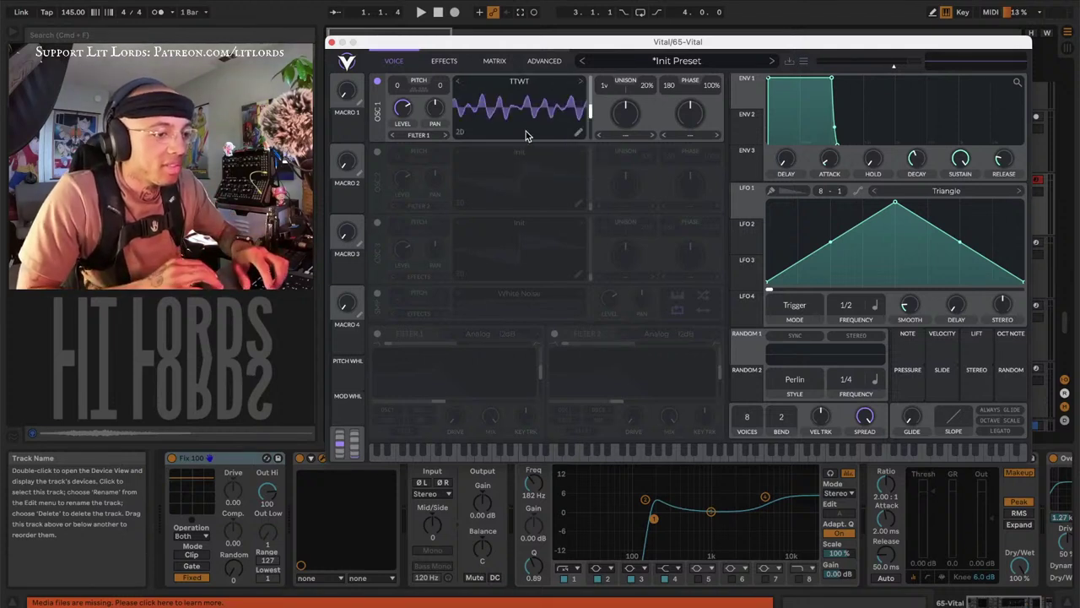
key(a)
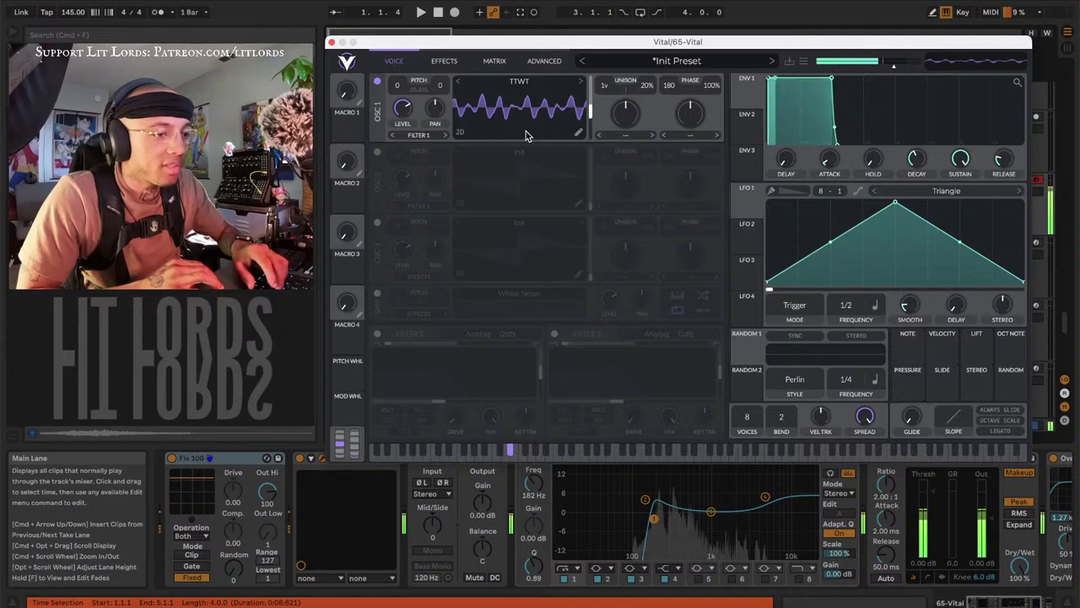
click(521, 83)
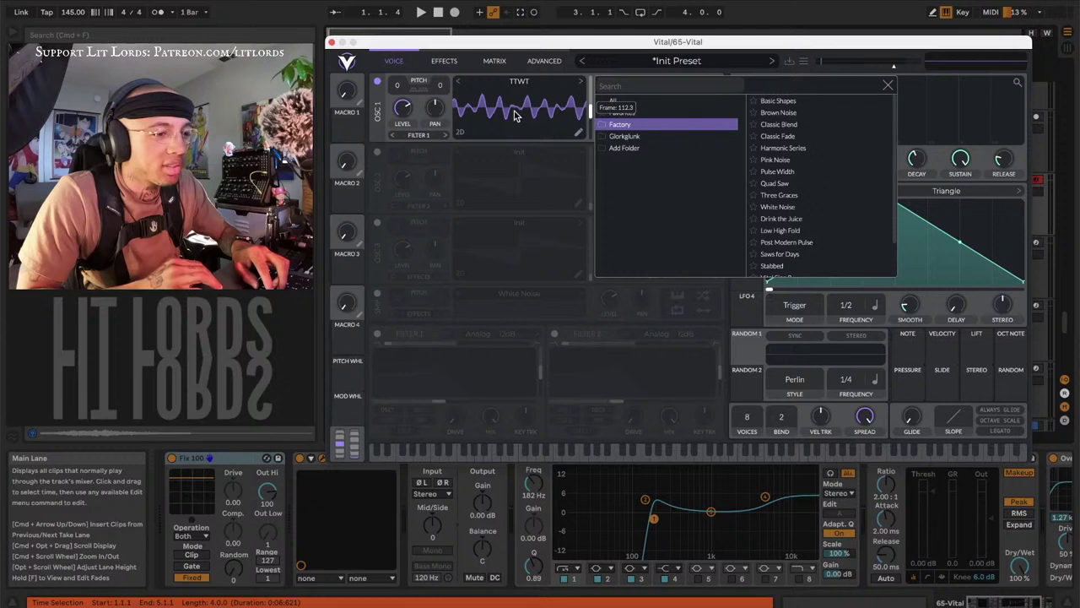
click(887, 84)
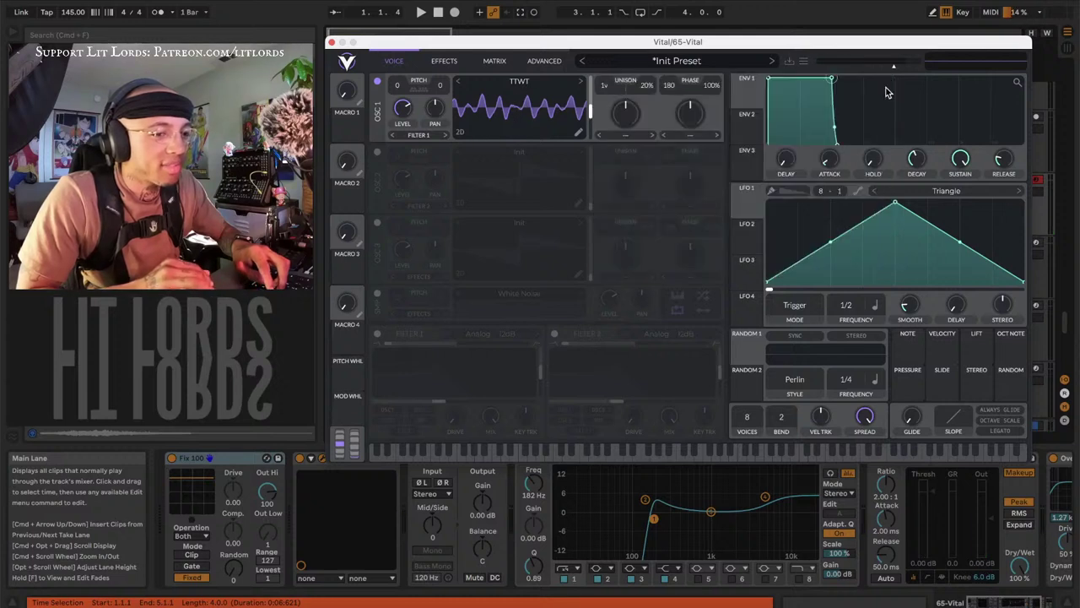
key(s)
key(s)
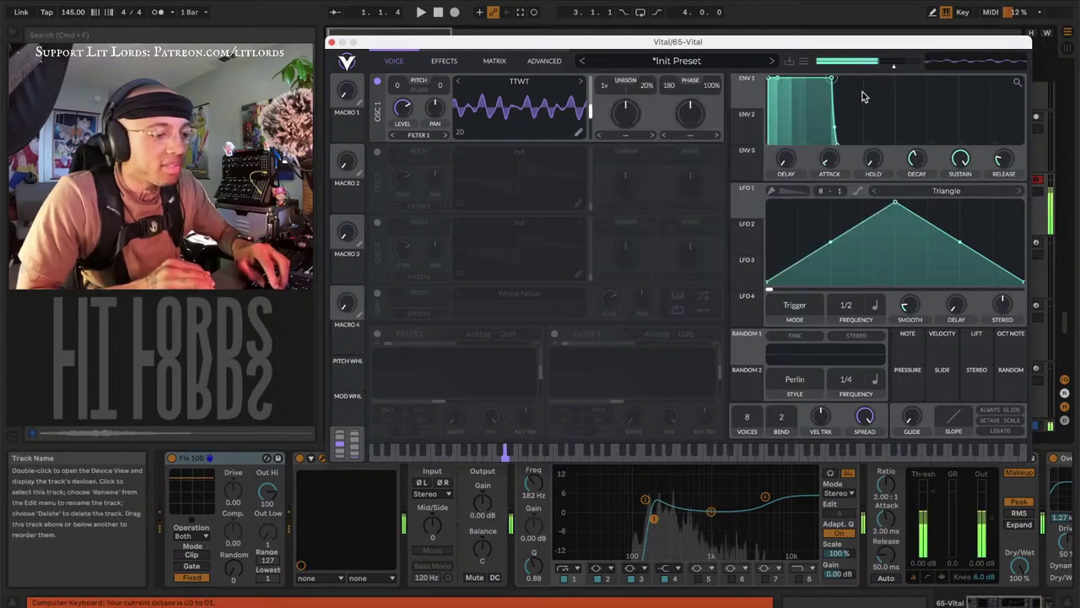
Sweep the frame position of oscillator 1's text wavetable to 189.5 and look at the wavetable list
drag(589, 110, 525, 103)
click(519, 82)
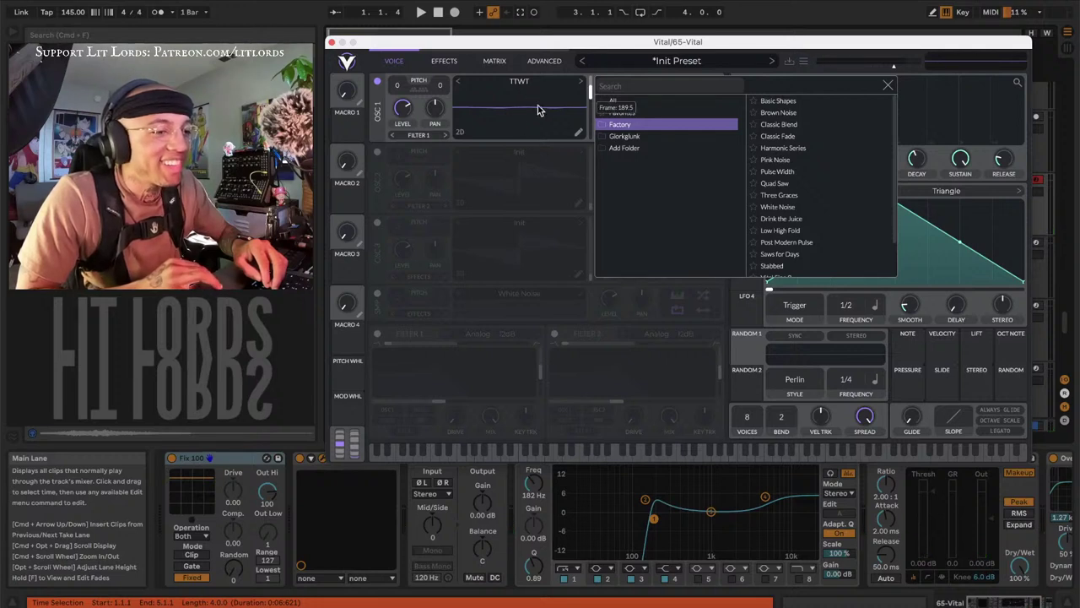
click(887, 85)
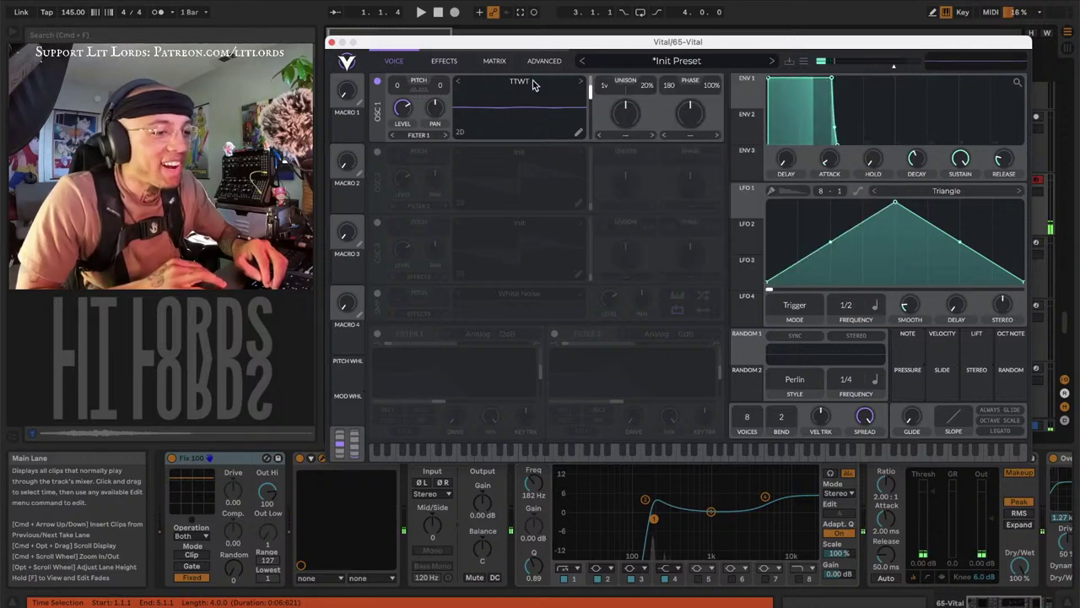
click(532, 83)
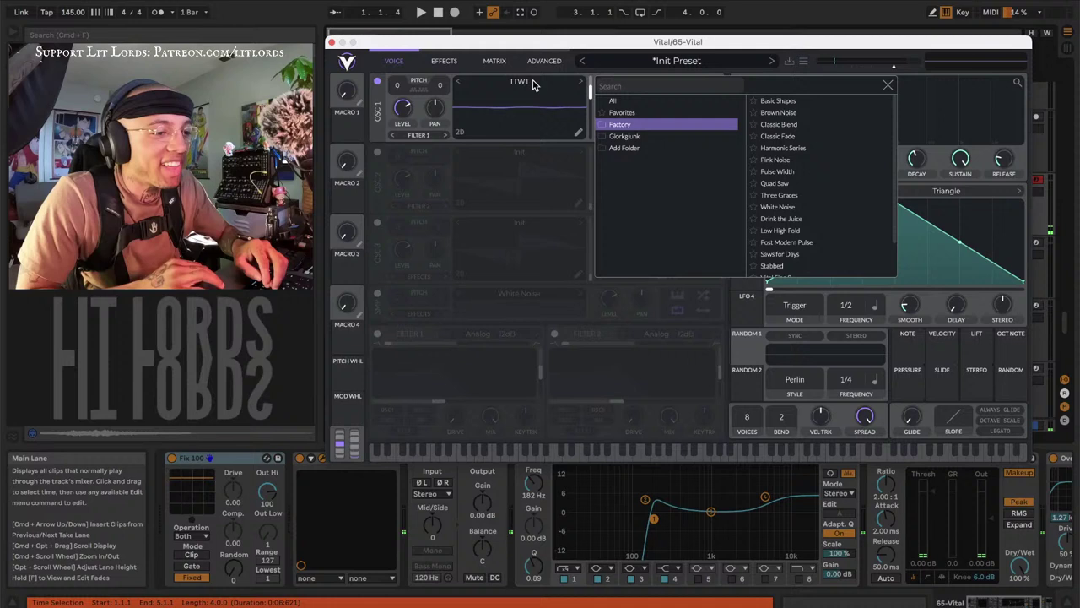
click(889, 84)
Regenerate oscillator 1's text wavetable from "Lit Lords" and bring its frame position back to around the middle
right_click(518, 134)
click(542, 184)
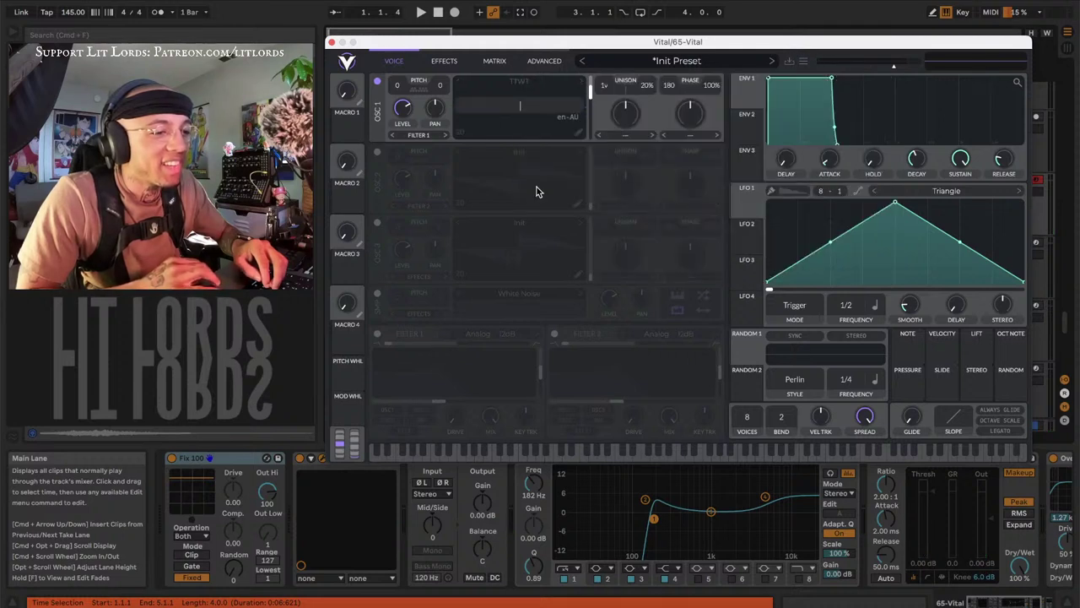
text(Lit)
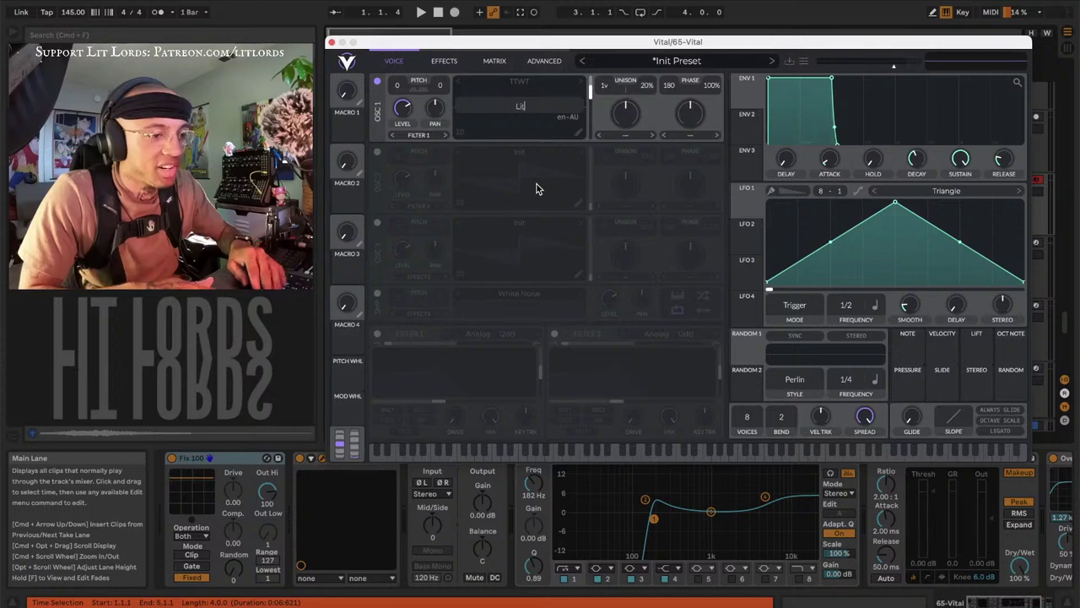
text( Lords)
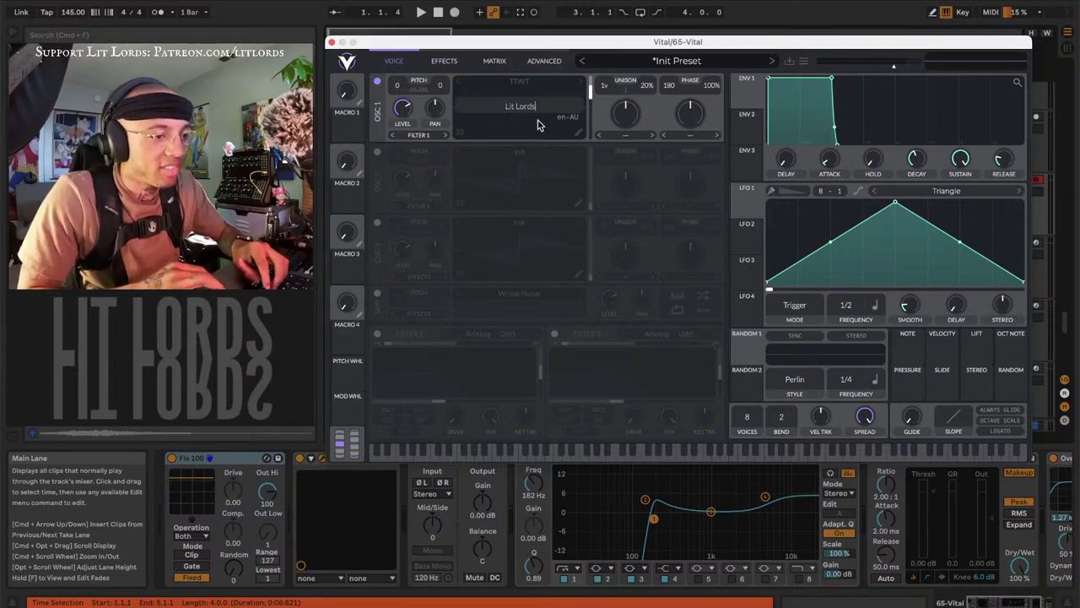
key(Return)
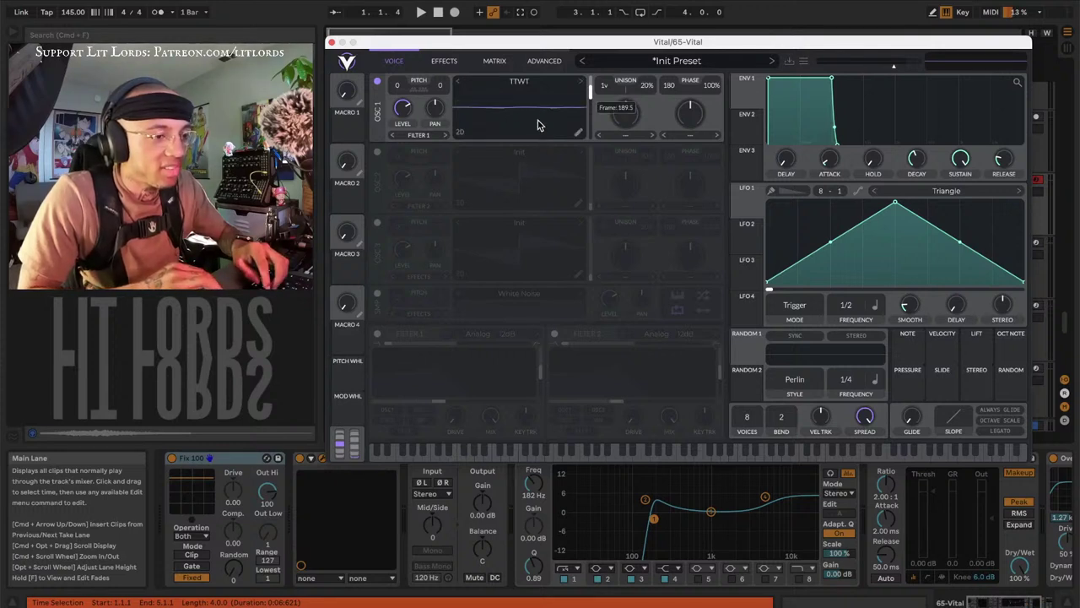
mouse_move(587, 88)
mouse_down()
mouse_move(589, 107)
mouse_move(580, 106)
mouse_up()
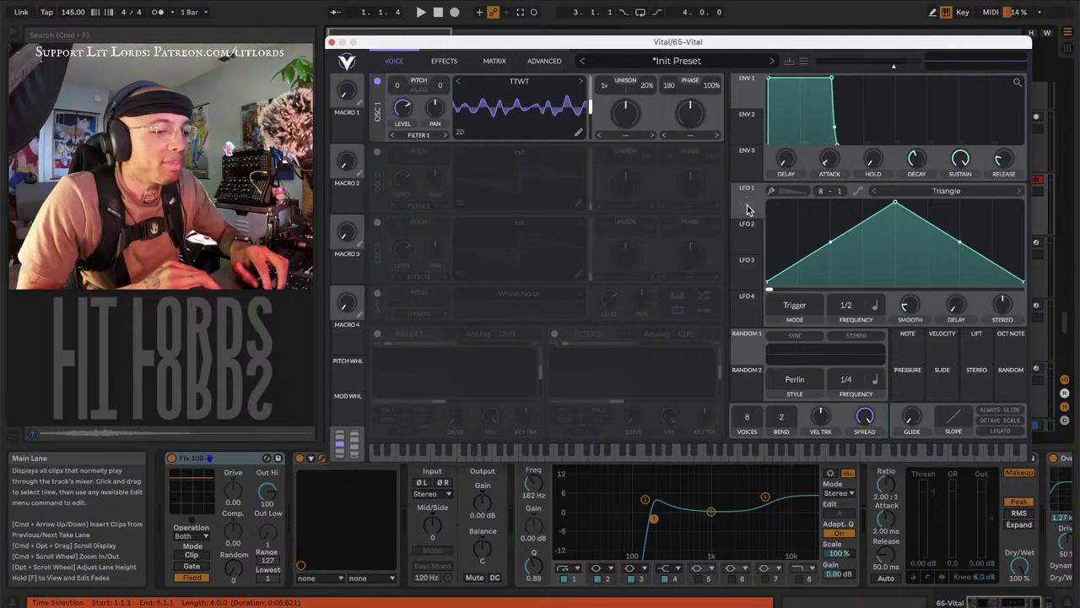
Set LFO 1 to the Saw Up shape, assign it to oscillator 1's wavetable frame and set the frame to about 182
click(920, 190)
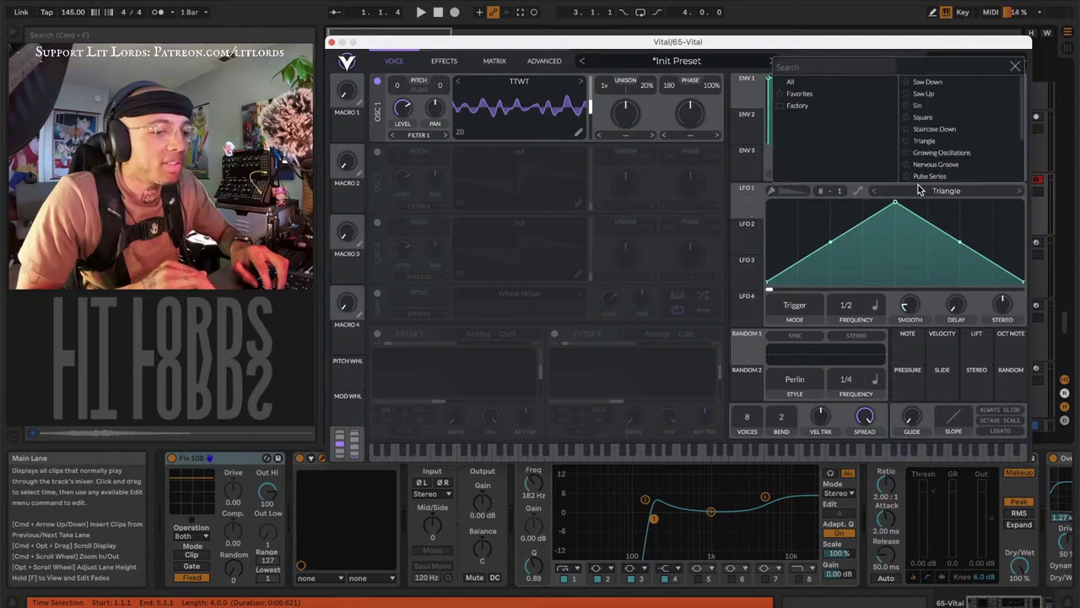
click(926, 93)
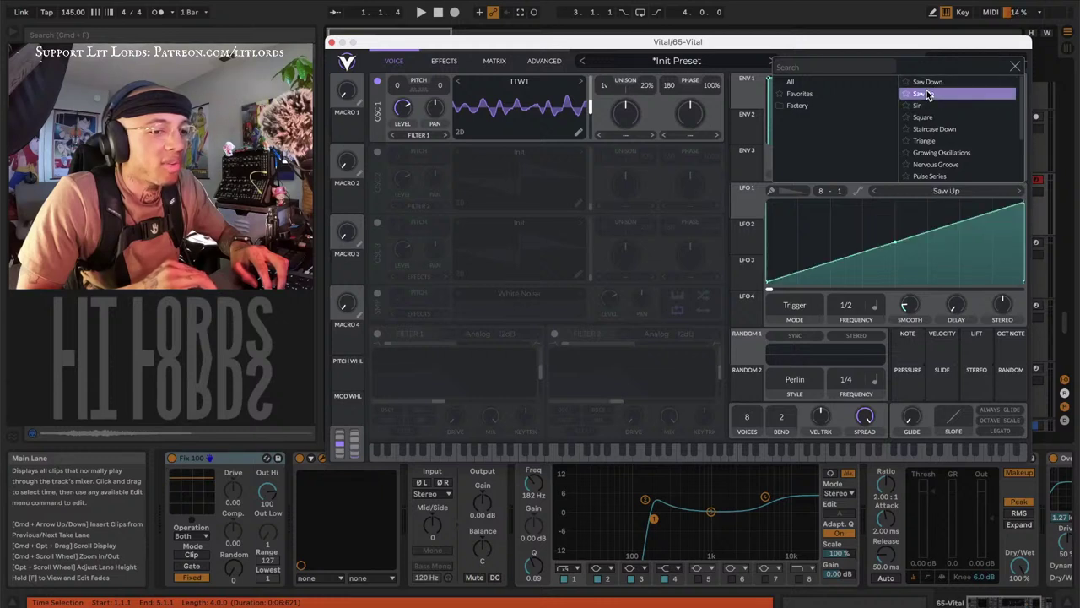
click(1015, 67)
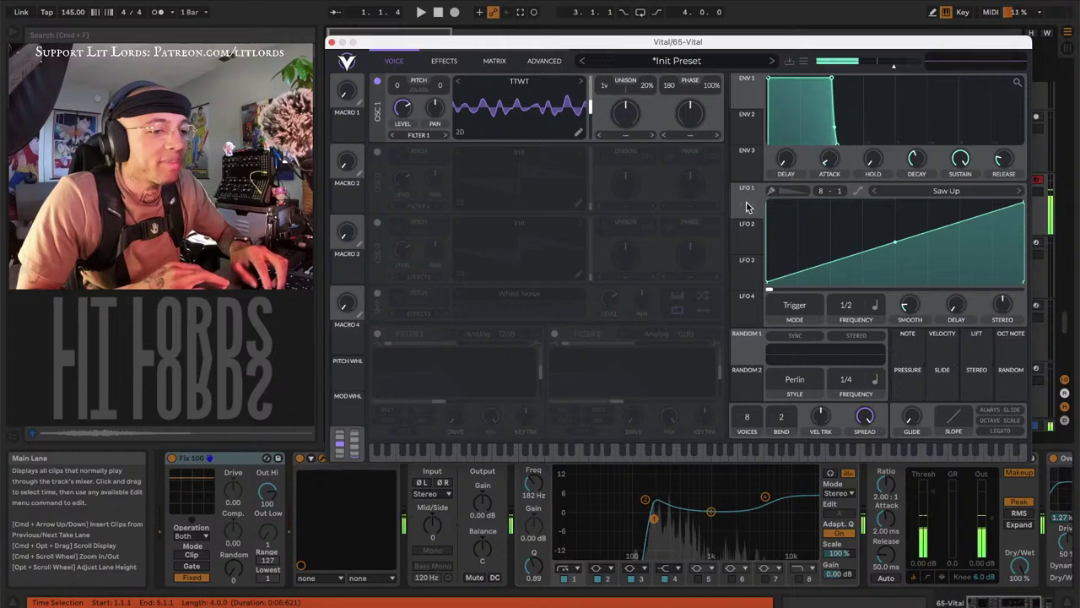
mouse_move(746, 200)
mouse_down()
mouse_move(533, 93)
mouse_move(625, 113)
mouse_move(593, 108)
mouse_move(581, 59)
mouse_move(573, 128)
mouse_move(581, 103)
mouse_up()
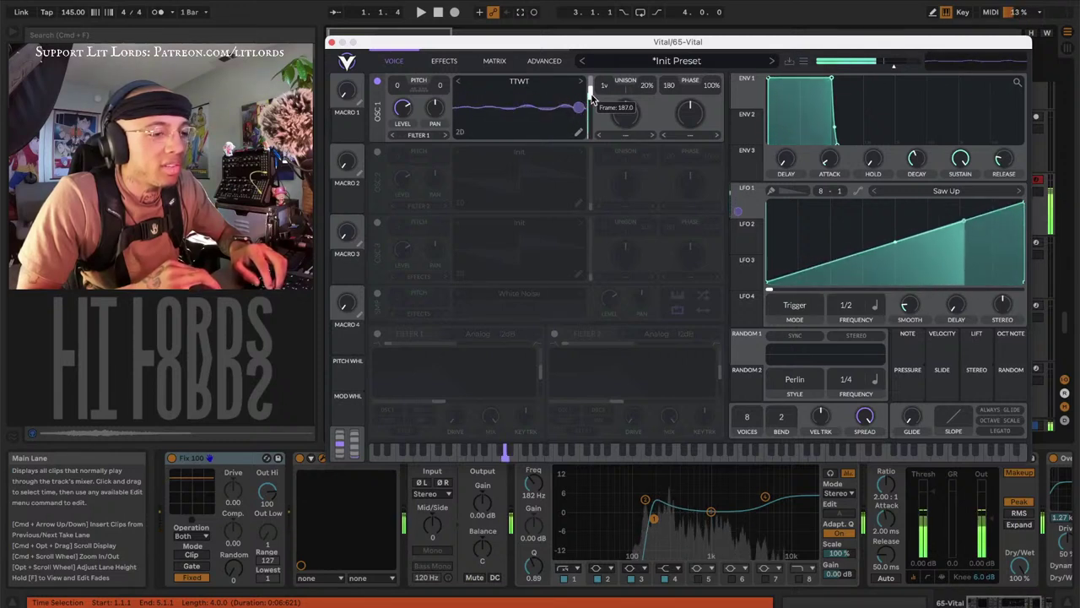
drag(591, 98, 591, 102)
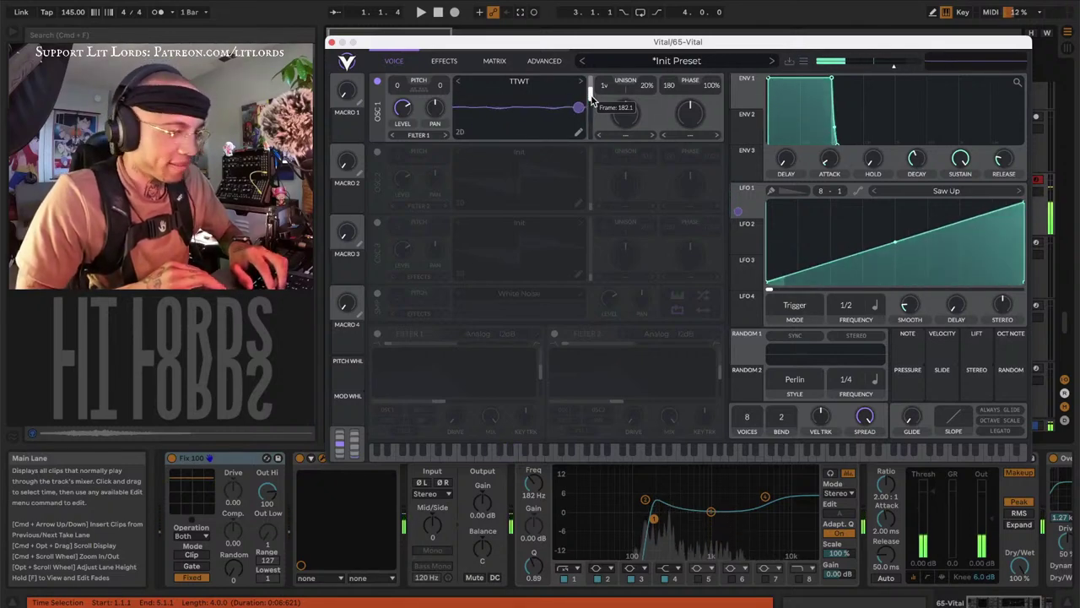
Try the Square shape on LFO 1 and settle on Saw Down
click(952, 190)
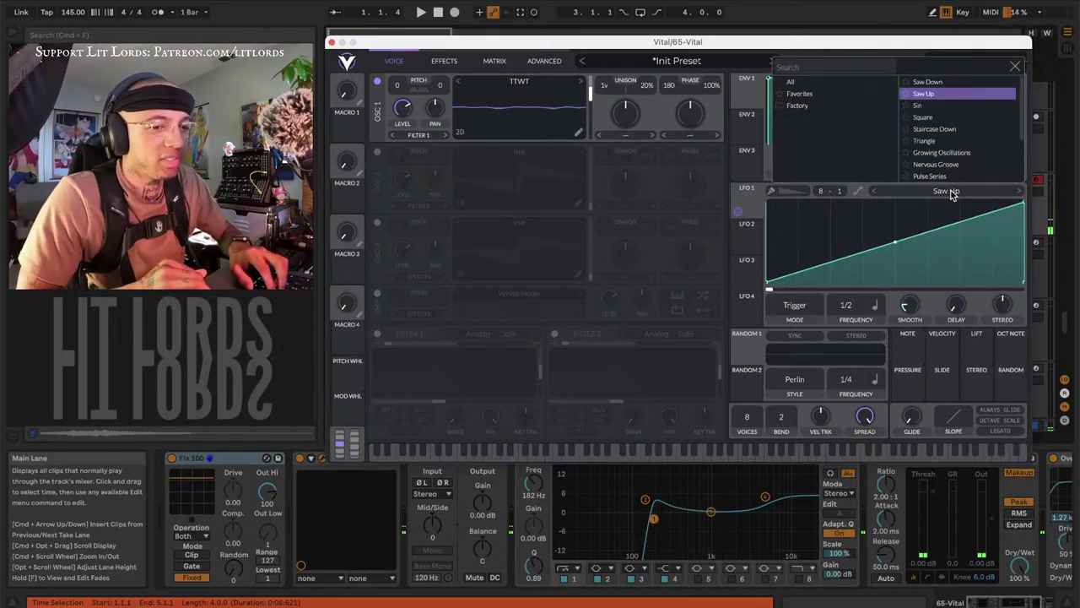
click(927, 117)
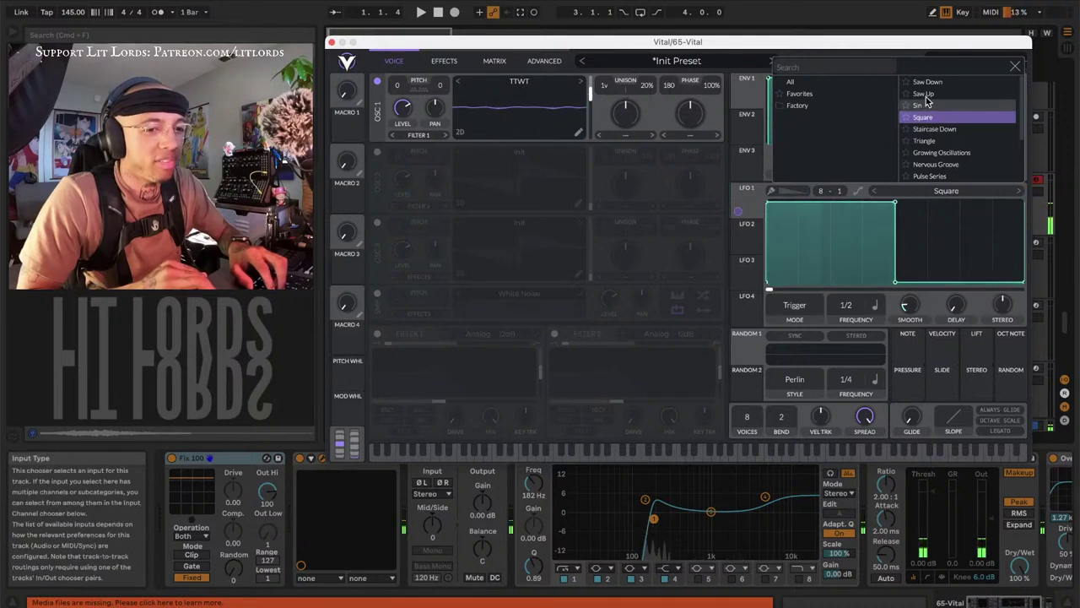
click(926, 83)
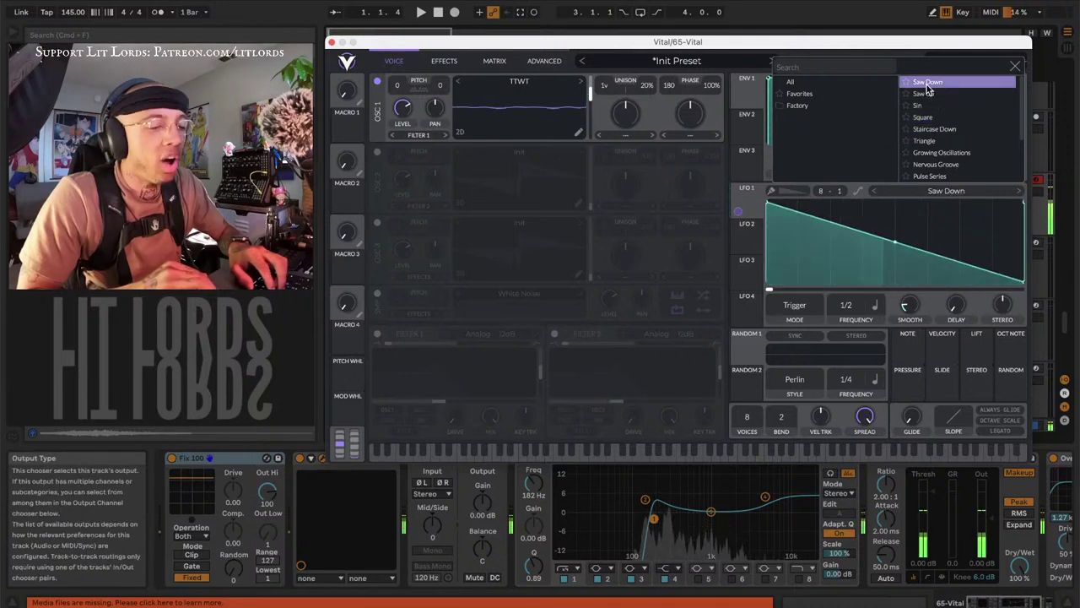
click(1015, 65)
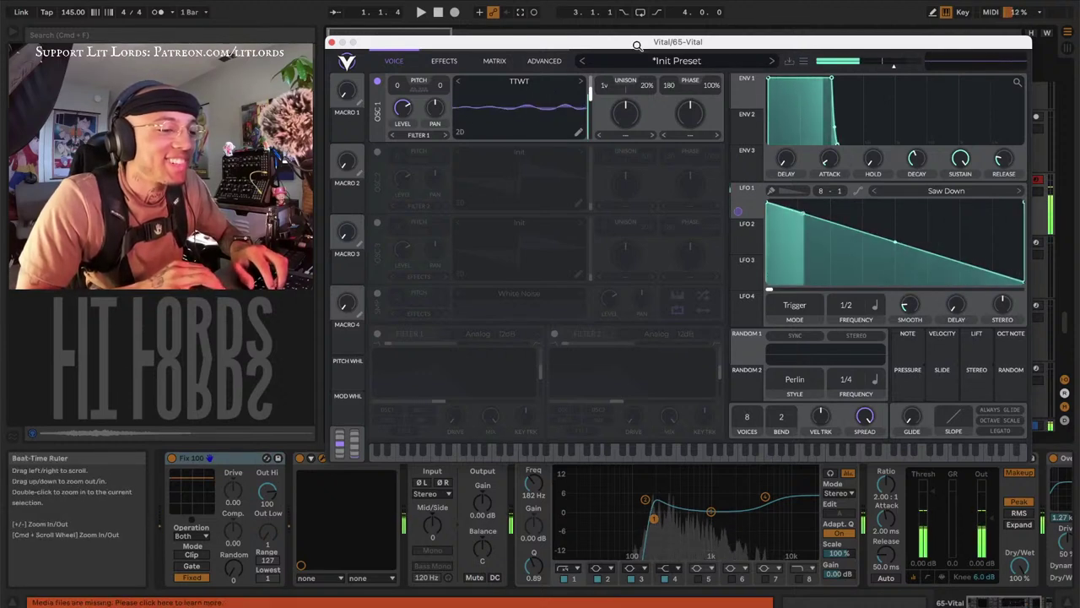
Enable the Compressor and Distortion effects, raise the distortion drive and set the compressor's low band gain to about 4.6 dB
click(443, 62)
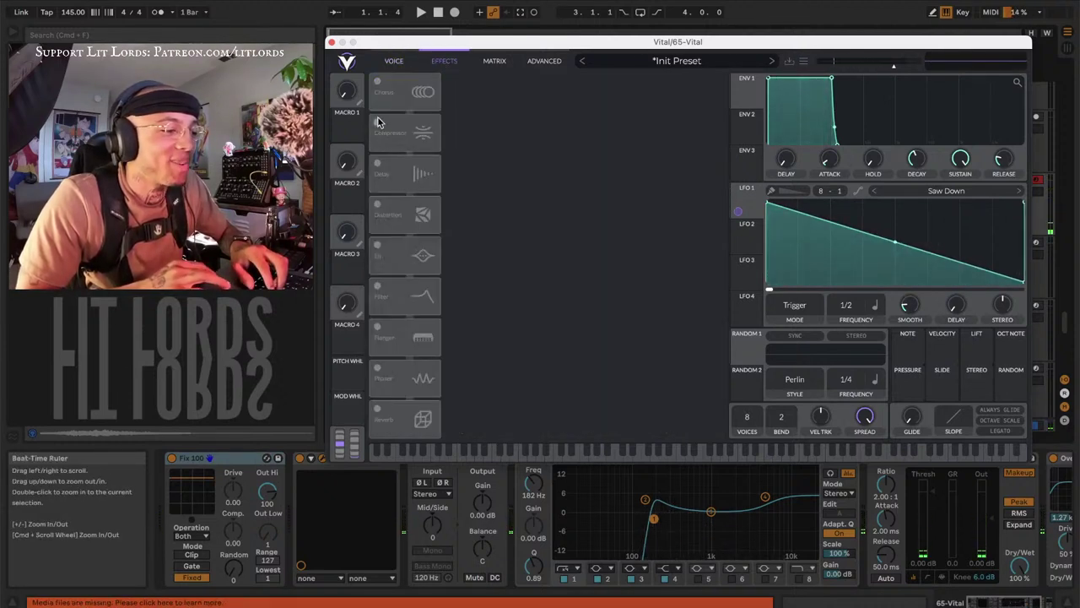
click(377, 123)
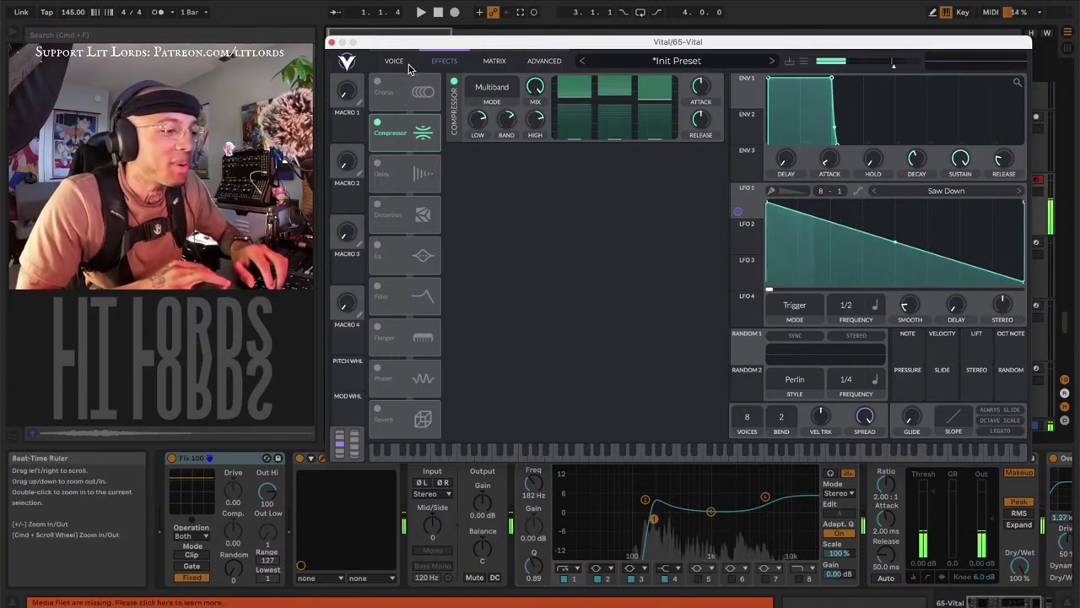
click(378, 205)
drag(625, 159, 619, 129)
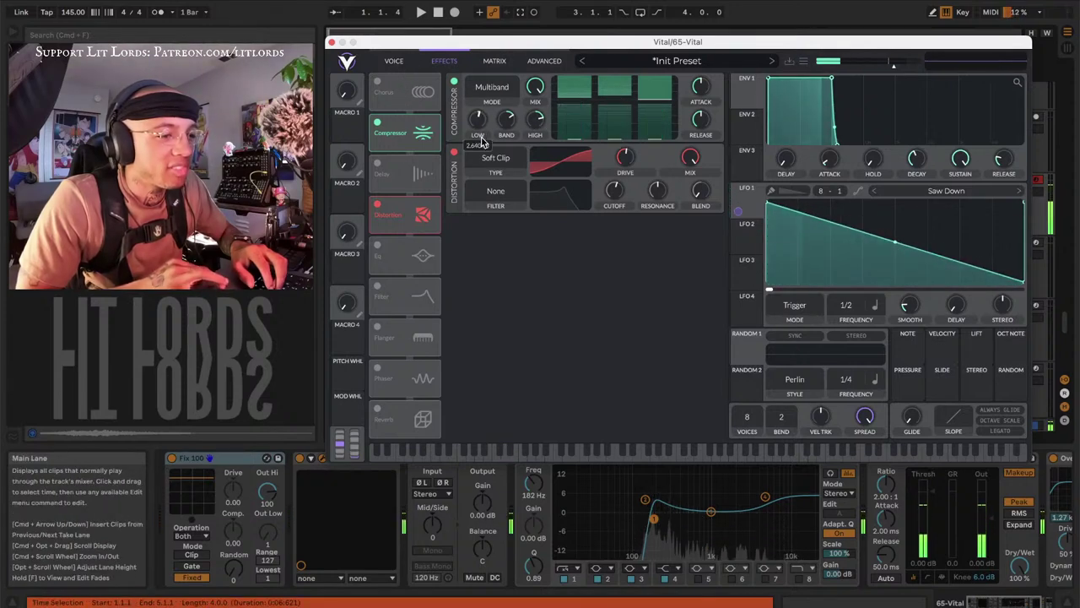
drag(483, 143, 478, 153)
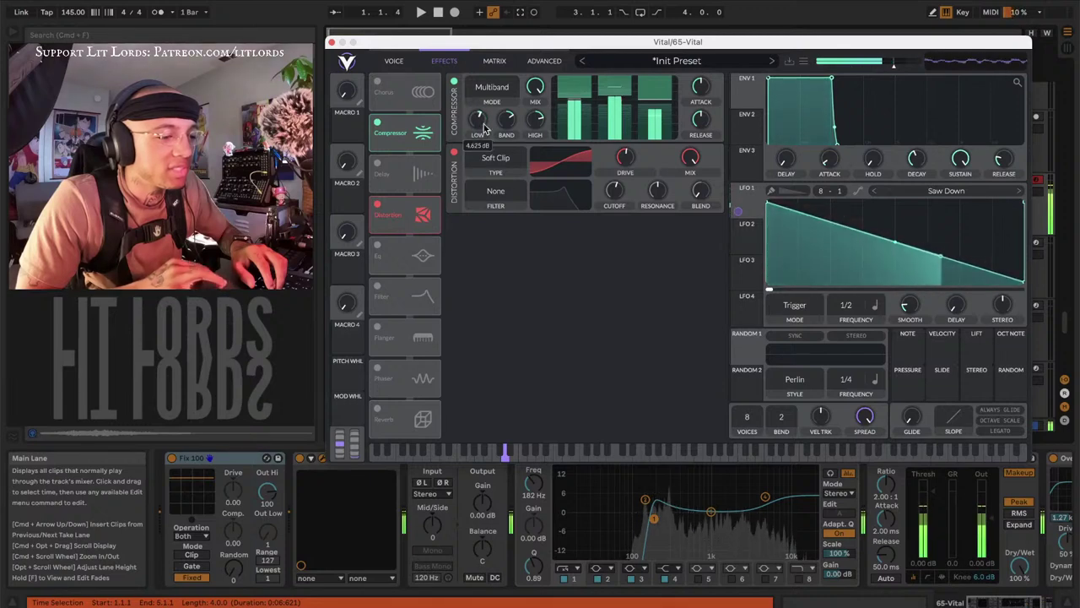
Adjust the multiband compressor's high band gain to about 20.3 dB
drag(538, 123, 533, 115)
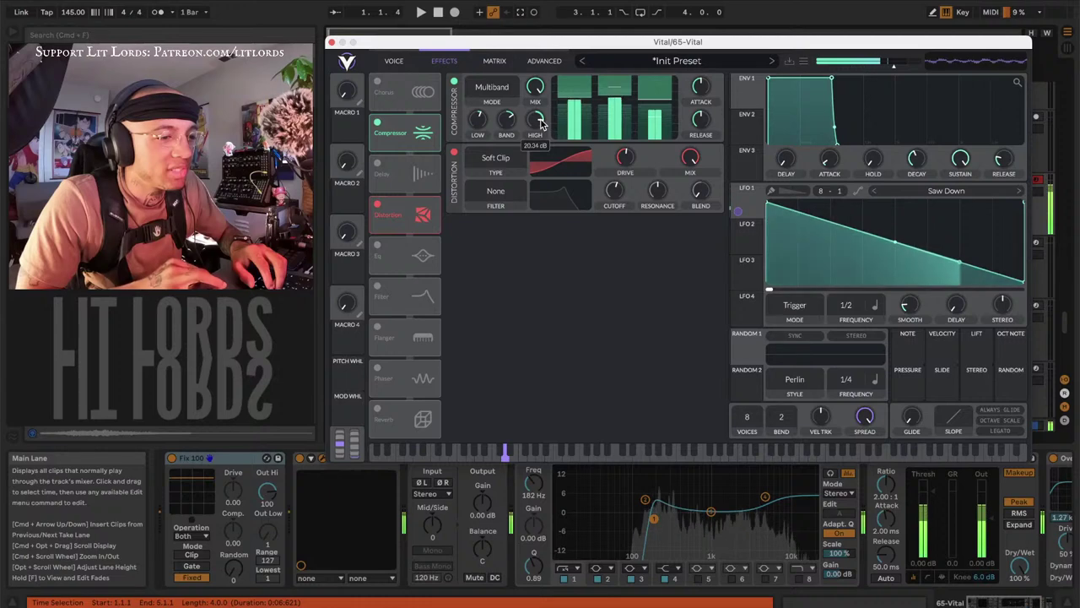
Enable oscillator 2 with the Basic Shapes wavetable and move its frame to the triangle shape
click(404, 63)
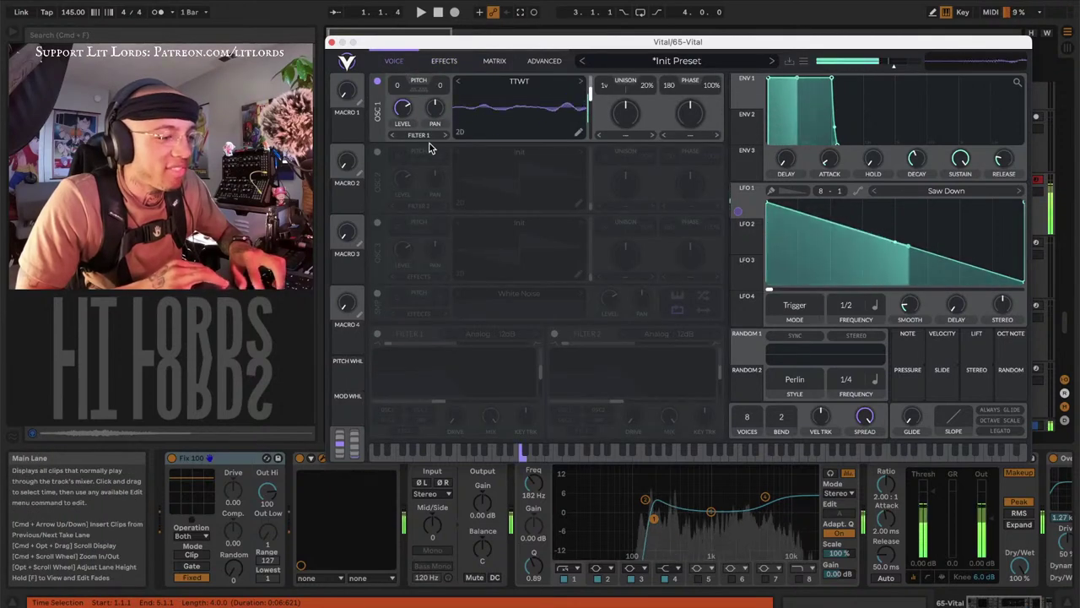
click(378, 153)
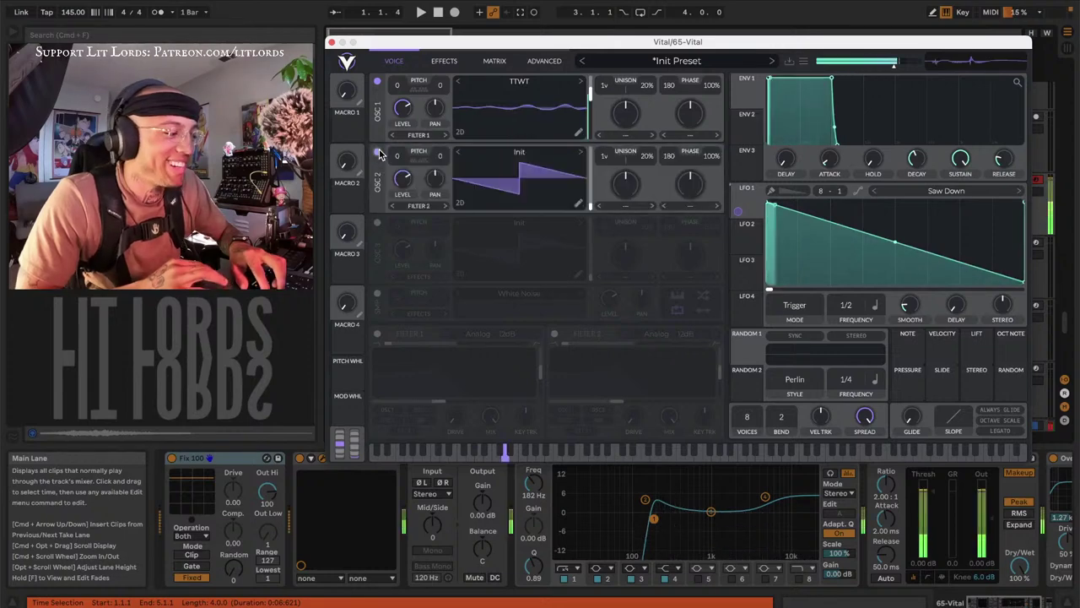
click(518, 160)
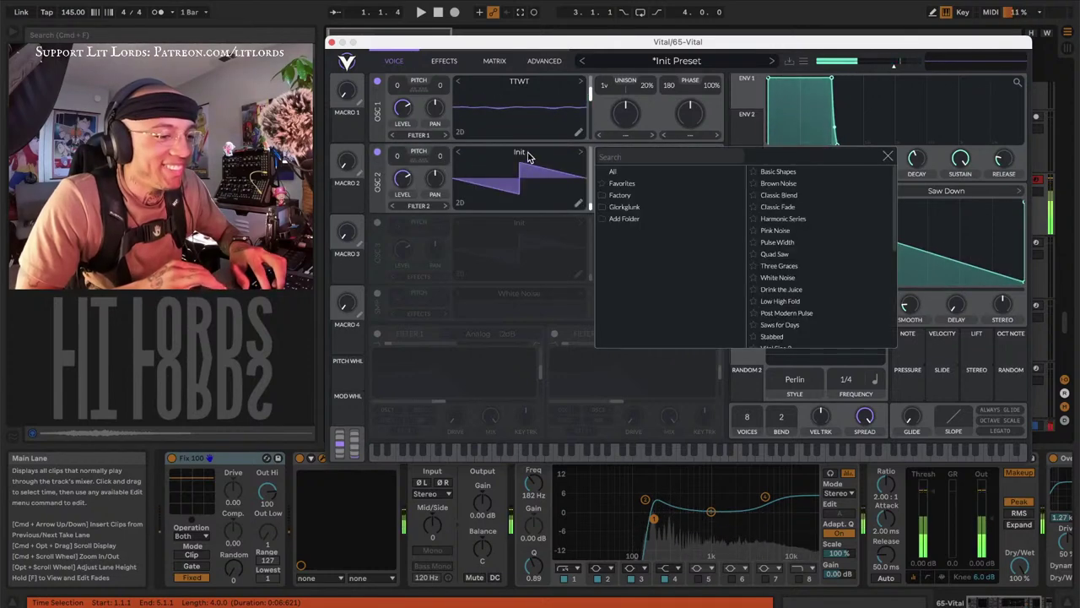
click(778, 174)
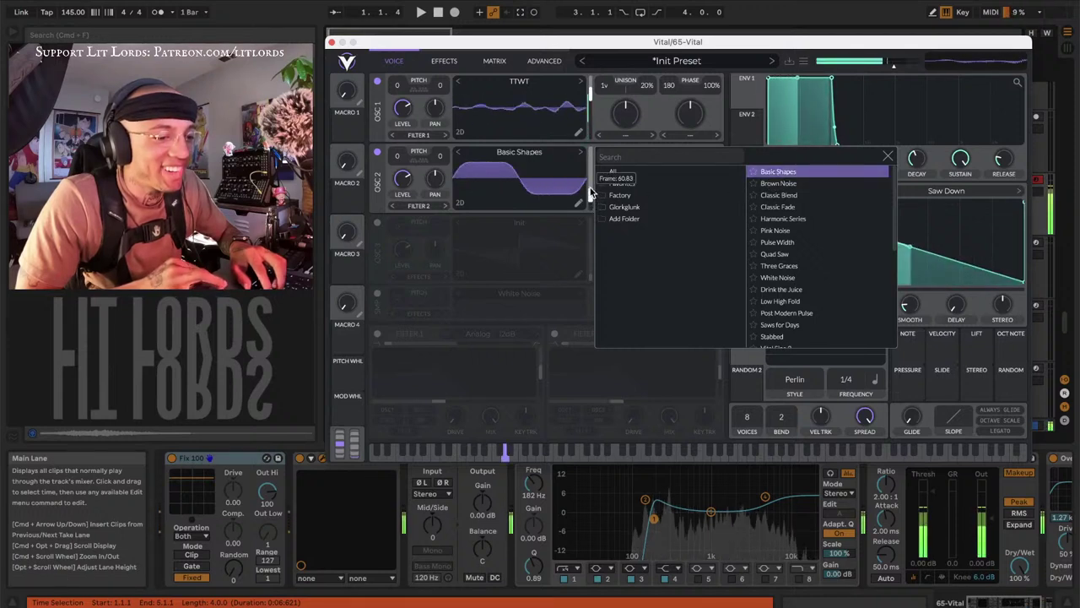
drag(590, 192, 590, 185)
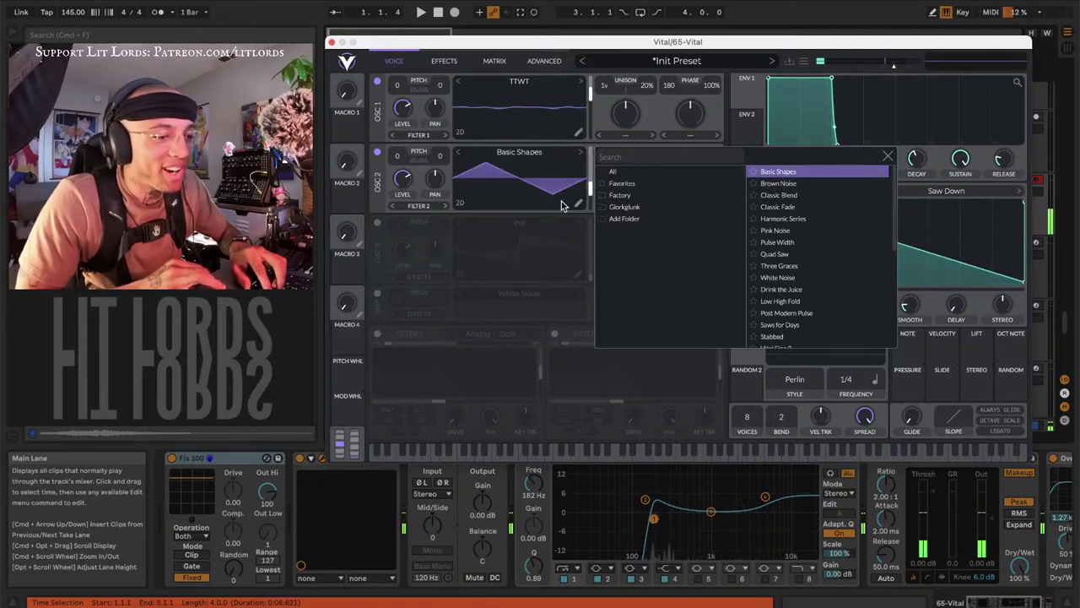
click(509, 194)
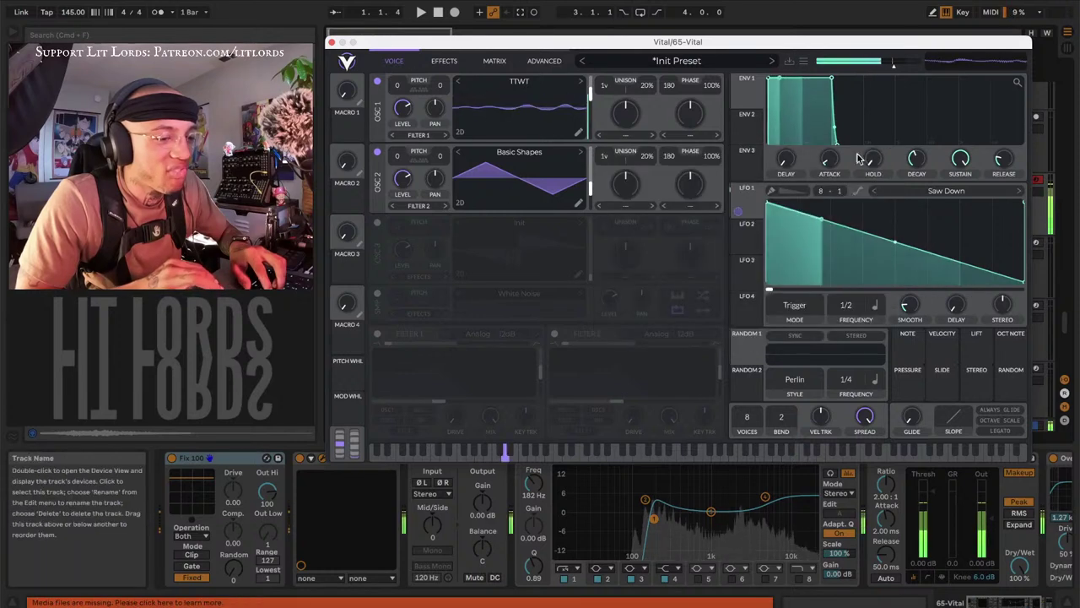
Set the phase randomization of oscillators 1 and 2 to 0%
drag(713, 85, 713, 104)
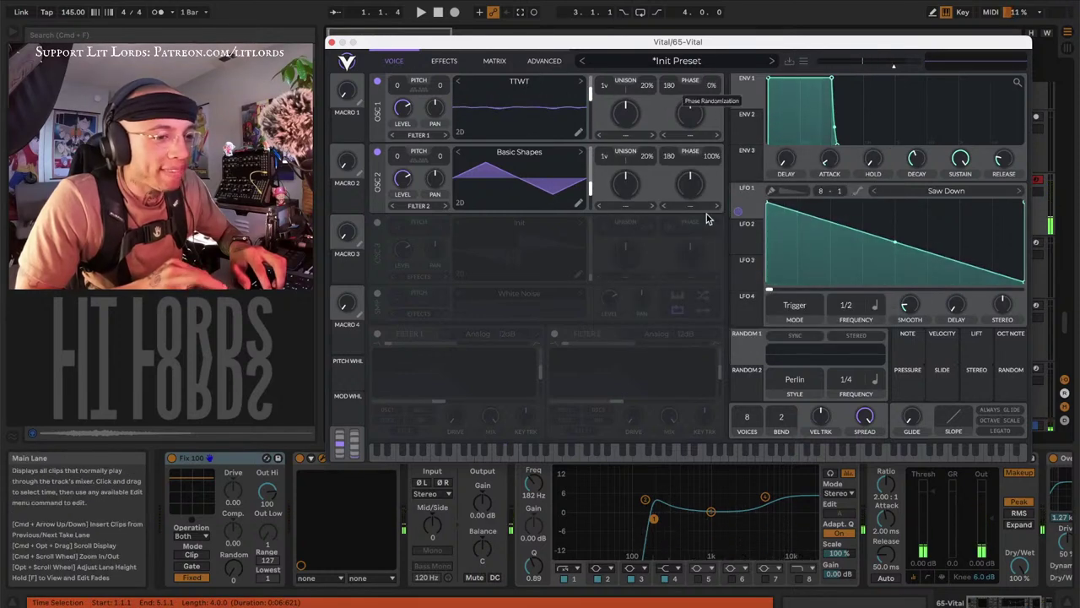
drag(711, 157, 711, 178)
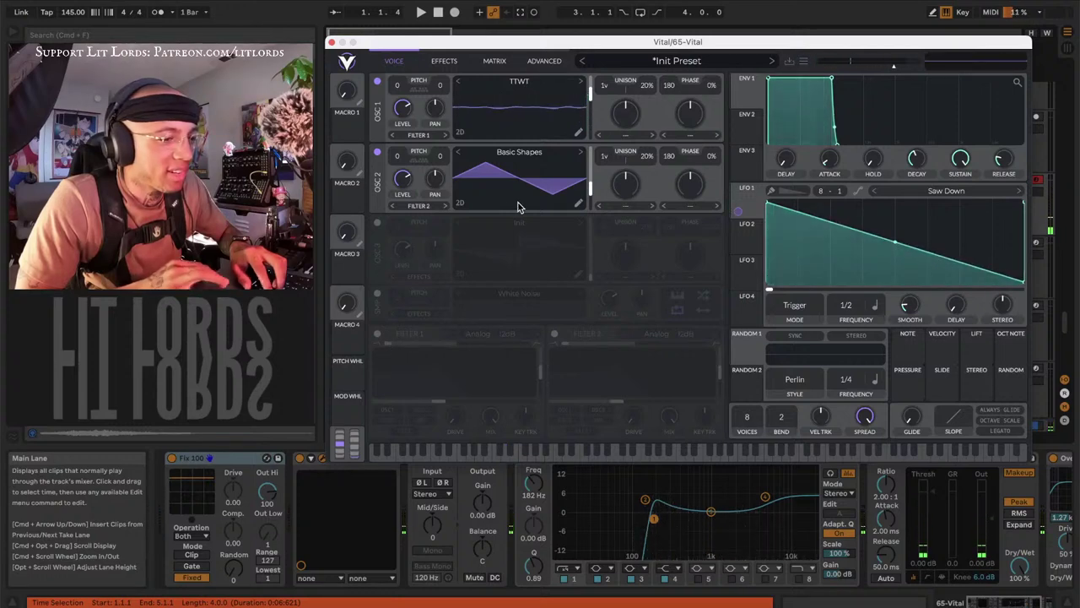
Try the FM Osc 2 wave morph on oscillator 1 at about 15%, and reset the morph type to None
click(681, 137)
click(680, 254)
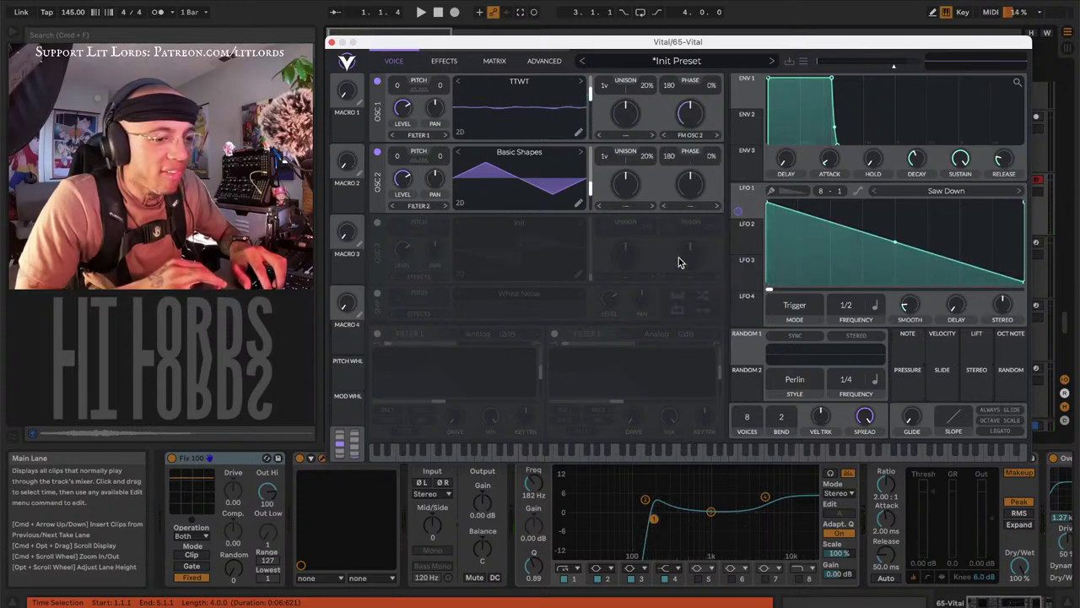
mouse_move(687, 135)
mouse_down()
mouse_move(687, 107)
mouse_move(678, 135)
mouse_up()
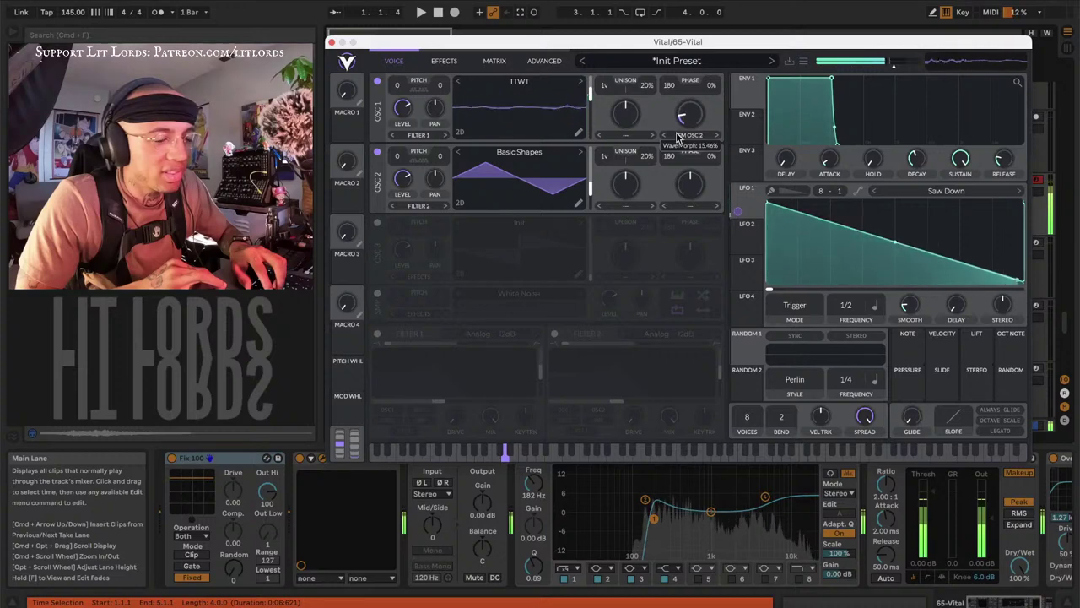
click(678, 135)
click(678, 146)
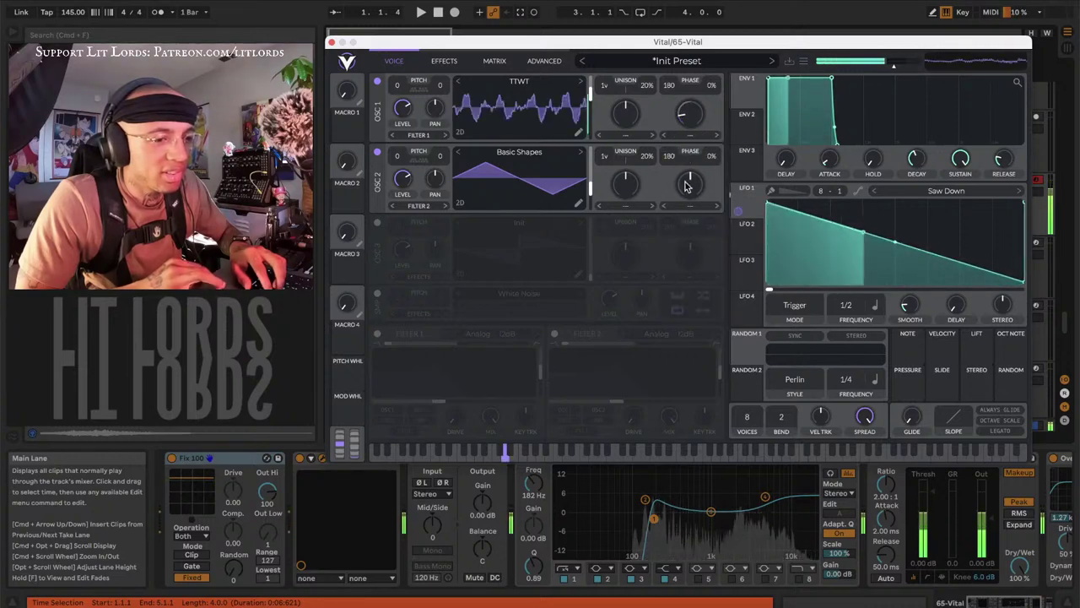
Try a strong FM Osc 1 wave morph on oscillator 2, and reset the morph type to None
click(687, 207)
click(683, 324)
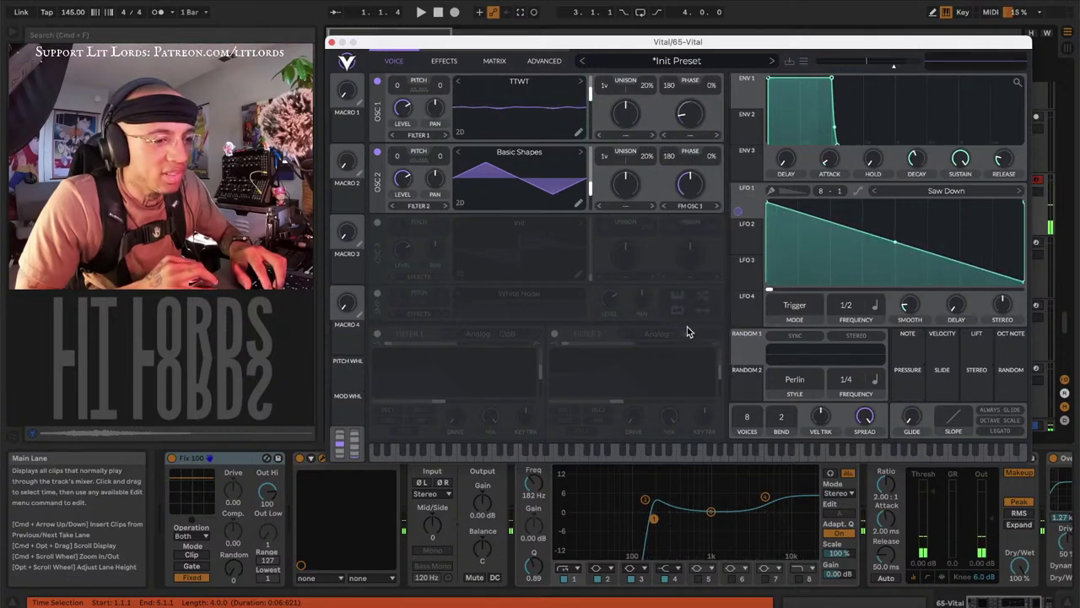
drag(688, 202, 685, 214)
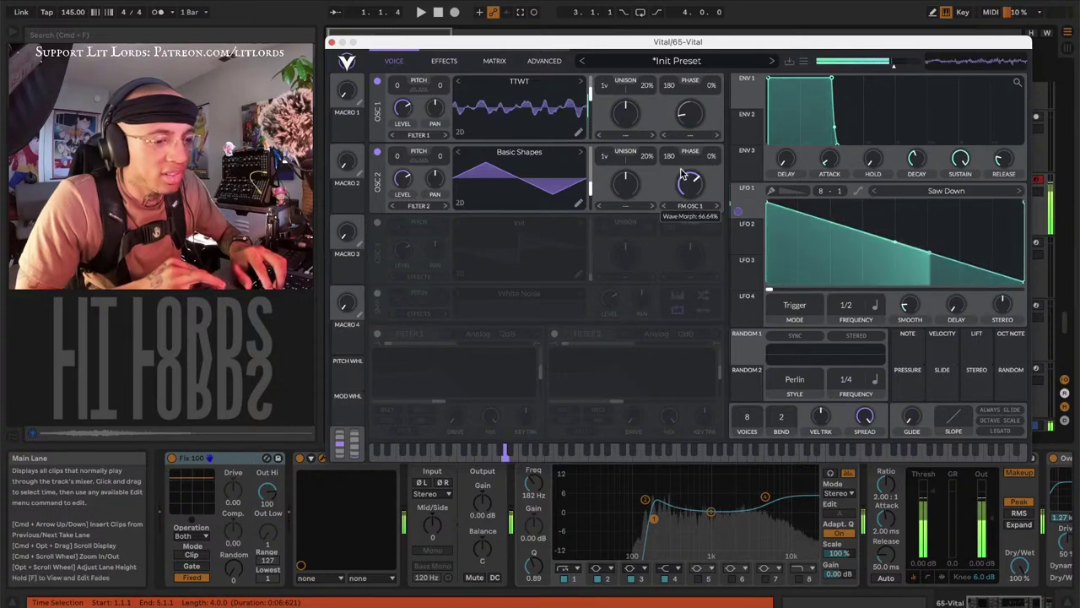
click(690, 206)
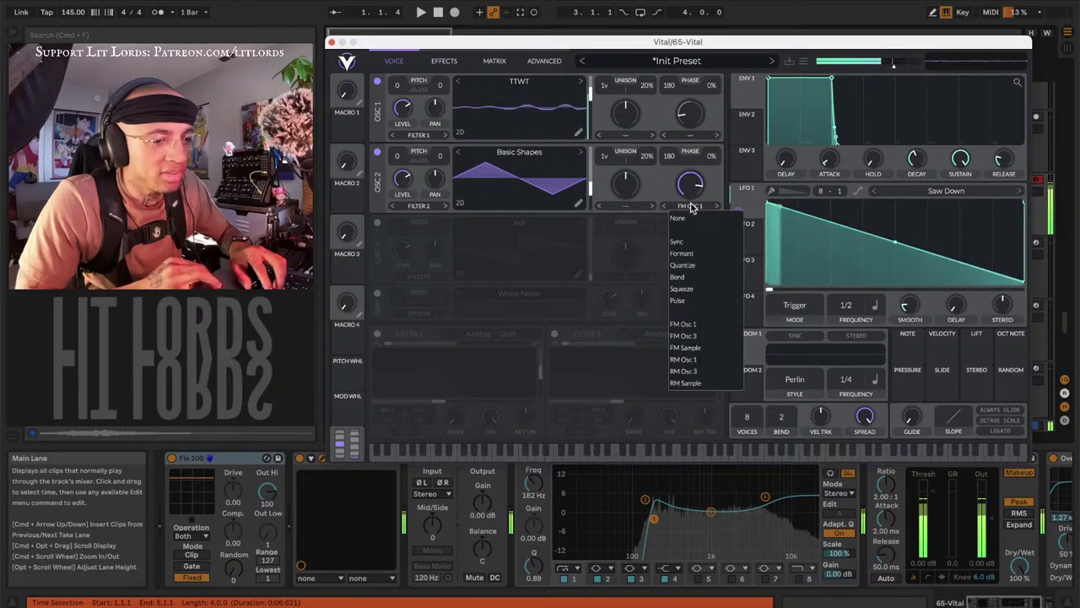
click(686, 218)
Set oscillator 1's wave morph to FM Osc 2 with an amount of about 8.8%
click(689, 135)
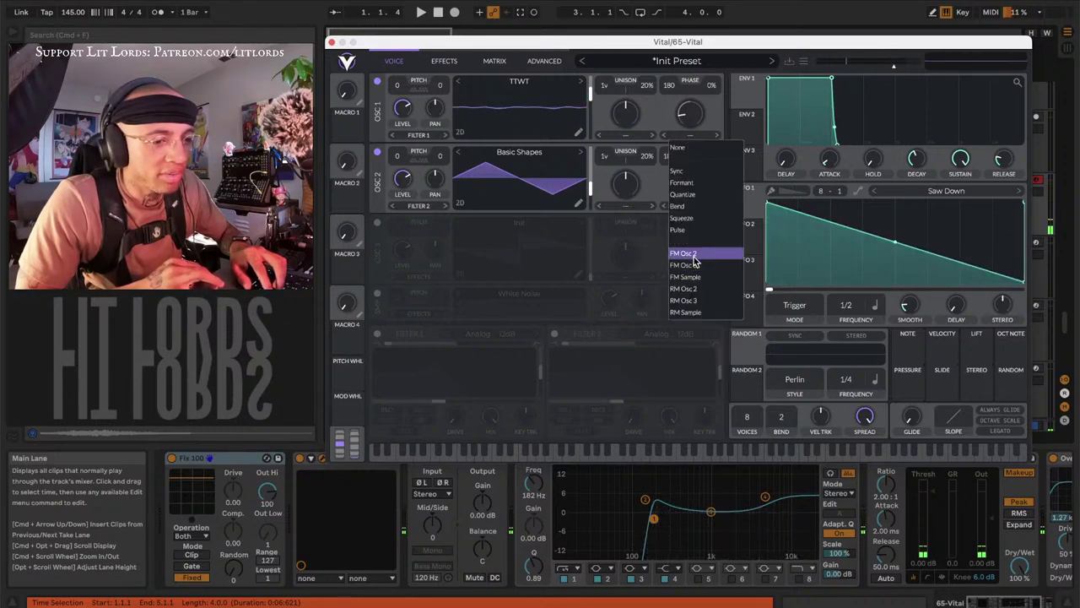
click(684, 253)
drag(691, 127, 687, 123)
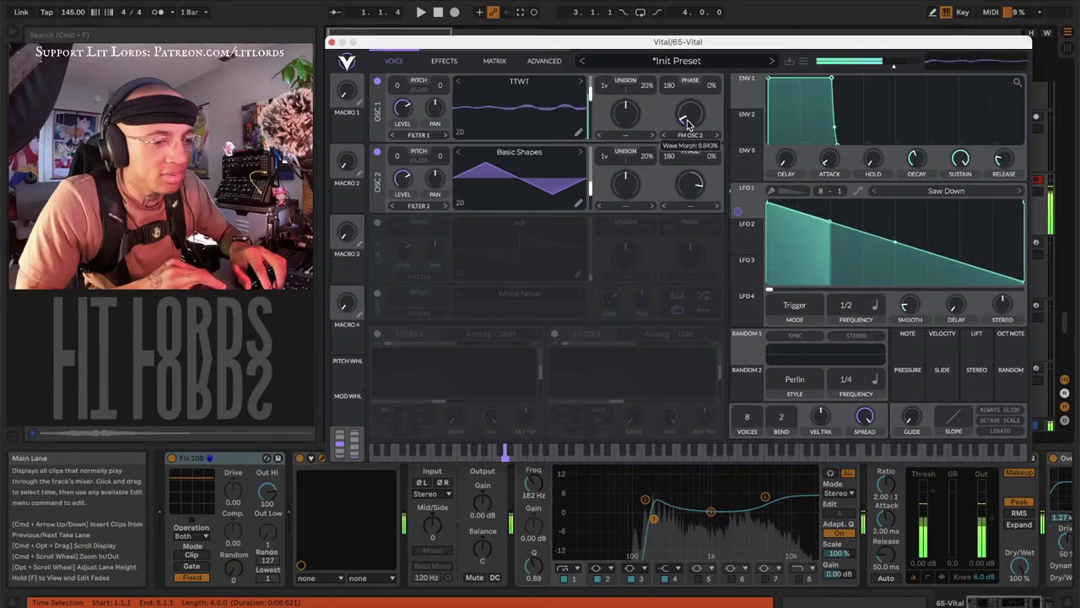
Apply a raised Form Scale spectral morph to oscillator 1 and shift its wavetable frame higher
click(623, 136)
click(624, 182)
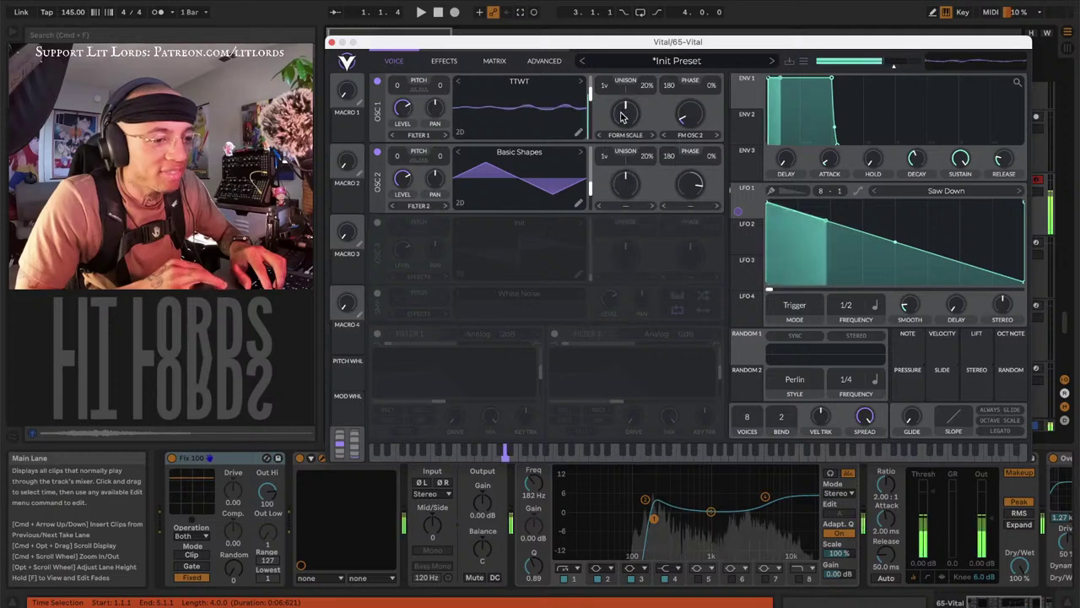
drag(624, 114, 620, 88)
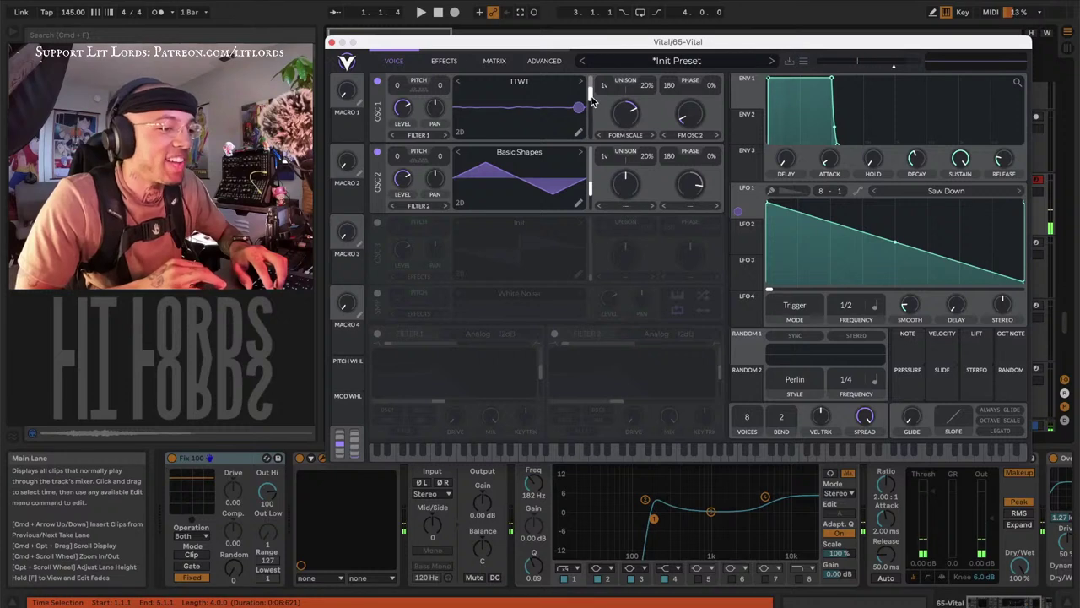
drag(590, 96, 591, 88)
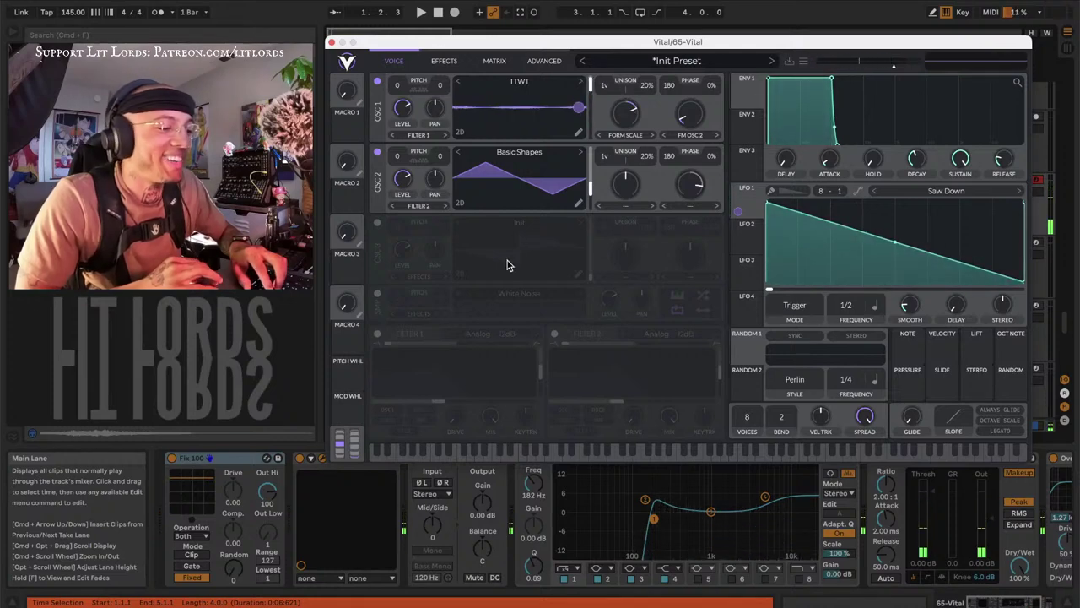
Enable filter 1 as a Low High Comb with cutoff about -15 semitones and resonance about 78%
click(375, 334)
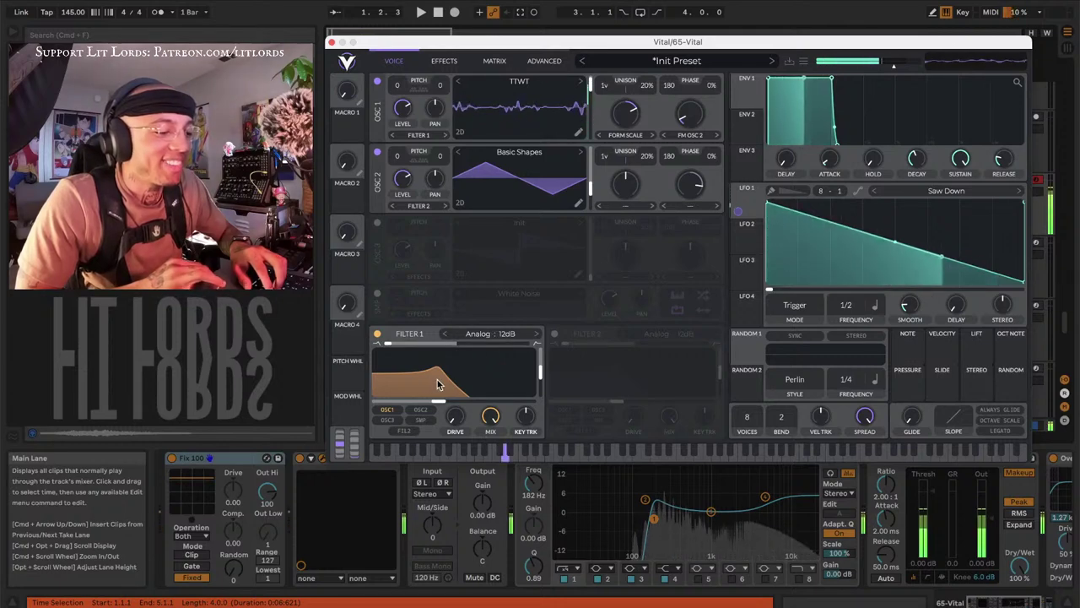
drag(440, 386, 436, 350)
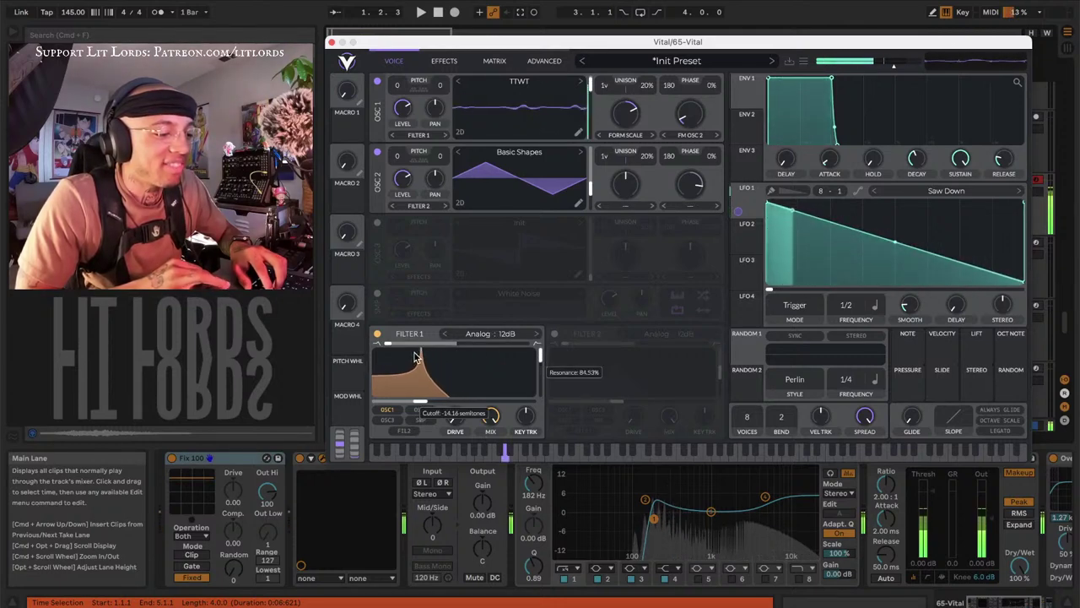
click(478, 334)
click(658, 336)
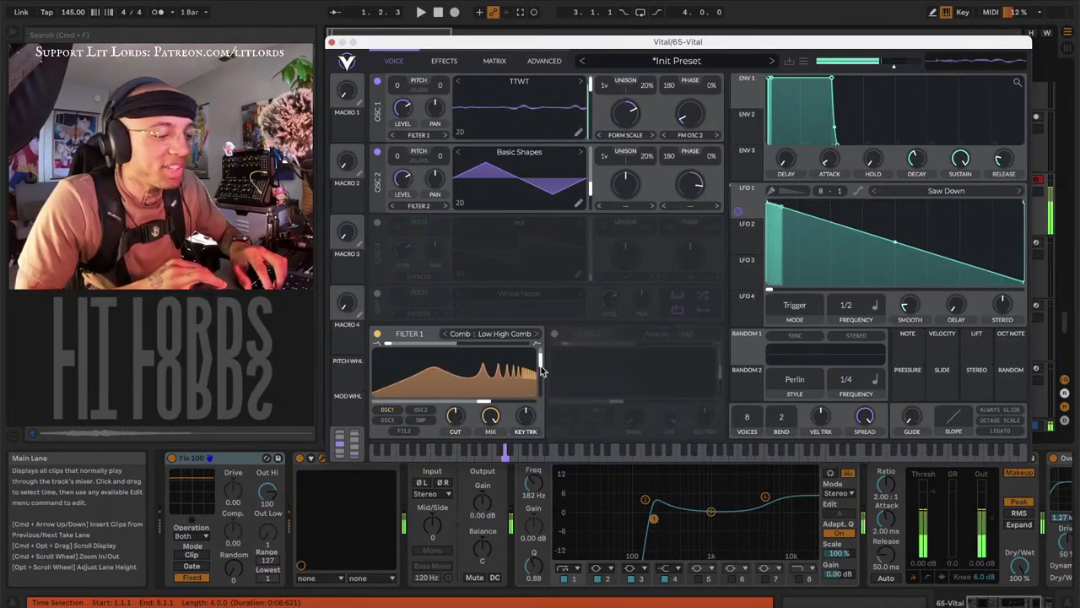
drag(499, 379, 438, 372)
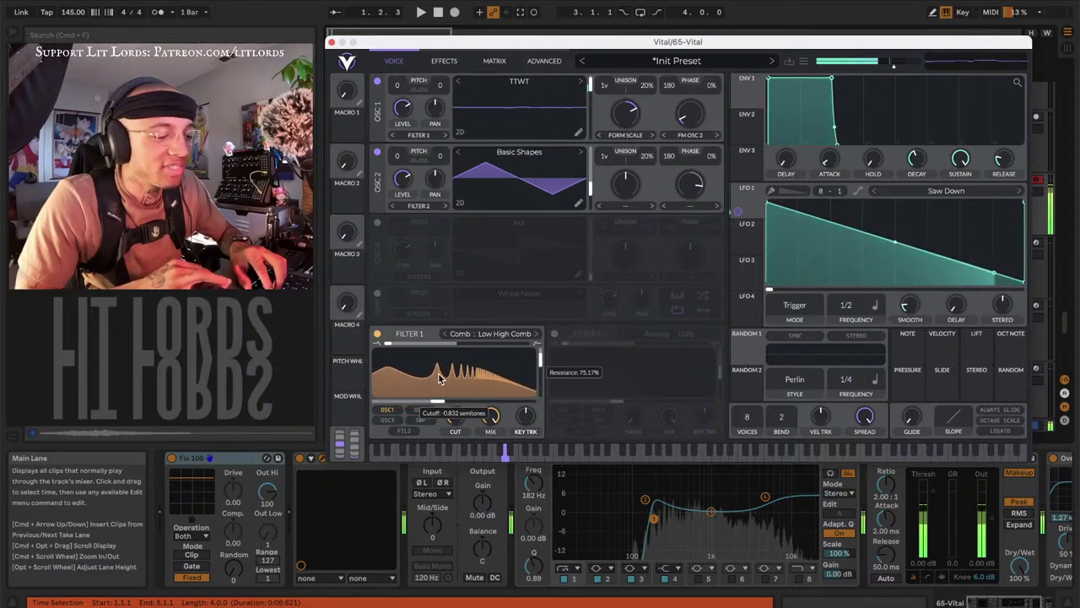
drag(436, 379, 421, 377)
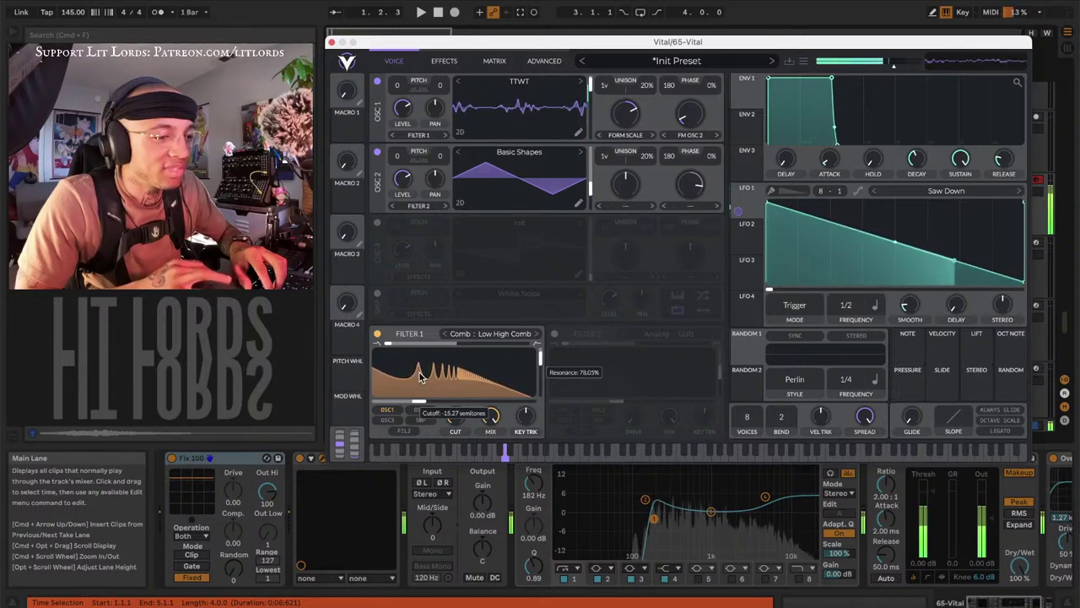
drag(421, 377, 422, 377)
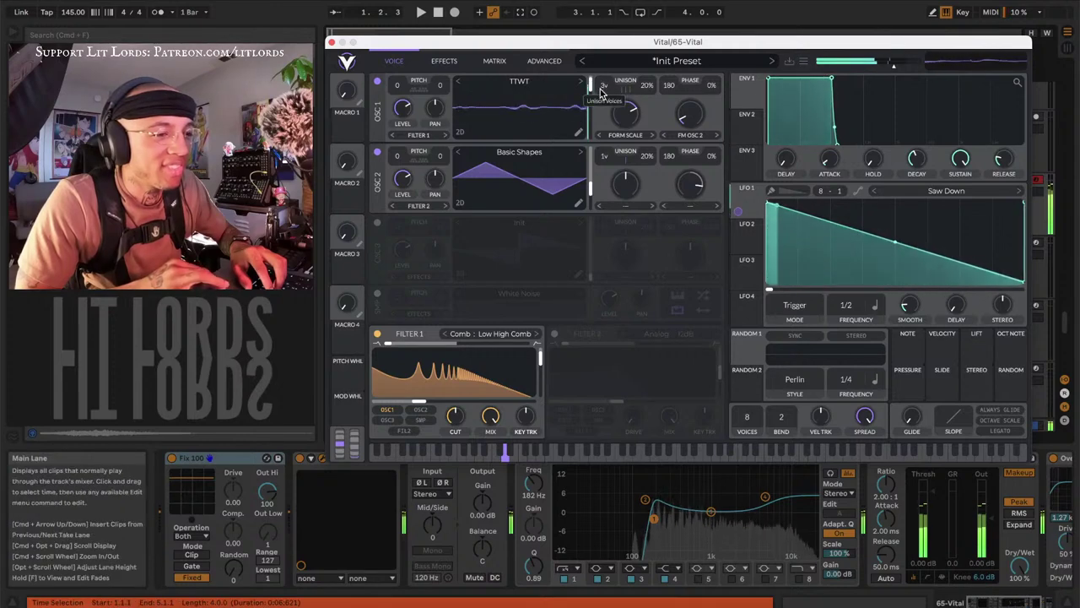
Set oscillator 1's unison to 2 voices with 3% detune and raise filter 1's cutoff
drag(643, 89, 645, 113)
mouse_move(456, 378)
mouse_down()
mouse_move(478, 377)
mouse_move(469, 374)
mouse_up()
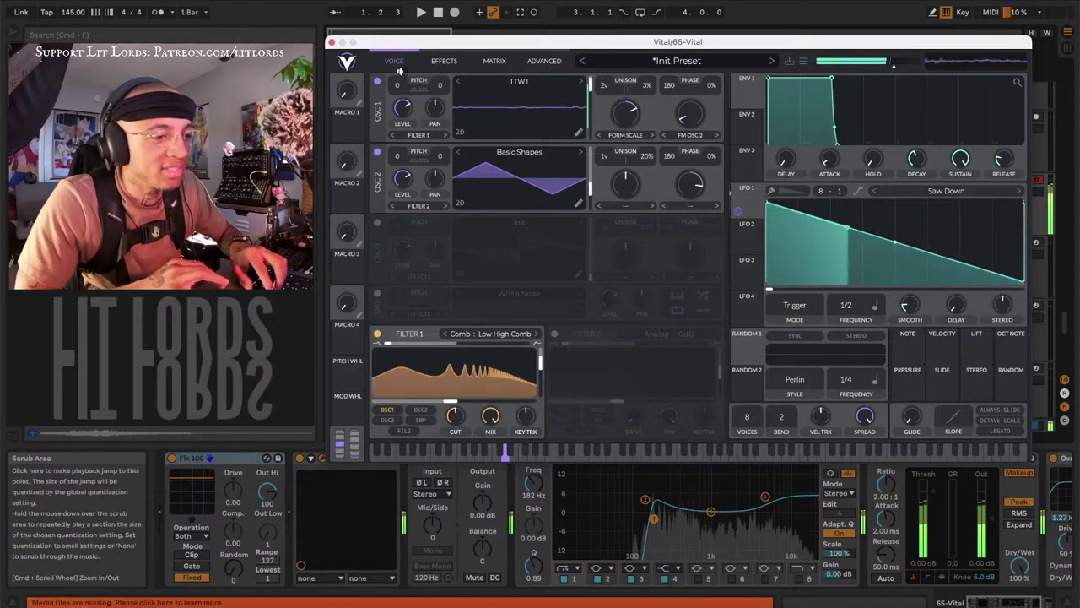
Close the Vital window and raise the low-cut band in EQ Eight to 206 Hz
click(332, 42)
drag(654, 521, 656, 517)
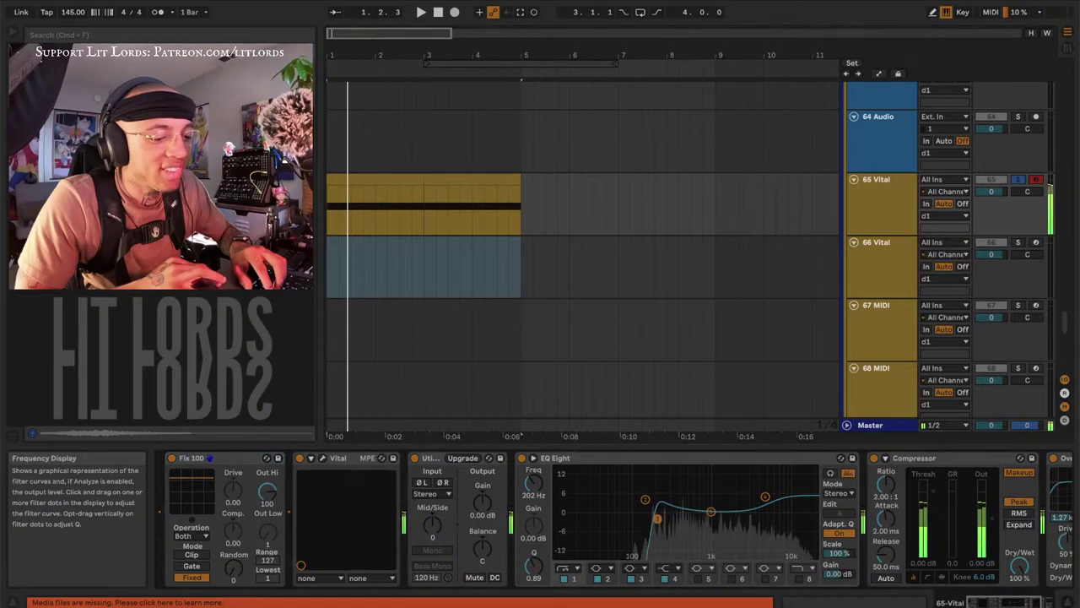
Duplicate the 65 Vital track and delete the copied clip from the duplicate
click(893, 195)
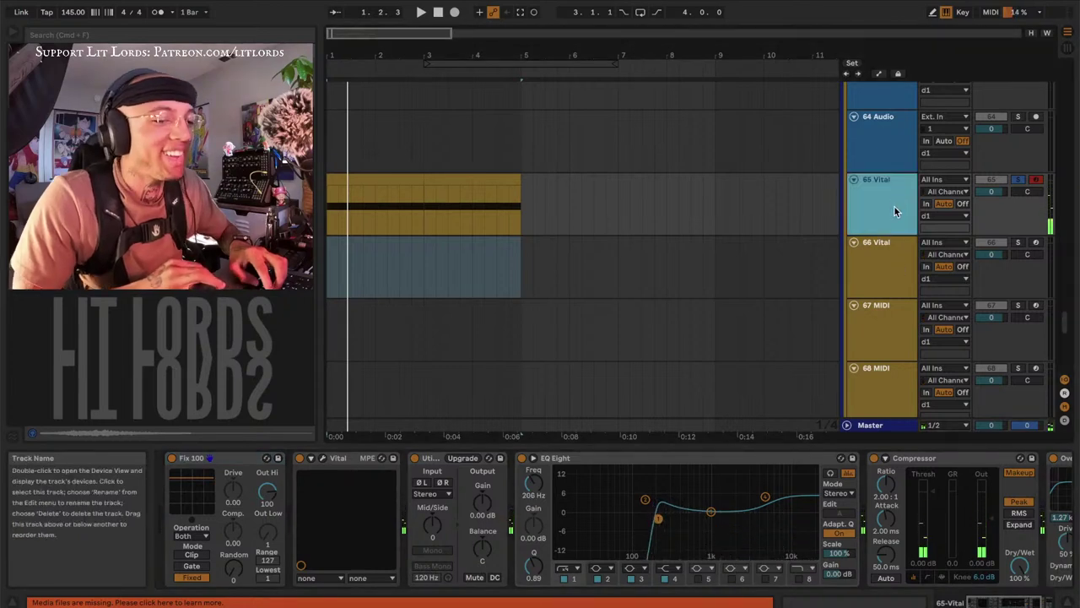
key(super+d)
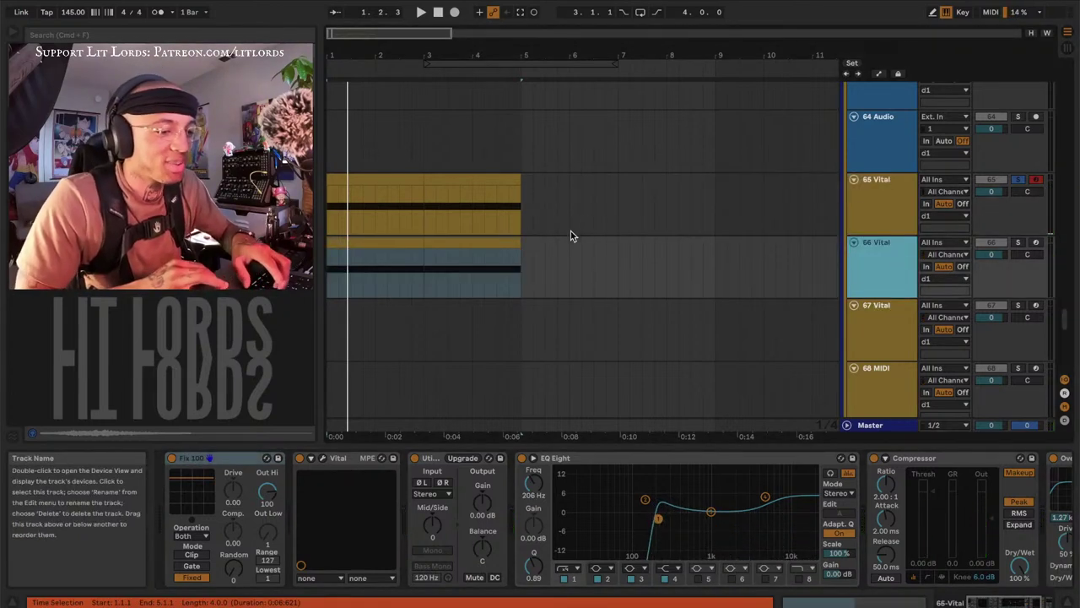
click(521, 266)
click(516, 266)
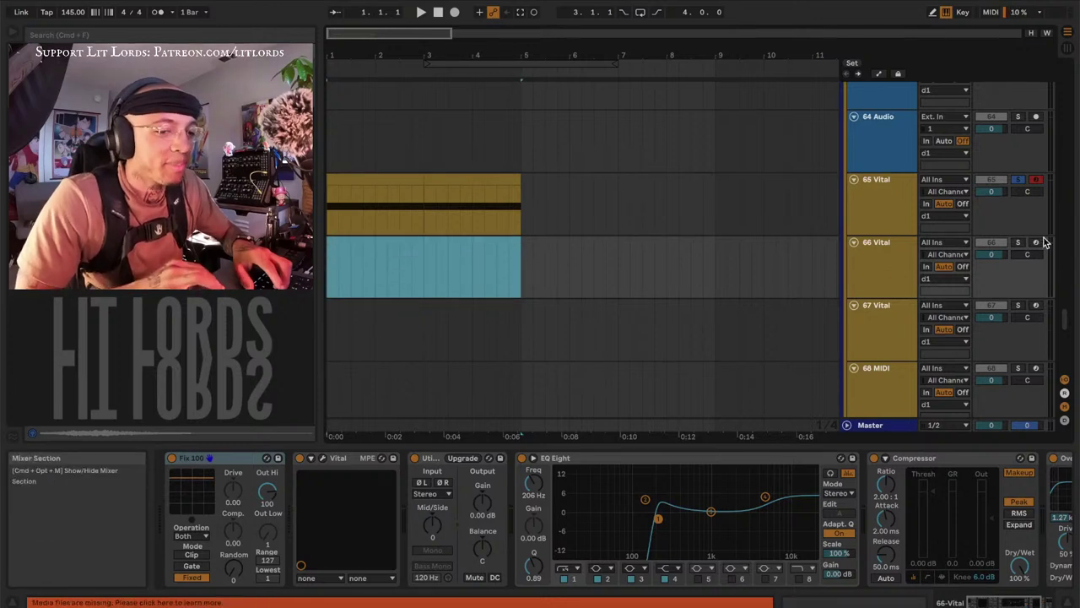
Arm and solo the duplicated 66 Vital track
click(1037, 244)
click(890, 253)
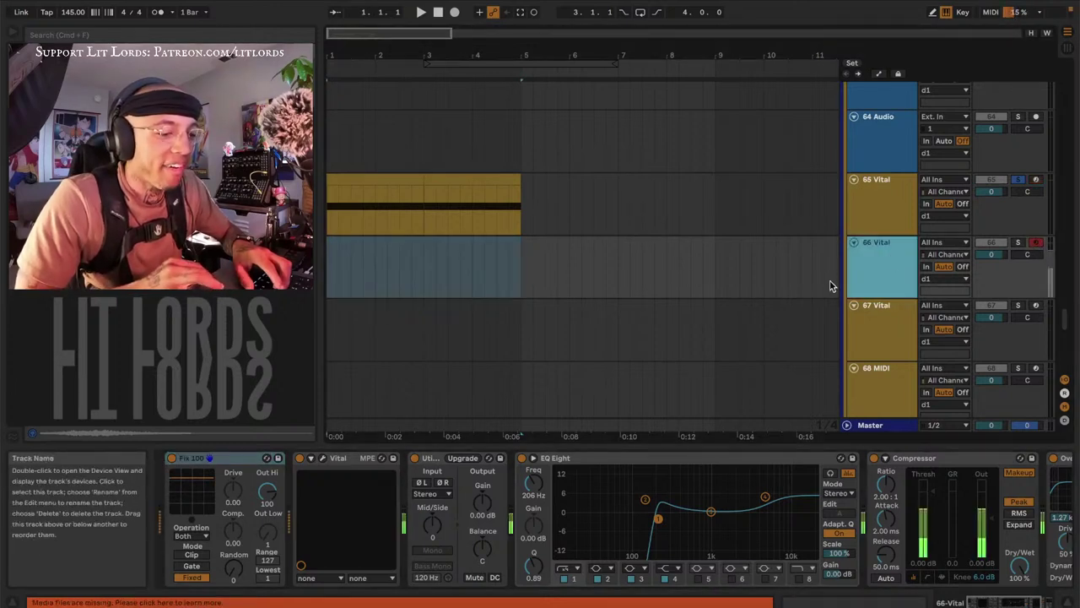
click(1018, 244)
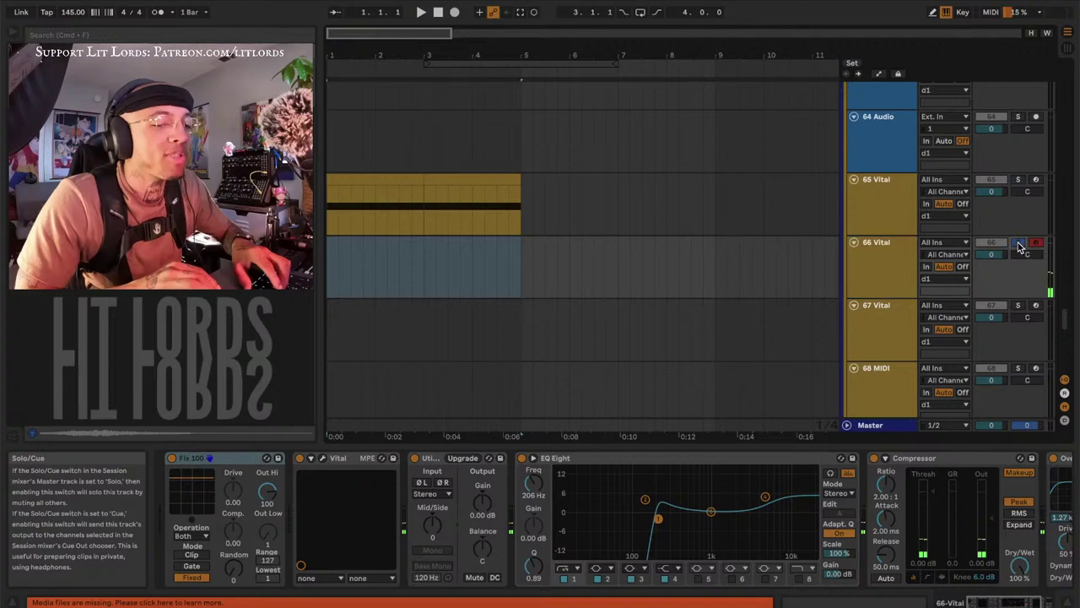
Open the Vital instrument on the 66 Vital track and initialize its preset
click(320, 458)
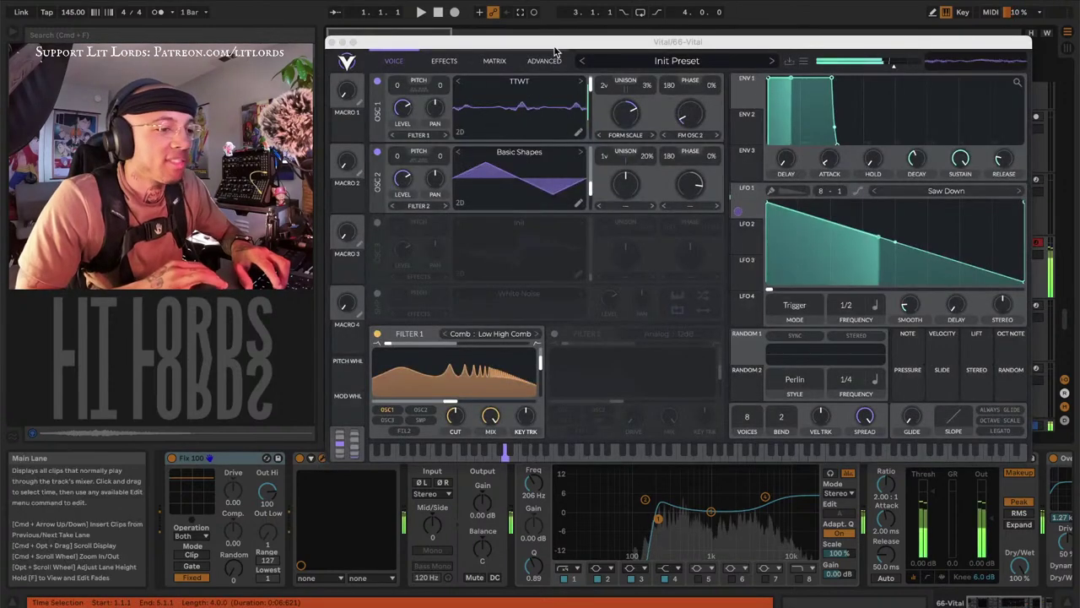
click(803, 61)
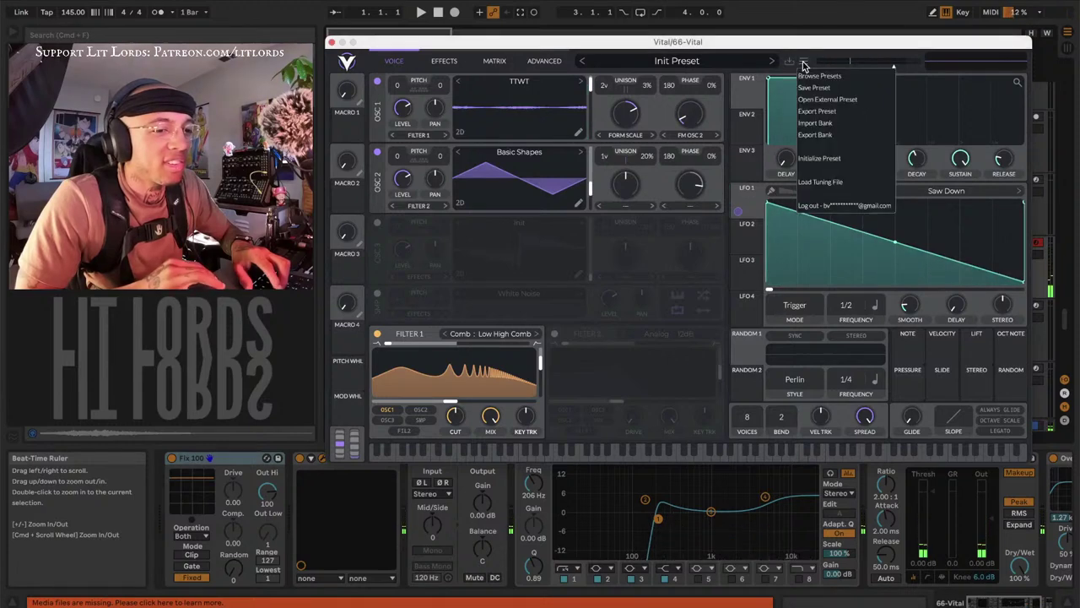
click(818, 158)
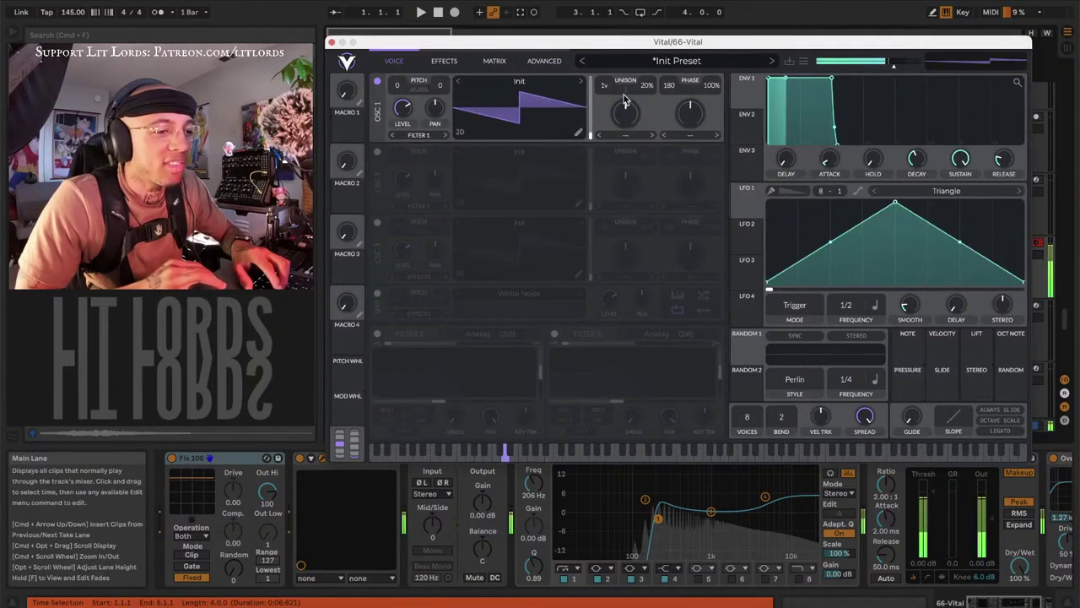
Load the Glorkglunk wavetable Hollow Distorted FM into oscillator 1 and set its frame to about 144
click(555, 82)
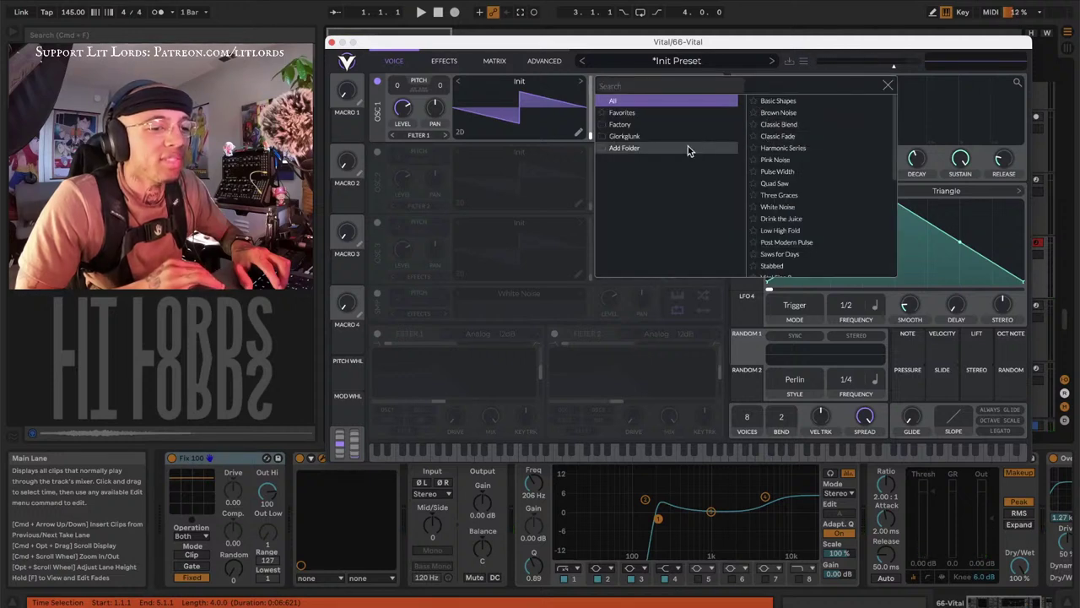
click(652, 136)
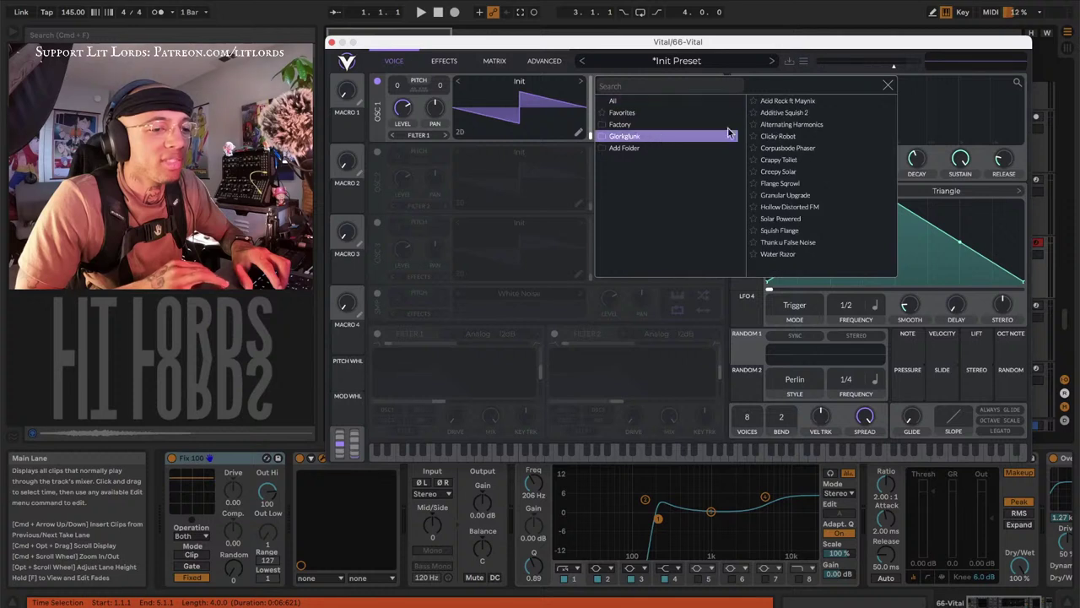
click(810, 207)
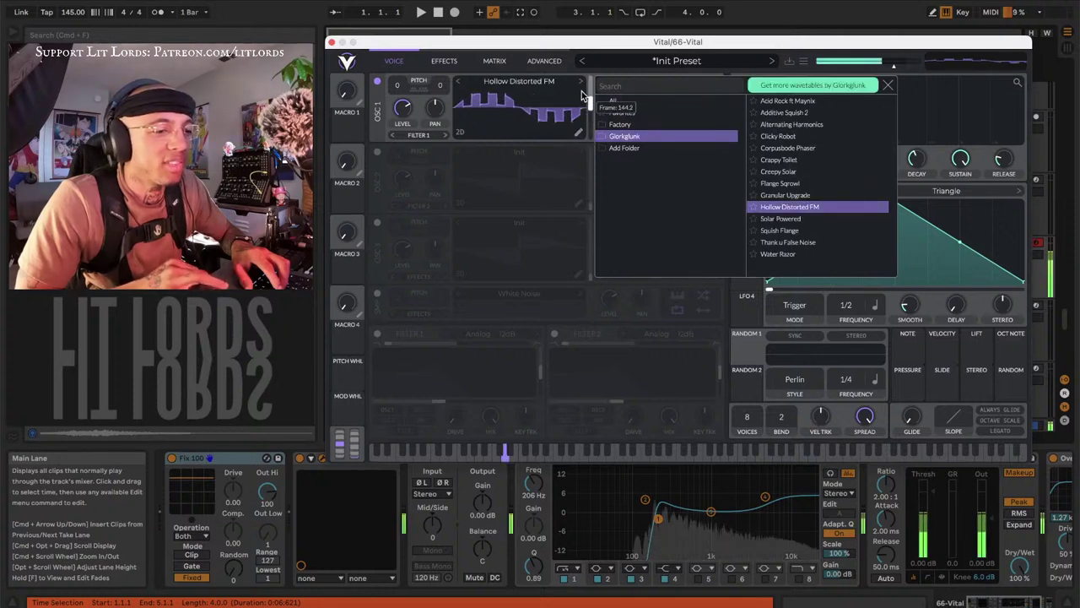
click(887, 86)
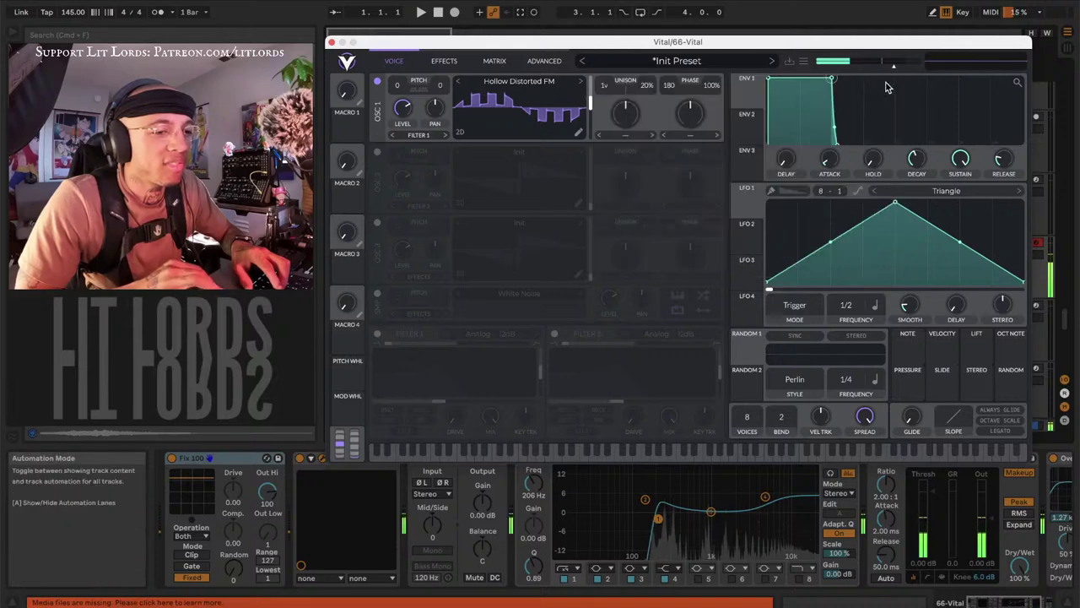
Enable oscillator 2, set phase randomization to 0% on oscillators 1 and 2, and set oscillator 2's phase to 0
click(377, 153)
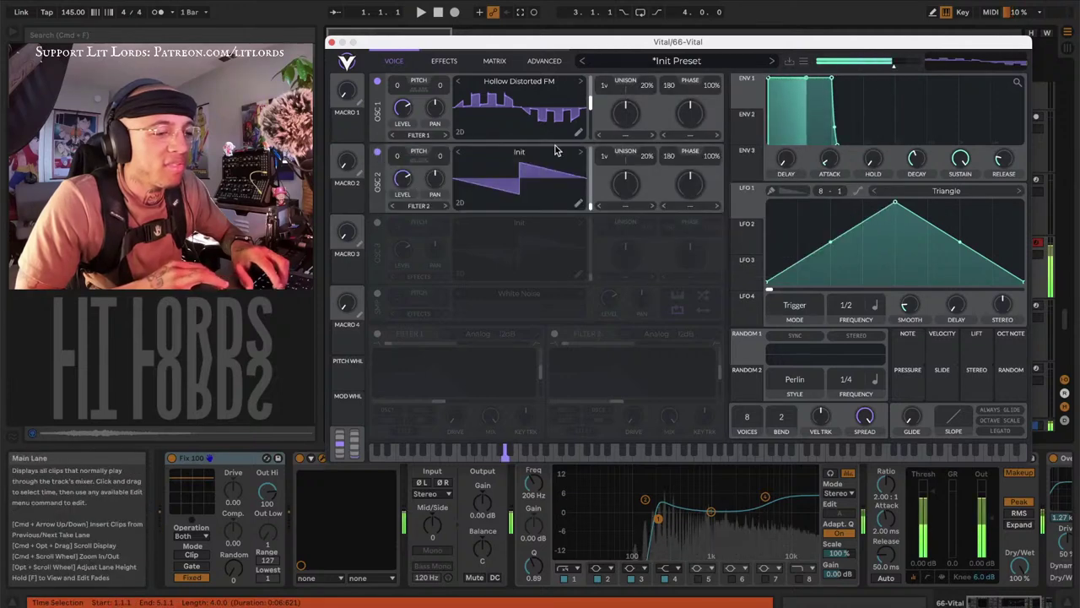
drag(711, 85, 713, 90)
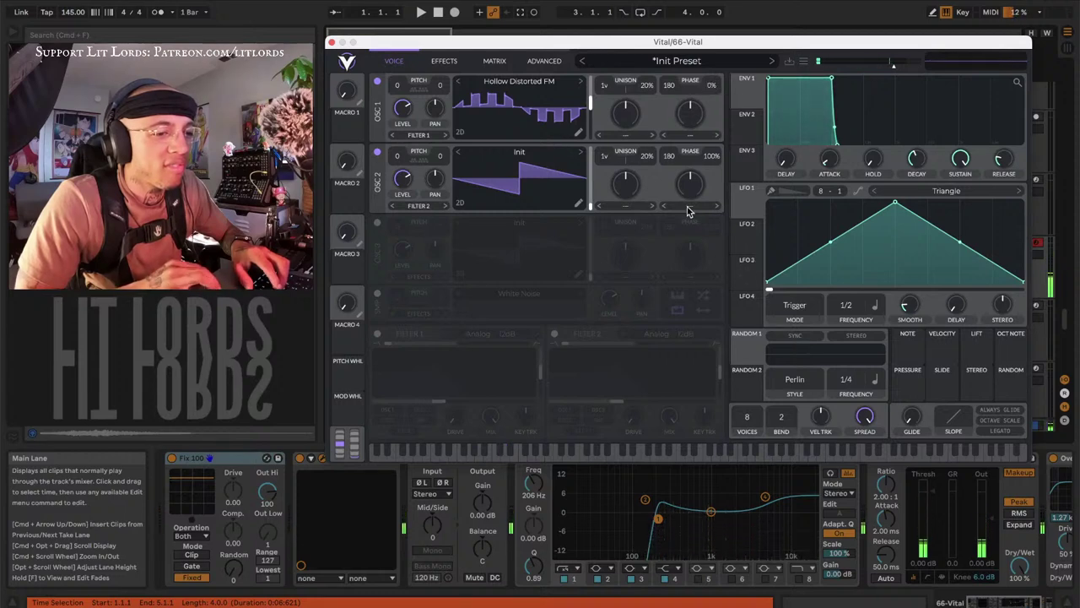
drag(712, 155, 713, 182)
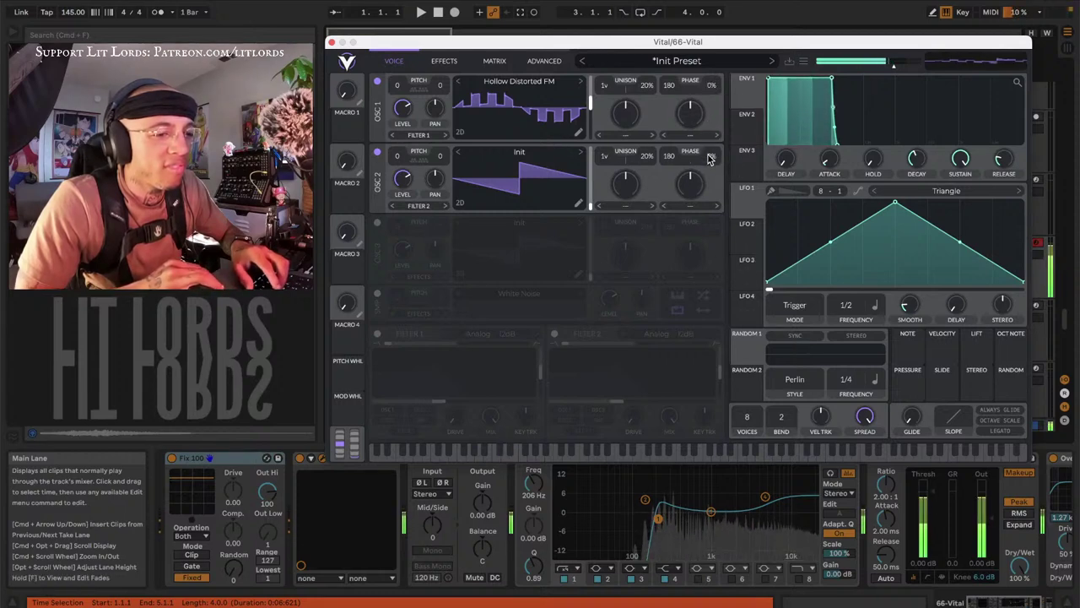
drag(709, 155, 707, 235)
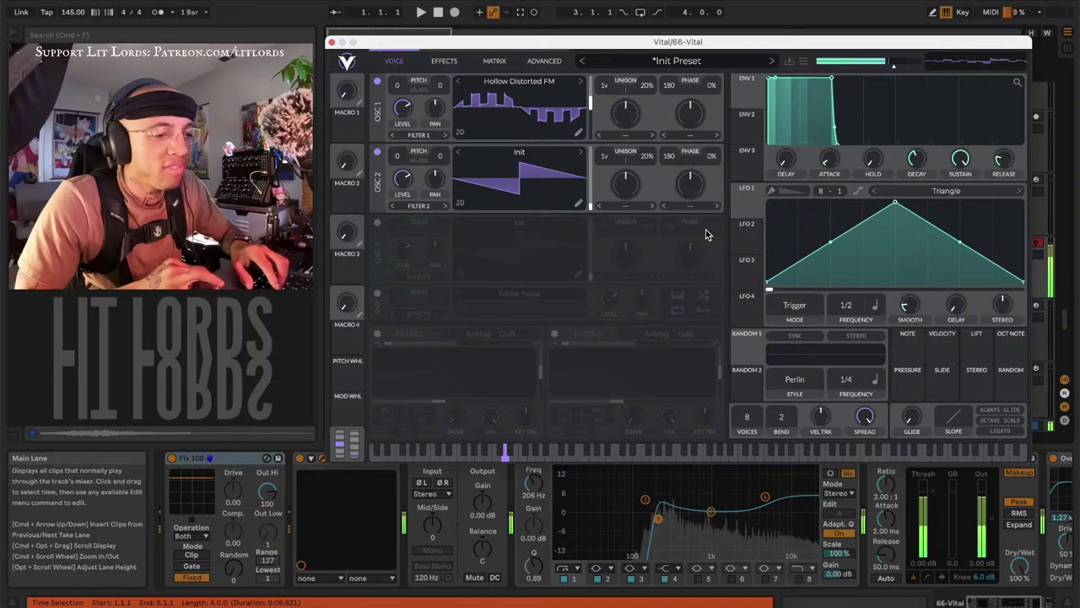
drag(668, 158, 671, 247)
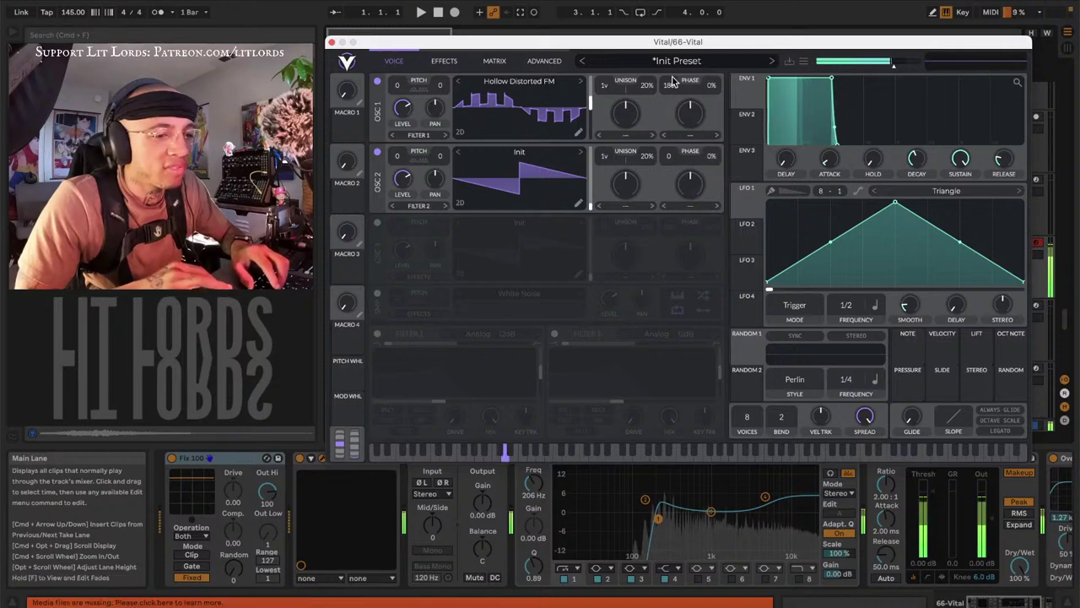
Audition different phase values on oscillator 1 and set its phase to 100
drag(669, 85, 672, 182)
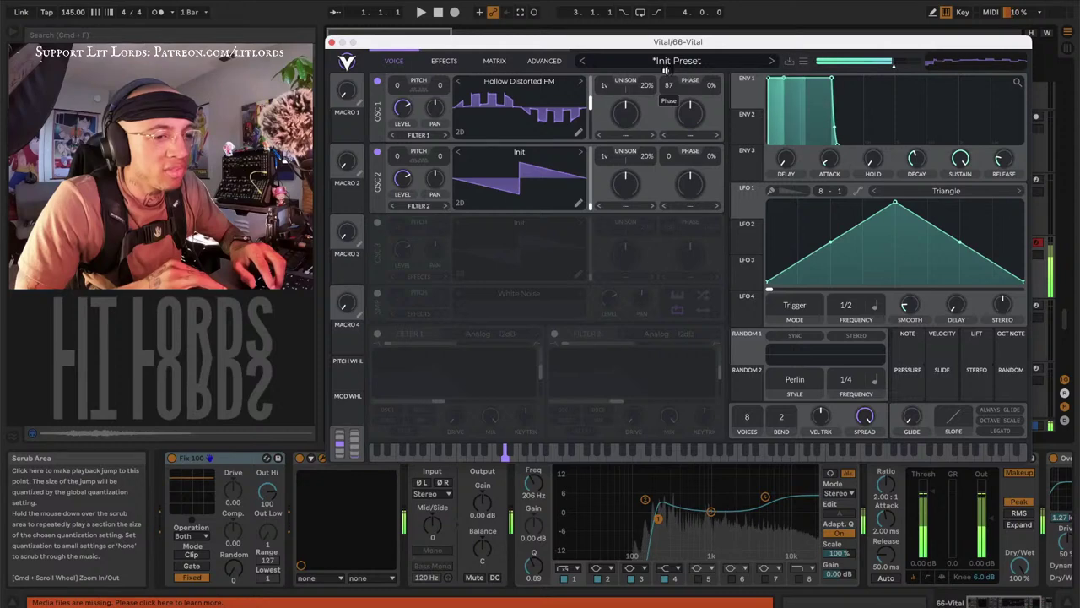
drag(665, 70, 669, 96)
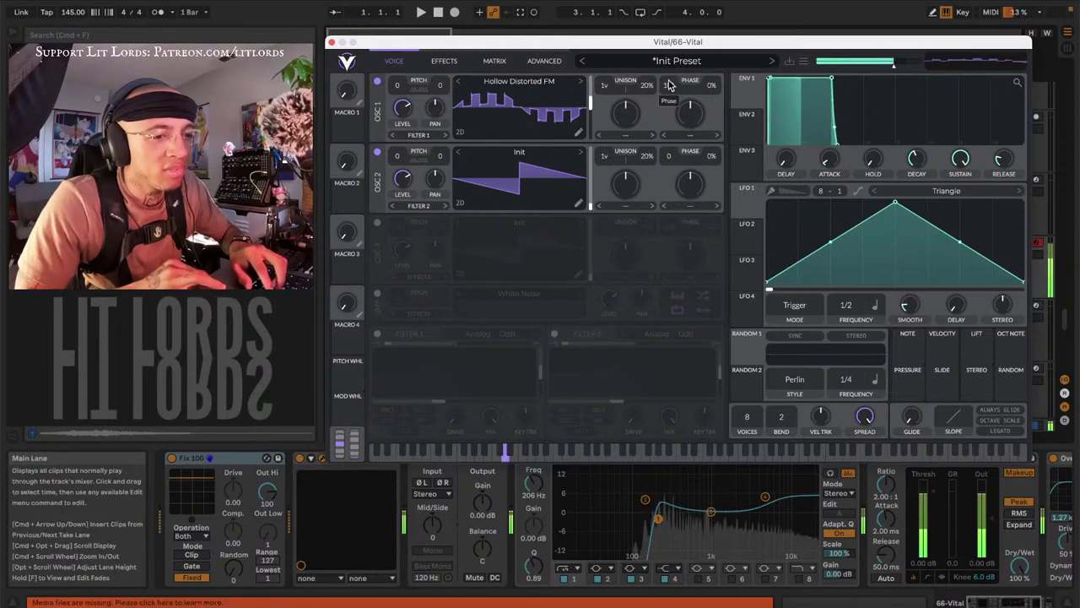
scroll(664, 98, down, 2)
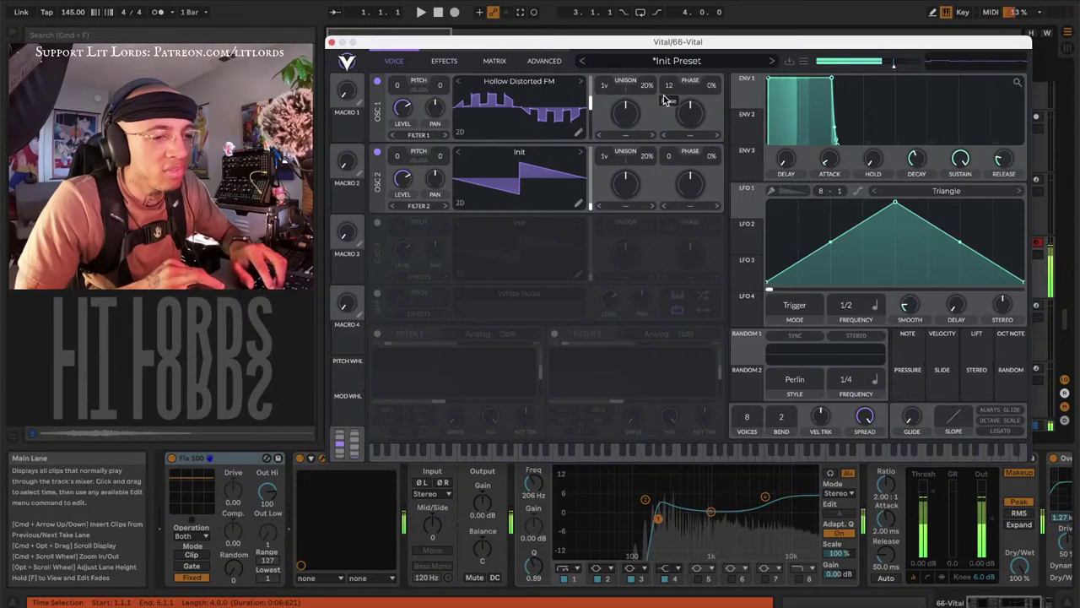
mouse_move(664, 97)
mouse_down()
mouse_move(666, 86)
mouse_move(675, 107)
mouse_up()
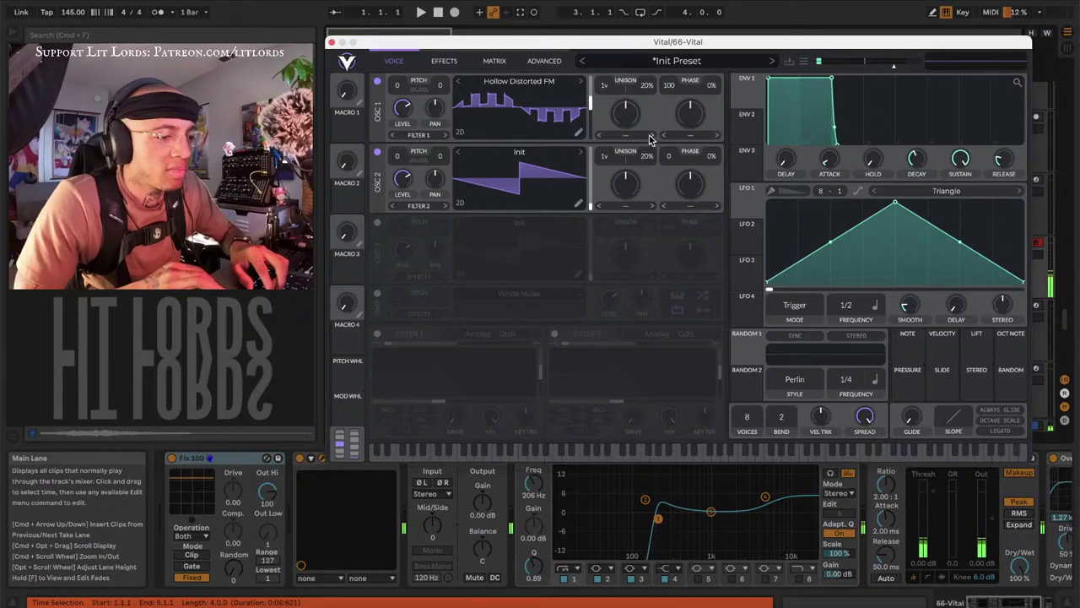
Enable the Multiband compressor effect with its mix at about 0.98, and return to the oscillator view
click(440, 62)
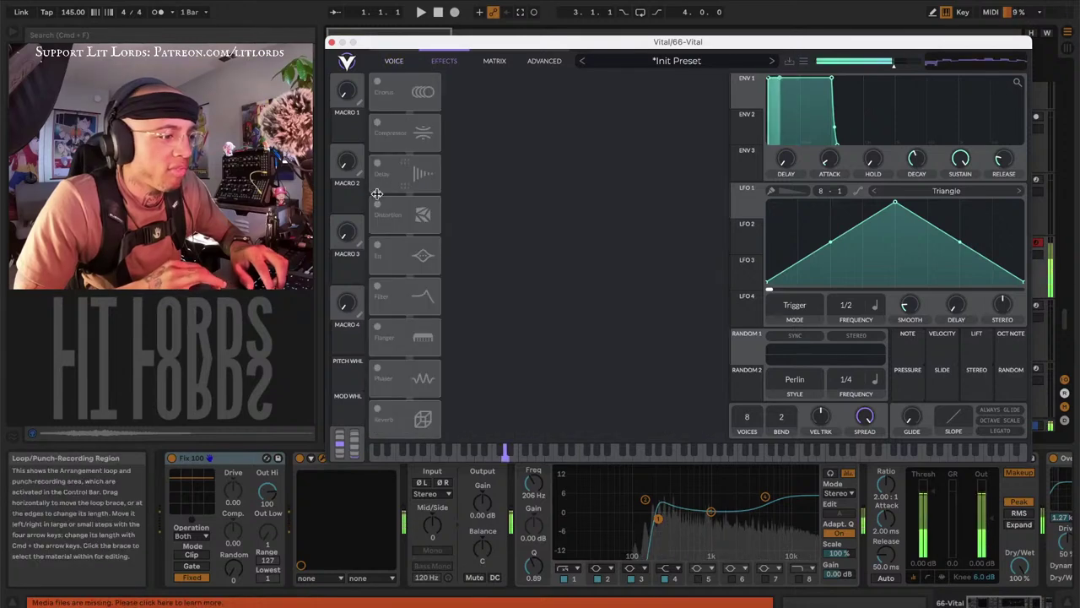
click(377, 125)
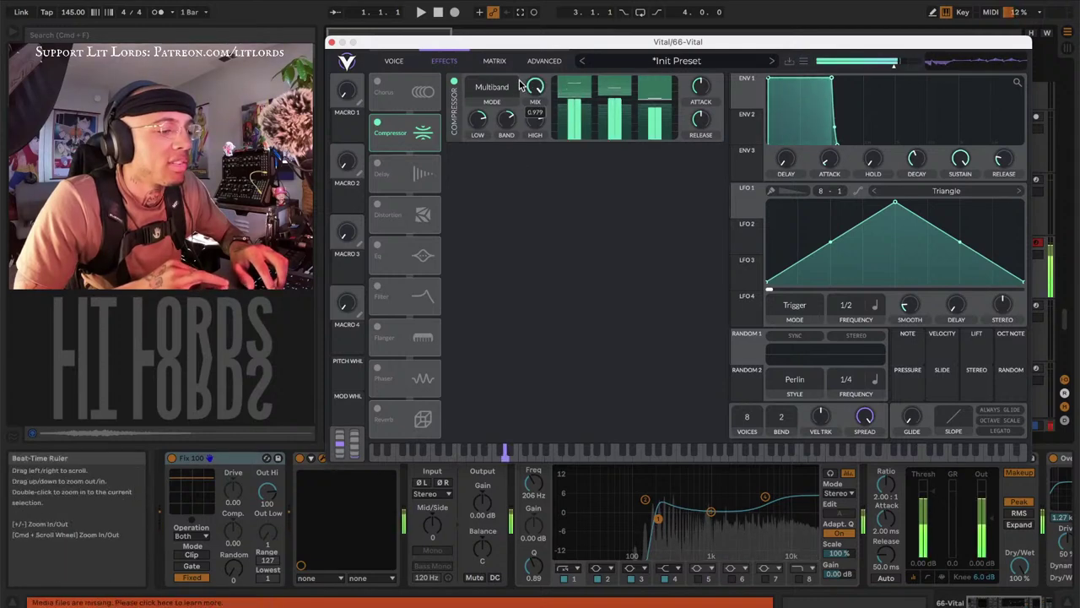
click(396, 62)
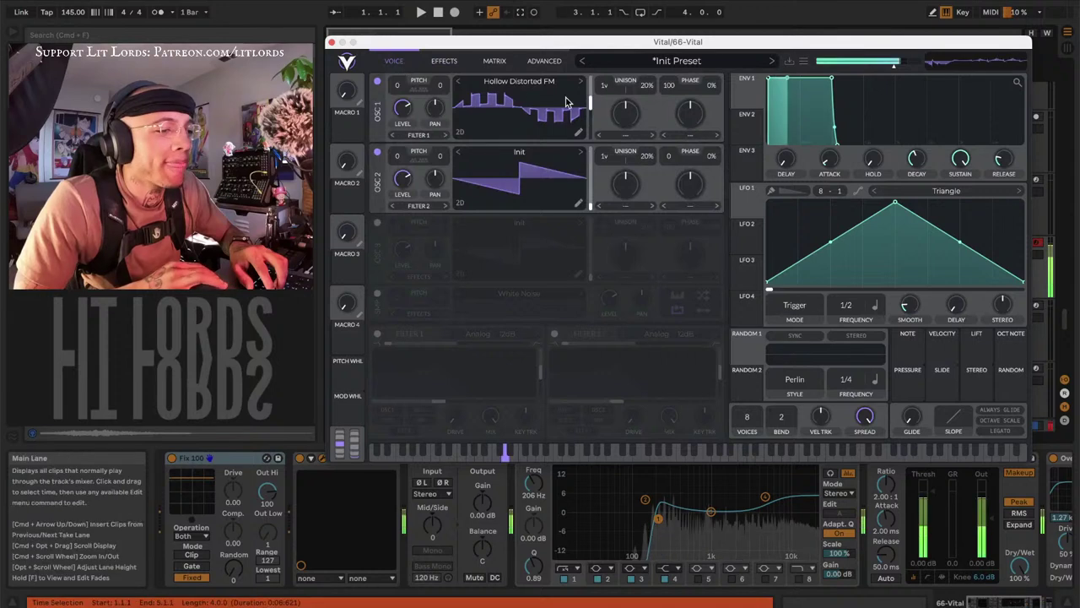
Set oscillator 1's wave morph to FM from oscillator 2, with an amount of about 22%
click(685, 135)
click(682, 253)
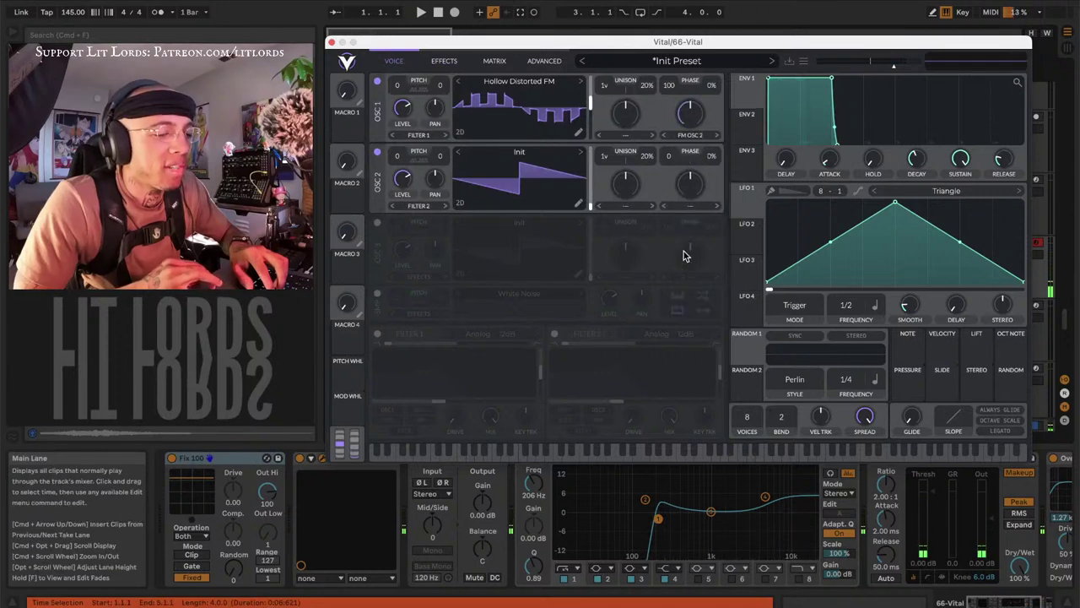
drag(688, 115, 687, 132)
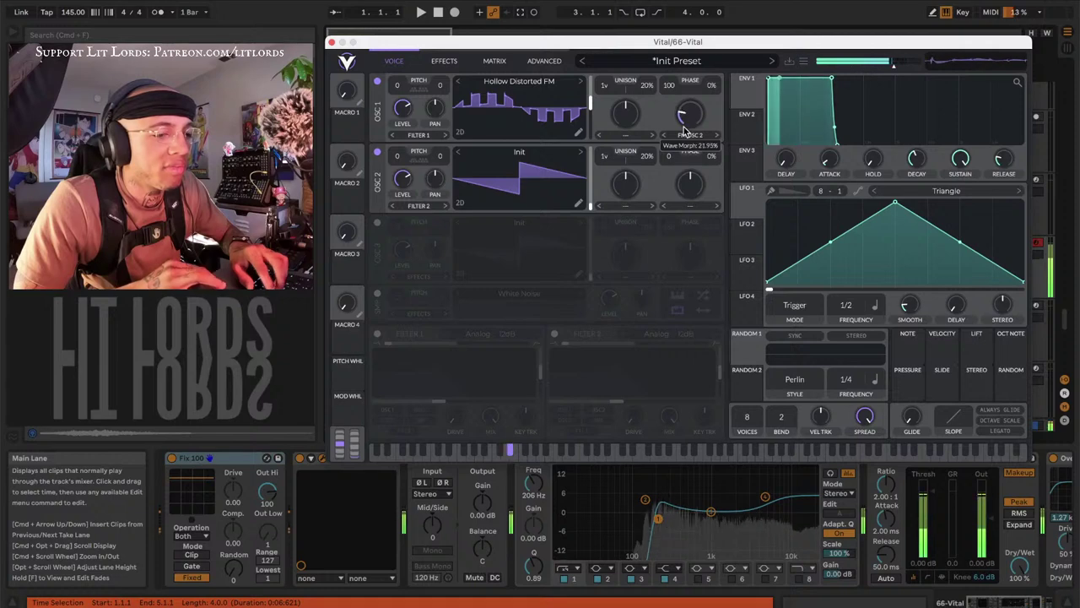
Enable filter 1 and try the Formant AOIE and AIUO models while sweeping their formant positions
click(378, 334)
click(478, 334)
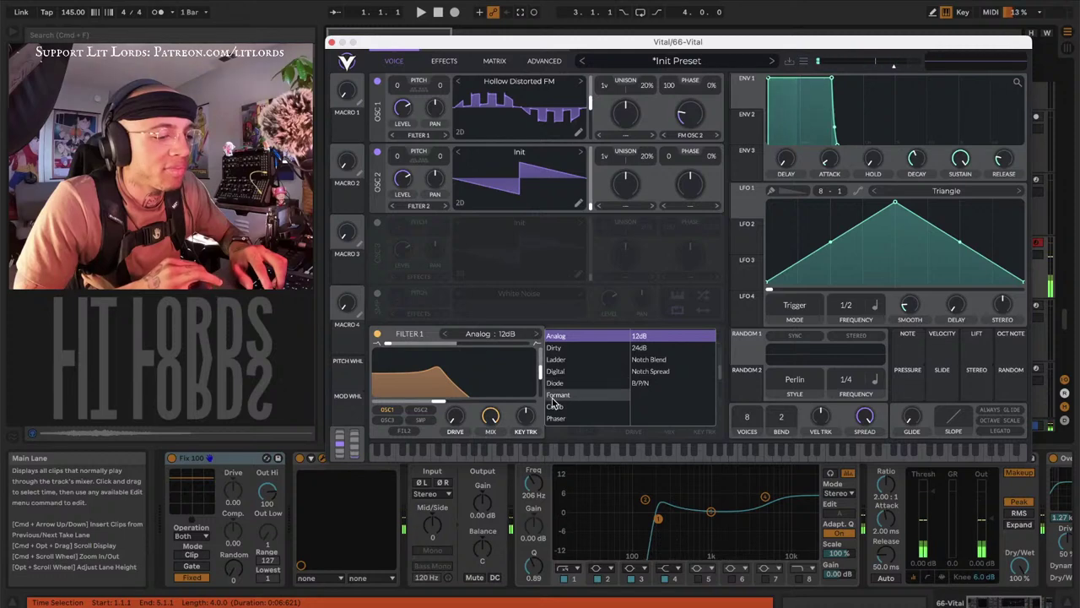
click(555, 394)
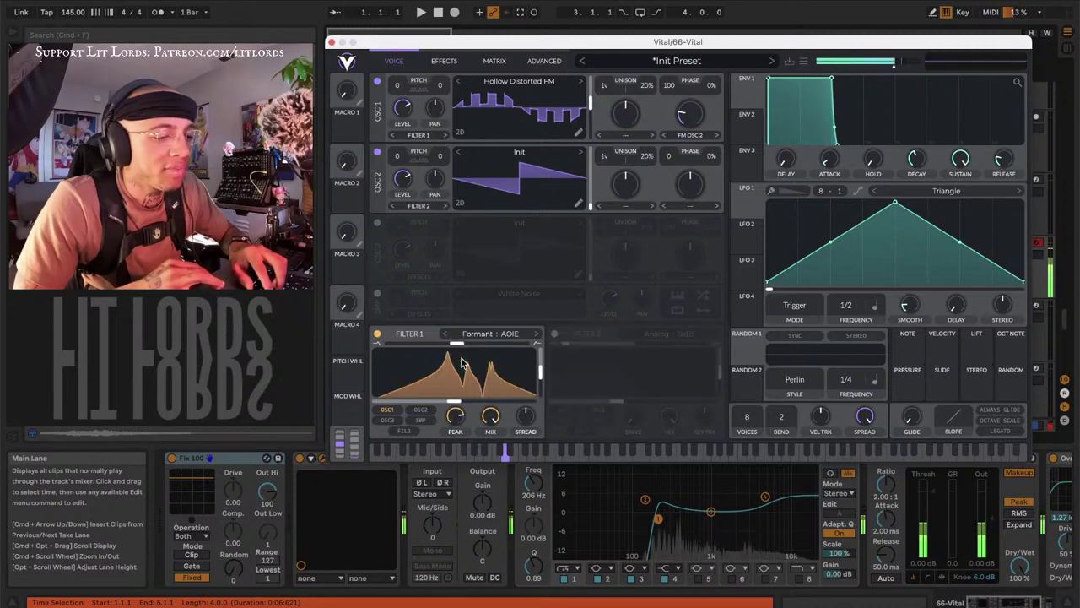
drag(464, 363, 506, 342)
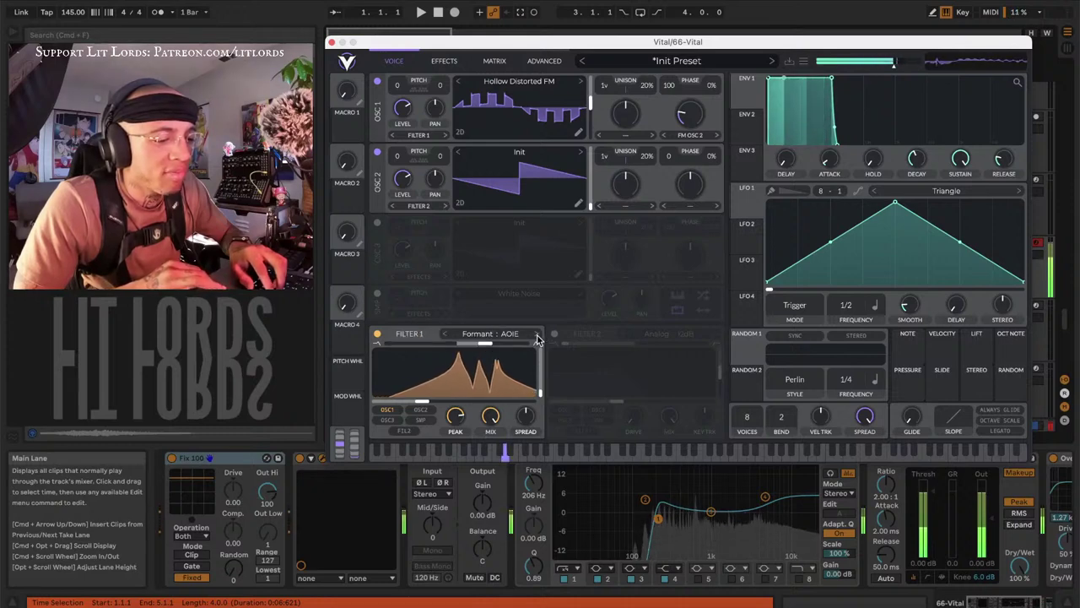
click(536, 337)
drag(428, 408, 502, 331)
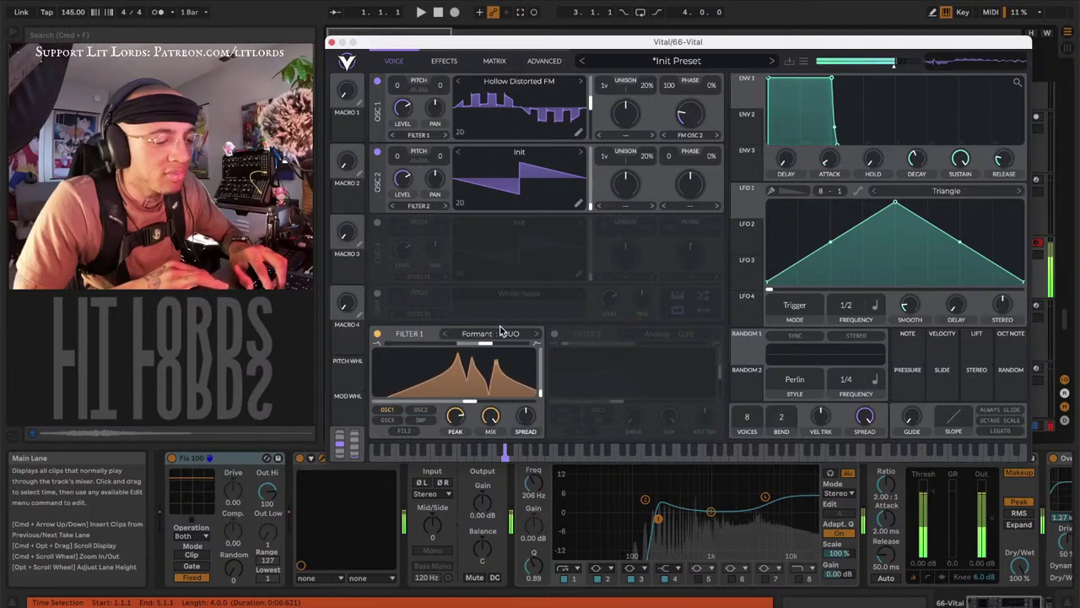
Switch filter 1 to the Comb Low High Comb model and raise its cutoff and resonance
click(537, 334)
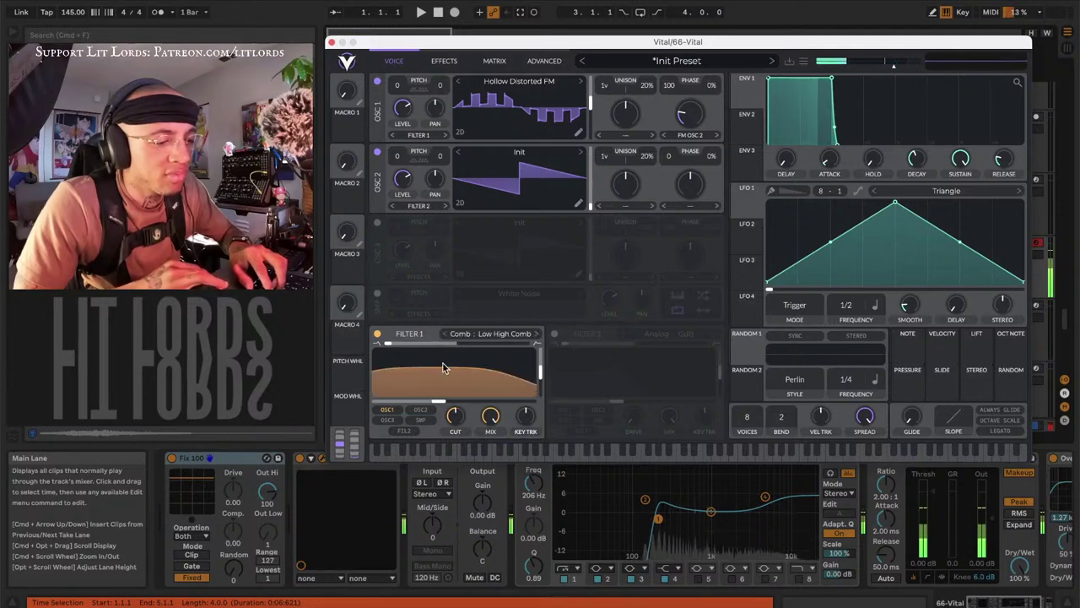
drag(445, 368, 468, 311)
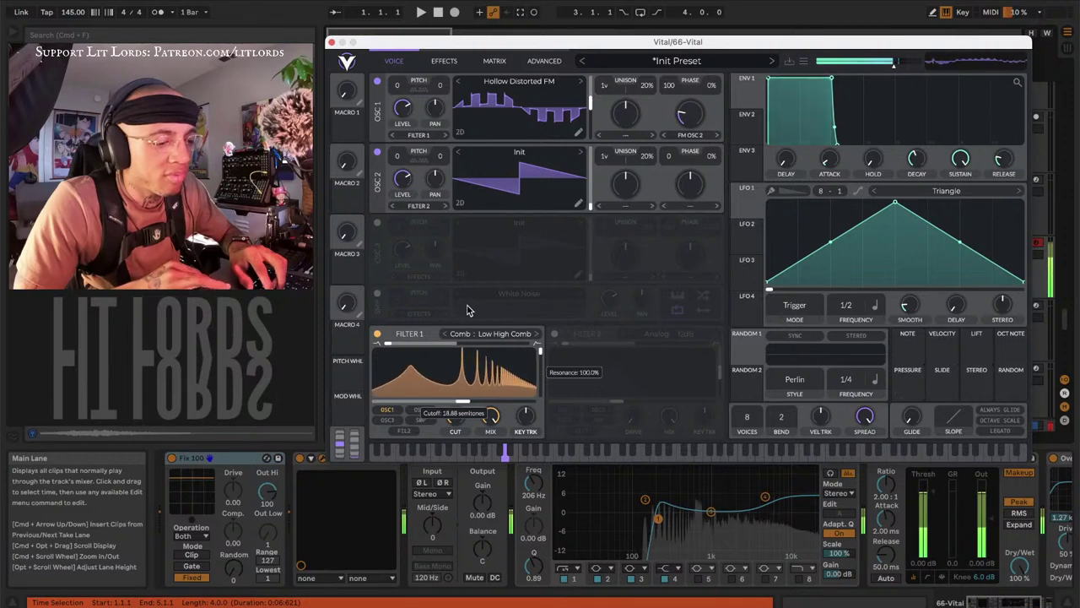
mouse_move(463, 381)
mouse_down()
mouse_move(432, 381)
mouse_move(481, 387)
mouse_up()
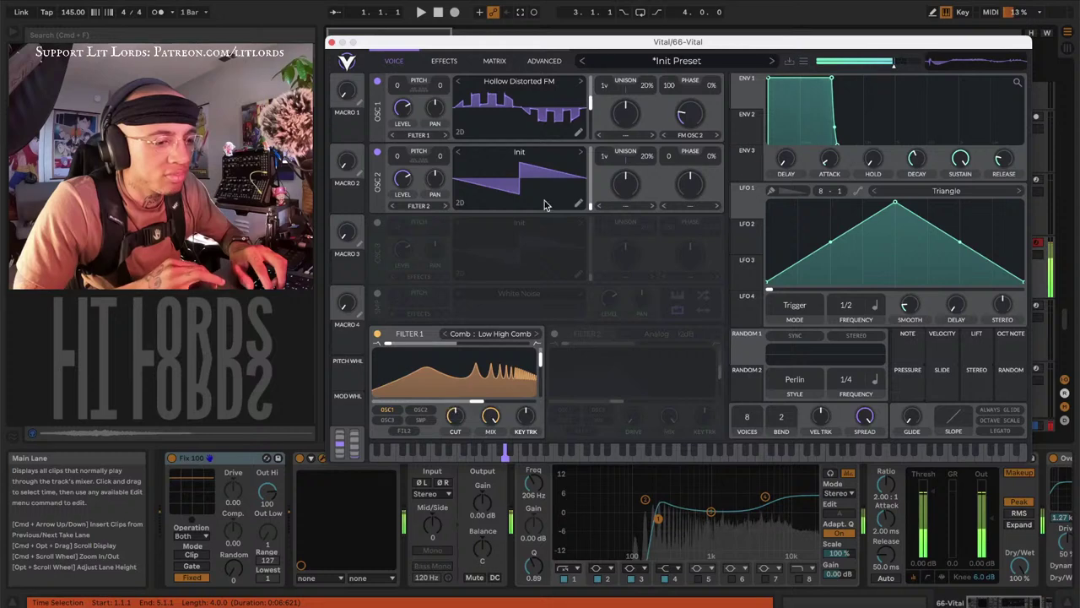
Lower oscillator 2's level, and adjust filter 1 to a slightly lower cutoff with stronger resonance
drag(402, 175, 404, 213)
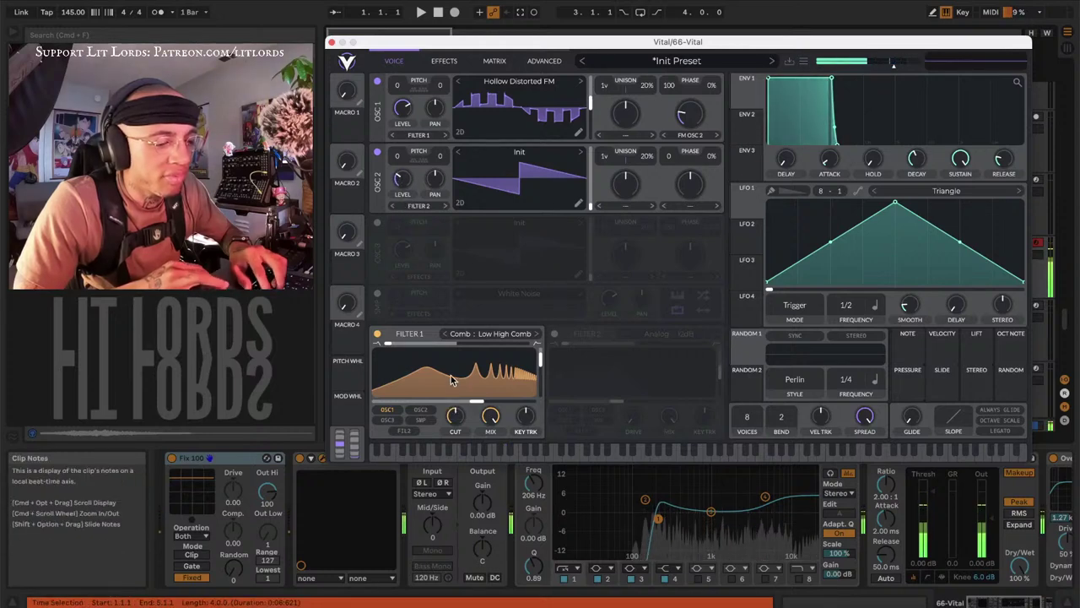
drag(452, 380, 439, 345)
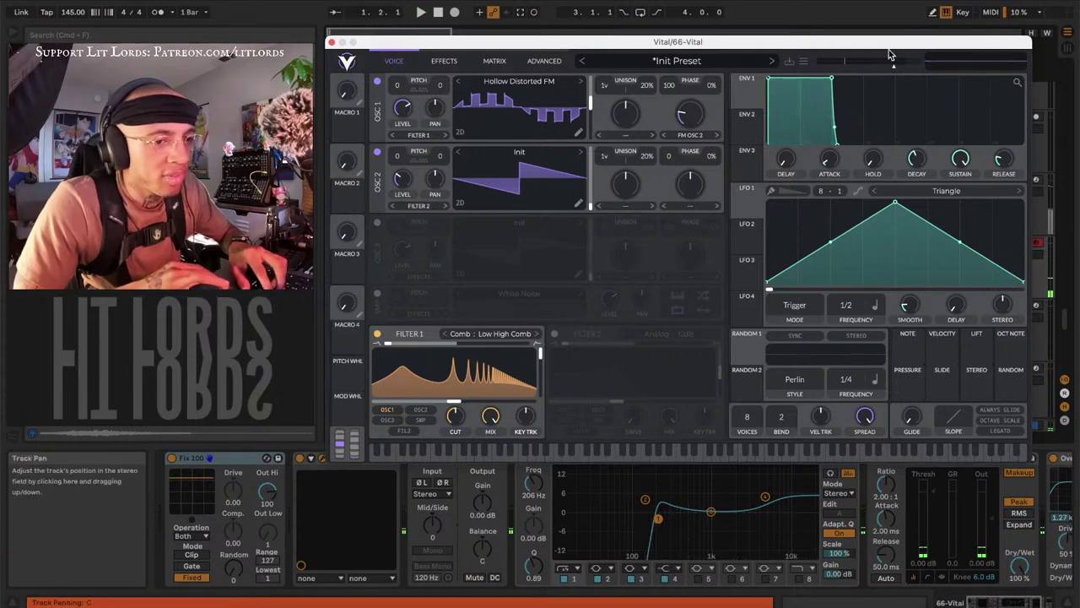
Solo the 65 Vital track as well and start playback to hear it alongside the 66 Vital sound
drag(885, 43, 800, 45)
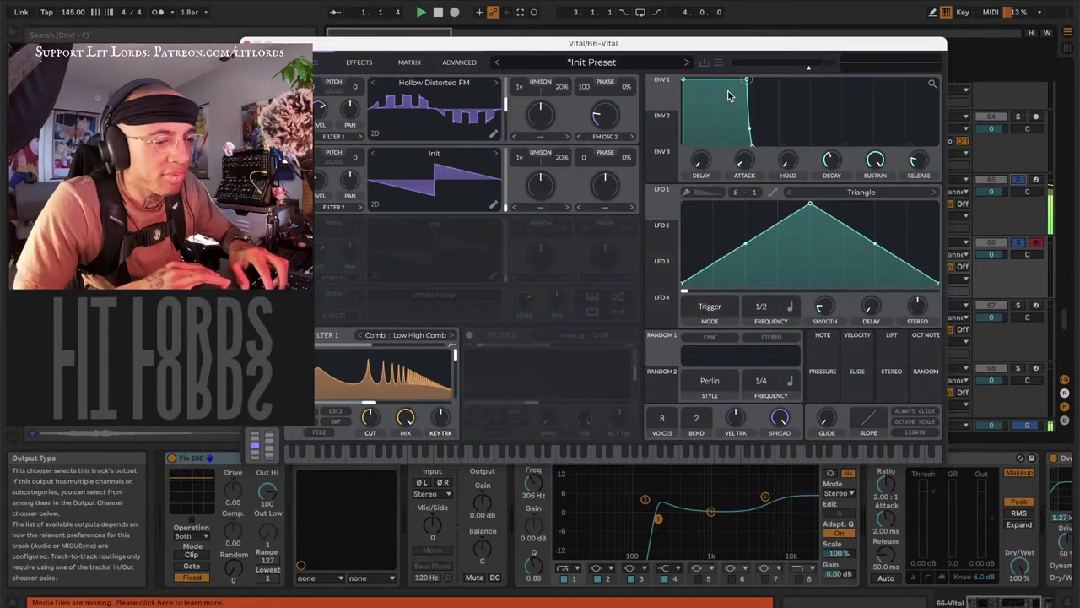
drag(683, 43, 770, 40)
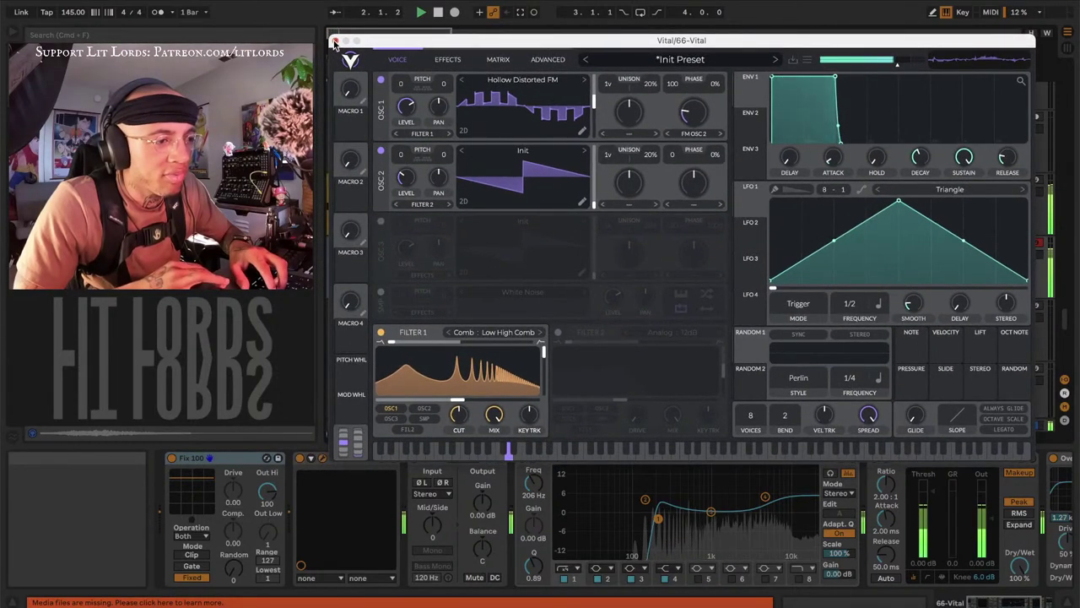
Lower the computer keyboard's octave, set oscillator 1's FM amount to about 31%, and close the Vital window
key(z)
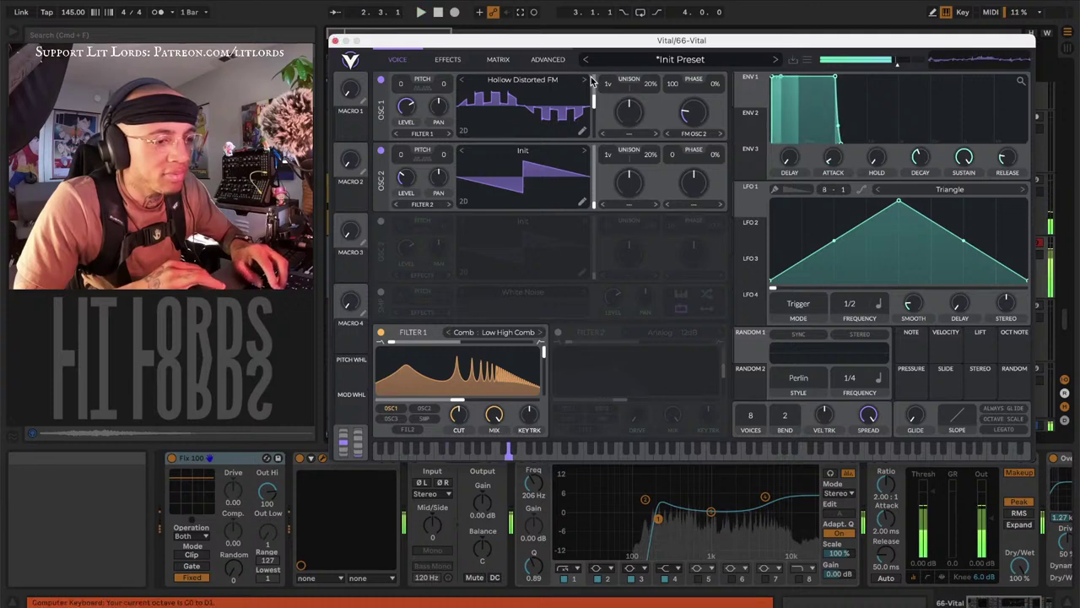
mouse_move(685, 106)
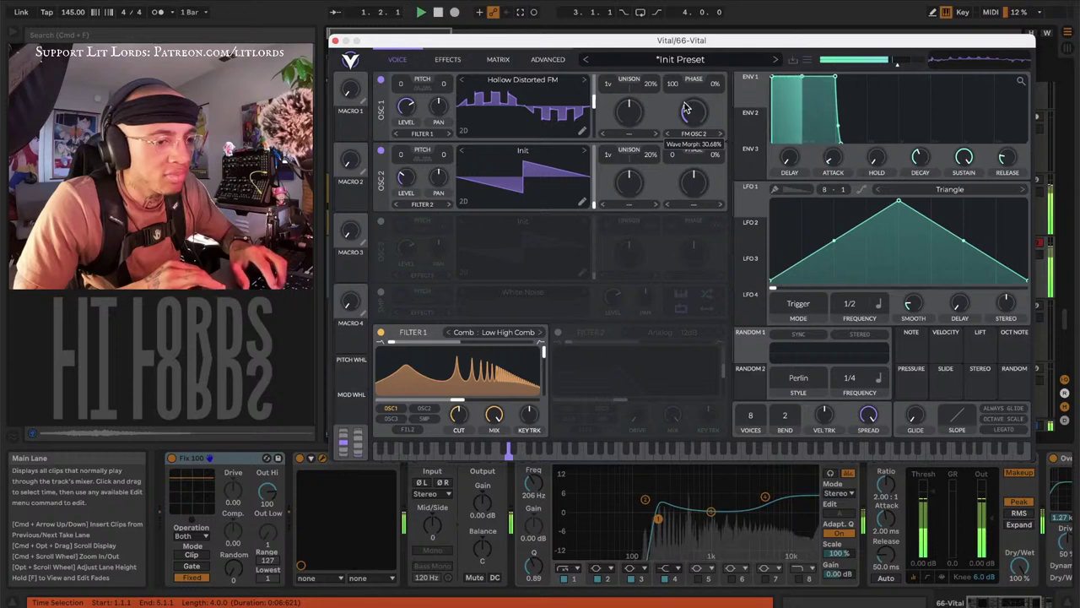
click(334, 40)
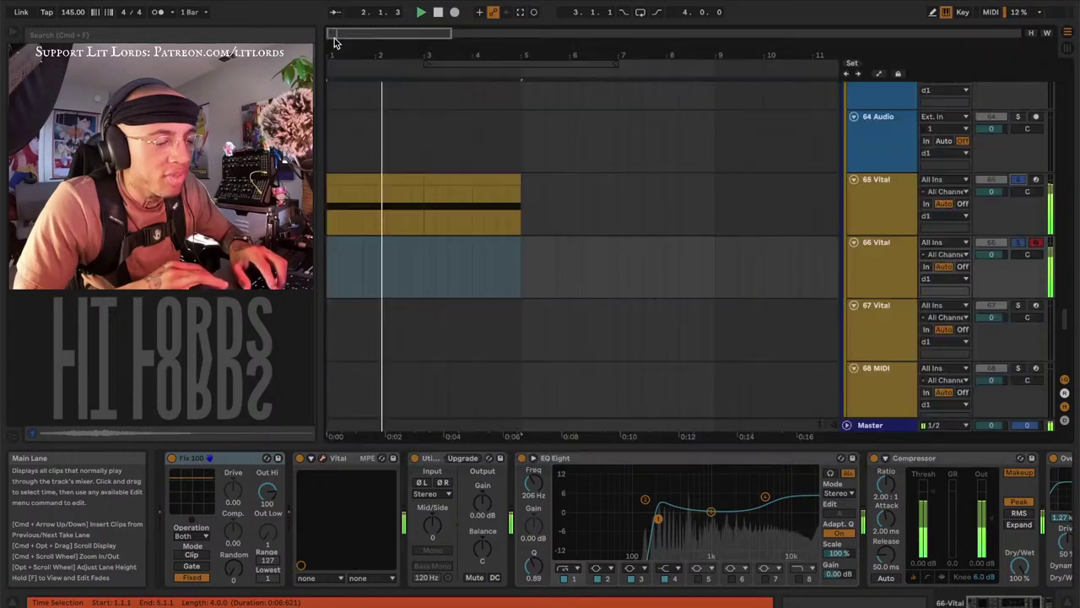
Copy the two-bar MIDI clip from the 65 Vital track to bar 1 of the 66 Vital track
click(374, 179)
key(super+c)
click(330, 245)
key(super+v)
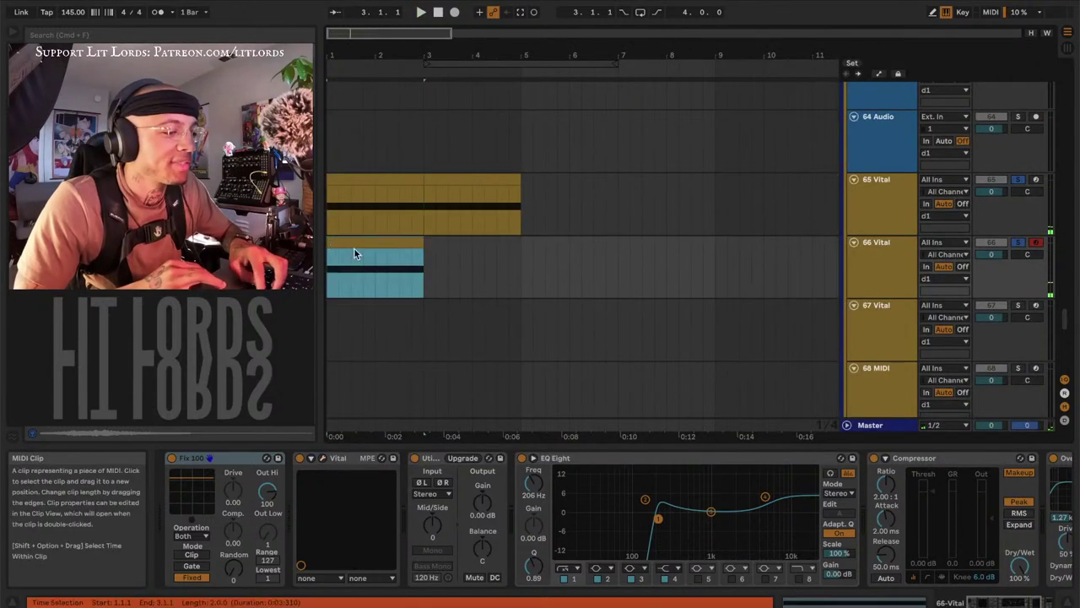
In the 66 Vital instance, set oscillator 2's distortion type to Sync, adjust its amount, and close the plug-in window
click(882, 268)
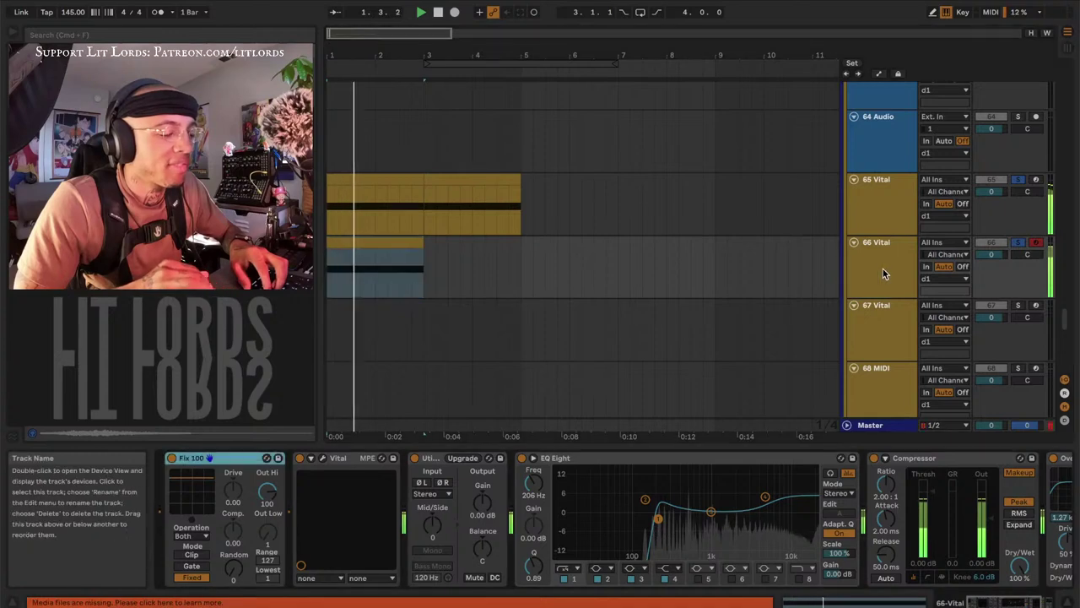
click(323, 460)
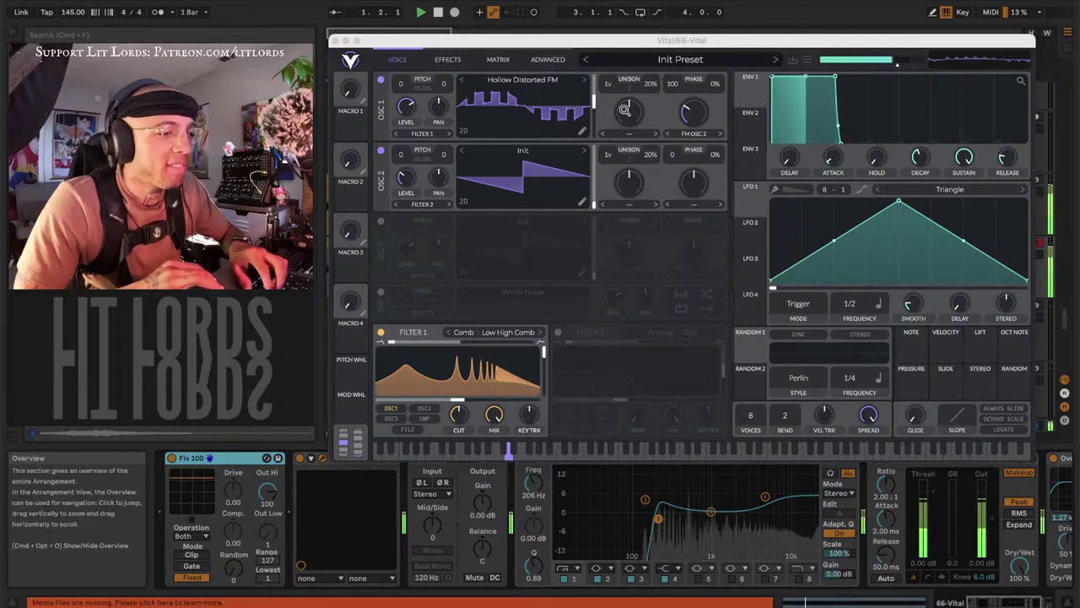
click(696, 205)
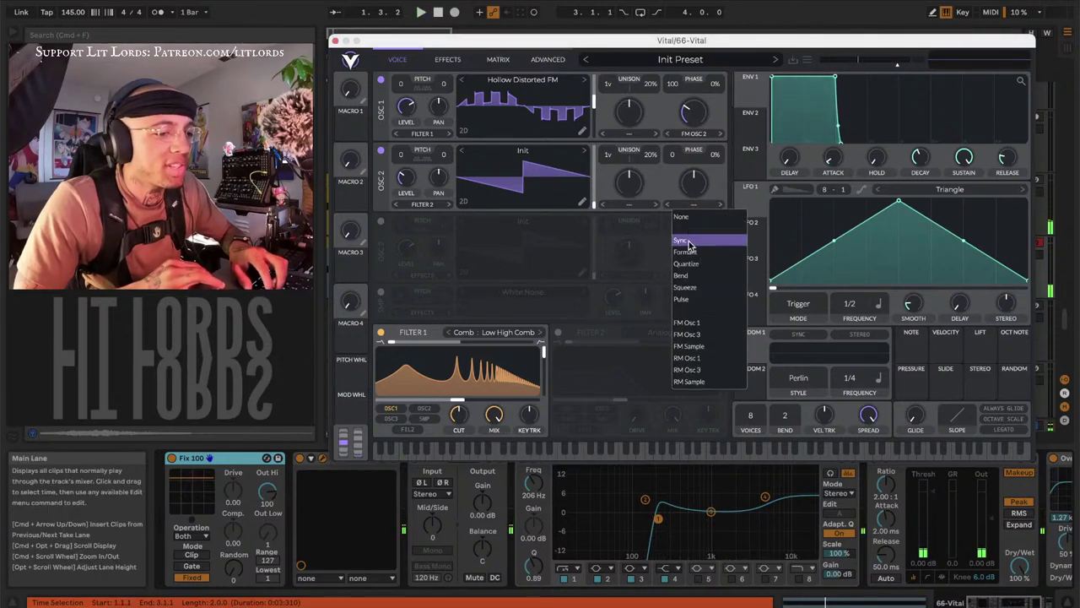
click(681, 240)
drag(688, 154, 674, 194)
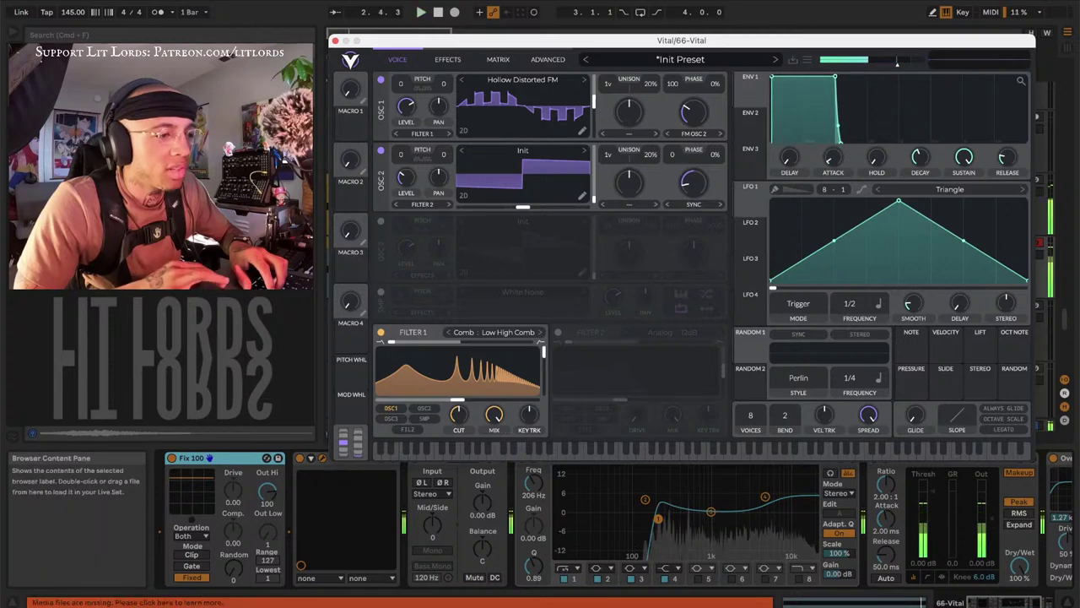
click(335, 41)
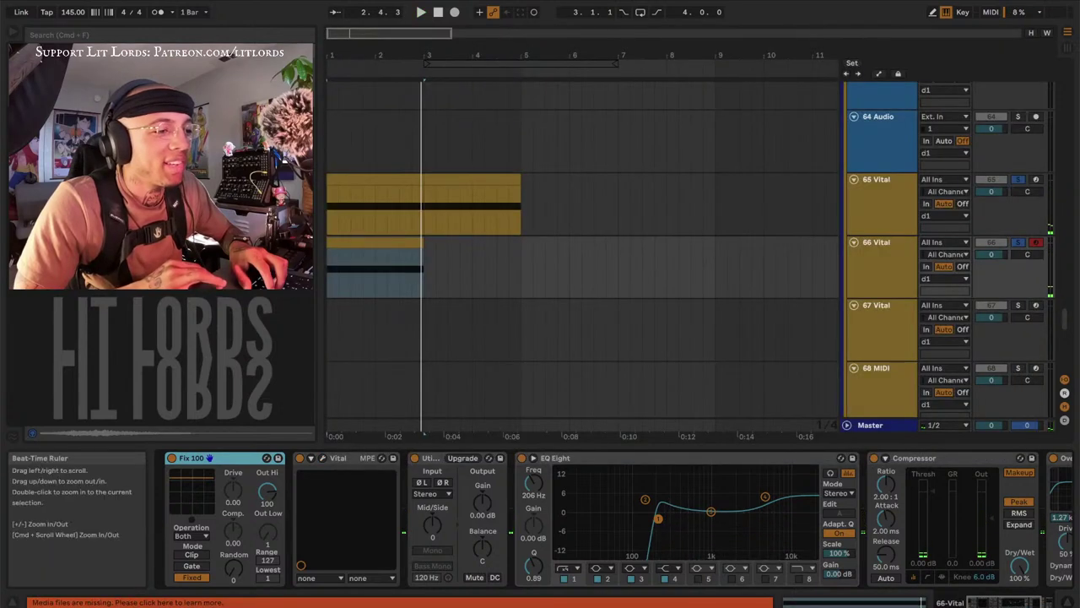
Duplicate the two-bar clip on the 66 Vital track so it fills bars 3 and 4
key(minus)
click(345, 257)
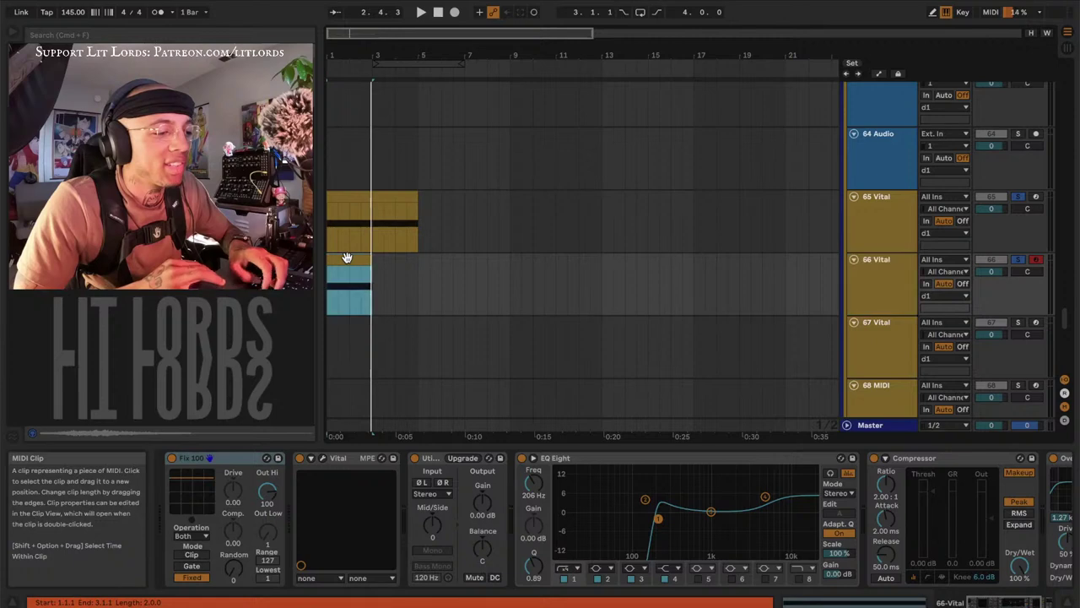
key(ctrl+d)
Solo the 13 Hip-Hop Sub track and play it, and clear the solo to hear all tracks together
scroll(346, 257, up, 20)
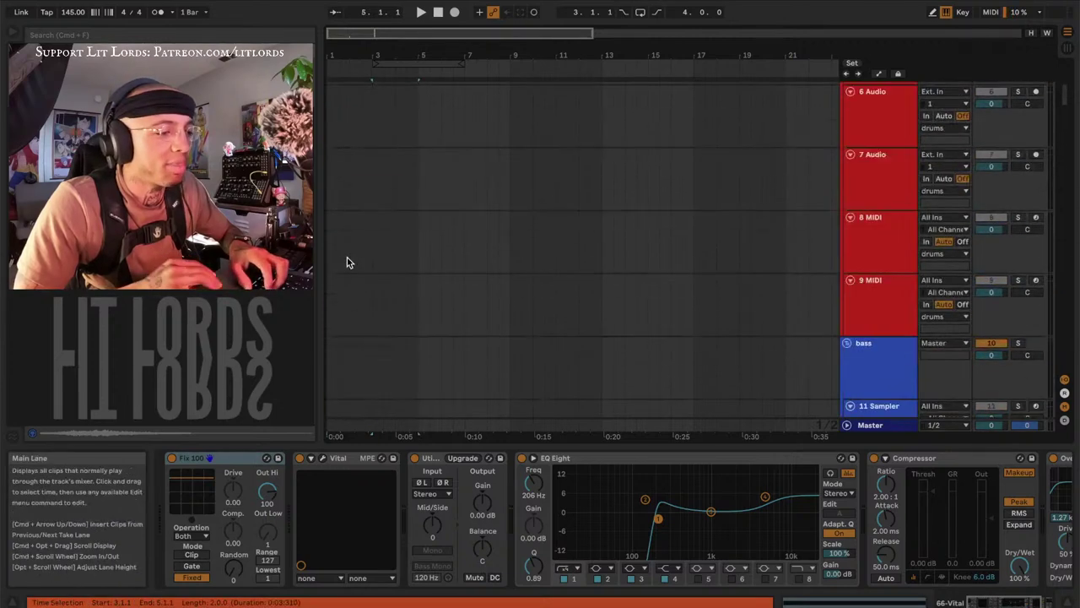
click(347, 255)
scroll(371, 219, down, 8)
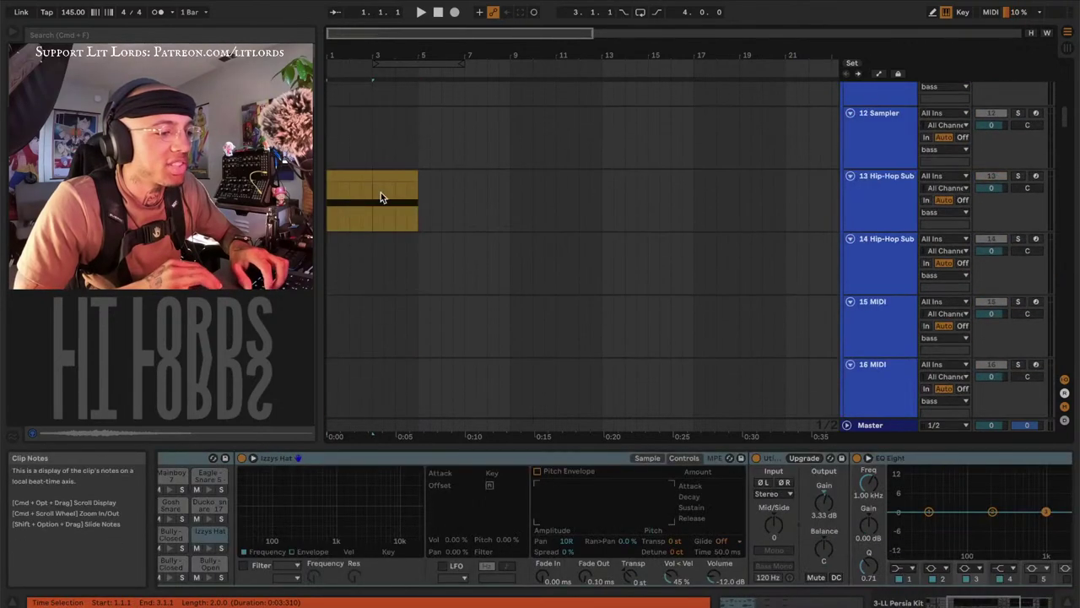
click(1017, 176)
key(space)
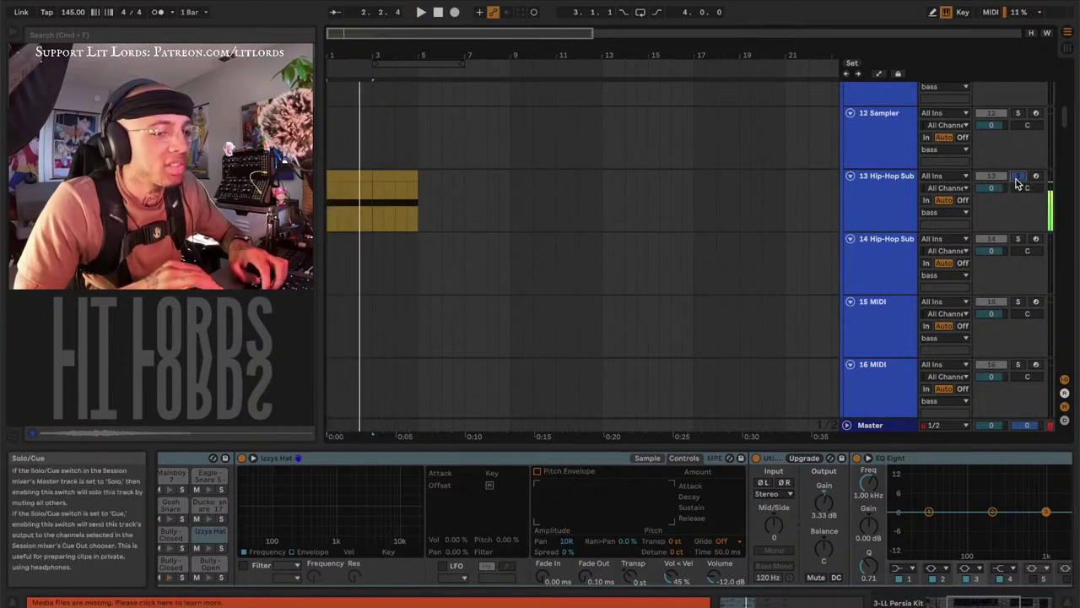
click(1017, 175)
Delete the vocal chant clips on tracks 45 and 46 in the Chants group
scroll(536, 246, down, 20)
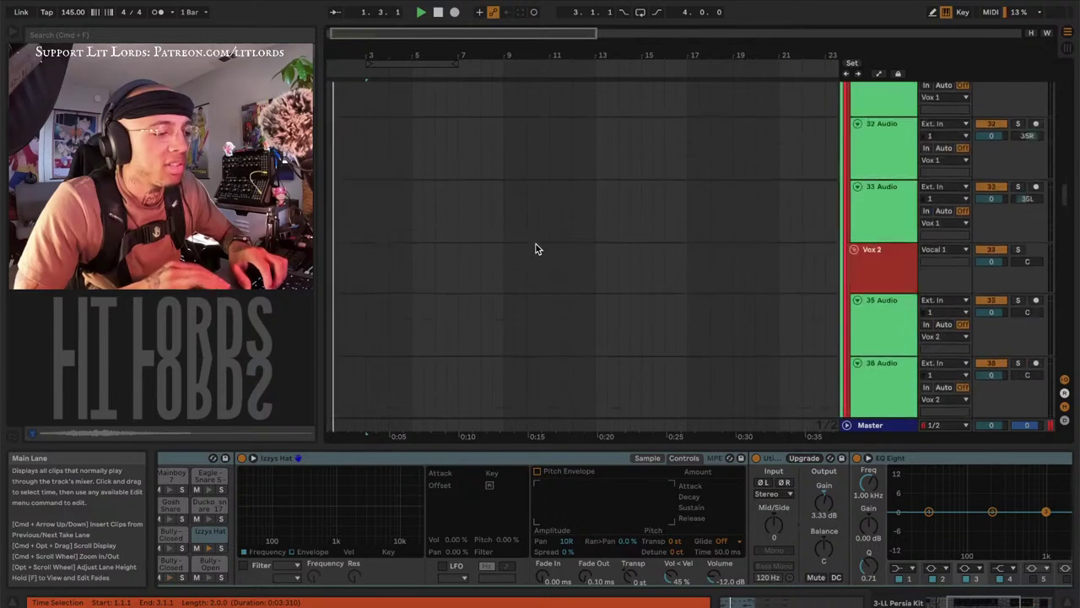
scroll(536, 247, down, 8)
scroll(535, 247, up, 5)
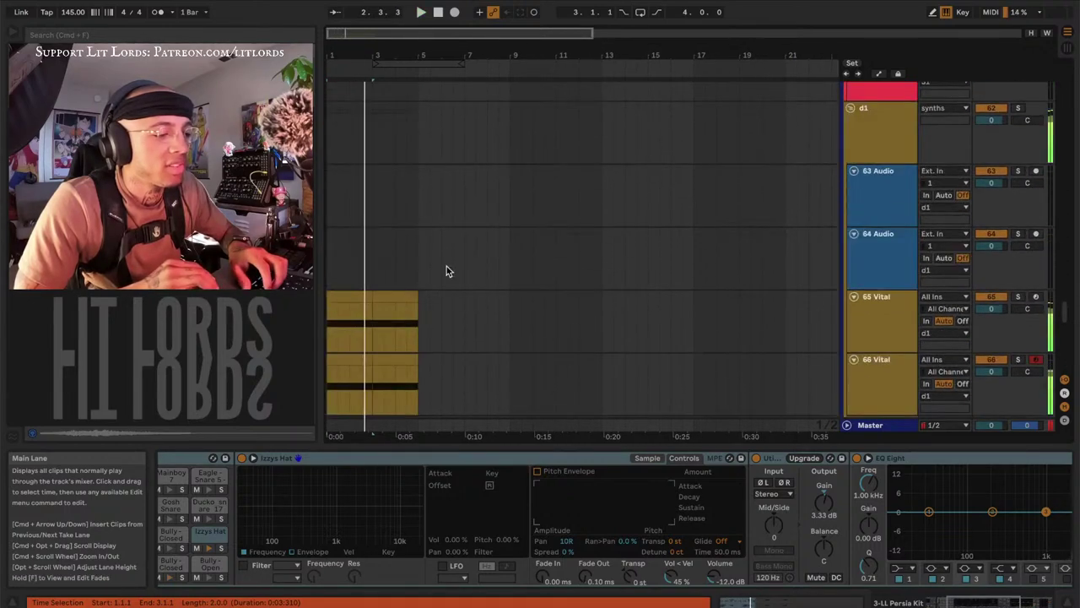
scroll(341, 296, up, 9)
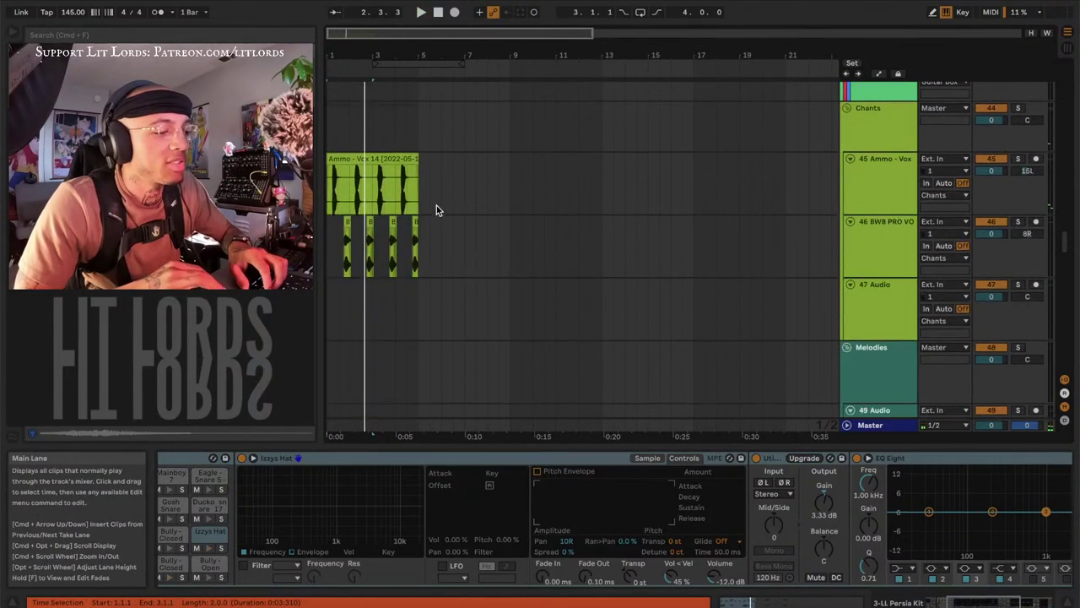
click(436, 205)
key(super+z)
key(super+z)
key(super+z)
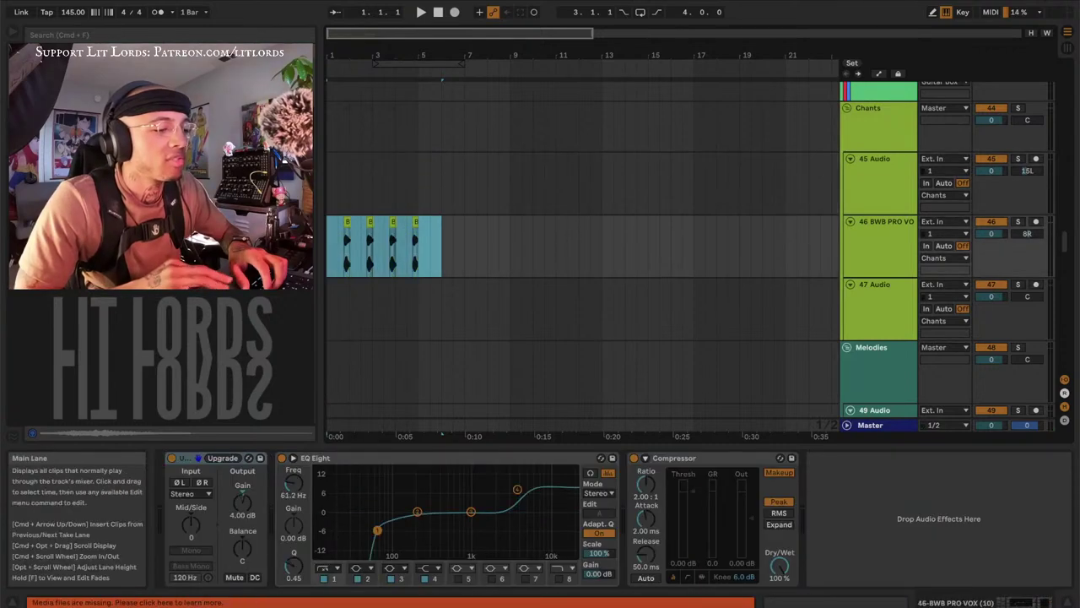
click(359, 257)
Mute the 65 Vital track, and lower filter 1's comb cutoff in the 66 Vital instance during playback
scroll(359, 257, down, 10)
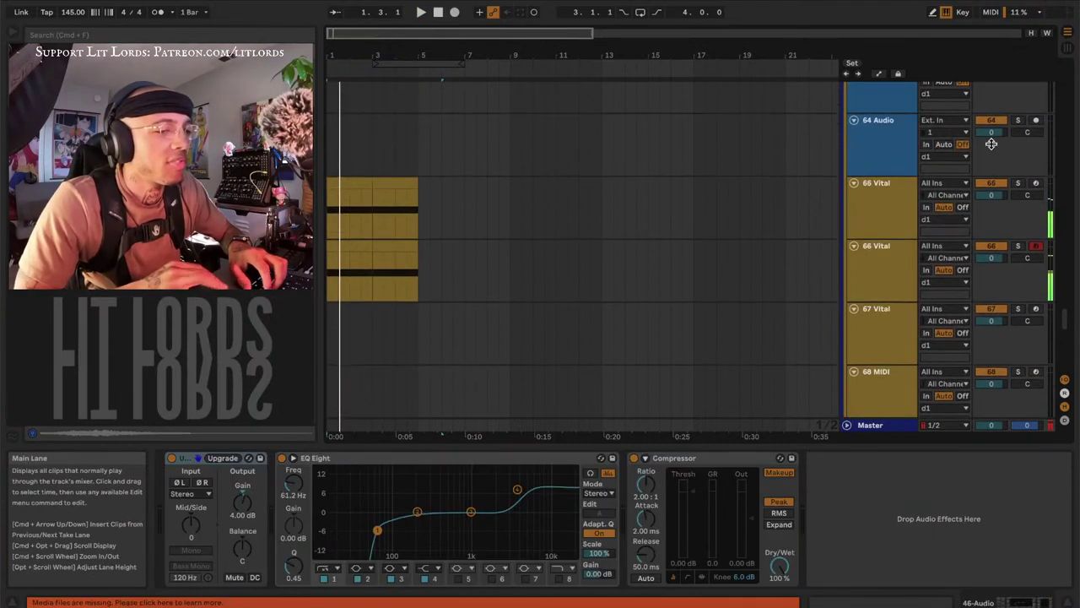
click(1001, 187)
key(space)
click(895, 262)
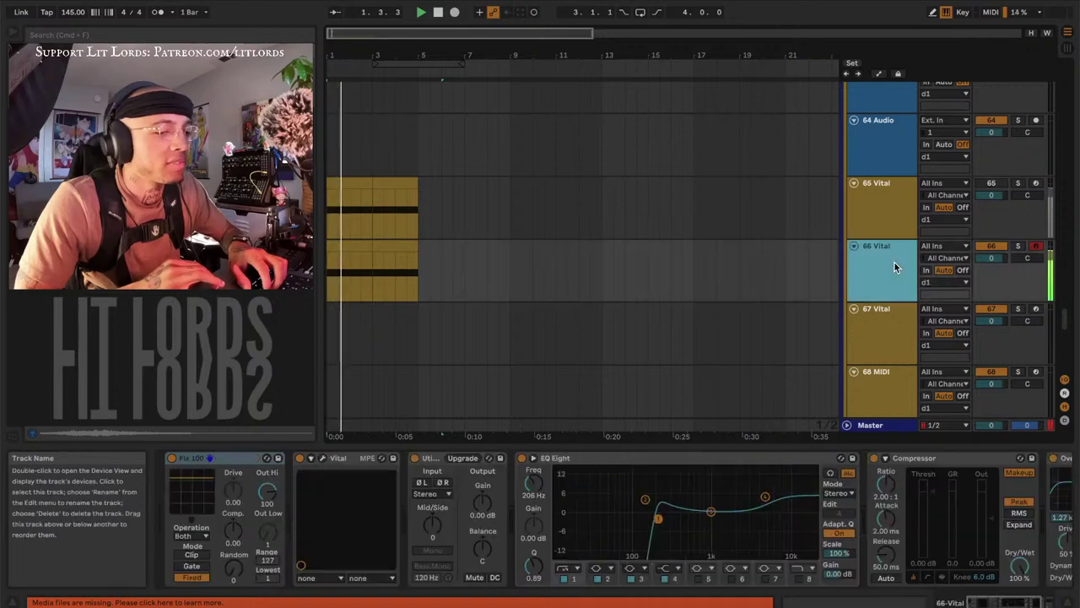
click(320, 457)
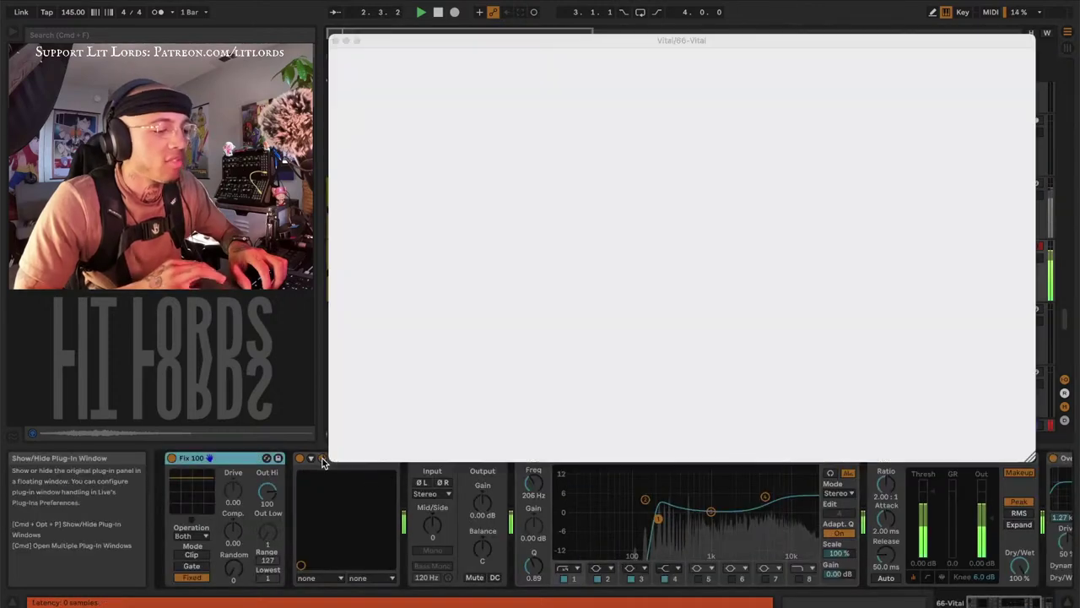
drag(481, 378, 441, 363)
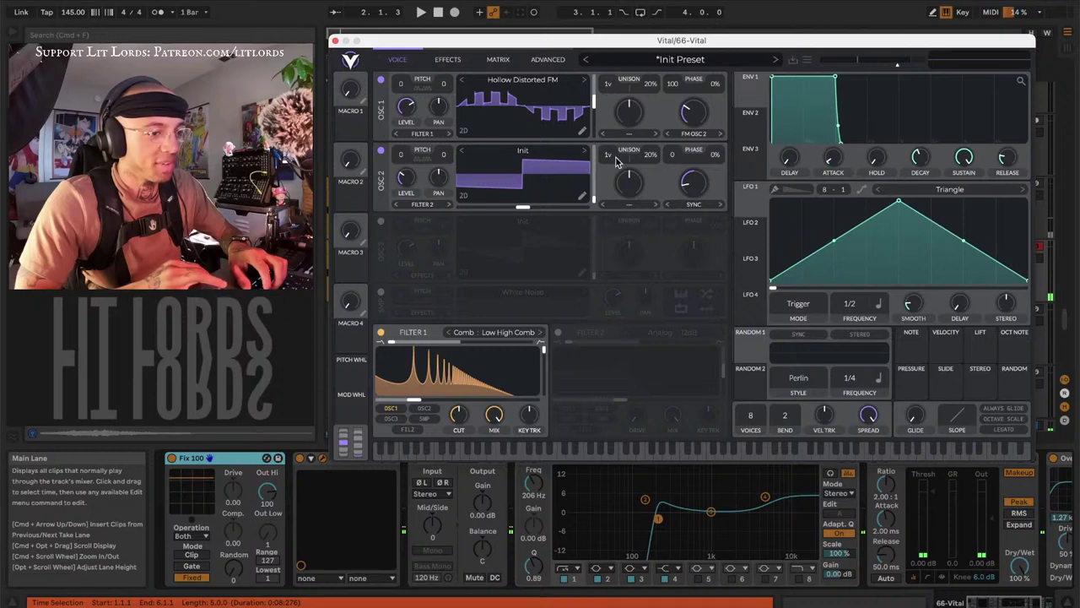
Set 2 unison voices with 4% detune on oscillator 2 and 2% on oscillator 1, and raise oscillator 1's wavetable position
drag(607, 160, 653, 162)
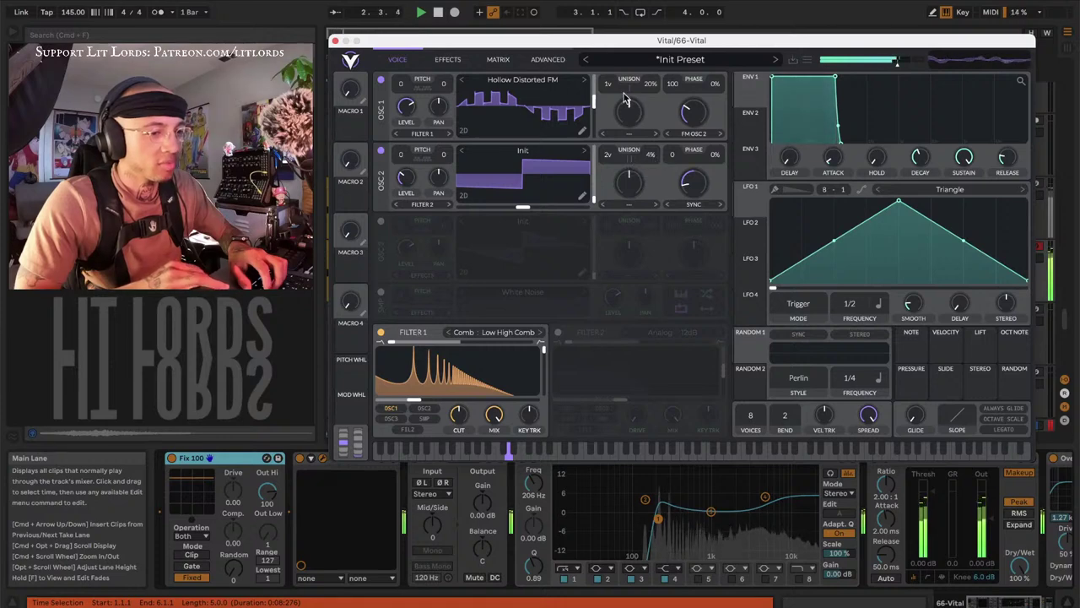
drag(610, 85, 650, 99)
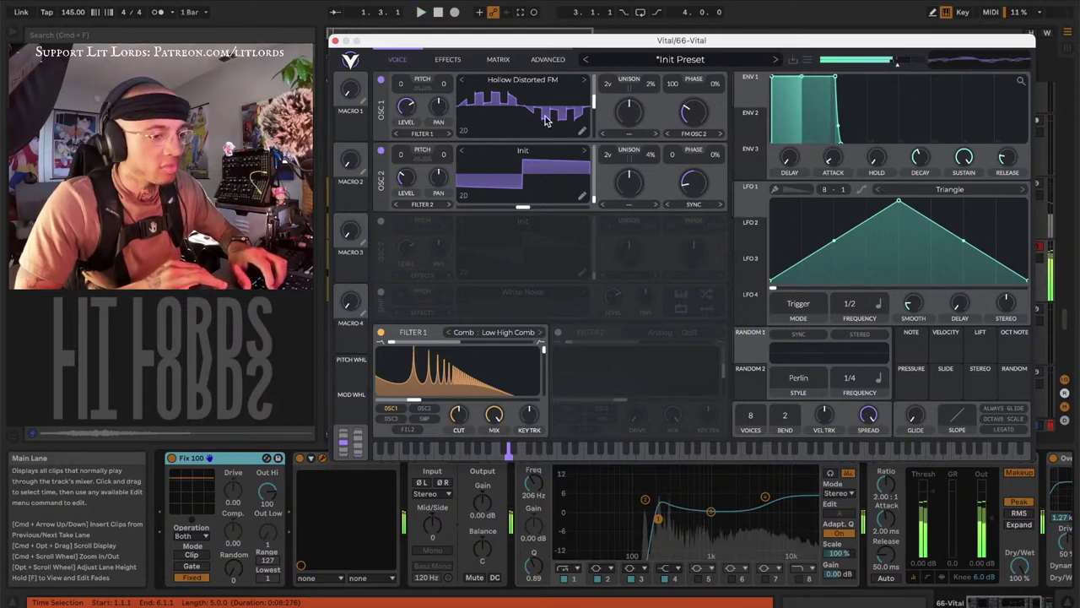
drag(593, 103, 578, 63)
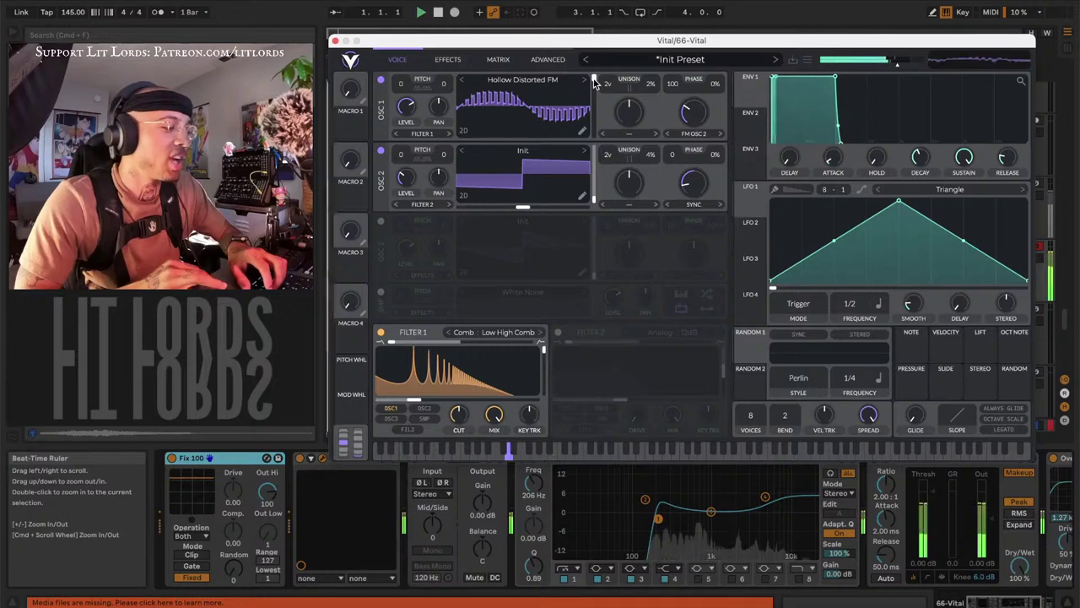
mouse_move(595, 90)
drag(595, 90, 593, 98)
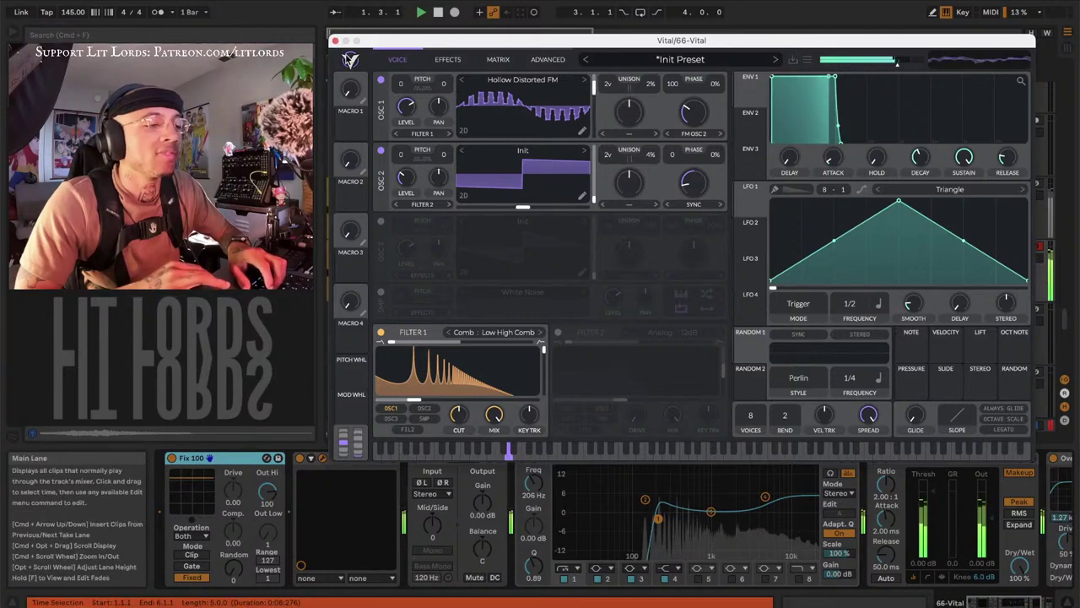
click(334, 41)
Mute the 65 Vital track no longer, and set LFO 1's modulation of its oscillator 1 wavetable position to about -54
click(999, 183)
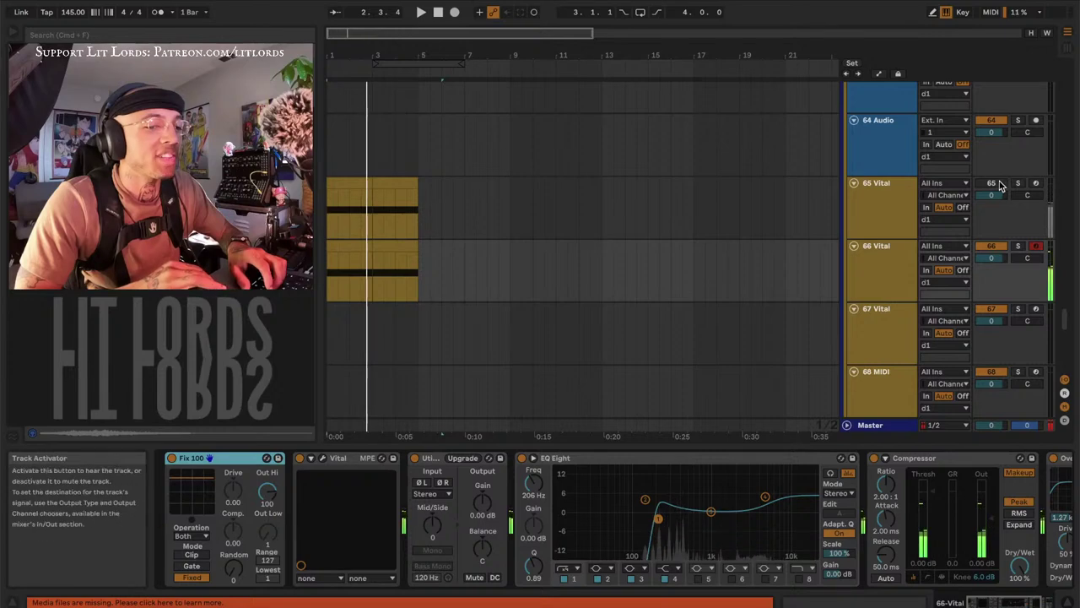
click(861, 211)
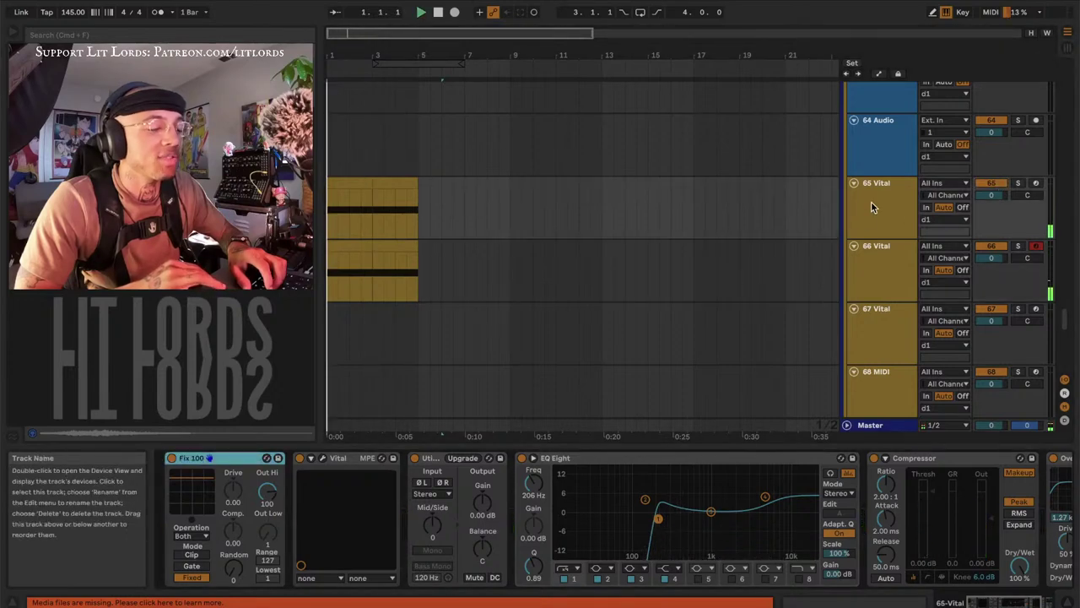
click(321, 458)
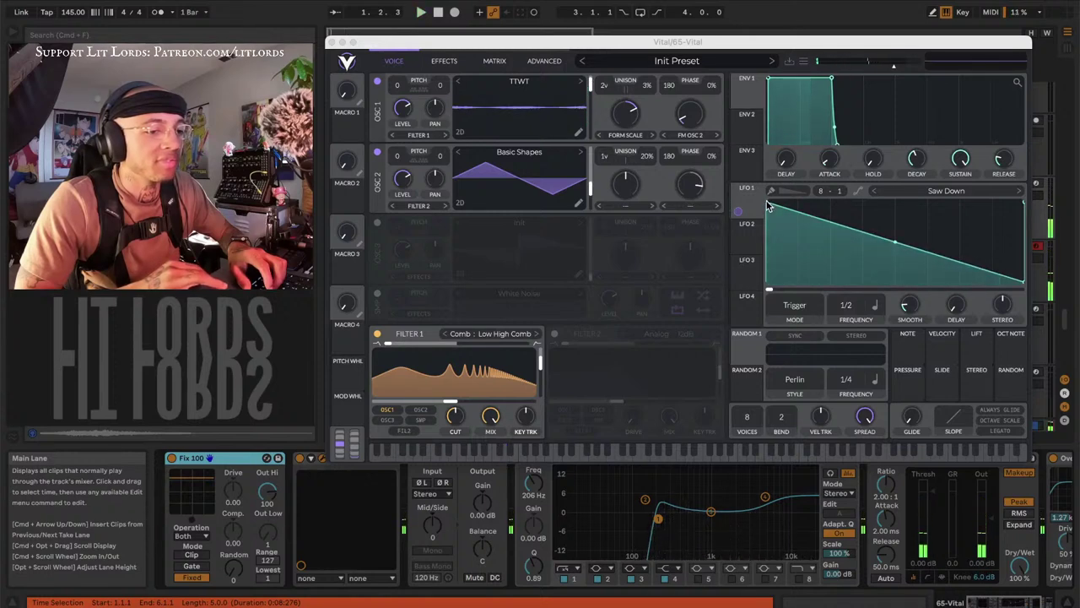
drag(768, 206, 824, 195)
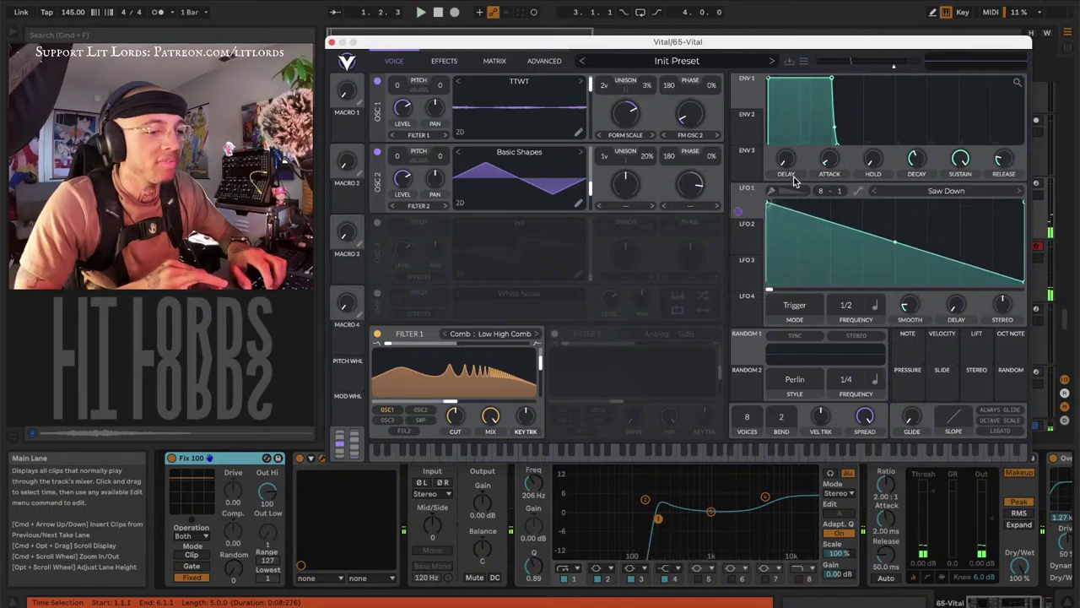
mouse_move(828, 161)
mouse_down()
mouse_move(827, 134)
mouse_move(821, 166)
mouse_up()
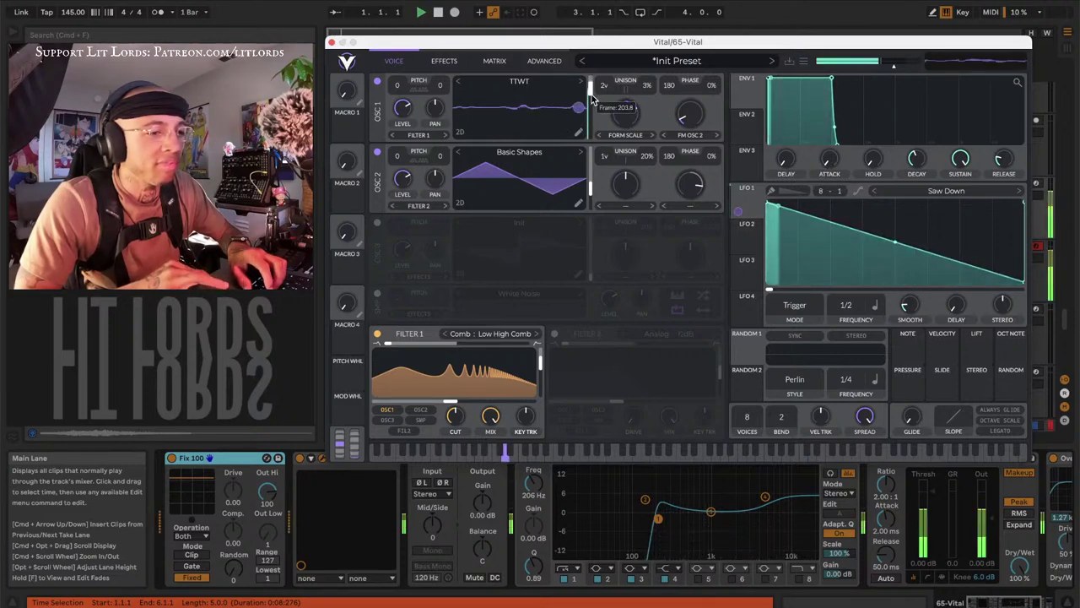
mouse_move(591, 108)
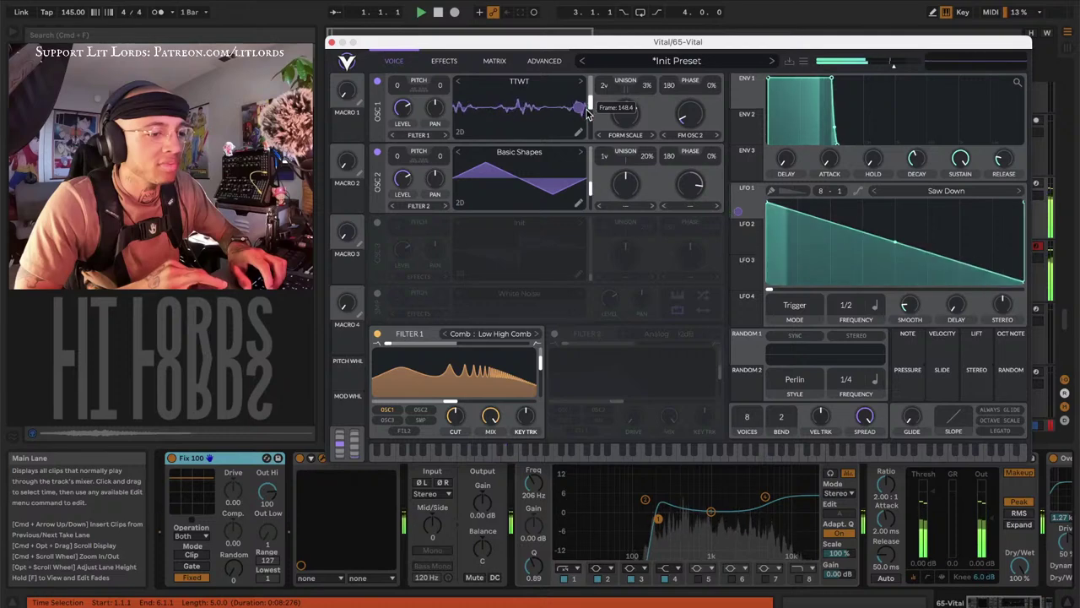
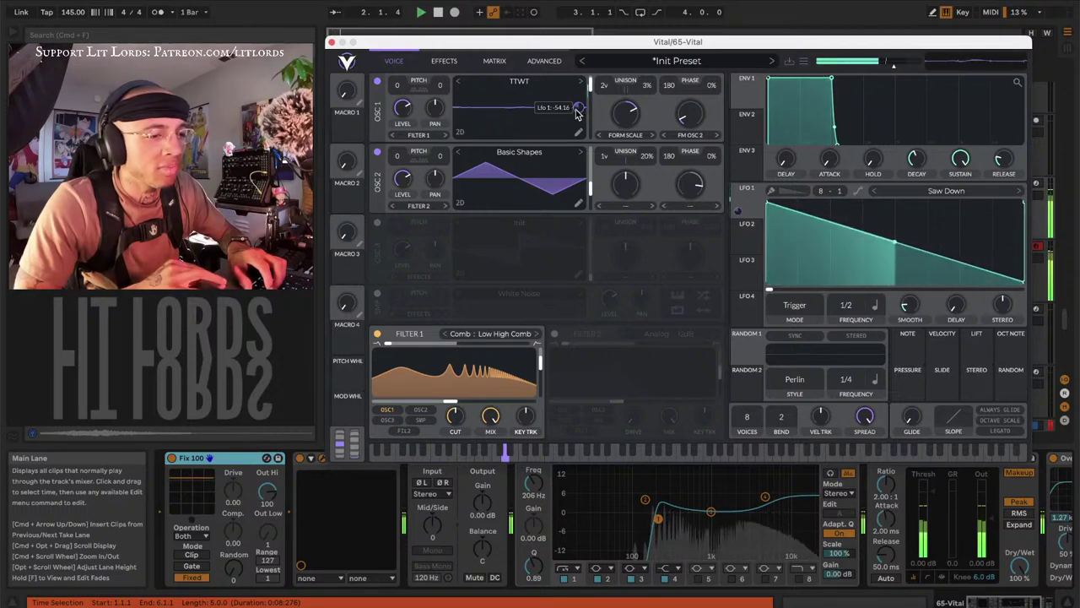
key(space)
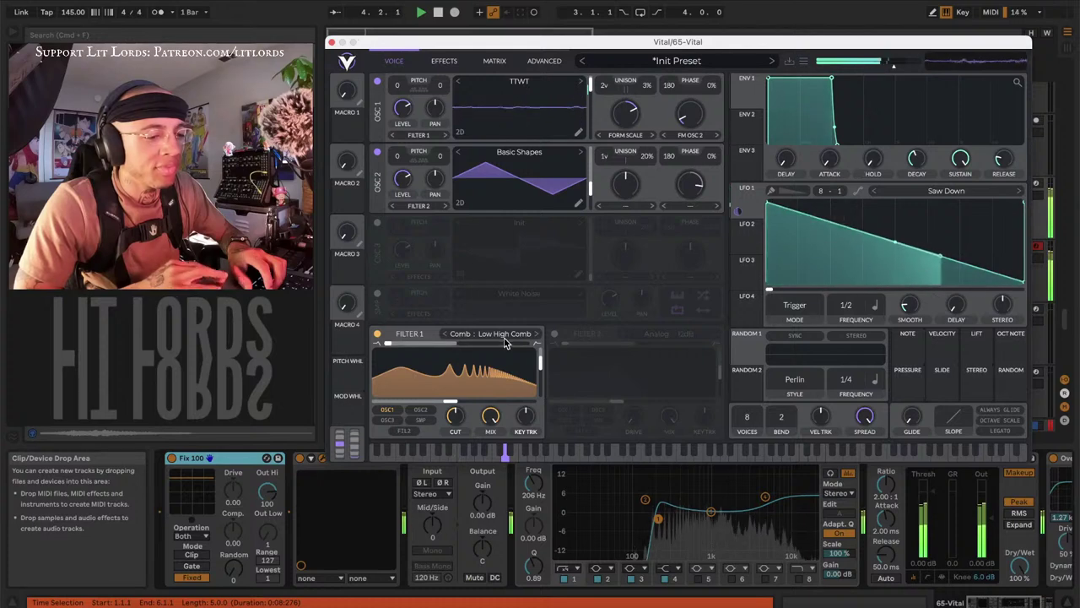
Change LFO 1 to a Triangle at 1/8 frequency, and bend both slopes inward into a sharp central peak
click(934, 194)
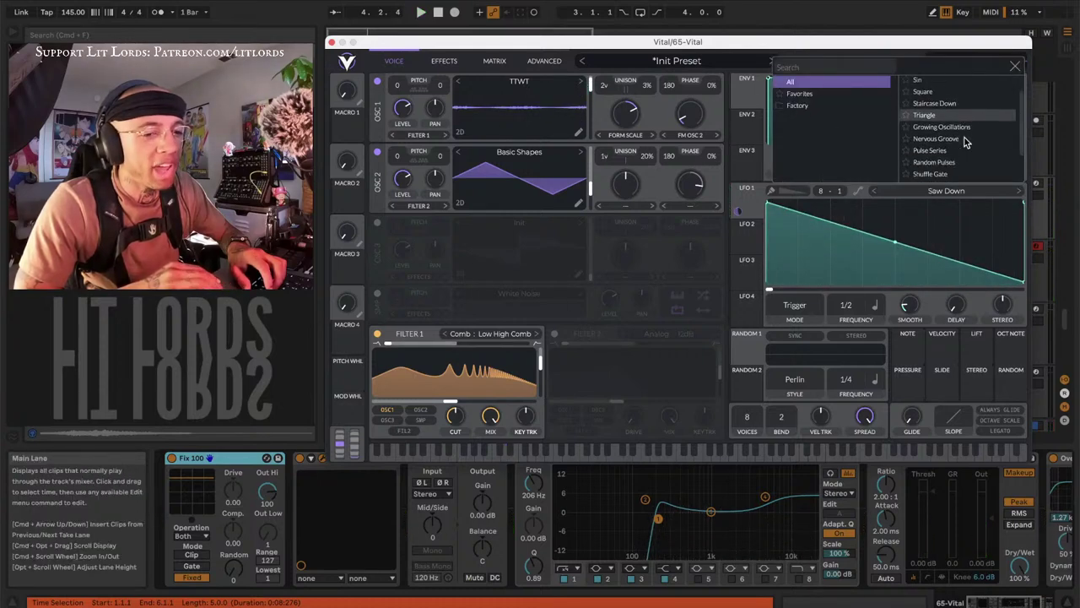
click(928, 141)
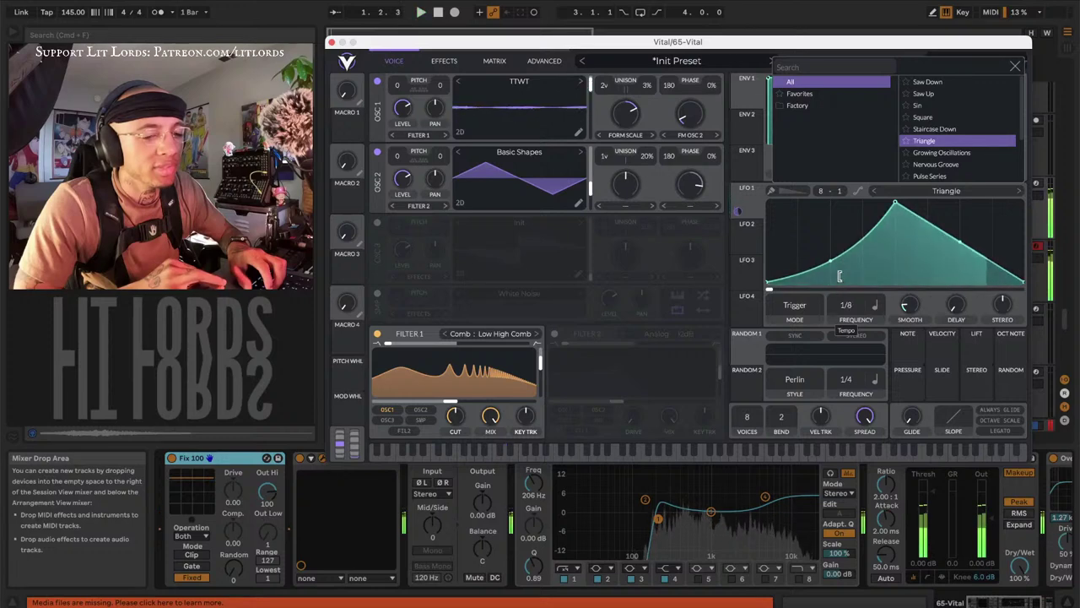
drag(954, 248, 944, 289)
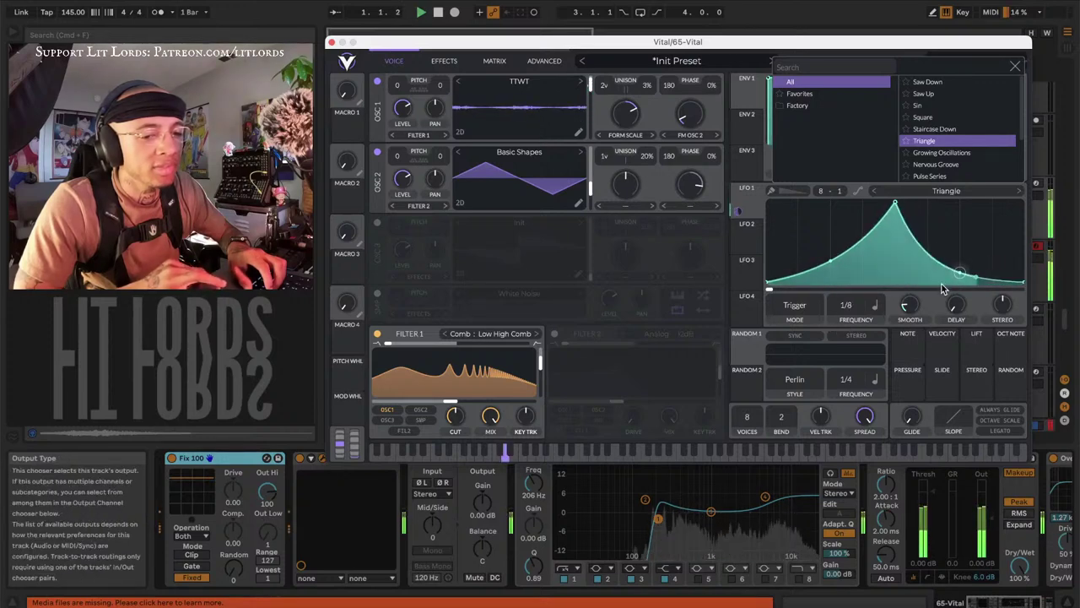
drag(826, 262, 842, 292)
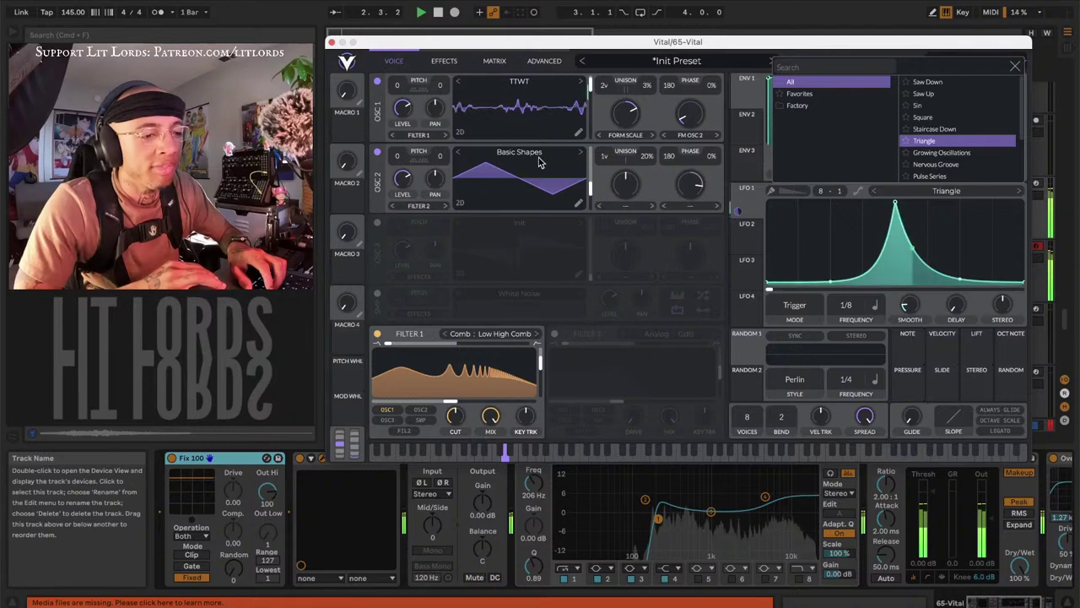
click(479, 364)
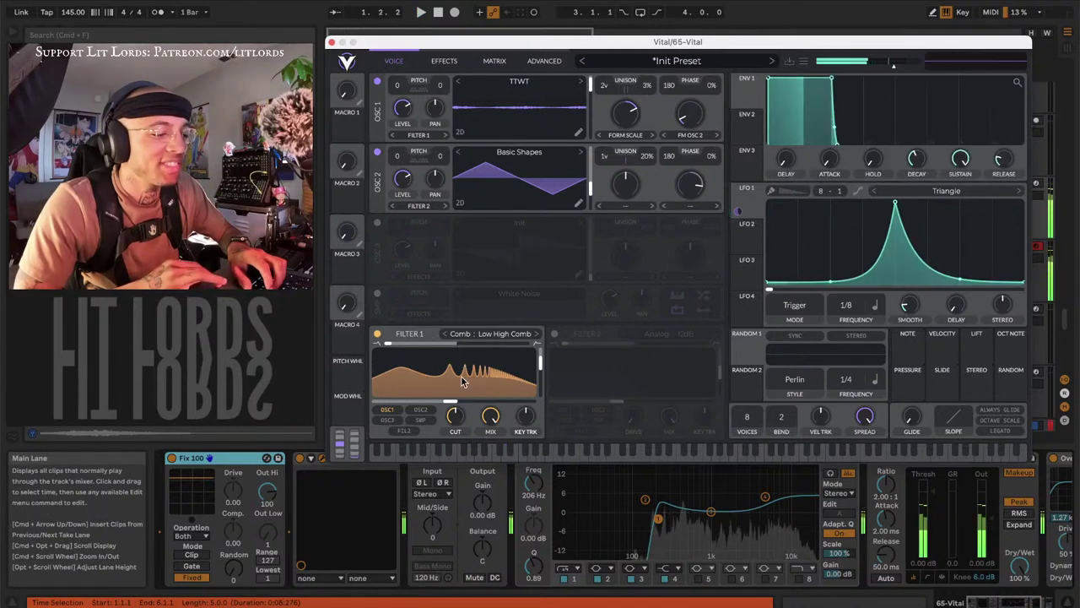
Lower filter 1's comb cutoff in the 65 Vital instance, and modulate its resonance with LFO 2 at 2/1 frequency
drag(479, 364, 449, 363)
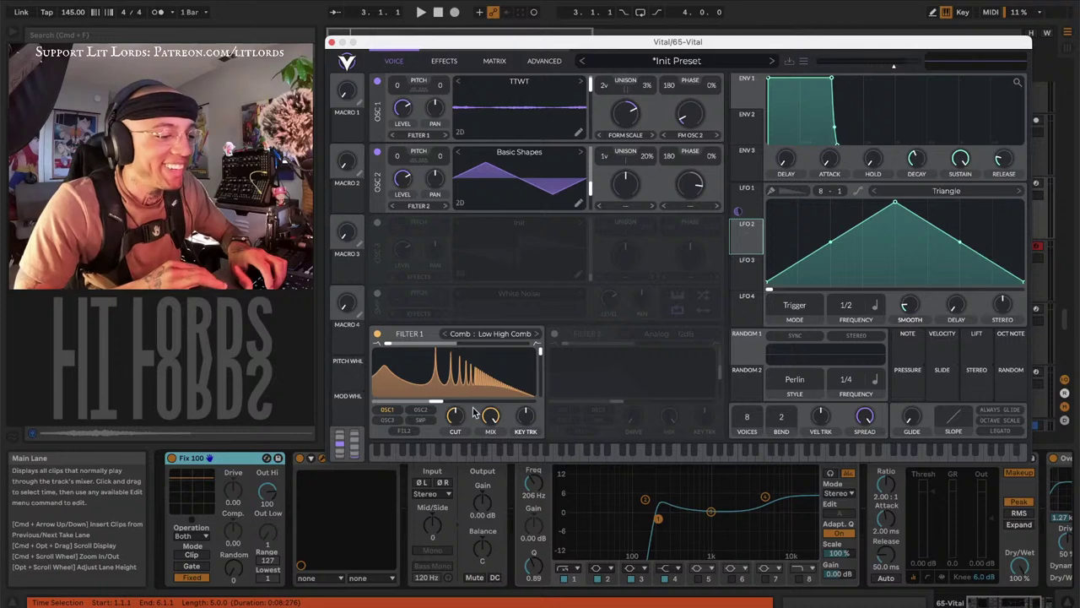
drag(753, 242, 553, 361)
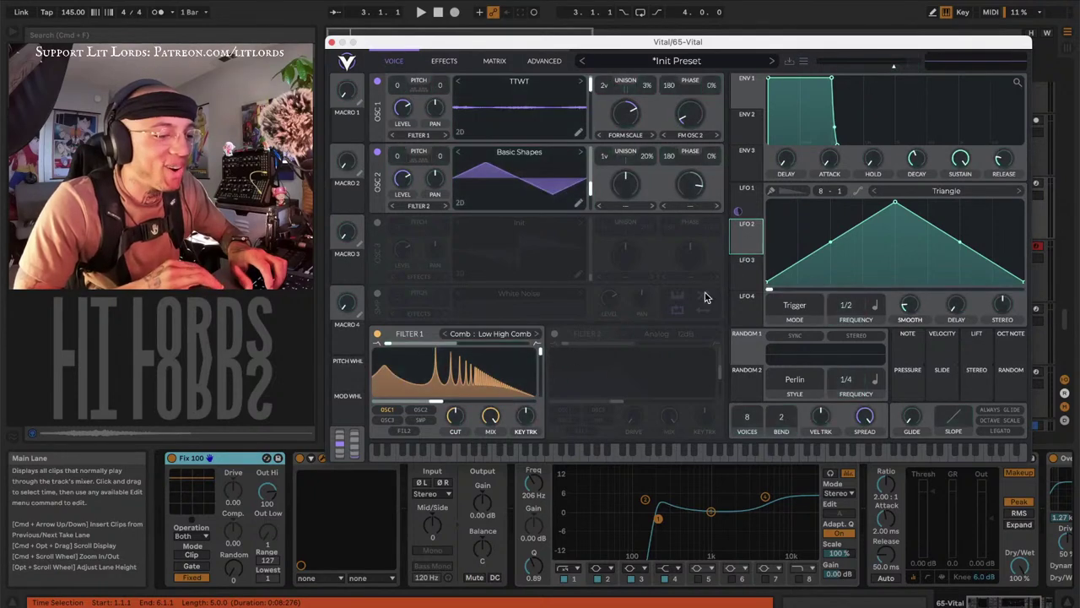
drag(706, 268, 528, 363)
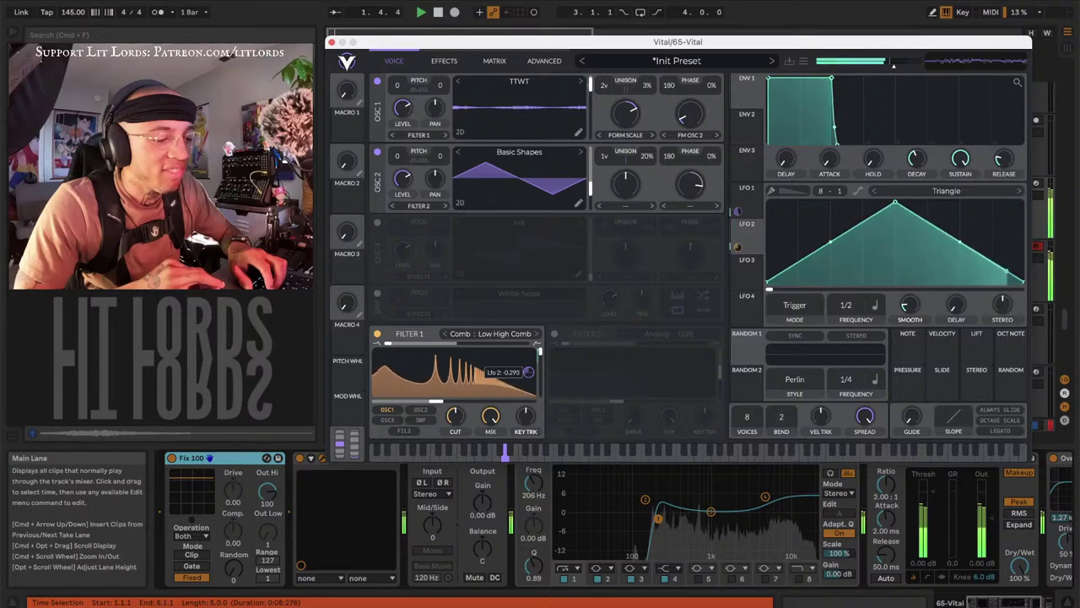
drag(846, 309, 840, 329)
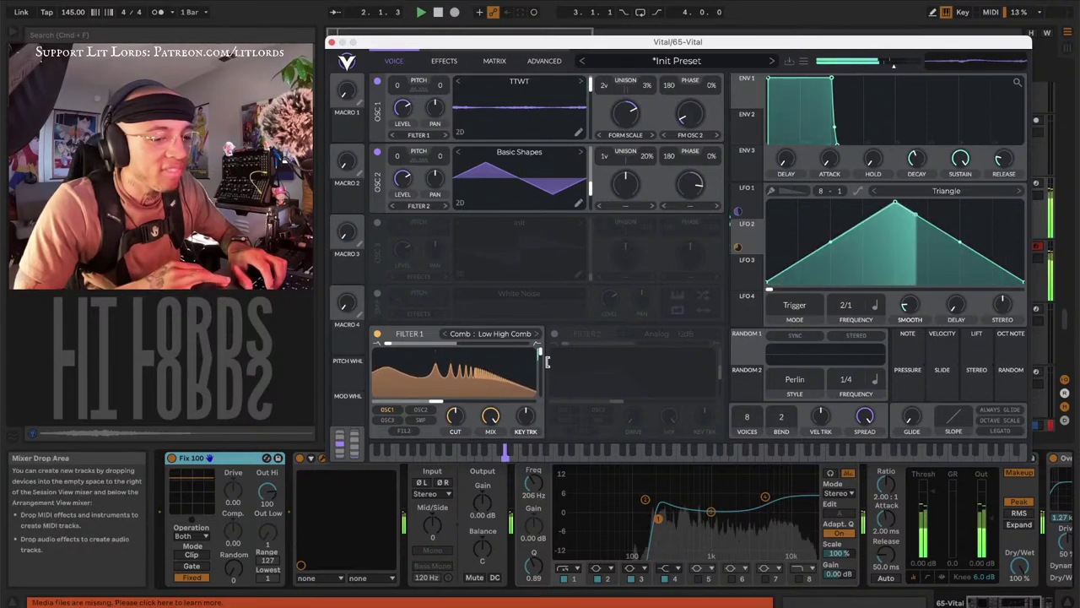
mouse_move(528, 372)
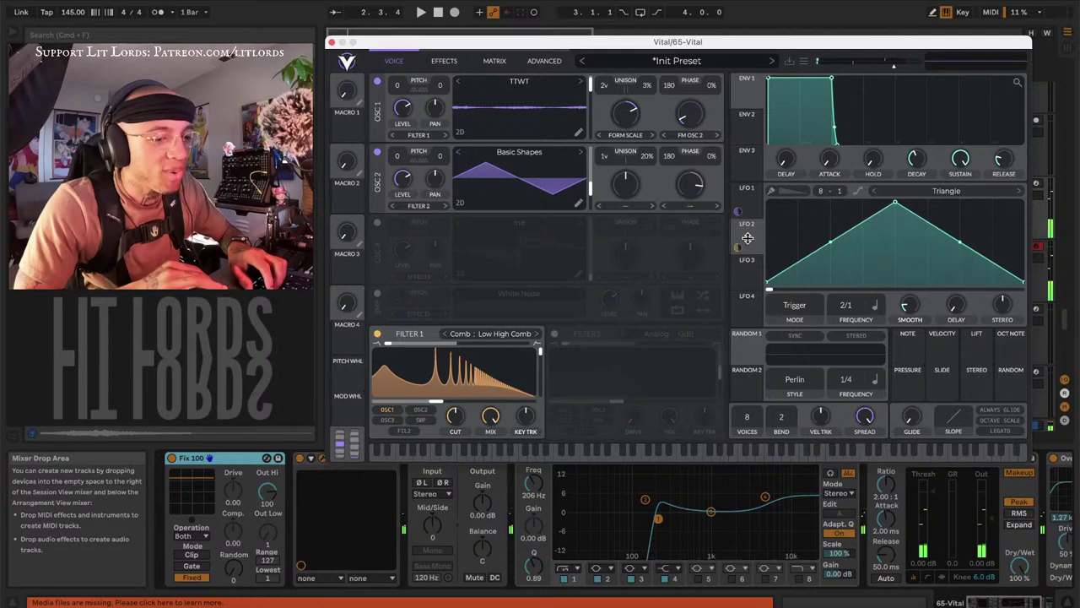
Assign LFO 2 to filter 1's cutoff, lower the filter's resonance to about 66.6%, and close the 65 Vital instance
key(space)
drag(748, 237, 451, 398)
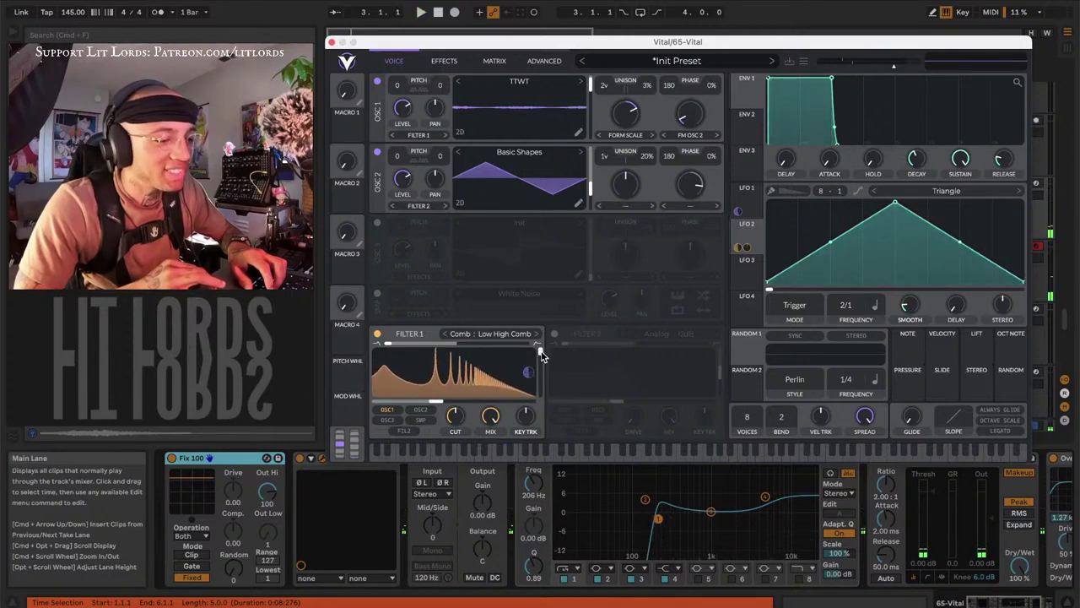
mouse_move(541, 355)
mouse_down()
mouse_move(533, 398)
mouse_move(530, 373)
mouse_up()
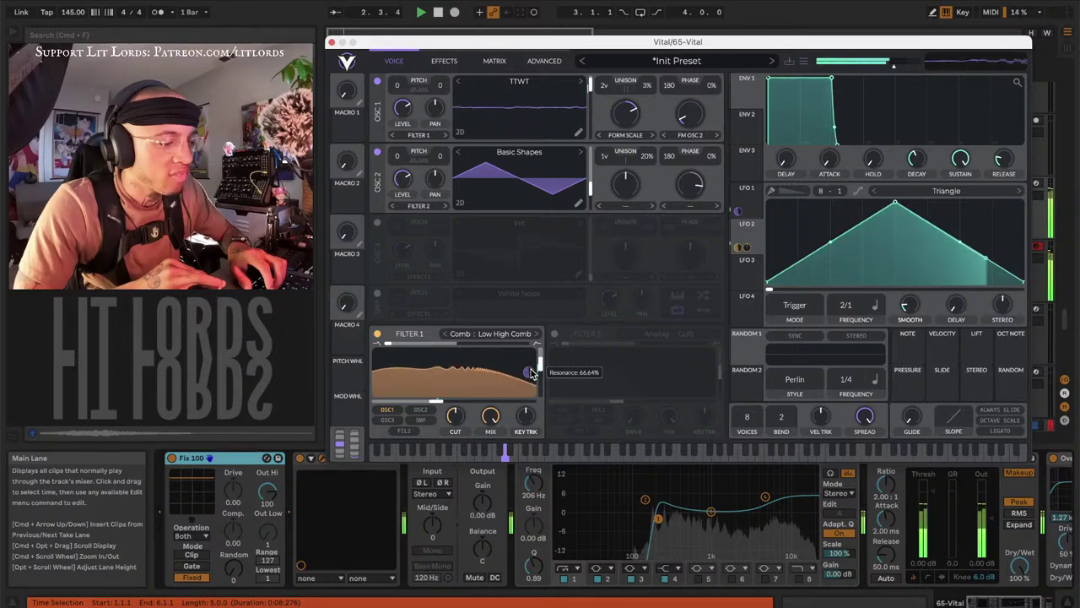
click(332, 43)
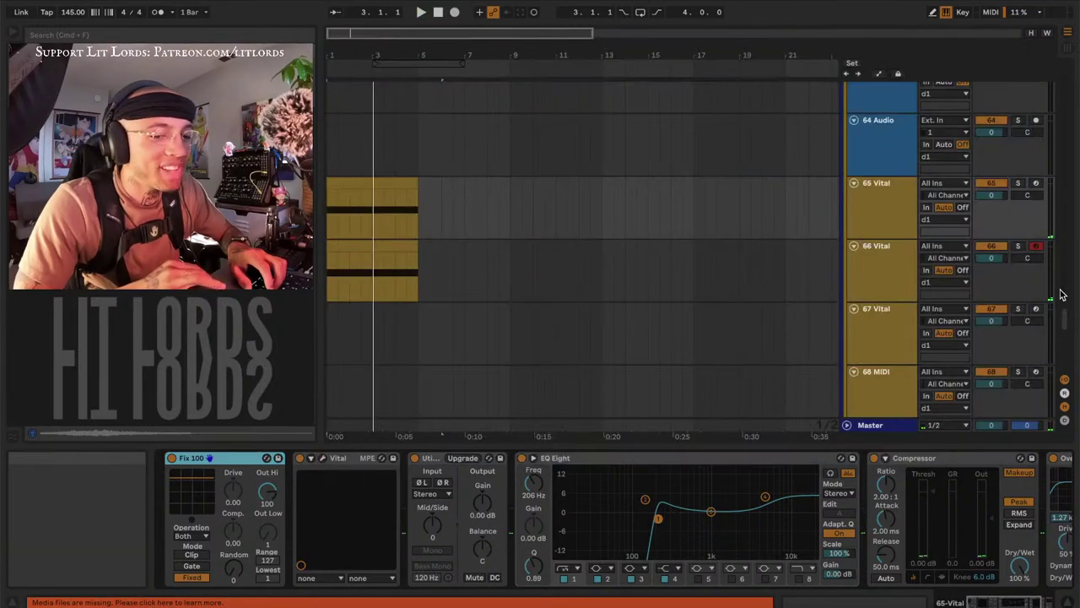
Arm the 67 Vital track and play it over the arrangement while shifting the computer keyboard's octave
click(1037, 308)
key(z)
key(a)
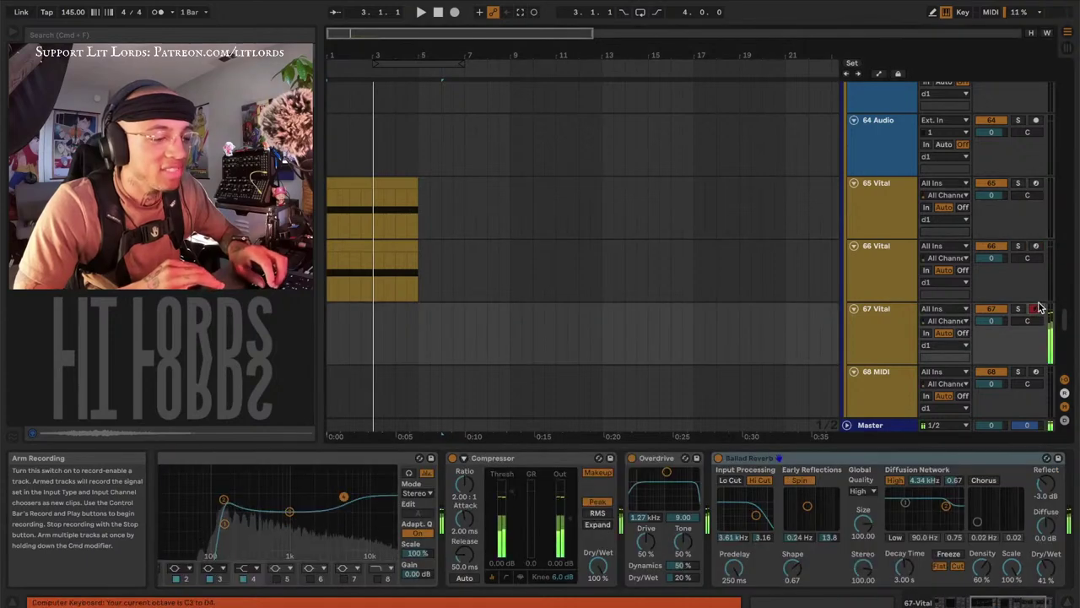
key(x)
key(space)
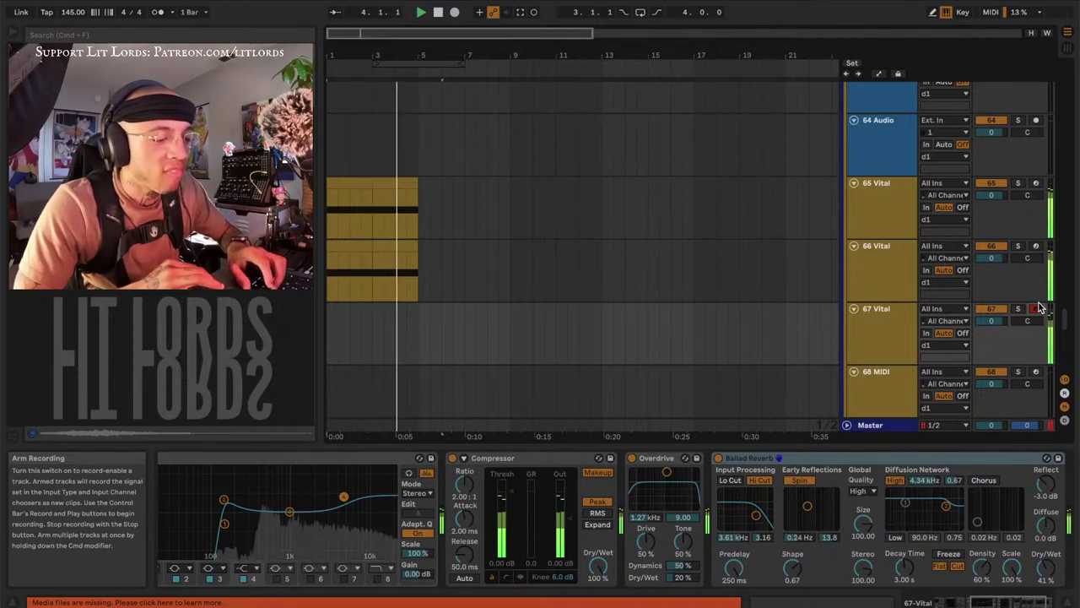
key(x)
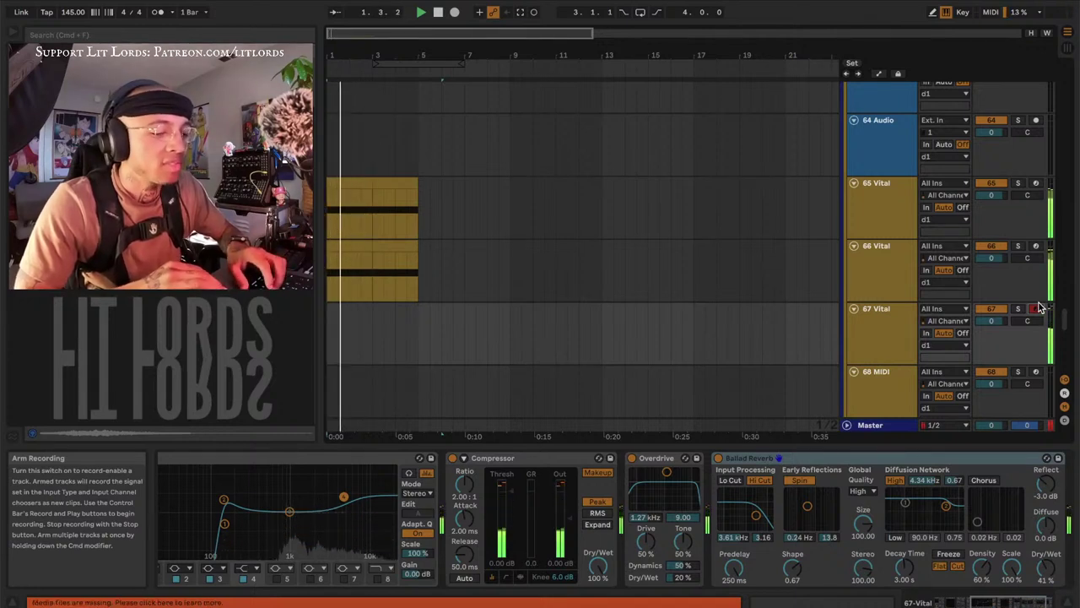
Raise envelope 1's sustain to full and adjust its attack in the 67 Vital instance during playback
click(882, 333)
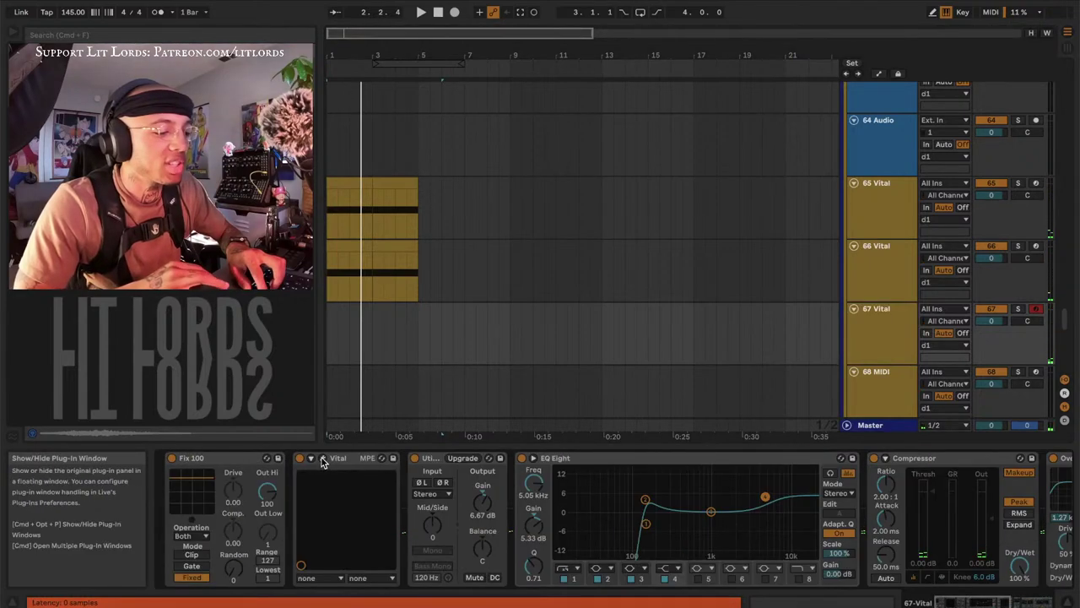
click(326, 458)
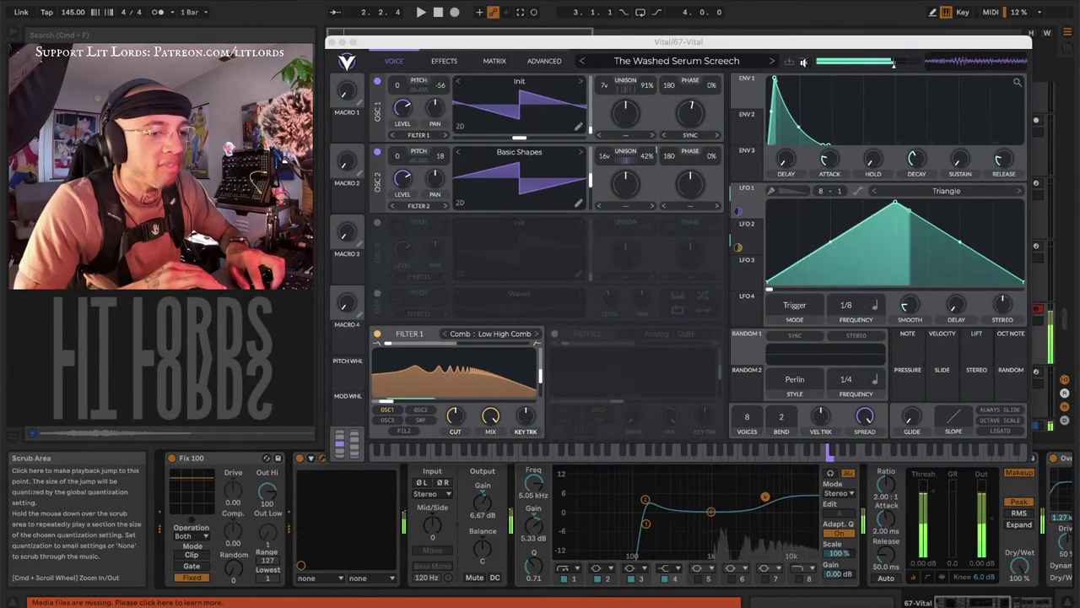
drag(954, 162, 943, 79)
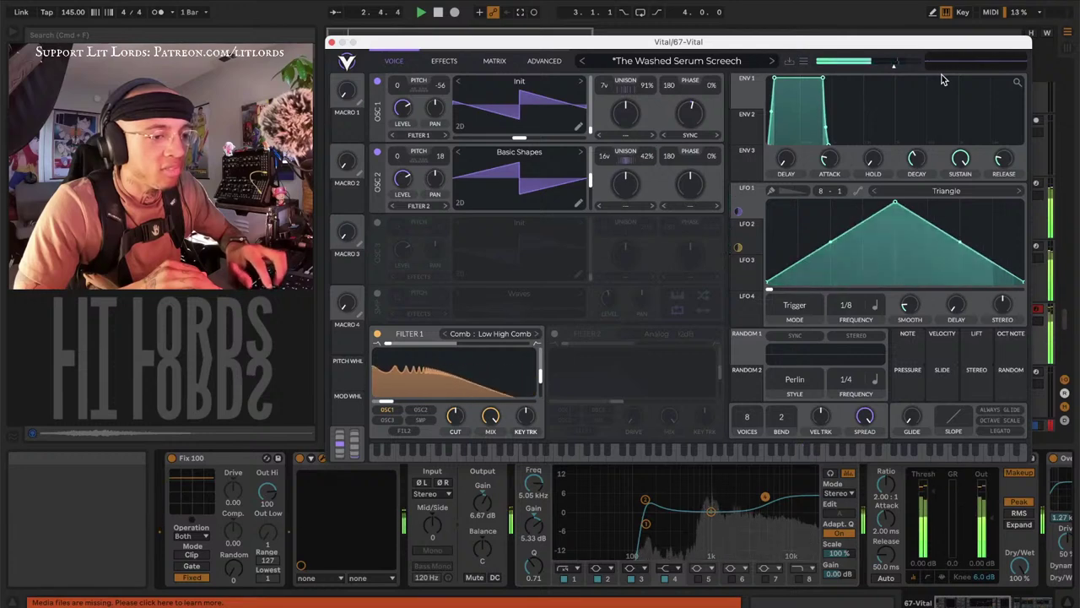
mouse_move(829, 158)
mouse_down()
mouse_move(823, 185)
mouse_move(823, 159)
mouse_move(819, 173)
mouse_up()
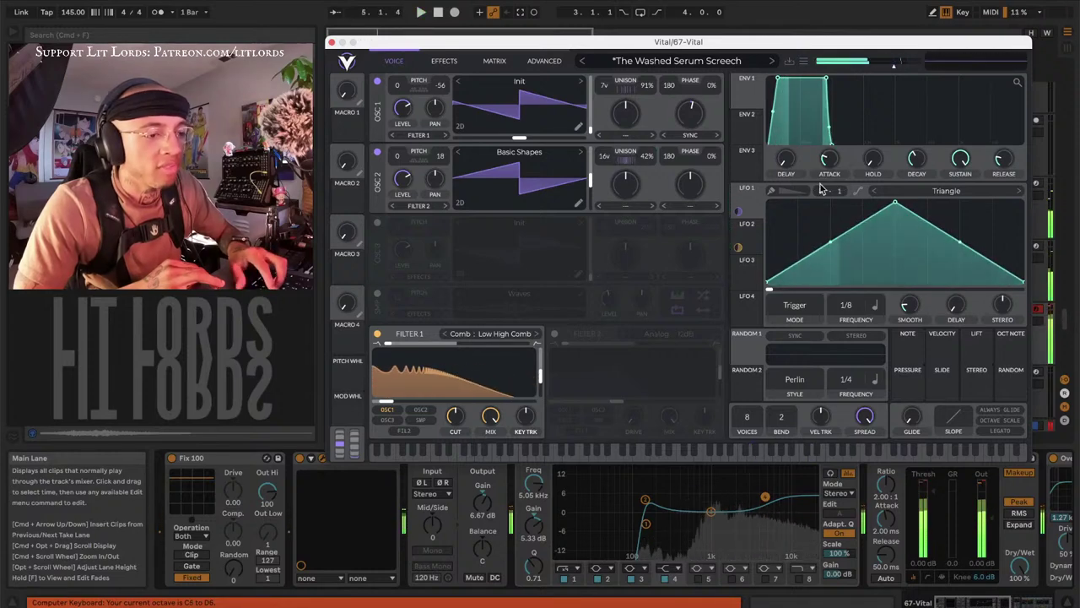
click(331, 43)
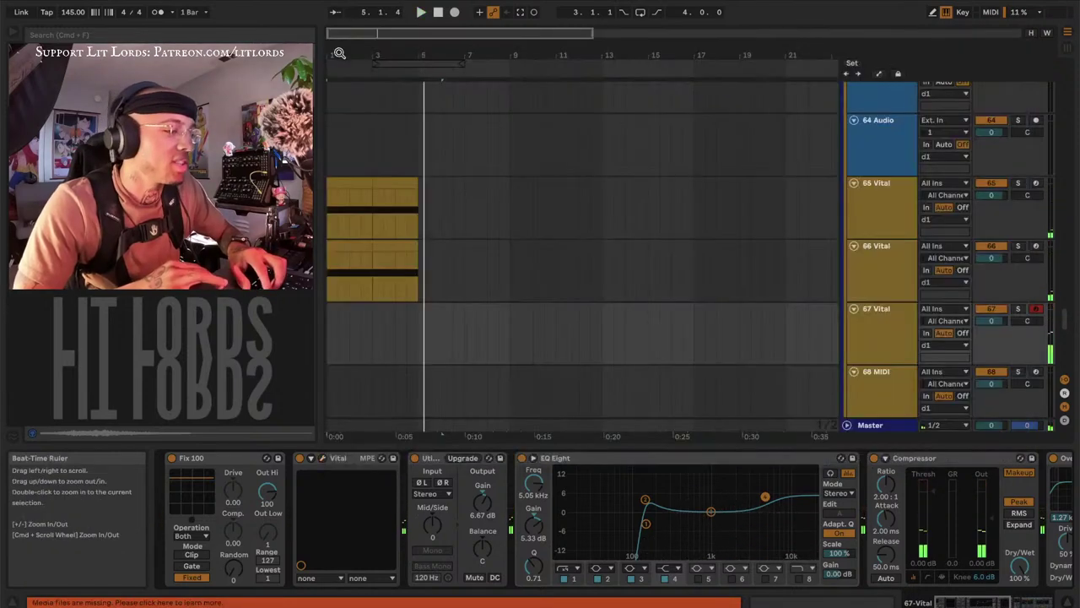
Set envelope 1's attack to 0 seconds in the 66 Vital instance
click(354, 245)
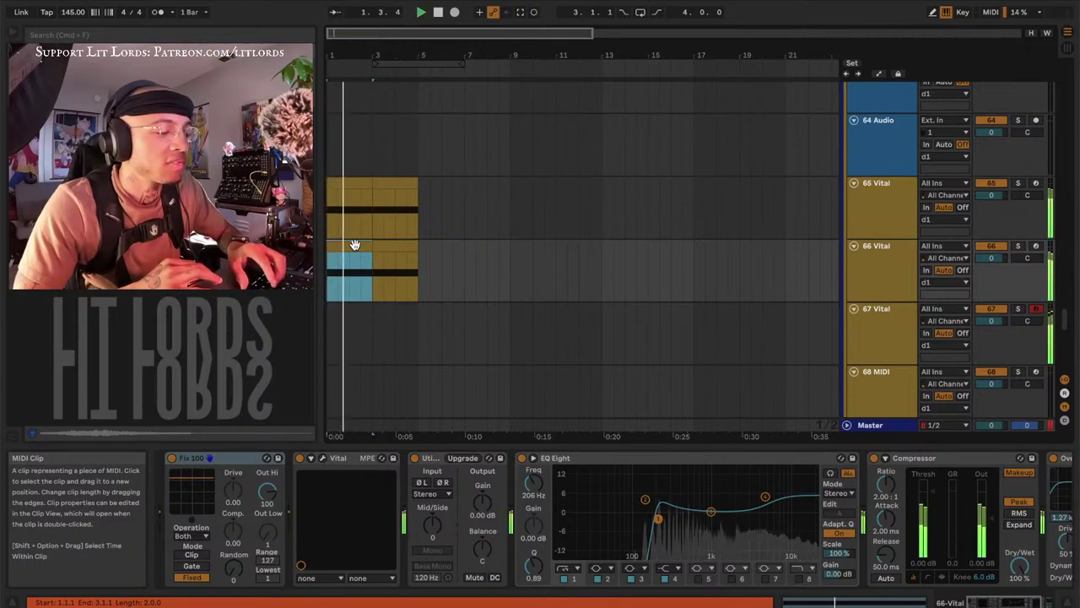
click(313, 459)
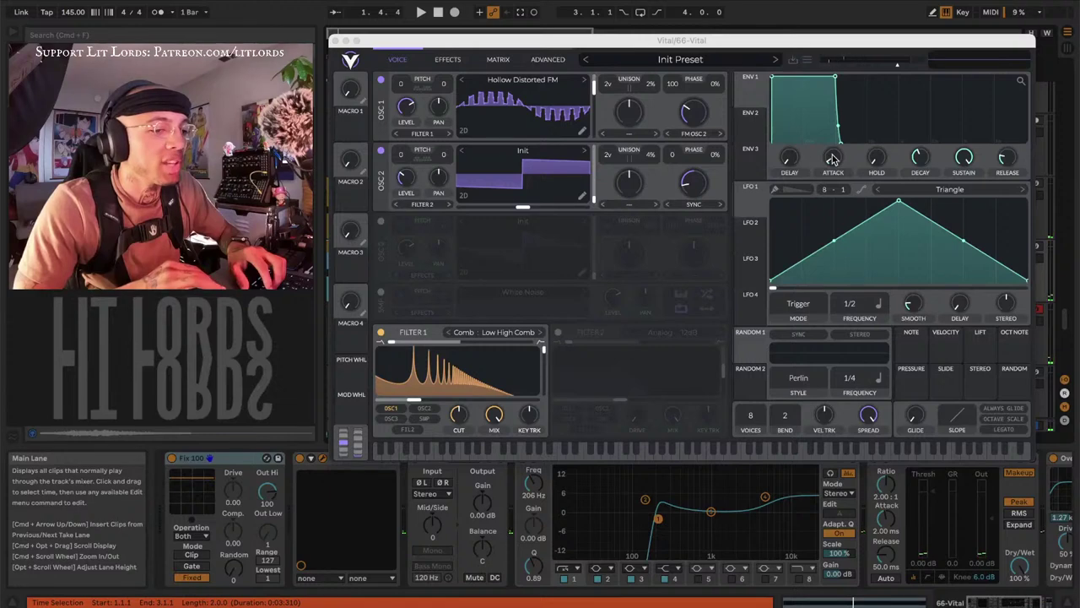
click(830, 159)
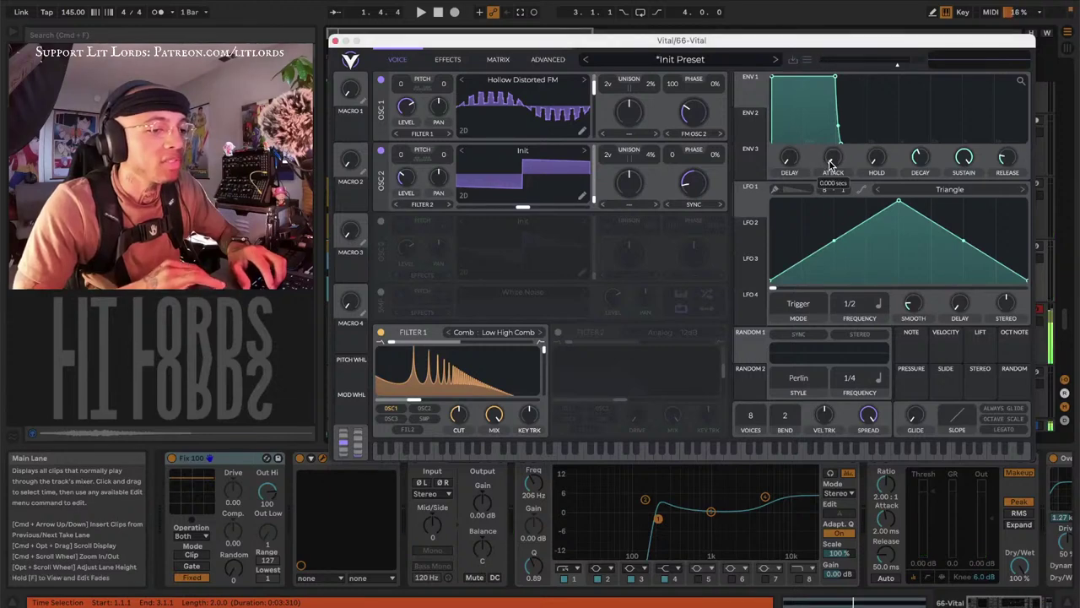
click(335, 41)
Set envelope 1's attack to 0.007 seconds in the 67 Vital instance, and audition it in different keyboard octaves
click(878, 319)
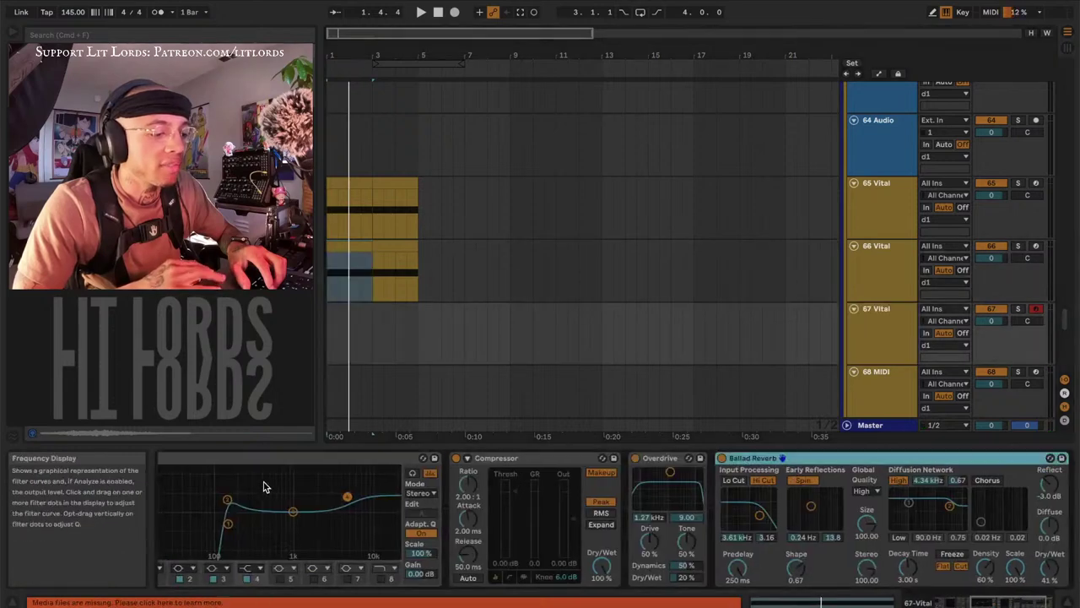
scroll(263, 487, up, 5)
click(310, 457)
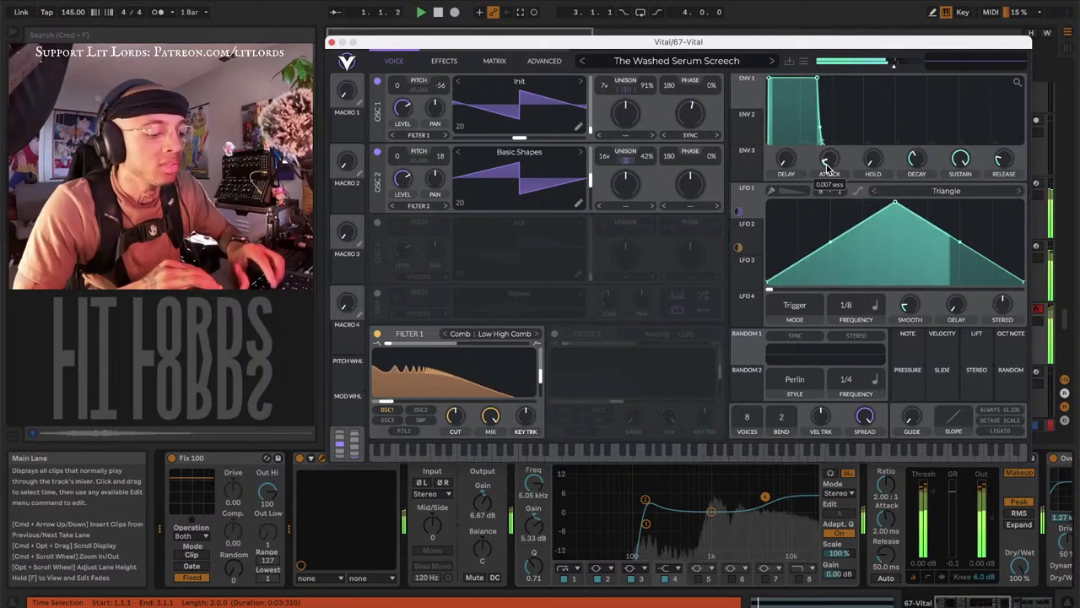
key(x)
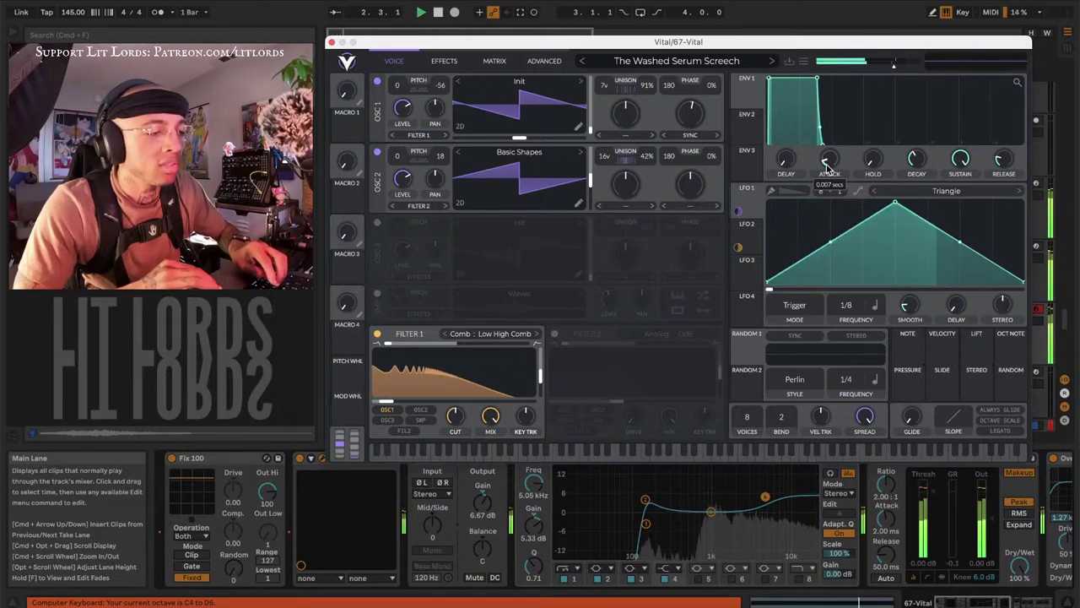
key(z)
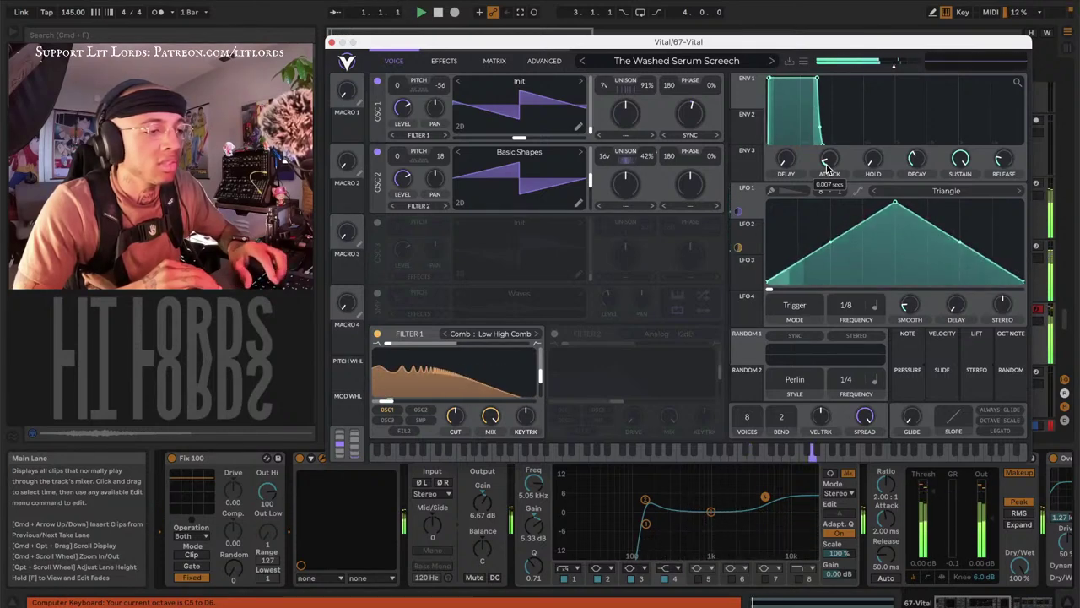
key(x)
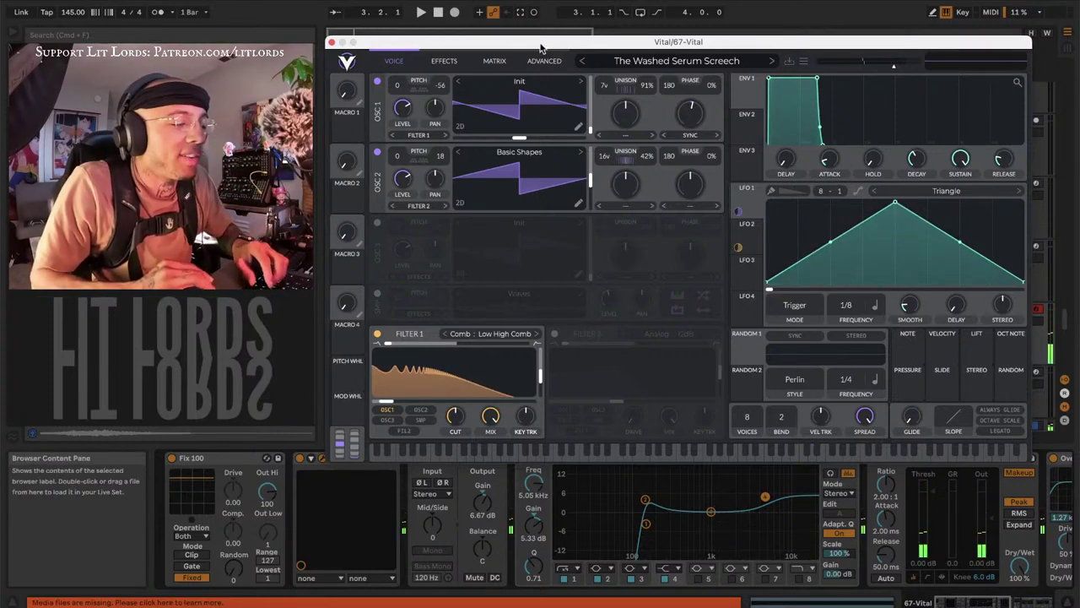
Save the 67 Vital sound as a new preset named The Washed Serum Screech 2
click(803, 62)
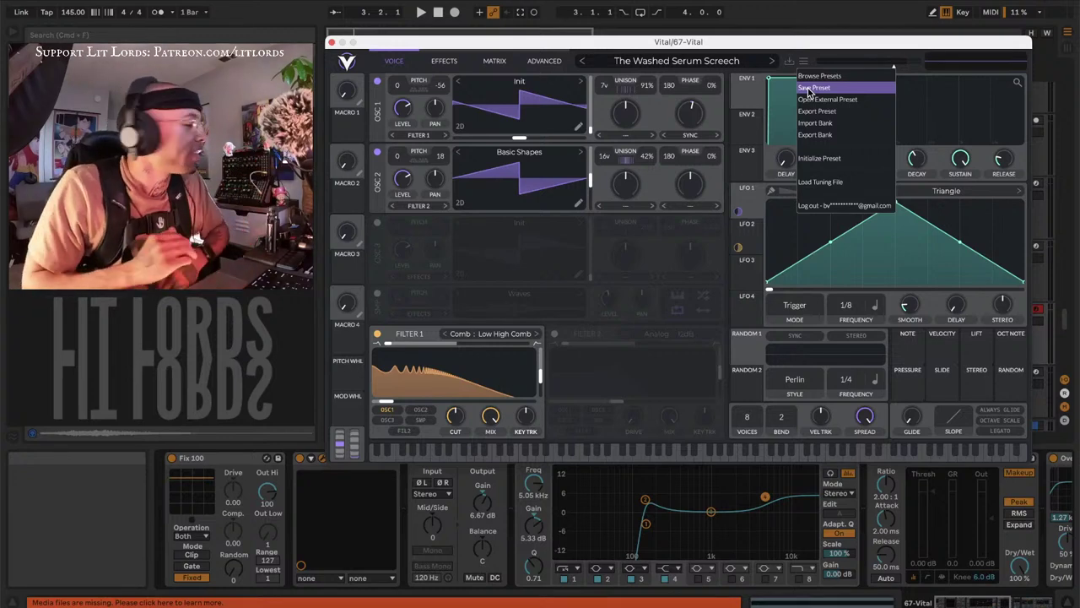
click(808, 89)
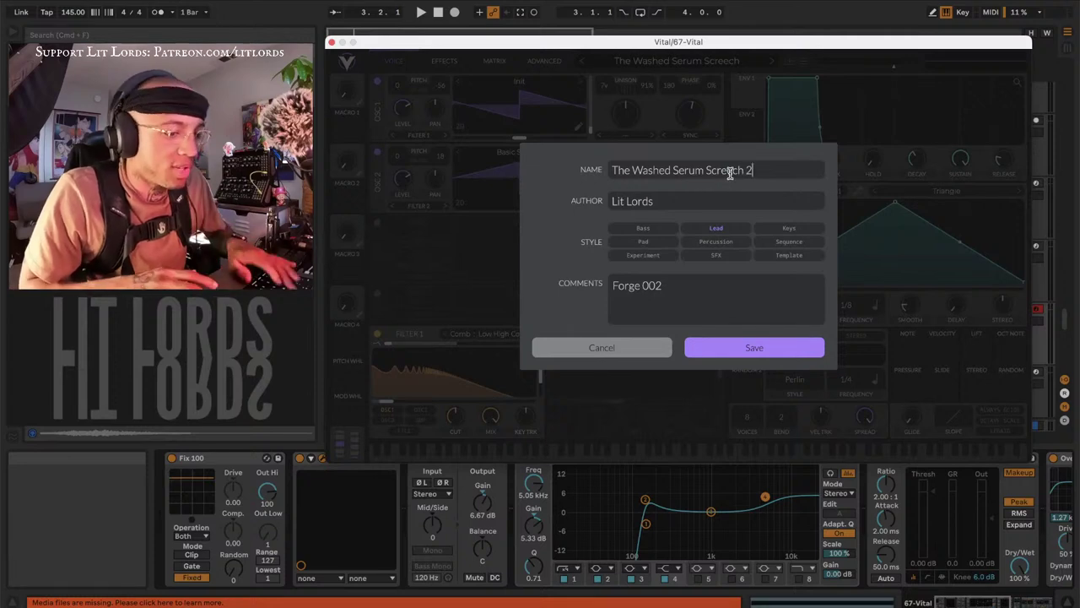
click(732, 351)
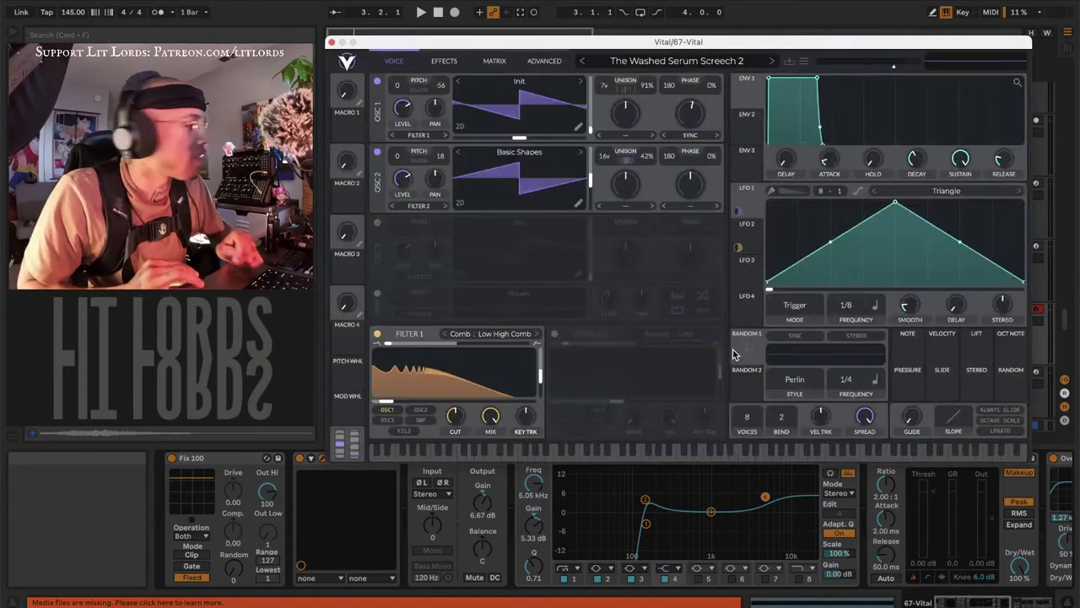
Move the 67 Vital window aside, solo the 65 Vital track, and open its Vital instance
click(283, 604)
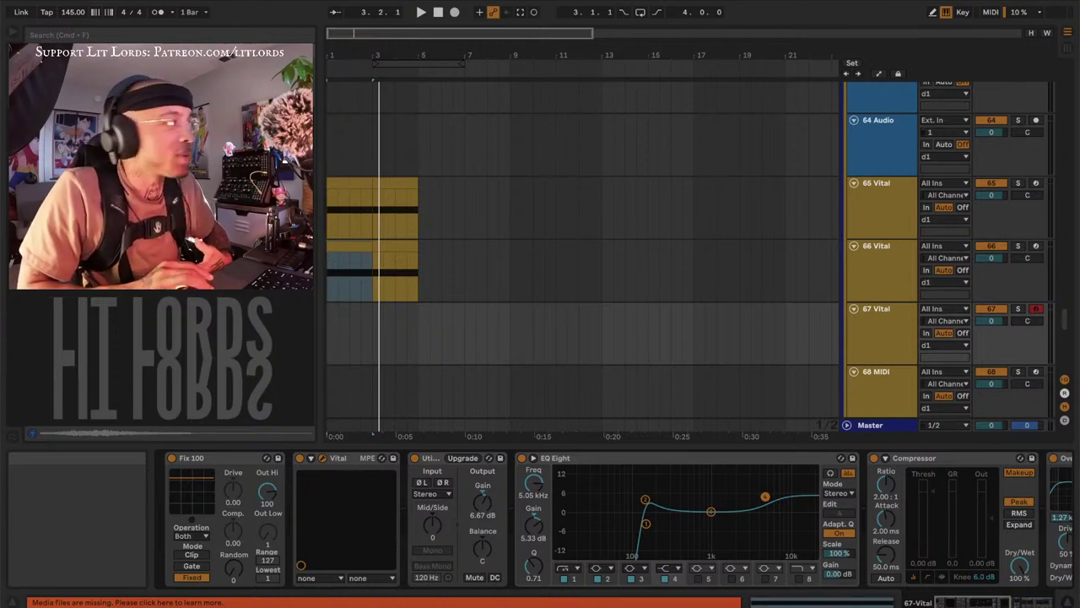
click(889, 258)
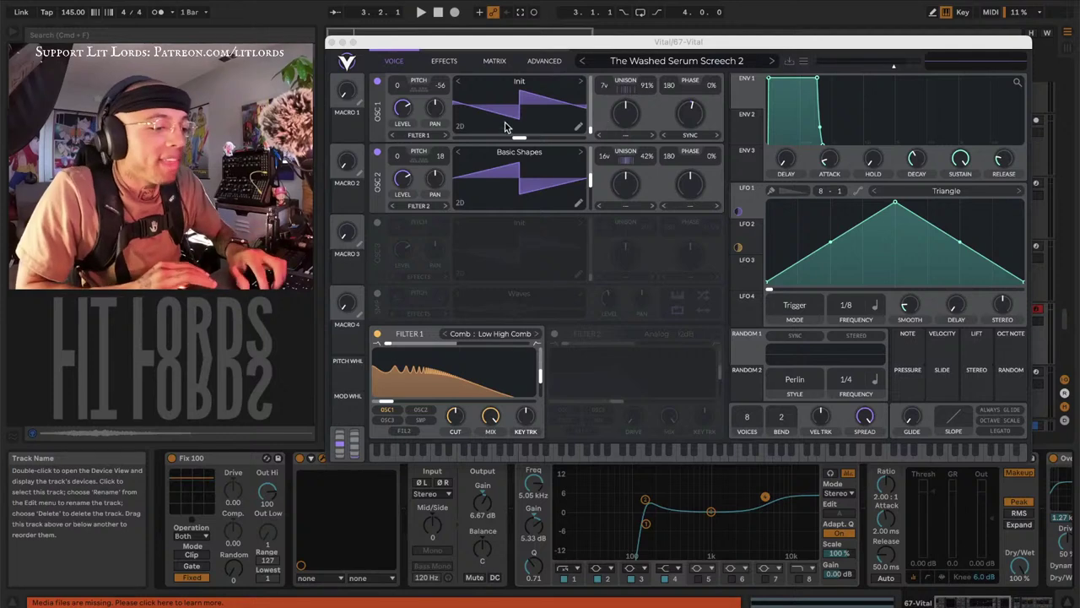
drag(524, 47, 419, 50)
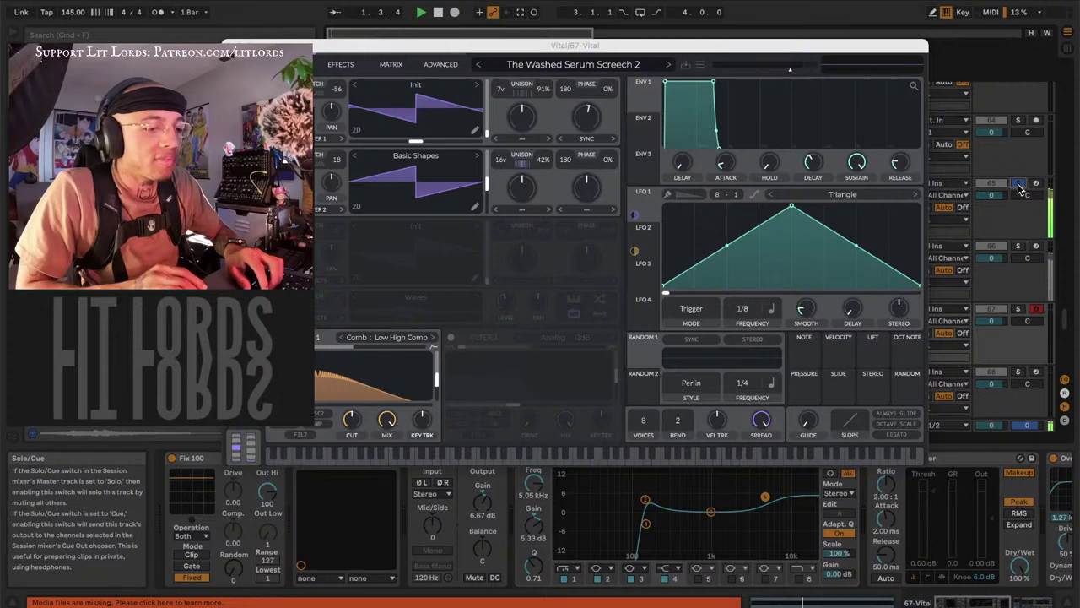
click(883, 211)
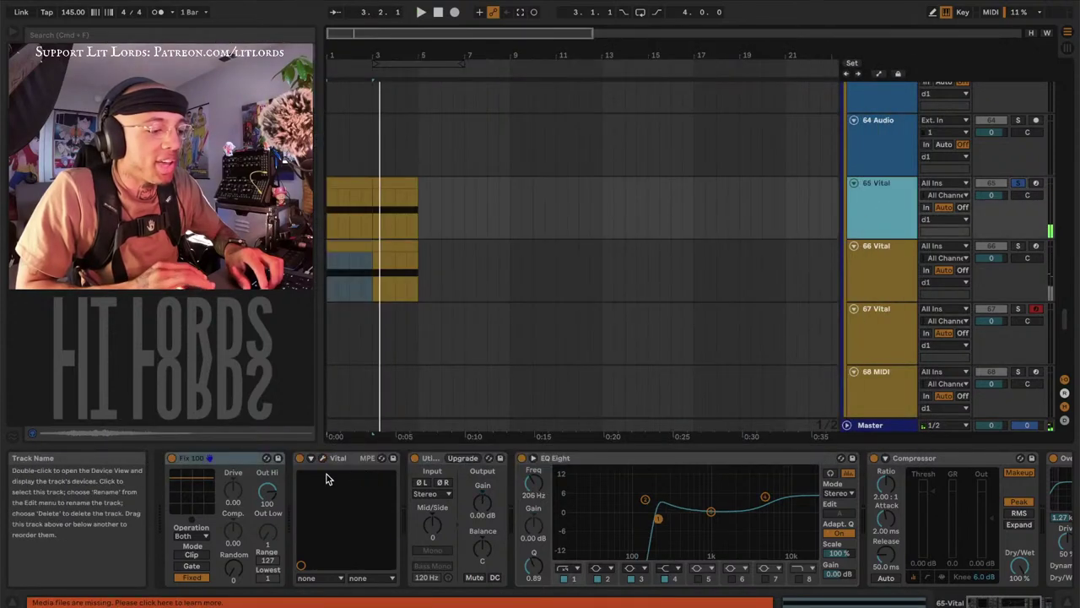
click(322, 458)
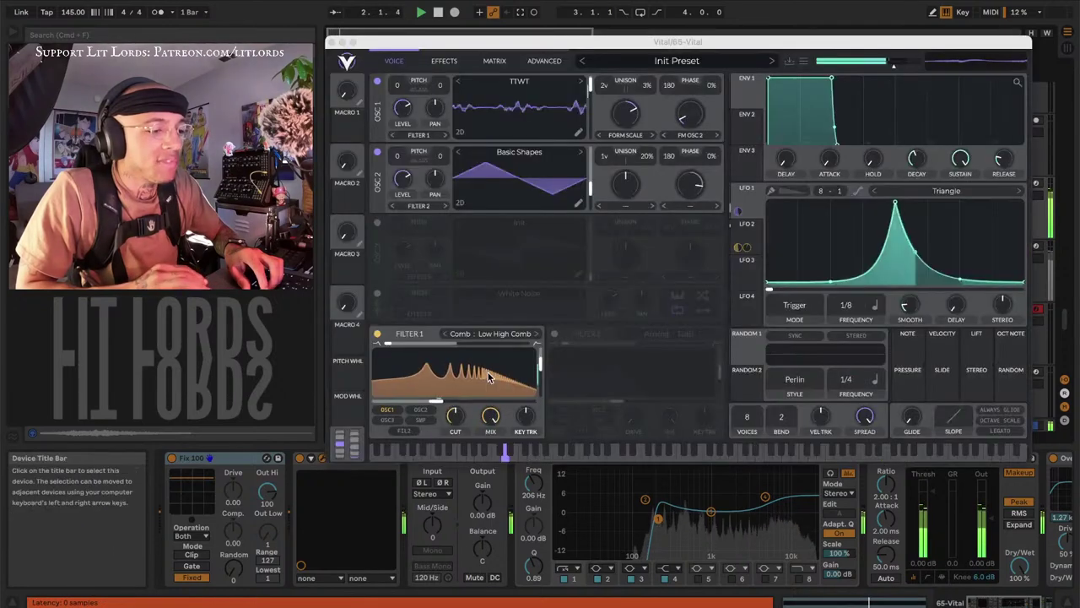
Lower filter 1's resonance, set its cutoff to about -16 semitones during playback, and bring up LFO 2
mouse_move(540, 367)
mouse_down()
mouse_move(538, 390)
mouse_move(541, 380)
mouse_up()
drag(454, 387, 416, 403)
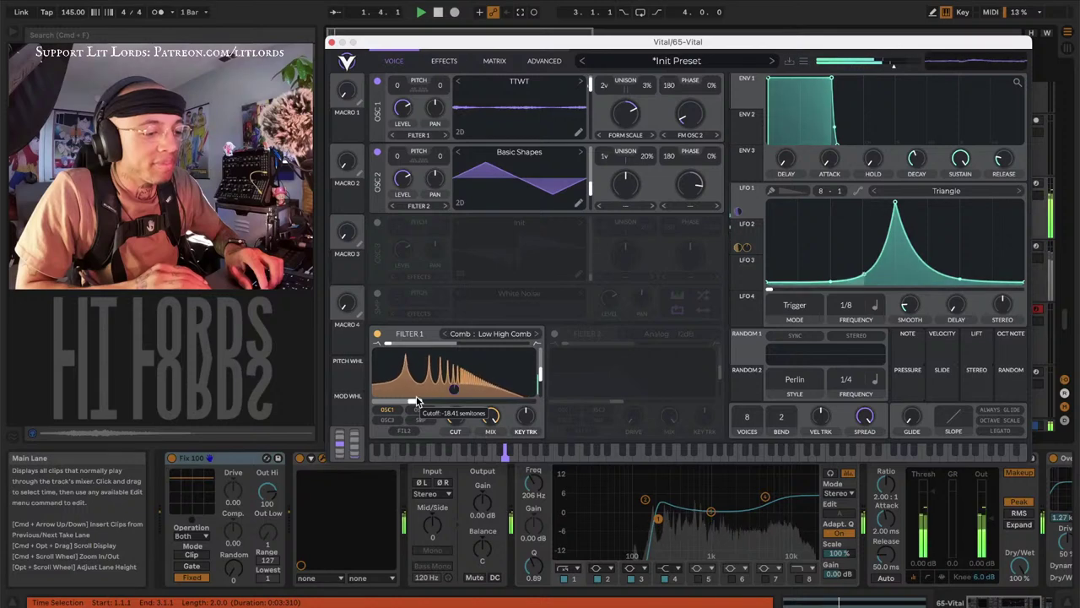
drag(416, 402, 417, 401)
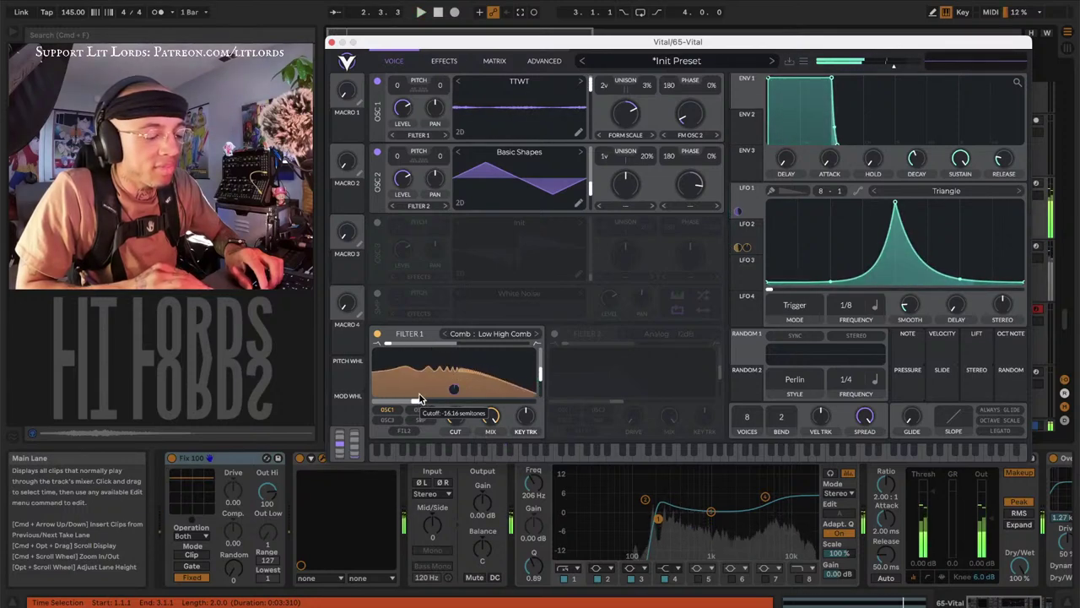
click(750, 239)
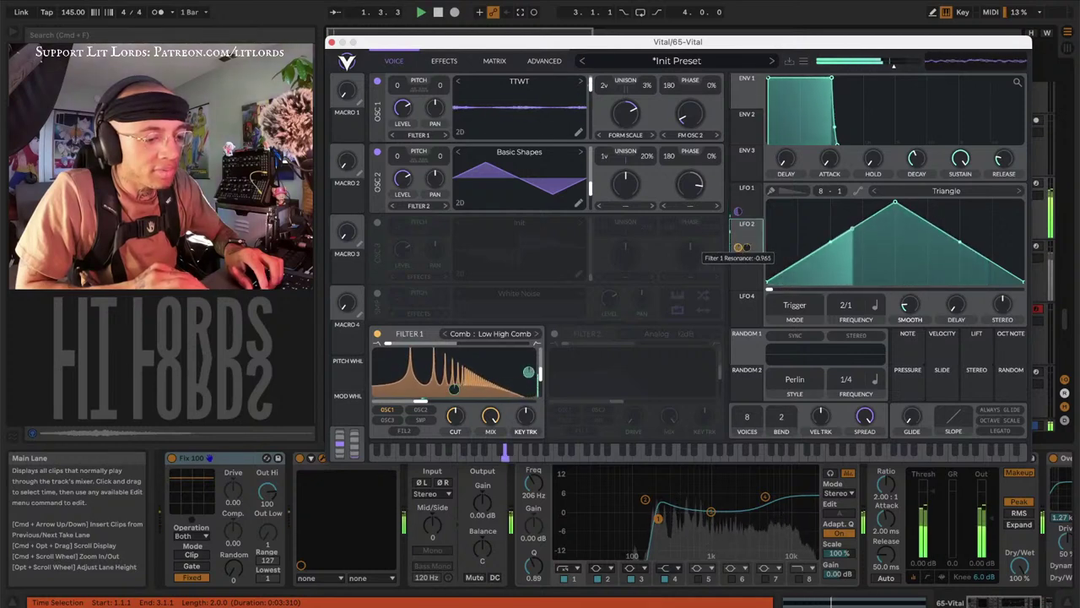
Adjust LFO 2's filter 1 modulation, remove its cutoff modulation, and set filter 1's cutoff to about -18.2 semitones
drag(739, 247, 739, 247)
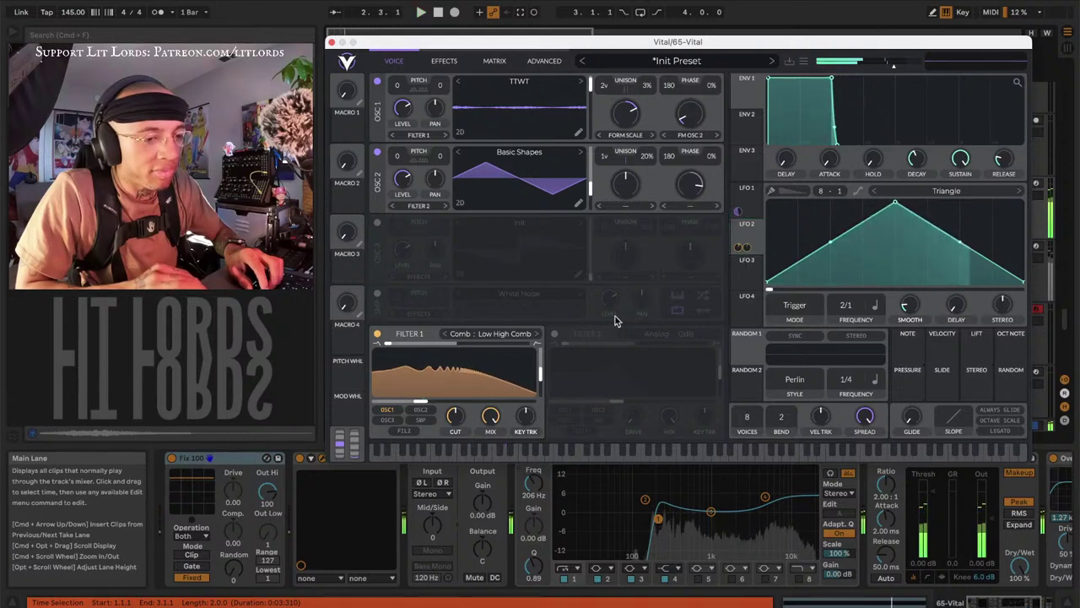
drag(743, 248, 743, 261)
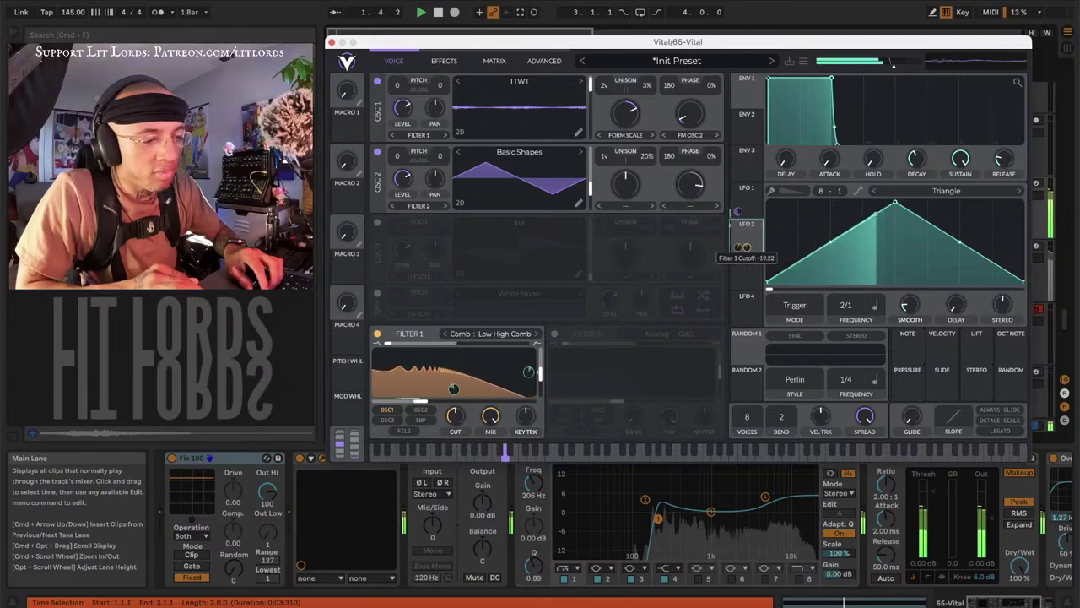
drag(744, 247, 737, 257)
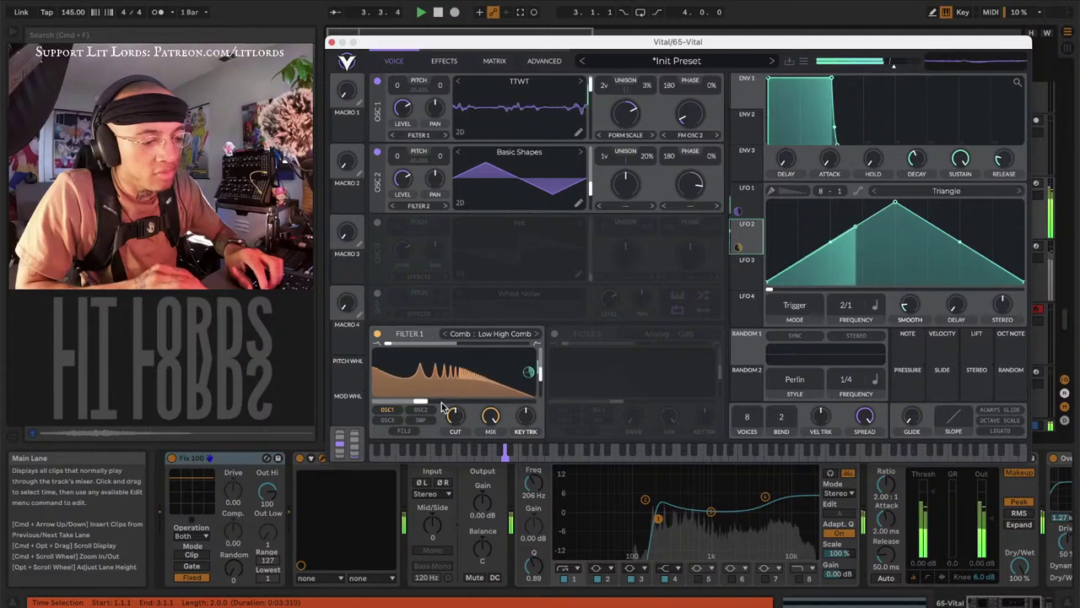
drag(441, 407, 414, 406)
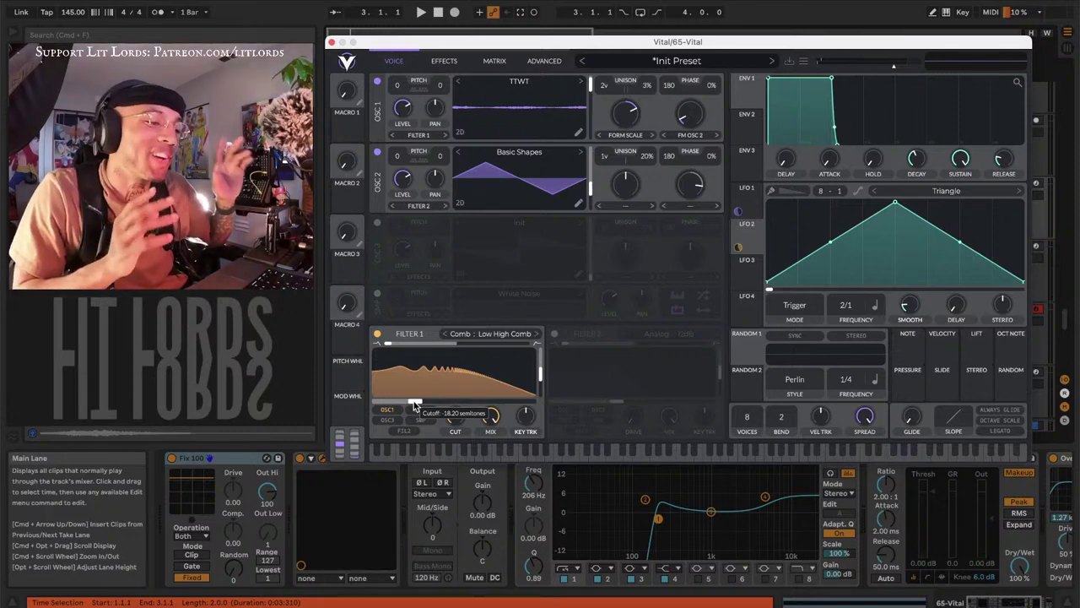
key(space)
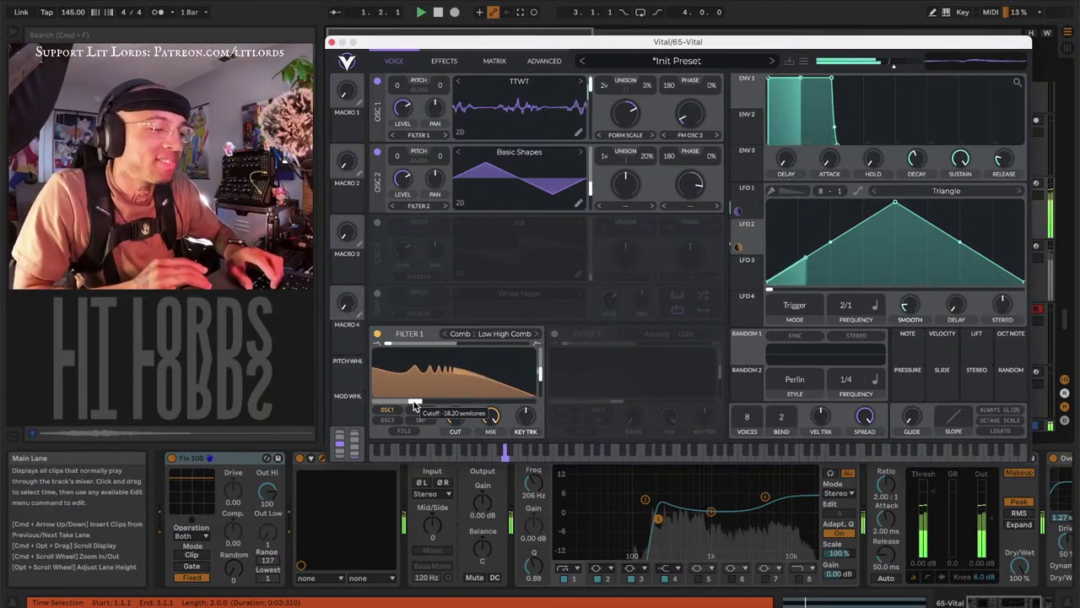
Save the 65 Vital sound as a new preset named ST - The Exipirement, with style Bass and the comment Forge 002
click(805, 65)
click(822, 93)
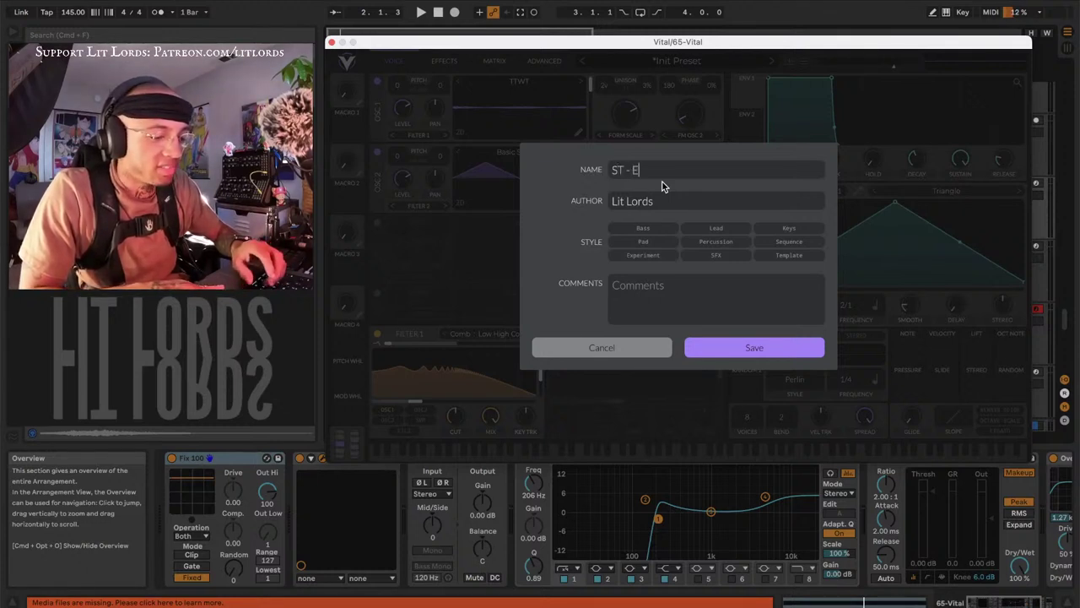
text(ST - The Expirement)
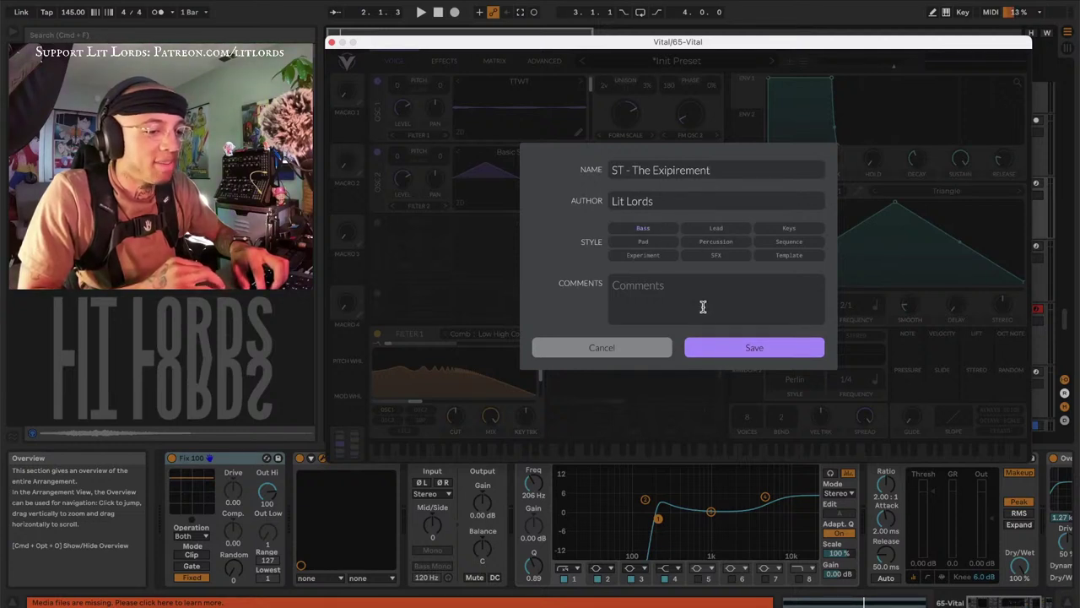
click(700, 303)
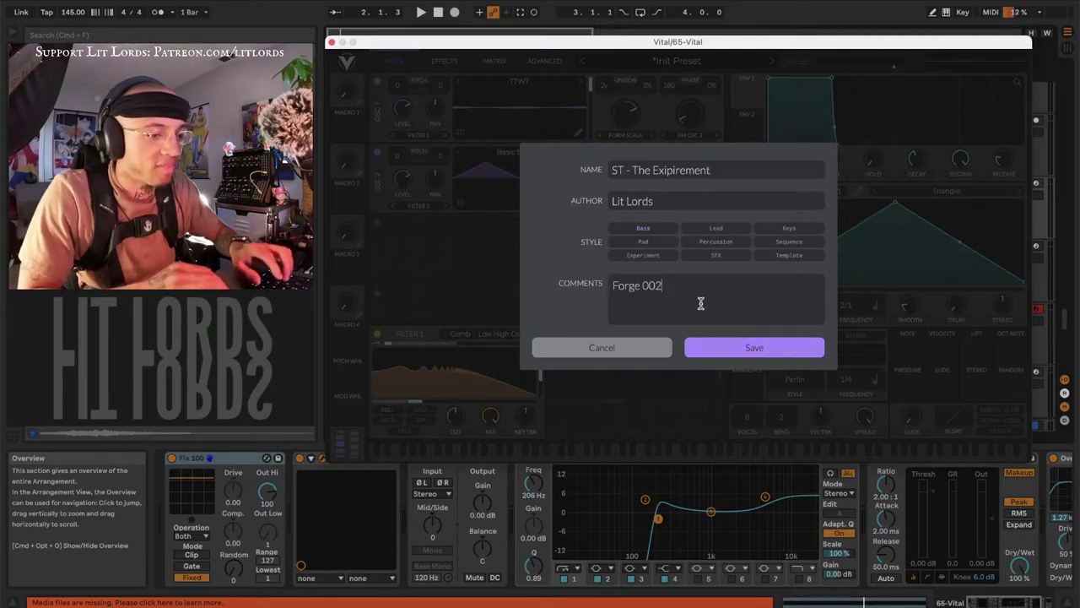
text(Forge 002)
click(726, 343)
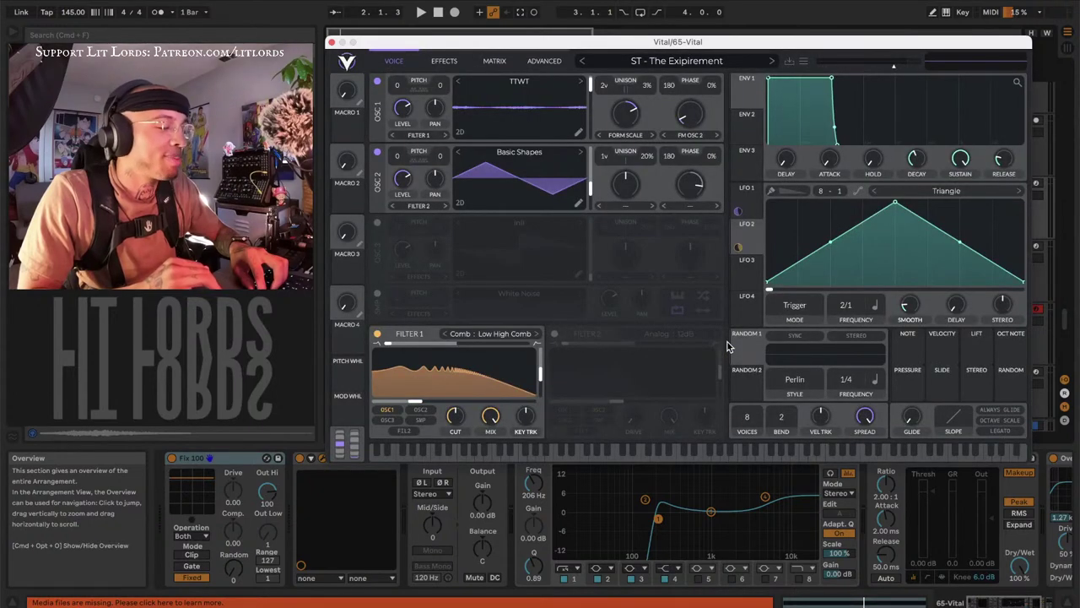
Close the 65 Vital window, select and solo the 66 Vital track, and open its Vital instance
click(332, 41)
click(869, 255)
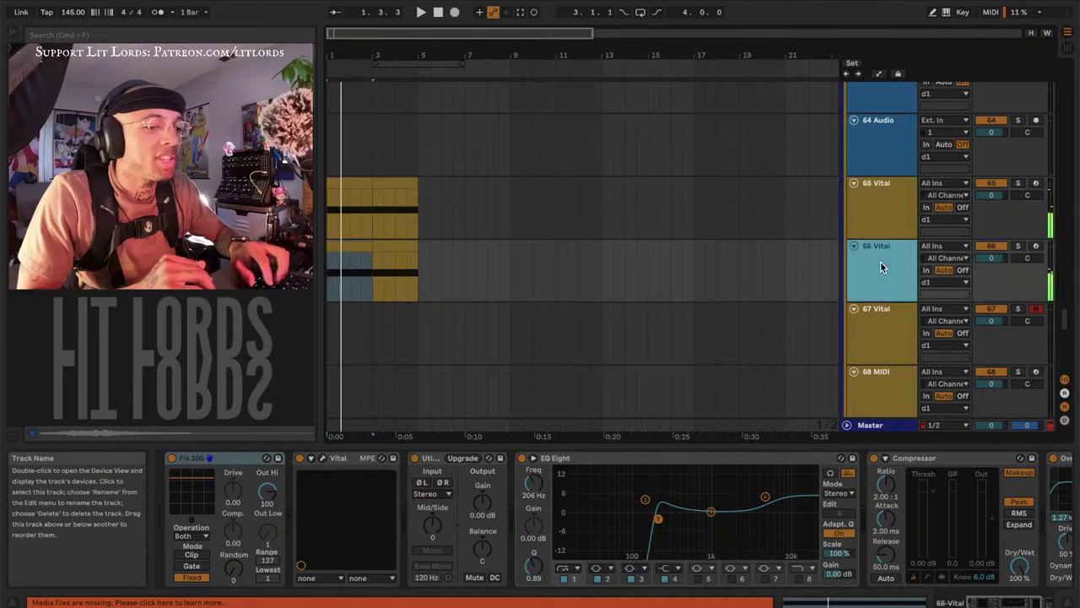
key(space)
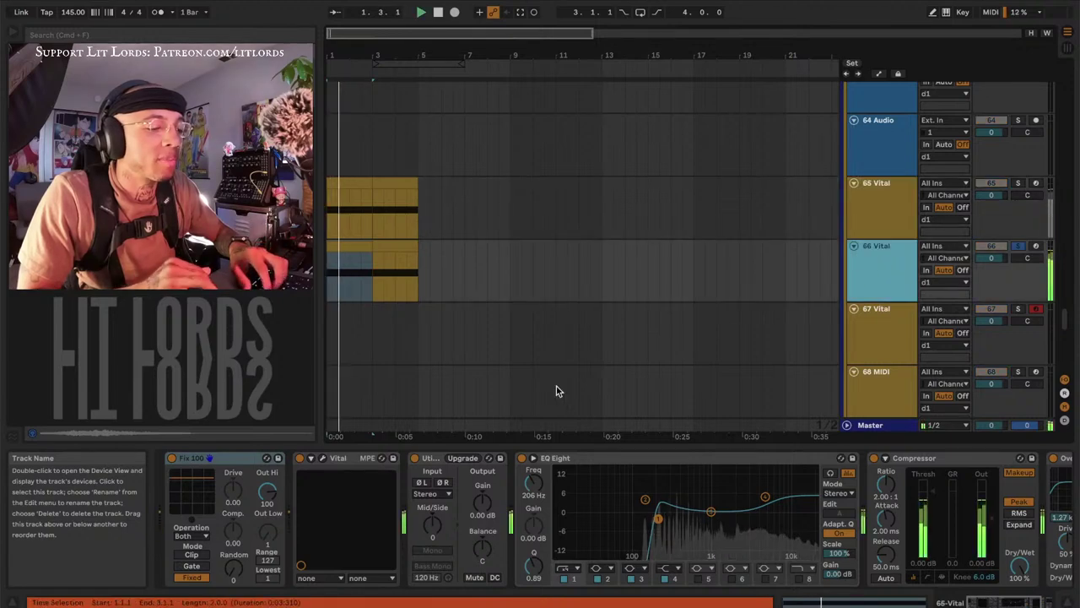
click(322, 459)
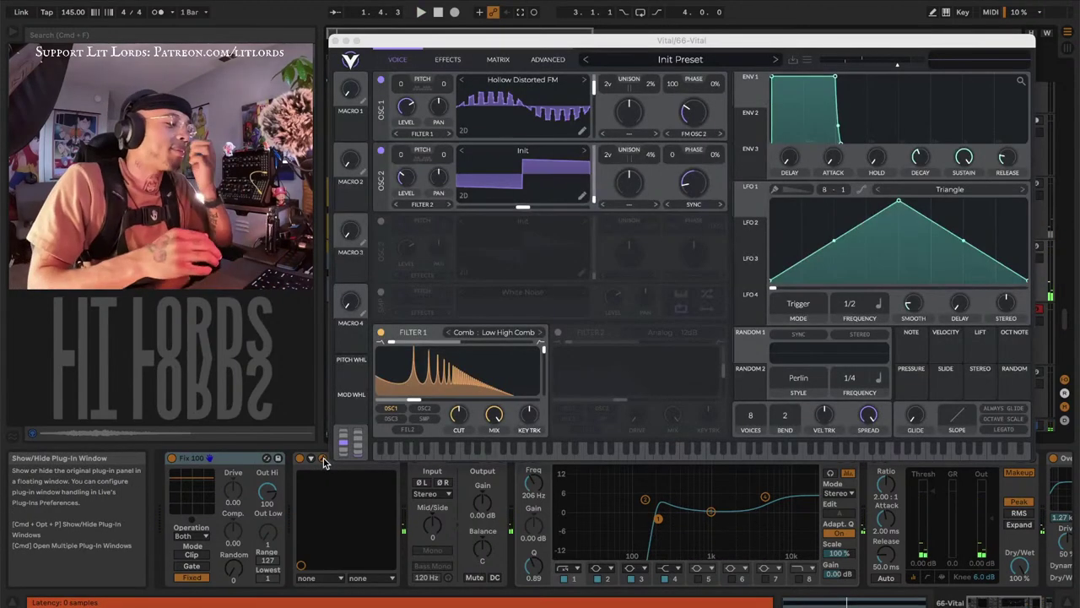
key(space)
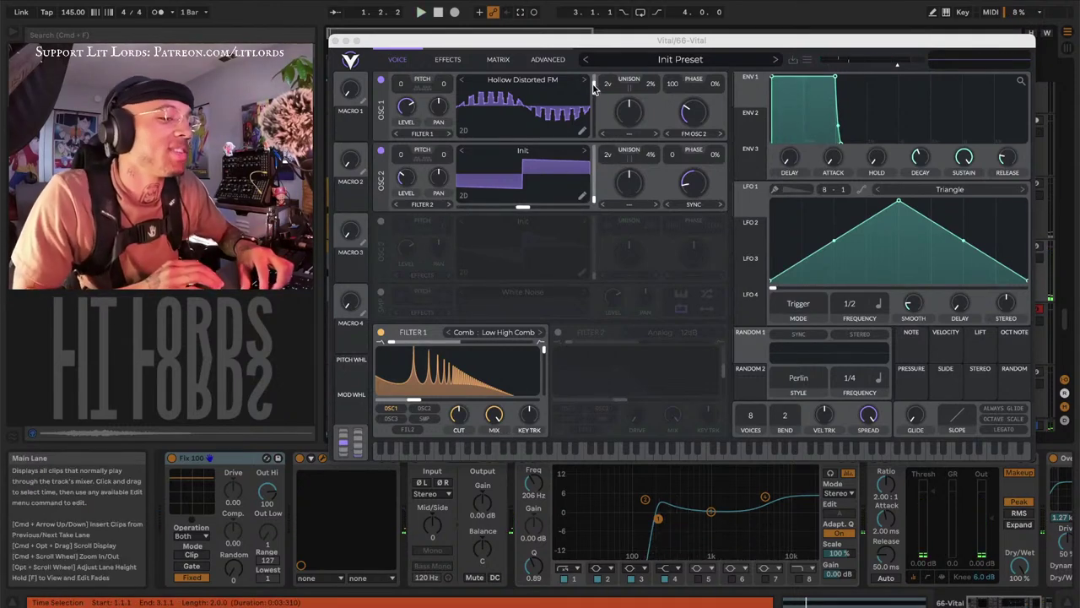
Adjust both oscillators' wave frames and reshape oscillator 2's waveform during playback, marking the Basic Shapes wavetable as a favourite
mouse_move(593, 91)
mouse_down()
mouse_move(588, 120)
mouse_move(582, 74)
mouse_move(579, 86)
mouse_up()
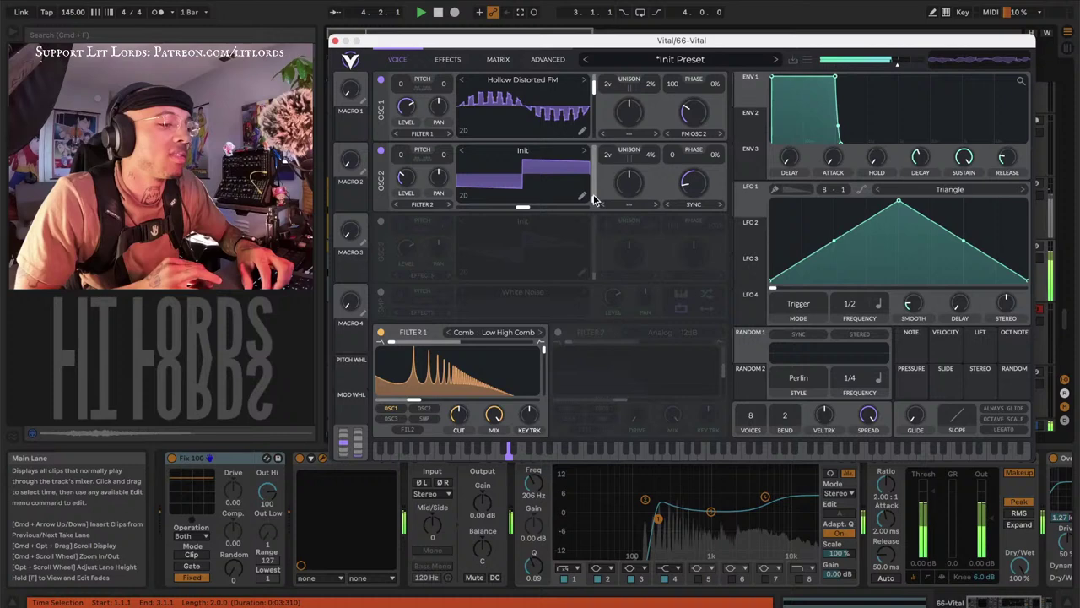
click(524, 150)
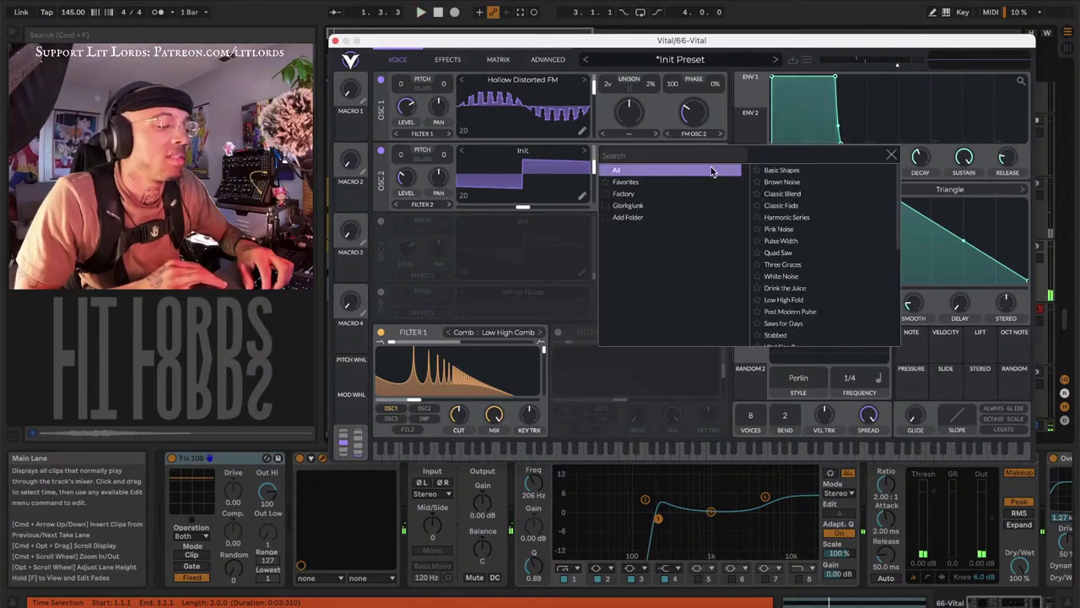
click(758, 171)
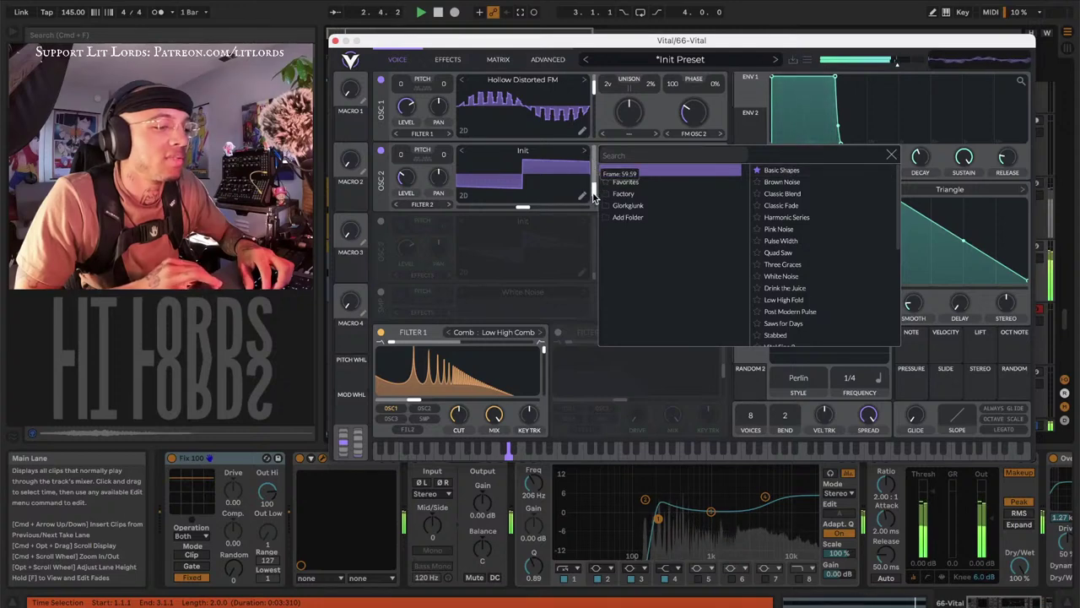
drag(519, 209, 562, 206)
click(889, 154)
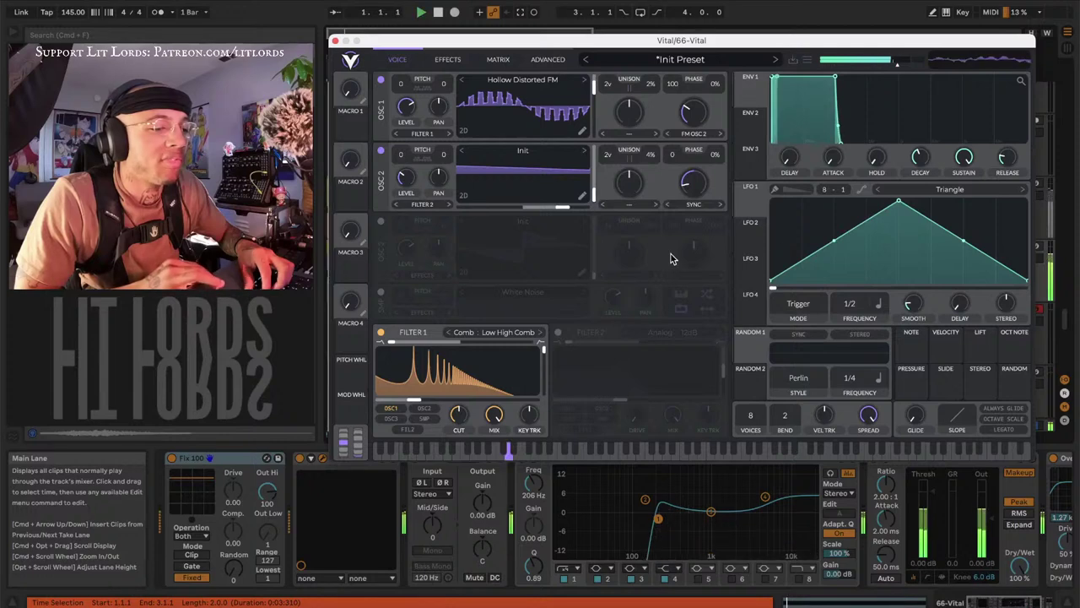
Lower filter 1's cutoff and resonance slightly, and assign LFO 1 to modulate its cutoff
mouse_move(447, 376)
mouse_down()
mouse_move(434, 376)
mouse_move(448, 371)
mouse_up()
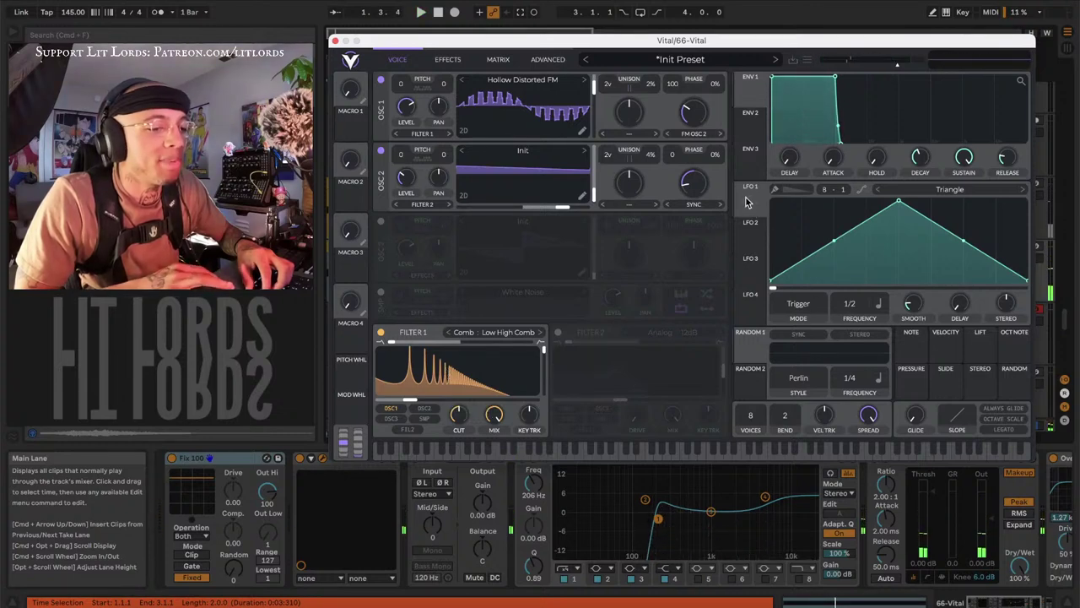
drag(746, 203, 411, 399)
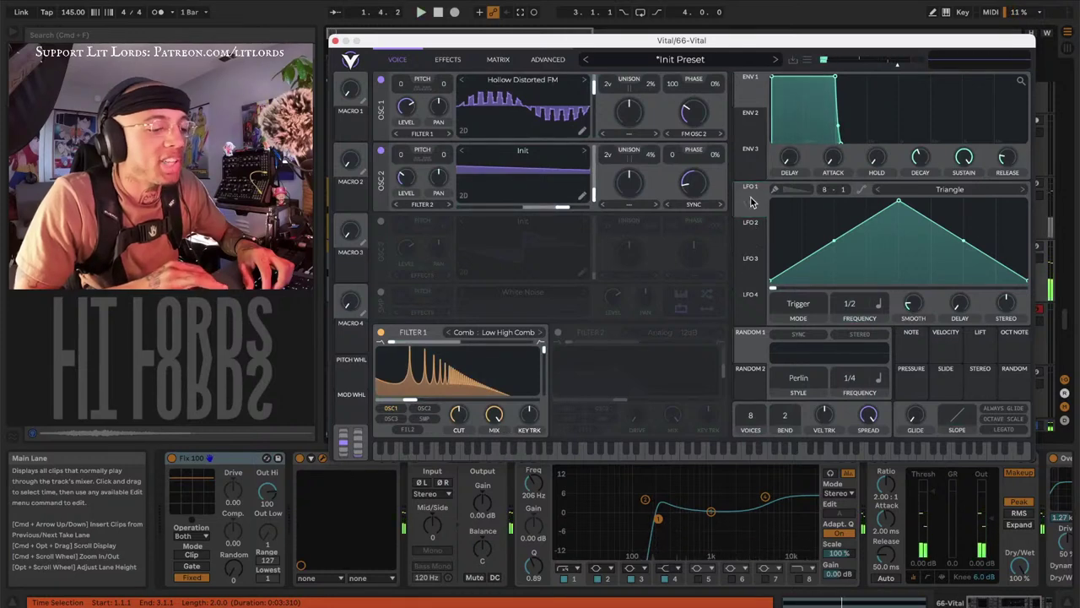
drag(751, 201, 423, 388)
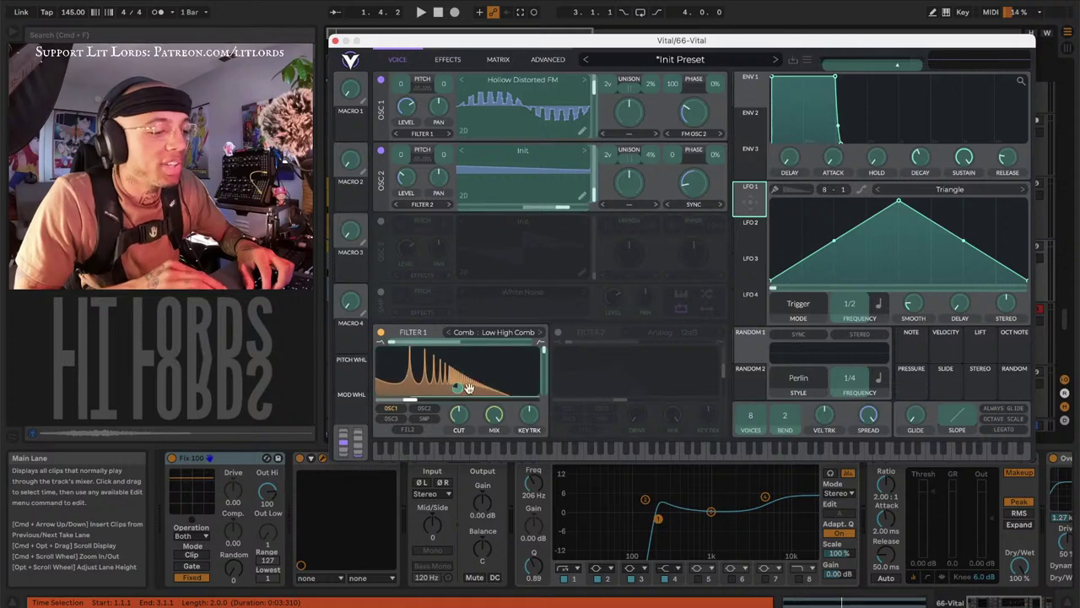
drag(468, 388, 469, 381)
key(space)
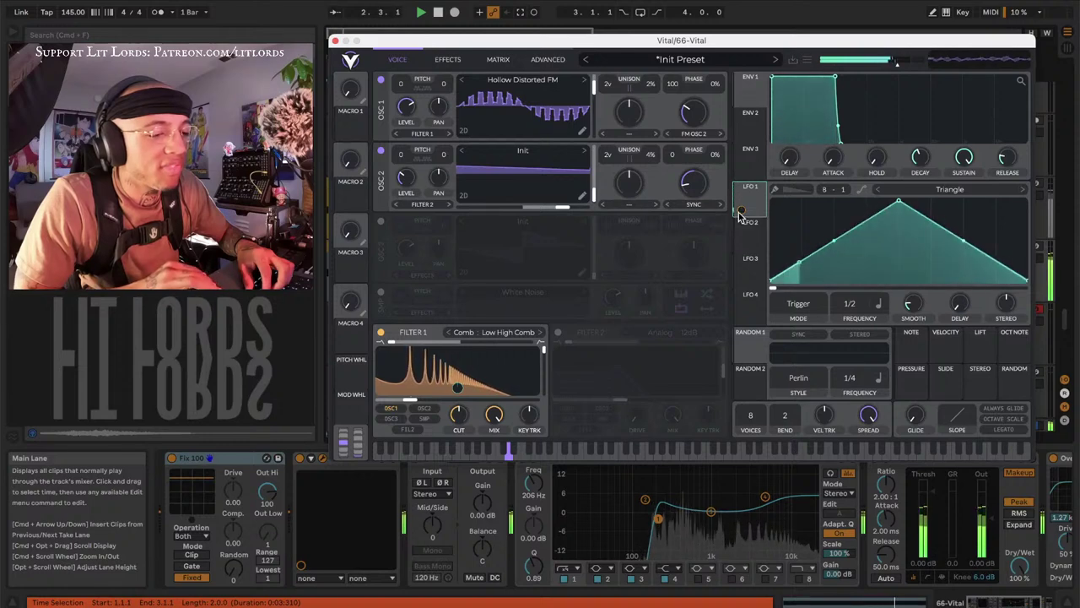
mouse_move(545, 352)
mouse_down()
mouse_move(529, 394)
mouse_move(524, 353)
mouse_up()
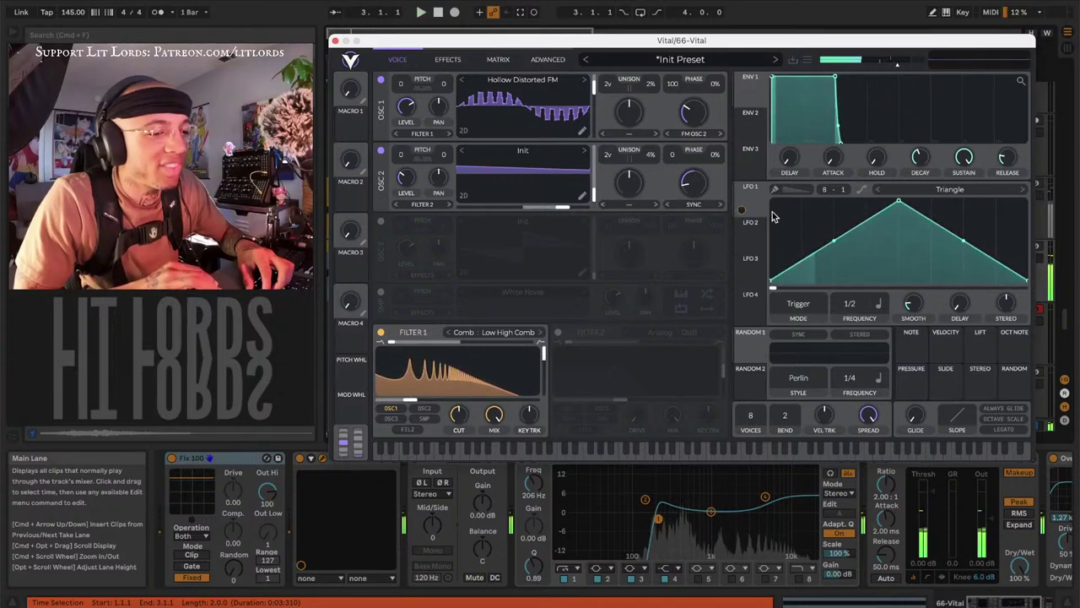
key(space)
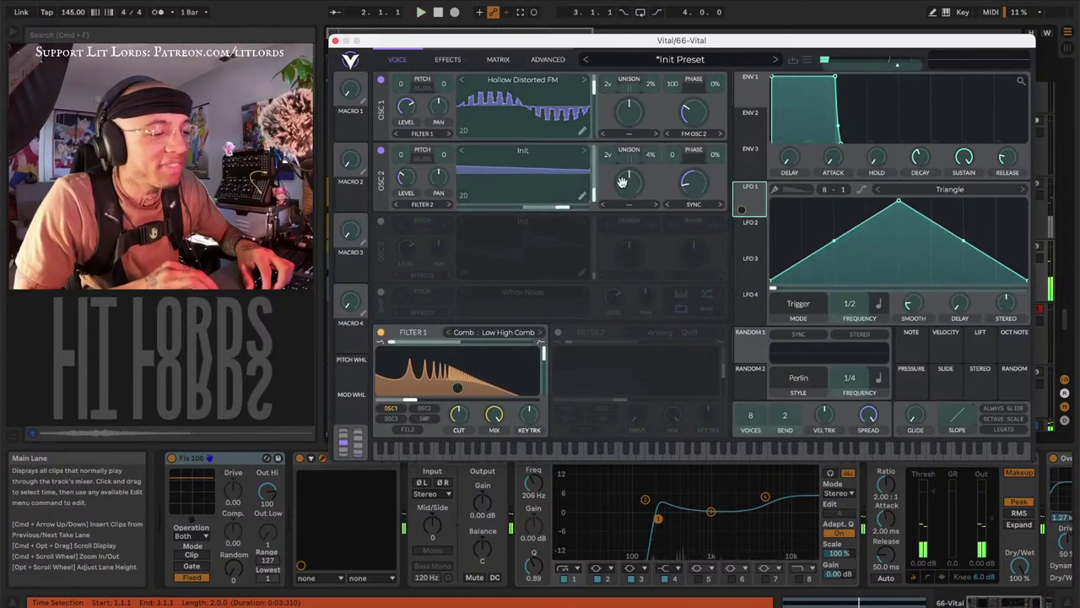
Lower both oscillators' levels and modulate them with LFO 1, and set oscillator 2's sync amount to about 12.5%
drag(408, 114, 402, 154)
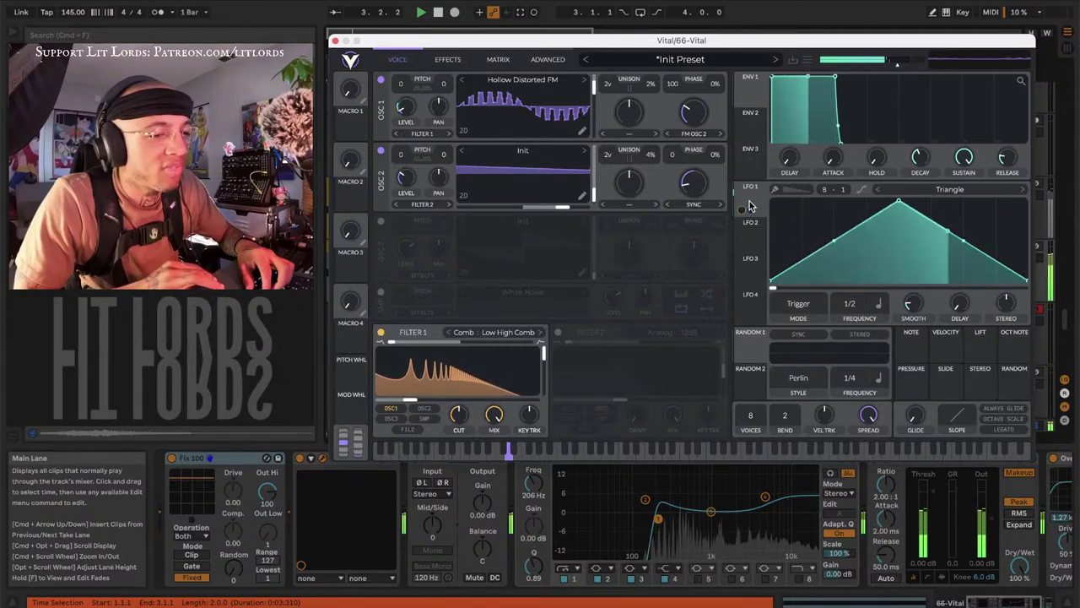
drag(747, 203, 575, 196)
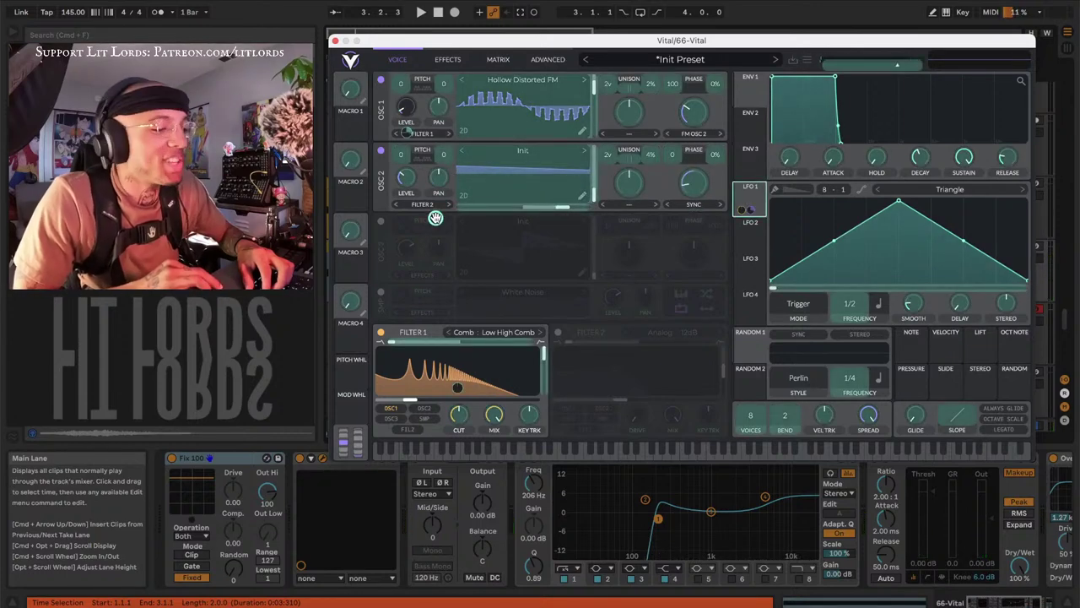
drag(409, 184, 406, 181)
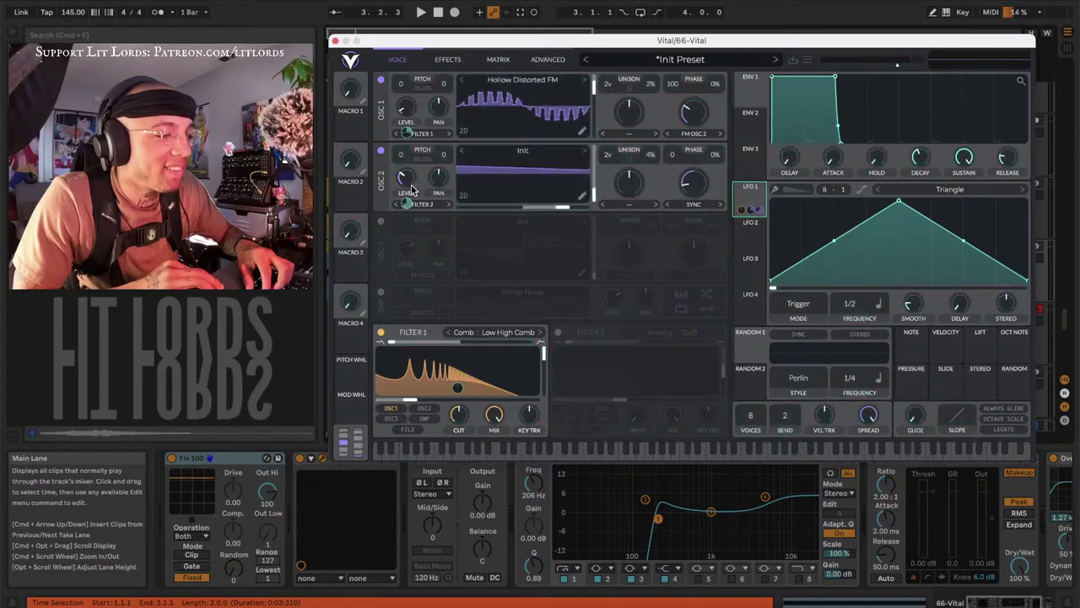
key(space)
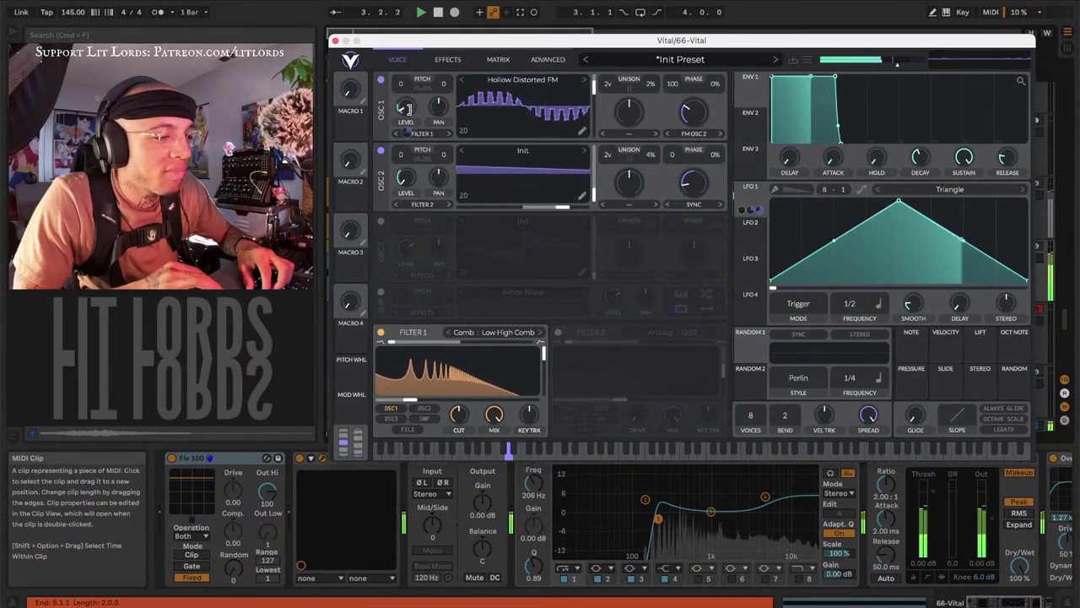
drag(406, 108, 410, 94)
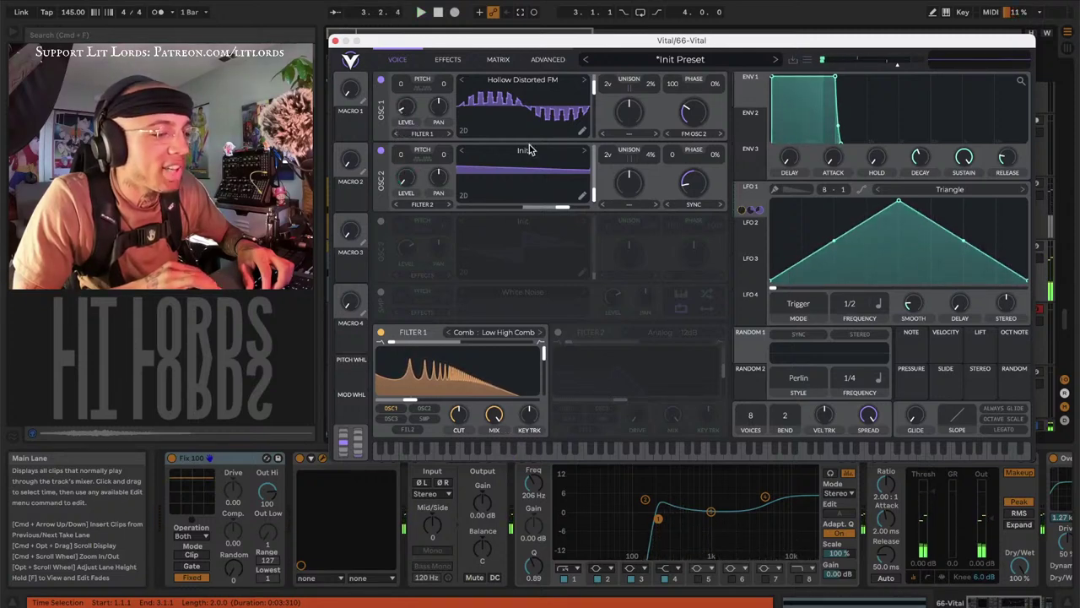
drag(692, 184, 673, 166)
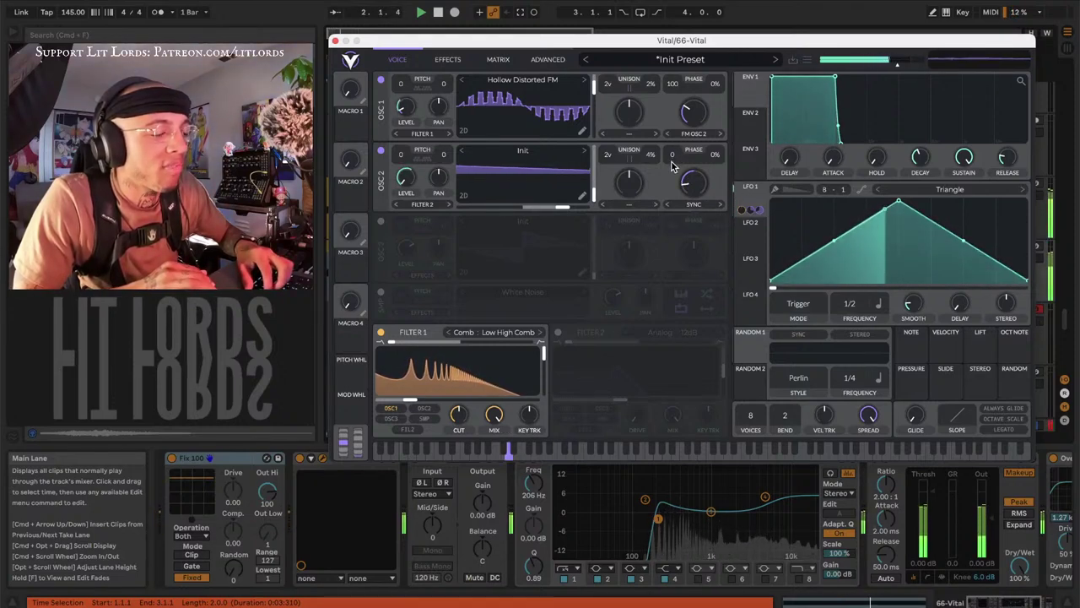
mouse_move(684, 191)
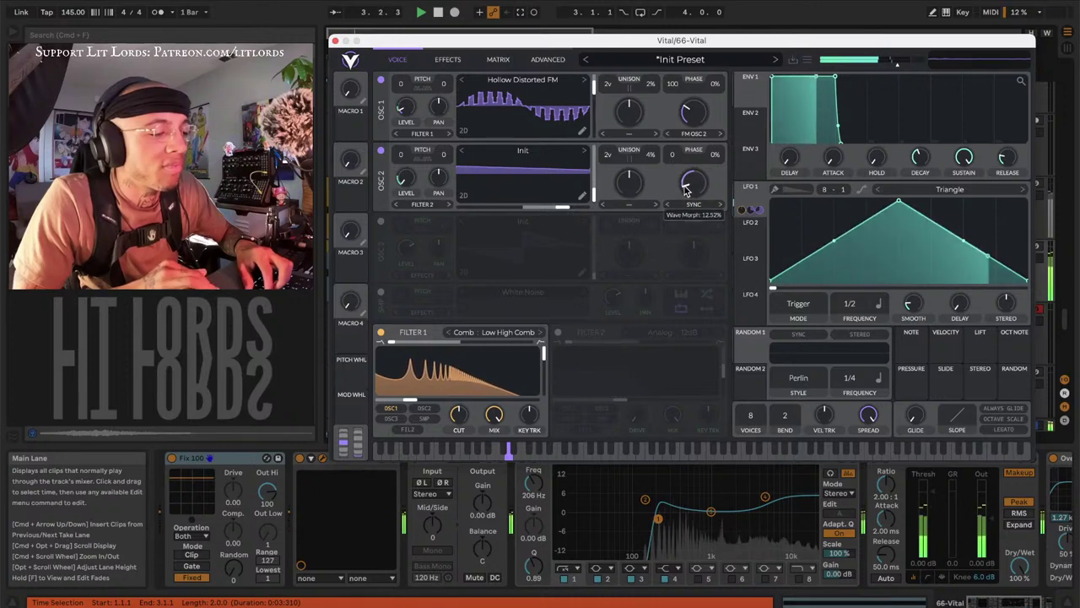
Hide the Vital window, deactivate the 65 Vital track, and select the 66 Vital track
key(super+alt+p)
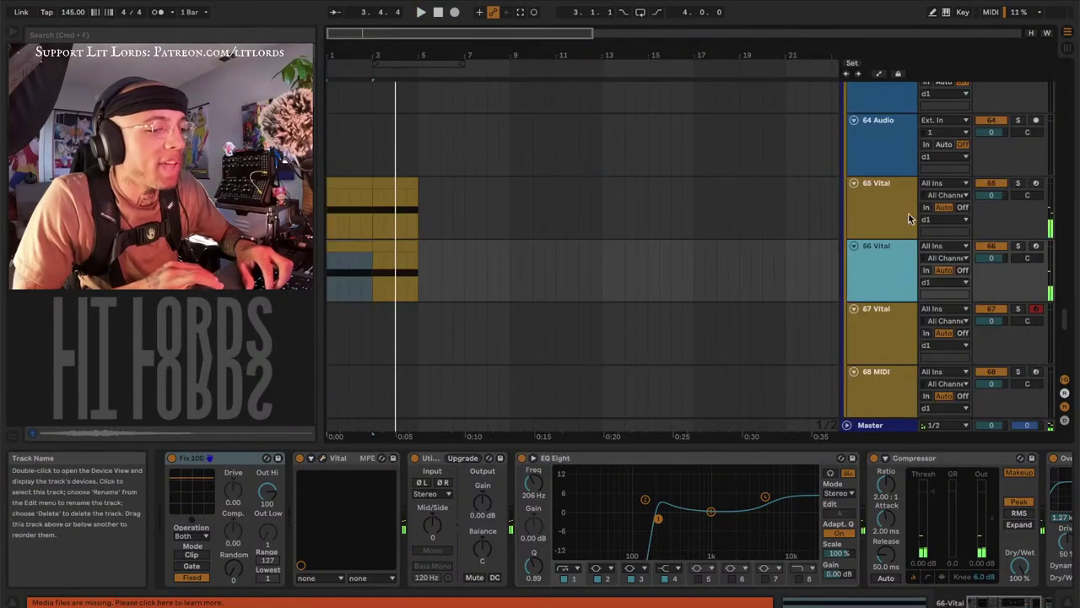
click(992, 183)
click(889, 264)
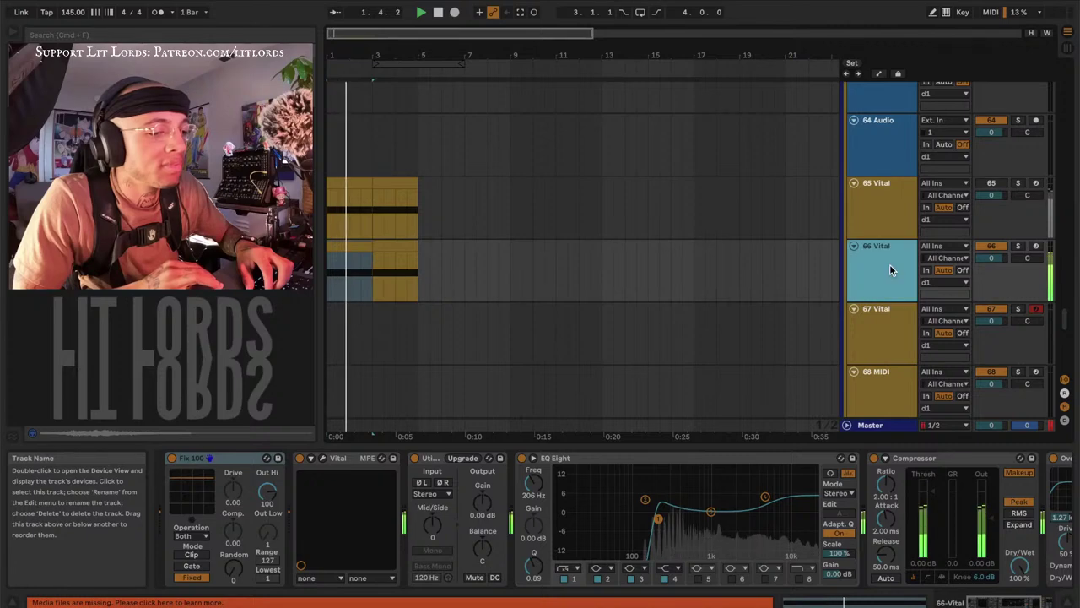
Reopen the 66 Vital instance, bend LFO 1's rising slope into a downward curve, and set its frequency to 1/4
click(311, 457)
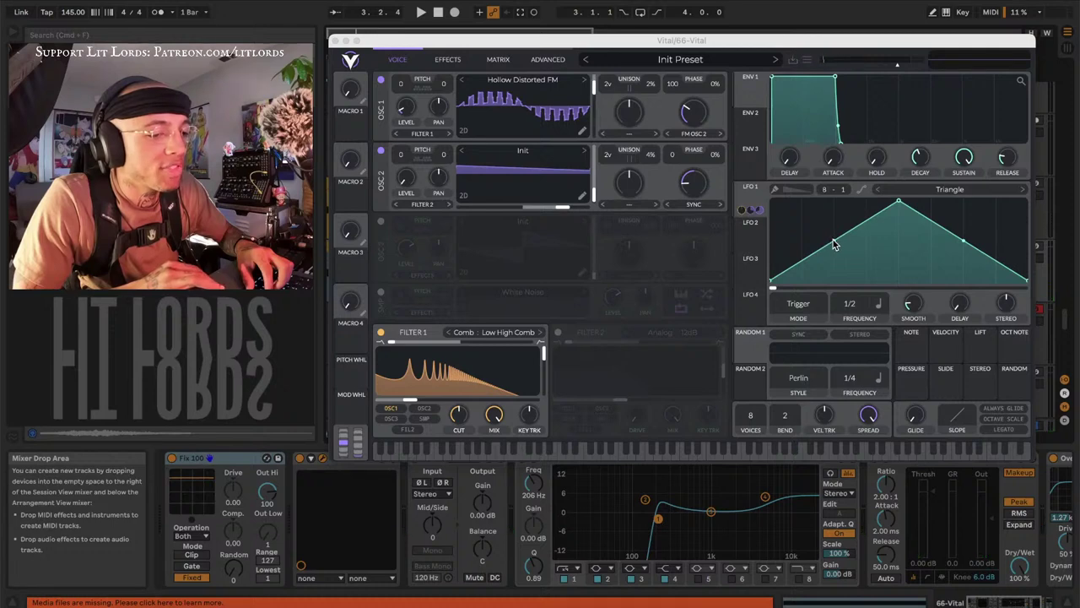
drag(833, 244, 850, 312)
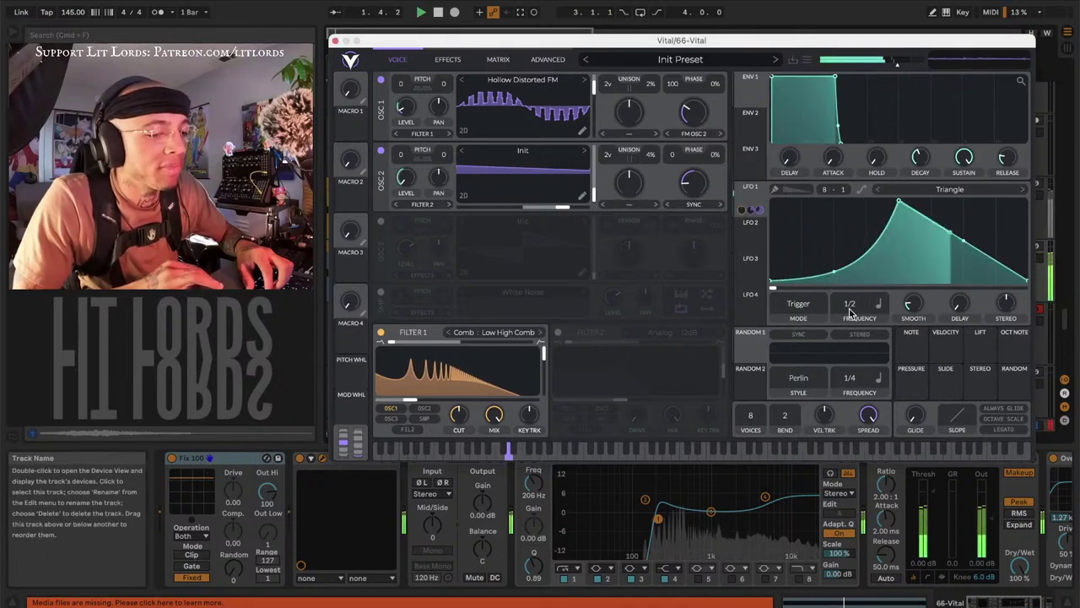
scroll(850, 312, down, 1)
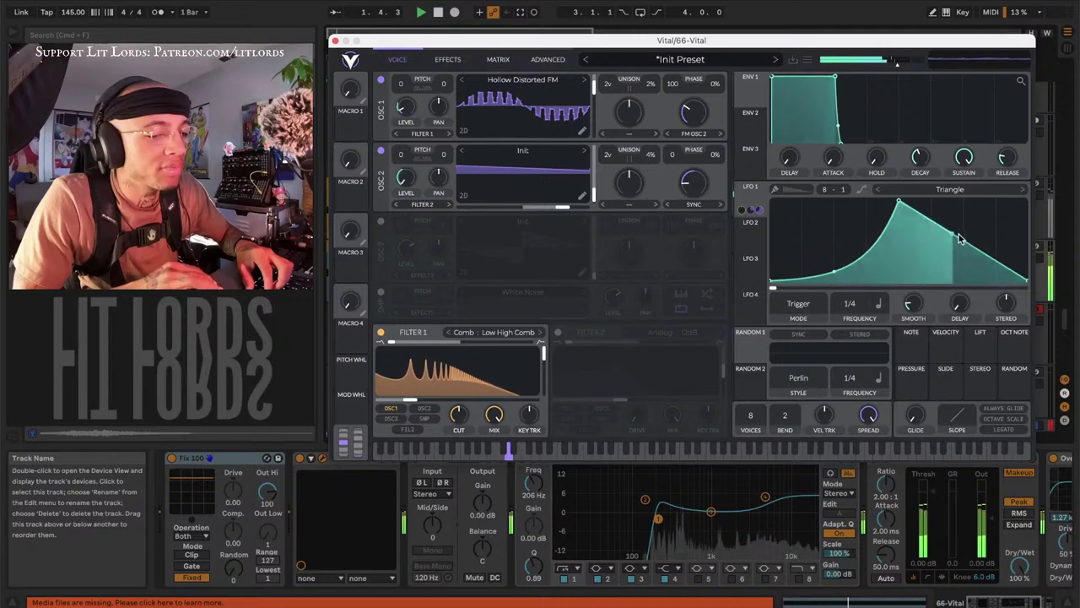
Bend LFO 1's falling slope into a downward curve and move its peak earlier, to about a third of the cycle
drag(959, 239, 955, 258)
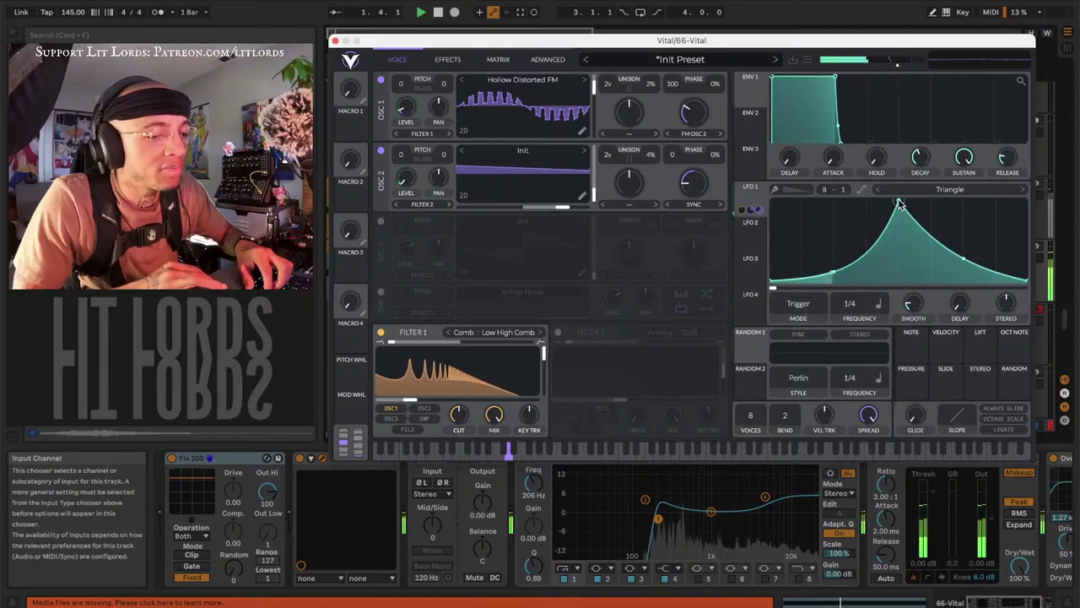
drag(900, 202, 853, 201)
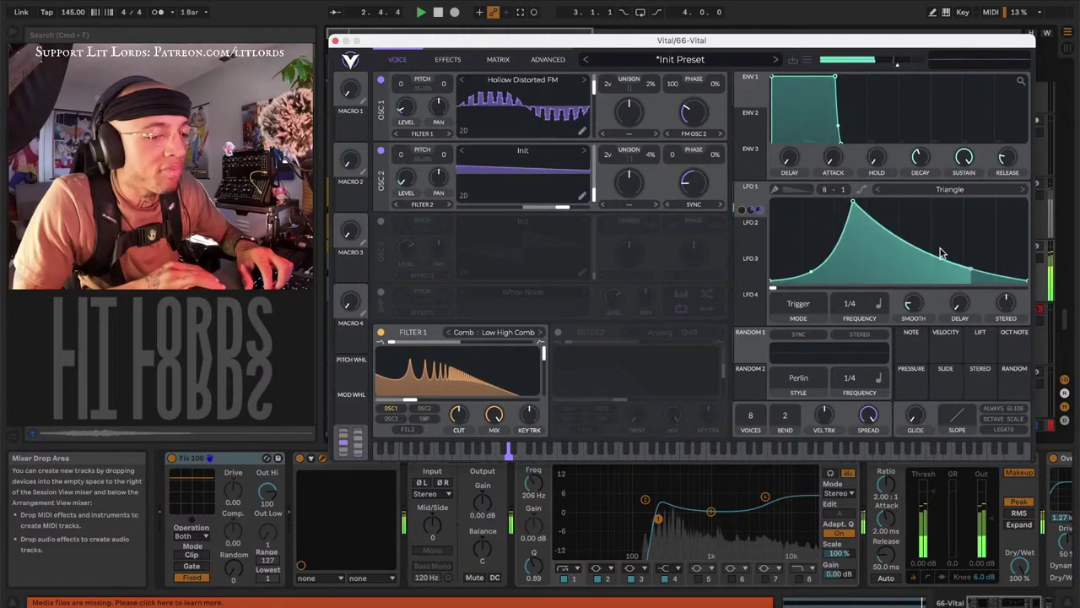
drag(937, 250, 907, 281)
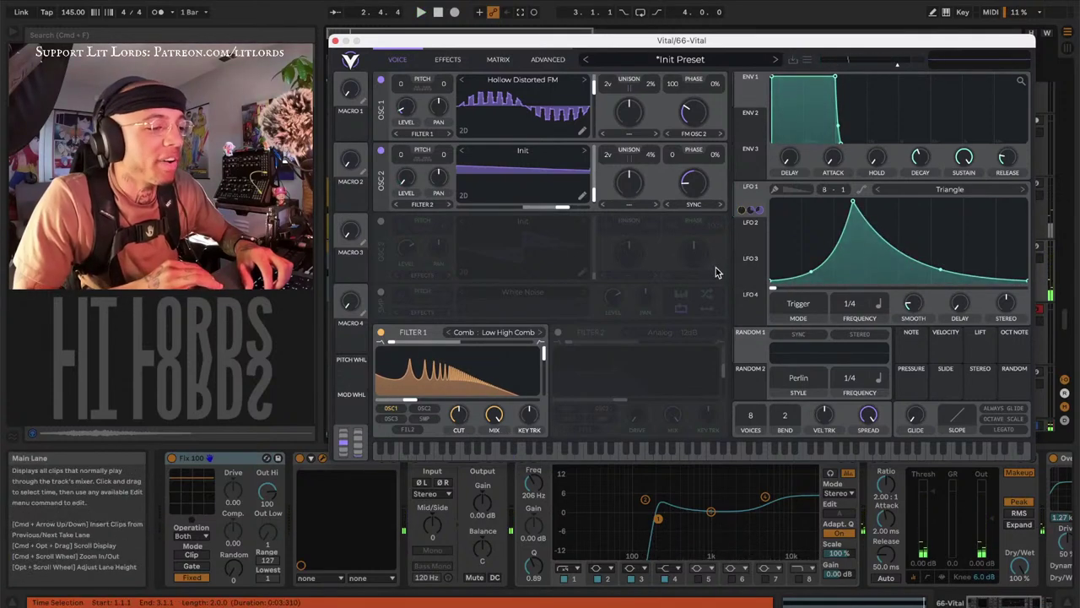
Compare the sound with filter 1, oscillator 2 and oscillator 1 bypassed in turn, and lower oscillator 1's level slightly
click(381, 332)
click(380, 332)
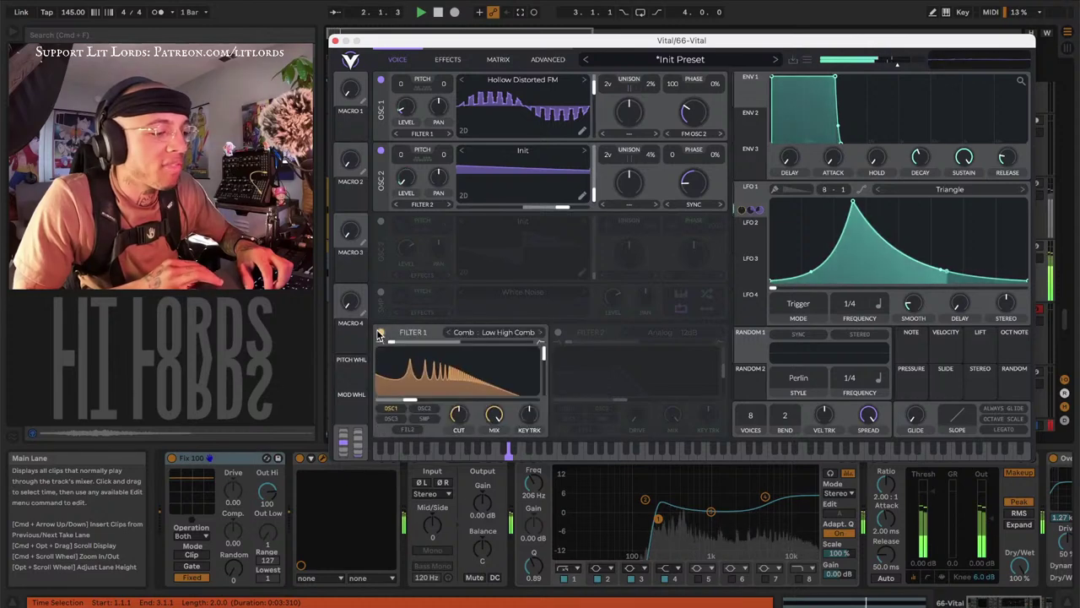
click(380, 151)
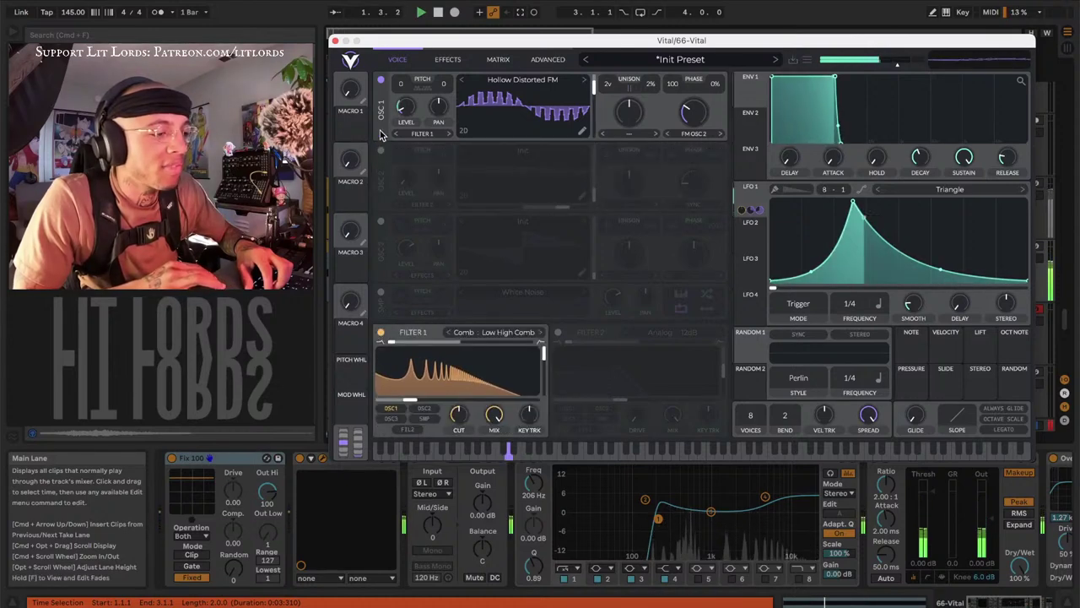
click(380, 151)
click(380, 79)
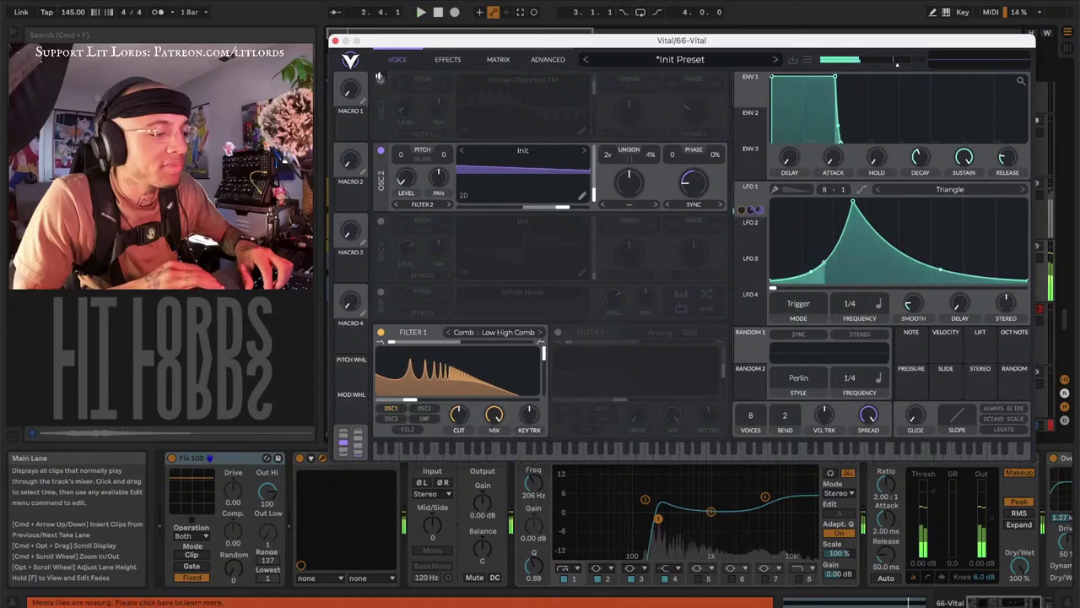
click(380, 79)
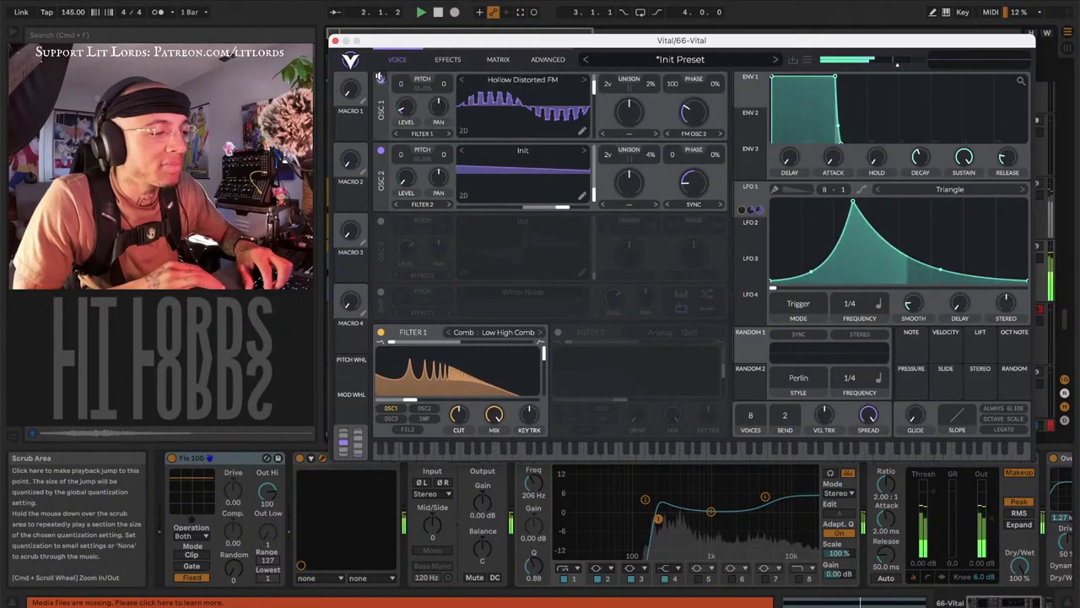
drag(404, 108, 408, 123)
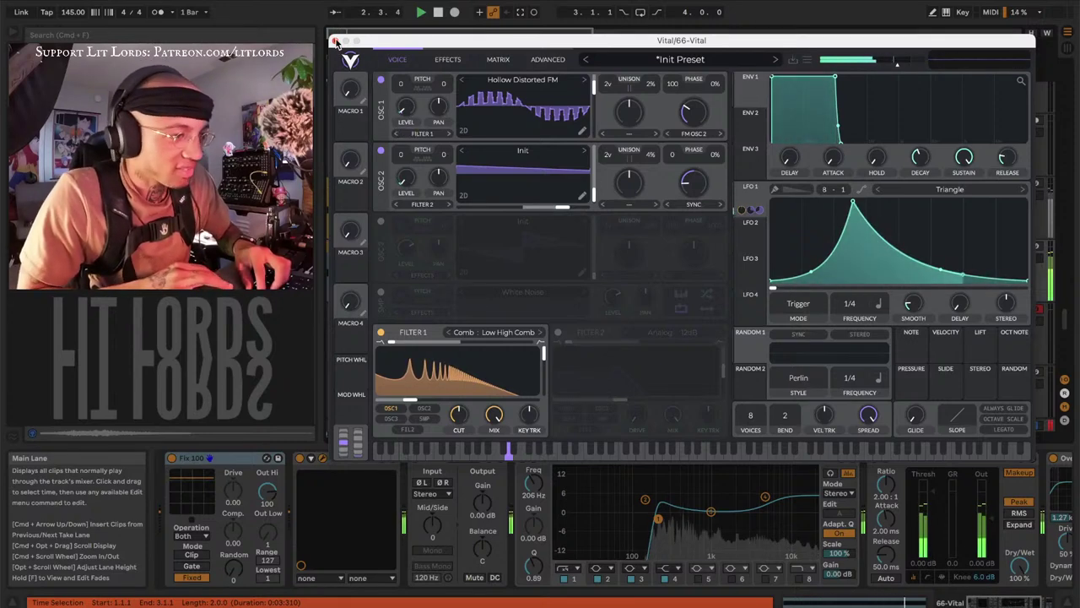
click(335, 41)
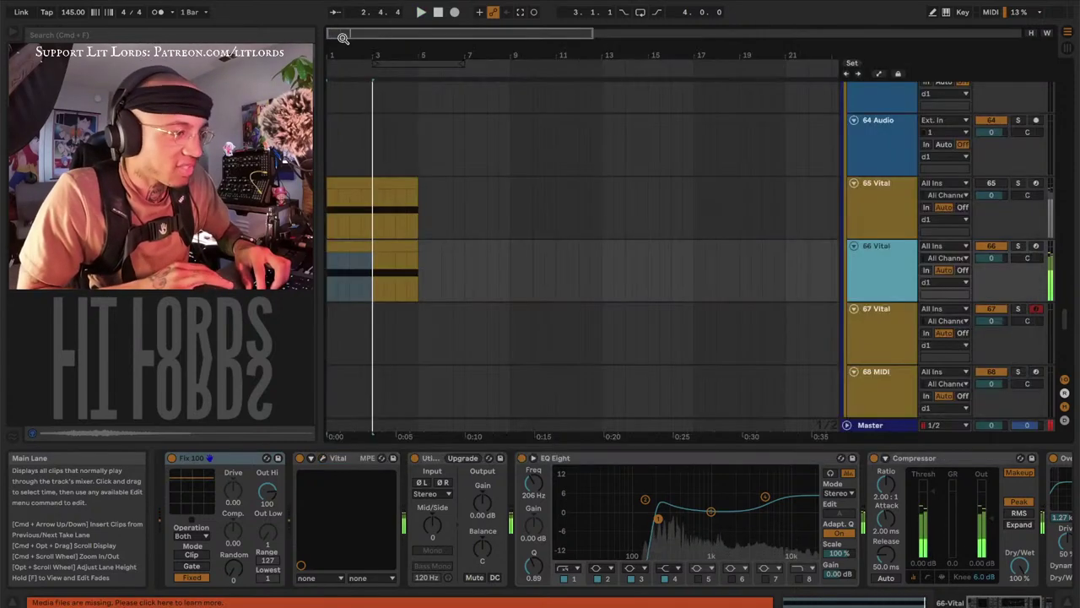
In the 65 Vital instance, set LFO 1's frequency to 1/4, soften its curved slopes and move its peak before the midpoint
click(873, 203)
click(322, 459)
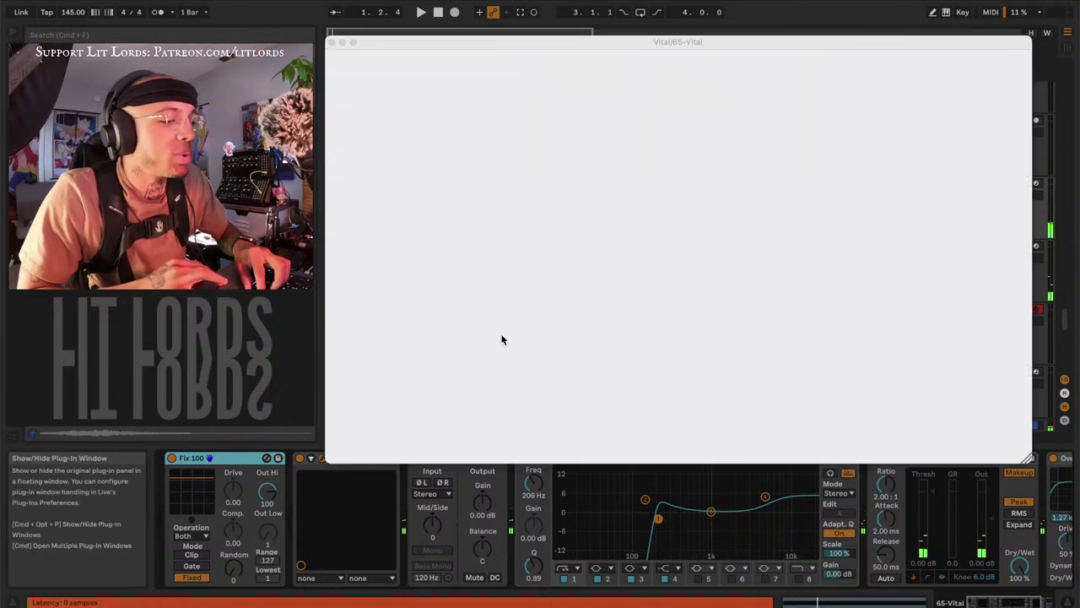
drag(849, 309, 849, 316)
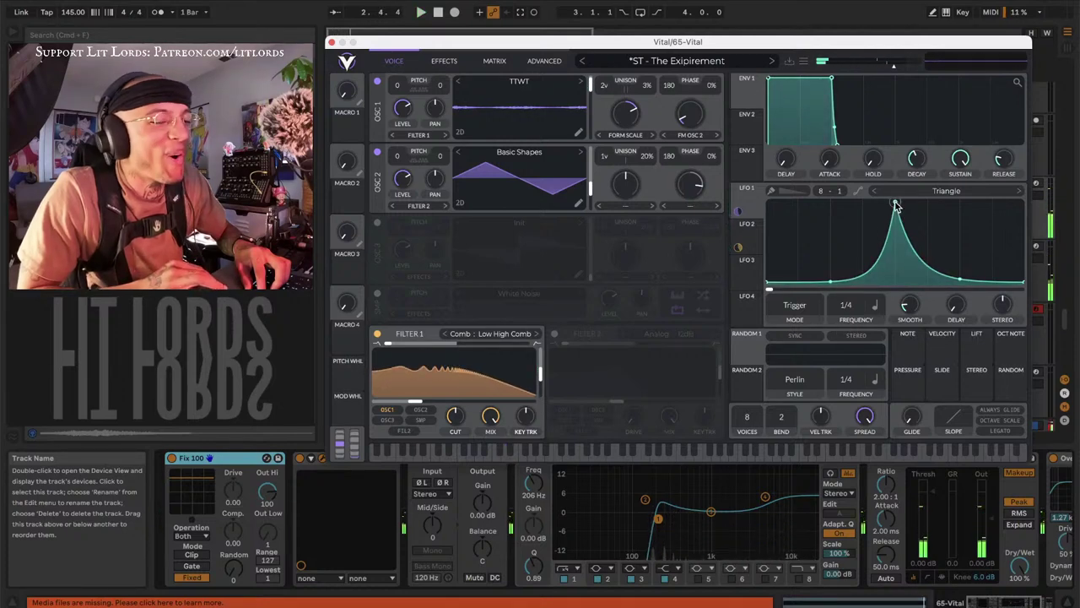
mouse_move(831, 282)
mouse_down()
mouse_move(813, 208)
mouse_move(831, 204)
mouse_move(832, 270)
mouse_up()
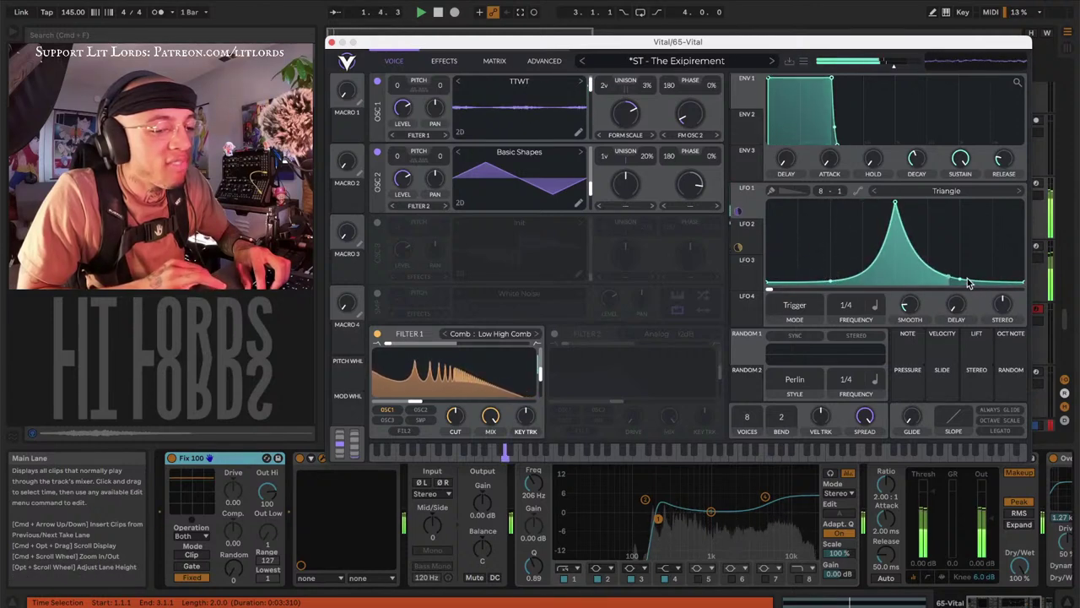
mouse_move(965, 284)
mouse_down()
mouse_move(945, 258)
mouse_move(956, 249)
mouse_move(958, 128)
mouse_move(935, 272)
mouse_up()
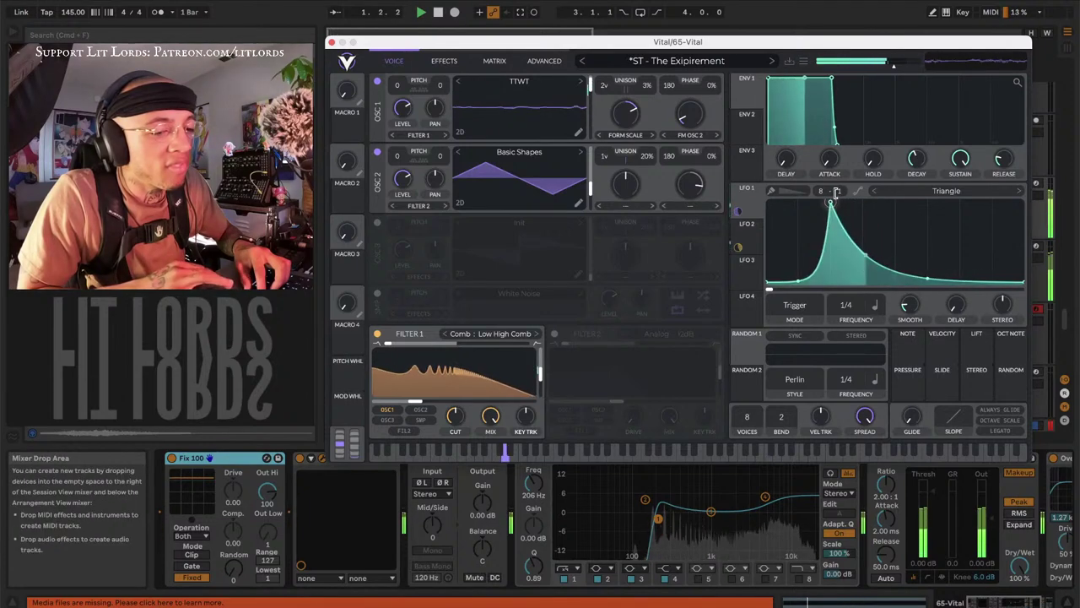
drag(835, 196, 841, 194)
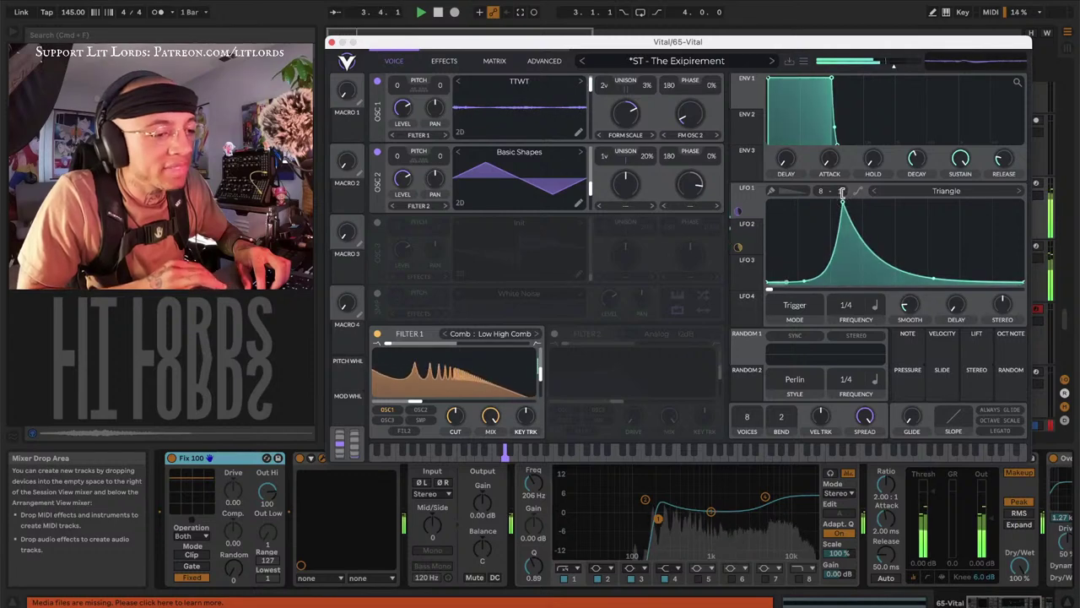
Hide the Vital window and play the 65 Vital and 66 Vital tracks together
click(332, 42)
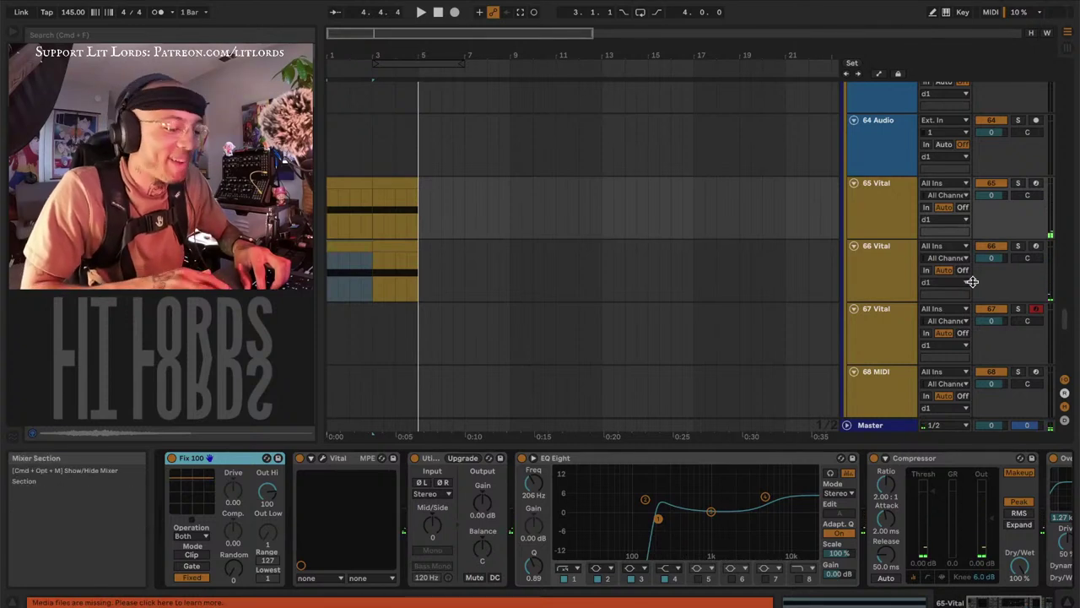
key(space)
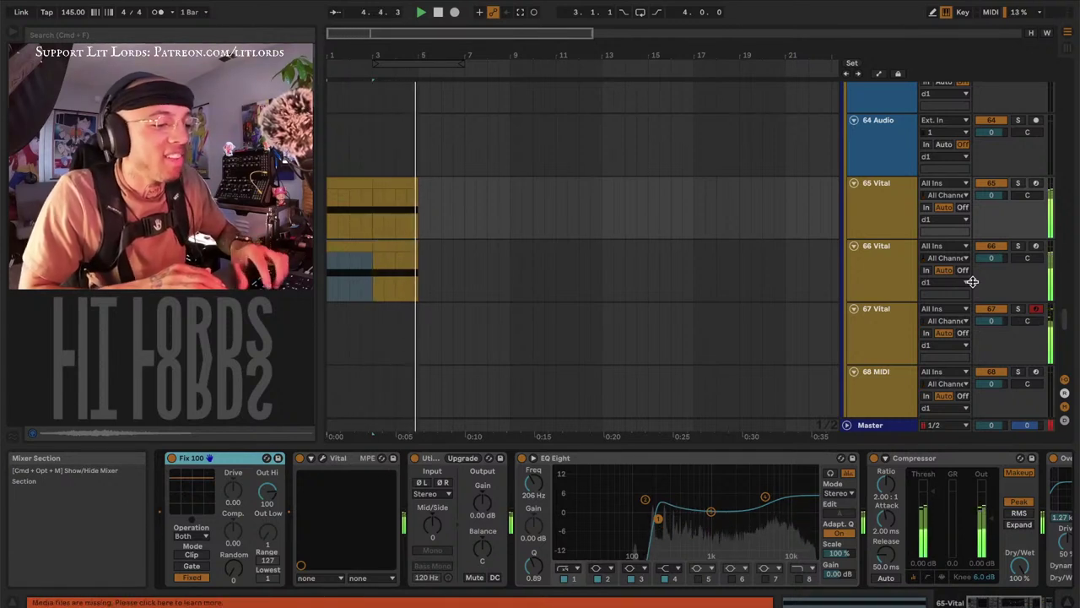
key(space)
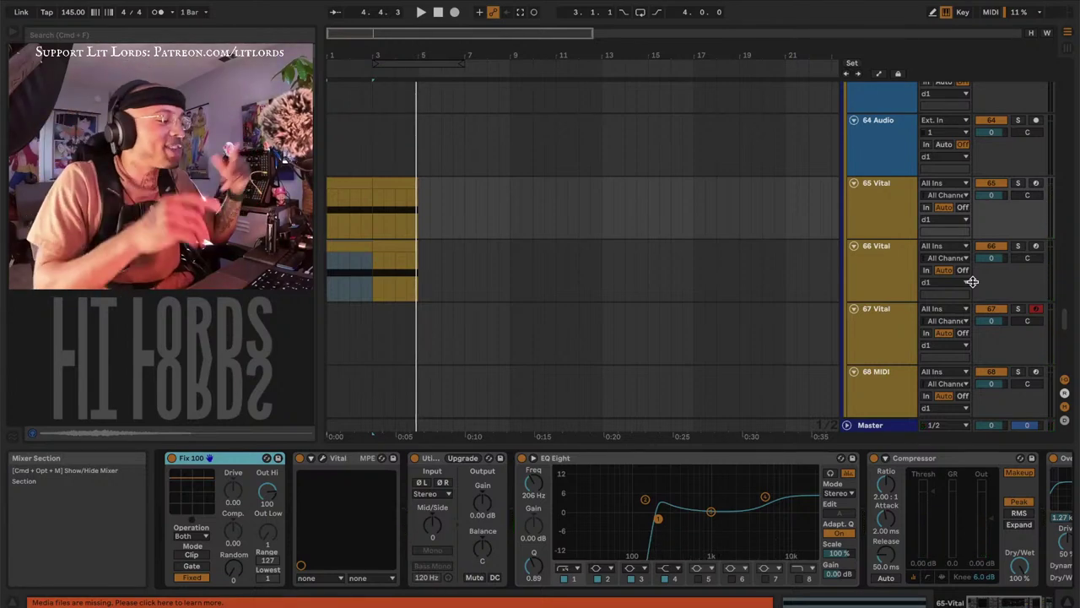
Solo the 66 Vital track, start playback and reopen its Vital instance
click(880, 259)
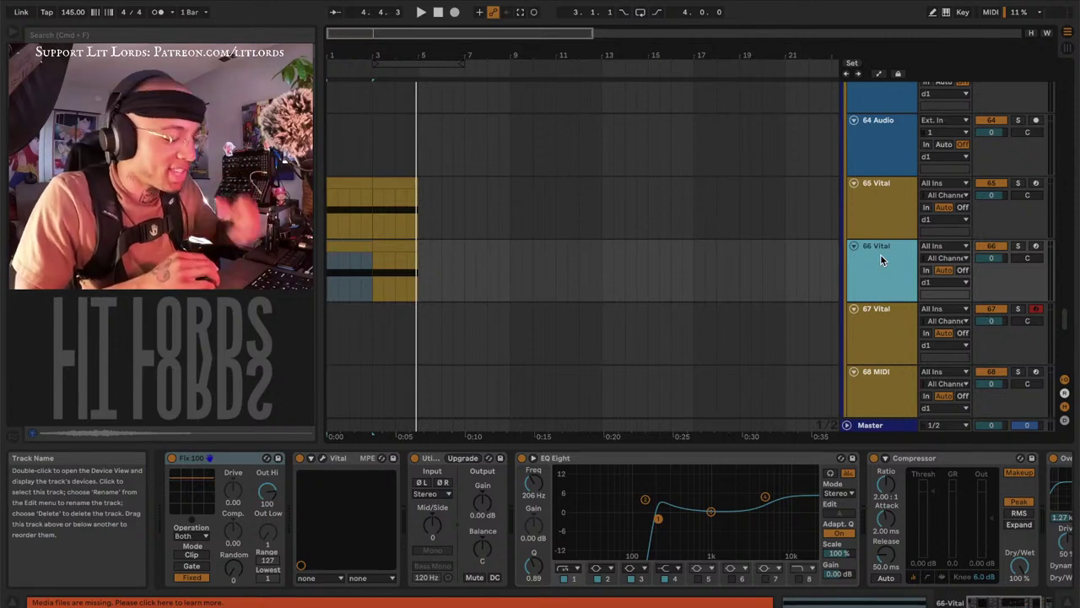
key(s)
key(space)
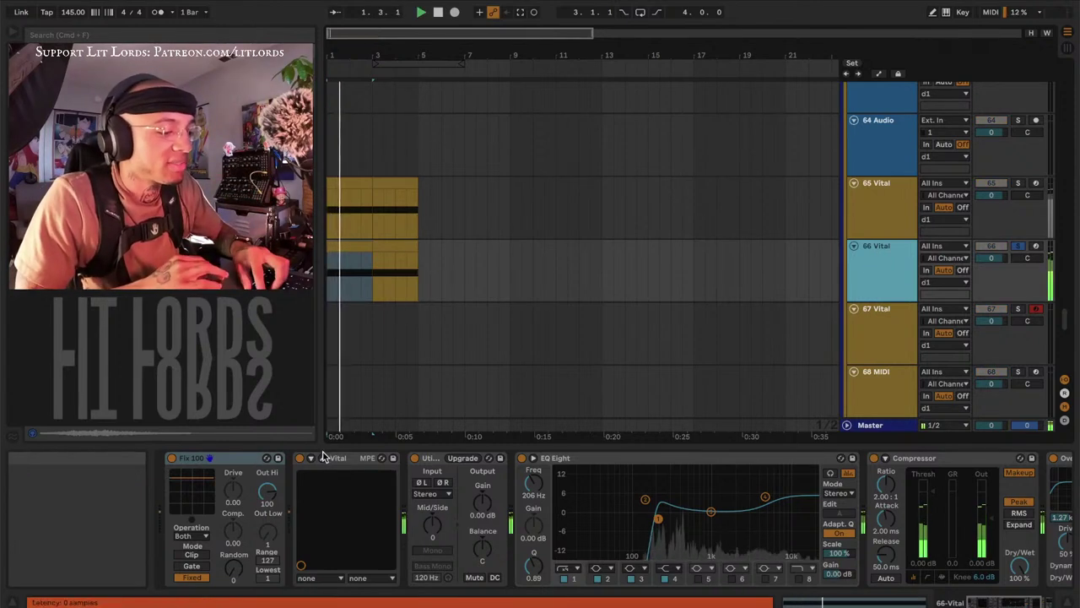
click(324, 458)
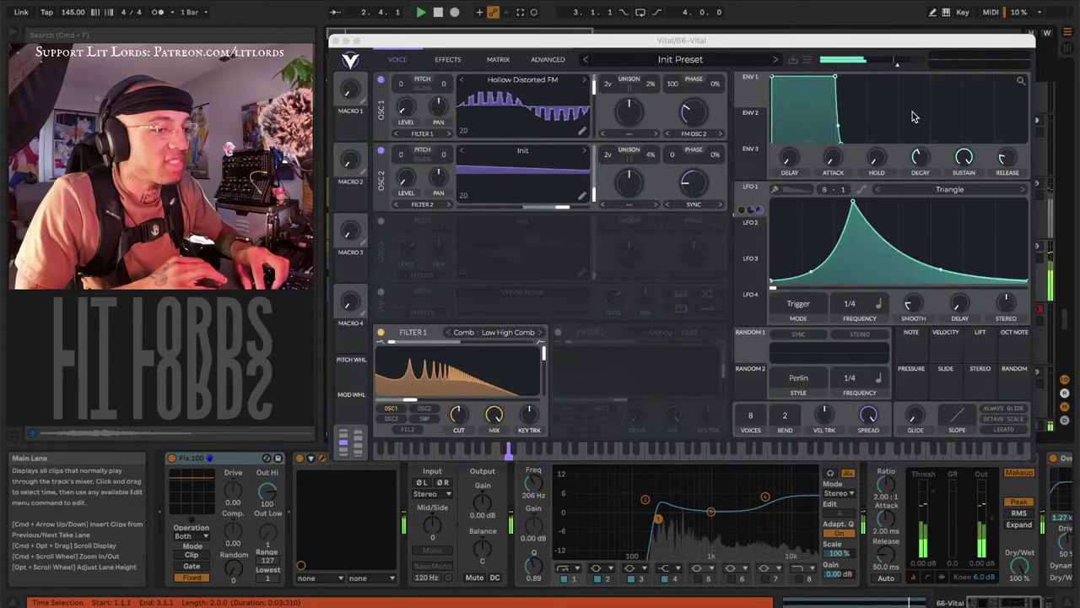
Save the 66 Vital patch as a preset named "WB - The Simulation" and close its window
click(806, 61)
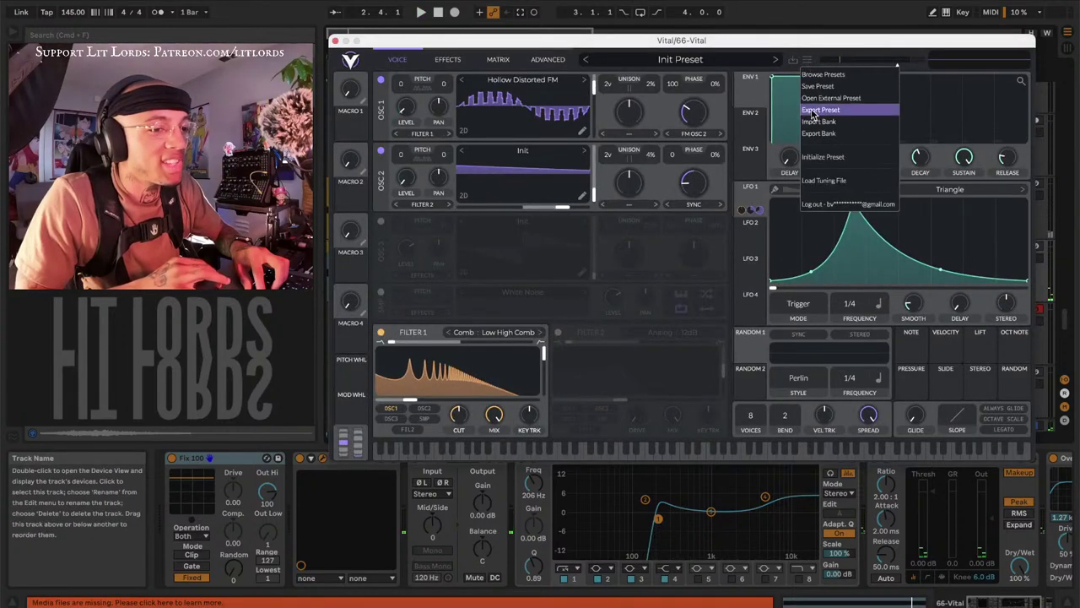
click(817, 86)
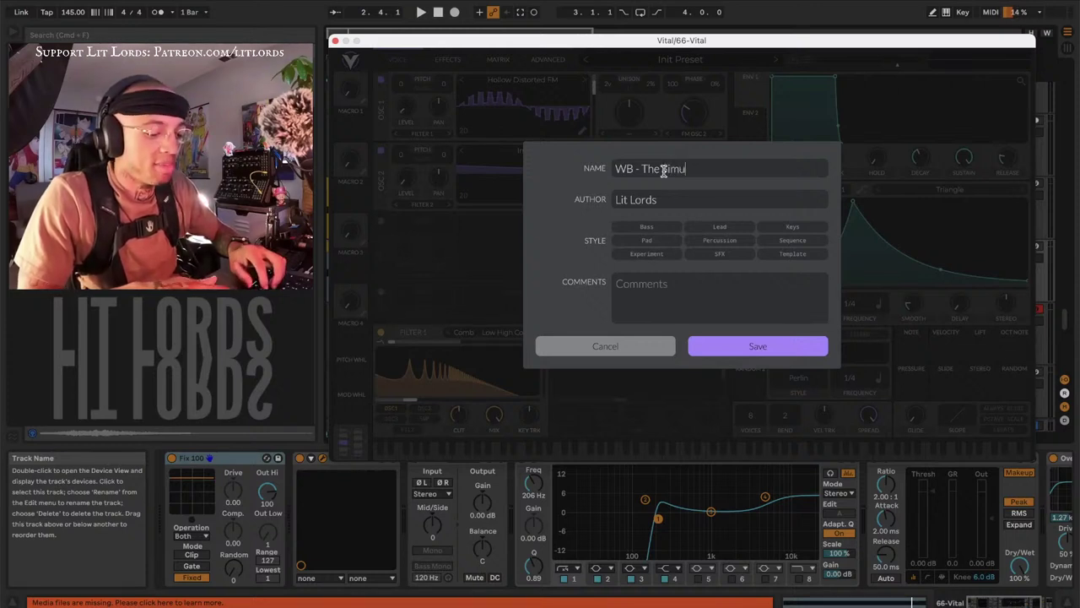
click(719, 341)
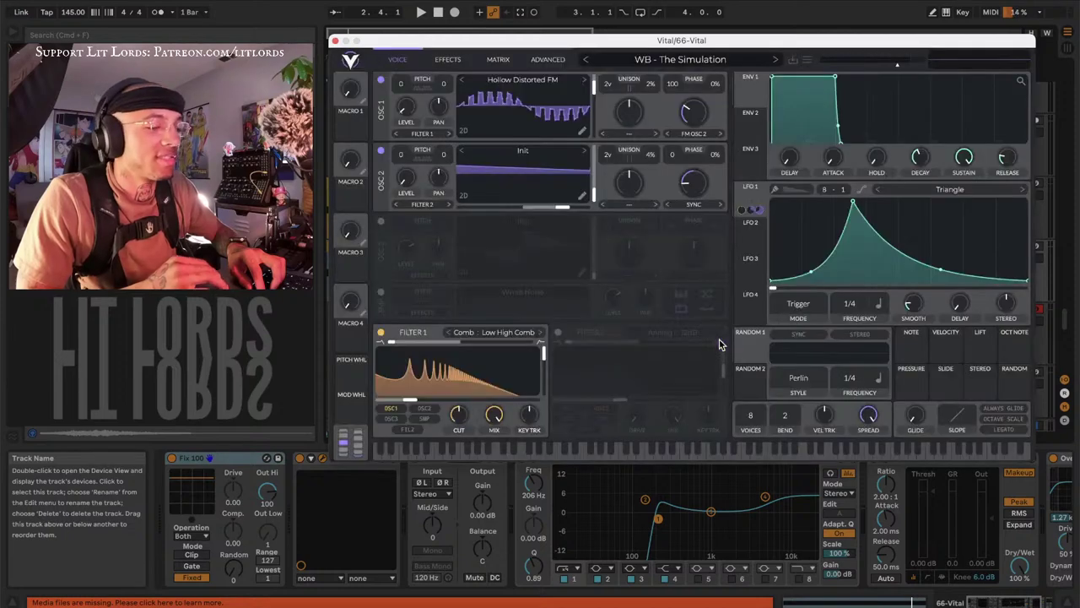
click(334, 40)
Solo the 65 Vital track and save its patch as a preset named "ST - The Simulaiton 2"
click(880, 215)
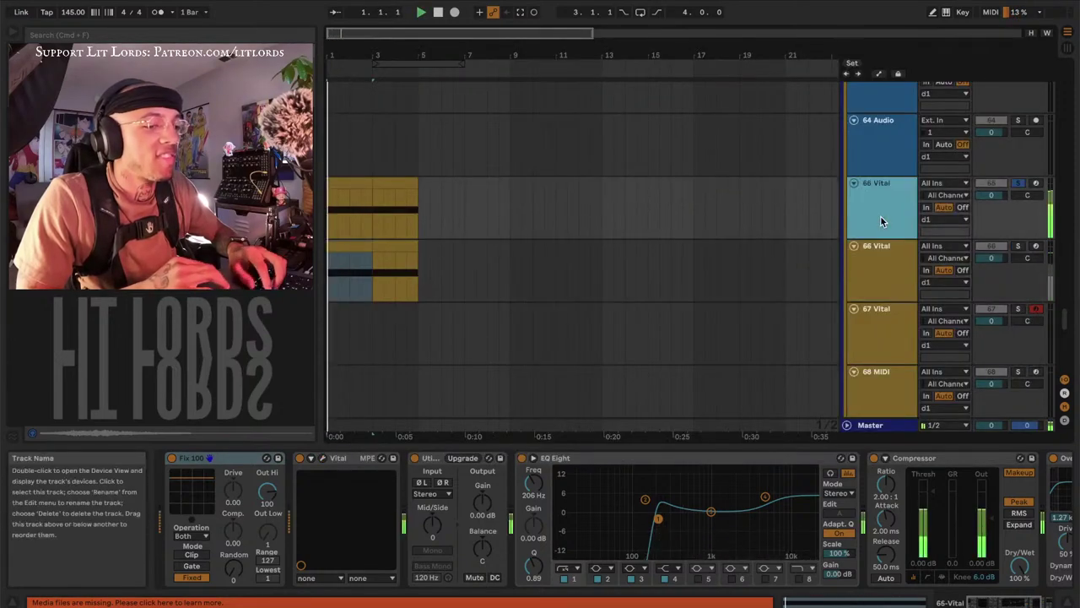
click(321, 458)
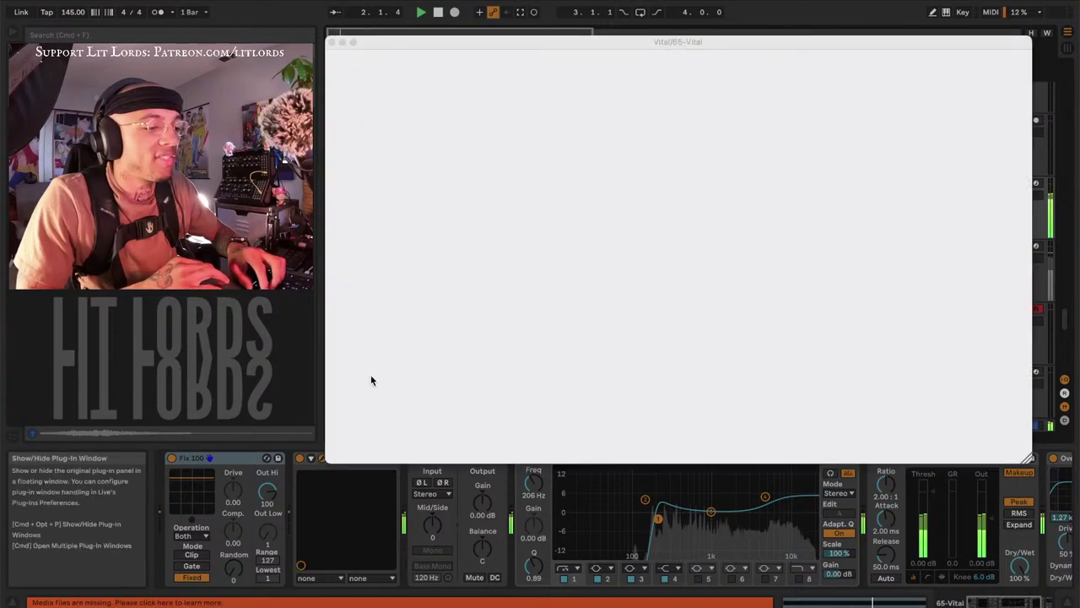
click(803, 60)
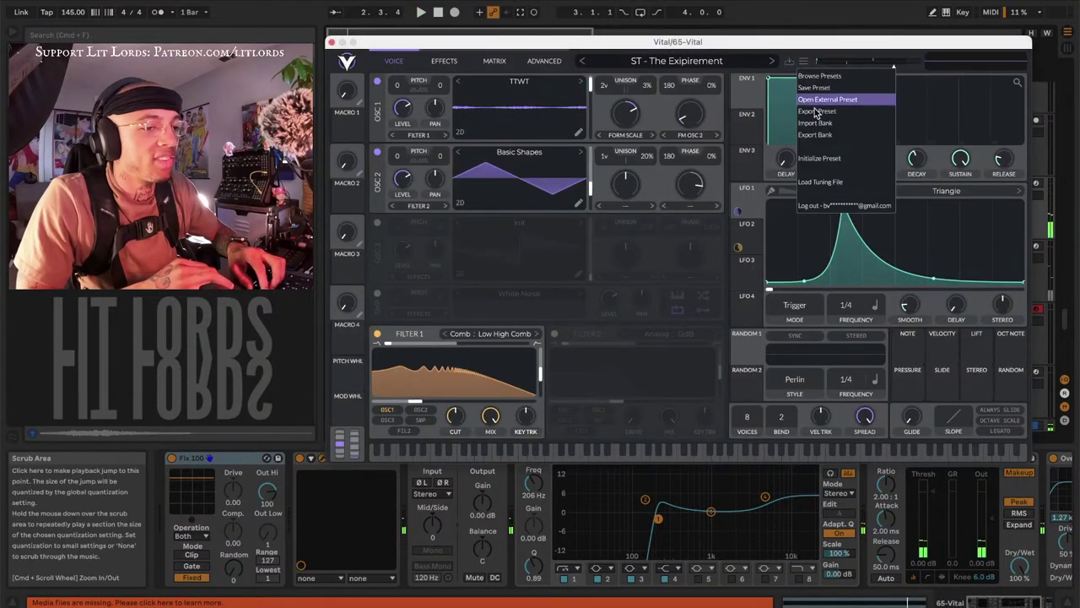
click(815, 92)
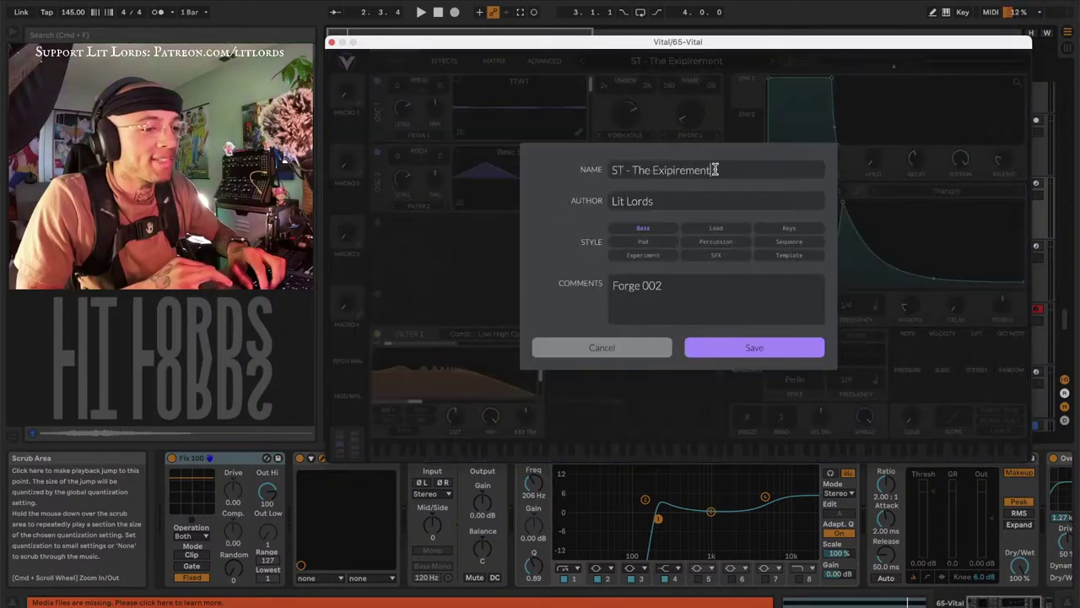
double_click(648, 169)
key(BackSpace)
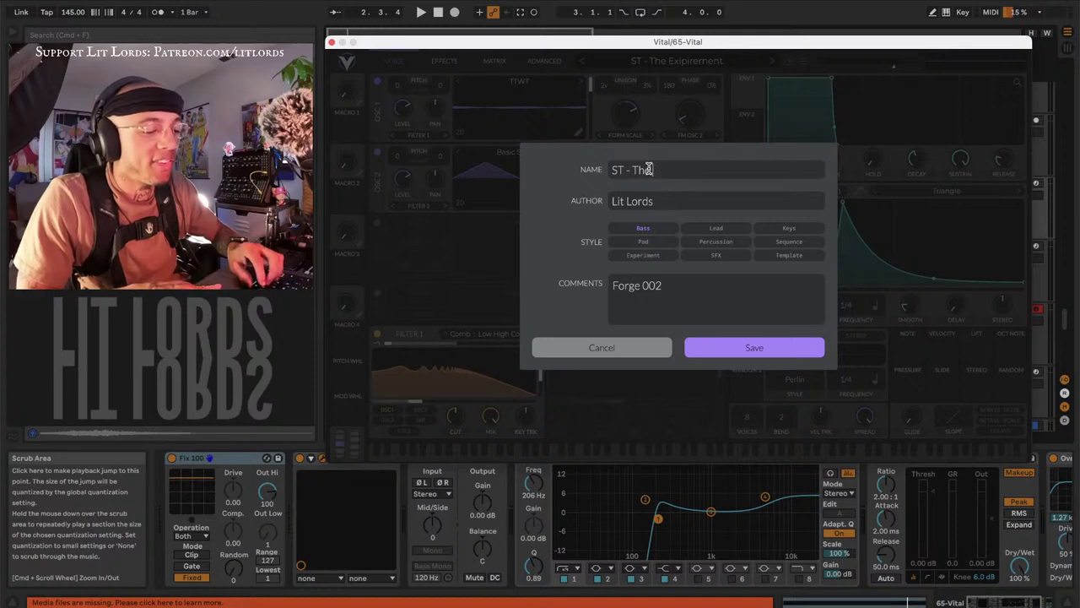
text(Simulaiton 2)
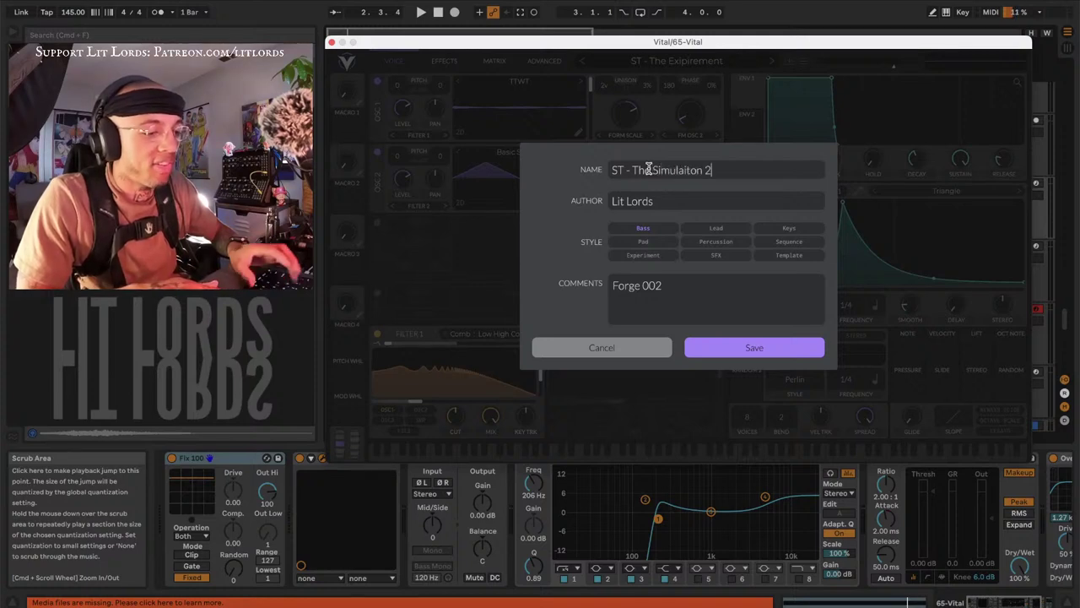
click(735, 347)
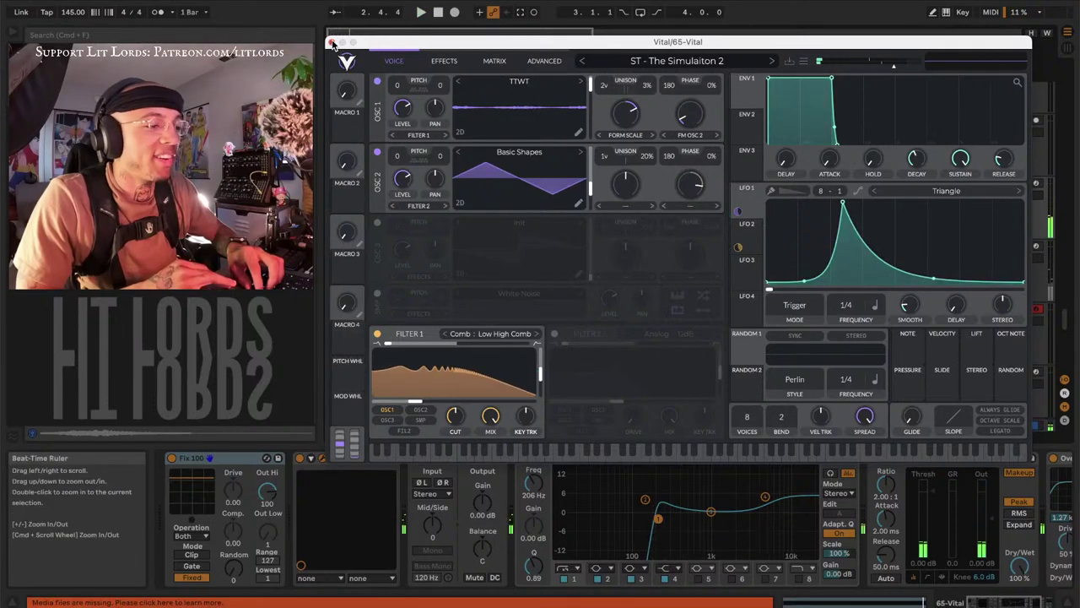
click(333, 43)
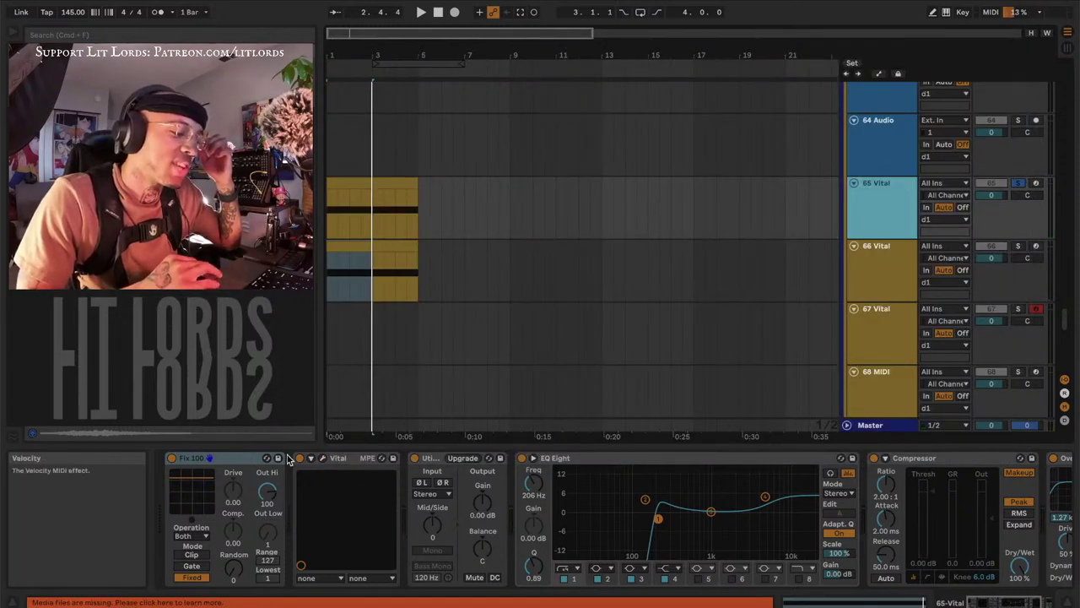
click(322, 460)
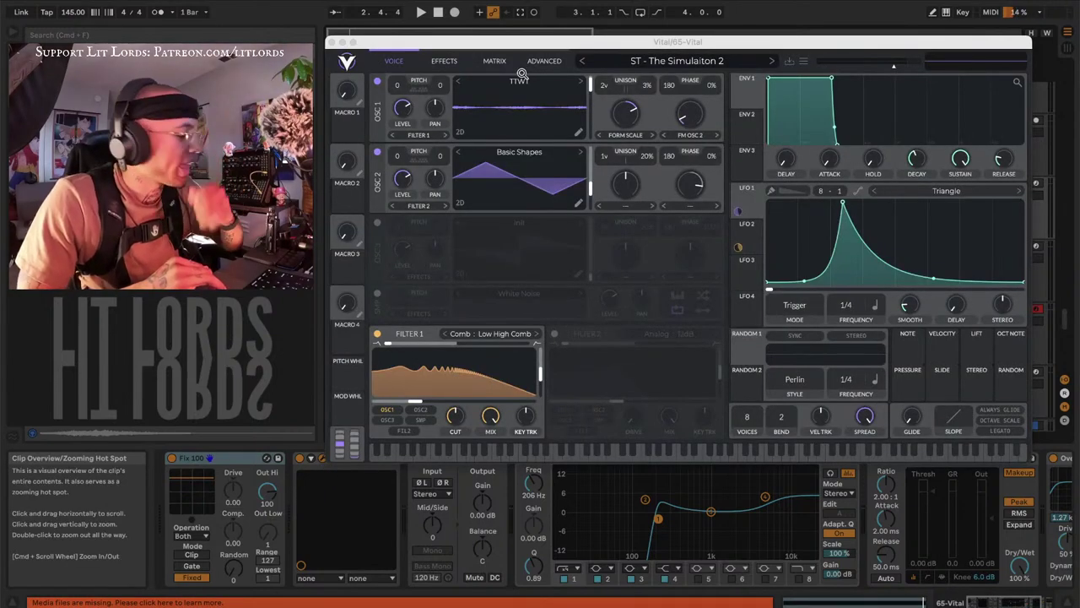
click(325, 64)
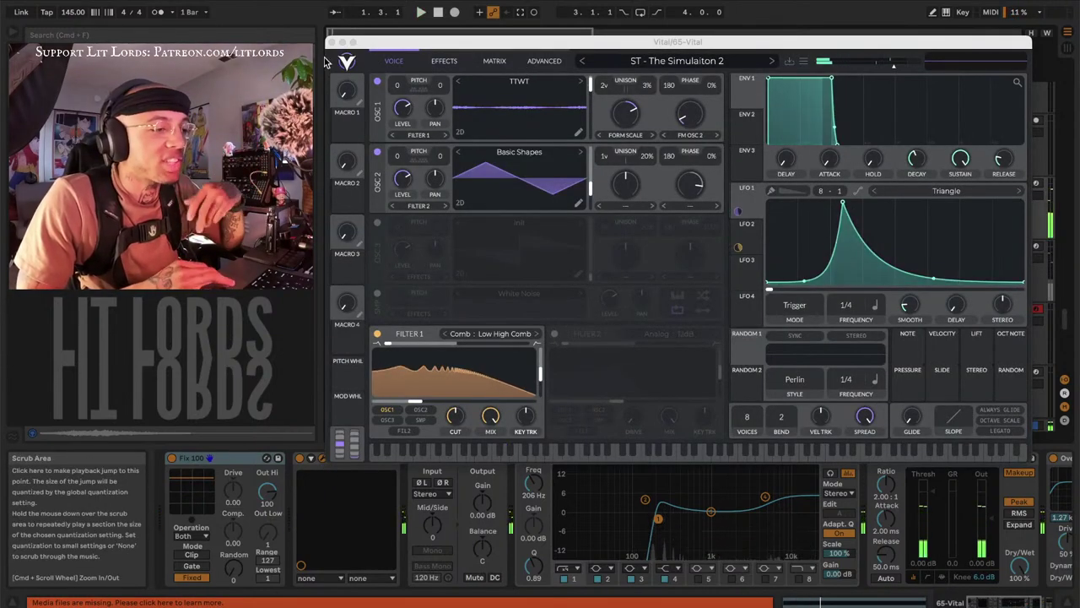
click(330, 42)
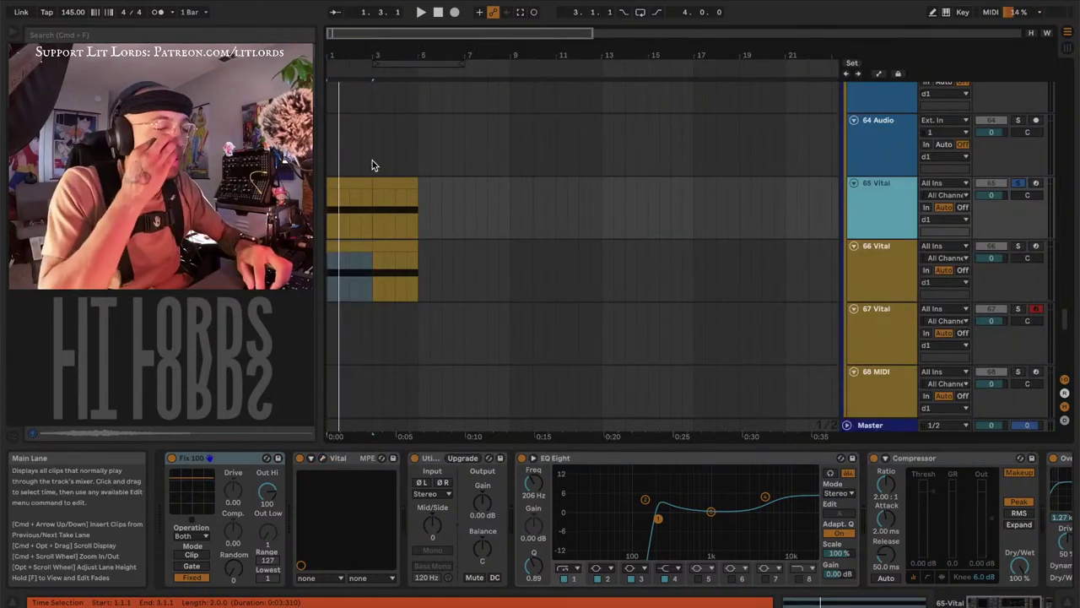
Clear the time selection by placing the insert marker at 5.3.1 on the 65 Vital track
click(430, 196)
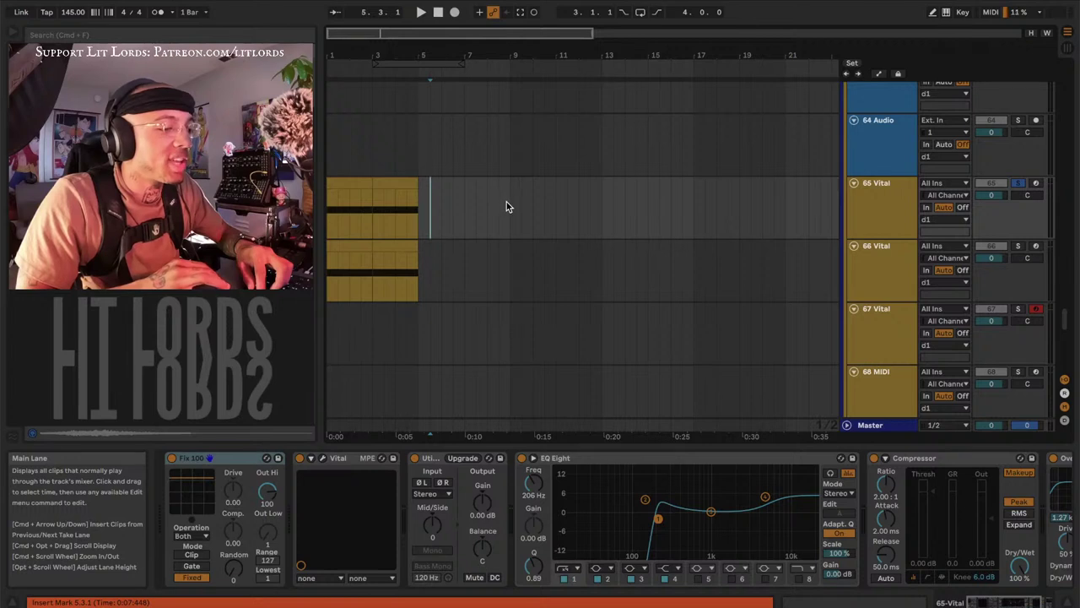
Delete the contents of the 65 Vital and 66 Vital tracks from 1.1.1 to 9.1.1 and place the insert marker at 1.1.1
drag(506, 206, 345, 272)
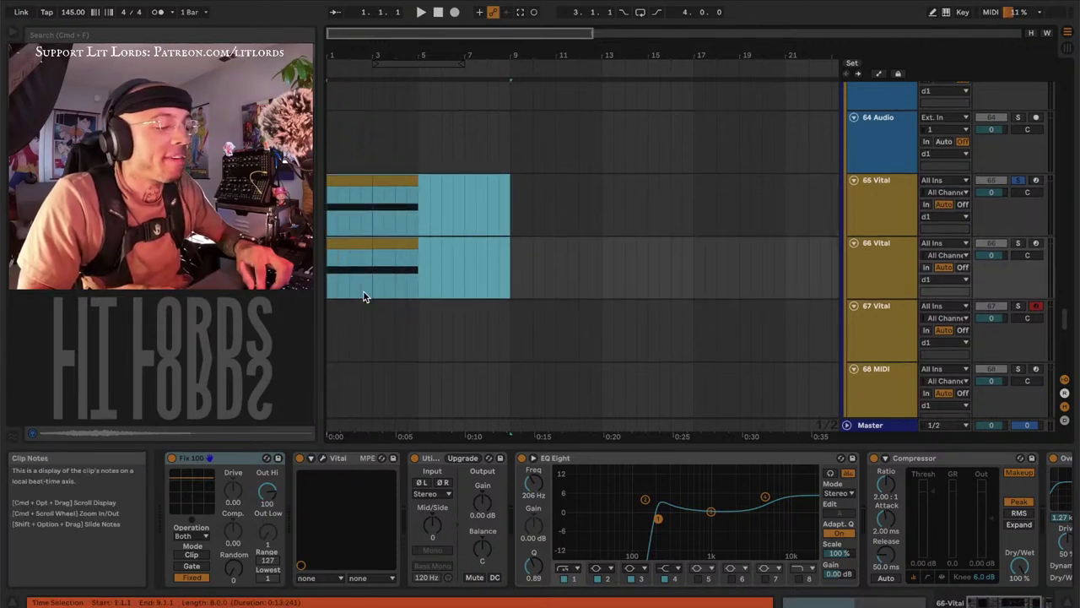
key(Delete)
click(328, 194)
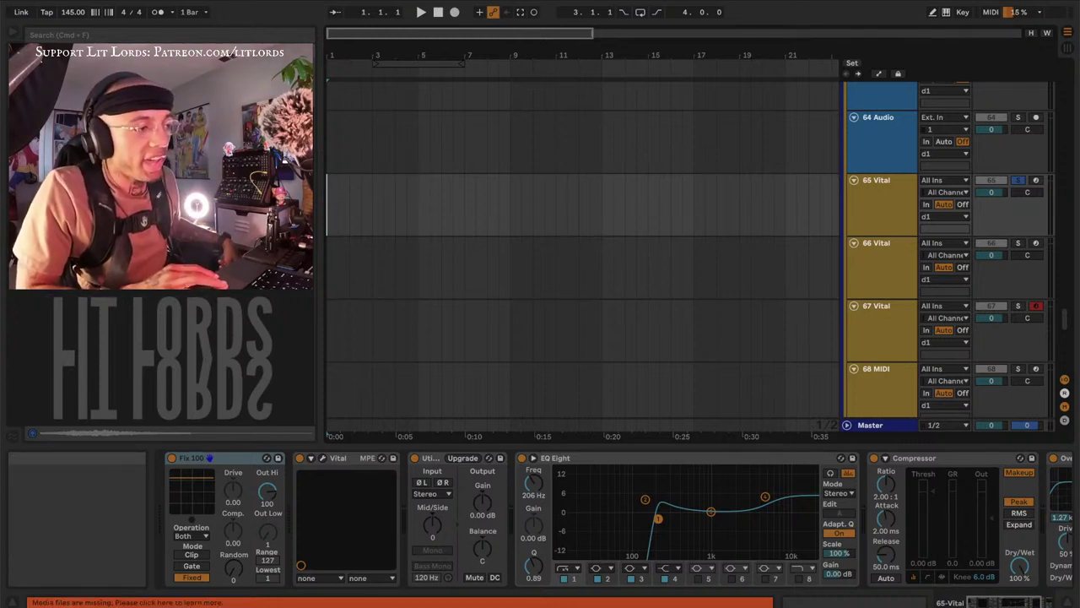
Open the recent set "Lit Lords - Wibble.als", discarding the untitled set's changes and deleting its temporary files
click(80, 0)
mouse_move(127, 23)
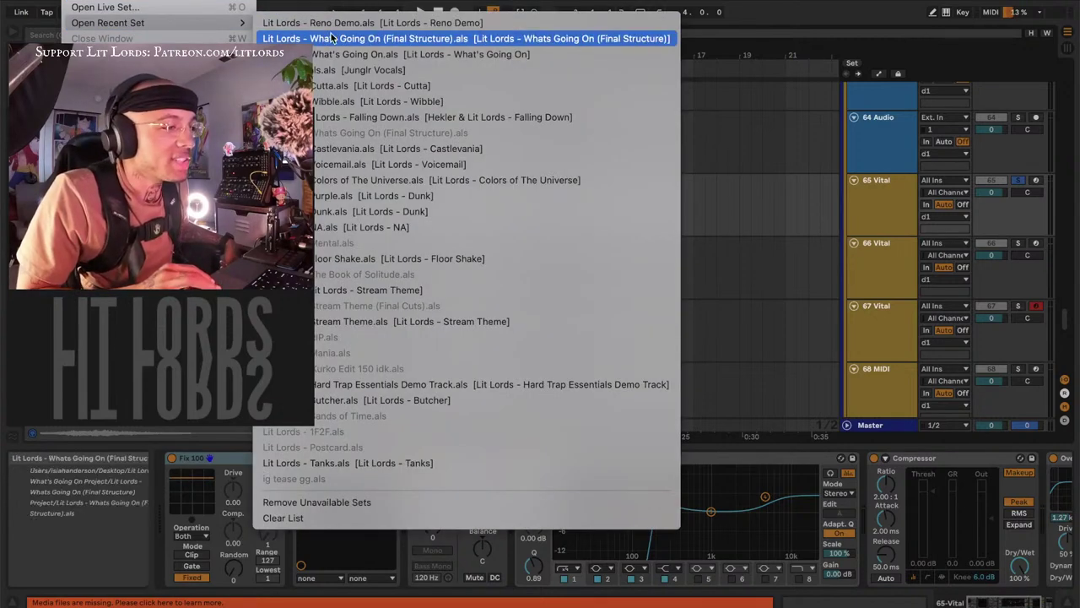
click(357, 102)
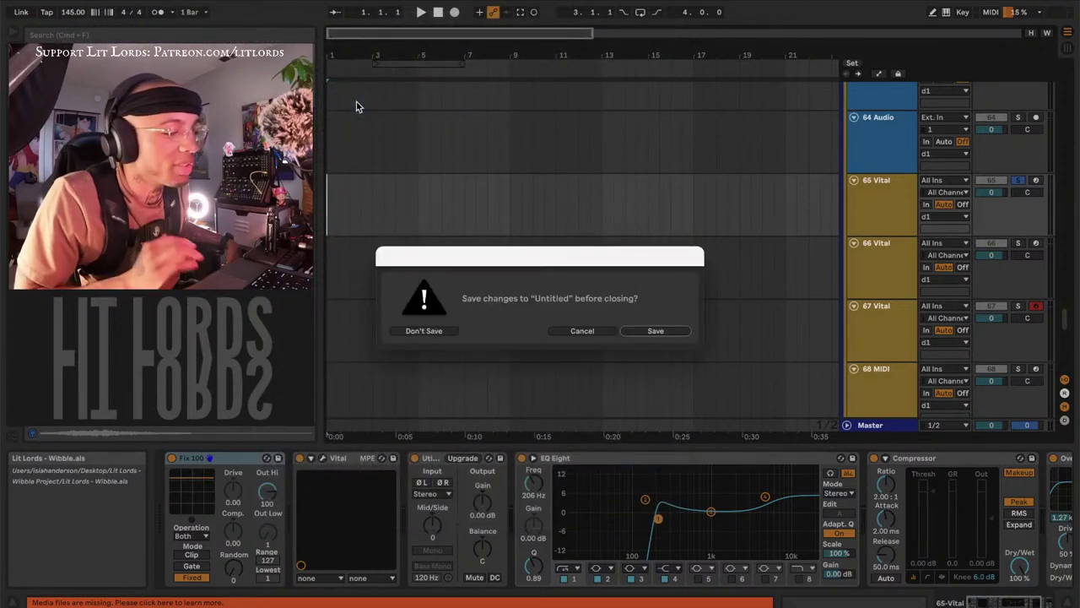
click(440, 328)
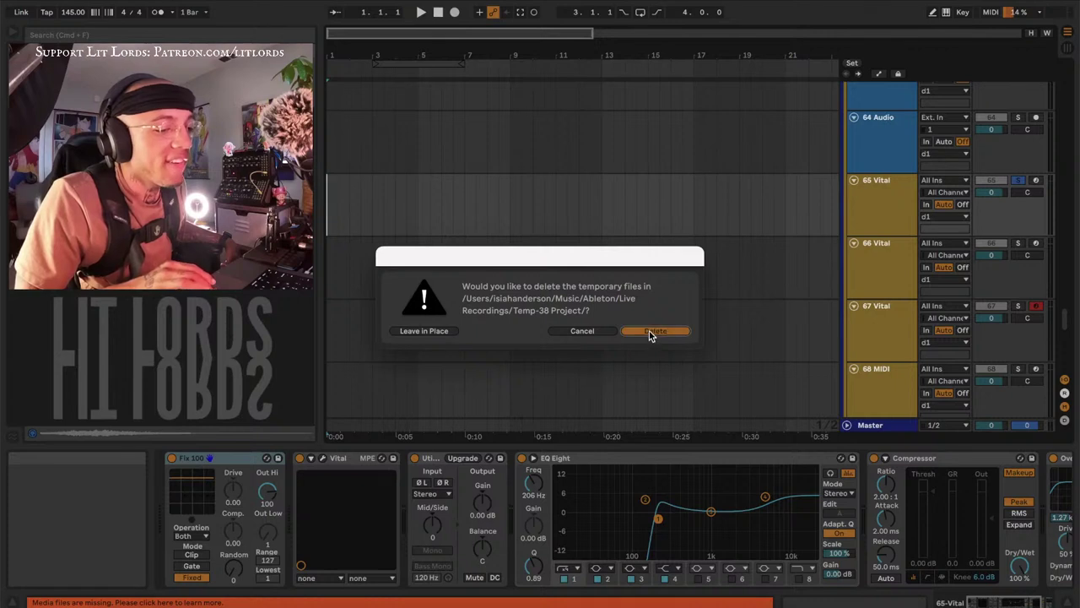
click(647, 332)
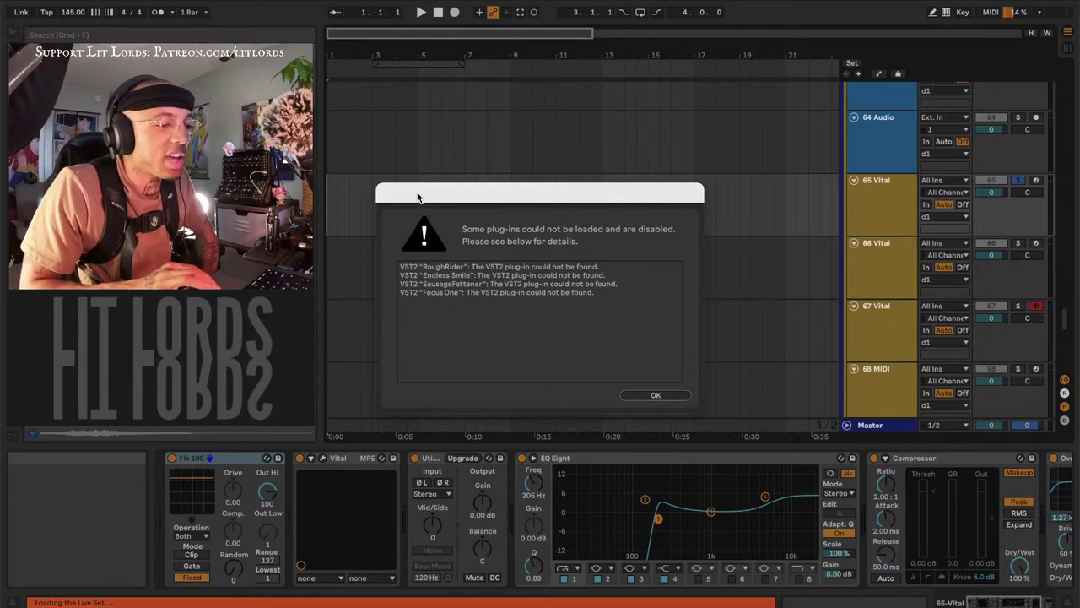
click(651, 396)
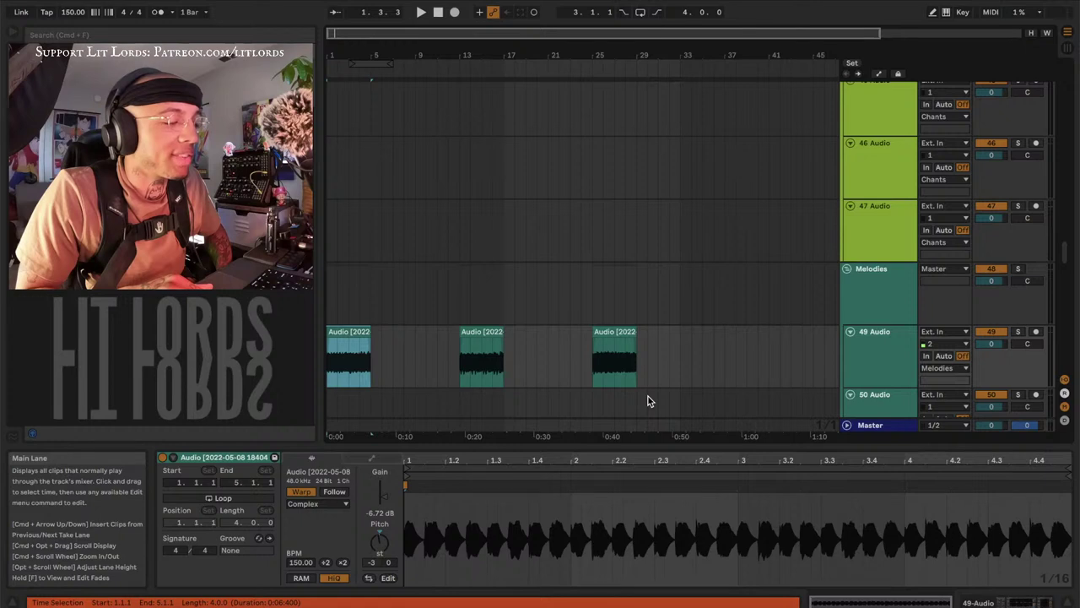
Enable the VST2 plug-in system folders in the plug-in preferences
key(super+comma)
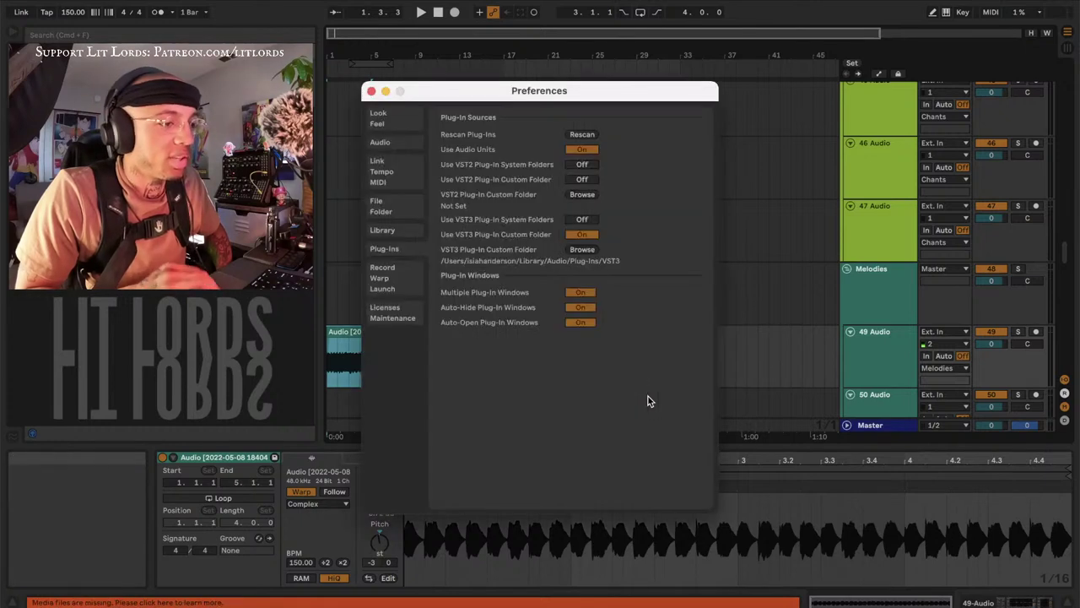
click(581, 165)
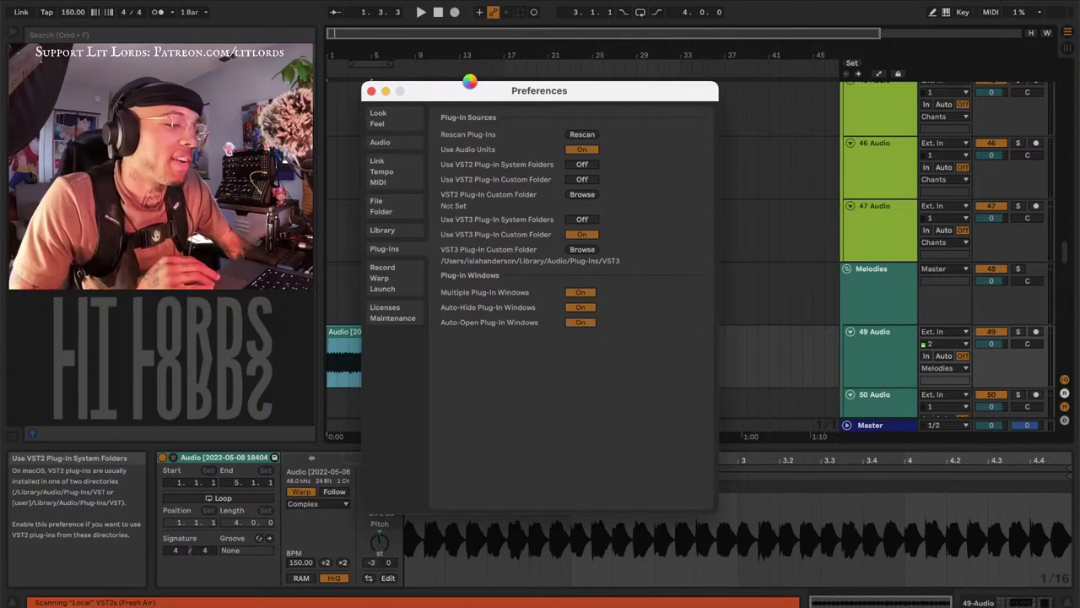
drag(463, 97, 476, 83)
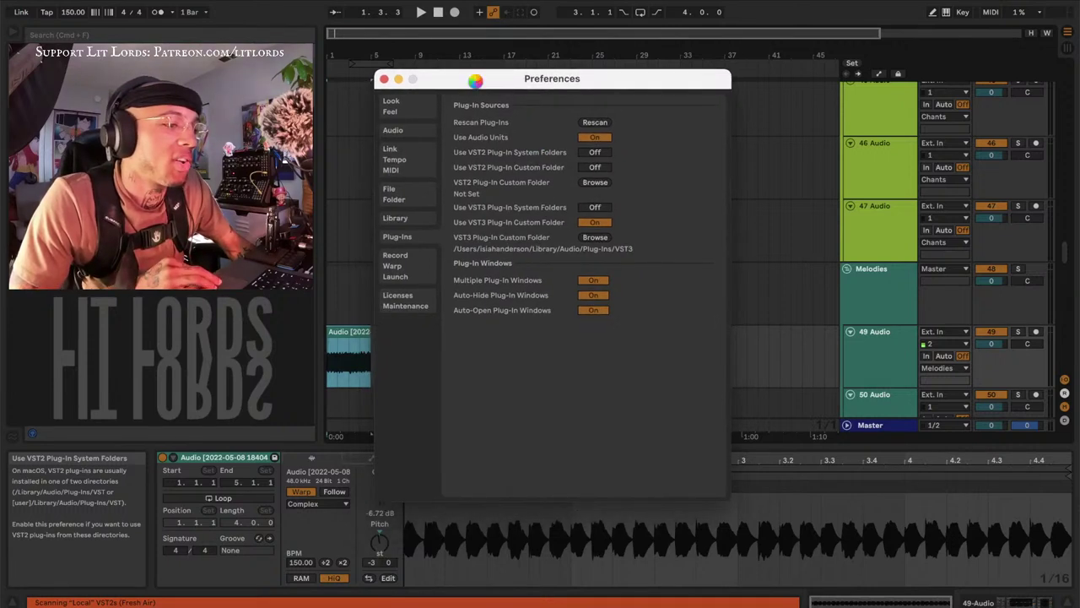
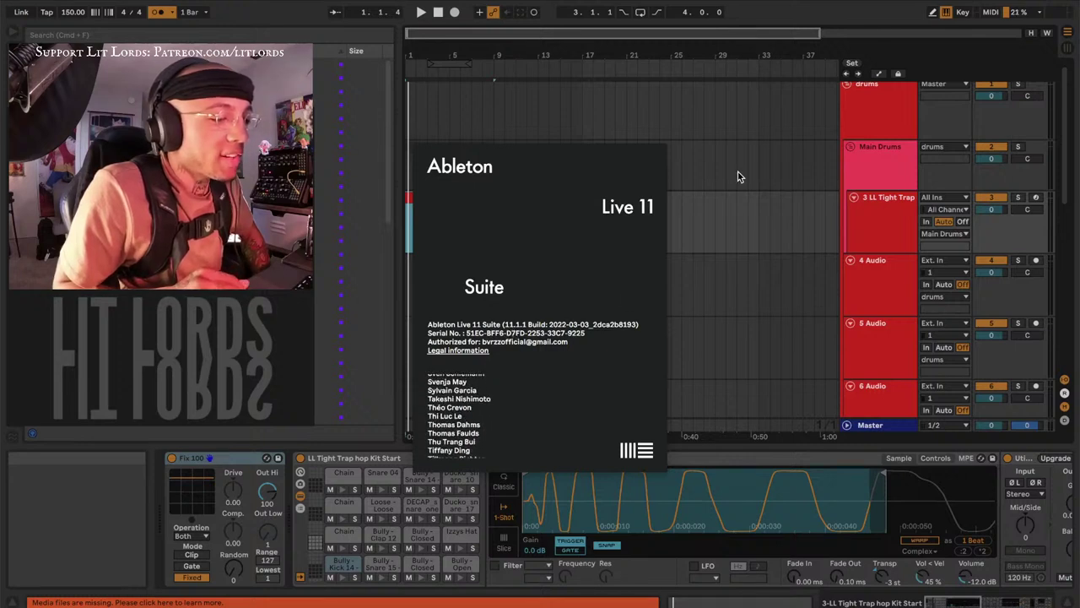
Dismiss the splash screen and audition the drum clip and the Bully Kick 14 pad in the LL Tight Trap hop kit
click(567, 190)
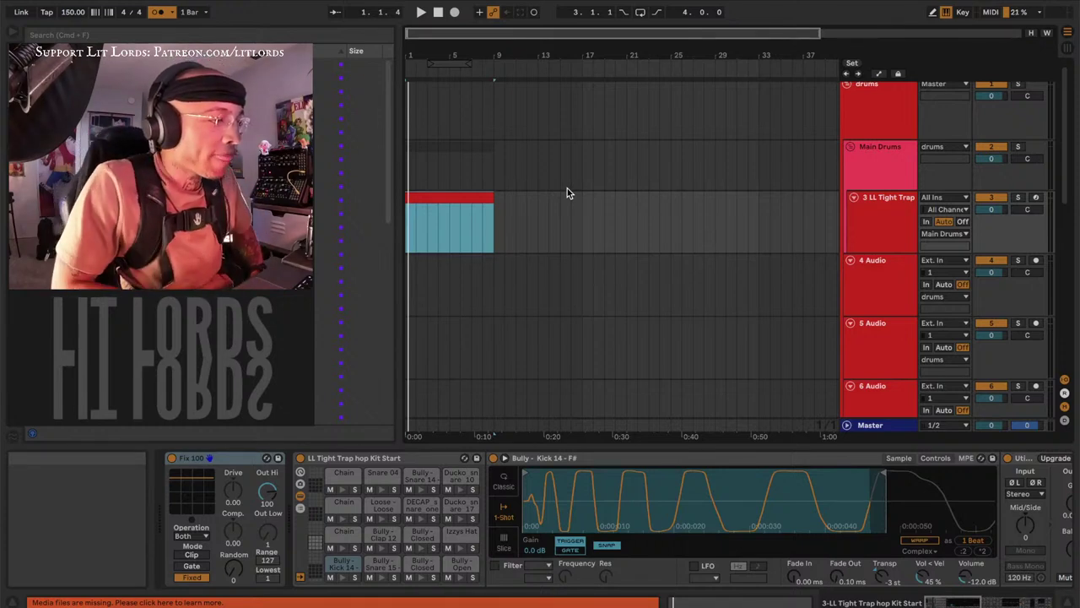
key(space)
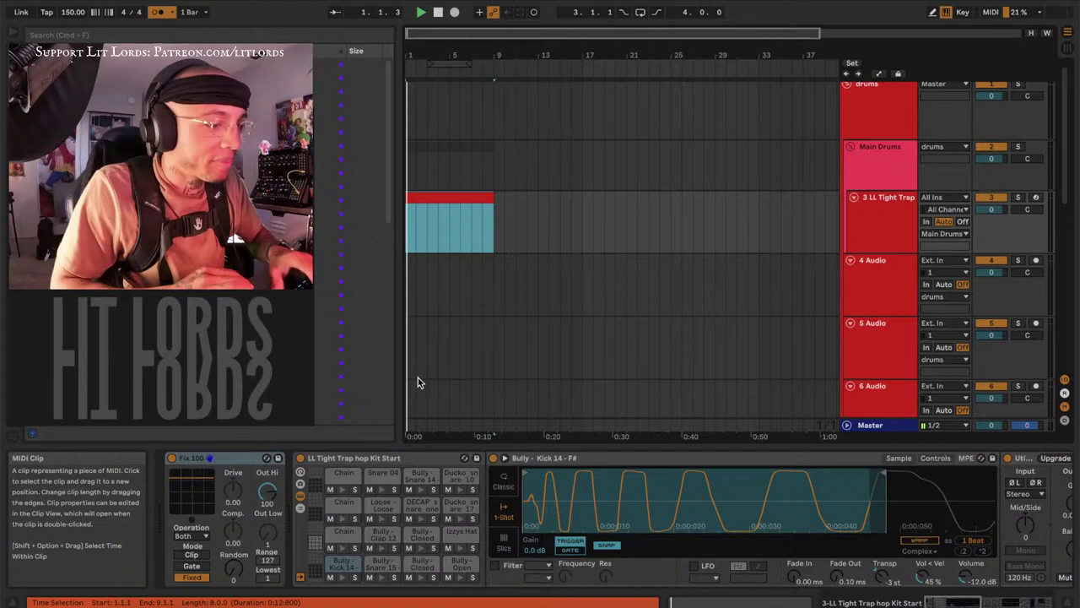
click(344, 578)
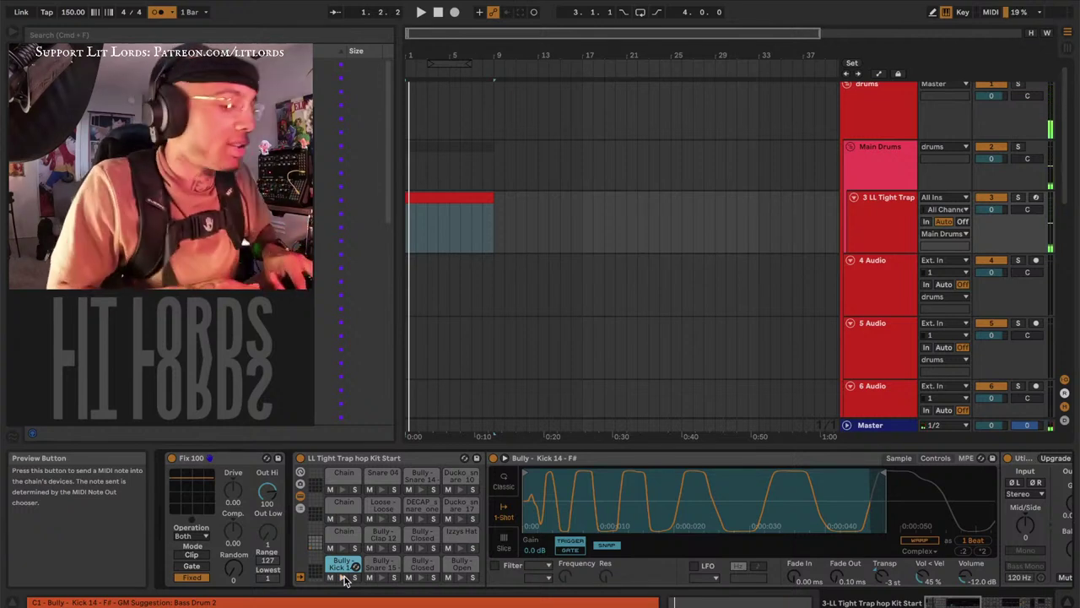
key(space)
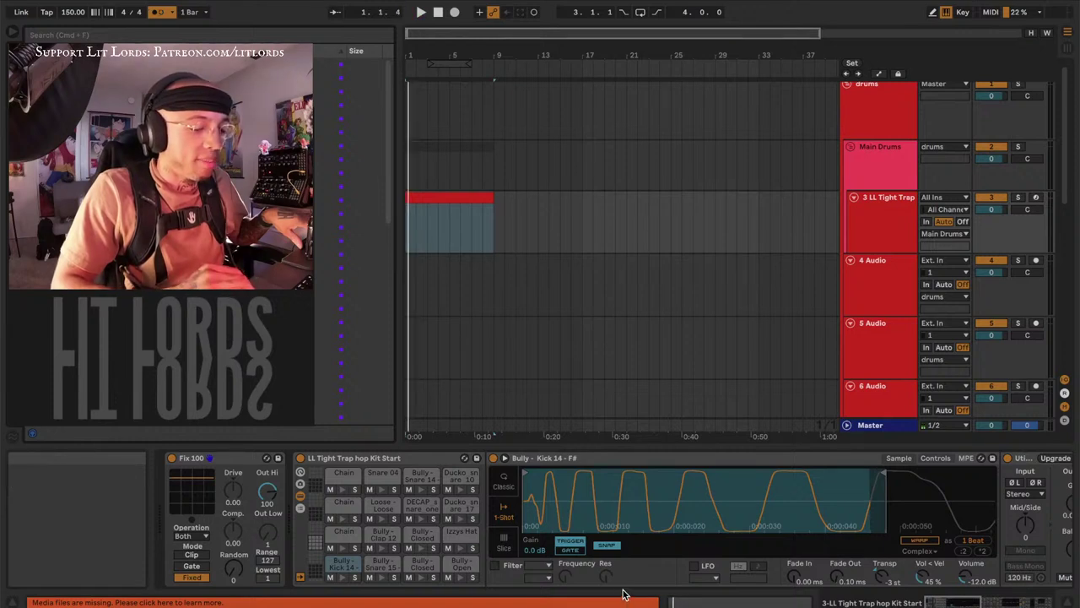
Switch to Spotify, open the Lit Lords artist page and play The Art of Love
click(691, 604)
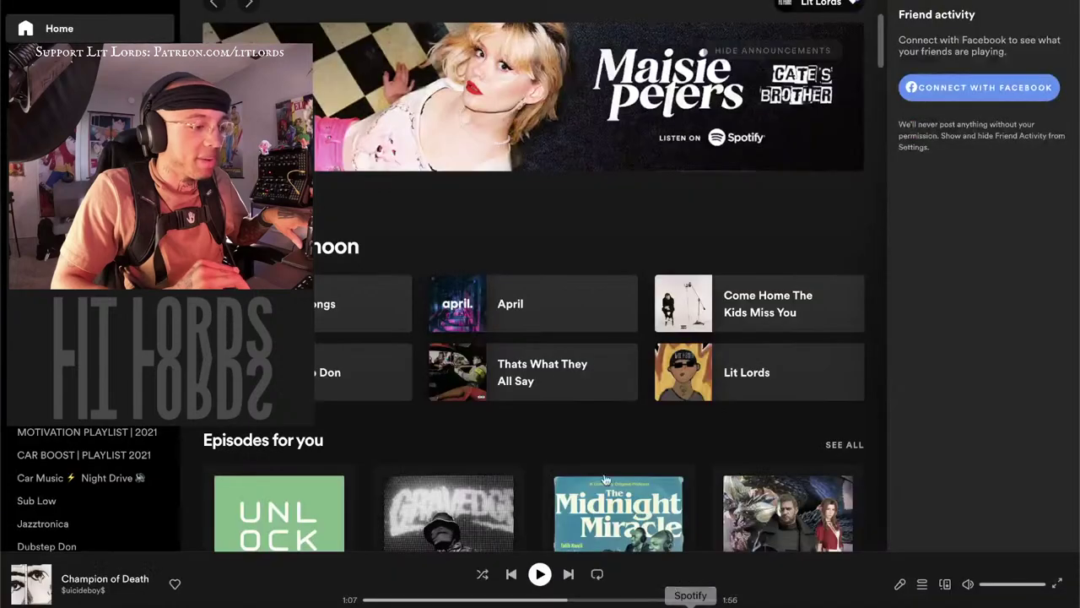
key(super+l)
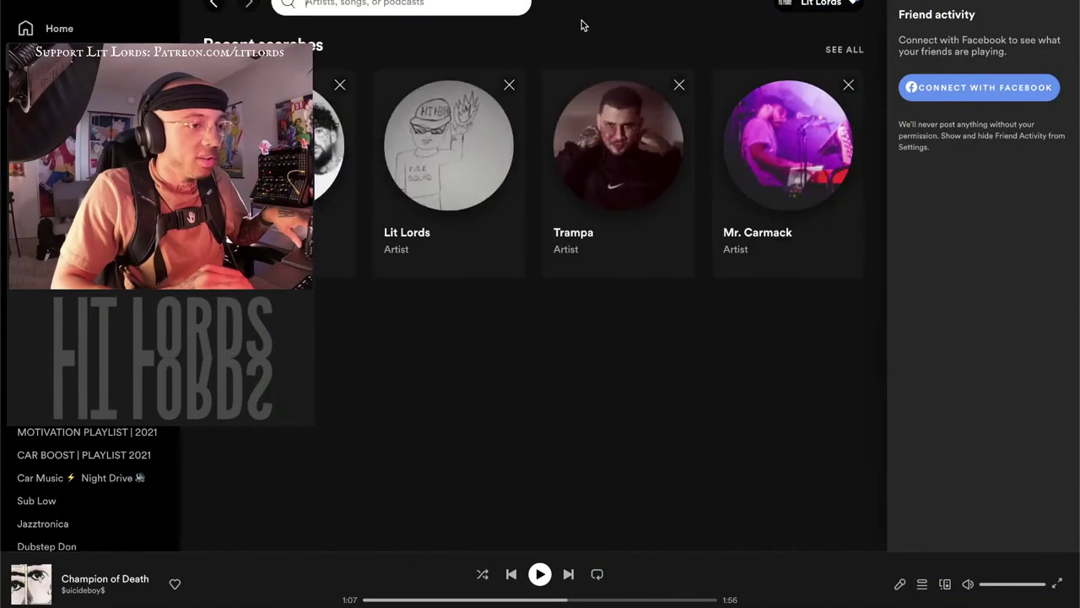
click(445, 191)
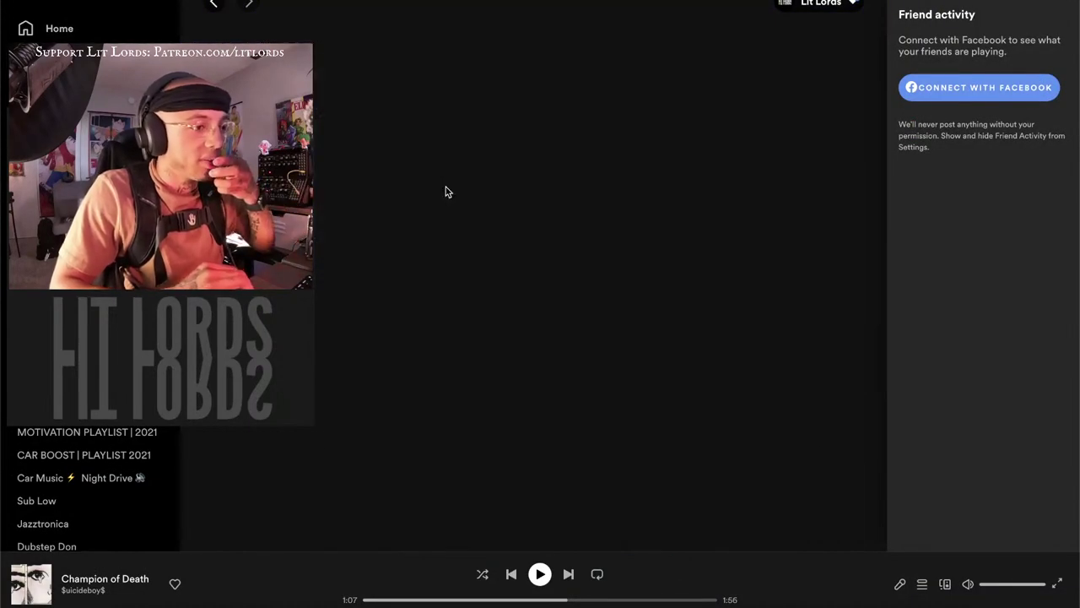
click(221, 358)
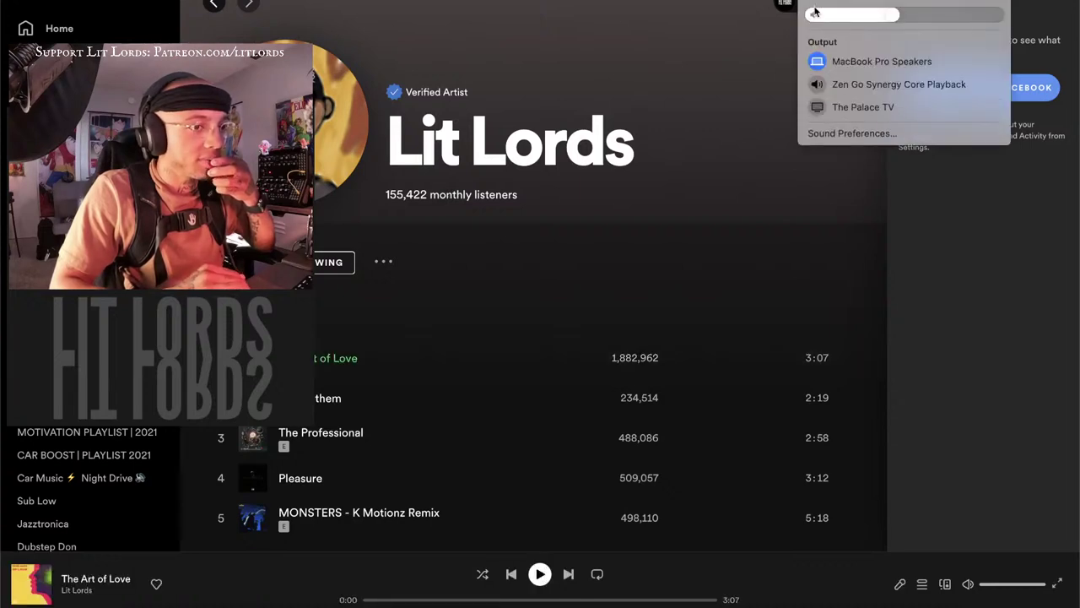
click(734, 81)
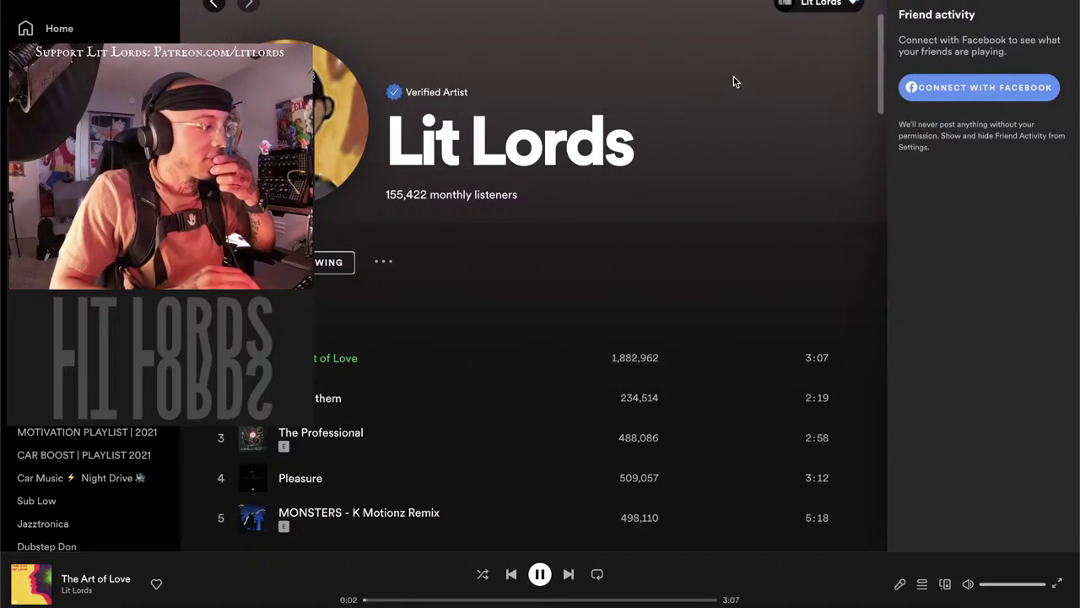
Skip ahead in The Art of Love, pause it and switch back to Ableton Live
click(412, 599)
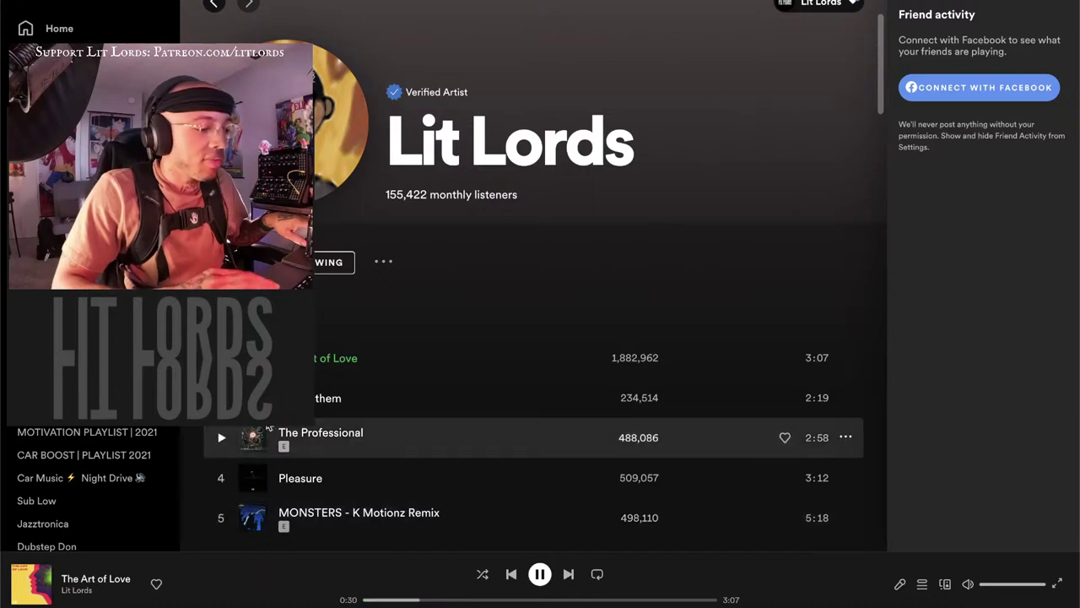
key(space)
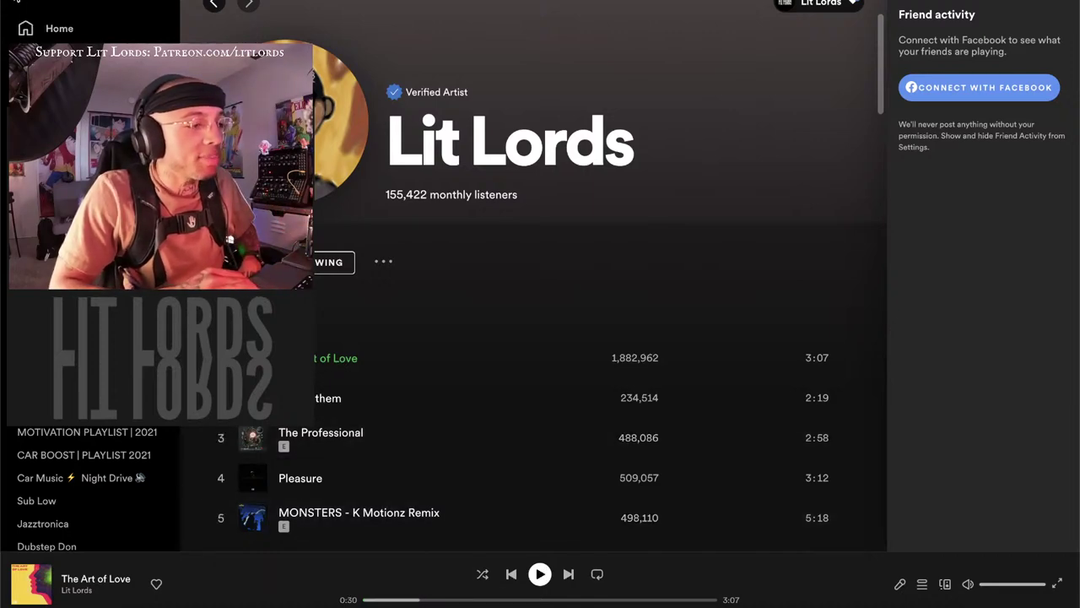
key(super+Tab)
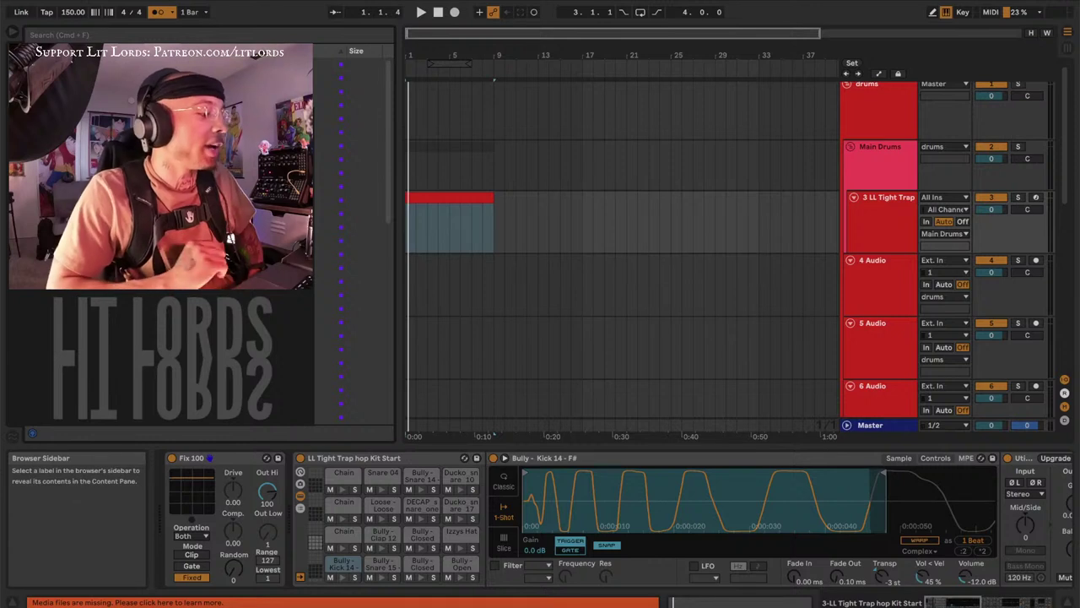
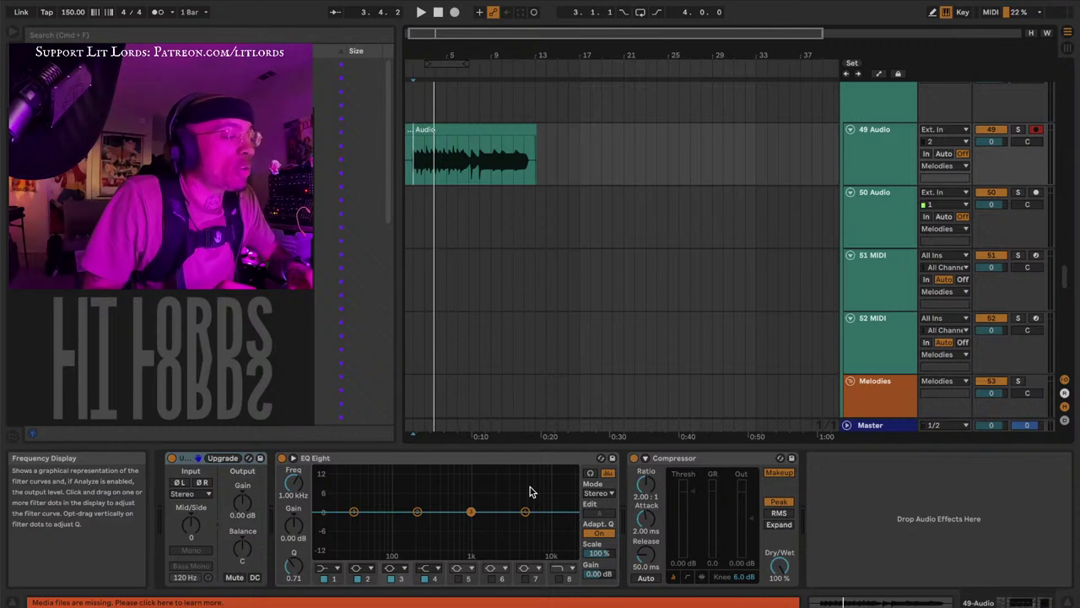
Boost EQ Eight's highest band on the 49 Audio track by about 4.83 dB at 3.67 kHz during playback
key(space)
drag(524, 512, 515, 498)
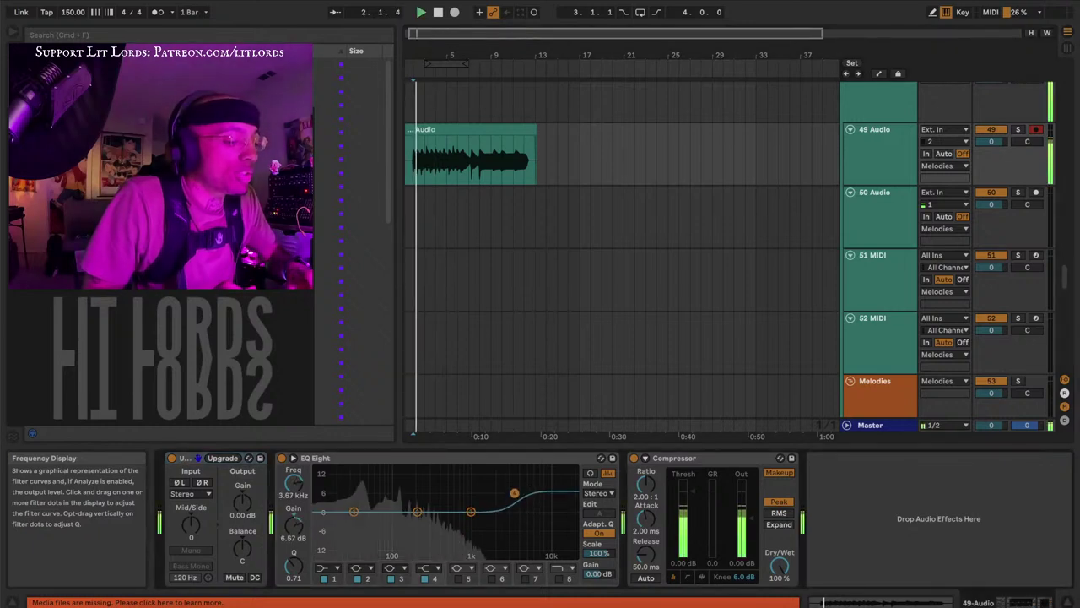
key(space)
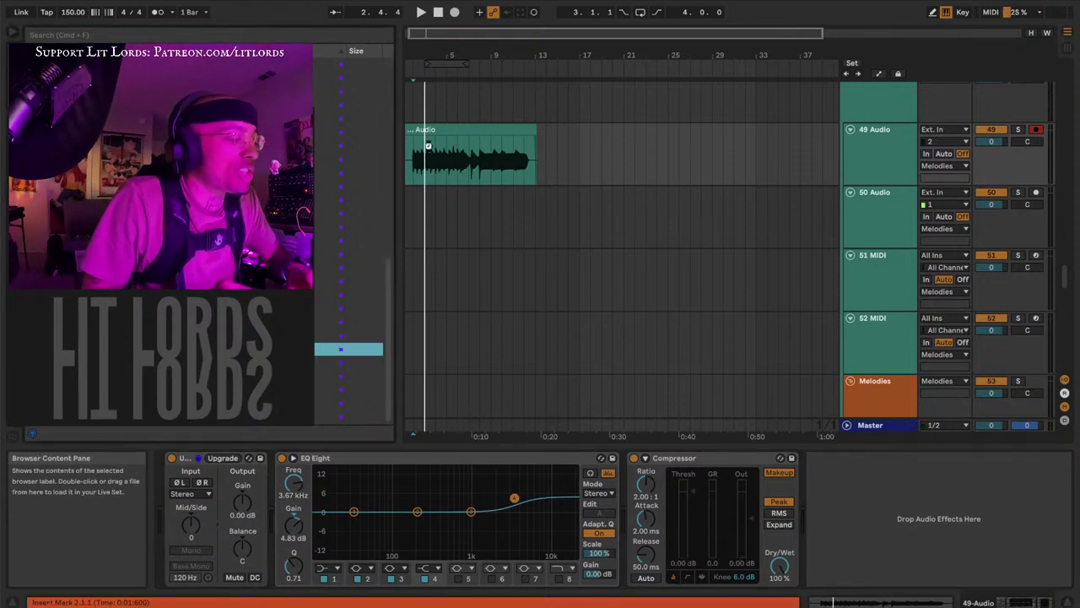
Add the Thermal plug-in after the Compressor on the 49 Audio track and listen to the recording through it
key(alt+t)
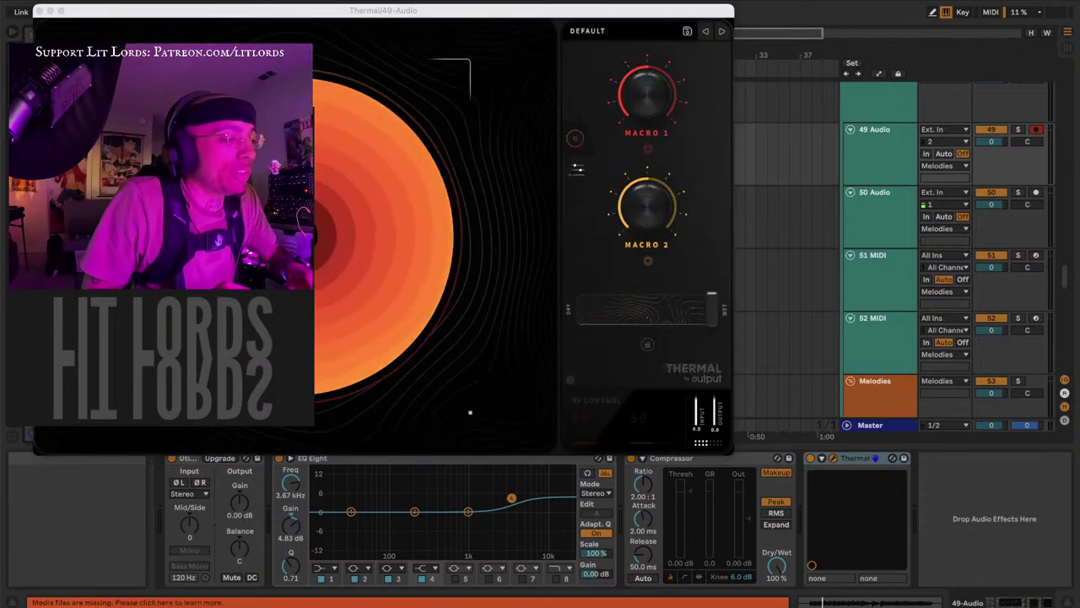
drag(319, 9, 666, 46)
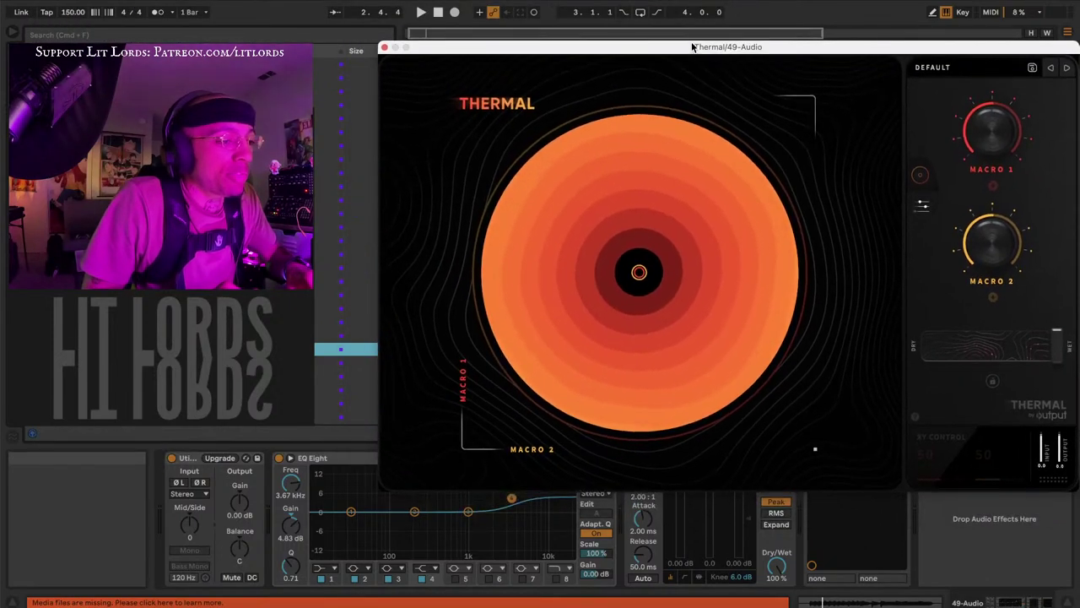
key(space)
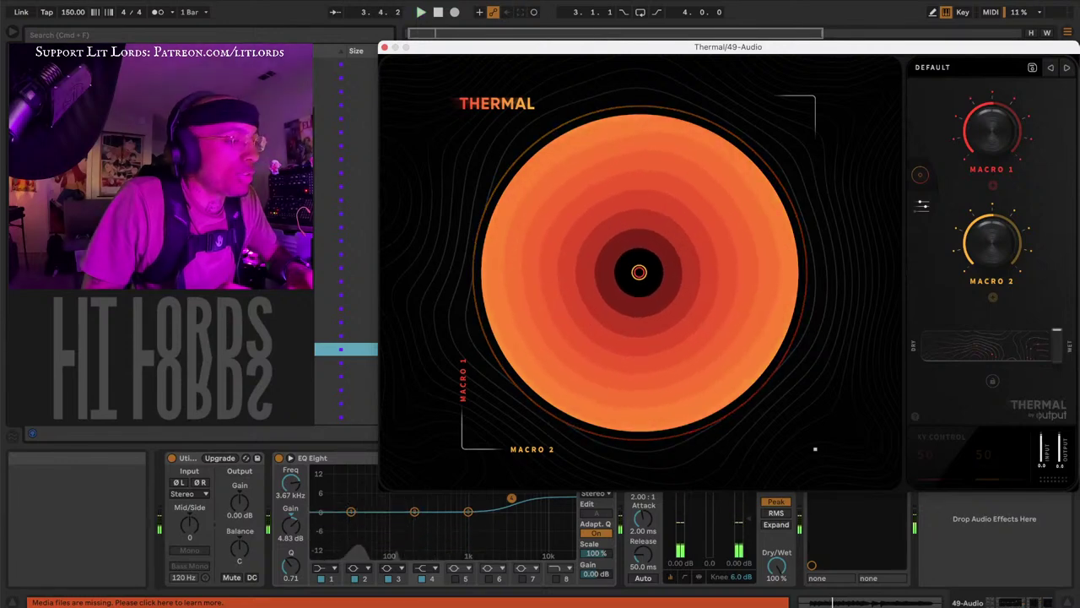
click(384, 47)
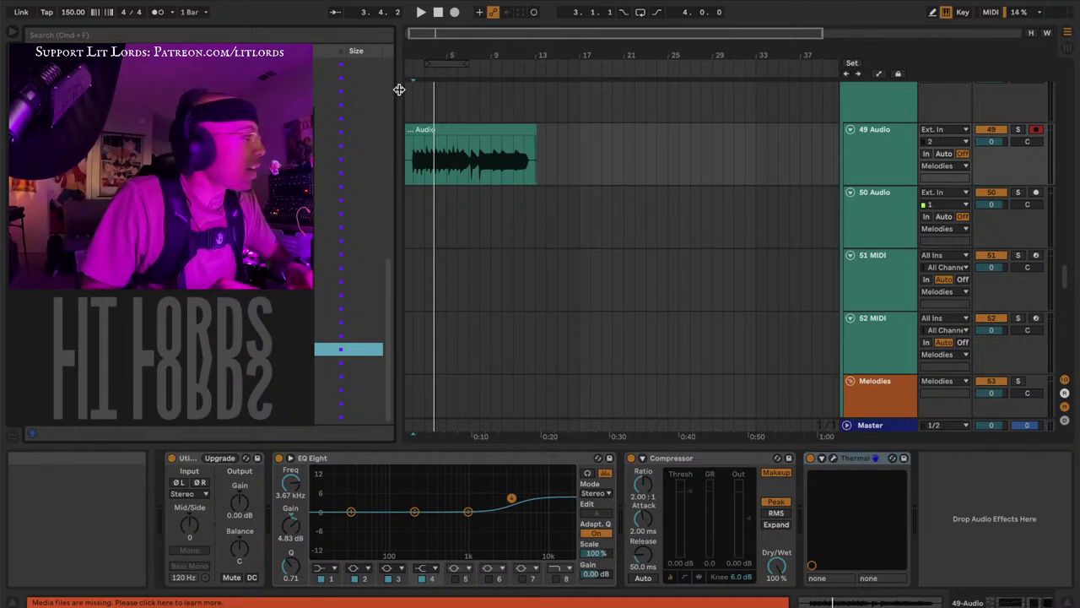
Narrow the browser to widen the arrangement, and reopen Thermal while playing the 49 Audio clip from 2.1.1
drag(399, 88, 320, 83)
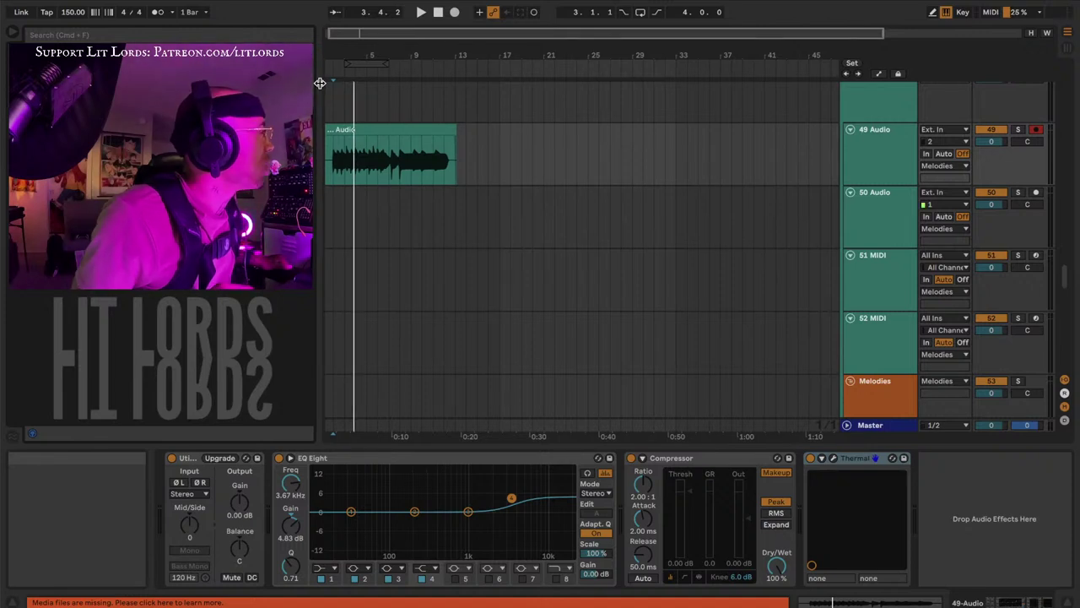
click(334, 165)
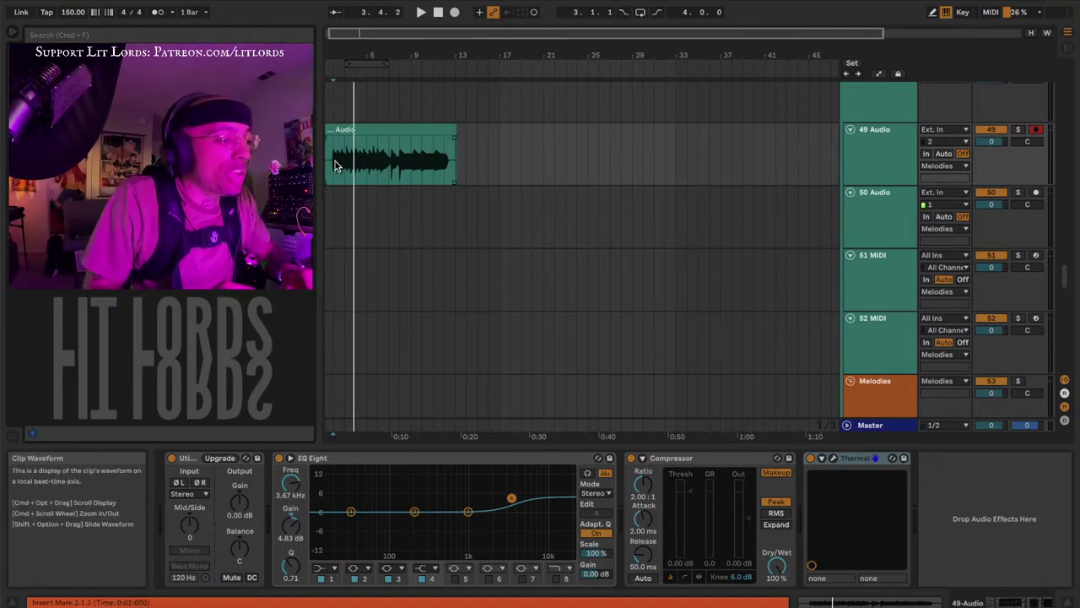
click(834, 458)
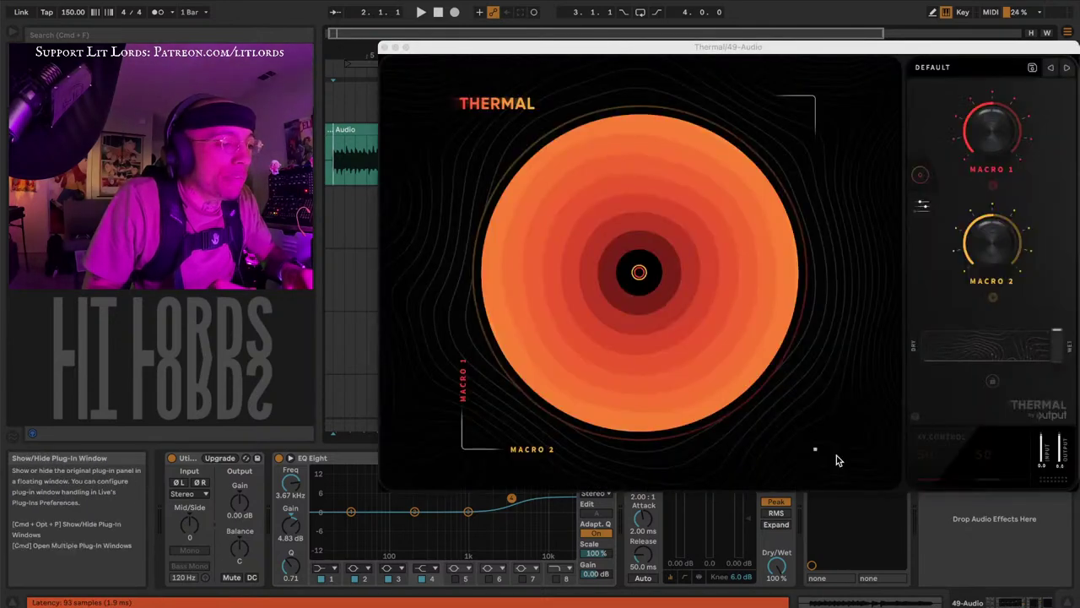
key(space)
Audition Thermal's Bass presets from Mellow Muffler through Fat Sliders on the playing recording, leaving Fat Sliders loaded, and close its window
drag(656, 80, 612, 74)
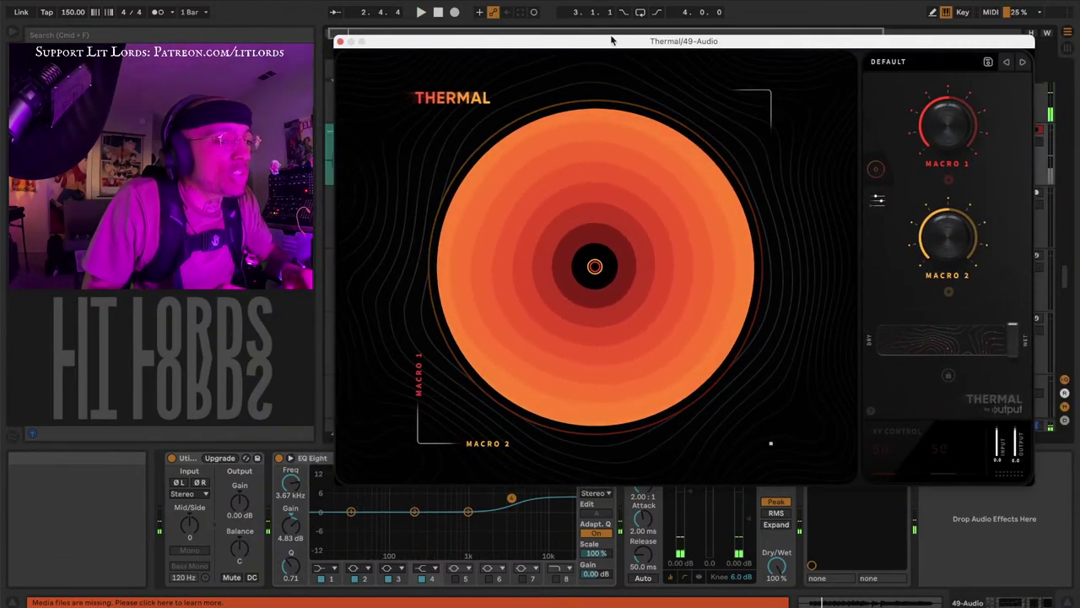
click(888, 64)
click(424, 181)
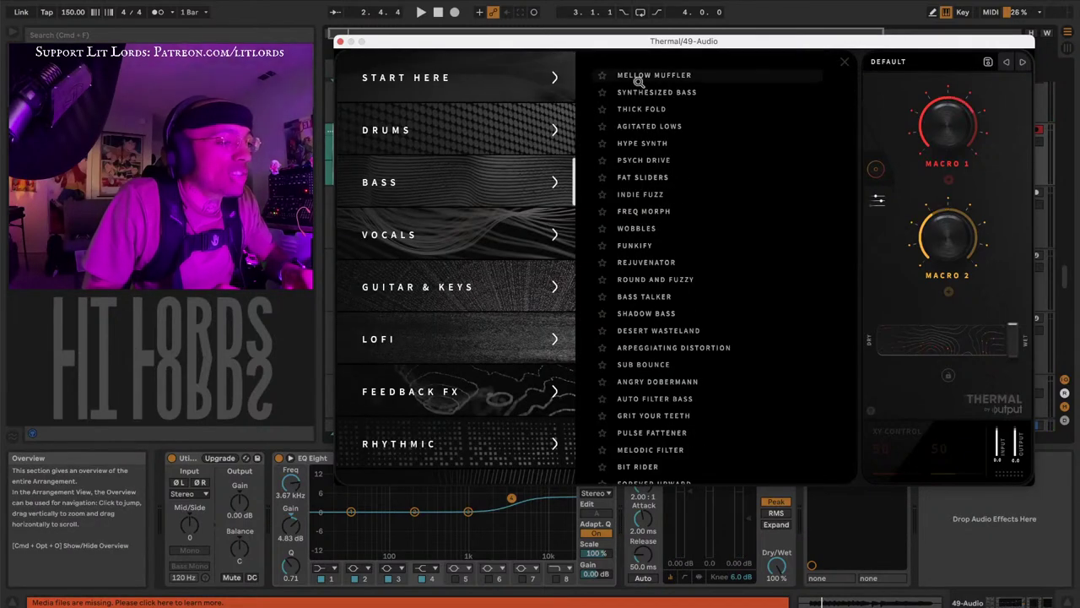
click(639, 77)
click(639, 93)
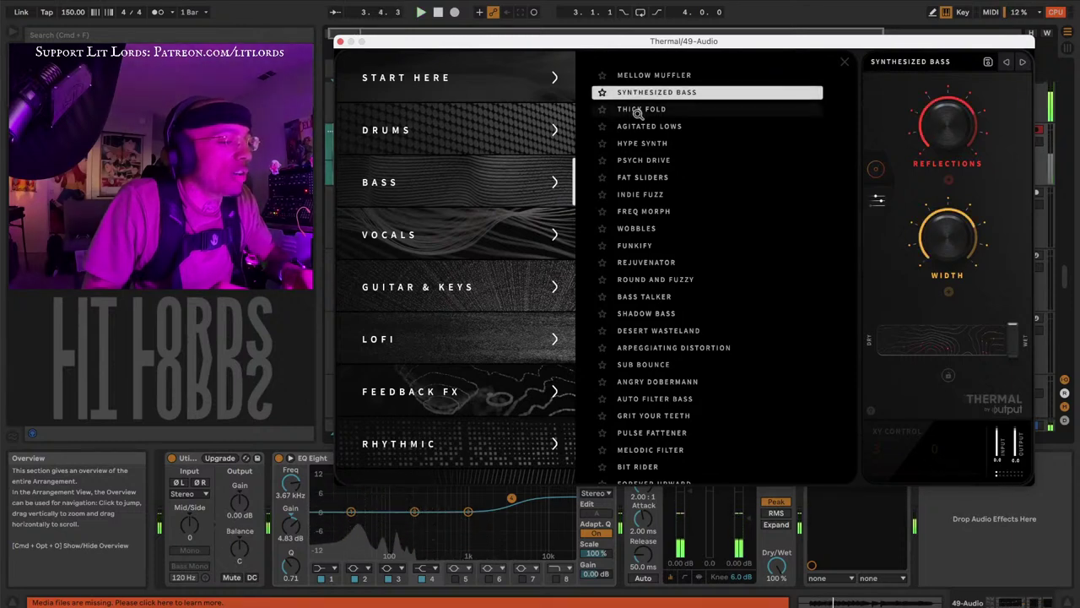
click(638, 110)
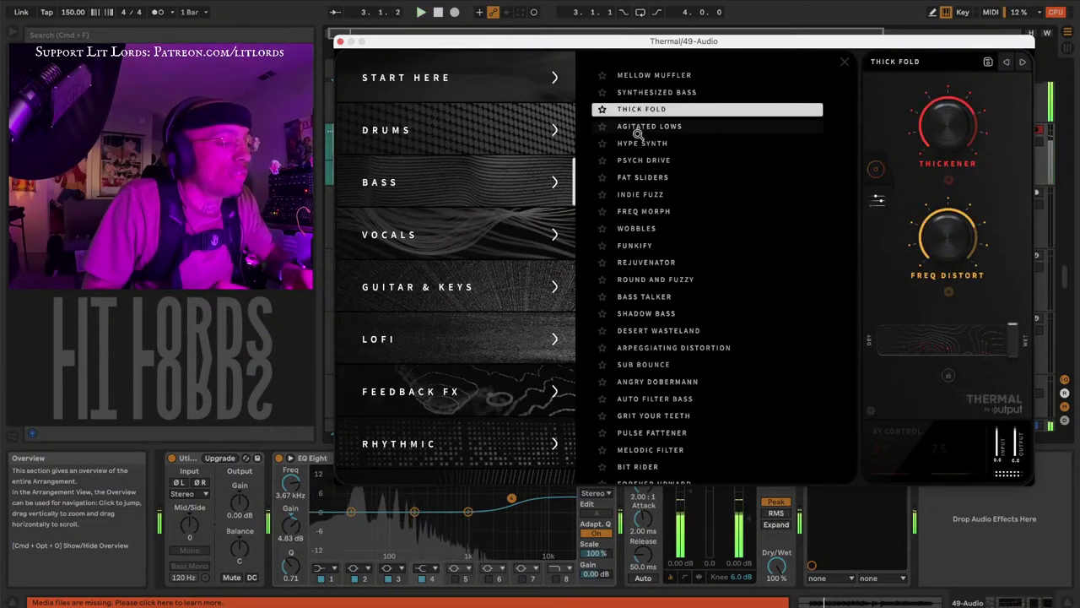
click(638, 127)
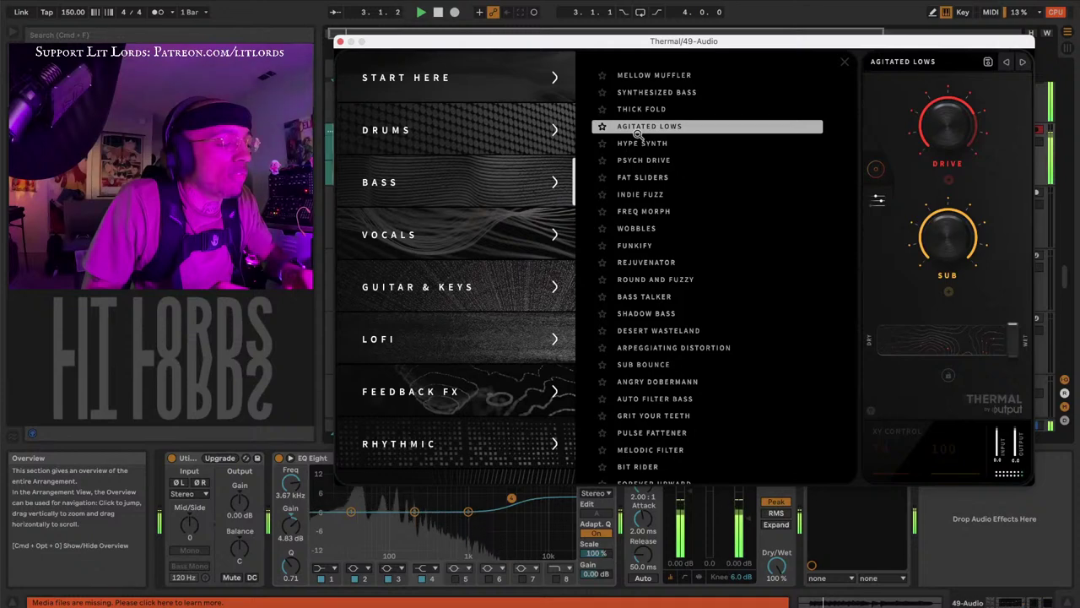
click(638, 144)
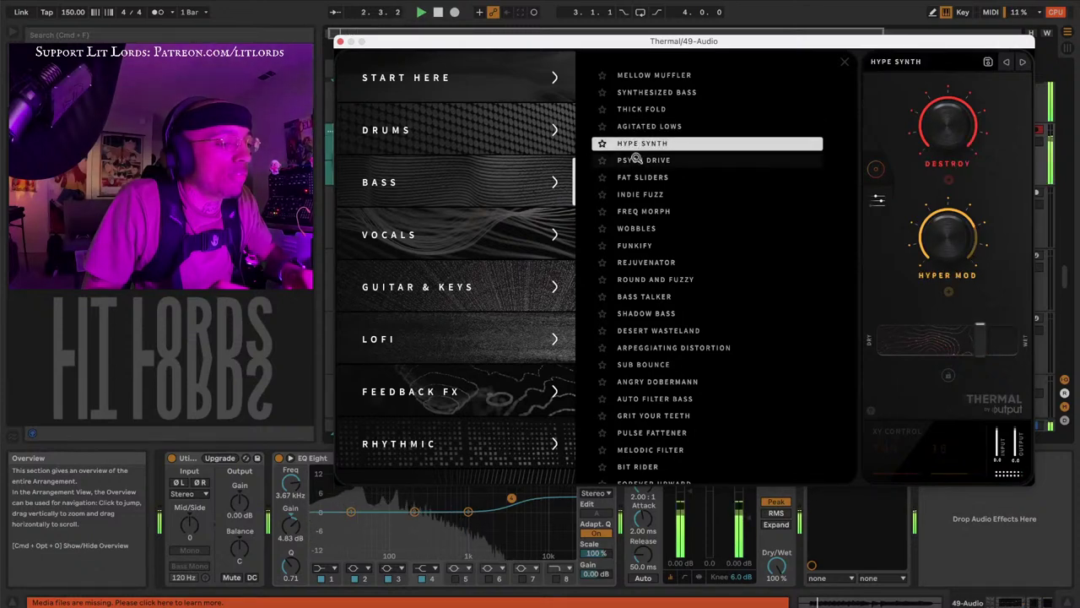
click(636, 164)
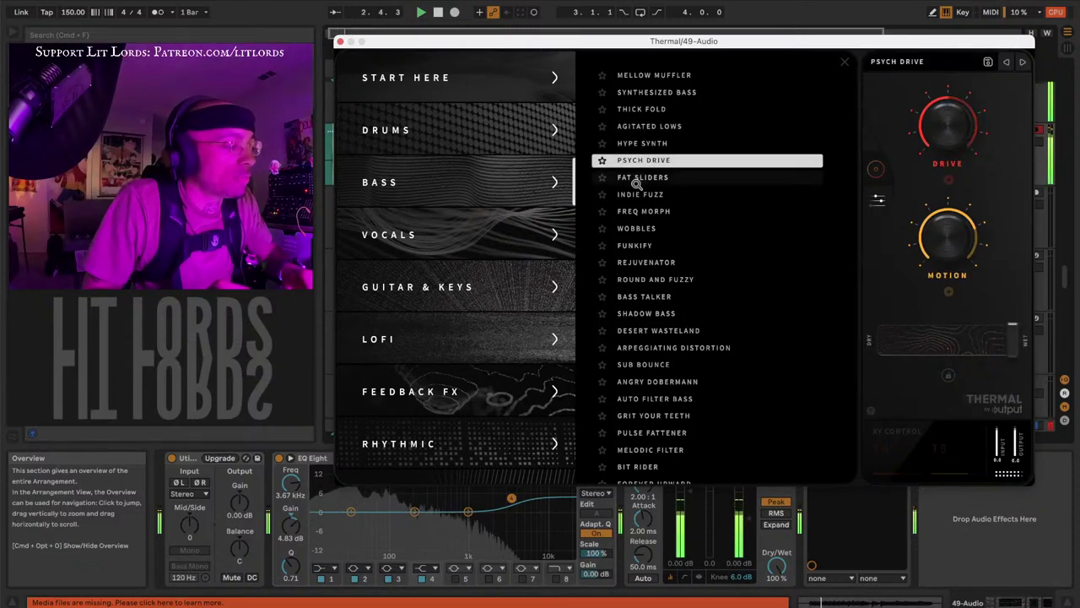
click(637, 178)
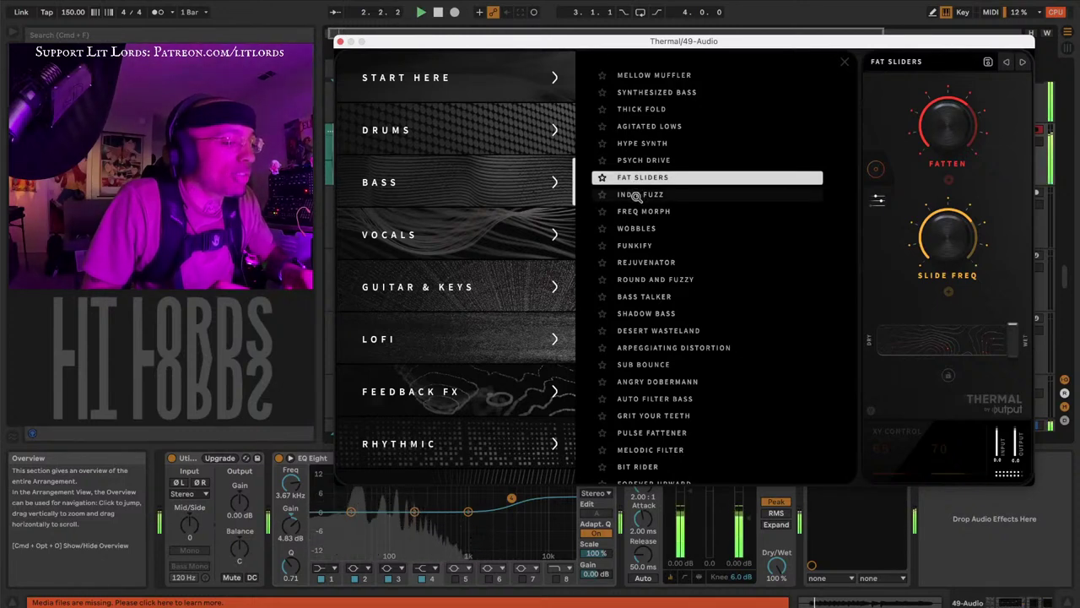
click(339, 41)
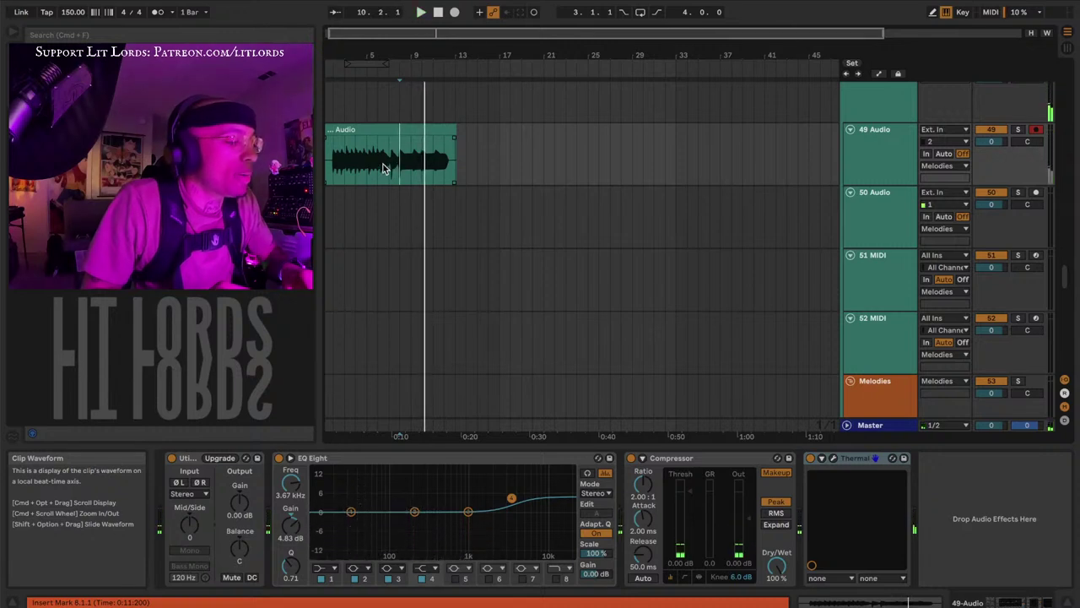
Play the existing recording on the 49 Audio track from its start and delete the whole clip
click(331, 163)
key(space)
click(335, 135)
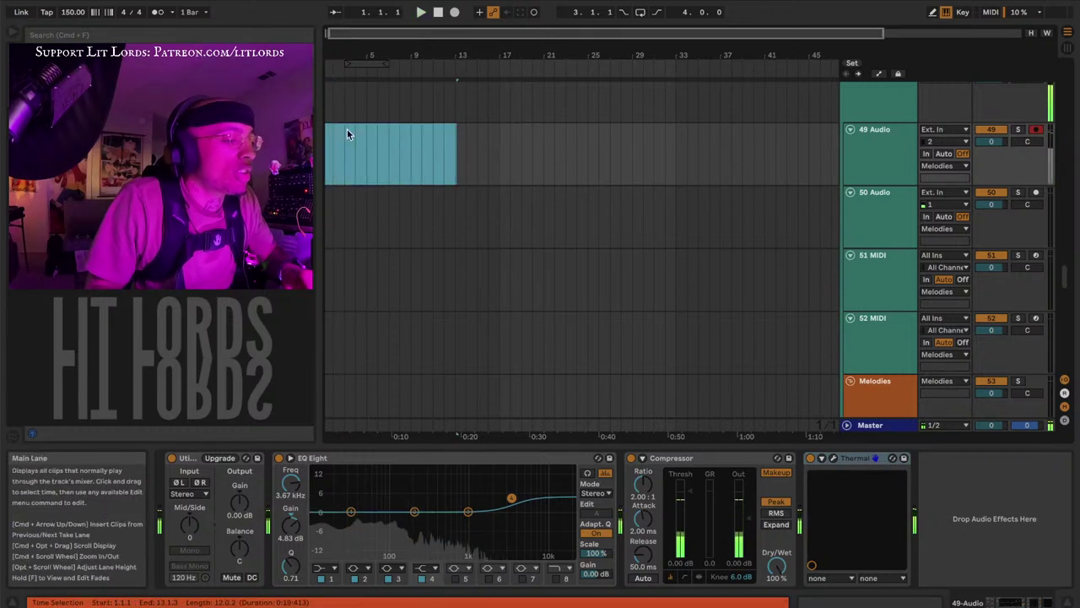
key(Delete)
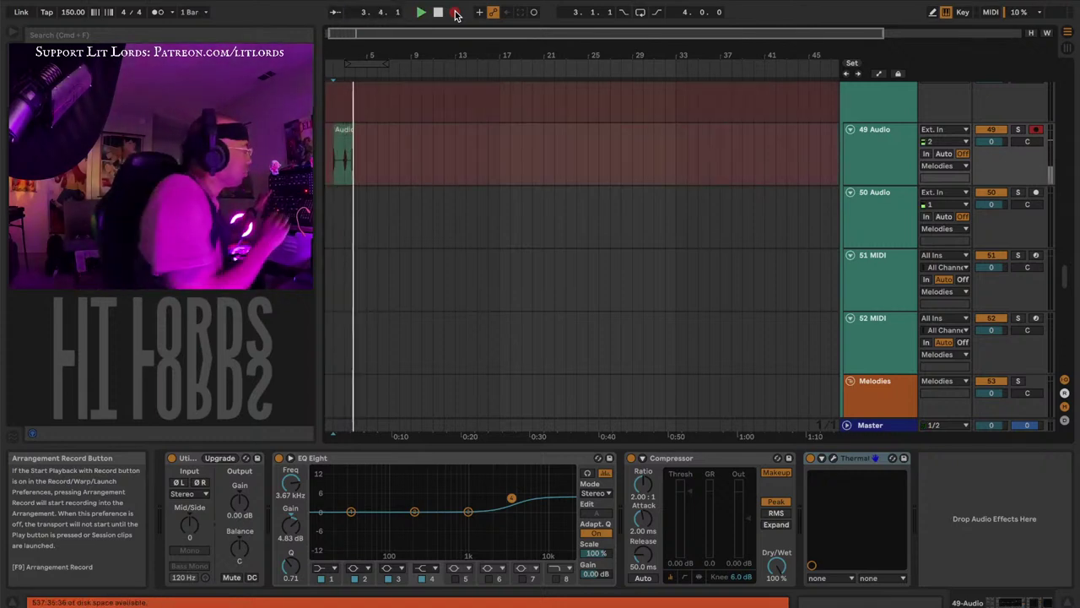
Record a new take from 2.1.1 on the 49 Audio track, play it back and trim it to one bar
key(space)
click(455, 11)
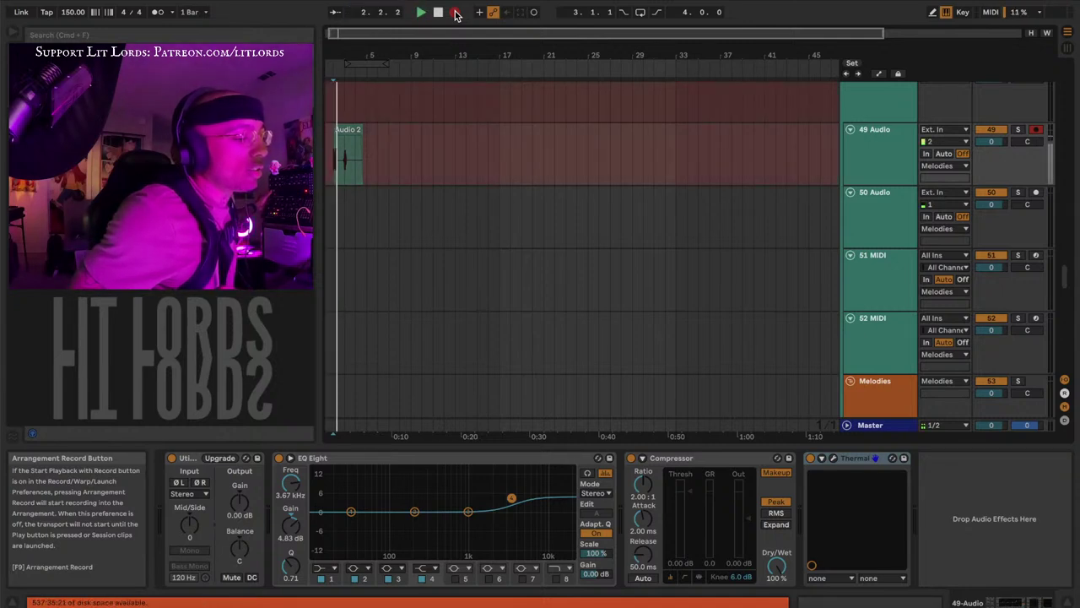
key(space)
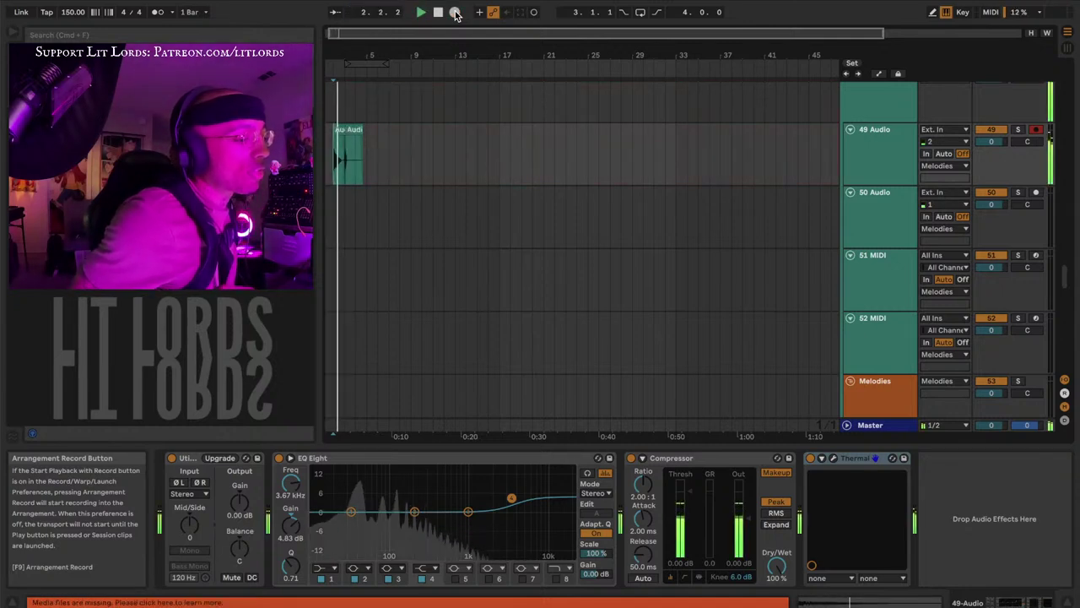
click(356, 127)
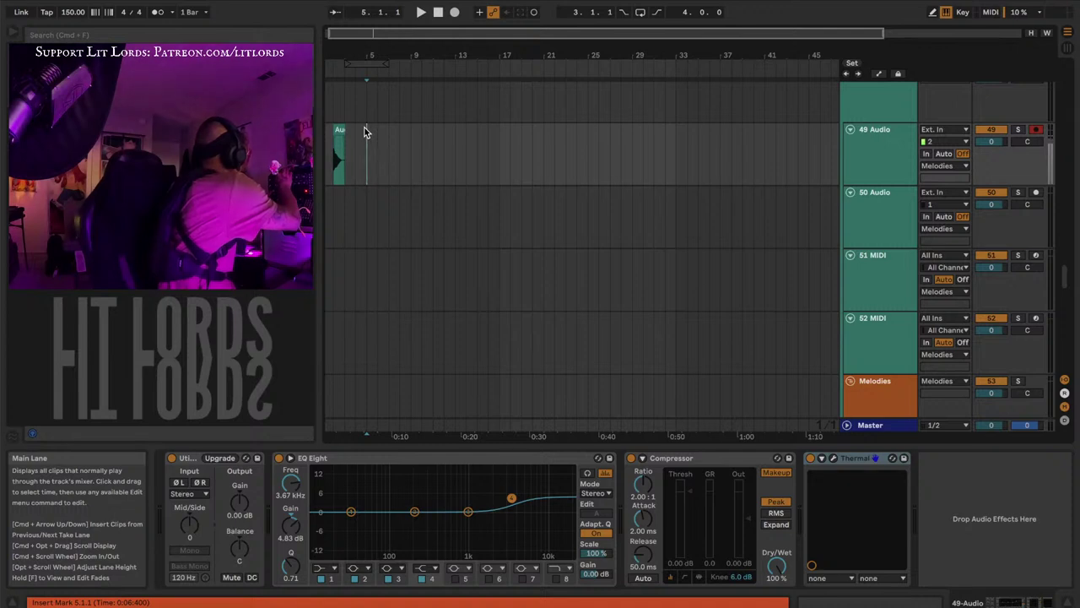
Record further takes at 5.1.1 and 9.1.1 on the 49 Audio track and trim the one at 9.1.1 to one bar
click(453, 12)
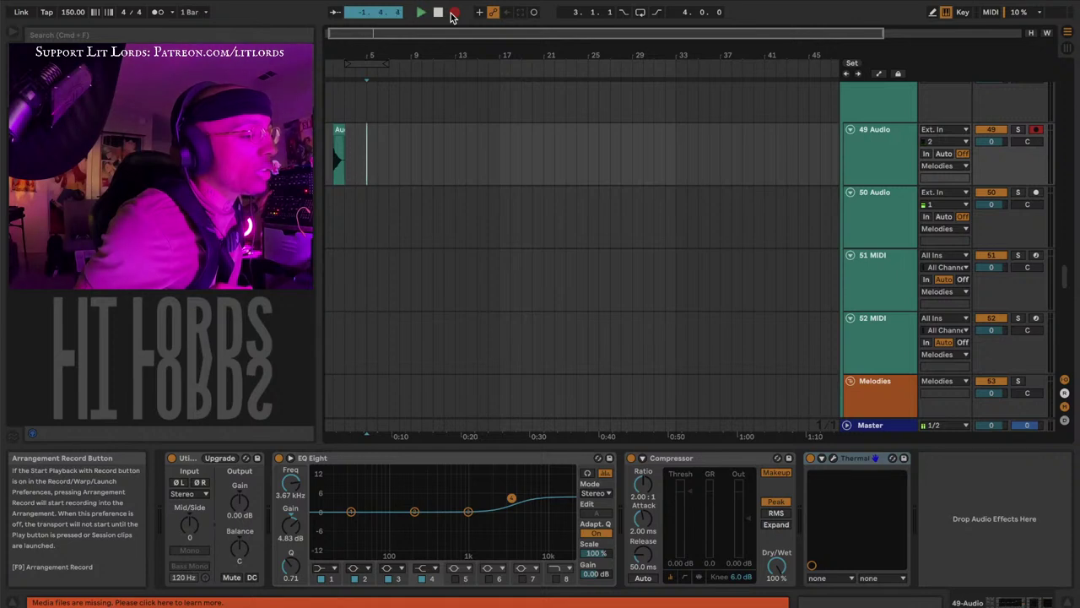
click(453, 12)
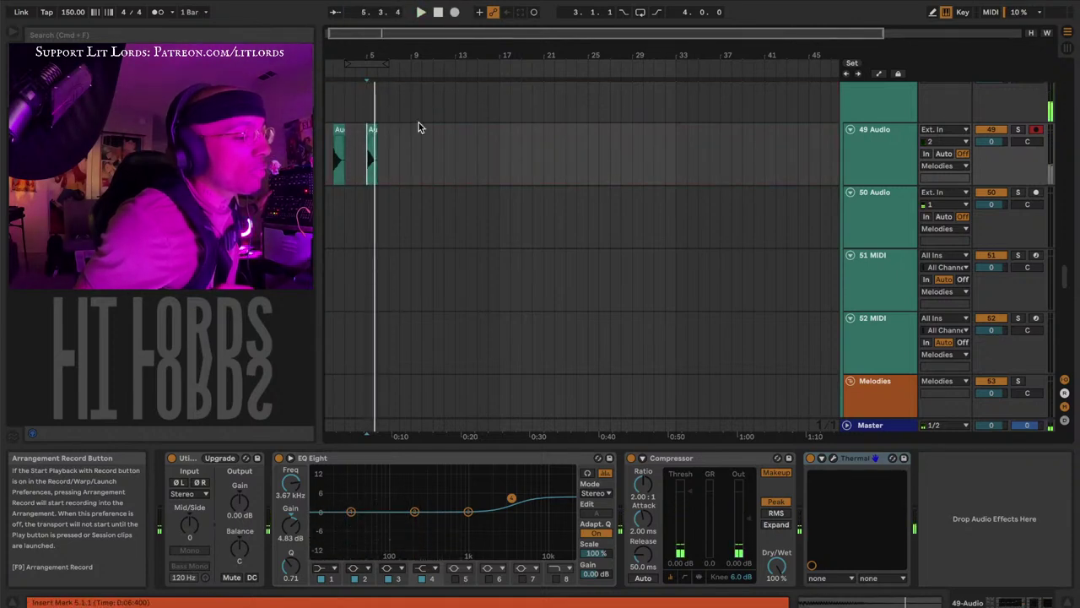
click(411, 138)
click(454, 11)
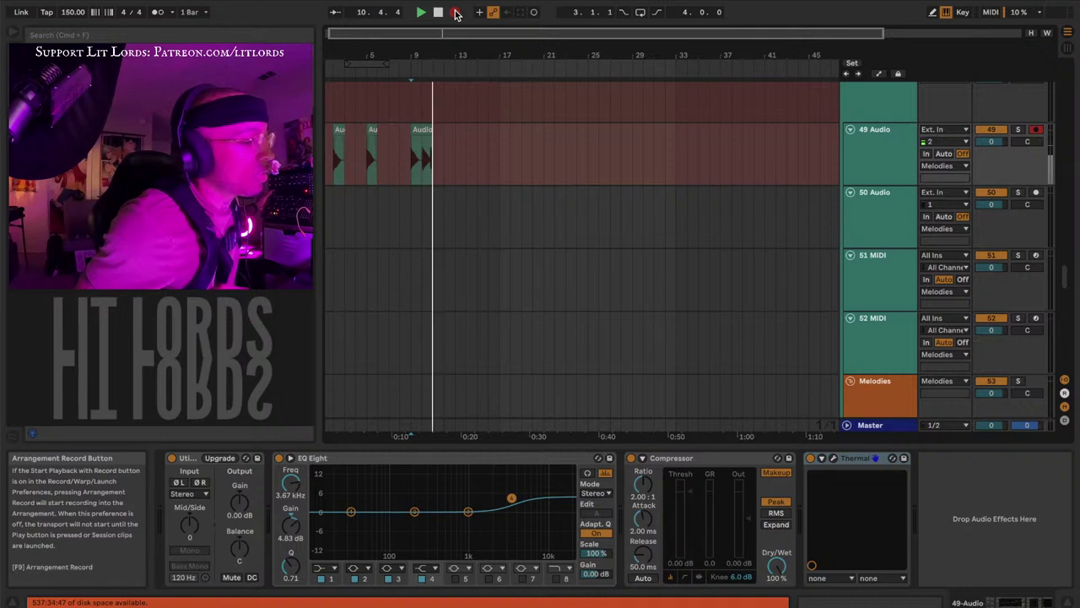
click(455, 12)
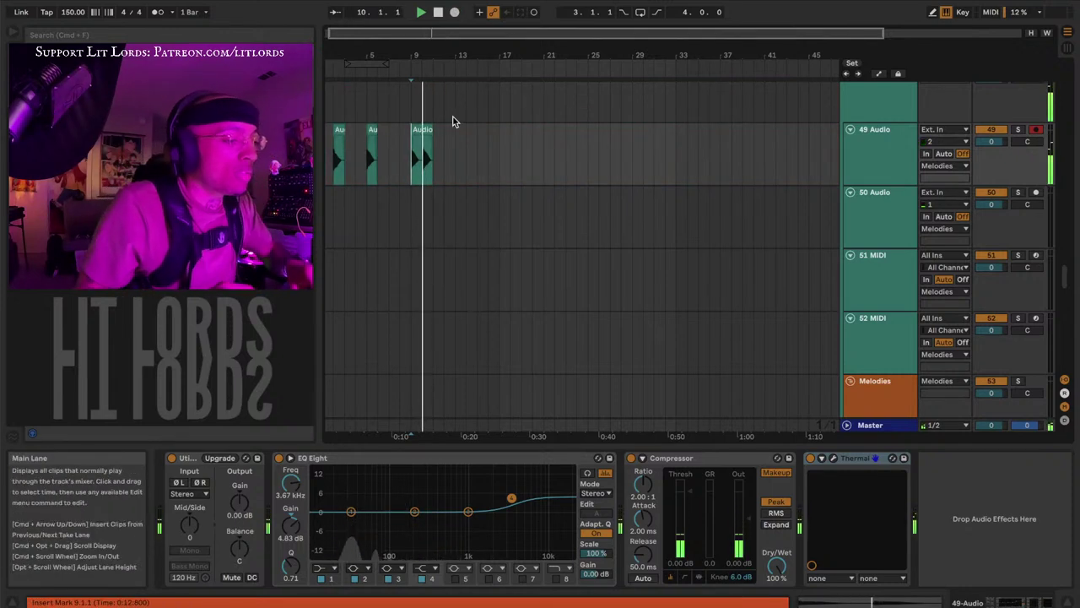
drag(410, 51, 494, 169)
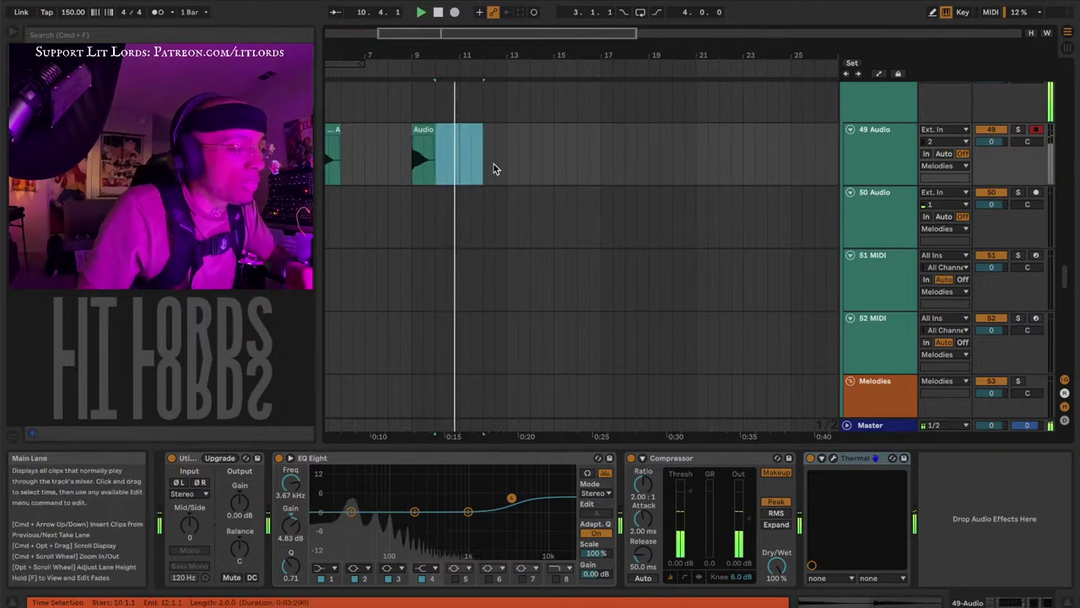
Play back the three 49 Audio takes in turn, move the third from 9.1.1 to 7.1.1 and replay the first
scroll(493, 164, left, 5)
click(431, 145)
click(360, 131)
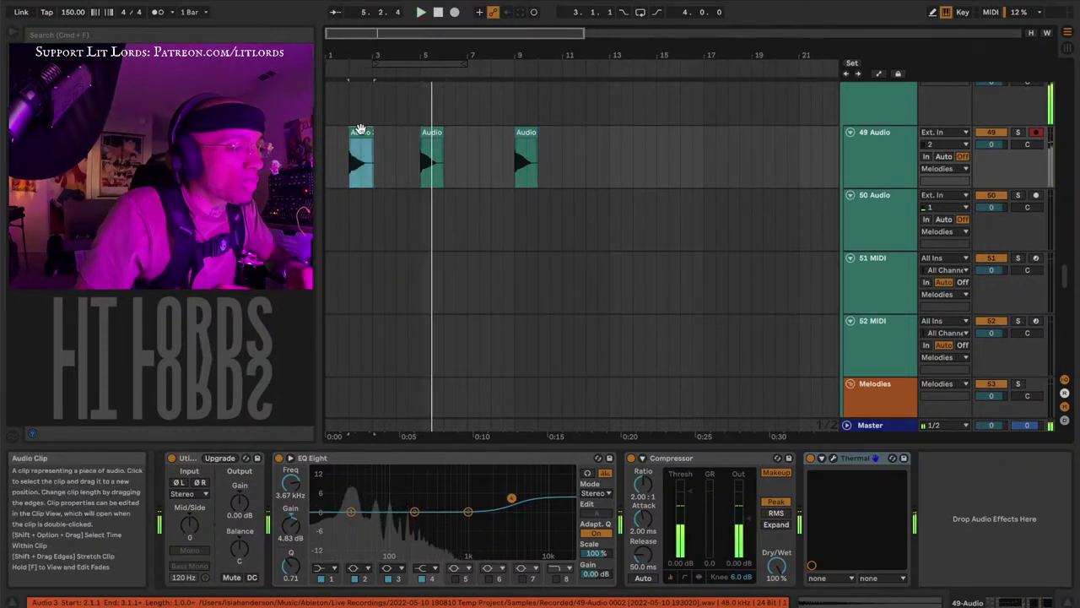
click(431, 130)
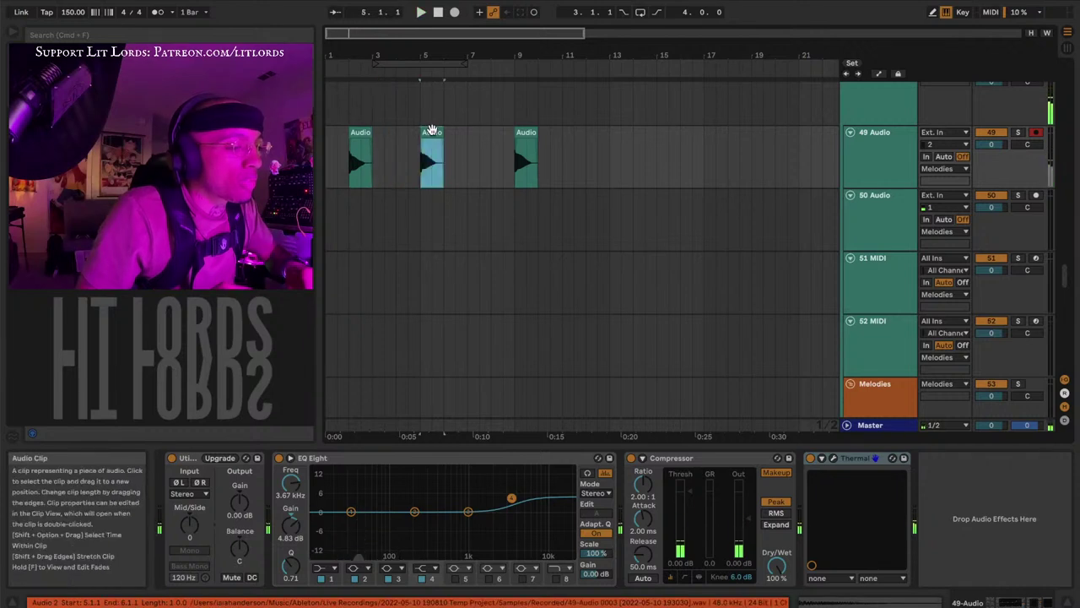
click(519, 140)
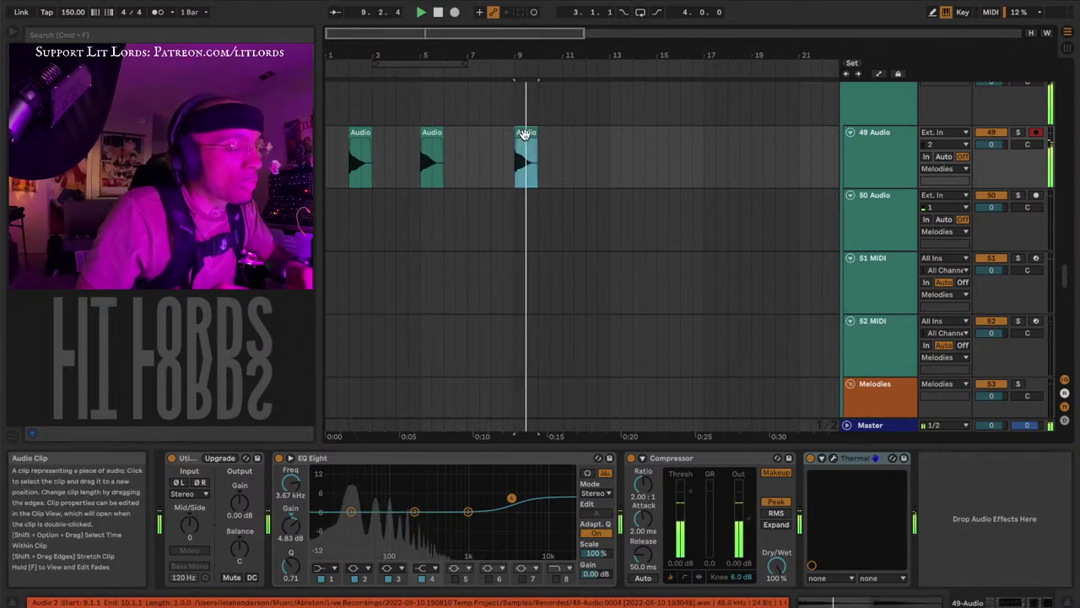
drag(525, 135, 485, 144)
click(357, 132)
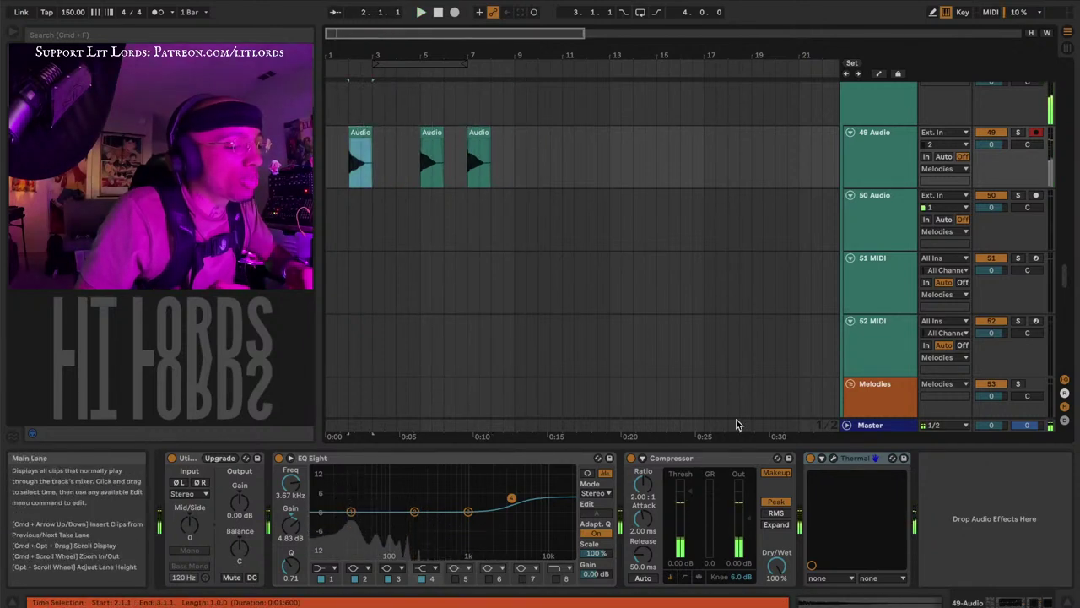
Bypass Thermal and add a Saturator after it with Medium Curve, Drive 4.50 dB and Base 2.86
key(space)
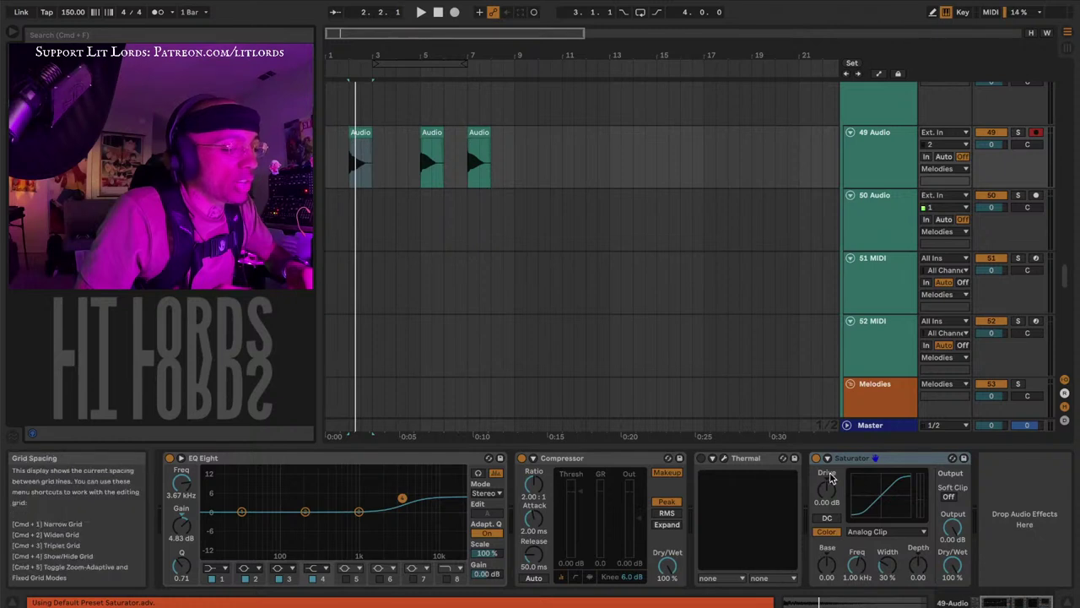
click(878, 531)
click(872, 564)
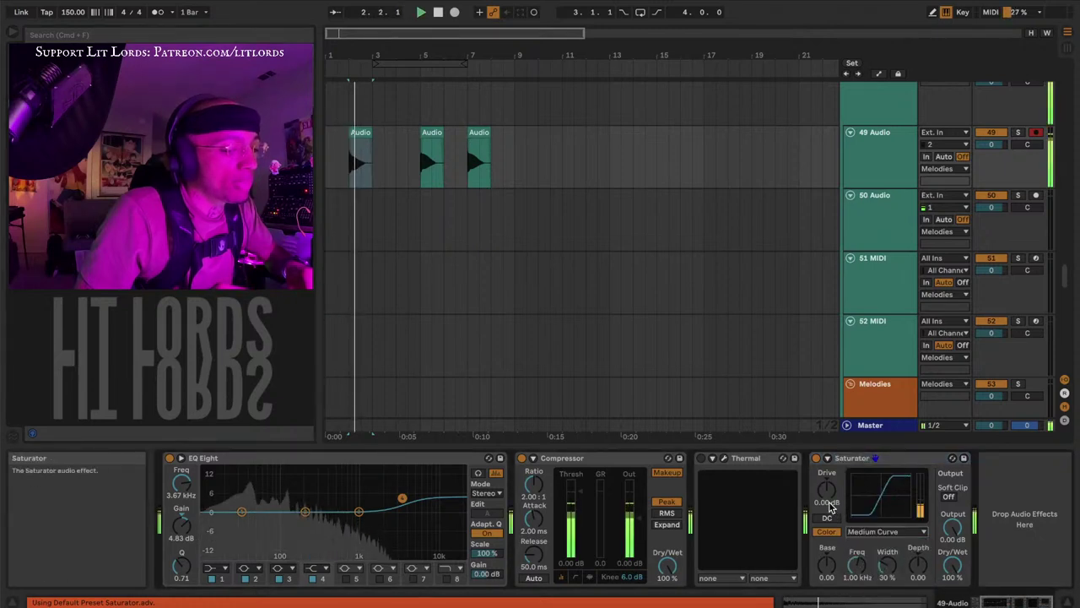
drag(827, 489, 827, 464)
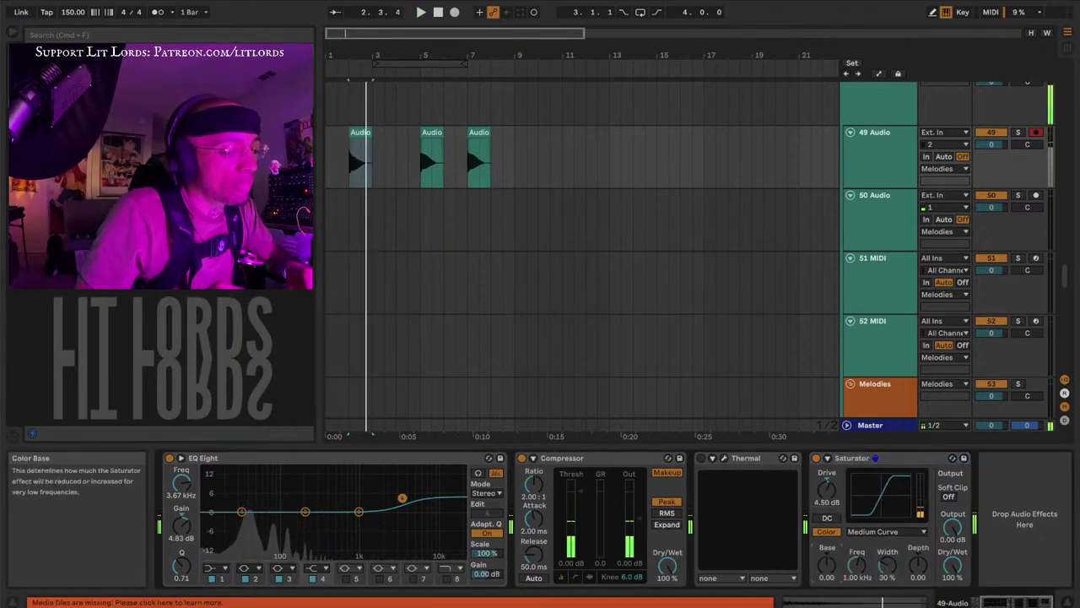
mouse_move(827, 563)
mouse_down()
mouse_move(827, 544)
mouse_move(827, 582)
mouse_up()
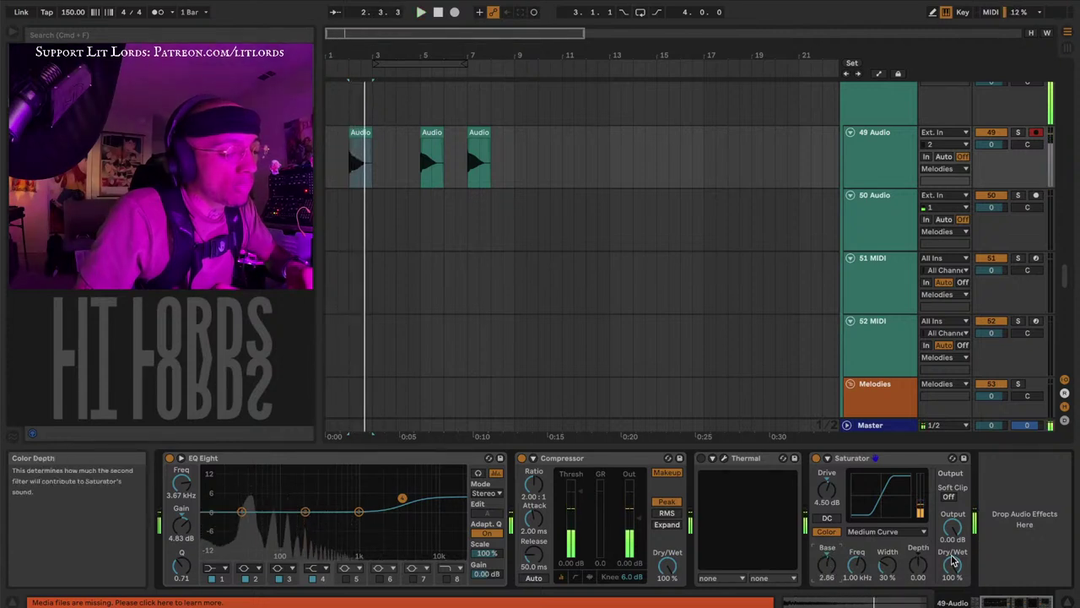
Enable Soft Clip on the Saturator, raise its Drive to 5.06 dB and switch the curve to Hard Curve
click(947, 497)
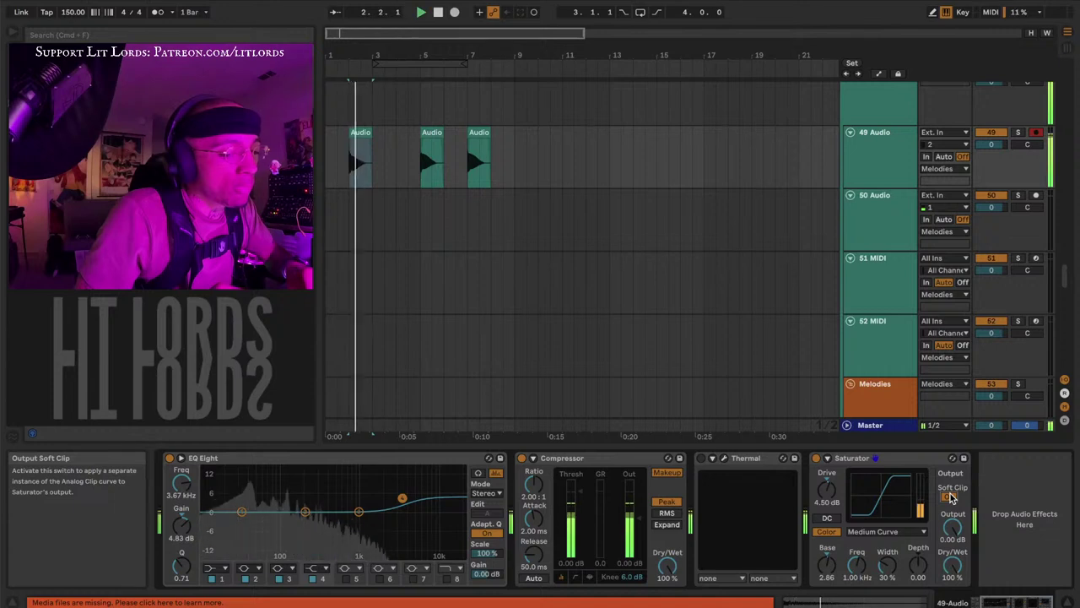
drag(827, 490, 826, 464)
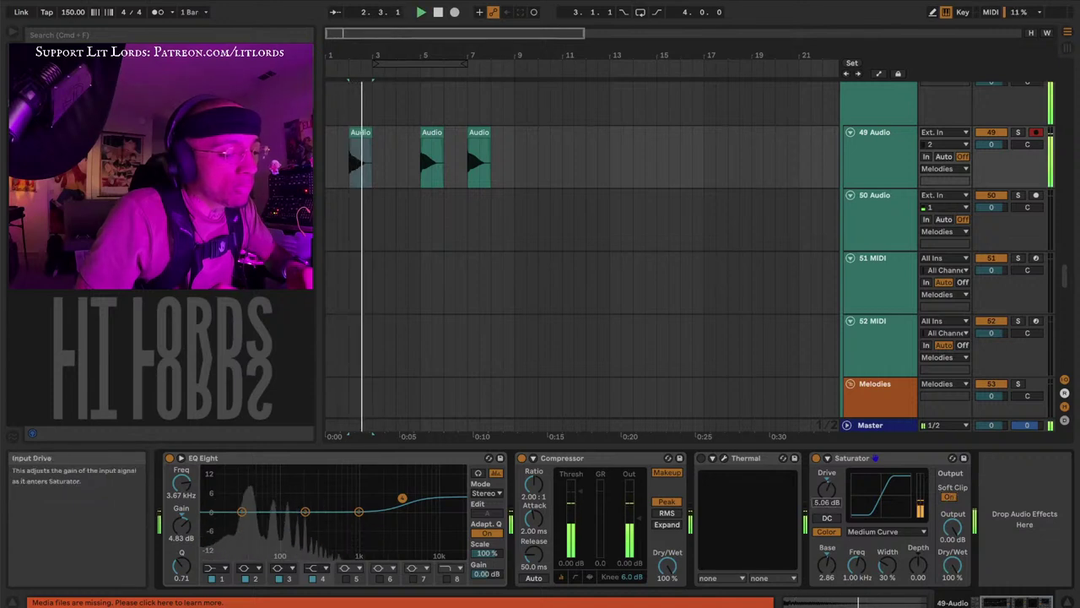
click(886, 531)
click(861, 578)
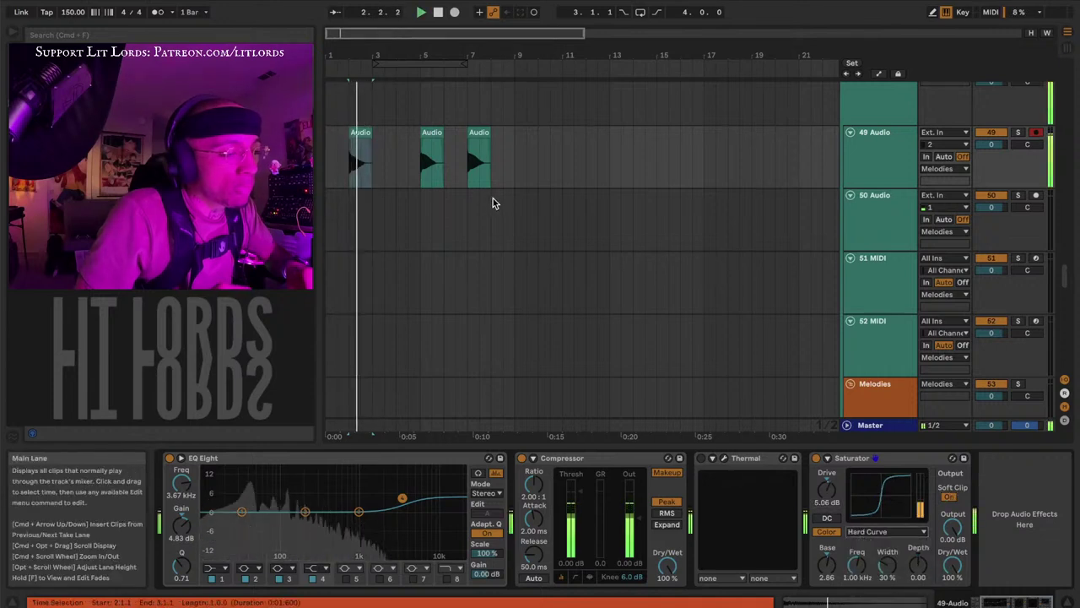
Compare the takes at 5.1.1, 7.1.1 and 2.1.1 on the 49 Audio track through the full effect chain
click(430, 132)
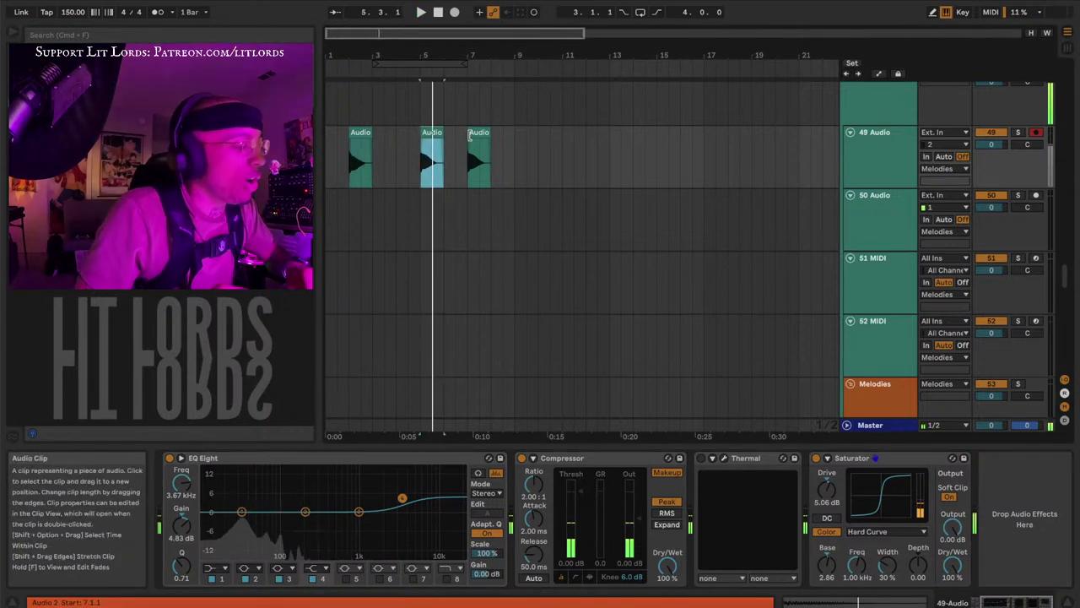
click(470, 136)
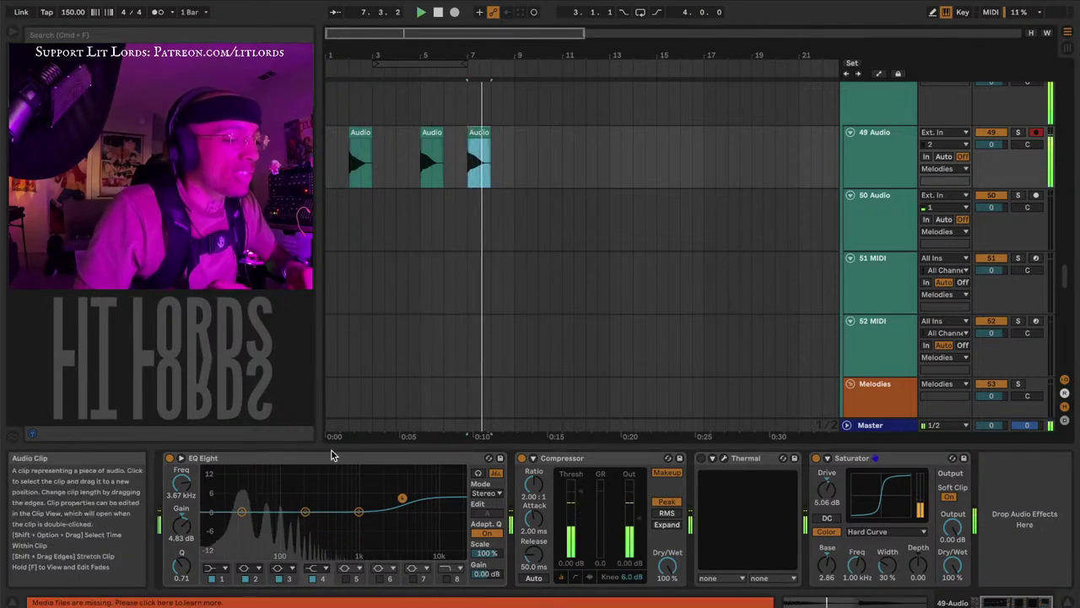
click(321, 498)
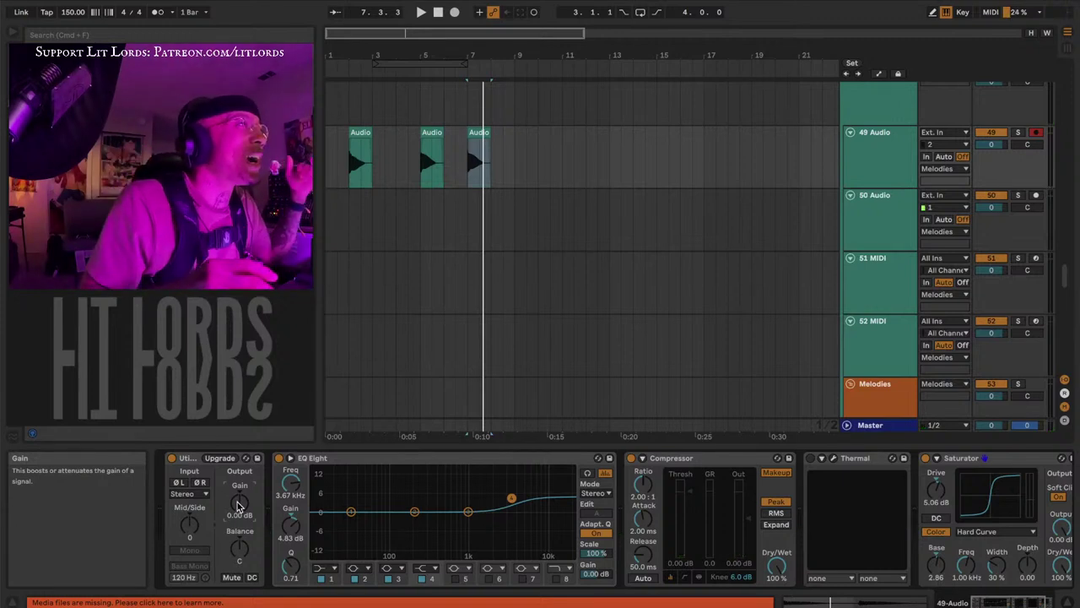
key(space)
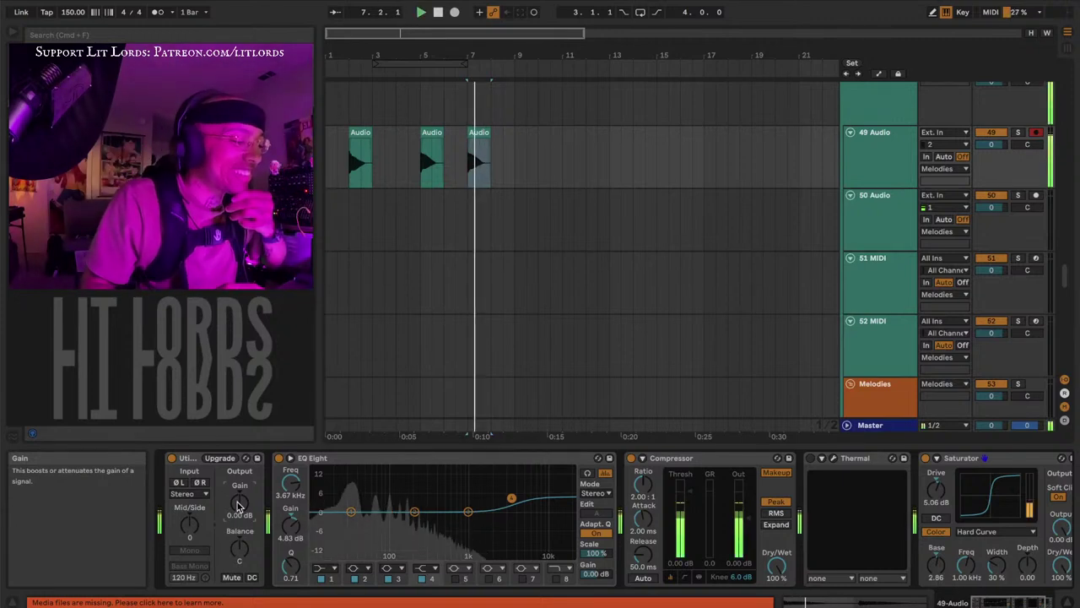
click(360, 135)
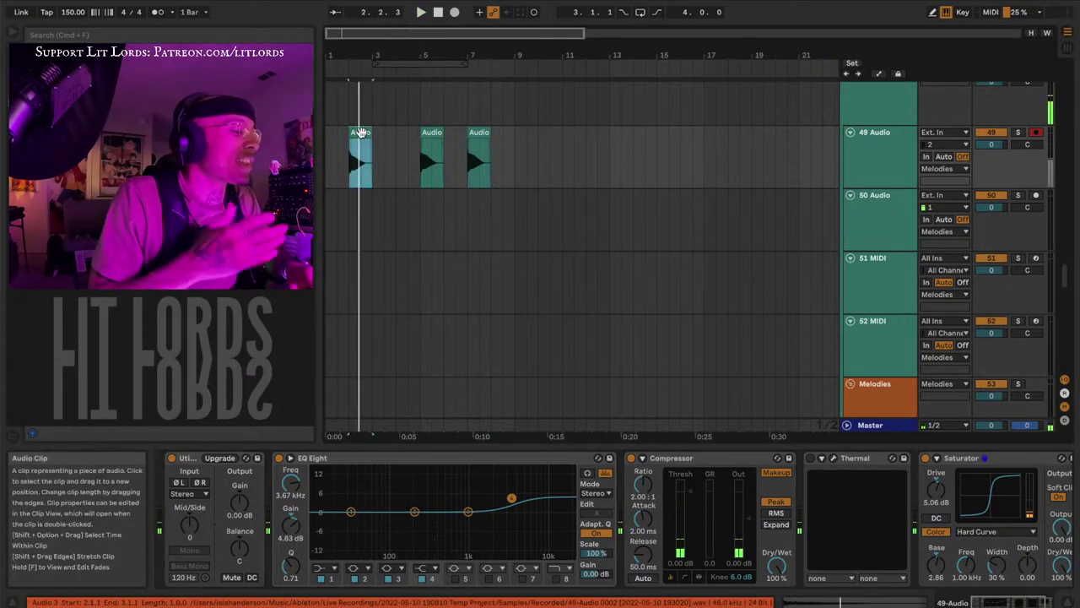
Export the 49 Audio take at 7.1.1 to the Desktop as the WAV file Analog Sub 1 with POW-r 2 dither
click(474, 127)
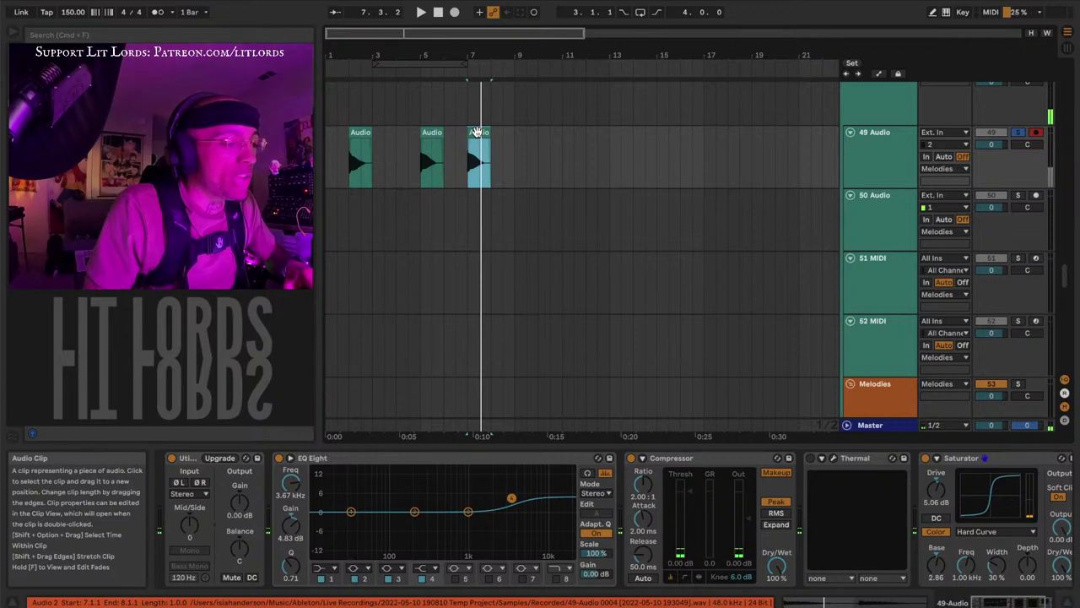
key(super+shift+r)
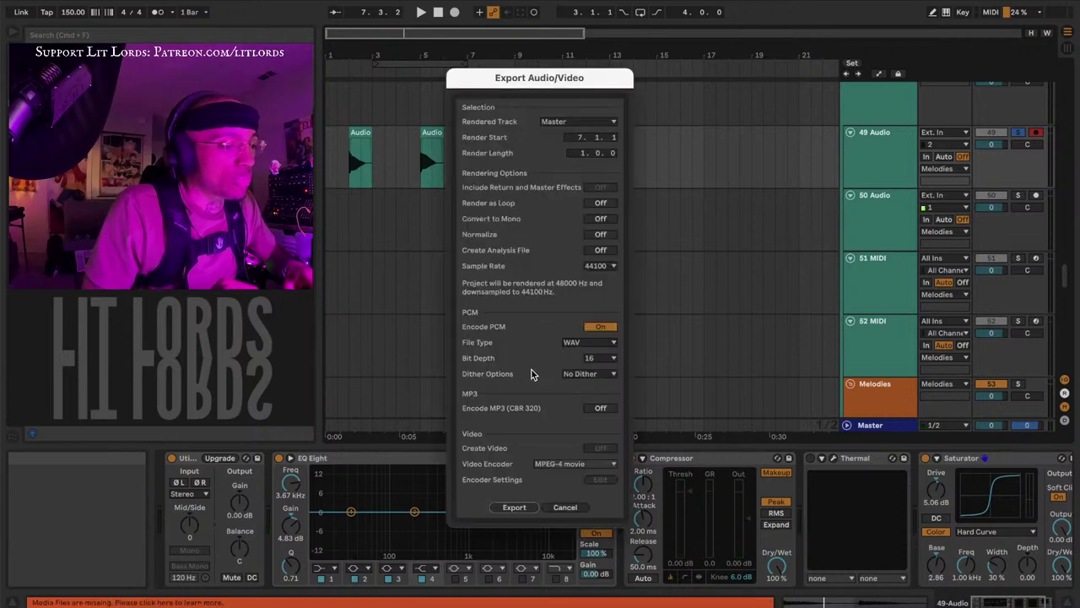
click(579, 375)
click(581, 429)
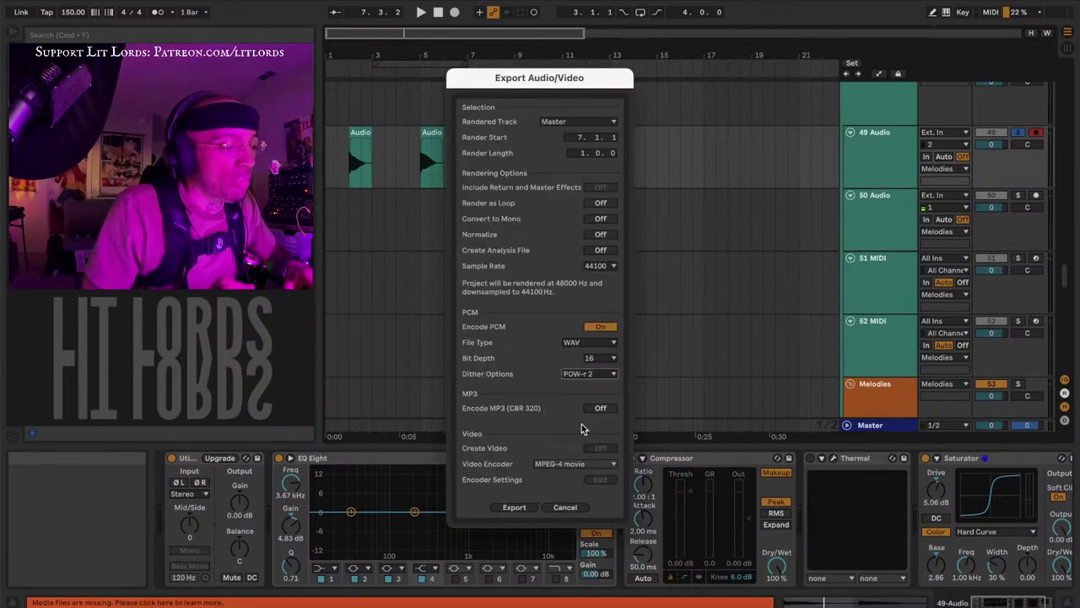
click(515, 507)
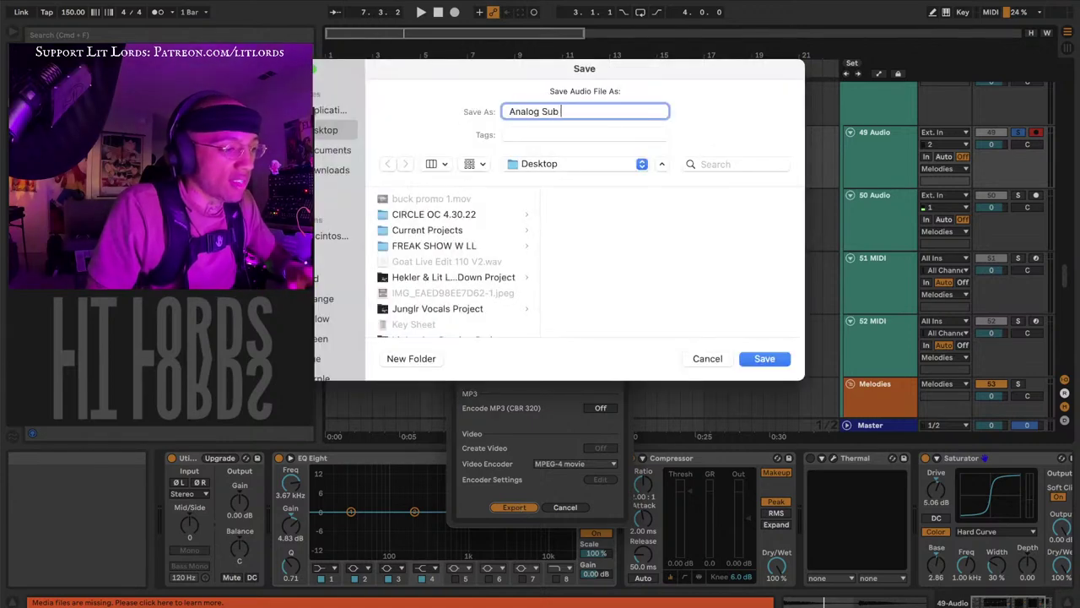
key(Return)
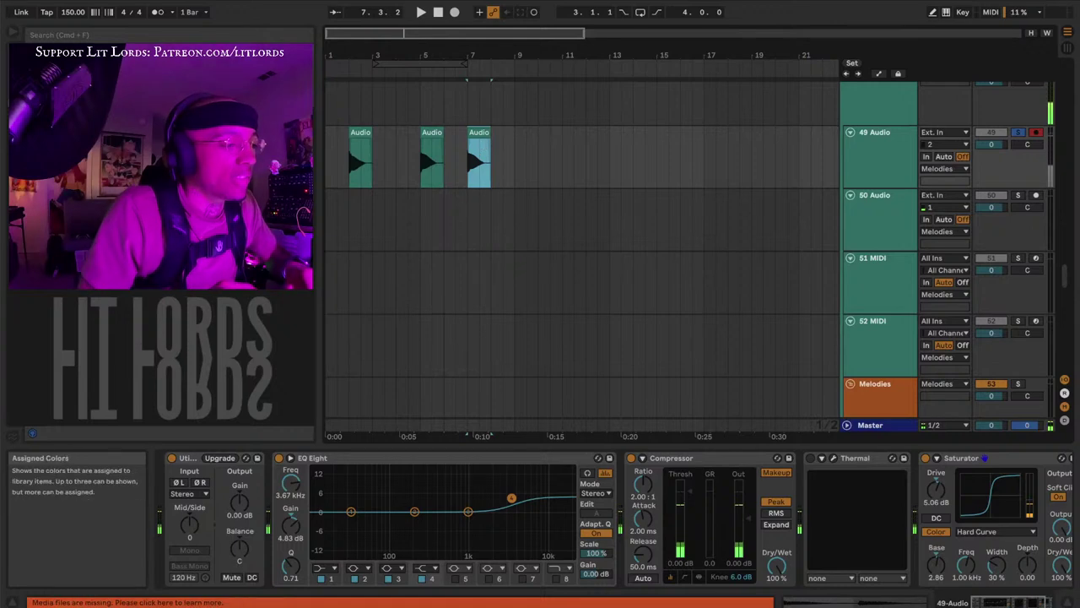
Load the Analog Sub 1 sample into the empty Sampler on track 12 in the bass group
scroll(451, 188, up, 20)
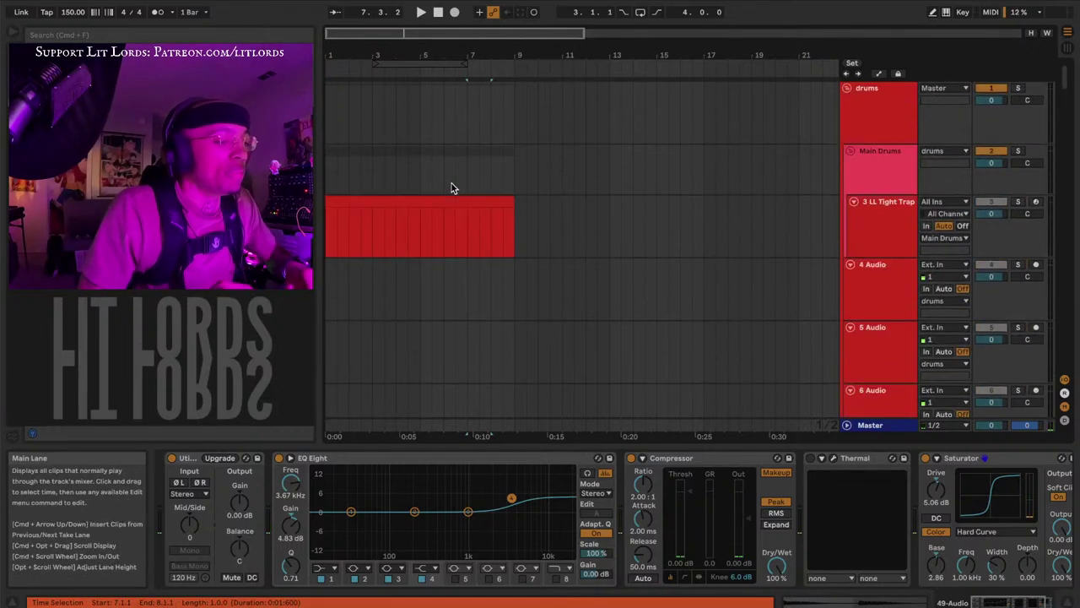
scroll(449, 198, down, 10)
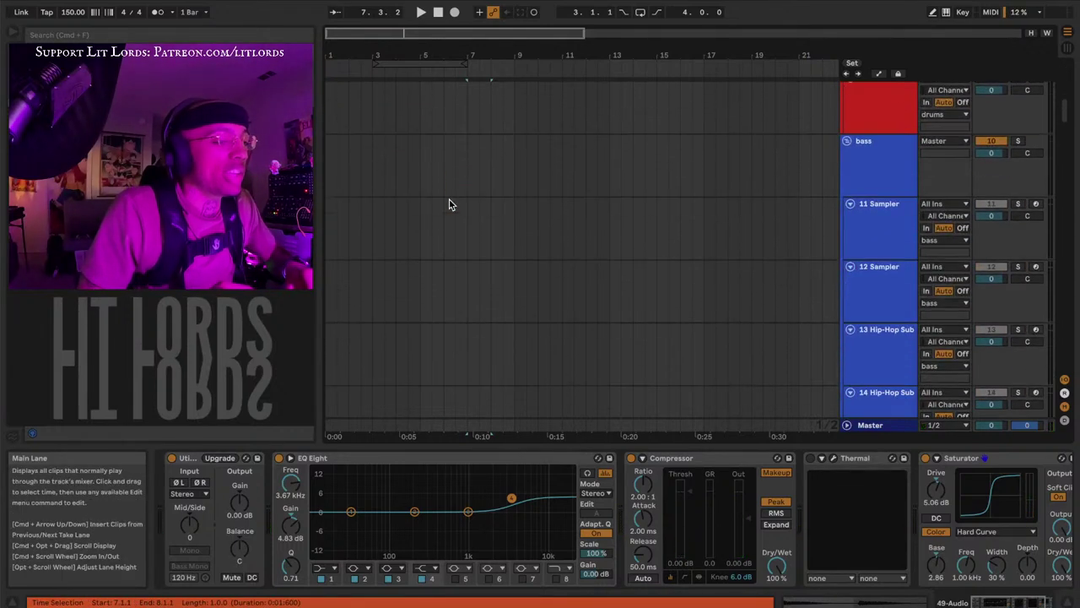
click(327, 192)
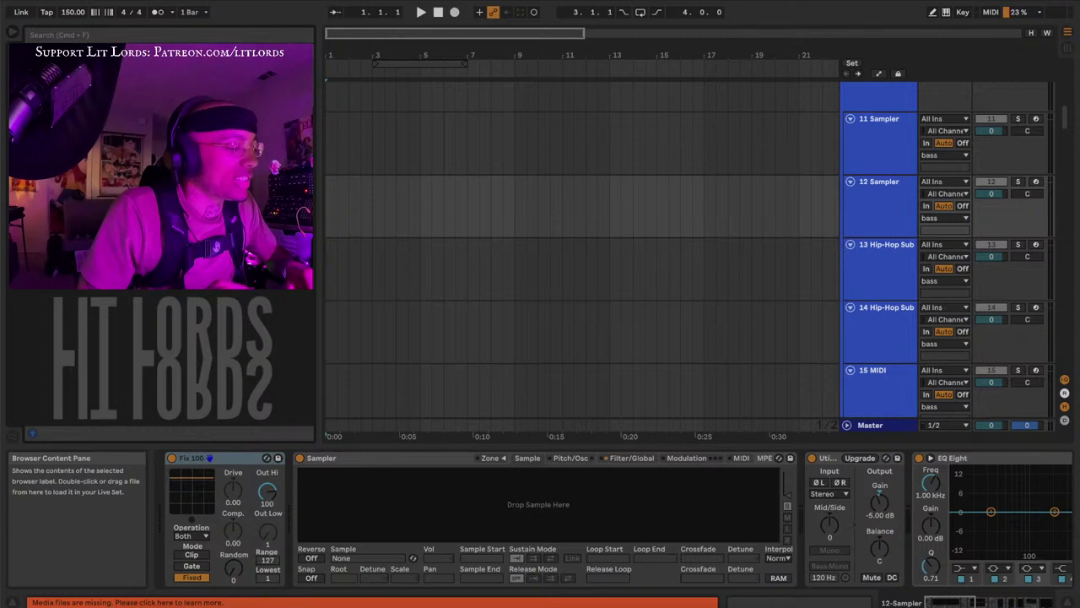
drag(344, 457, 375, 497)
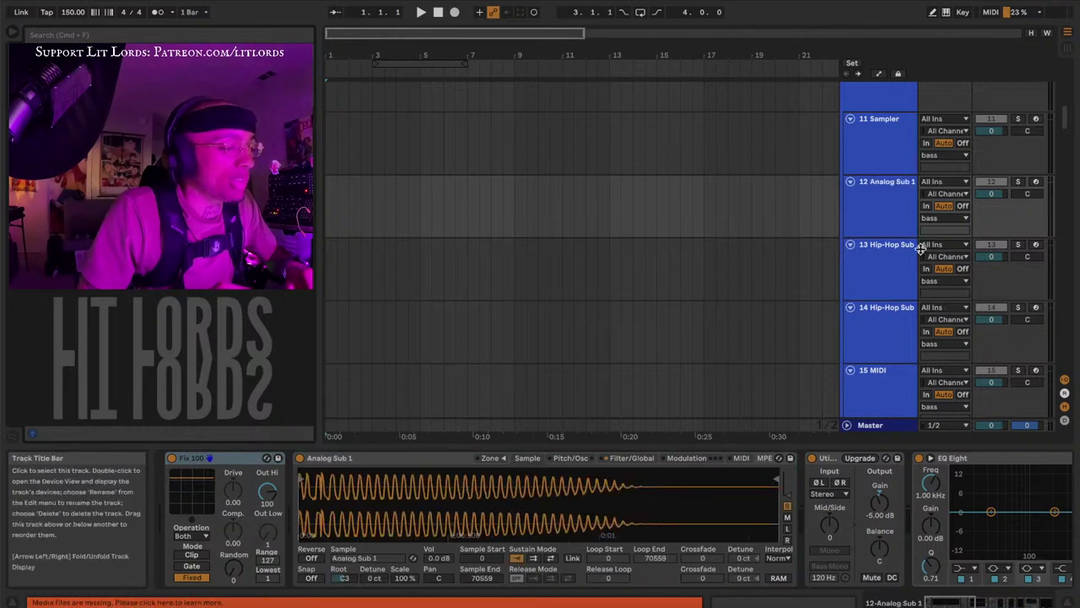
Arm and solo the 12 Analog Sub 1 track and audition the exported sample file
click(1037, 181)
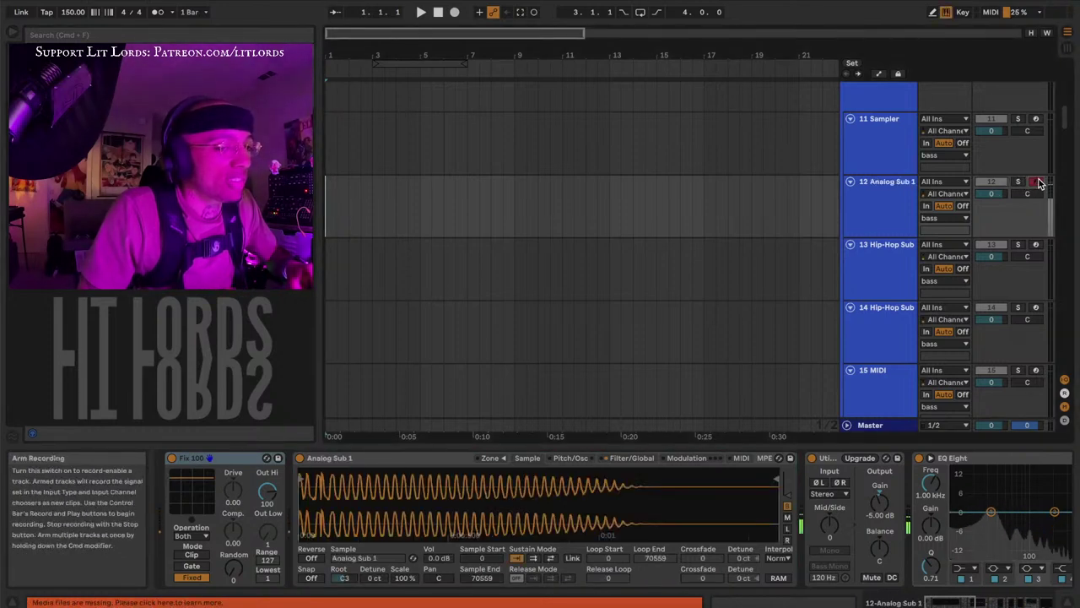
click(1018, 182)
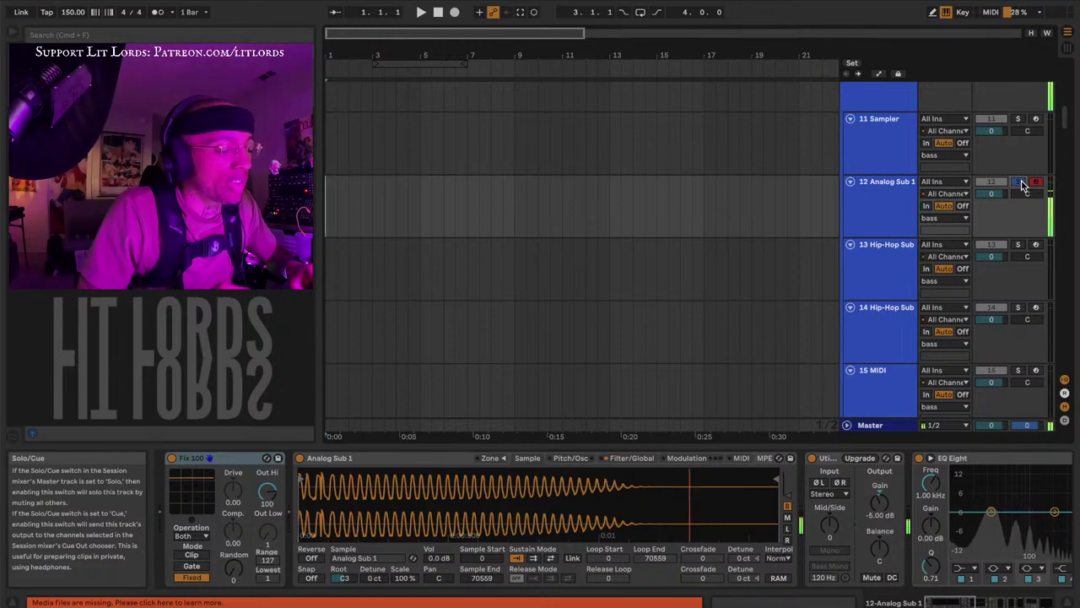
click(169, 253)
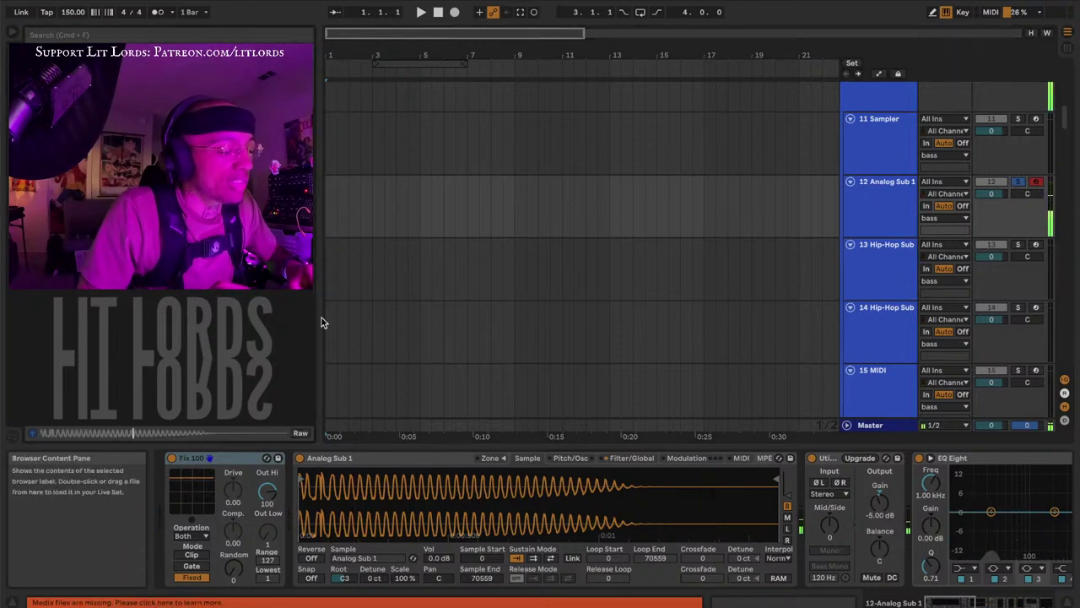
Clear the solo and play the 49 Audio takes at 5.1.1 and 7.1.1 for comparison with the sampled sub
scroll(337, 310, down, 20)
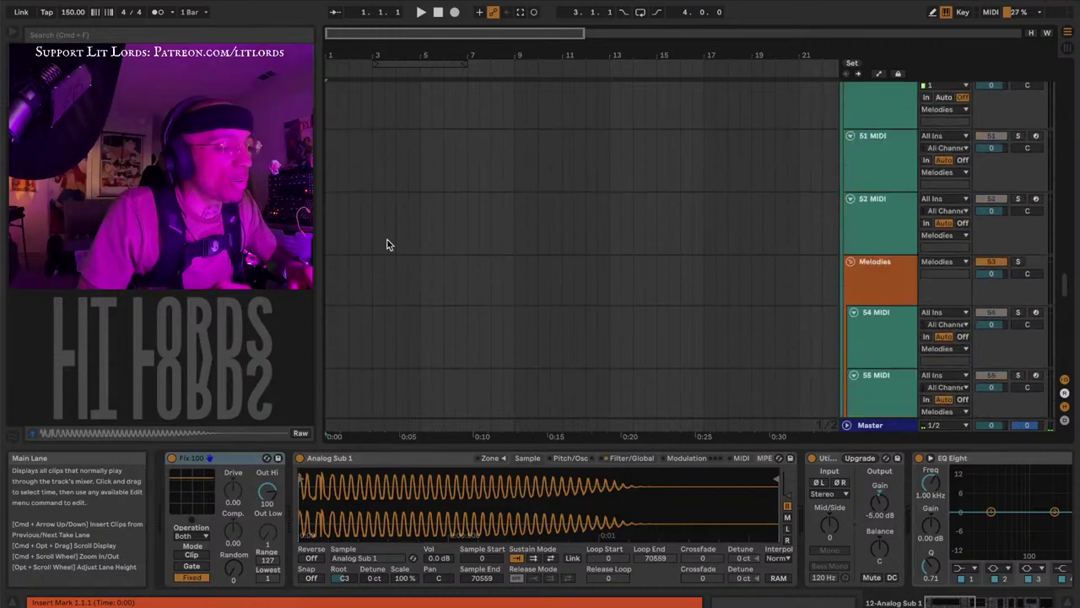
scroll(431, 194, up, 3)
click(426, 312)
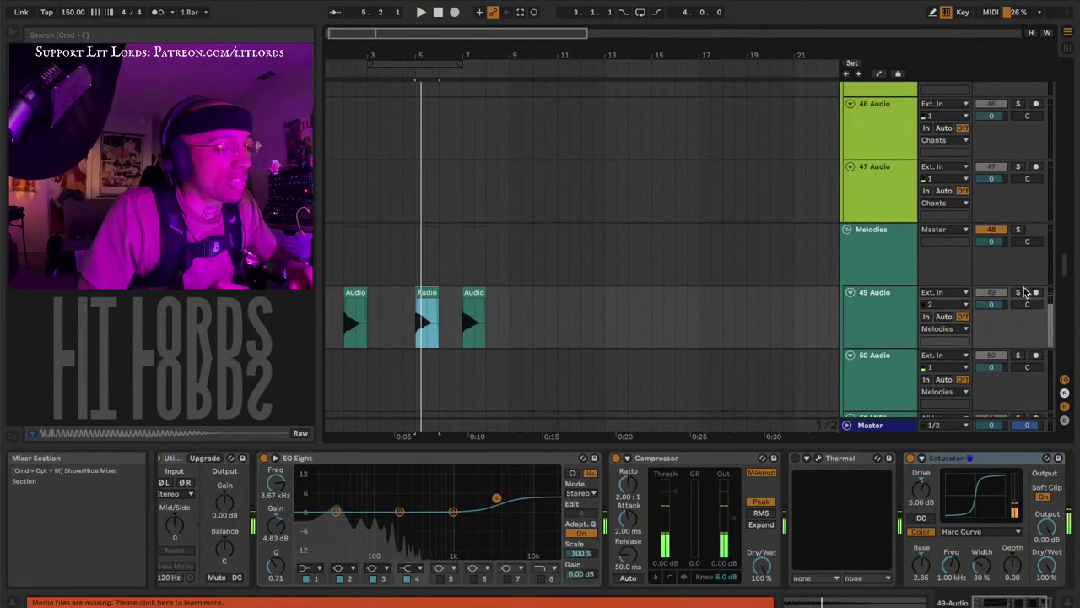
click(480, 293)
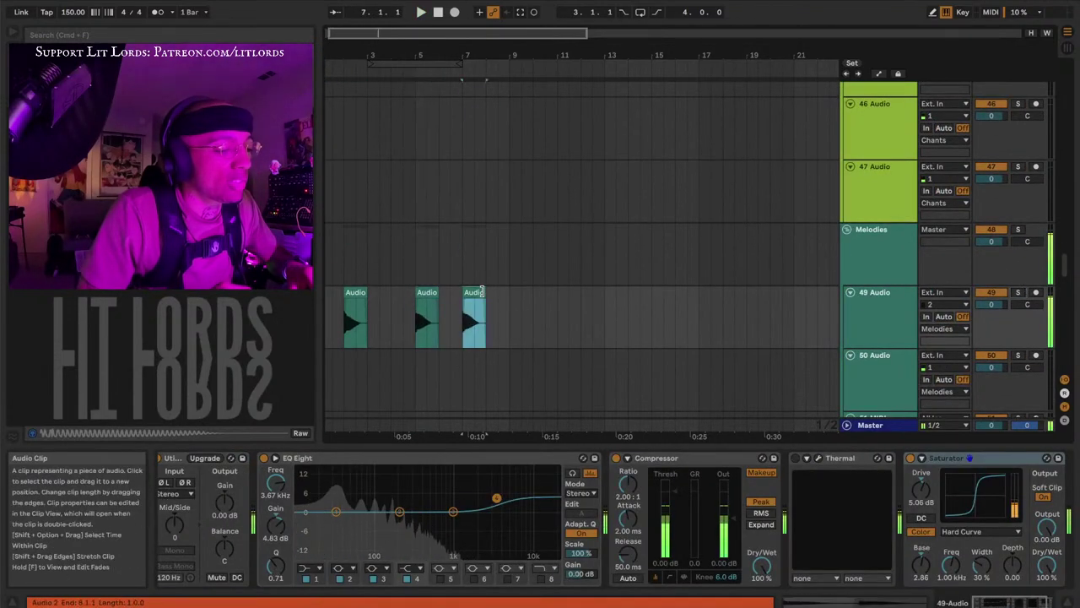
Bypass Sausage Fattener and reset the Utility gain to 0.00 dB on the 12 Analog Sub 1 track
scroll(485, 302, up, 16)
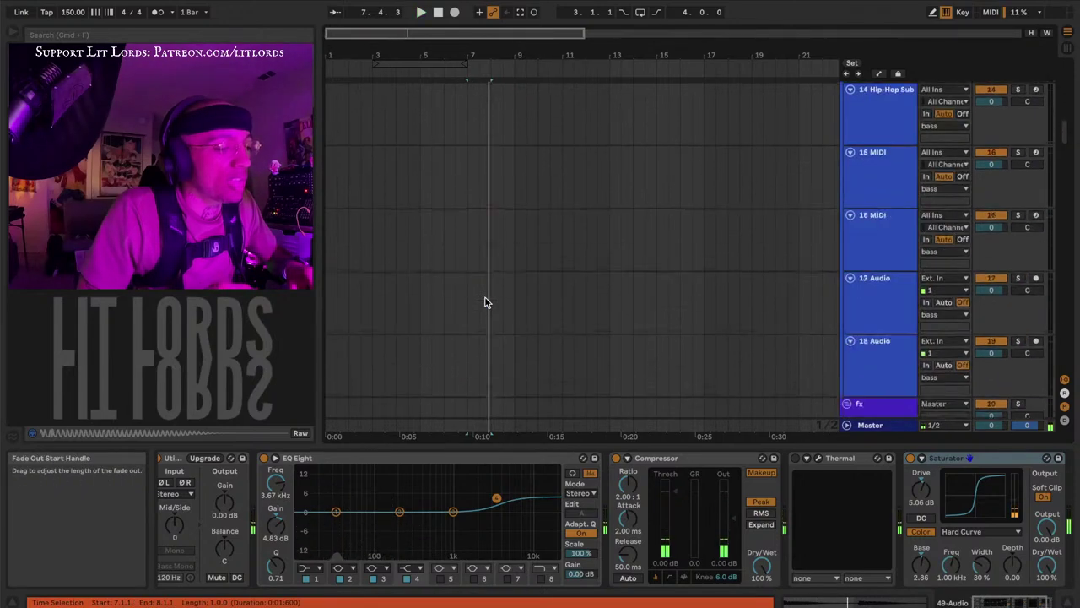
scroll(487, 301, up, 10)
scroll(487, 301, down, 6)
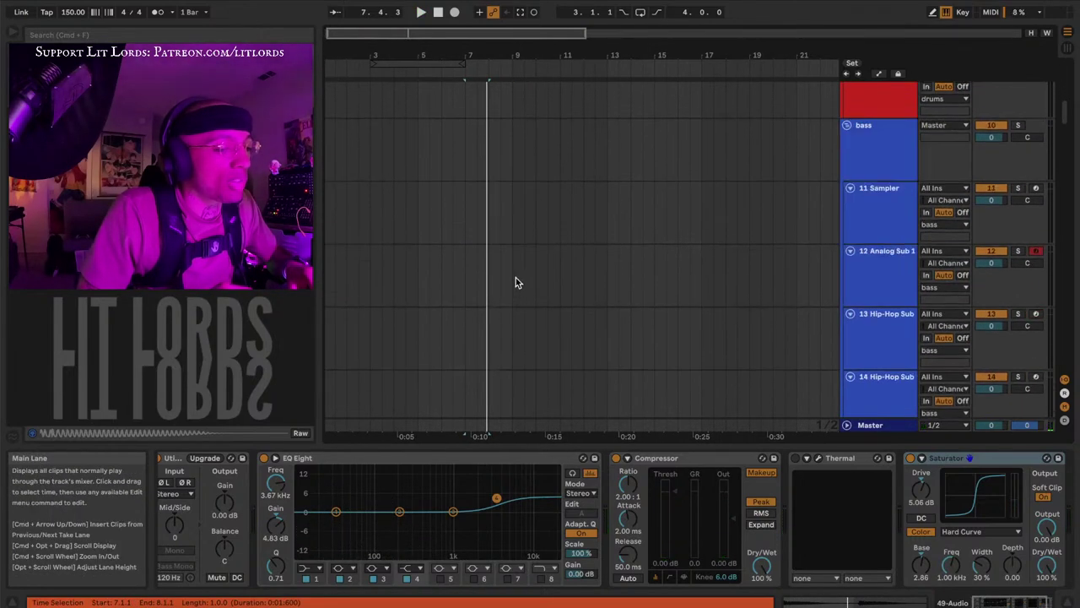
click(514, 278)
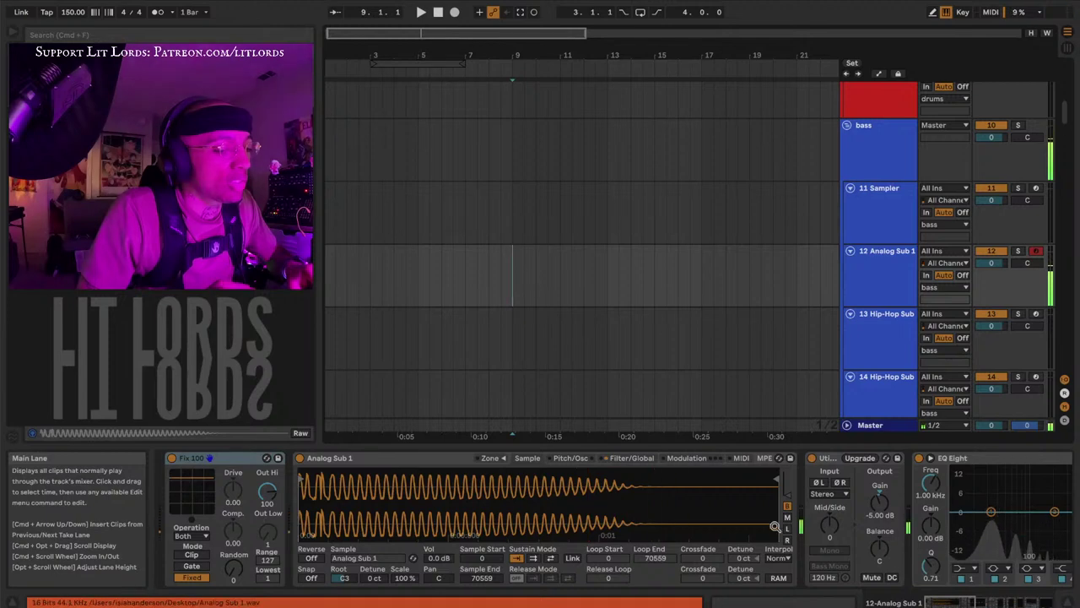
scroll(774, 526, down, 10)
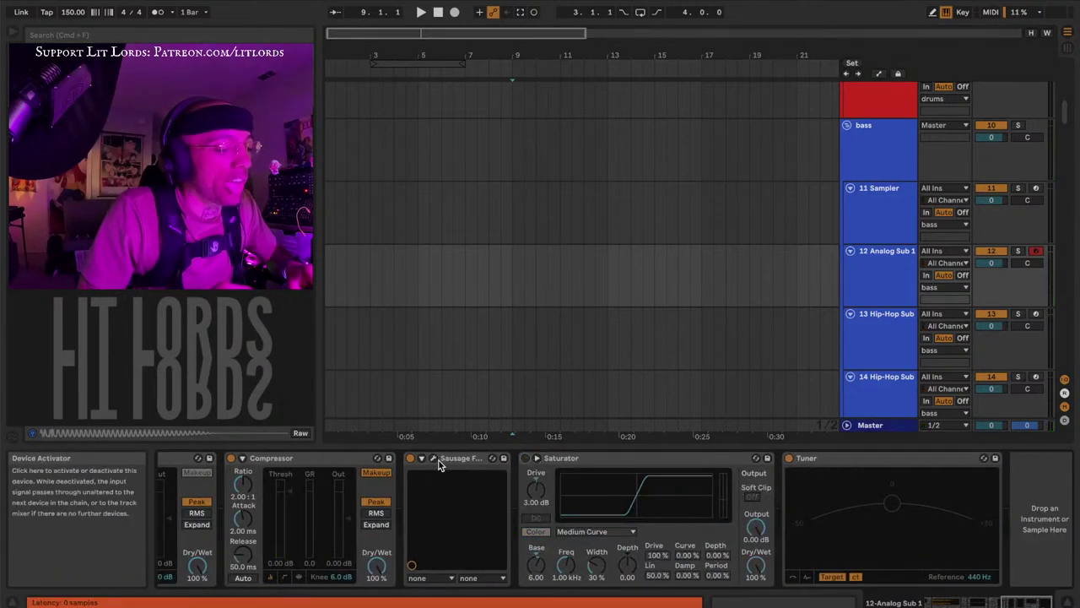
click(411, 459)
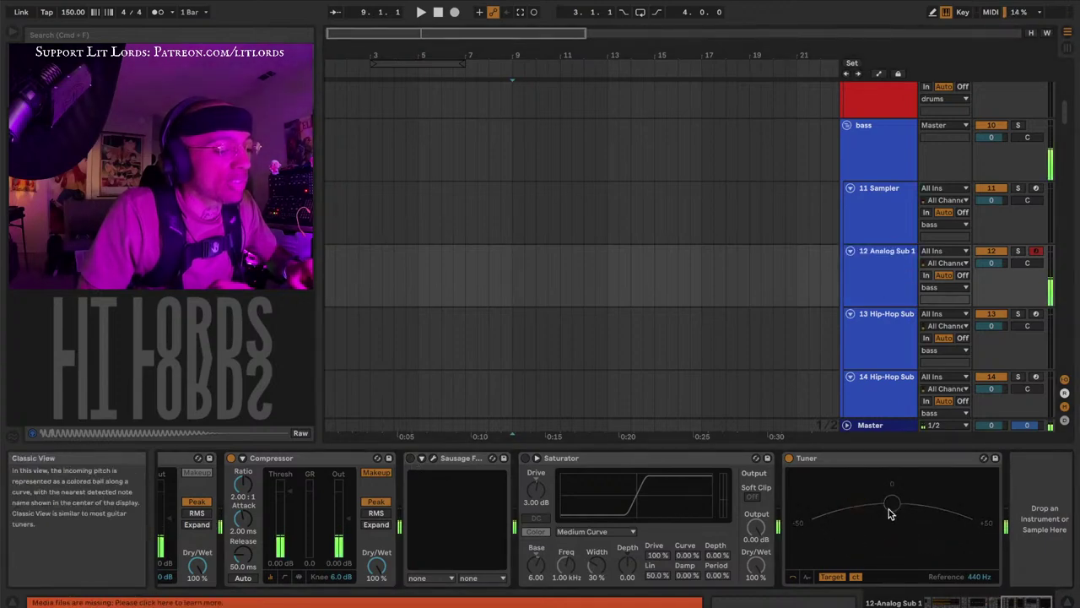
scroll(886, 511, left, 10)
double_click(812, 501)
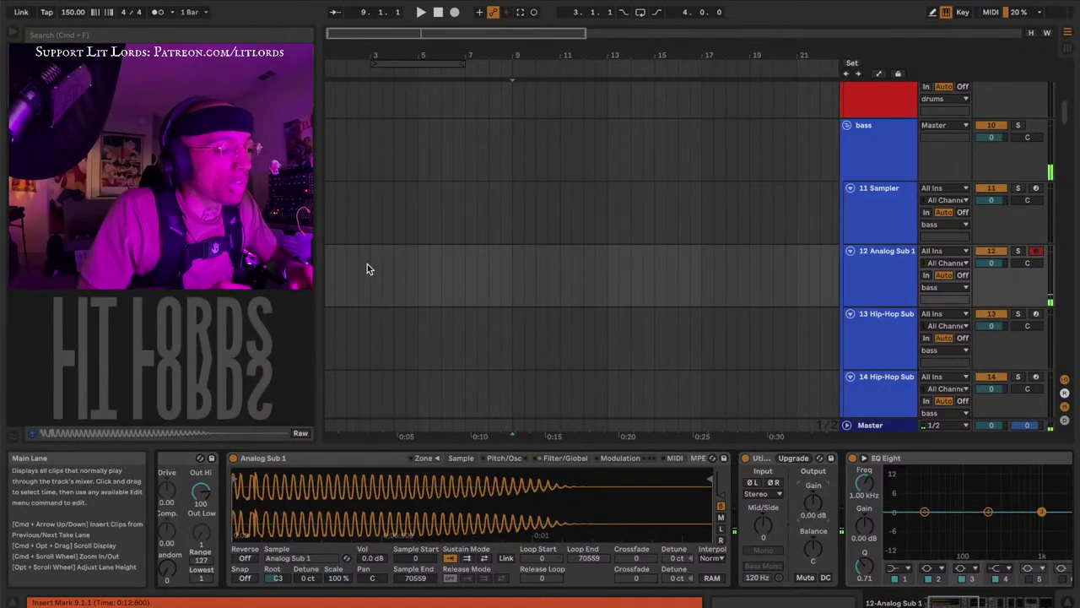
Replay the take at 5.1.1 on the 49 Audio track as a reference for the sampled sub
click(393, 269)
scroll(391, 268, down, 15)
scroll(391, 268, up, 10)
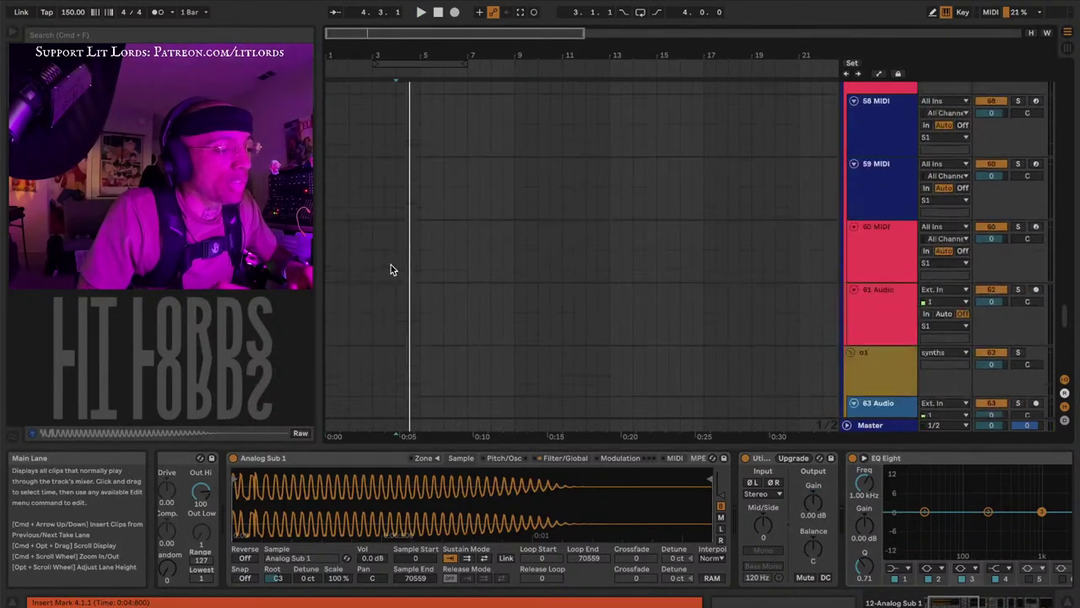
click(419, 135)
scroll(413, 124, up, 5)
scroll(418, 122, up, 15)
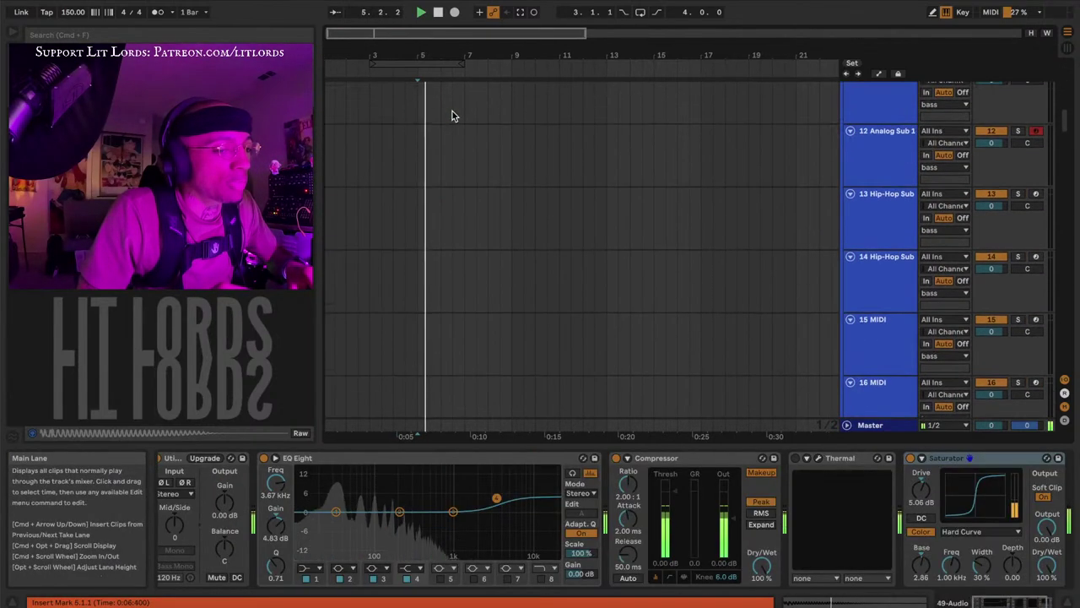
Check the 12 Analog Sub 1 device chain from Utility through to Saturator and audition the sample file again
click(875, 145)
click(800, 518)
scroll(800, 518, down, 10)
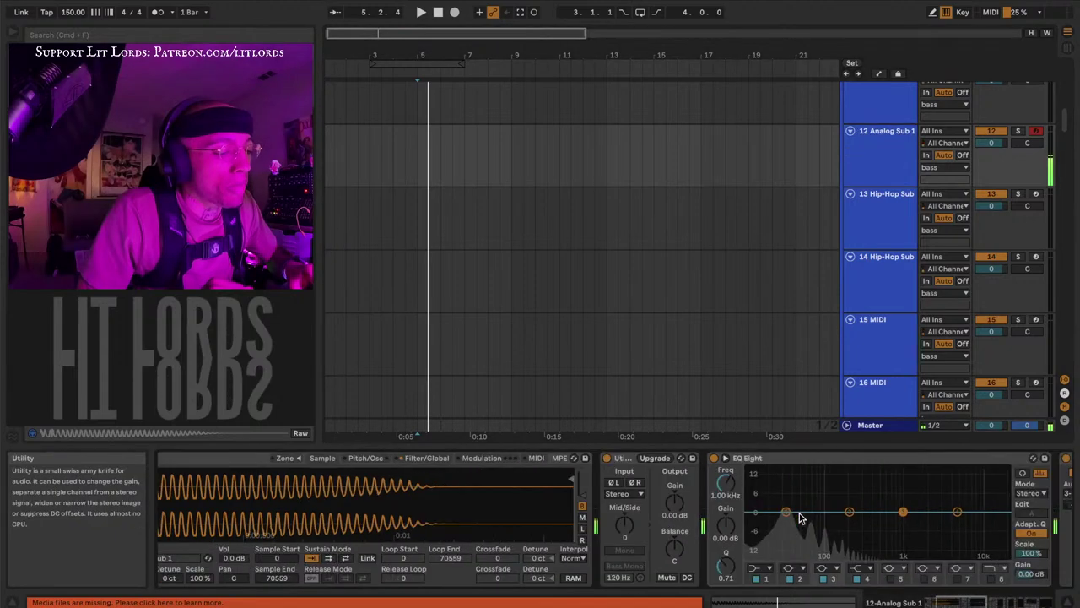
scroll(806, 514, down, 3)
scroll(802, 514, up, 12)
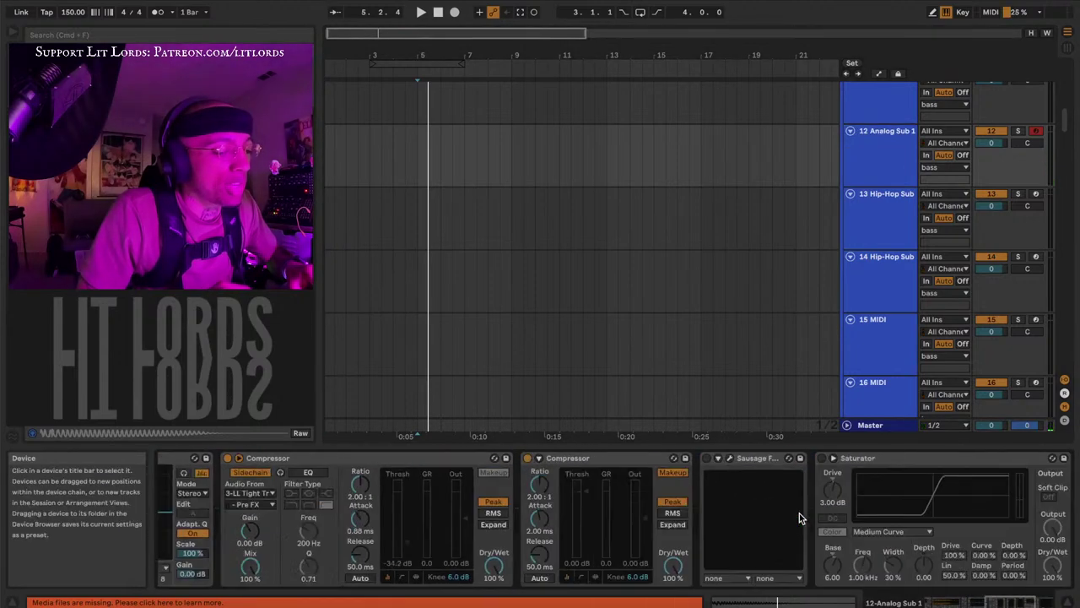
click(127, 380)
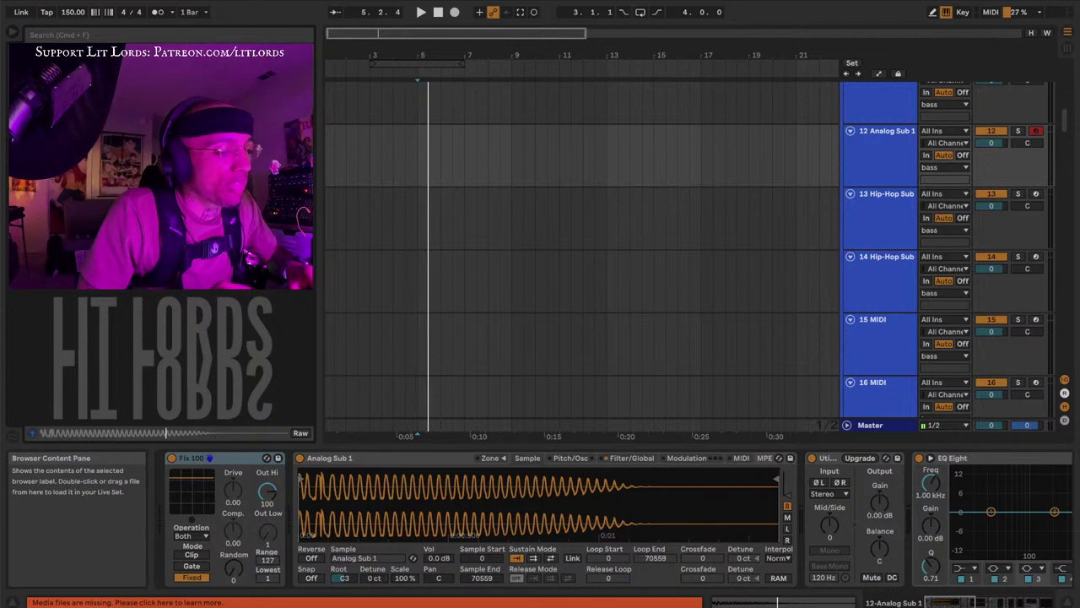
Place the Analog Sub 1 sample on the 18 Audio track at 4.3.1, listen to it and undo the placement
scroll(368, 332, down, 6)
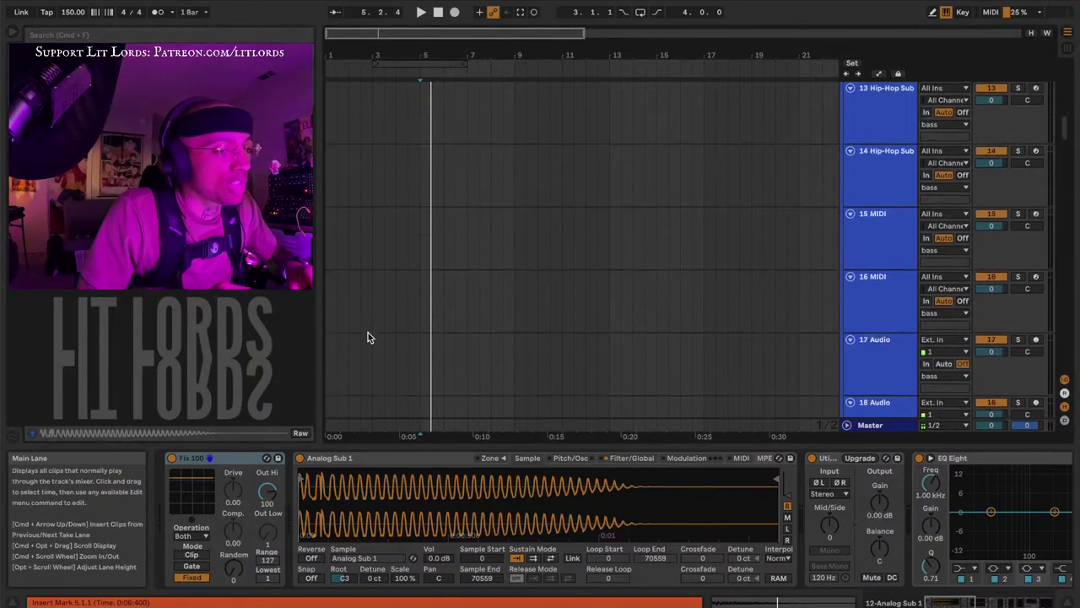
drag(169, 211, 403, 244)
key(space)
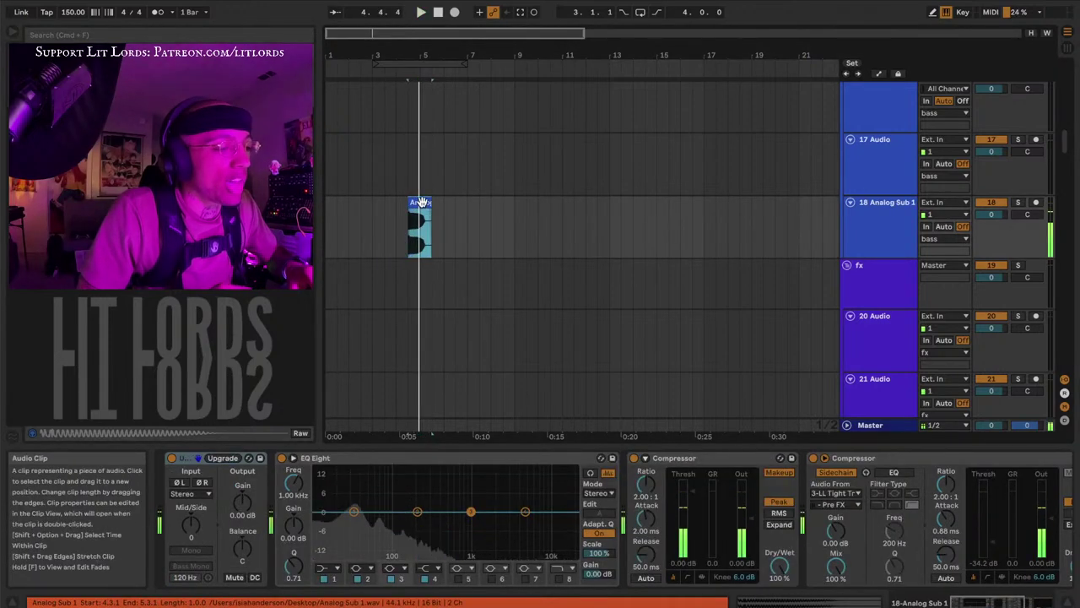
key(super+z)
scroll(422, 203, up, 6)
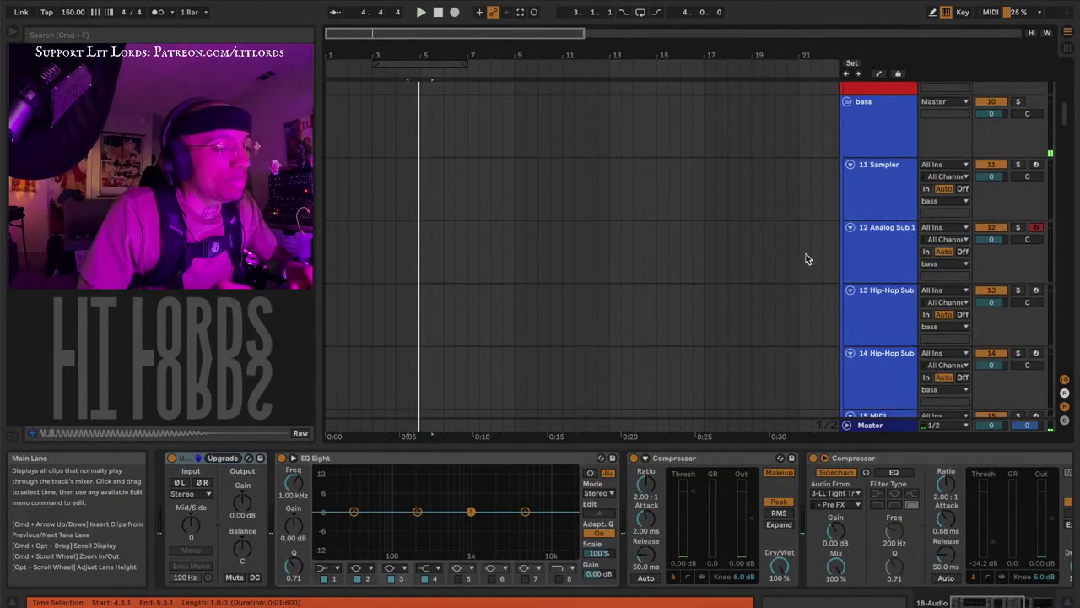
Turn on the Saturator with Medium Curve in the 12 Analog Sub 1 device chain and check the sound
click(855, 244)
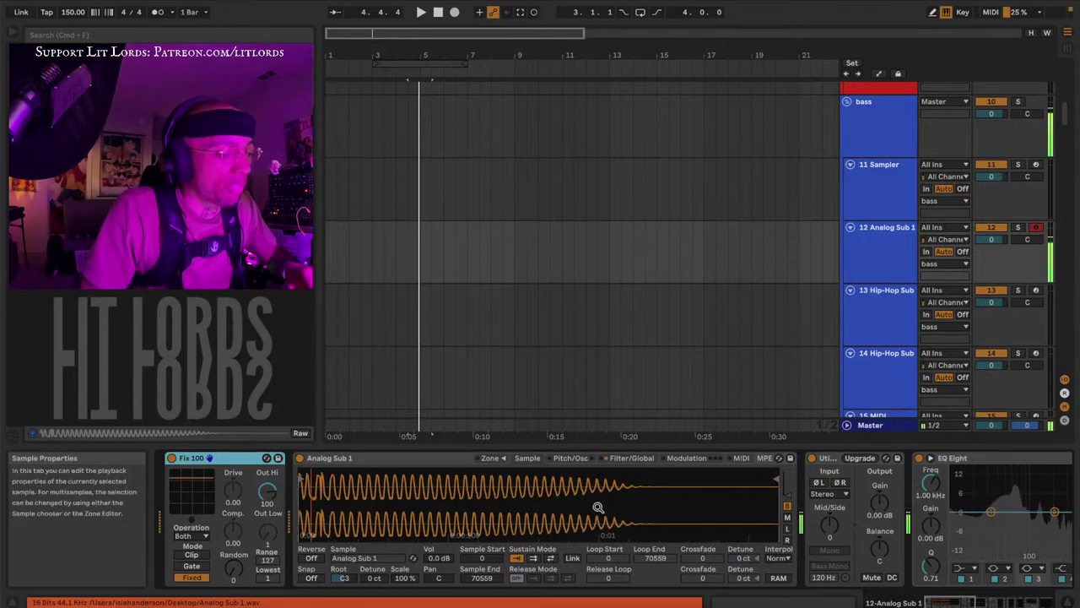
key(x)
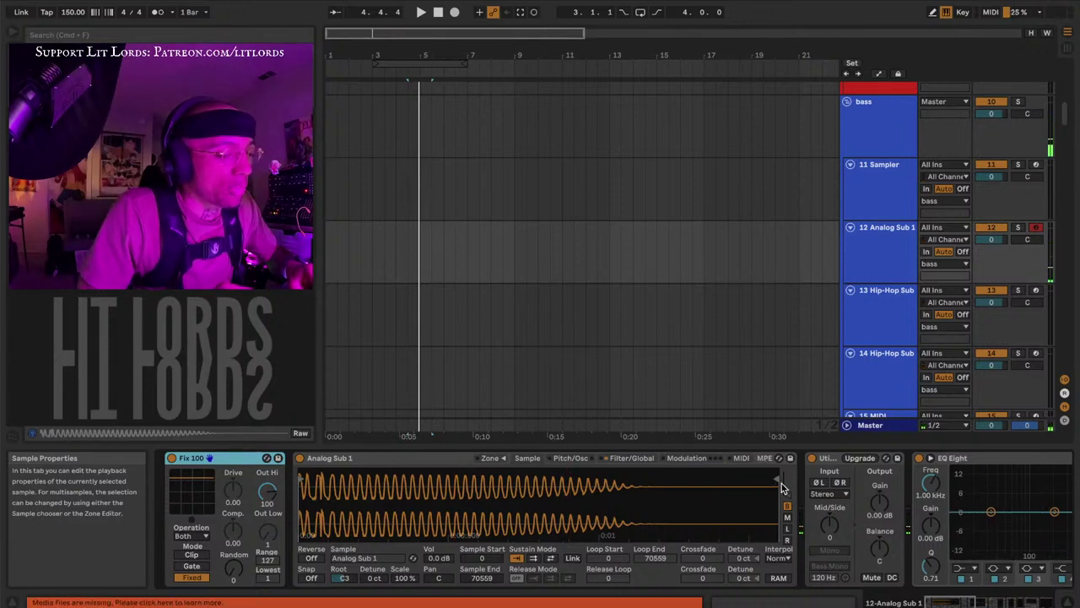
scroll(785, 487, right, 10)
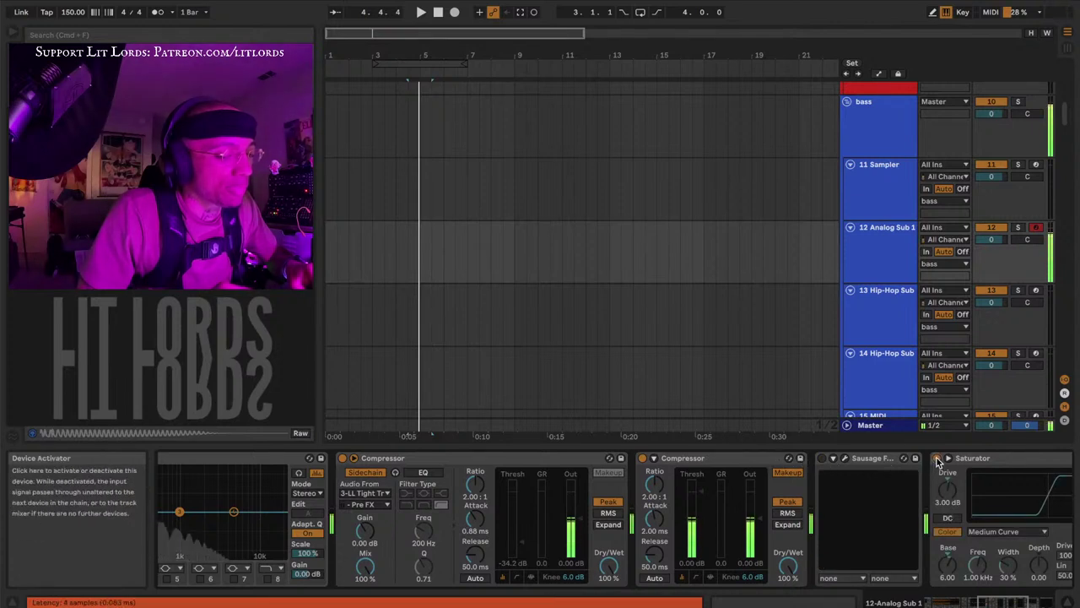
scroll(936, 462, down, 5)
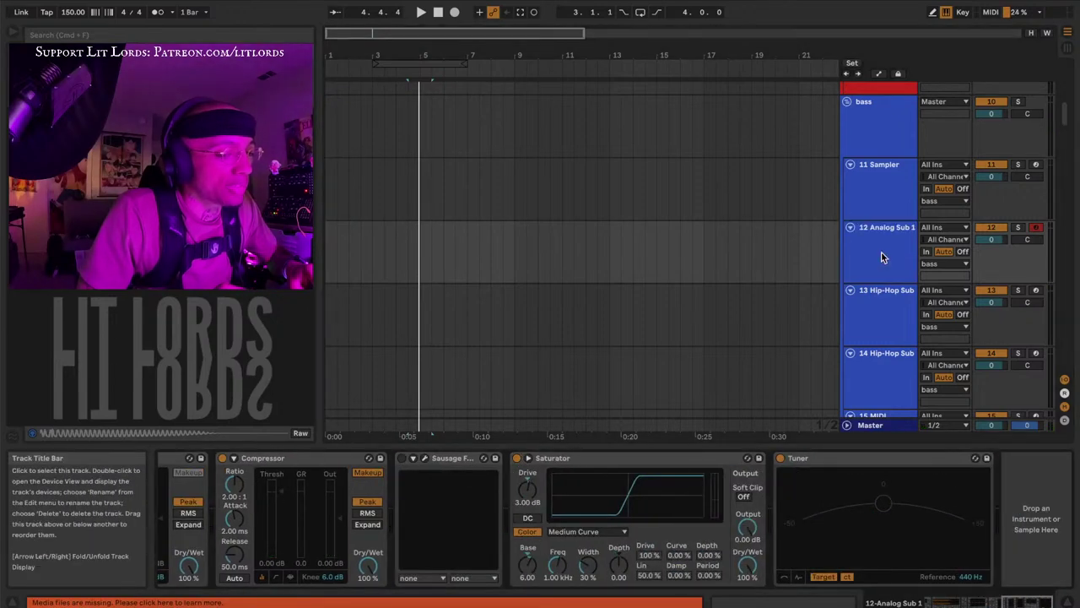
scroll(537, 509, up, 10)
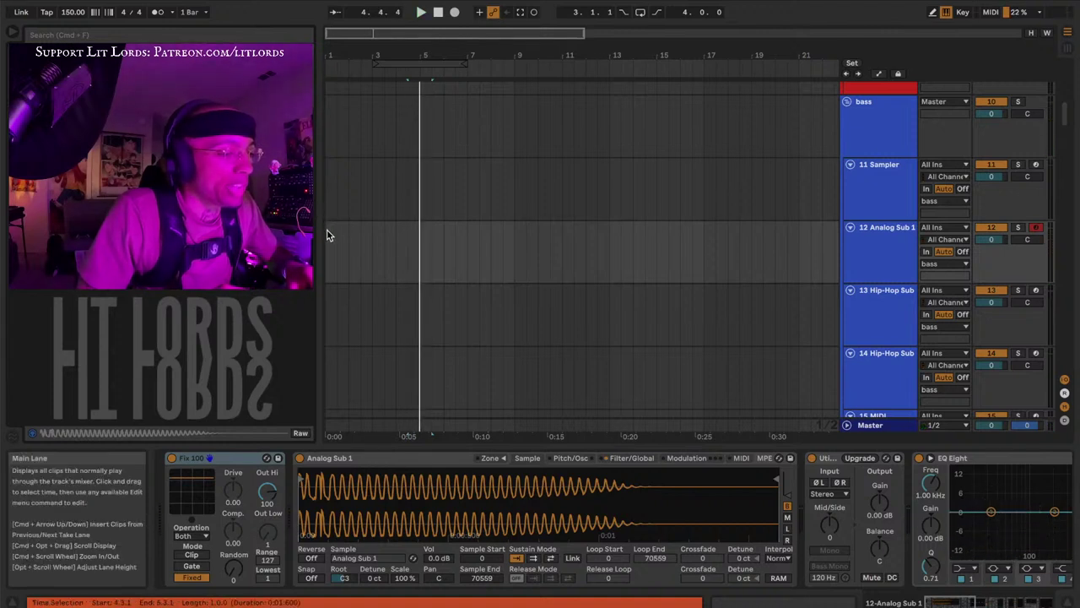
Create a two-bar MIDI clip at 13.1.1 on the 12 Analog Sub 1 track with a five-note C3 rhythm and turn on the metronome
drag(608, 250, 652, 249)
key(super+shift+m)
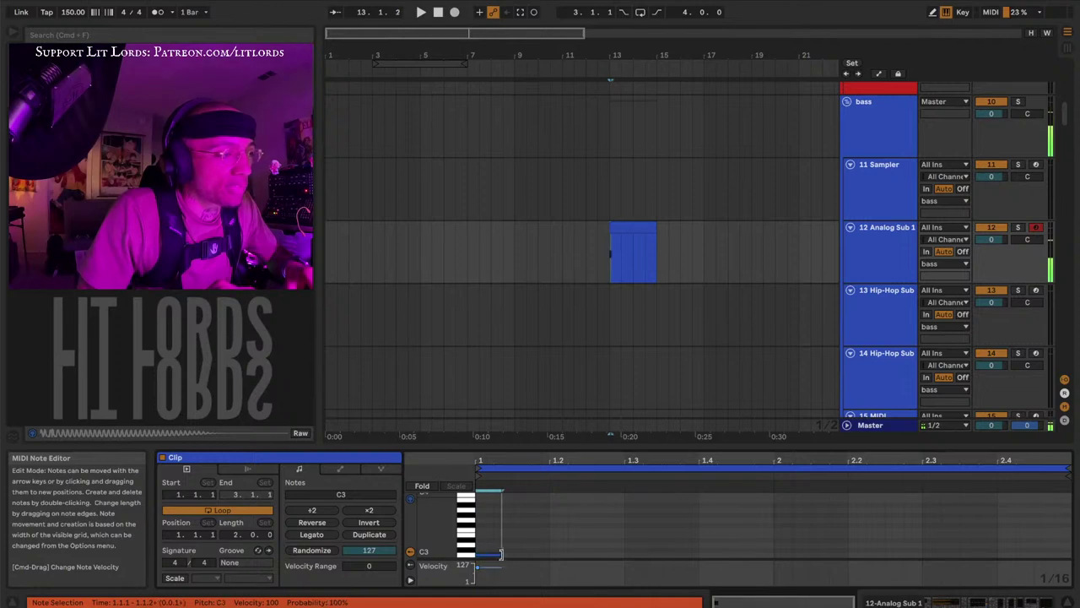
drag(500, 554, 530, 553)
click(156, 11)
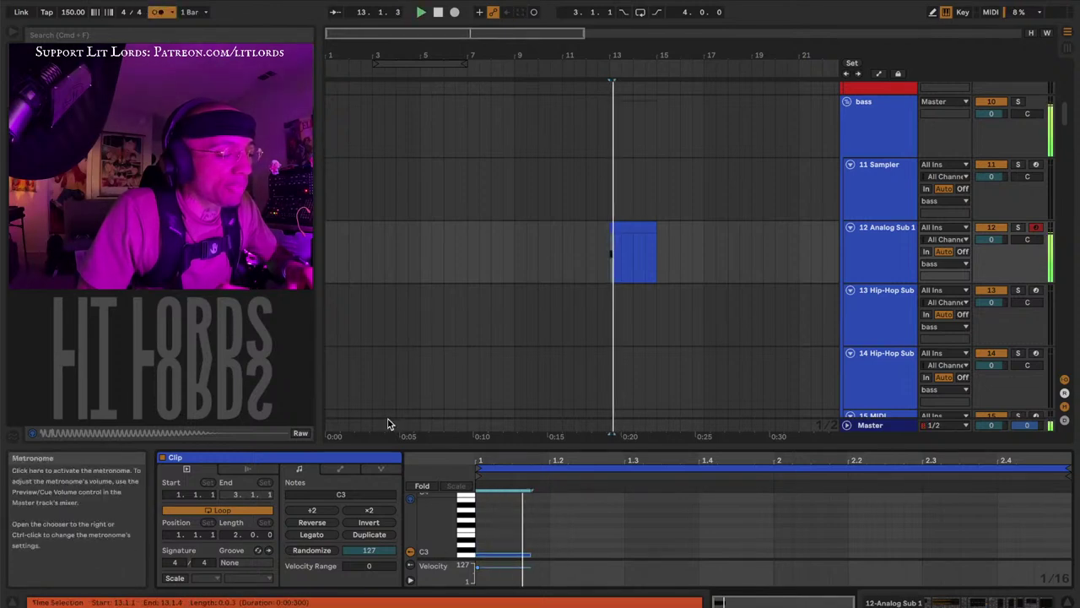
drag(529, 554, 692, 553)
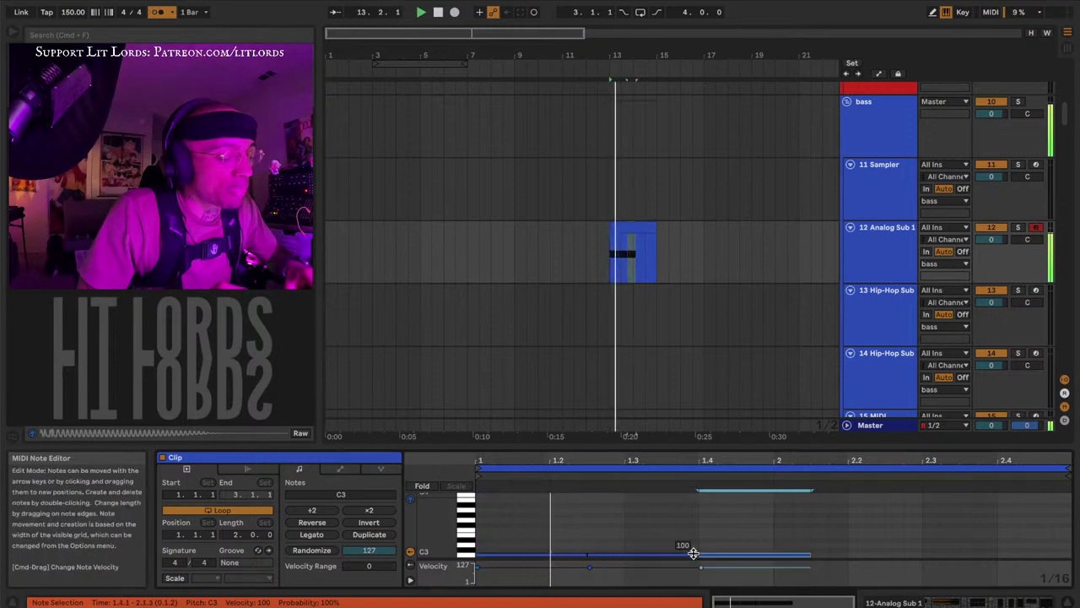
drag(809, 556, 956, 548)
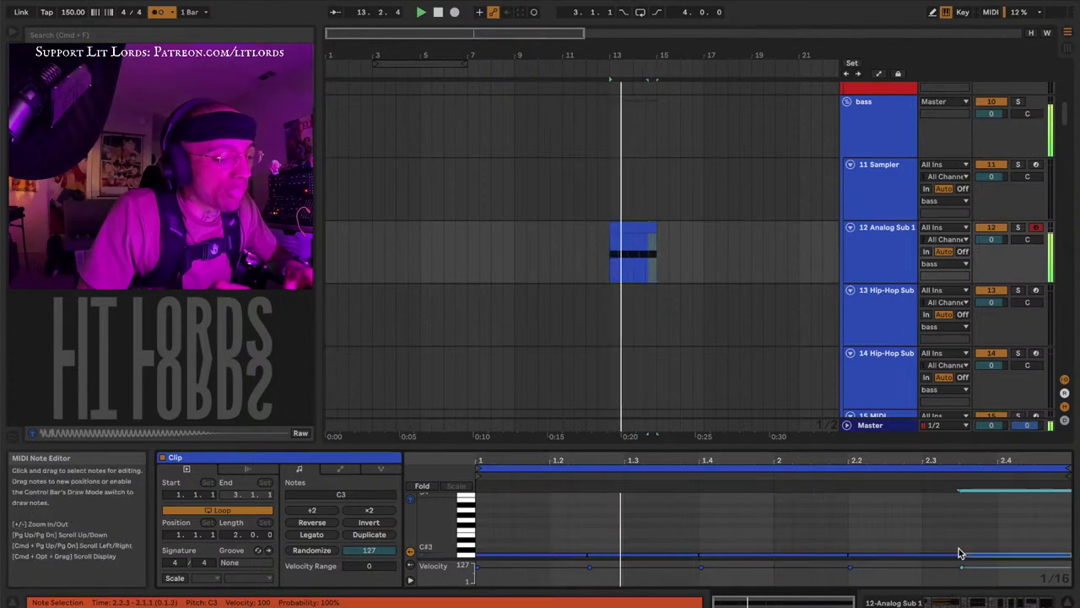
click(631, 234)
Create a two-bar clip at 13.1.1 on the 3 LL Tight Trap track and fill it with eighth notes on Bully - Closed Hihat 6
scroll(632, 234, up, 8)
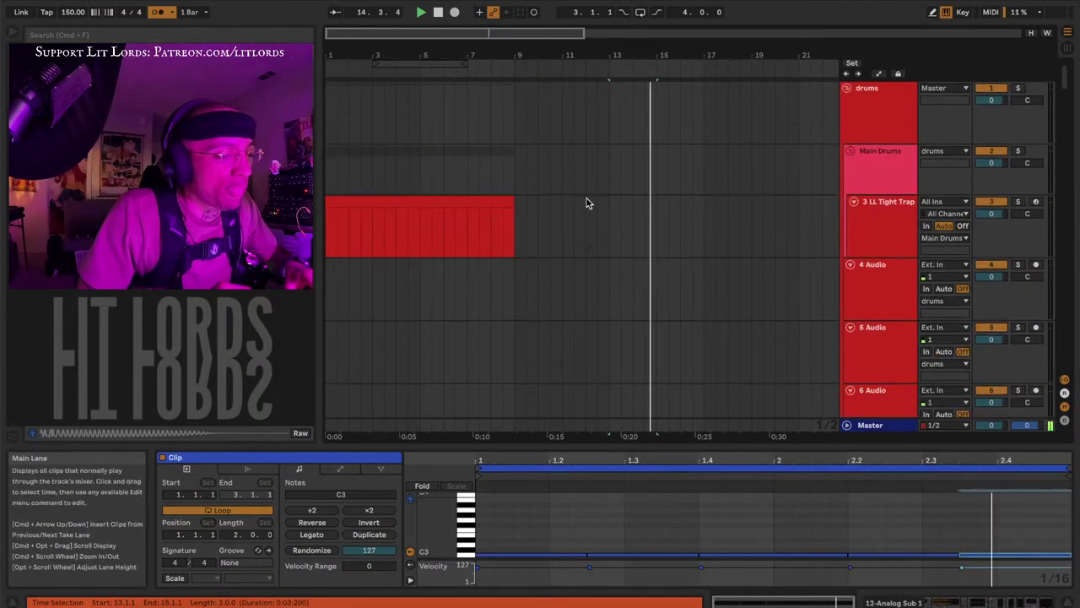
drag(610, 212, 649, 207)
key(super+shift+m)
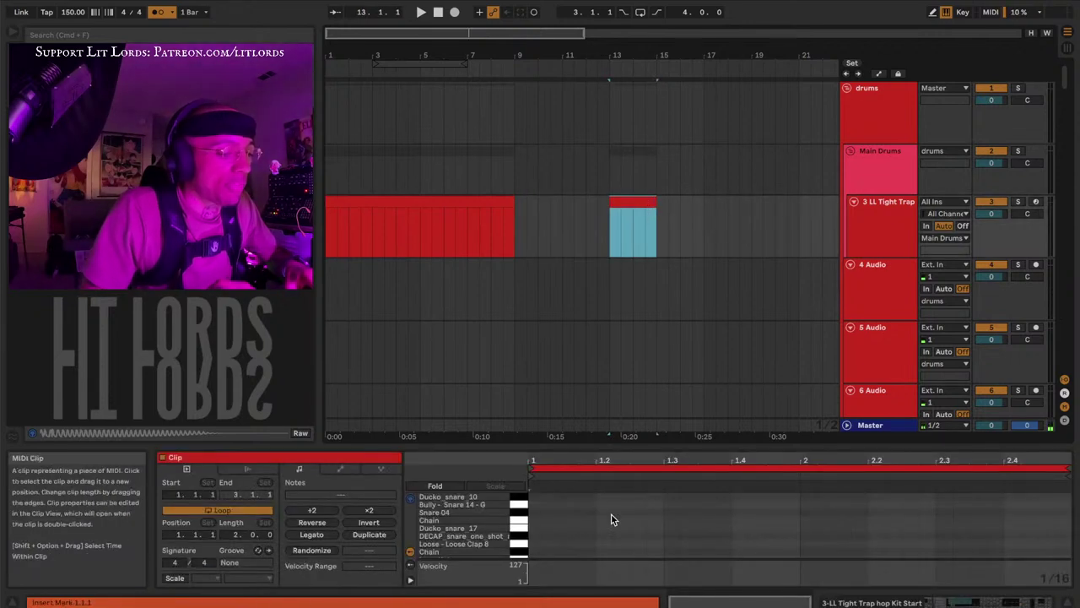
double_click(538, 537)
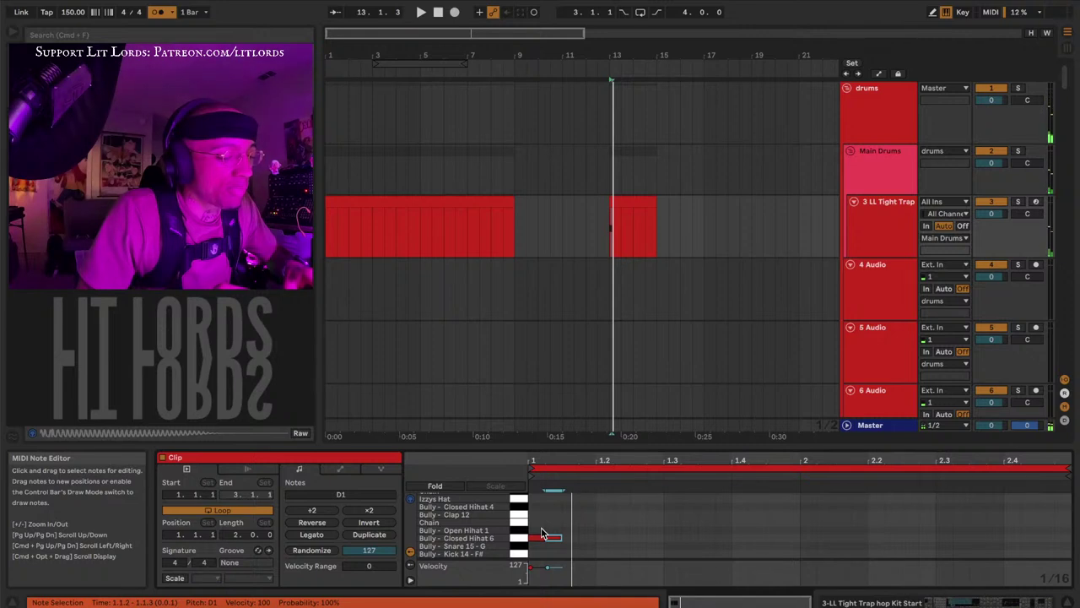
key(ctrl+d)
key(space)
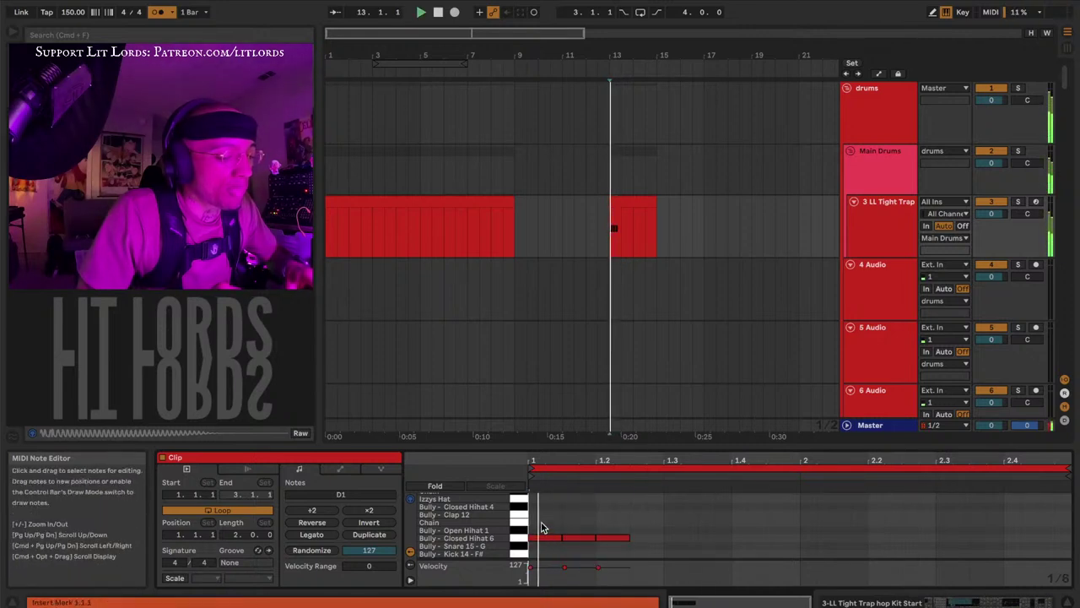
key(ctrl+d)
key(ctrl+d)
key(ctrl+d)
key(ctrl+d)
key(ctrl+d)
key(ctrl+d)
key(ctrl+d)
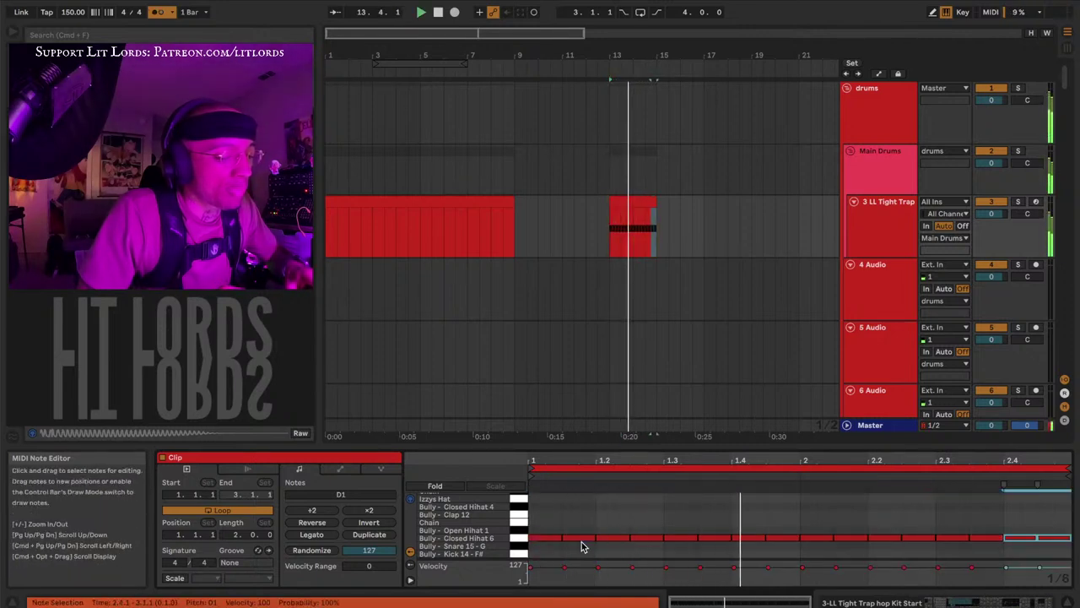
Move all the hi-hat notes up to Bully - Closed Hihat 4 at F#1 and shift them slightly late
click(518, 540)
key(Up)
key(Up)
key(Up)
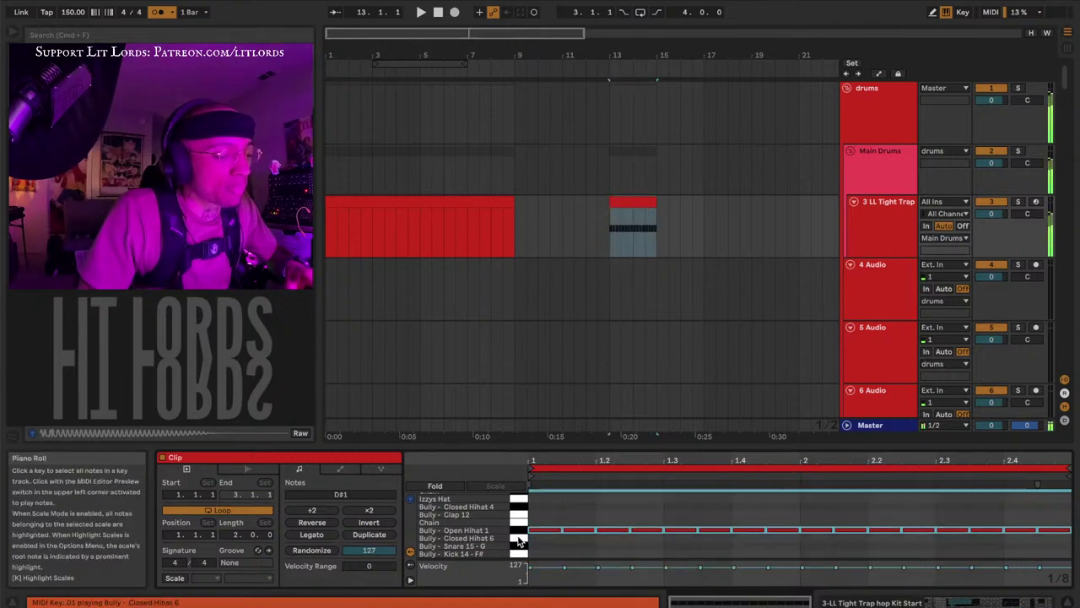
key(Up)
click(542, 507)
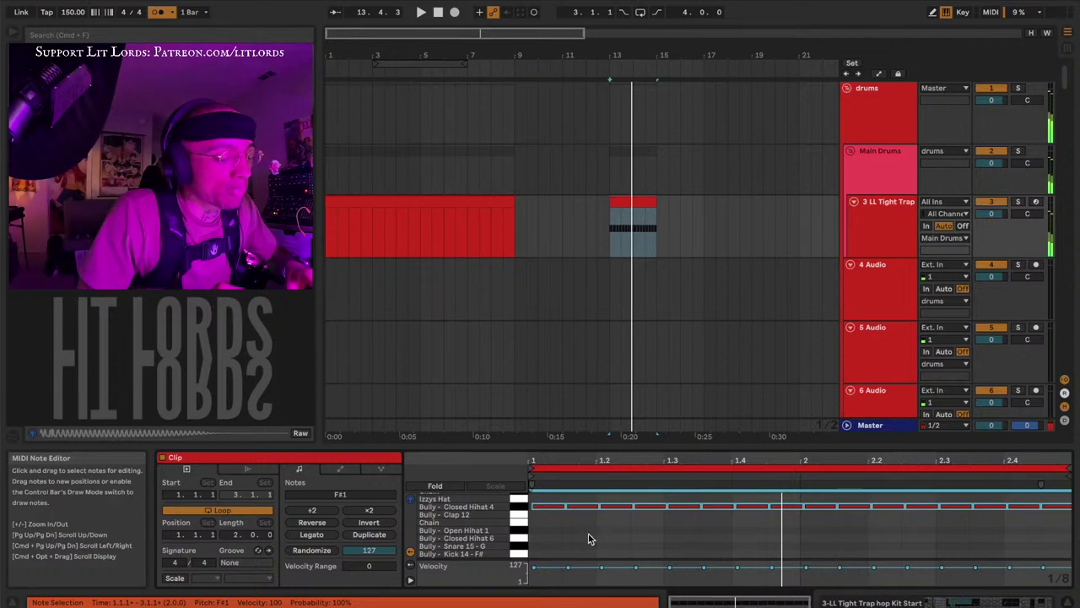
Add Bully - Open Hihat 1 notes on beats 1.2 and 2.2 of the drum clip and shift both slightly late
click(563, 531)
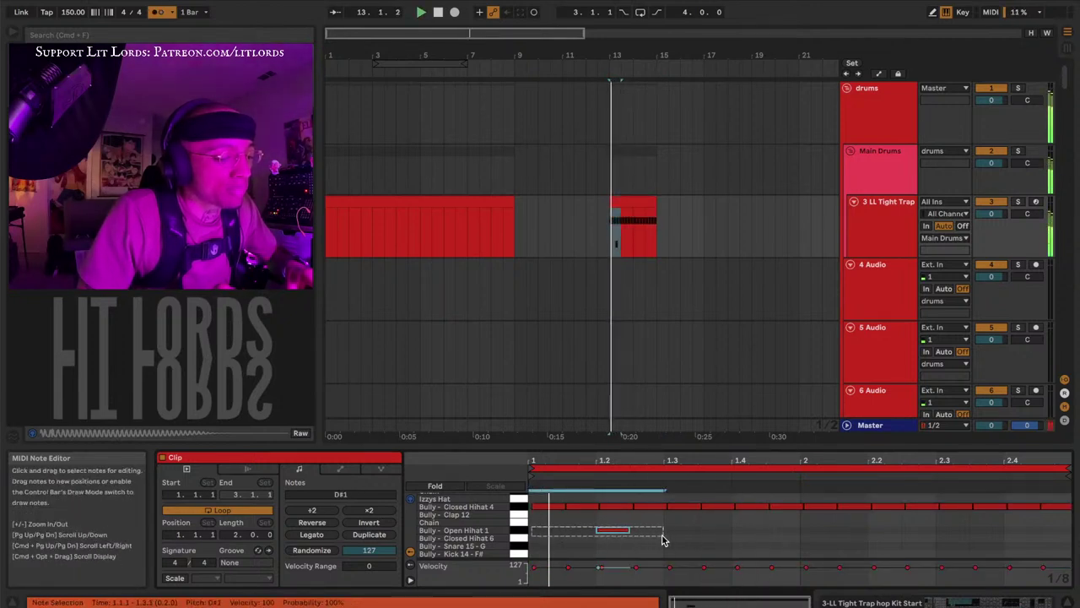
drag(662, 540, 663, 538)
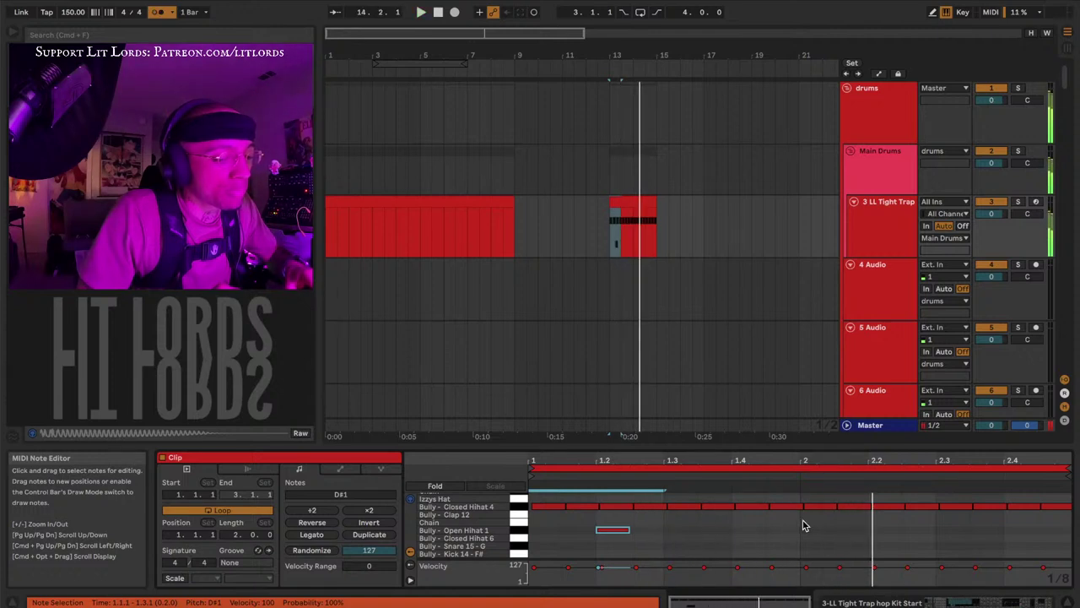
click(884, 529)
click(528, 534)
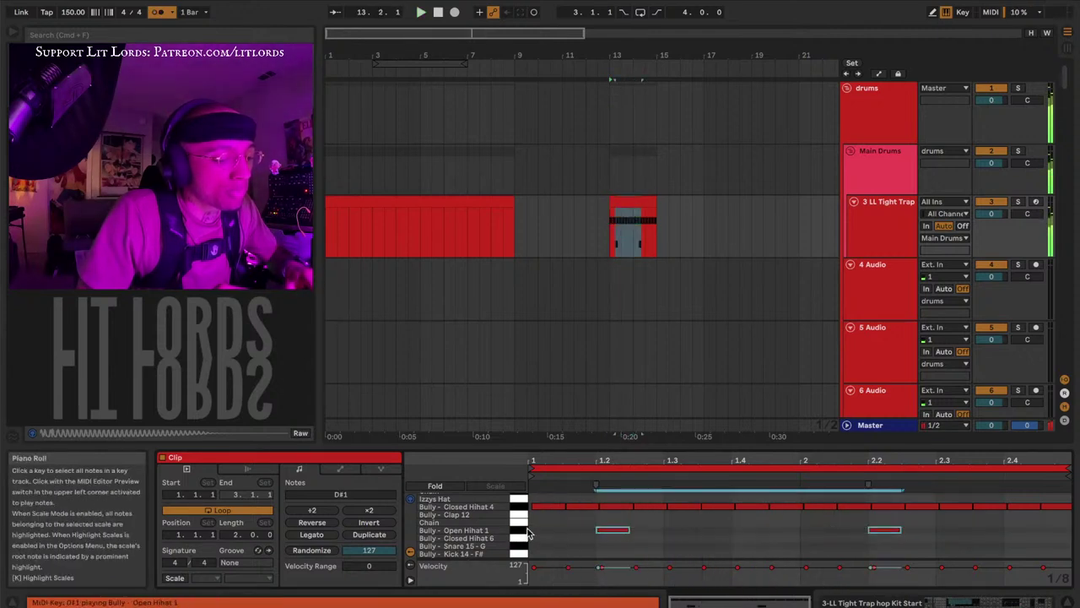
click(614, 534)
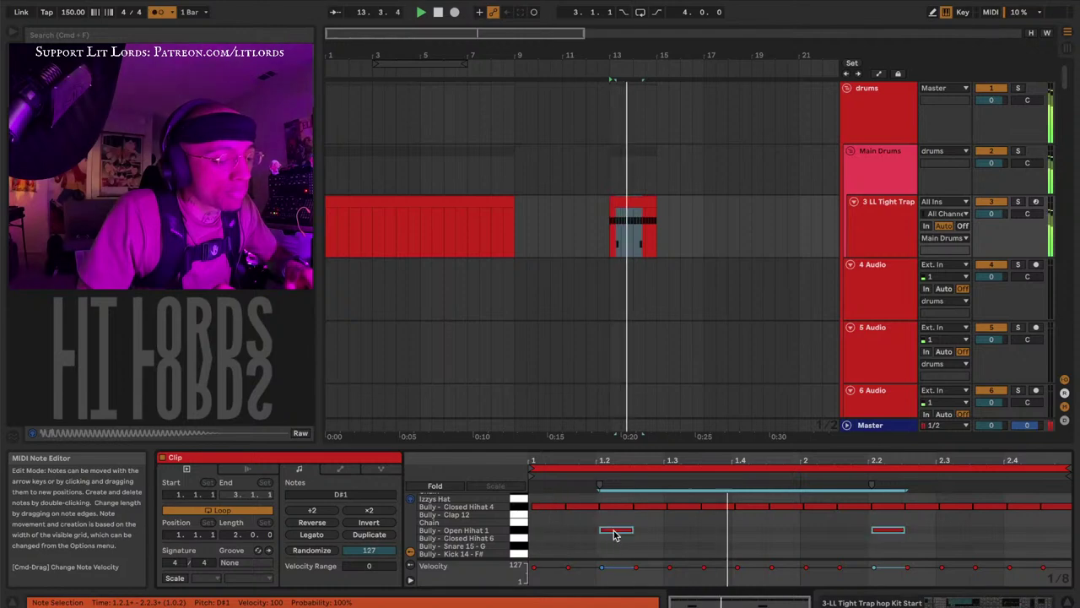
click(633, 193)
click(629, 201)
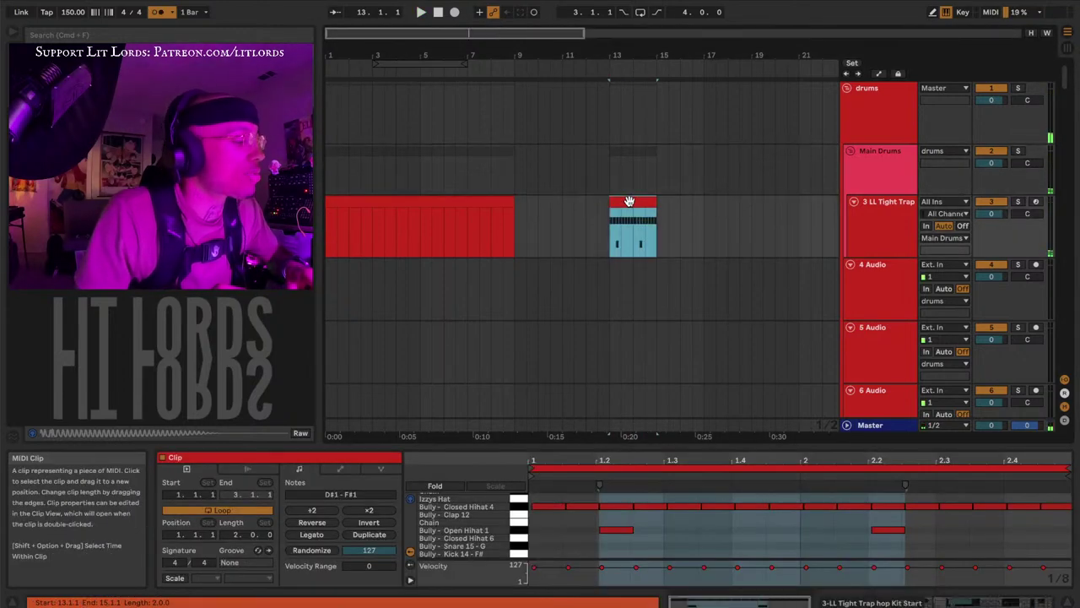
Play the sub pattern from 13.1.1 while checking the 12 Analog Sub 1 device chain and turn off its Saturator
scroll(630, 201, down, 10)
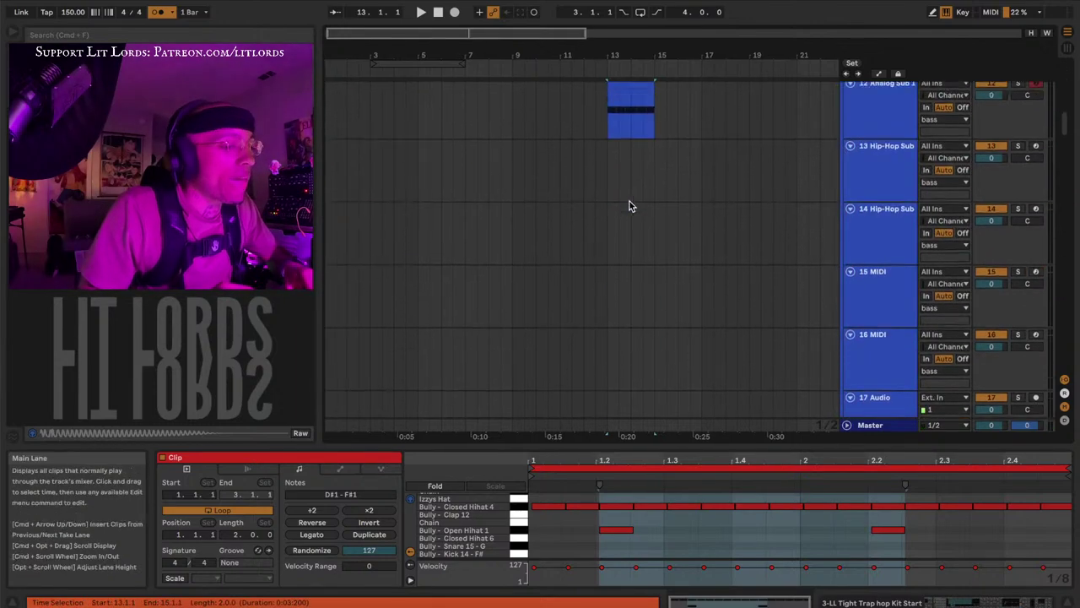
scroll(630, 201, up, 2)
click(608, 216)
double_click(879, 223)
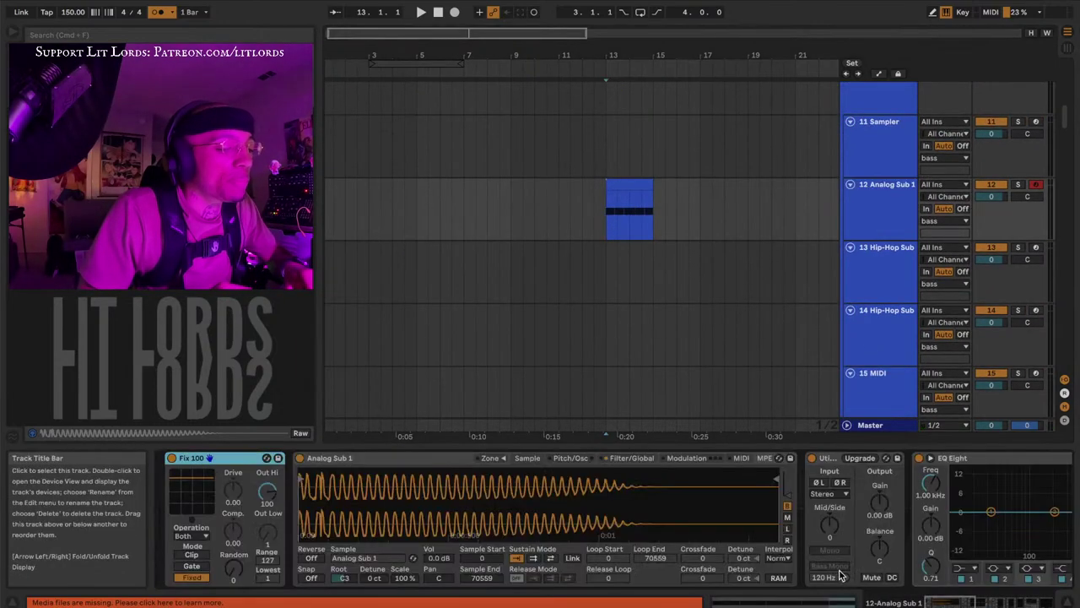
scroll(729, 523, down, 5)
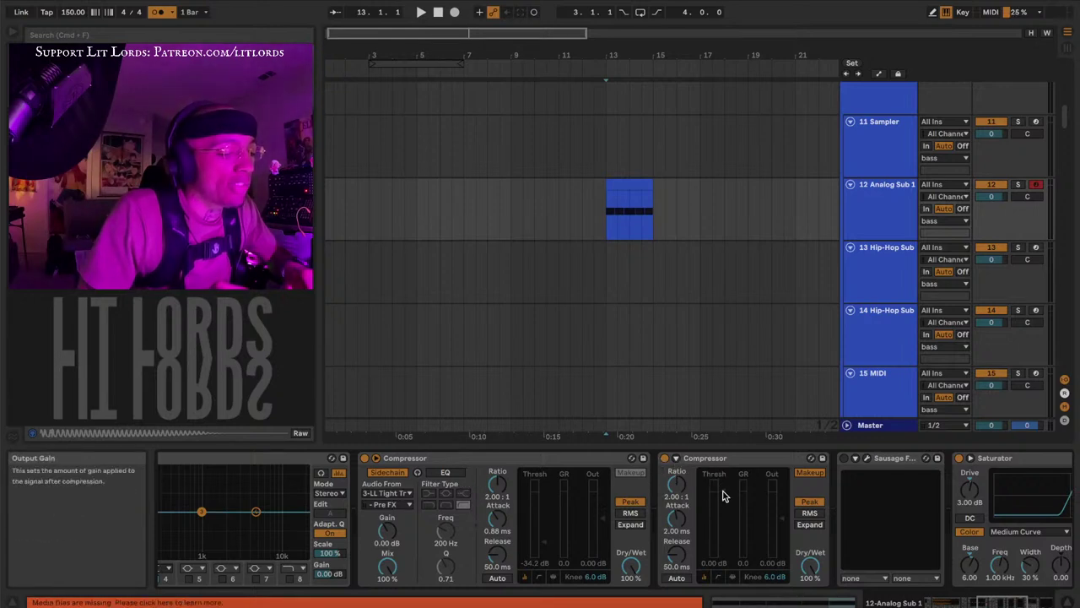
key(space)
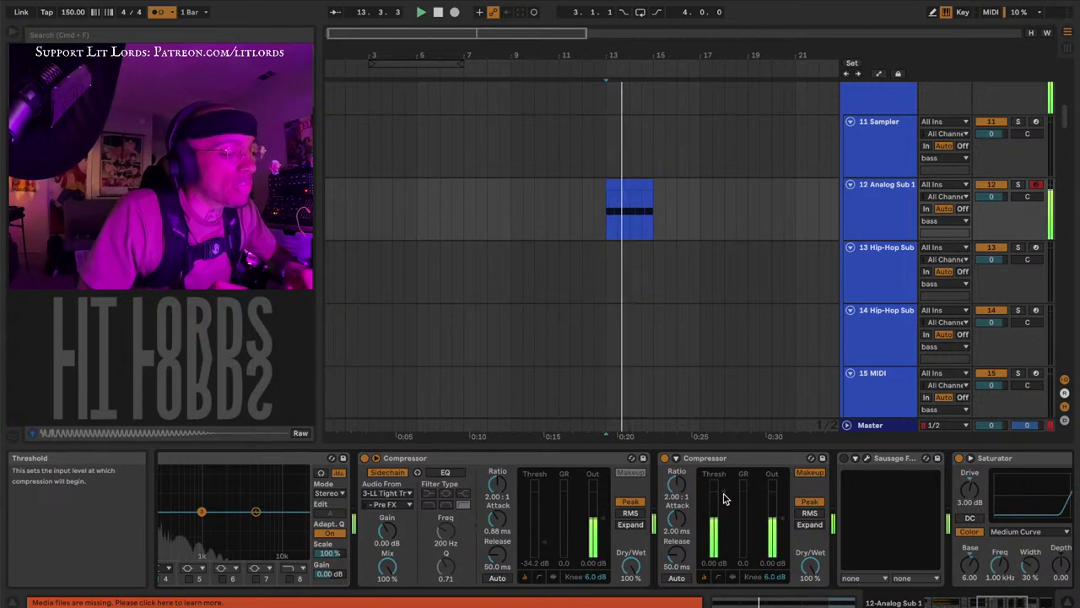
scroll(724, 498, right, 5)
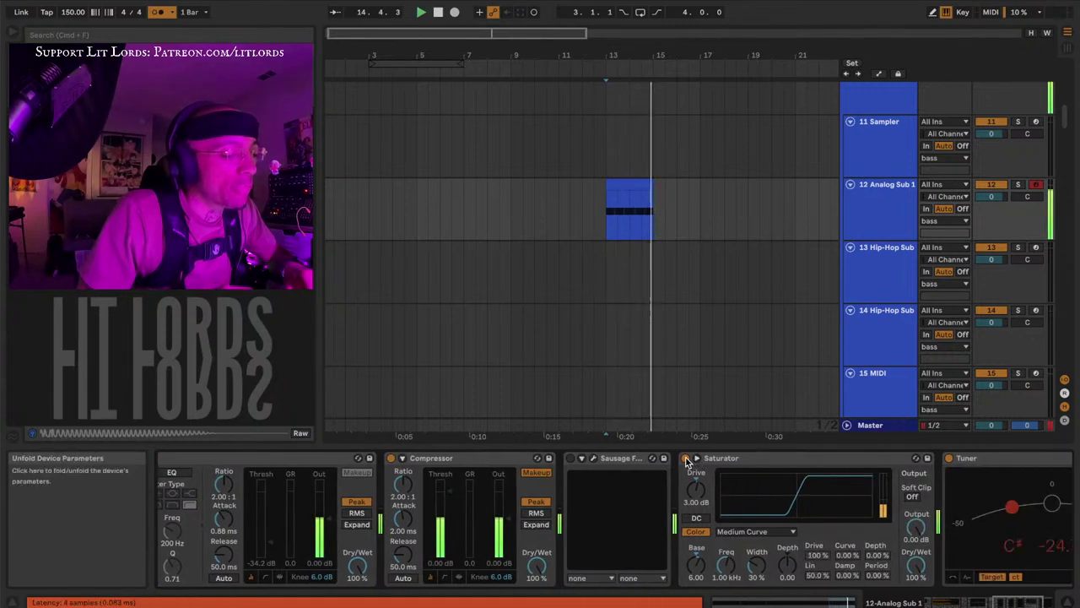
scroll(686, 461, left, 10)
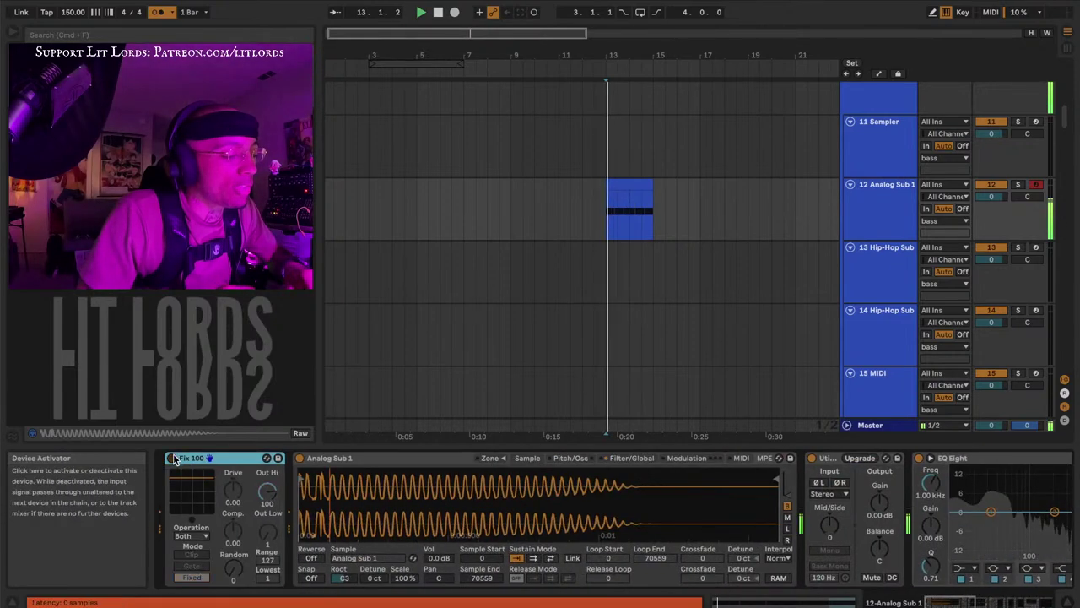
scroll(458, 472, right, 10)
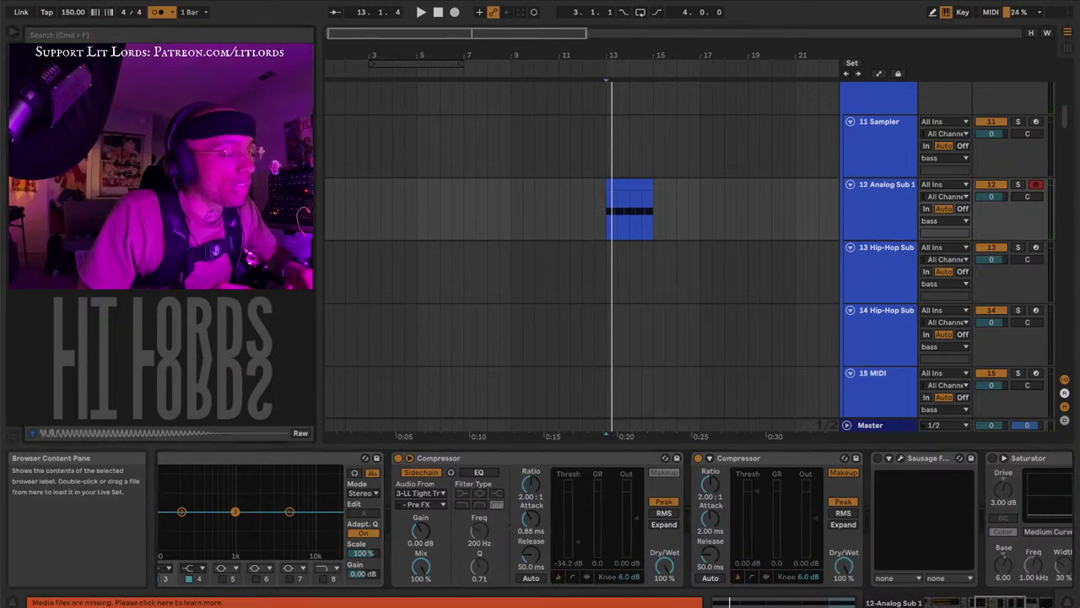
Place the Analog Sub 1 sample on the 17 Audio track at 20.3.1, listen to it and remove it again
scroll(515, 325, down, 5)
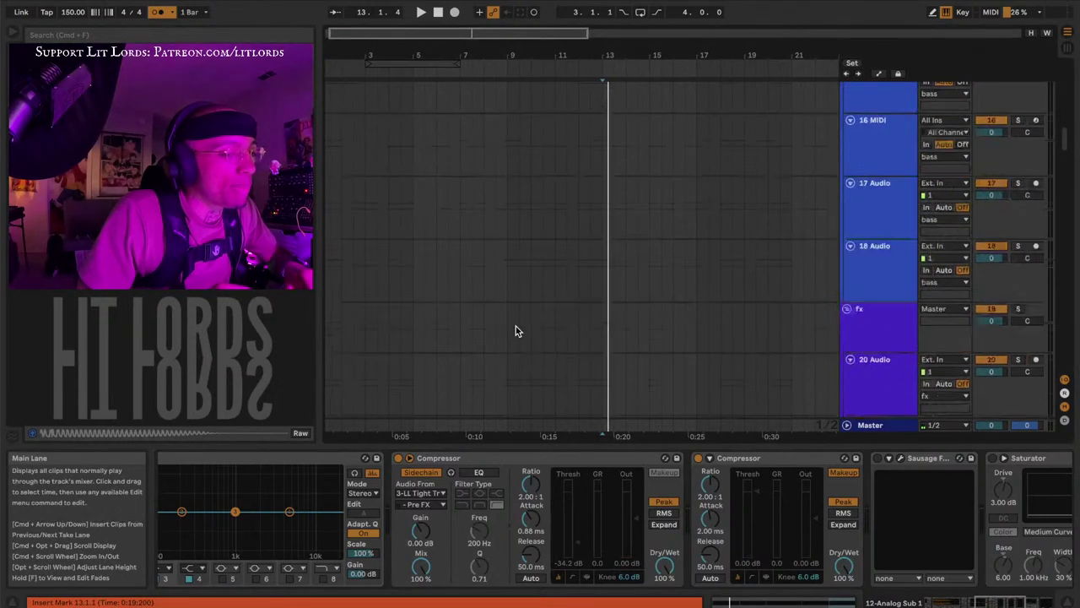
drag(211, 211, 777, 285)
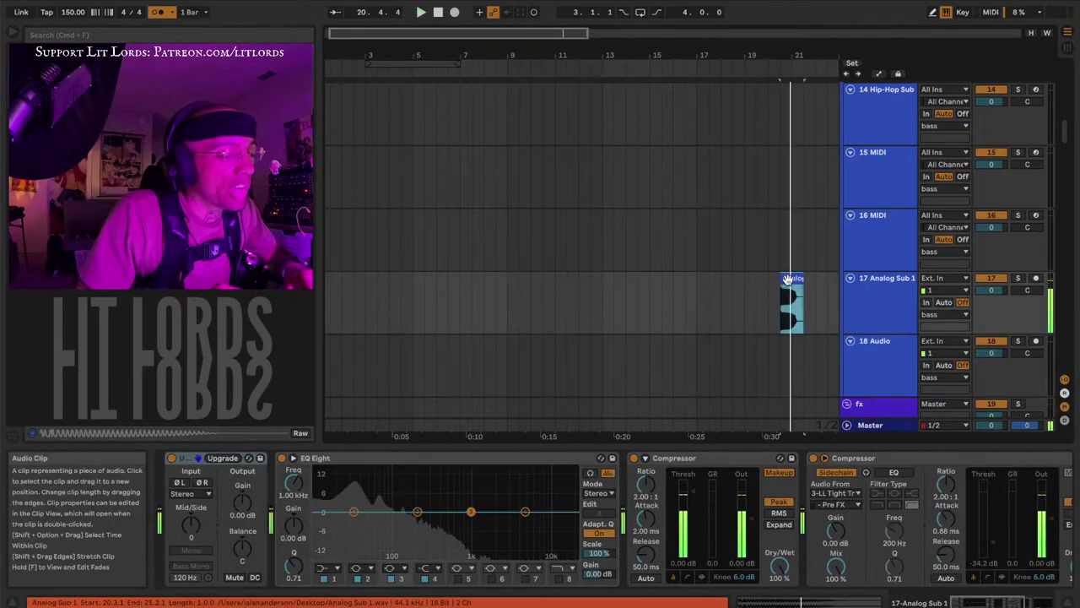
scroll(766, 457, right, 2)
scroll(766, 457, left, 2)
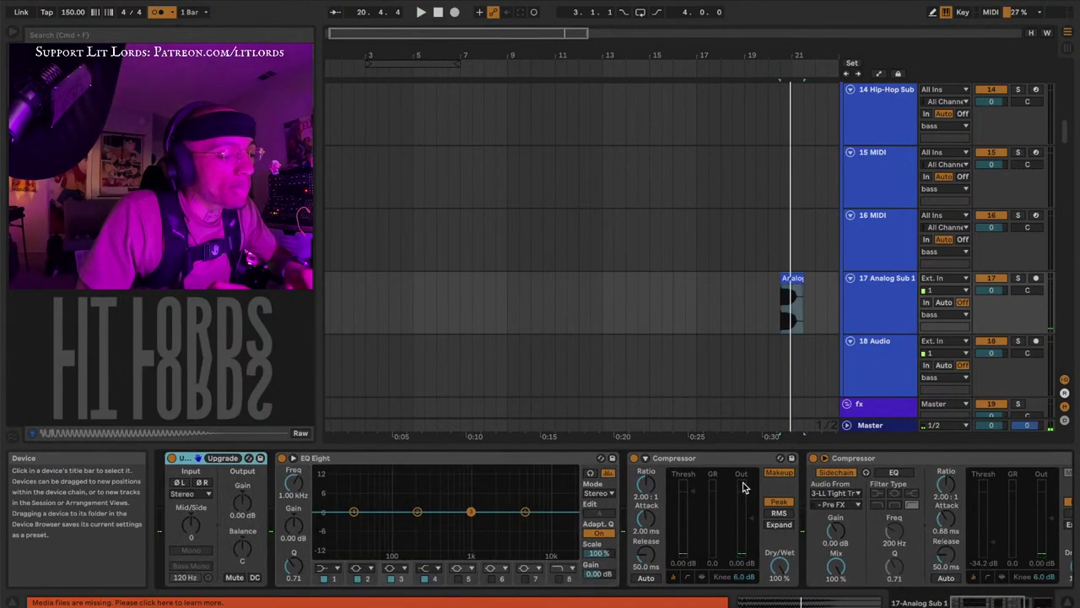
click(787, 279)
Play the sub pattern from 13.1.1 and check the bass group's device chain from the Compressors through to Spectrum
scroll(788, 283, up, 5)
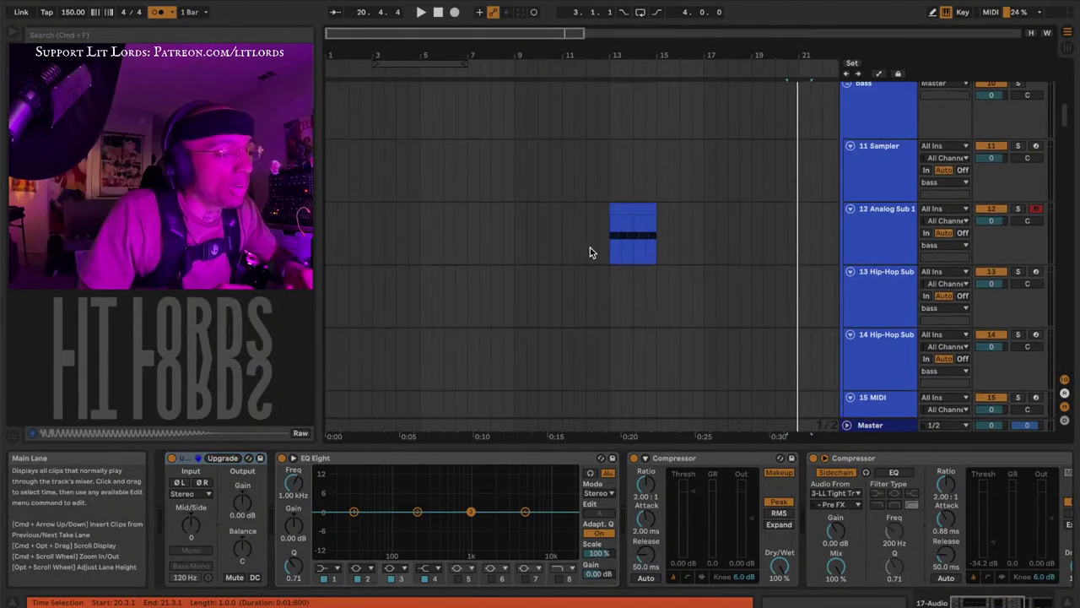
click(610, 241)
scroll(612, 241, up, 2)
scroll(613, 241, up, 1)
click(896, 260)
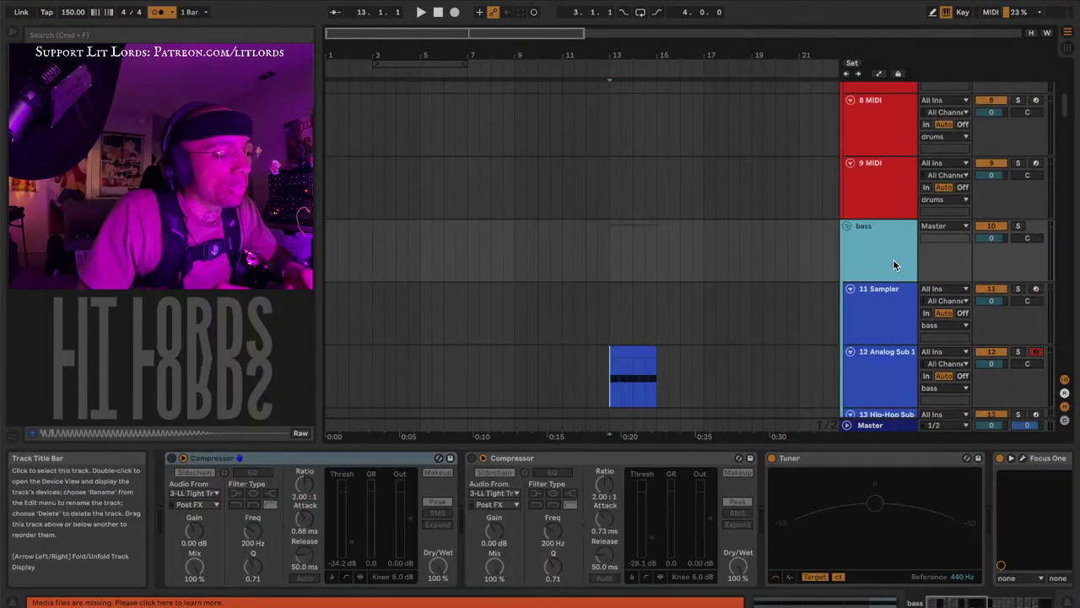
scroll(800, 480, right, 3)
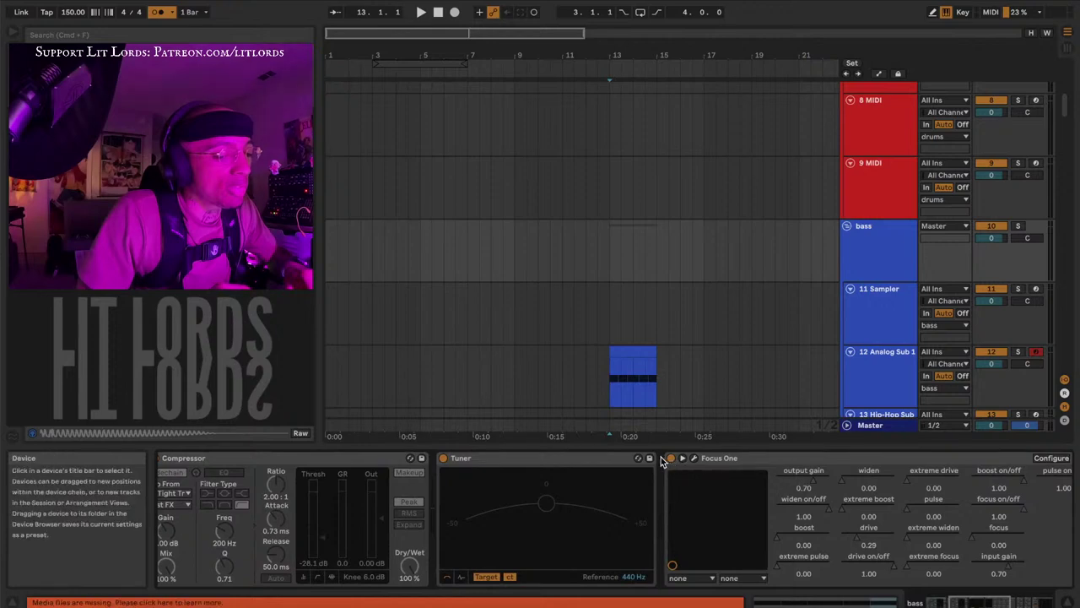
key(space)
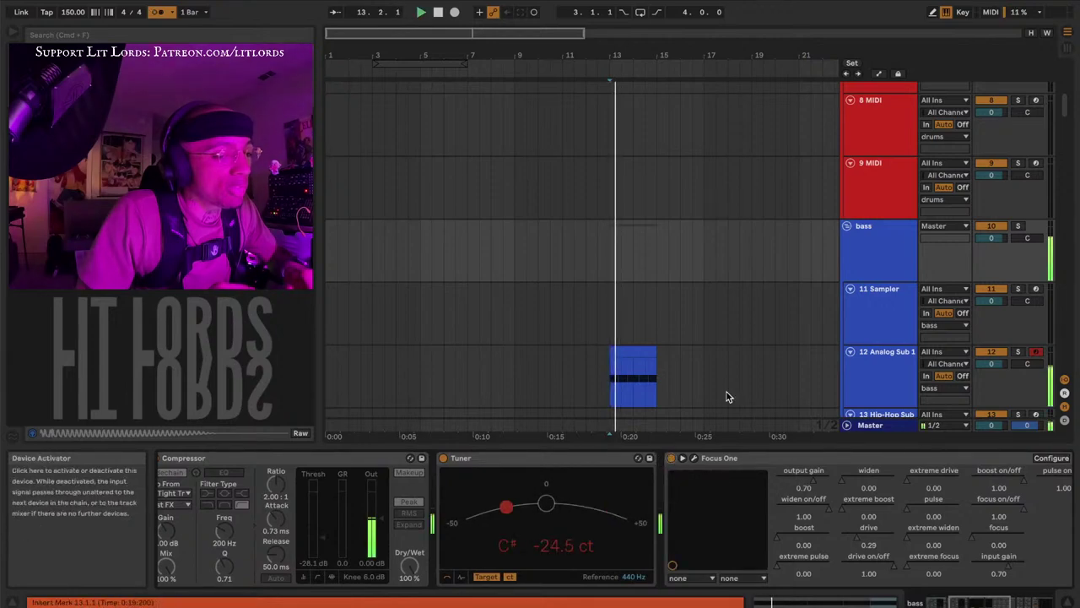
scroll(840, 470, right, 5)
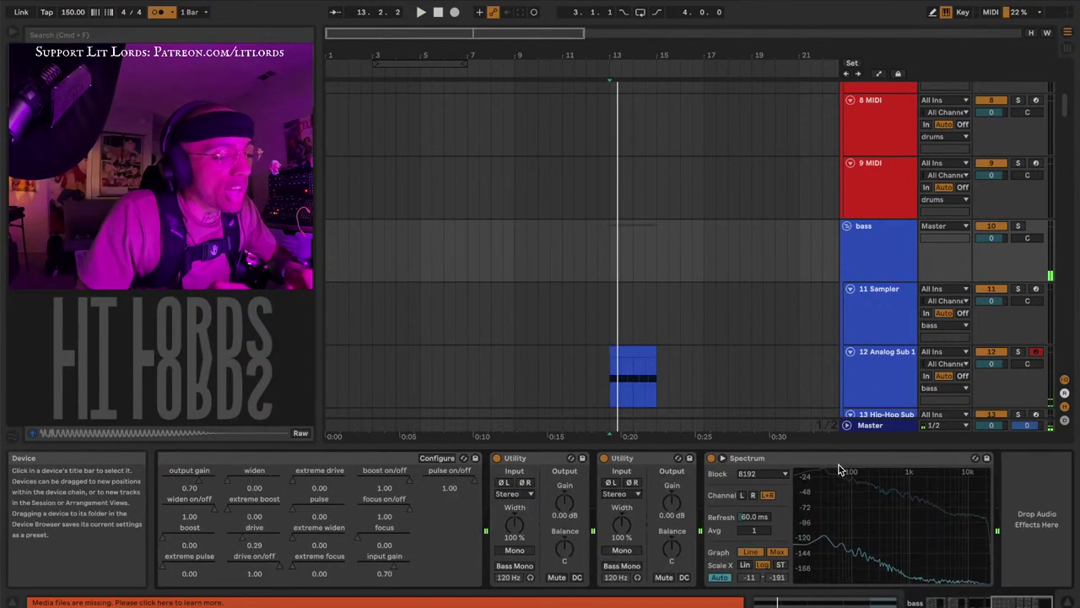
scroll(839, 469, left, 10)
Try the looping sustain modes on the Analog Sub 1 sample in Sampler and switch back to sustain without a loop
click(872, 380)
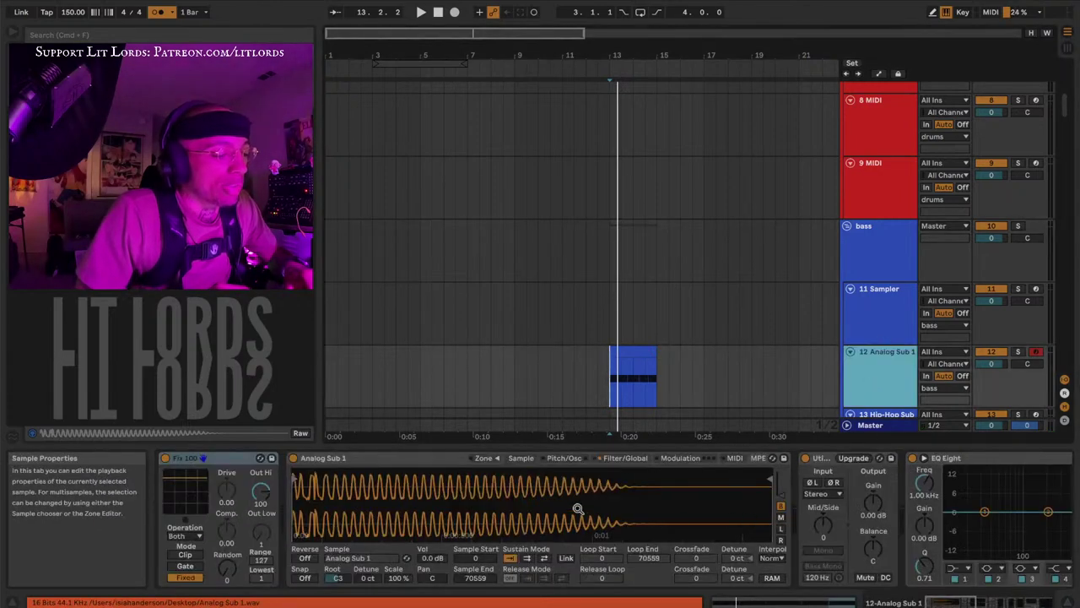
click(526, 558)
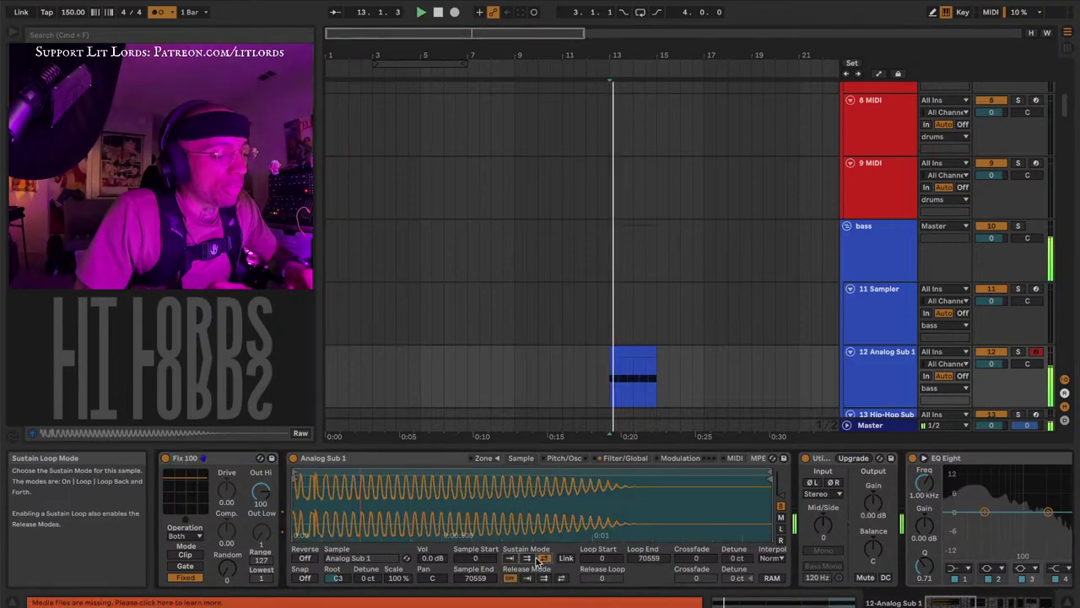
click(510, 559)
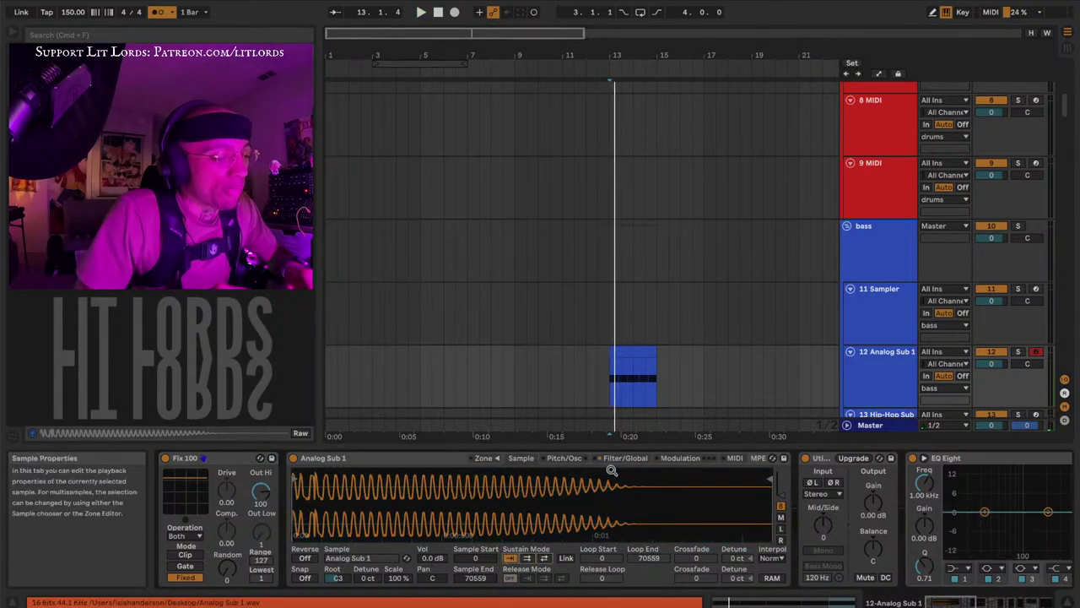
scroll(700, 516, right, 4)
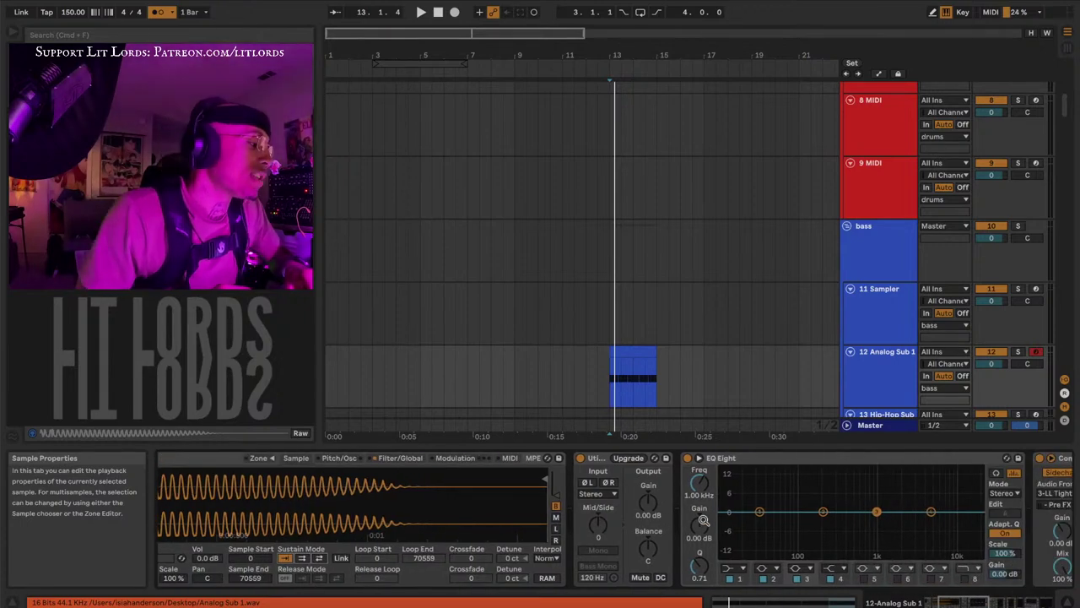
Play the sub pattern from 13.1.1 and turn the Saturator in the 12 Analog Sub 1 chain back on
scroll(703, 520, right, 8)
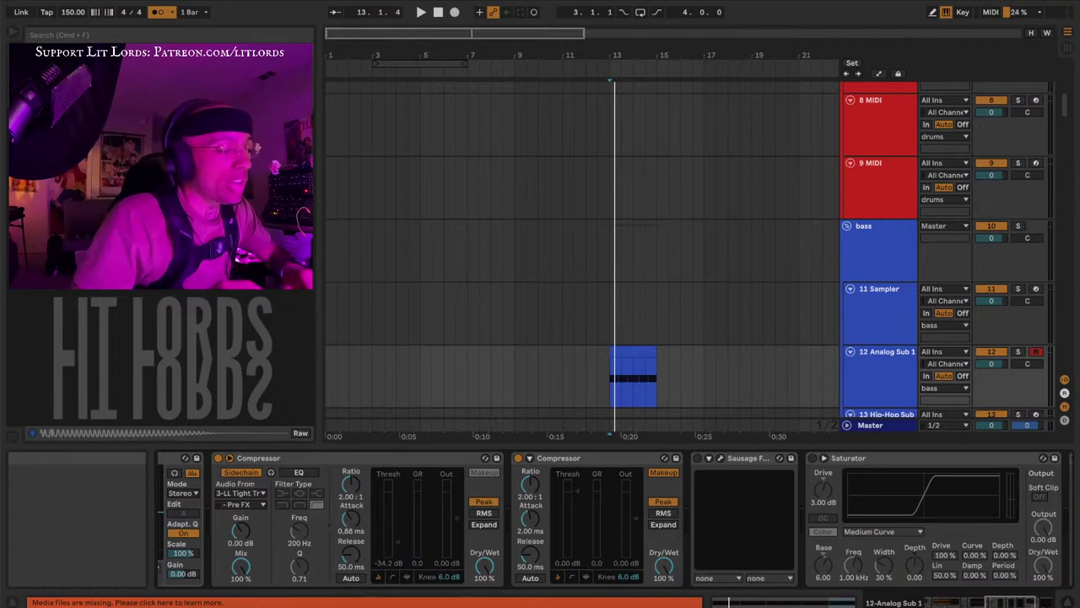
click(621, 352)
key(space)
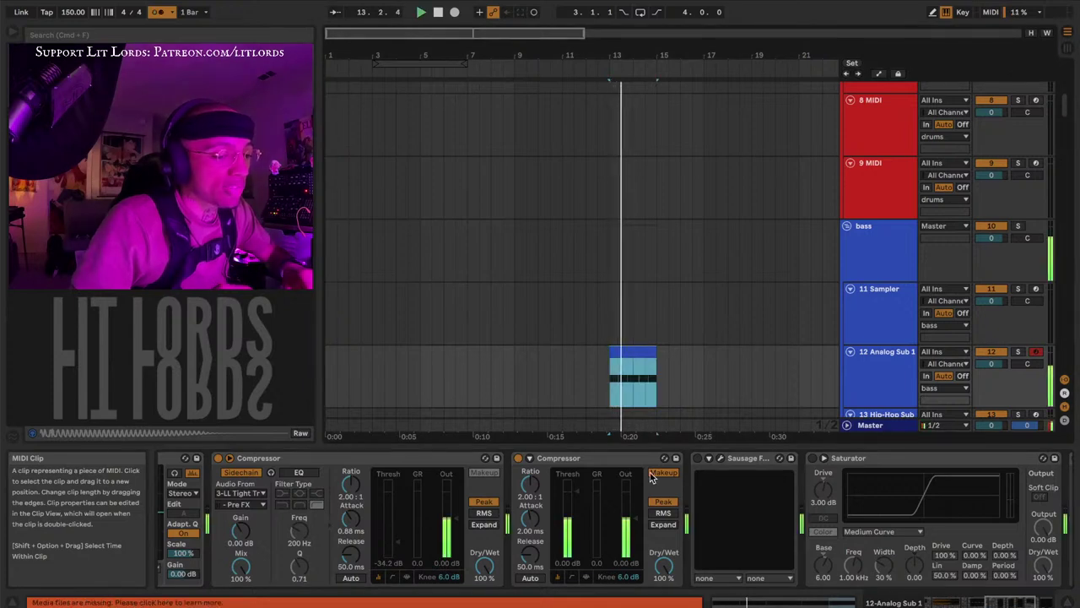
click(814, 458)
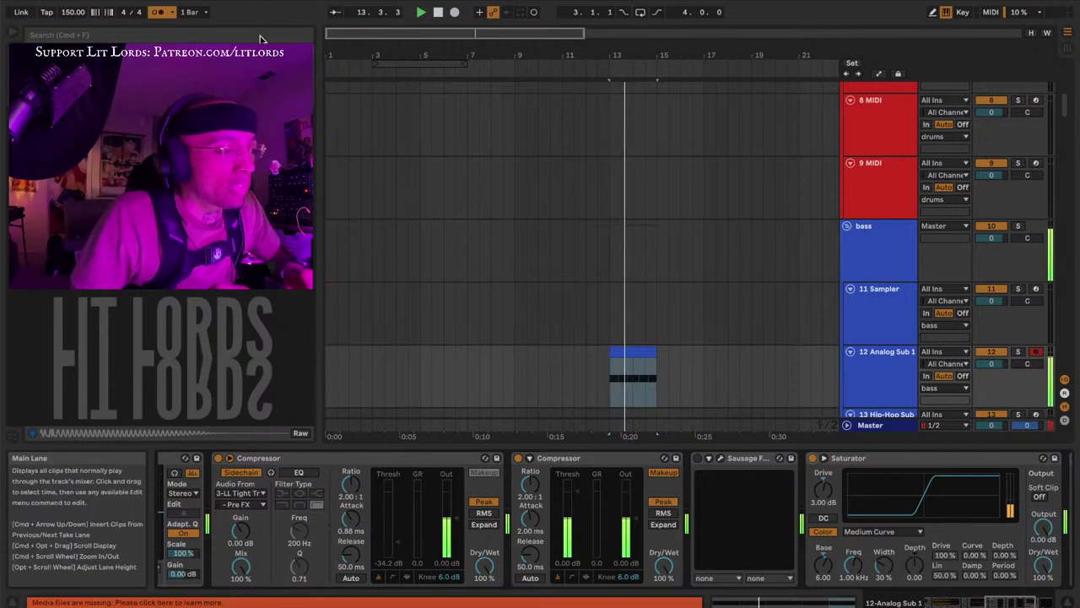
key(Down)
key(Down)
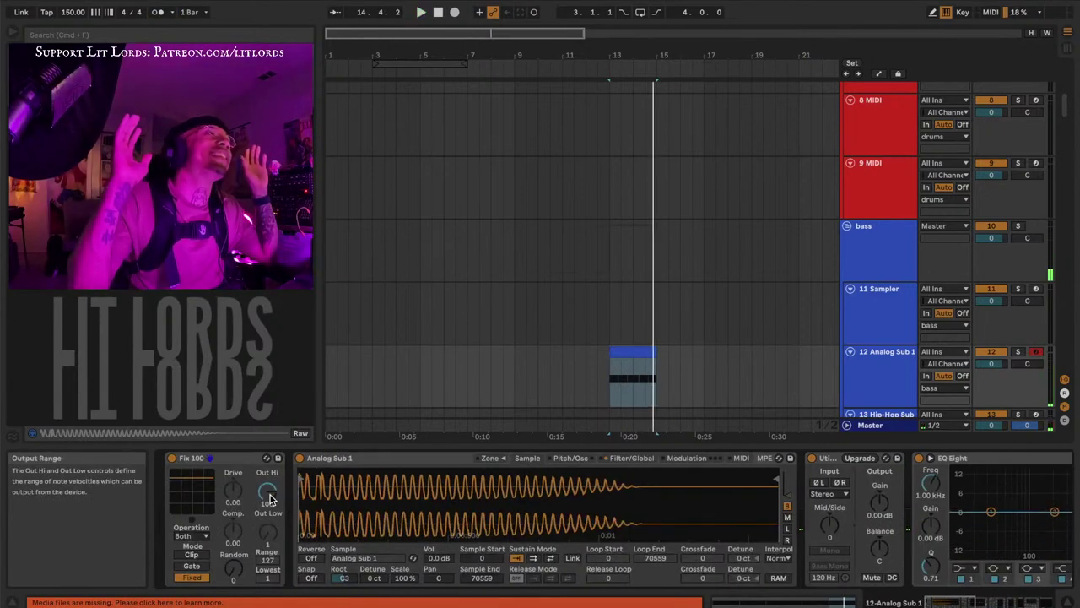
Read the sub pattern's pitch on the Tuner at the end of the 12 Analog Sub 1 chain
scroll(448, 502, right, 10)
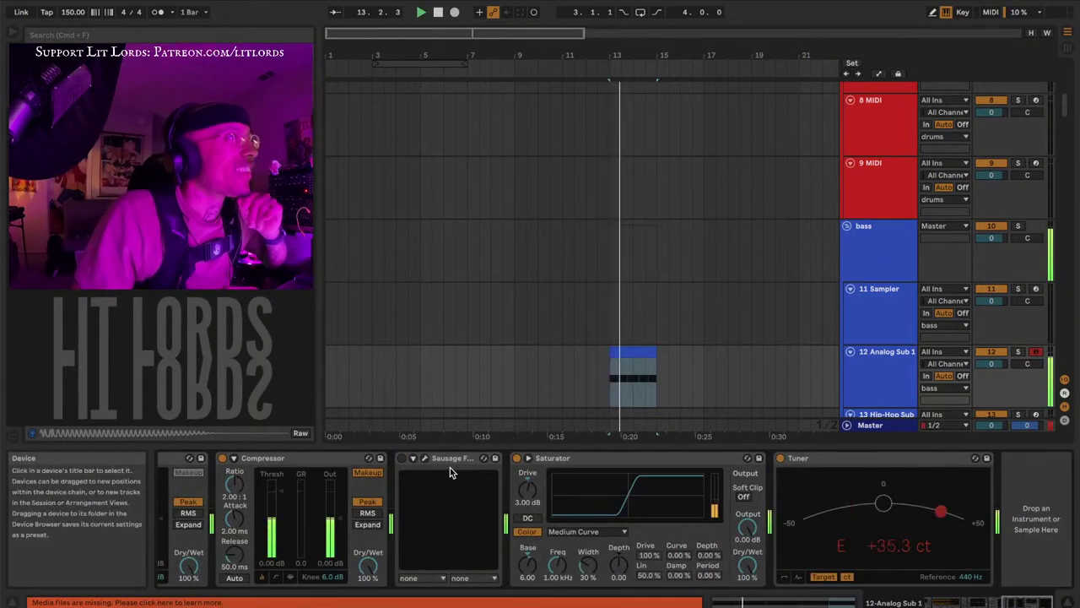
key(space)
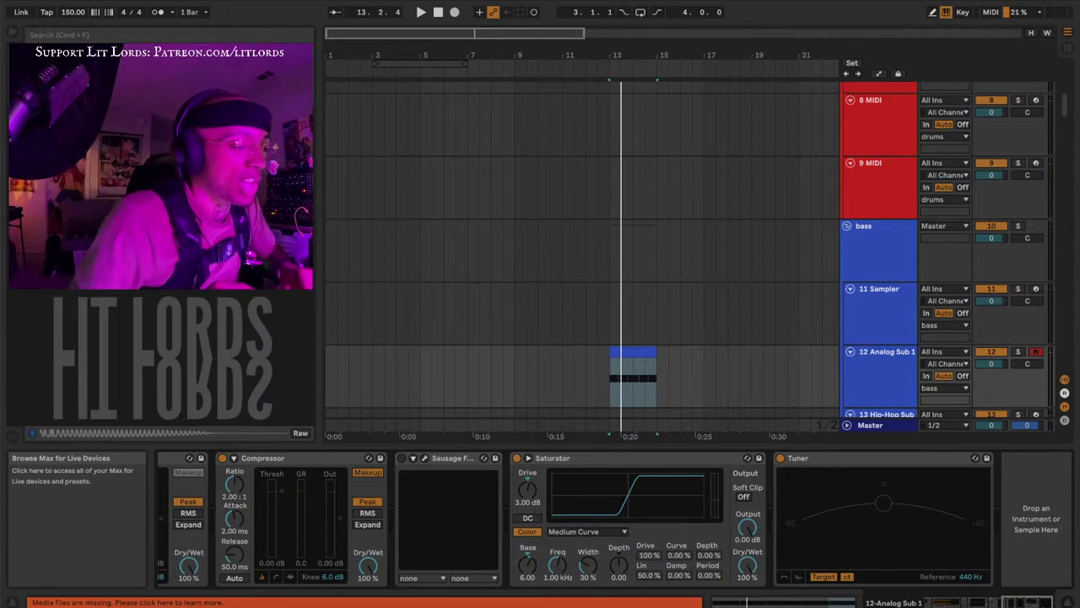
click(636, 354)
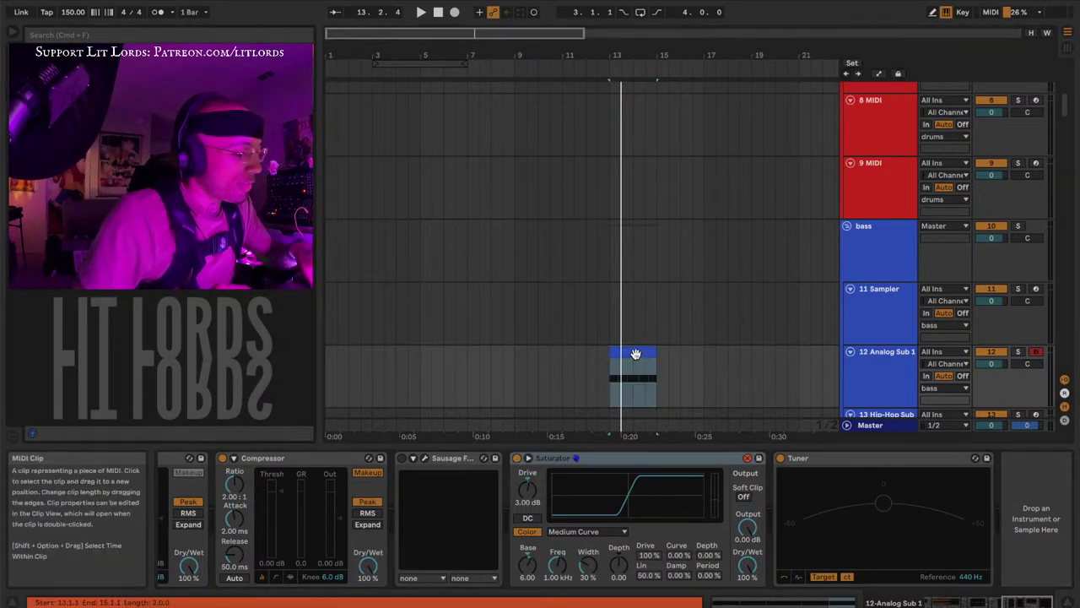
click(429, 202)
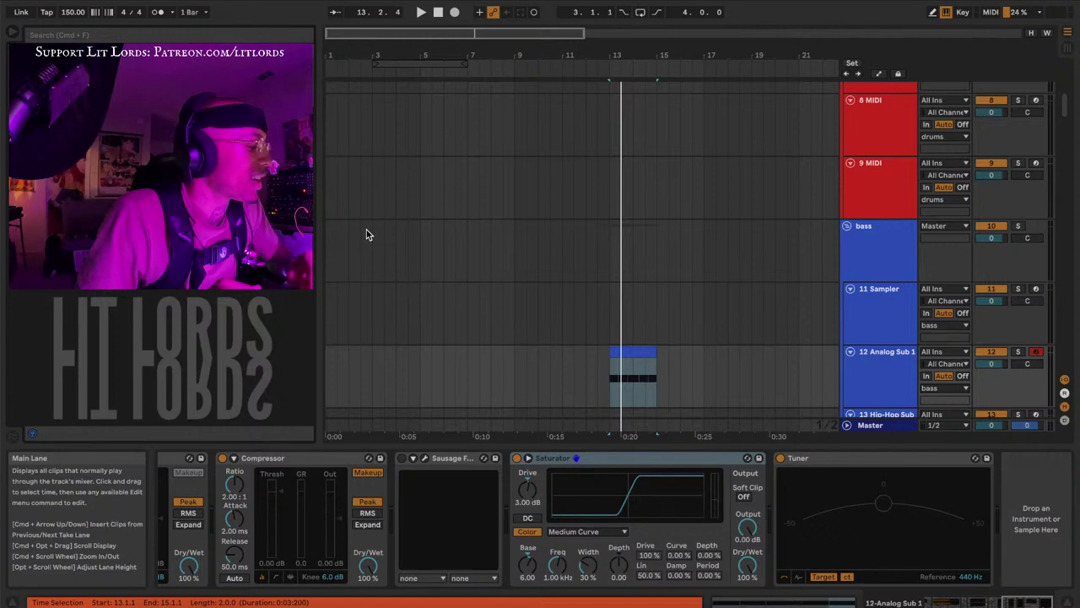
key(space)
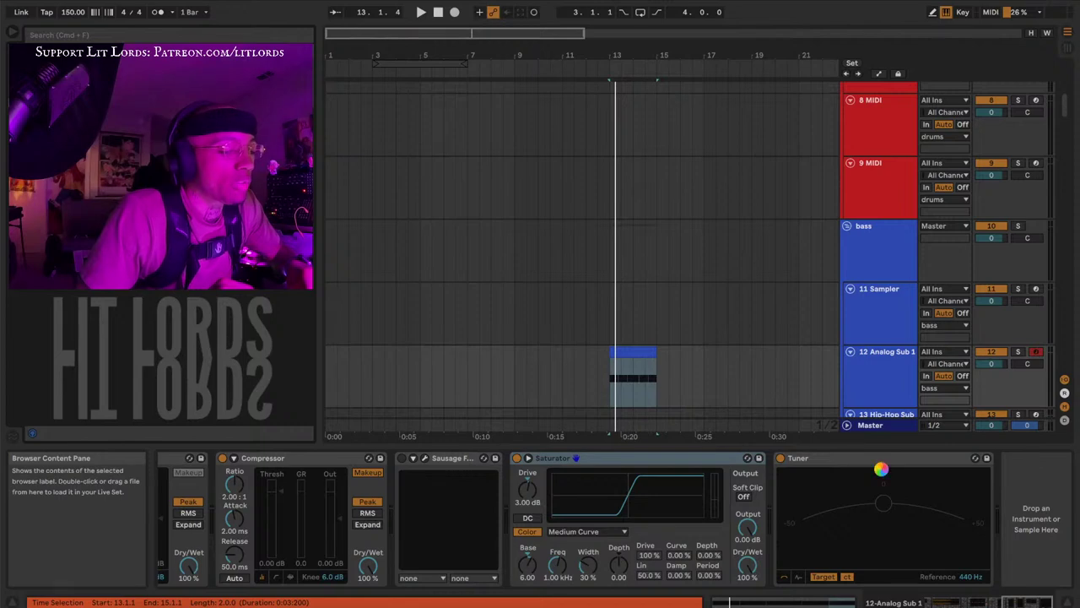
Add a Microtuner ahead of the Analog Sub 1 Sampler and play the pattern to compare its pitch on the Tuner
key(space)
scroll(881, 469, left, 5)
scroll(517, 503, left, 2)
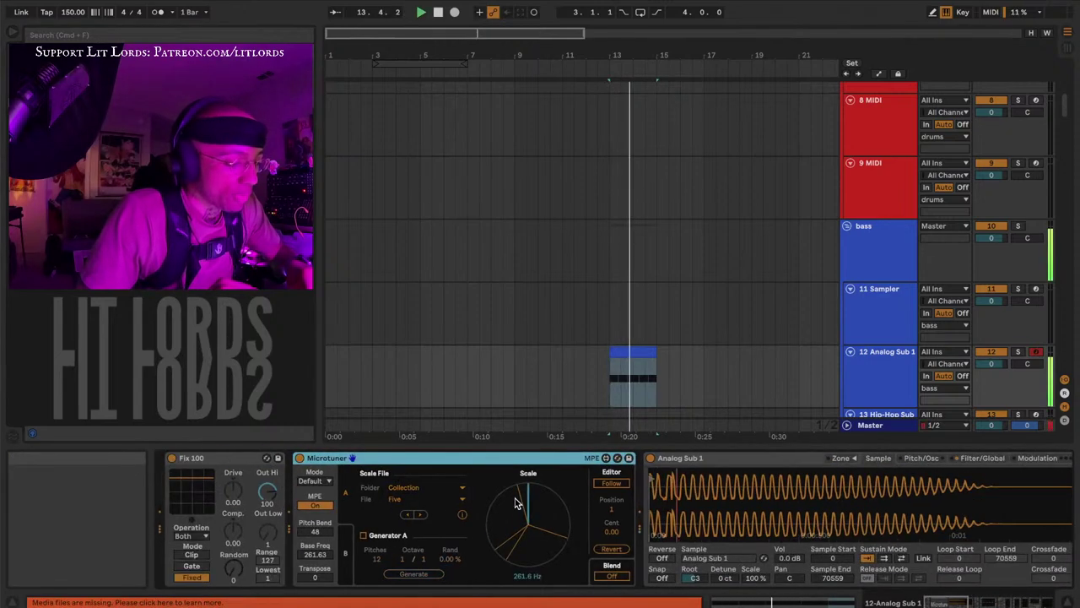
scroll(516, 503, right, 6)
scroll(517, 503, left, 6)
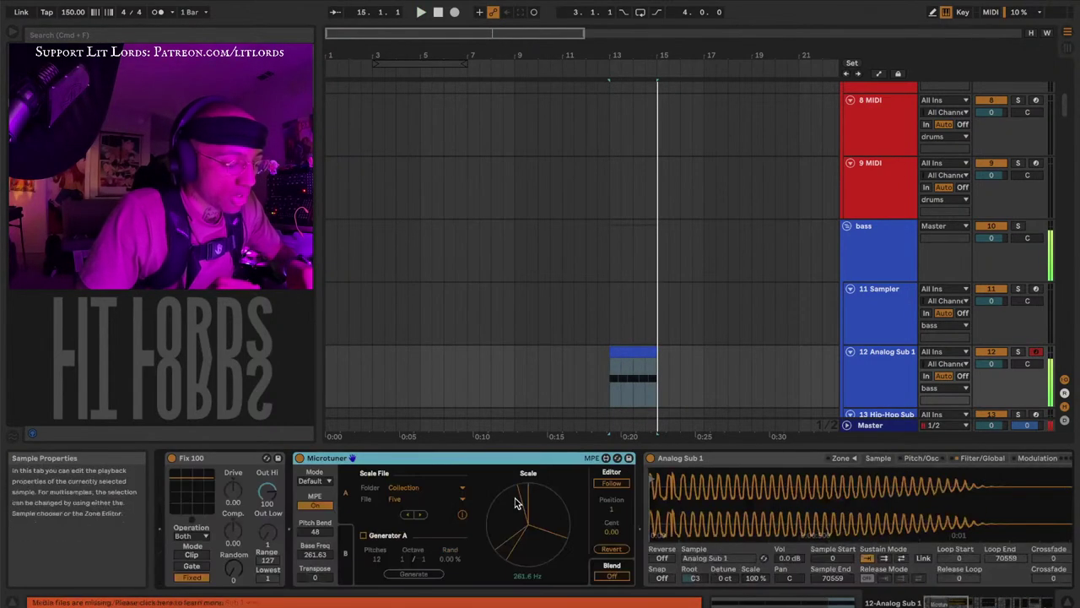
scroll(517, 503, right, 6)
scroll(517, 503, left, 5)
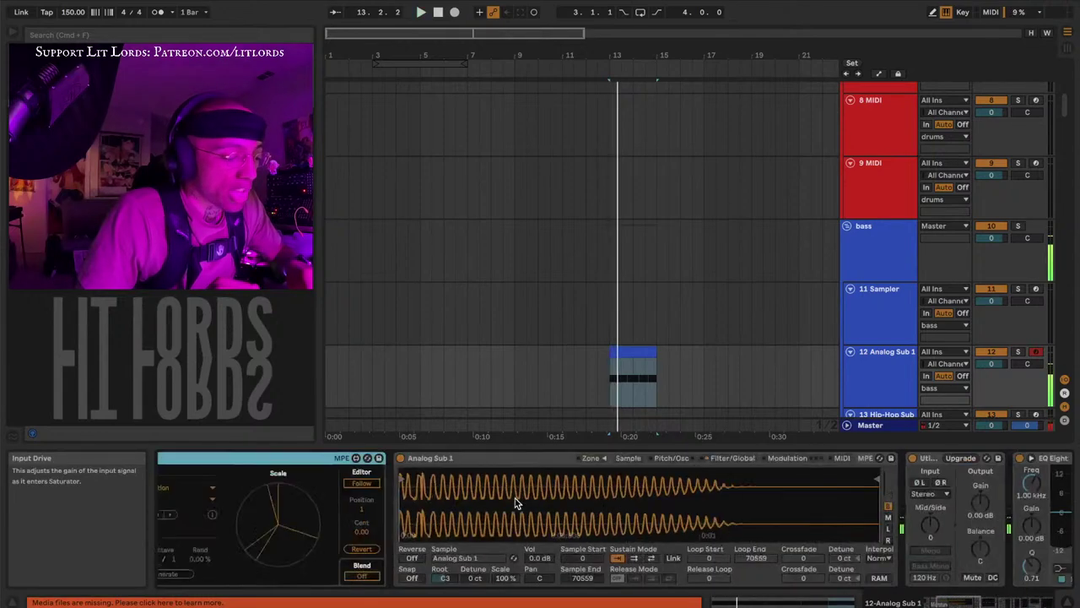
scroll(516, 503, left, 3)
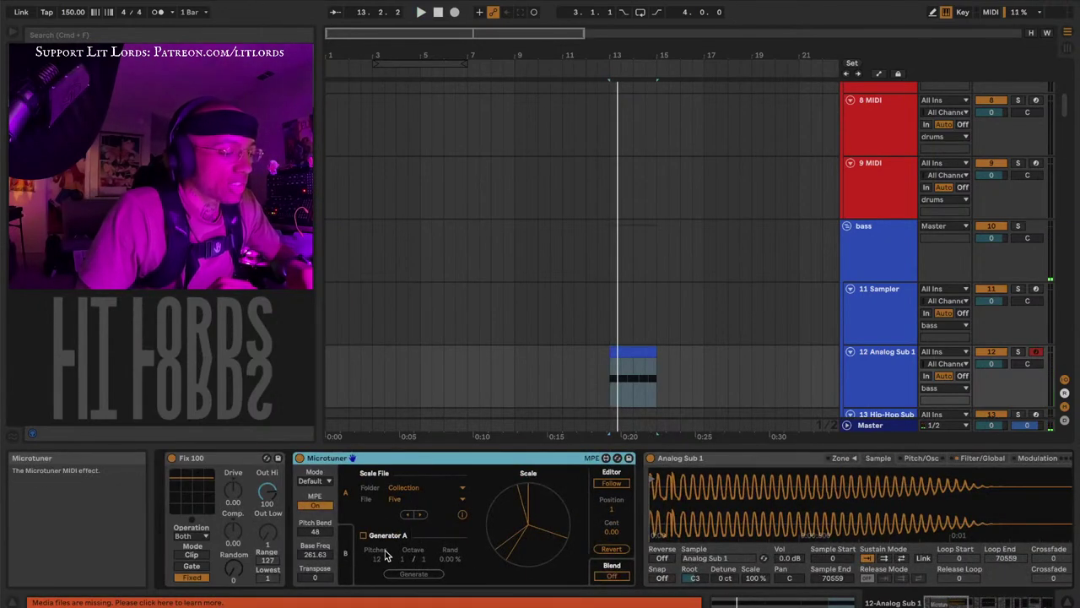
Set the Microtuner's cent value for position 1 to 24 and check the playing sub on the Tuner
click(611, 532)
text(24)
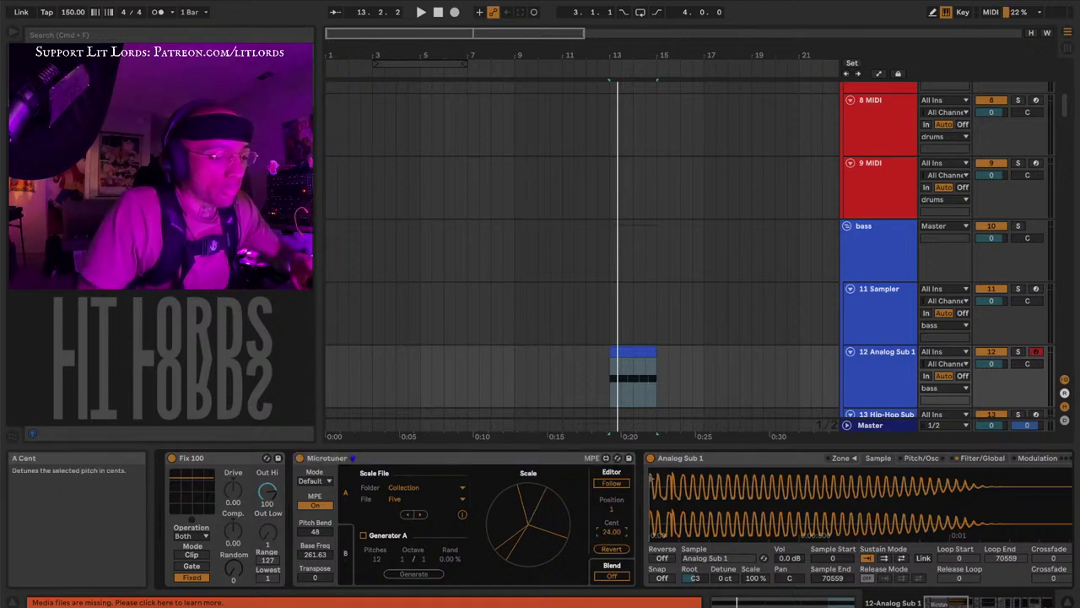
key(space)
scroll(721, 565, right, 6)
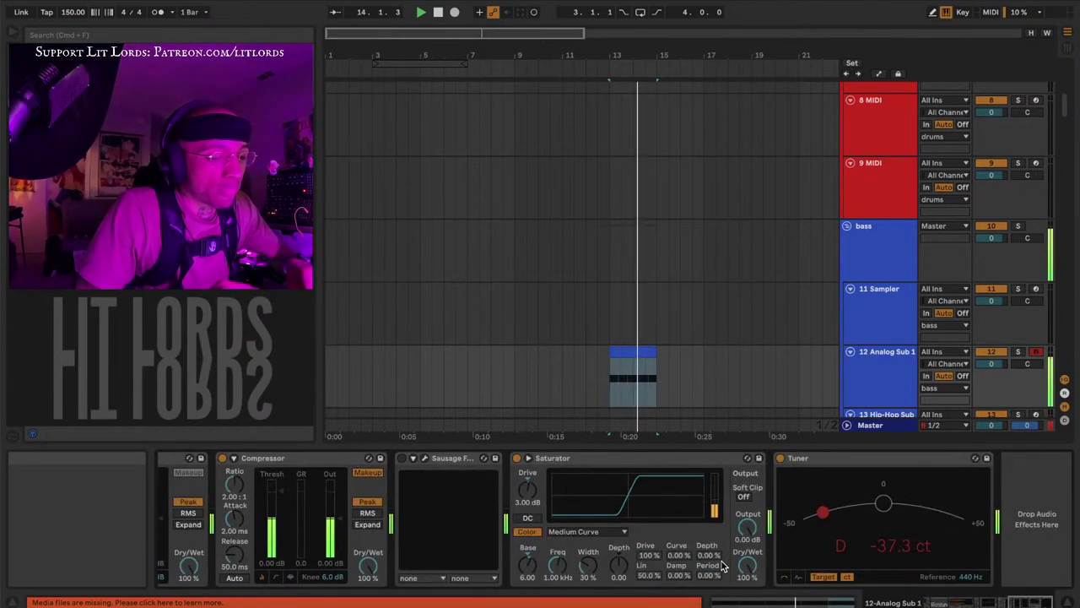
scroll(614, 512, left, 5)
scroll(614, 512, left, 5)
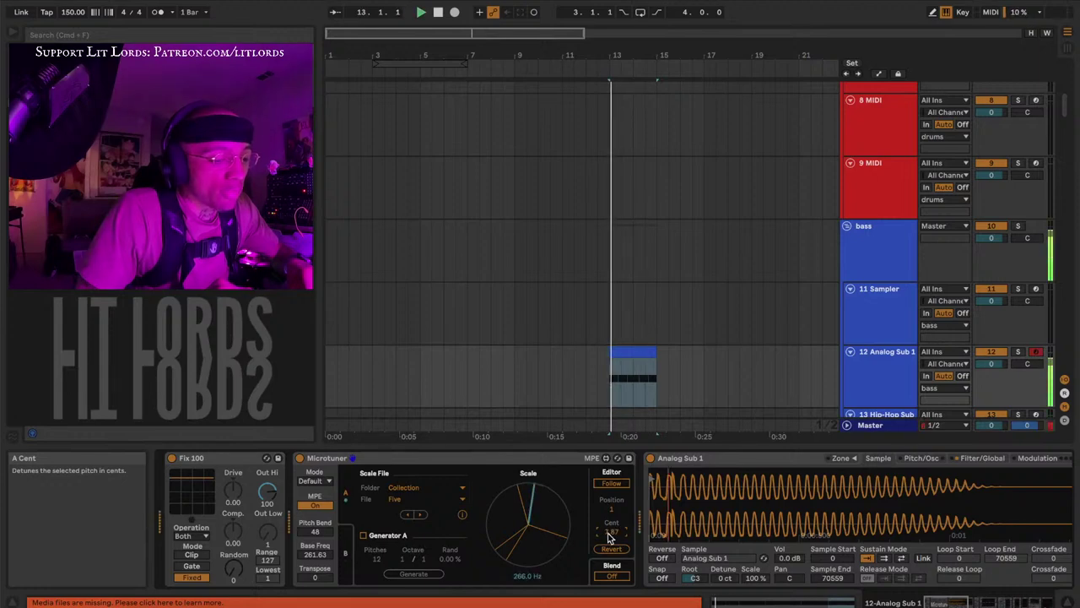
Try other cent detunings for position 1 in the Microtuner, checking each against the Tuner
scroll(613, 532, right, 10)
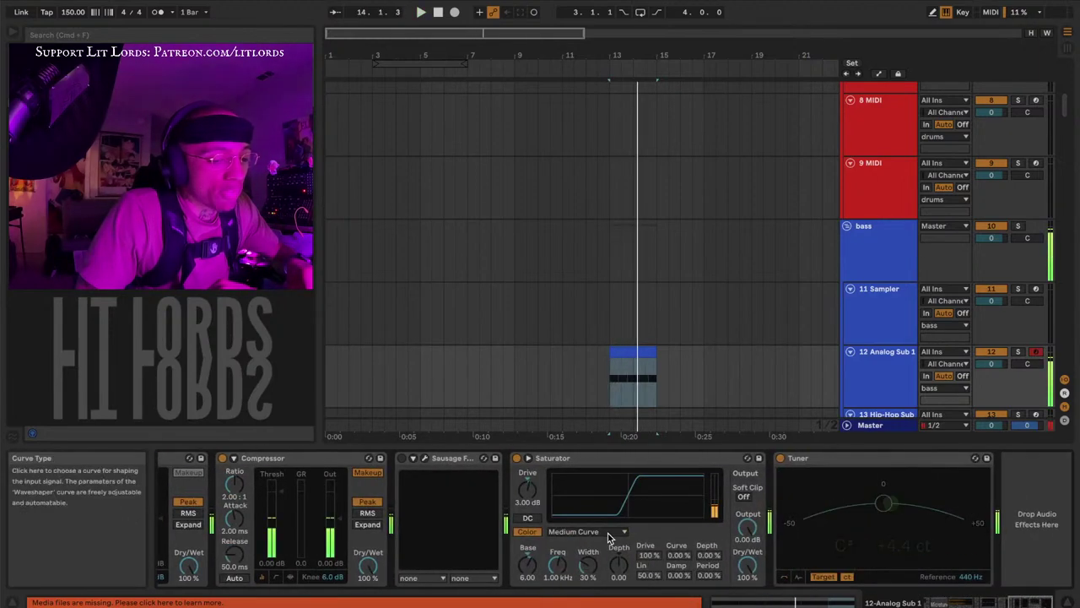
scroll(607, 538, left, 10)
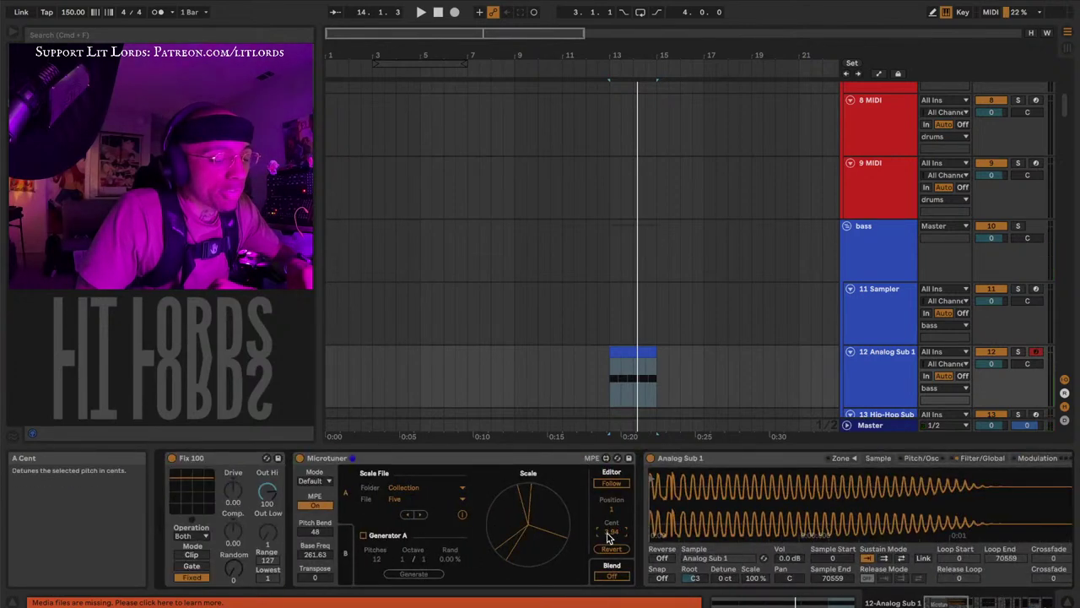
scroll(607, 538, right, 10)
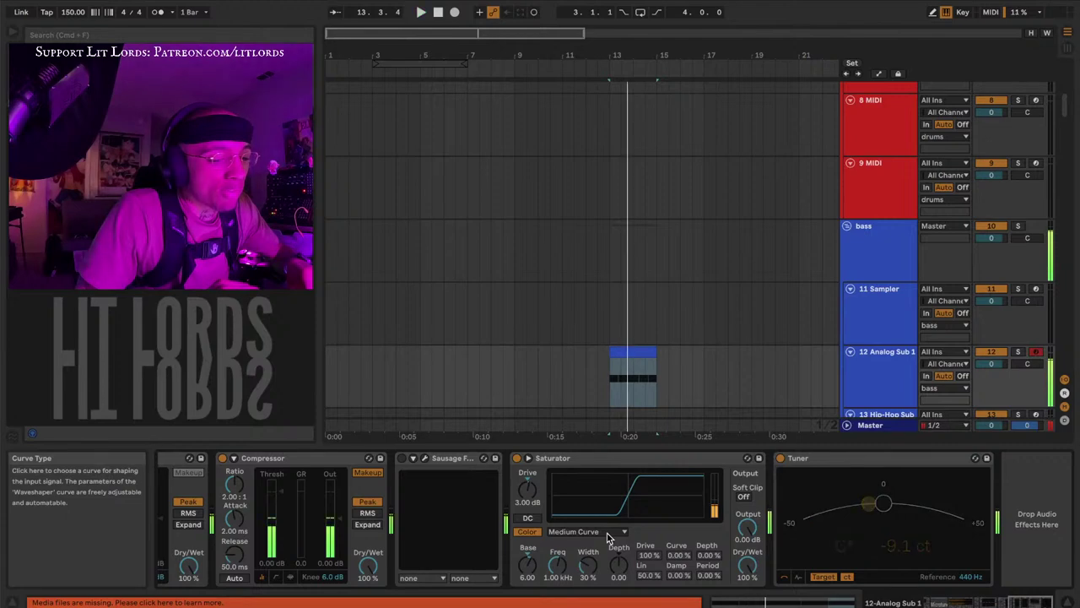
scroll(607, 538, left, 10)
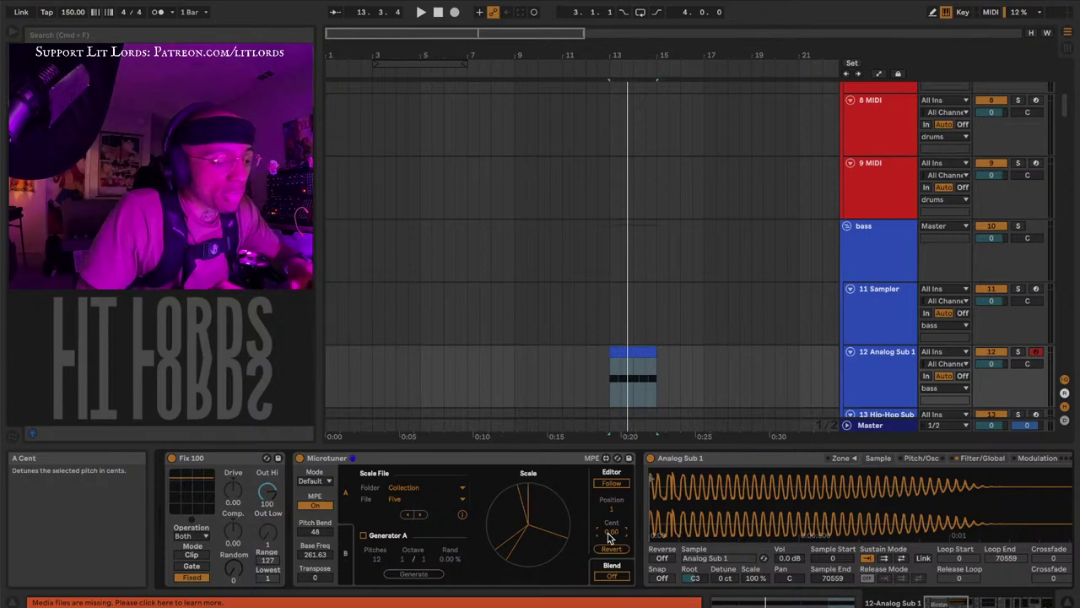
scroll(609, 537, right, 10)
scroll(563, 532, right, 5)
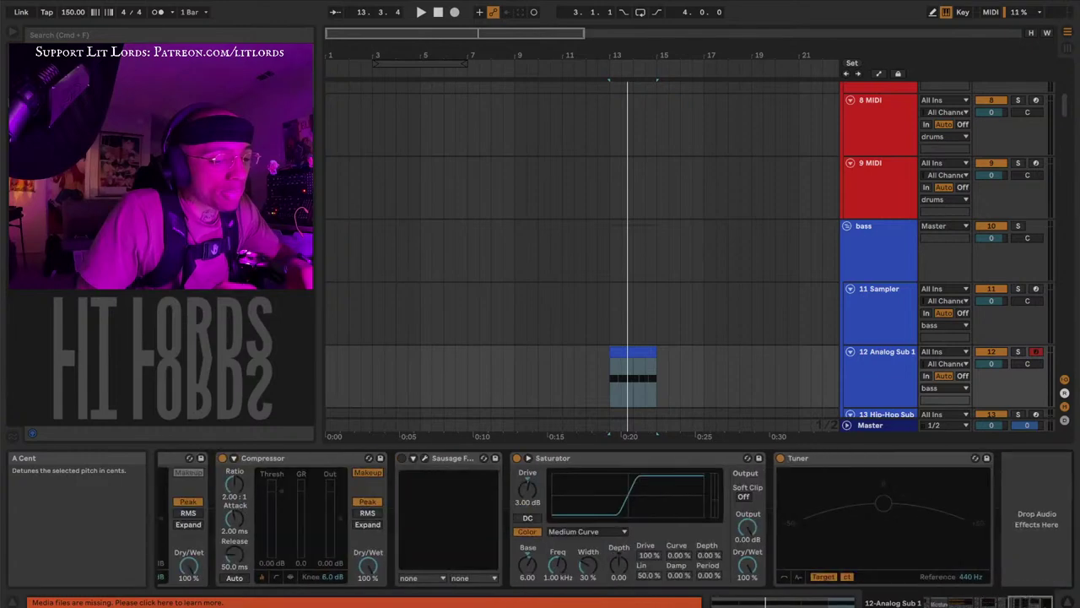
Try a cent value of 5 for the Microtuner's position 1, then readjust it while checking the Tuner
scroll(564, 532, left, 10)
scroll(609, 536, left, 3)
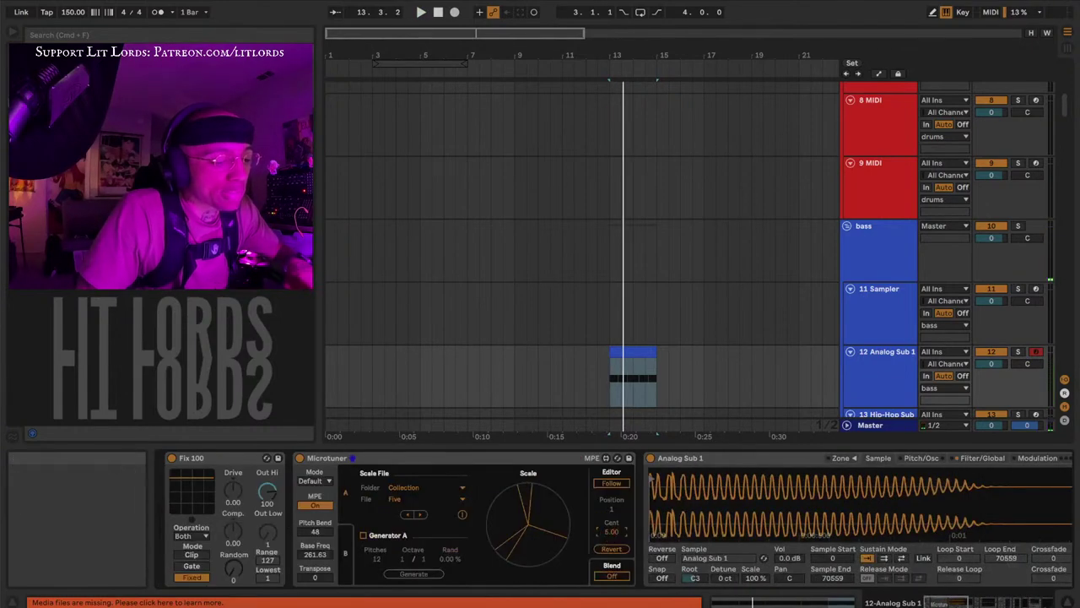
scroll(611, 536, right, 10)
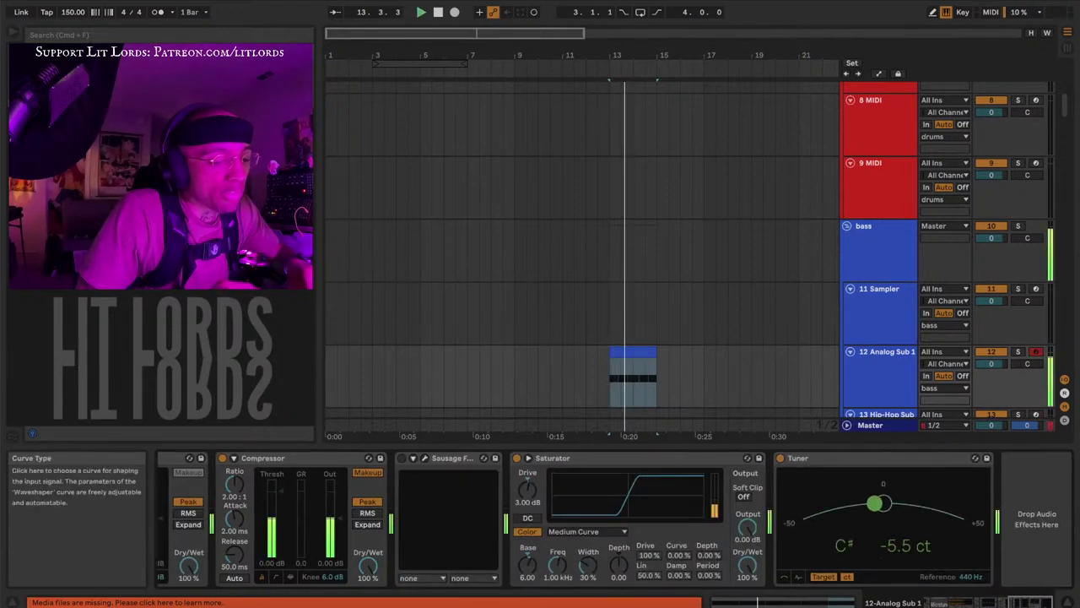
scroll(611, 536, left, 10)
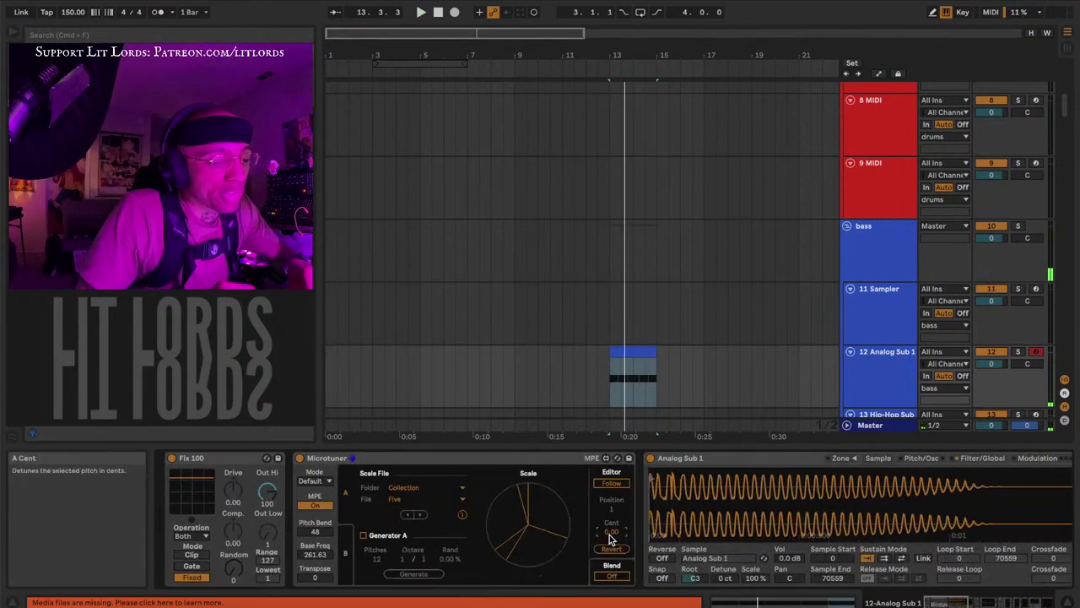
scroll(611, 536, right, 10)
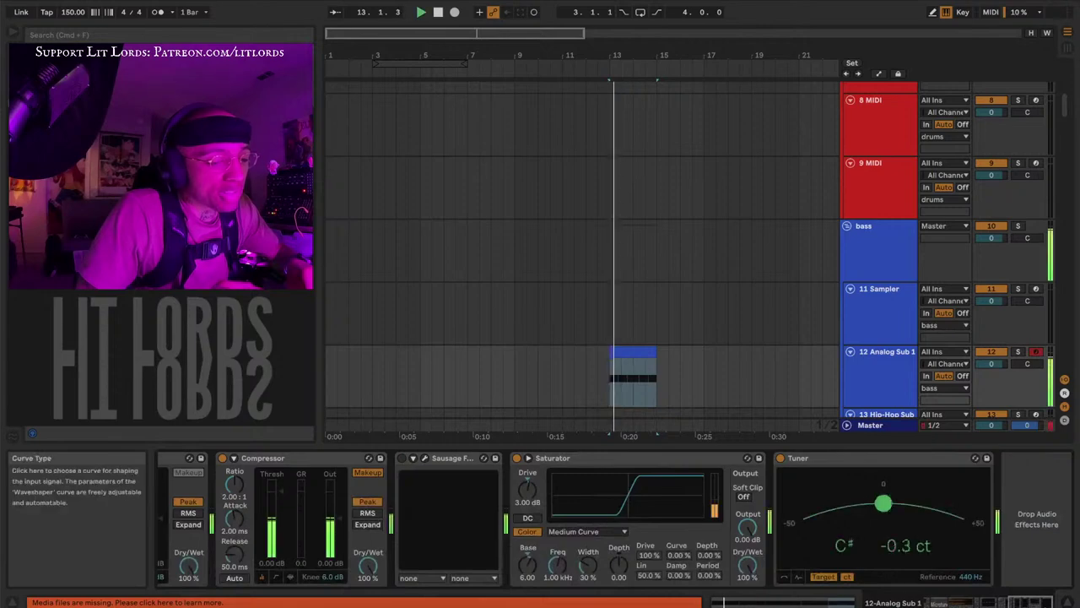
Set the Microtuner's position 1 to 6 cents, nudge it slightly higher and play the sub into the Tuner
scroll(611, 535, left, 10)
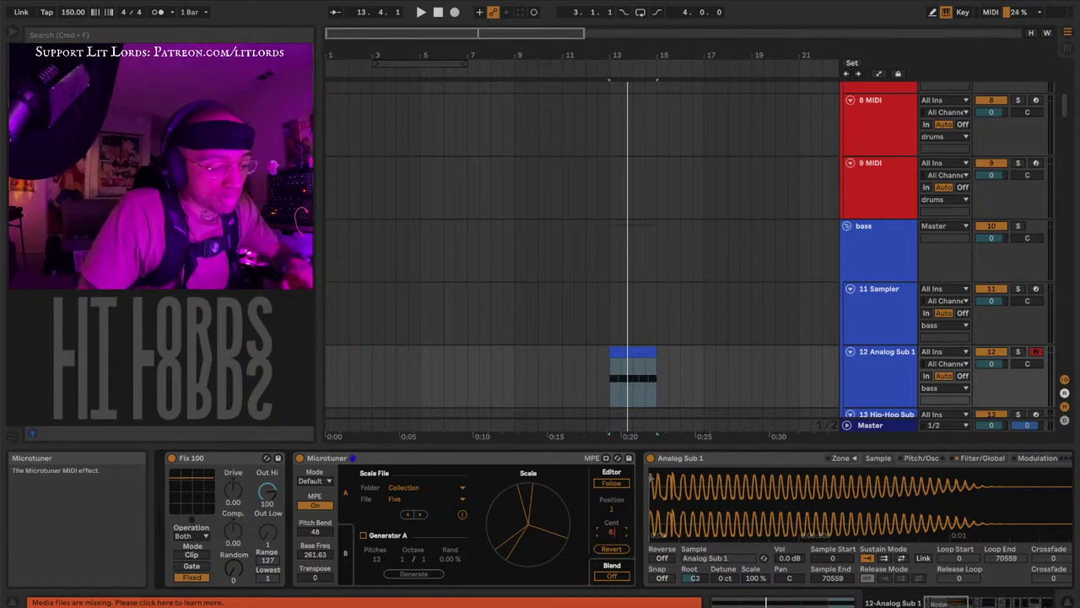
scroll(611, 527, right, 10)
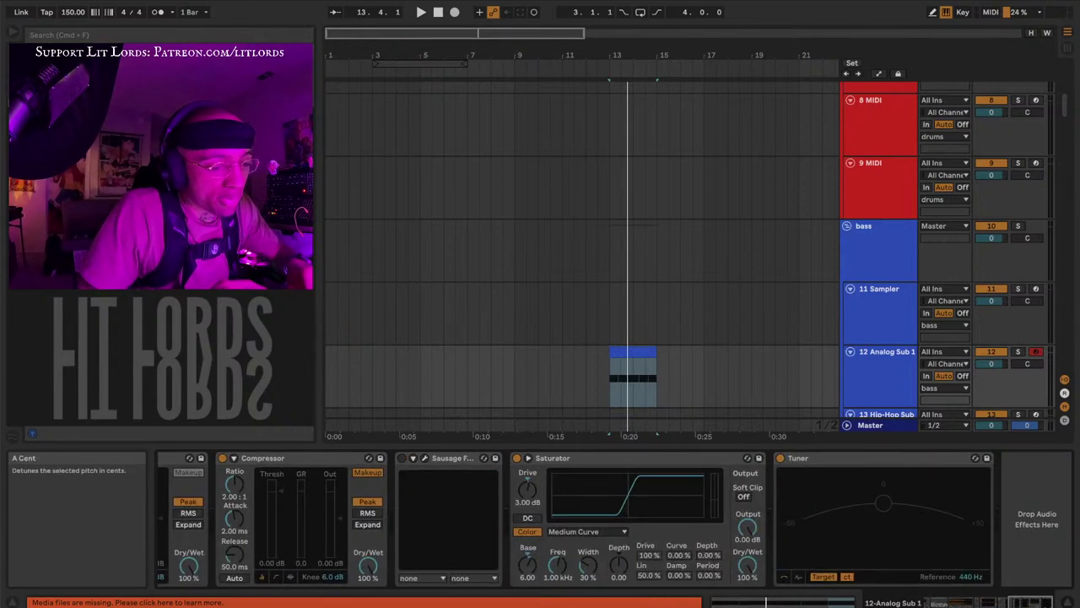
scroll(610, 536, left, 10)
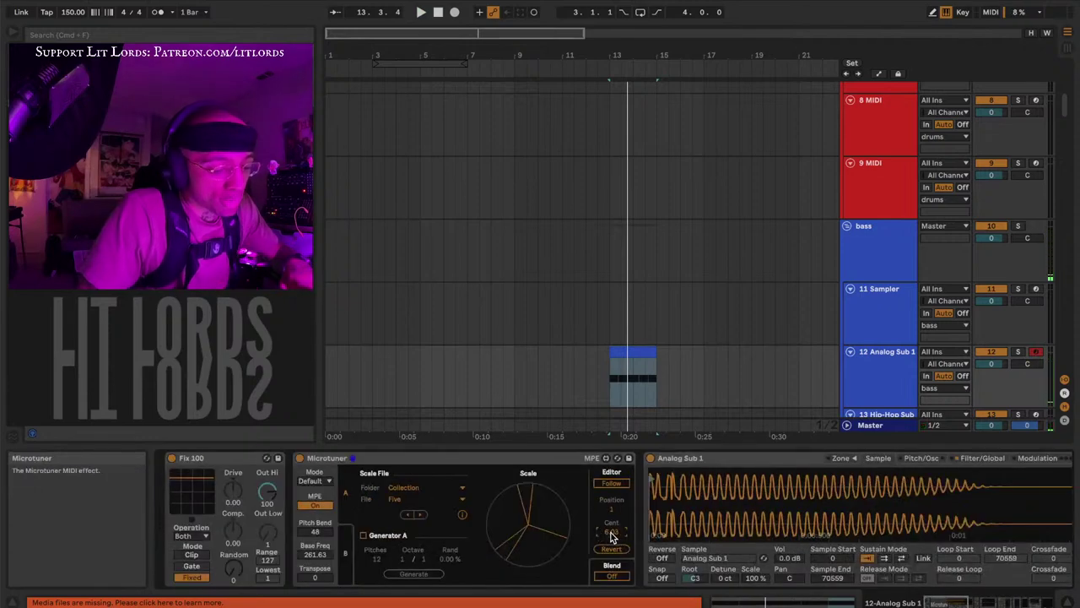
drag(613, 536, 612, 527)
scroll(613, 527, right, 10)
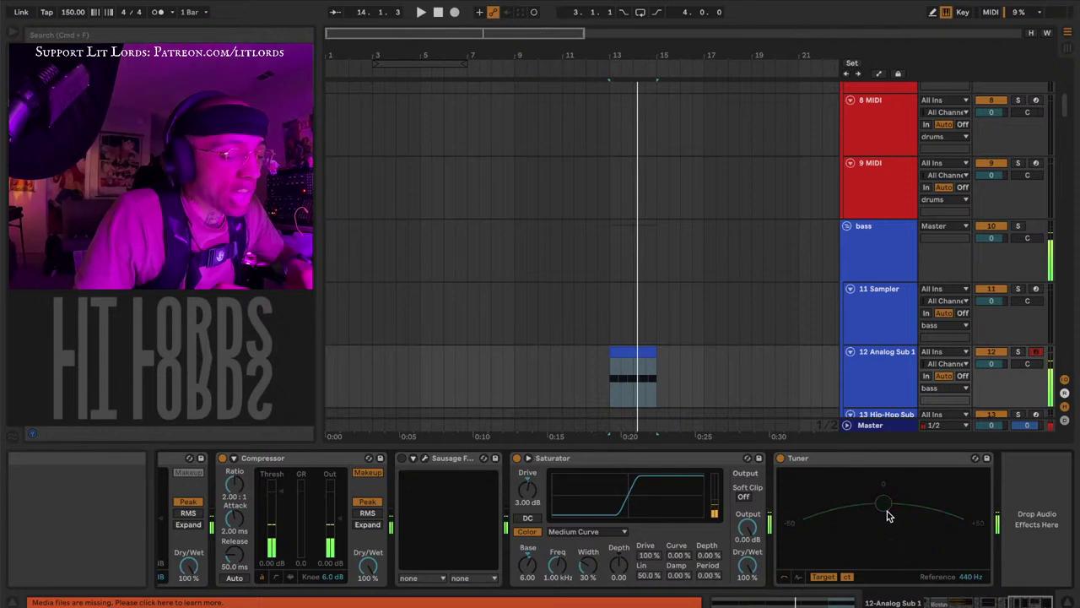
key(space)
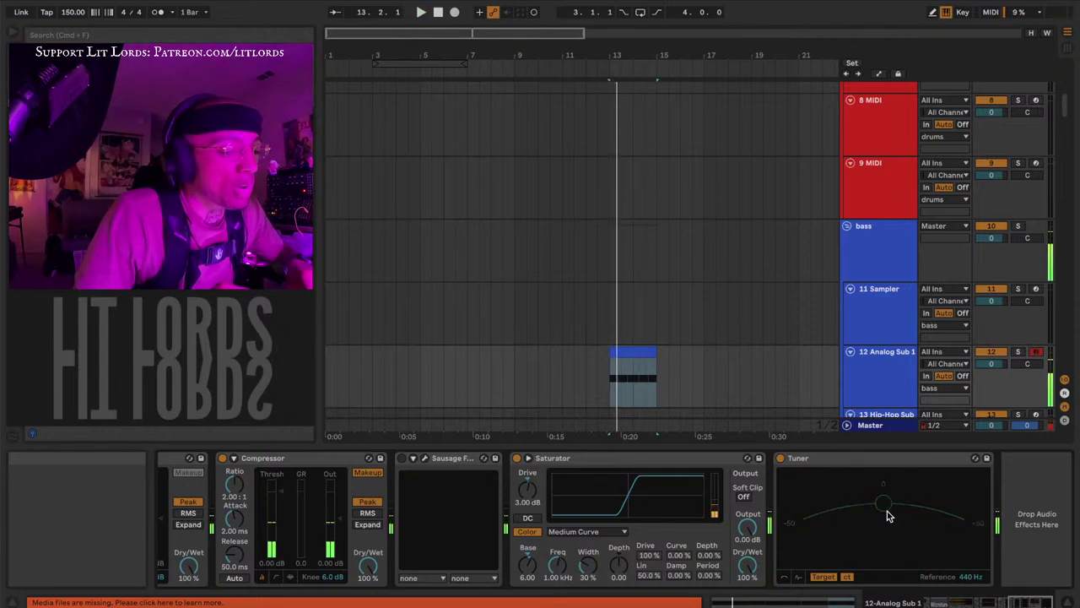
Set the Microtuner's cent value for position 1 to 6.52 and play the sub pattern
scroll(888, 516, left, 10)
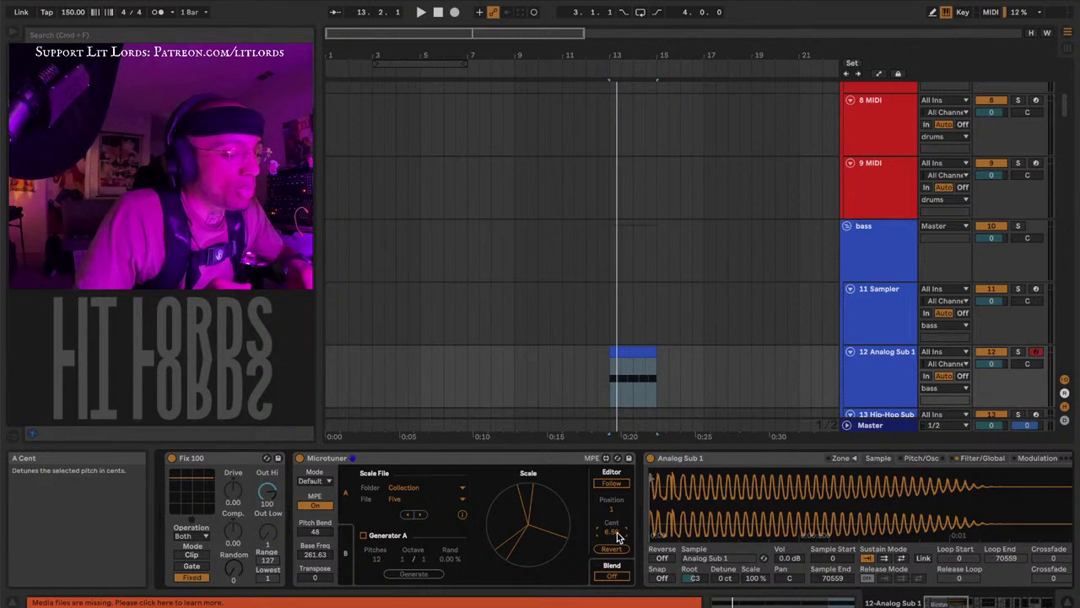
click(618, 537)
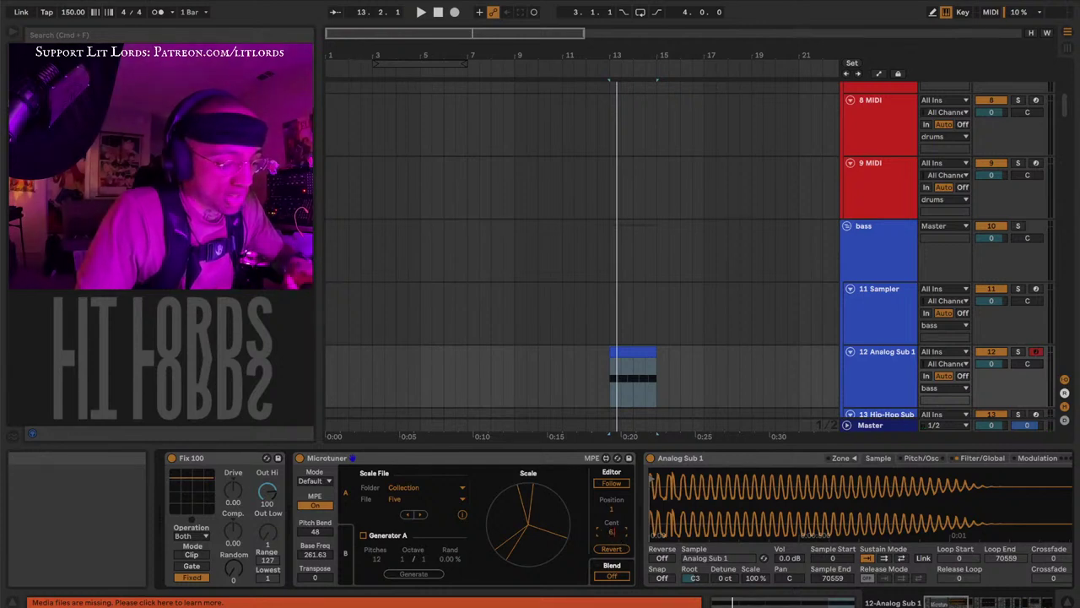
scroll(612, 532, right, 10)
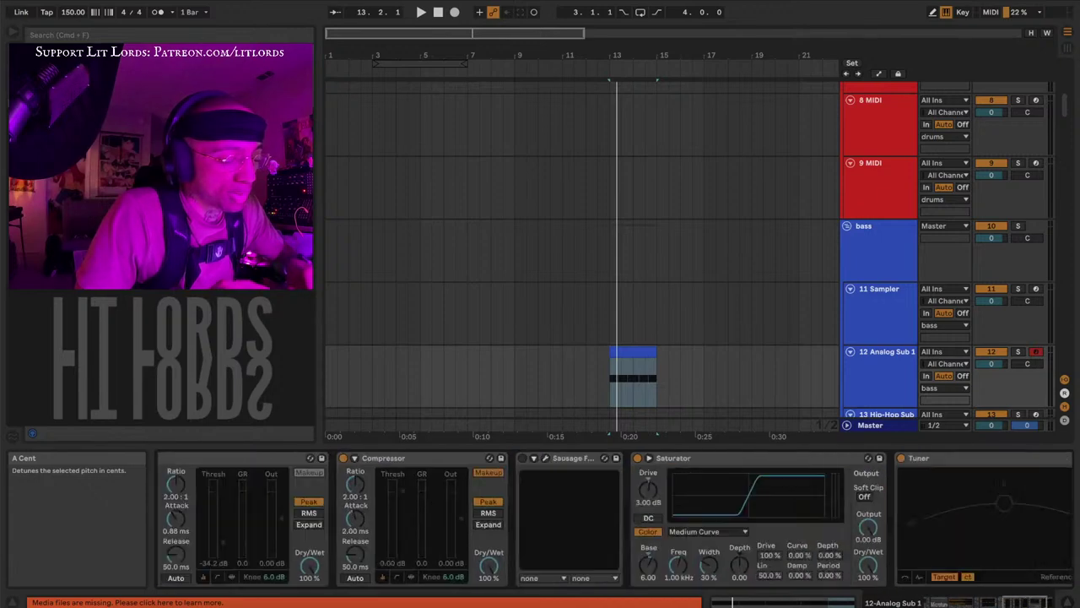
scroll(611, 532, left, 10)
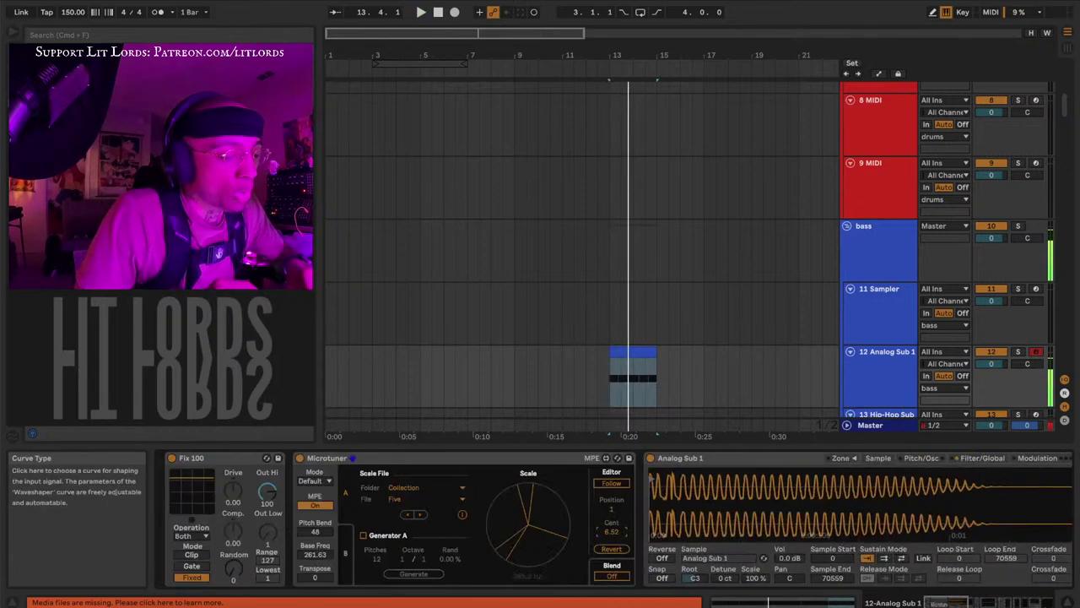
Fine-tune the Microtuner's position 1 to 6.58 cents and check the playing sub on the Tuner
drag(599, 529, 599, 518)
scroll(599, 530, right, 10)
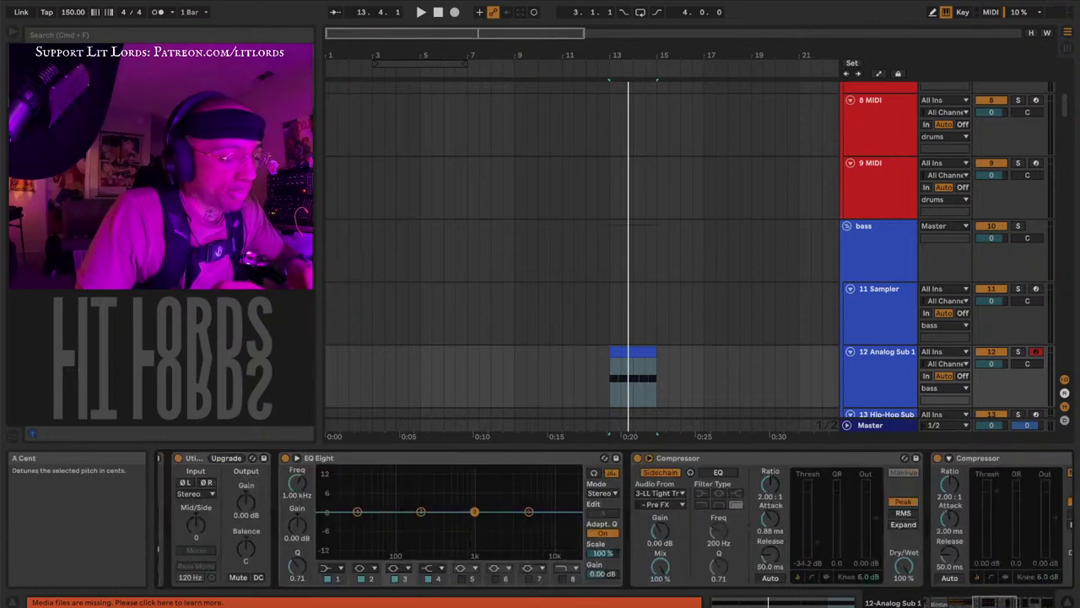
scroll(612, 532, left, 10)
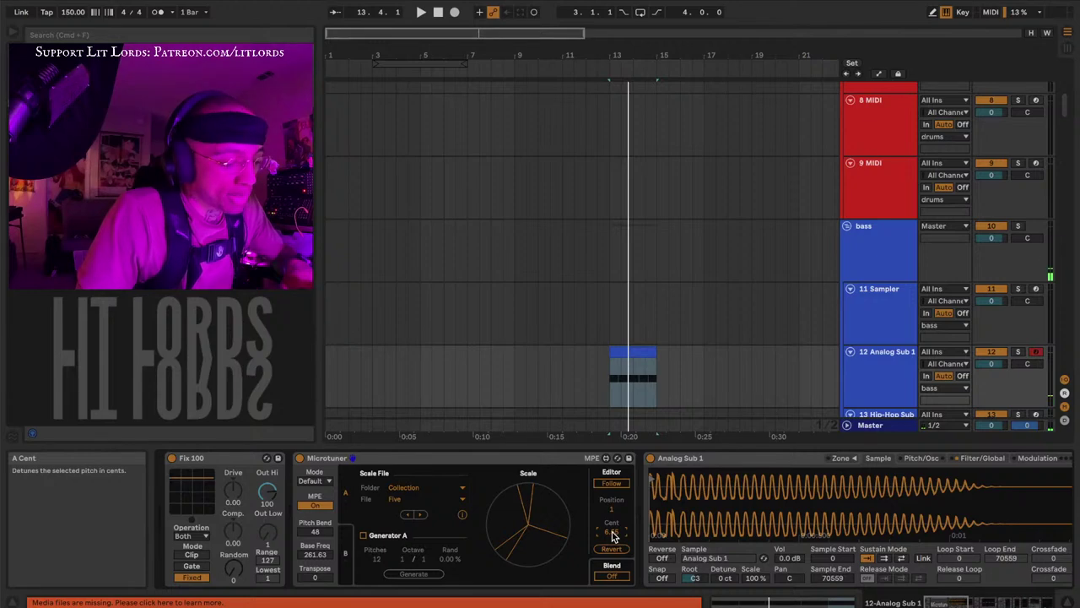
drag(613, 537, 613, 526)
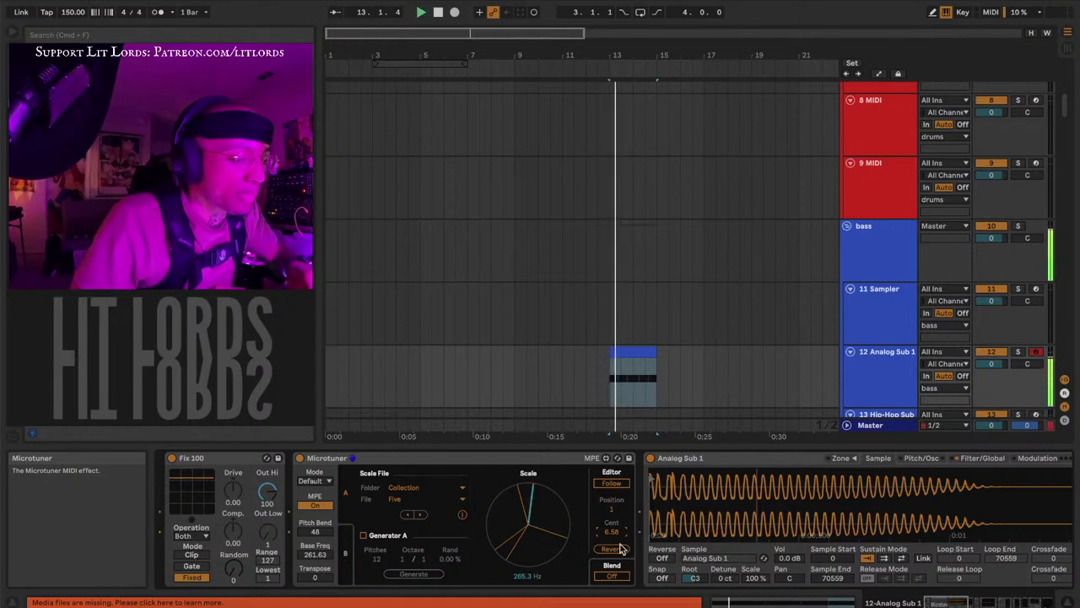
scroll(694, 516, right, 10)
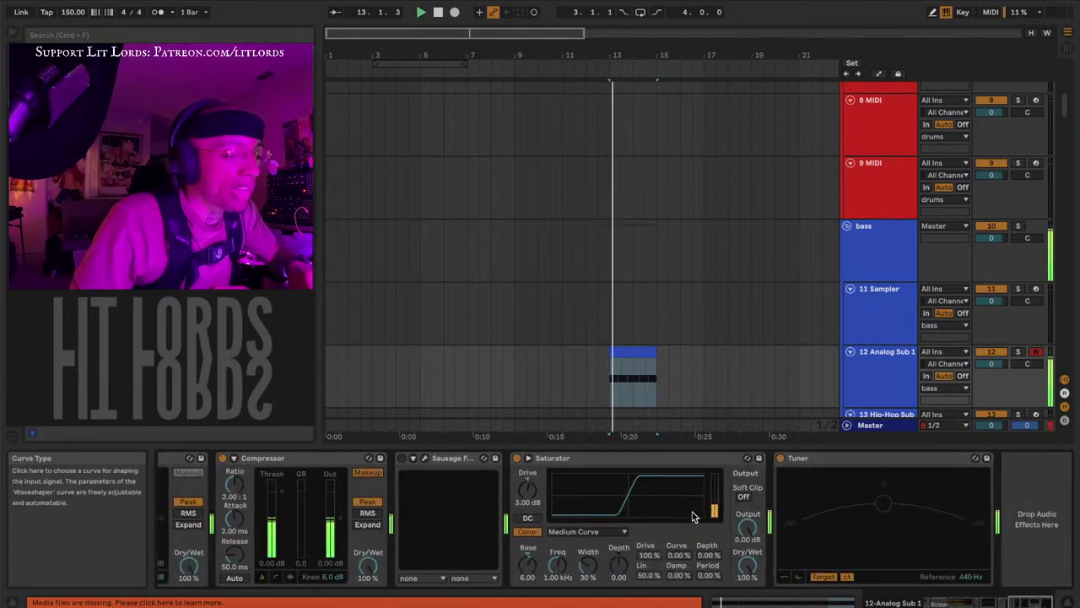
scroll(698, 516, left, 10)
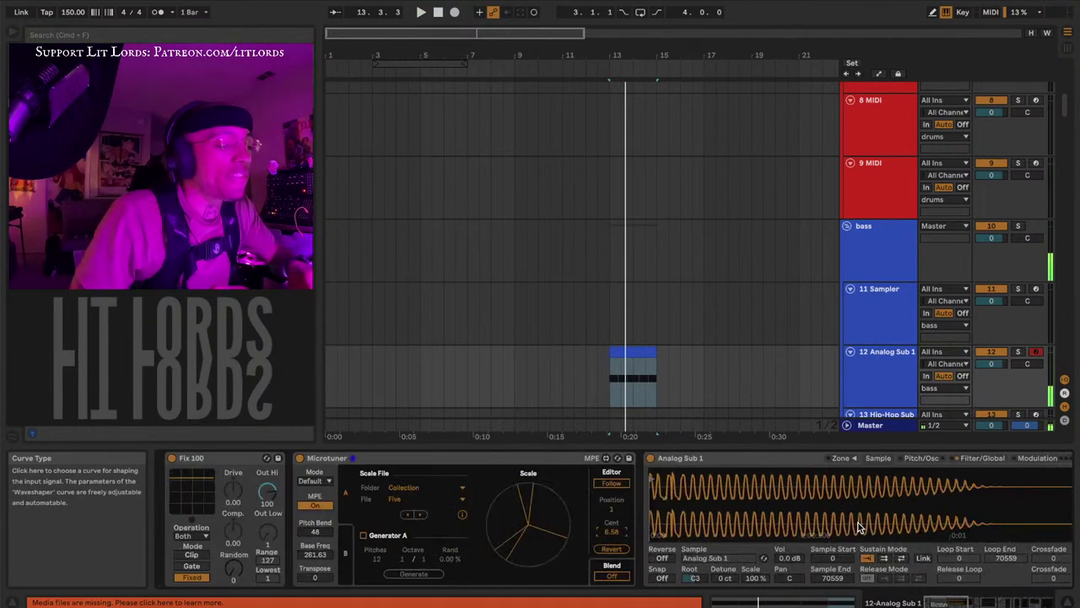